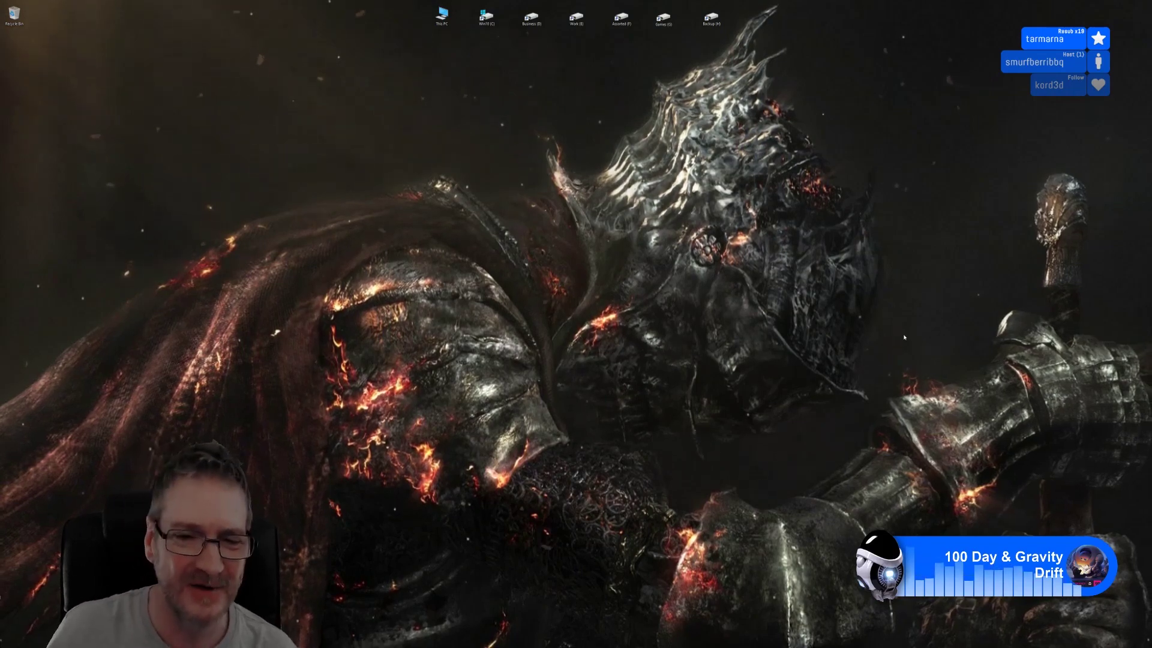
Step: Switch to 3ds Max and open the group of the statue pillar standing beside the domed gazebo
key(alt+Tab)
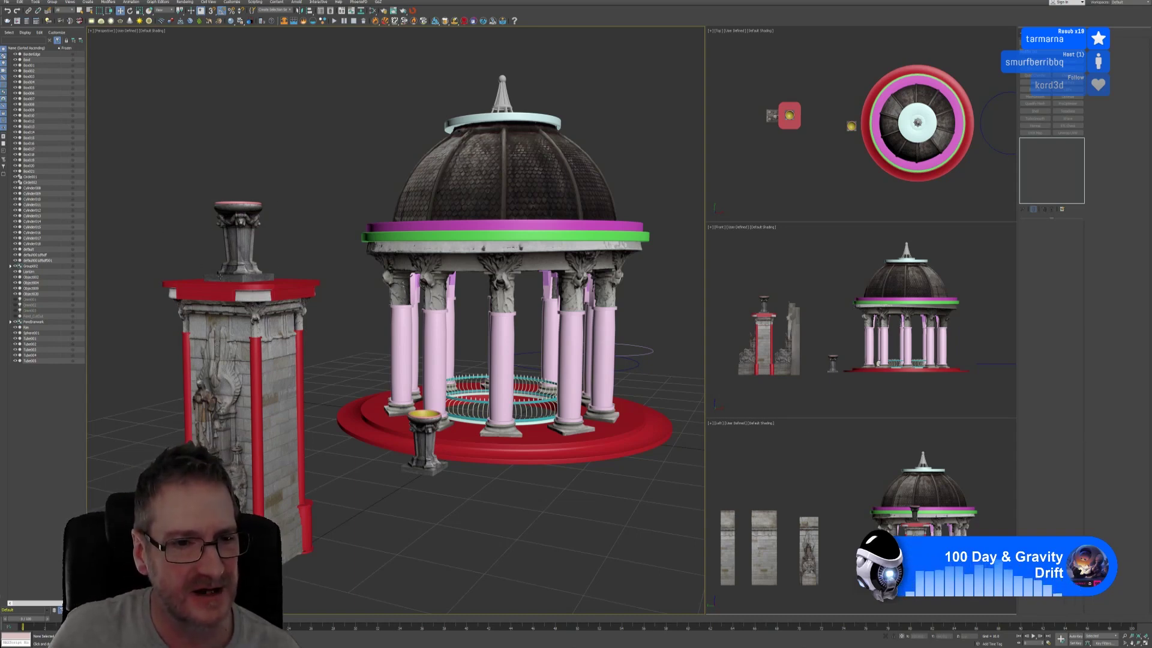
click(235, 232)
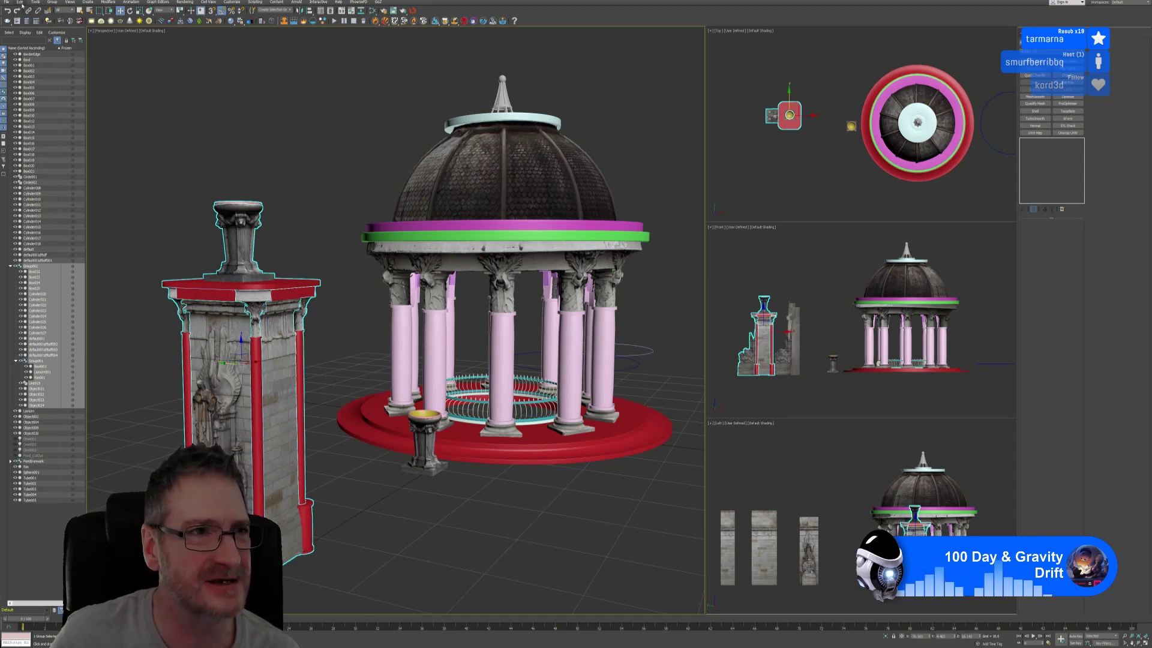
click(52, 2)
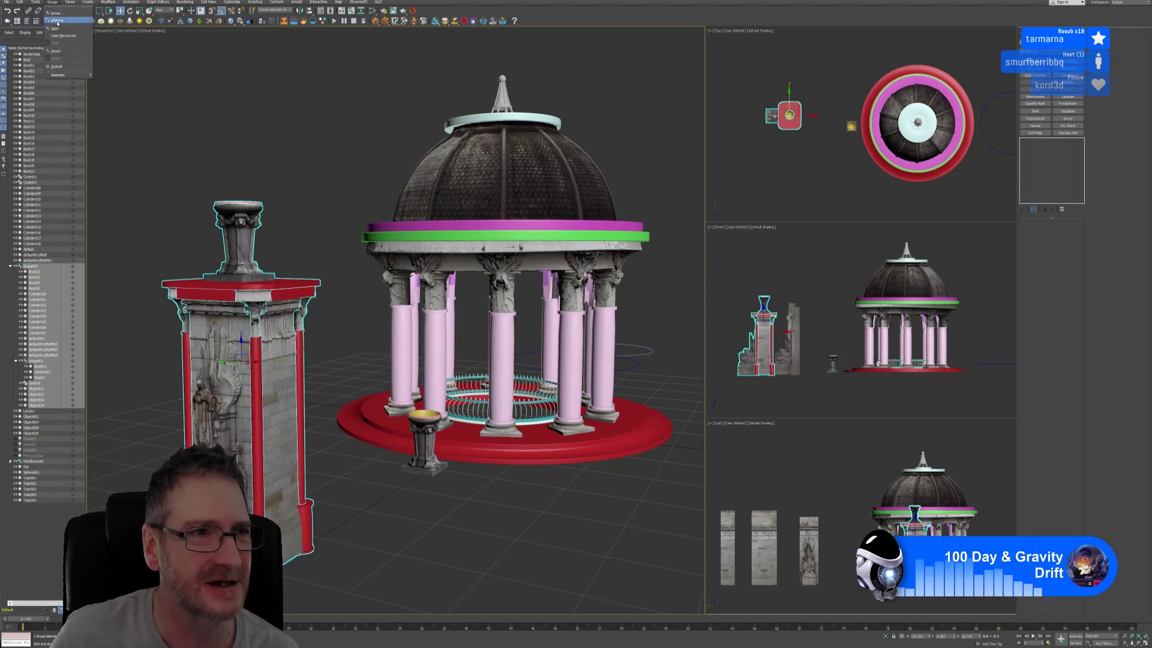
click(56, 28)
Step: Ungroup the urn on top of the pillar and regroup its parts under the default group name
click(236, 225)
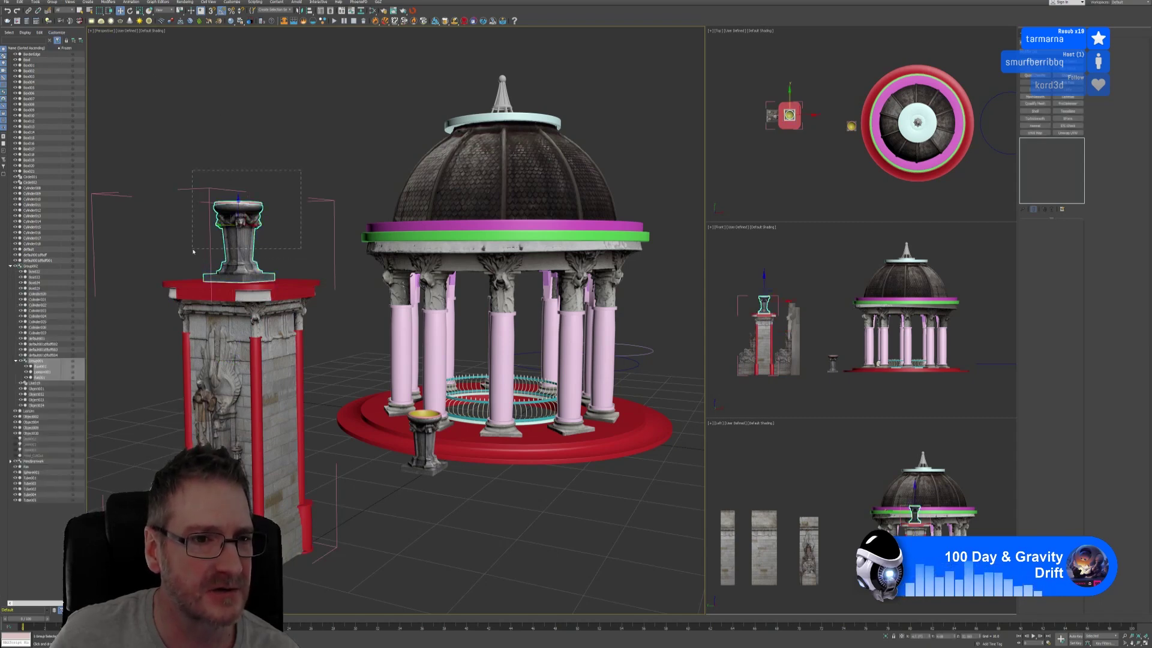
drag(193, 251, 193, 252)
click(52, 2)
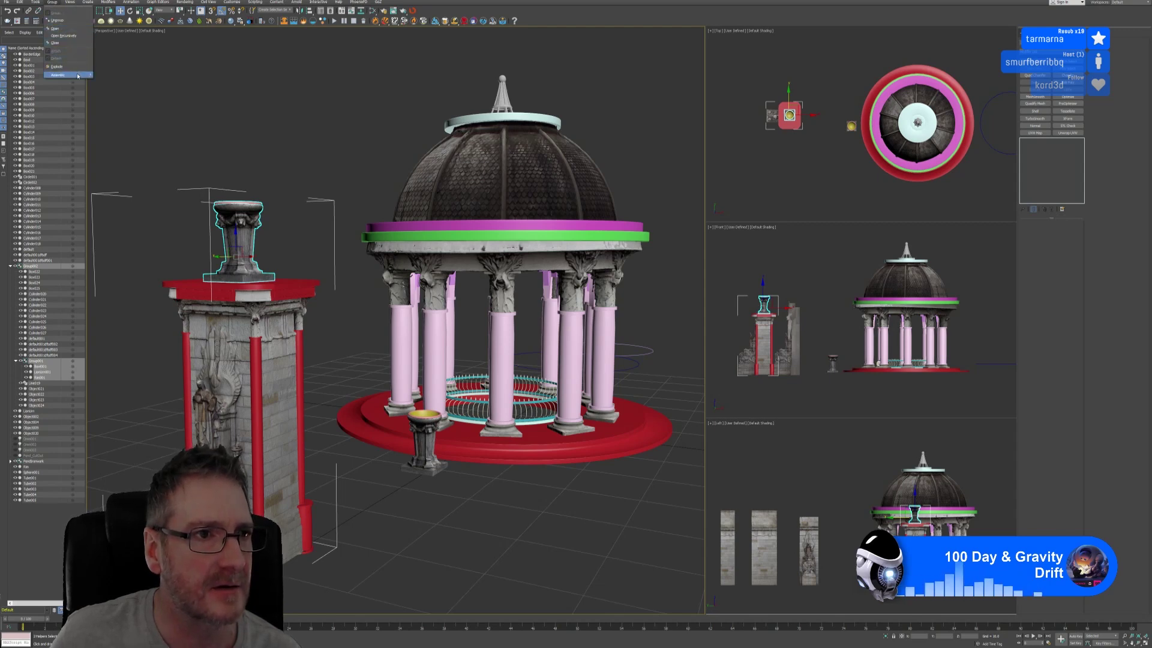
mouse_move(81, 76)
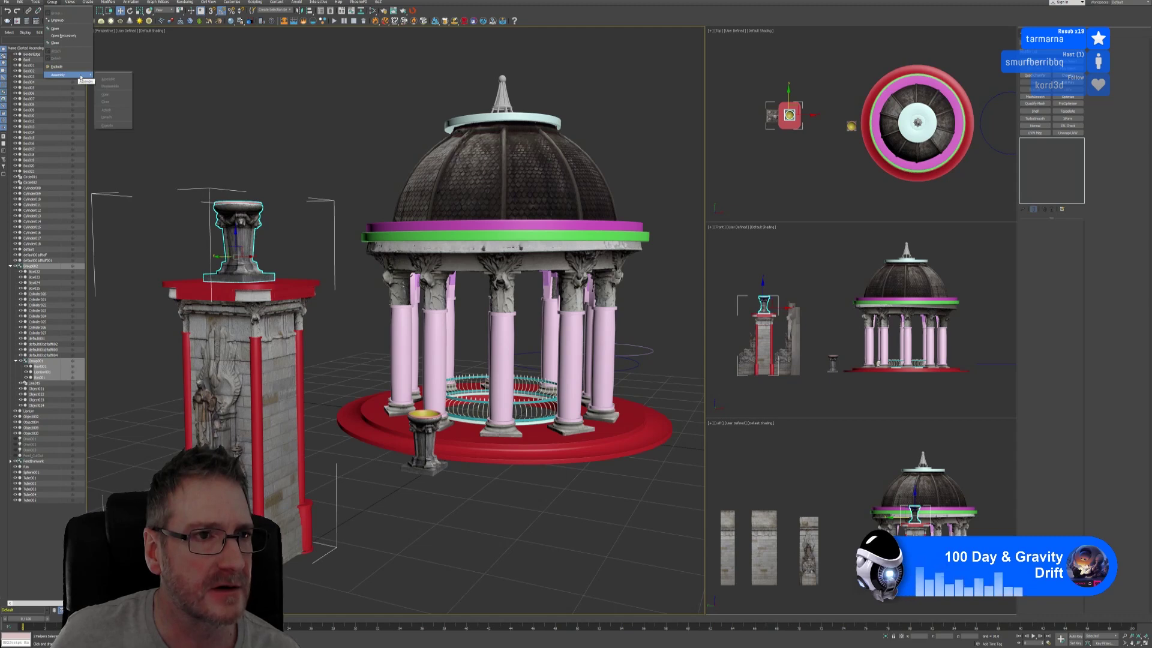
click(62, 22)
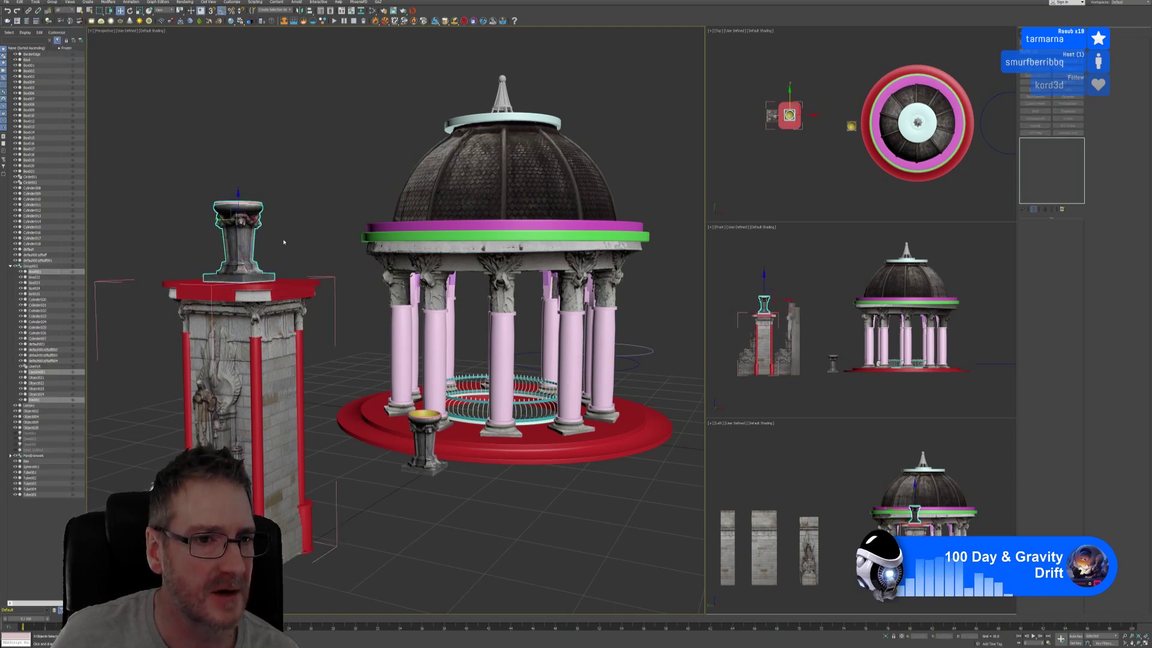
click(52, 3)
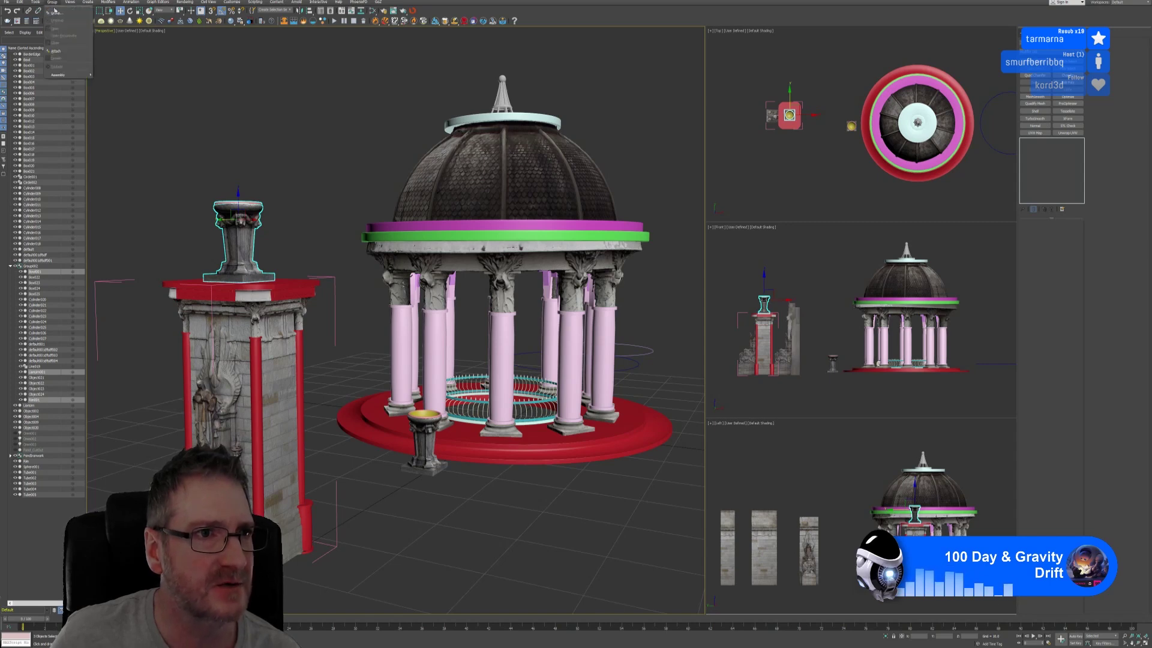
click(60, 13)
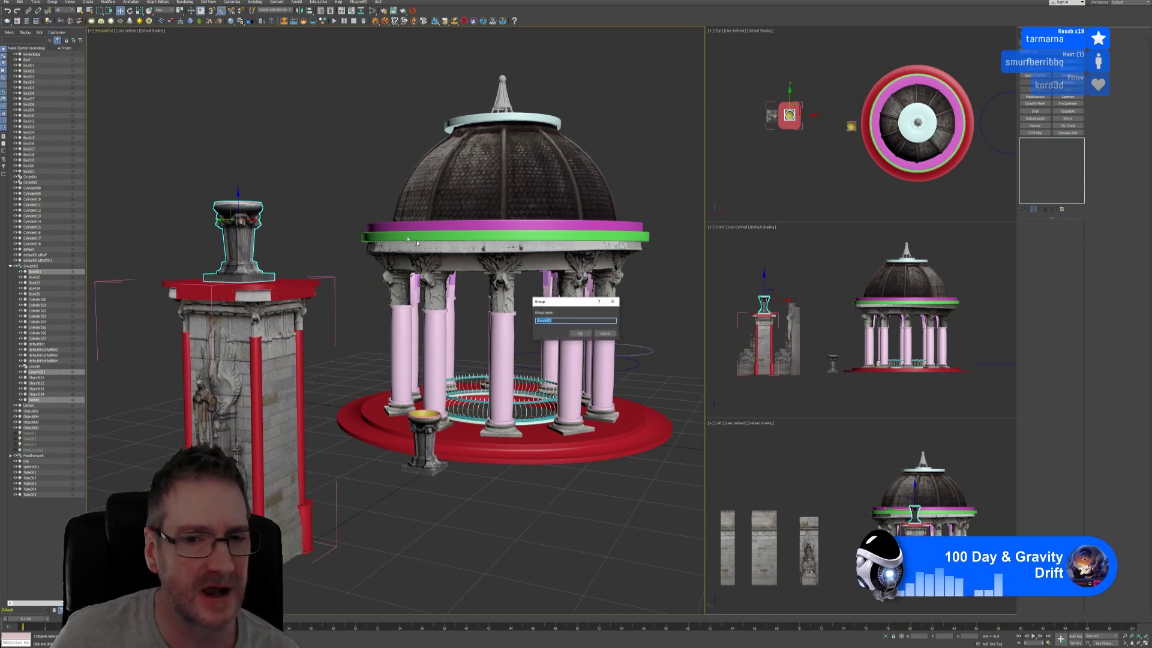
click(585, 334)
Step: Move the urn group off the pillar and down to the ground beside the other urn in front of the gazebo
middle_drag(813, 159, 803, 159)
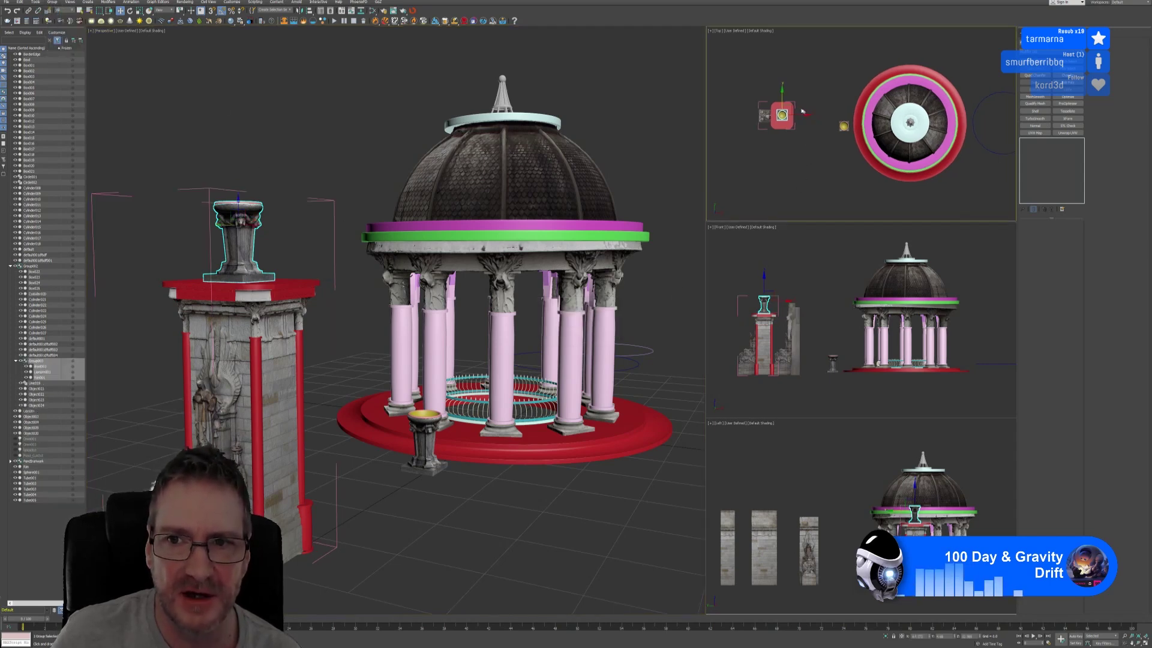
drag(811, 116, 854, 155)
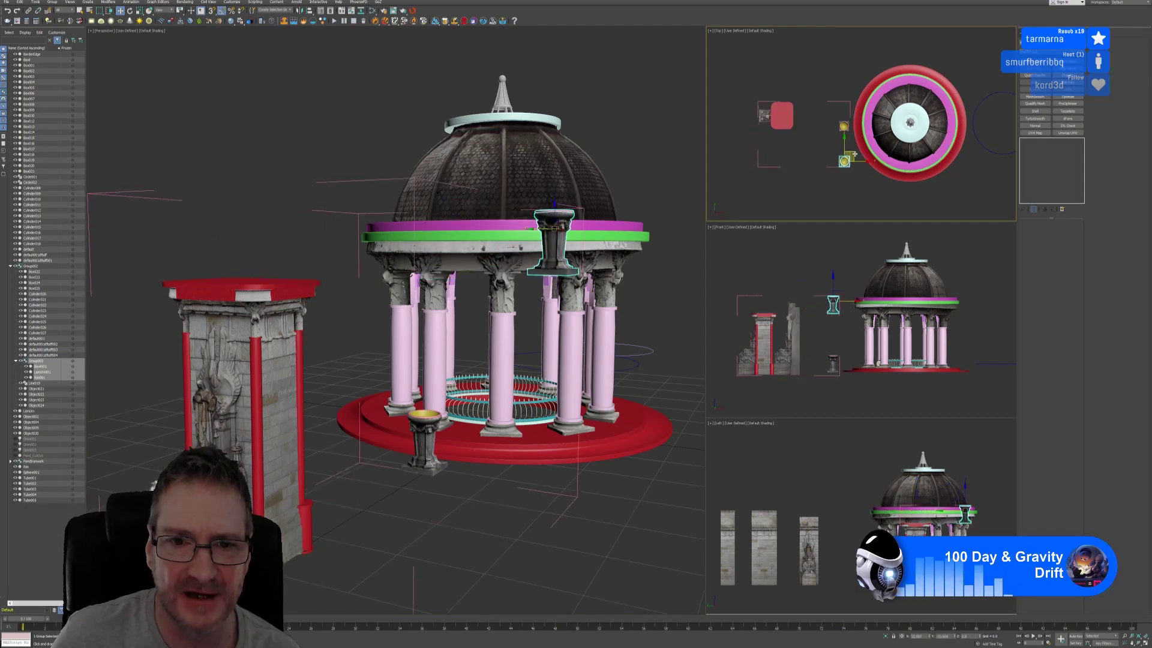
middle_drag(467, 253, 460, 252)
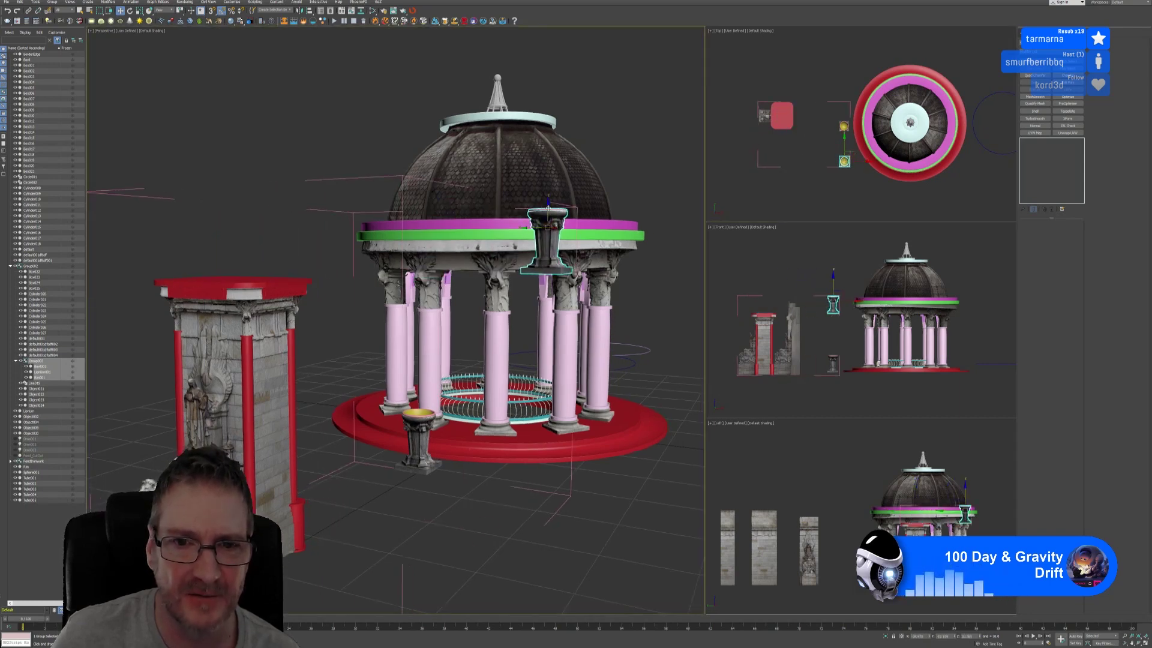
drag(547, 211, 562, 432)
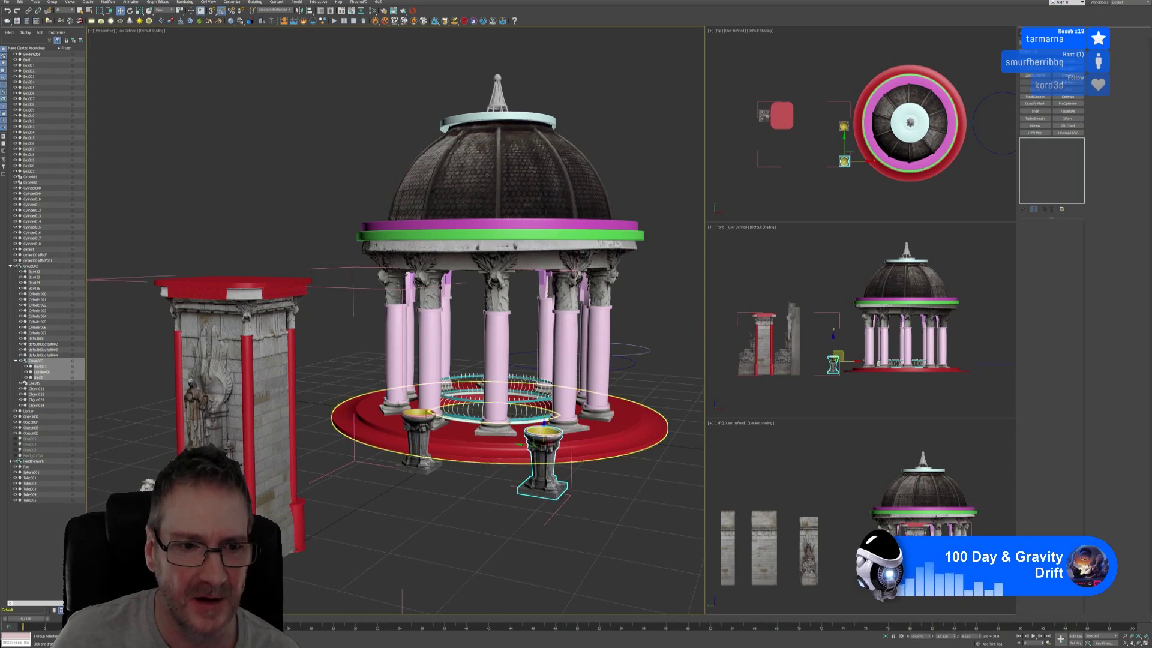
Step: Close the pillar's open group and ungroup it into separate objects
click(131, 280)
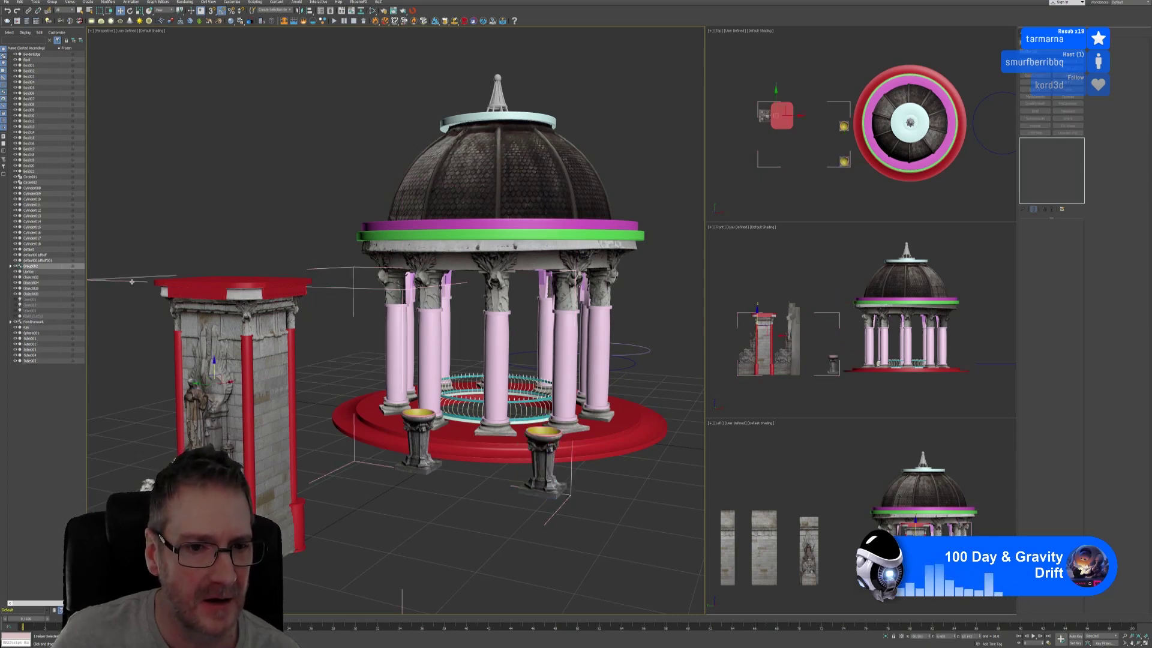
click(54, 3)
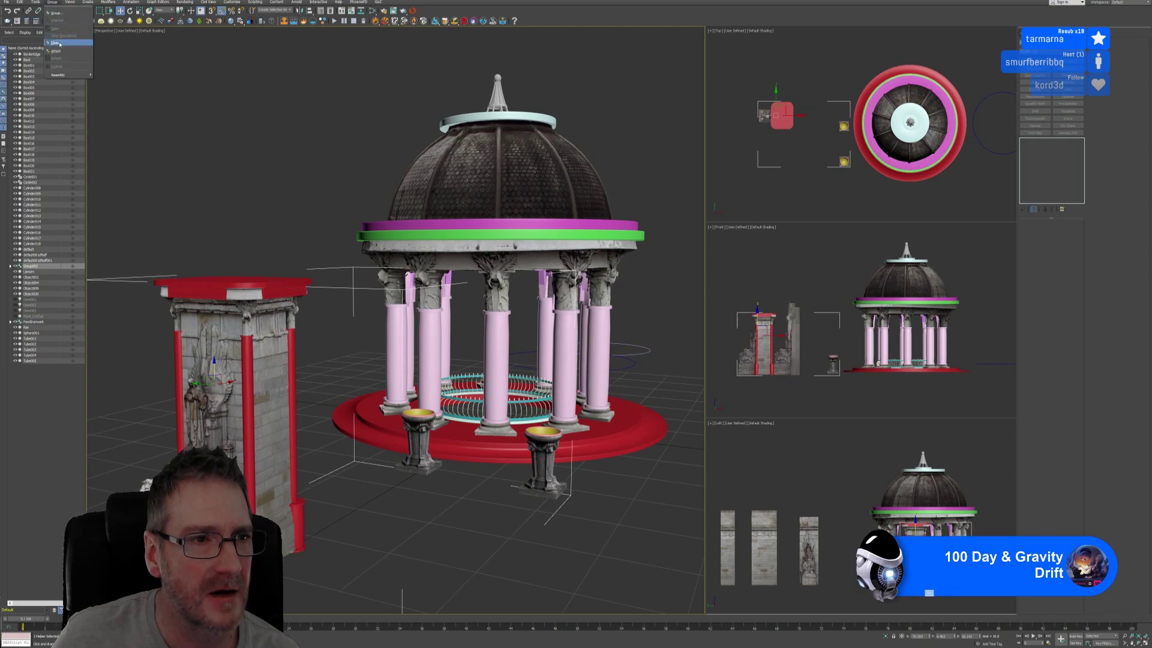
click(55, 28)
click(55, 3)
click(55, 20)
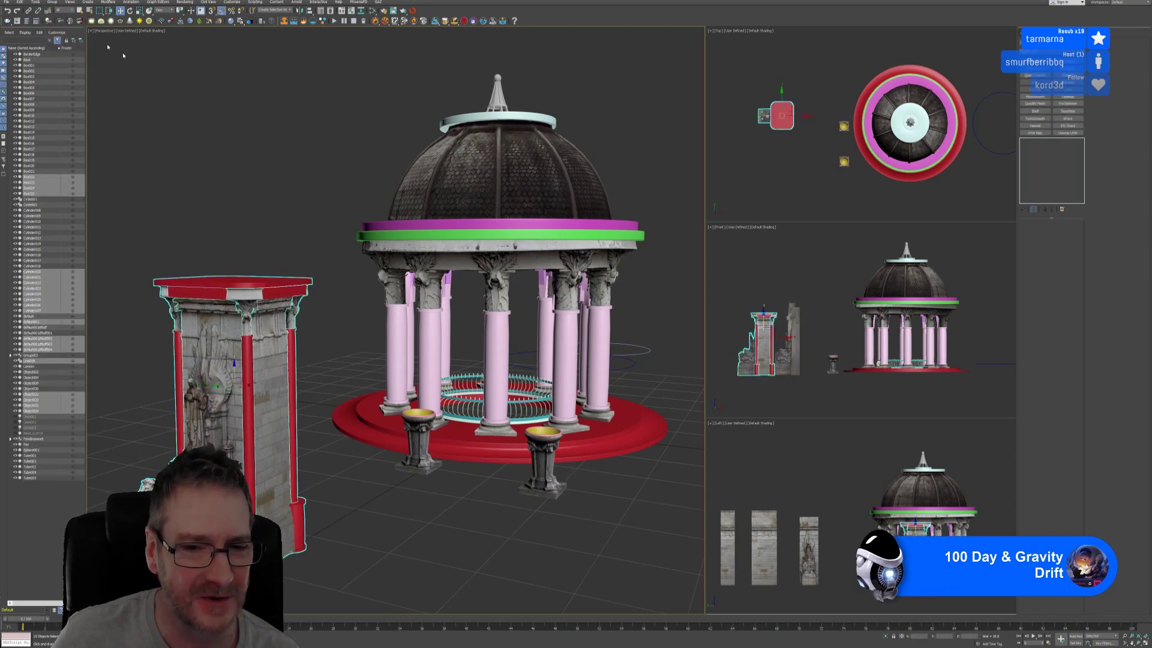
click(319, 480)
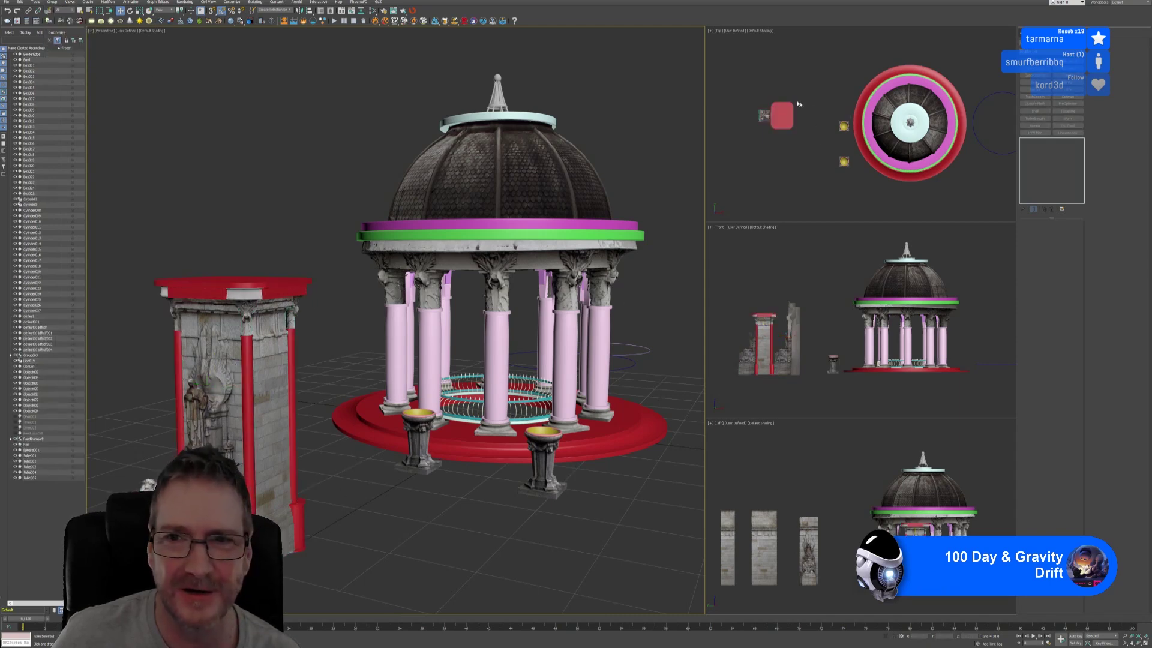
drag(752, 87, 795, 148)
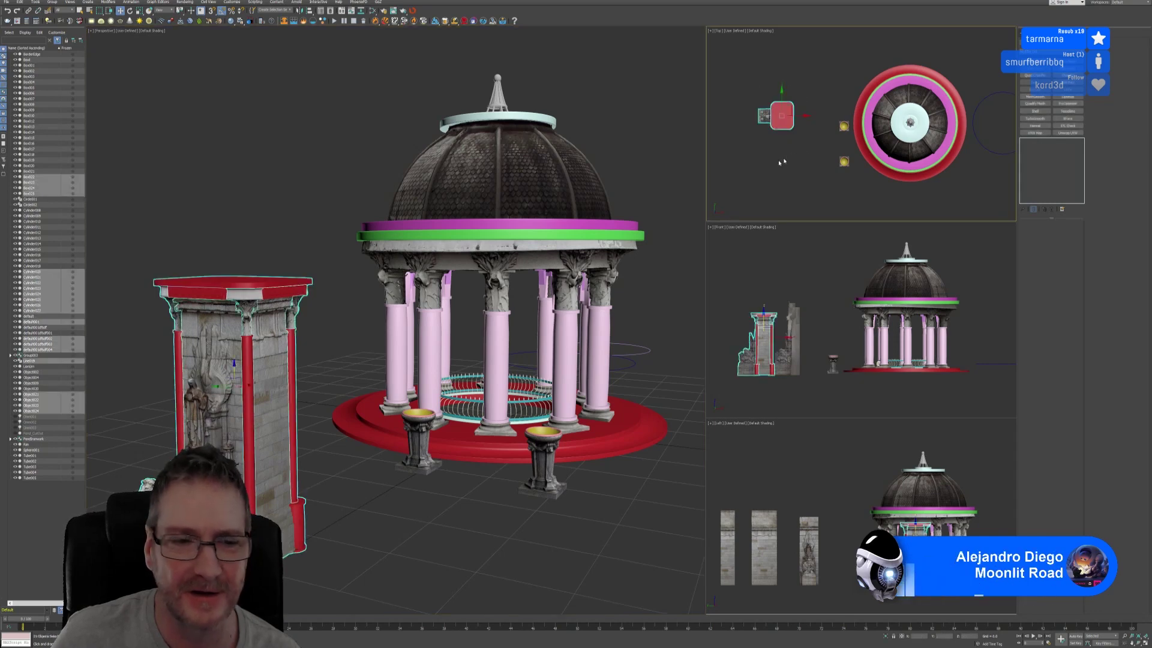
click(778, 160)
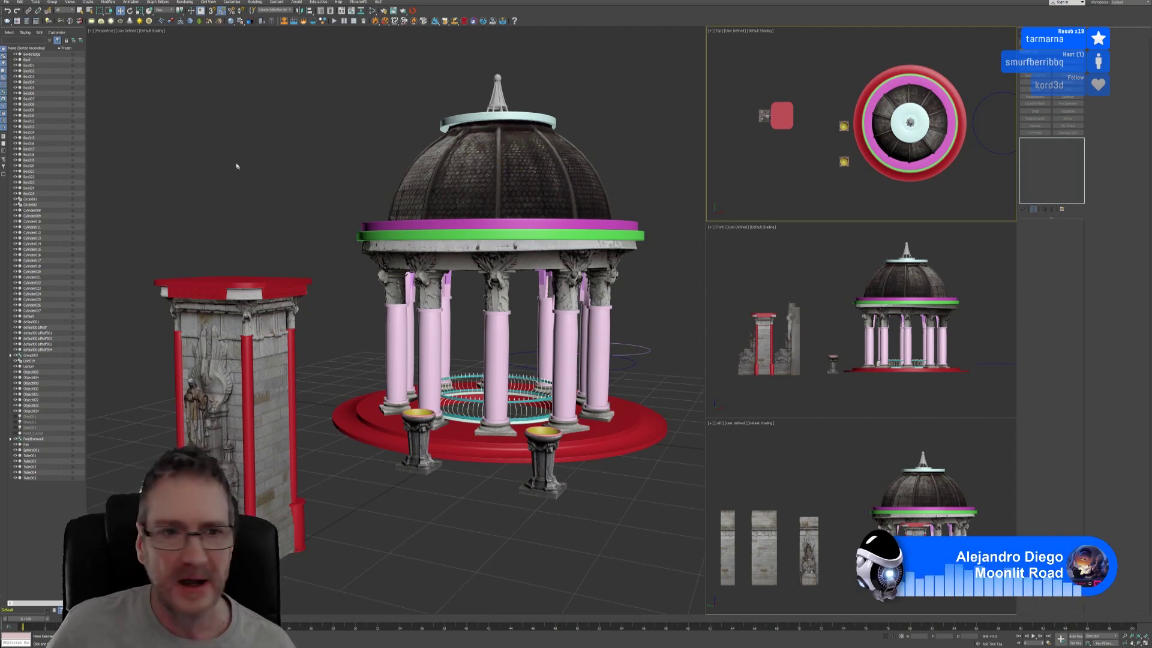
Step: Clone the red slab on top of the pillar upward as one copy and scale the copy taller vertically
click(233, 284)
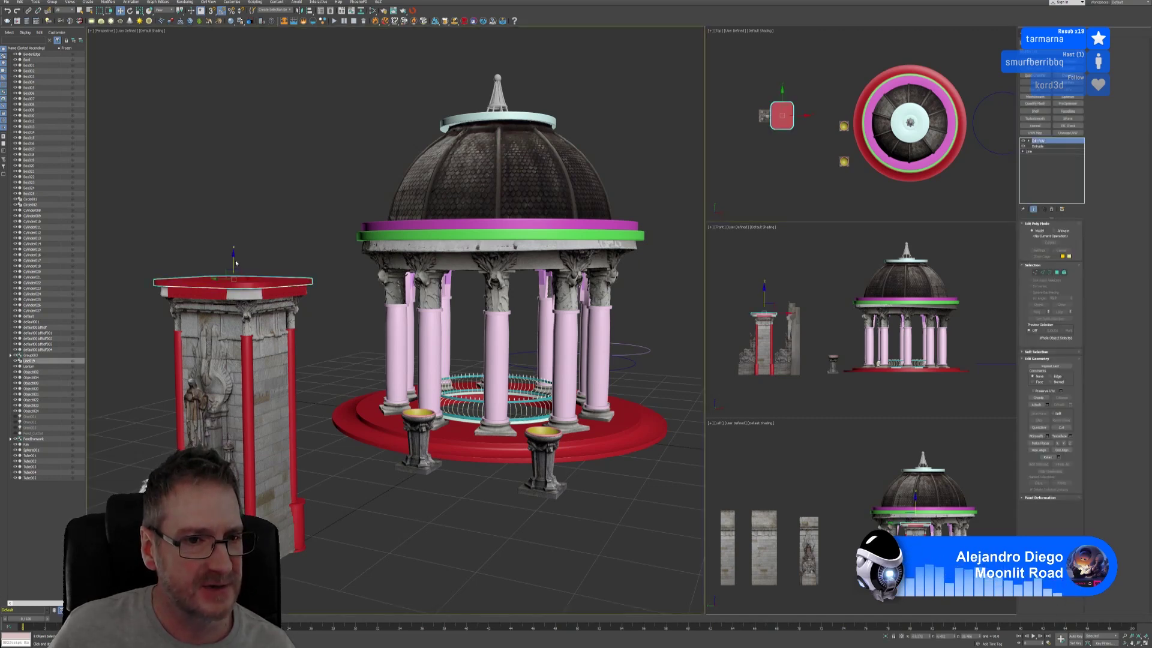
shift+drag(234, 259, 234, 239)
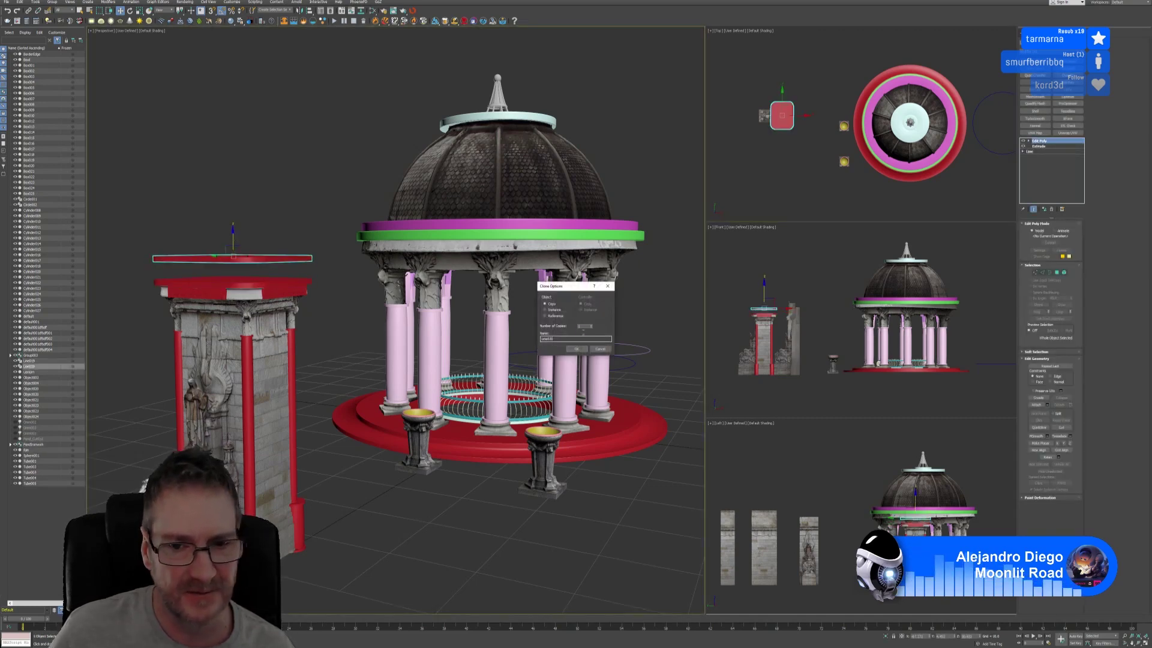
click(576, 350)
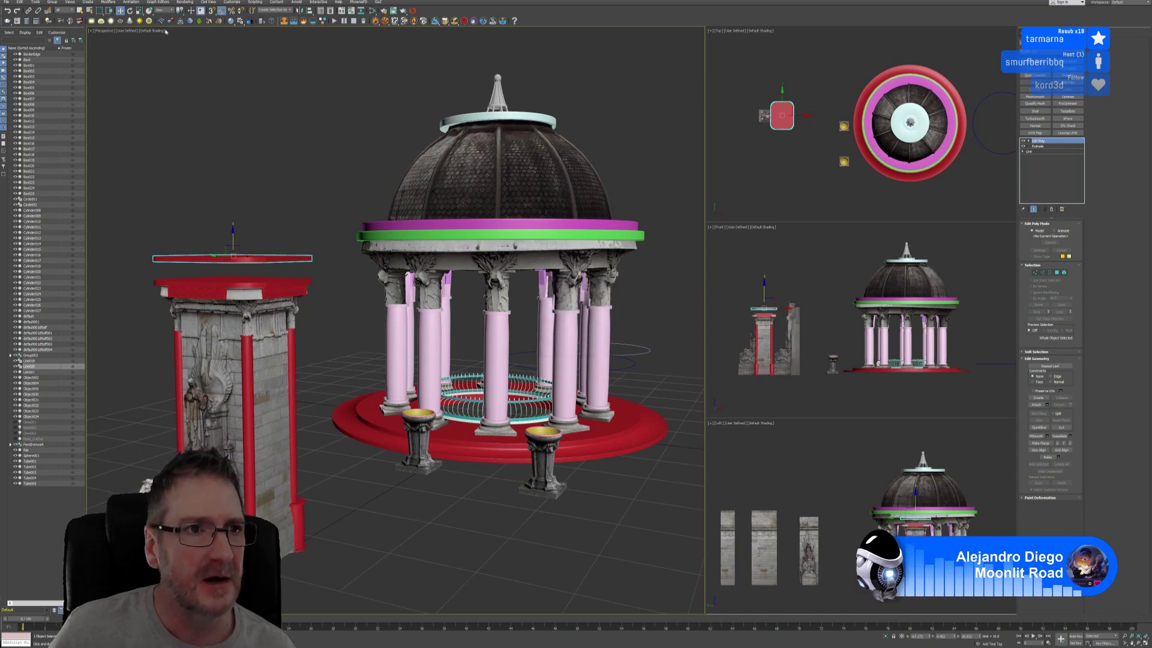
click(139, 11)
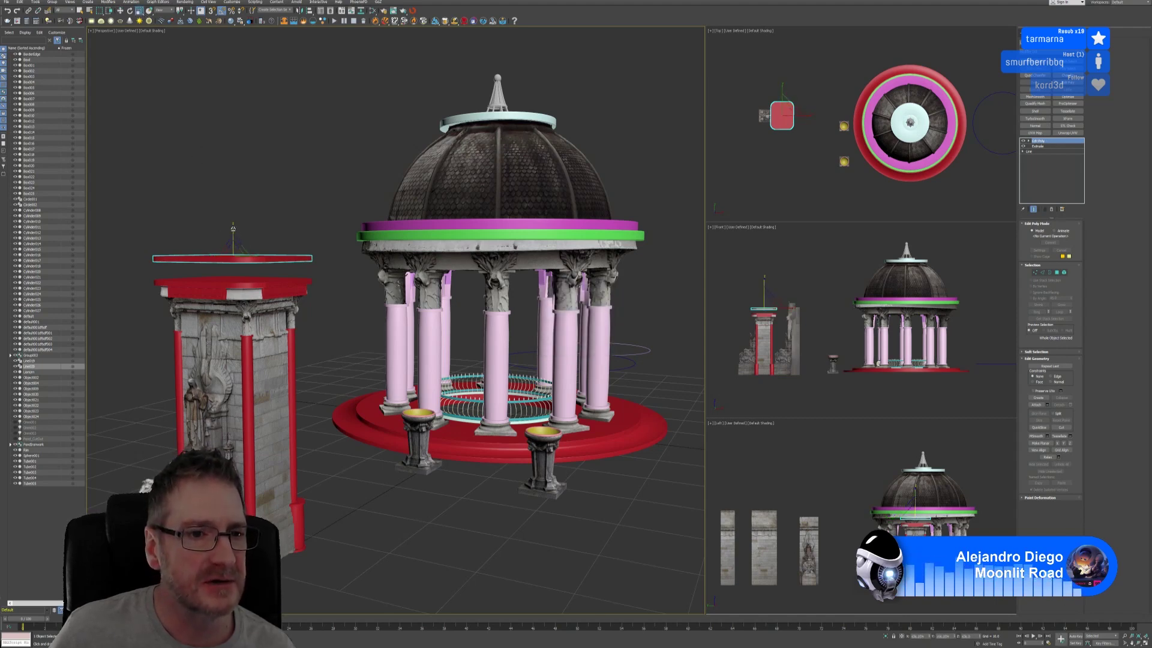
drag(232, 229, 243, 184)
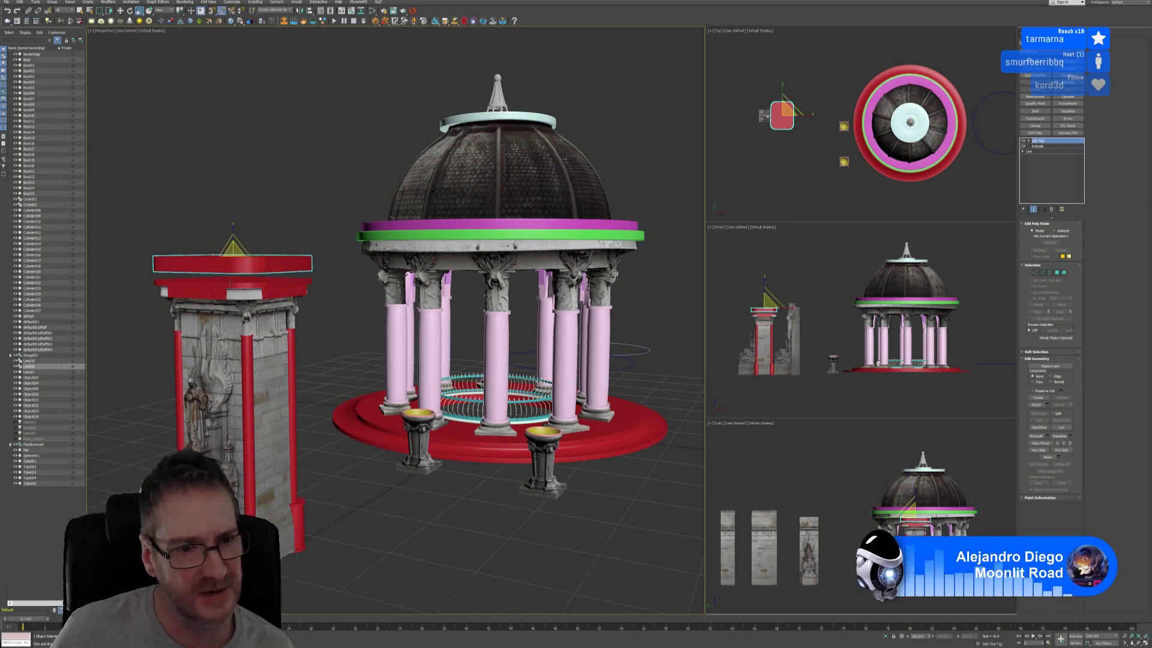
Step: Return to the Select tool and switch the perspective viewport's shading to plain object colours with mesh edges shown
scroll(258, 227, up, 4)
middle_drag(258, 227, 311, 163)
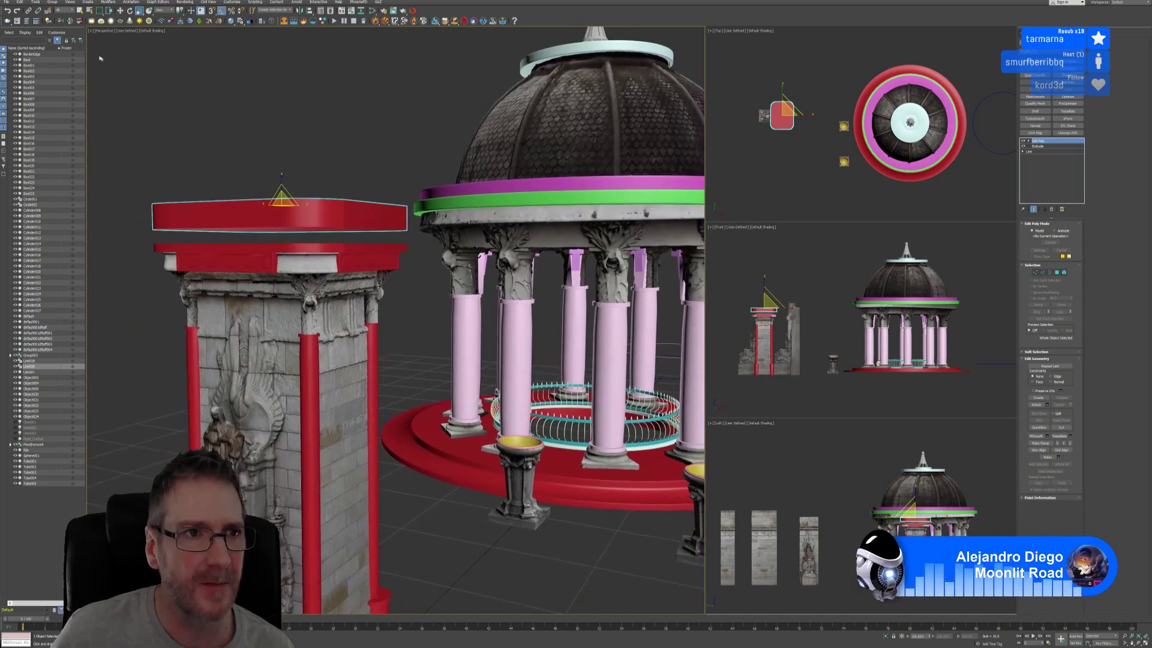
click(80, 11)
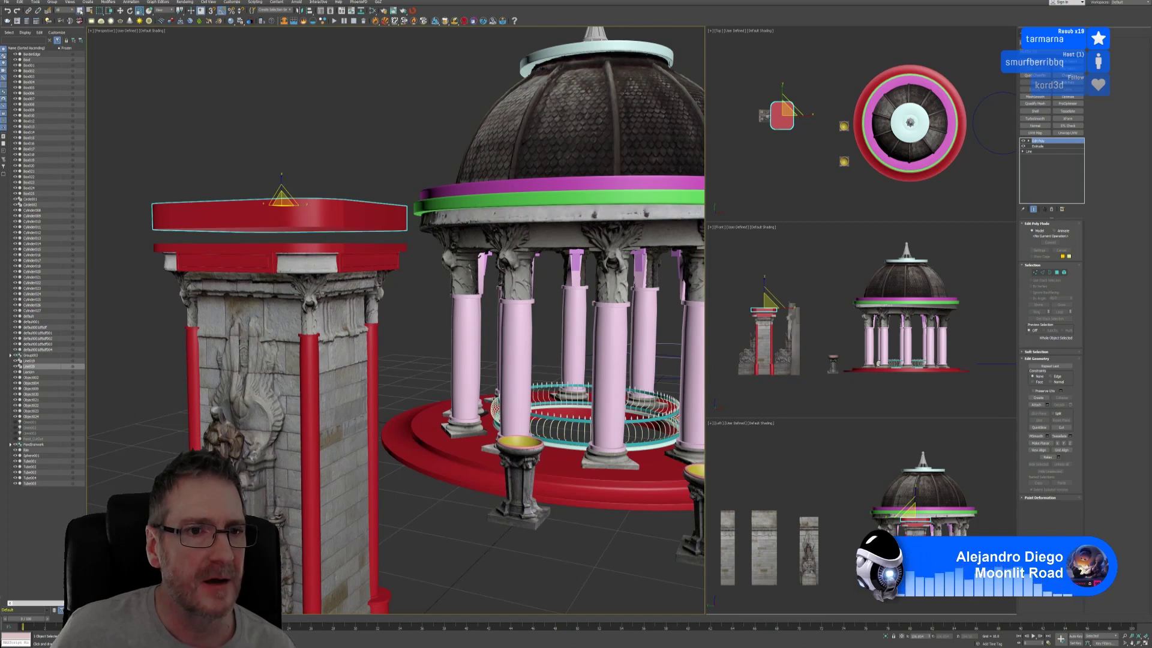
click(149, 32)
click(171, 93)
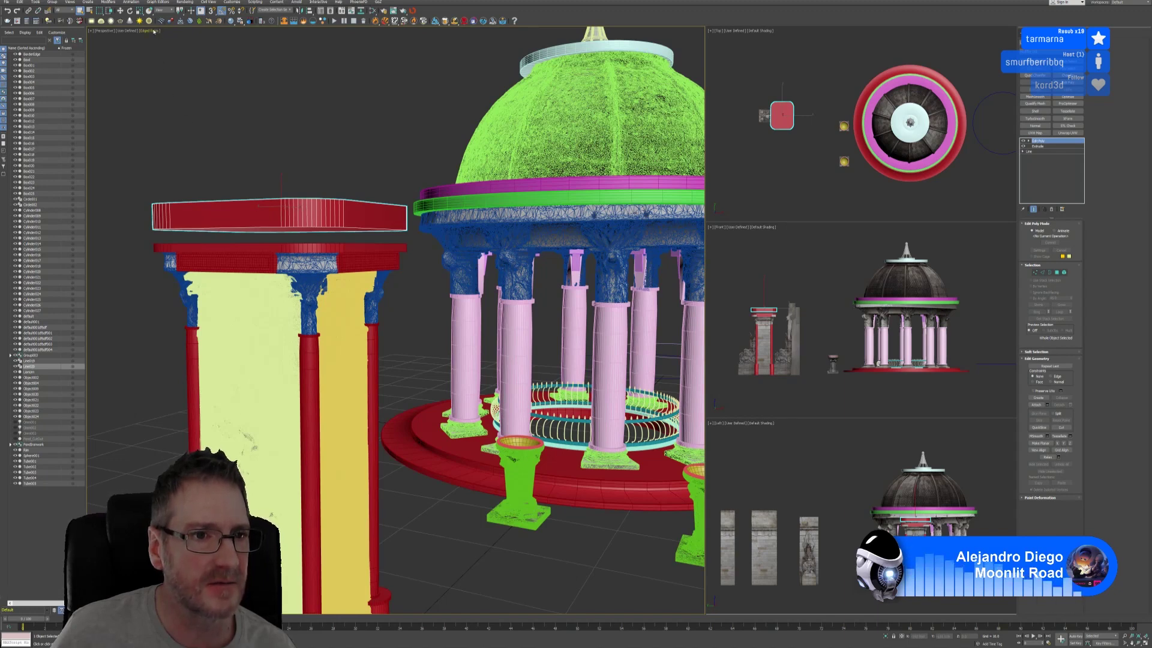
Step: Try a Quadify Mesh modifier with an adjusted quad size on the copied slab and remove it
click(1041, 105)
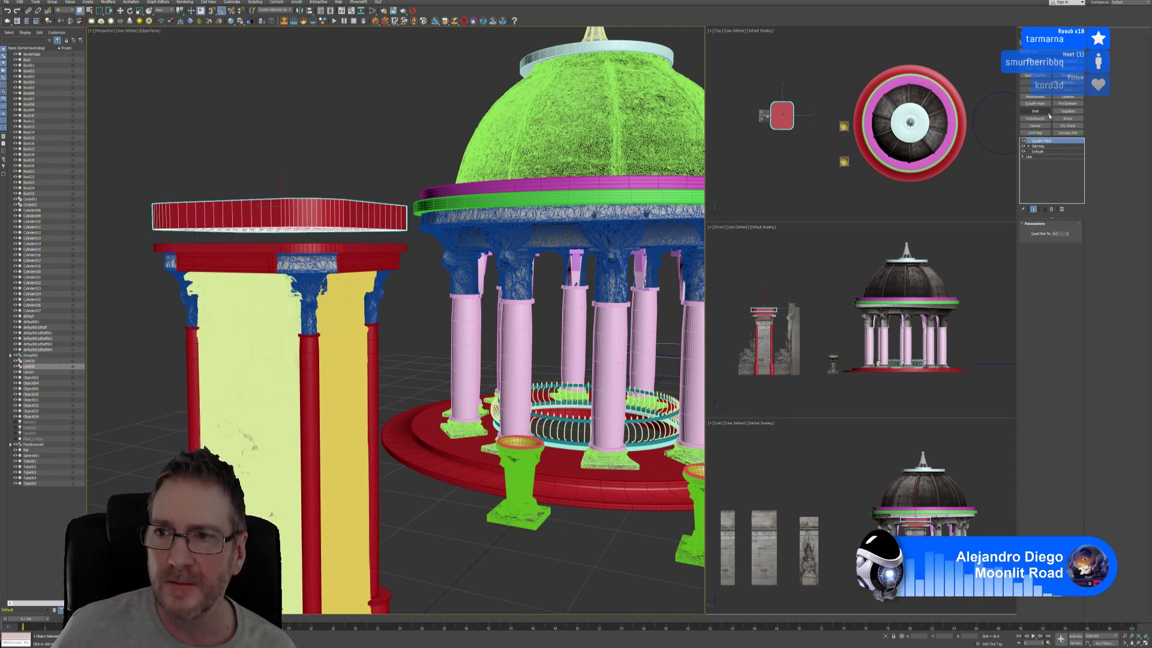
drag(1061, 234, 1042, 243)
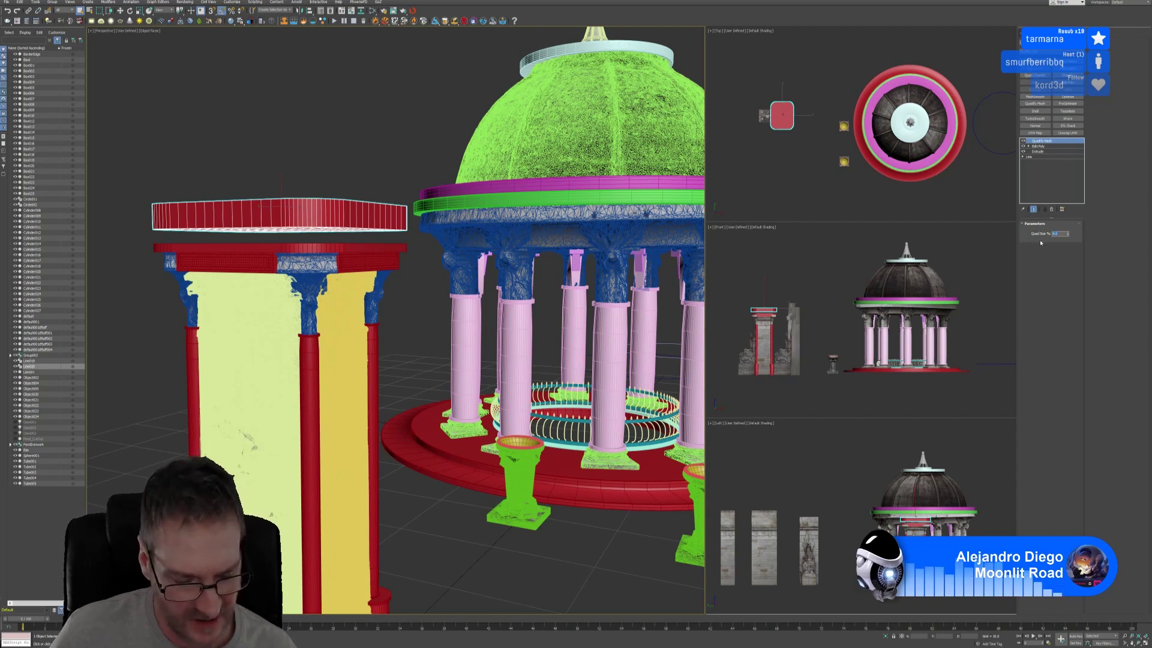
key(Return)
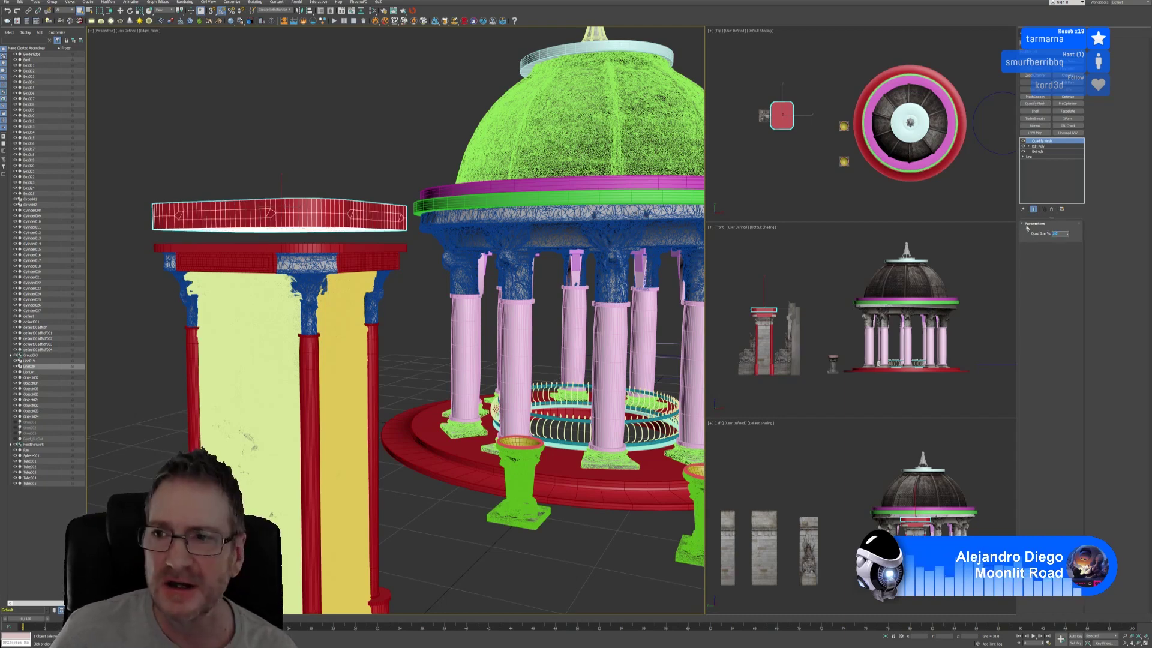
click(1052, 209)
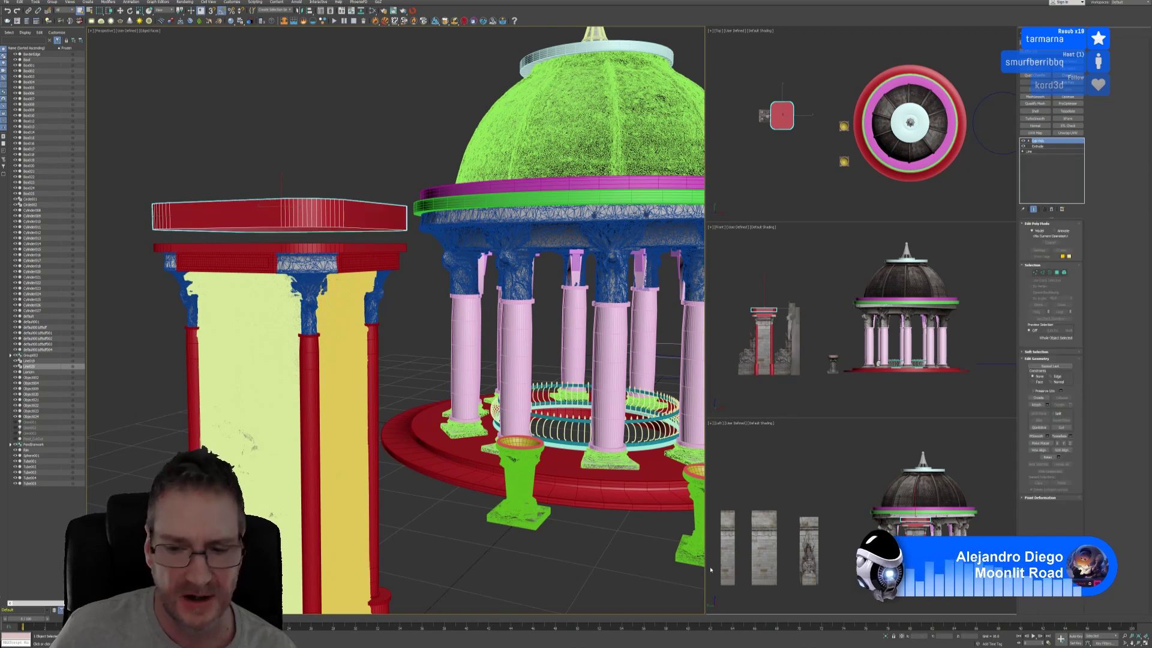
Step: Isolate the copied slab and add a Tessellate modifier that operates on polygons
click(887, 637)
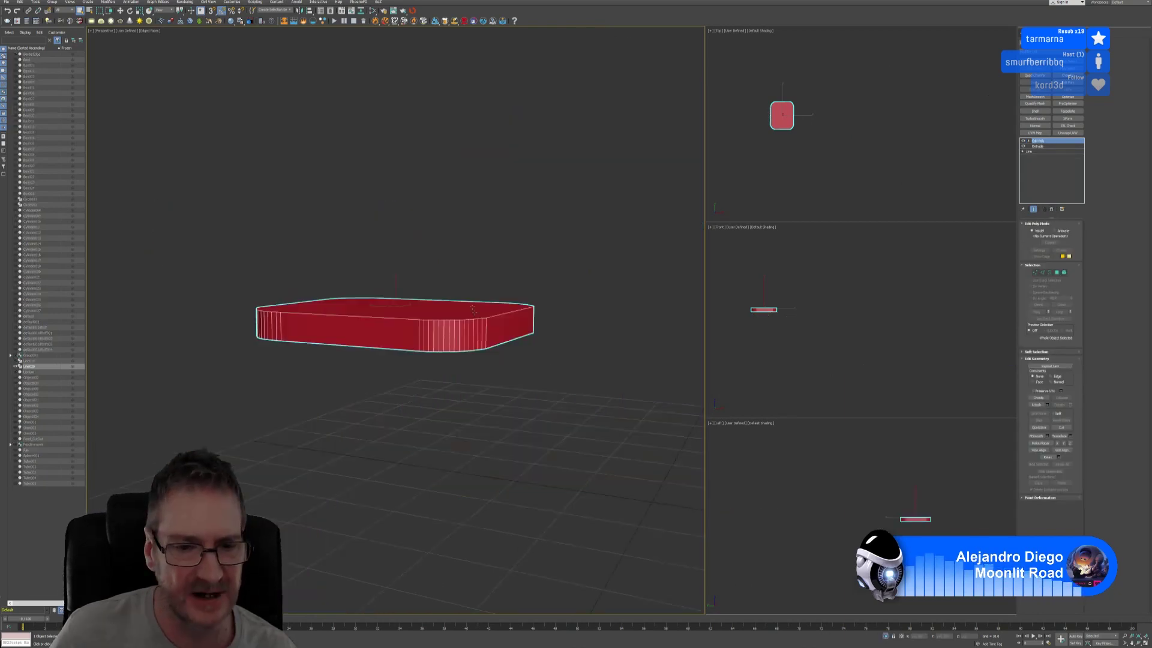
alt+middle_drag(396, 260, 429, 229)
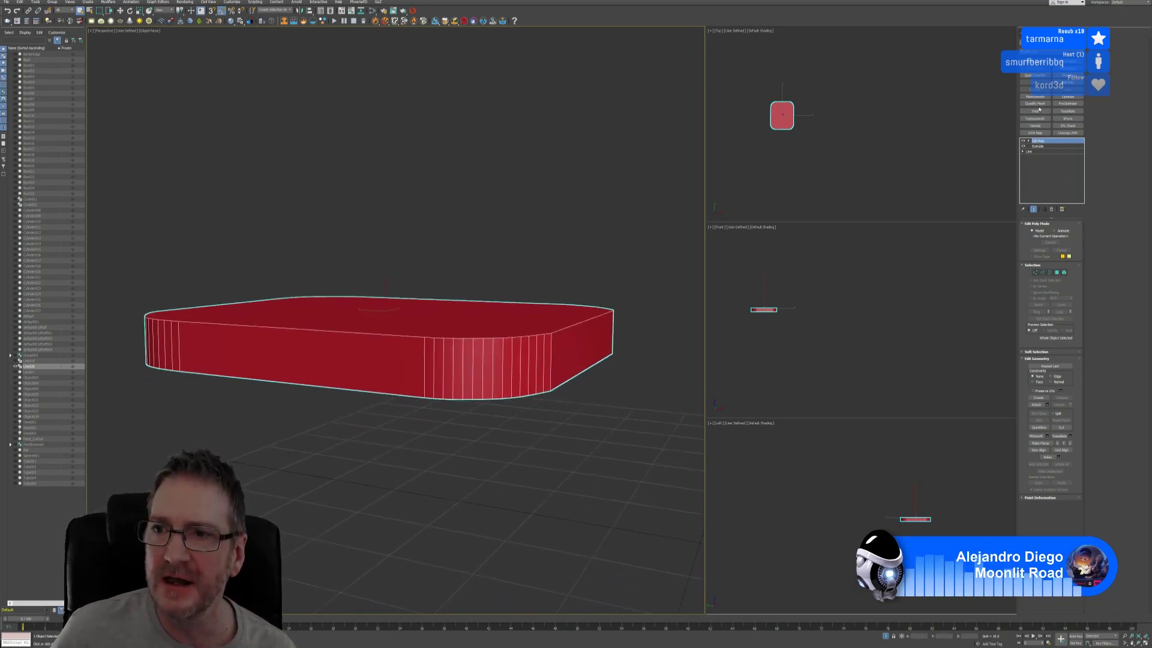
click(1073, 112)
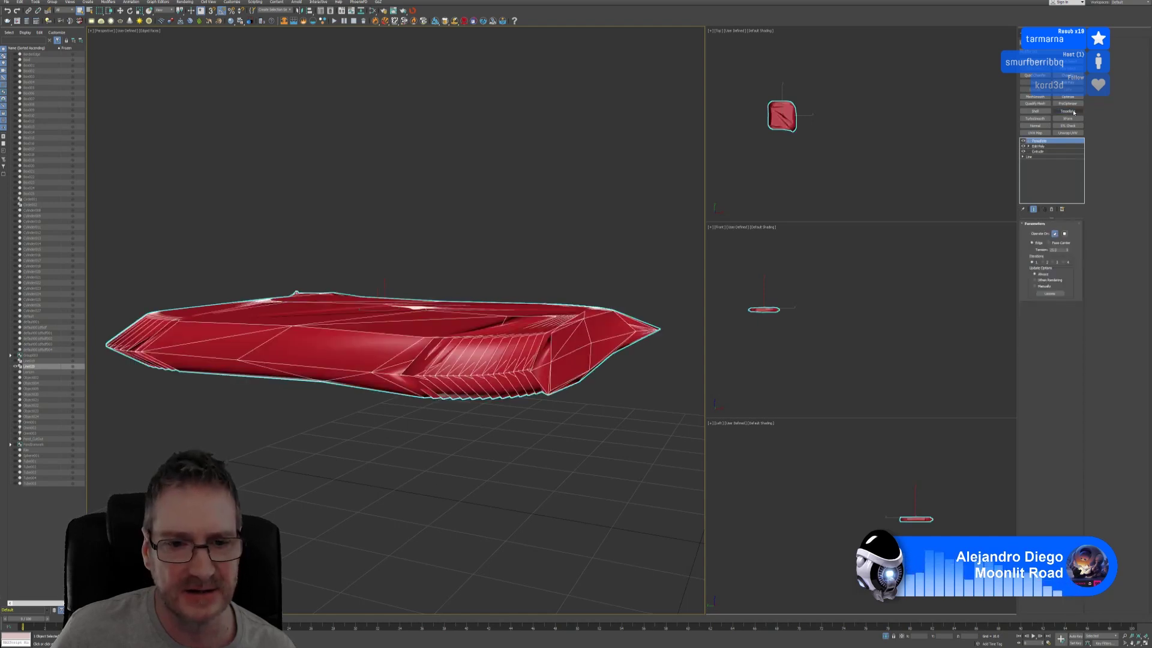
click(1065, 233)
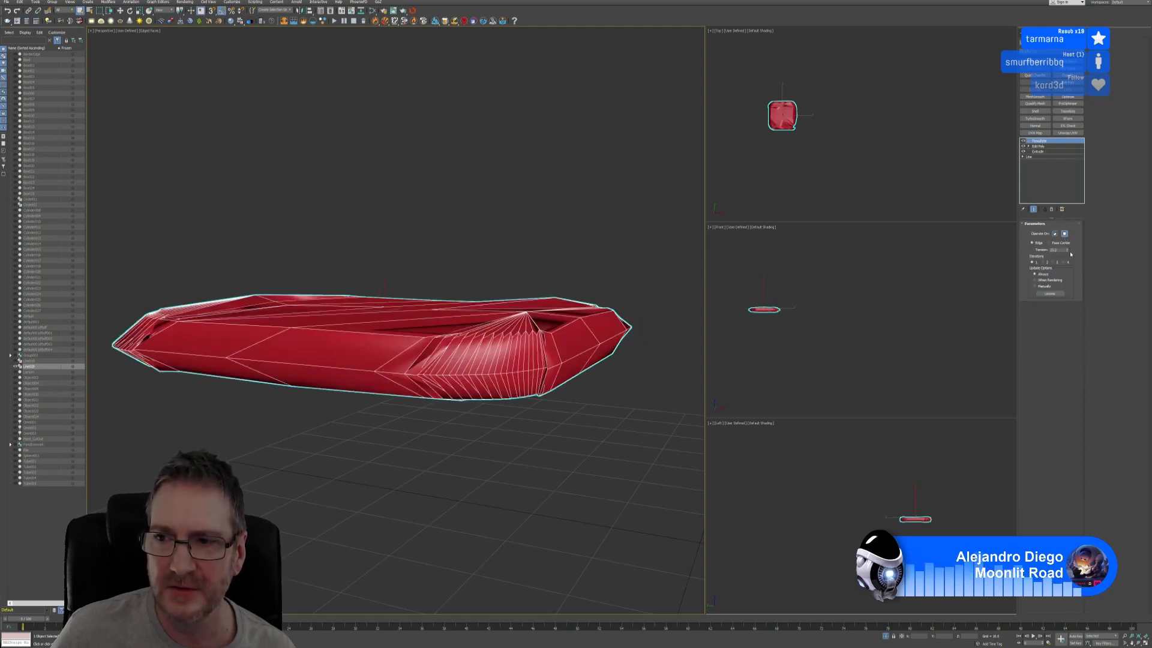
Step: Adjust the Tessellate tension on the copied slab and delete the modifier
mouse_move(1068, 251)
mouse_down()
mouse_move(1068, 333)
mouse_move(1056, 259)
mouse_up()
click(1053, 209)
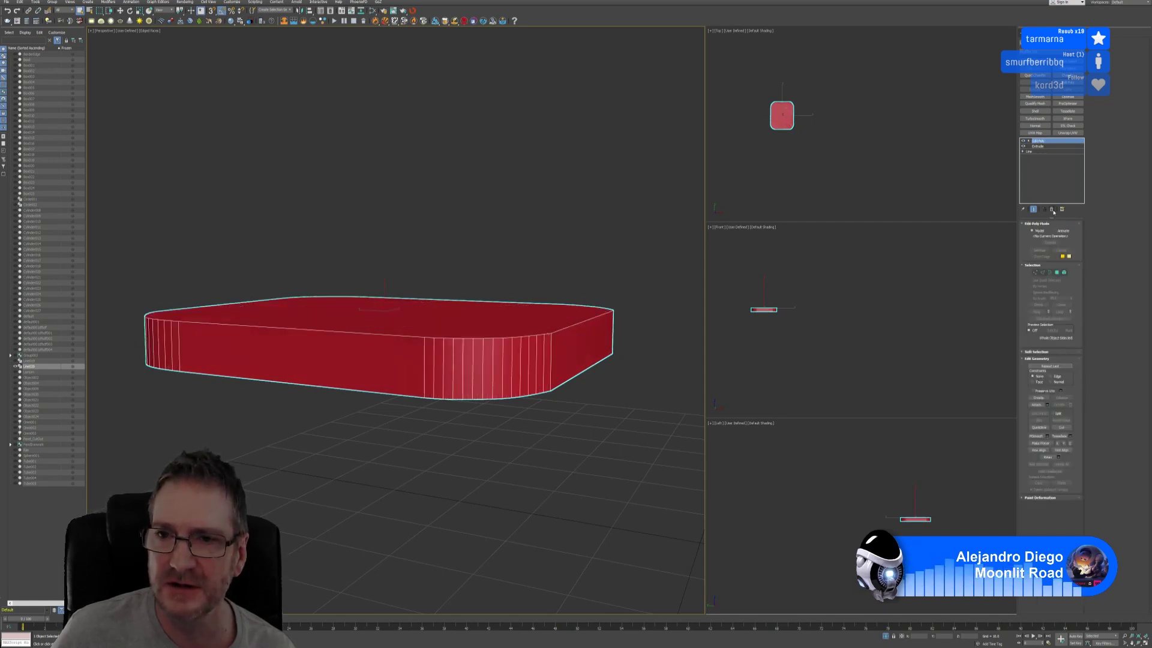
Step: Try a TurboSmooth modifier on the copied slab and remove it
middle_drag(805, 299, 948, 279)
scroll(900, 296, up, 6)
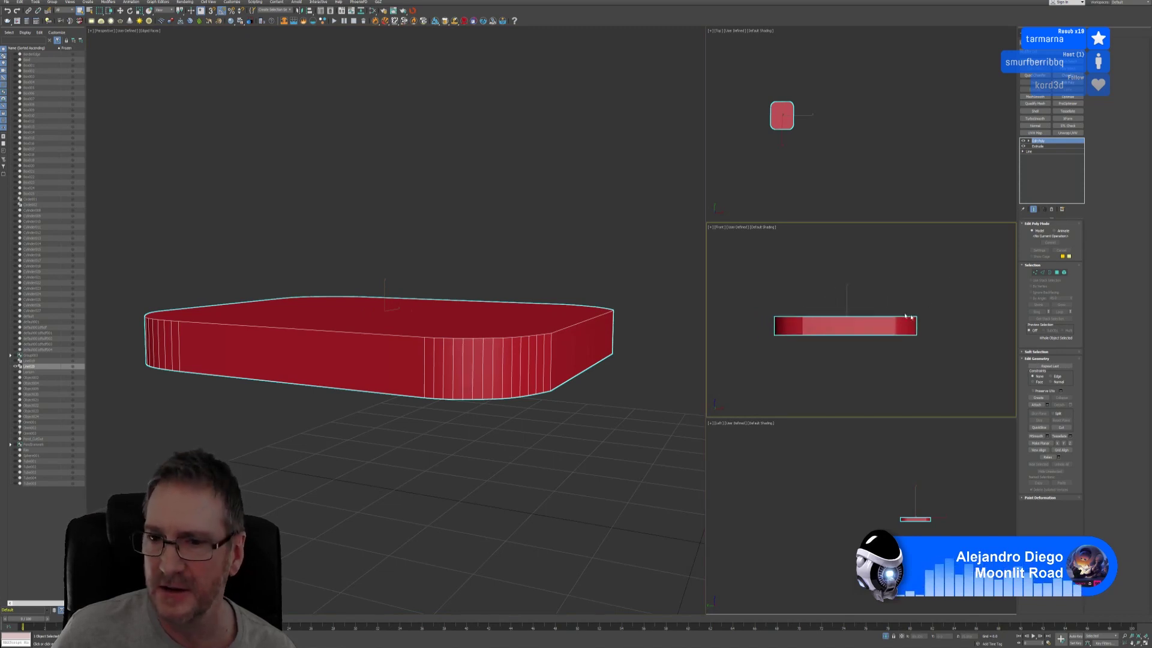
scroll(892, 322, up, 1)
middle_drag(878, 309, 900, 295)
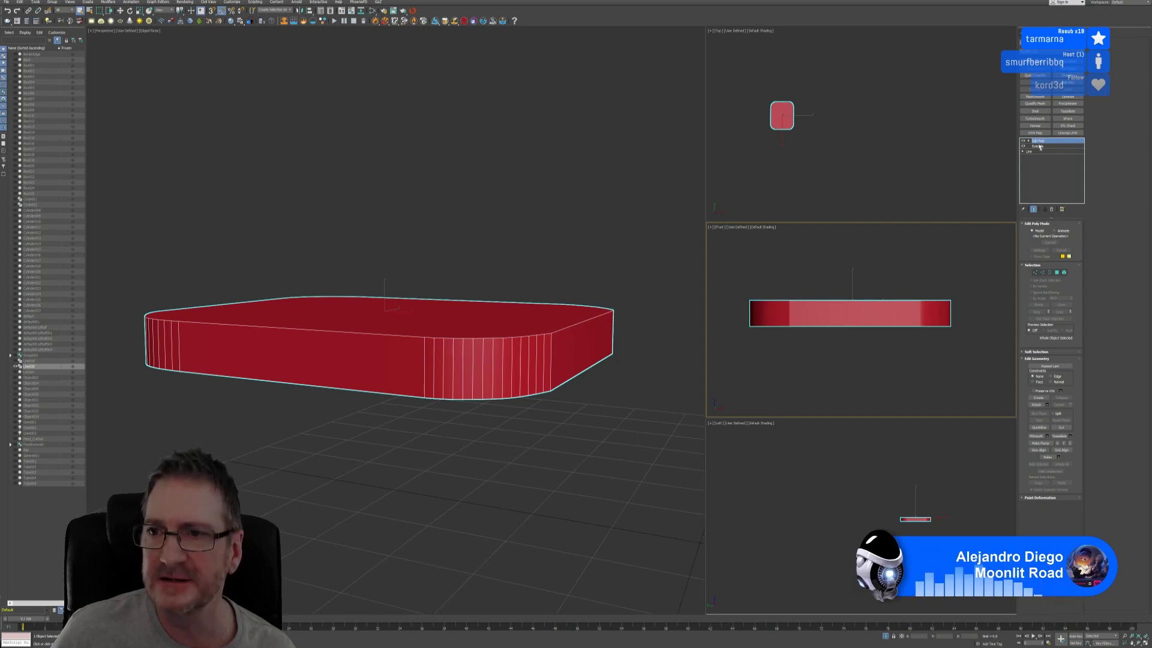
click(1035, 119)
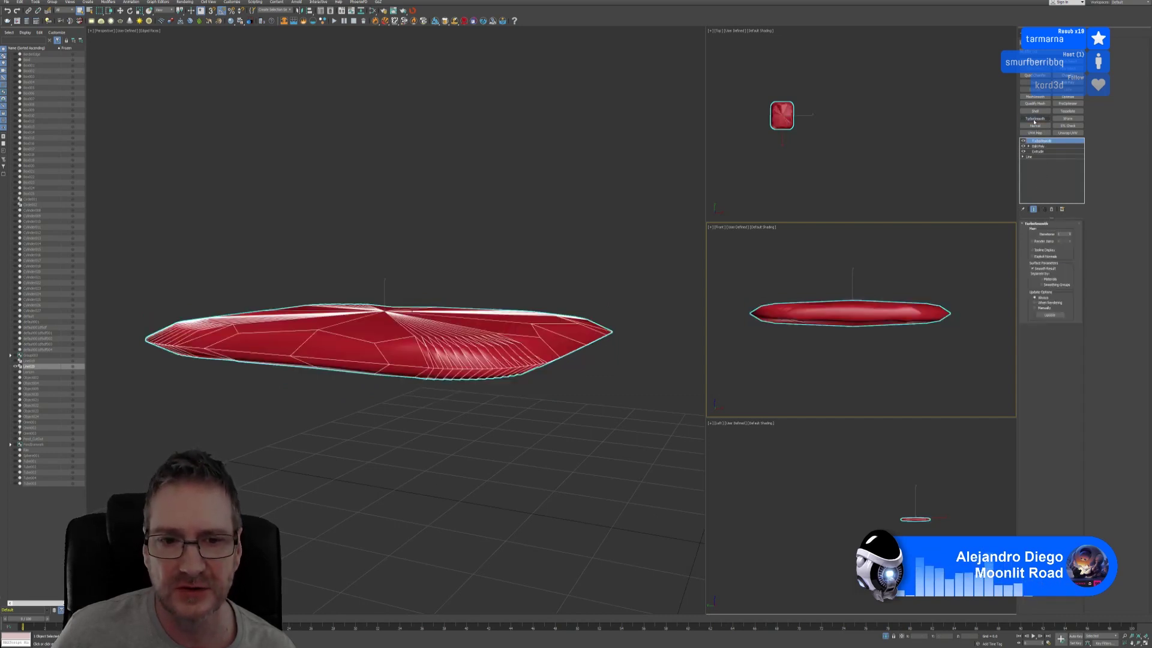
click(1051, 210)
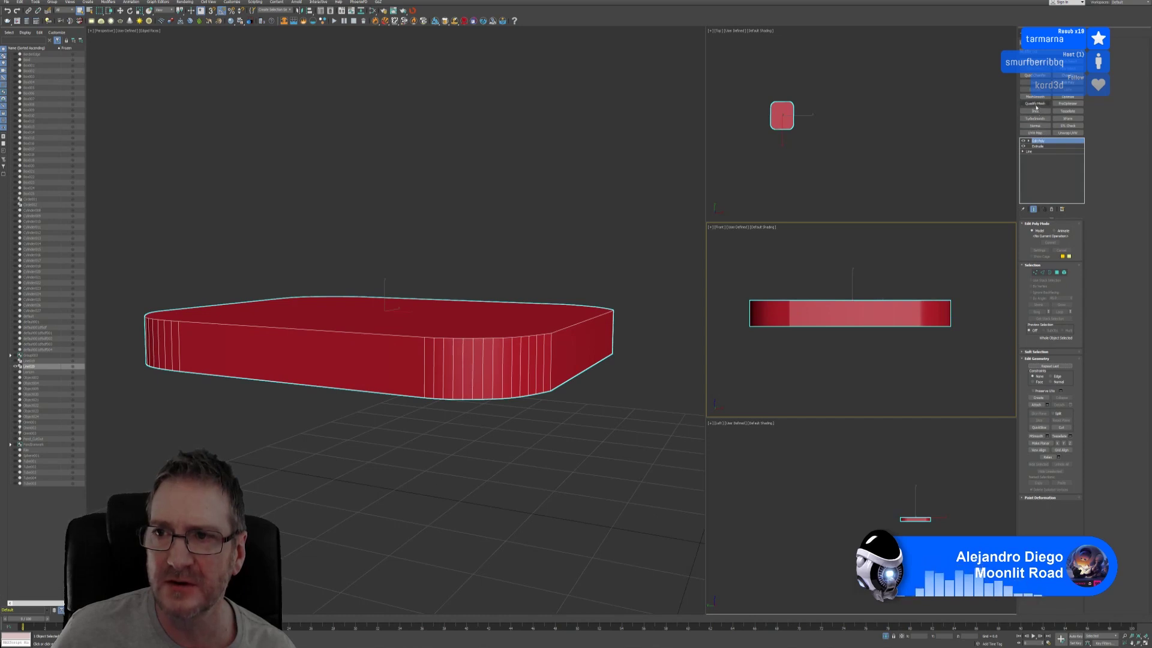
Step: Add a Quadify Mesh modifier to the copied slab with a quad size of 0.5 percent
click(1035, 104)
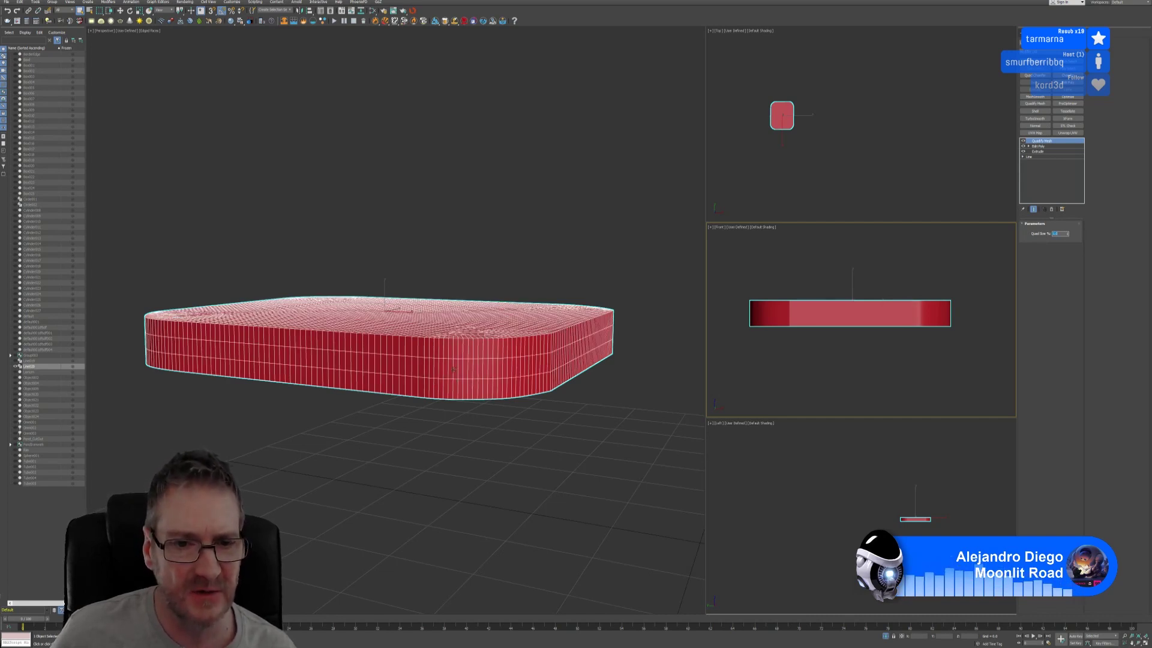
scroll(387, 363, up, 2)
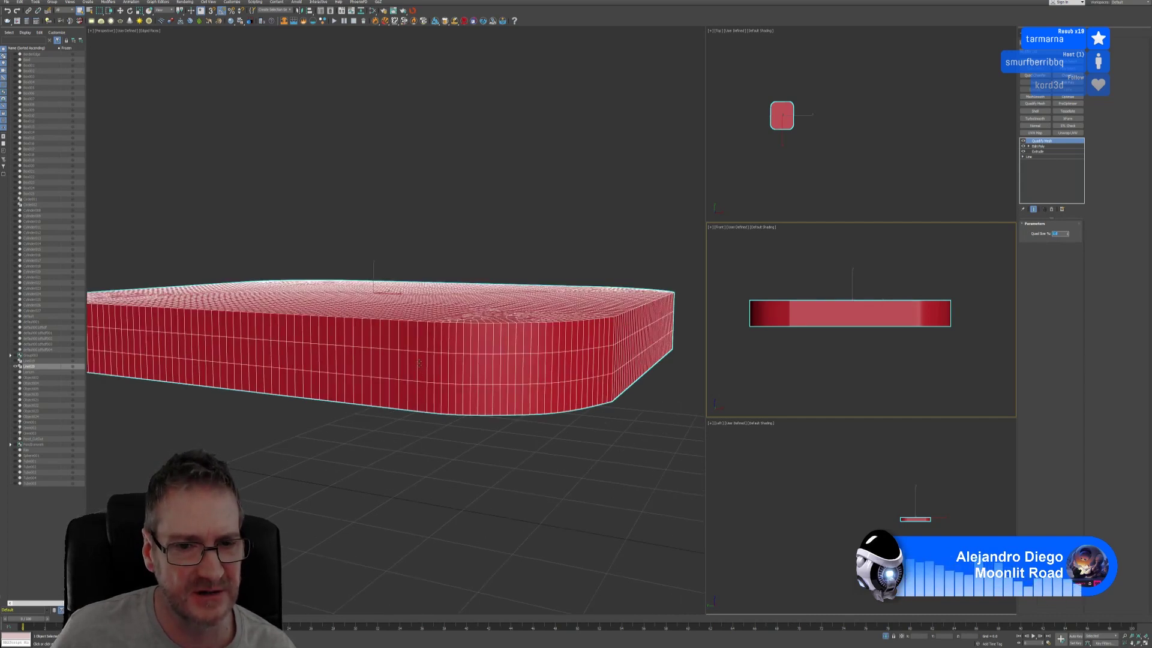
scroll(422, 344, up, 2)
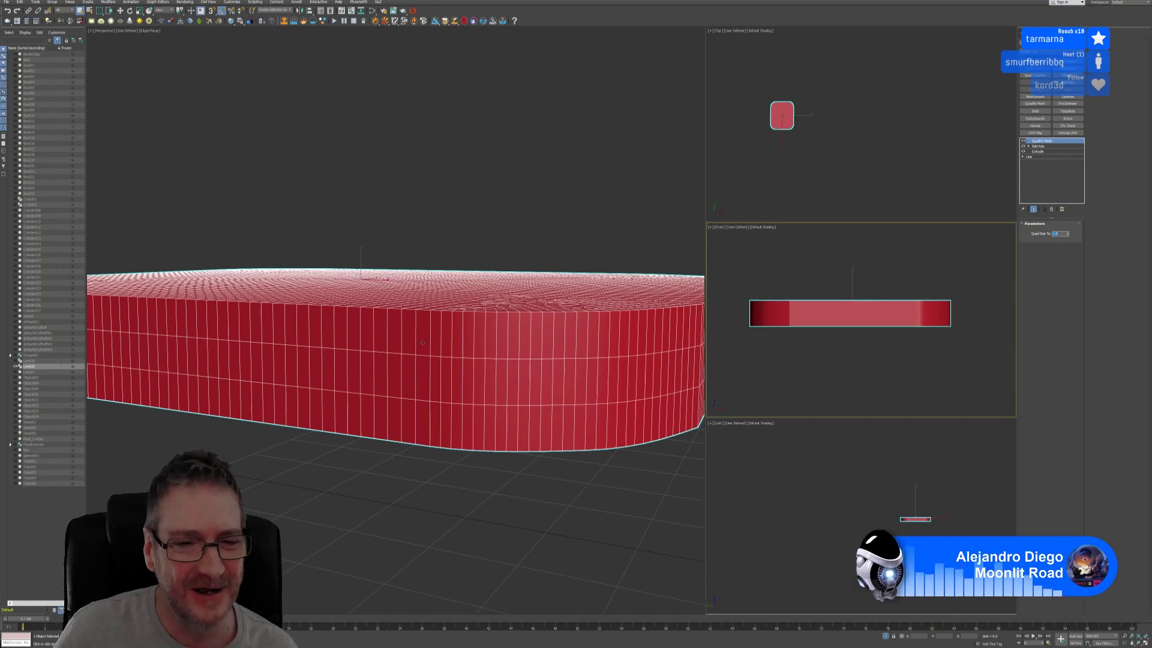
scroll(422, 343, down, 5)
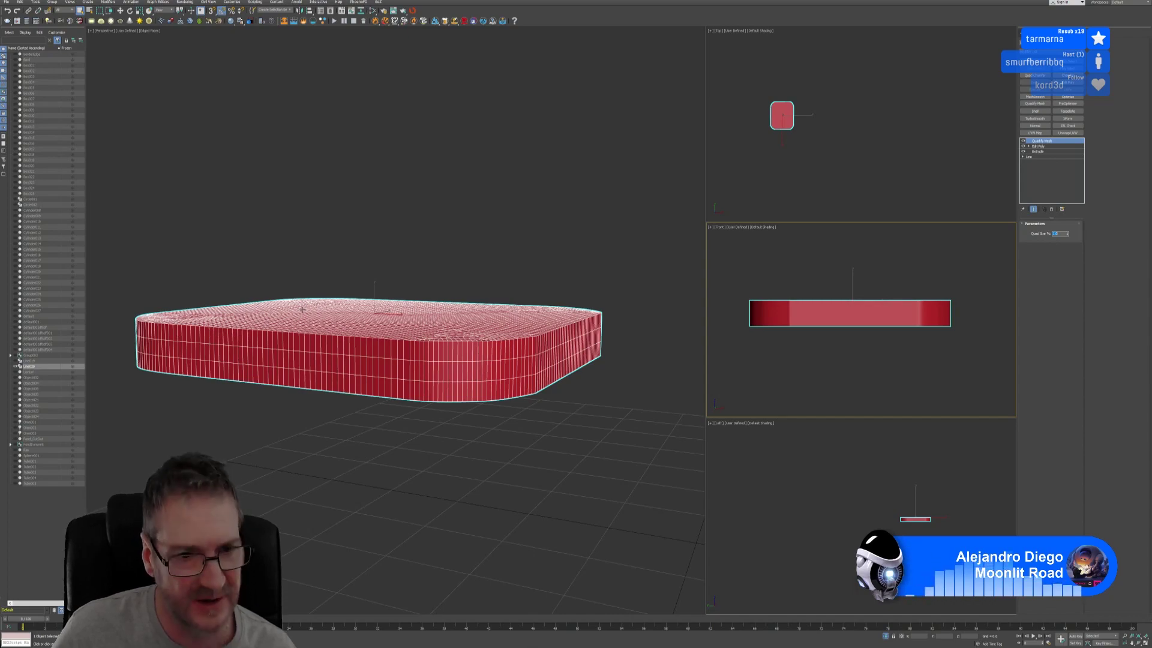
mouse_move(306, 311)
alt+middle_down()
mouse_move(321, 342)
mouse_move(318, 320)
mouse_move(299, 316)
alt+middle_up()
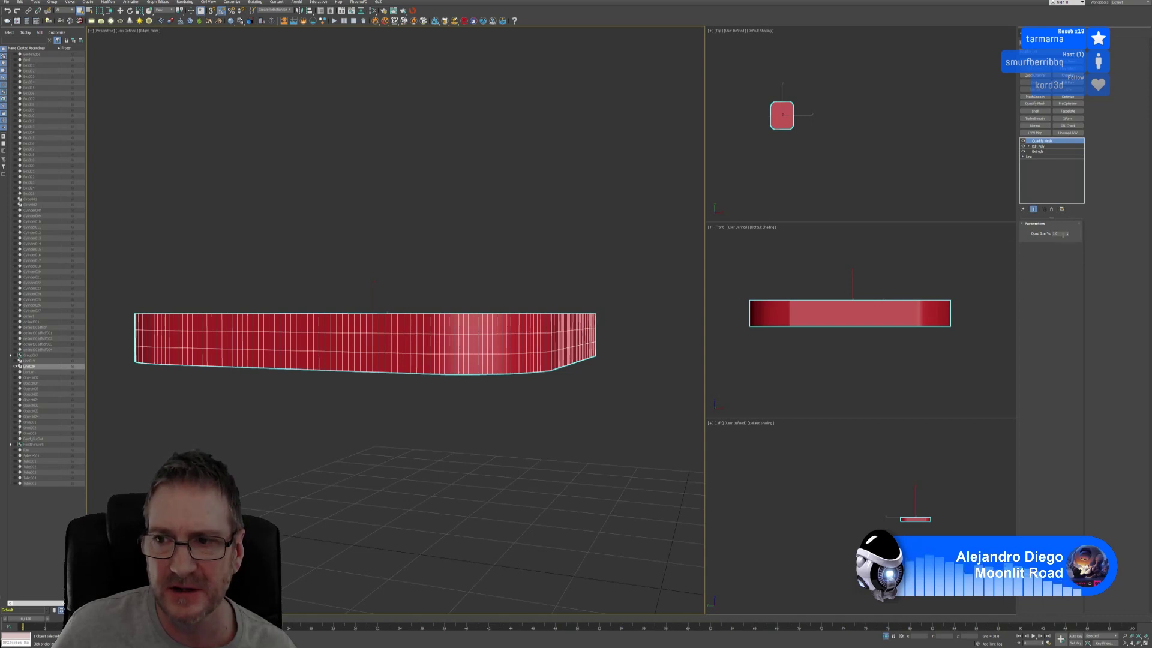
double_click(1058, 233)
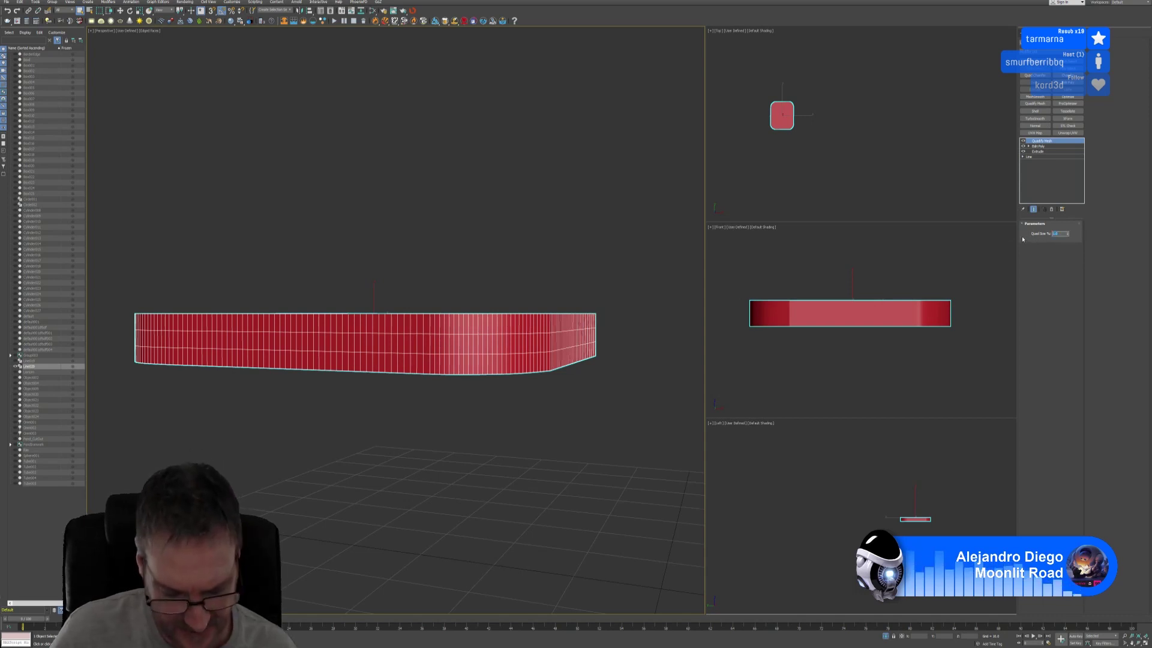
text(0.5)
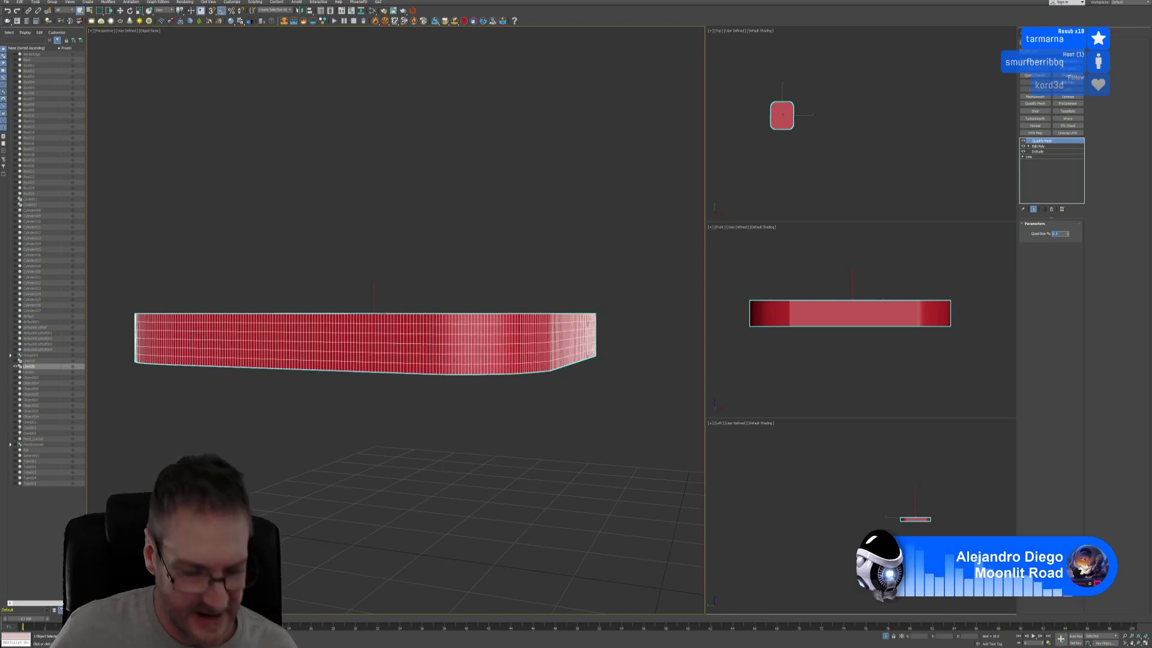
alt+middle_drag(523, 367, 521, 420)
alt+middle_drag(441, 362, 435, 343)
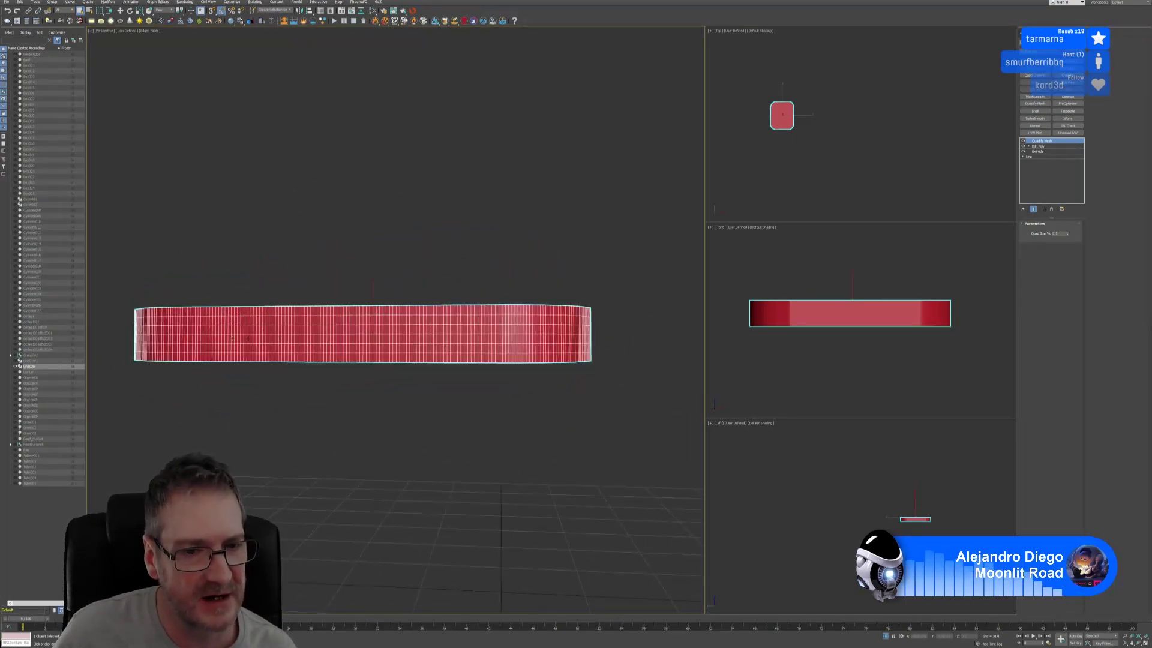
alt+middle_drag(575, 382, 525, 331)
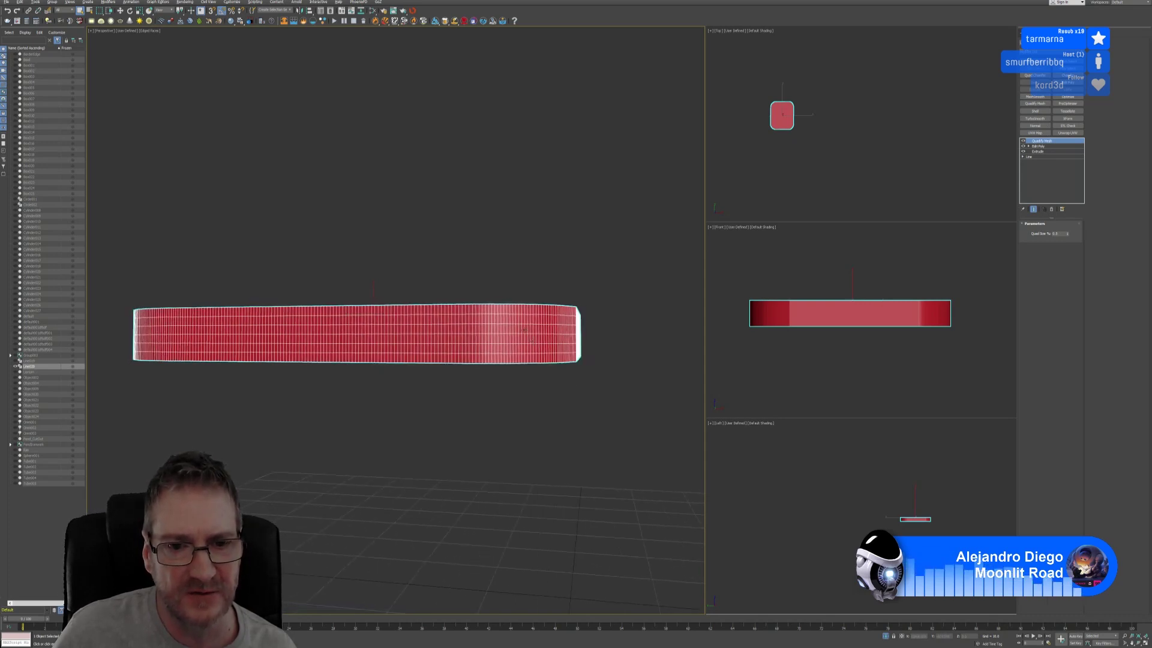
Step: Collapse the copied slab's modifier stack into an editable poly and turn off Edged Faces in the perspective viewport
right_click(1039, 146)
click(1062, 205)
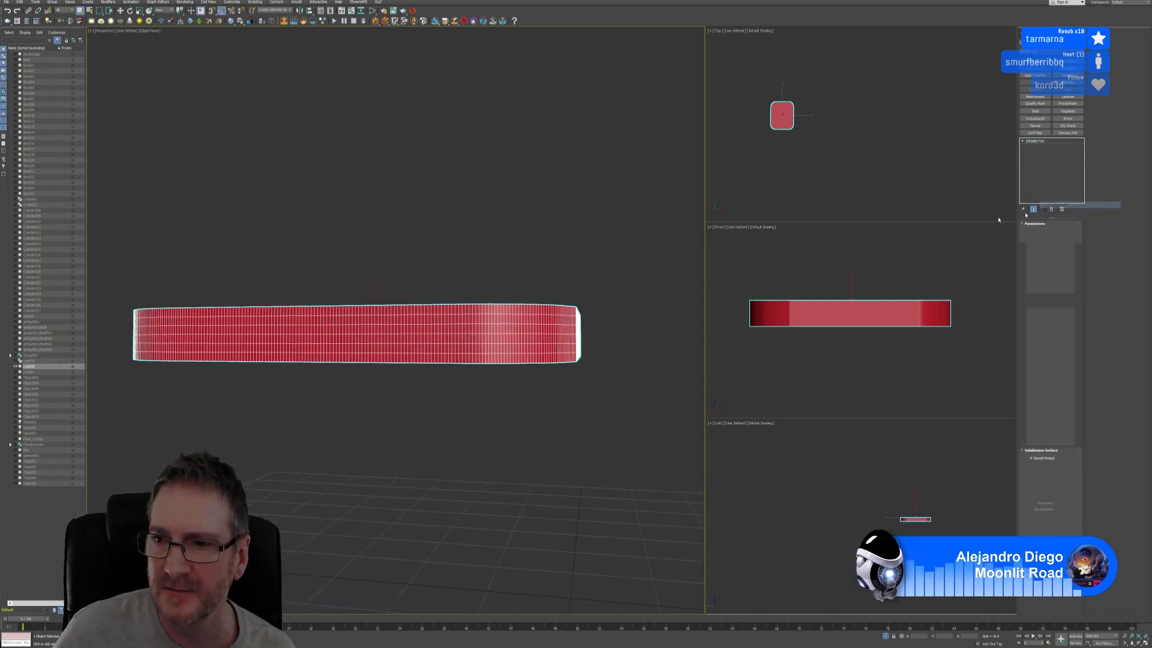
click(149, 30)
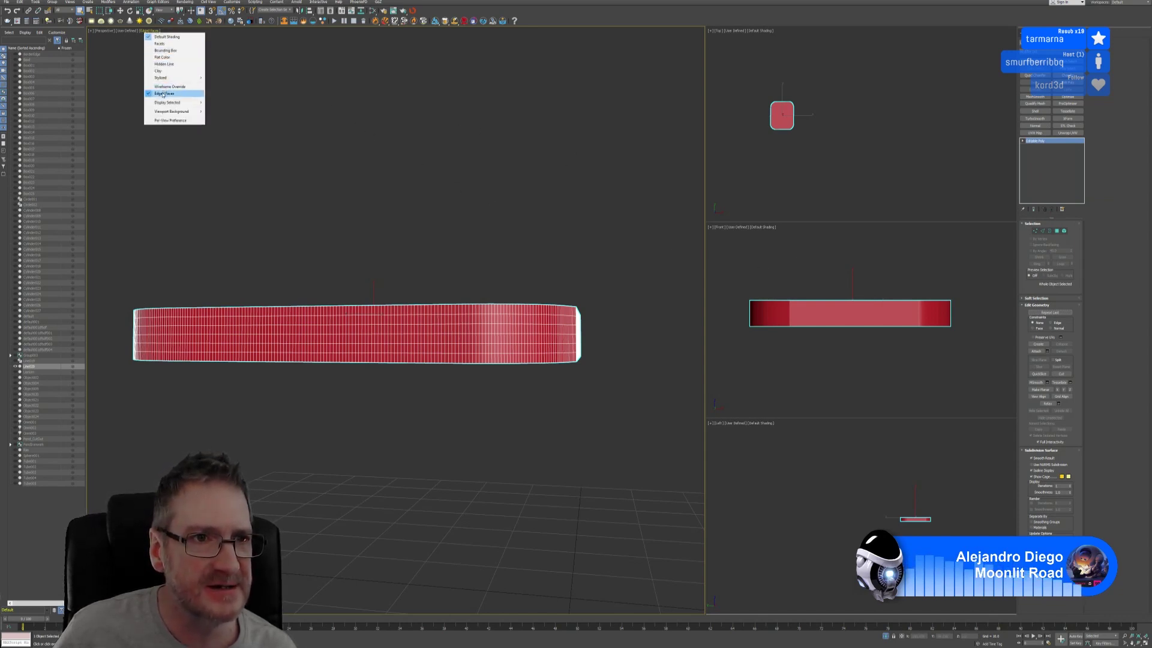
click(163, 94)
alt+middle_drag(335, 242, 359, 252)
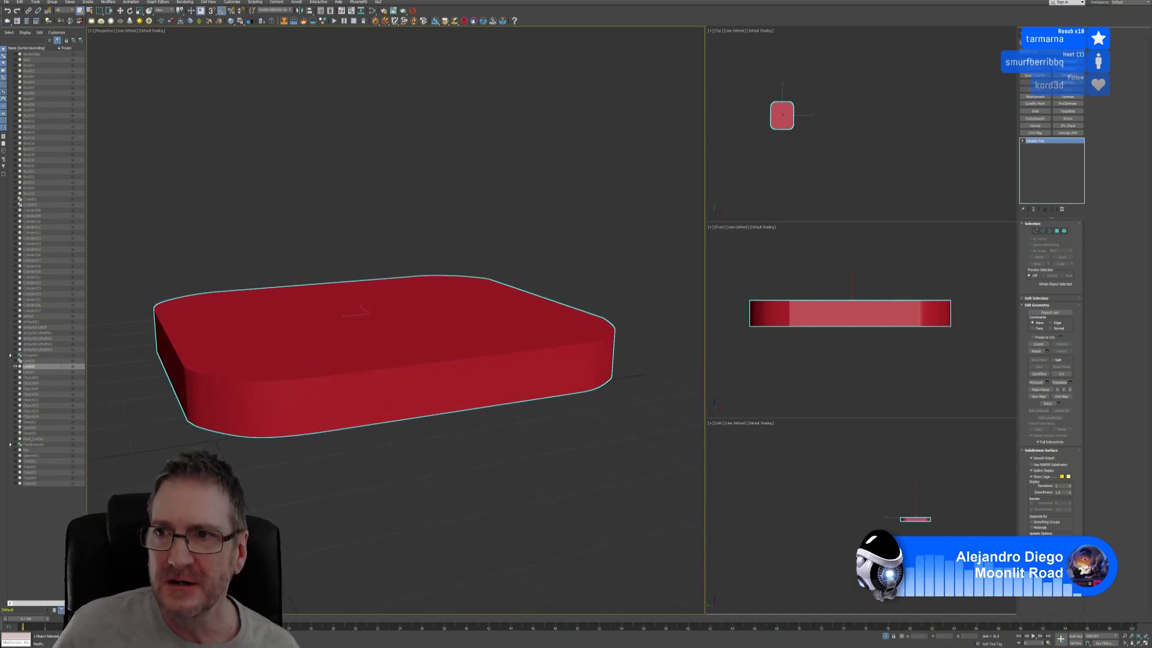
Step: Create a small upright cylinder in the top view where the slab's rounded corner meets its straight front edge
click(1023, 34)
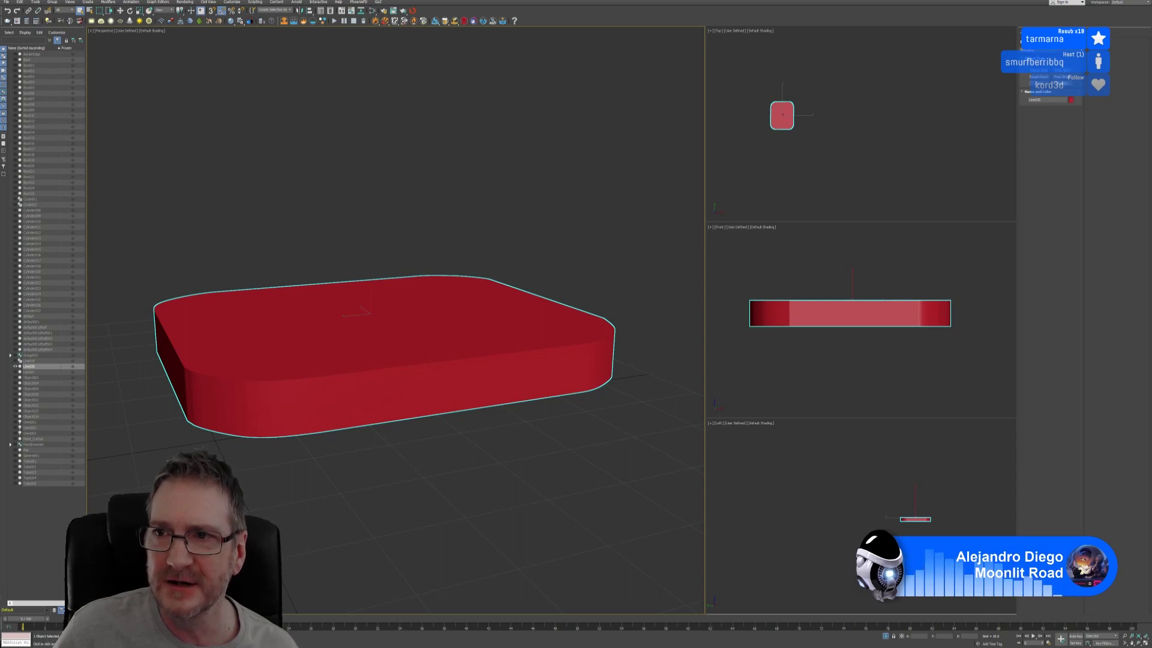
click(1023, 42)
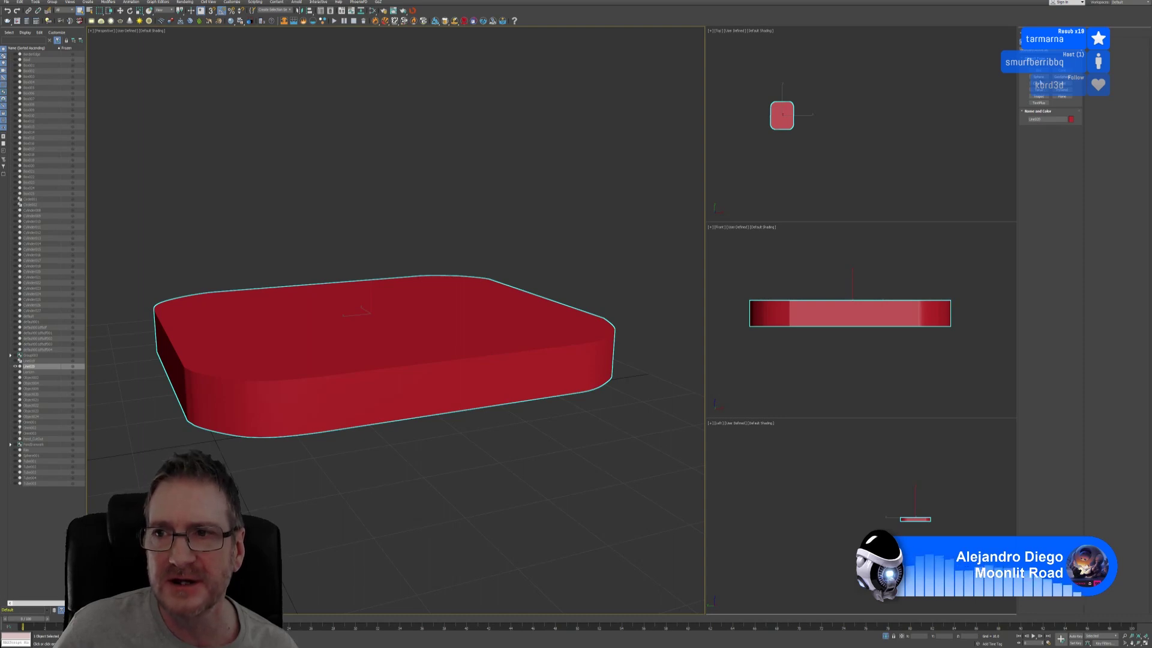
click(1038, 83)
scroll(796, 115, up, 8)
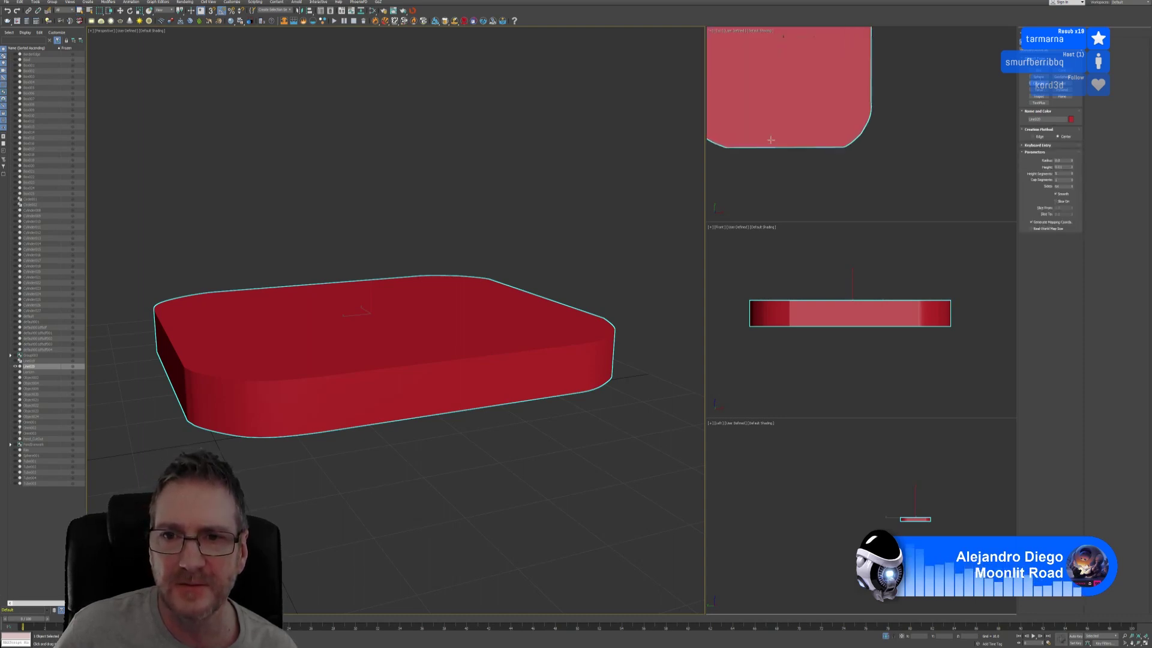
middle_drag(775, 139, 861, 154)
scroll(828, 167, up, 2)
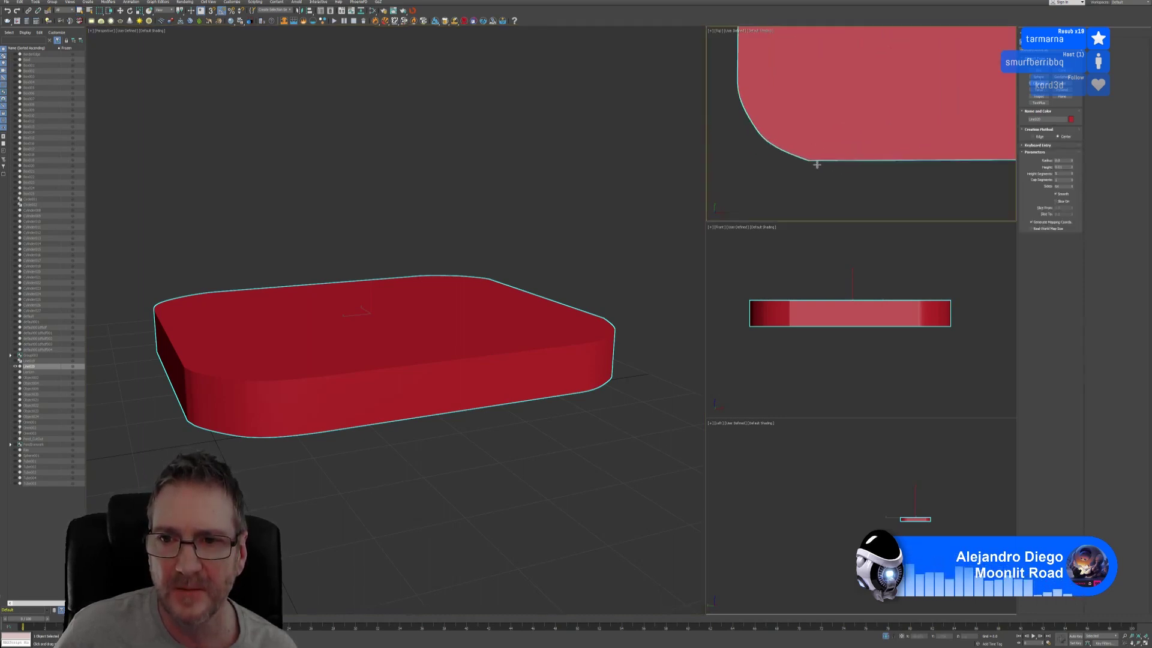
drag(813, 163, 815, 176)
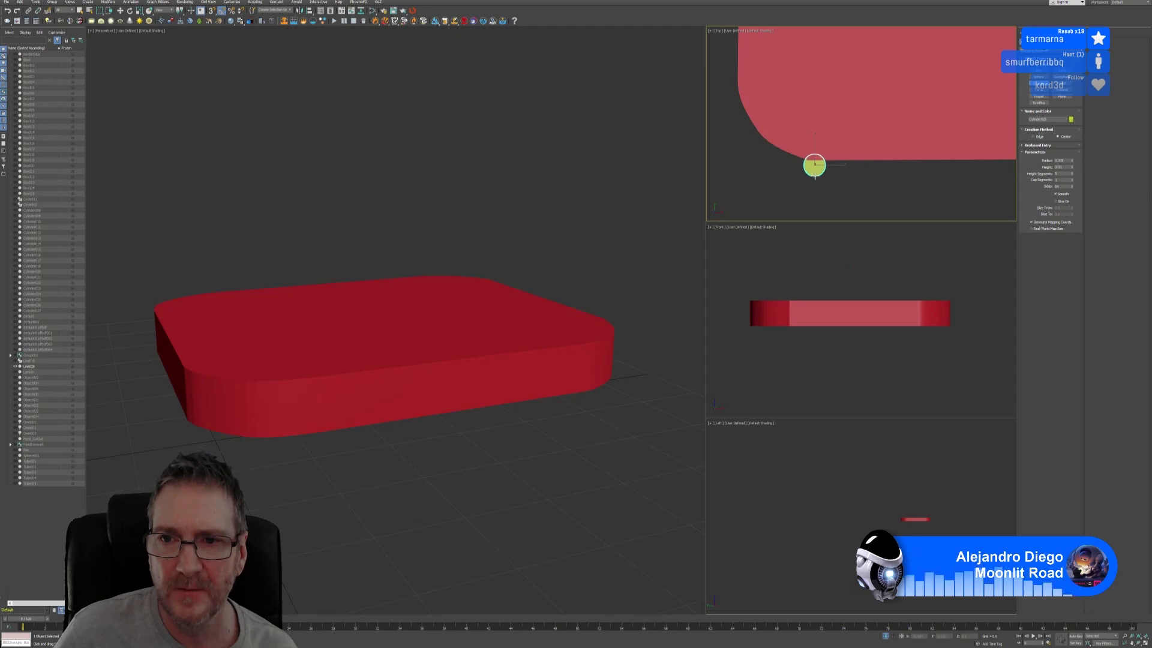
click(819, 153)
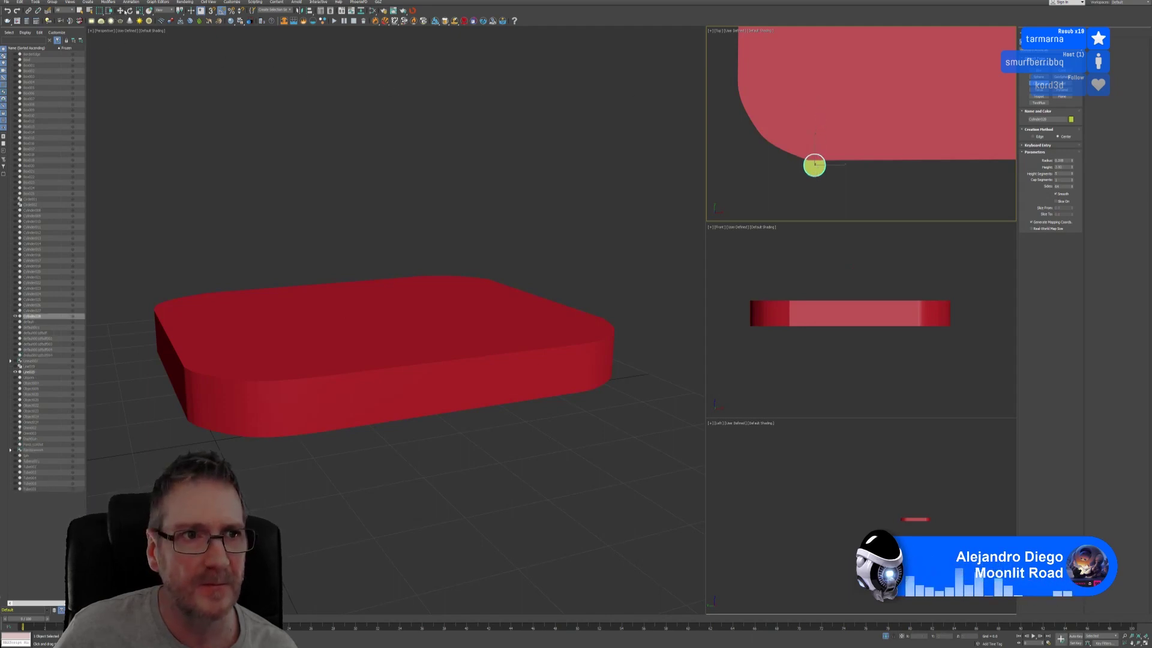
Step: Move the cylinder vertically so it spans the slab's full thickness and protrudes above and below it
key(w)
scroll(899, 99, down, 6)
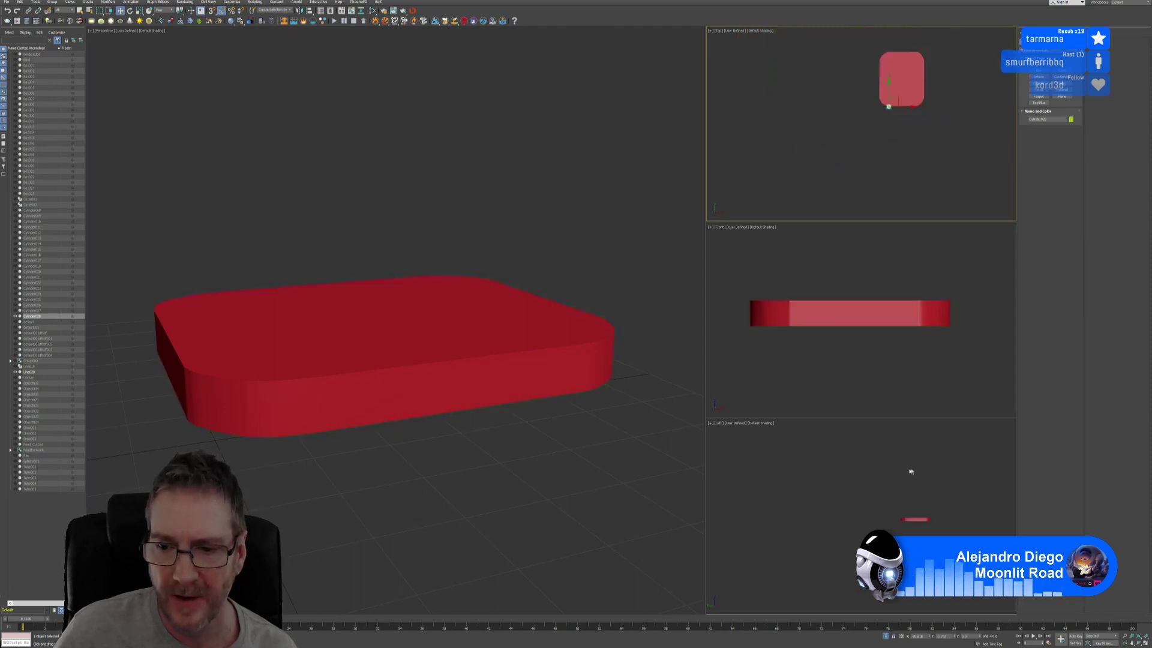
middle_drag(911, 472, 903, 471)
drag(924, 537, 925, 509)
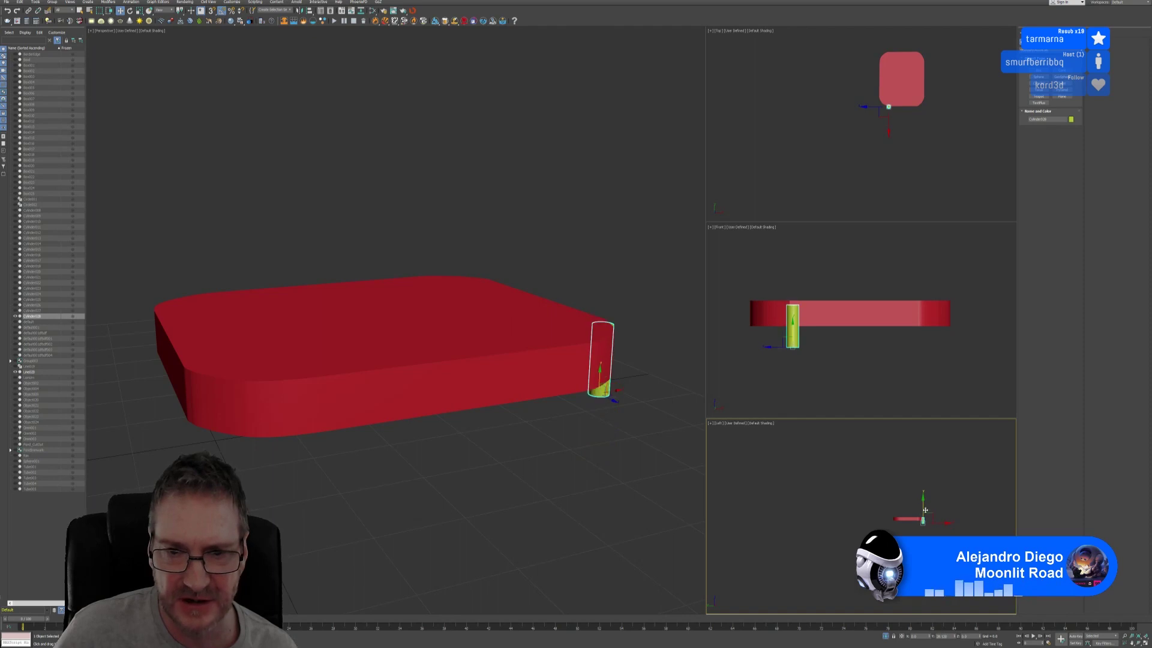
alt+middle_drag(438, 376, 528, 280)
scroll(602, 309, up, 3)
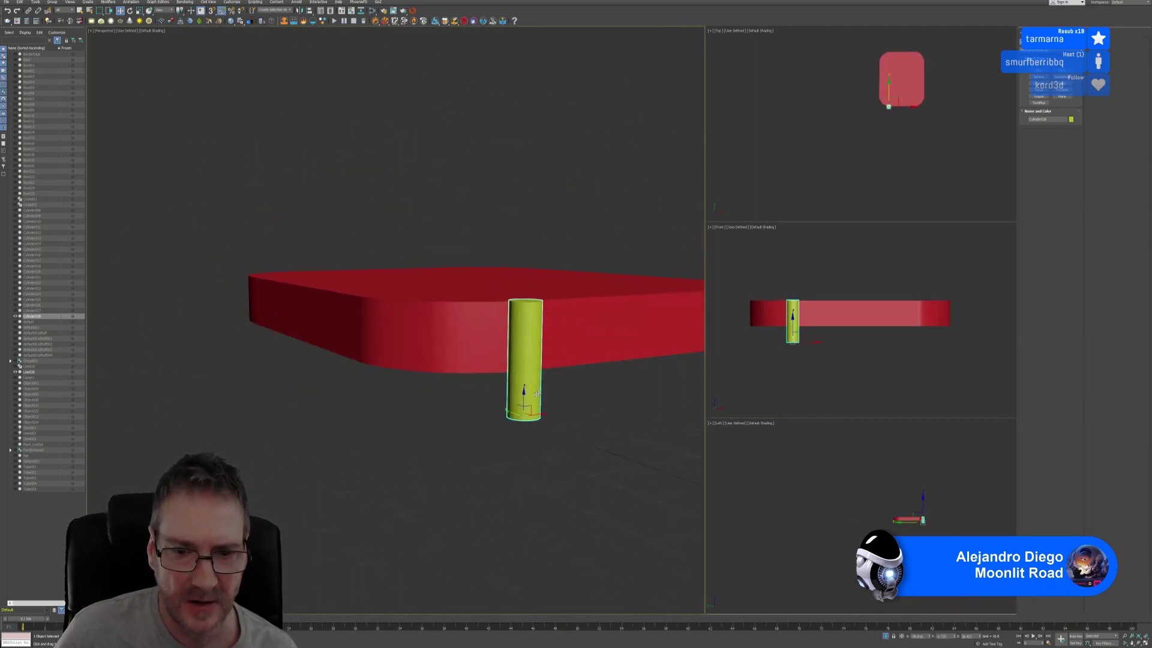
drag(523, 394, 526, 433)
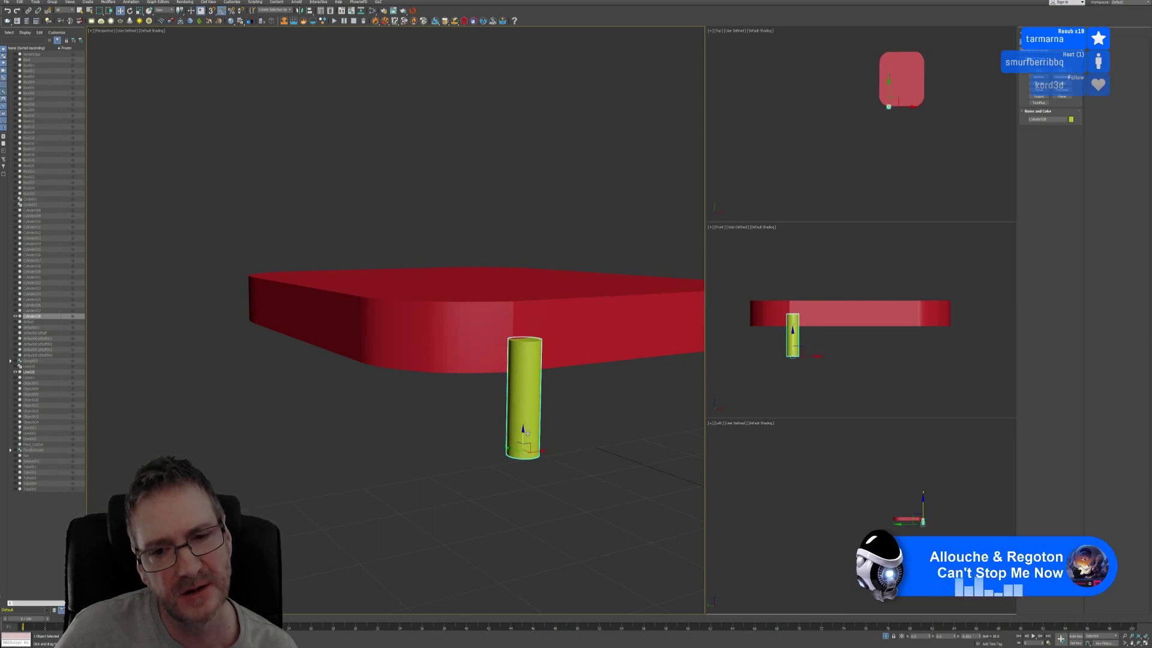
drag(528, 433, 527, 378)
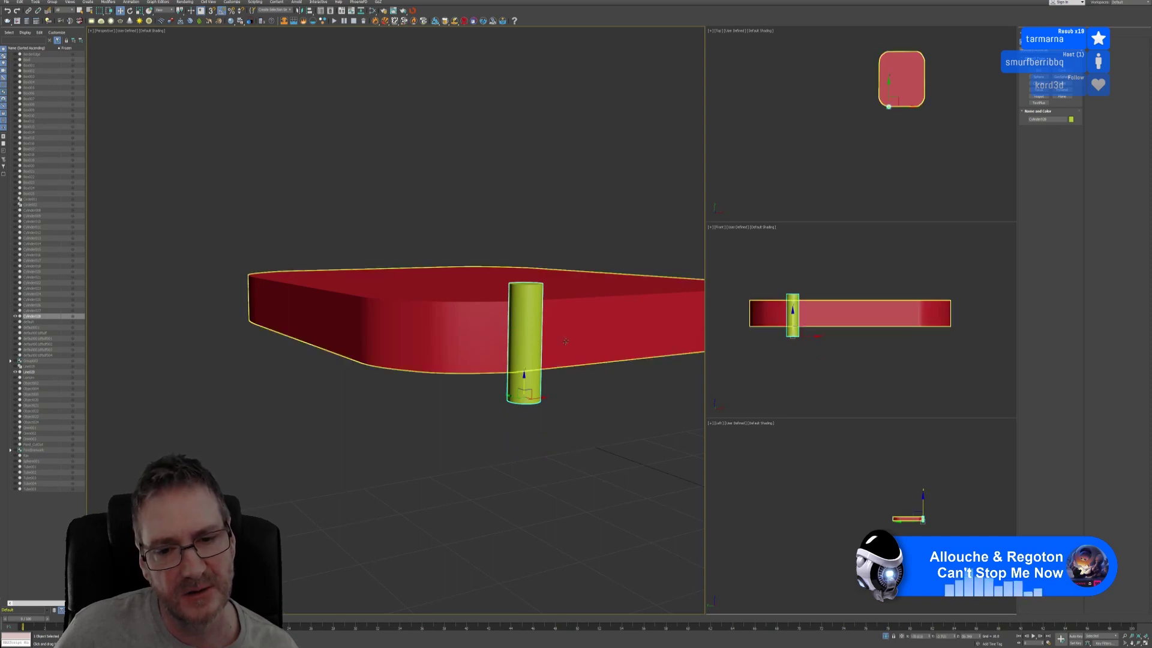
Step: Shift the cylinder slightly along the straight edge away from the corner and inward until it is centred on the slab's edge
alt+middle_drag(561, 336, 558, 361)
drag(530, 384, 548, 380)
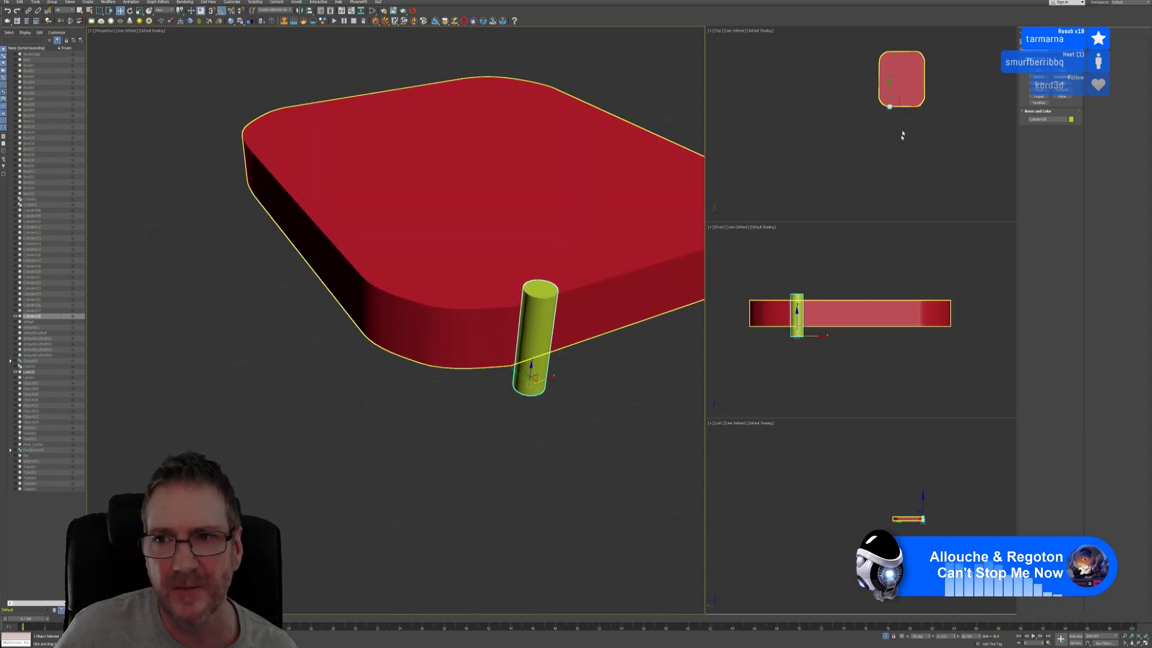
middle_drag(902, 135, 894, 161)
scroll(876, 117, up, 5)
middle_drag(906, 201, 867, 148)
scroll(867, 149, up, 2)
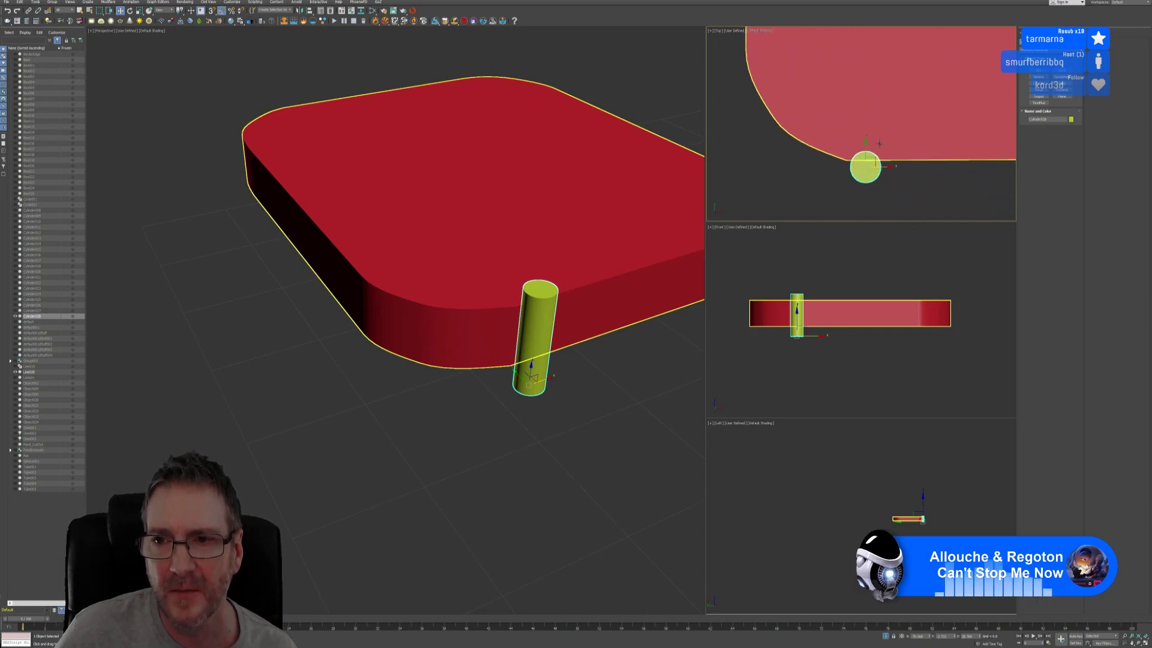
drag(867, 148, 867, 141)
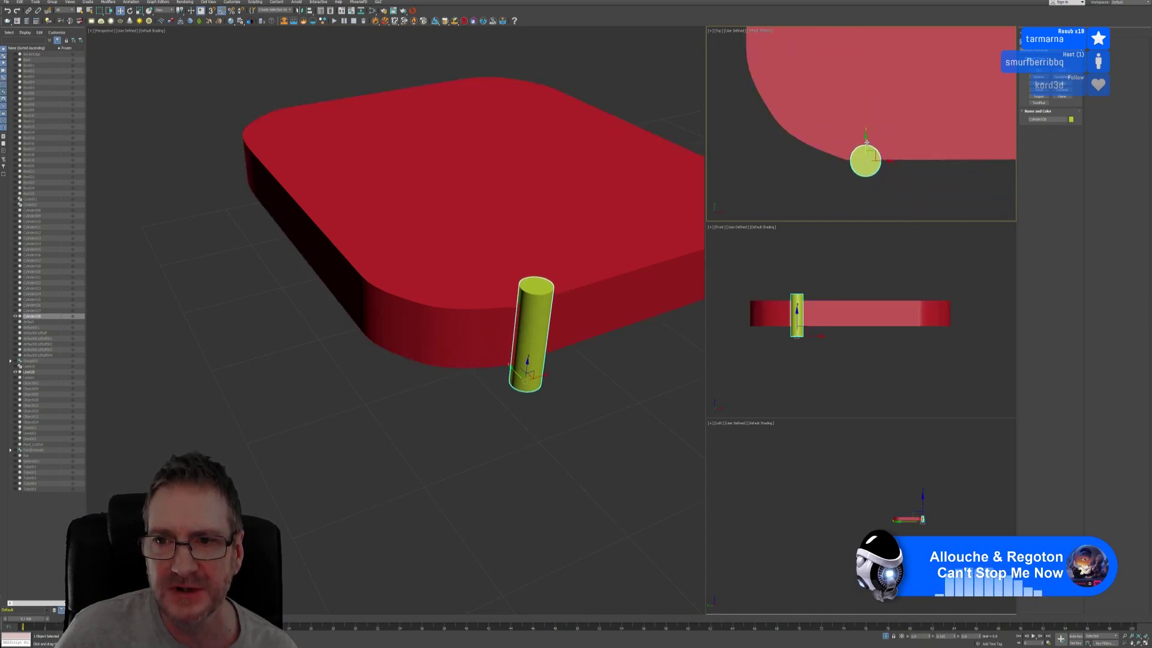
scroll(861, 153, up, 5)
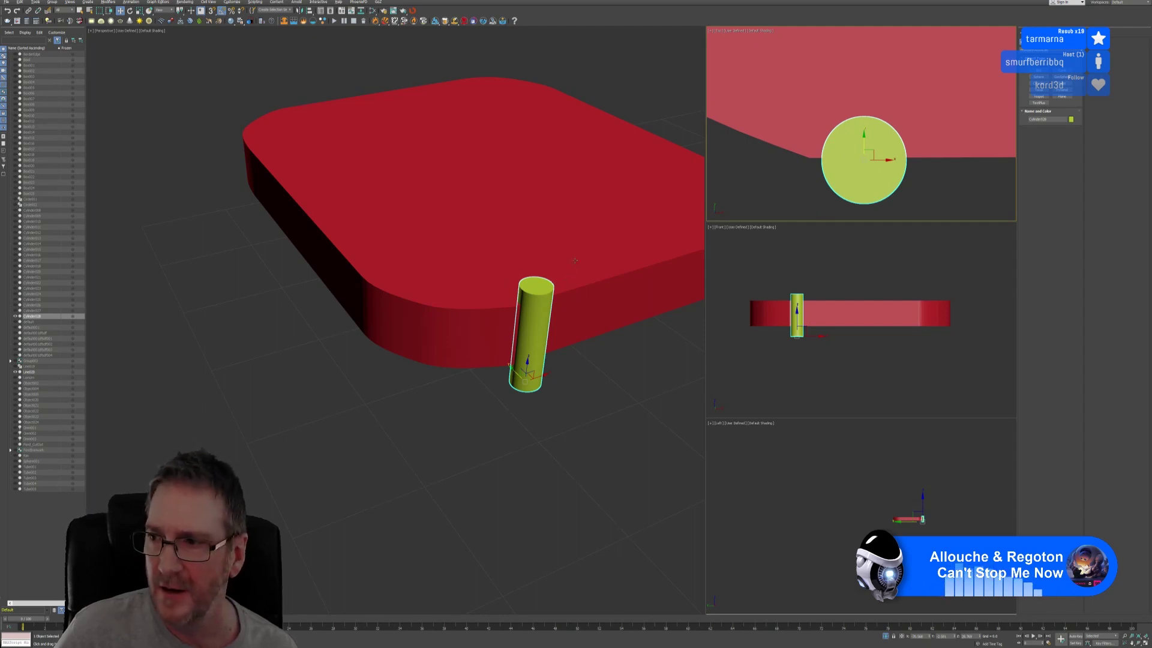
Step: Increase the cylinder's radius so it cuts wider into the slab's edge
alt+middle_drag(588, 261, 465, 363)
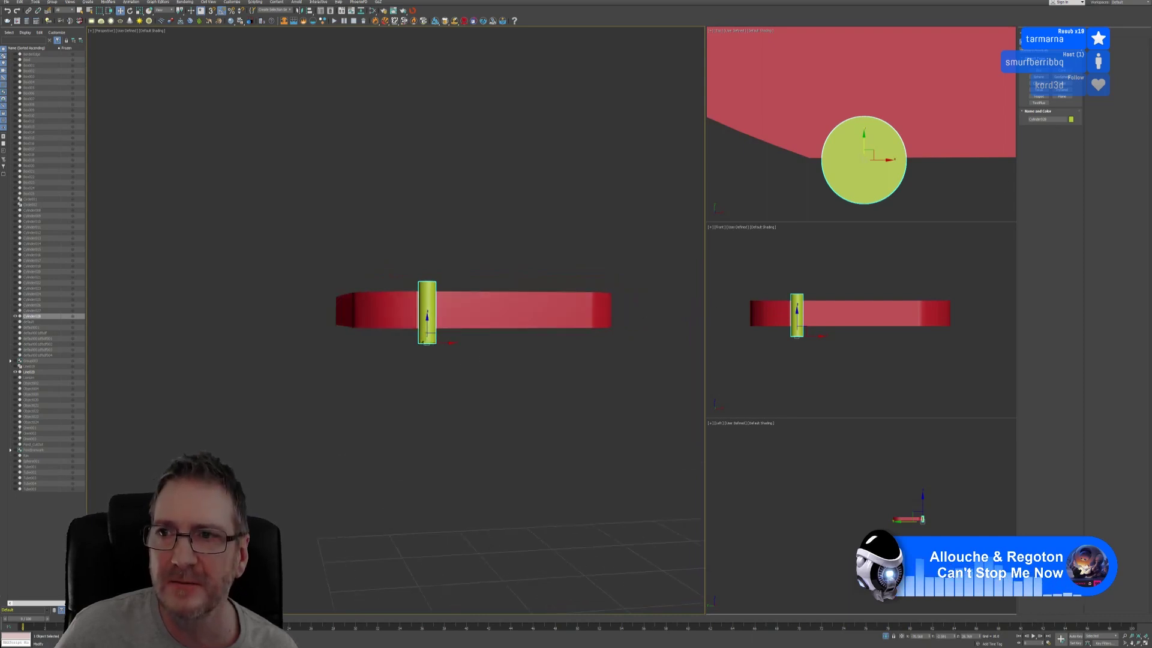
click(1031, 33)
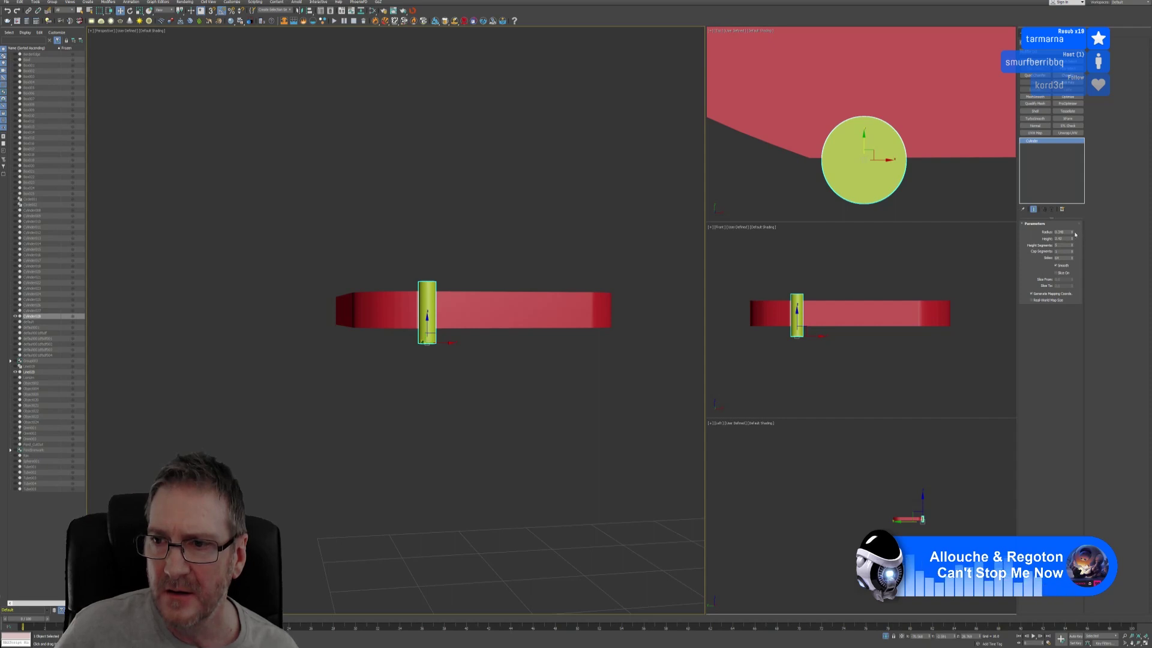
mouse_move(1073, 233)
mouse_down()
mouse_move(1071, 217)
mouse_move(1068, 228)
mouse_up()
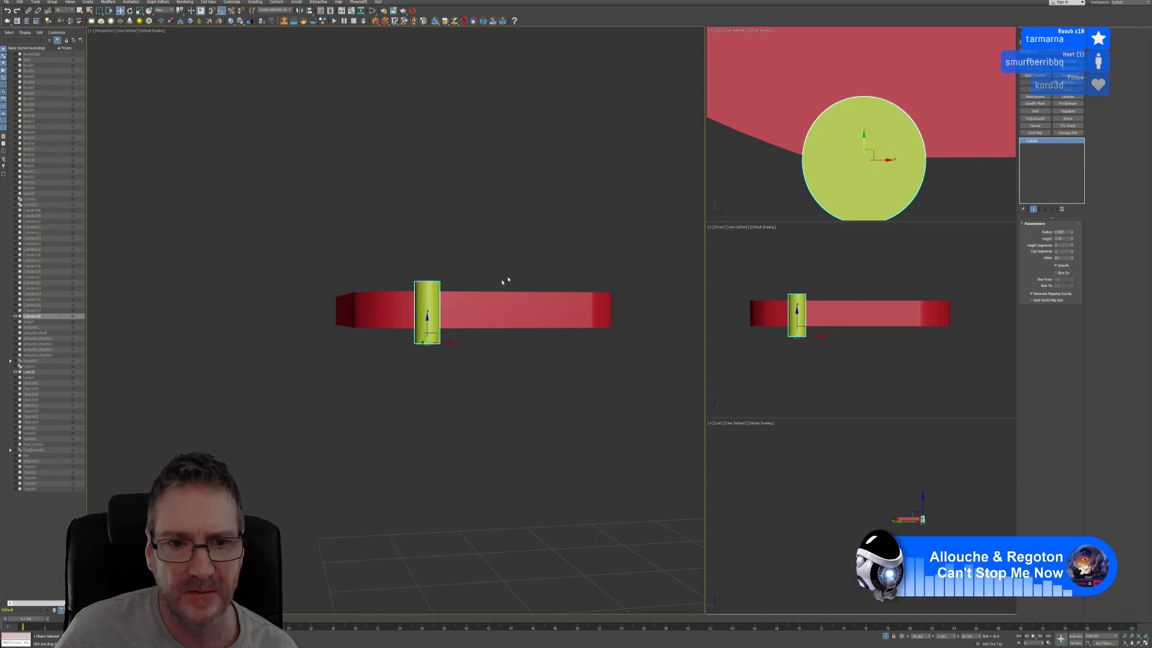
Step: Rotate the cylinder in the side view so its top tilts outward, away from the slab's front edge
alt+middle_drag(506, 280, 528, 293)
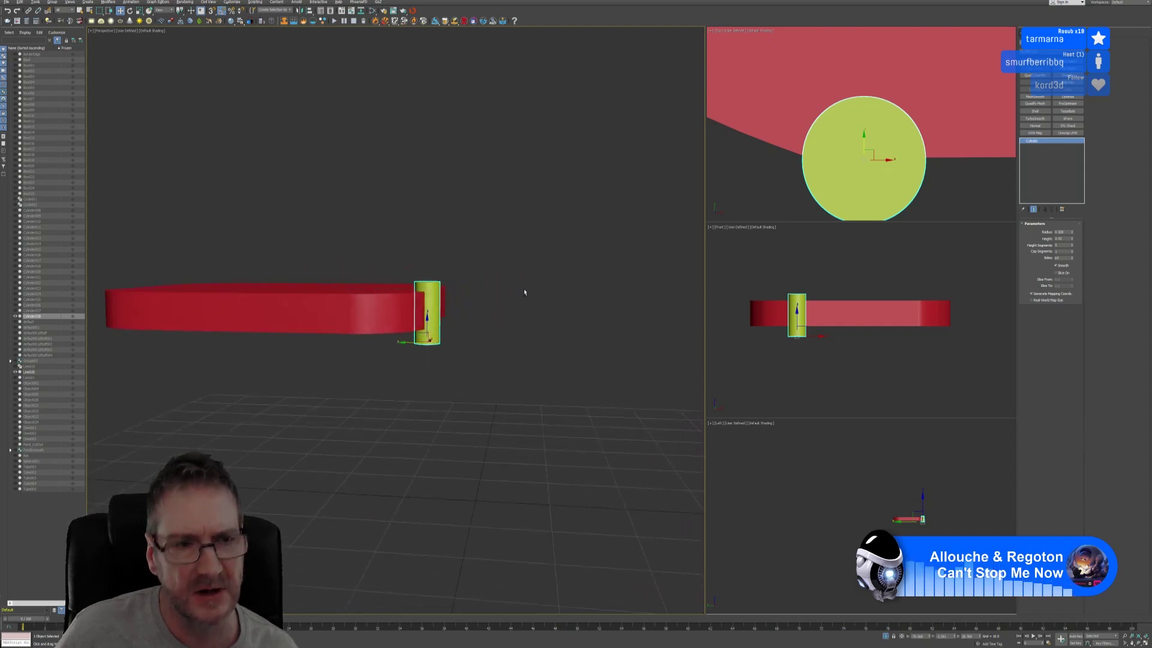
key(e)
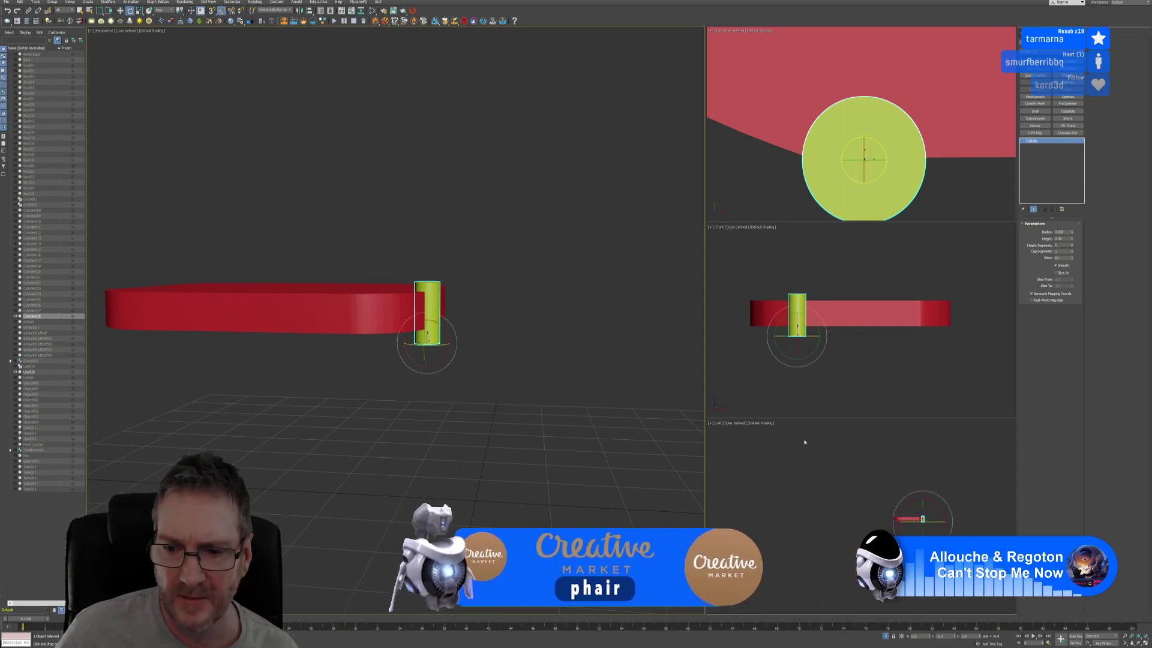
scroll(913, 509, up, 5)
middle_drag(926, 535, 903, 481)
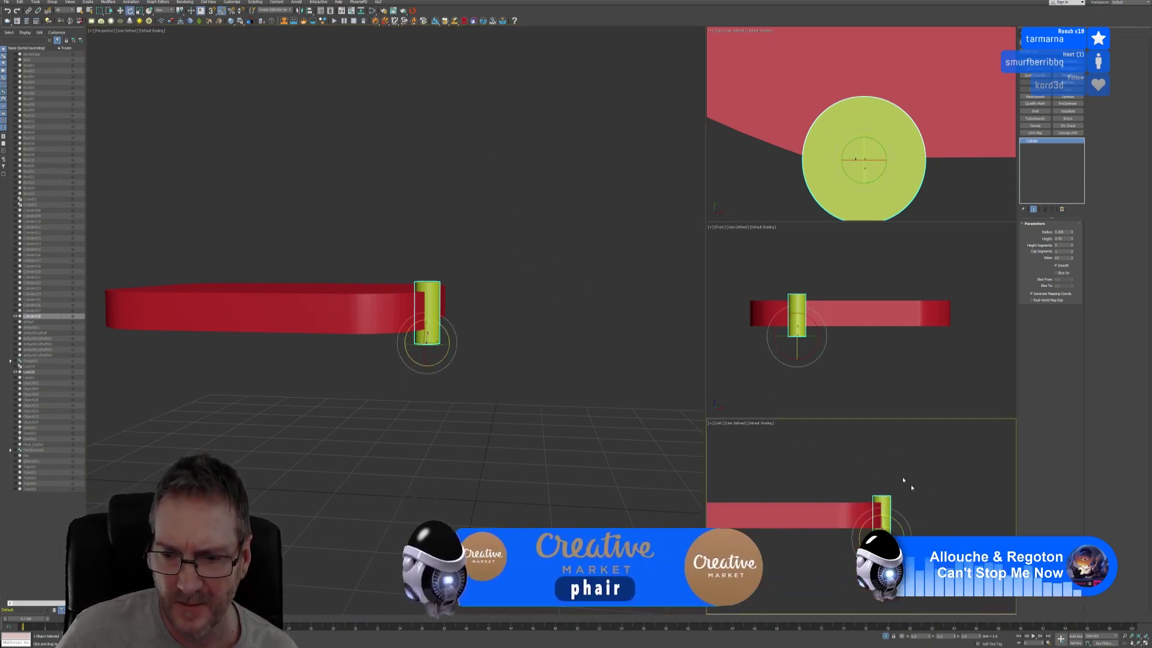
drag(880, 528, 859, 505)
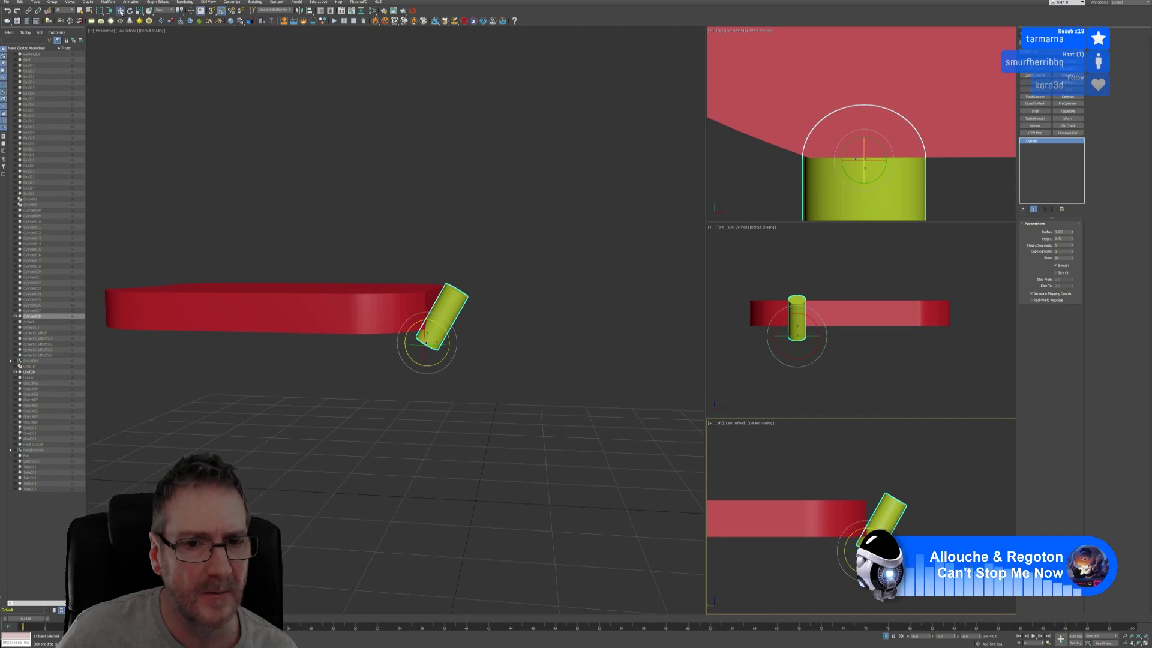
Step: Move the tilted cylinder inward so its lower part cuts into the slab's front edge, then nudge it slightly back outward
click(120, 10)
scroll(548, 304, up, 3)
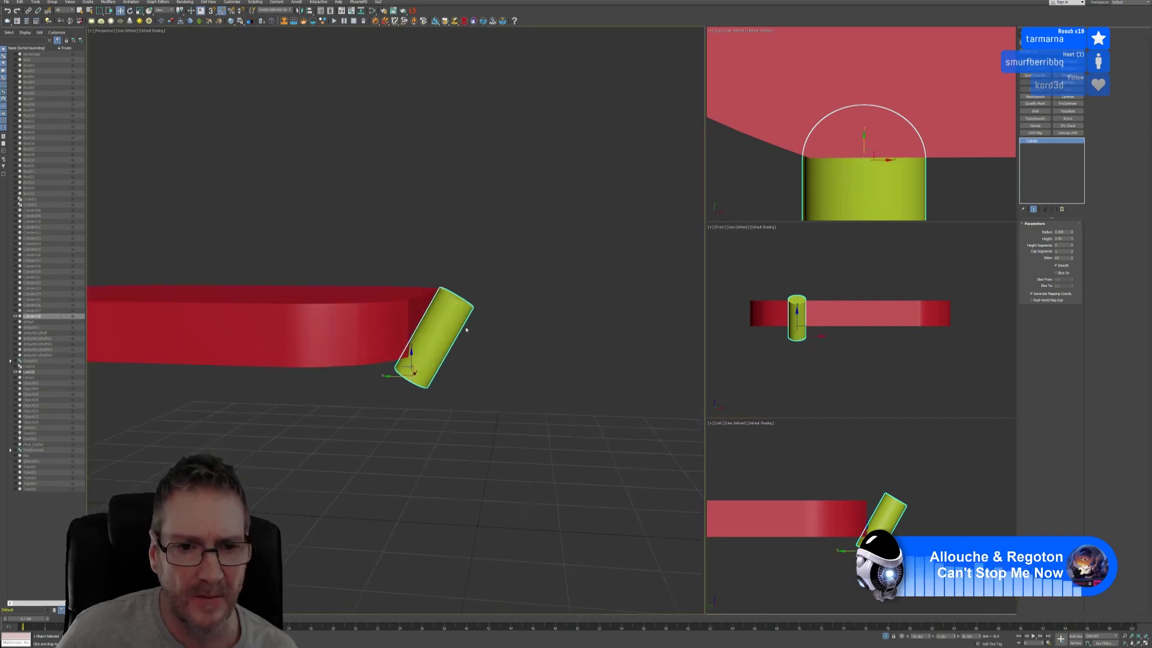
scroll(398, 400, up, 2)
drag(368, 402, 342, 402)
alt+middle_drag(456, 320, 423, 315)
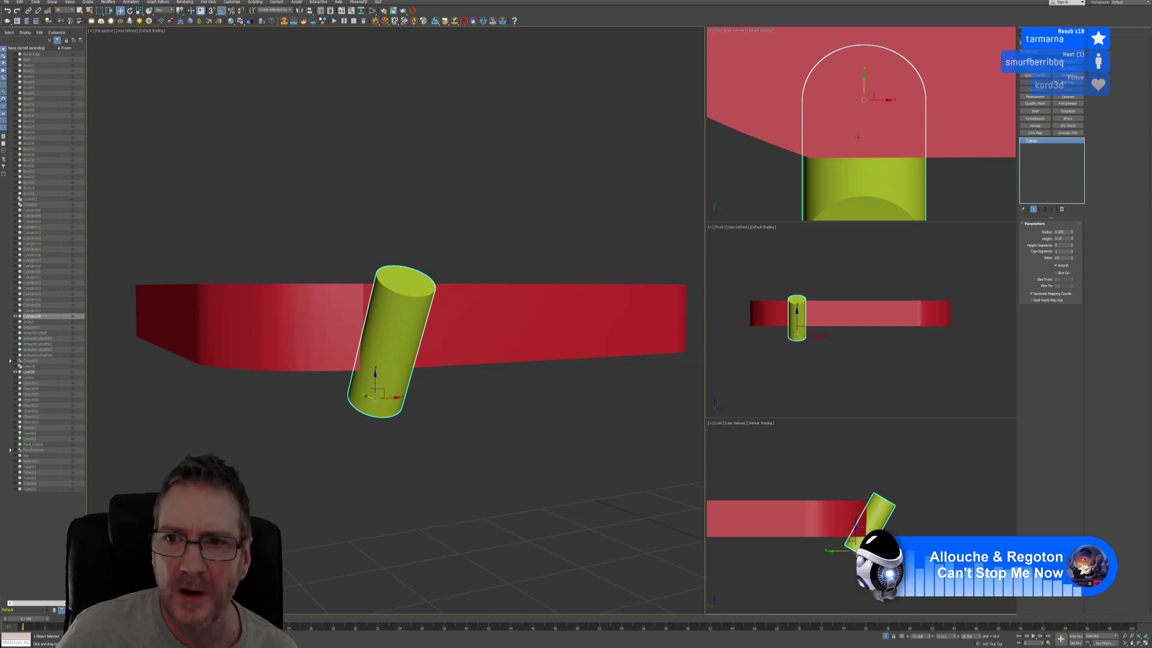
middle_drag(864, 129, 853, 126)
middle_drag(867, 506, 863, 498)
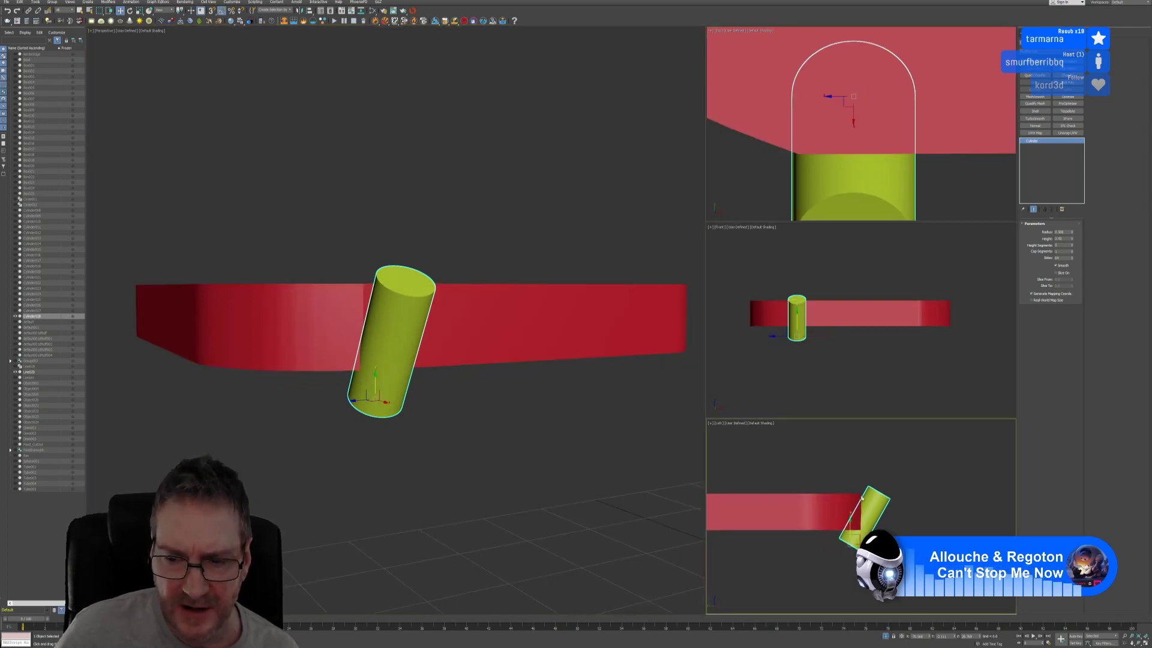
drag(870, 545, 872, 545)
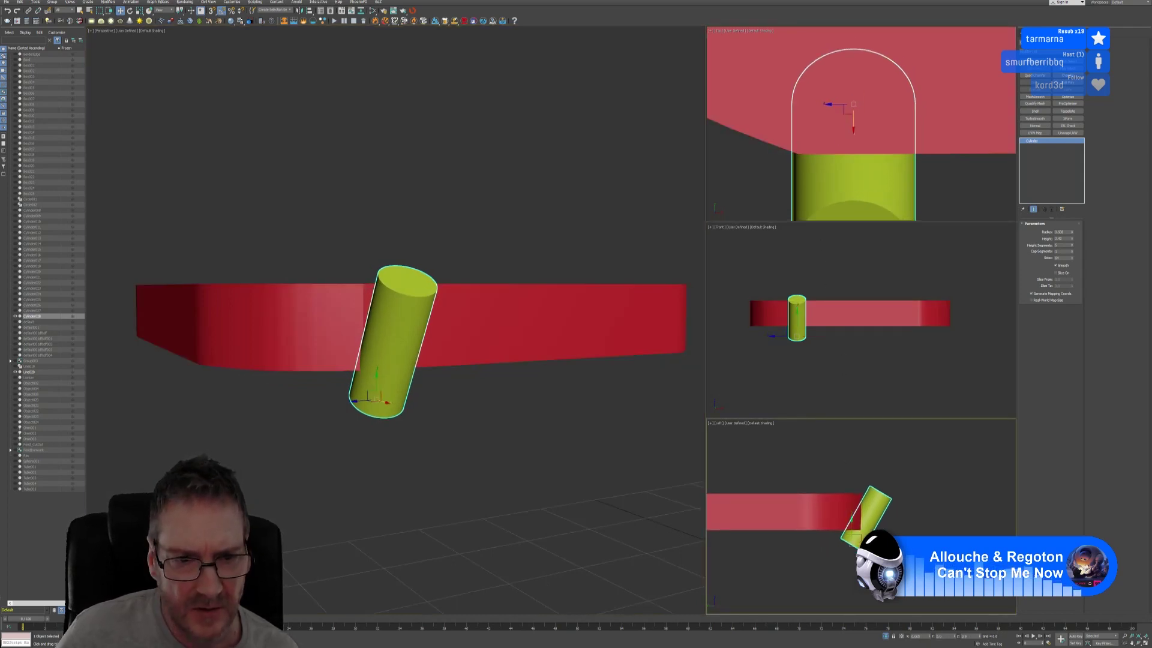
Step: Clone the tilted cylinder as a copy a short distance along the slab's straight front edge
mouse_move(462, 430)
alt+middle_down()
mouse_move(499, 440)
mouse_move(487, 466)
mouse_move(427, 438)
mouse_move(458, 418)
mouse_move(480, 424)
mouse_move(471, 435)
alt+middle_up()
scroll(471, 435, down, 2)
middle_drag(853, 198, 844, 150)
scroll(843, 150, down, 3)
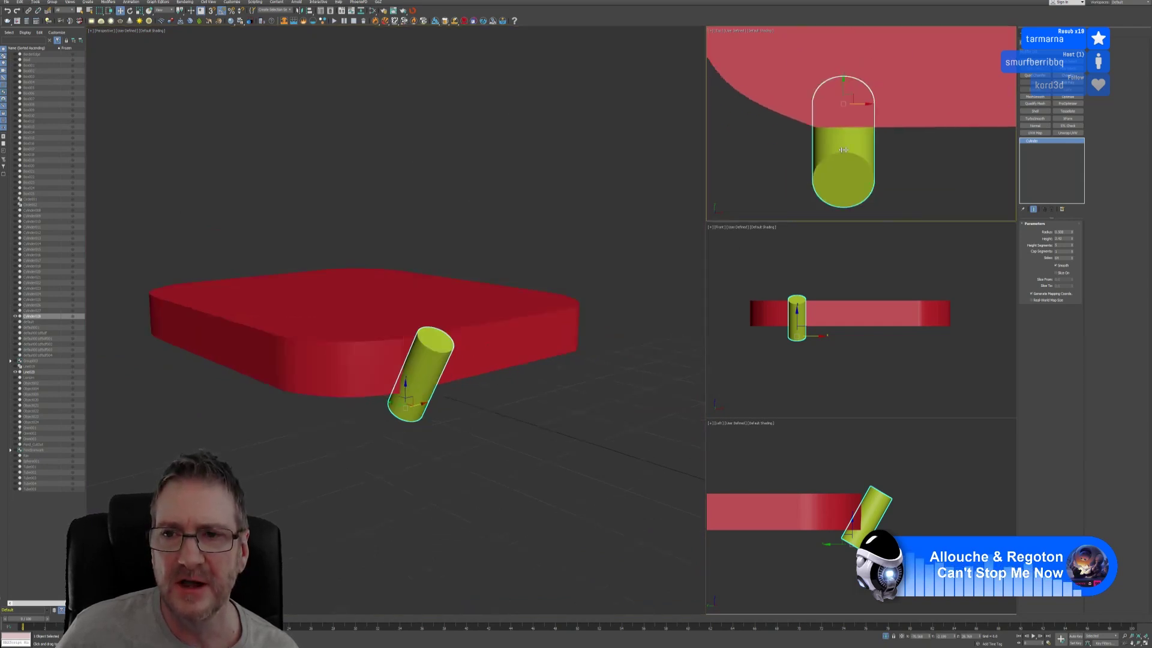
scroll(858, 154, down, 5)
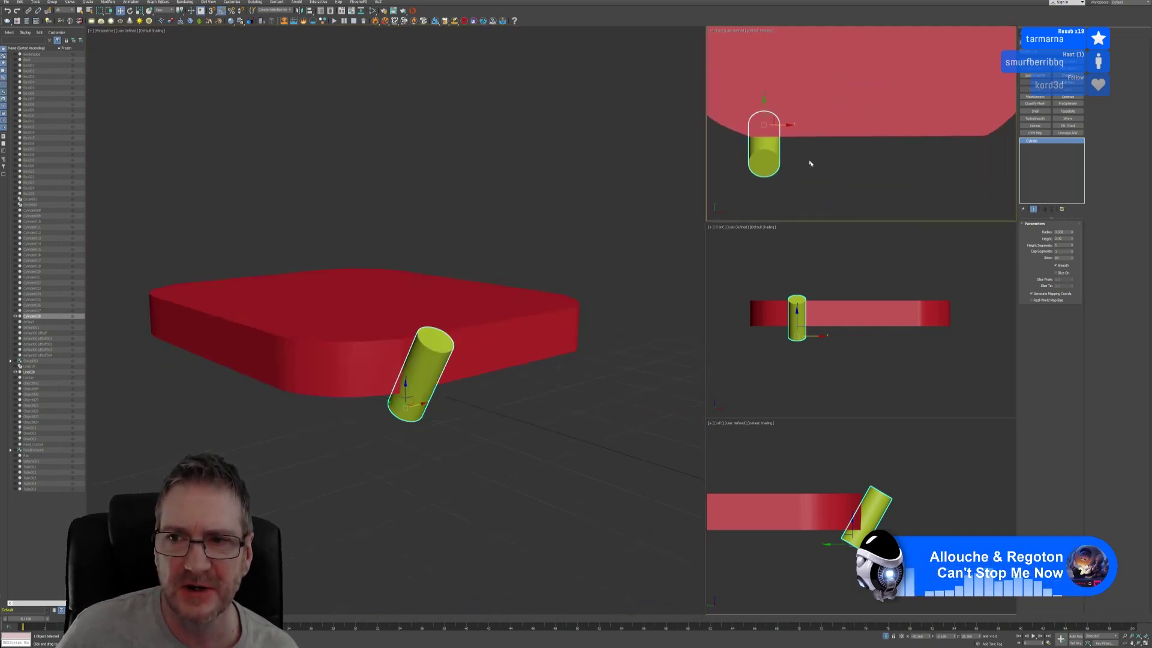
scroll(810, 163, down, 2)
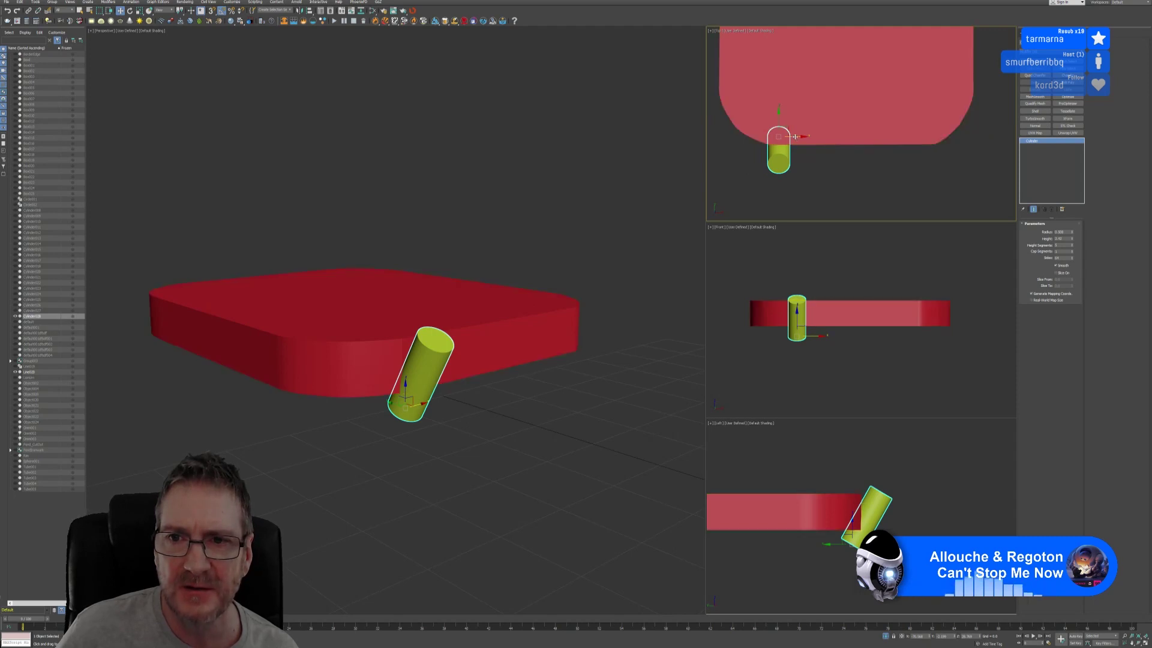
shift+drag(794, 137, 831, 138)
click(576, 349)
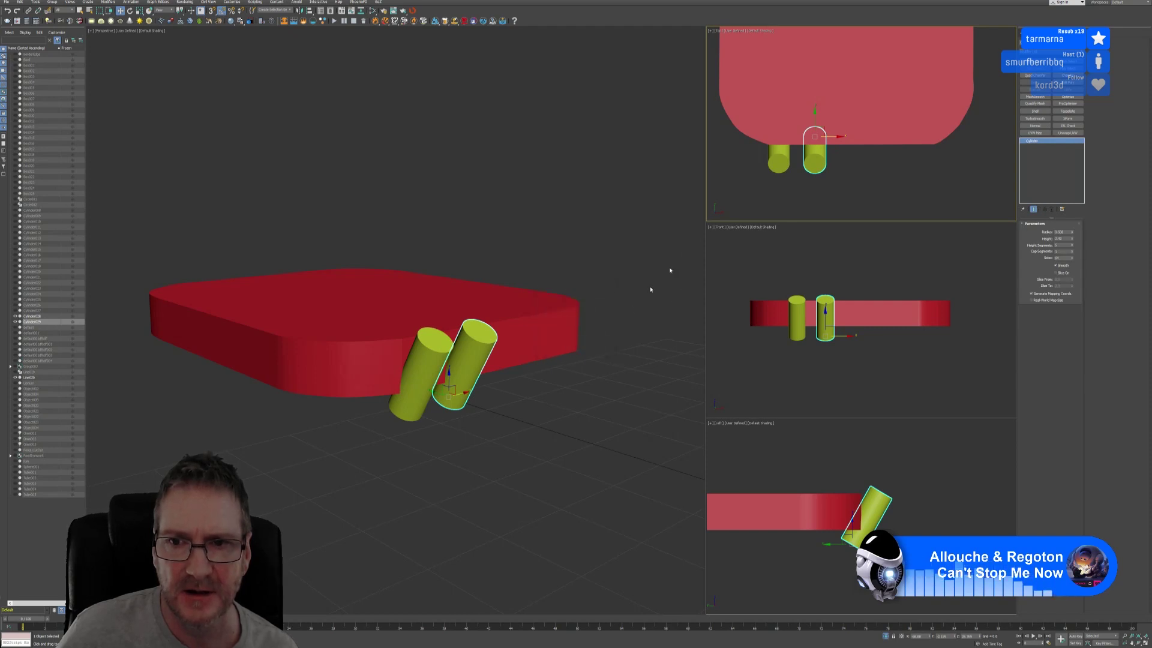
Step: Select both cylinders and clone them as copies further along the front edge to make an evenly spaced row of four
ctrl+click(774, 164)
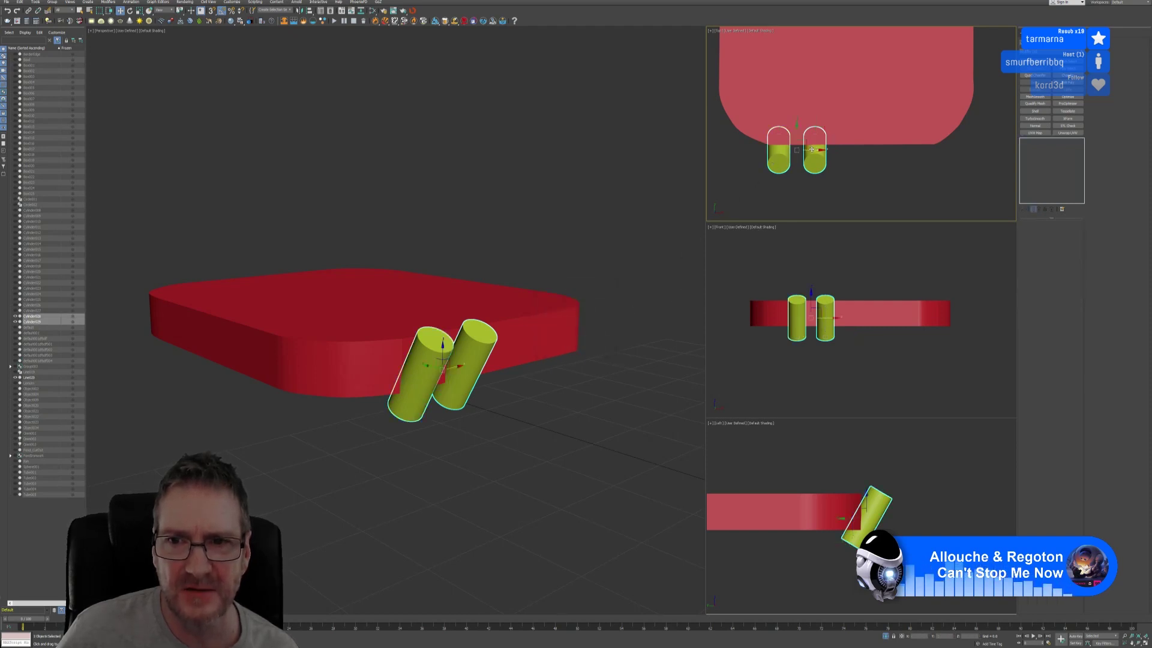
shift+drag(811, 149, 882, 153)
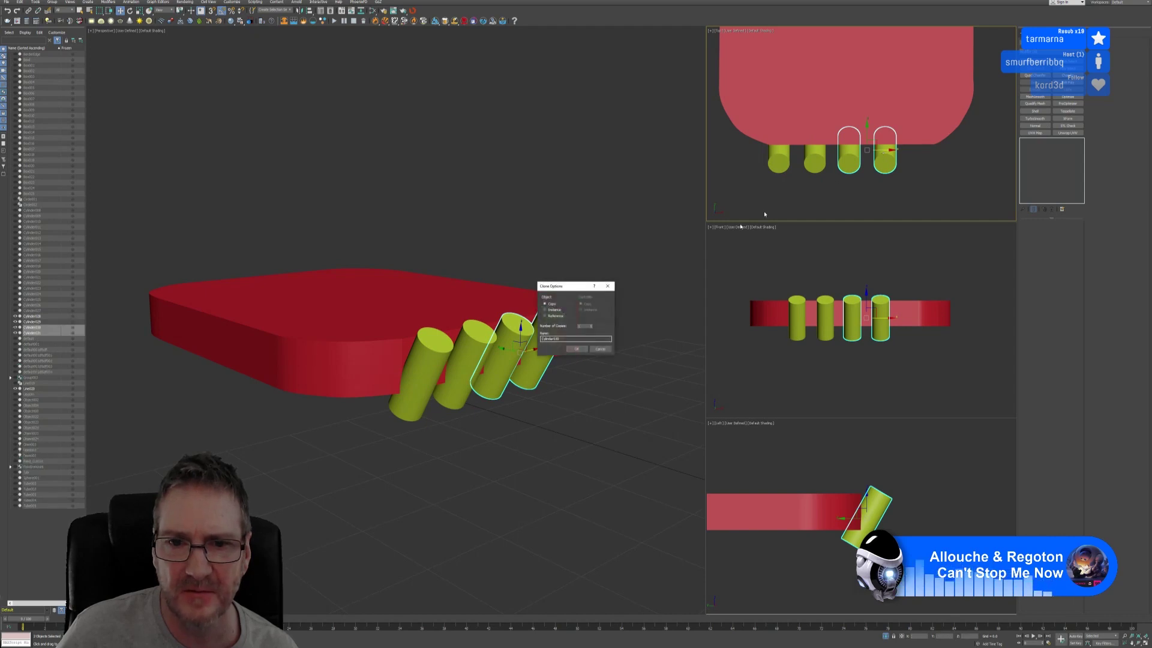
click(578, 351)
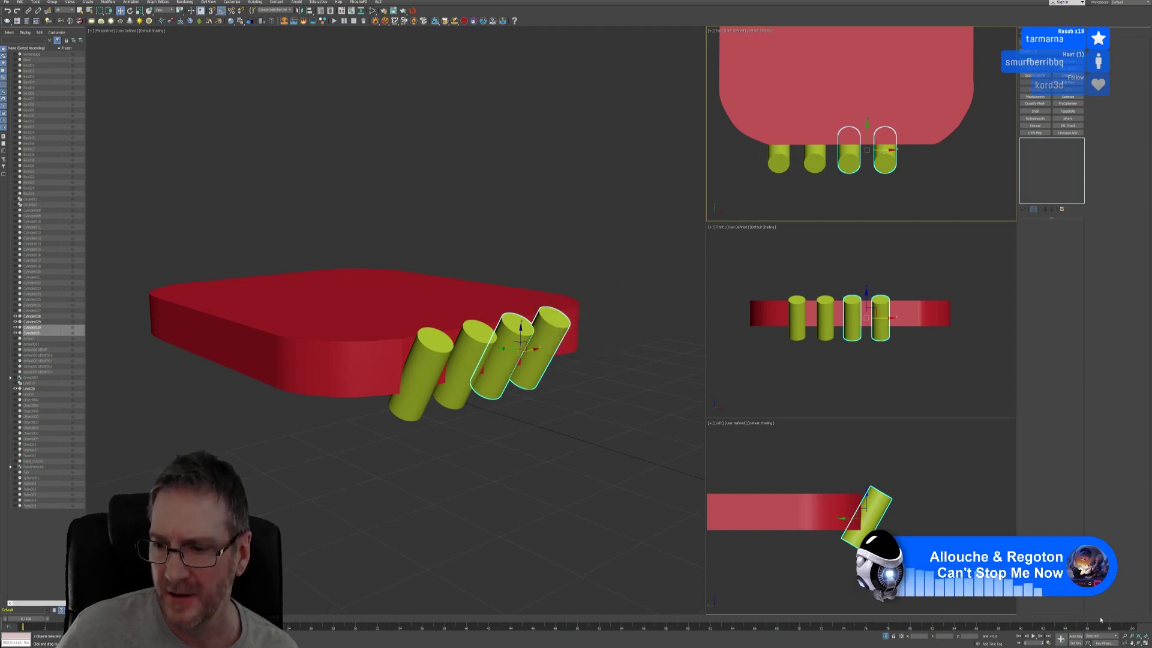
Step: Clone the last cylinder in the row as a fifth copy near the far end of the slab's straight front edge
click(1144, 641)
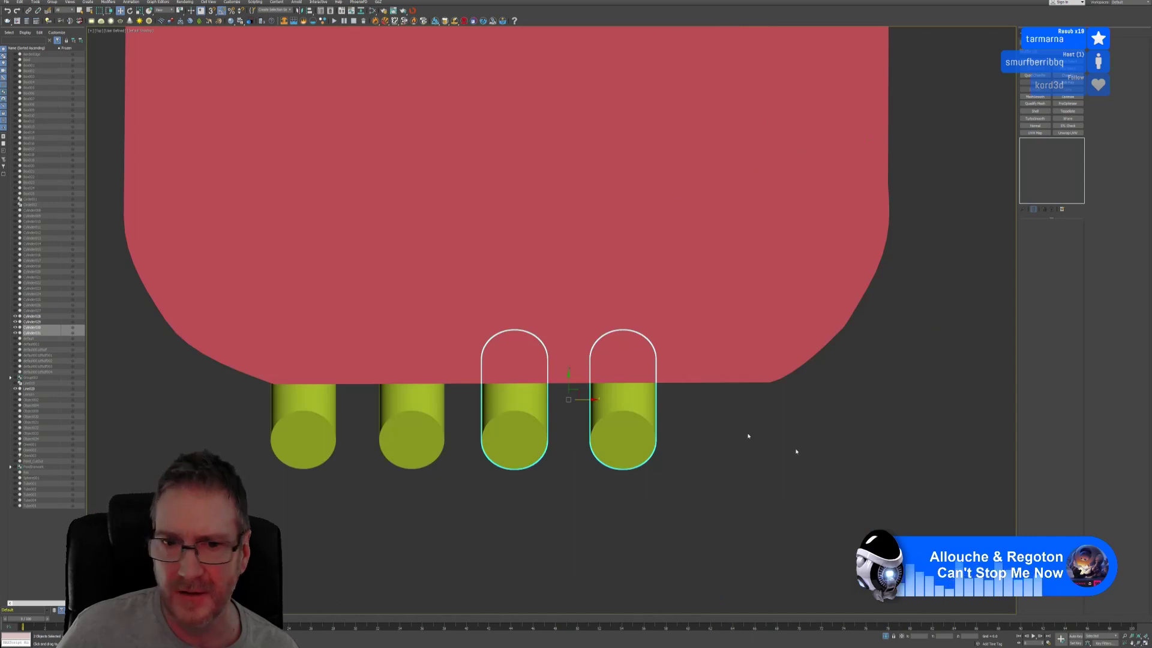
middle_drag(686, 336, 674, 297)
click(630, 321)
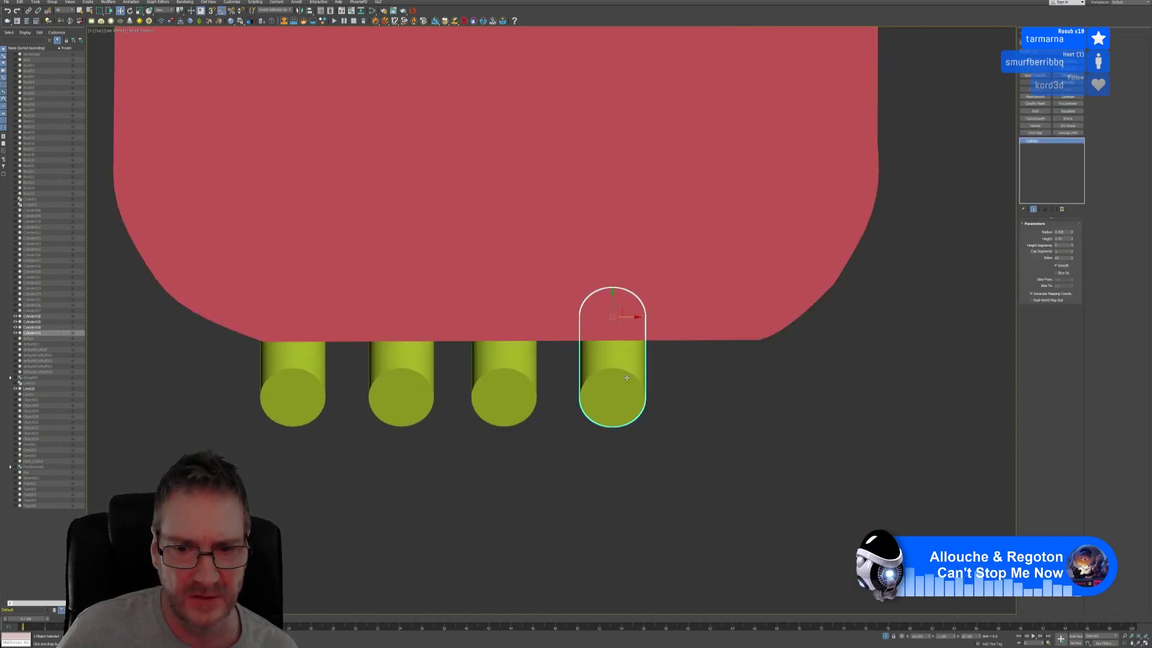
shift+drag(634, 316, 743, 311)
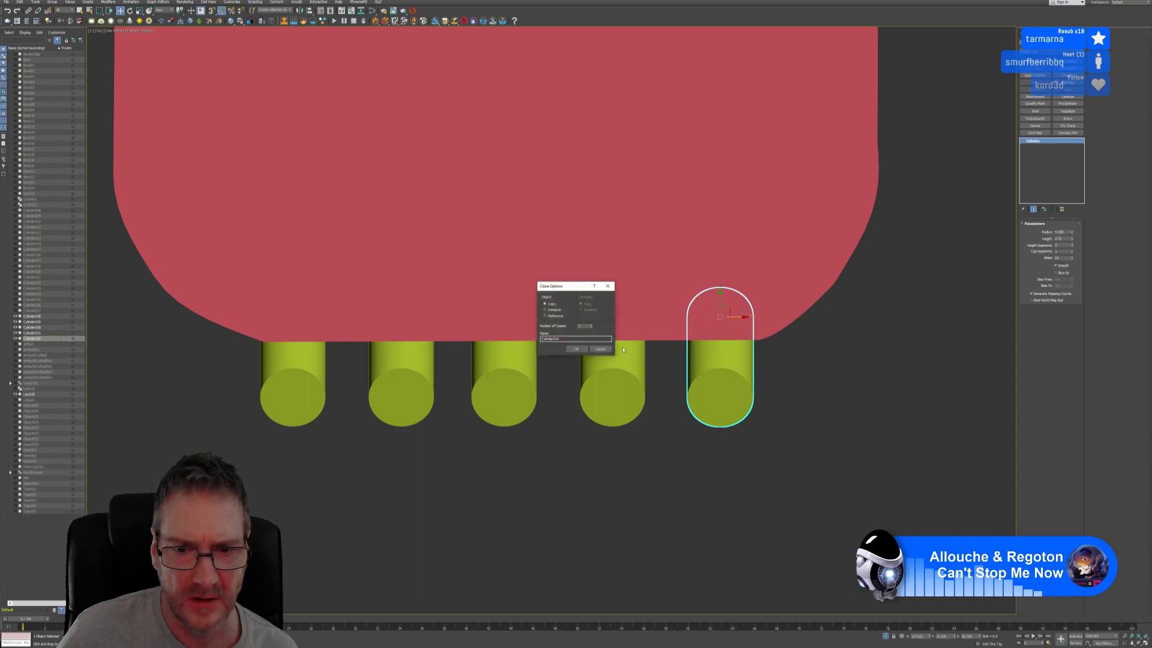
click(583, 351)
click(651, 456)
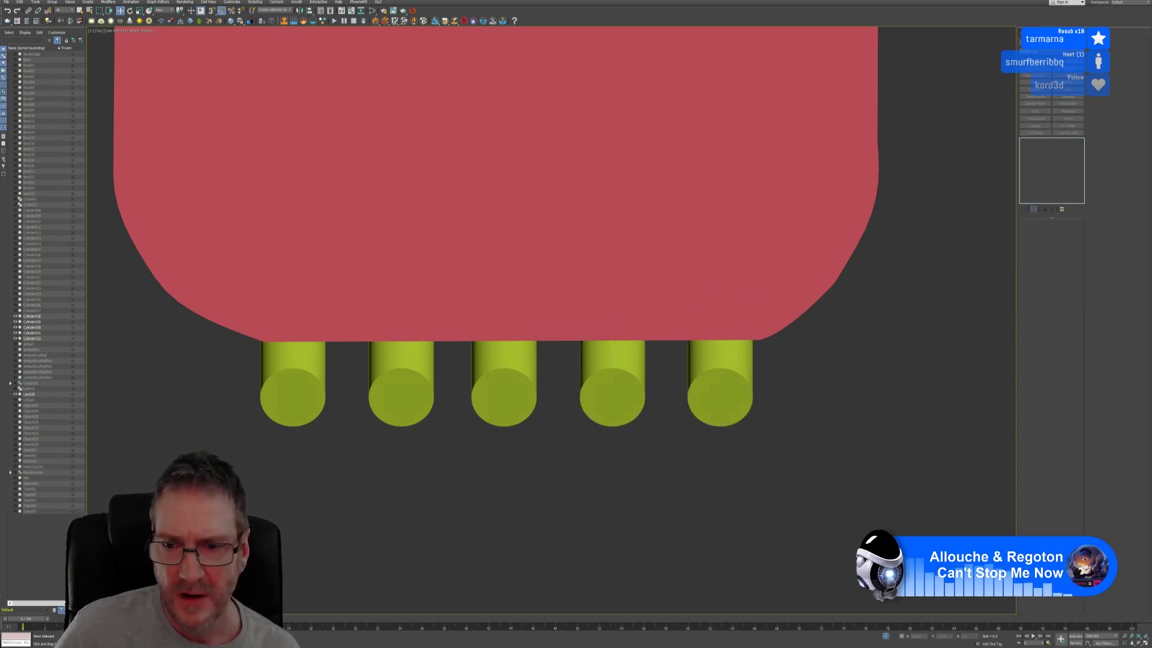
click(1146, 644)
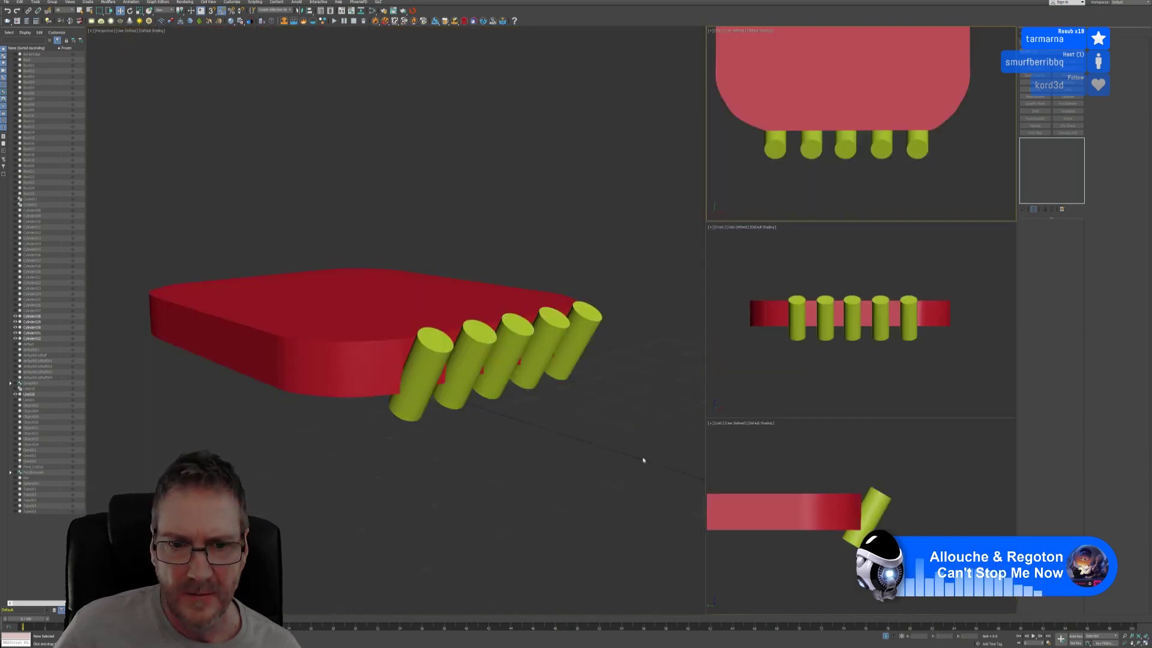
Step: Select all five cylinders and clone them as a spare set of copies placed clear of the slab's front edge
alt+middle_drag(642, 460, 573, 442)
click(440, 353)
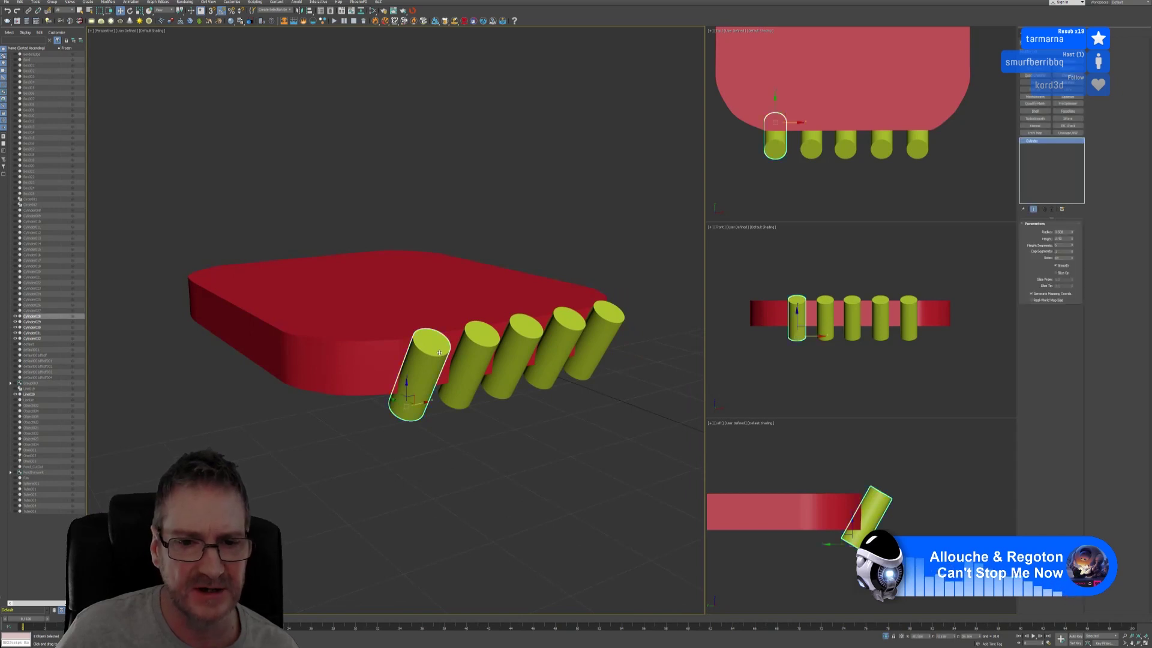
click(473, 359)
click(518, 353)
click(420, 369)
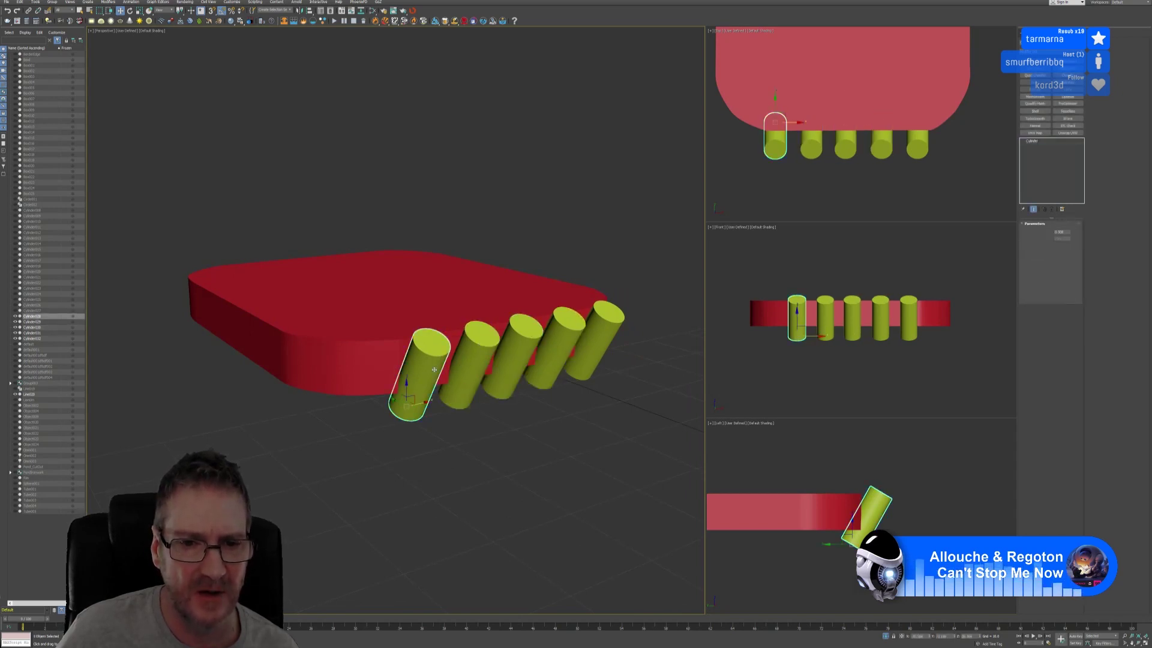
ctrl+click(468, 360)
ctrl+click(516, 354)
ctrl+click(557, 342)
ctrl+click(597, 326)
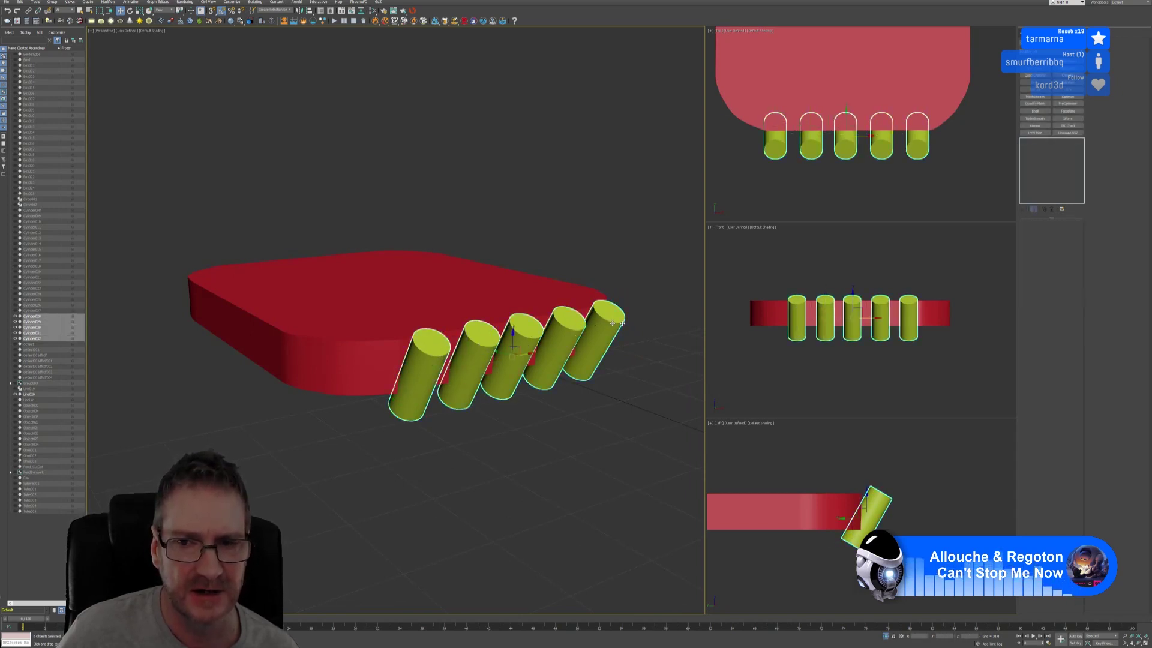
scroll(834, 180, down, 2)
middle_drag(838, 180, 858, 161)
scroll(857, 160, down, 2)
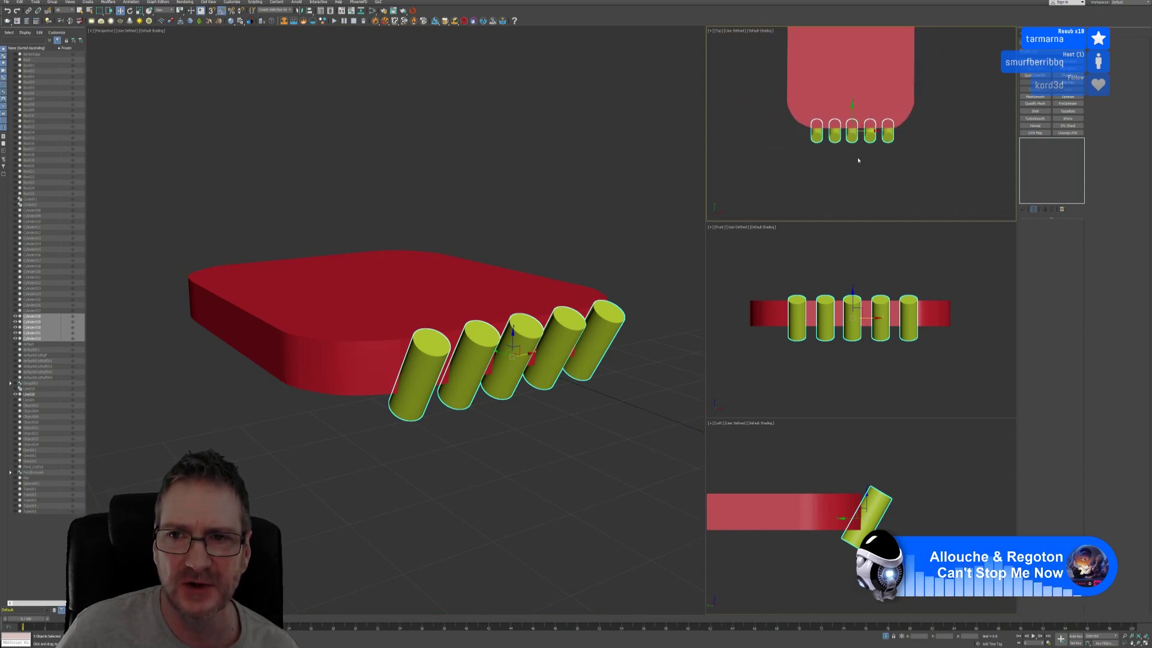
shift+drag(853, 108, 855, 168)
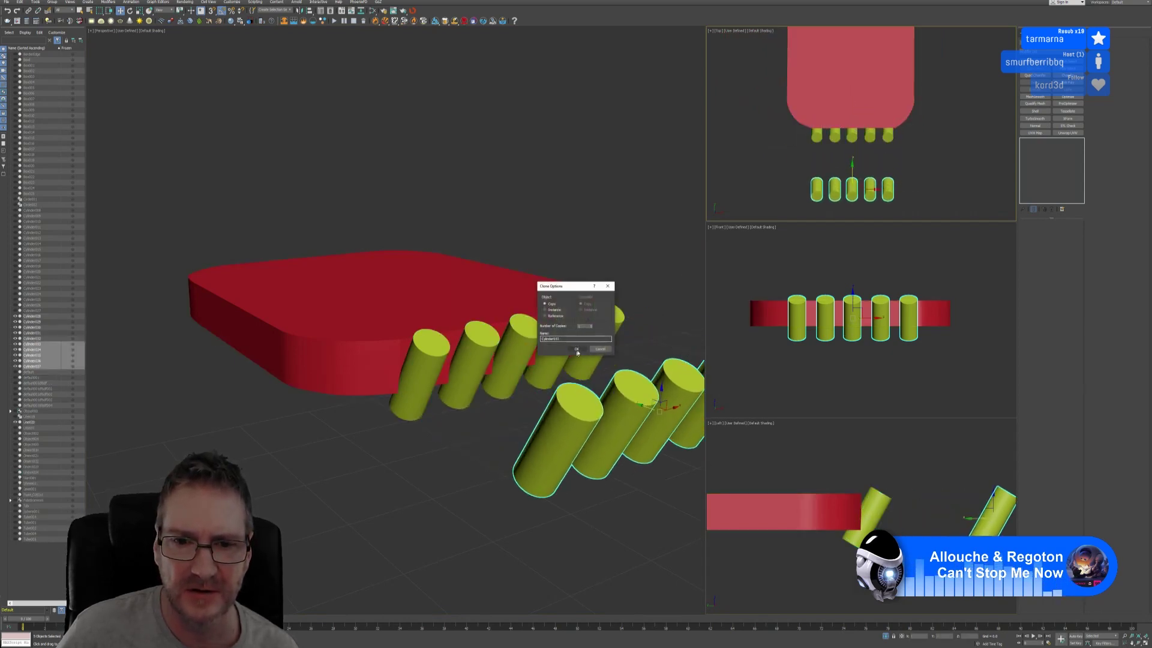
click(577, 350)
click(458, 437)
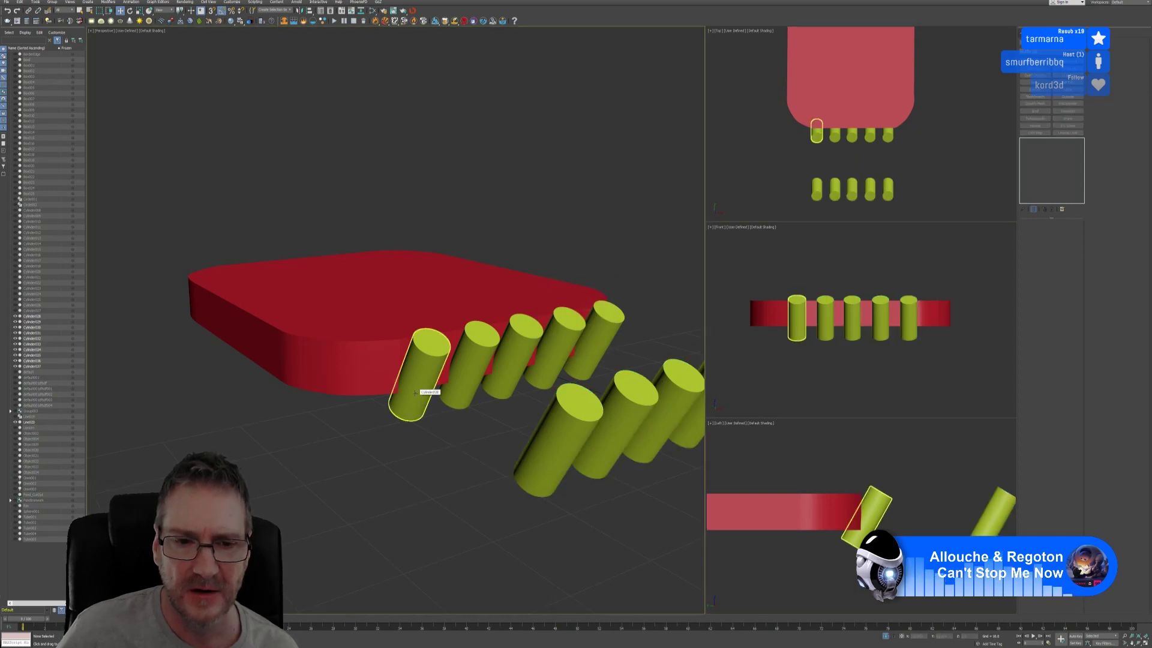
Step: Turn the slab into a Boolean compound object
click(384, 372)
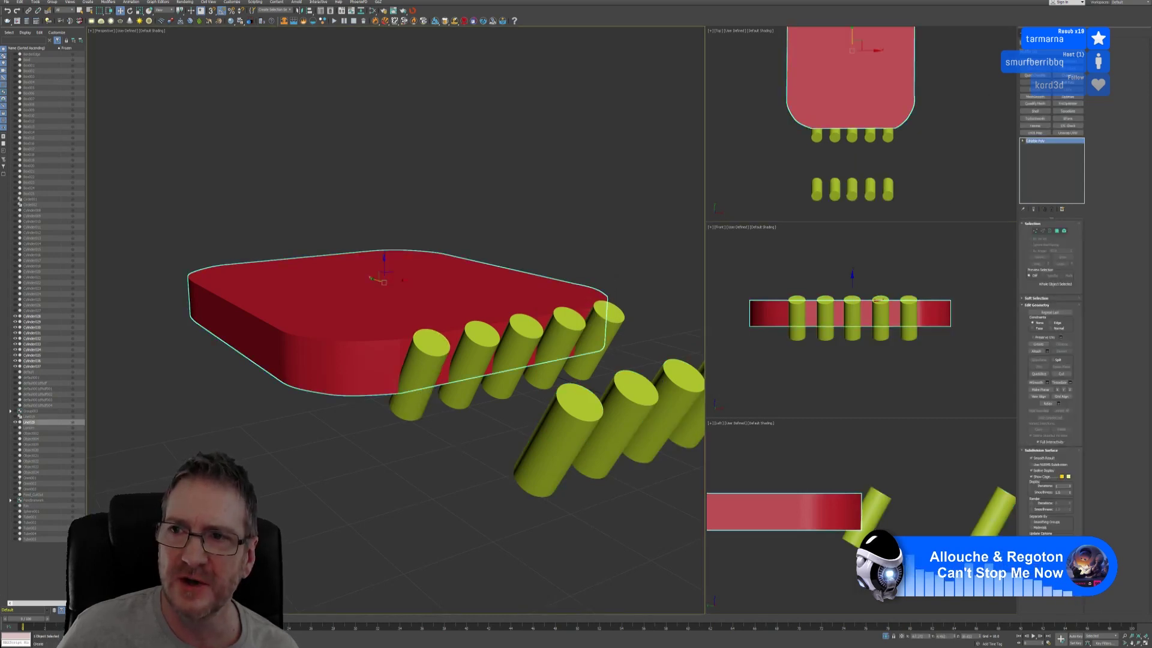
click(1024, 34)
click(1049, 52)
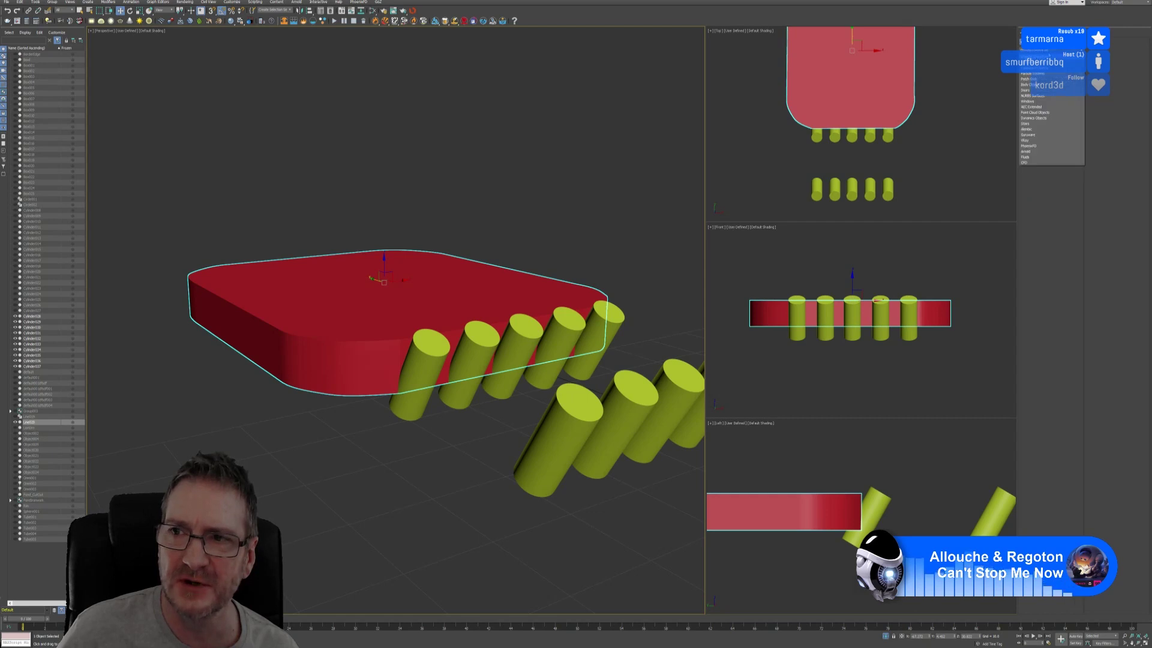
click(1042, 68)
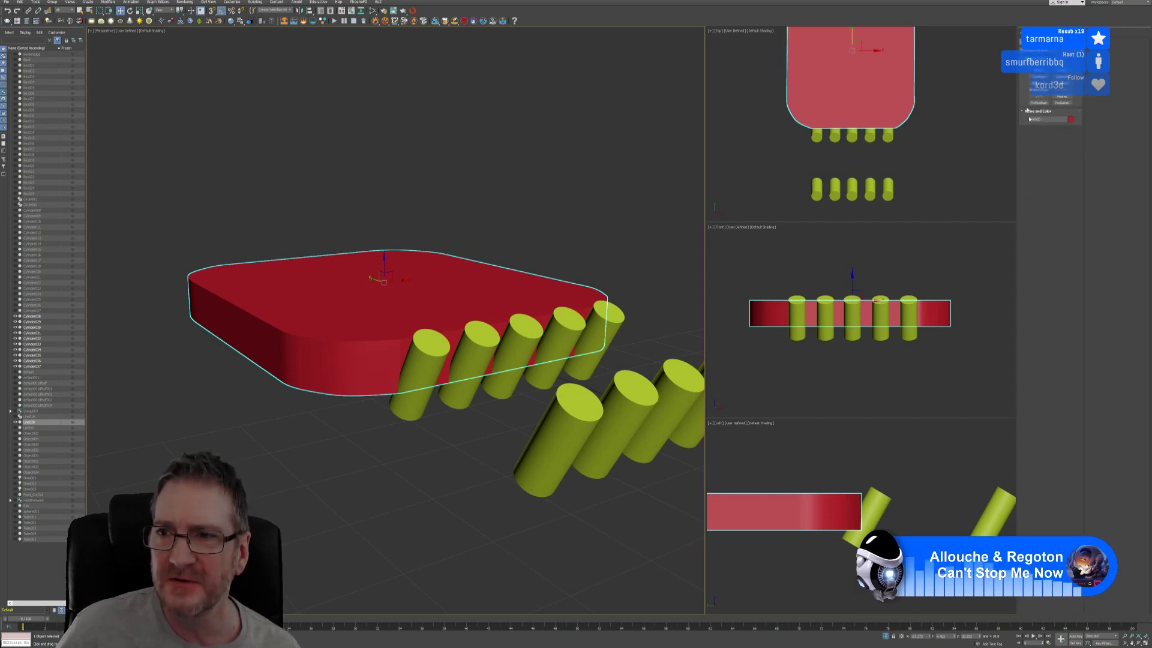
click(1040, 102)
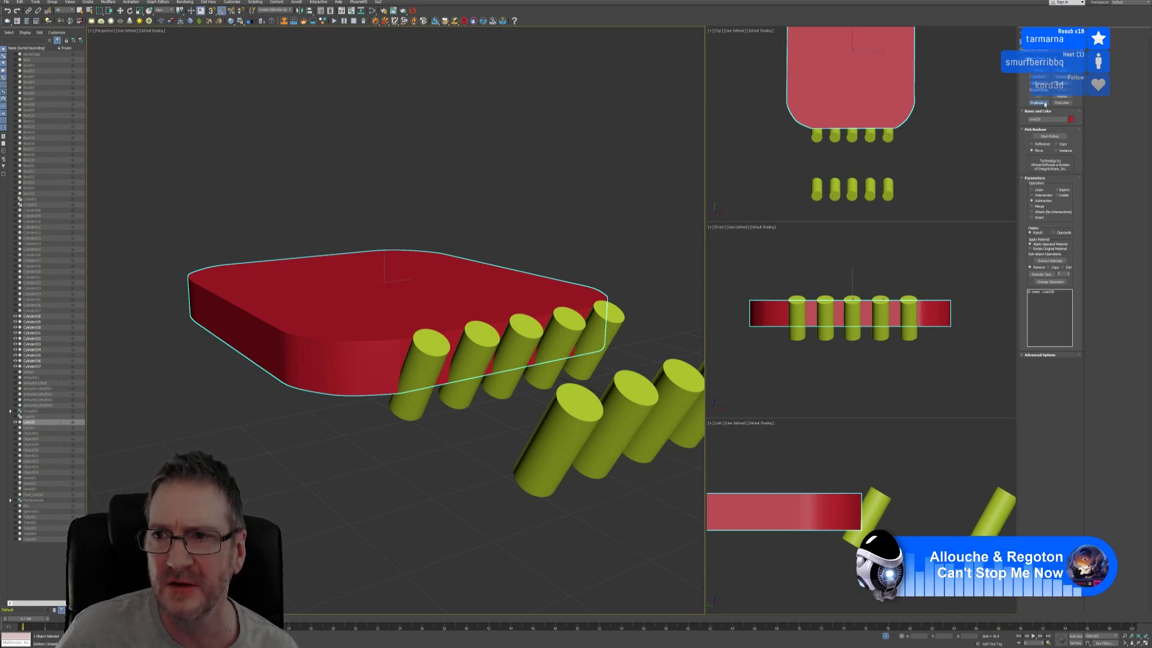
click(1066, 86)
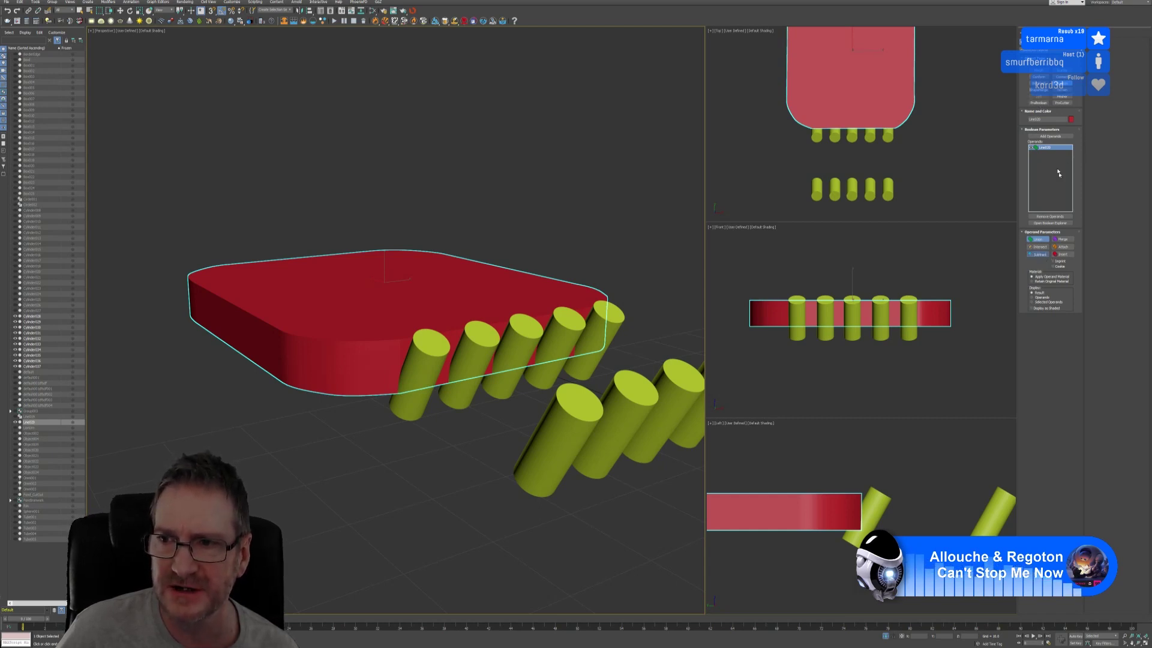
Step: Subtract the five tilted cylinders one by one from the slab's front edge as Boolean operands to carve arched notches
click(1049, 137)
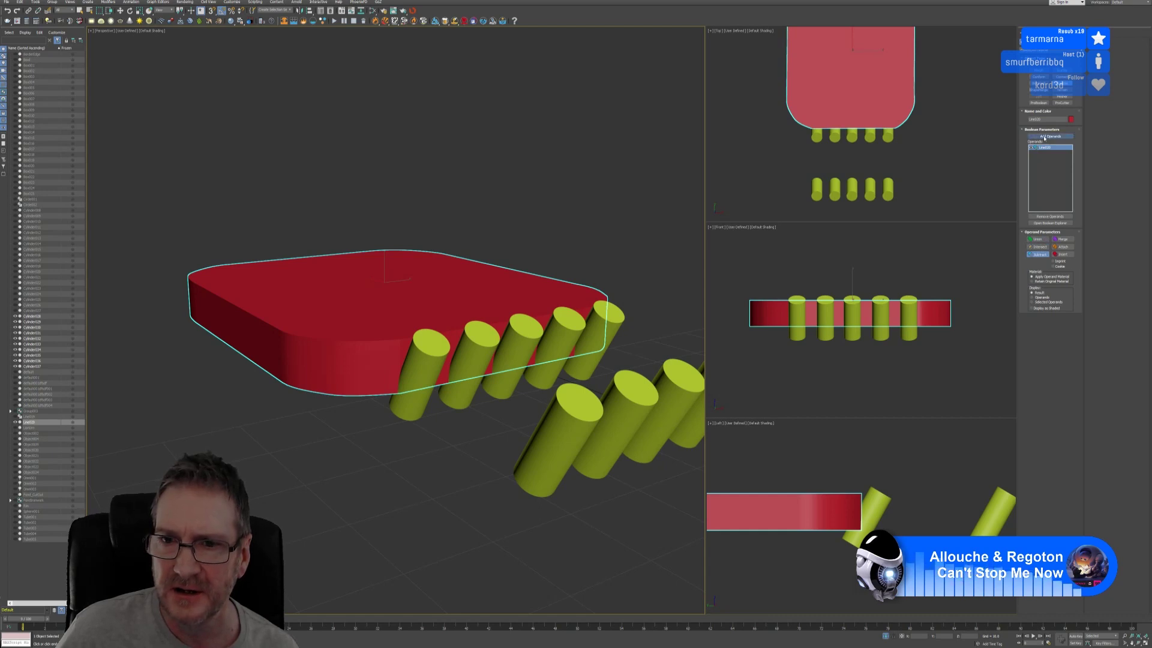
click(432, 363)
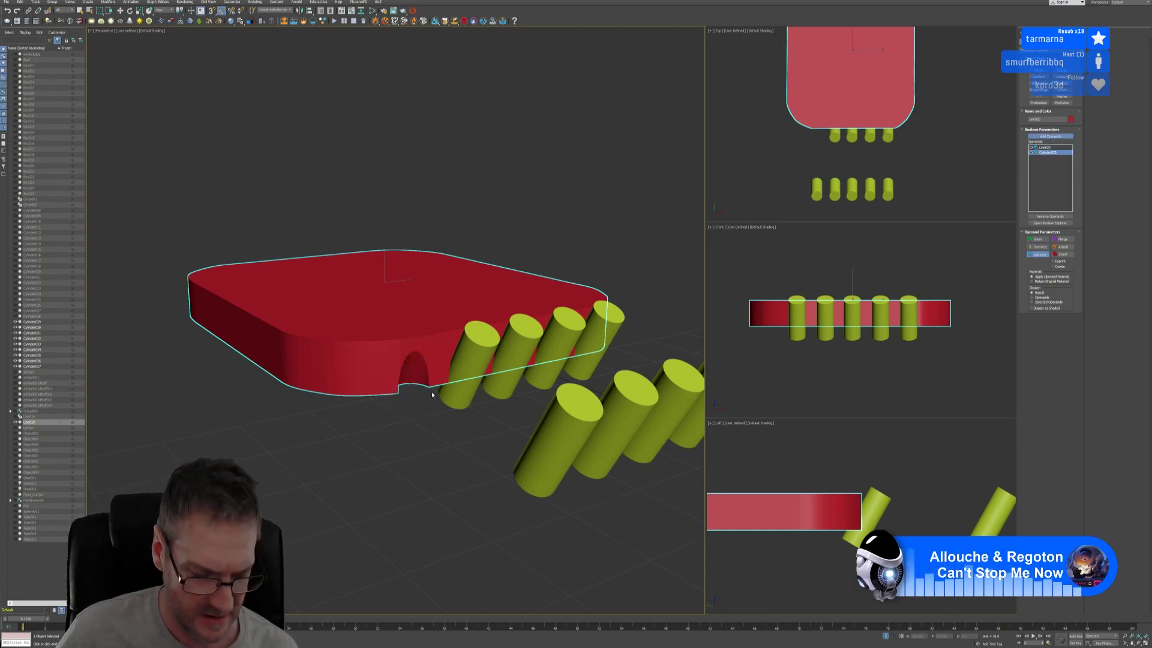
mouse_move(431, 391)
alt+middle_down()
mouse_move(439, 368)
mouse_move(433, 386)
alt+middle_up()
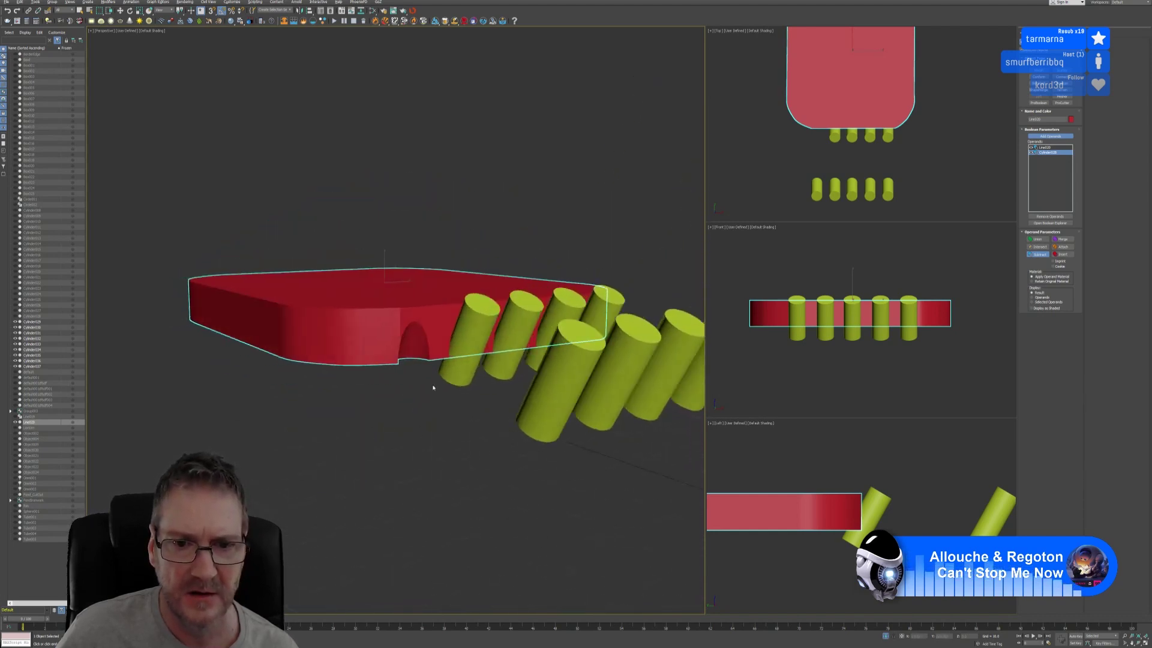
click(473, 329)
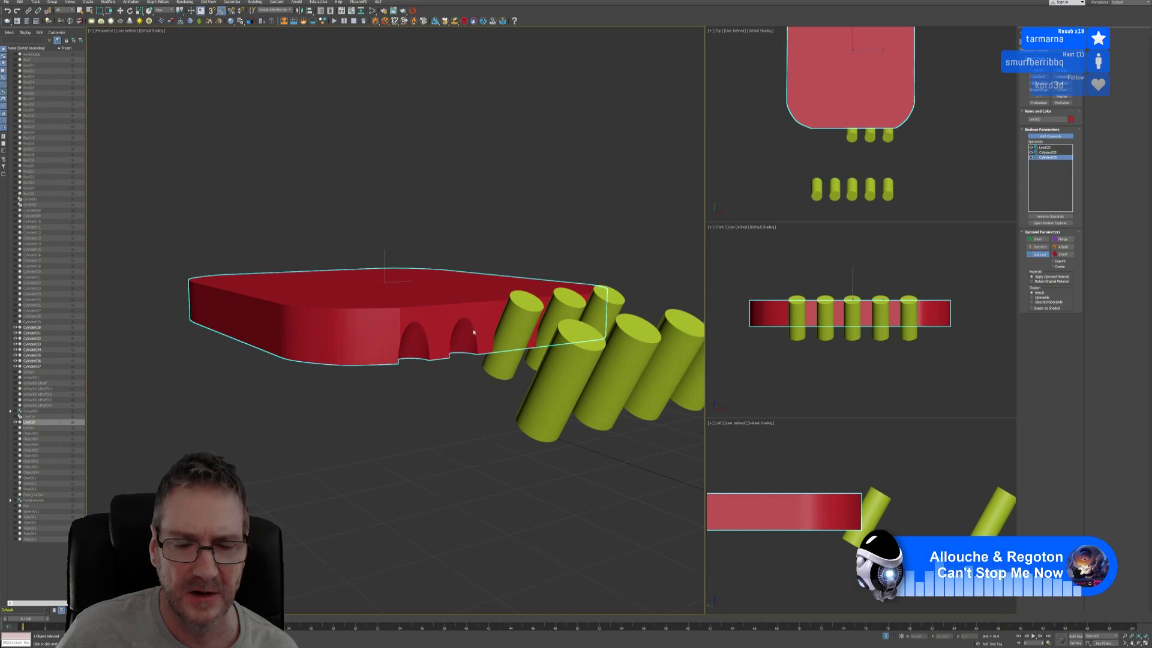
click(525, 314)
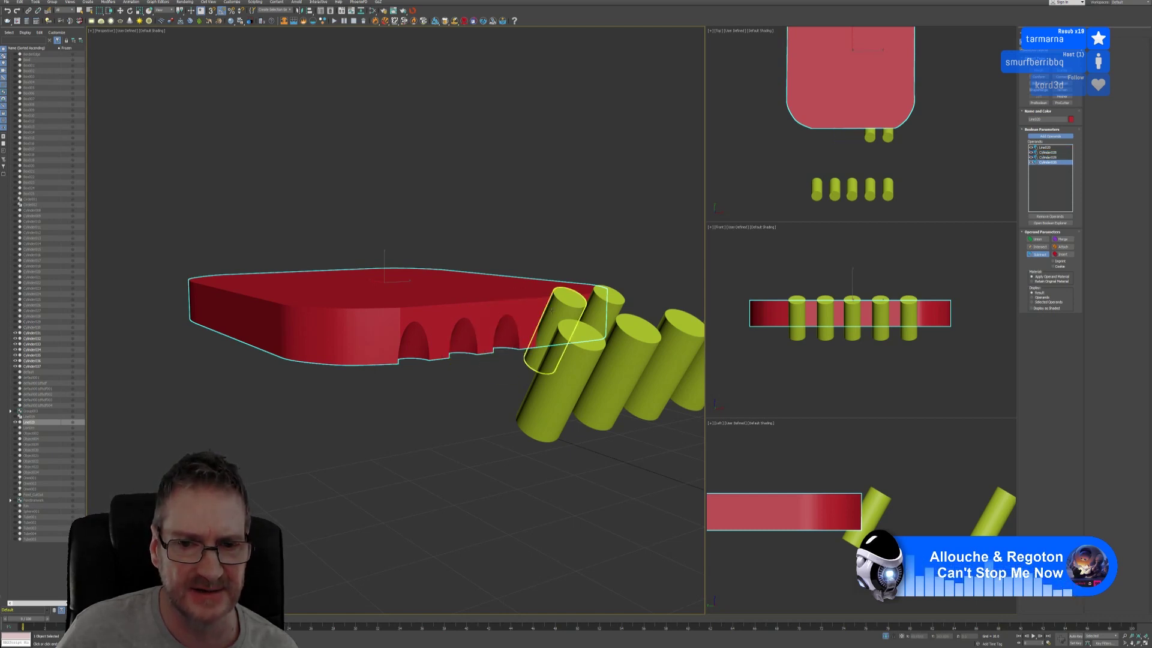
click(552, 311)
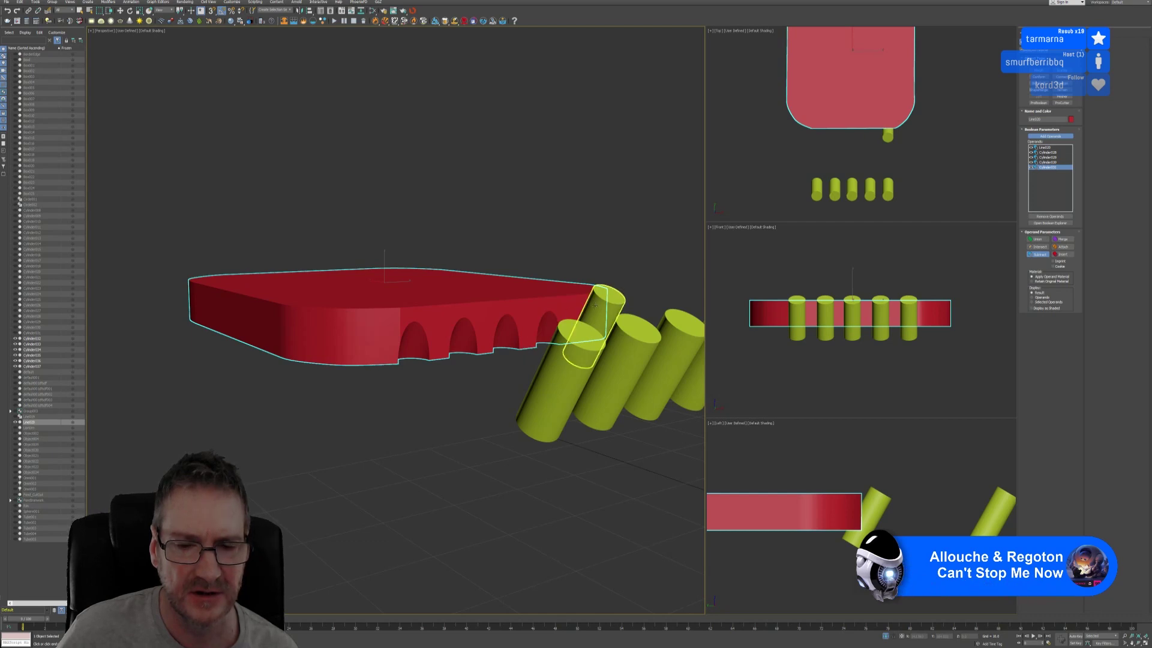
click(595, 304)
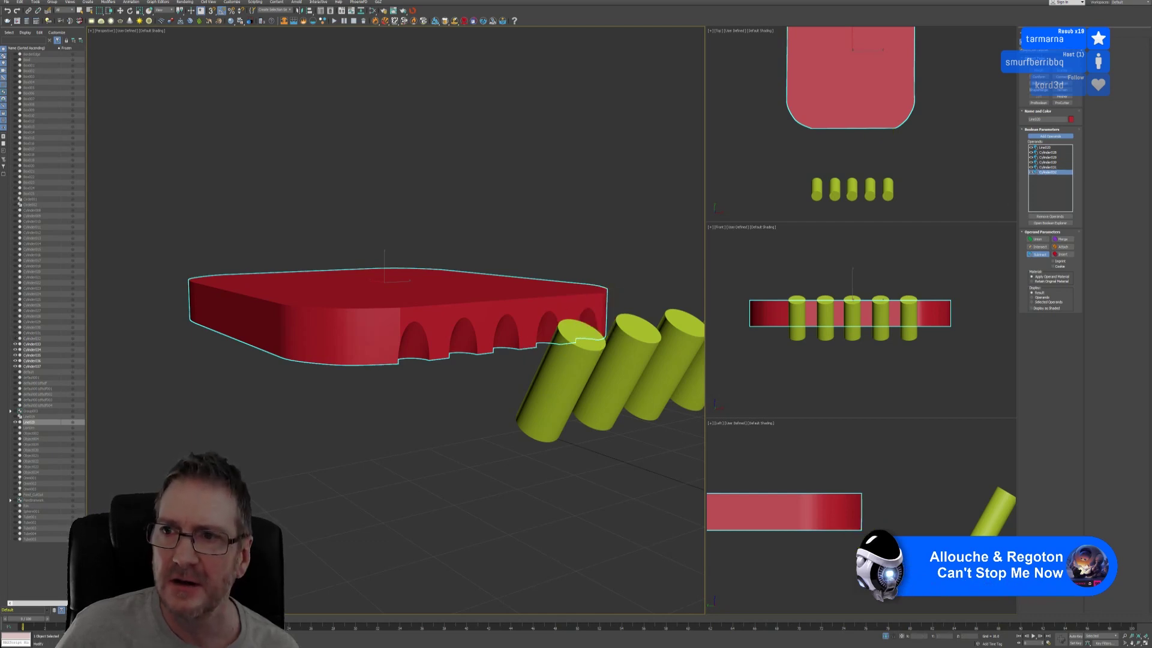
Step: Convert the notched Boolean slab to an Editable Poly
key(w)
mouse_move(502, 257)
alt+middle_down()
mouse_move(471, 257)
mouse_move(490, 245)
mouse_move(508, 257)
mouse_move(486, 258)
mouse_move(503, 260)
alt+middle_up()
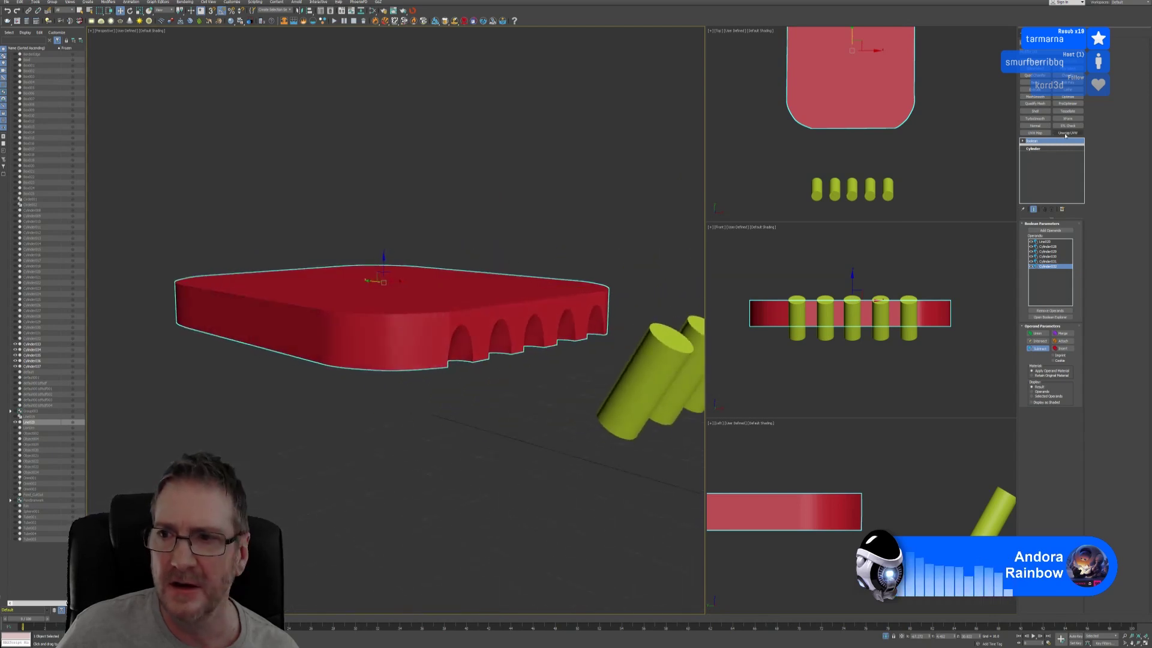
right_click(1045, 144)
click(1068, 189)
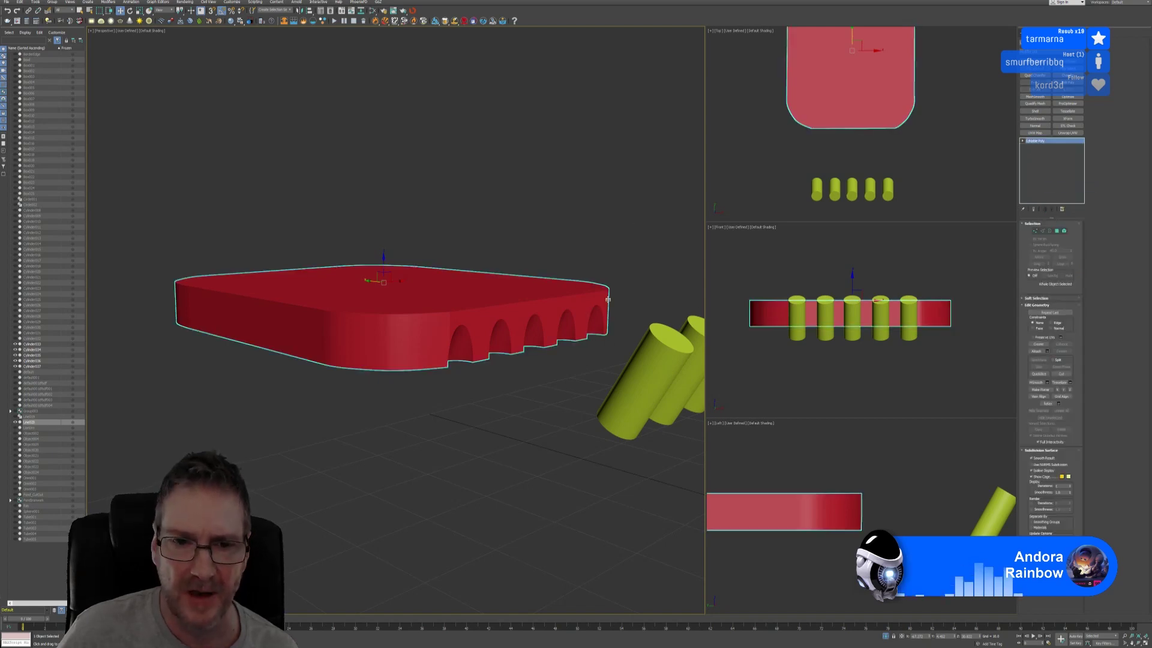
alt+middle_drag(636, 229, 546, 282)
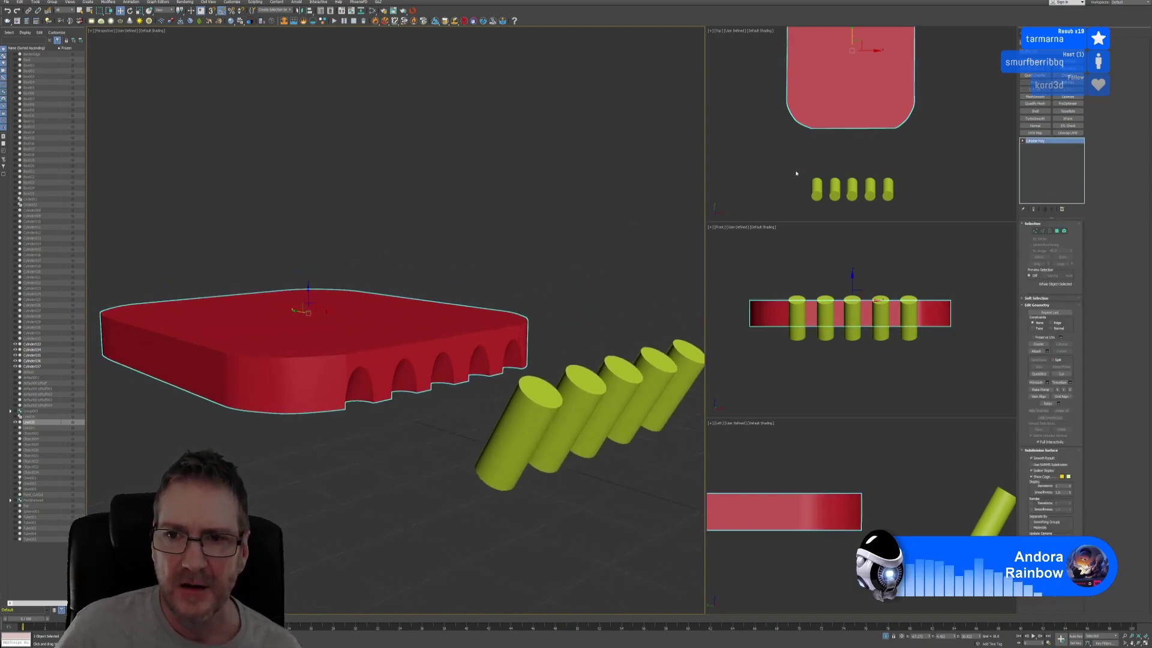
Step: Select the five spare cylinders and clone them along Y to the slab's opposite, back edge
drag(797, 173, 906, 209)
scroll(907, 164, down, 4)
middle_drag(922, 151, 914, 157)
shift+drag(868, 163, 867, 51)
click(577, 349)
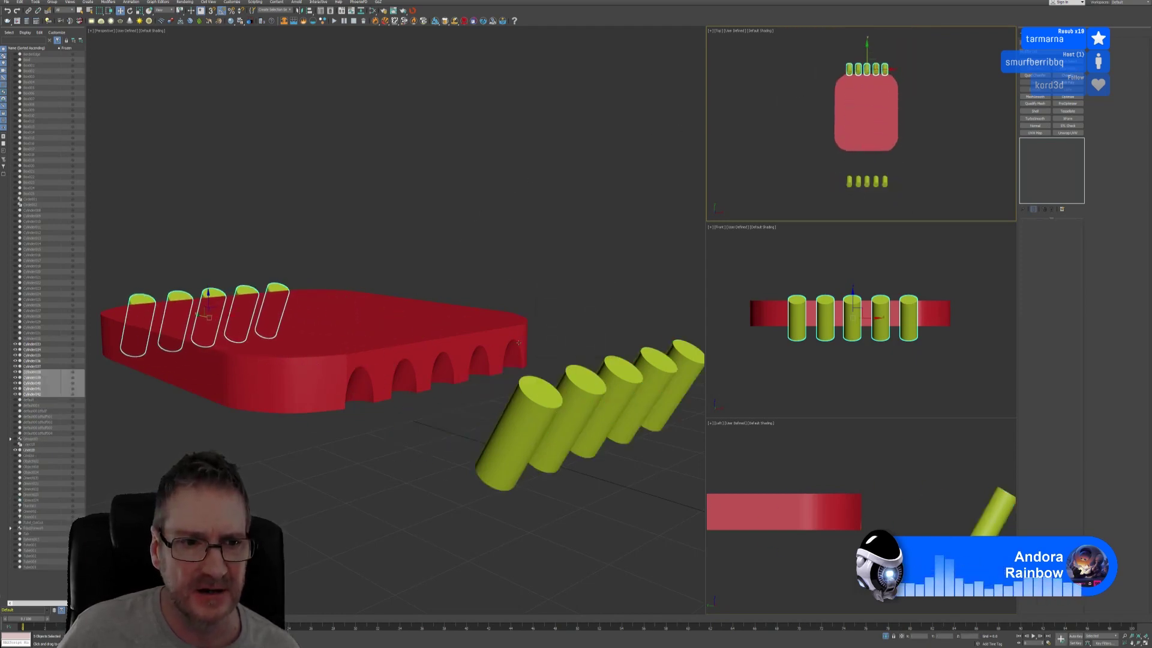
Step: Mirror the cloned cylinders about the Y axis with No Clone so they tilt the opposite way
alt+middle_drag(240, 267, 327, 262)
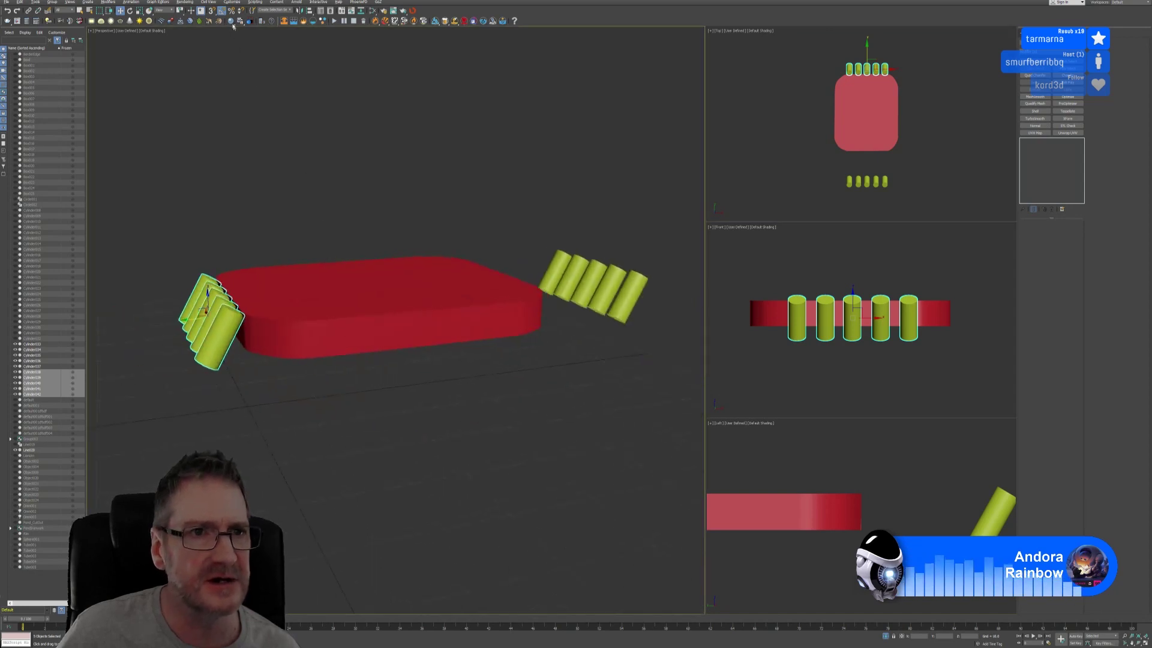
click(300, 11)
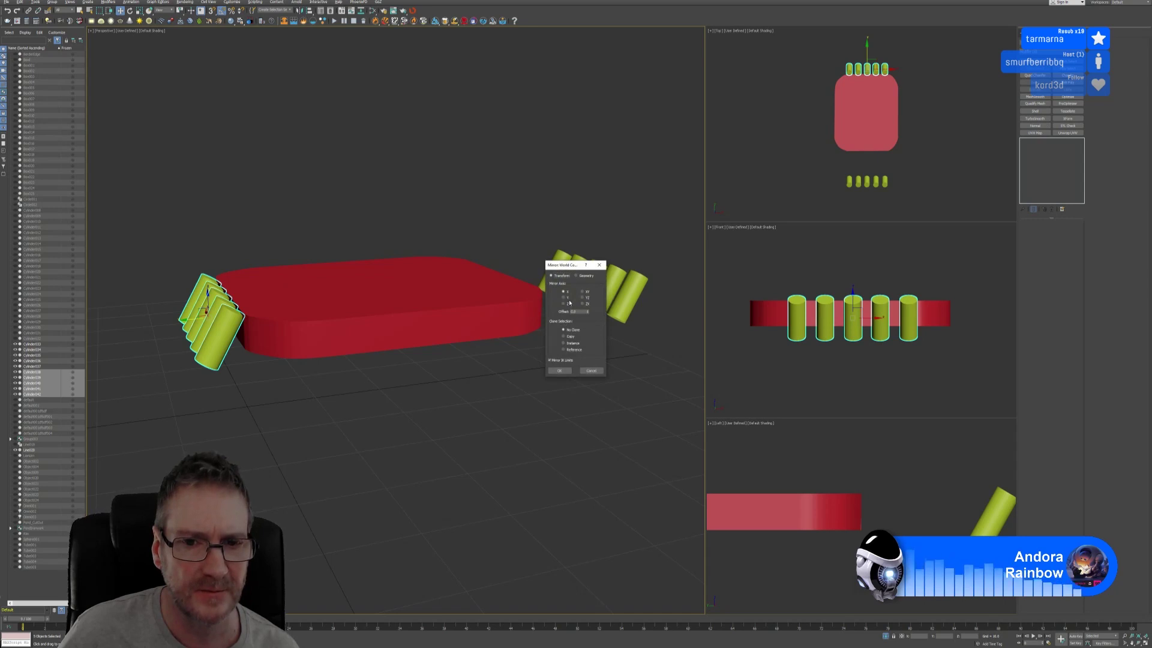
click(566, 298)
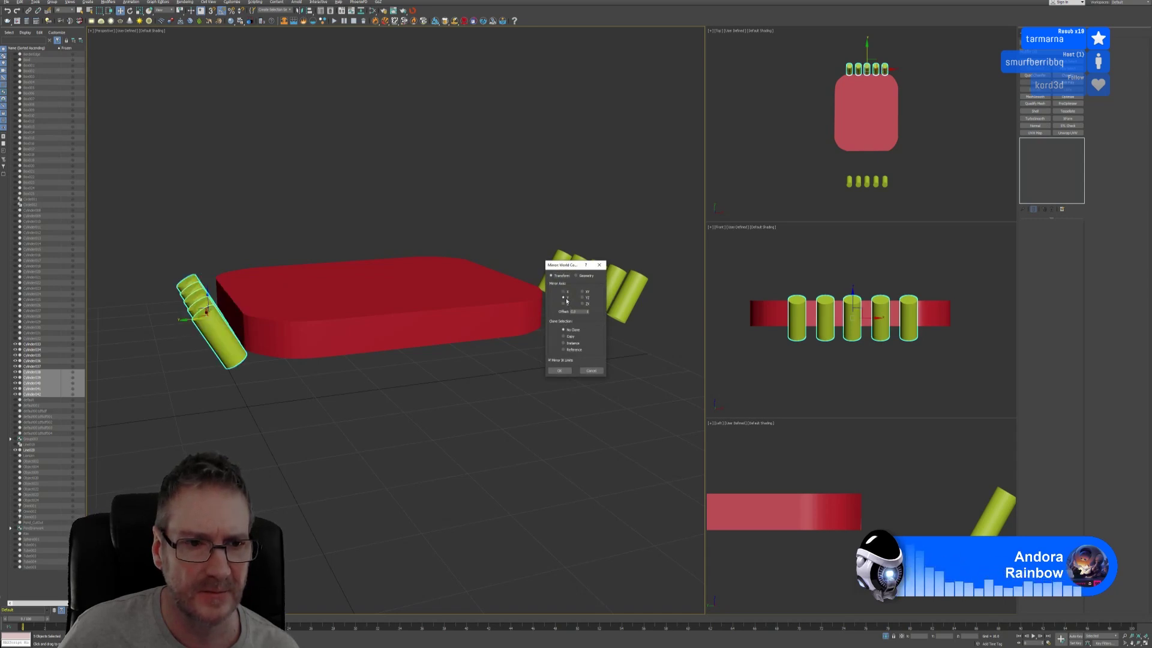
click(560, 371)
Step: Move the mirrored row of cylinders along Y until it partly overlaps the slab's back edge
scroll(881, 112, up, 3)
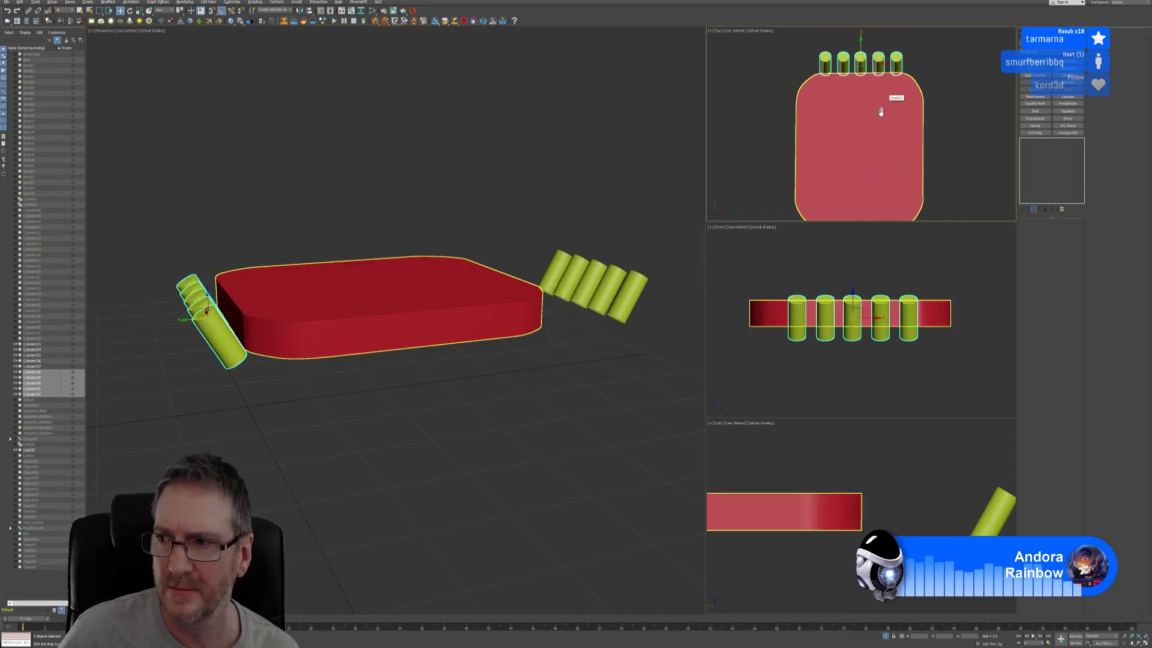
drag(861, 42, 866, 50)
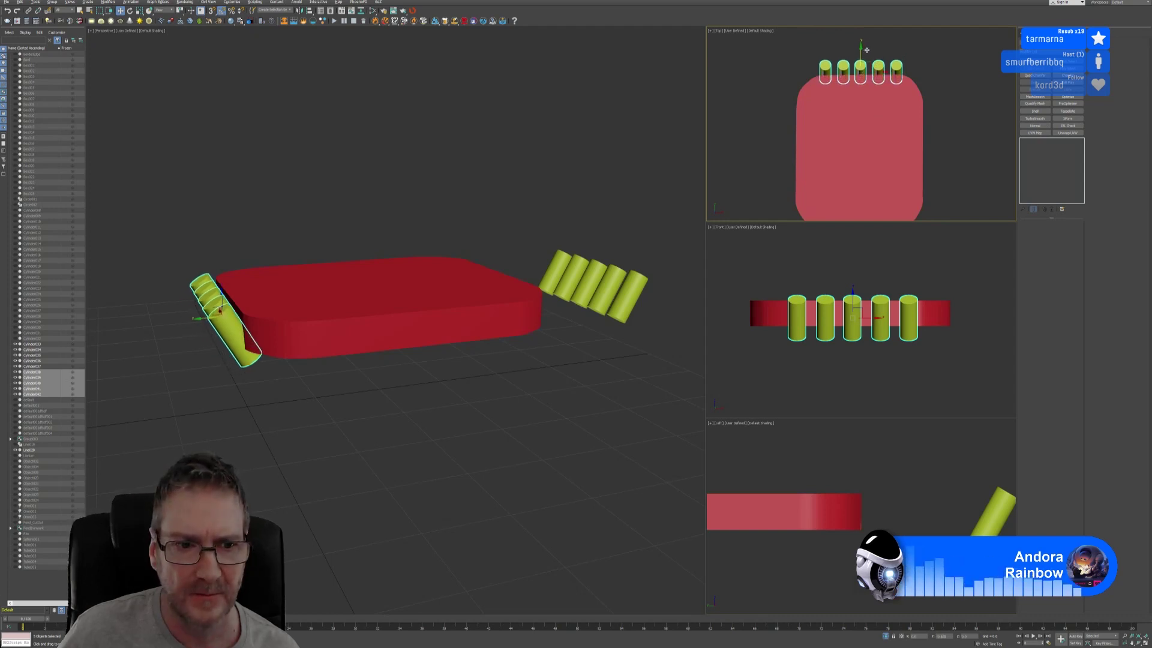
alt+middle_drag(300, 245, 397, 241)
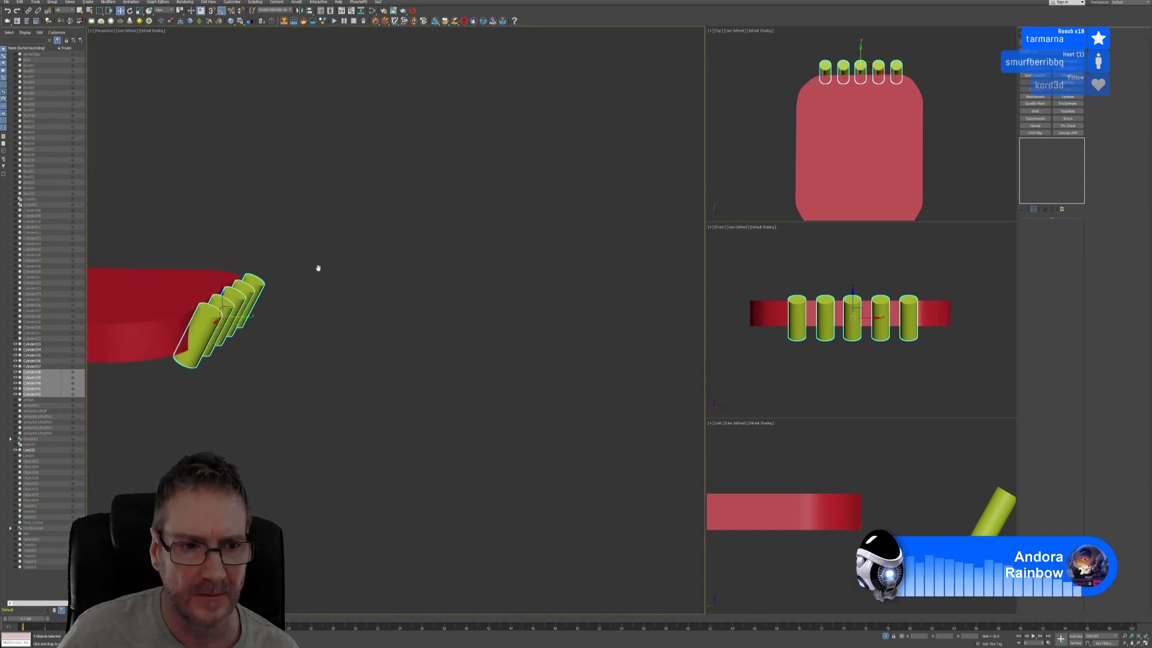
middle_drag(319, 268, 372, 286)
alt+middle_drag(259, 323, 332, 324)
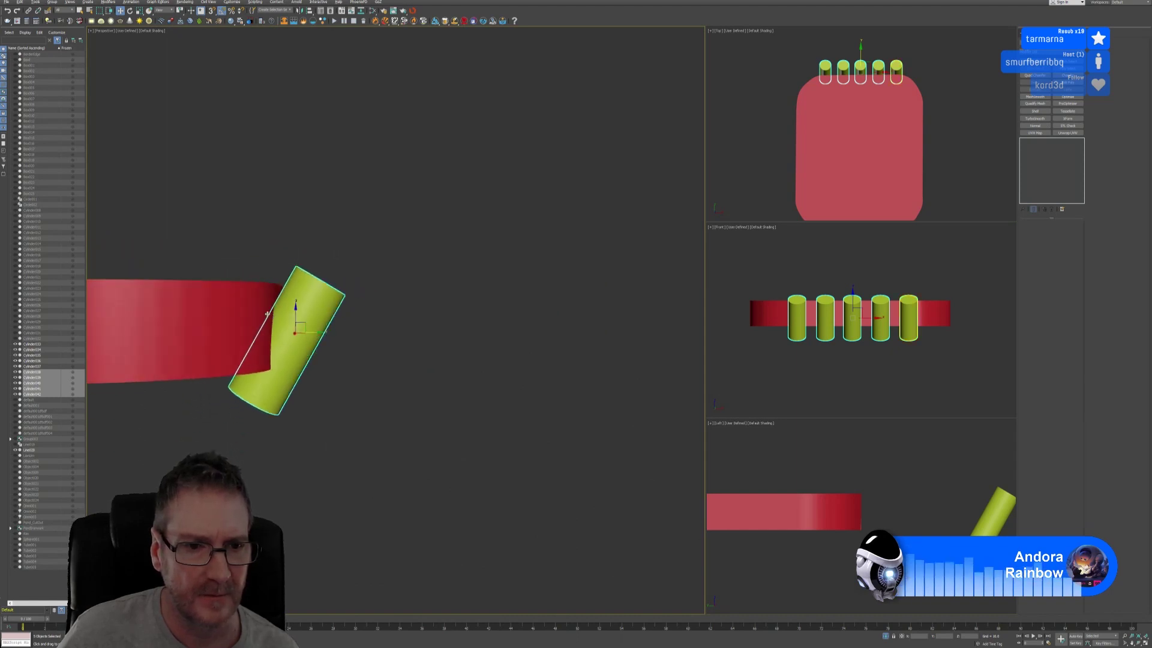
alt+middle_drag(823, 463, 902, 460)
middle_drag(867, 363, 872, 365)
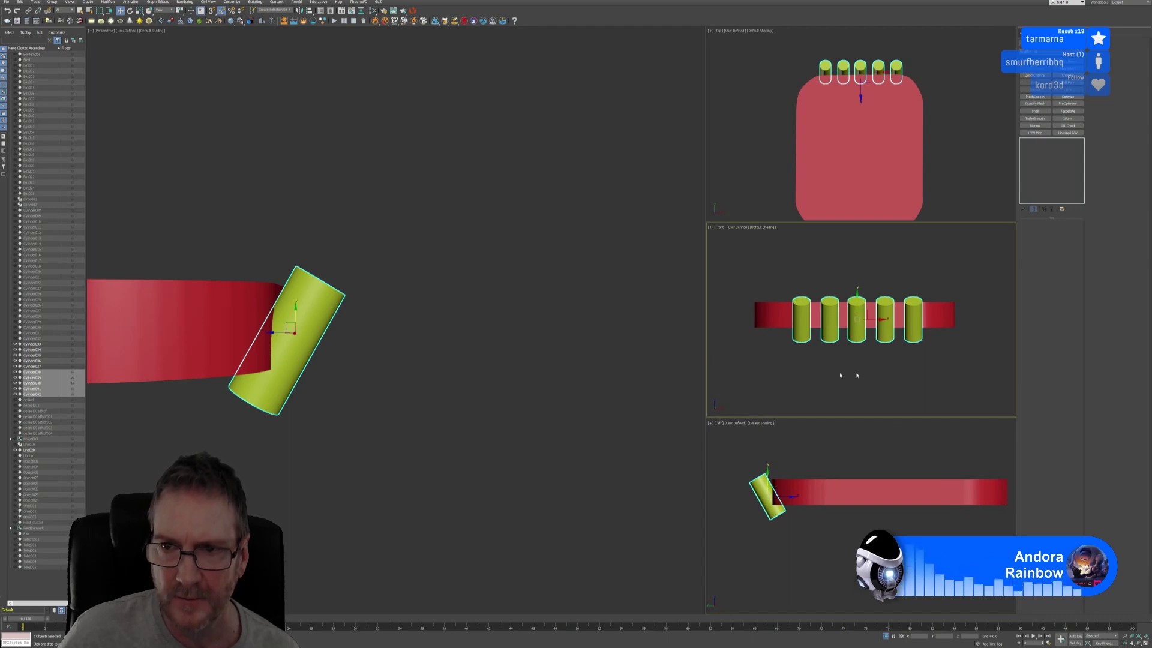
Step: Compare the row's overlap with the front notches and nudge the cylinders slightly along Y to match their depth
middle_click(475, 296)
alt+middle_drag(475, 295, 386, 390)
scroll(344, 333, up, 3)
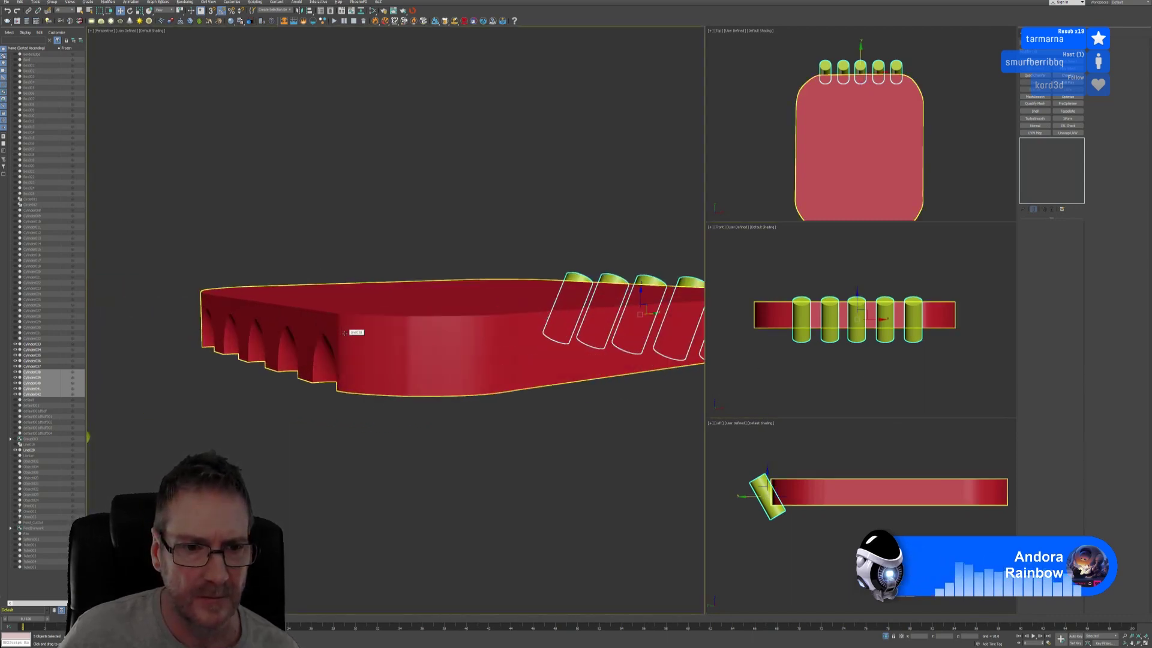
scroll(344, 333, down, 2)
alt+middle_drag(345, 333, 591, 339)
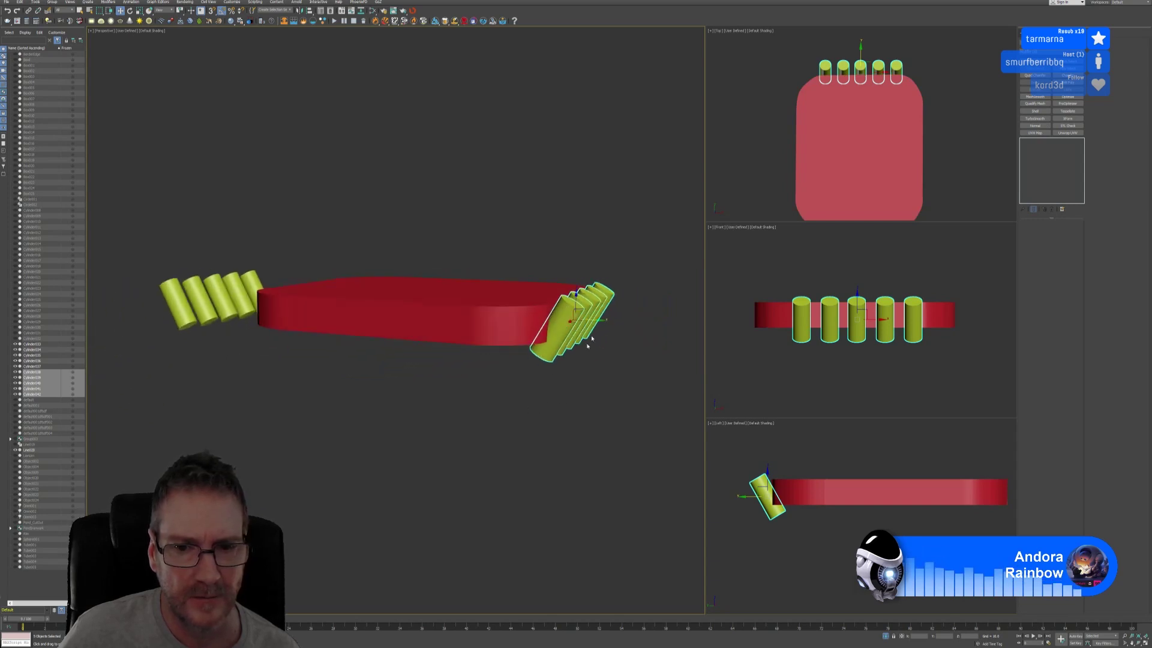
scroll(594, 332, up, 5)
alt+middle_drag(542, 377, 556, 379)
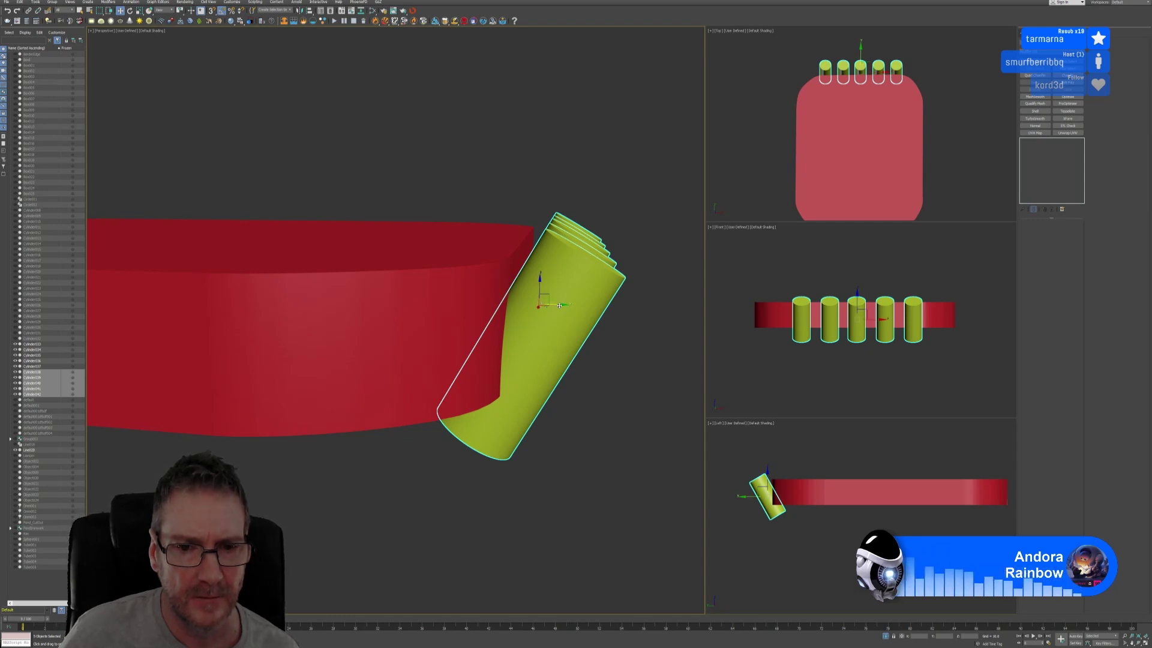
drag(559, 305, 561, 306)
alt+middle_drag(561, 306, 534, 372)
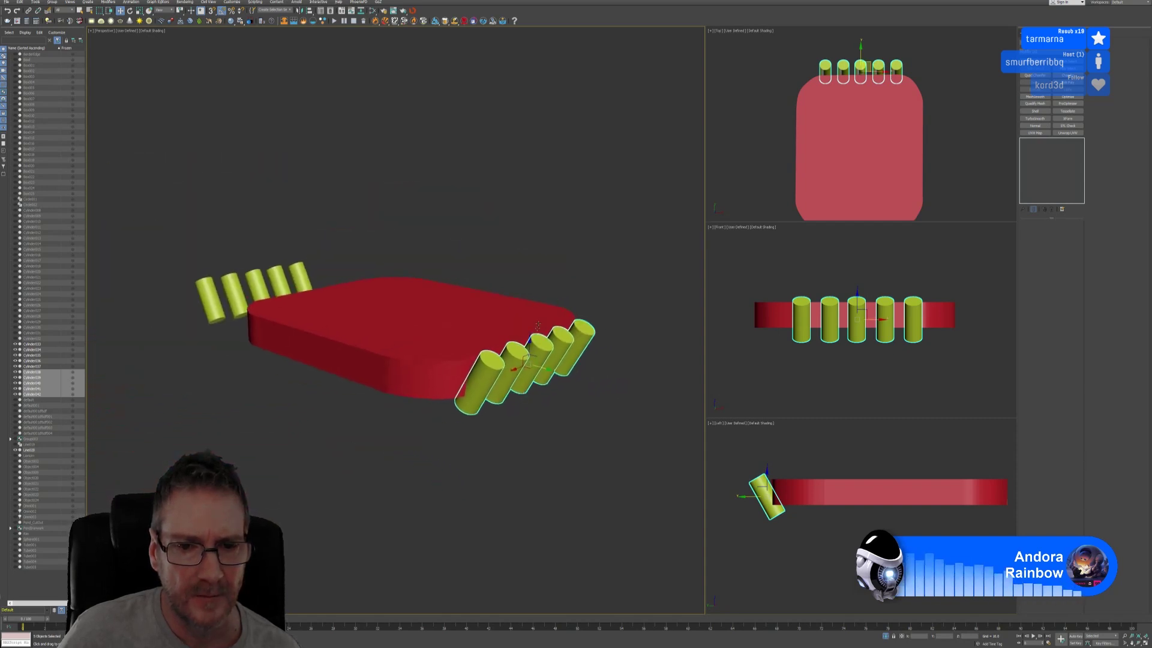
Step: Select the slab and turn it into a Boolean compound object again
click(504, 272)
click(473, 314)
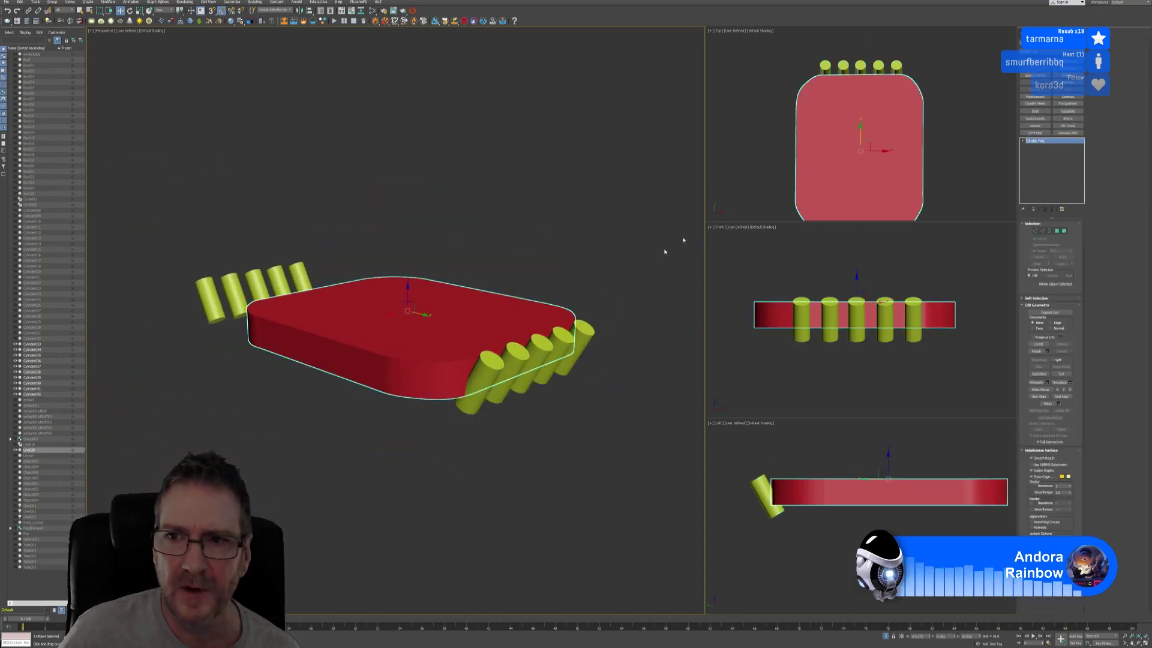
scroll(812, 151, down, 3)
middle_drag(813, 145, 825, 96)
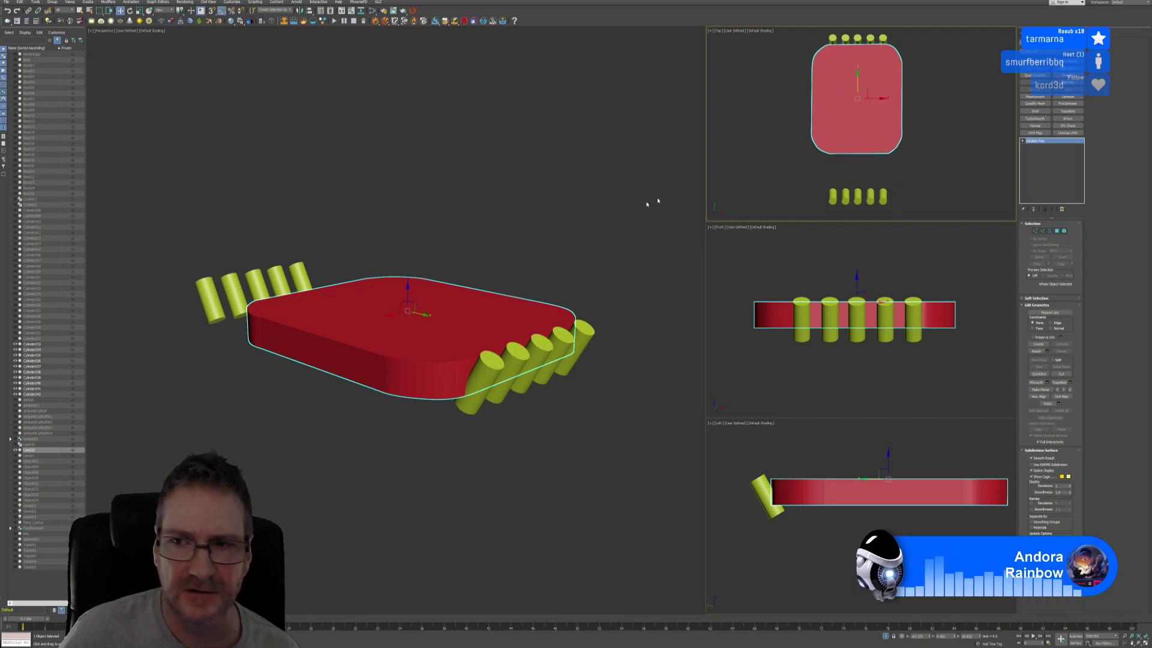
click(1026, 34)
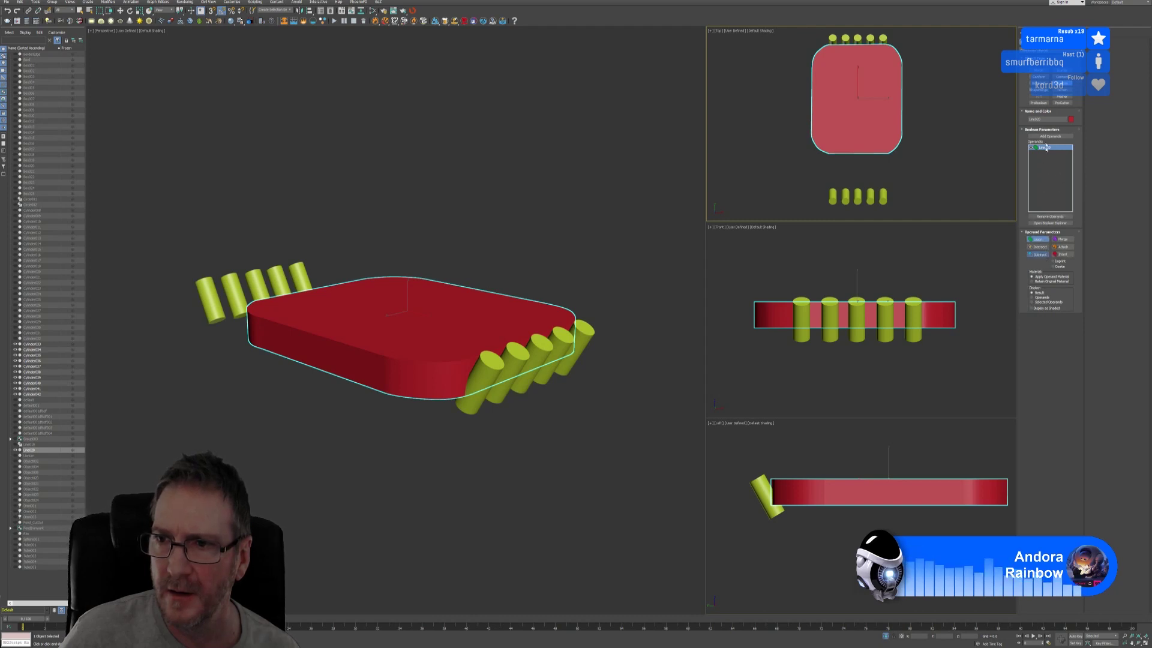
Step: Subtract the five mirrored cylinders one by one from the slab's back edge as Boolean operands
click(1050, 136)
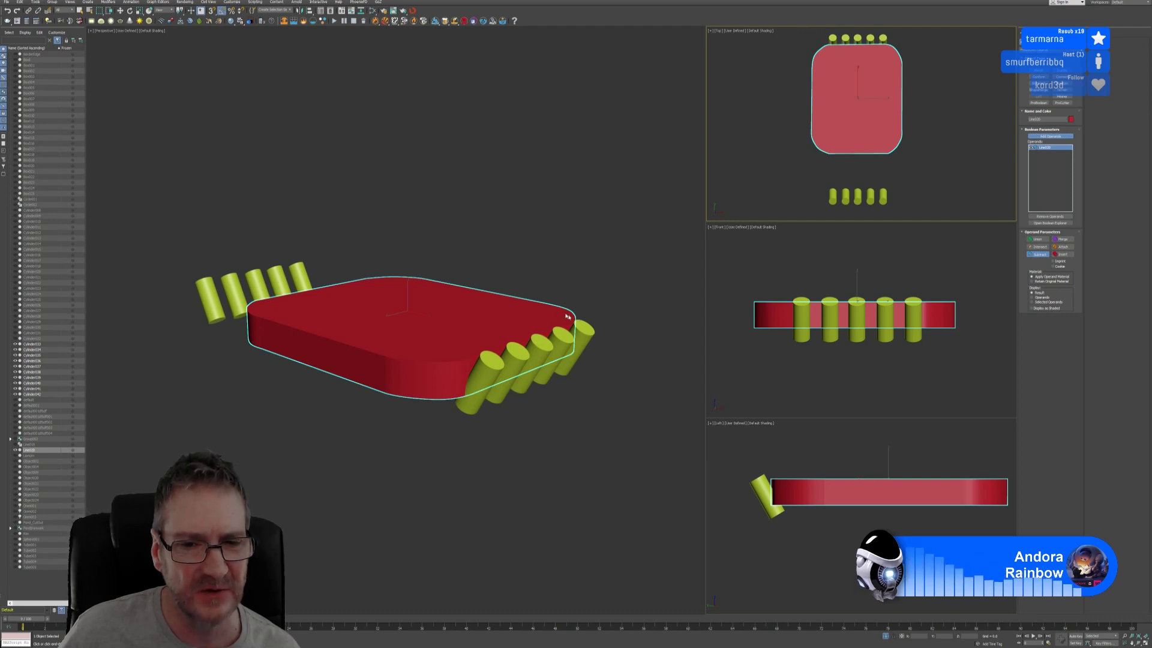
click(487, 364)
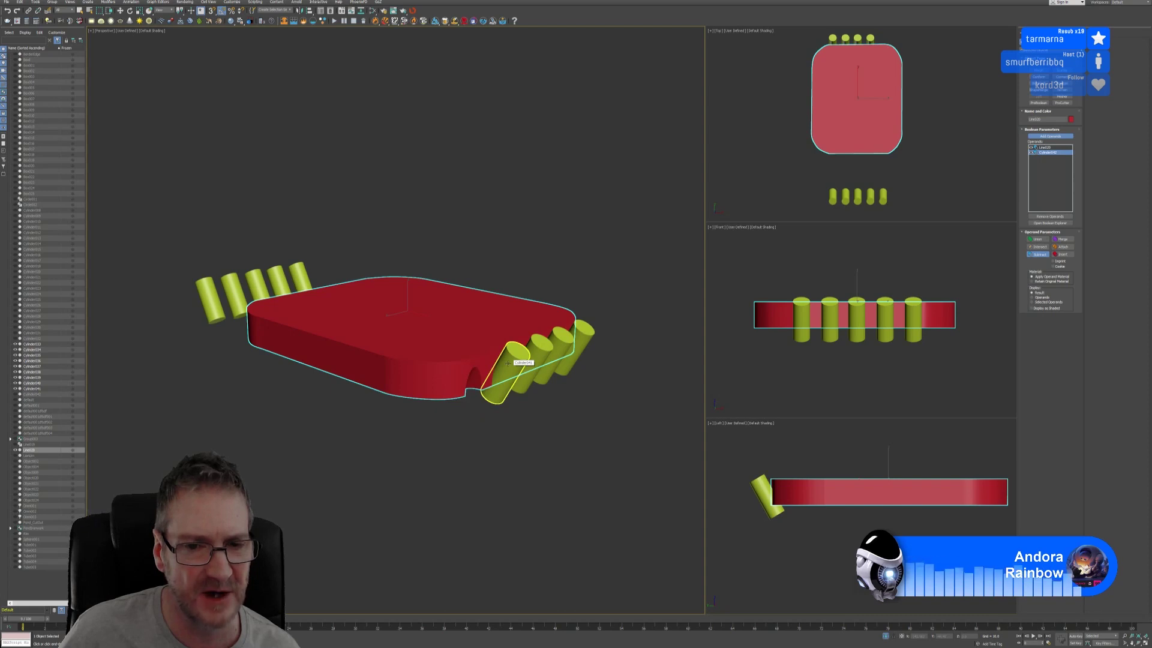
click(507, 363)
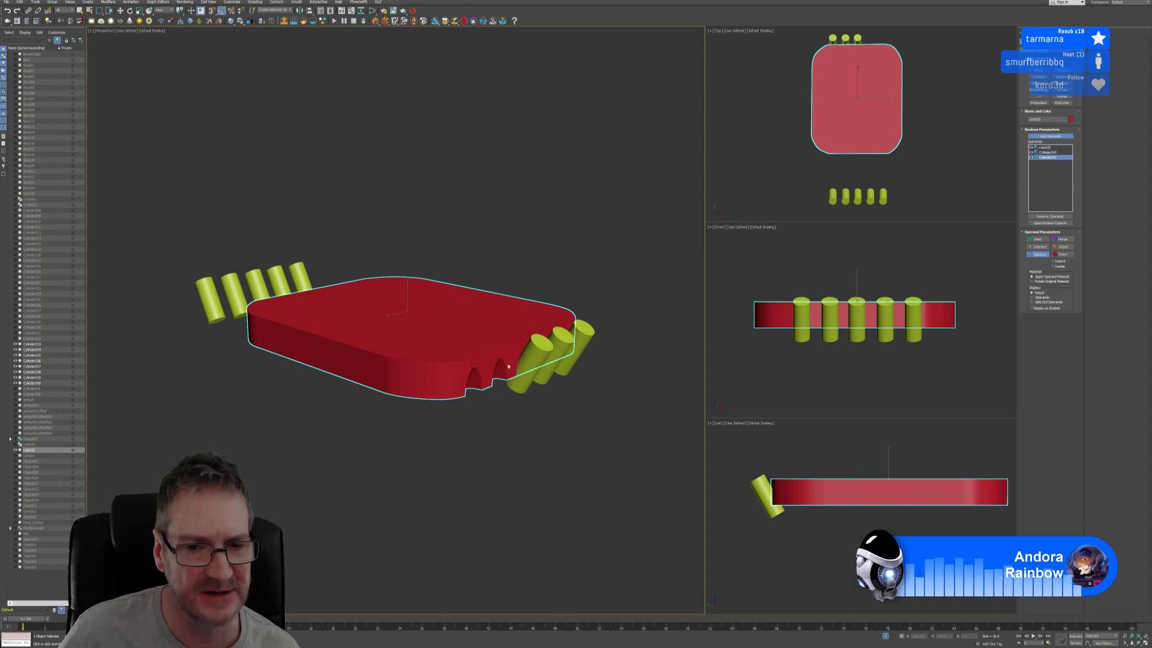
click(536, 348)
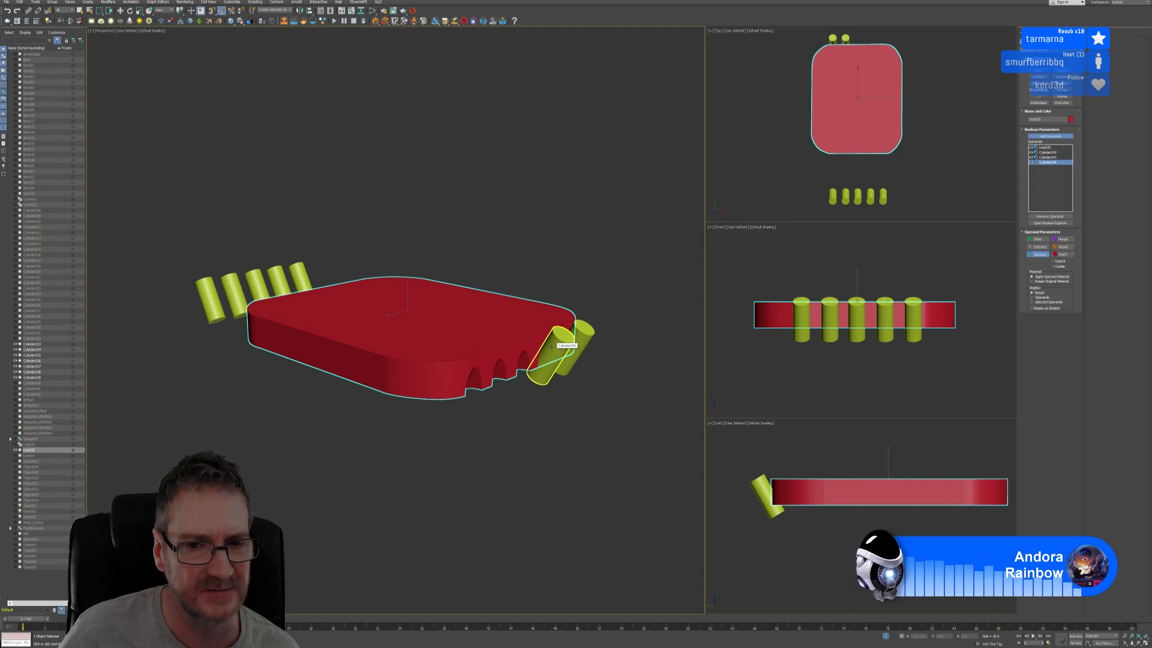
click(550, 346)
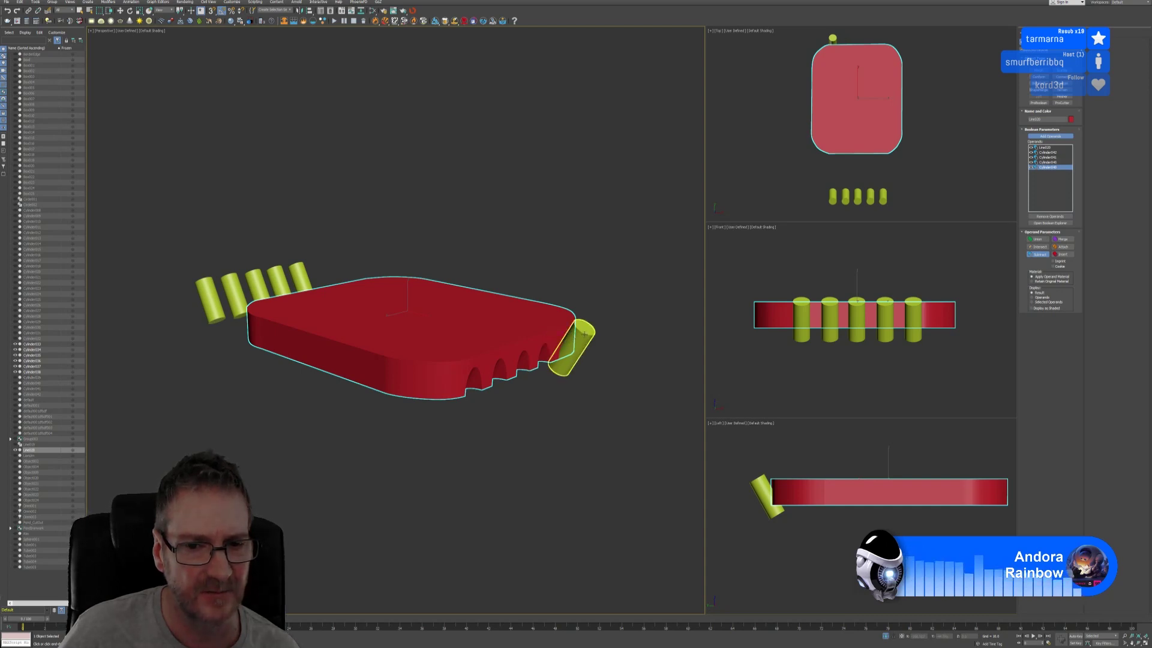
click(583, 335)
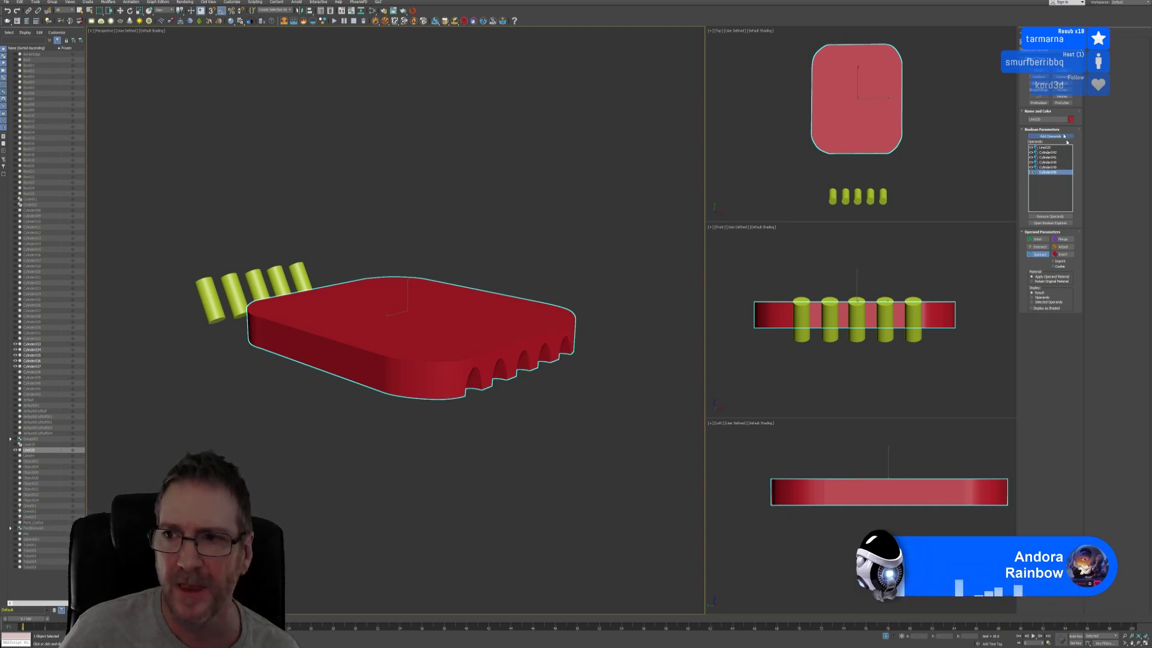
Step: Convert the slab with notches on both ends to an Editable Poly
key(w)
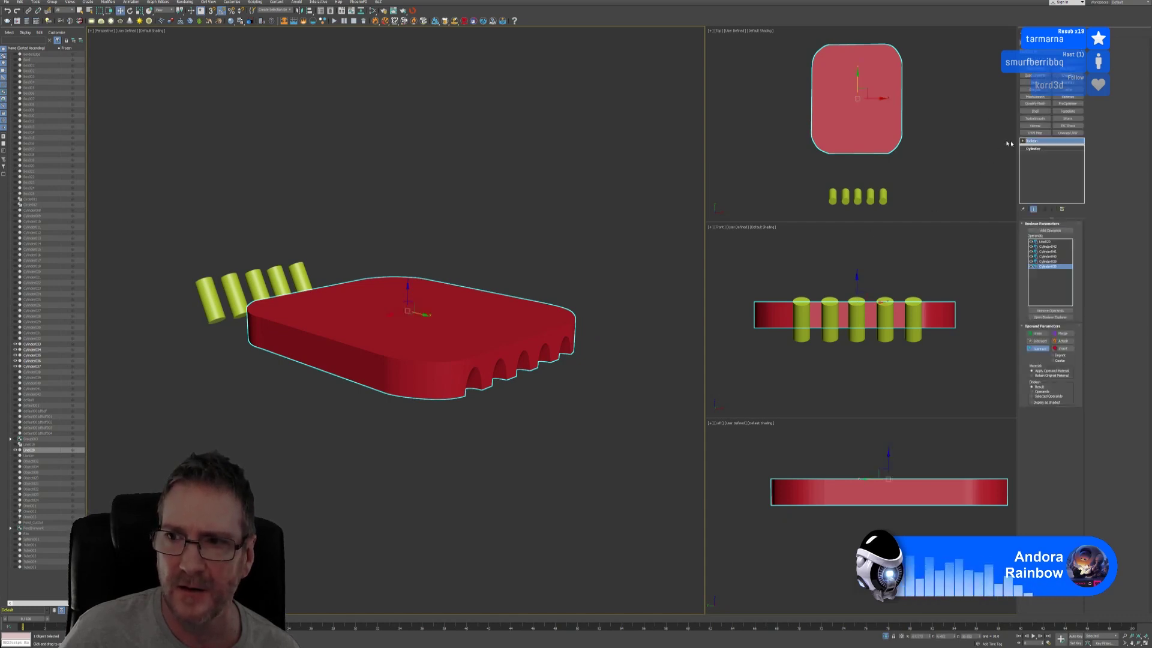
right_click(1035, 141)
click(1056, 189)
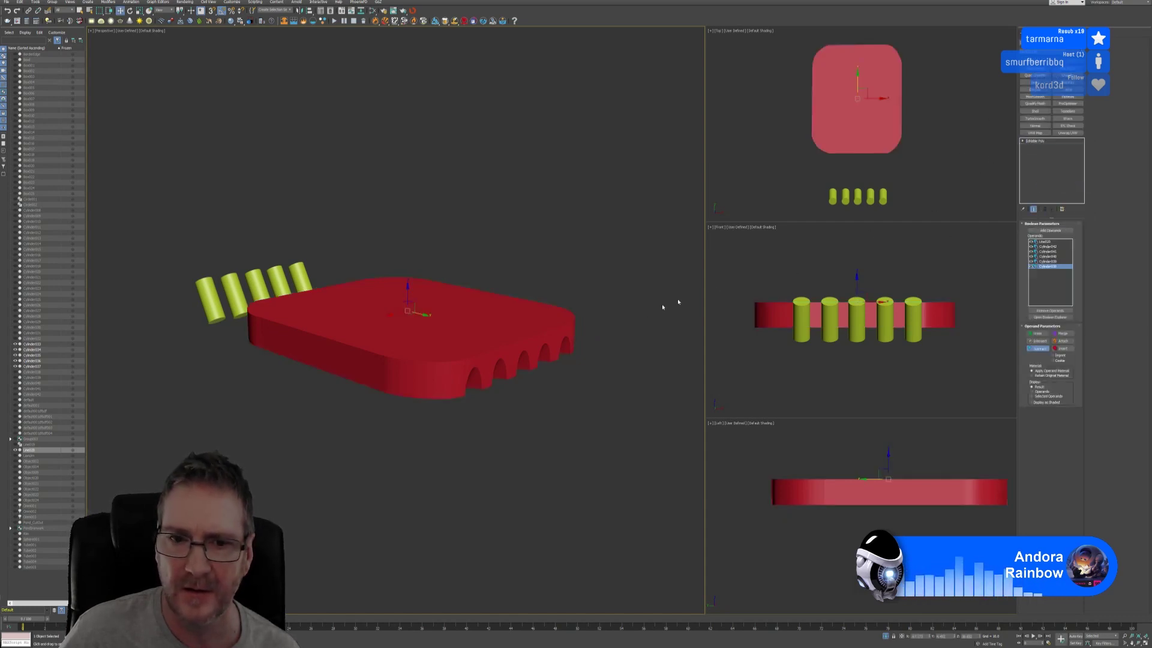
Step: Select the row of five cylinders in front of the slab and clone it beside the slab's long side
alt+middle_drag(550, 265, 456, 277)
drag(821, 182, 895, 207)
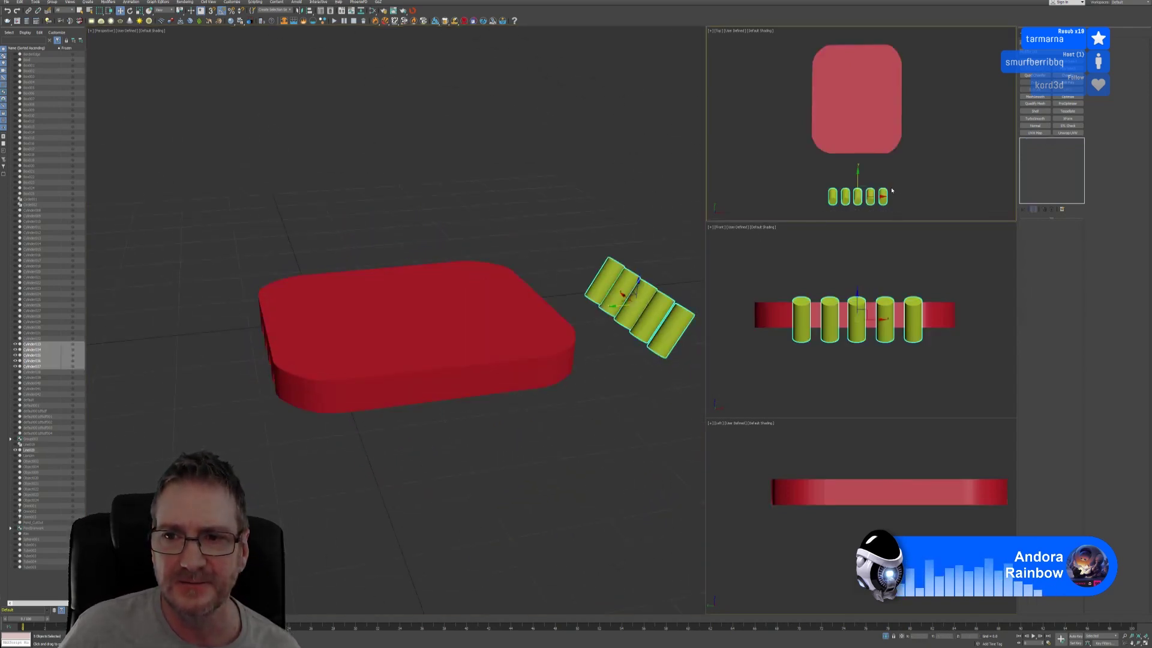
middle_drag(867, 189, 878, 187)
shift+drag(878, 187, 803, 115)
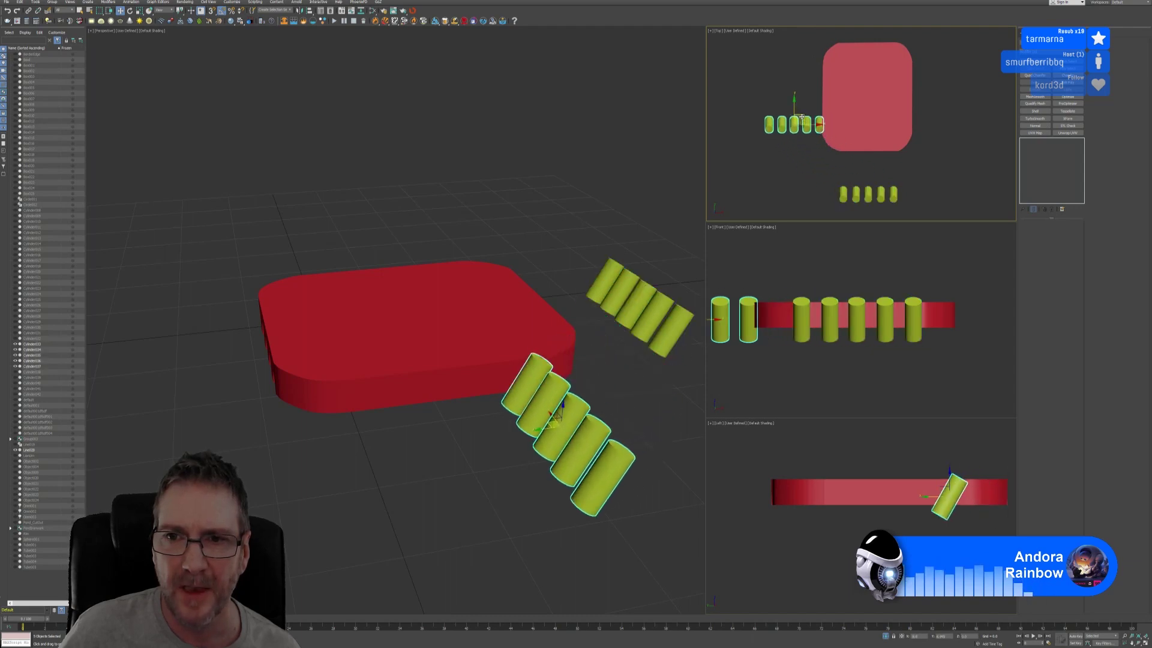
click(576, 348)
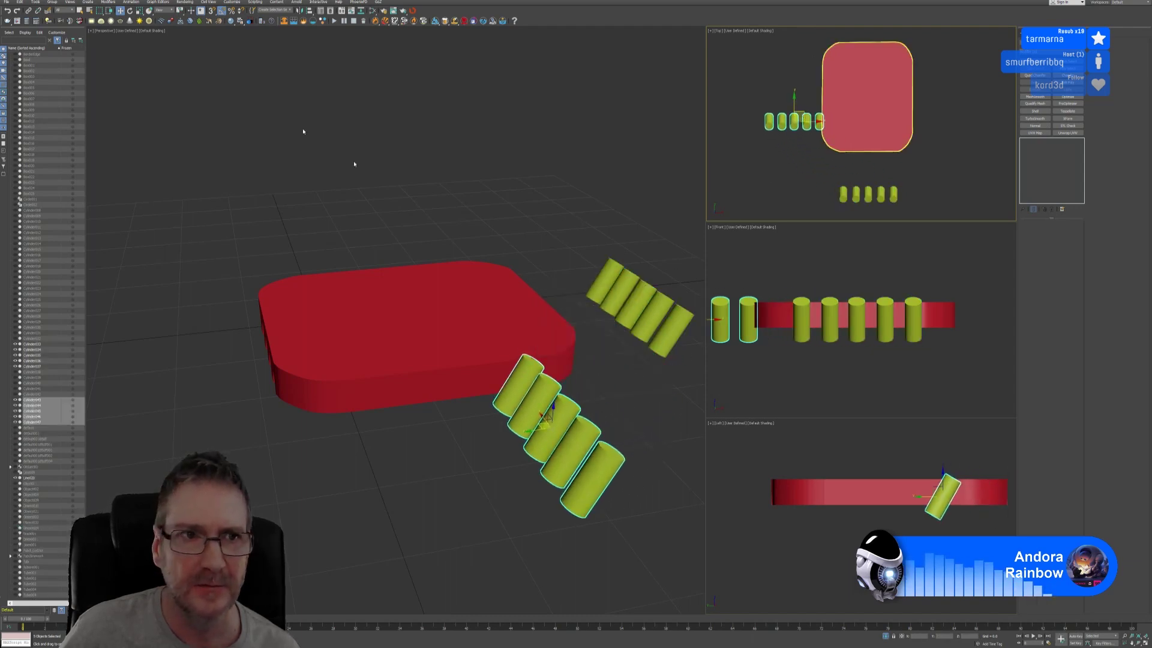
Step: Rotate the copied row a quarter turn about the vertical axis and move it alongside the slab's long edge
click(129, 10)
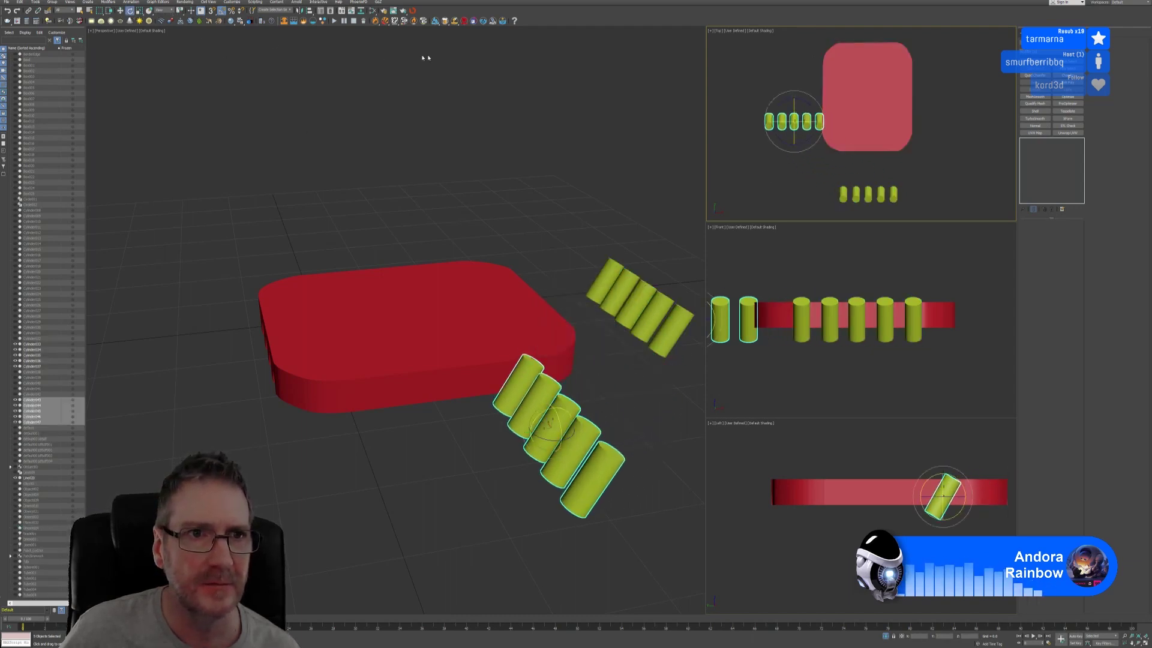
drag(806, 101, 832, 108)
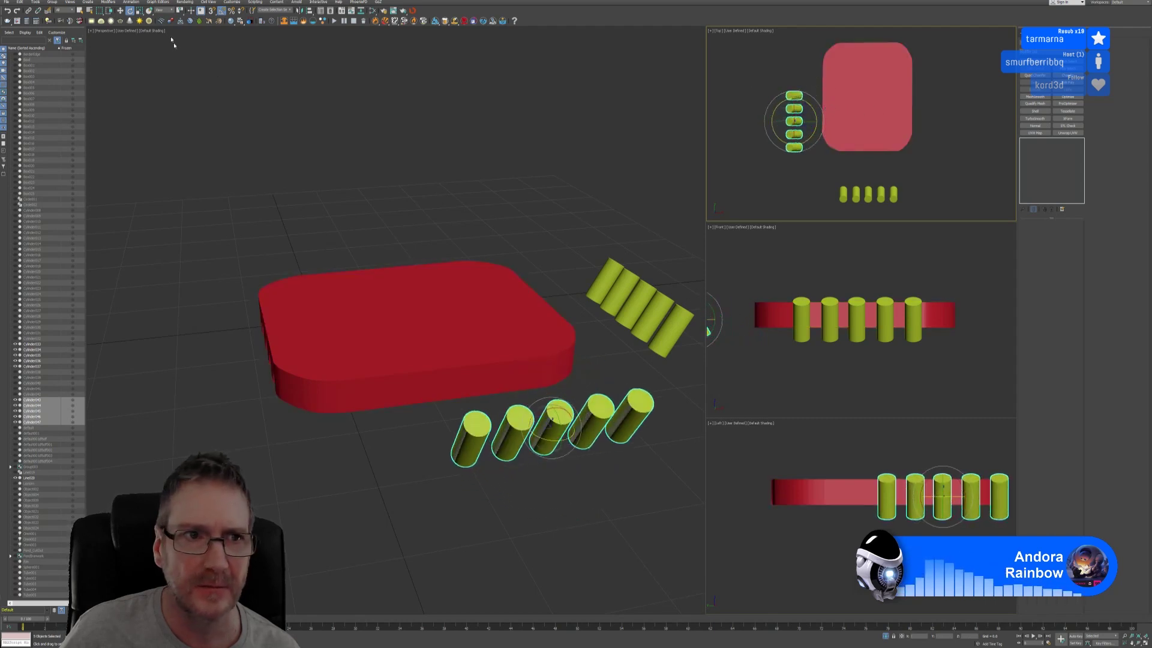
click(120, 11)
middle_drag(771, 107, 777, 110)
drag(807, 116, 823, 96)
mouse_move(470, 332)
alt+middle_down()
mouse_move(485, 338)
mouse_move(457, 333)
mouse_move(458, 318)
alt+middle_up()
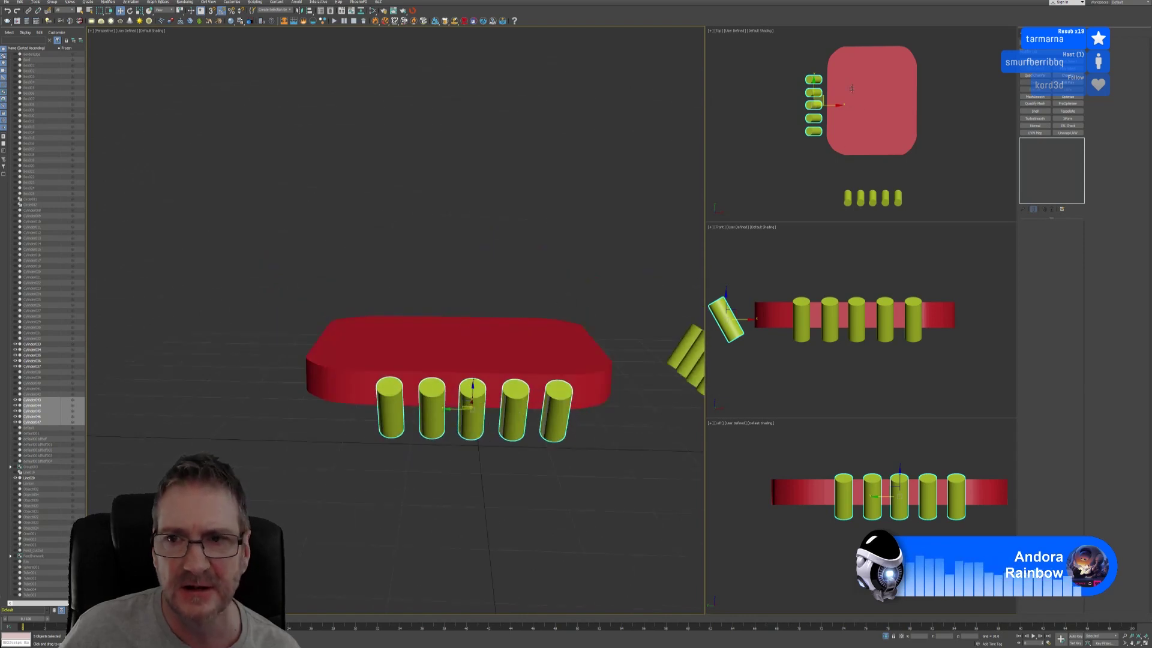
Step: Copy the end cylinder of the side row one spacing further along Y to extend the row to six cylinders
scroll(834, 117, up, 5)
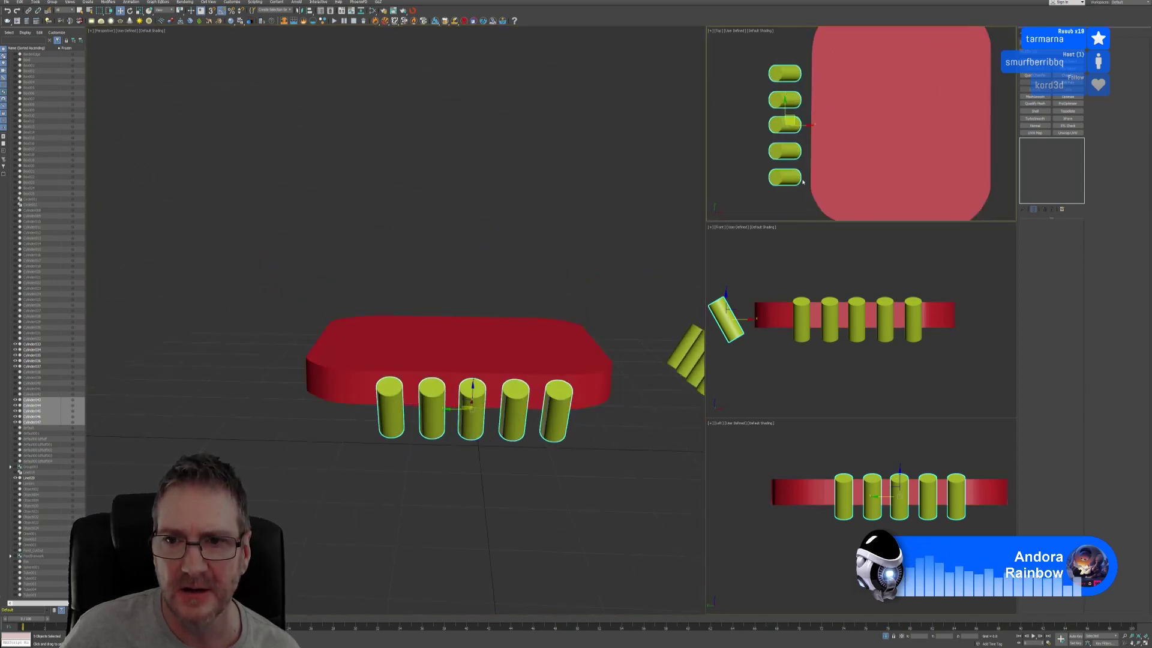
middle_drag(797, 175, 790, 172)
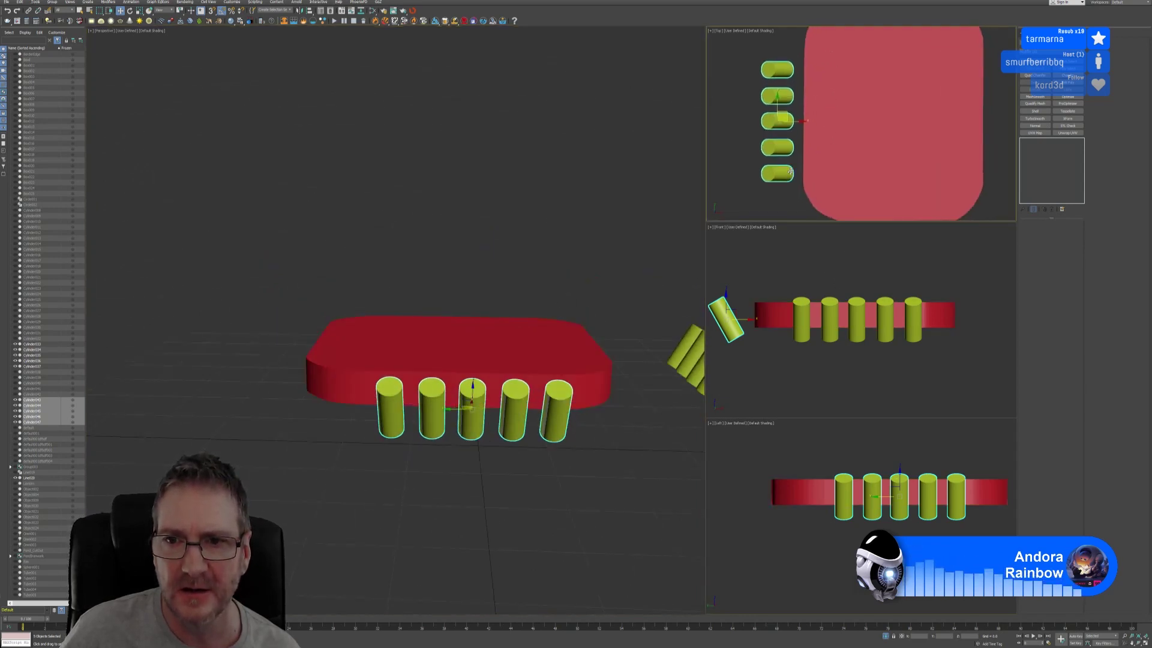
drag(778, 106, 778, 108)
middle_drag(773, 86, 778, 119)
click(782, 108)
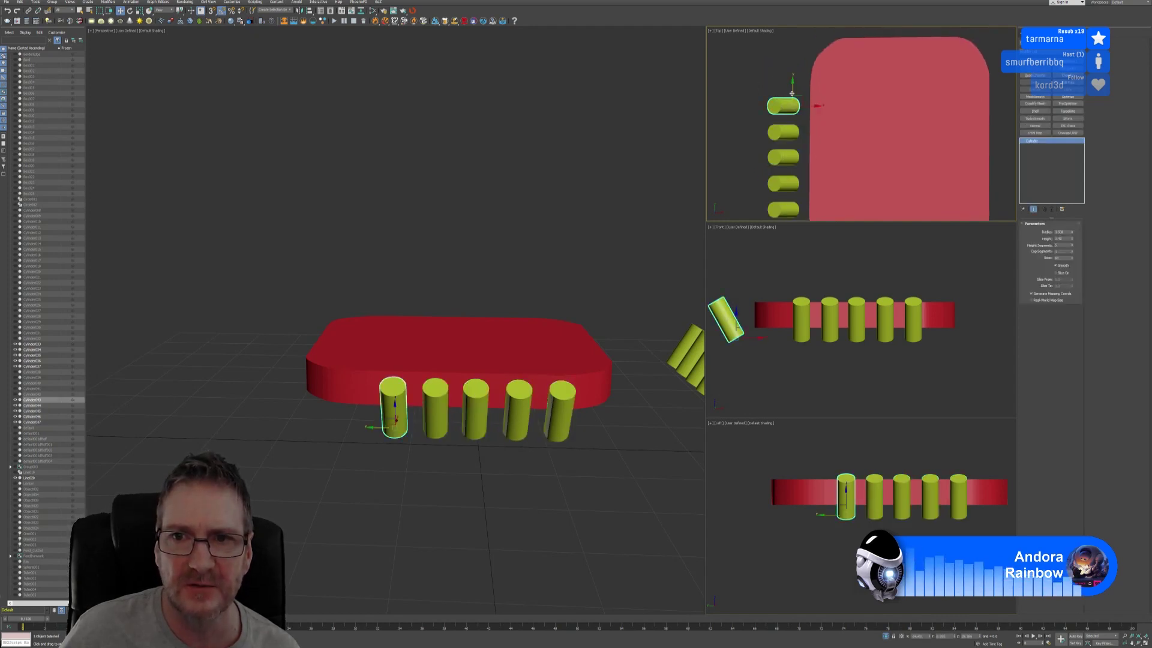
shift+drag(792, 93, 800, 65)
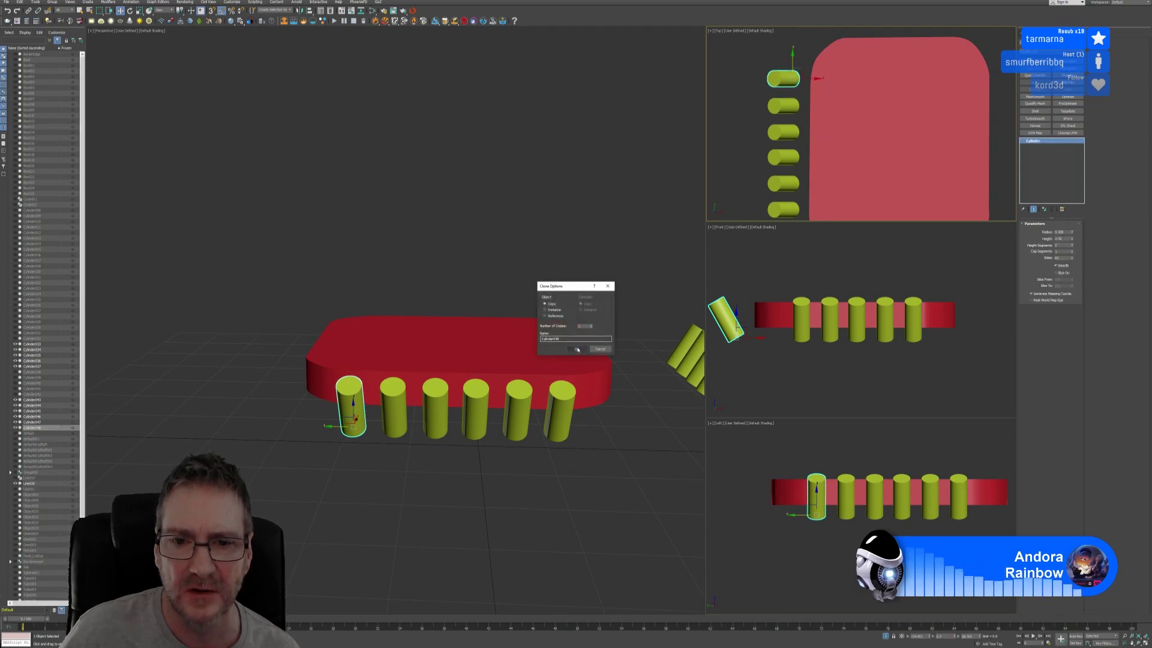
click(577, 350)
Step: Nudge the added sixth cylinder along Y so its gap matches the spacing of the other cylinders
key(alt+w)
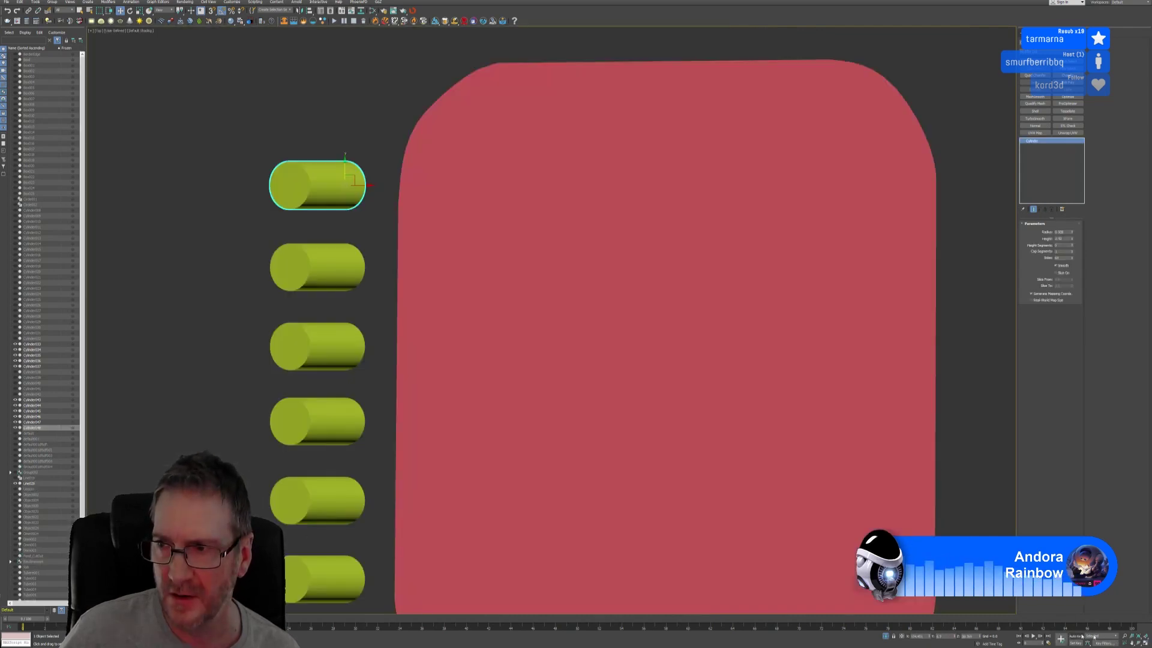
middle_drag(610, 377, 664, 265)
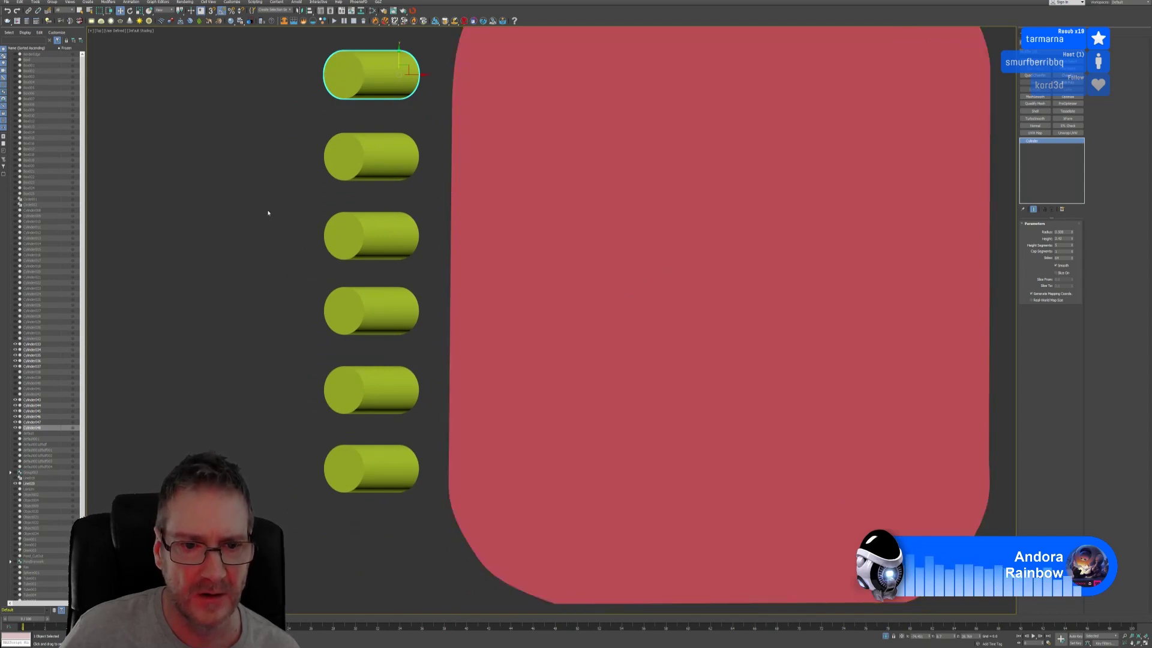
middle_drag(285, 184, 285, 192)
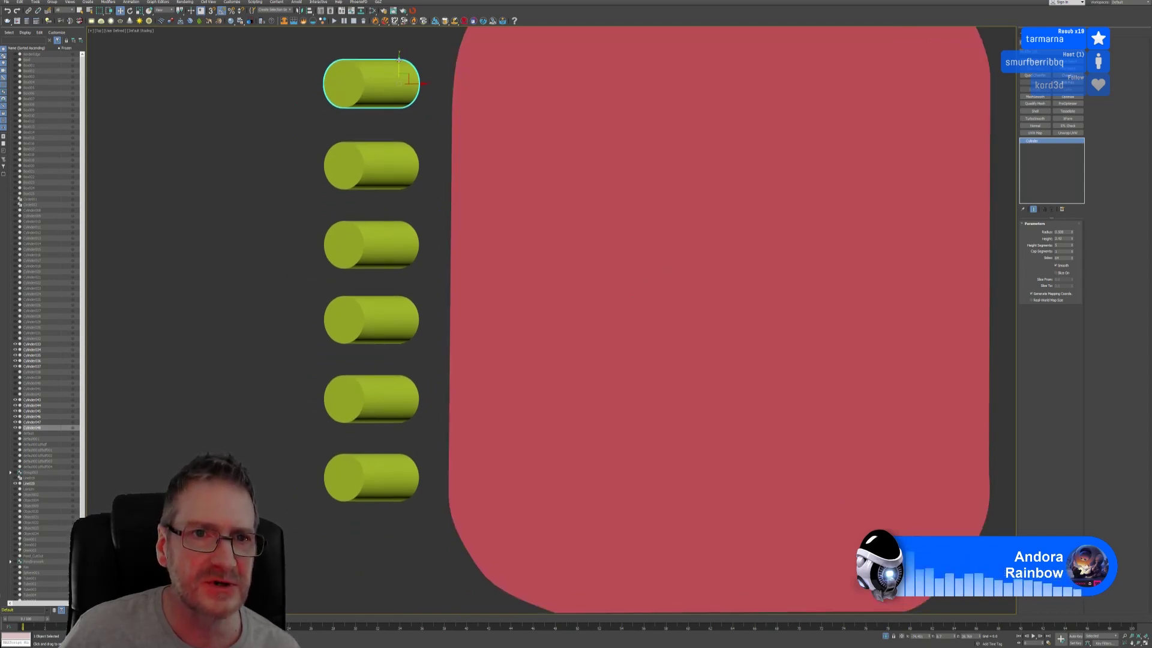
drag(399, 59, 403, 62)
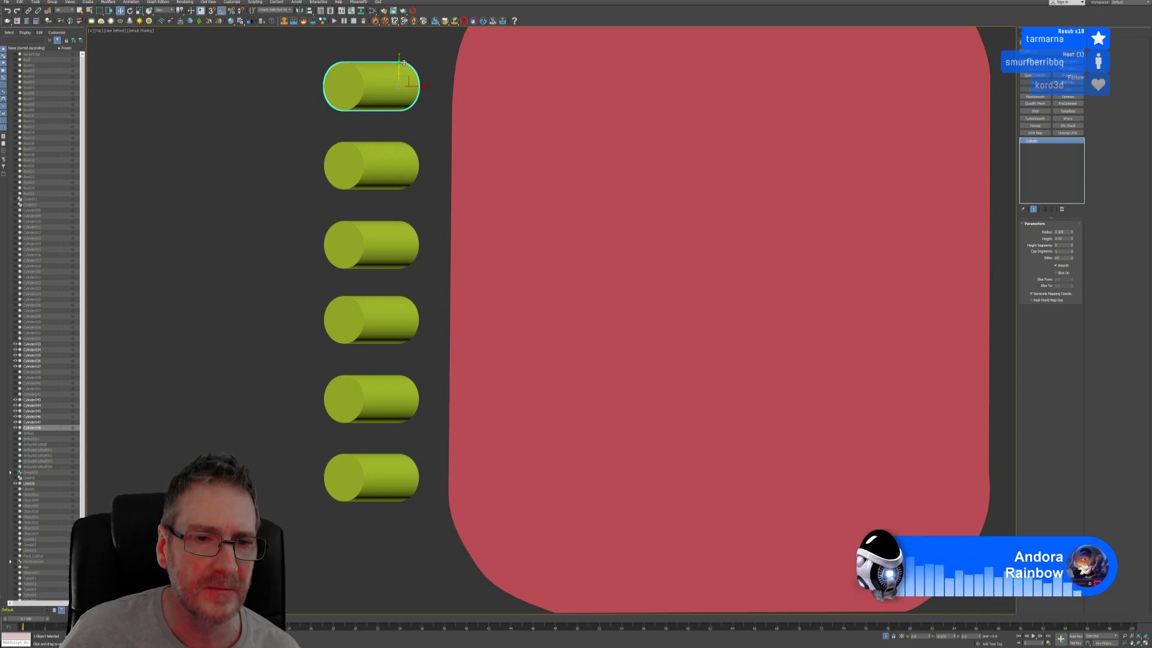
click(286, 164)
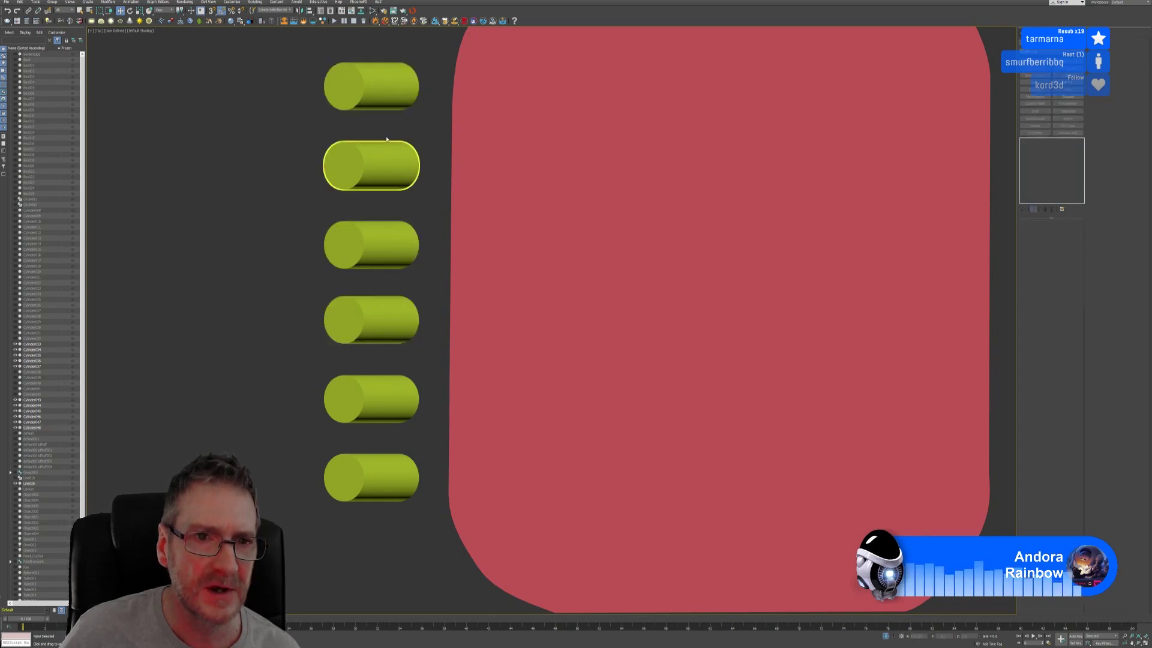
Step: Select the three cylinders at the back end of the side row and shift them slightly along Y to even the middle gap
scroll(434, 231, down, 3)
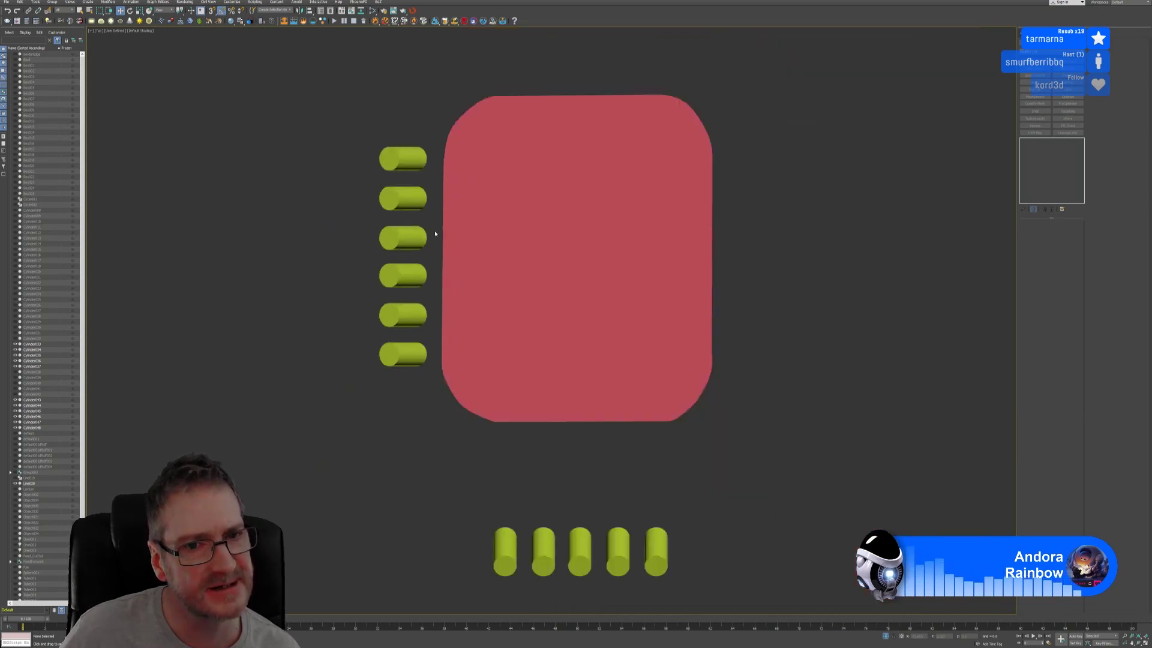
drag(410, 235, 411, 238)
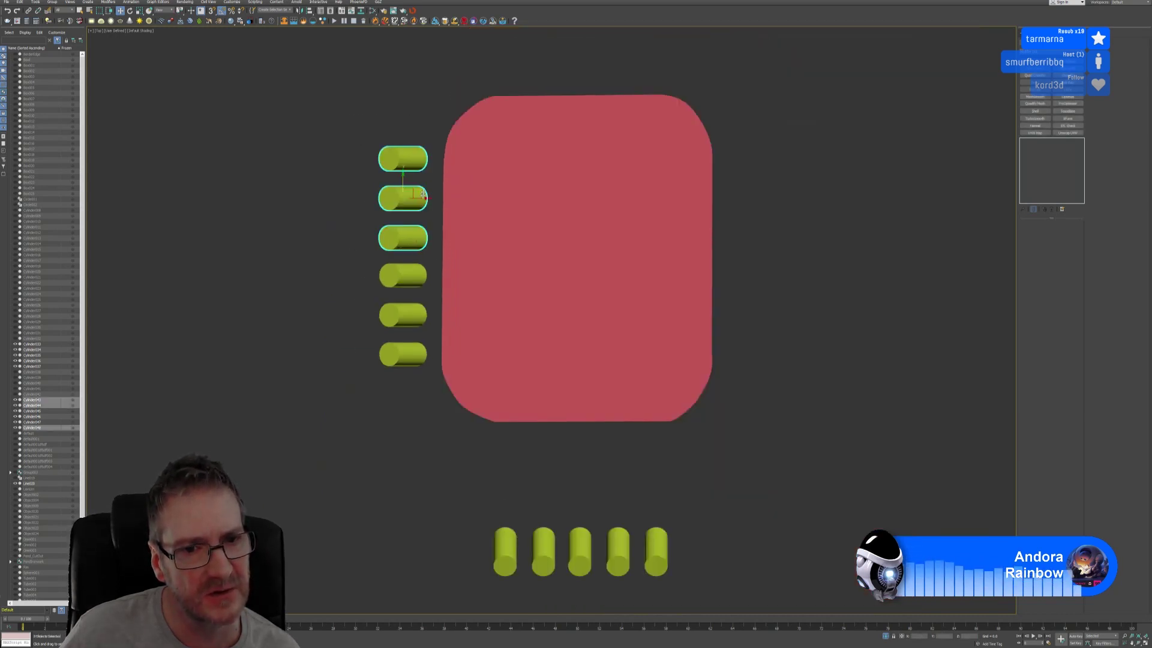
drag(403, 182, 405, 181)
click(348, 219)
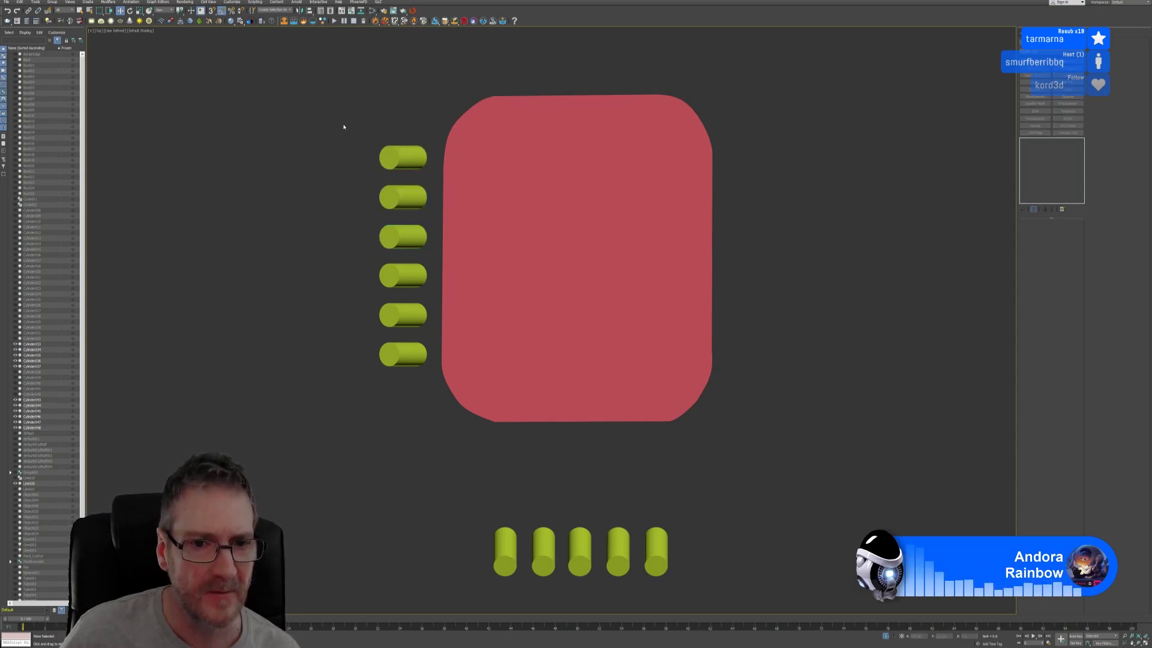
Step: Clone all six side cylinders along X to the opposite side of the slab
drag(344, 126, 420, 382)
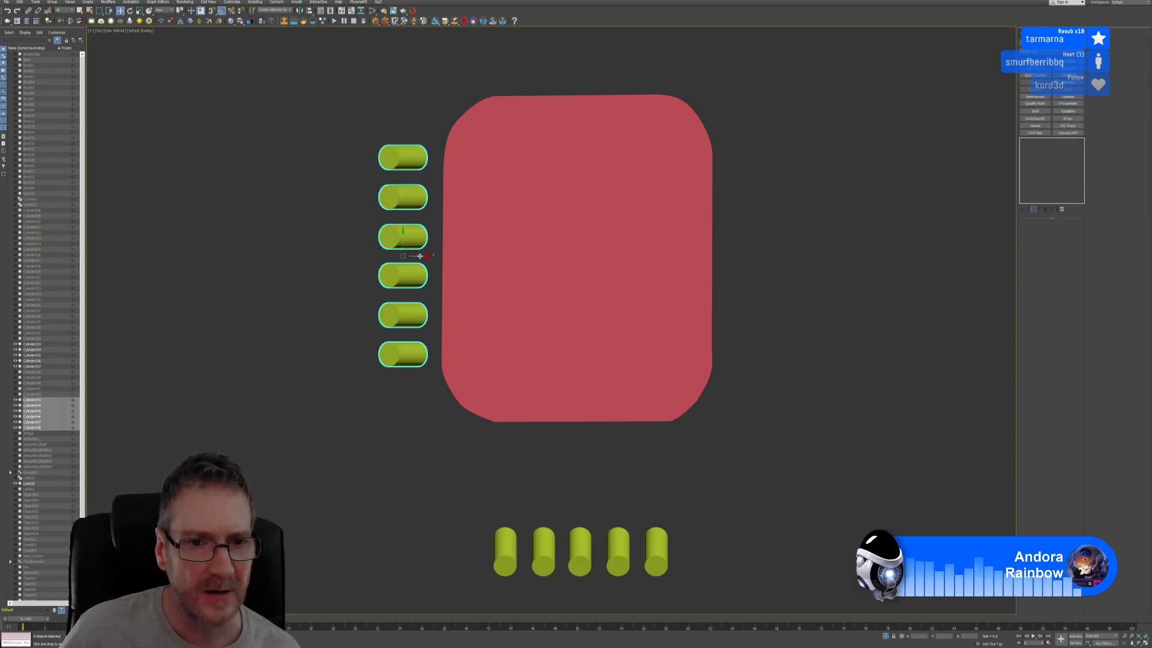
shift+drag(420, 256, 868, 256)
click(576, 348)
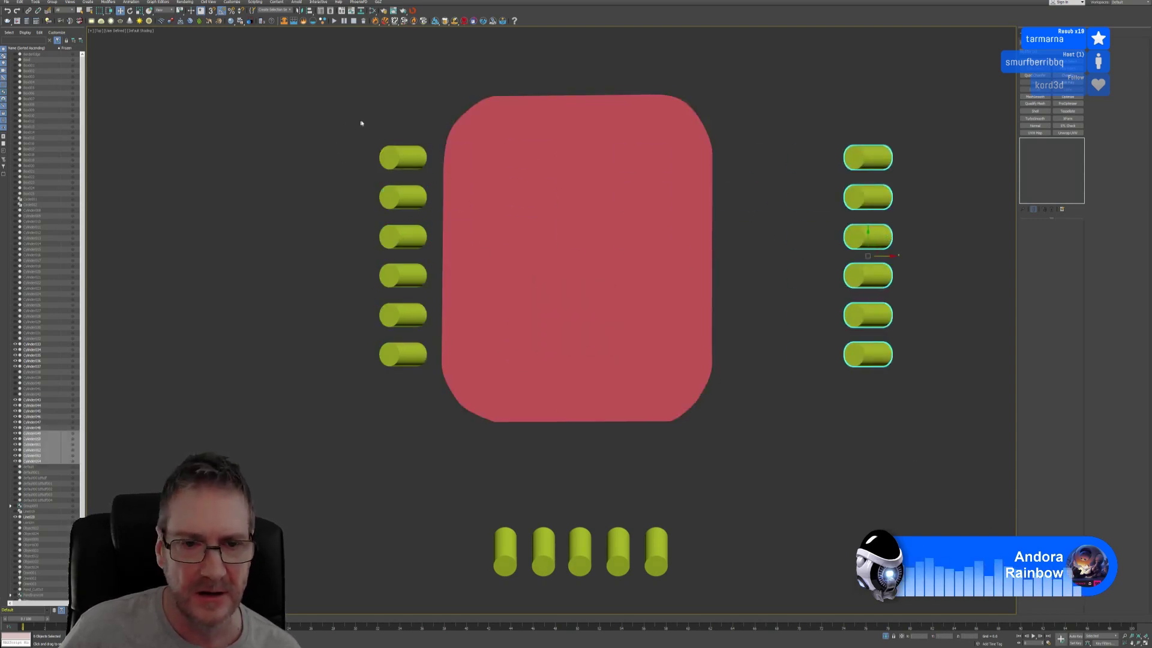
Step: Select the original row of six side cylinders and move it along X until it cuts into the slab's edge
drag(361, 123, 438, 415)
click(1145, 644)
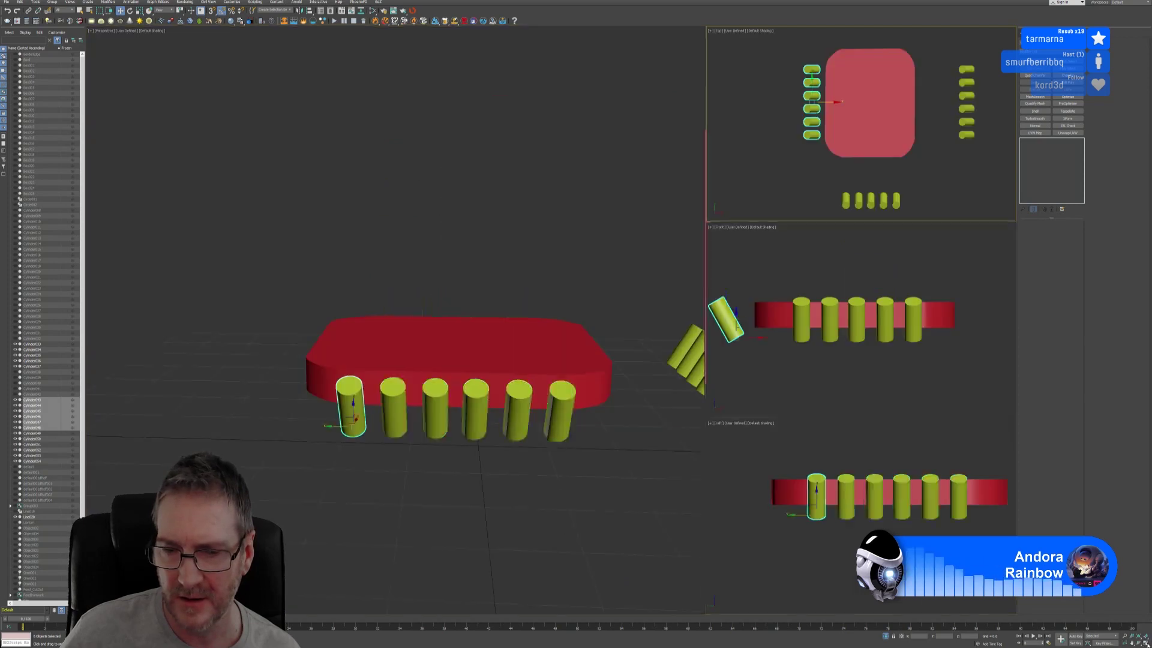
alt+middle_drag(424, 482, 472, 476)
scroll(484, 437, up, 3)
middle_drag(490, 415, 507, 425)
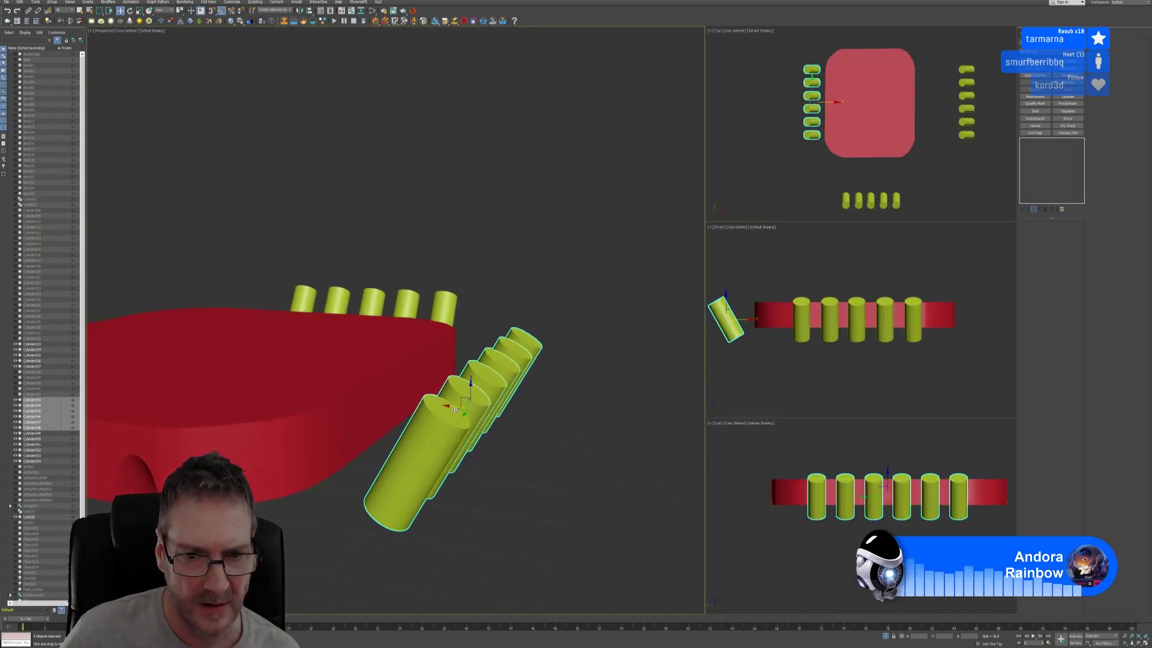
drag(449, 406, 387, 407)
alt+middle_drag(387, 406, 389, 469)
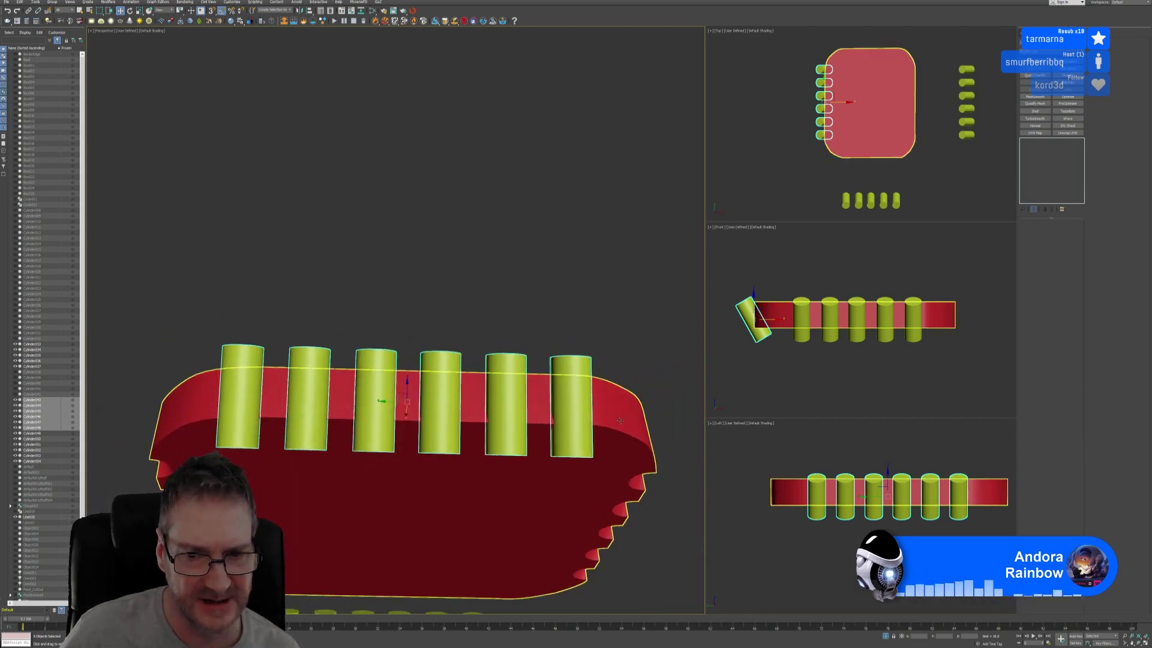
Step: Shift the overlapping row slightly along Y to center it on the slab's long edge
middle_drag(797, 157, 788, 159)
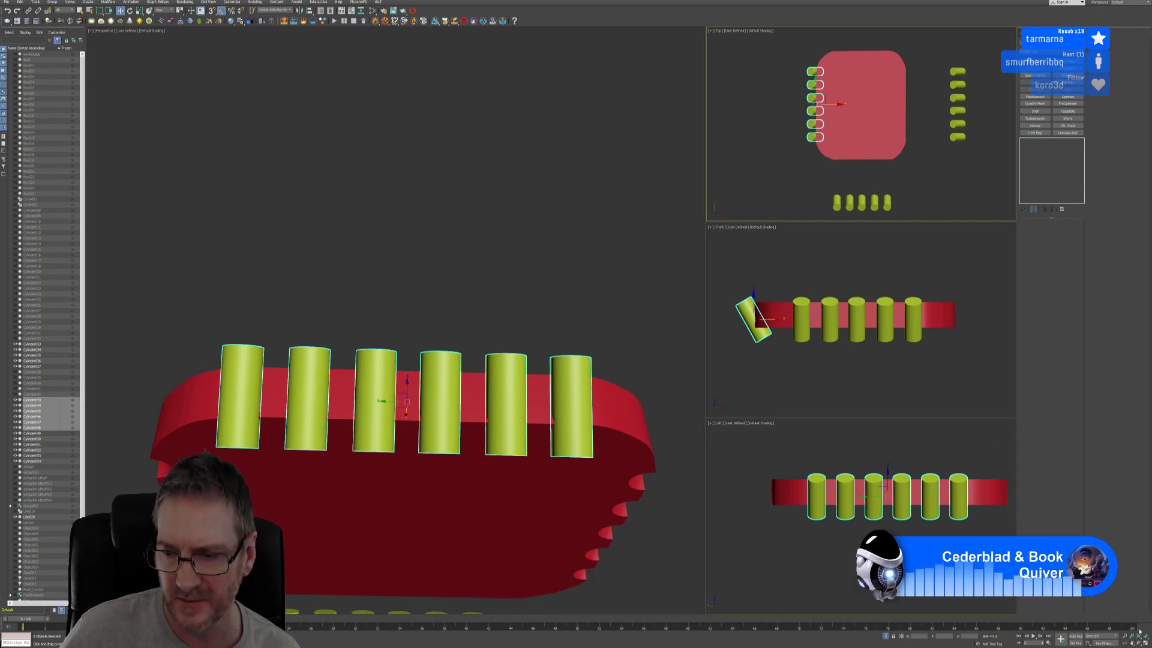
key(alt+w)
scroll(504, 267, up, 4)
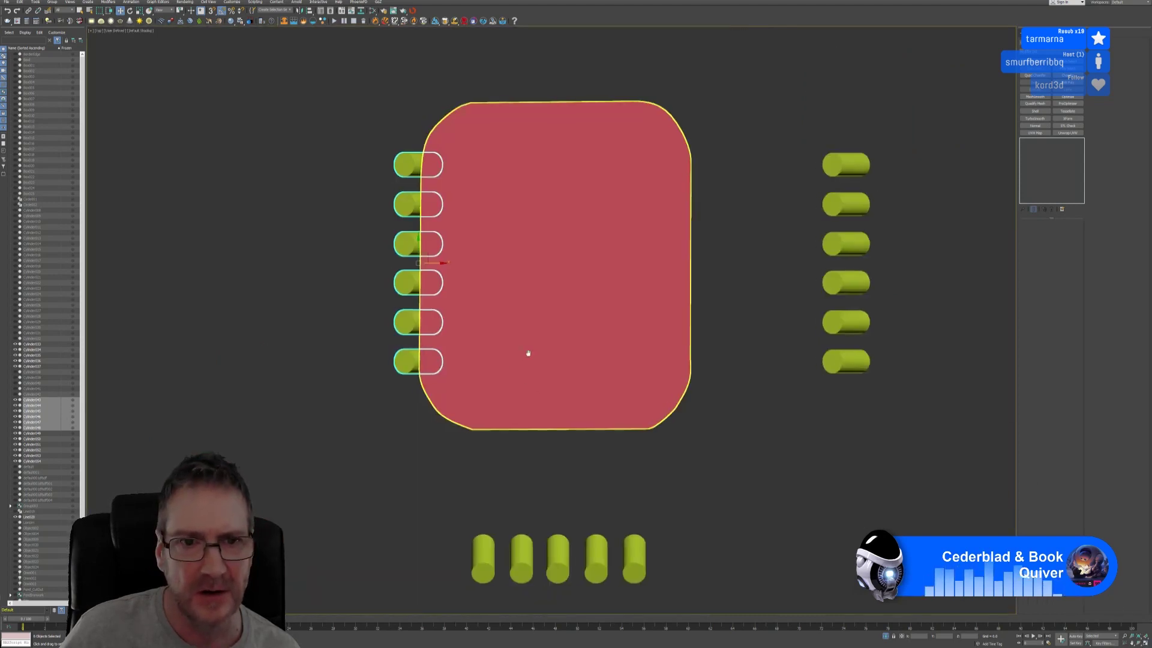
middle_drag(504, 267, 503, 258)
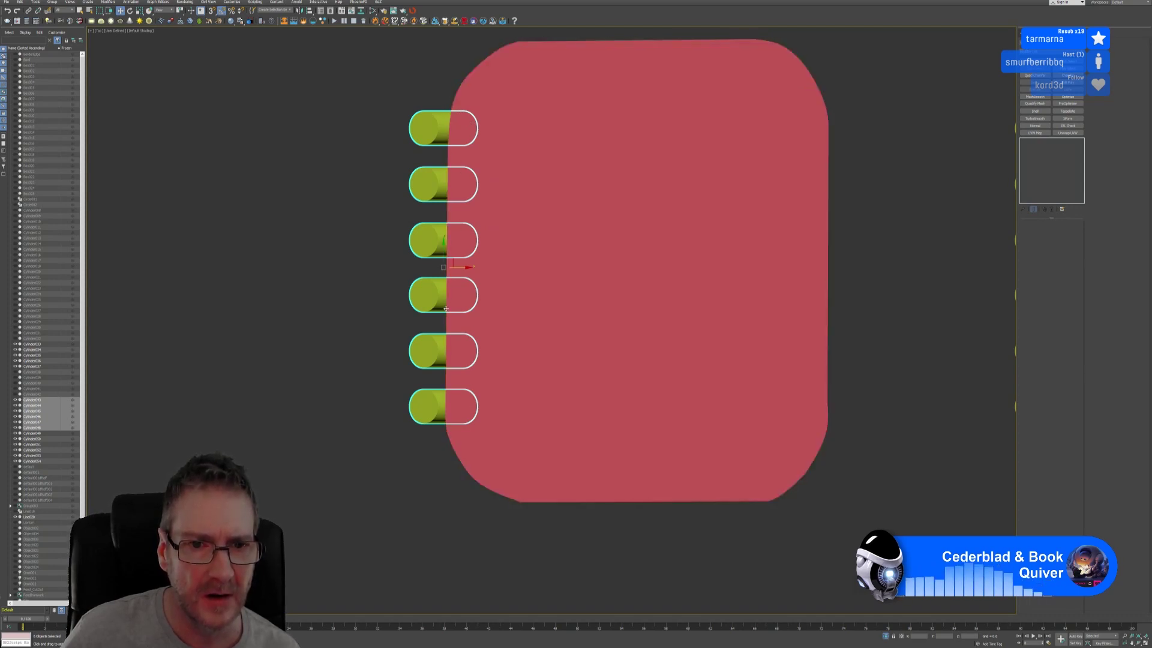
drag(444, 249, 444, 248)
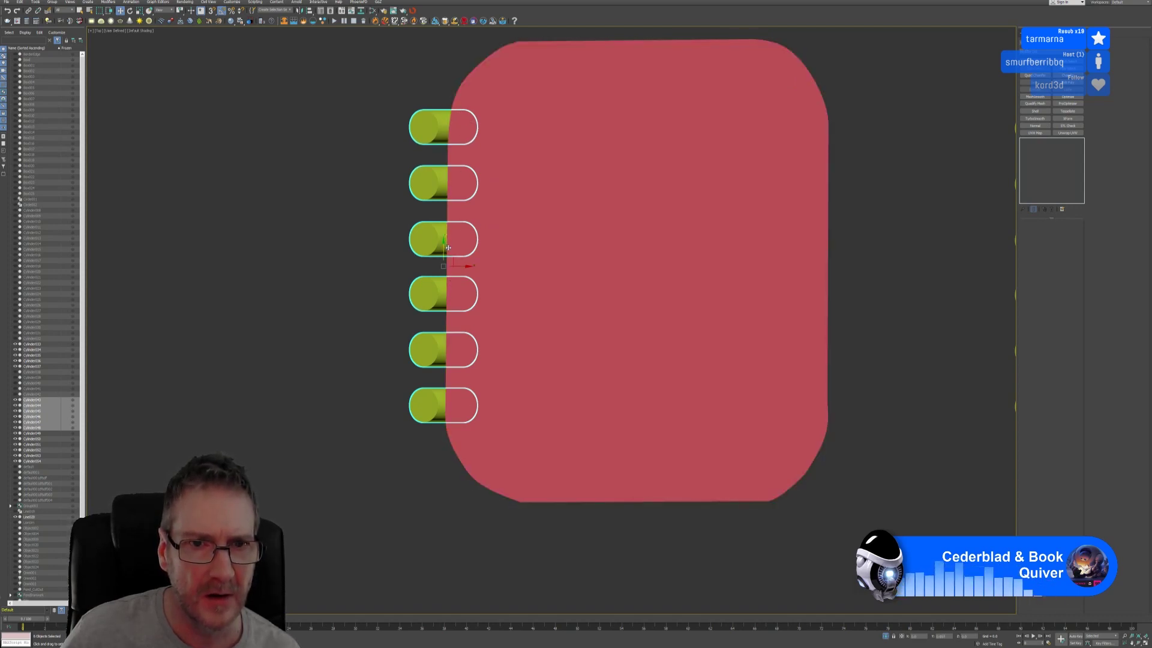
Step: Compare the side row's overlap with the existing end notches and nudge the cylinders slightly along X
click(1146, 641)
alt+middle_drag(384, 288, 428, 335)
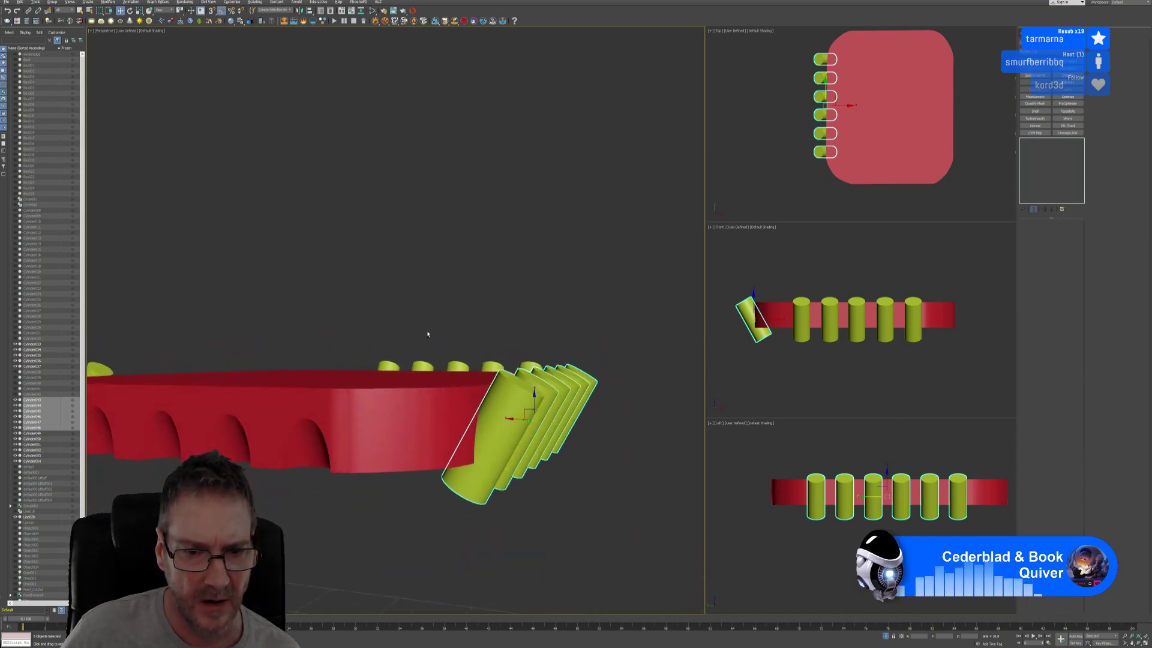
drag(516, 420, 519, 419)
alt+middle_drag(518, 420, 535, 502)
Step: Select the slab and turn it into a Boolean compound object set to Subtract
click(507, 366)
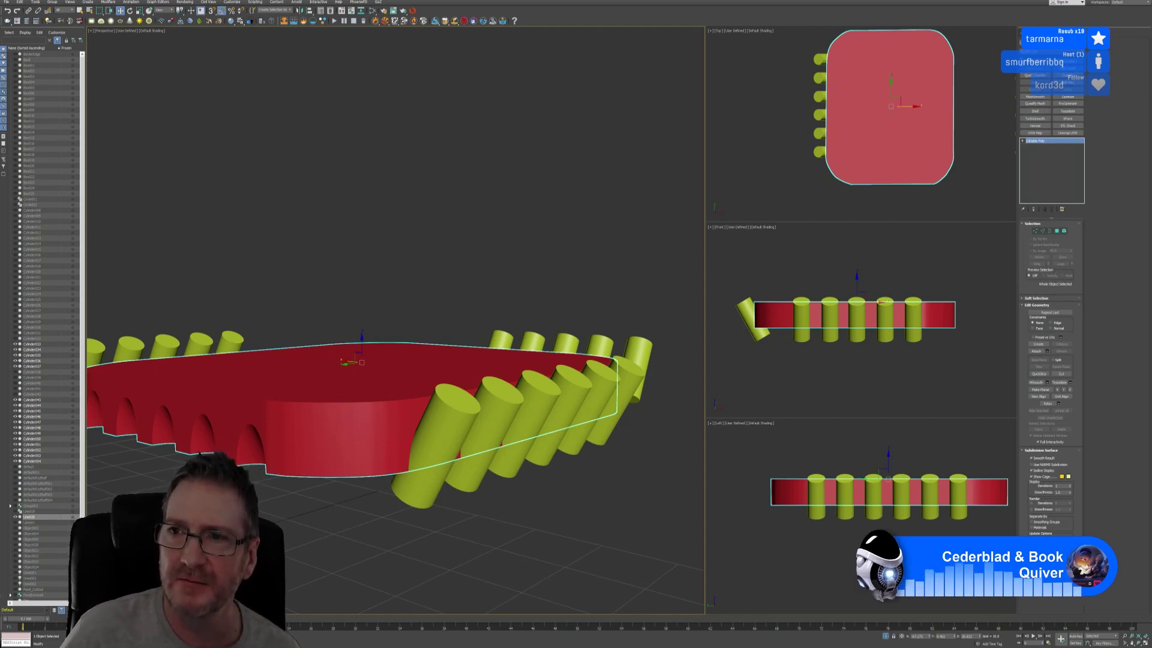
click(1023, 33)
click(1073, 87)
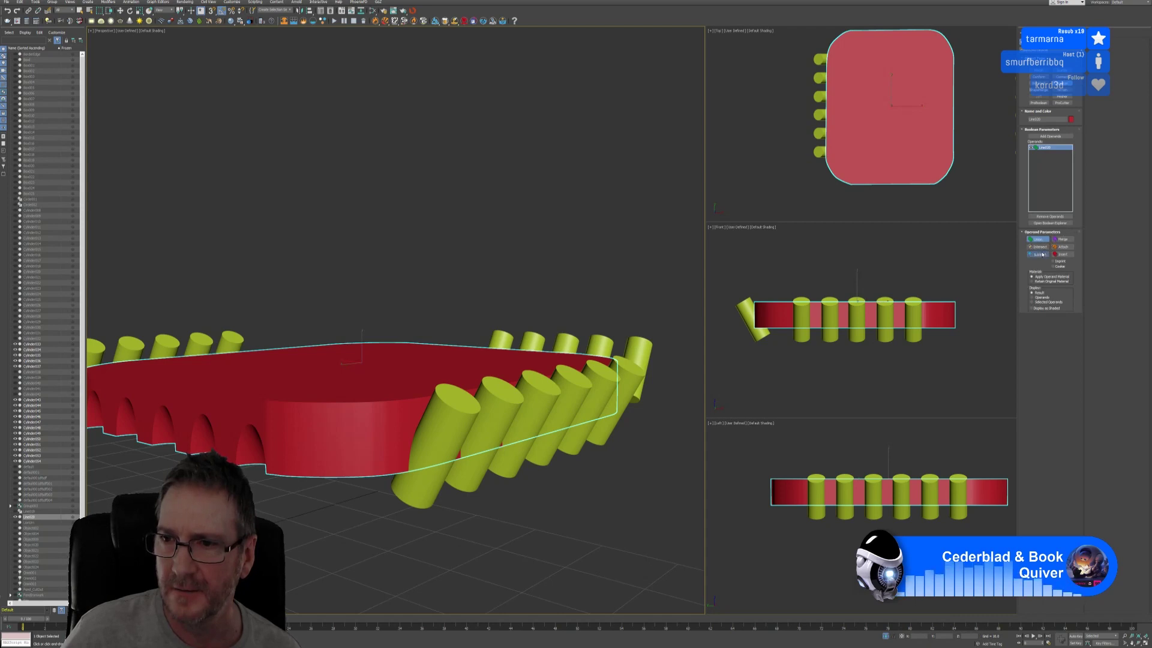
Step: Try to subtract the end cylinder of the six-cylinder side row from the slab as a Boolean operand
click(1051, 136)
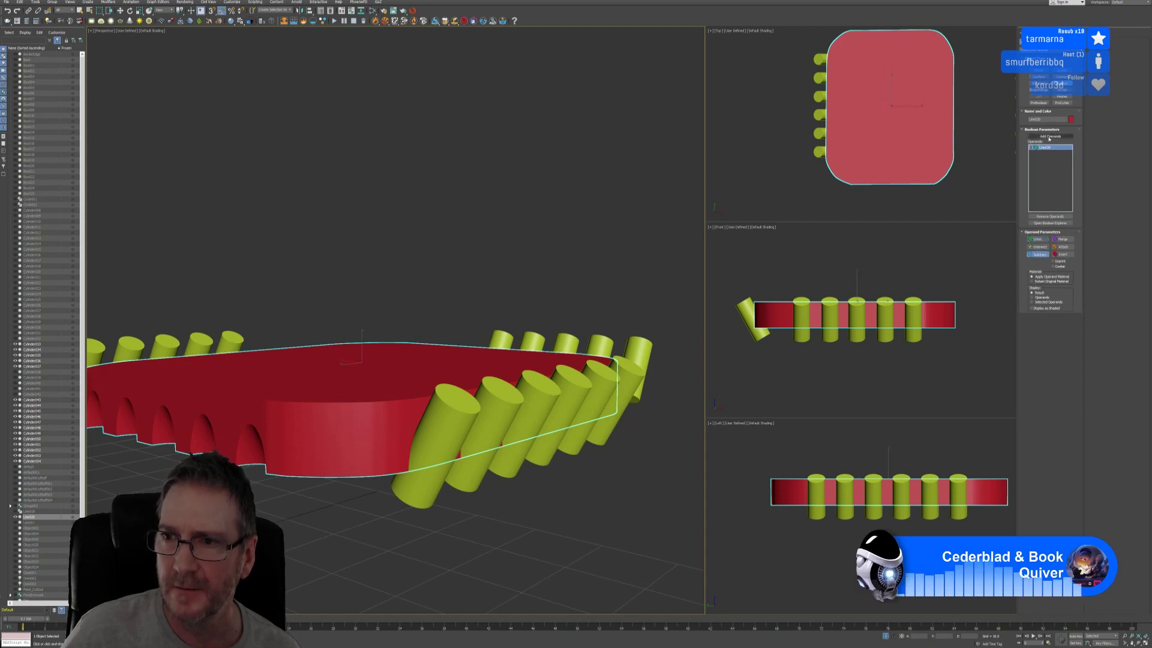
click(442, 444)
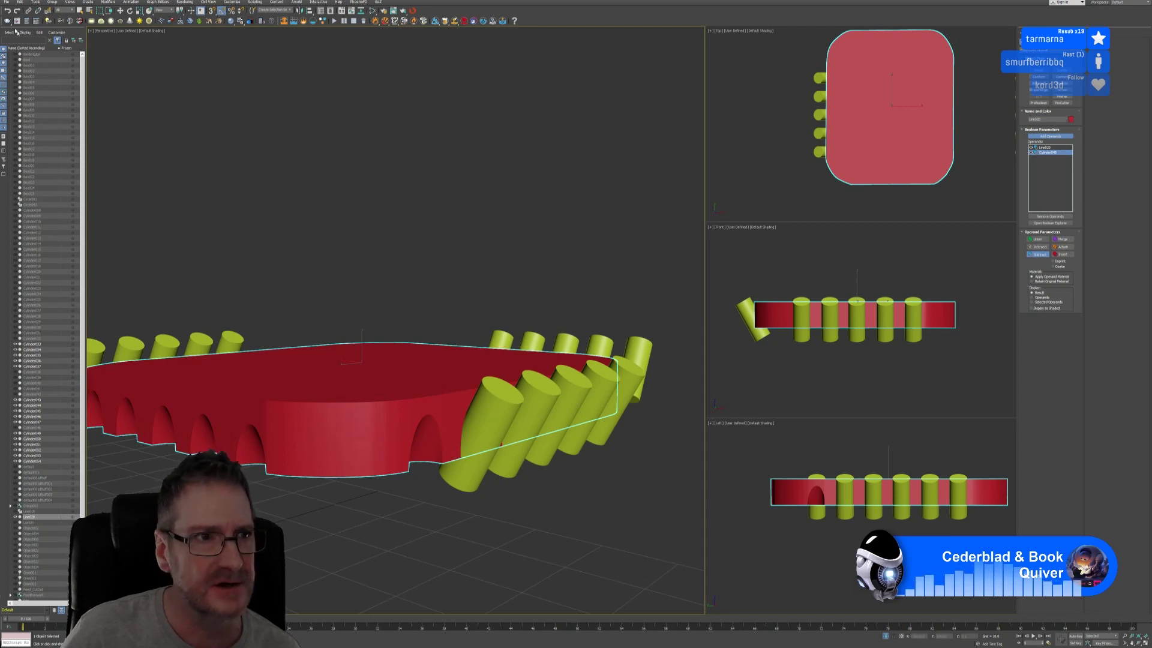
key(ctrl+z)
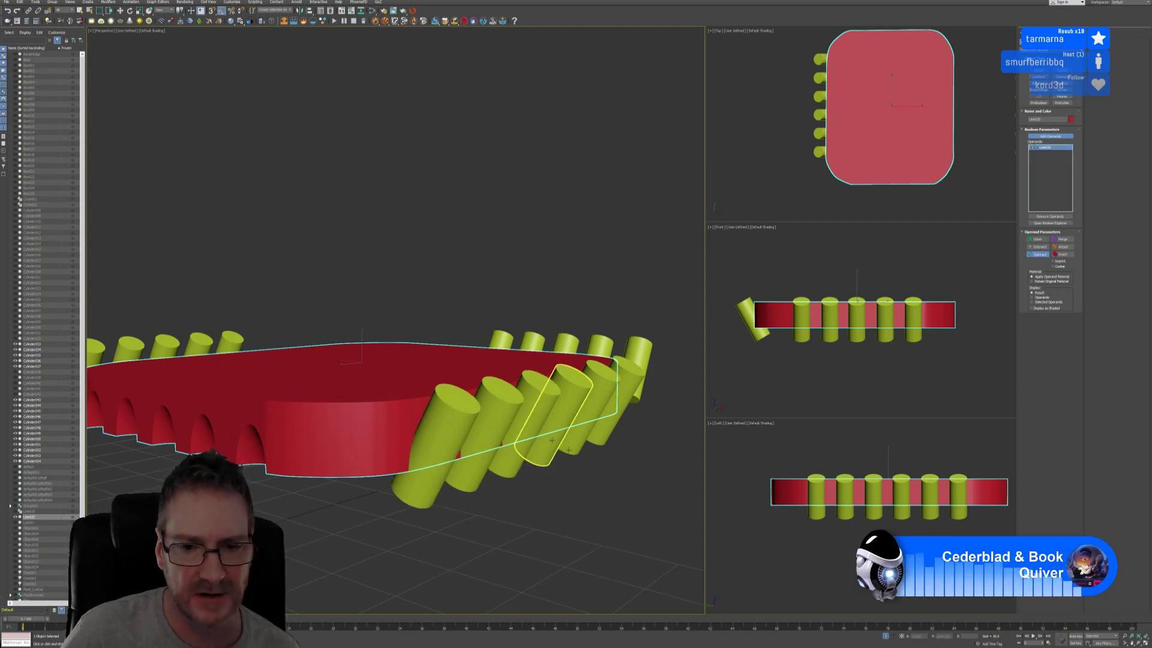
click(1059, 136)
Step: Select all six tilted cylinders of the side row and lower them slightly along Z against the slab
key(w)
click(524, 537)
click(428, 504)
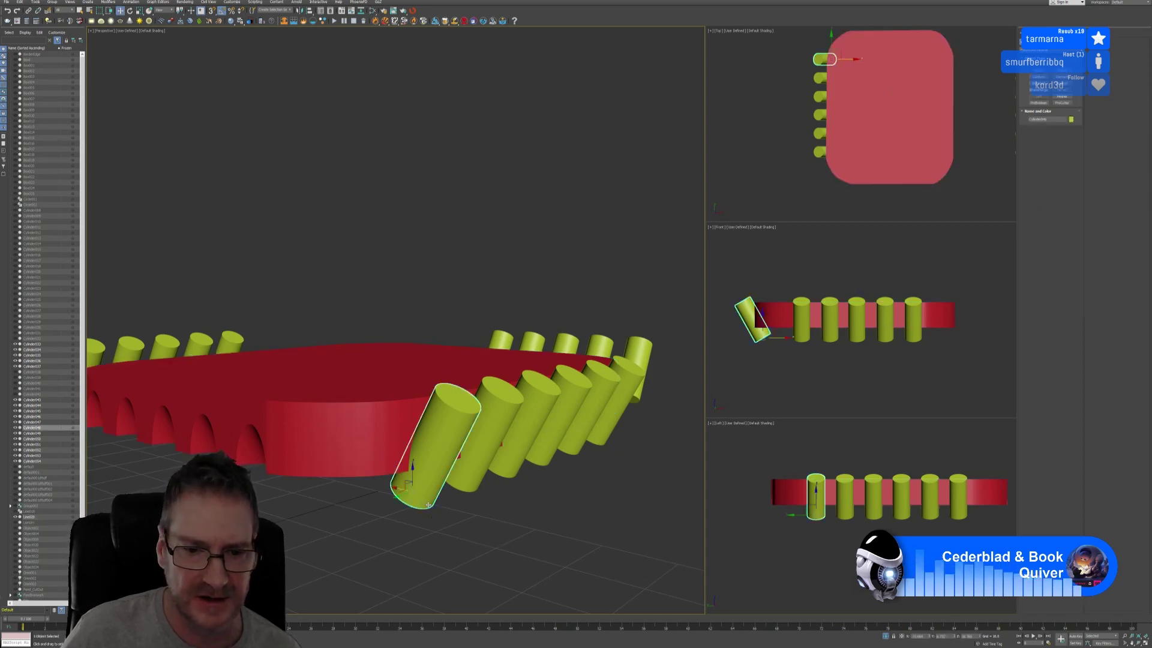
ctrl+click(493, 435)
ctrl+click(522, 426)
ctrl+click(553, 420)
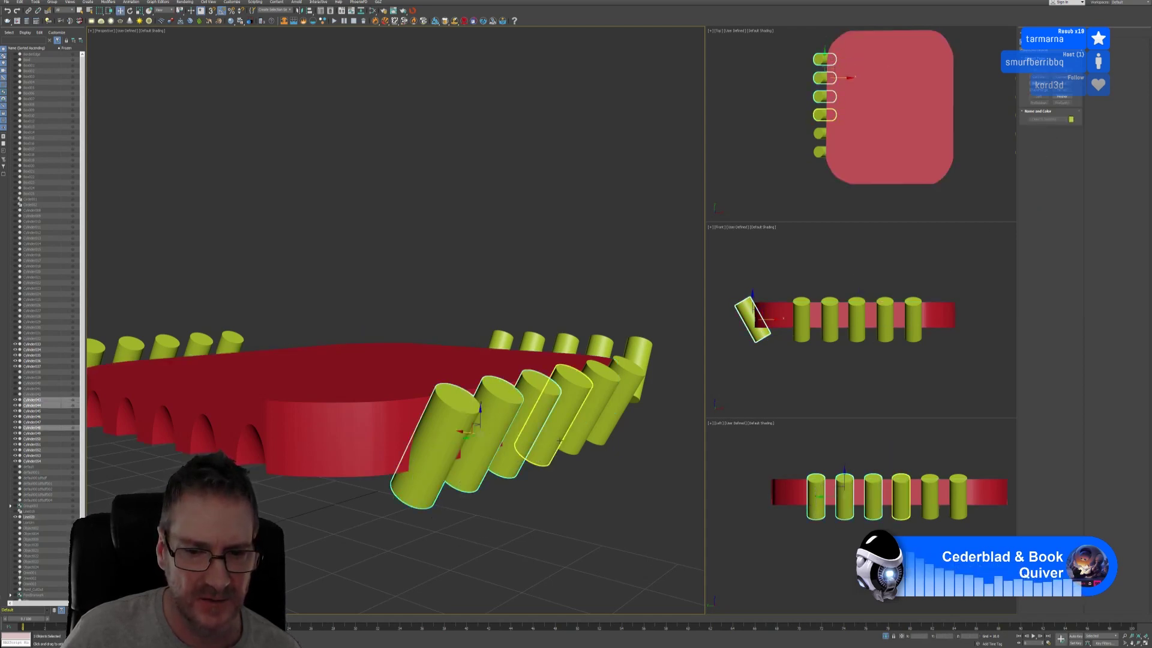
ctrl+click(586, 429)
ctrl+click(621, 401)
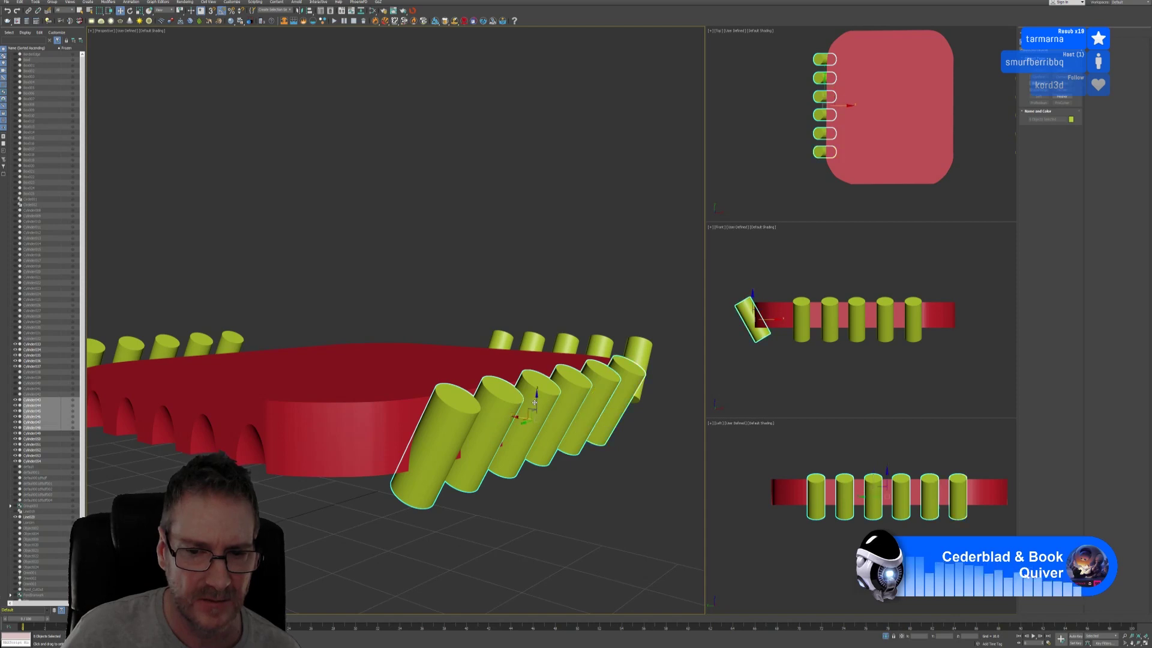
drag(537, 403, 544, 409)
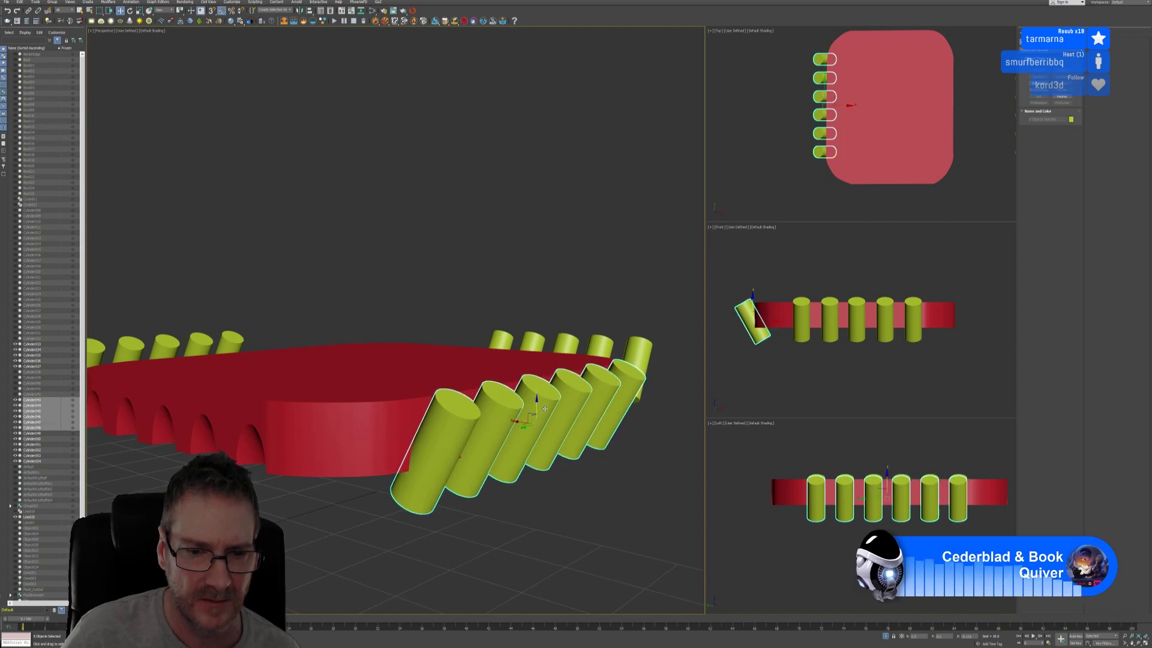
Step: Try subtracting the side row's end cylinder from the slab's Boolean, inspect the arch, and undo the operand
click(530, 524)
click(384, 426)
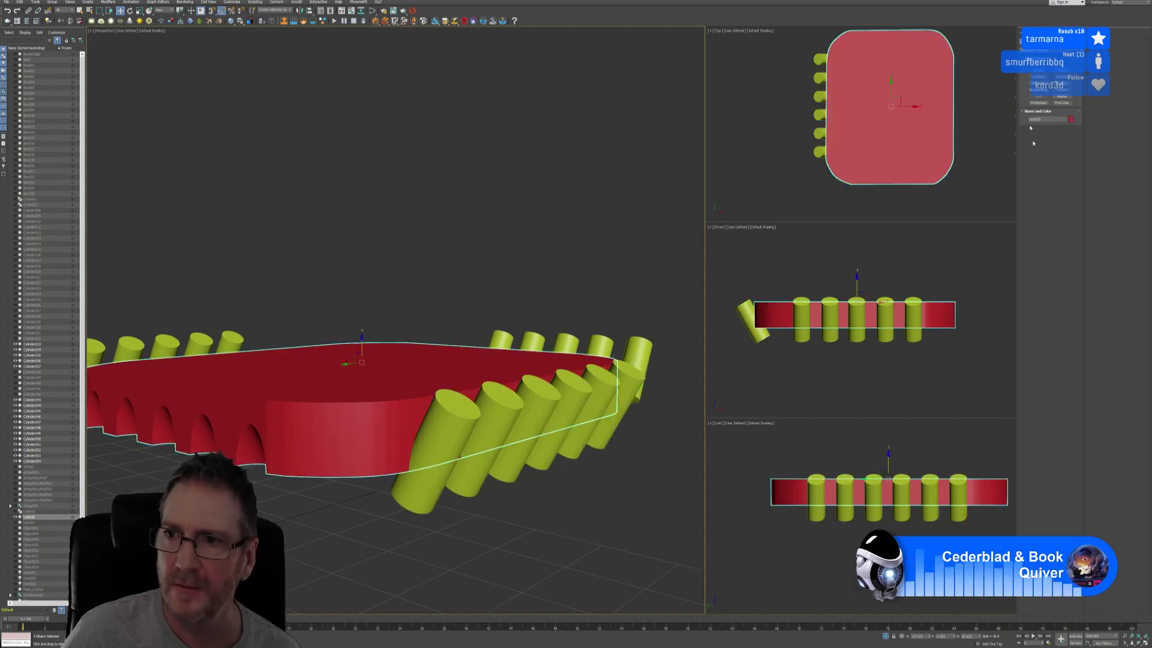
click(1033, 42)
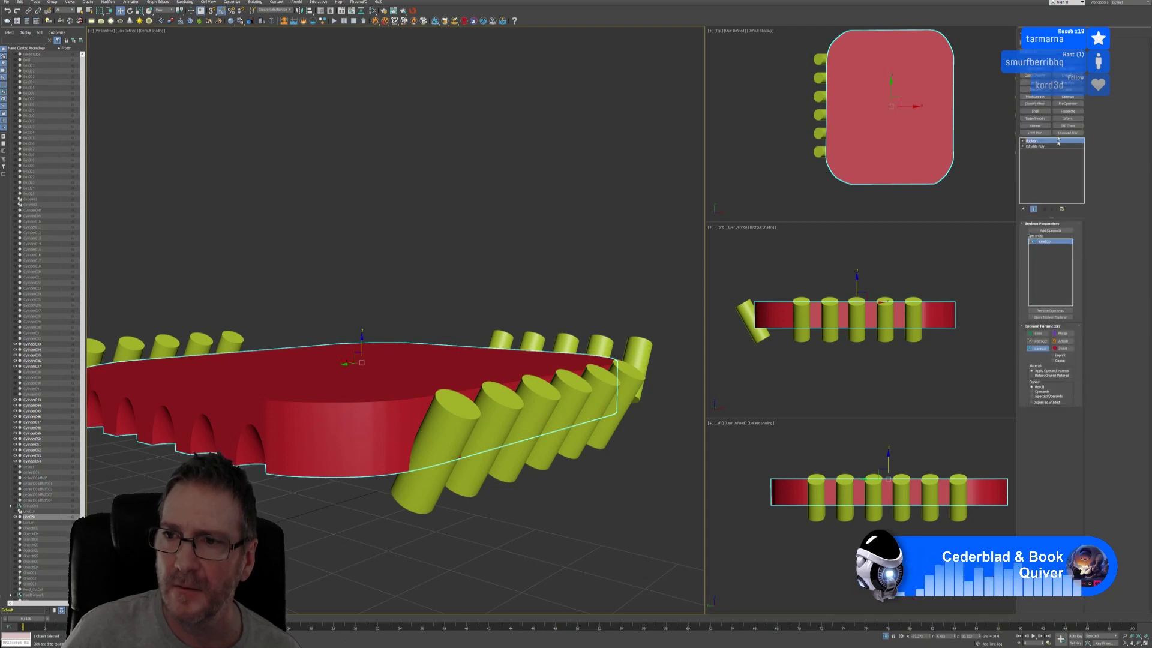
click(1050, 230)
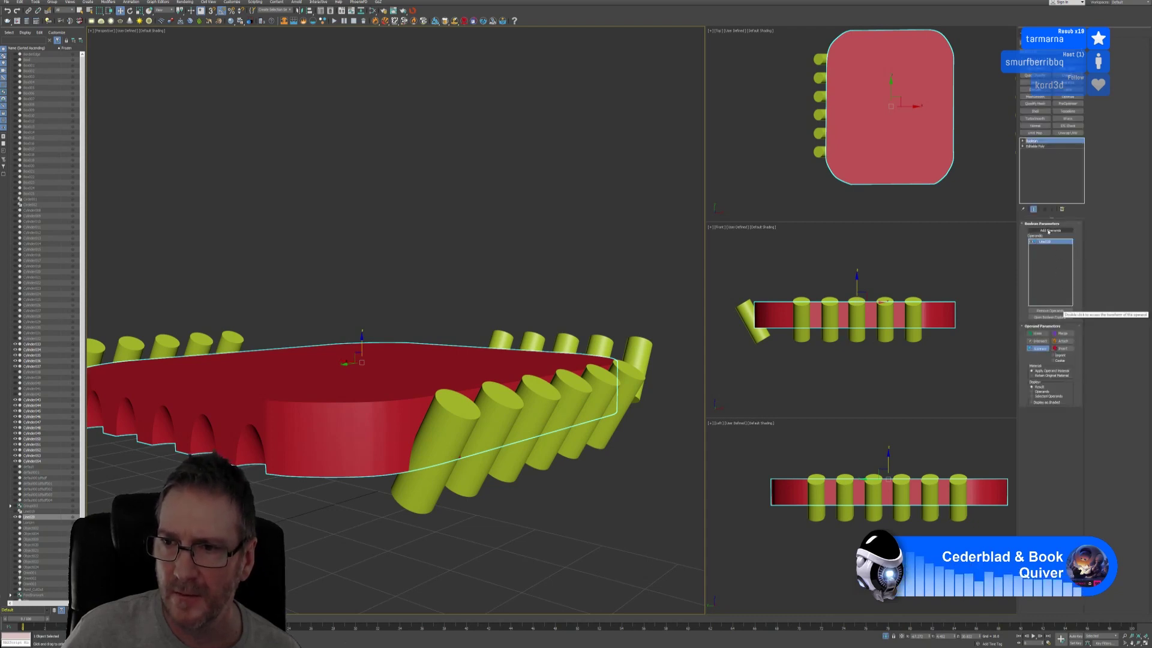
click(416, 489)
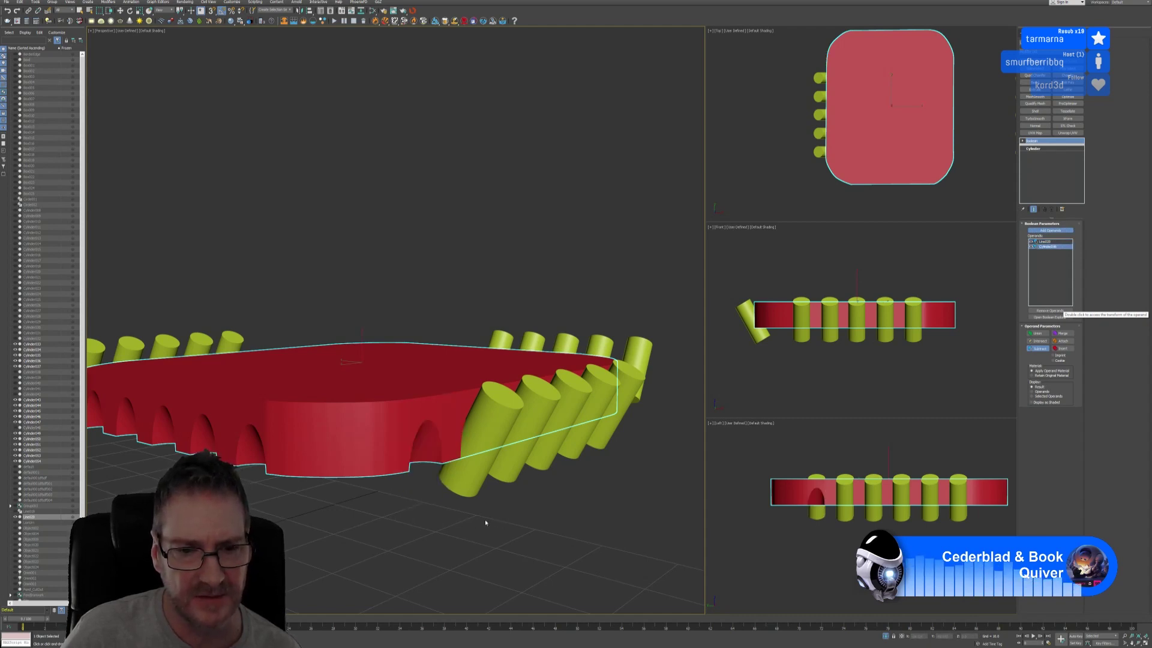
mouse_move(485, 523)
alt+middle_down()
mouse_move(495, 526)
mouse_move(455, 521)
mouse_move(486, 523)
mouse_move(476, 522)
alt+middle_up()
mouse_move(469, 521)
alt+middle_down()
mouse_move(458, 520)
mouse_move(496, 516)
mouse_move(465, 519)
alt+middle_up()
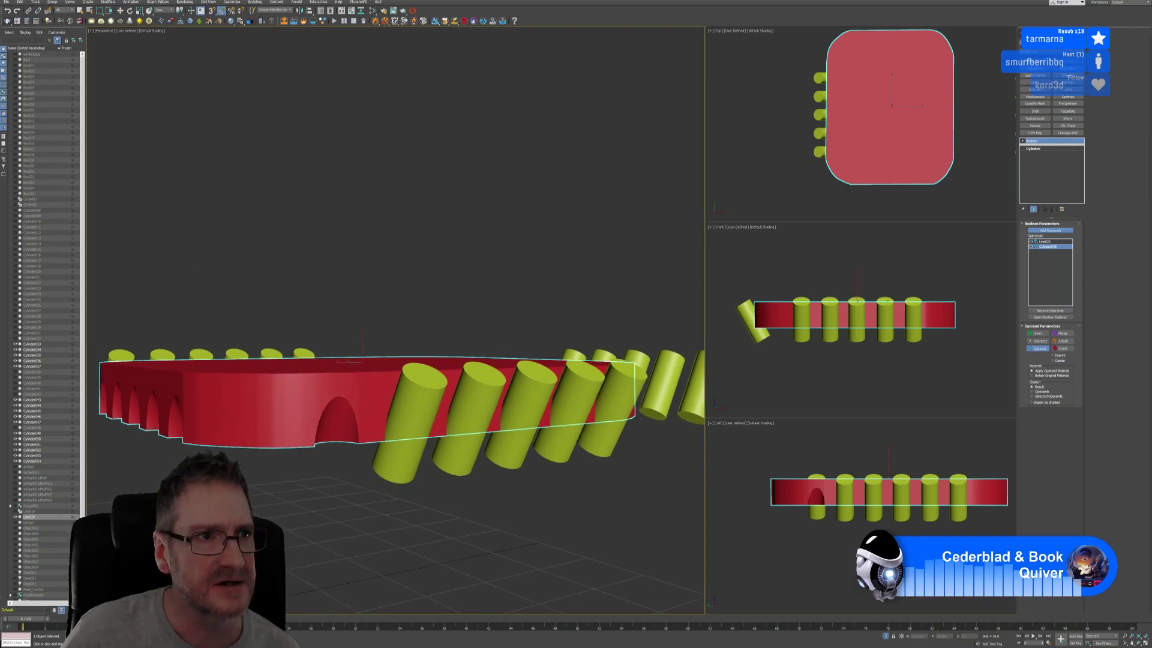
click(7, 11)
click(7, 11)
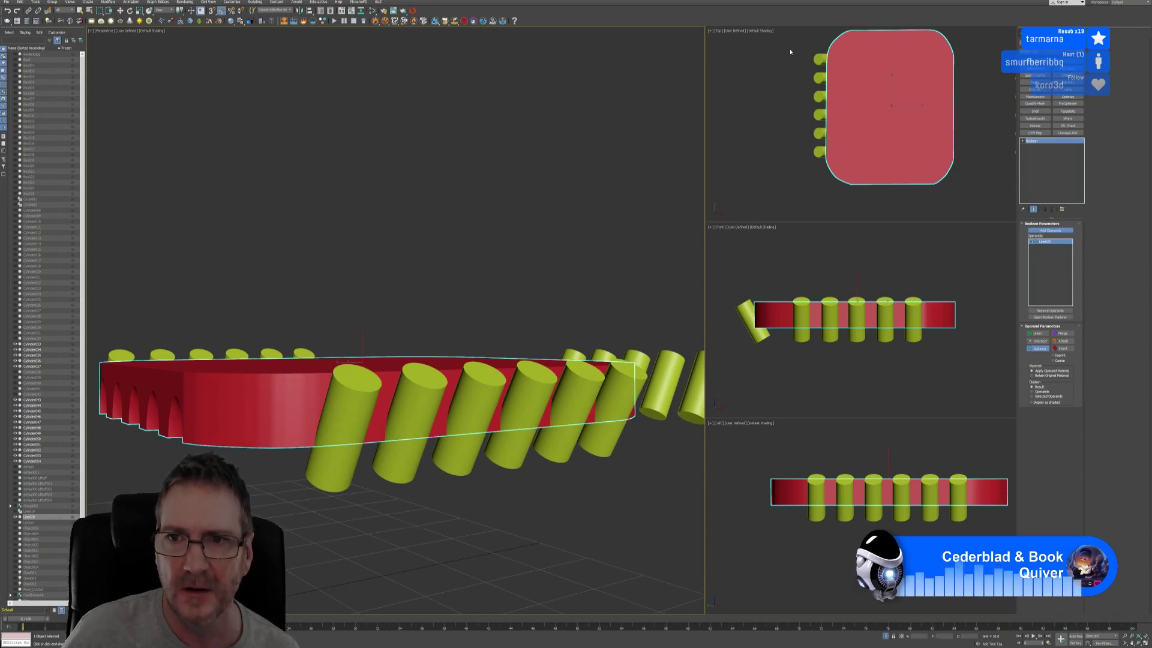
Step: Select the whole six-cylinder side row again and lower it a little further along Z
right_click(812, 187)
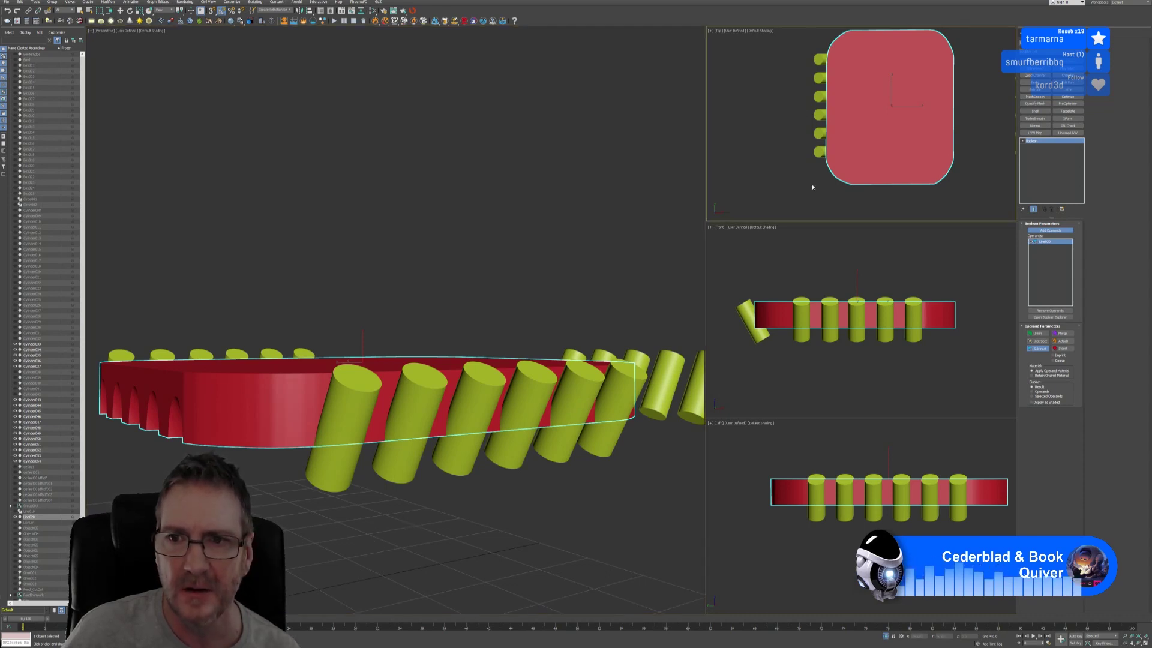
click(1050, 231)
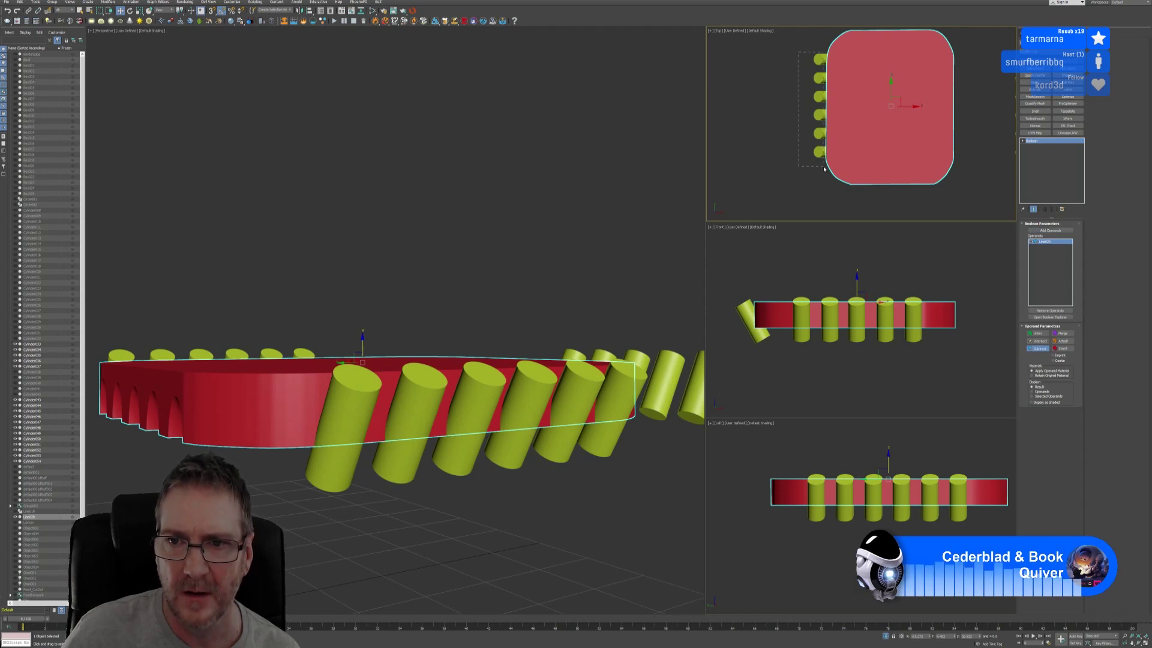
drag(824, 170, 825, 171)
right_click(473, 422)
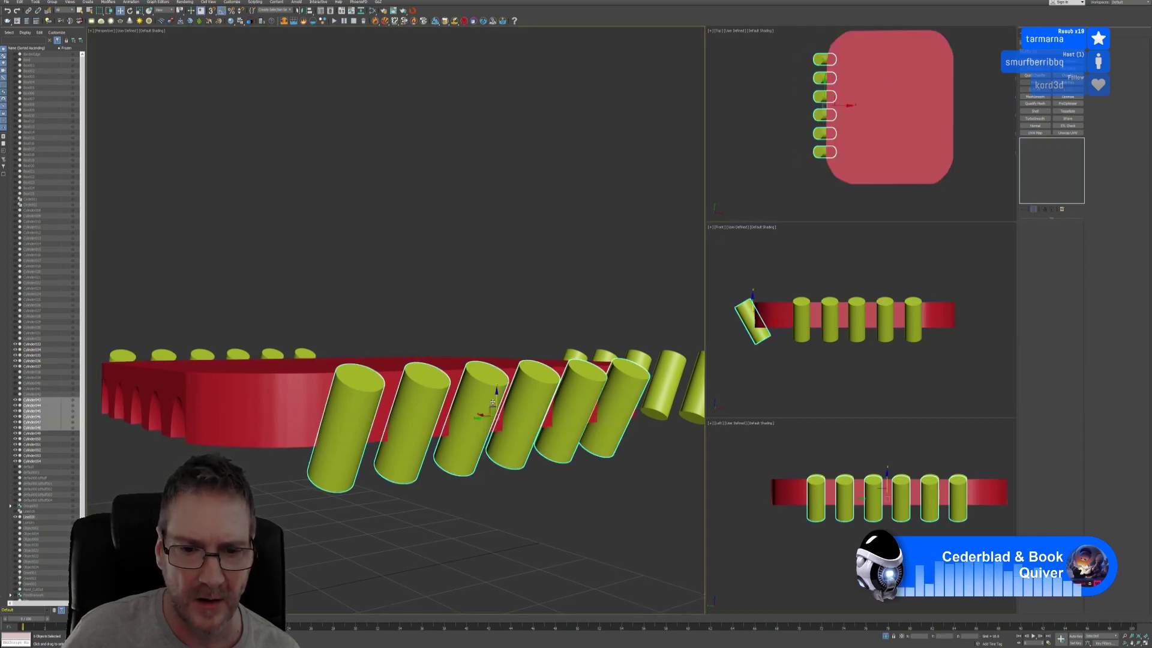
drag(497, 398, 499, 400)
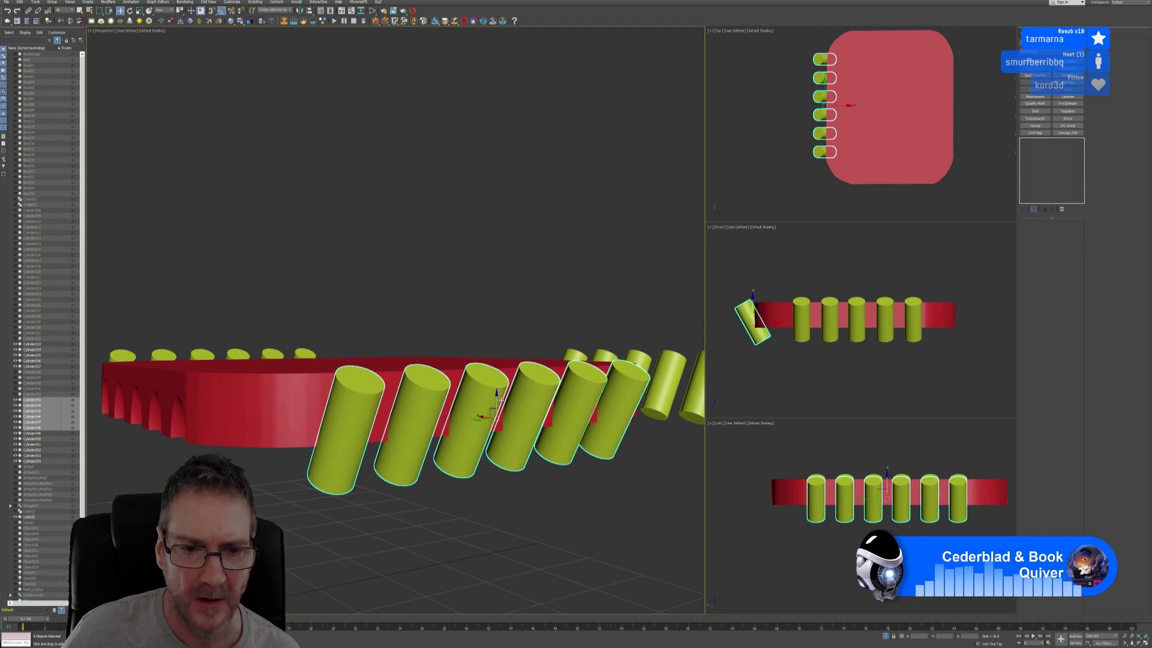
Step: Subtract all six cylinders of the side row from the slab as Boolean operands, one after another
click(403, 543)
click(306, 414)
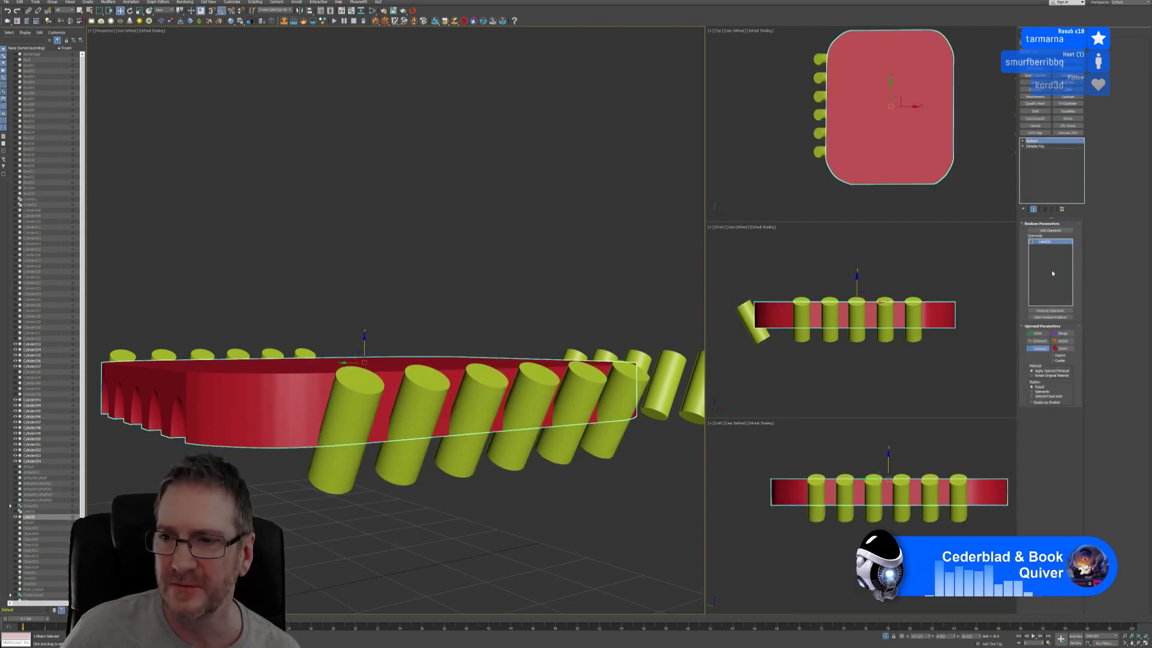
click(1050, 230)
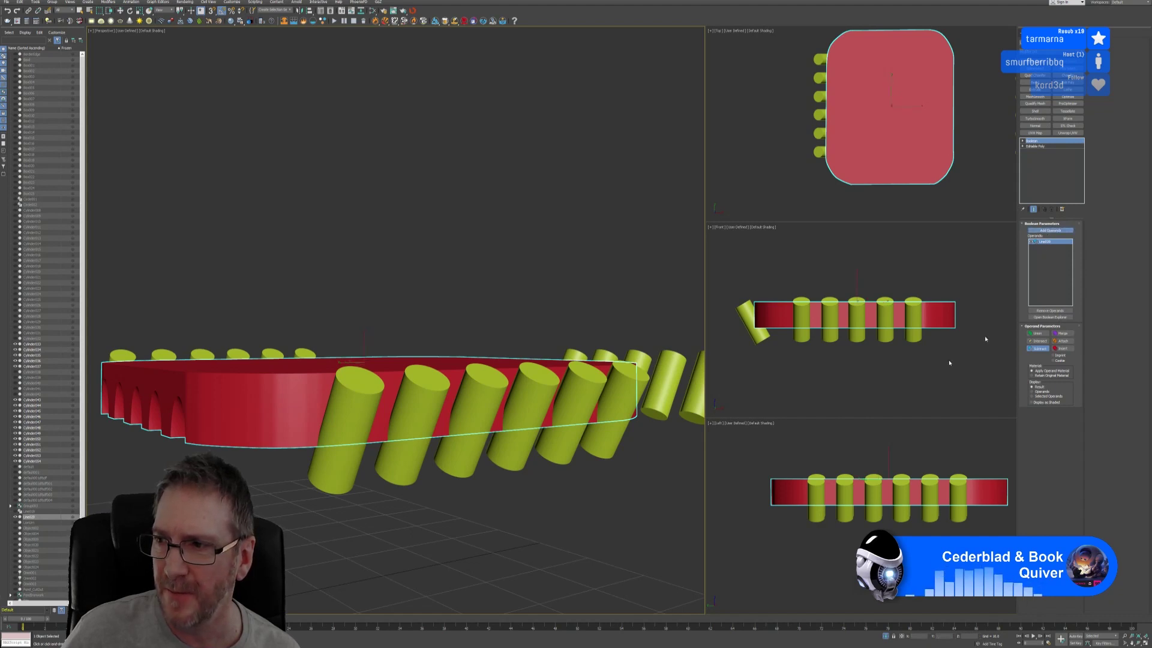
click(353, 447)
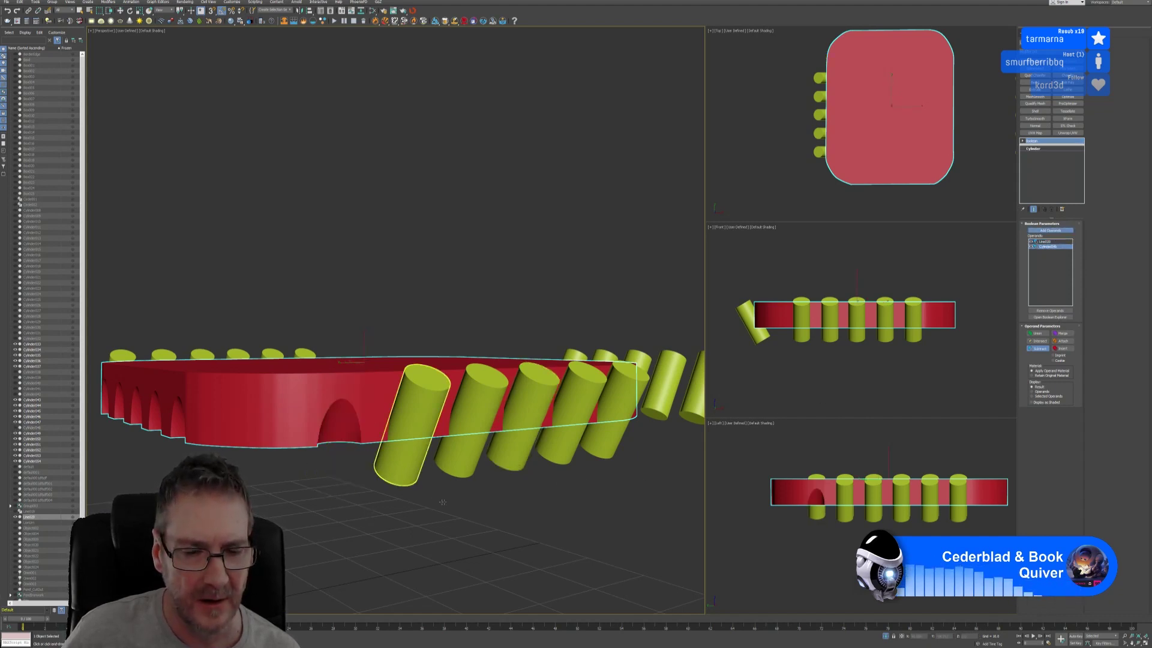
click(461, 485)
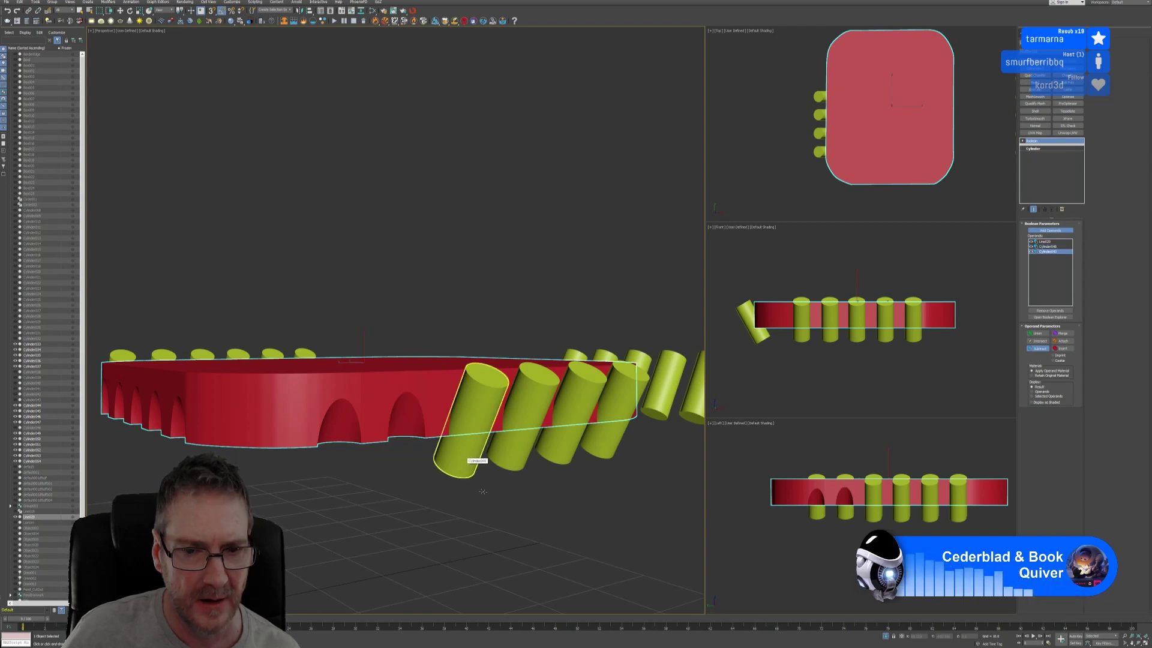
click(515, 466)
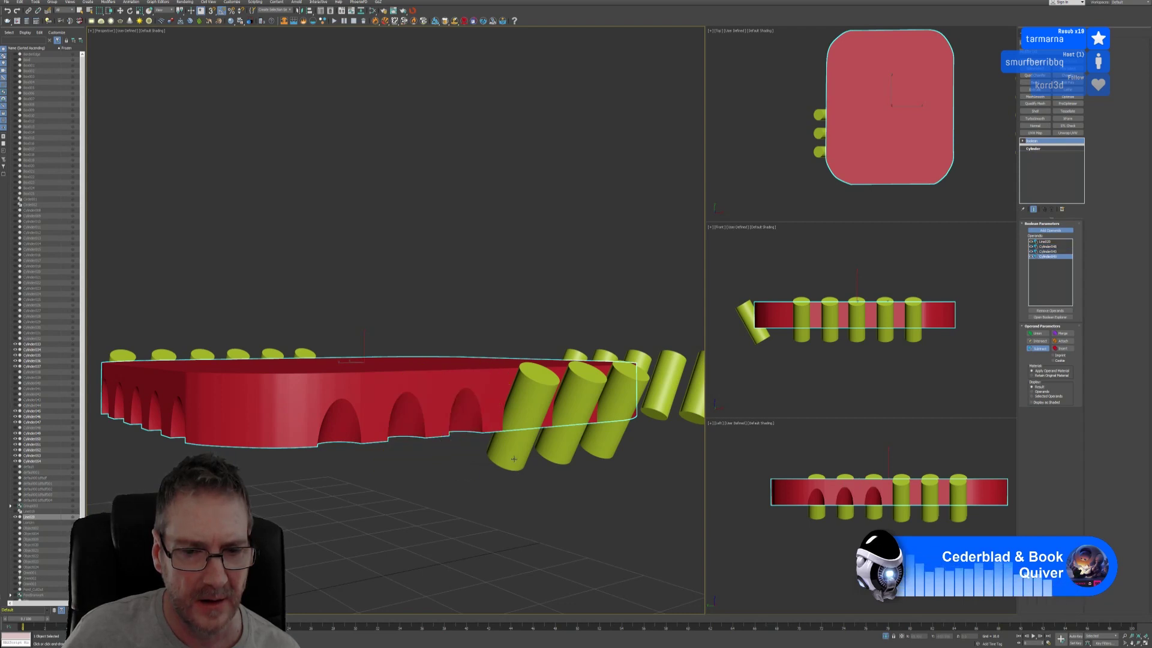
click(561, 456)
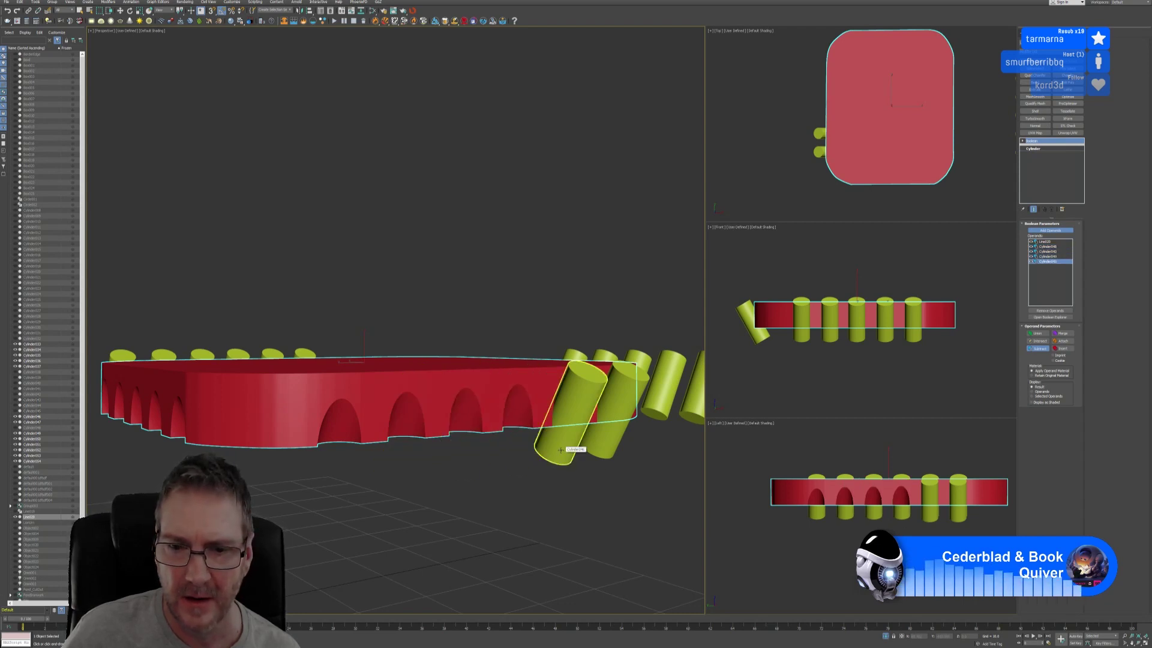
click(561, 486)
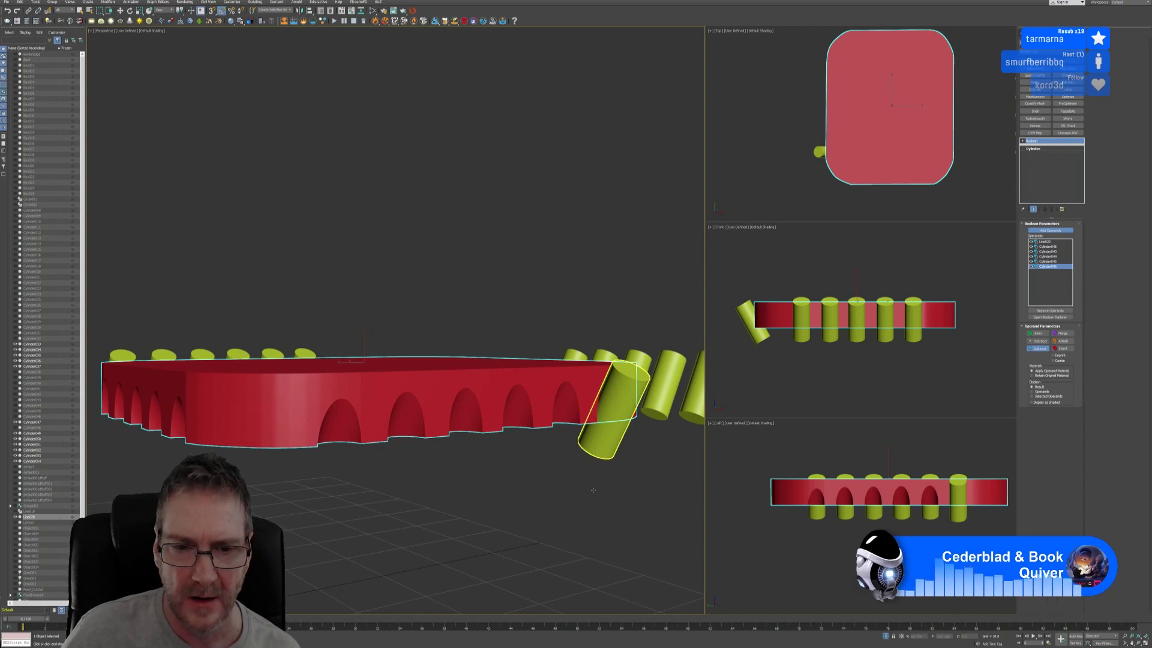
click(596, 448)
Step: Convert the slab with its Boolean cuts to an Editable Poly
alt+middle_drag(543, 474, 574, 354)
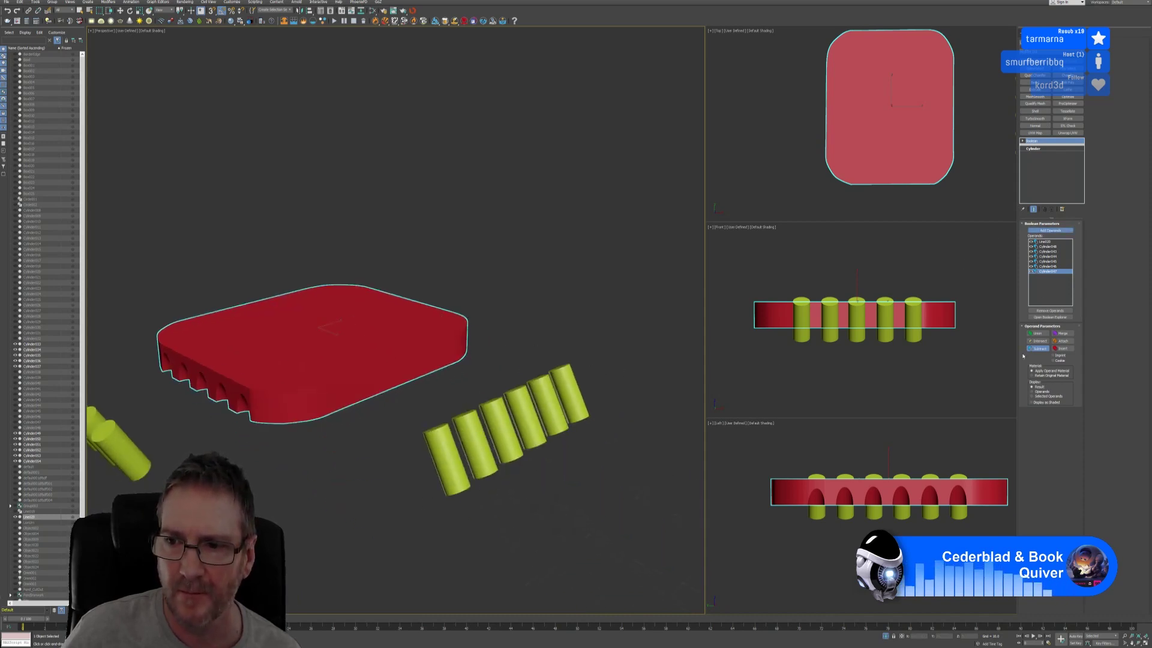
key(w)
right_click(1043, 140)
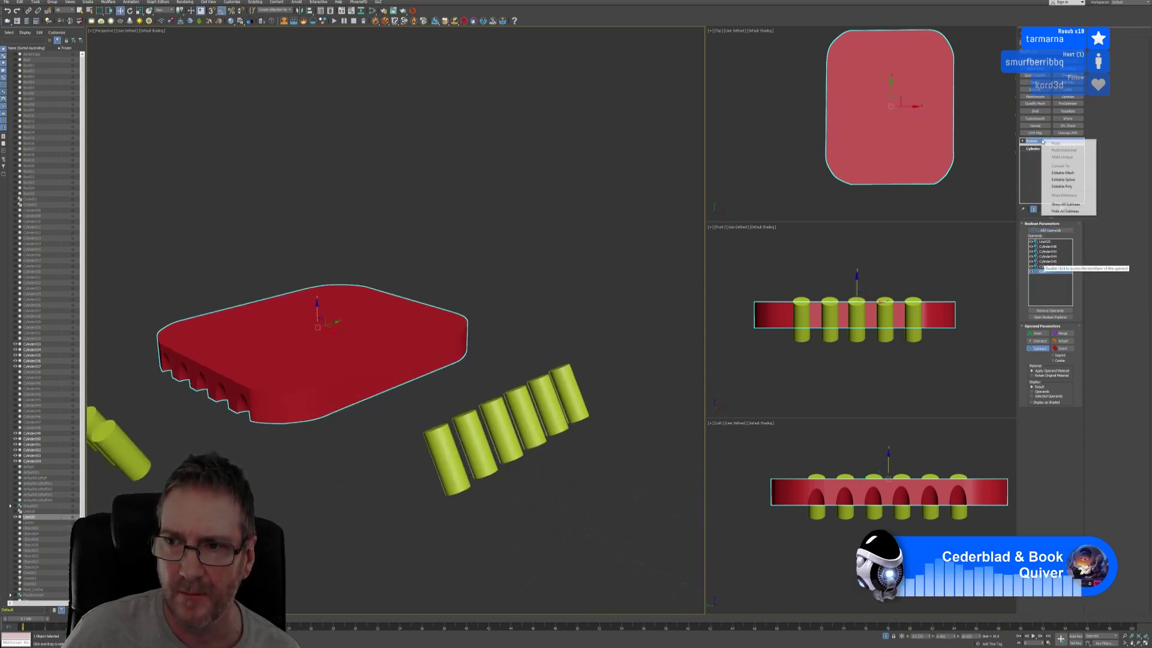
click(1062, 187)
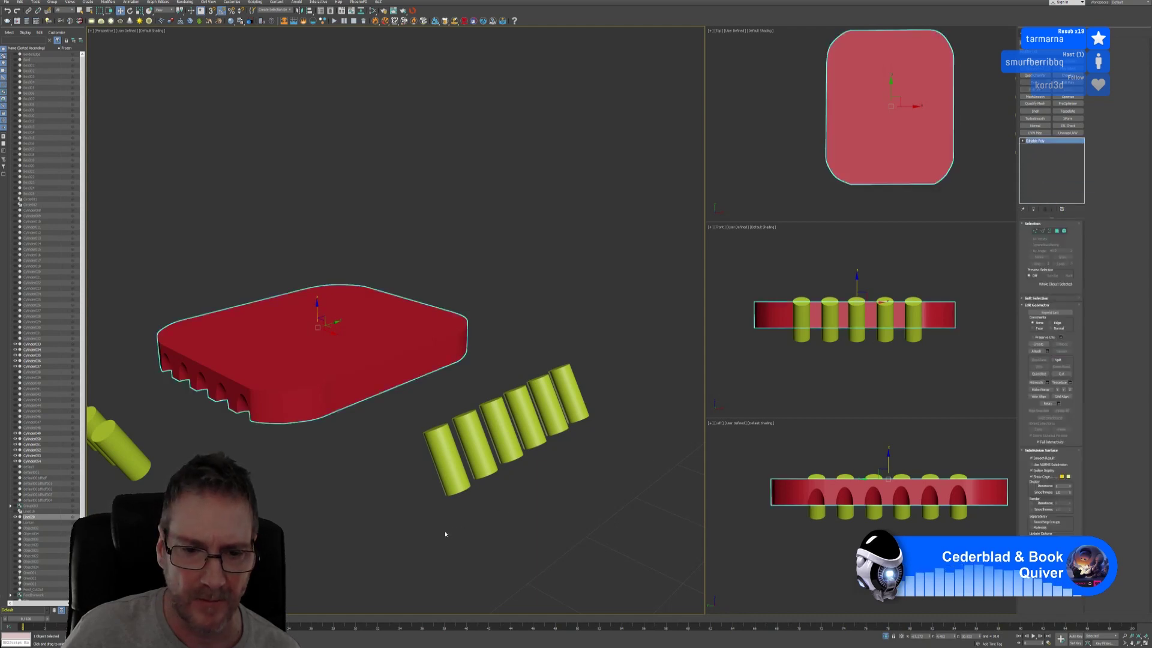
Step: Select the spare row of six cylinders and move it along X to overlap the slab's uncut long edge
drag(639, 393, 640, 390)
scroll(892, 140, down, 4)
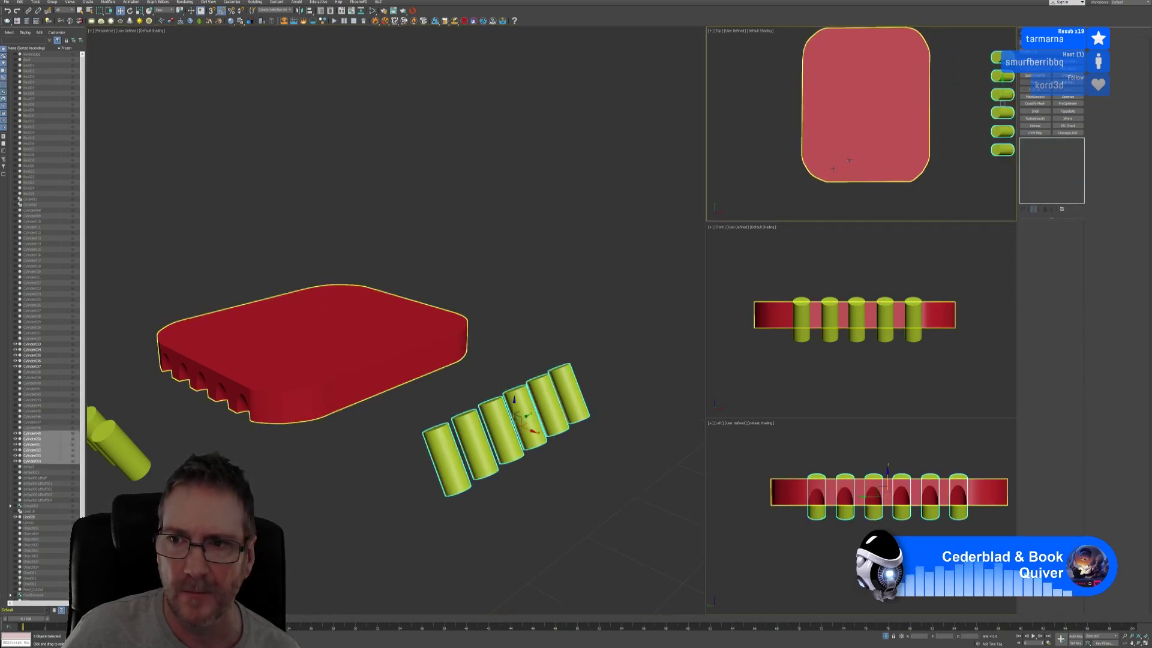
middle_drag(893, 140, 876, 147)
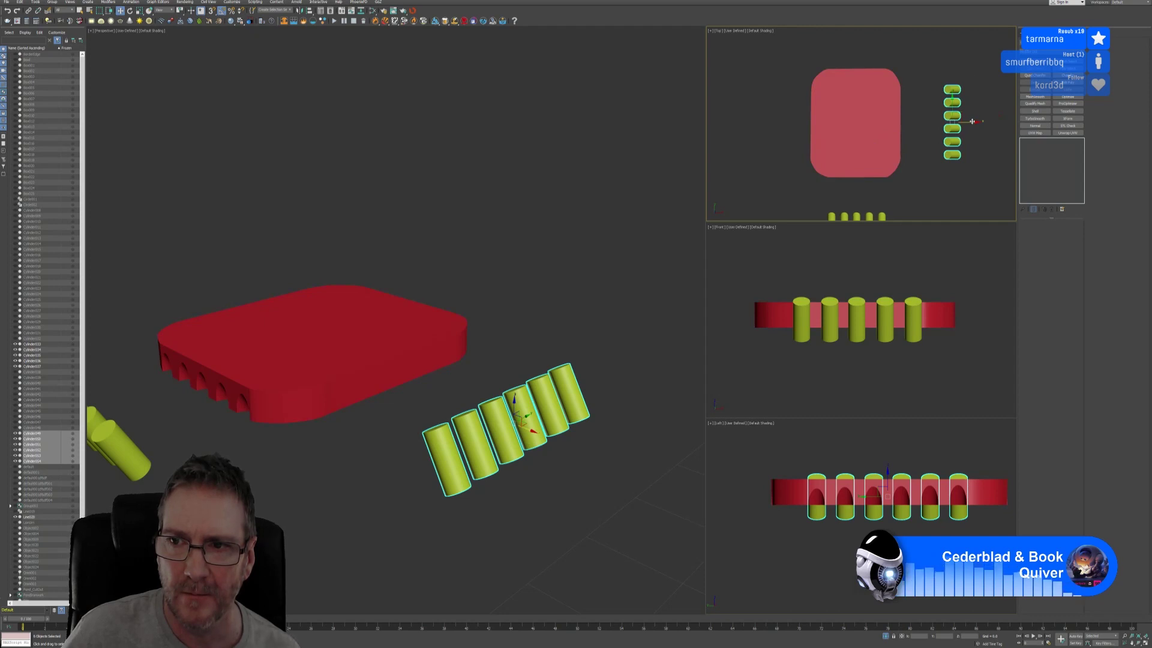
drag(972, 121, 923, 130)
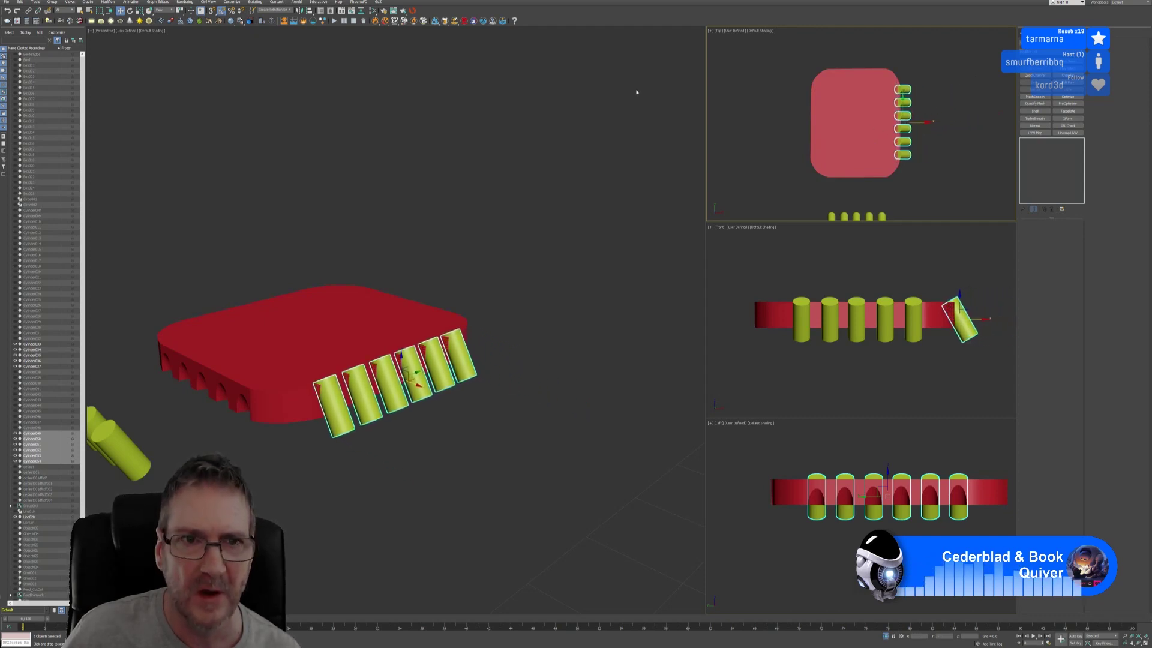
Step: Mirror the six selected cylinders about the X axis without cloning, reversing their tilt
click(300, 12)
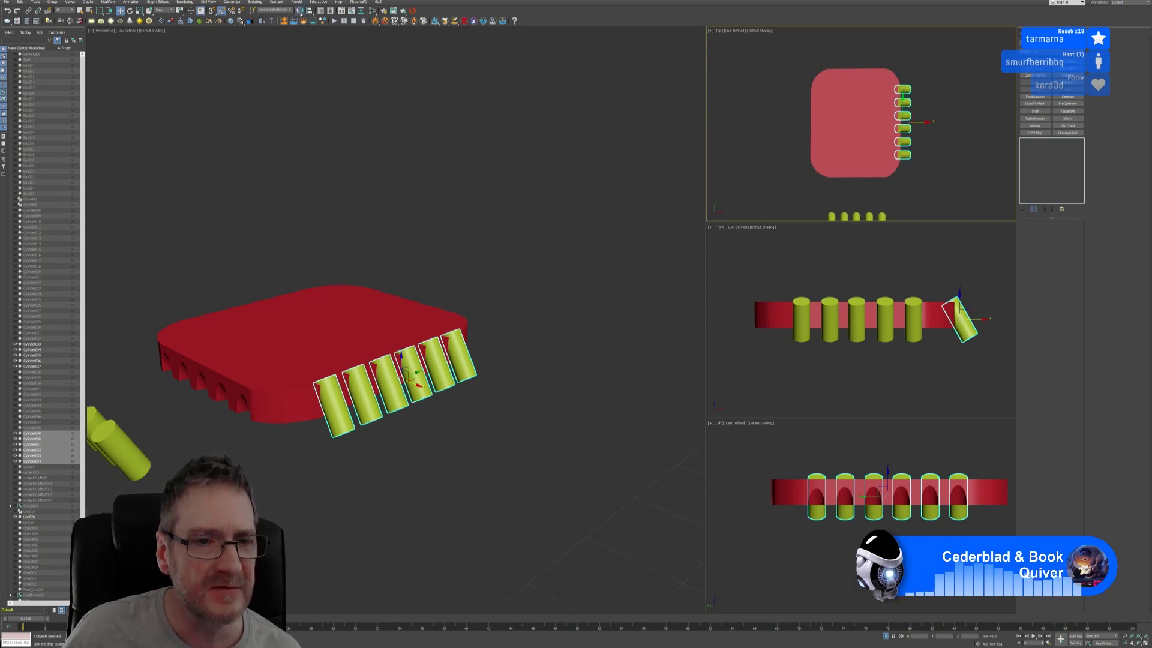
click(565, 296)
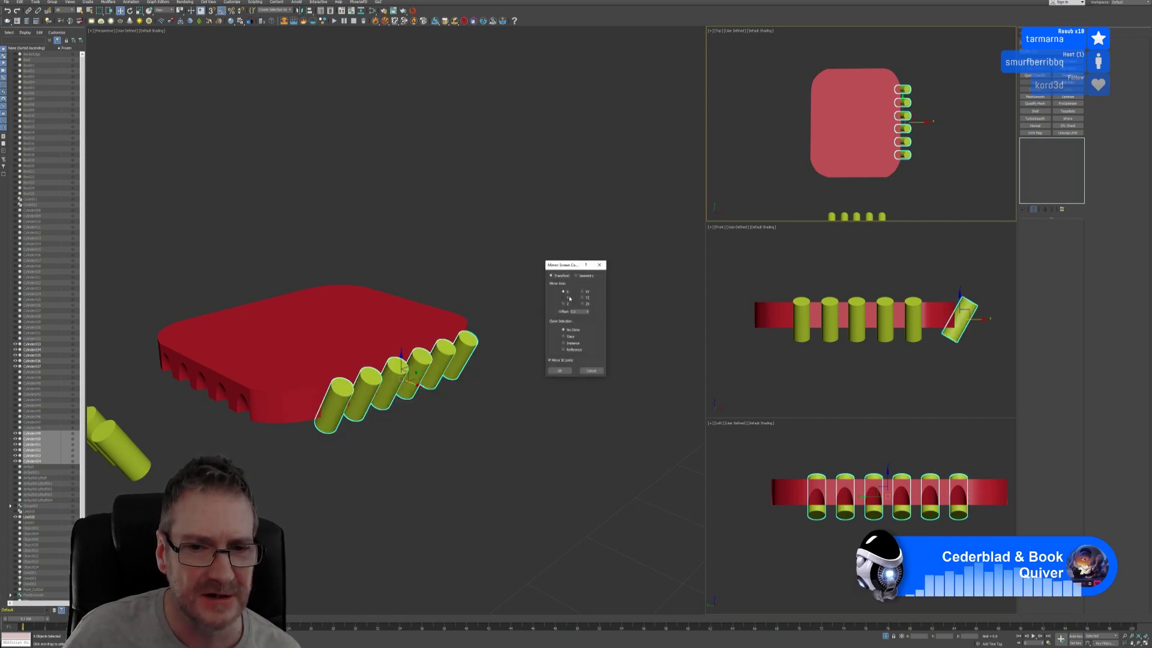
click(559, 371)
Step: Fine-tune the mirrored row's position along X so the cylinders overlap the slab's long edge
alt+middle_drag(442, 377, 404, 420)
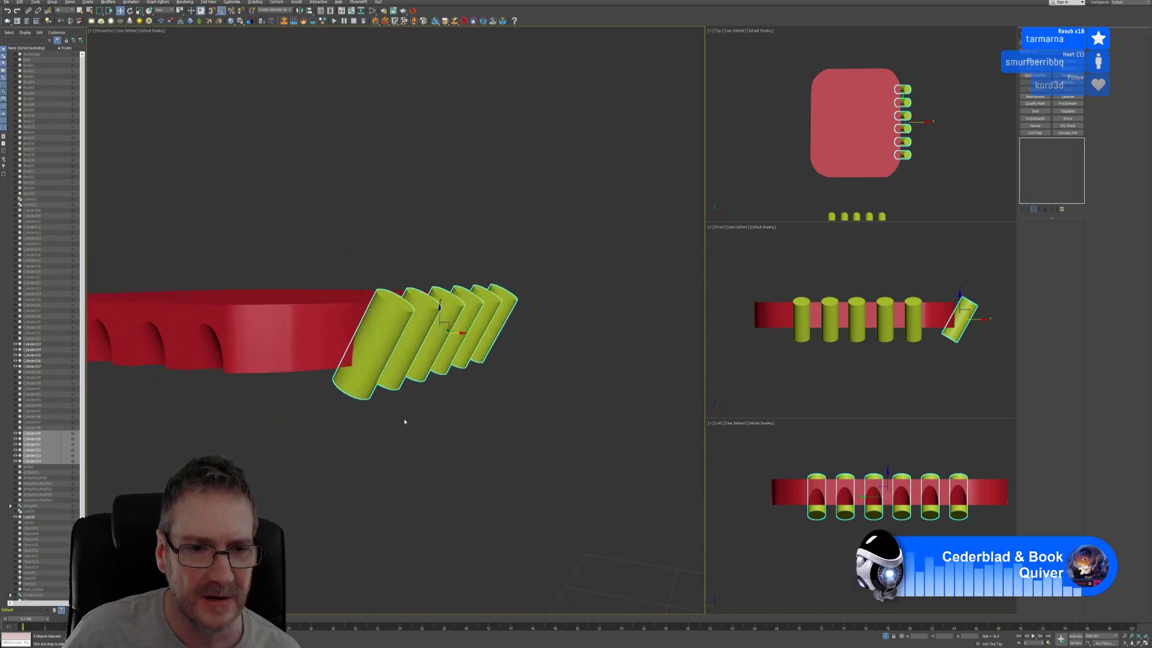
scroll(920, 139, up, 3)
middle_drag(920, 139, 927, 131)
drag(924, 124, 921, 125)
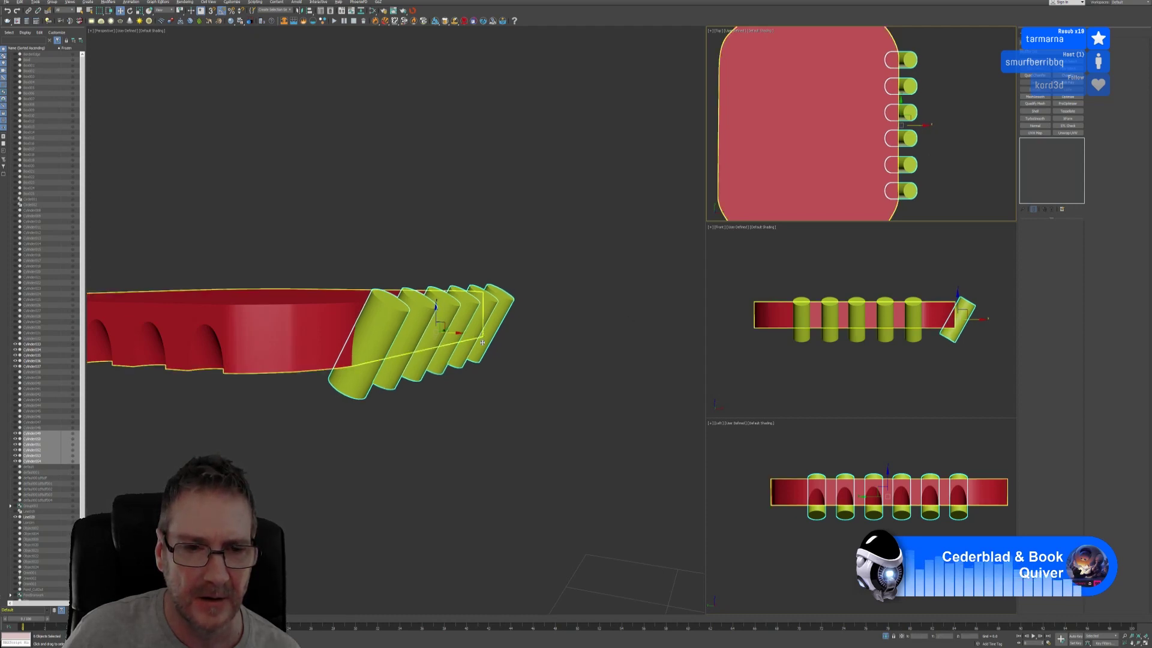
alt+middle_drag(488, 343, 491, 344)
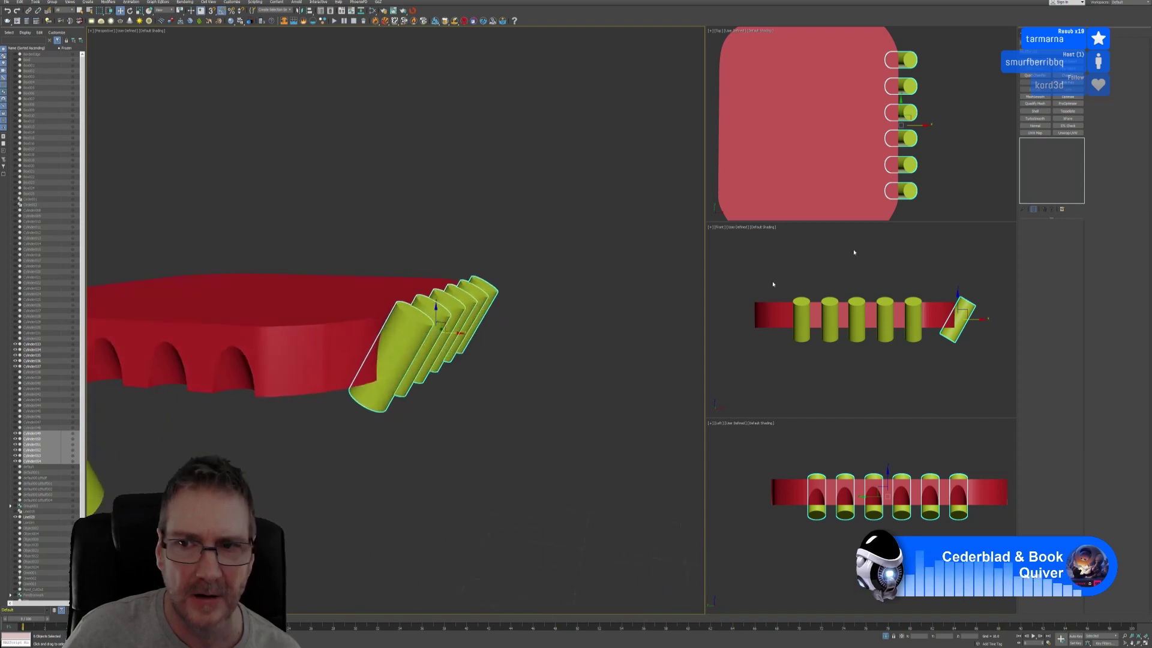
scroll(914, 131, up, 5)
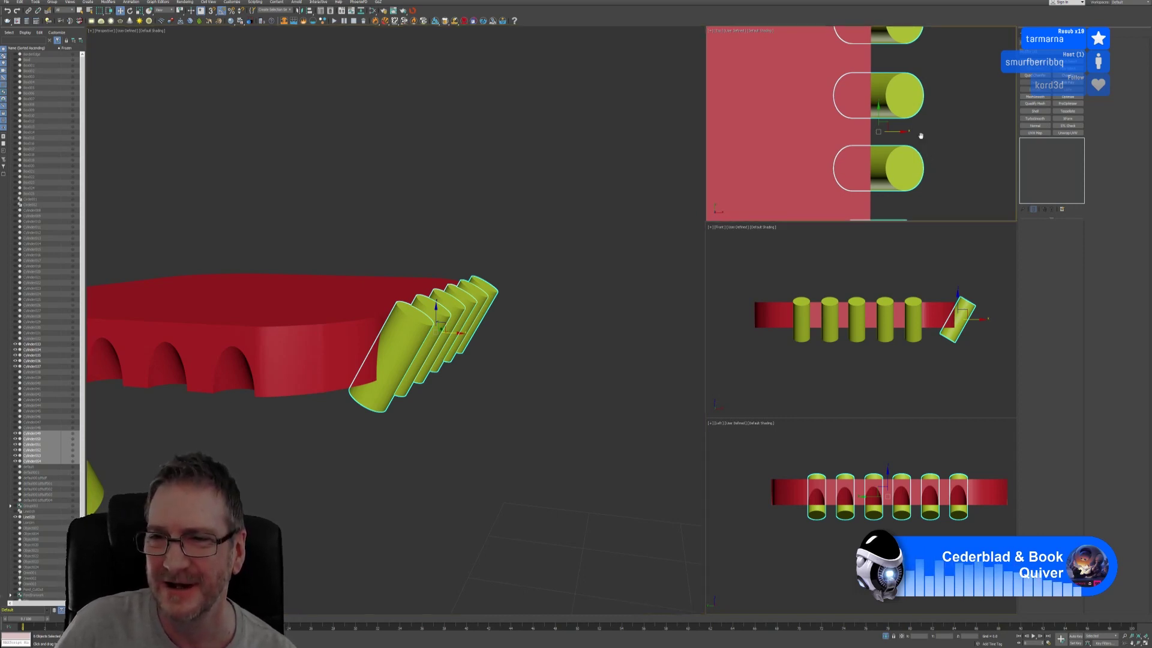
middle_drag(916, 139, 920, 140)
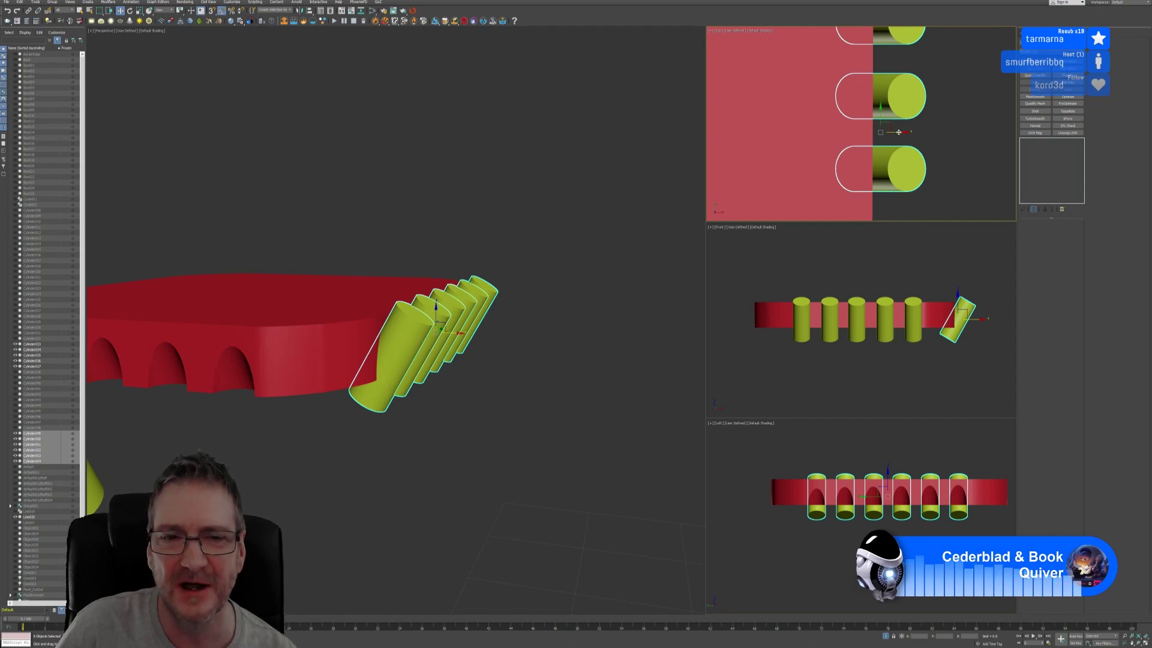
drag(898, 132, 901, 132)
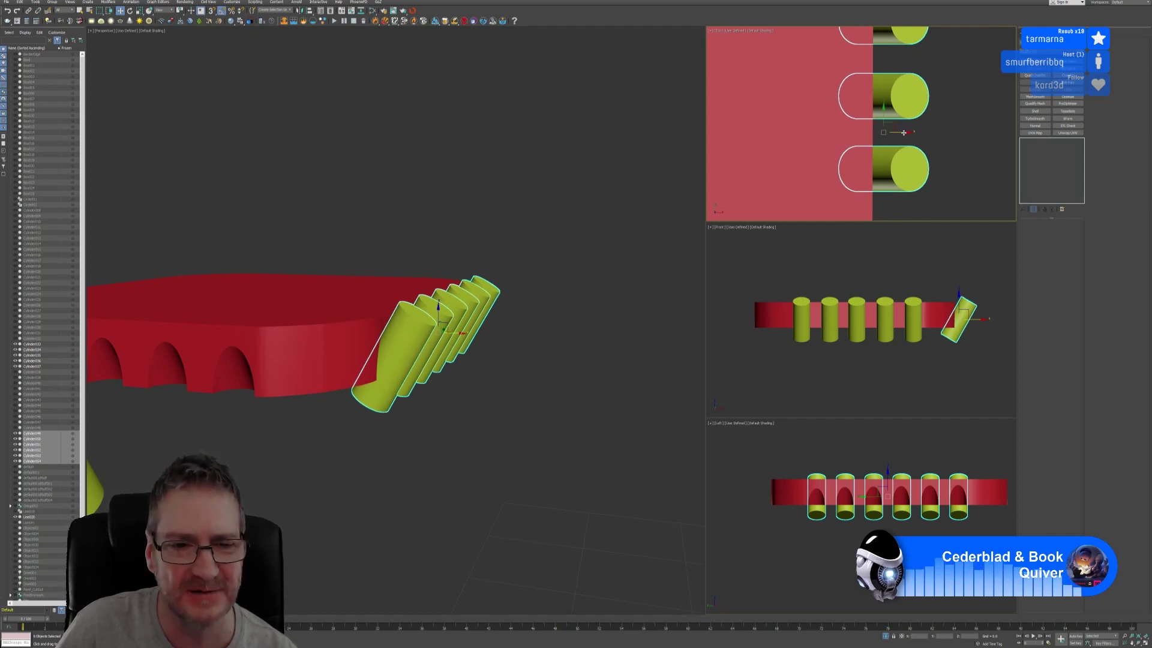
Step: Apply a Boolean to the slab and set it to Subtract, ready to pick the cylinders as operands
alt+middle_drag(526, 423, 505, 439)
click(407, 445)
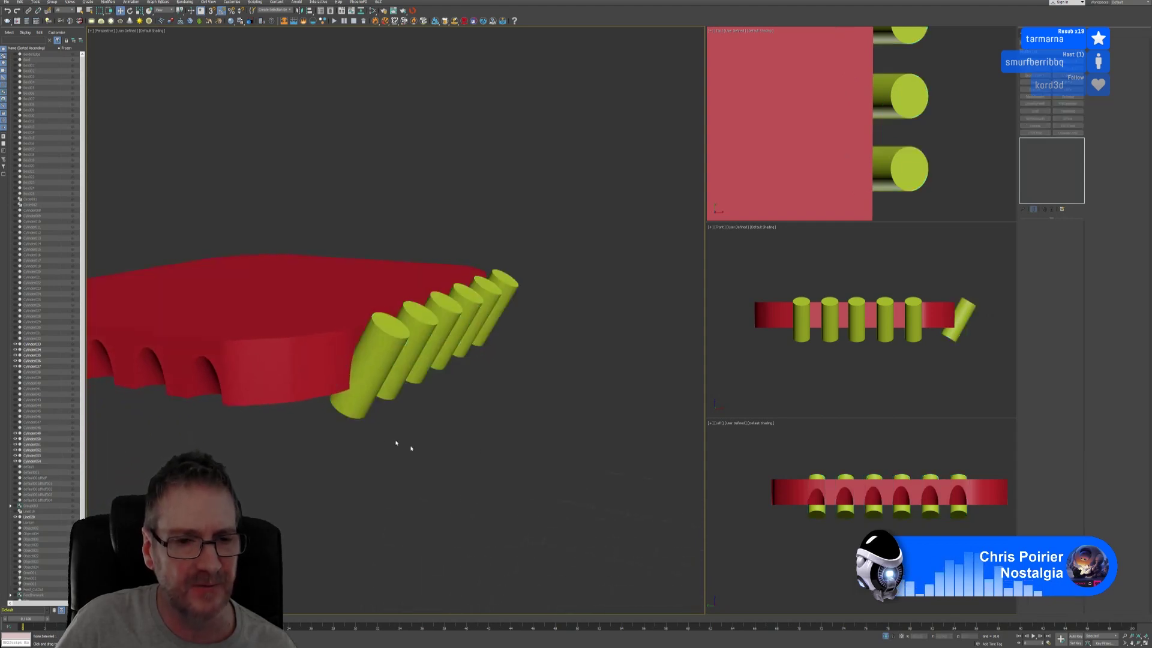
click(315, 372)
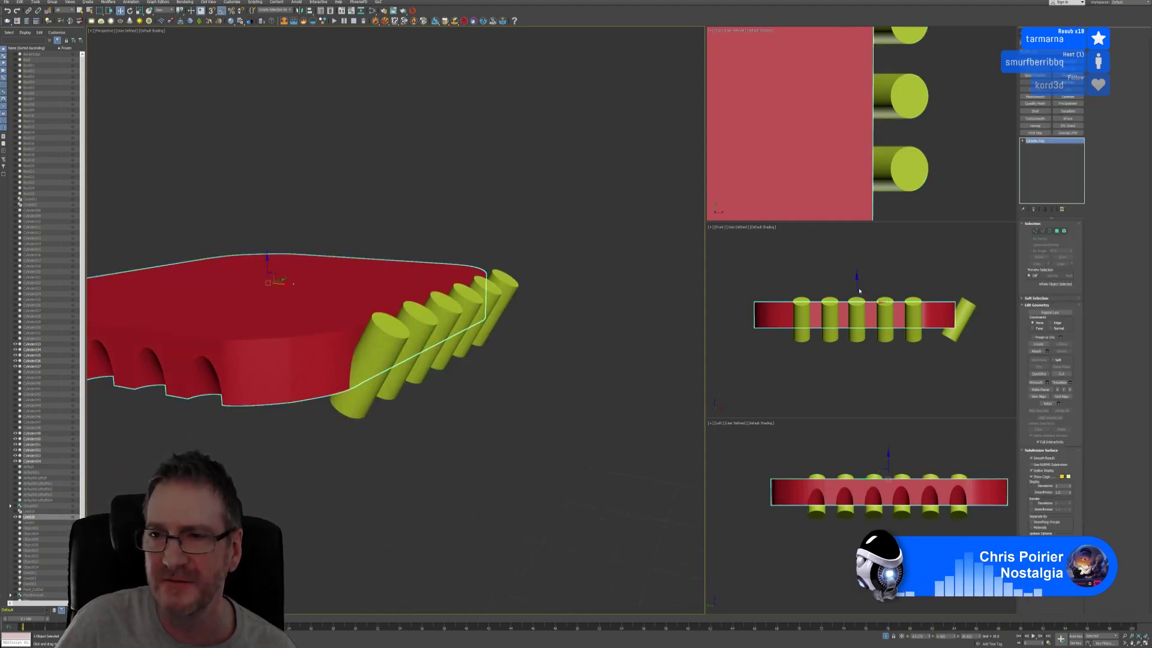
click(1020, 35)
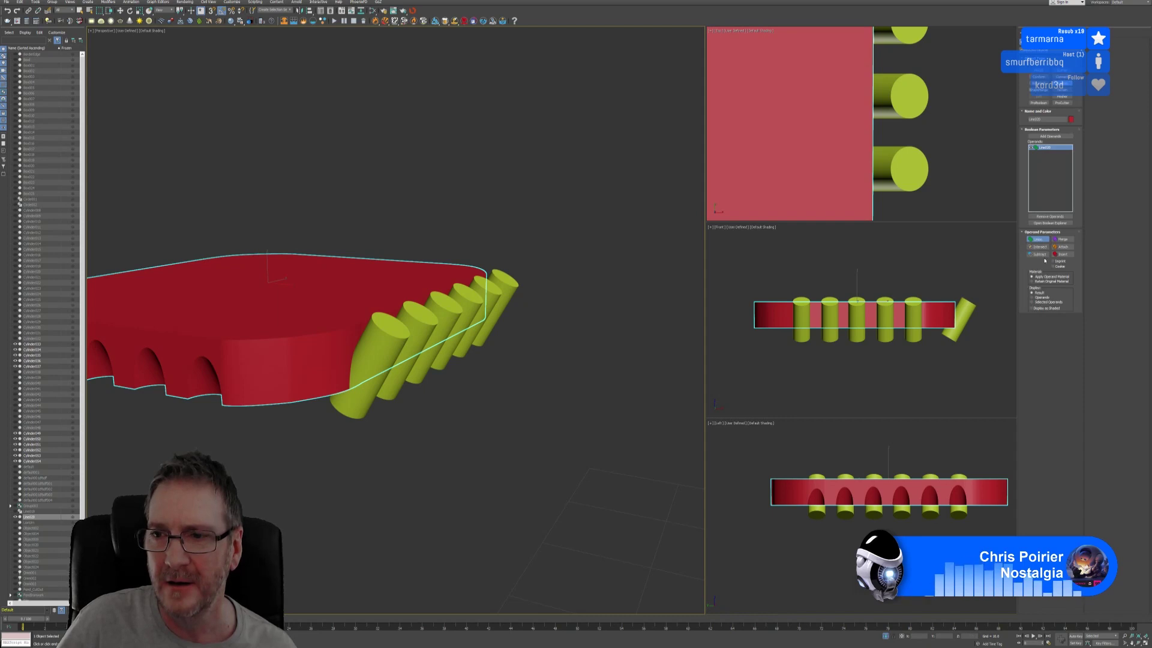
click(1042, 136)
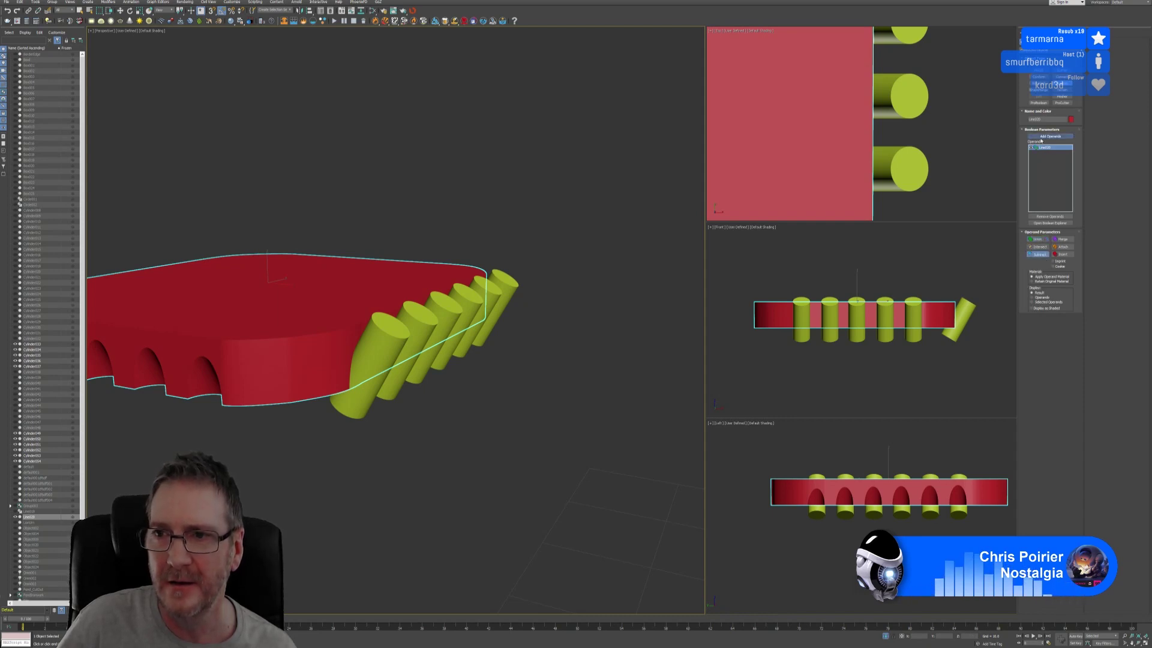
Step: Try to subtract the nearest cylinder from the slab's long edge, undo that cut and stop picking operands
click(420, 437)
mouse_move(420, 440)
alt+middle_down()
mouse_move(406, 437)
mouse_move(424, 437)
alt+middle_up()
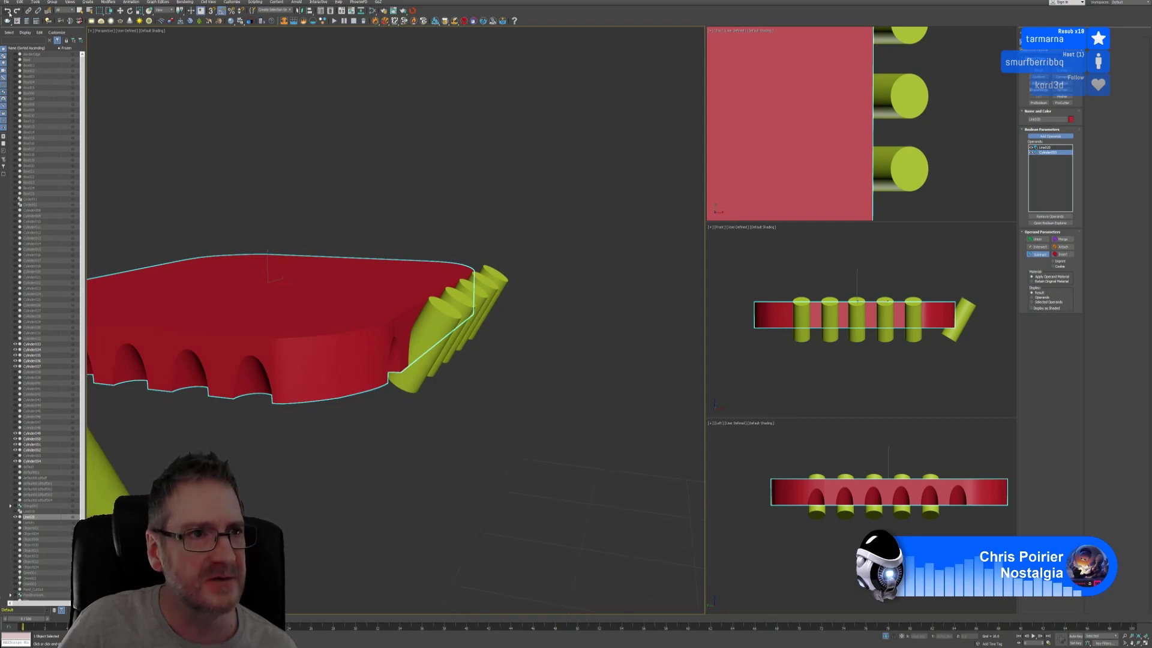
click(9, 13)
click(1051, 135)
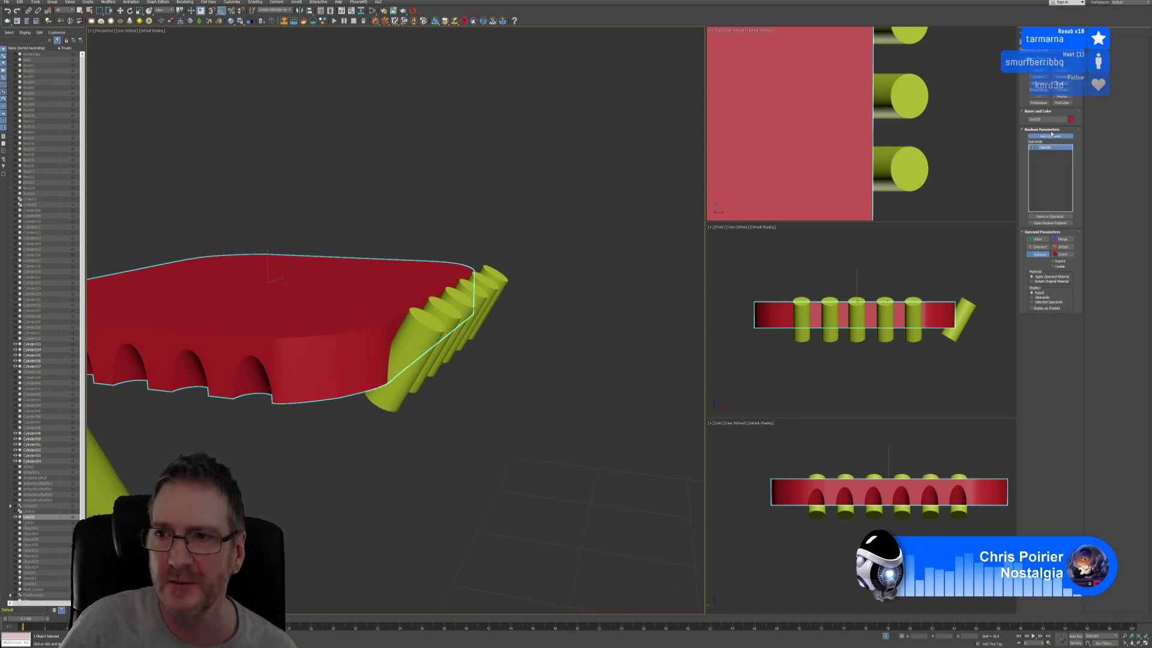
Step: Select the row of six cylinders along the slab's long edge and nudge it slightly down
scroll(909, 59, down, 5)
key(w)
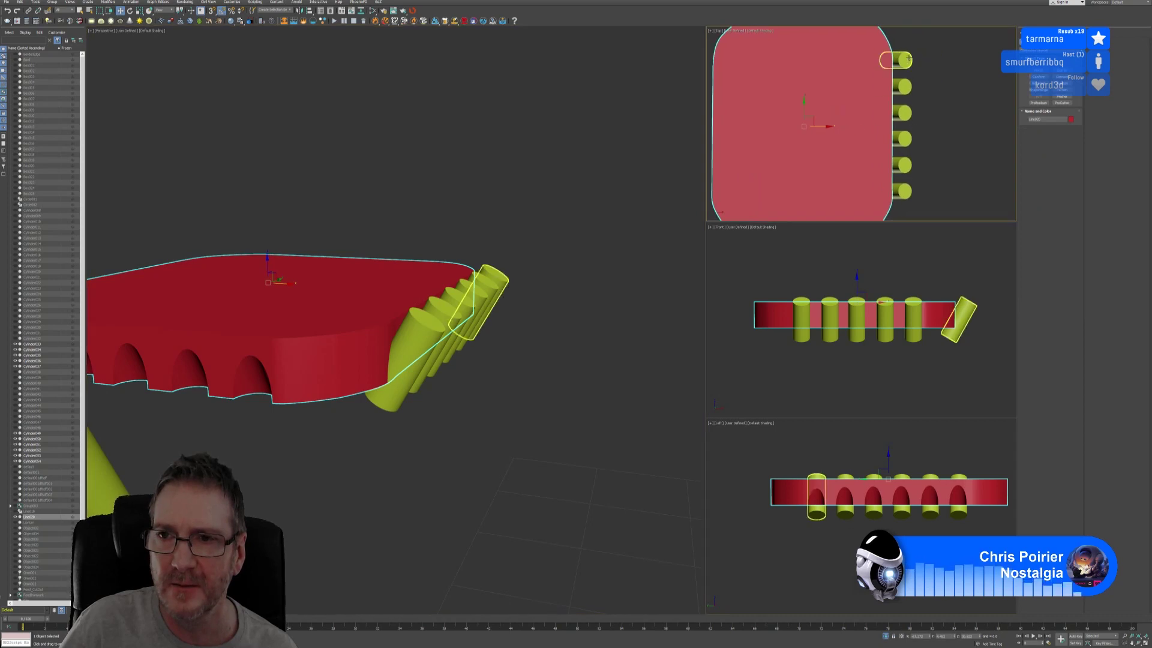
drag(927, 54, 931, 140)
drag(907, 204, 905, 205)
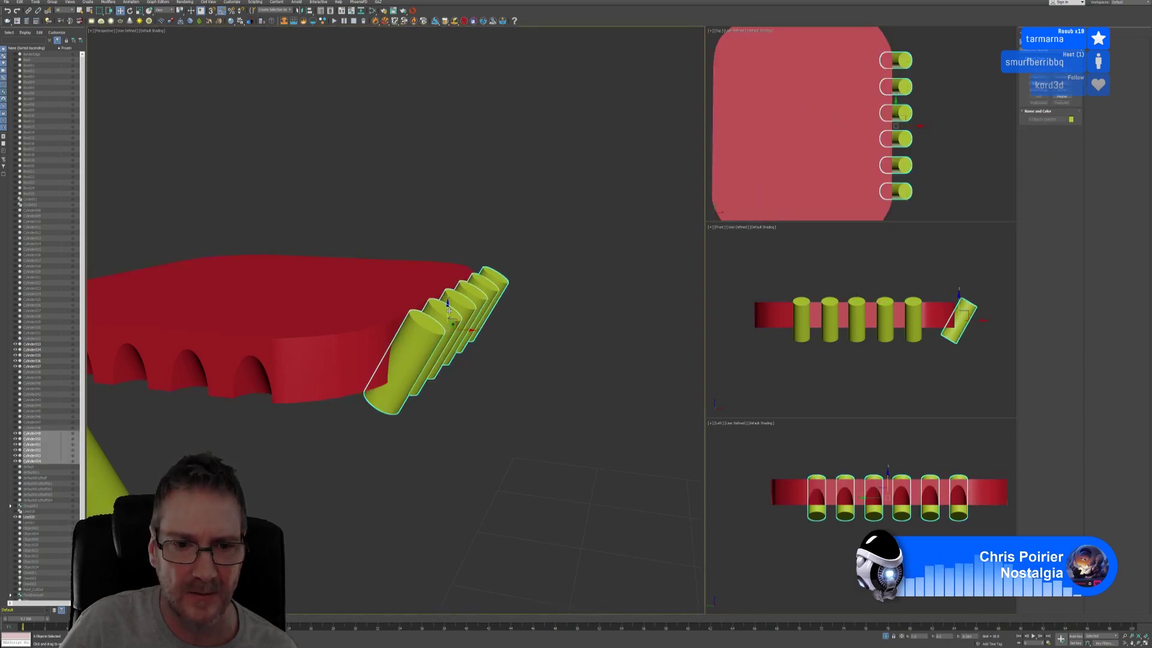
click(469, 406)
Step: Subtract the six tilted cylinders one by one from the slab's long edge with its Boolean to carve the arched notches
click(357, 365)
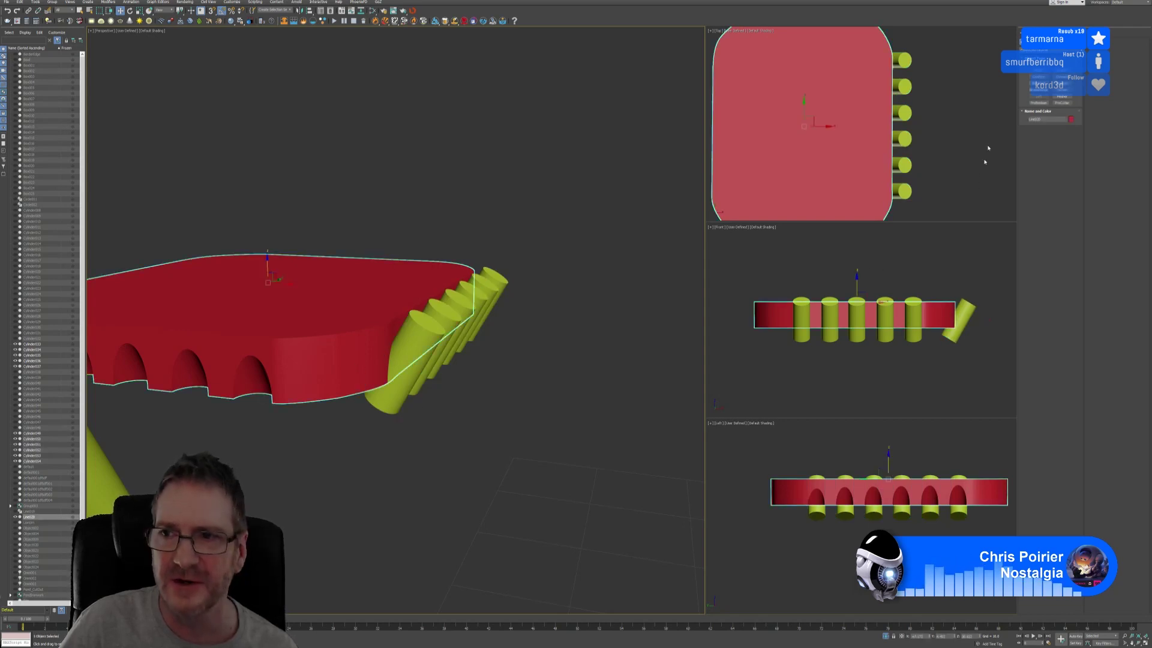
click(1031, 34)
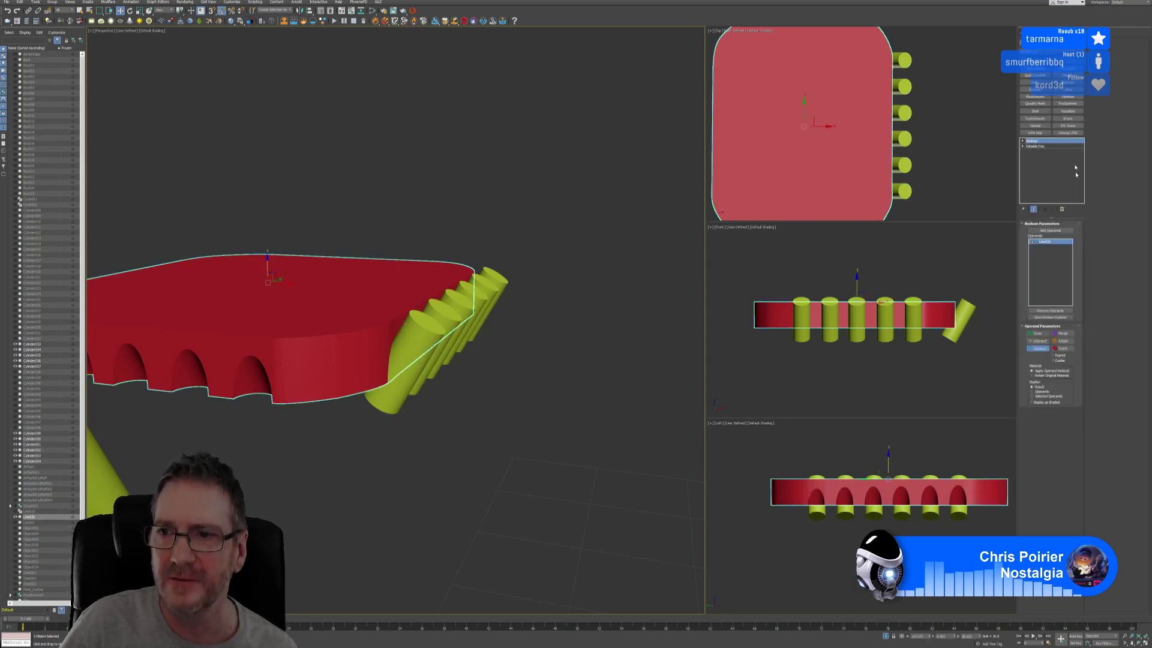
click(1051, 231)
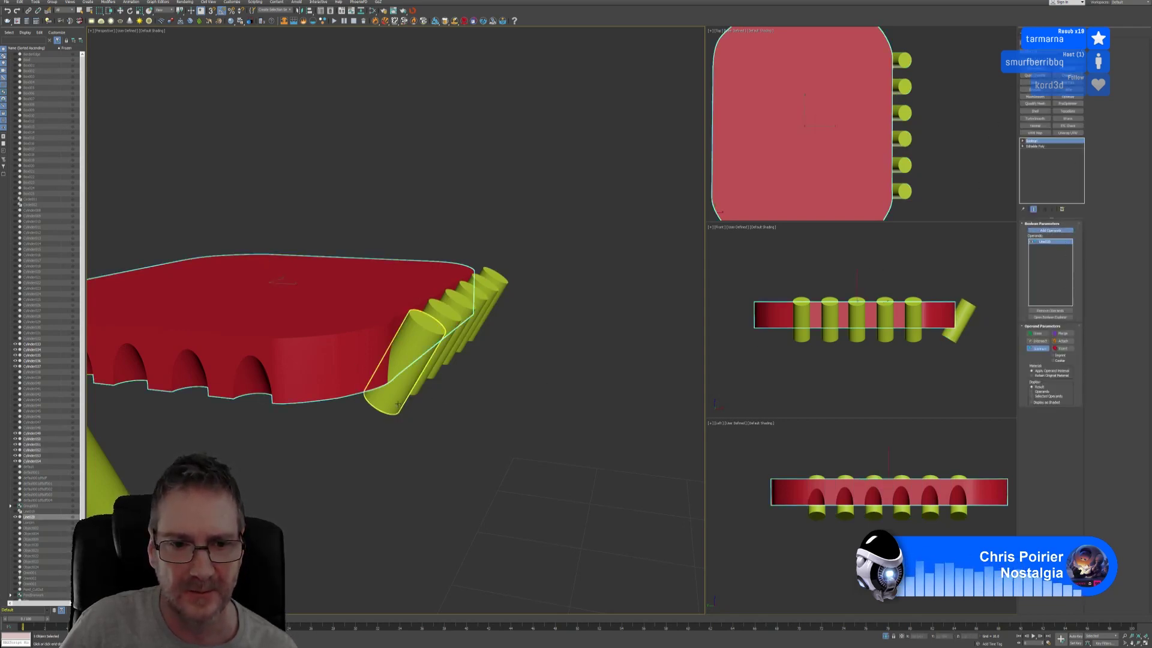
click(411, 384)
alt+middle_drag(496, 419, 392, 410)
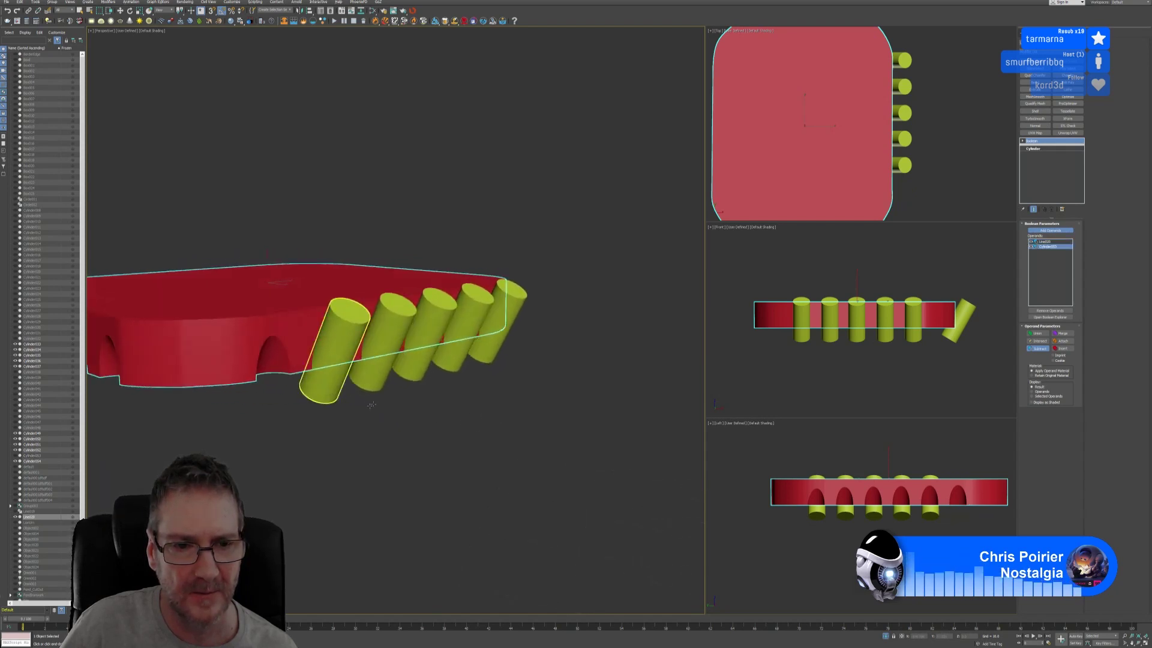
click(374, 384)
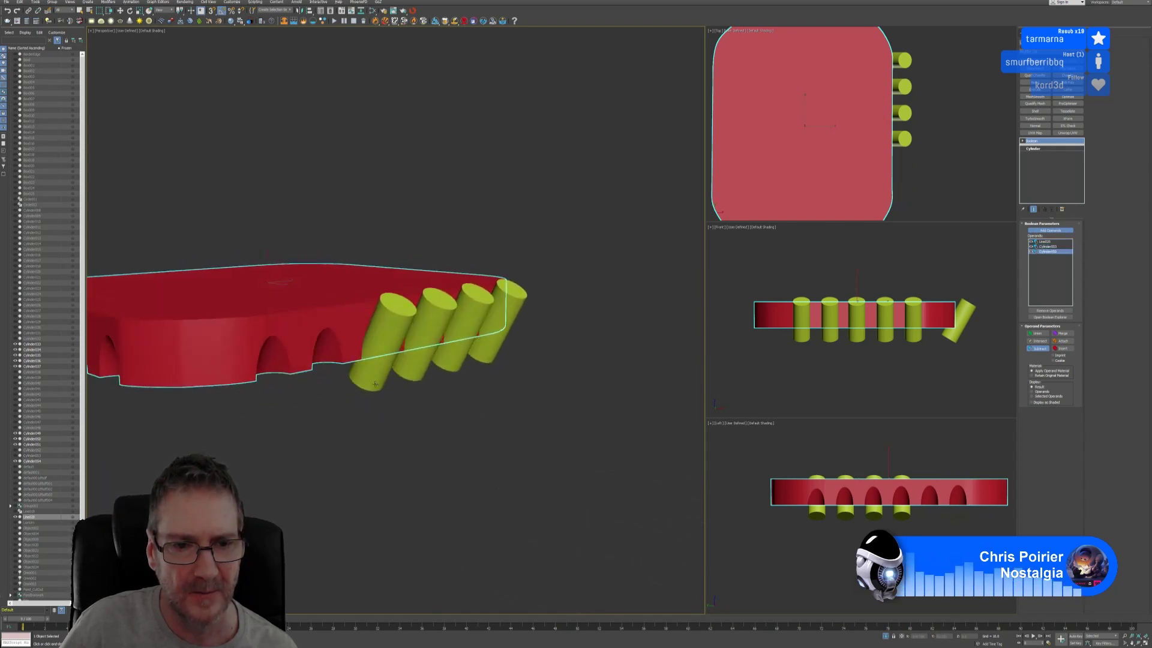
click(416, 370)
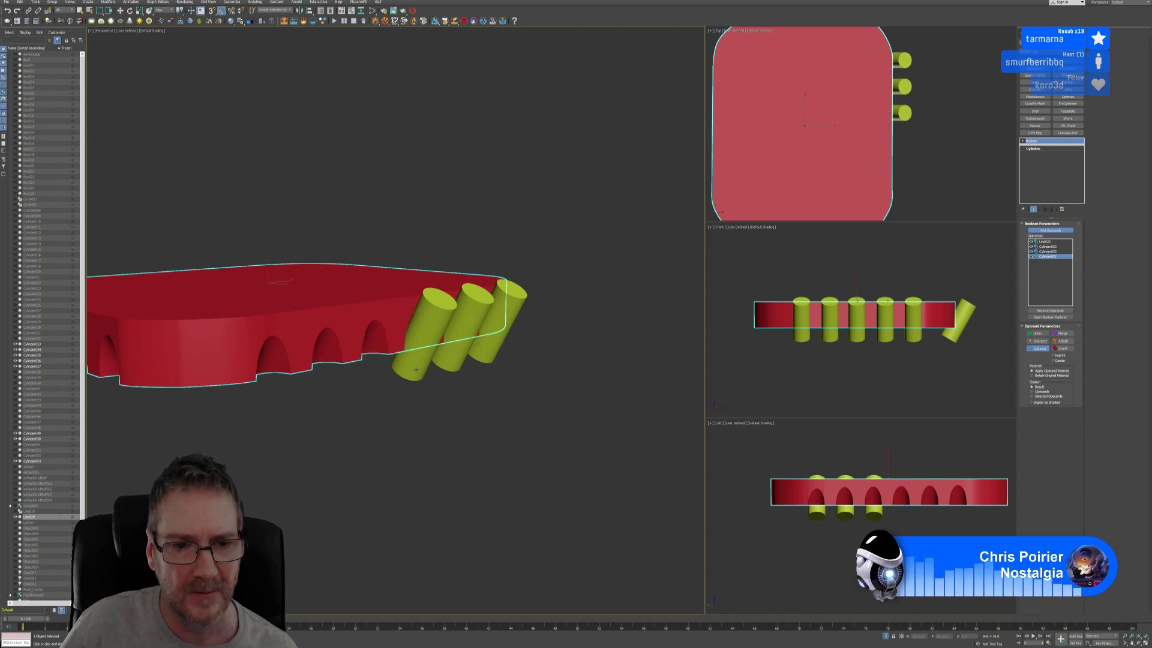
click(449, 364)
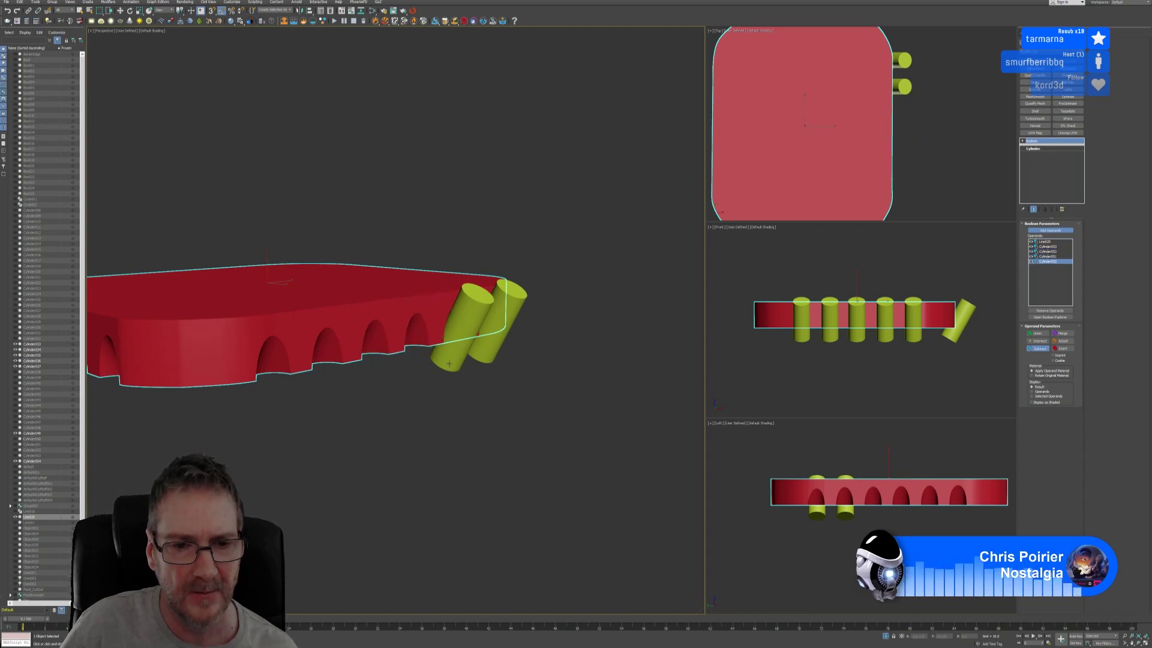
click(482, 356)
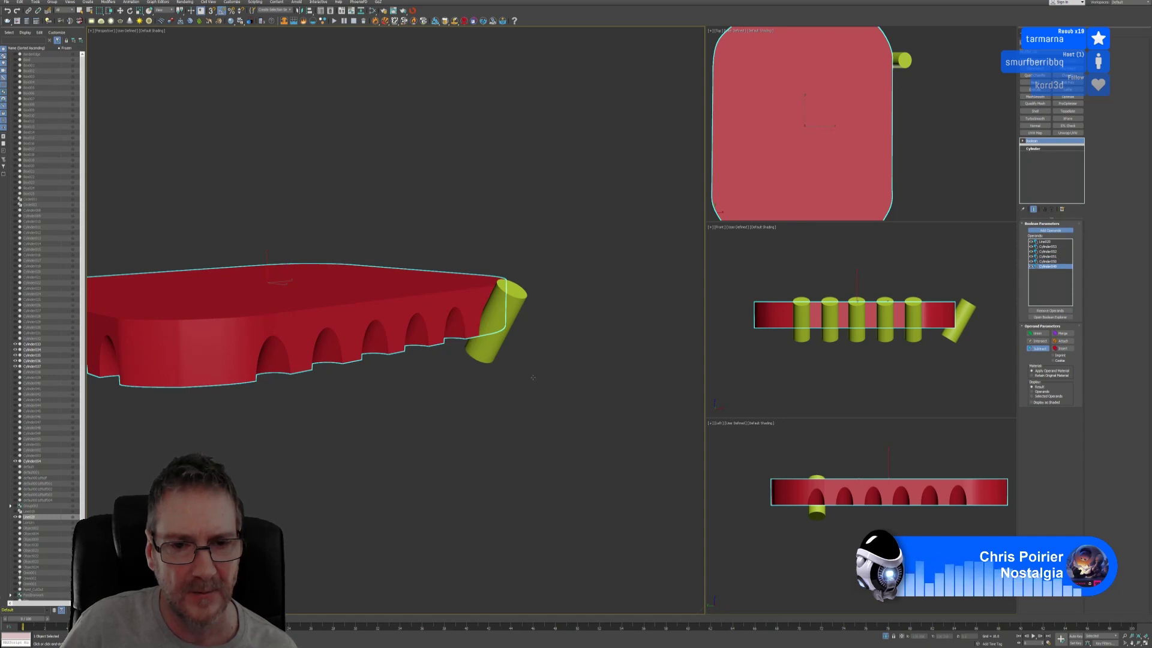
click(501, 339)
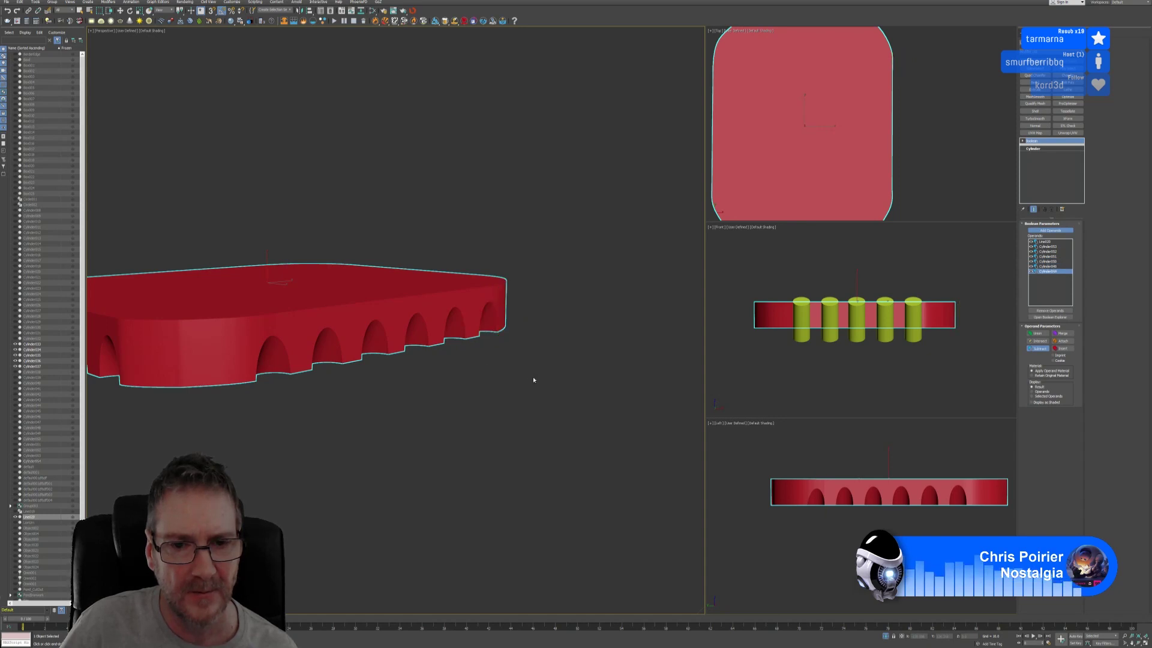
Step: Convert the slab with its Boolean cuts to an Editable Poly
right_click(1043, 145)
click(1068, 191)
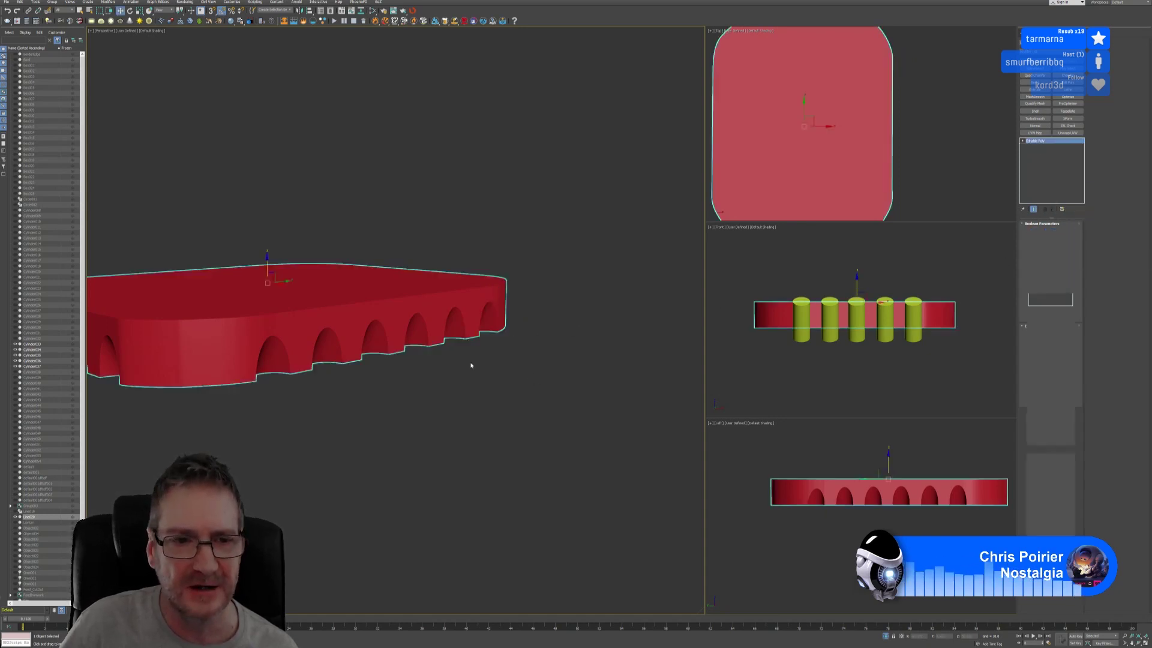
alt+middle_drag(471, 365, 420, 412)
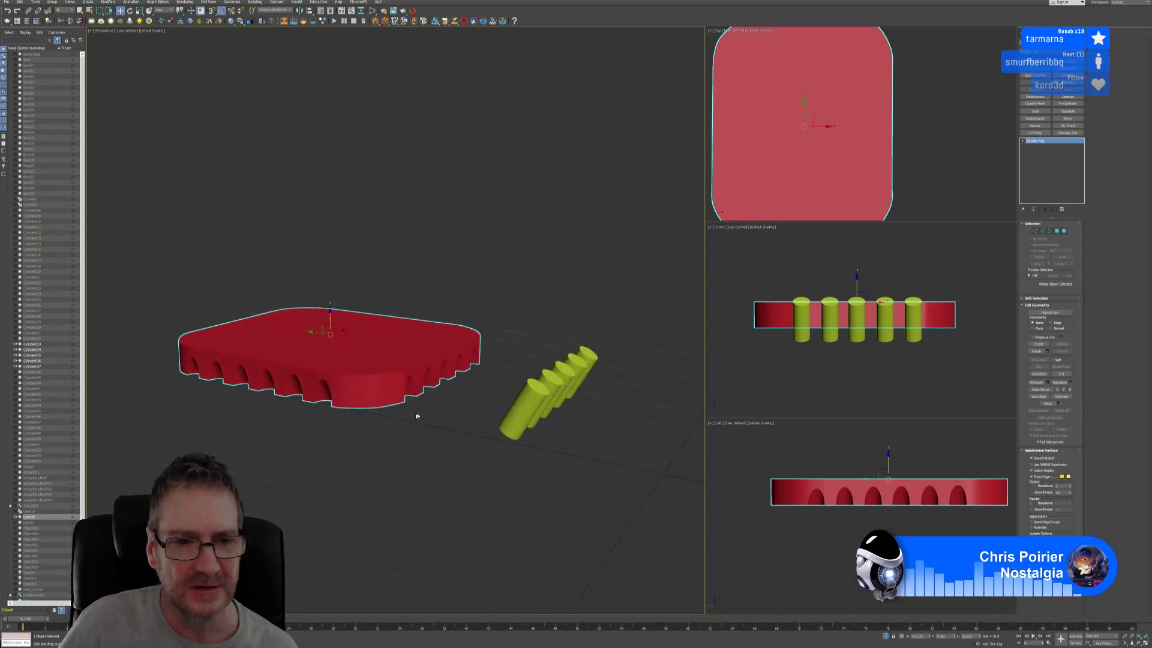
Step: Leave isolation to show the whole scene and lower the notched slab along Z onto the pillar's existing top
click(885, 636)
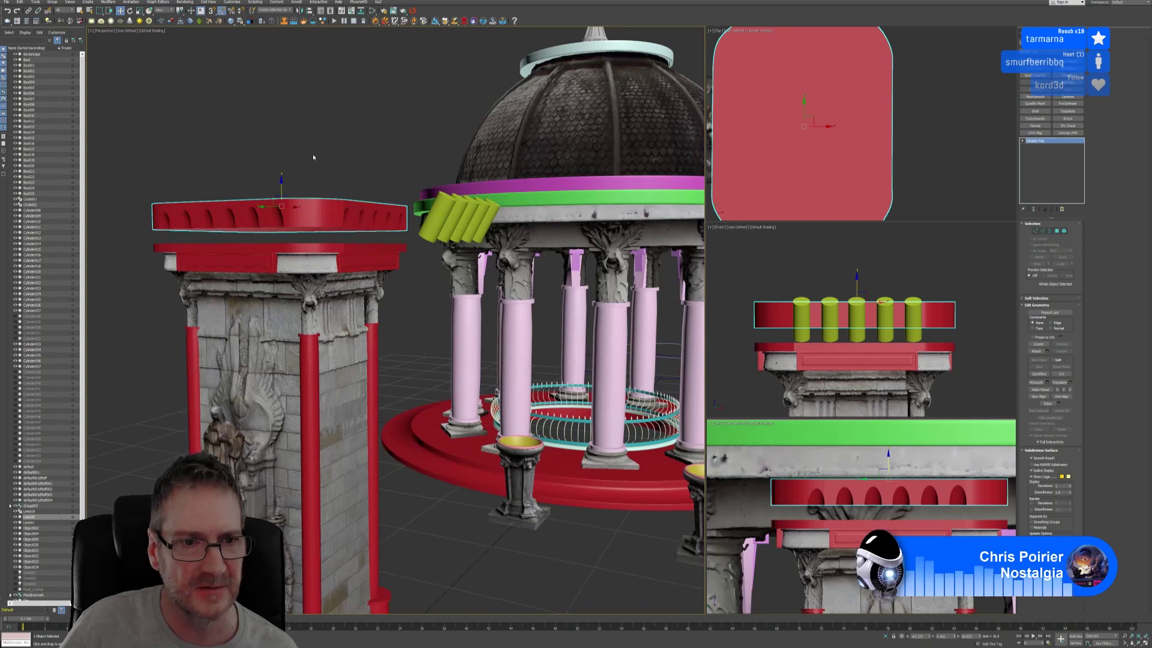
middle_drag(313, 157, 306, 156)
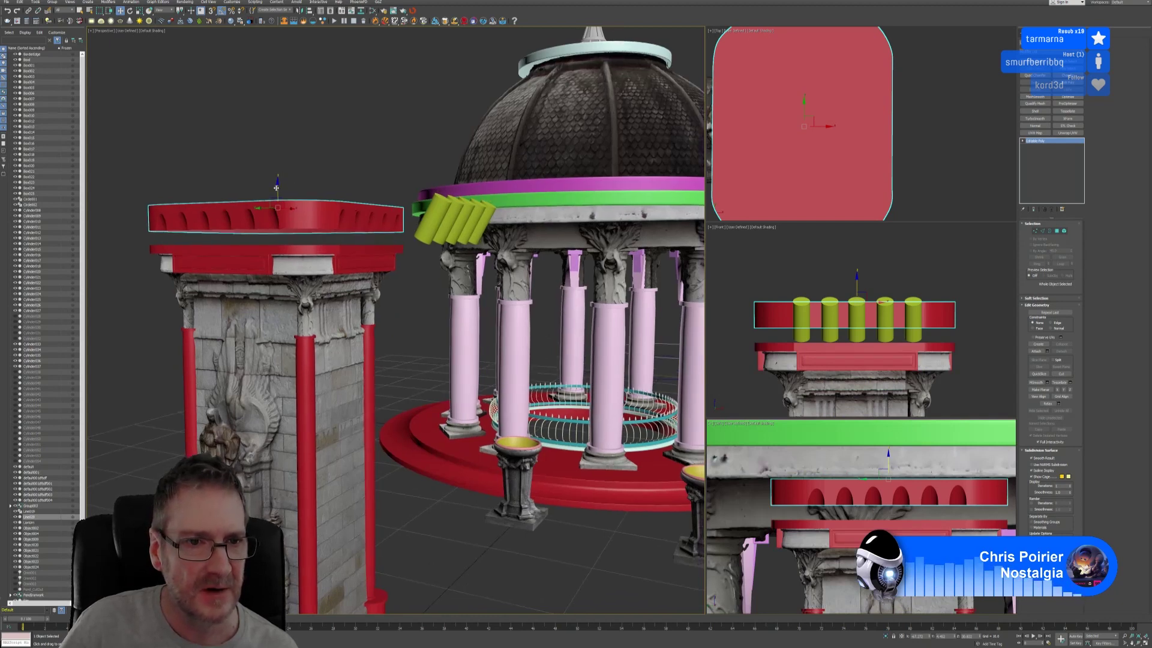
drag(276, 188, 280, 197)
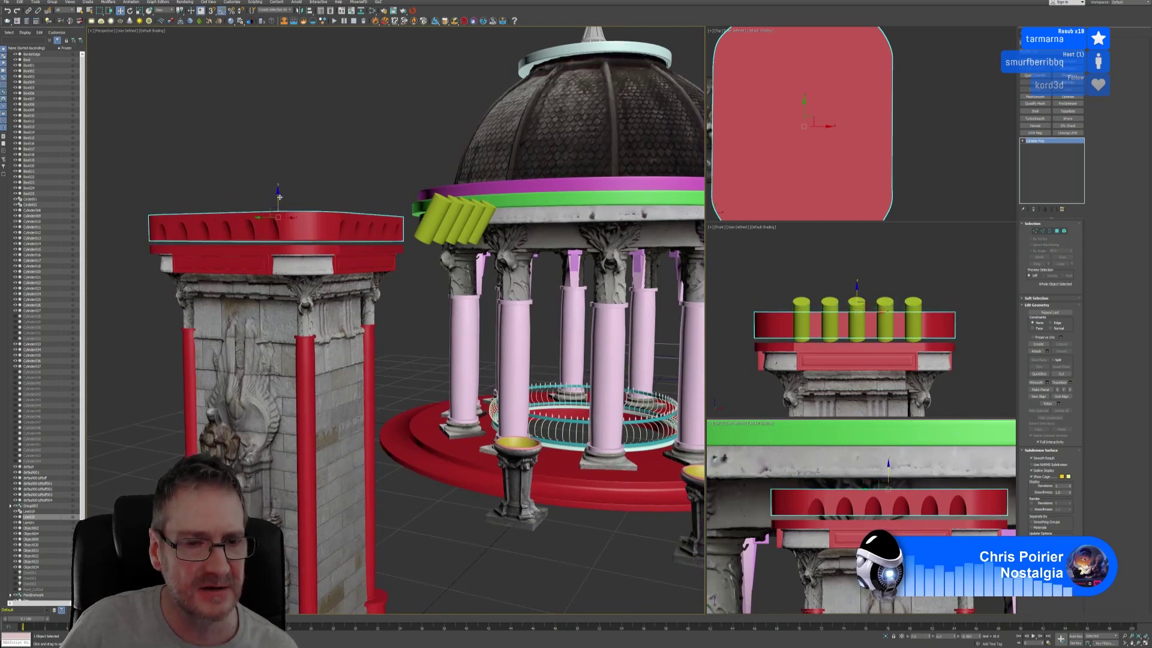
Step: Scale the notched slab up slightly so it overhangs the pillar top a little more
scroll(279, 198, up, 5)
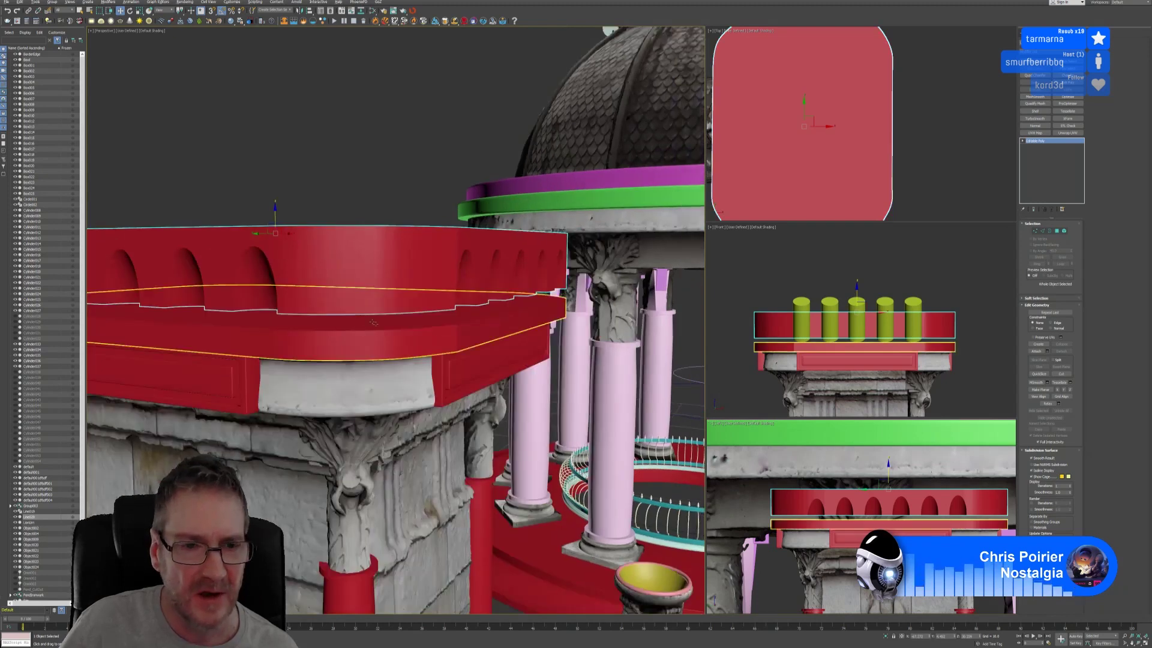
alt+middle_drag(373, 323, 367, 305)
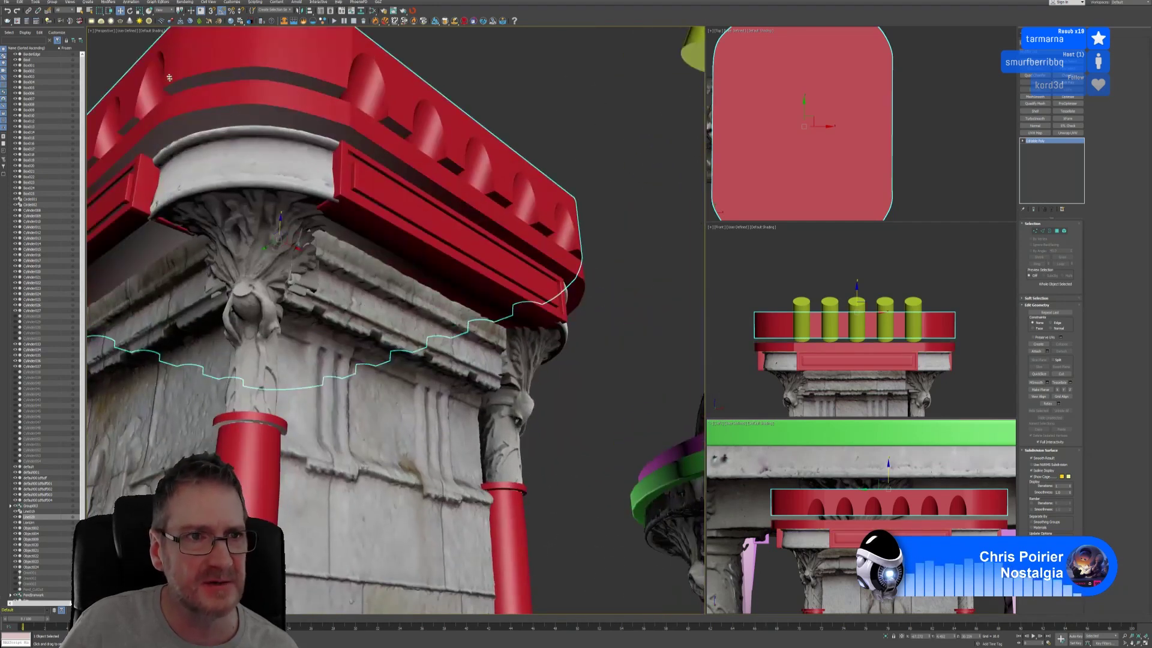
key(r)
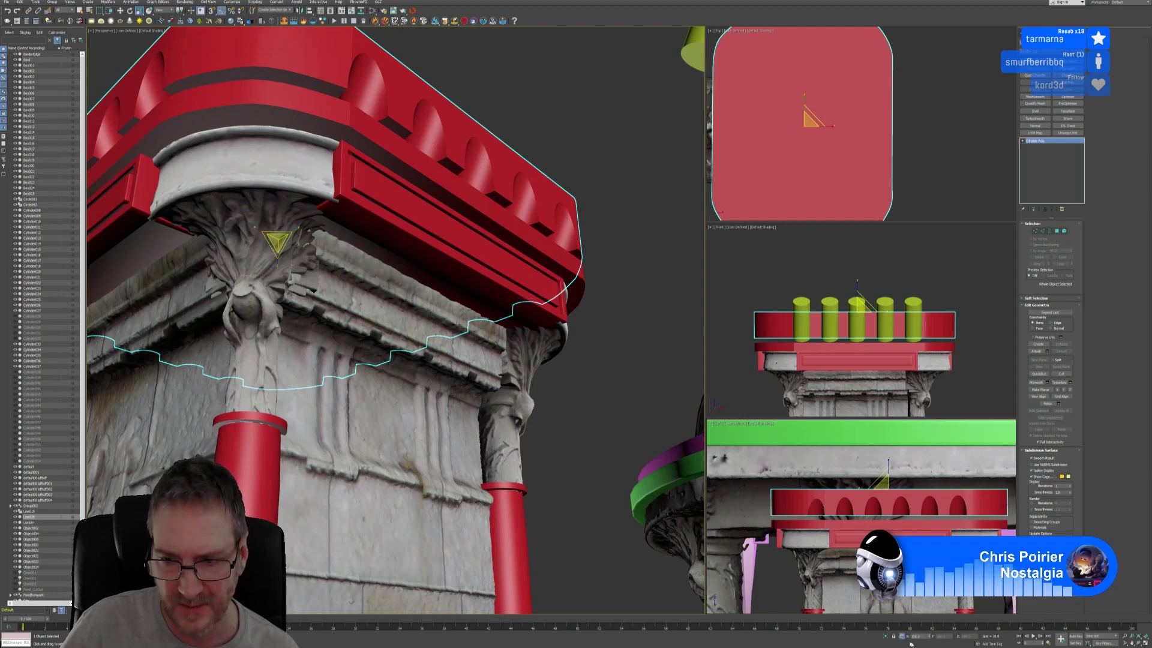
double_click(917, 636)
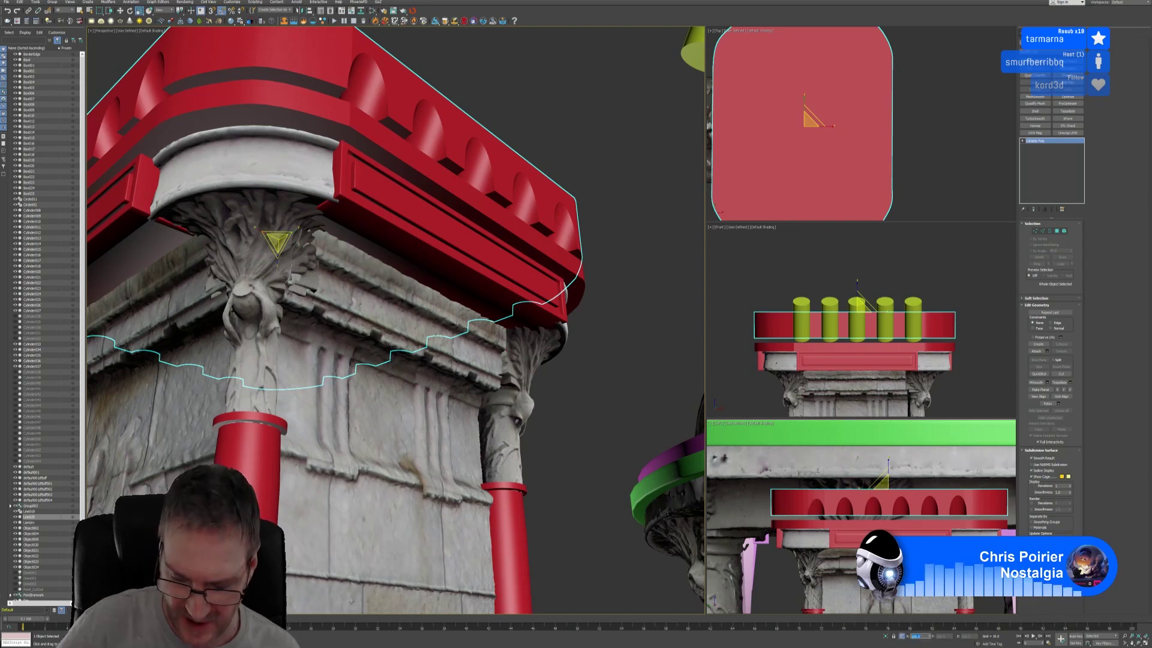
key(Return)
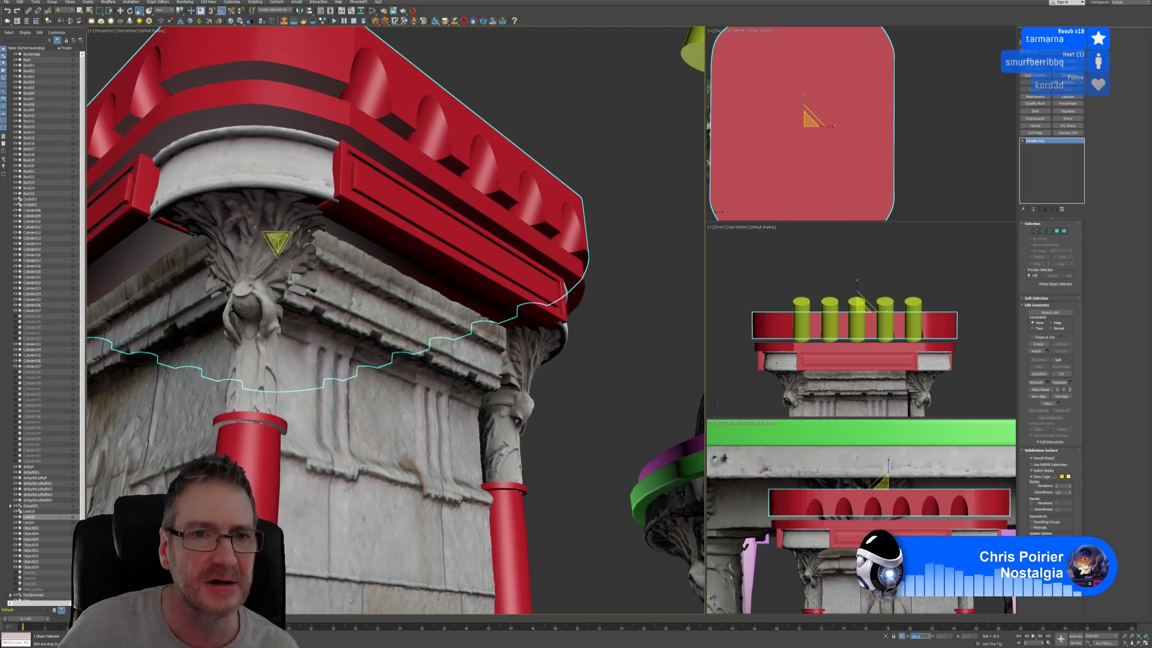
Step: Lower the enlarged slab along Z to close the gap above the plain slab beneath it
alt+middle_drag(496, 374, 409, 340)
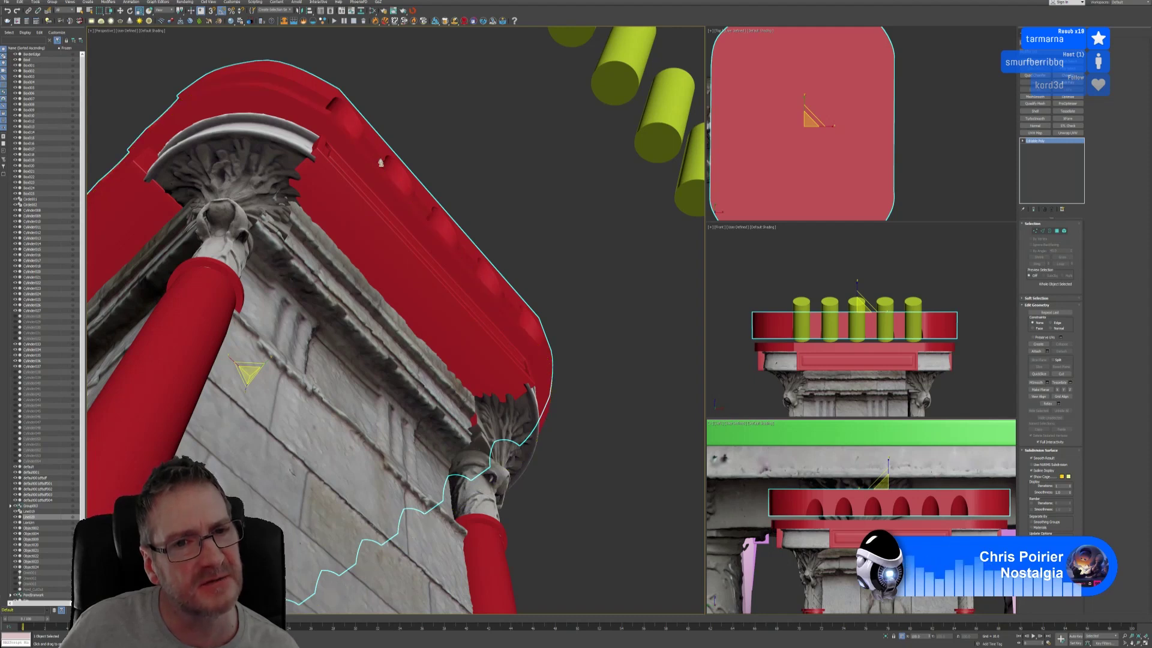
alt+middle_drag(486, 174, 454, 238)
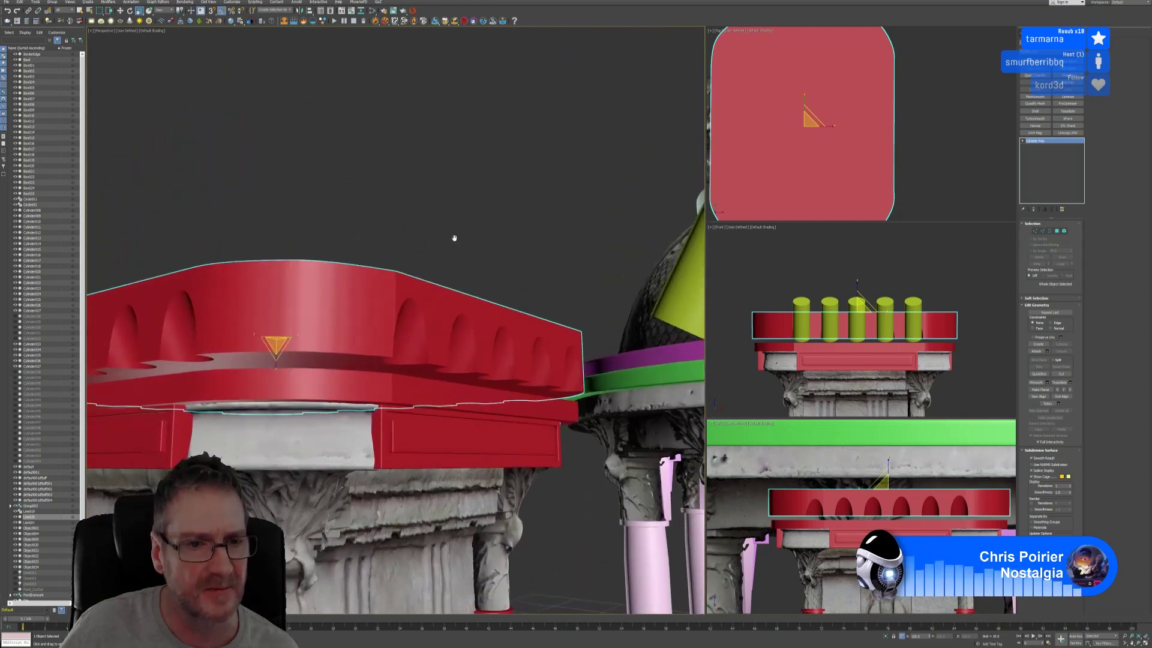
key(w)
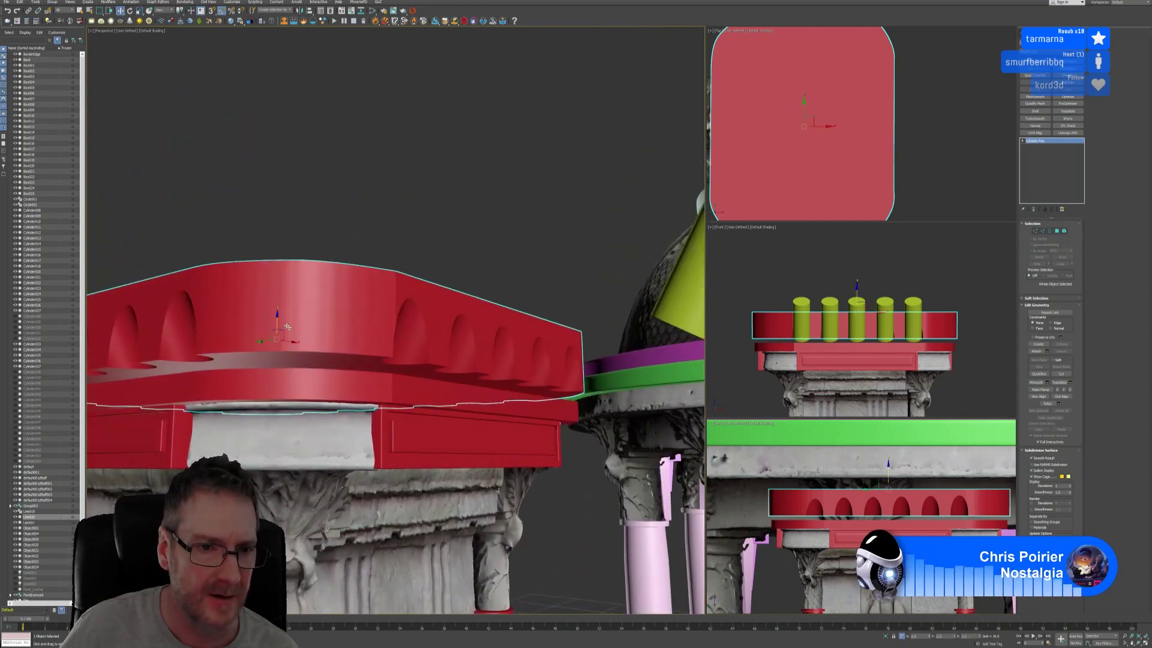
drag(276, 321, 275, 330)
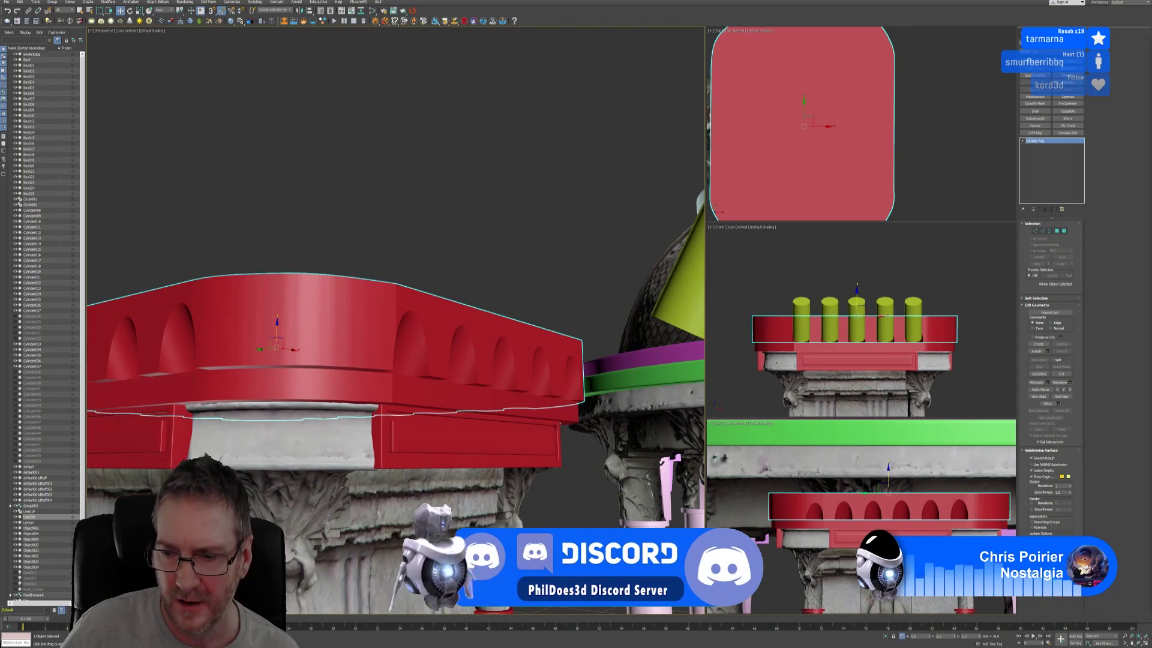
Step: Fine-tune the slab's height in the enlarged Front view, moving it slightly down against the slab beneath
key(alt+w)
scroll(684, 421, up, 3)
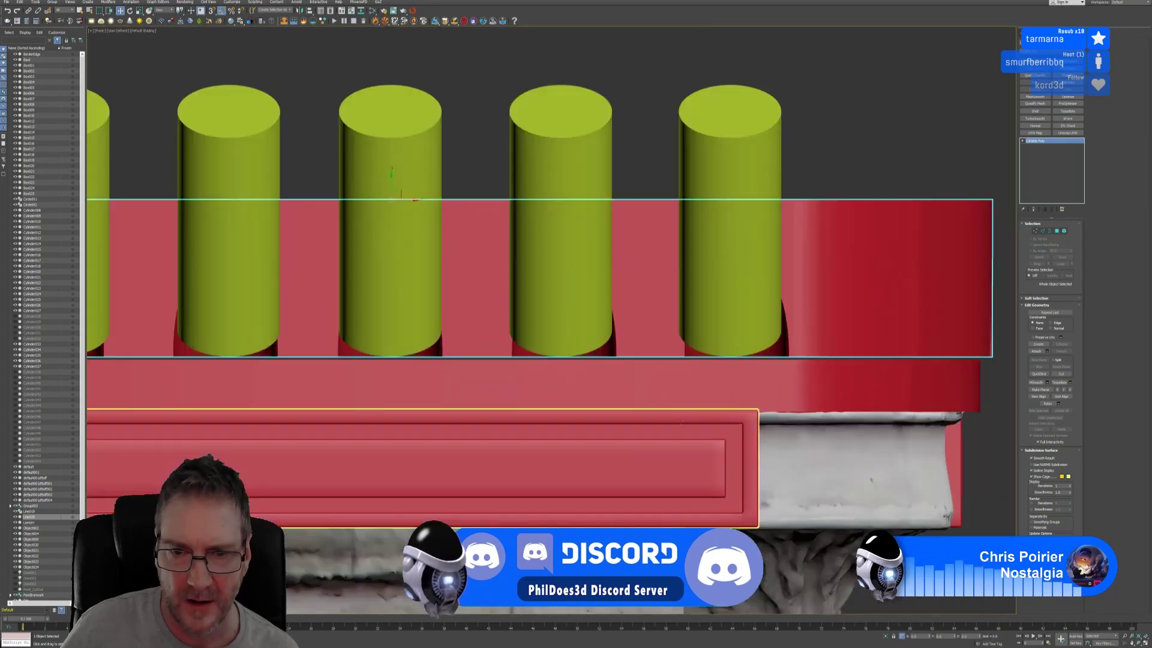
middle_drag(540, 383, 733, 360)
scroll(732, 360, down, 3)
scroll(732, 360, down, 4)
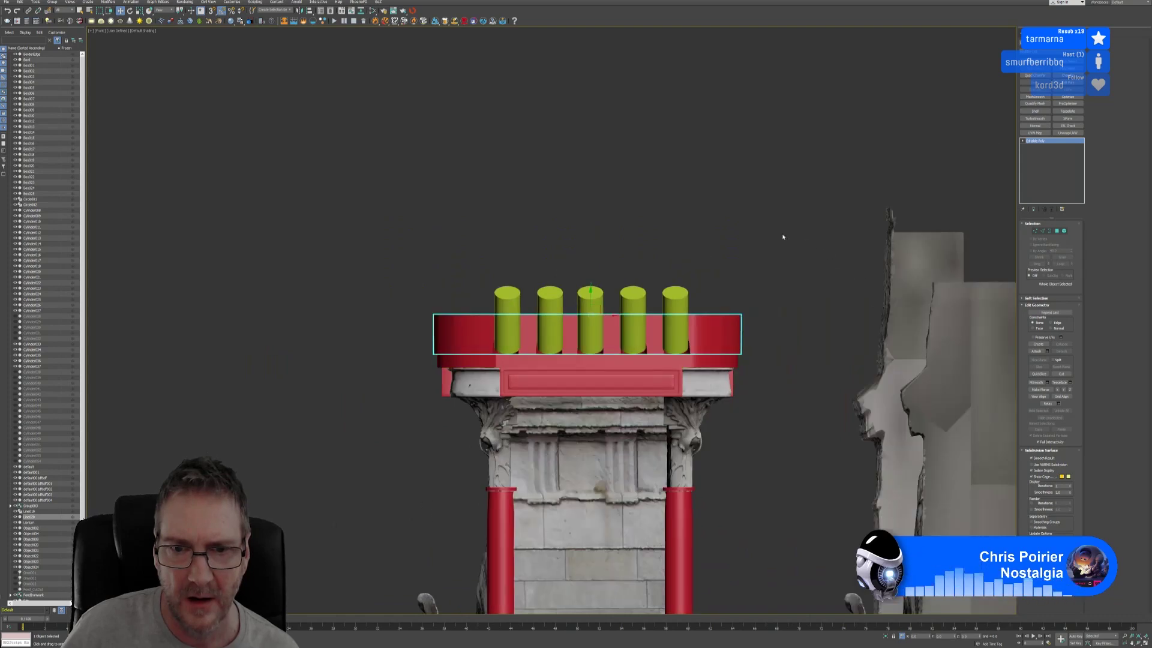
scroll(648, 353, up, 6)
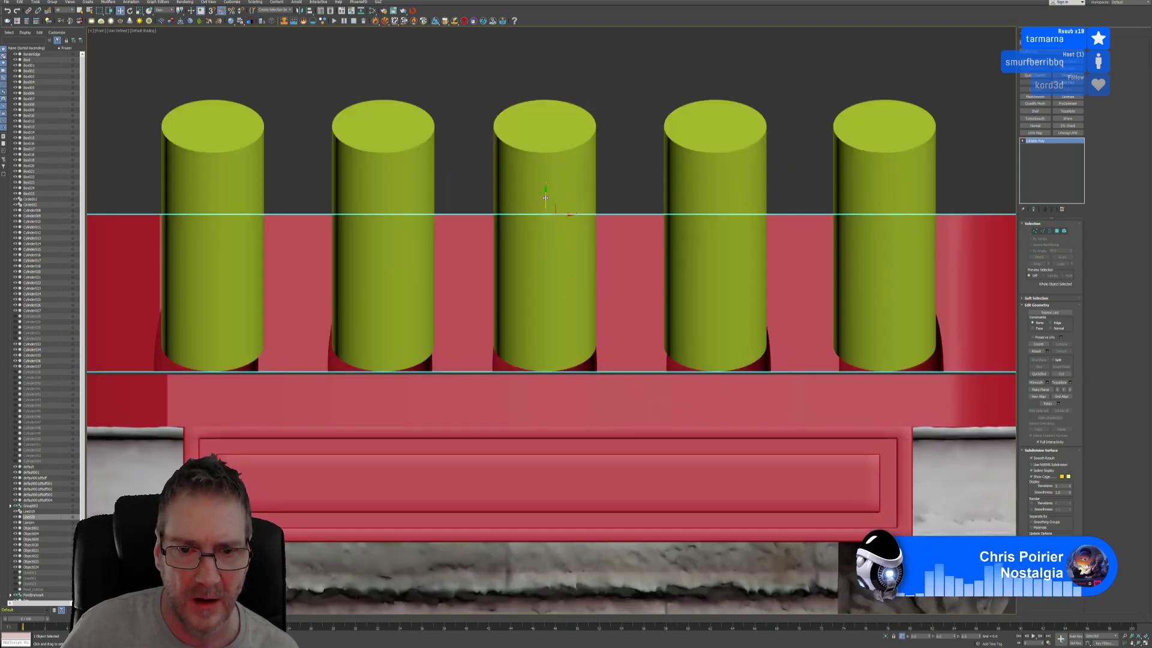
drag(545, 198, 547, 203)
scroll(512, 363, up, 4)
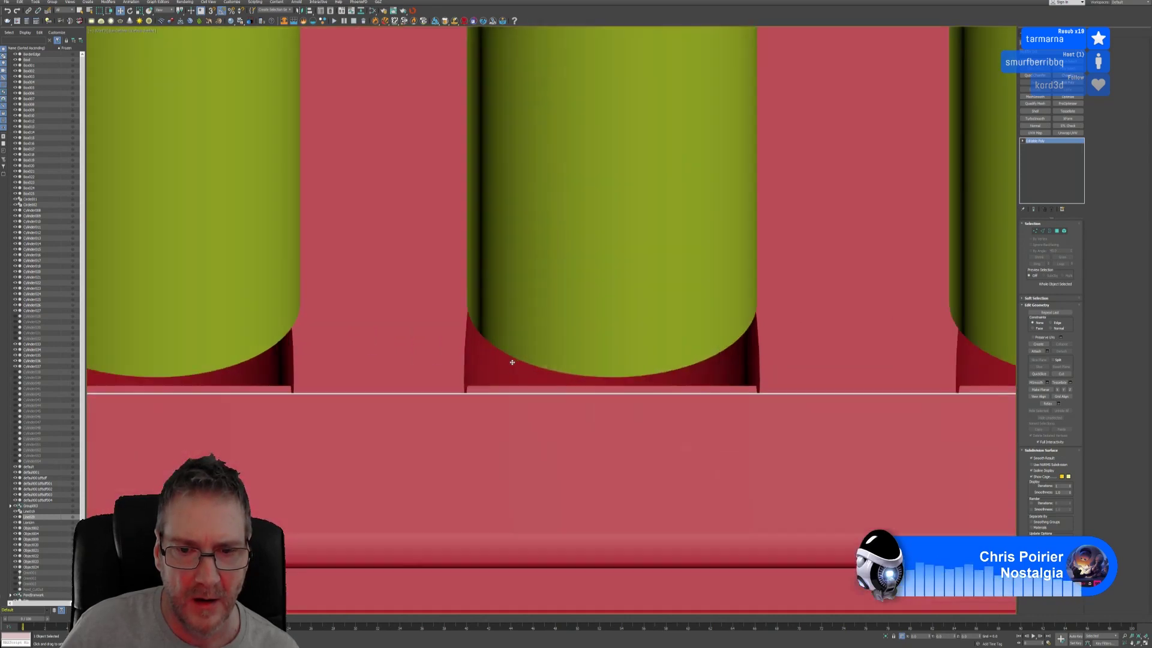
Step: Examine the notched slab's fit on the pillar in the Front view and in the full perspective scene
scroll(458, 276, down, 8)
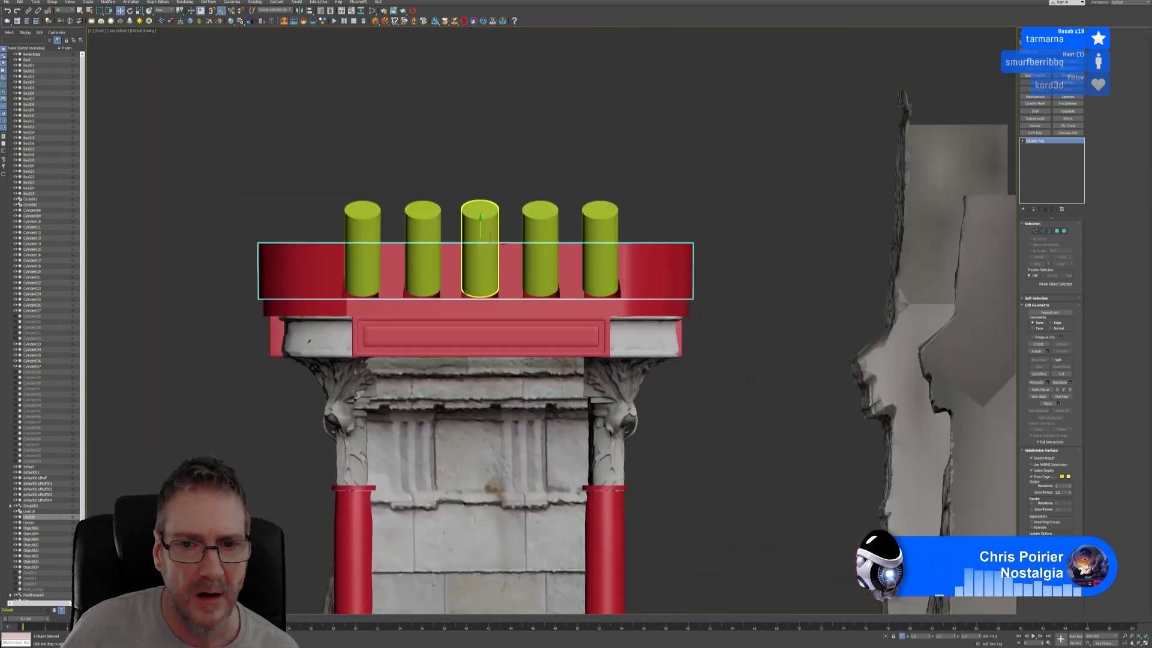
scroll(465, 292, down, 2)
key(alt+w)
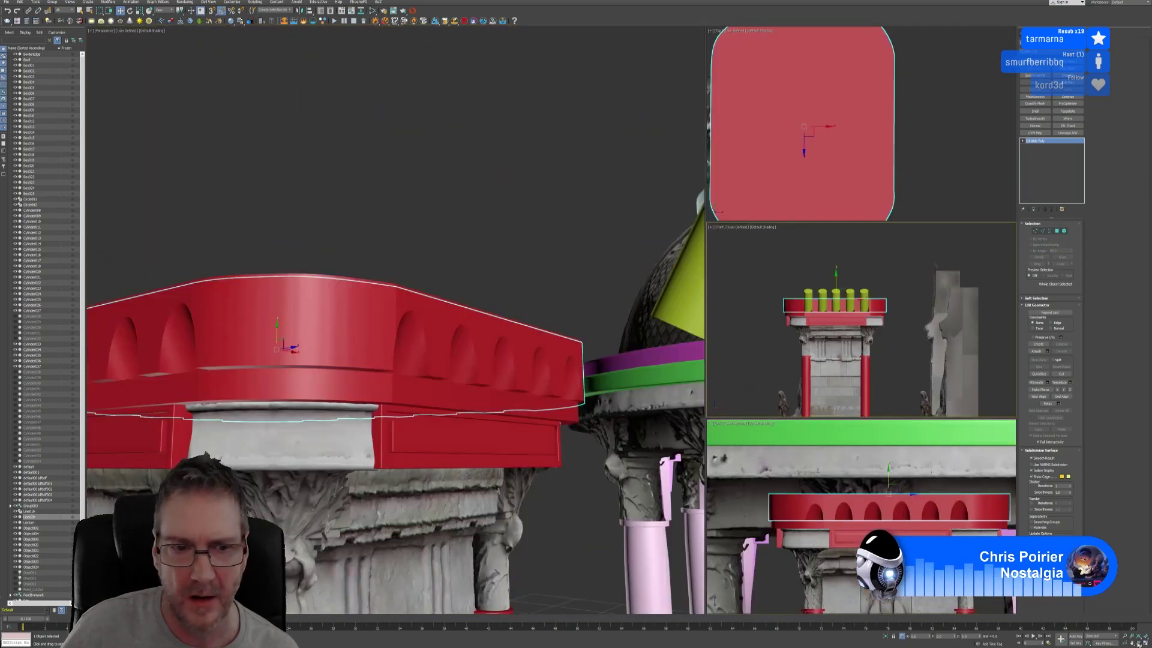
scroll(356, 268, down, 5)
mouse_move(356, 236)
middle_down()
mouse_move(339, 181)
mouse_move(354, 217)
middle_up()
scroll(339, 178, down, 4)
alt+middle_drag(412, 307, 411, 319)
scroll(392, 291, up, 3)
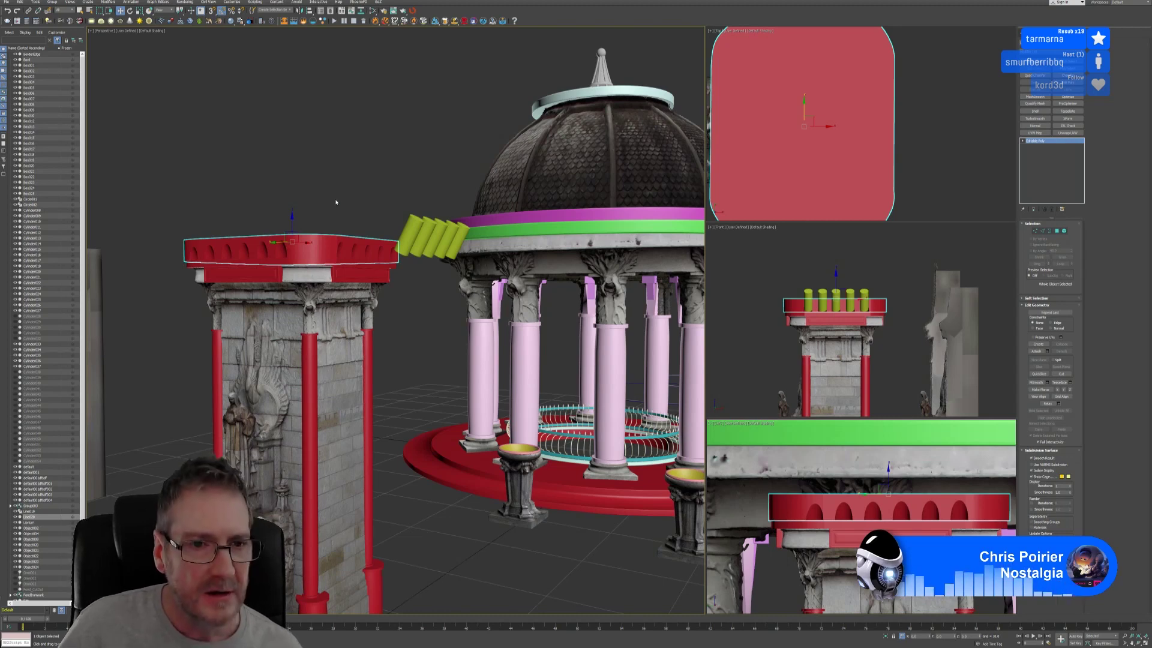
Step: Copy the plain slab beneath the notched slab upward along Z so the copy sits above the pillar top
click(403, 319)
click(379, 264)
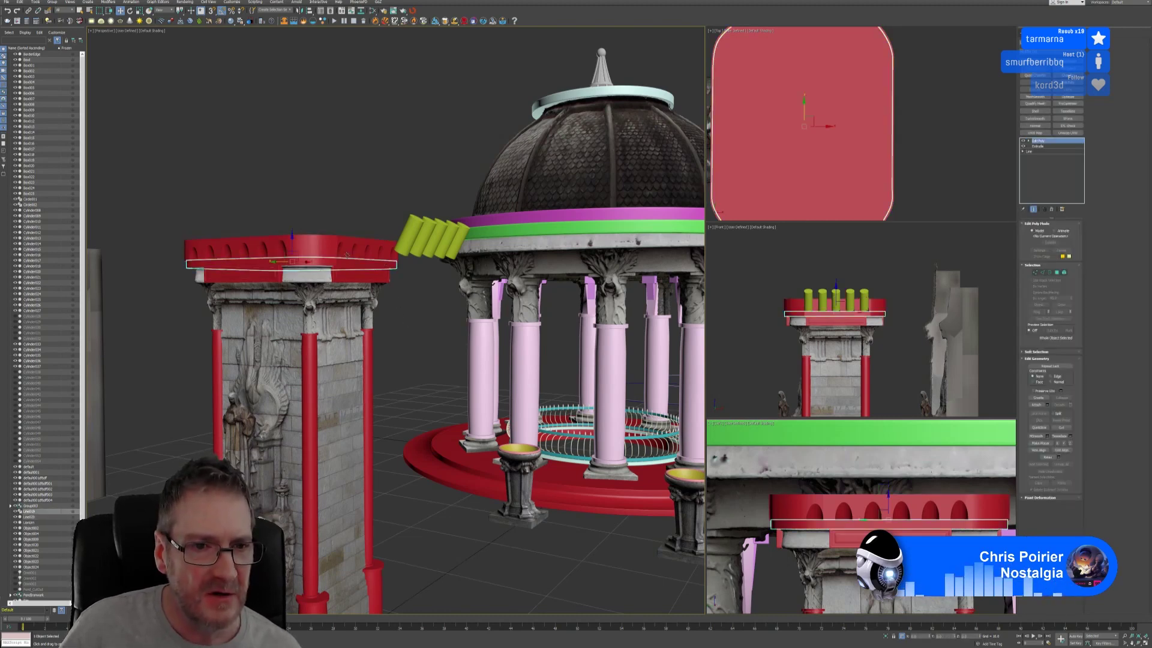
shift+drag(293, 242, 293, 199)
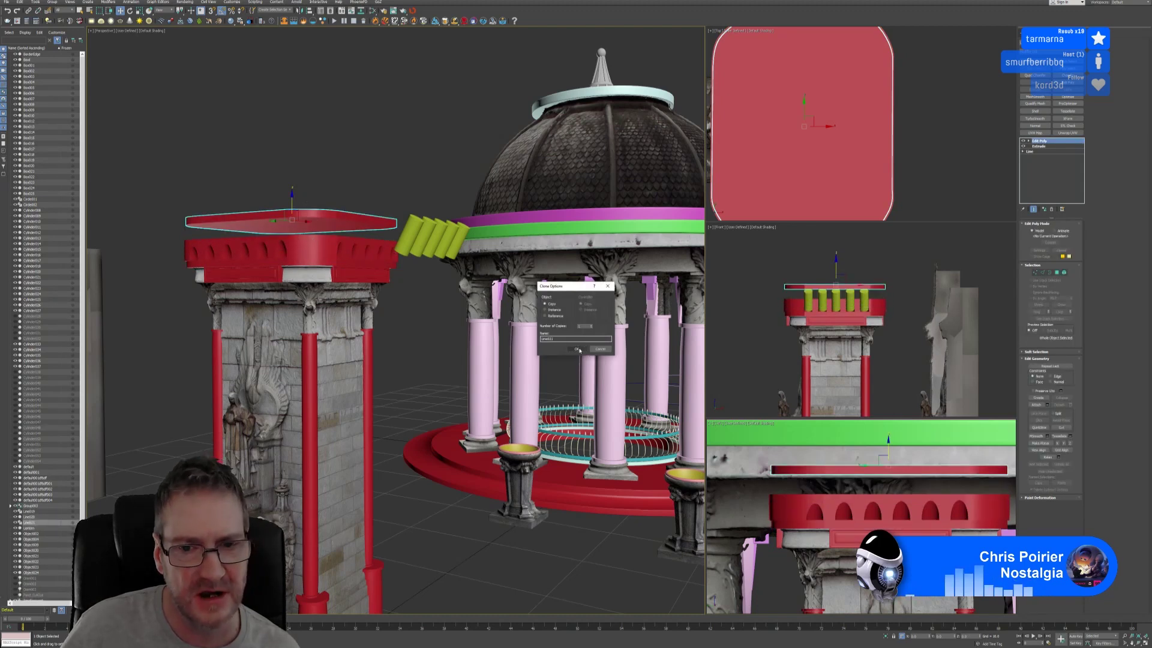
click(578, 349)
Step: Scale the copied plain slab along Z to make it thicker, and isolate it from the scene
alt+middle_drag(352, 168, 348, 197)
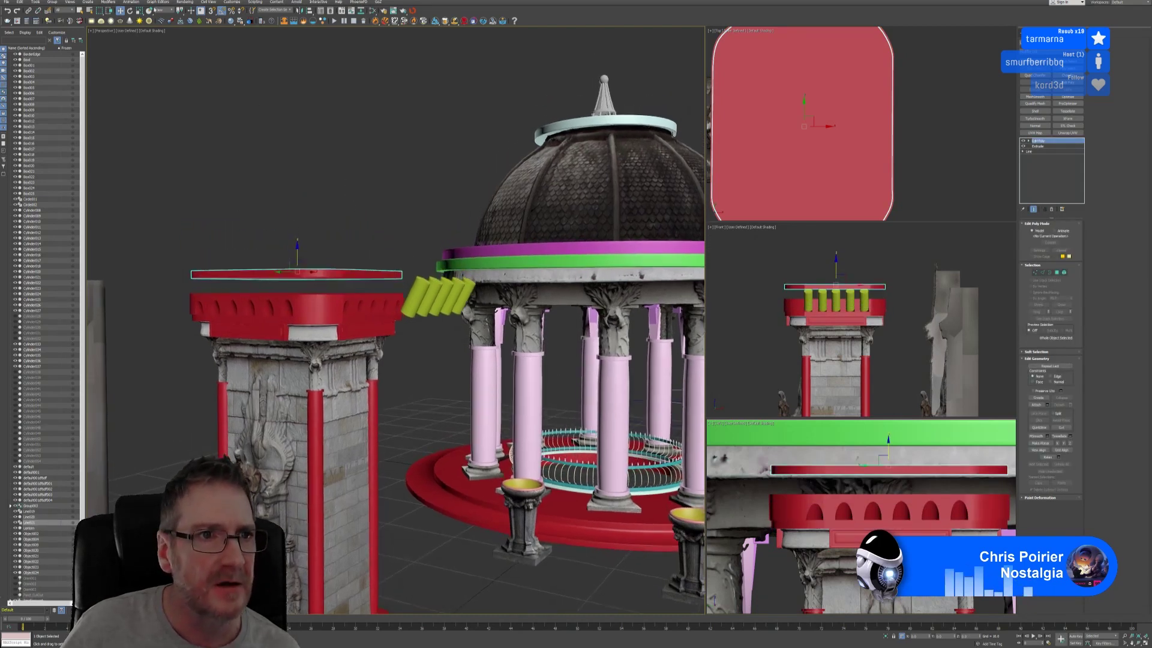
key(r)
drag(297, 243, 314, 219)
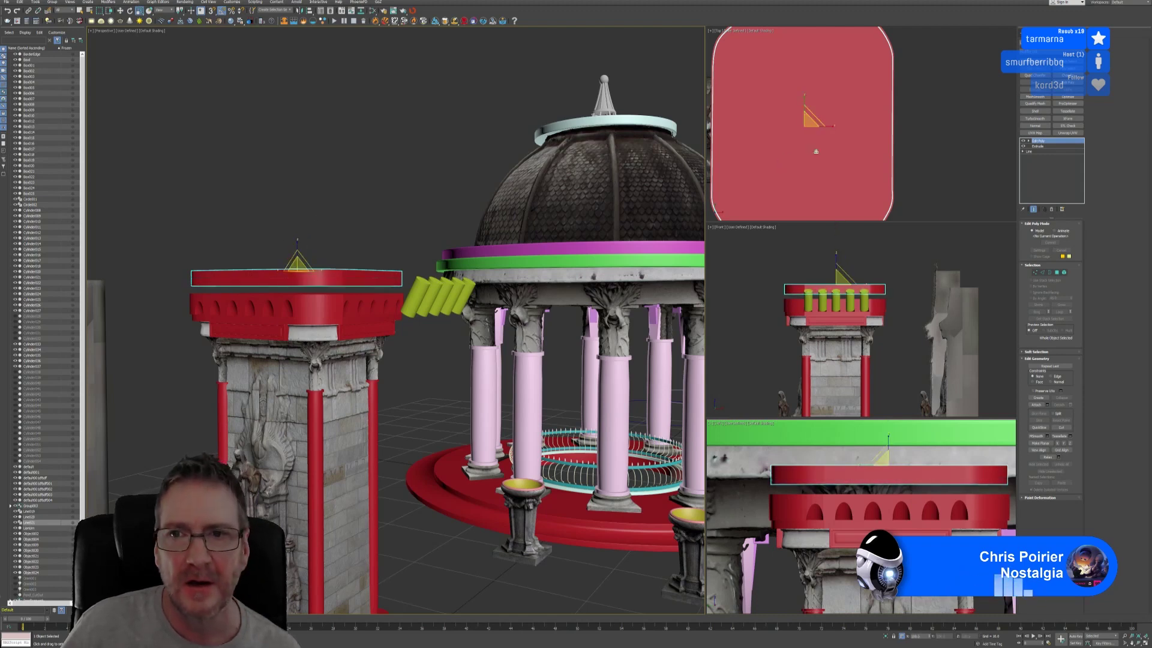
key(alt+q)
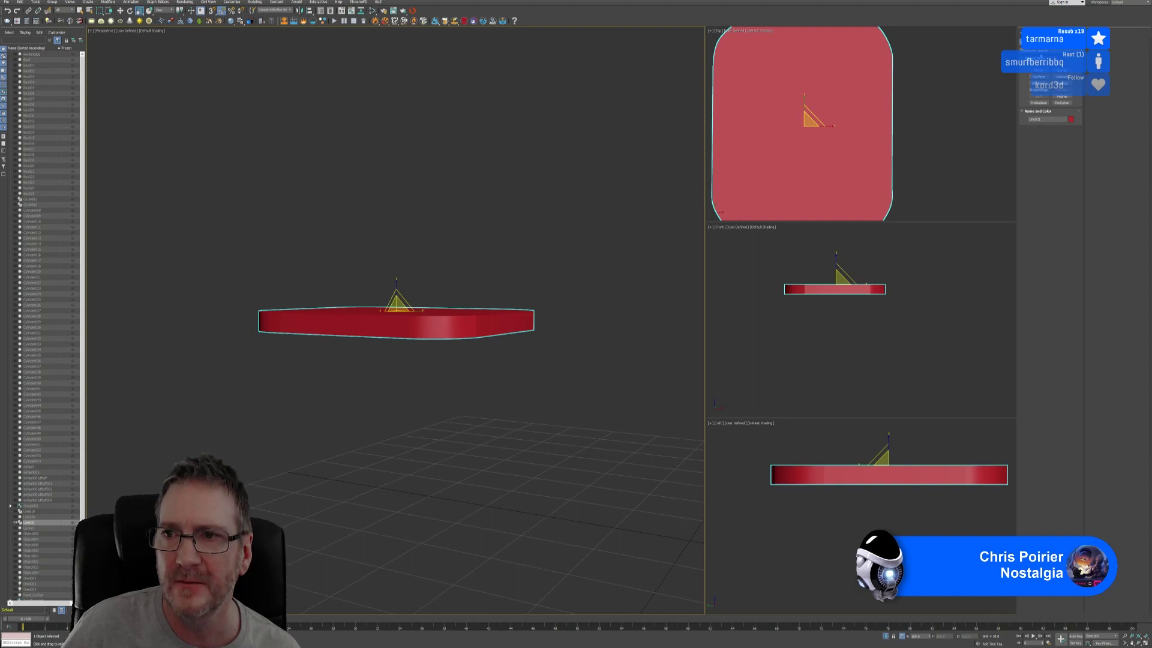
Step: Create a small tall box in the Top view, straddling the slab's long straight edge near its rounded corner
click(1041, 52)
click(1036, 57)
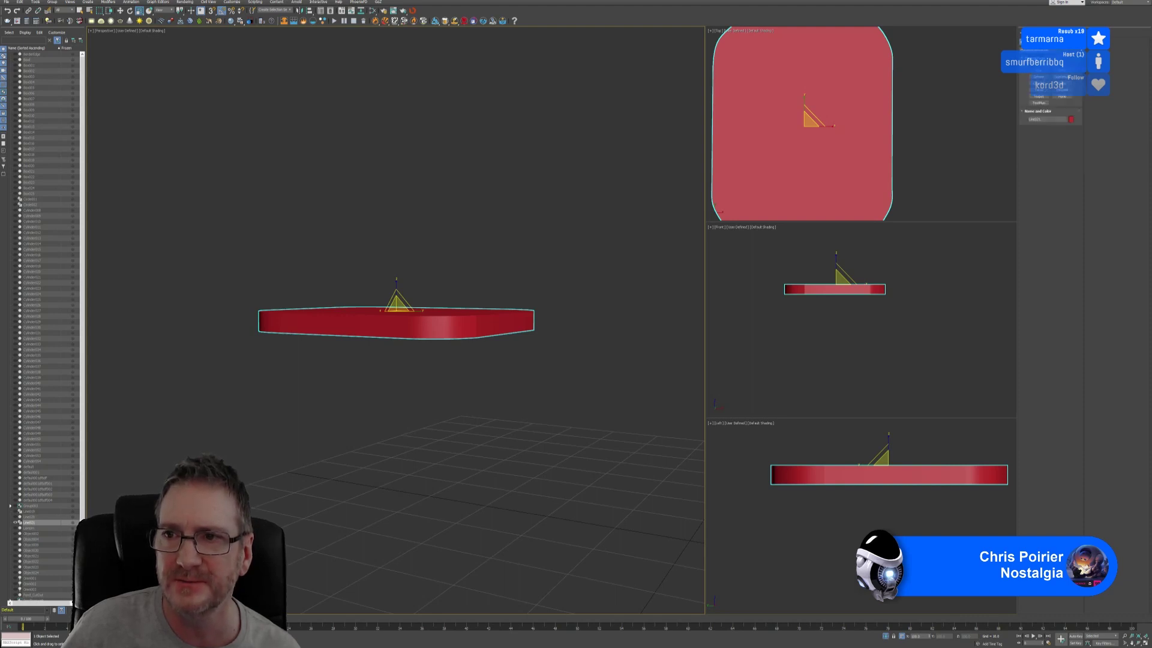
click(1042, 76)
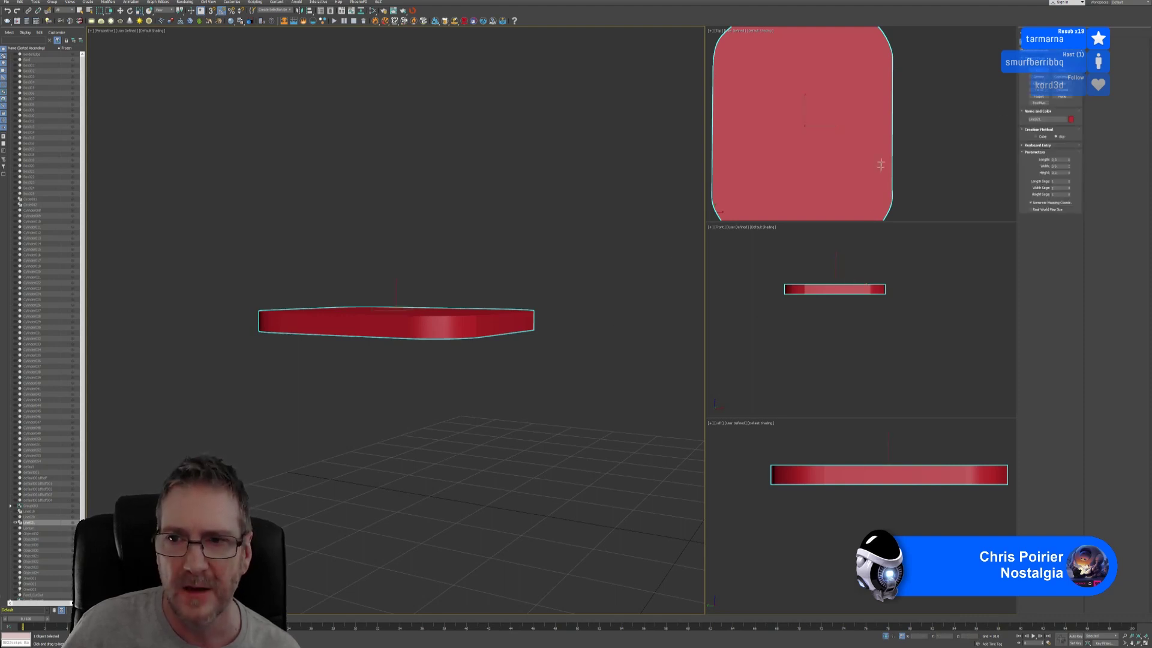
mouse_move(881, 145)
middle_down()
mouse_move(890, 125)
mouse_move(888, 141)
middle_up()
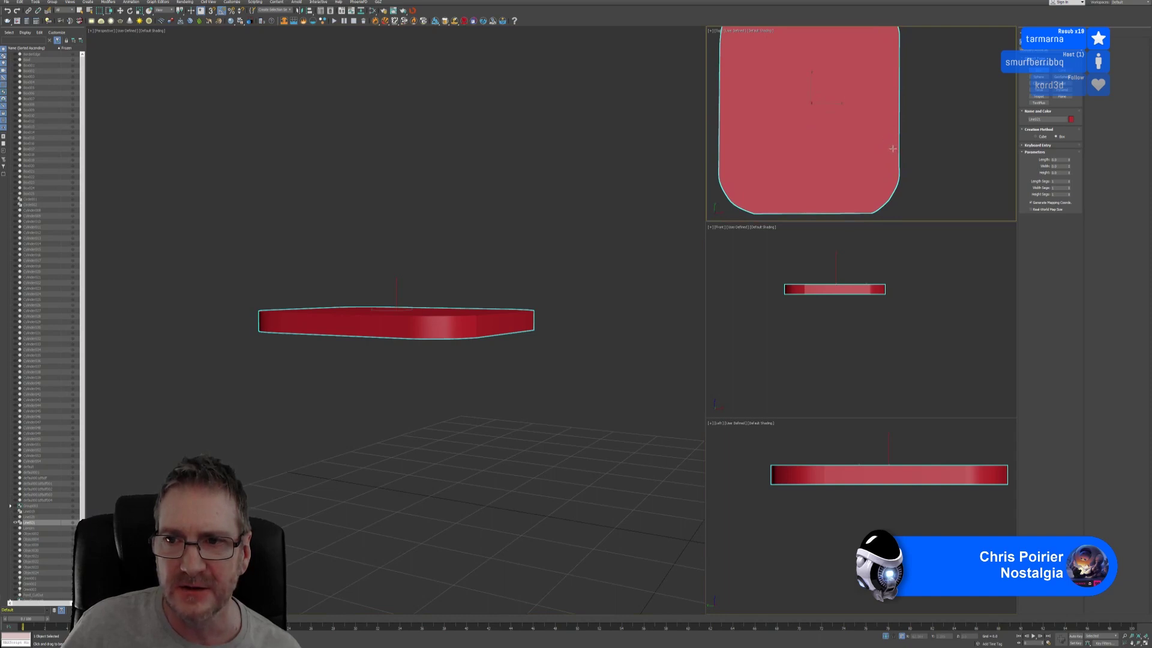
drag(893, 144, 909, 165)
click(909, 165)
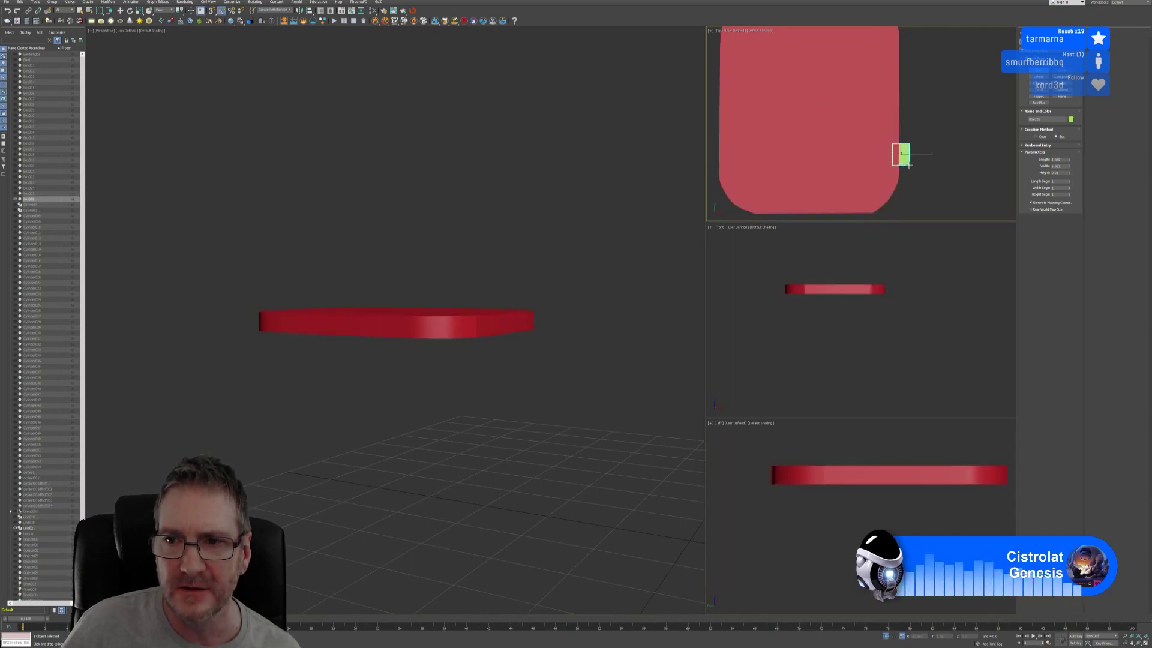
click(908, 119)
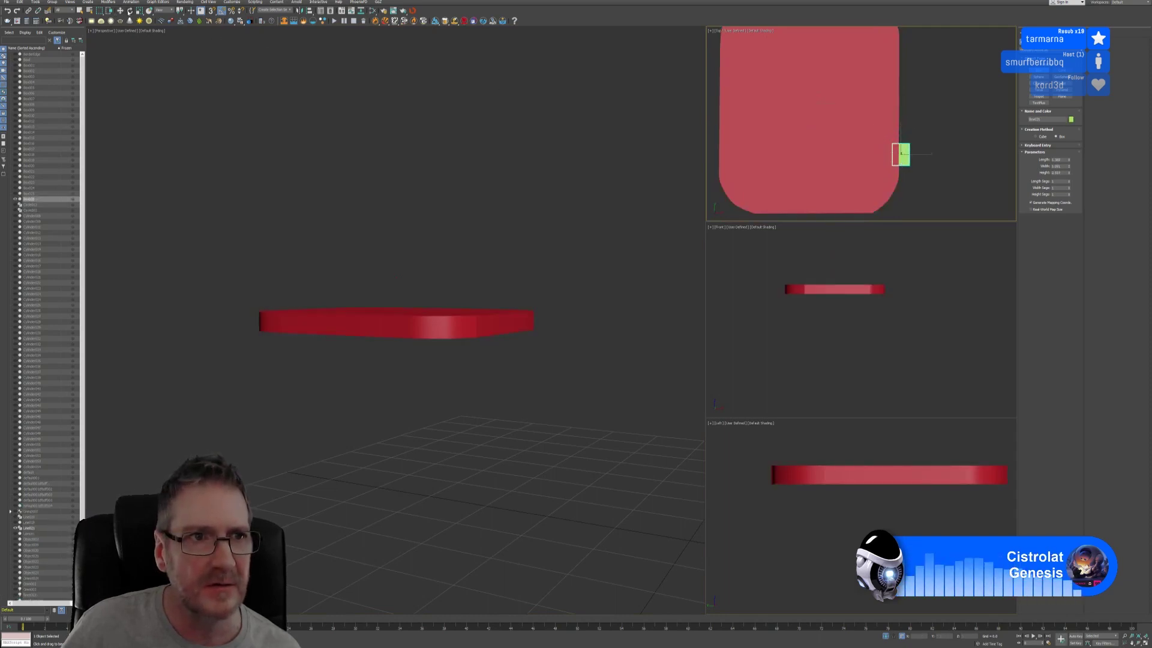
Step: Raise the box vertically to the slab's height so it intersects the slab's edge
click(121, 11)
scroll(807, 416, down, 5)
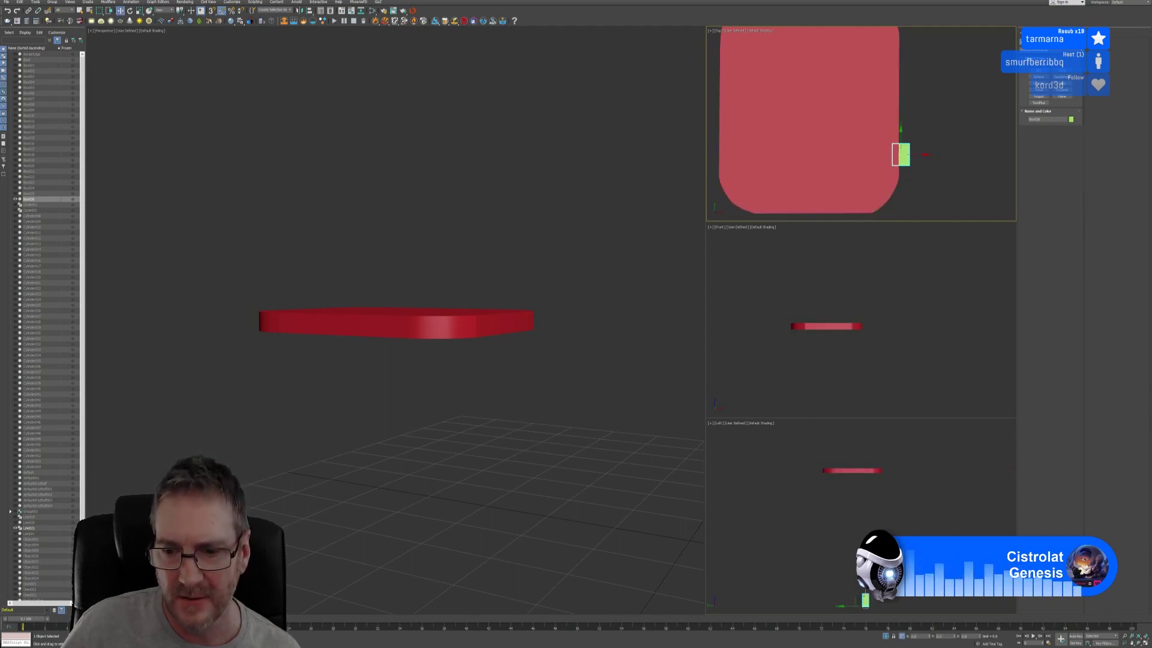
middle_drag(858, 516, 862, 515)
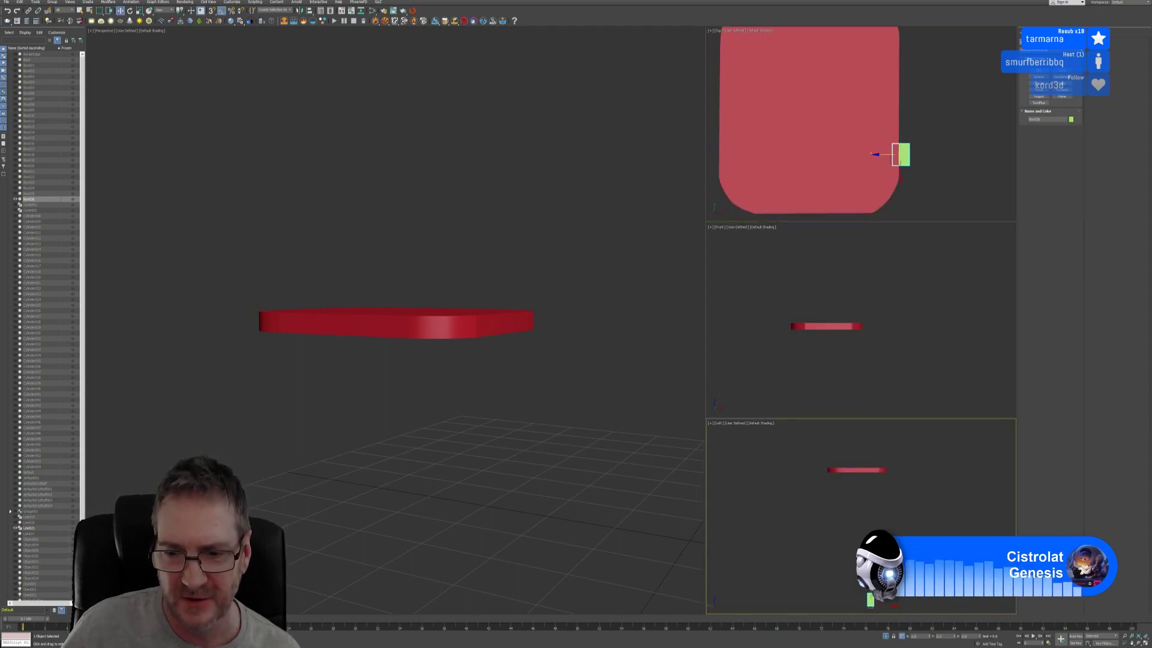
drag(871, 597, 874, 454)
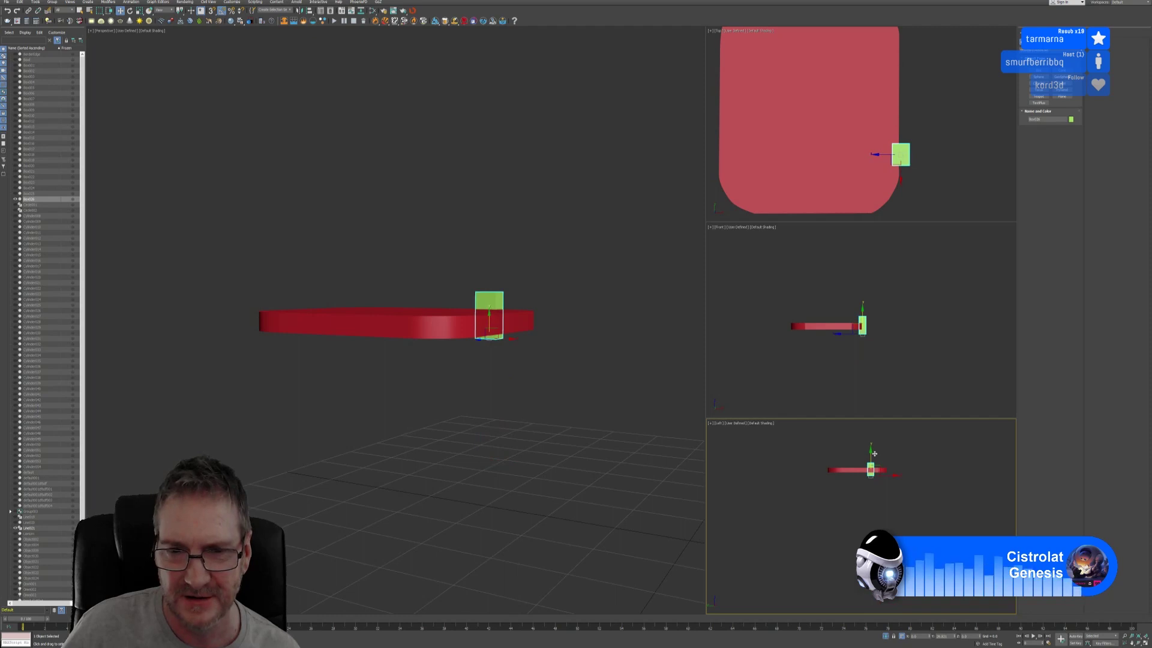
Step: Shift the box slightly along the slab's edge away from the corner and reduce its footprint a little
alt+middle_drag(432, 391, 452, 322)
scroll(600, 330, up, 2)
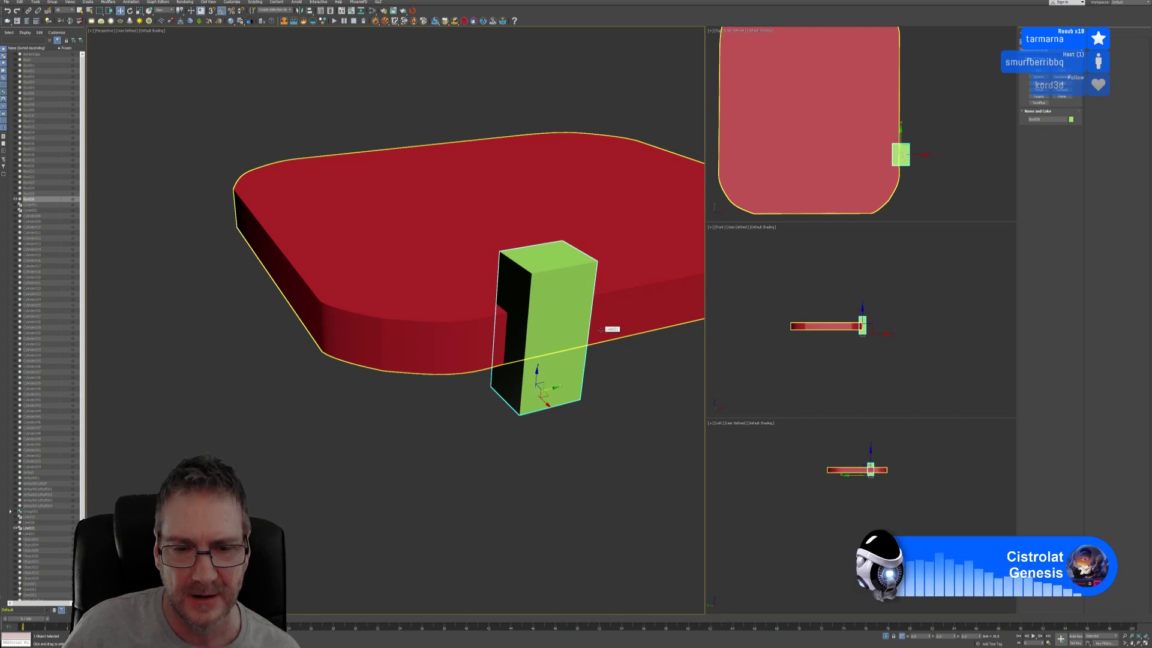
middle_drag(590, 328, 581, 338)
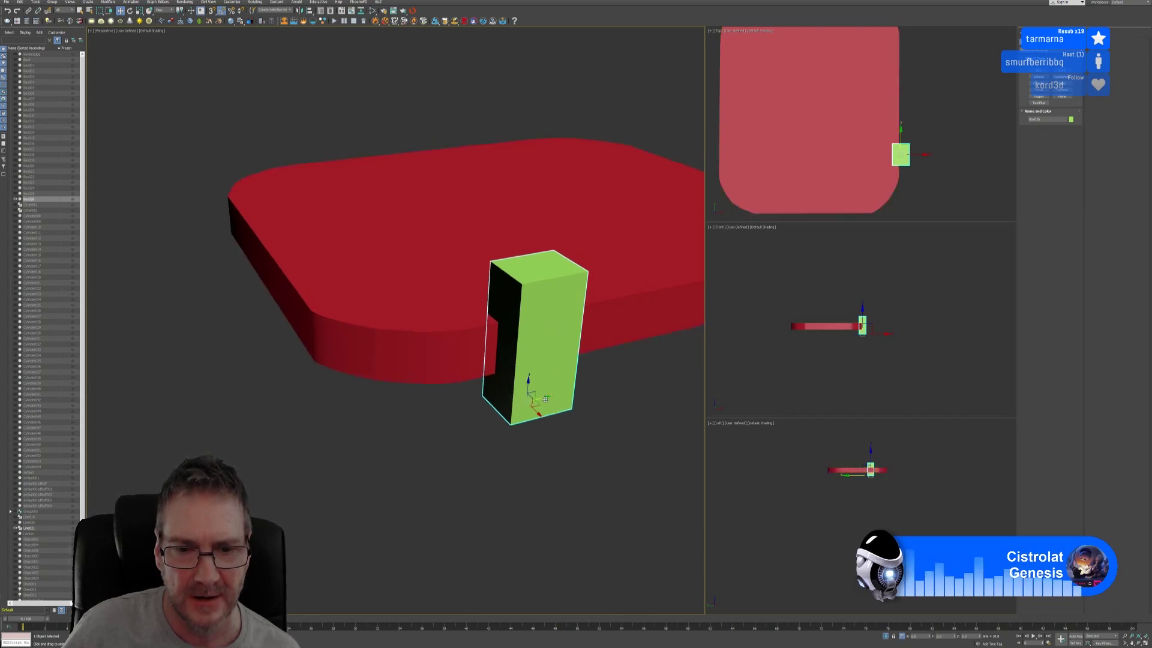
mouse_move(545, 399)
mouse_down()
mouse_move(532, 403)
mouse_move(576, 382)
mouse_move(553, 391)
mouse_up()
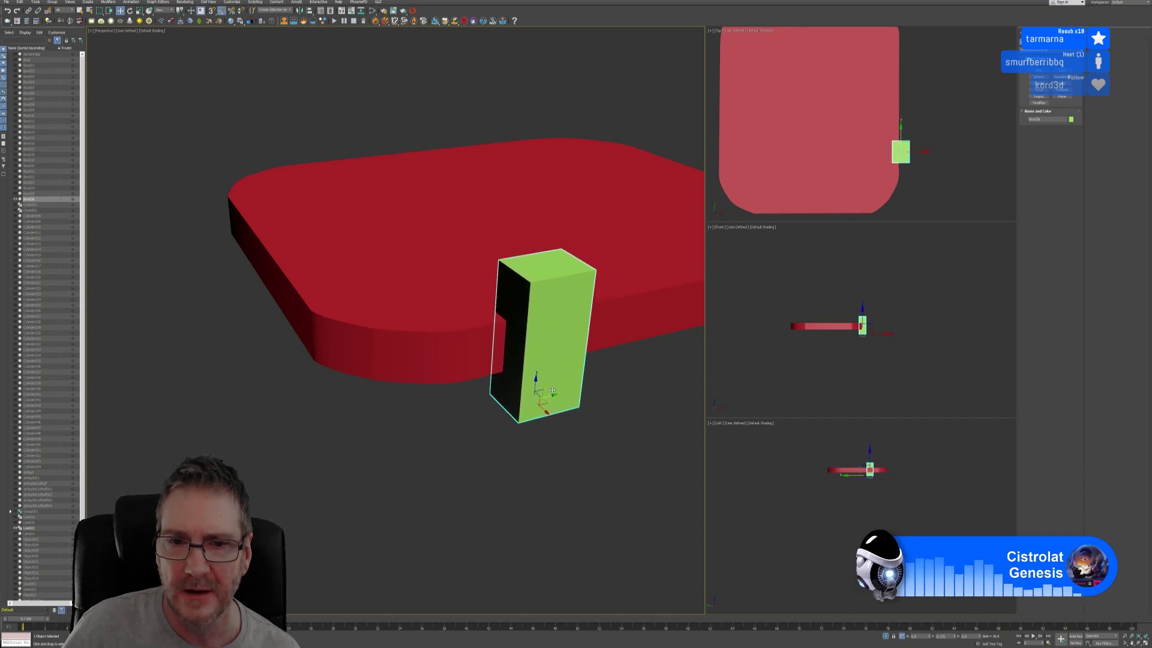
scroll(586, 372, down, 5)
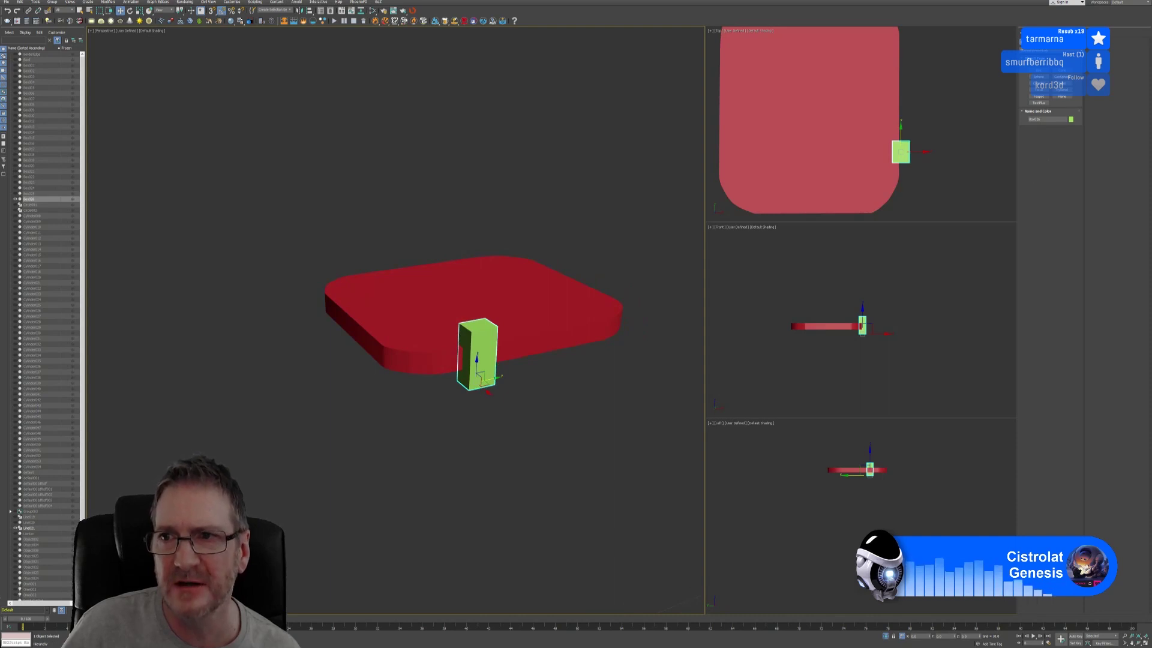
click(1032, 42)
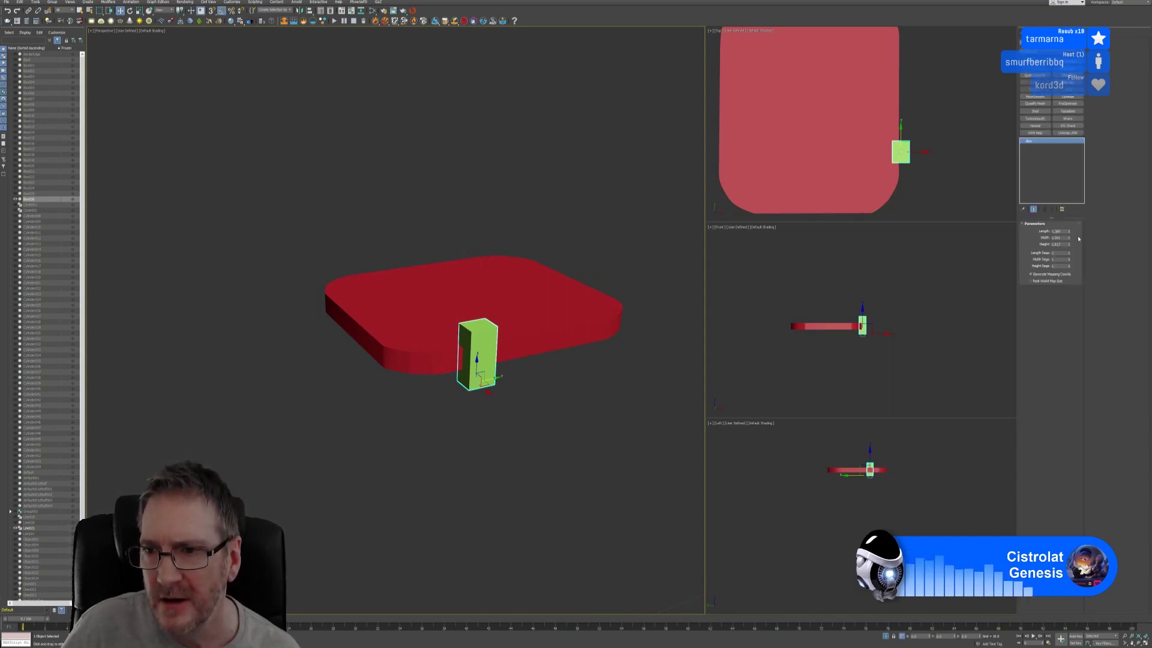
drag(1069, 240, 1068, 237)
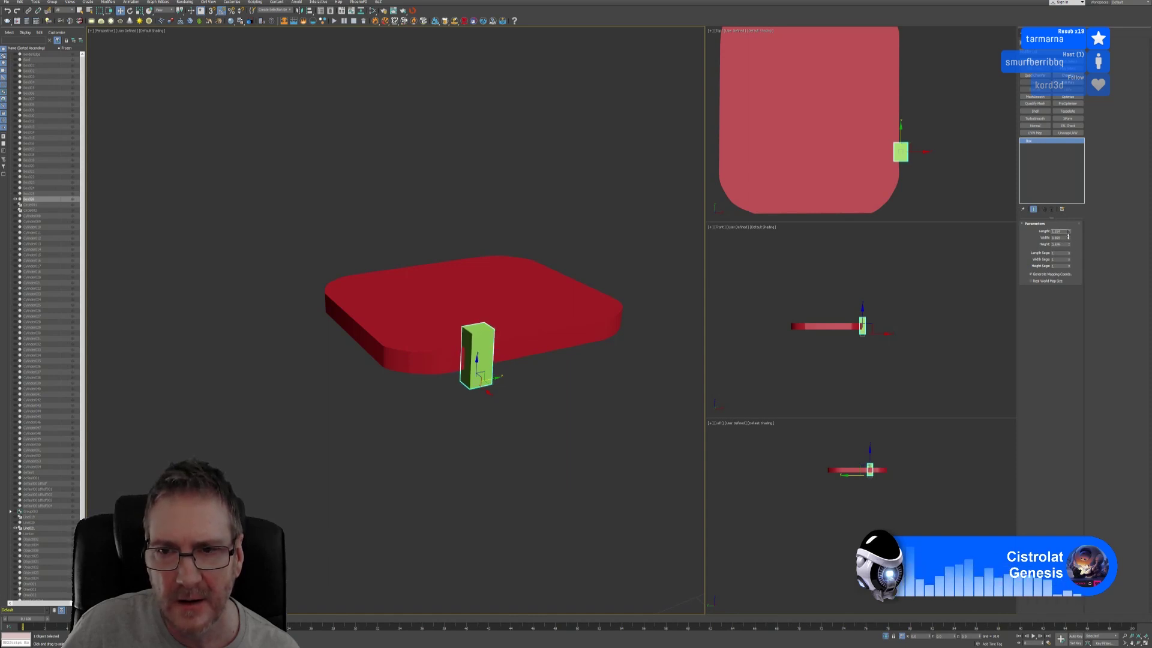
Step: Copy the box along Y in the enlarged Top view, leaving a narrow gap between the two boxes
middle_drag(954, 146, 946, 160)
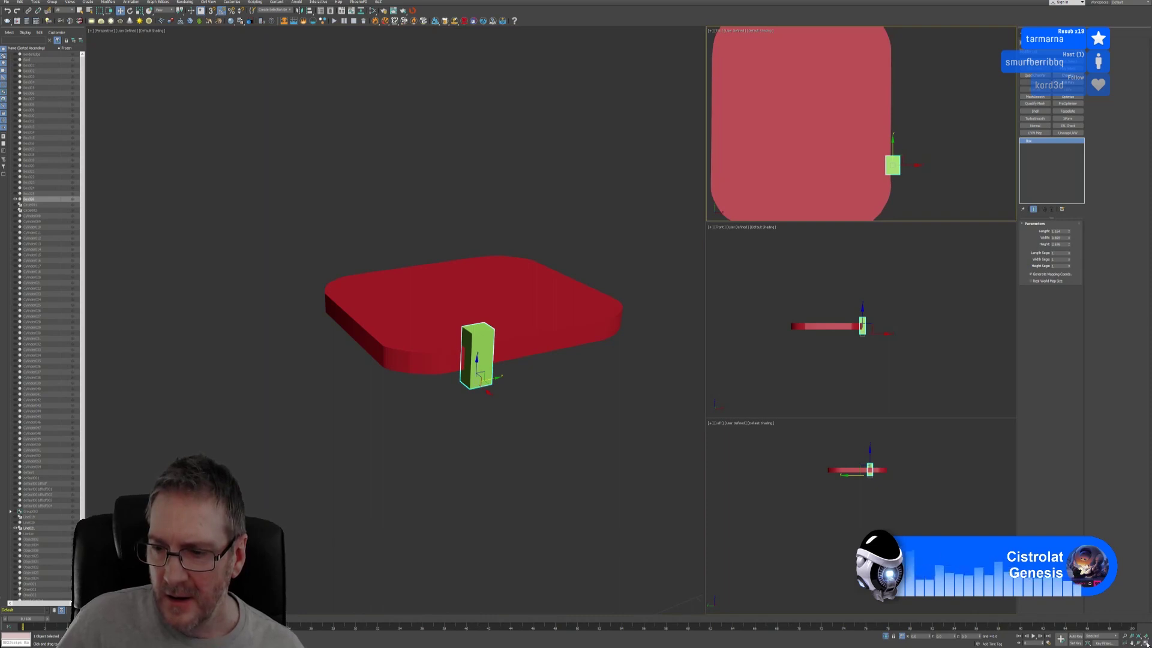
click(1144, 642)
middle_drag(747, 346, 770, 305)
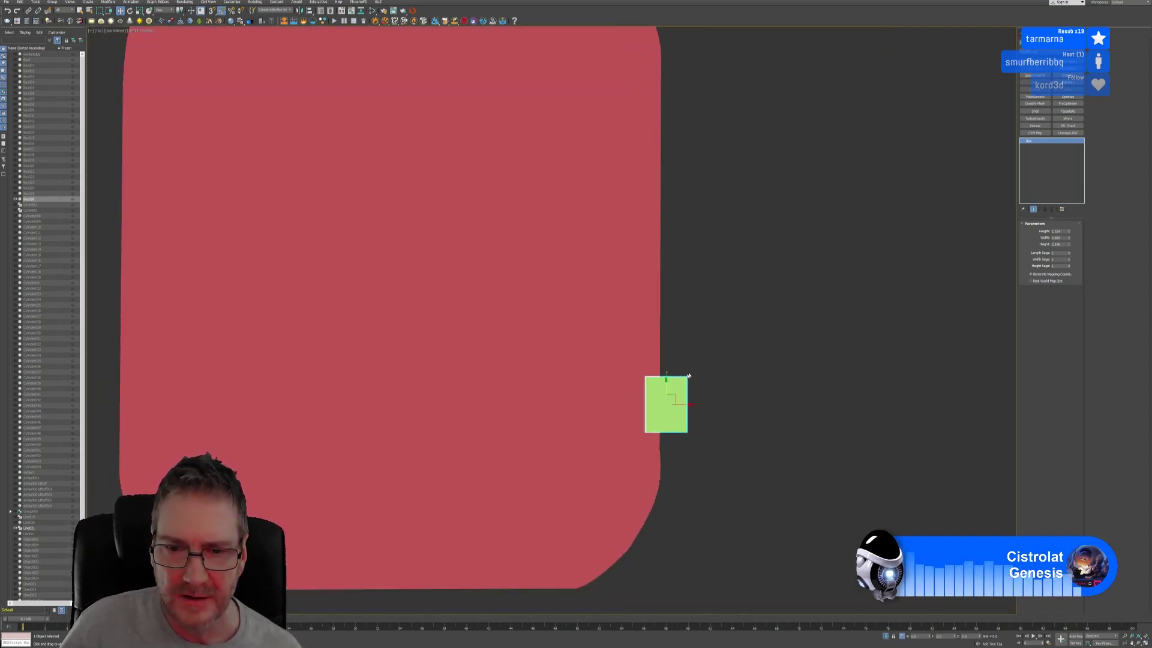
middle_drag(710, 375, 678, 419)
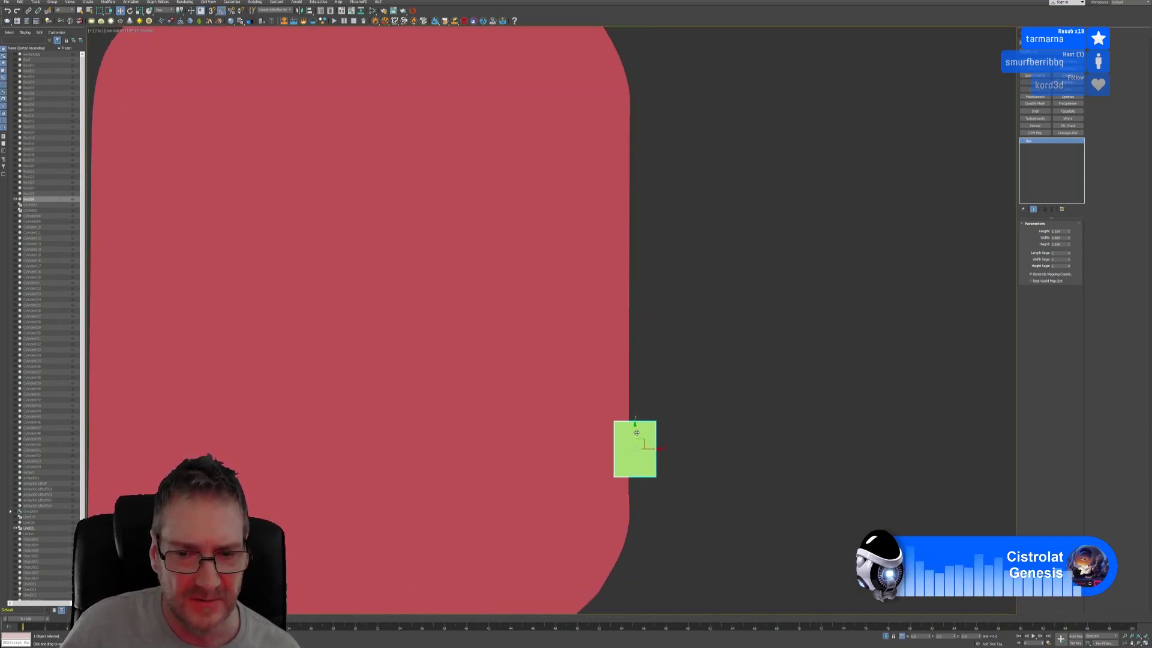
shift+drag(633, 433, 639, 350)
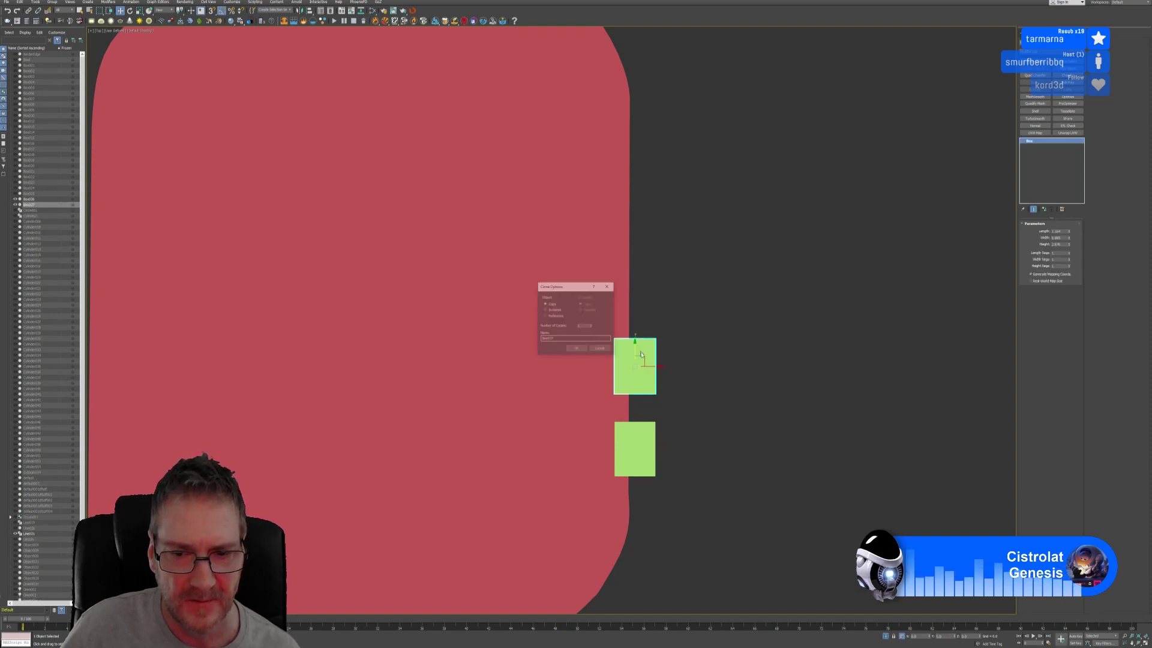
click(576, 350)
Step: Copy the pair of boxes farther along the edge, and copy the end box once more for an evenly spaced row of five
ctrl+click(637, 458)
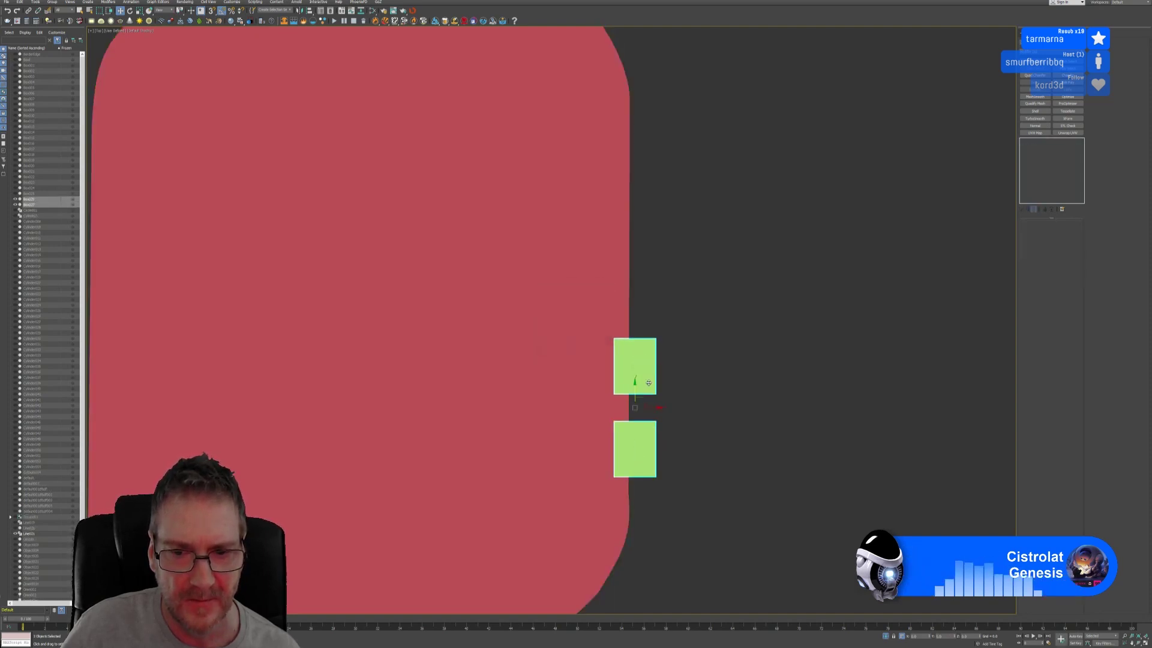
shift+drag(637, 393, 658, 231)
click(577, 351)
middle_drag(678, 237, 665, 274)
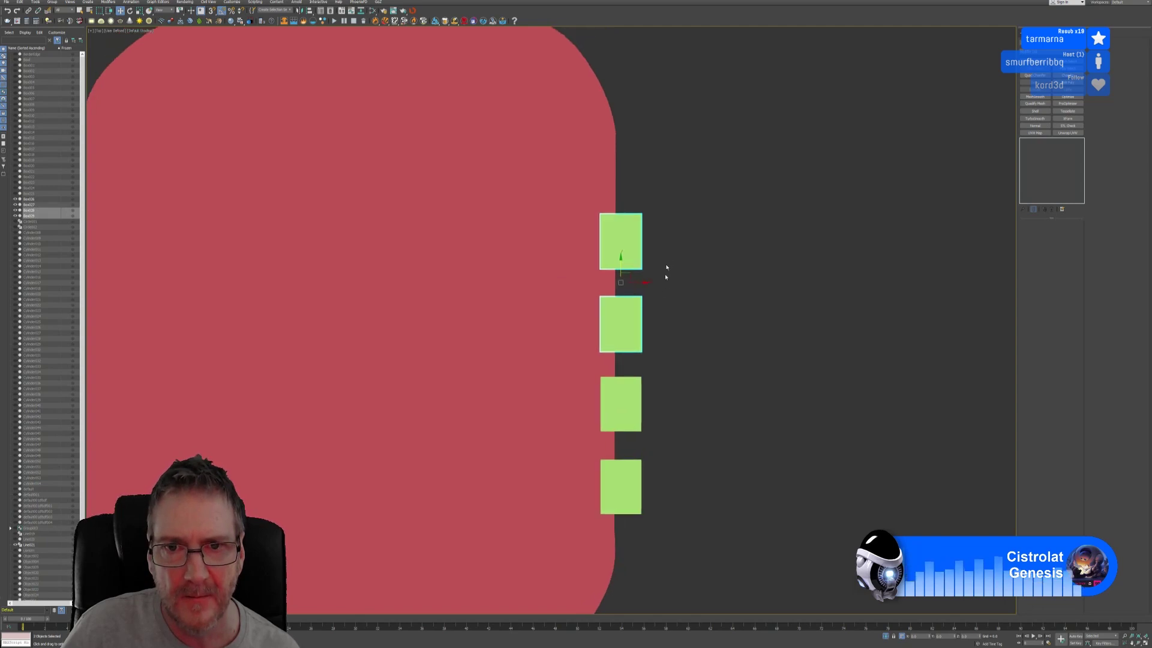
click(630, 243)
mouse_move(622, 228)
shift+mouse_down()
mouse_move(636, 154)
mouse_move(651, 141)
shift+mouse_up()
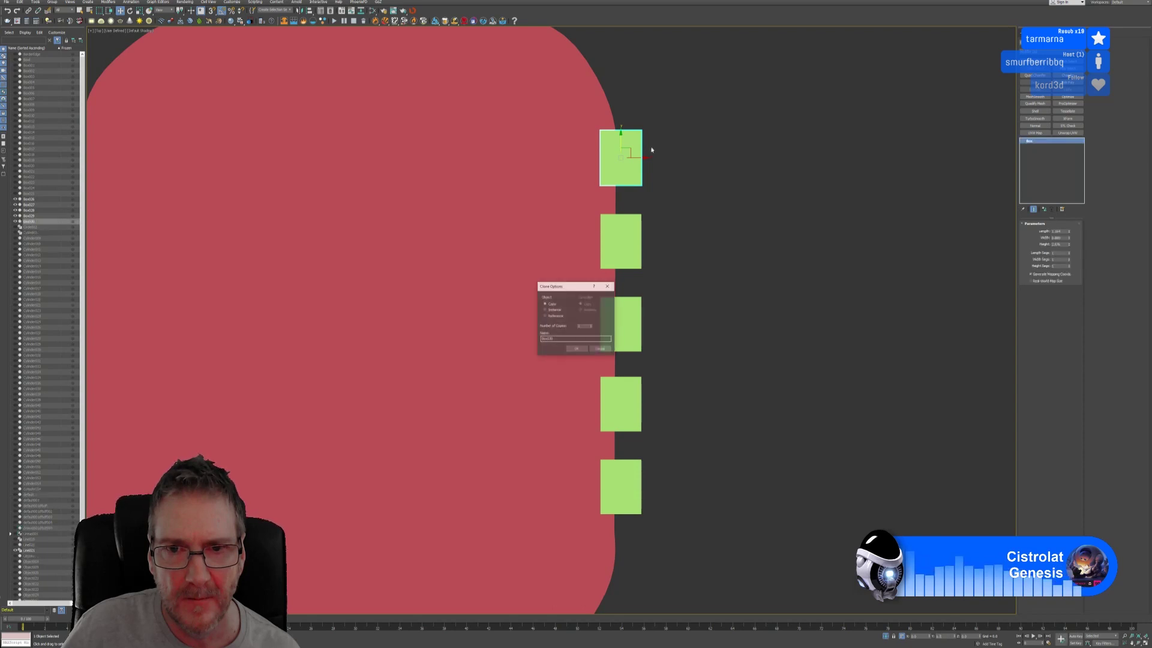
click(599, 349)
Step: Select all five boxes and shift the row along Y to centre it on the slab's straight edge
ctrl+click(620, 249)
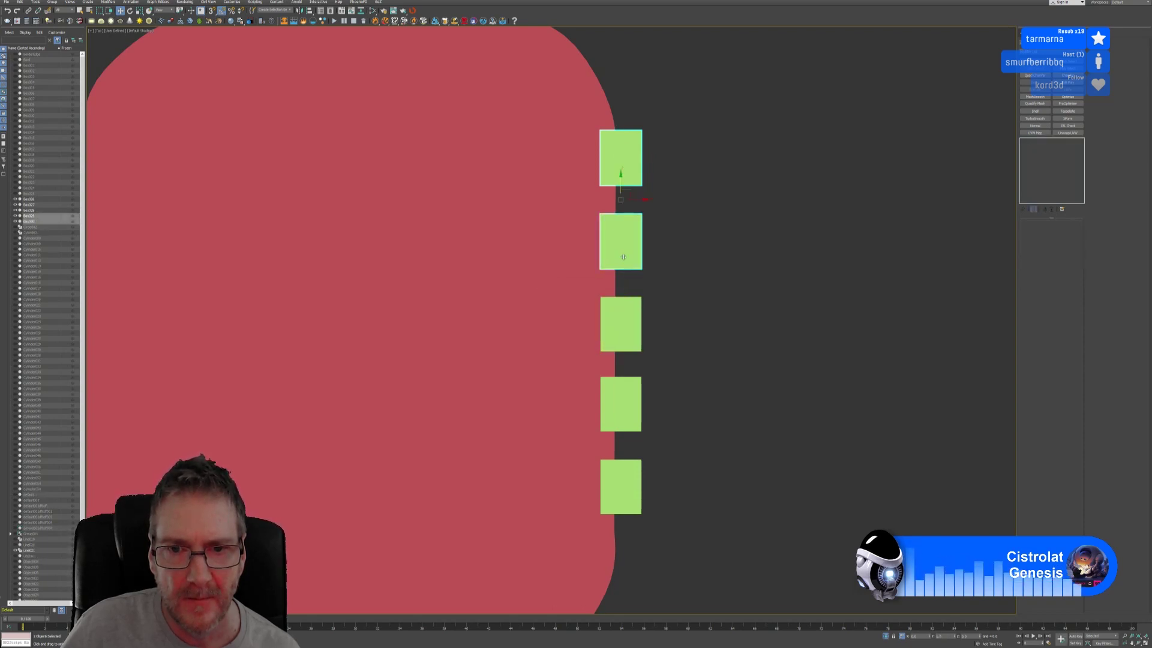
ctrl+click(624, 327)
ctrl+click(630, 411)
ctrl+click(637, 474)
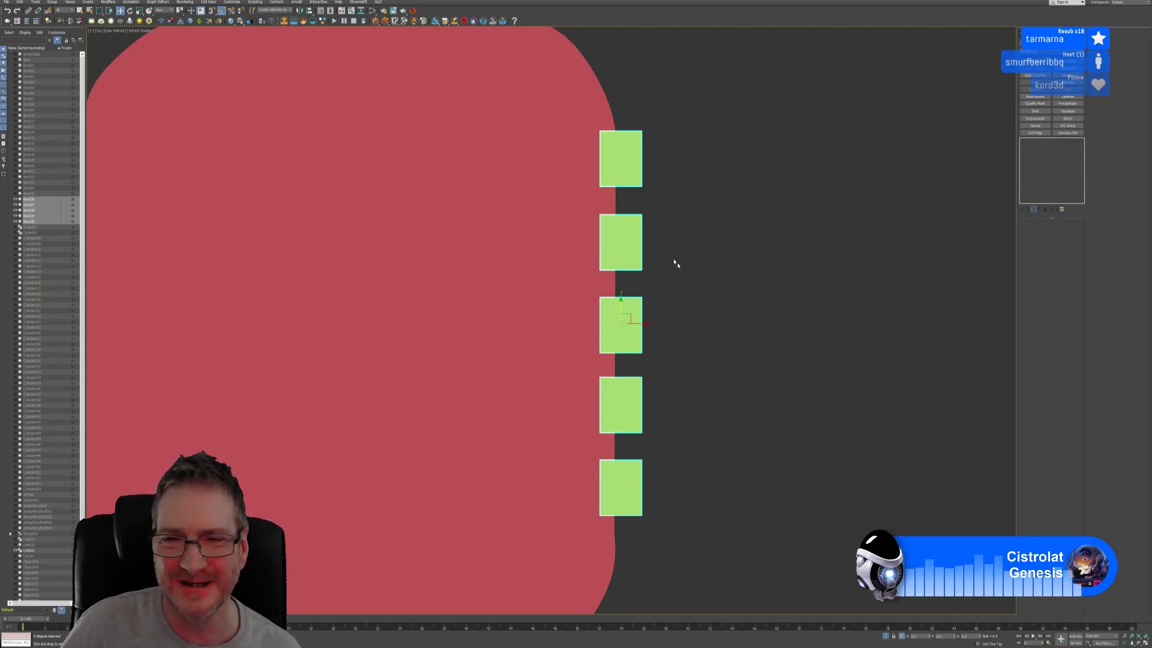
middle_drag(665, 291, 662, 291)
drag(618, 306, 615, 318)
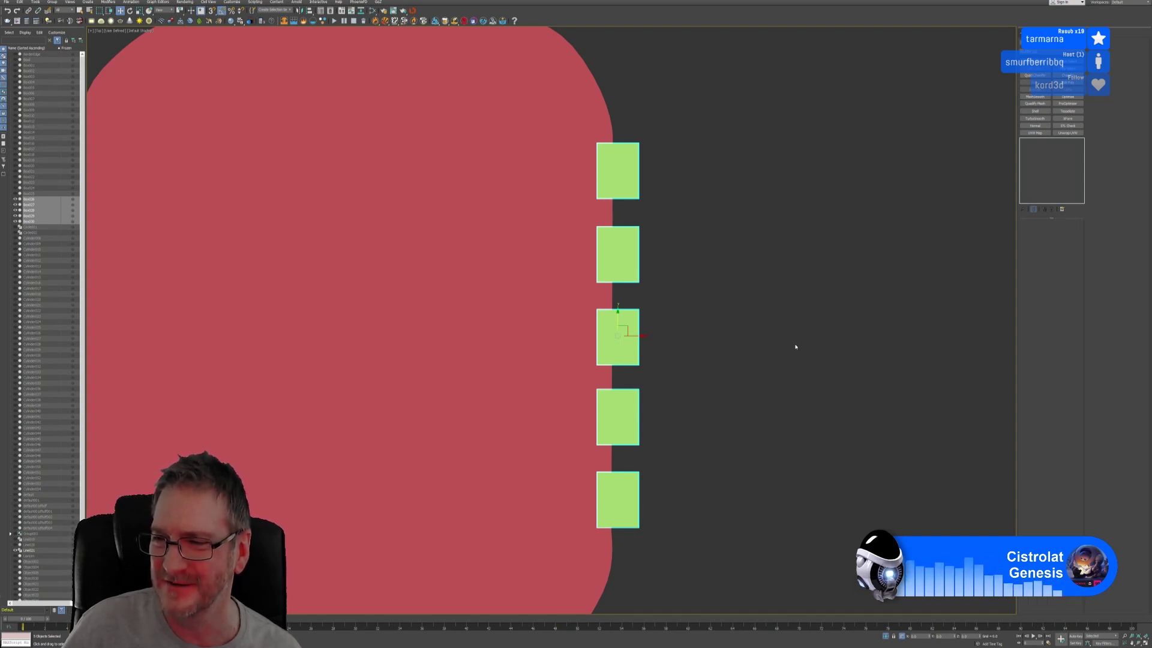
Step: Move the row of five boxes slightly inward along X so they cut deeper into the slab's edge
click(1146, 644)
alt+middle_drag(555, 427, 490, 502)
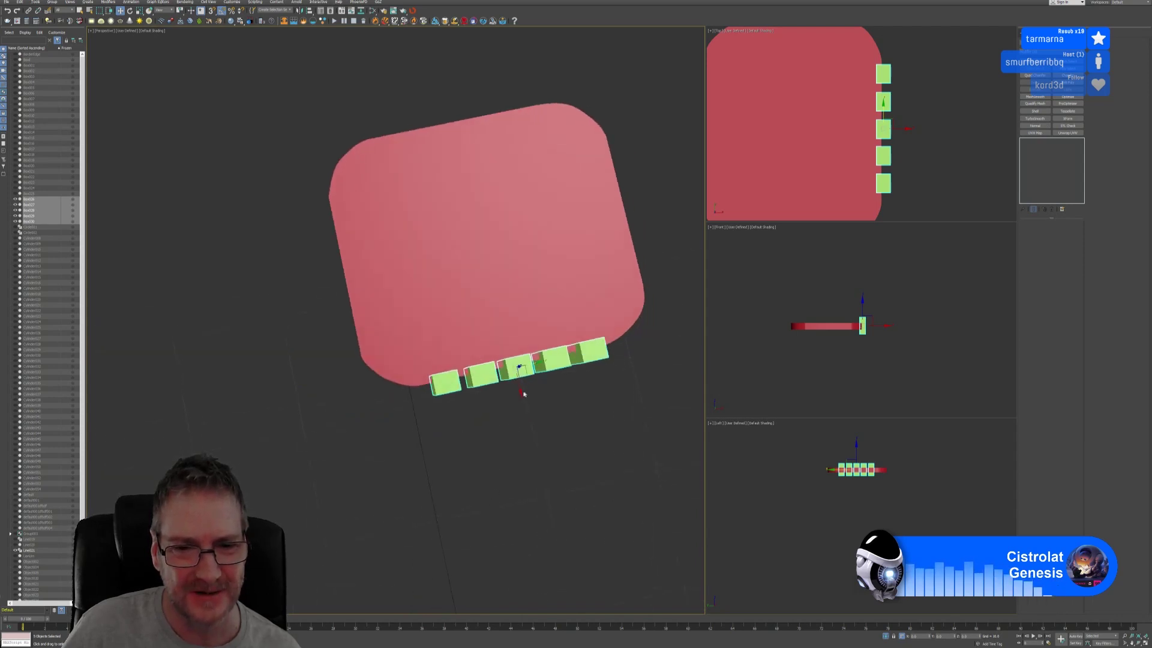
alt+middle_drag(522, 393, 516, 391)
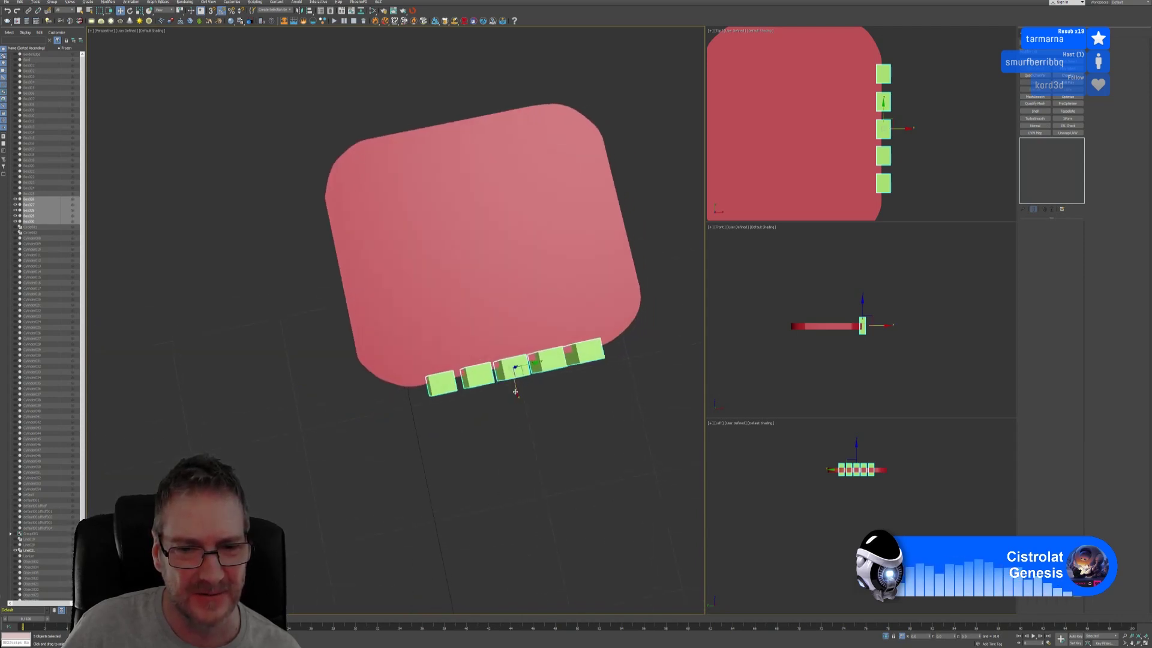
drag(518, 391, 521, 386)
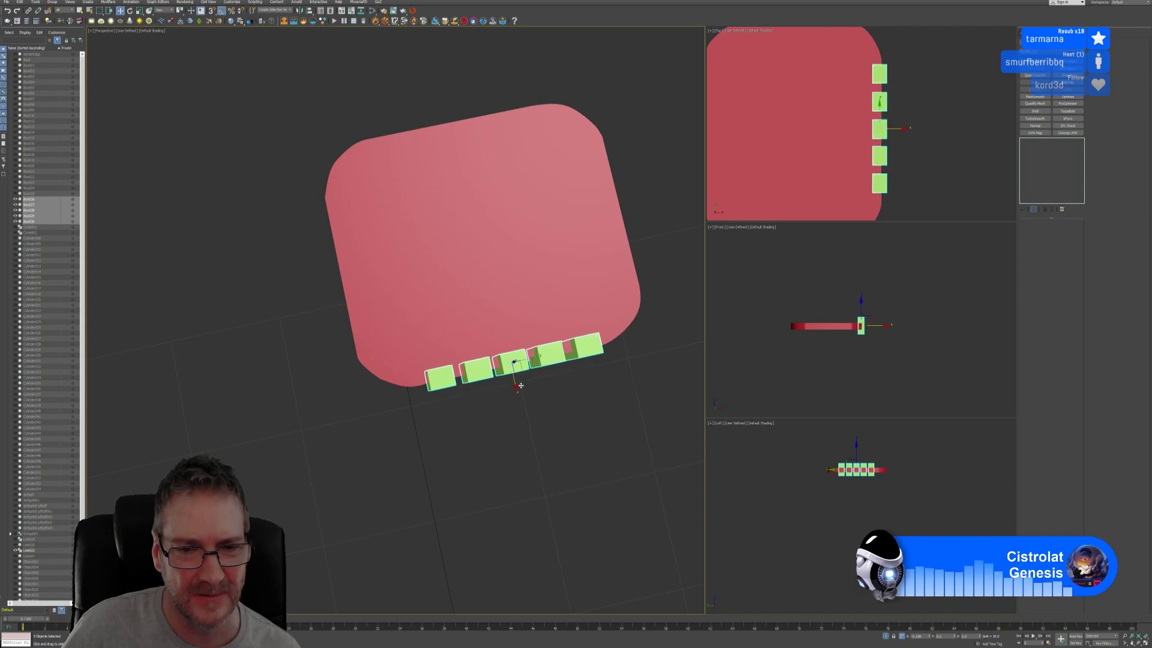
Step: Copy the row of five boxes along X to the slab's opposite long edge in the enlarged Top view
middle_drag(920, 162, 931, 157)
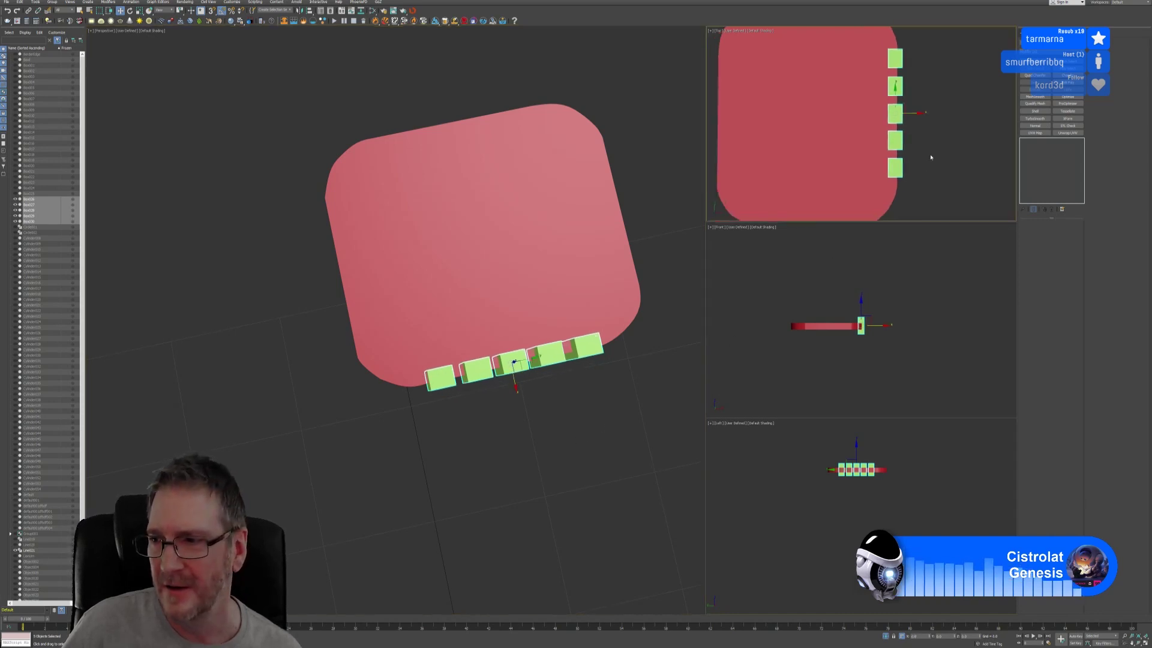
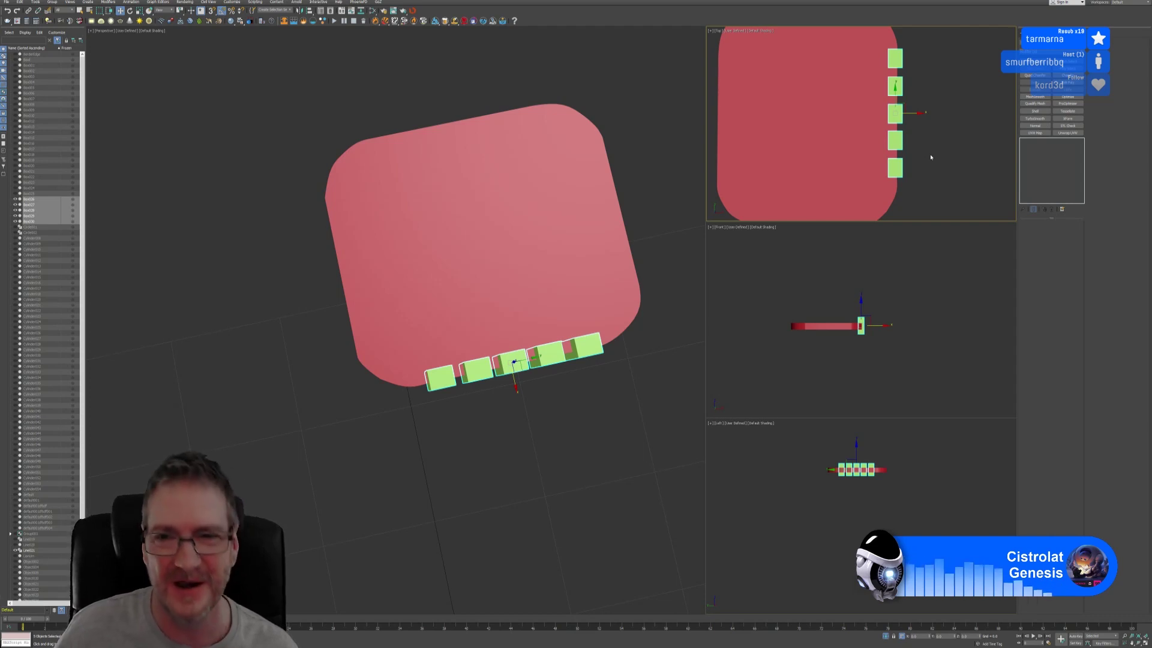
middle_drag(927, 150, 965, 195)
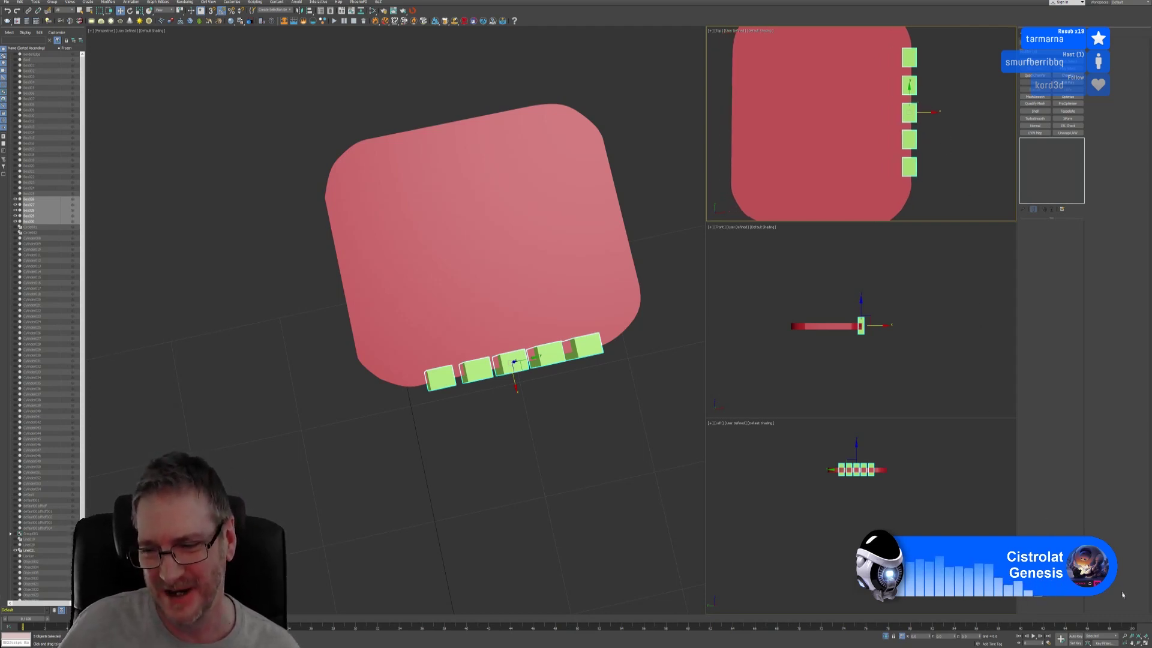
key(alt+w)
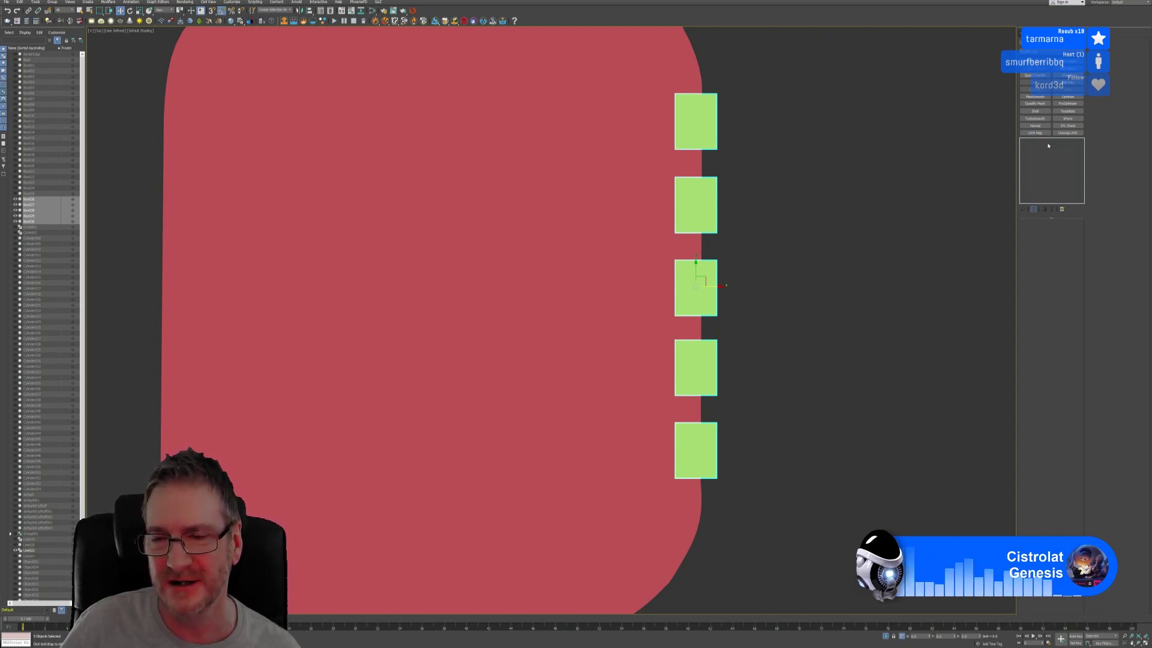
scroll(858, 258, down, 3)
middle_drag(851, 270, 862, 273)
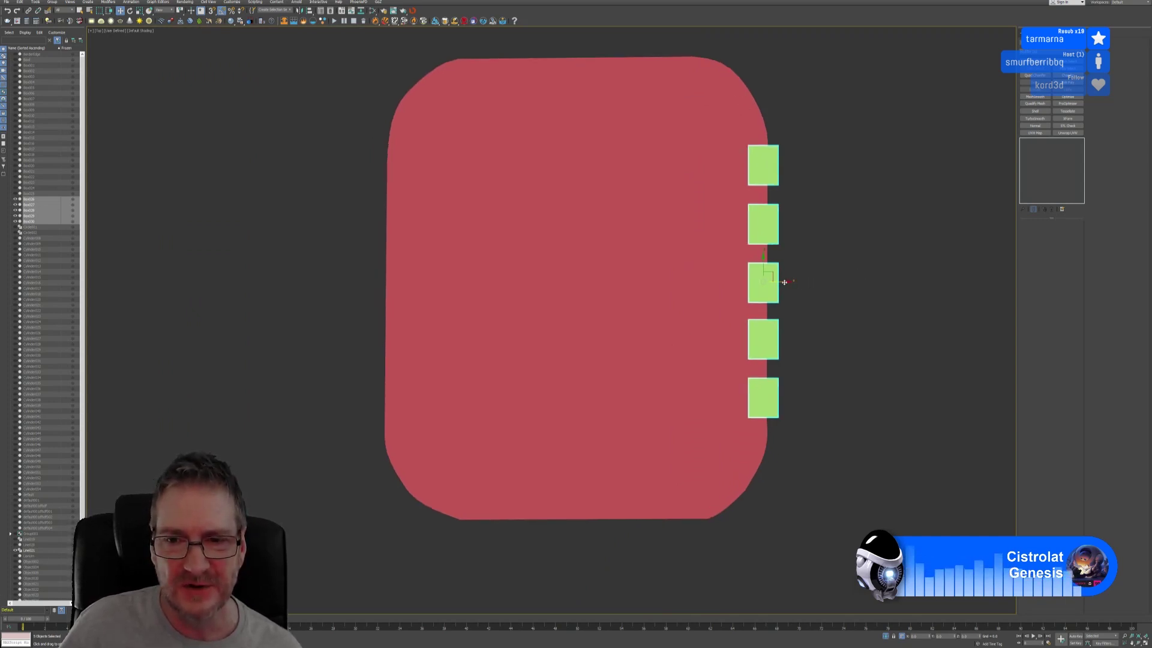
shift+drag(784, 282, 403, 290)
drag(410, 290, 410, 290)
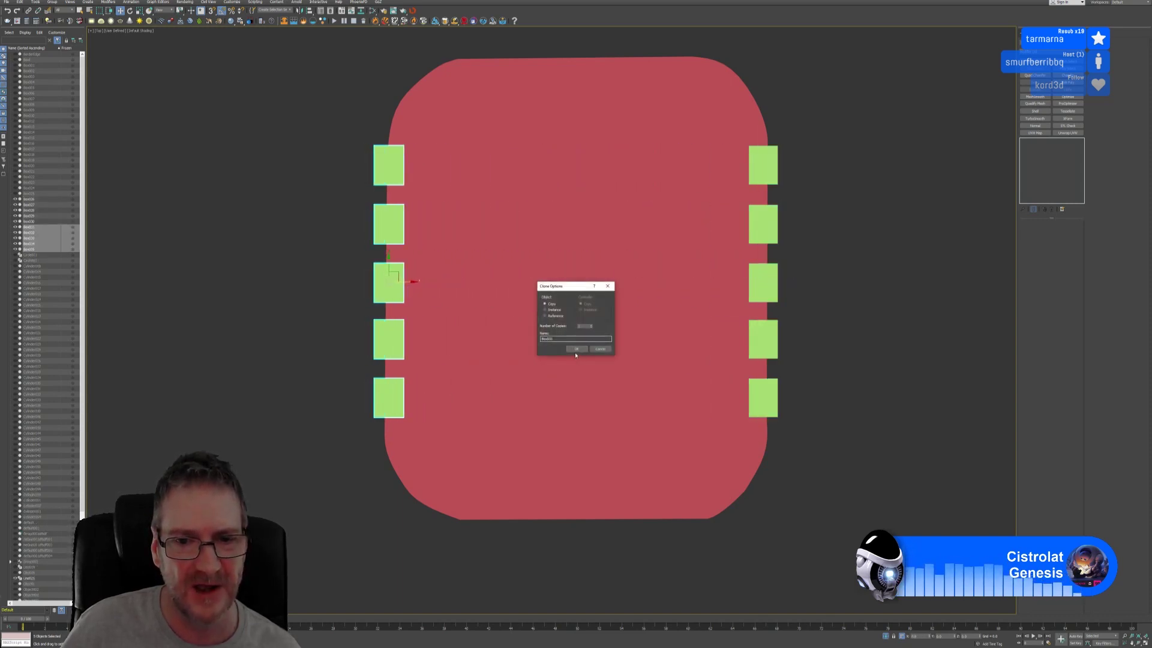
click(575, 350)
Step: Copy the new row of five boxes to the slab's lower short edge and rotate the copy 90 degrees
middle_drag(849, 264, 794, 257)
scroll(853, 251, down, 2)
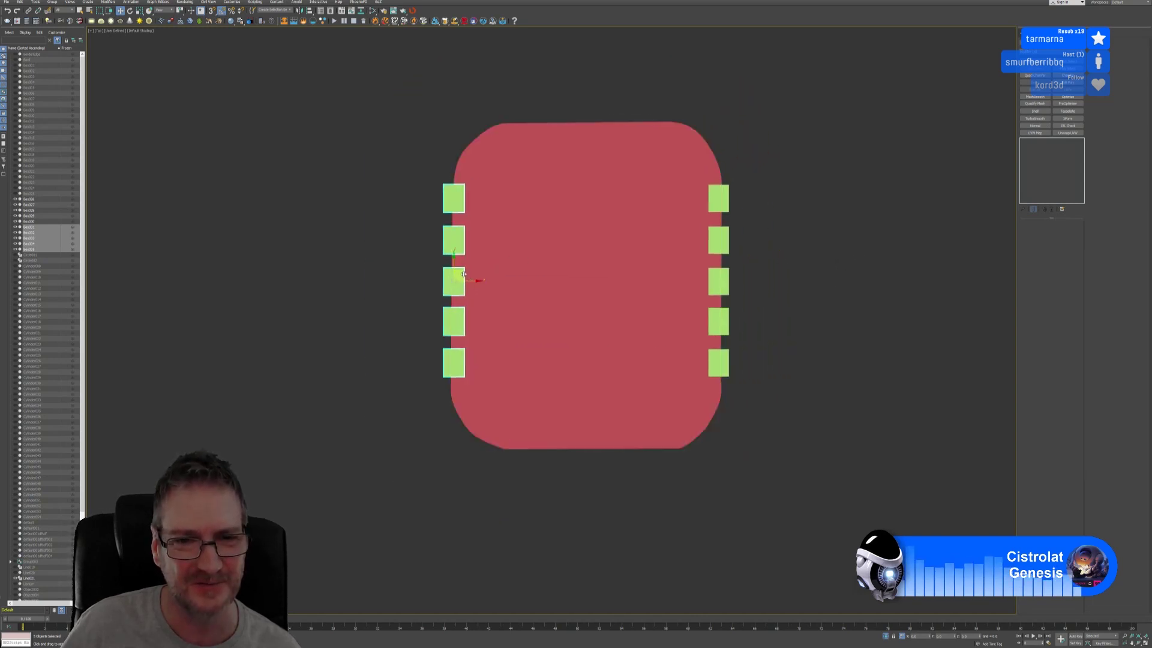
mouse_move(475, 278)
shift+mouse_down()
mouse_move(472, 313)
mouse_move(598, 463)
shift+mouse_up()
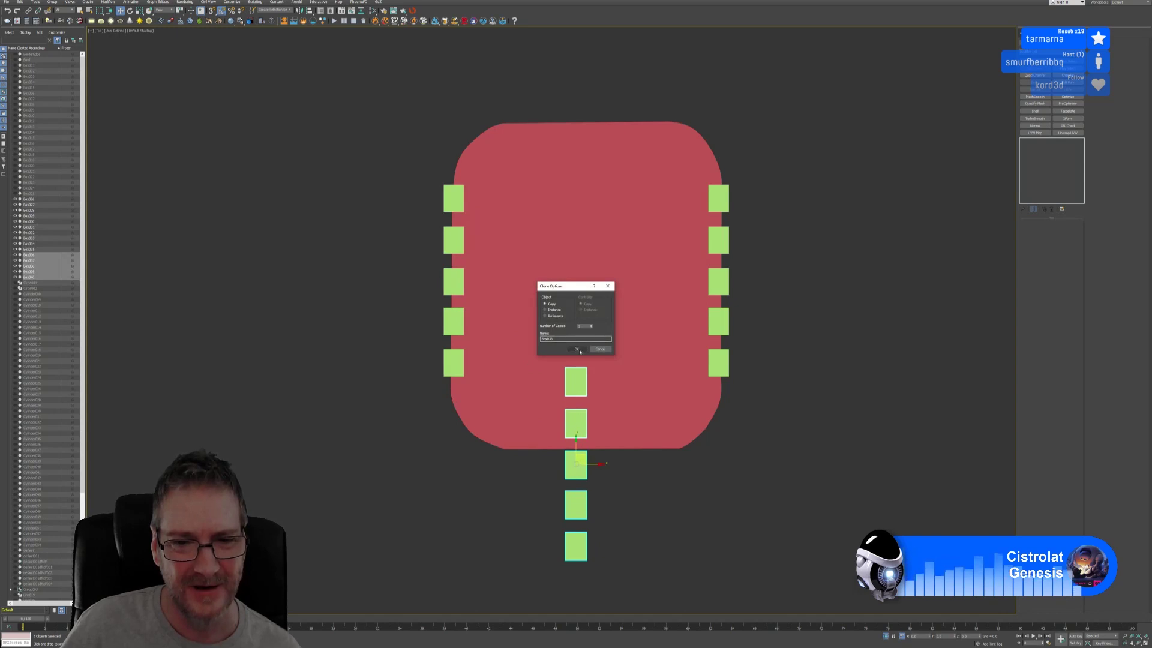
click(574, 350)
click(129, 10)
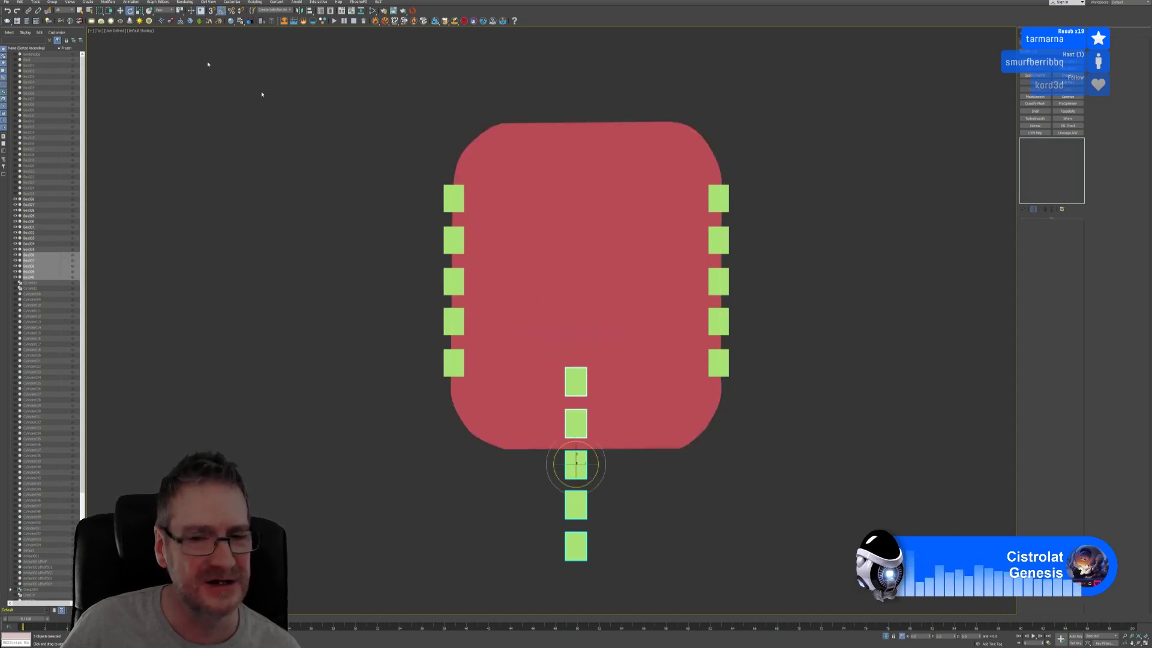
drag(556, 454, 530, 472)
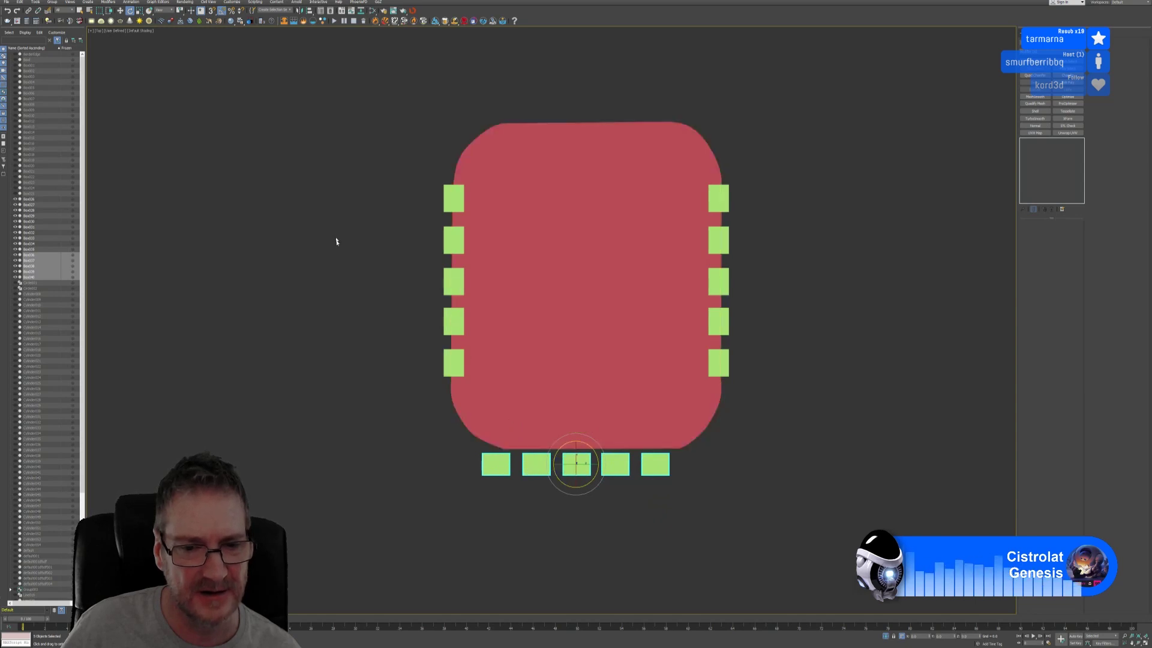
Step: Delete the leftmost box of the horizontal row, leaving four boxes along the lower short edge
click(120, 14)
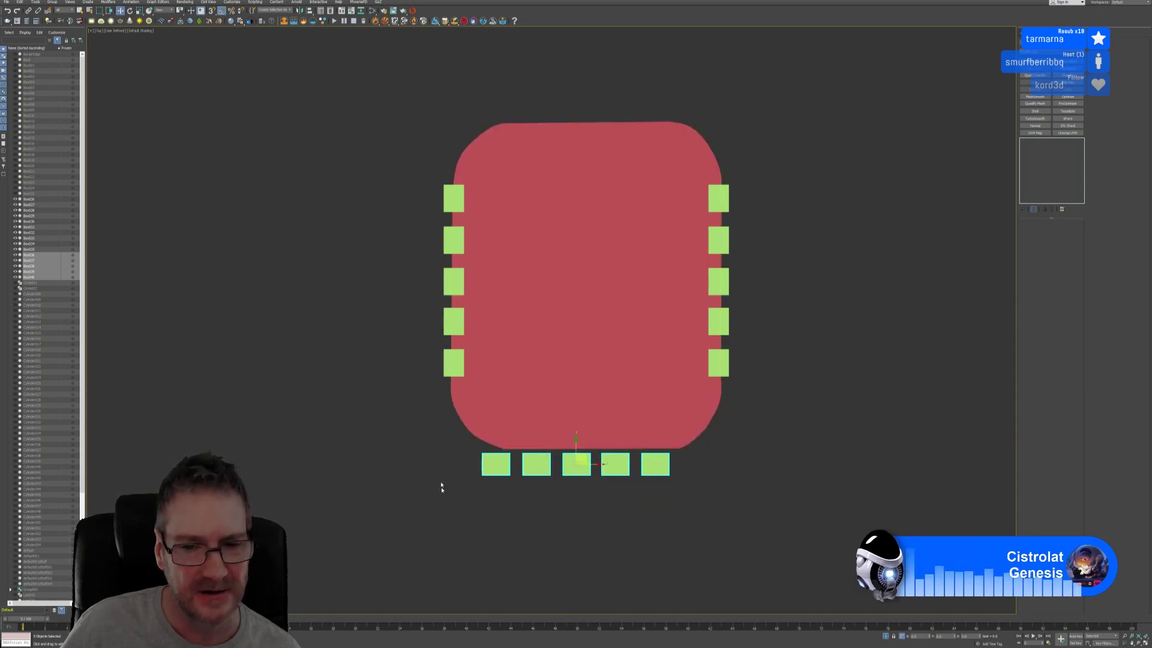
click(442, 483)
click(501, 467)
key(Delete)
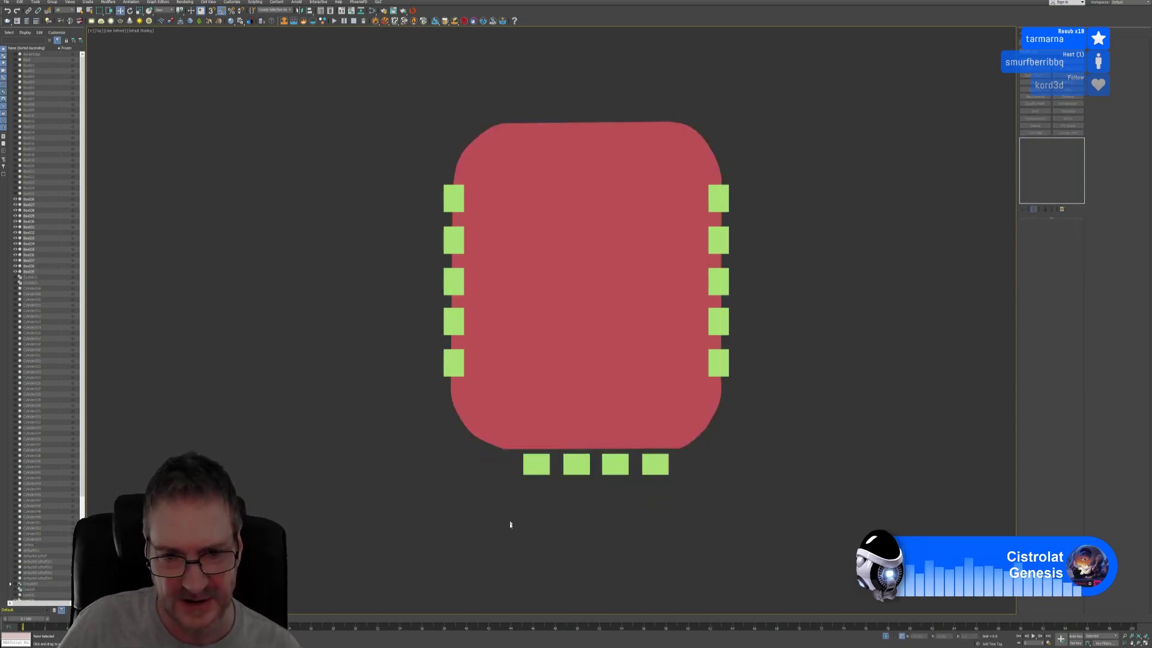
Step: Select the four boxes, centre them along X on the slab's lower short edge, and move them along Y to overlap it
drag(507, 522, 687, 463)
scroll(624, 456, up, 3)
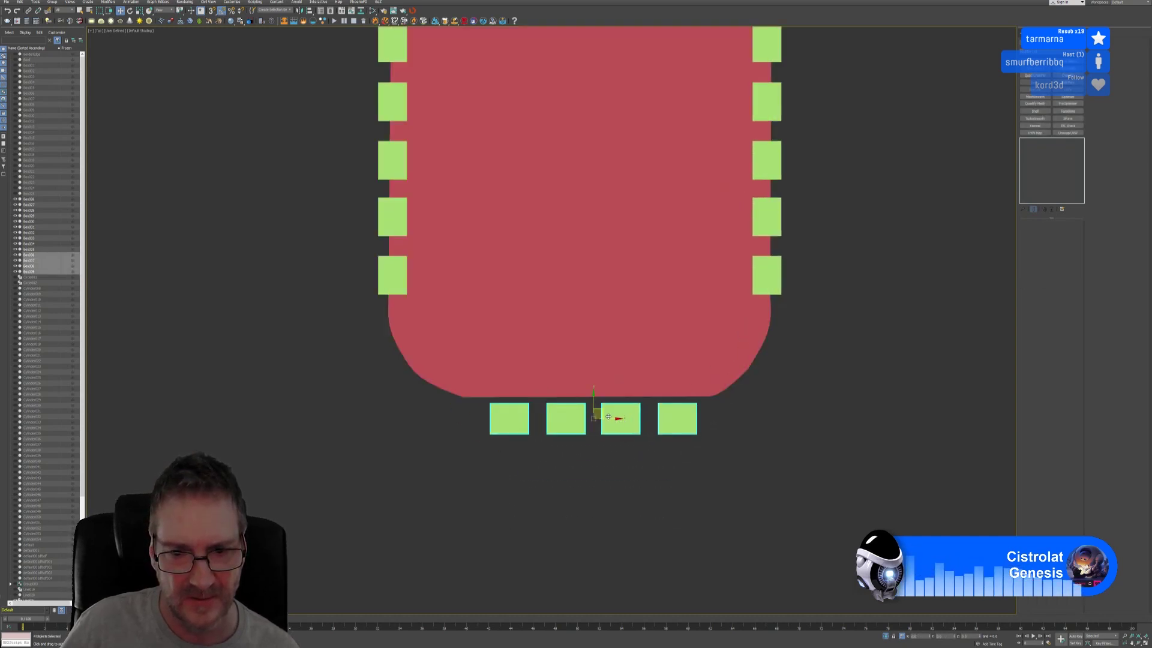
drag(608, 419, 604, 417)
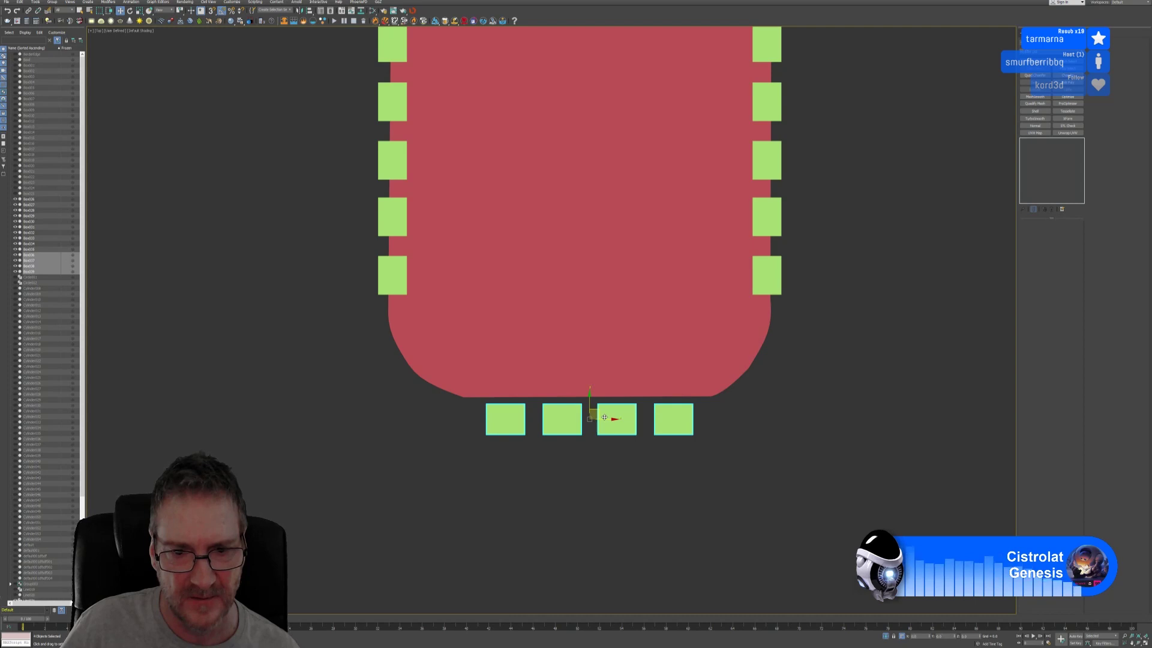
key(ctrl+z)
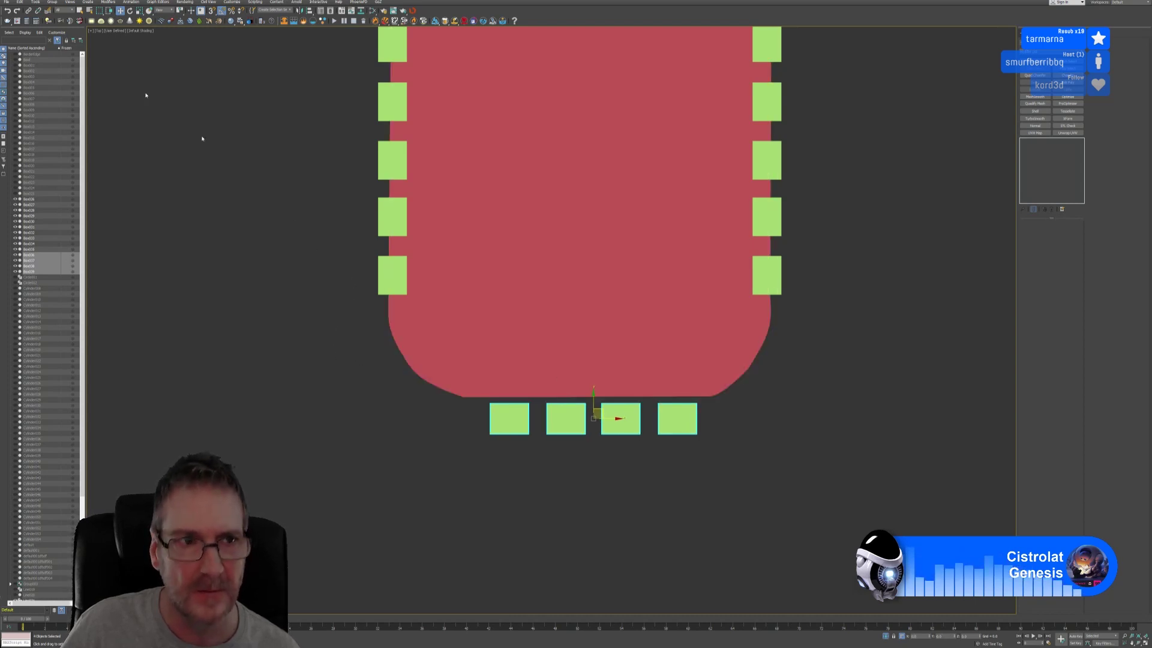
click(20, 3)
click(26, 13)
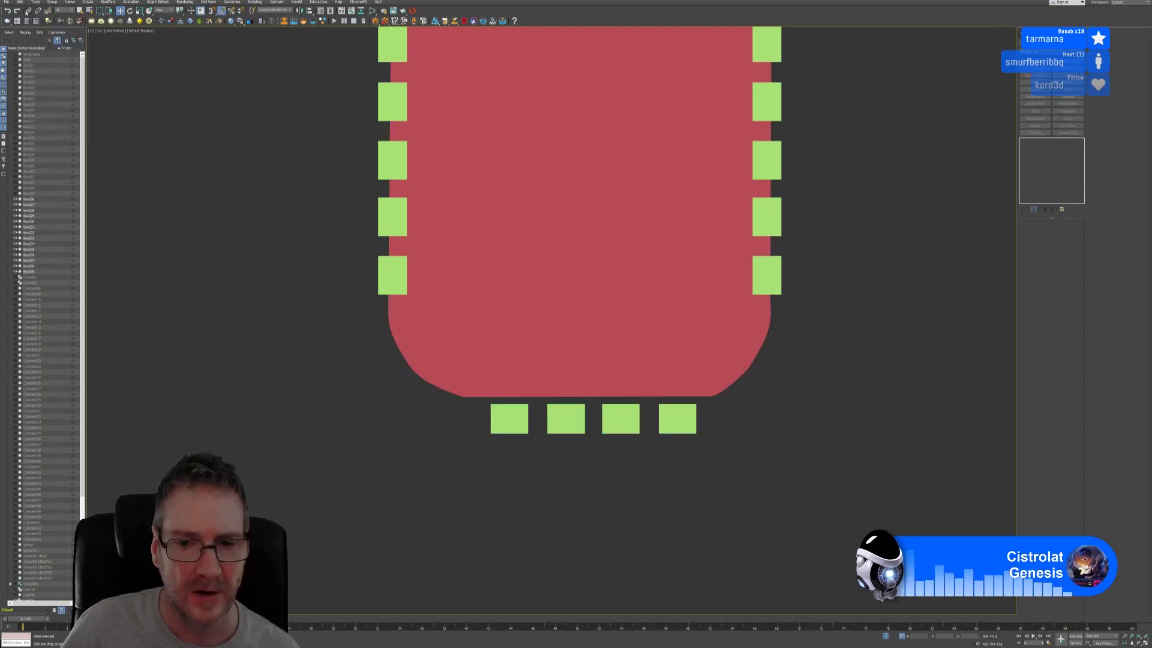
drag(738, 420, 737, 420)
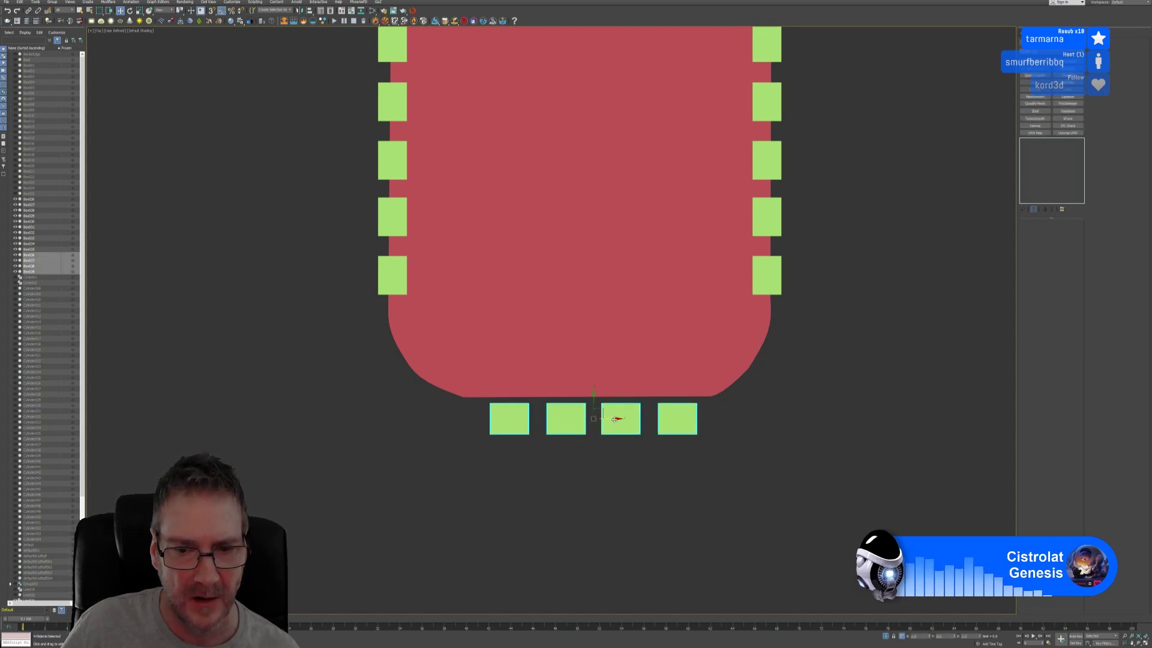
drag(616, 420, 601, 369)
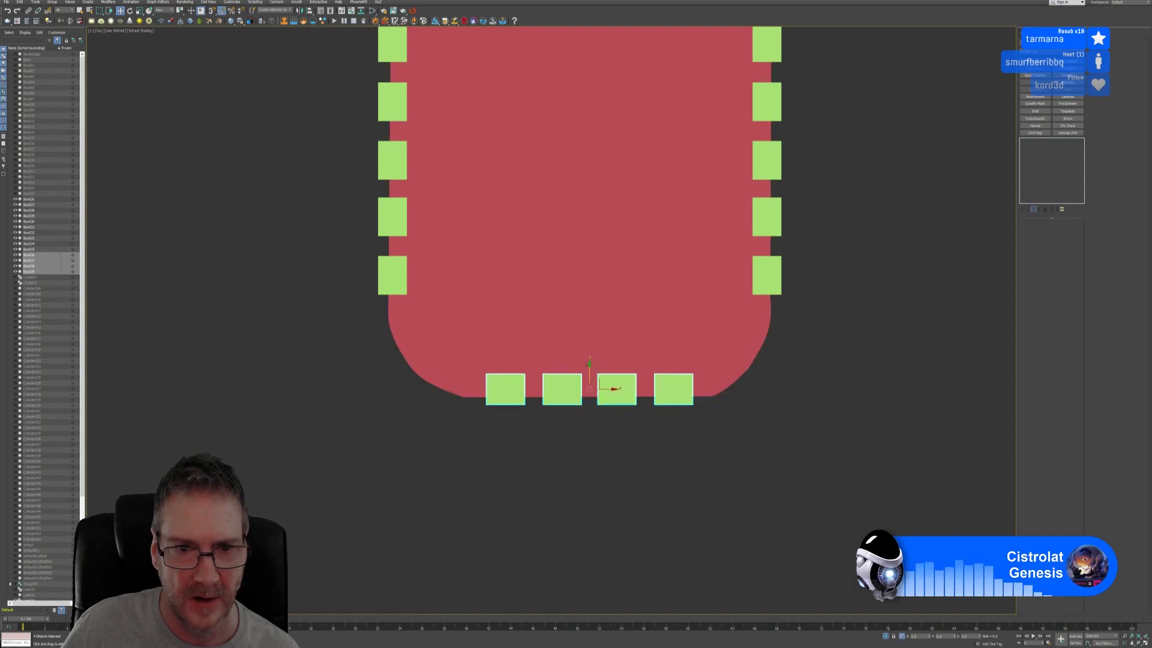
Step: Copy the row of four boxes along Y to the slab's upper short edge
middle_drag(475, 259, 456, 393)
scroll(462, 371, down, 2)
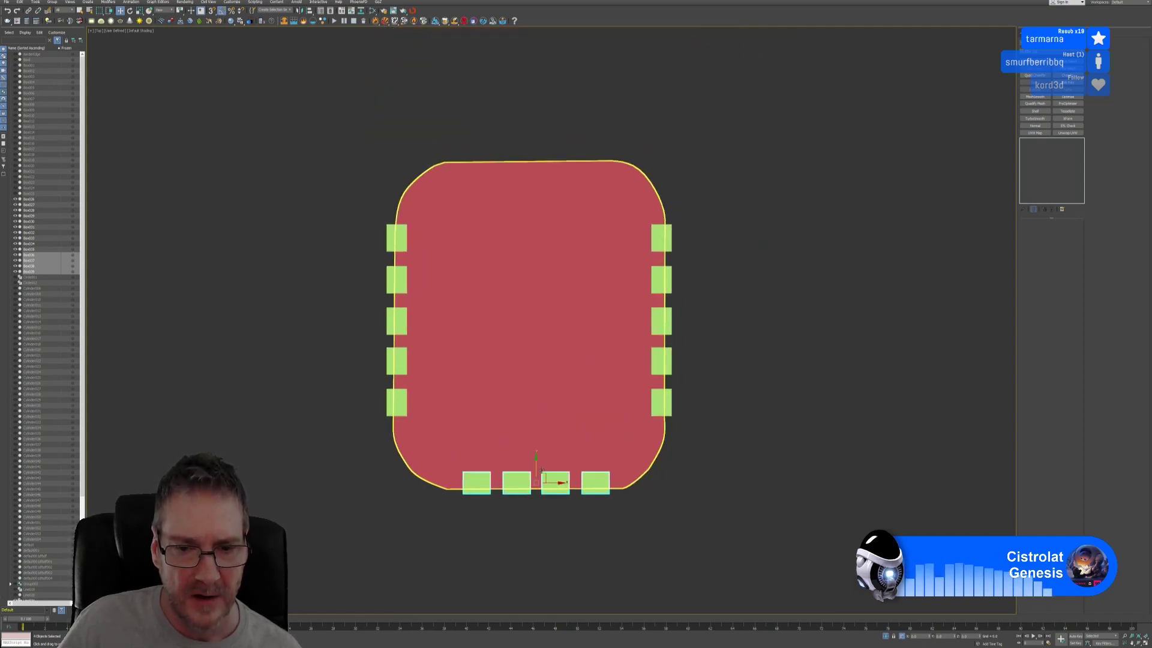
shift+drag(543, 472, 564, 154)
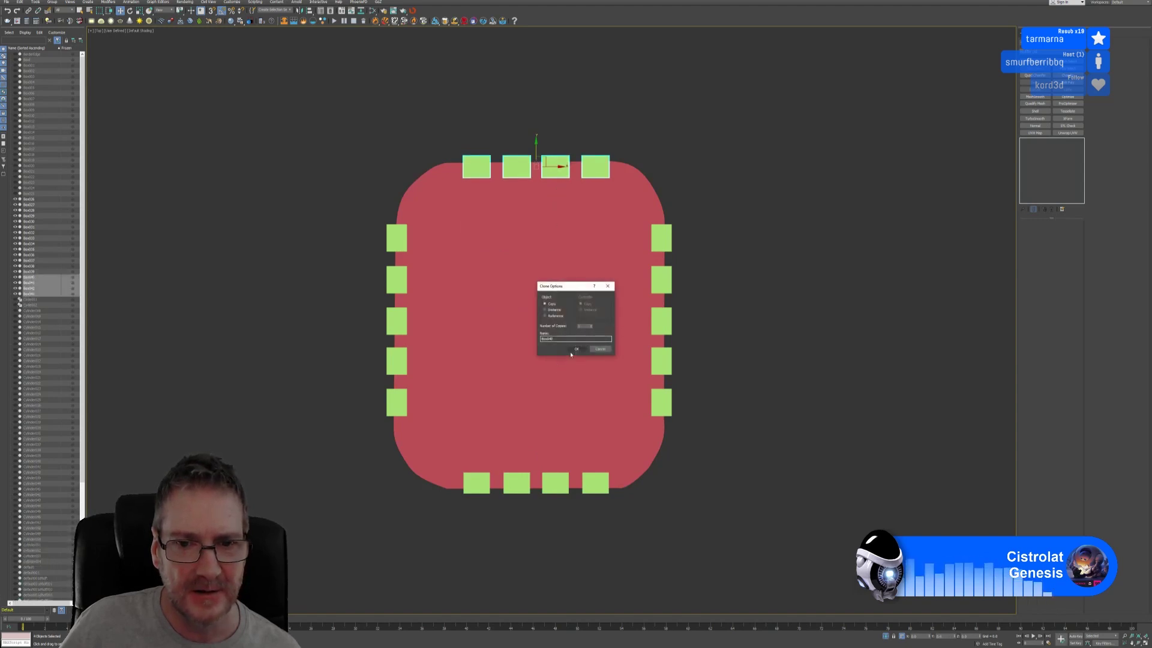
click(576, 352)
scroll(569, 212, up, 3)
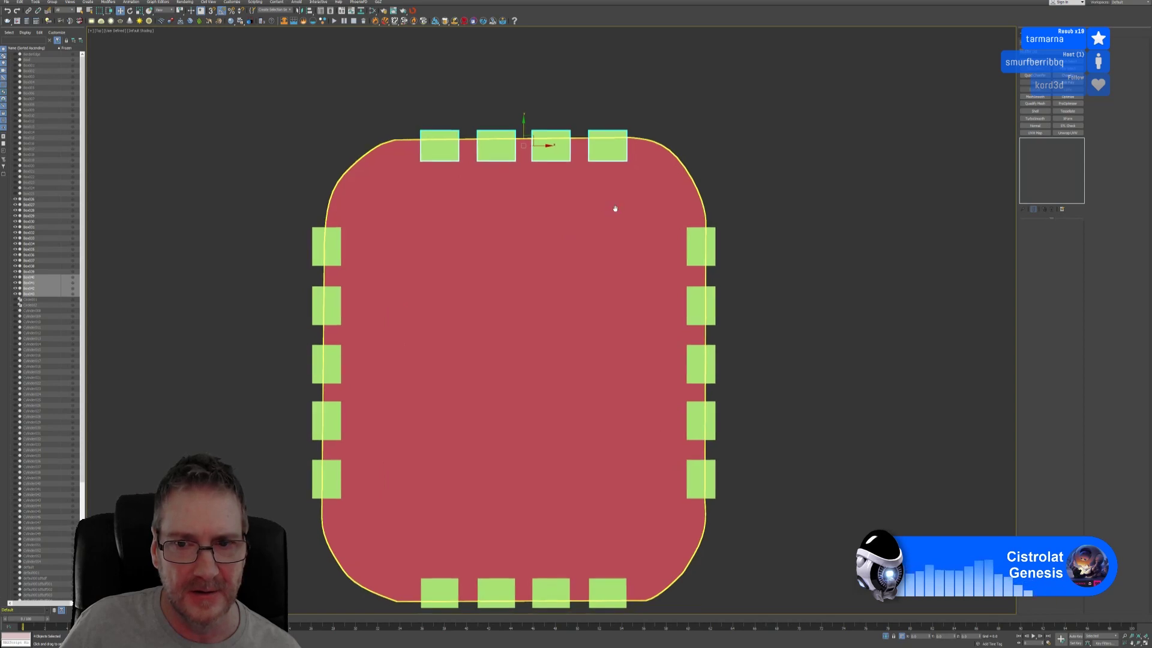
middle_drag(615, 208, 617, 192)
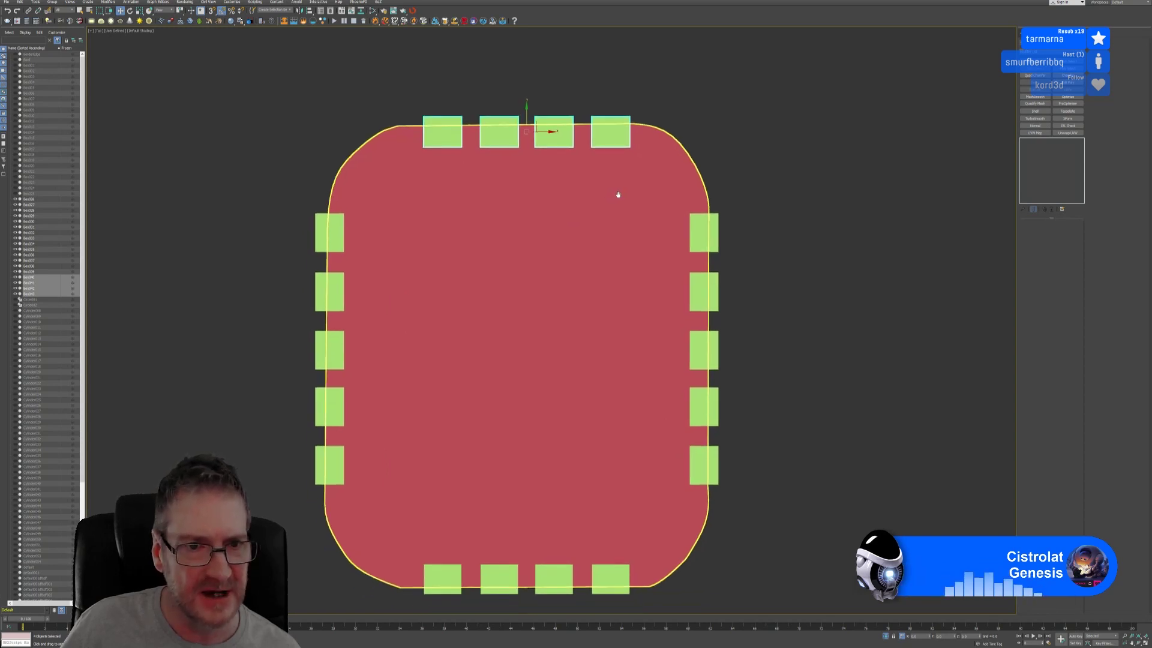
Step: Nudge the left row of five boxes slightly inward along X and adjust the lower row of four along Y
drag(250, 177, 319, 487)
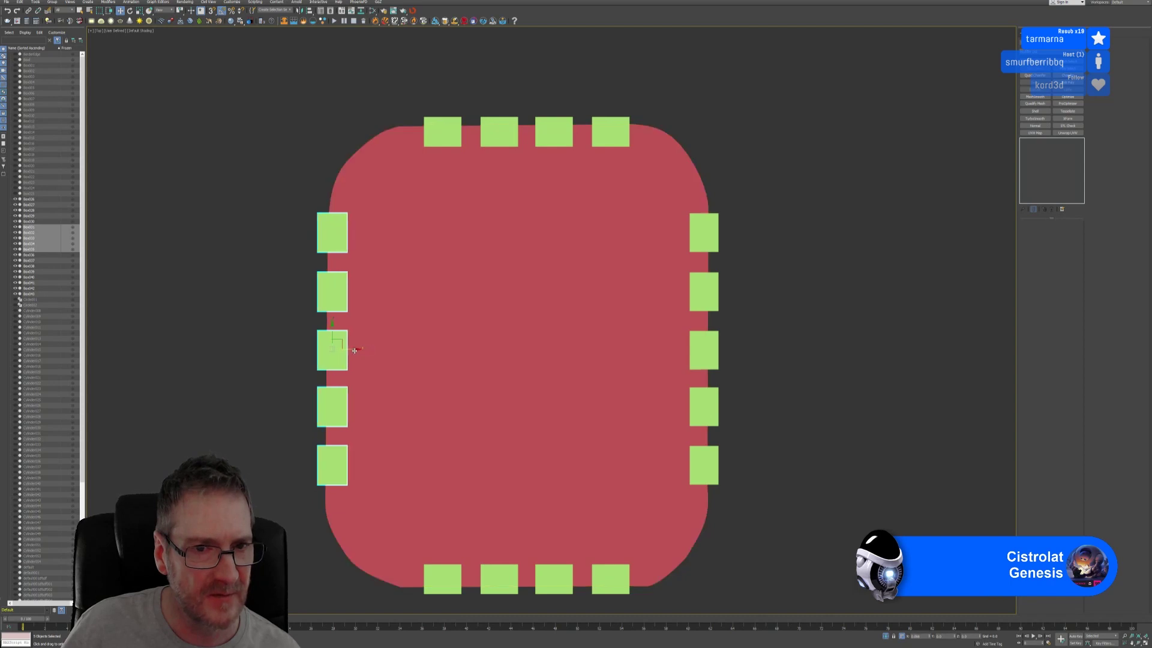
middle_drag(353, 350, 347, 249)
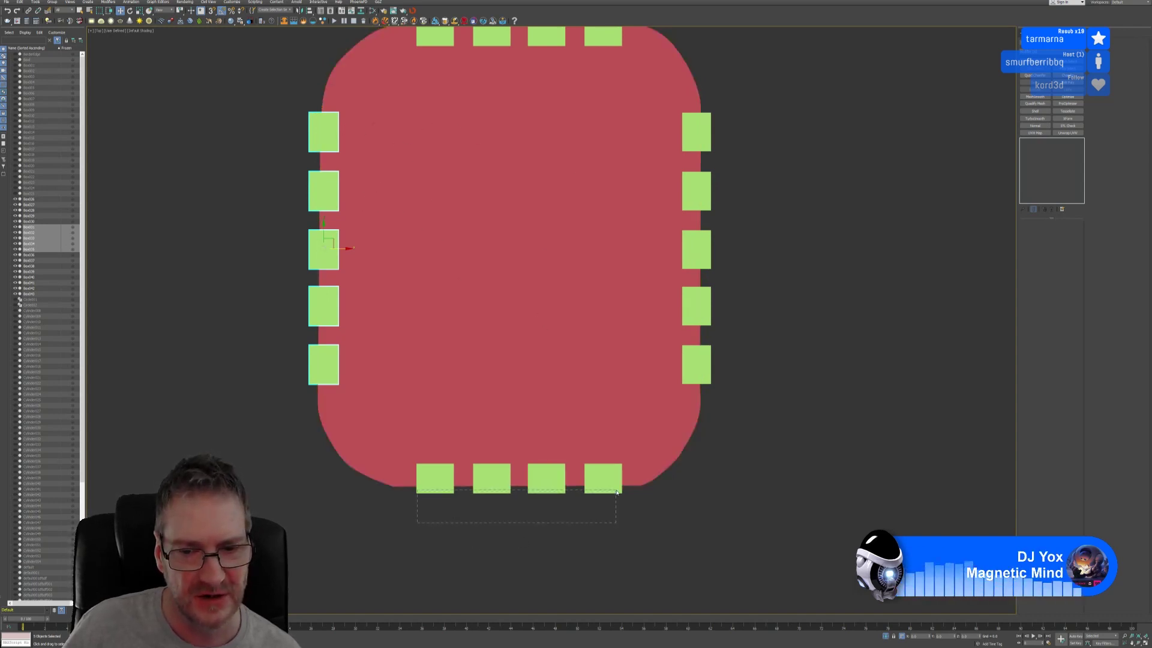
drag(616, 492, 616, 489)
middle_drag(512, 480, 513, 537)
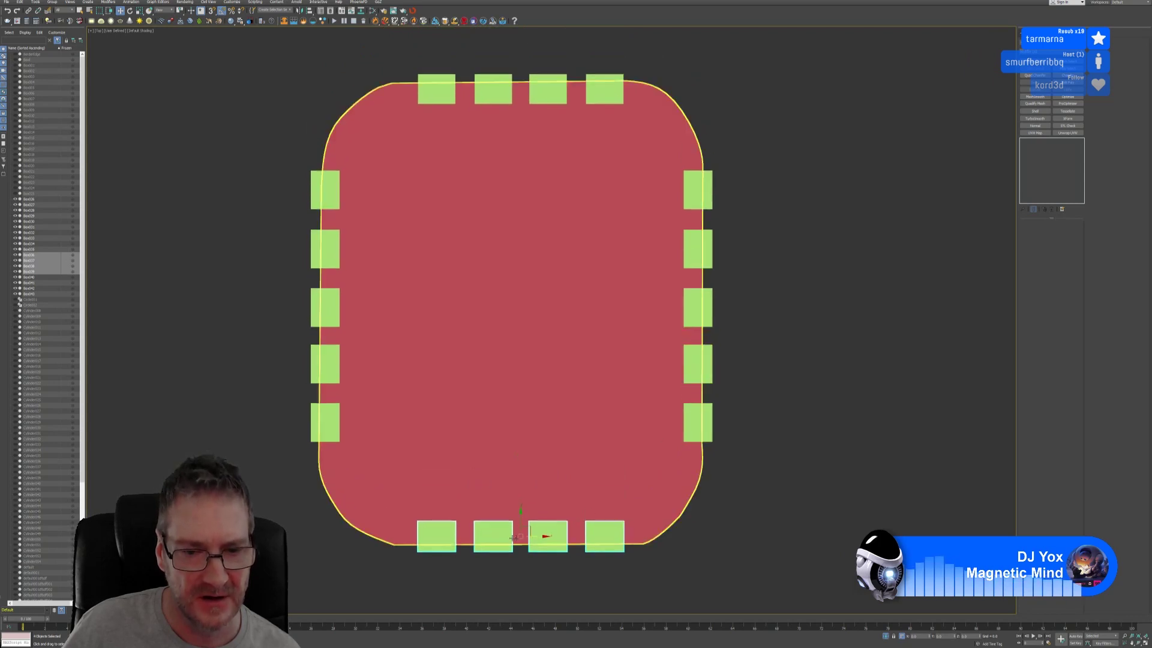
drag(522, 516, 526, 517)
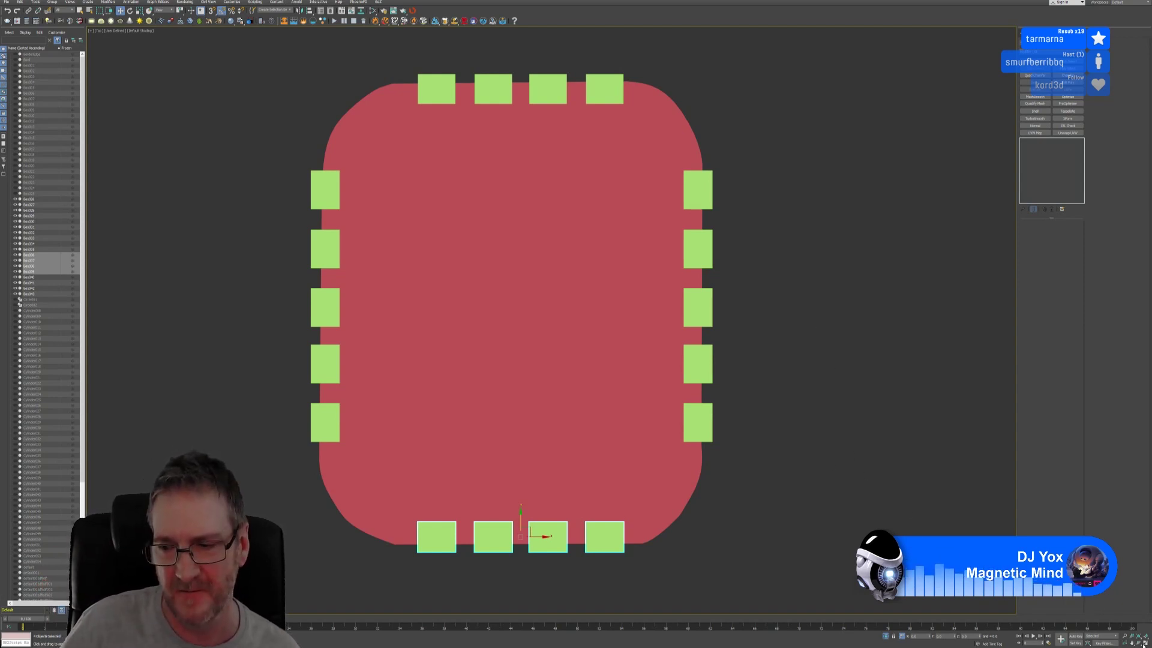
Step: Restore the four-viewport layout, select the red slab, and collapse its whole modifier stack with Collapse All
key(alt+w)
alt+middle_drag(512, 458, 513, 405)
click(489, 404)
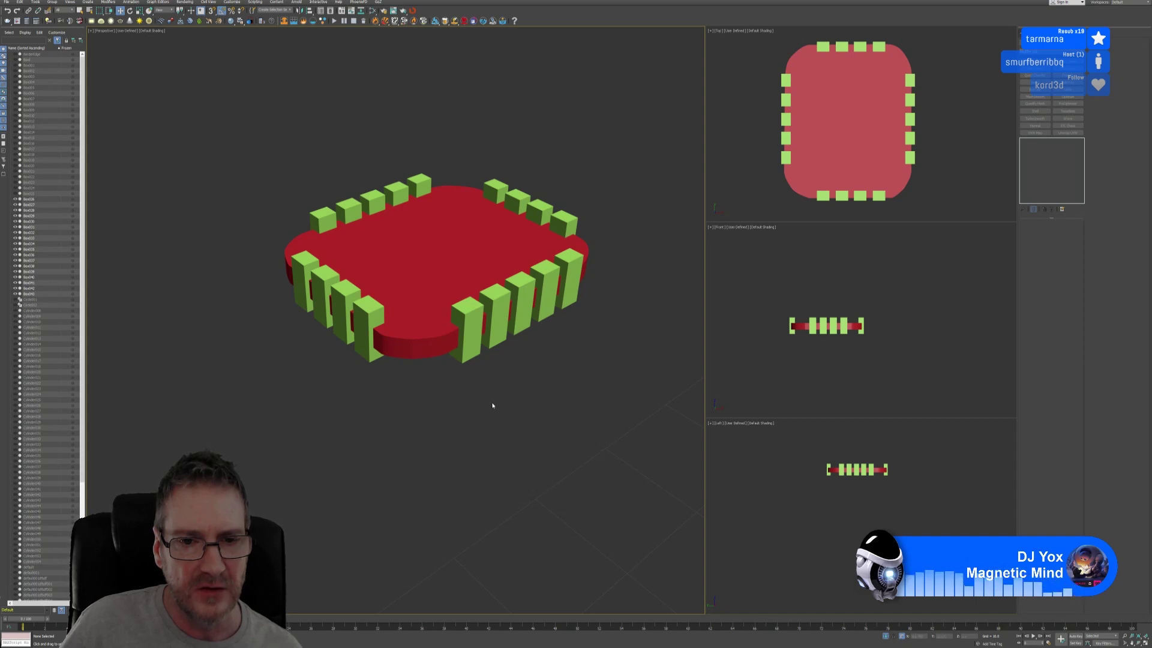
alt+middle_drag(492, 404, 487, 404)
click(414, 279)
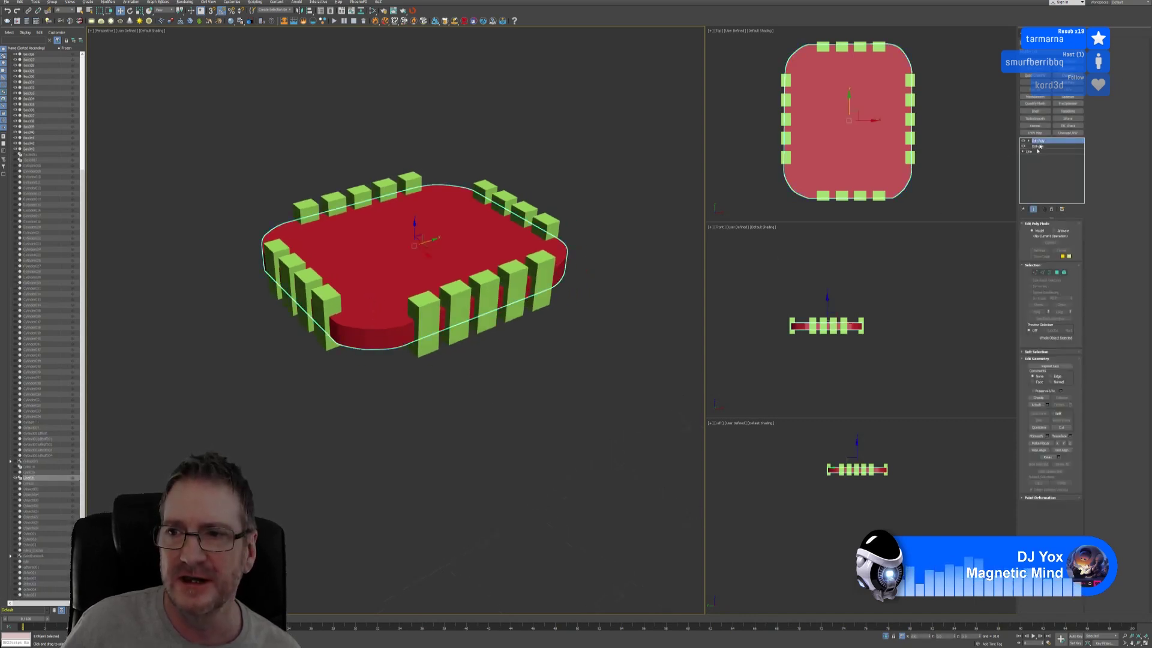
right_click(1045, 141)
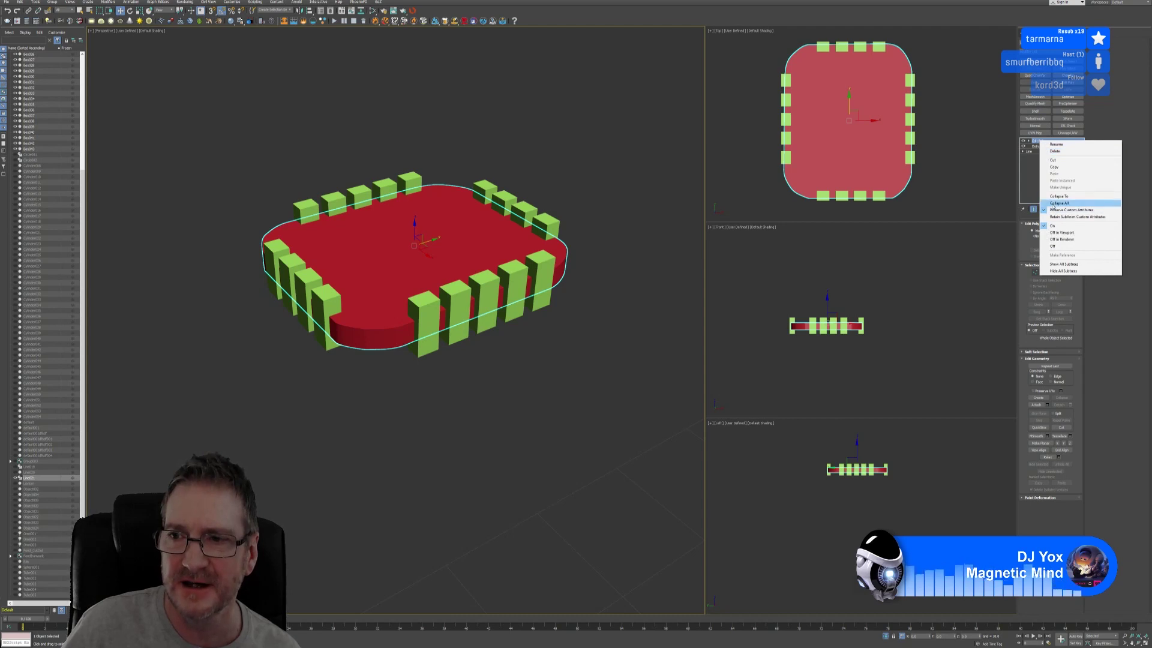
click(1053, 206)
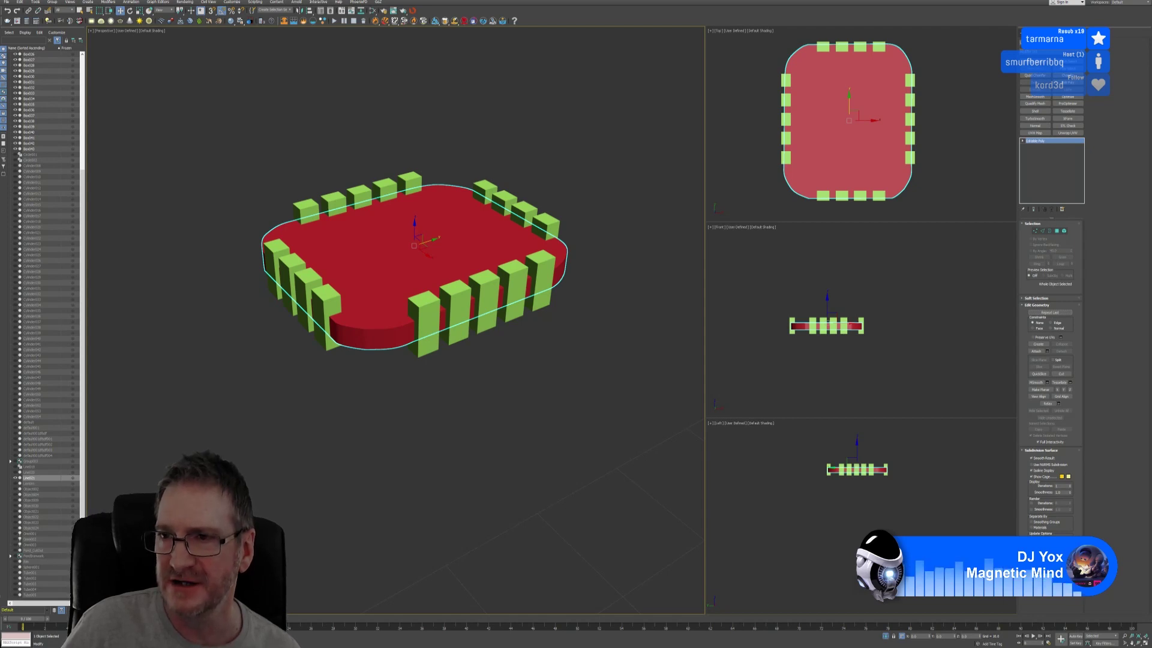
Step: Turn the slab into a Boolean compound object set to Subtract, and cut out the nearest box of the front five-box row
click(1023, 34)
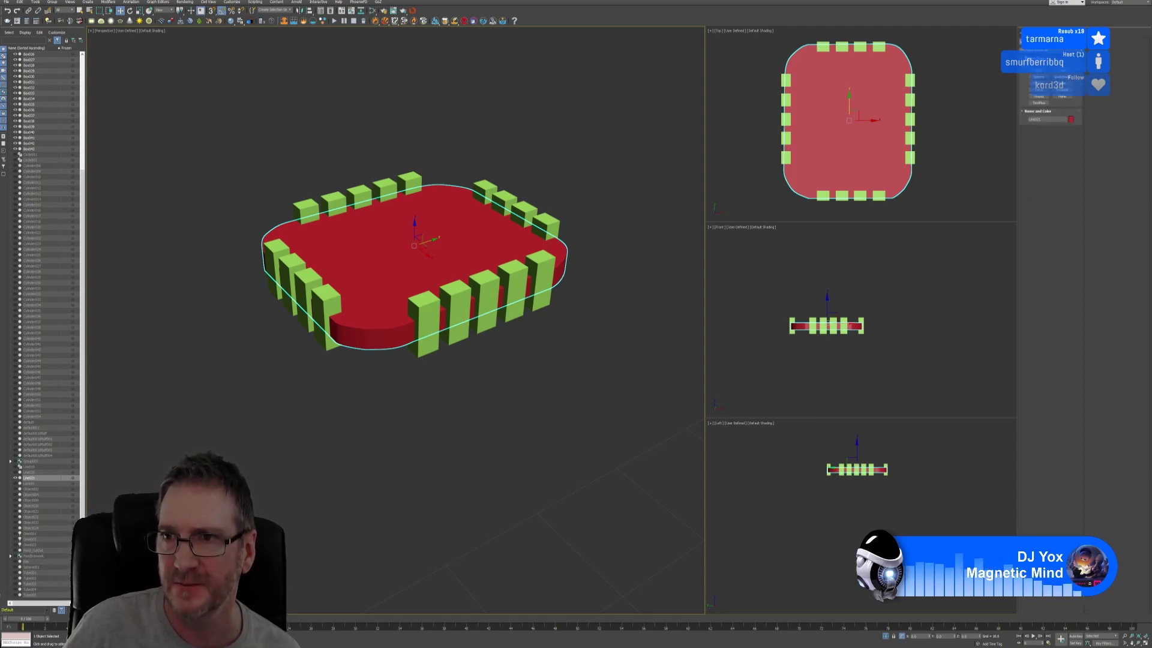
click(1052, 50)
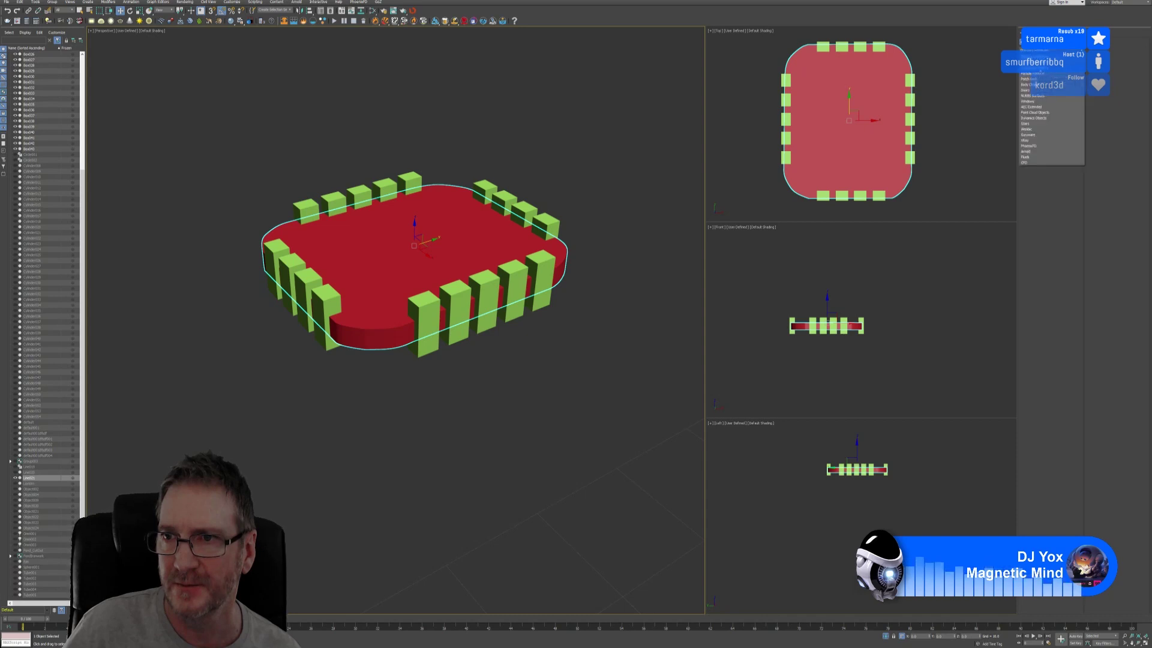
click(1038, 67)
click(1065, 88)
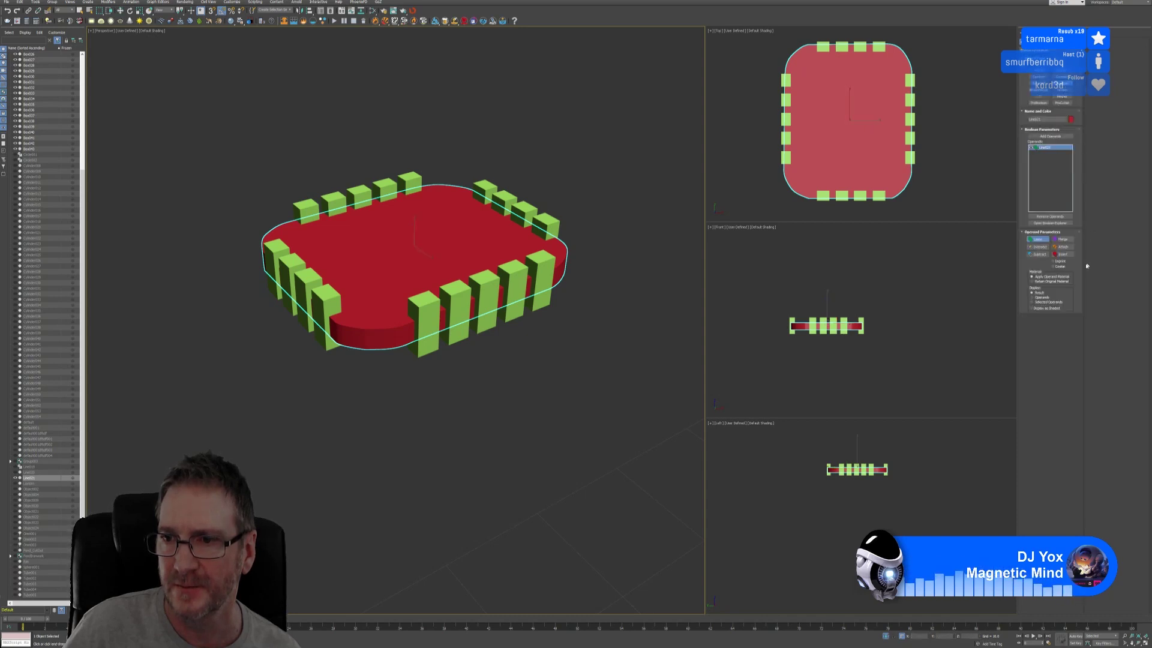
click(1040, 254)
click(1050, 136)
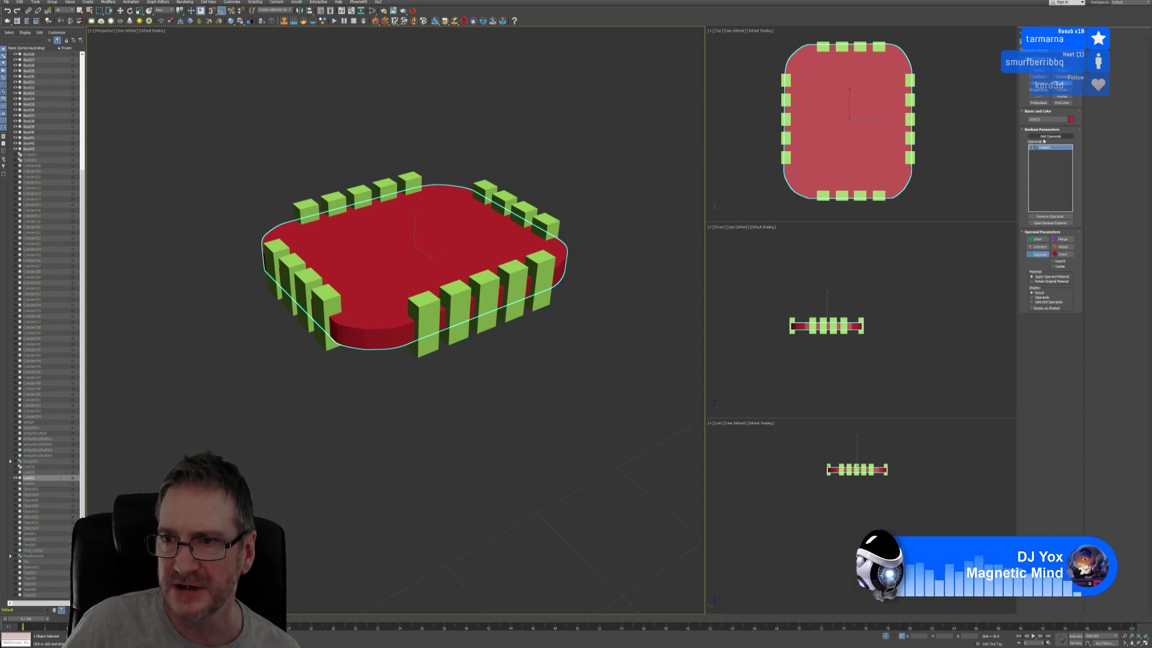
click(424, 321)
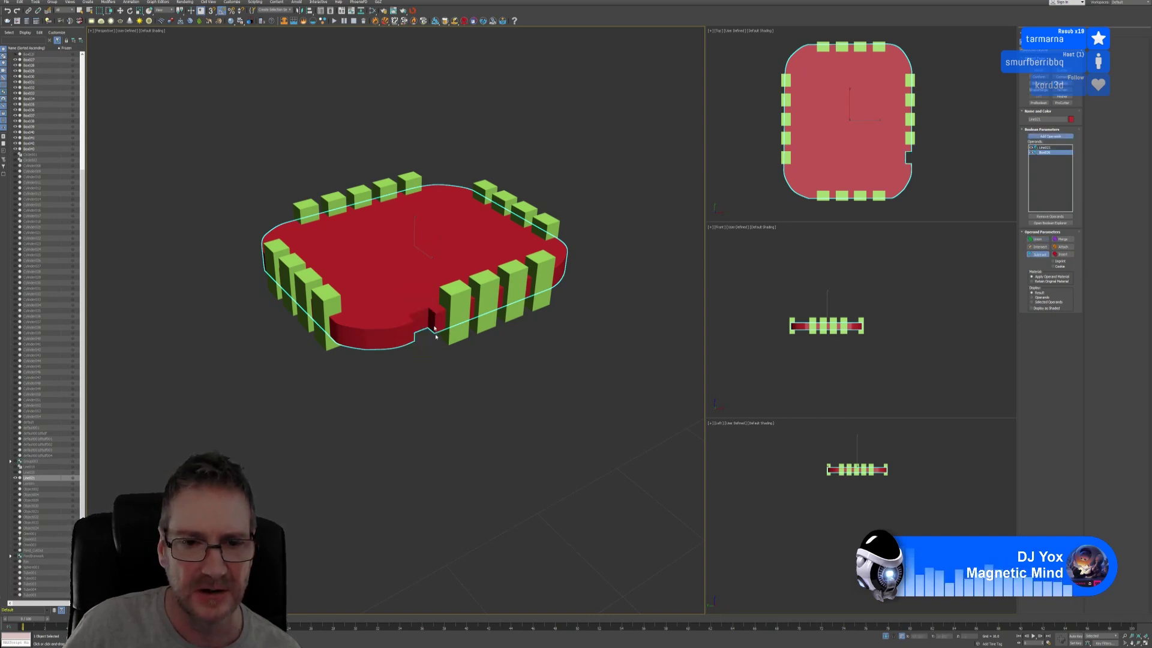
Step: Subtract the four remaining boxes of the front long edge and the four boxes along the near short edge from the slab
click(459, 310)
click(483, 300)
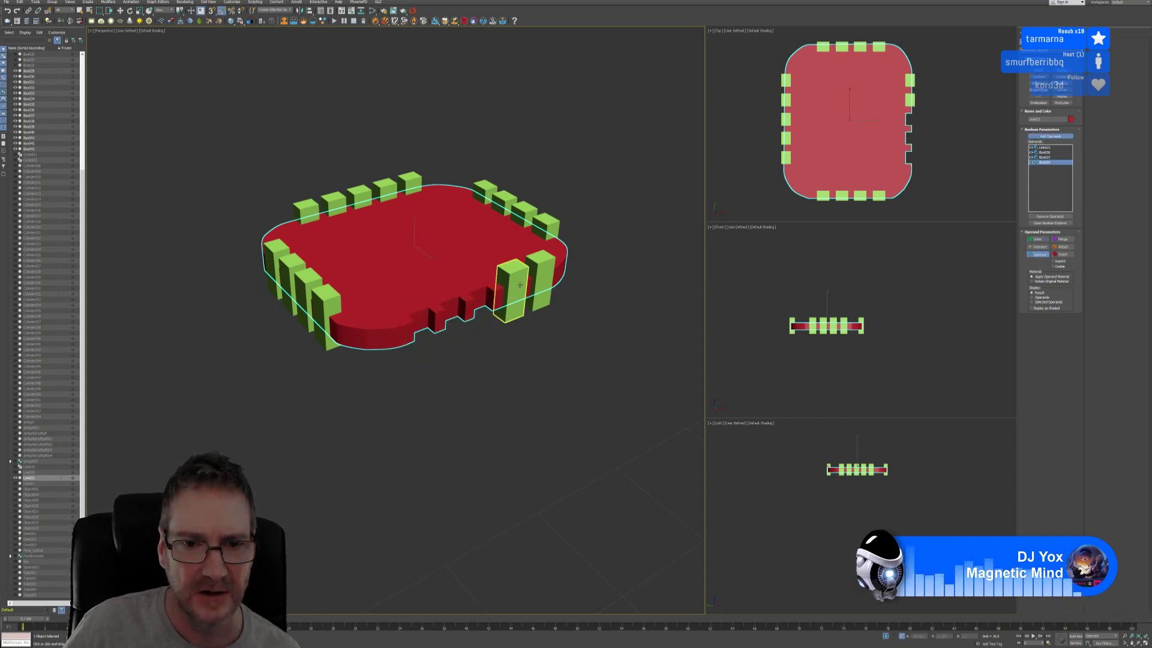
click(510, 291)
click(551, 282)
click(326, 307)
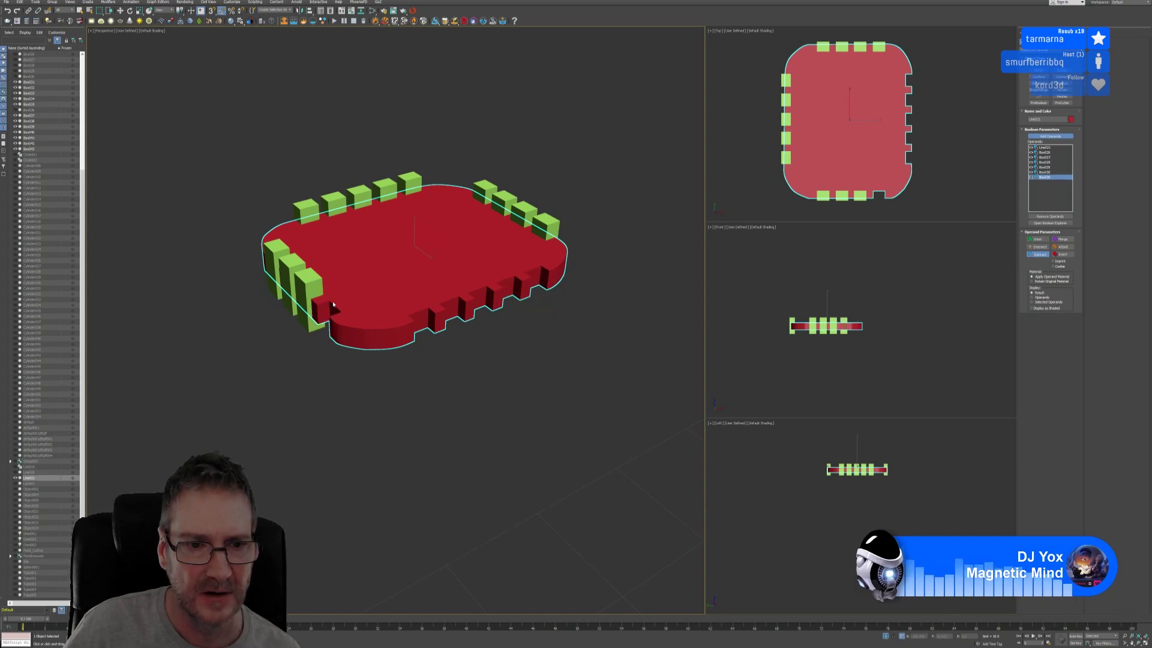
click(304, 290)
click(293, 272)
click(278, 264)
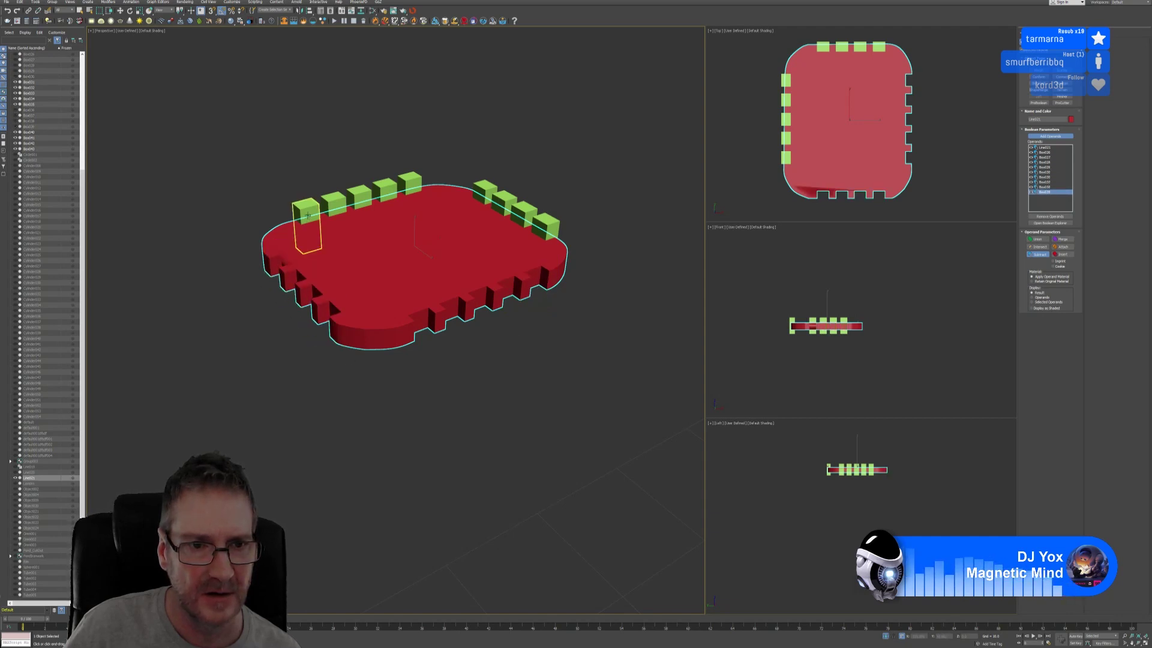
Step: Subtract the five boxes along the slab's rear long edge and the four boxes along its far short edge
click(307, 215)
click(331, 202)
click(359, 193)
click(384, 186)
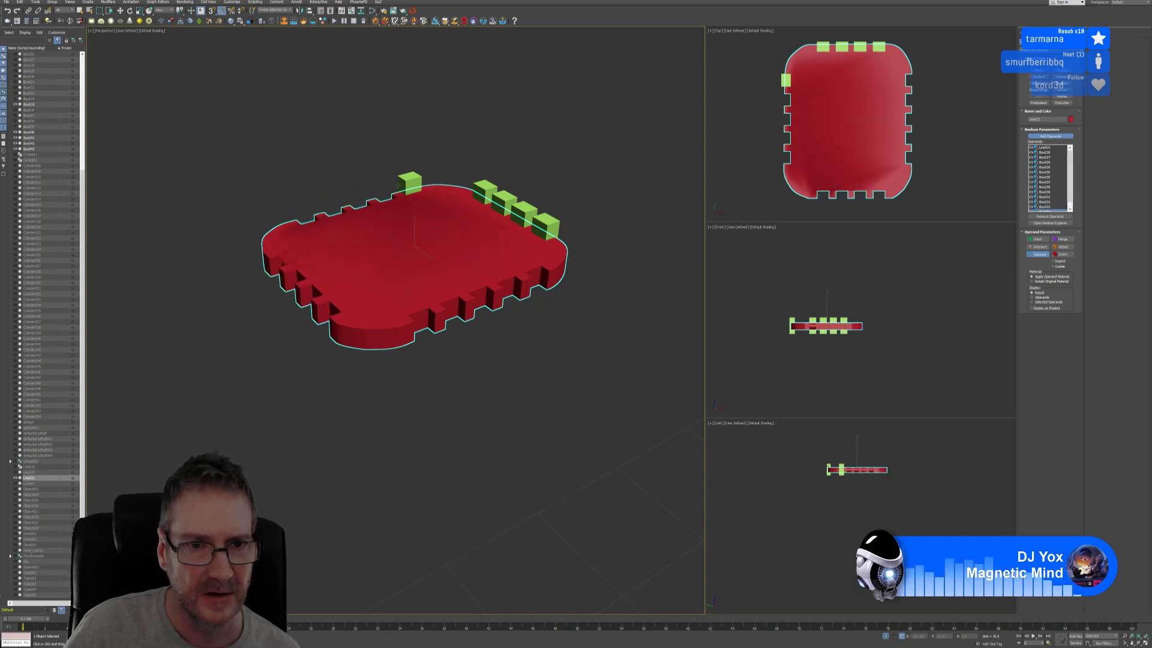
click(410, 180)
click(485, 190)
click(505, 201)
click(526, 212)
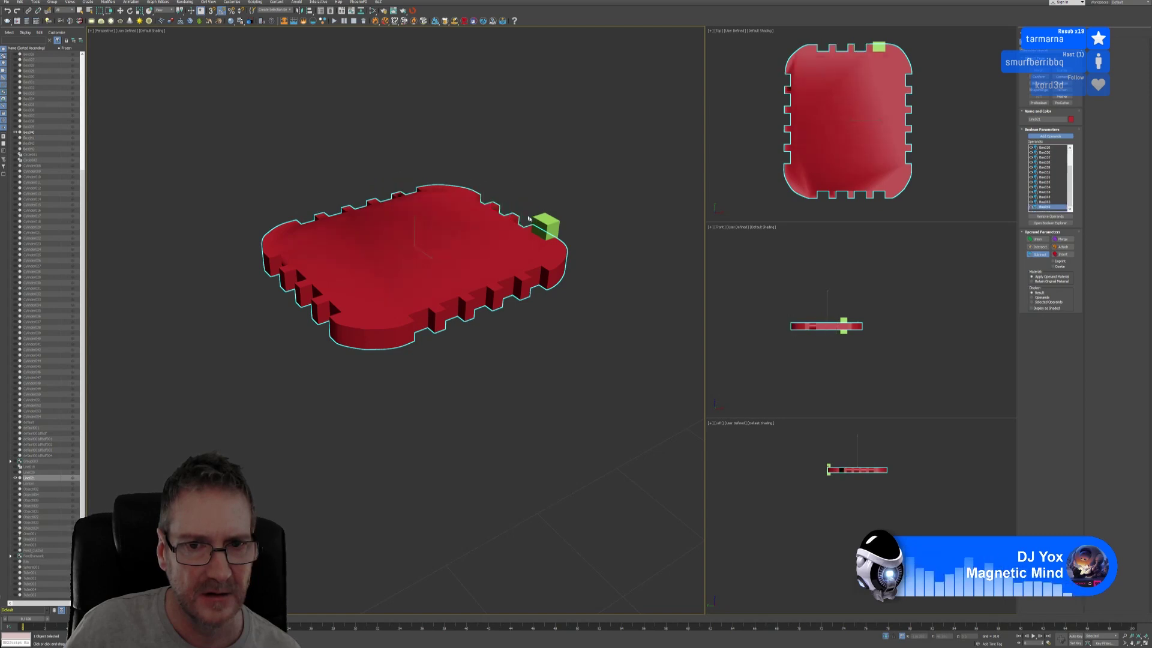
click(543, 227)
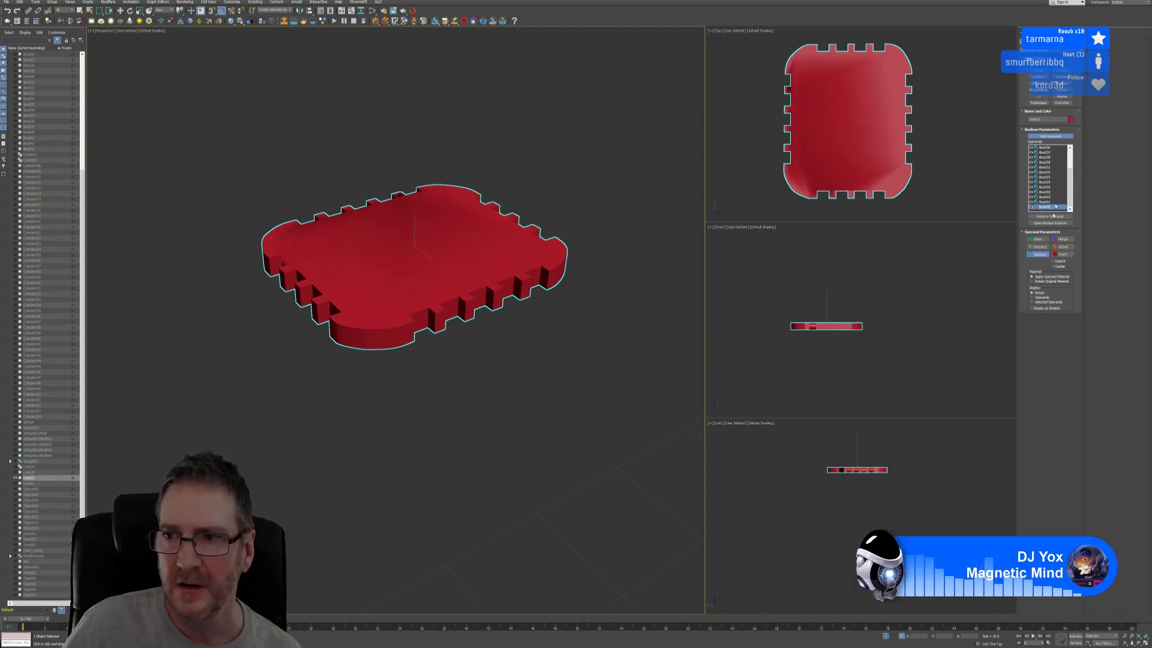
Step: Finish picking Boolean operands and collapse the notched slab to an Editable Poly
key(w)
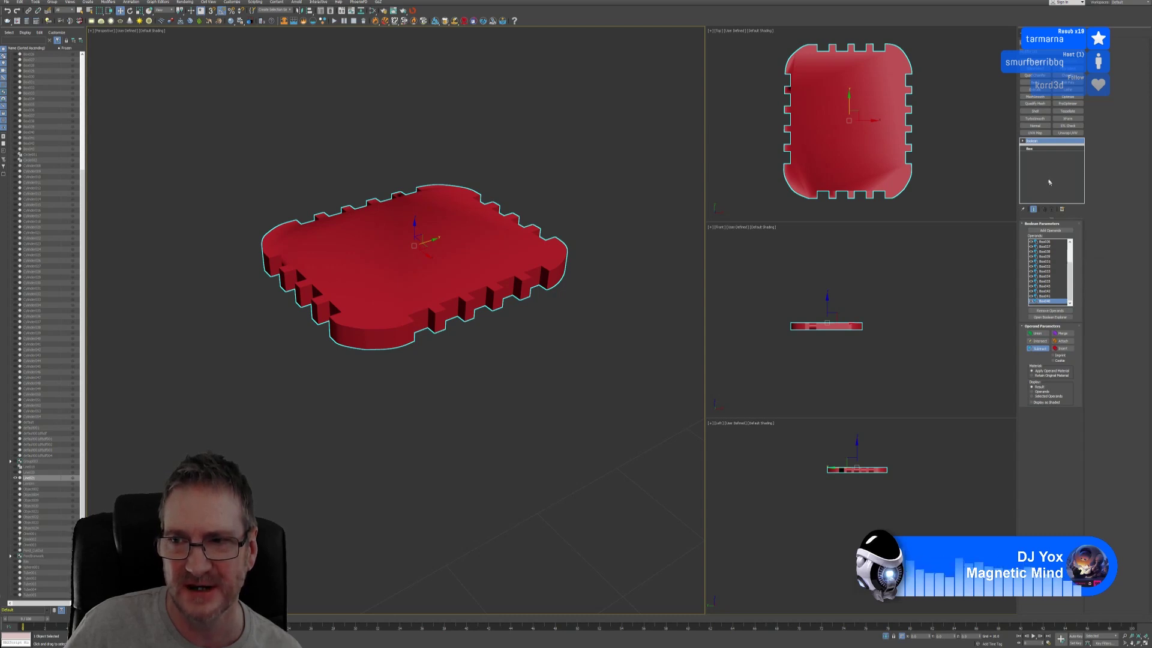
right_click(1035, 142)
click(1059, 188)
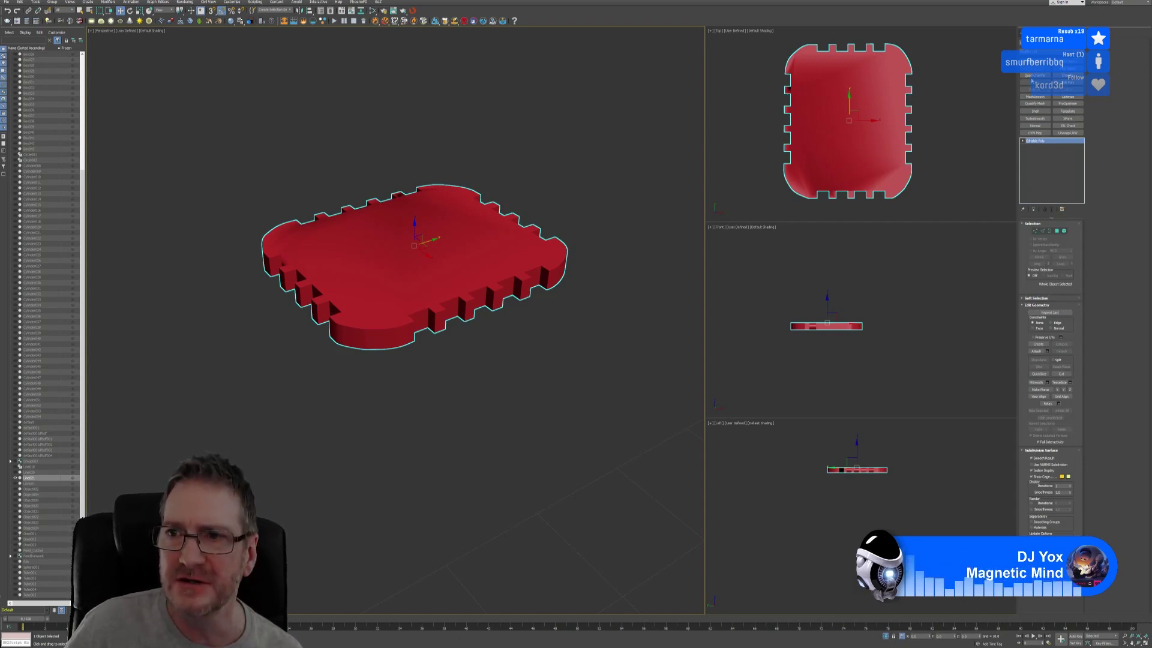
Step: Try a Quad Chamfer modifier on the slab, chamfering by smoothing groups, and remove it from the stack
click(1032, 77)
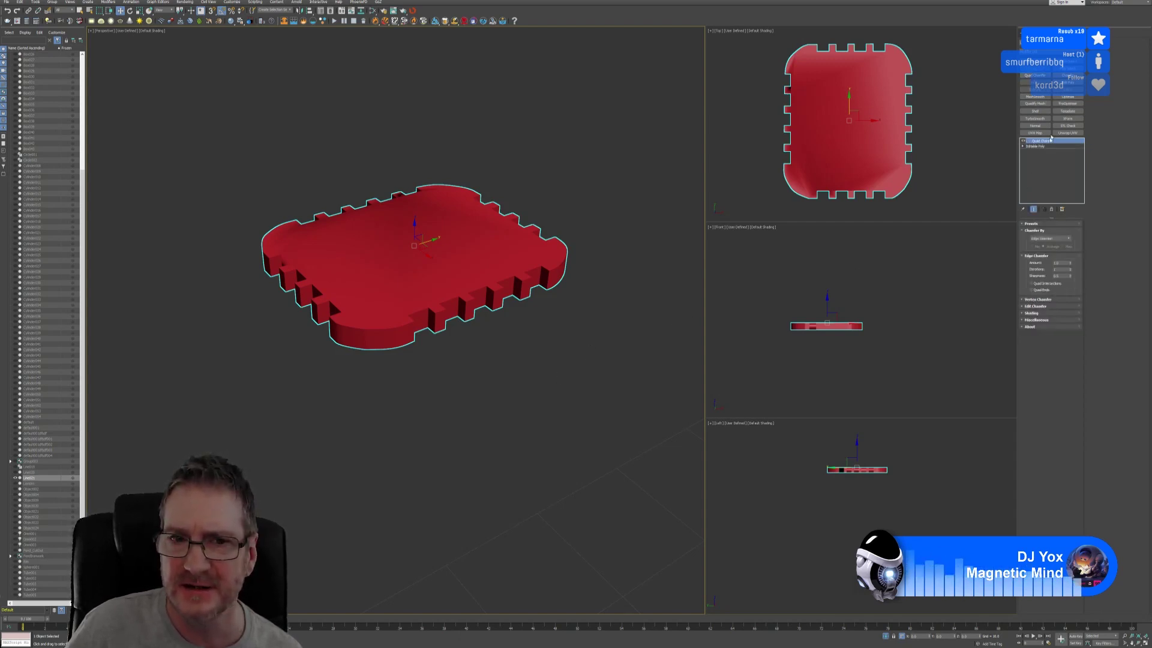
scroll(439, 309, up, 5)
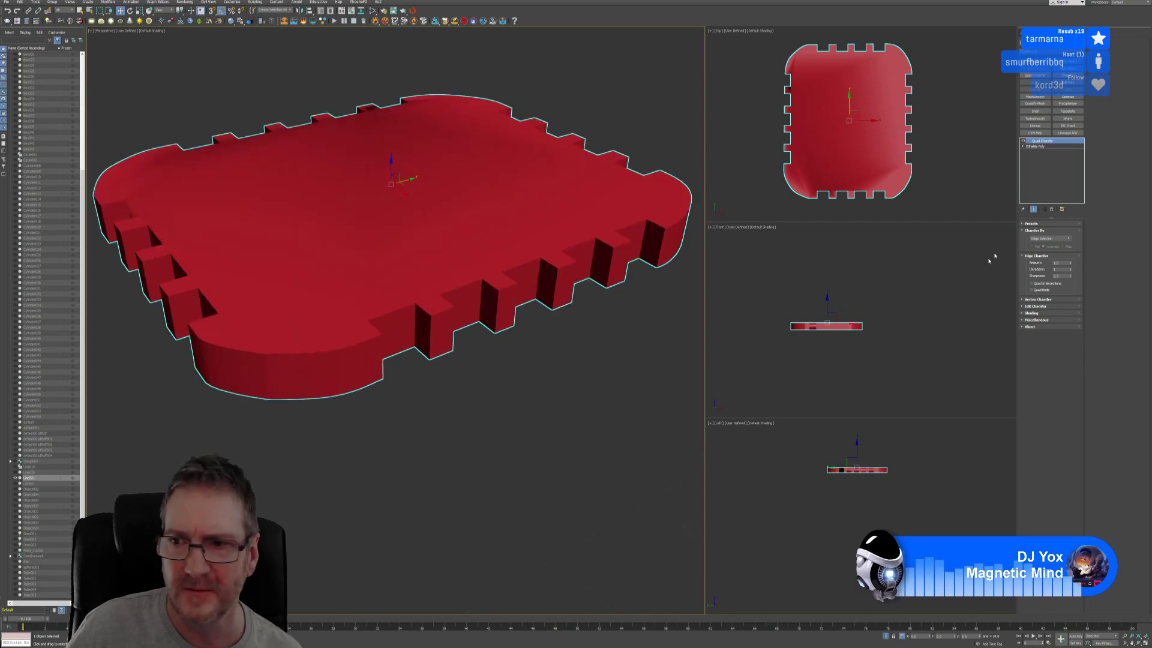
click(1050, 238)
click(1050, 249)
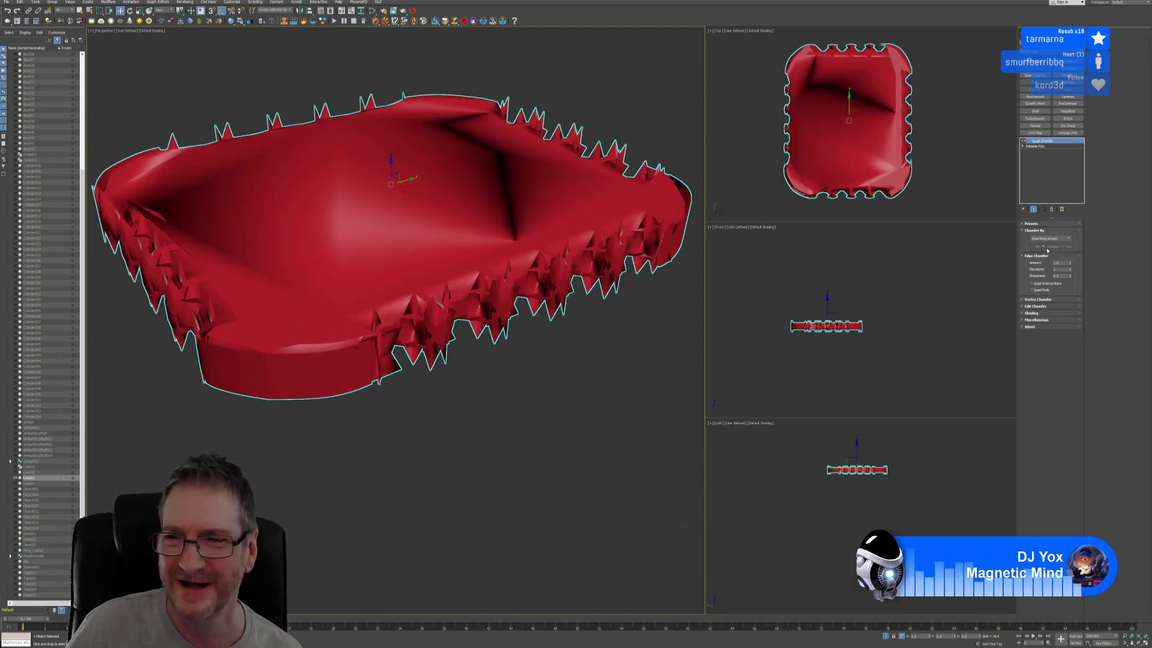
click(1052, 210)
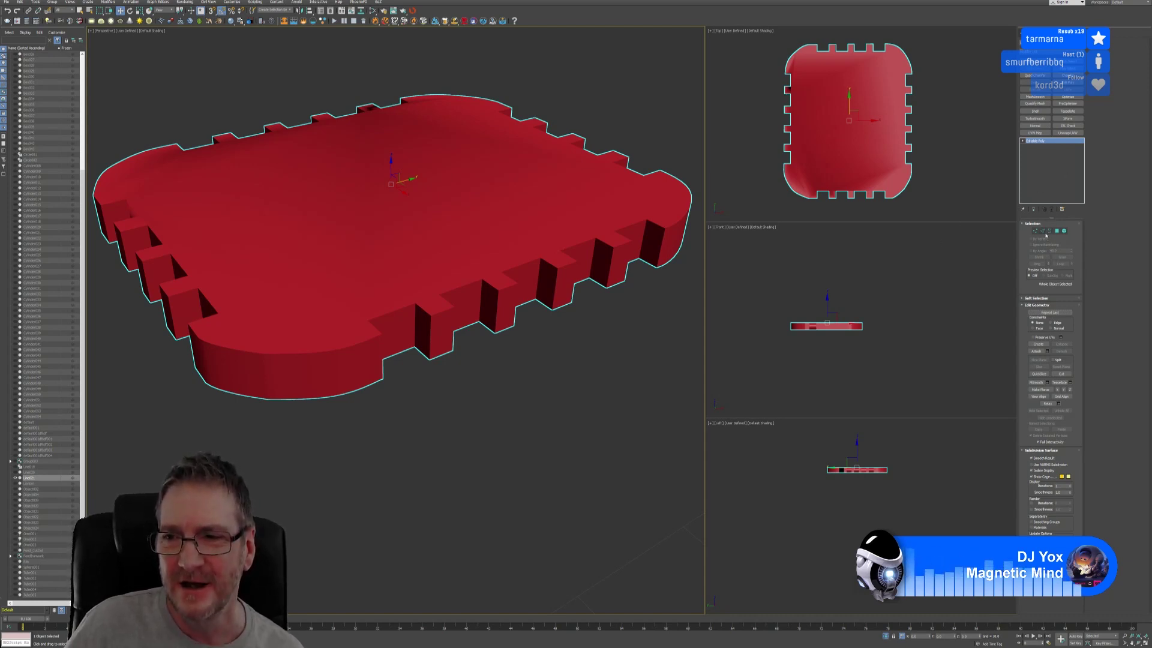
Step: Turn on Edged Faces in the perspective view and switch the slab to edge sub-object selection
key(3)
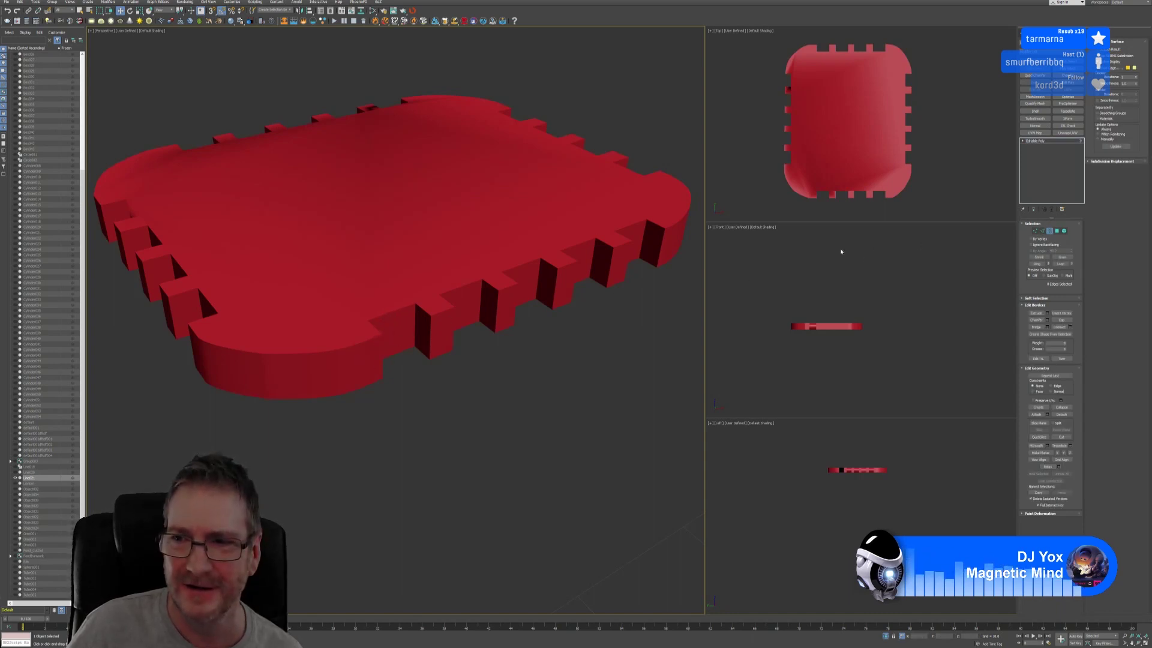
scroll(548, 254, up, 5)
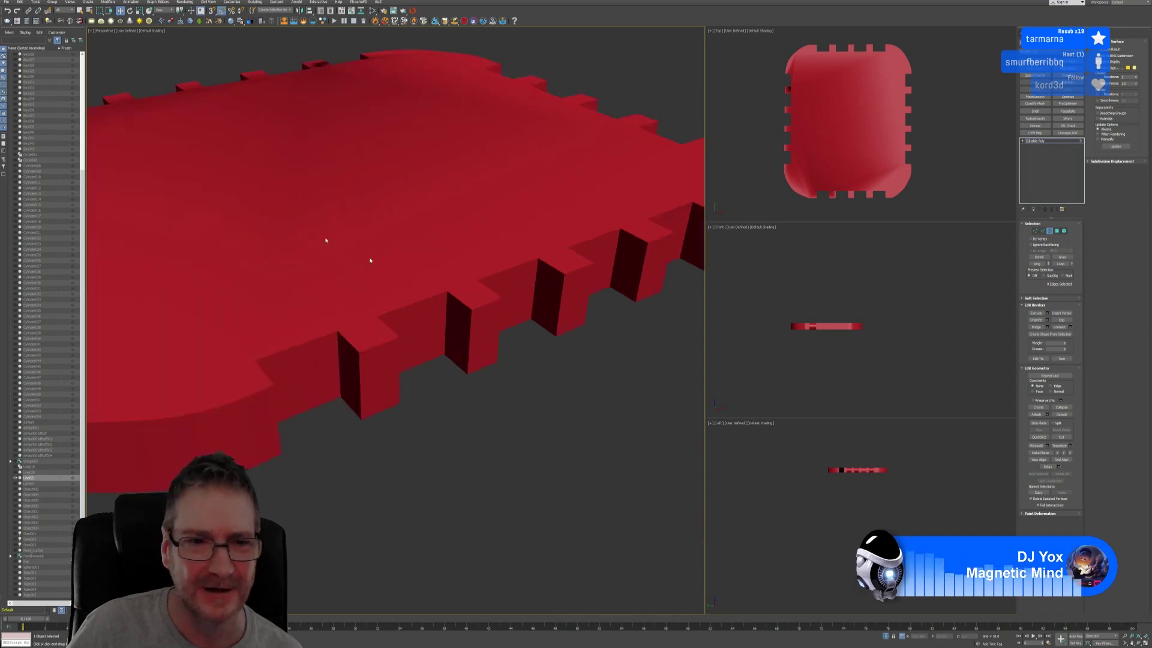
click(155, 32)
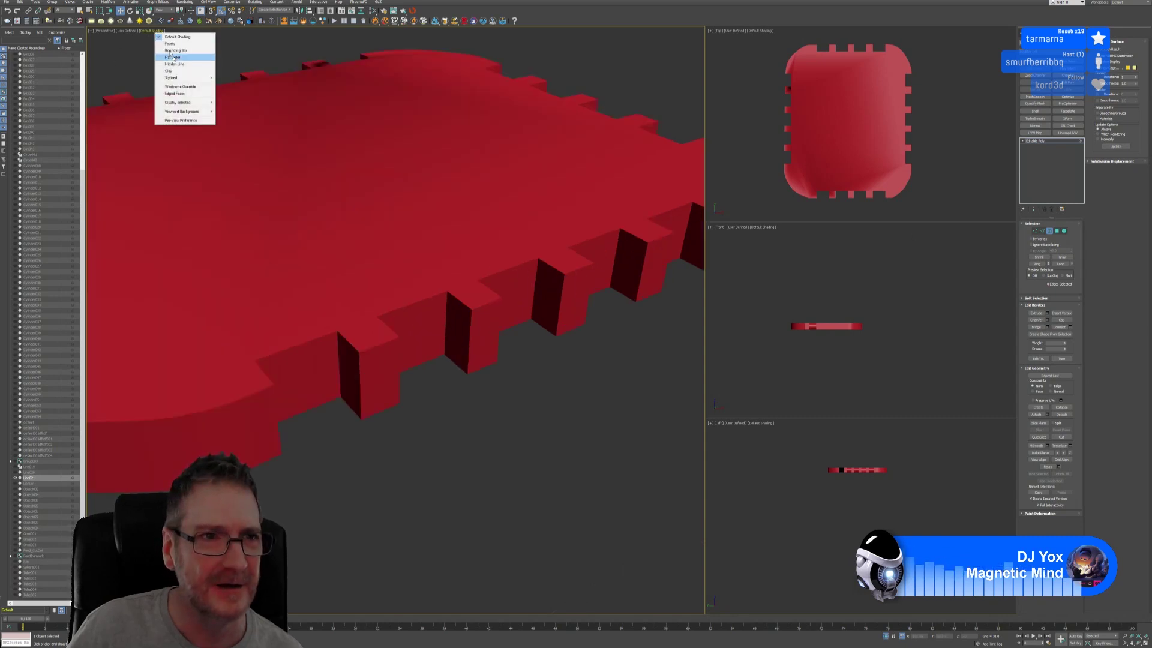
click(180, 94)
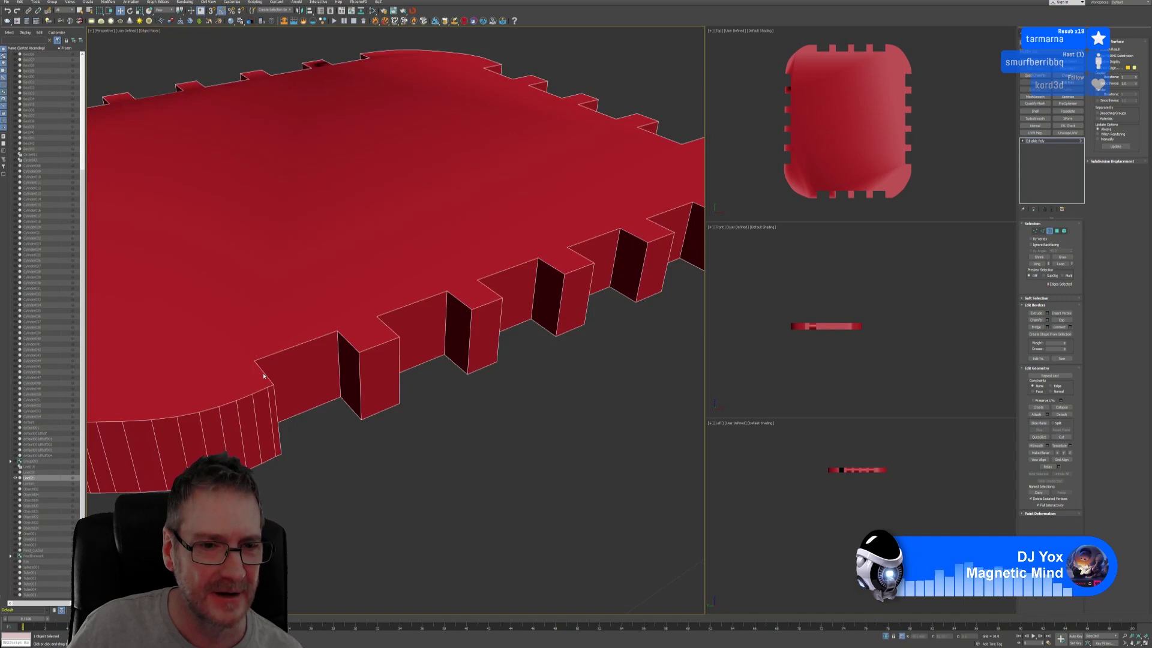
middle_drag(314, 388, 356, 369)
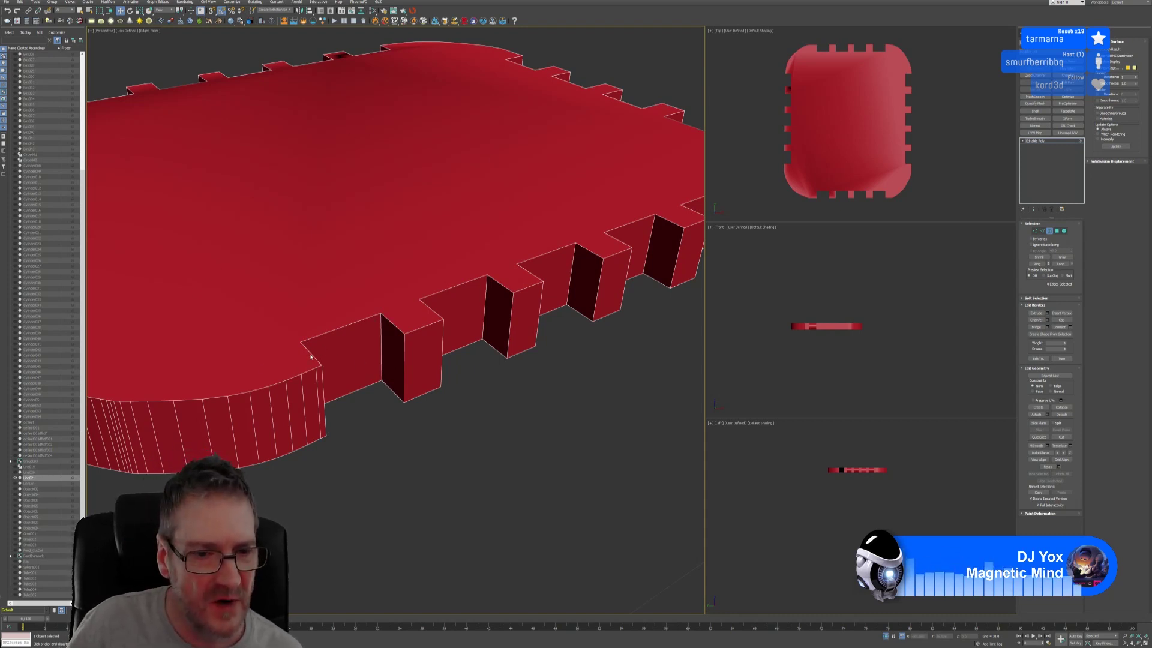
scroll(312, 364, up, 3)
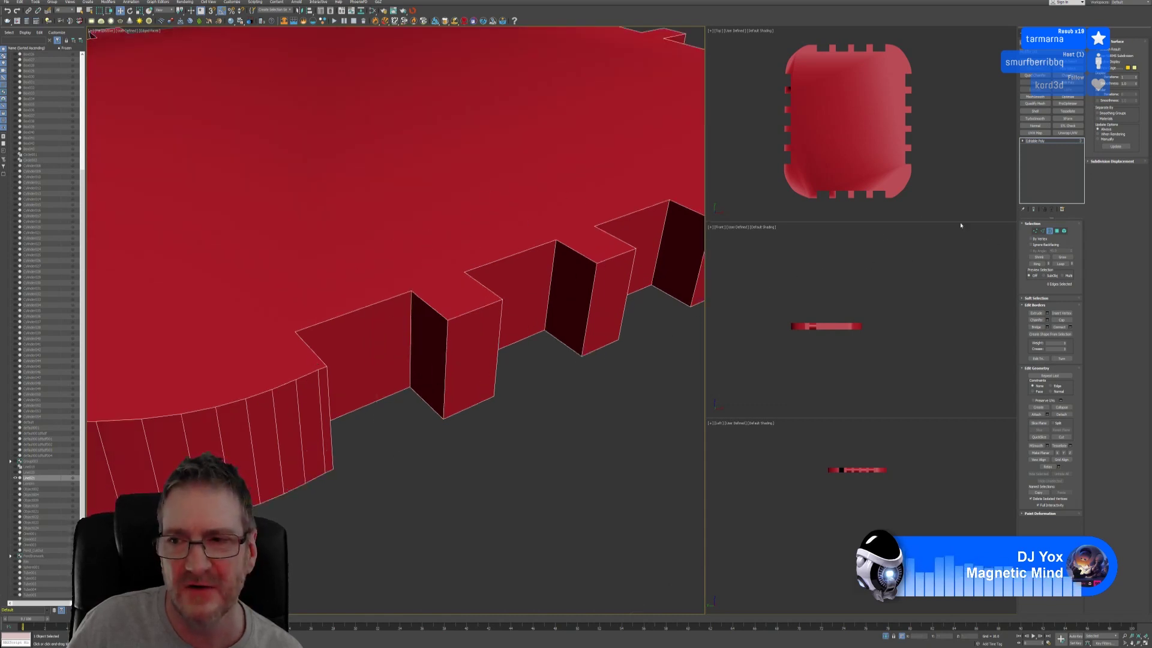
click(1049, 231)
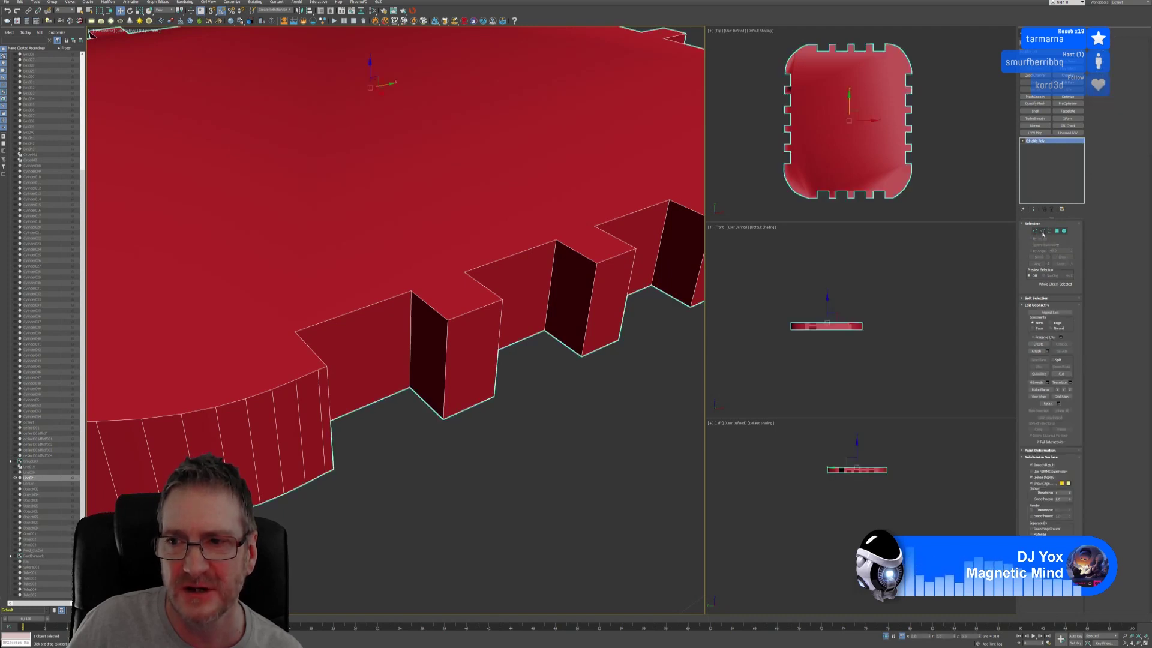
key(2)
Step: Try to extend a selection from the notch's top edges using Grow, Ring and Loop, clearing the selection after each attempt
click(314, 353)
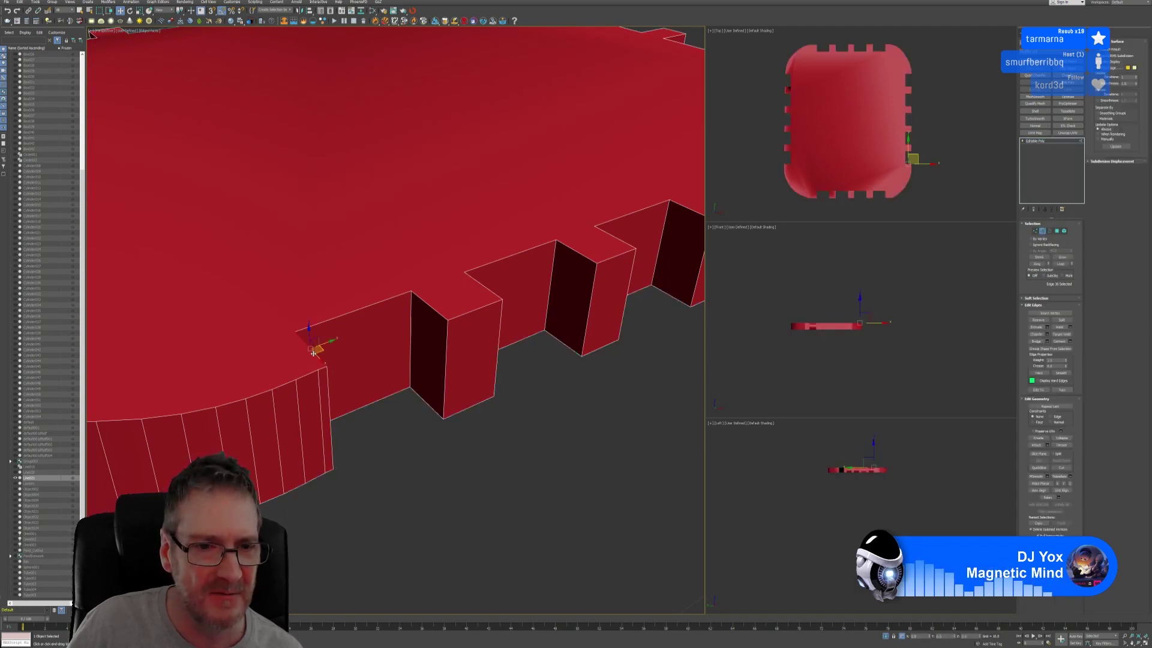
ctrl+click(339, 316)
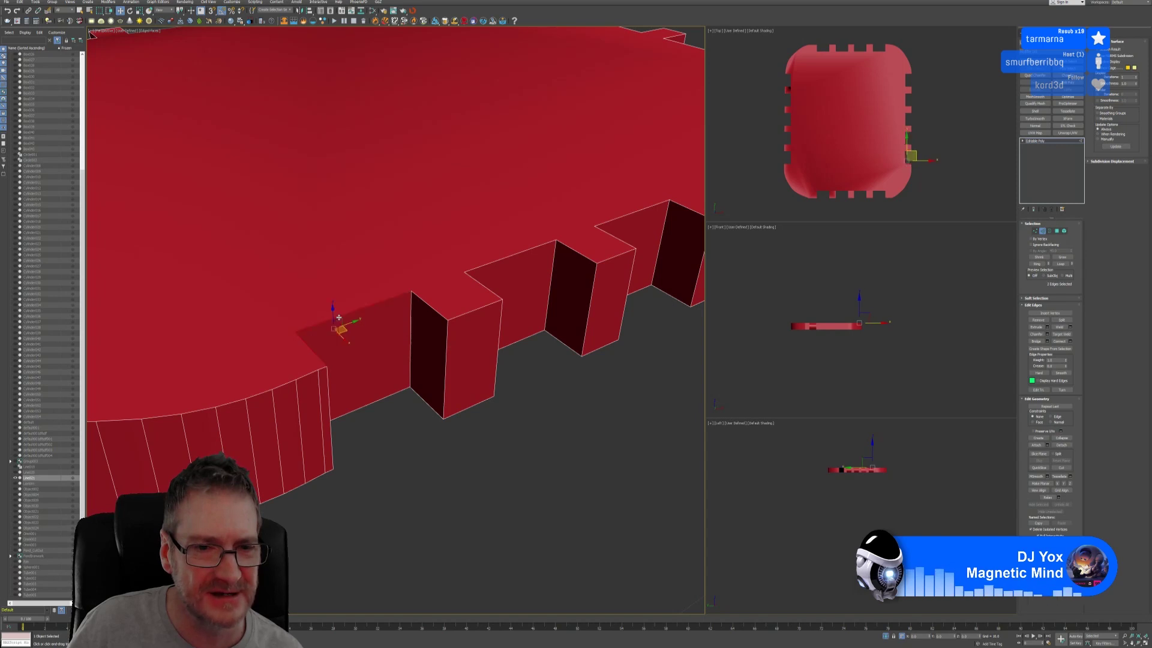
click(1062, 265)
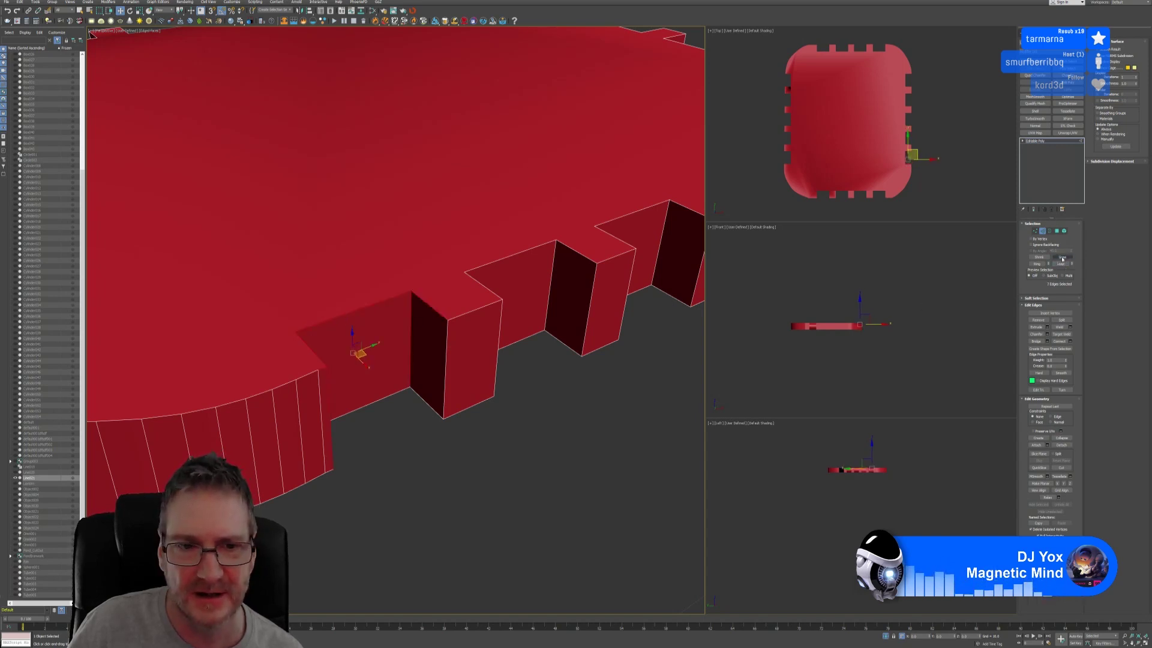
click(563, 420)
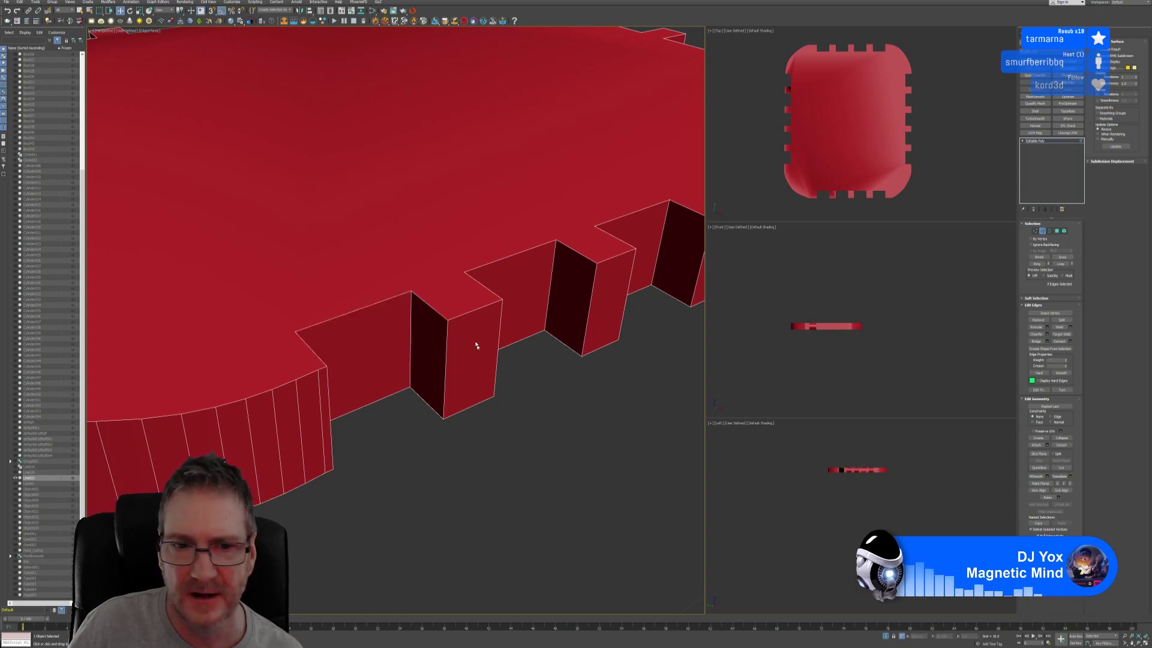
click(434, 307)
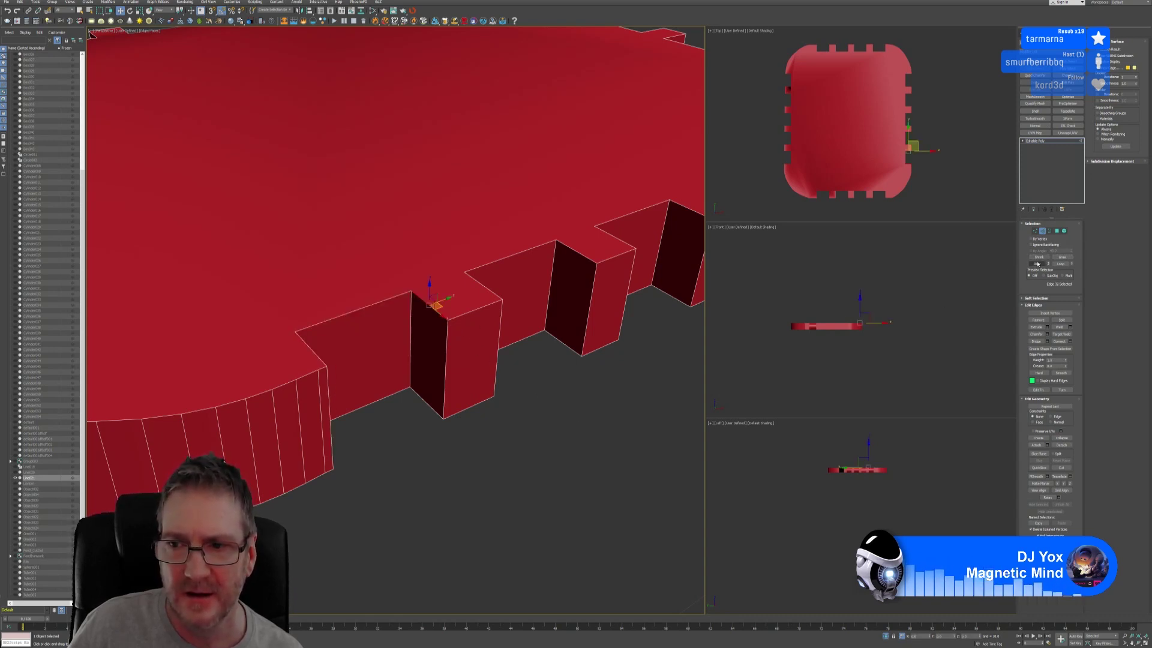
click(496, 360)
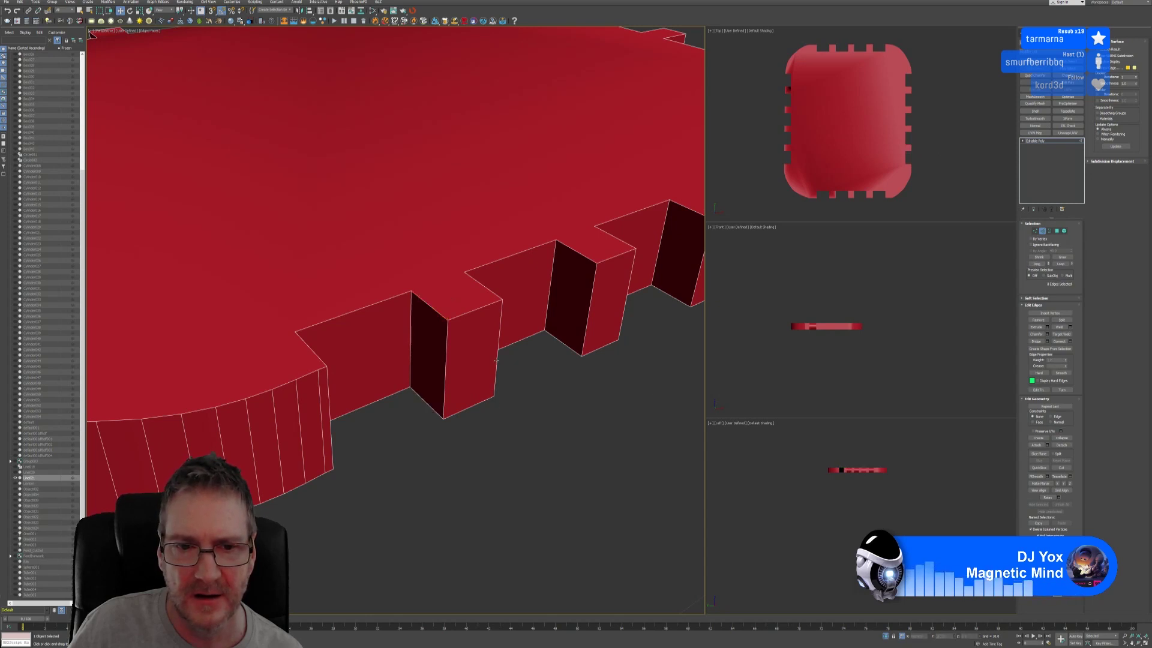
click(434, 315)
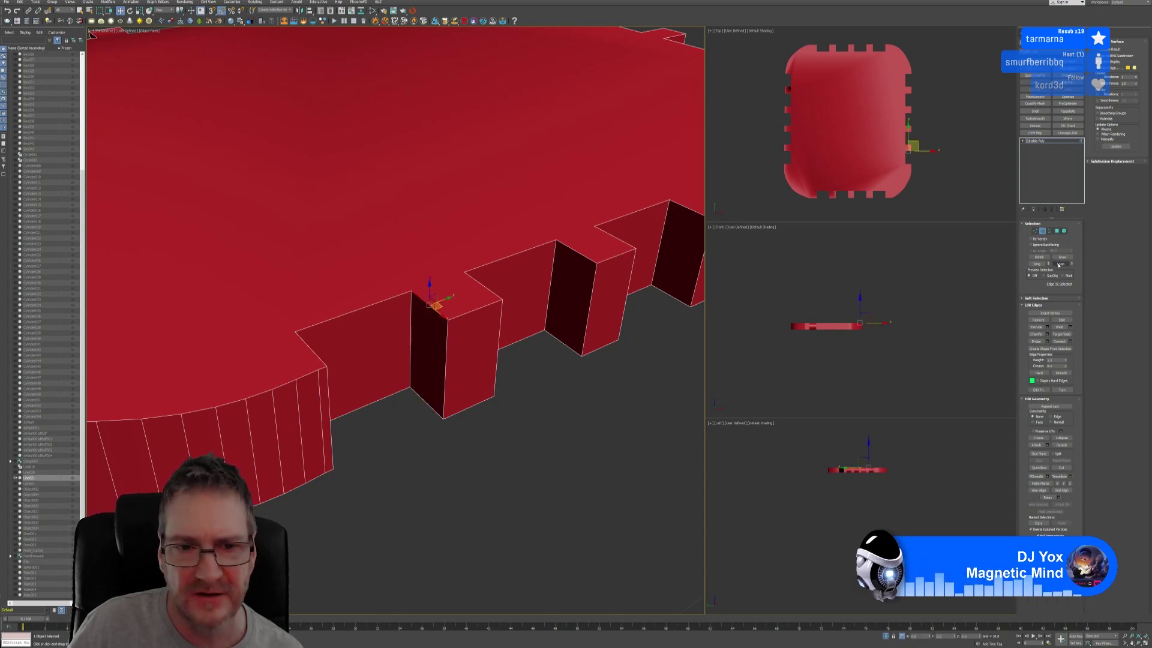
click(381, 405)
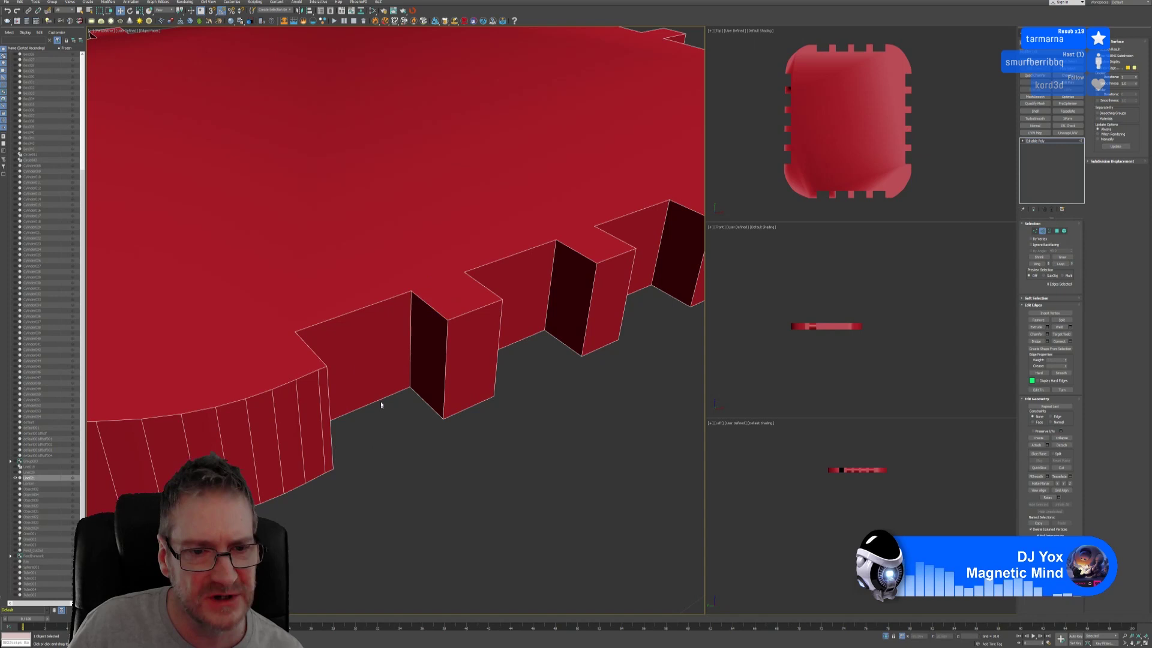
Step: Select the three top edges of the notch beside the near rounded corner, undoing the accidental move of those edges
click(316, 354)
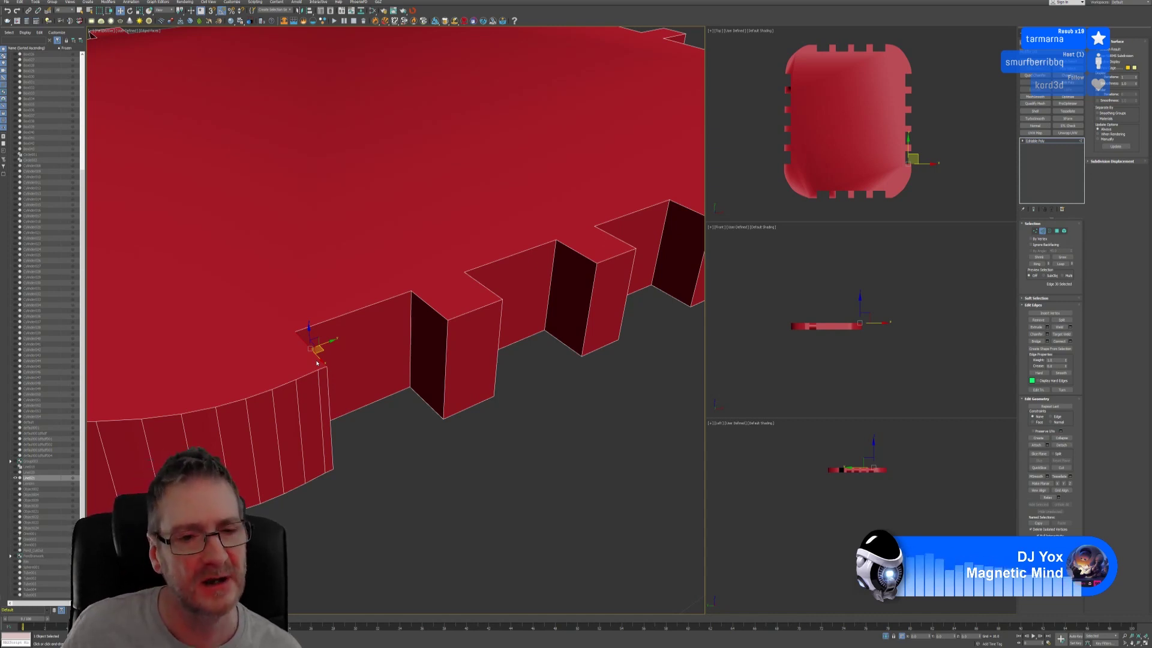
ctrl+click(337, 317)
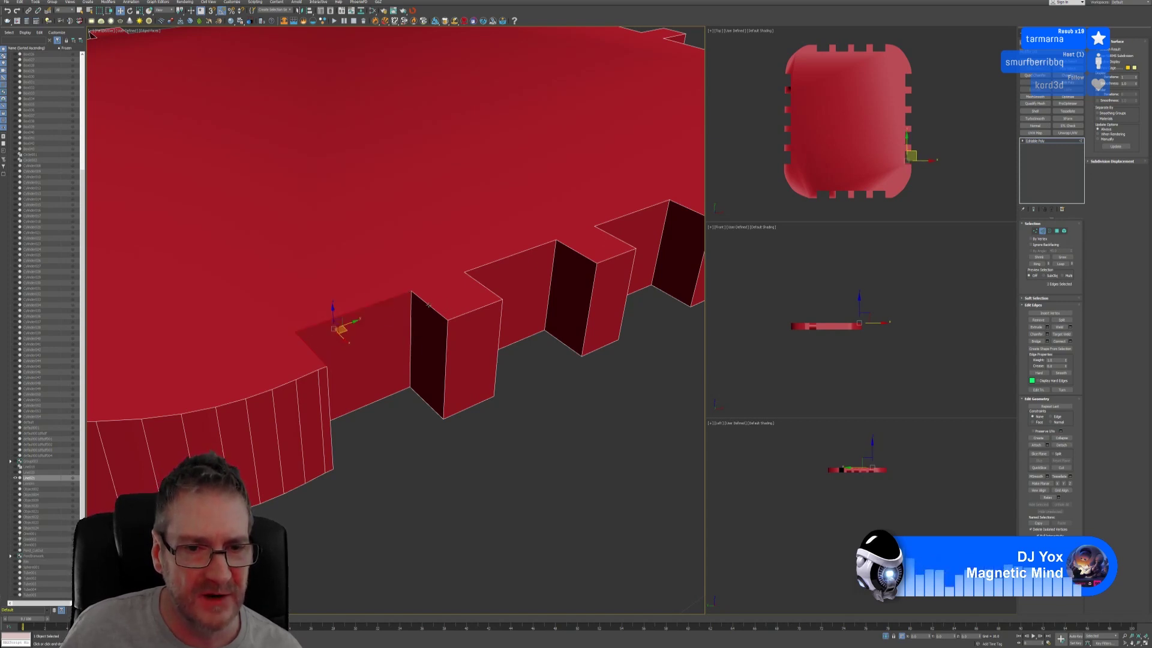
ctrl+drag(430, 307, 433, 307)
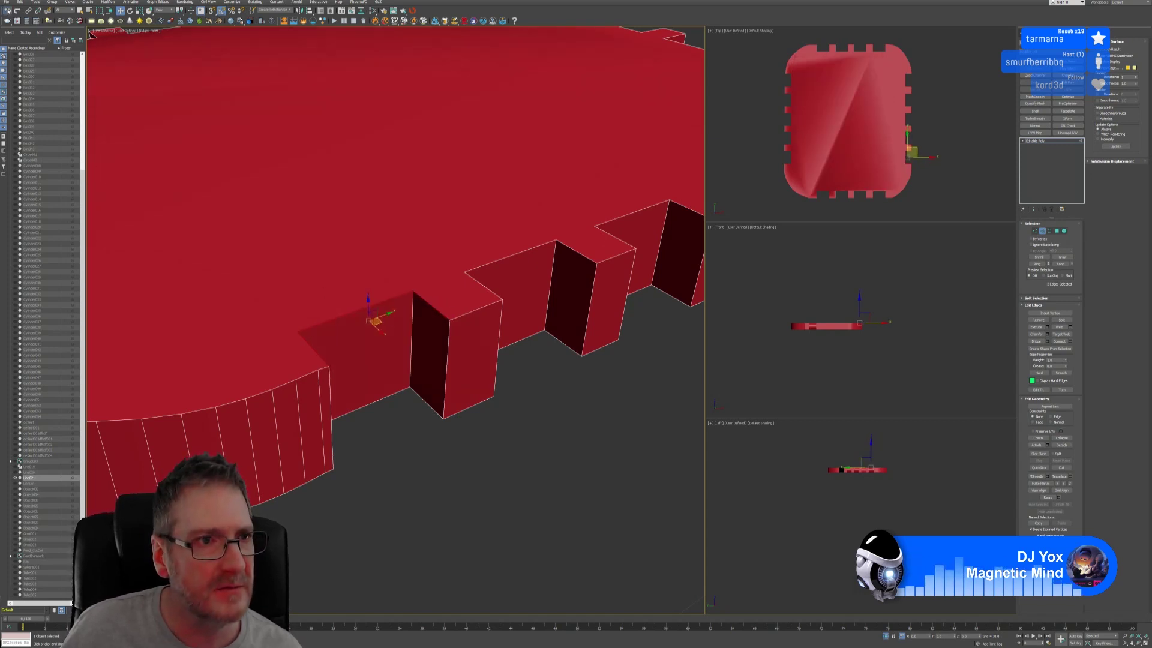
click(7, 11)
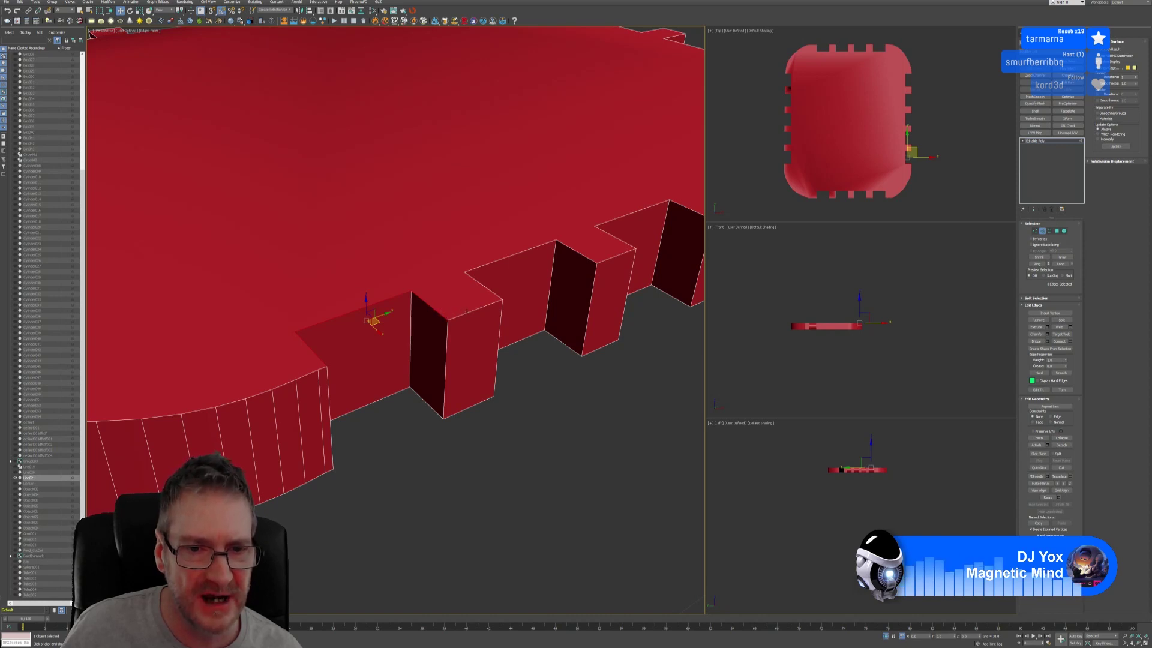
Step: Try to add the upper edges of the teeth and notches along one side of the red plate to the edge selection
ctrl+click(466, 312)
ctrl+click(477, 282)
ctrl+click(508, 257)
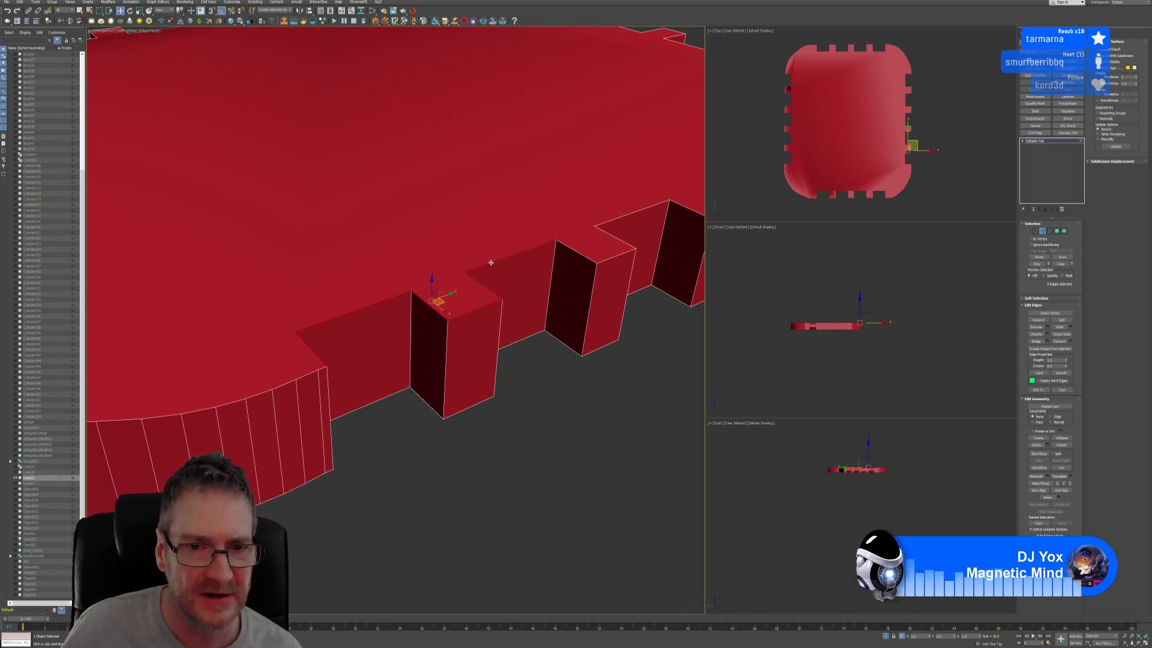
ctrl+click(575, 253)
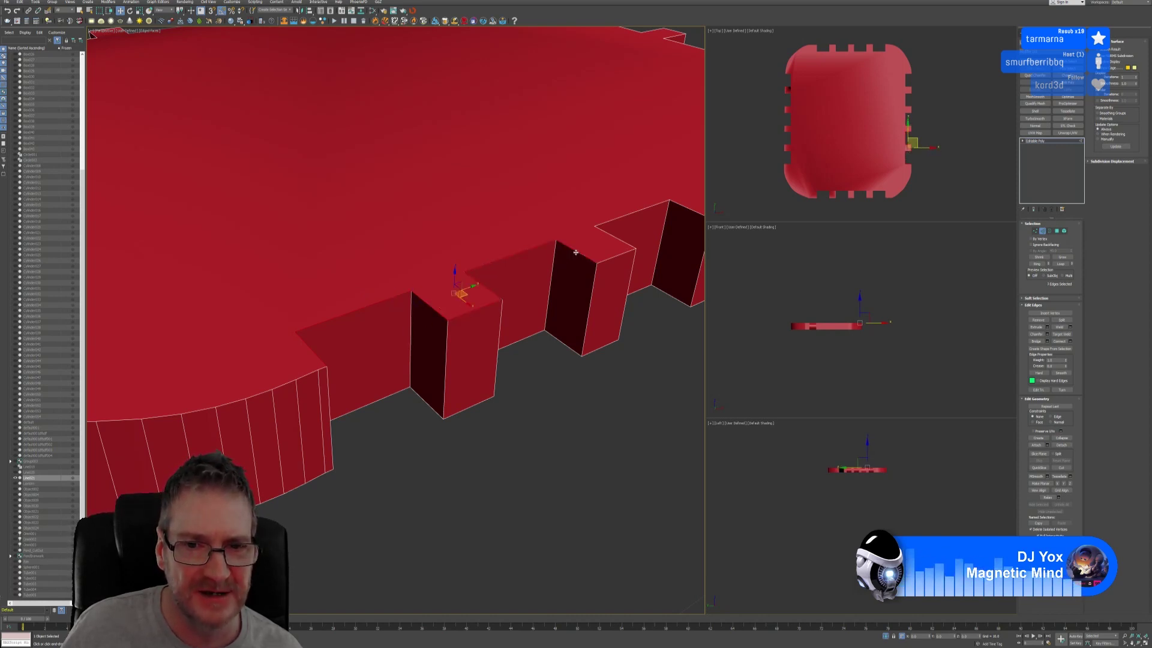
ctrl+click(613, 256)
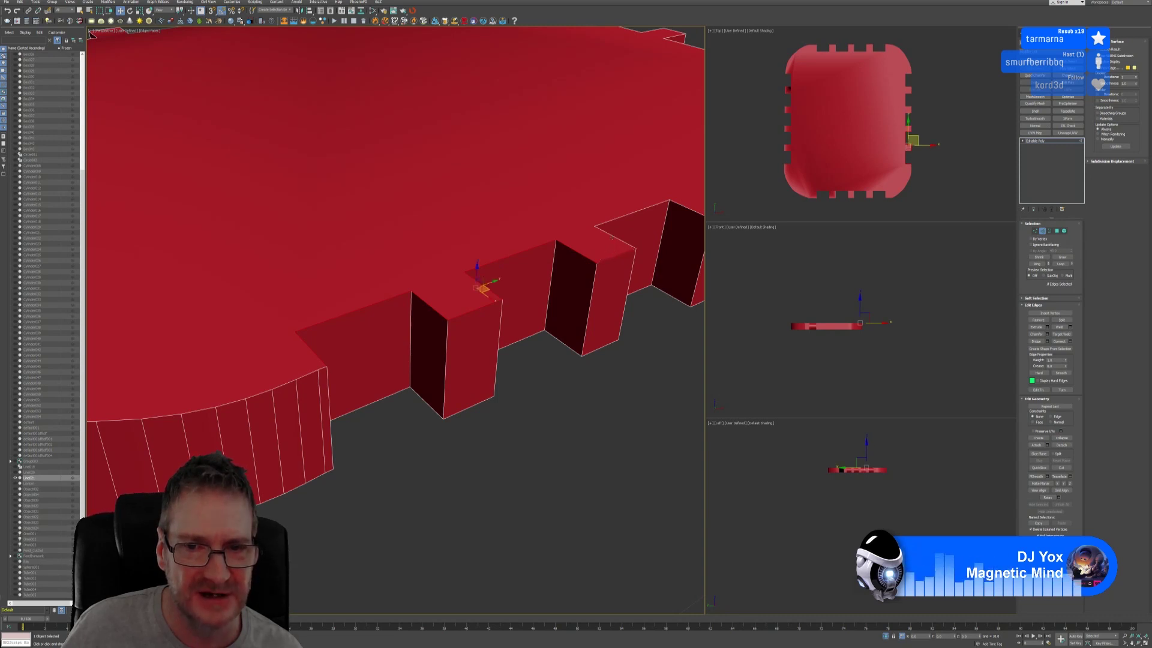
ctrl+click(614, 219)
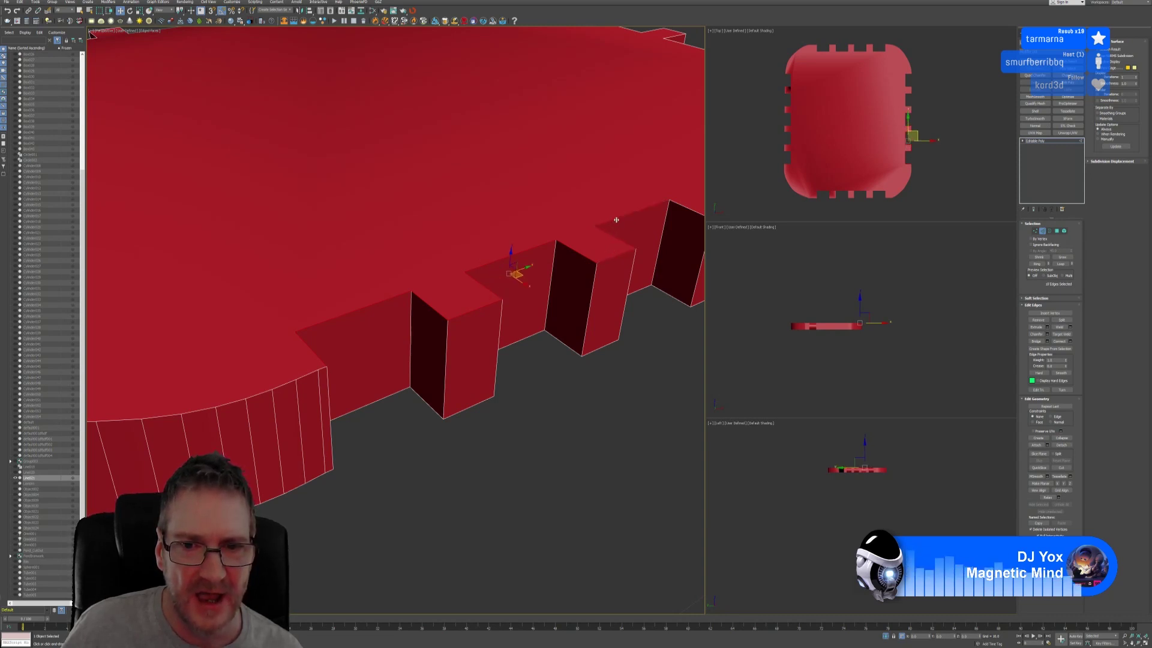
Step: Select all edges of the red plate and deselect the vertical edges around its side wall
scroll(780, 338, up, 3)
middle_drag(831, 290, 800, 297)
drag(896, 352, 969, 368)
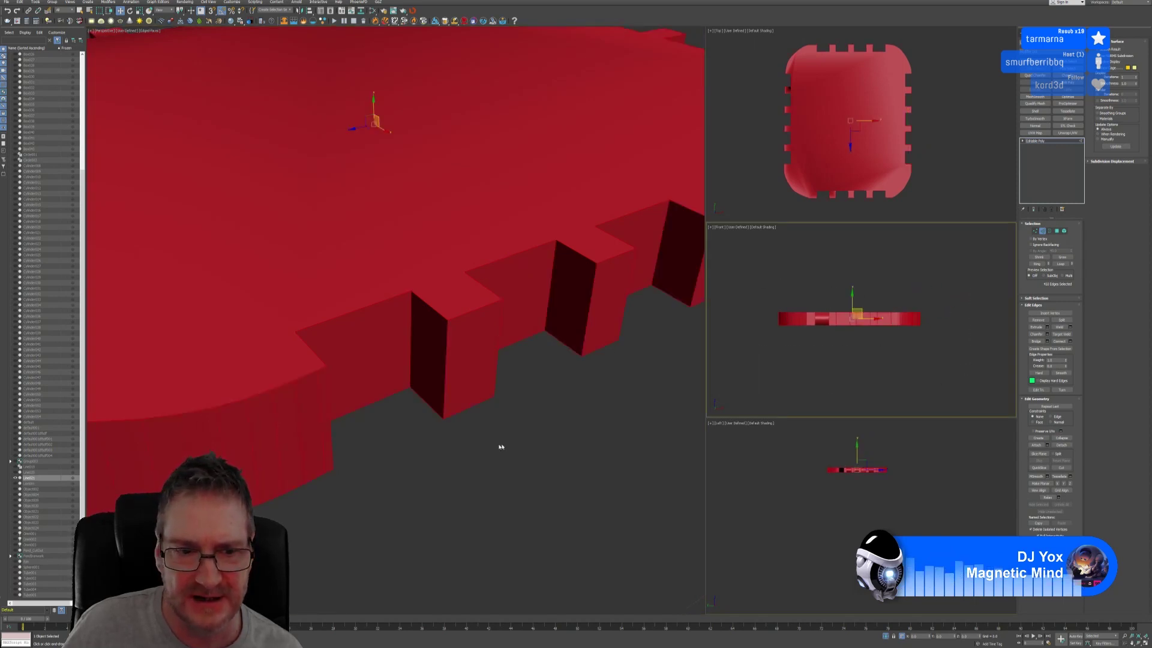
scroll(498, 447, down, 10)
middle_drag(520, 380, 525, 363)
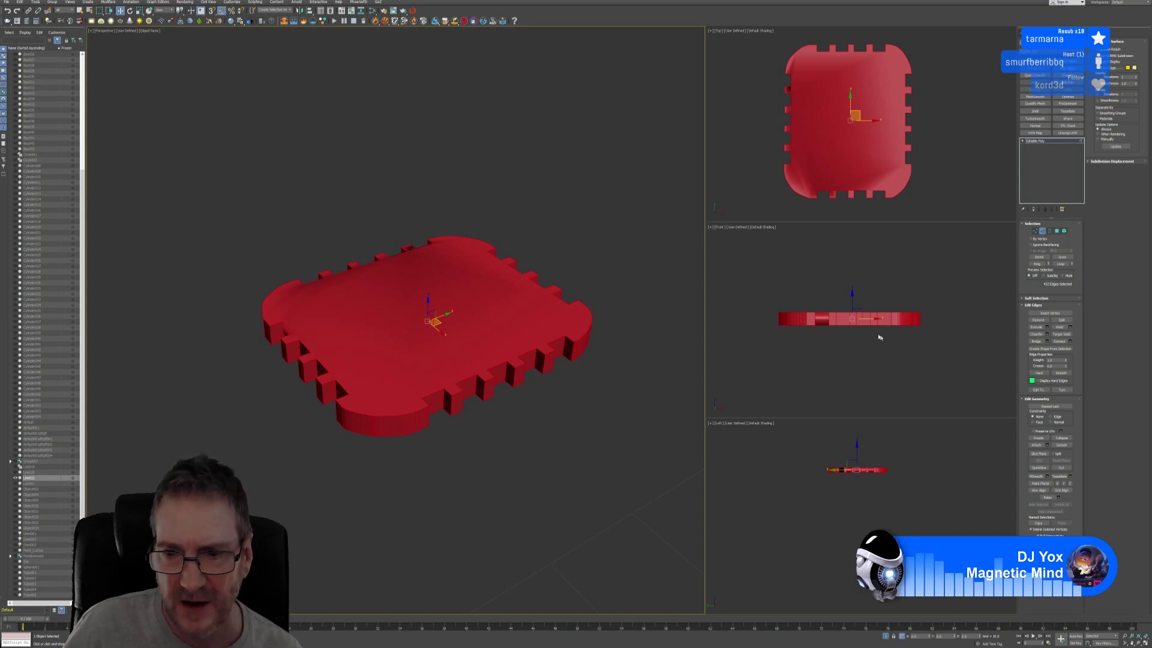
scroll(832, 327, up, 4)
middle_drag(829, 349, 837, 354)
scroll(837, 354, down, 2)
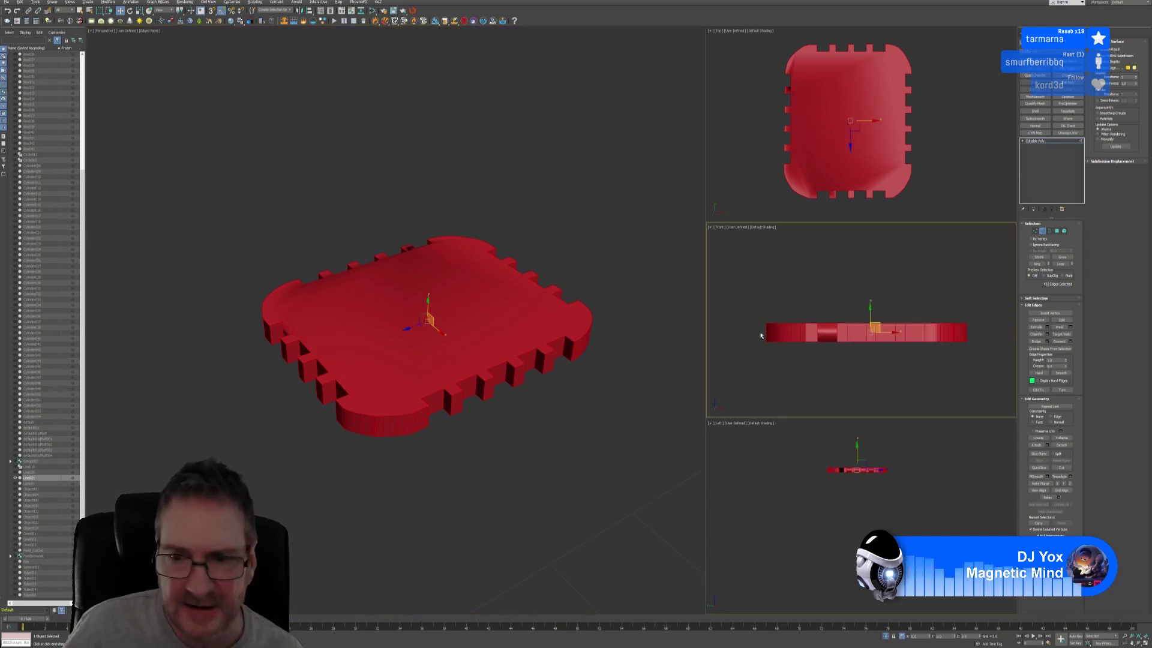
drag(761, 340, 985, 339)
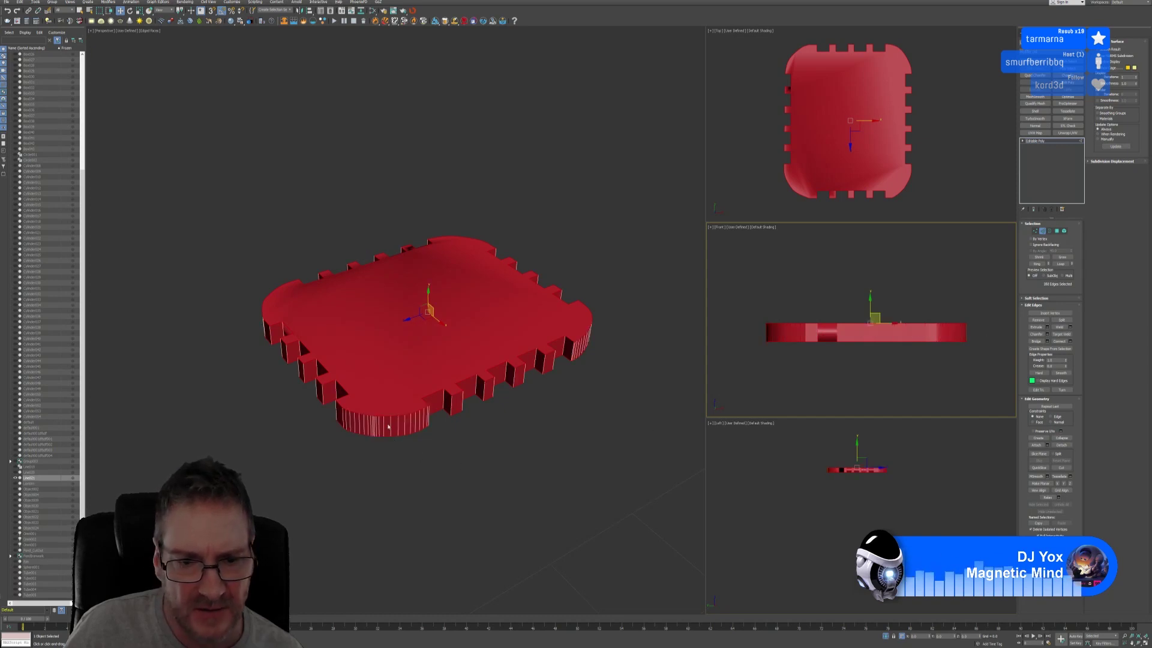
Step: Add the outer vertical edges of the teeth along the first side, and the adjoining rounded corners' end edges, to the selection
scroll(466, 412, up, 5)
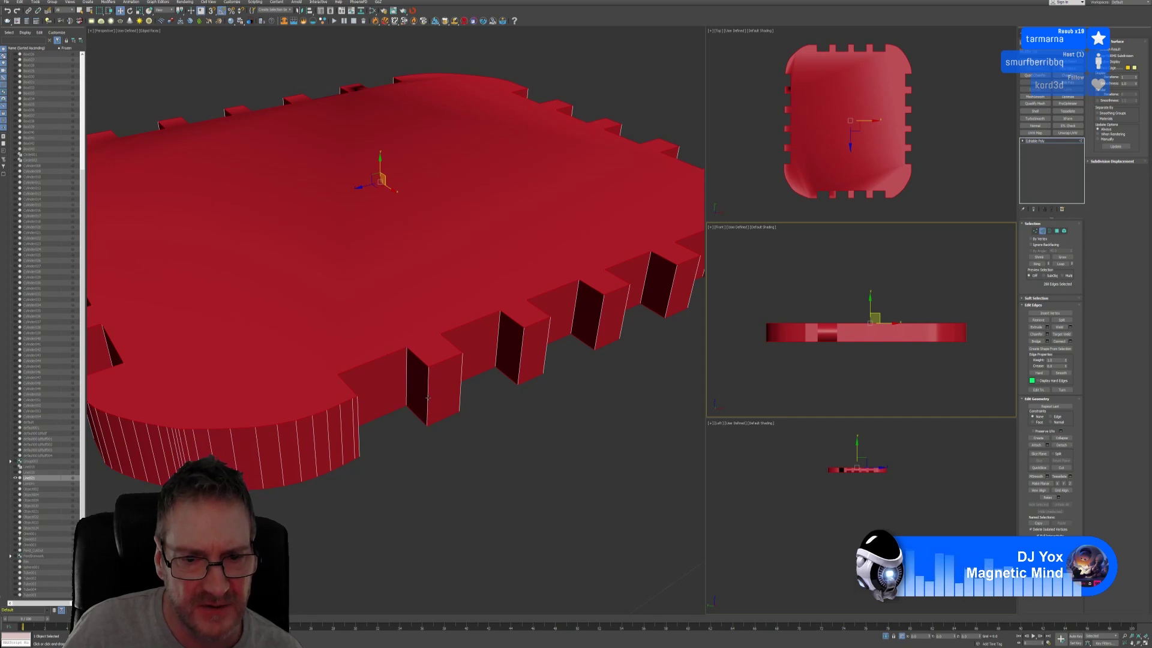
right_click(431, 399)
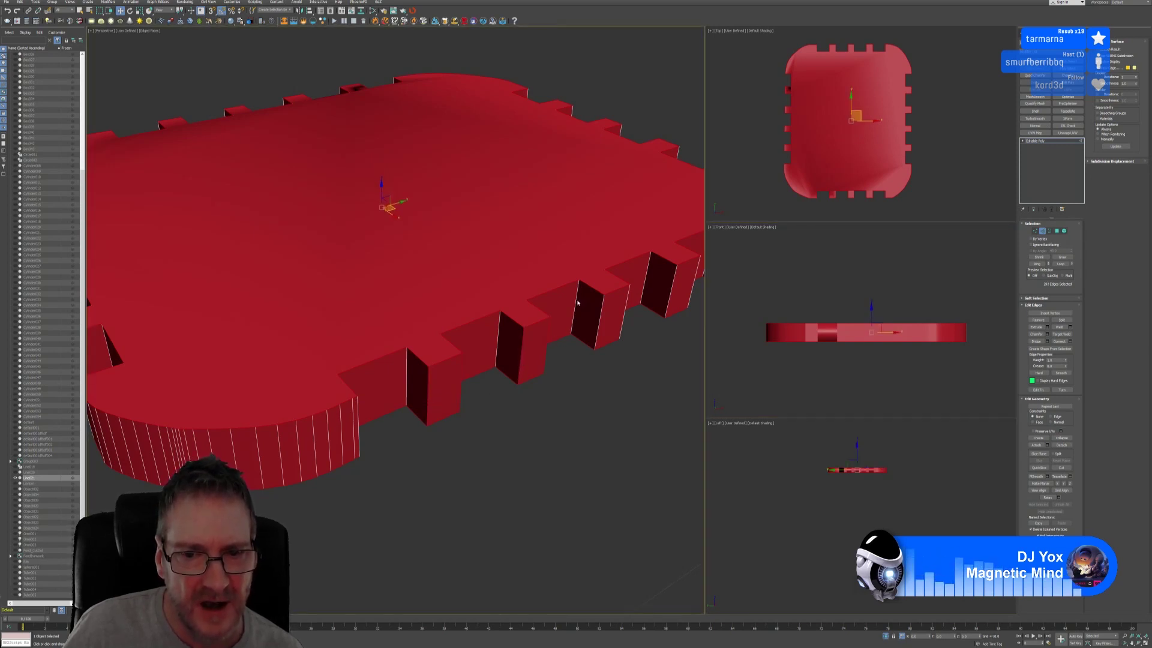
mouse_move(558, 396)
alt+middle_down()
mouse_move(544, 388)
mouse_move(555, 391)
alt+middle_up()
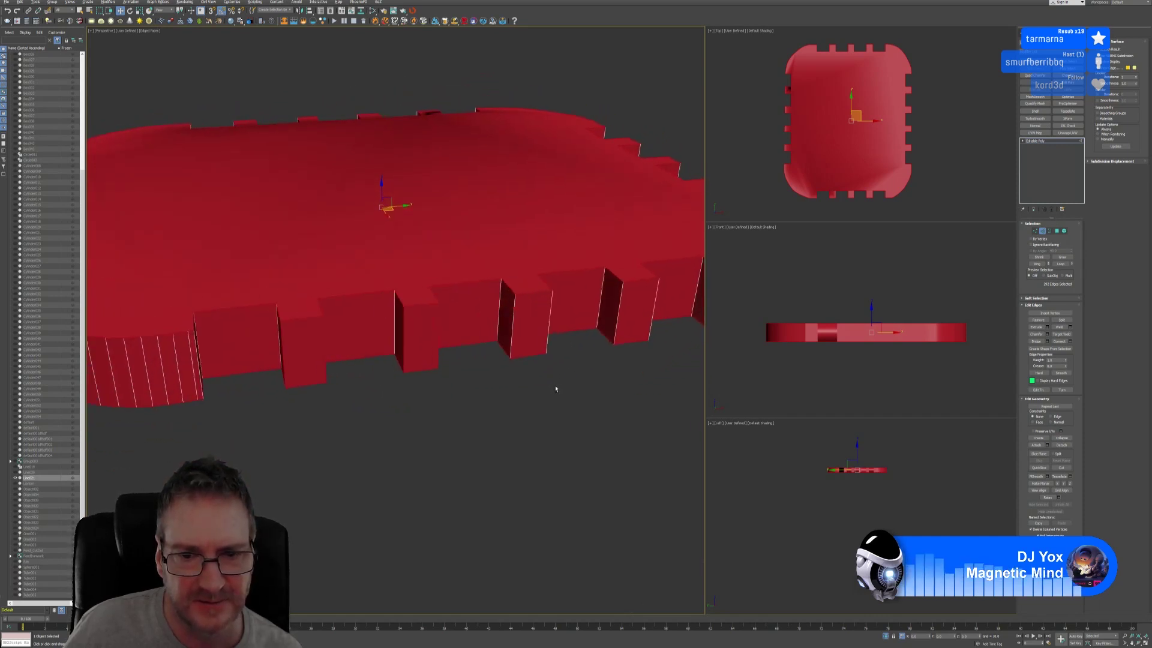
ctrl+click(546, 343)
ctrl+click(615, 330)
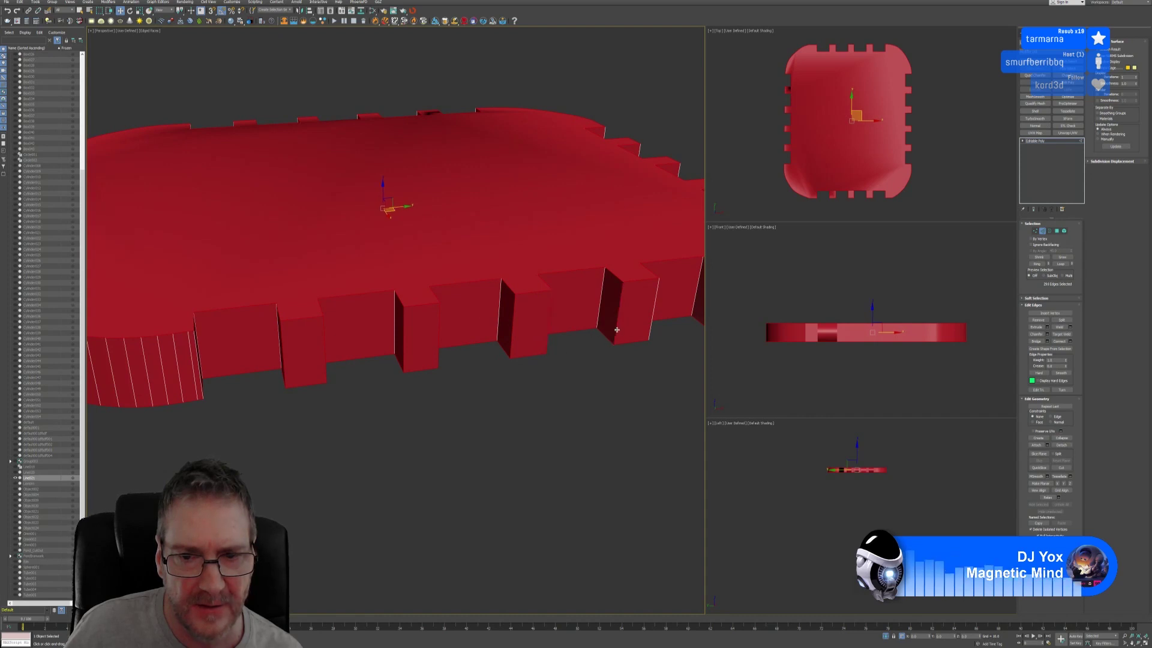
ctrl+click(649, 334)
alt+middle_drag(664, 385, 626, 360)
ctrl+click(621, 358)
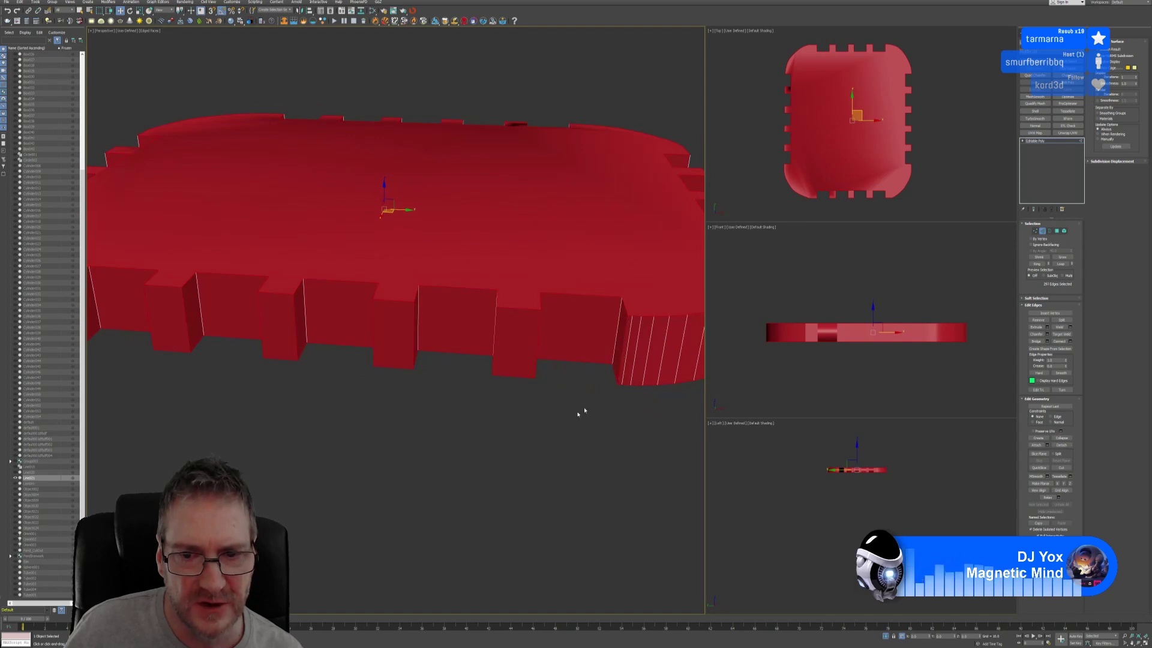
alt+middle_drag(581, 406, 381, 360)
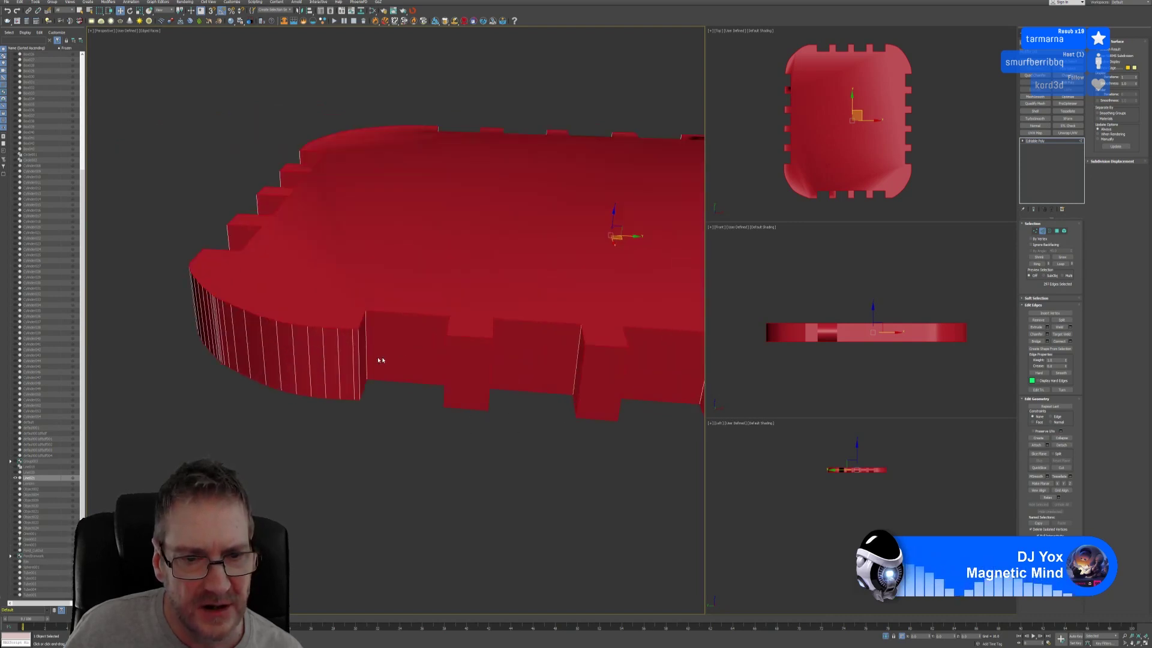
ctrl+click(359, 350)
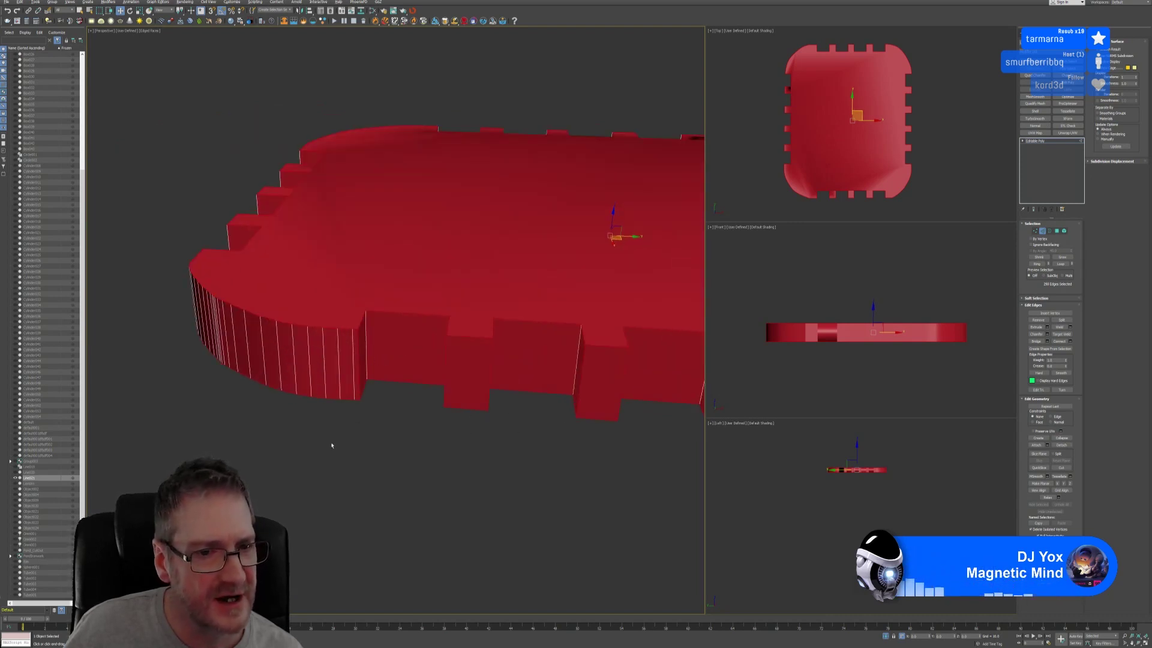
Step: Add the outer vertical edges of the teeth on the second side to the selection, leaving the inner notch edges unselected
alt+middle_drag(329, 443, 522, 342)
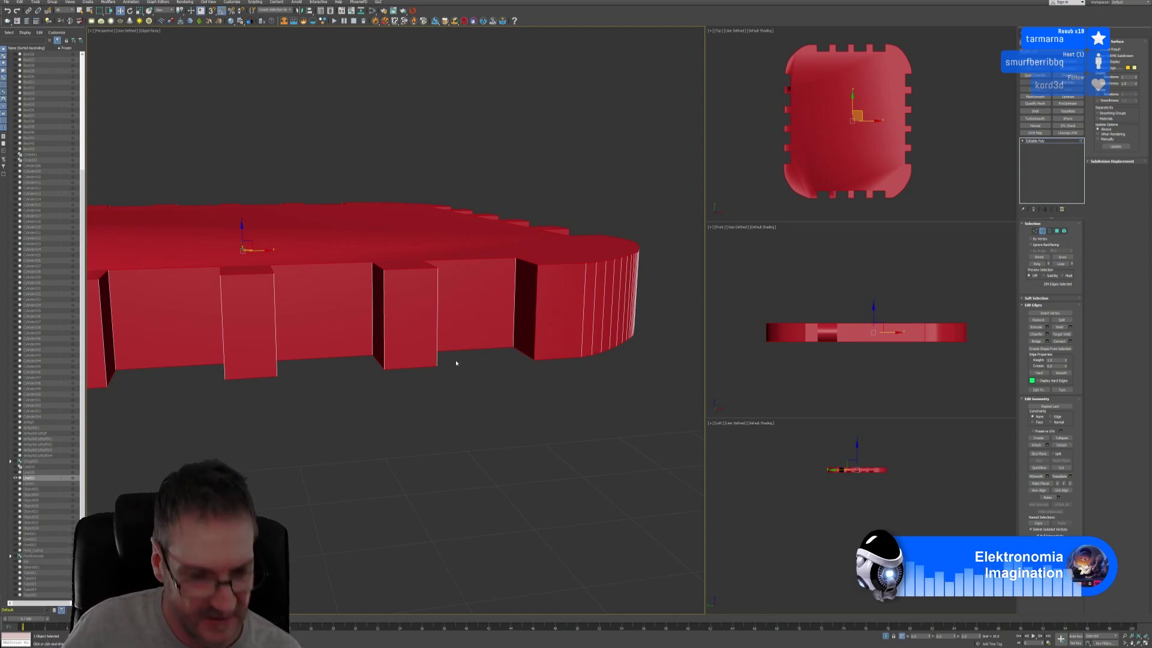
ctrl+click(437, 360)
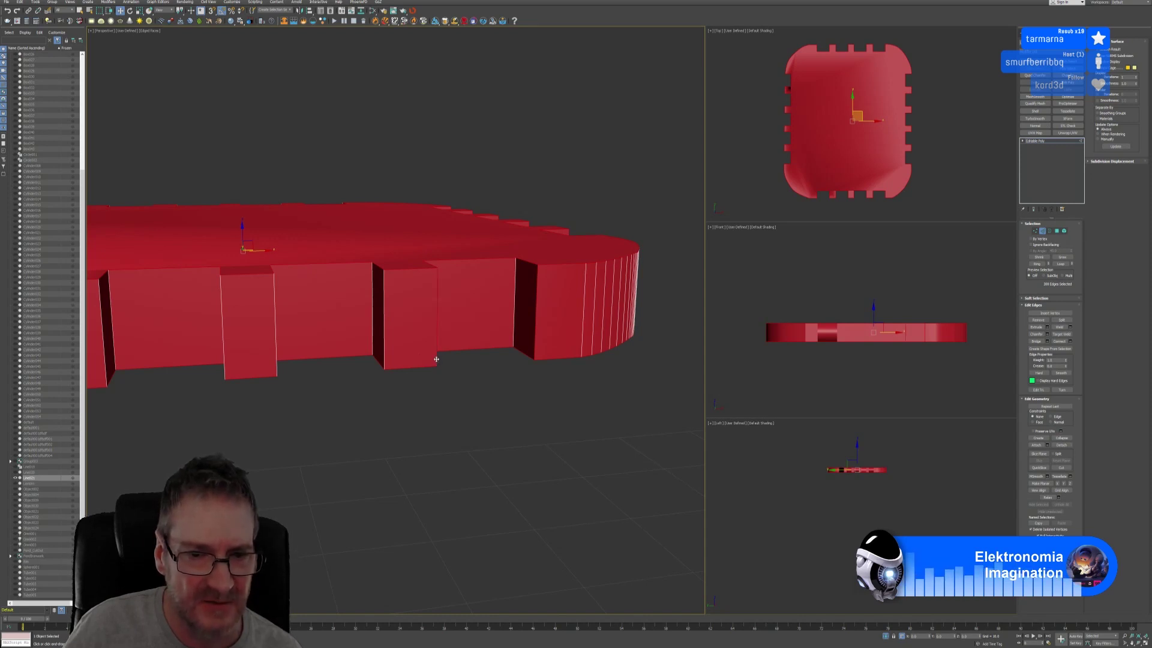
ctrl+click(384, 358)
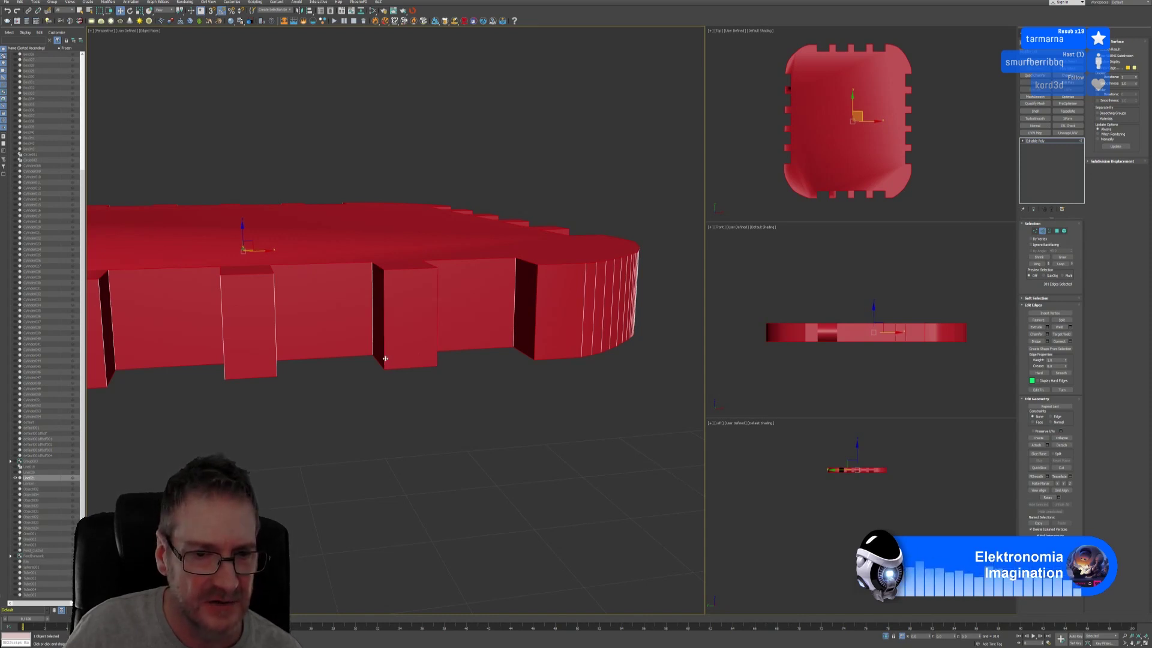
ctrl+click(277, 367)
ctrl+click(223, 372)
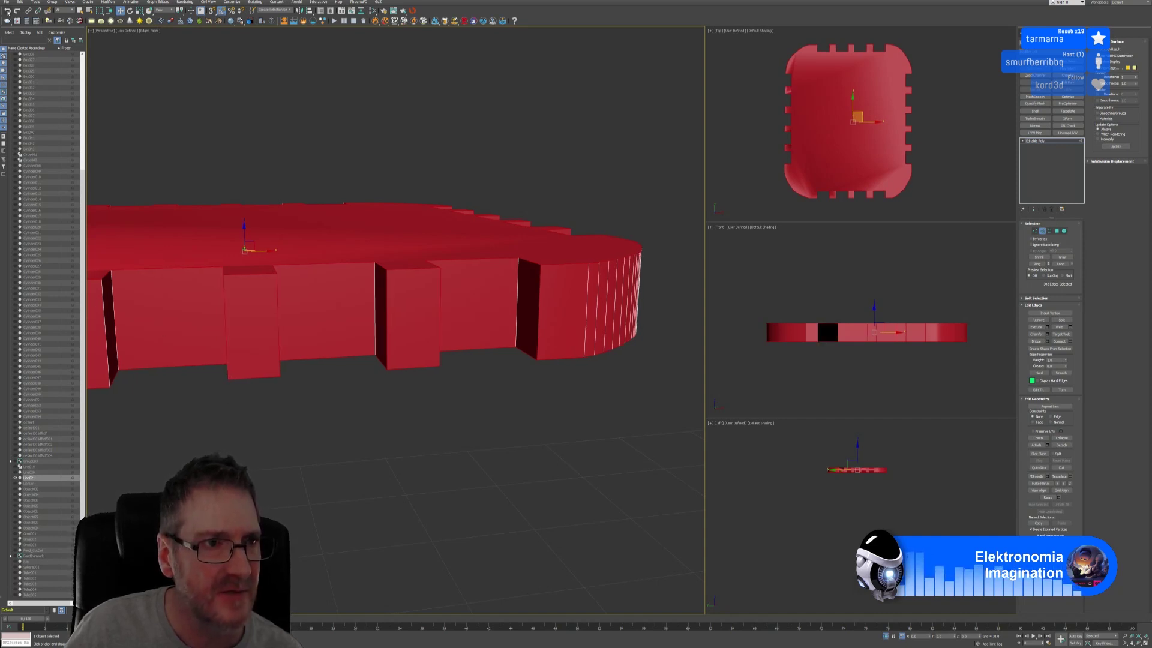
middle_drag(283, 489, 380, 502)
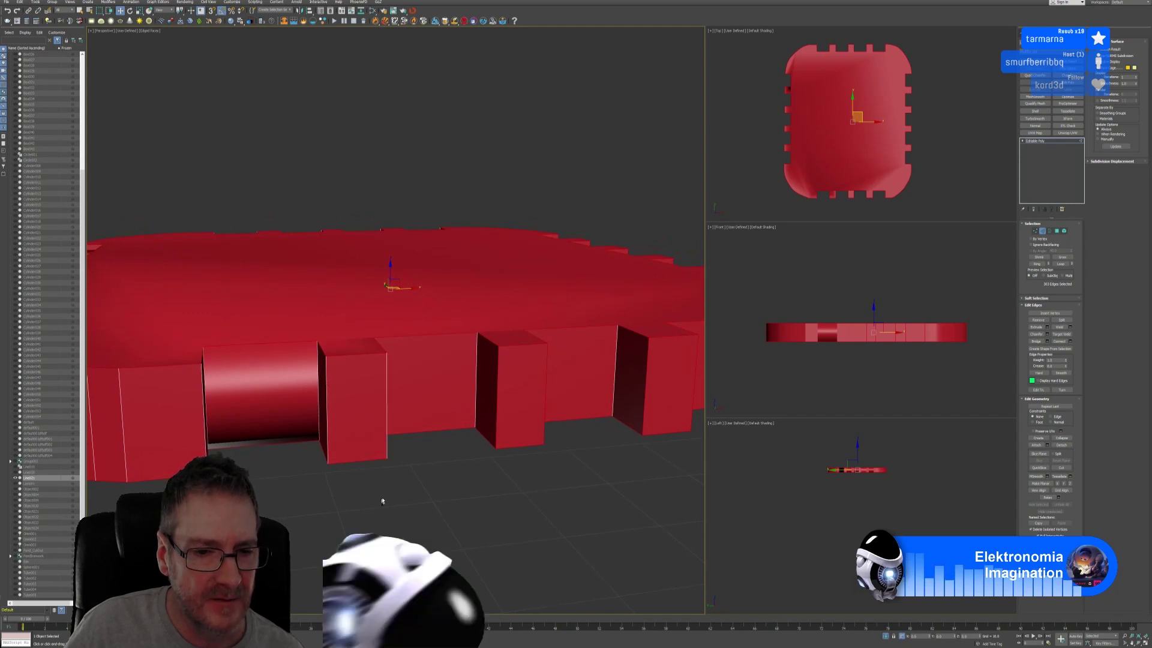
ctrl+click(387, 448)
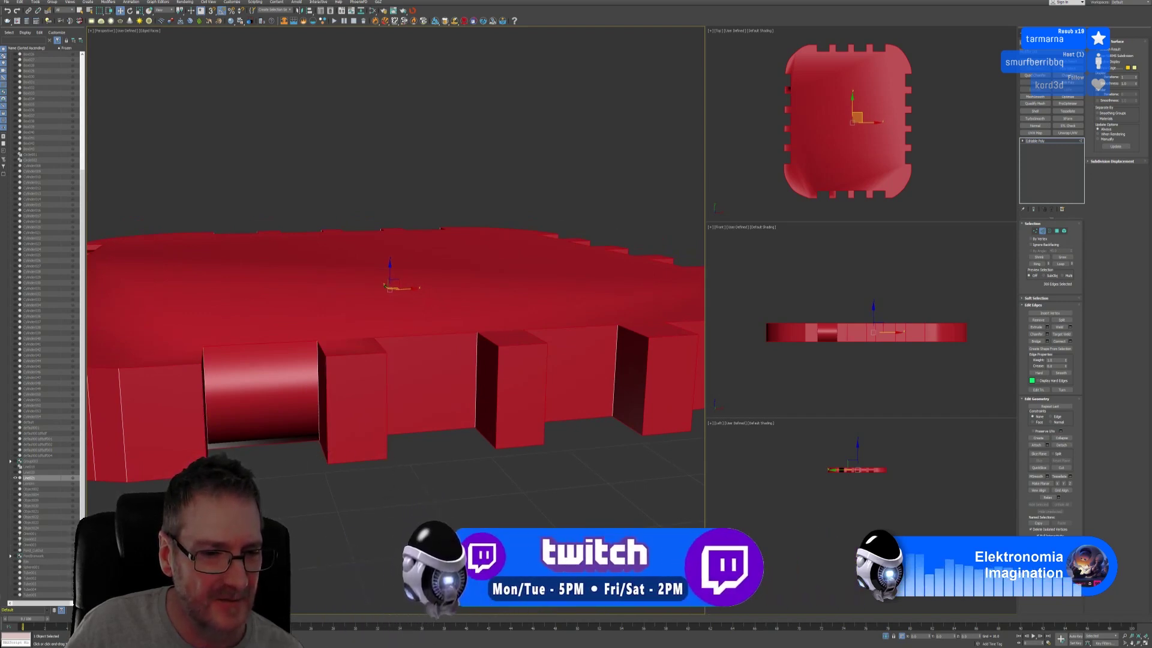
Step: Add the rounded corner's end edge and the outer vertical edges of the teeth on the third side to the selection
alt+middle_drag(360, 522, 316, 519)
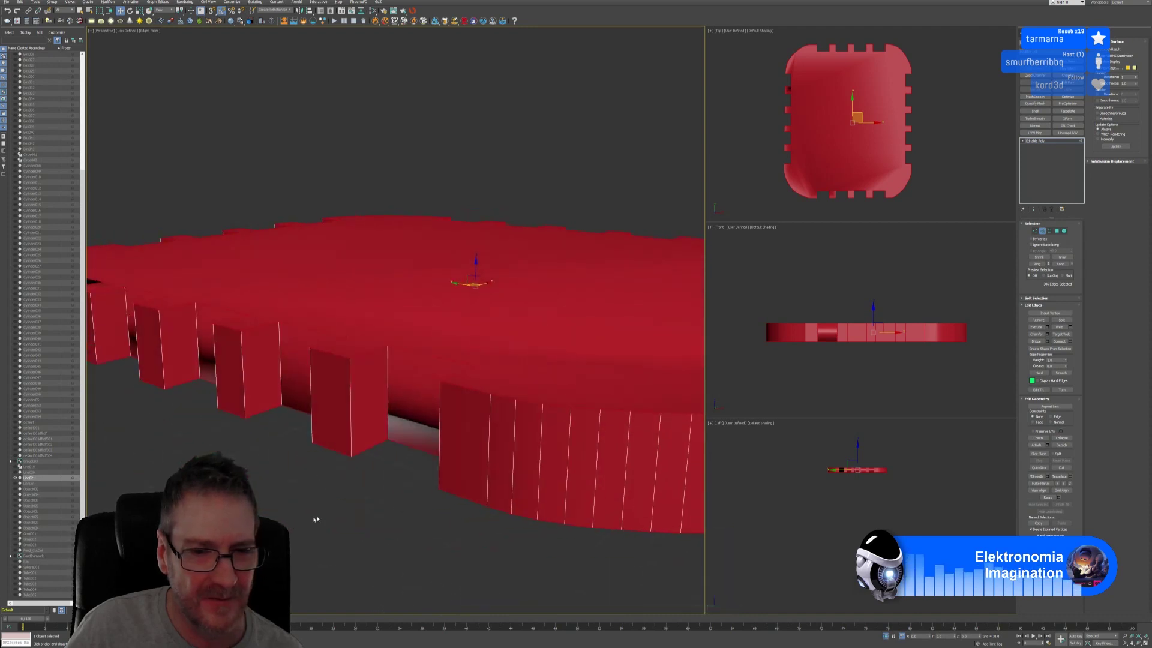
alt+click(440, 475)
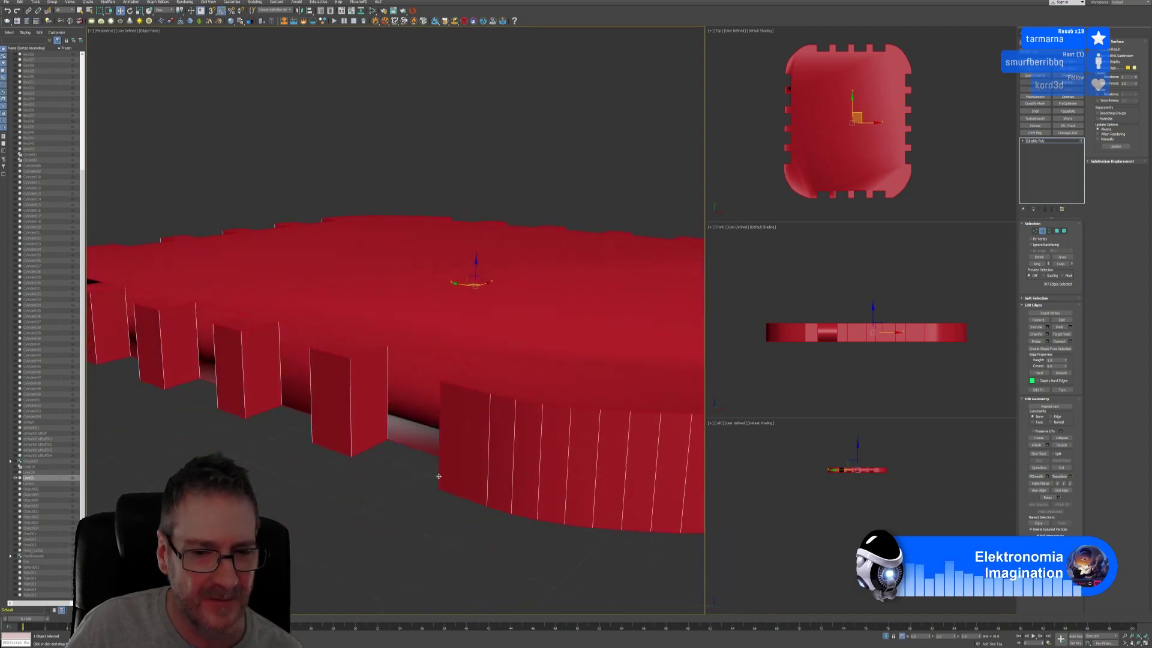
alt+click(350, 437)
alt+click(312, 437)
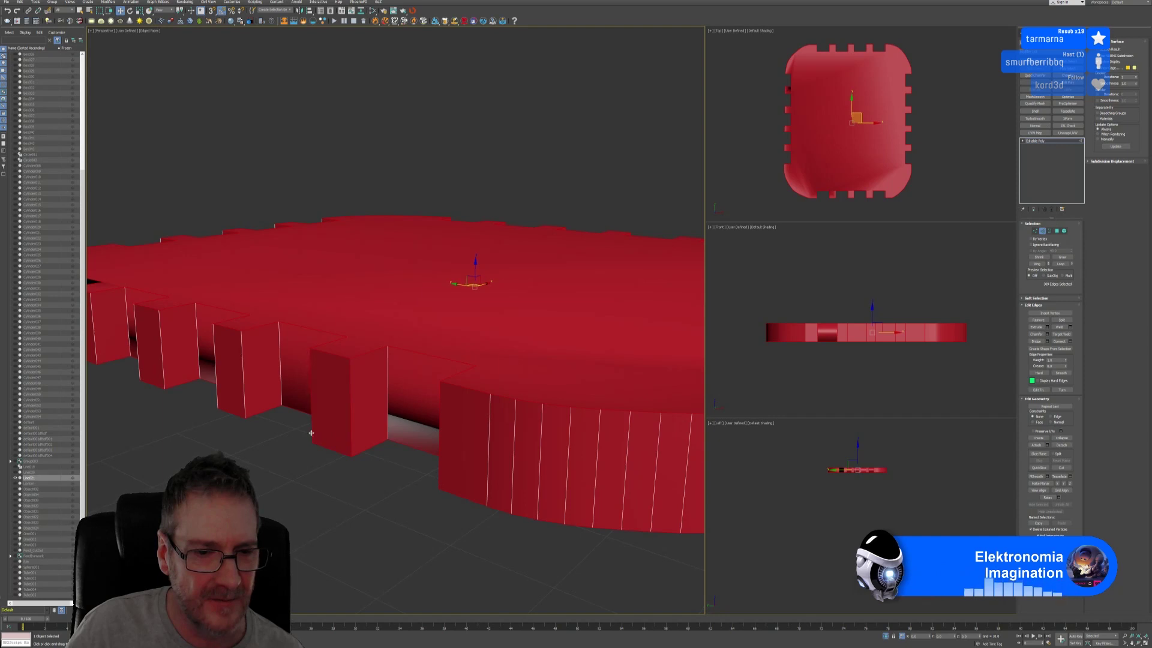
alt+click(243, 410)
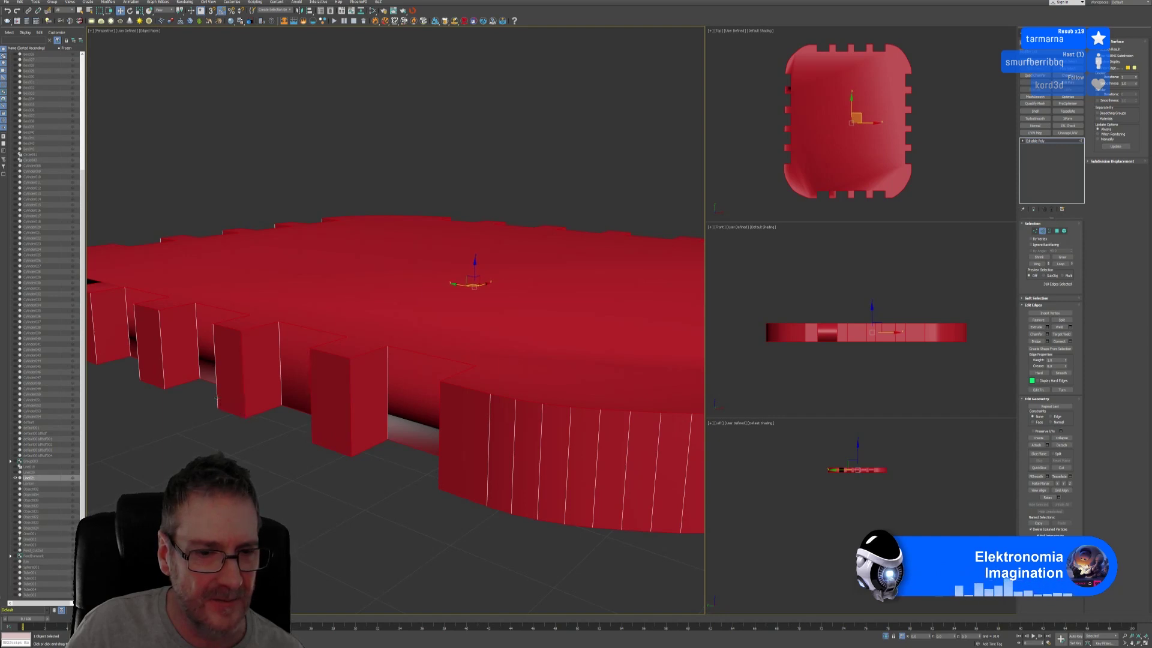
alt+click(216, 392)
middle_drag(201, 403, 298, 439)
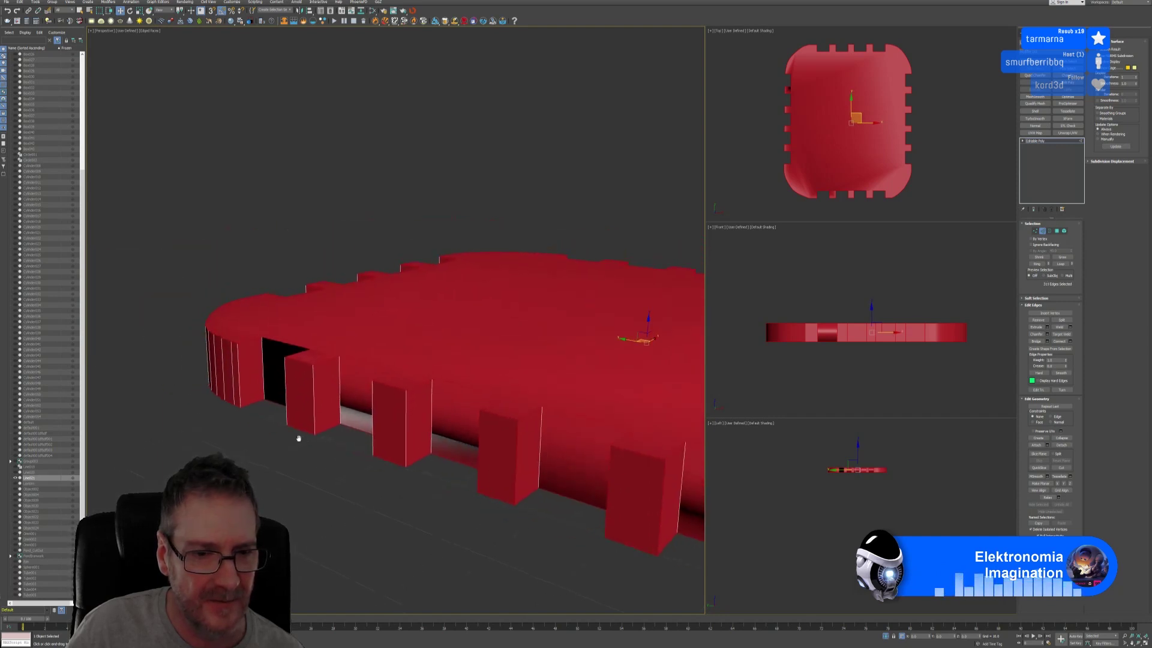
alt+click(405, 450)
alt+click(372, 442)
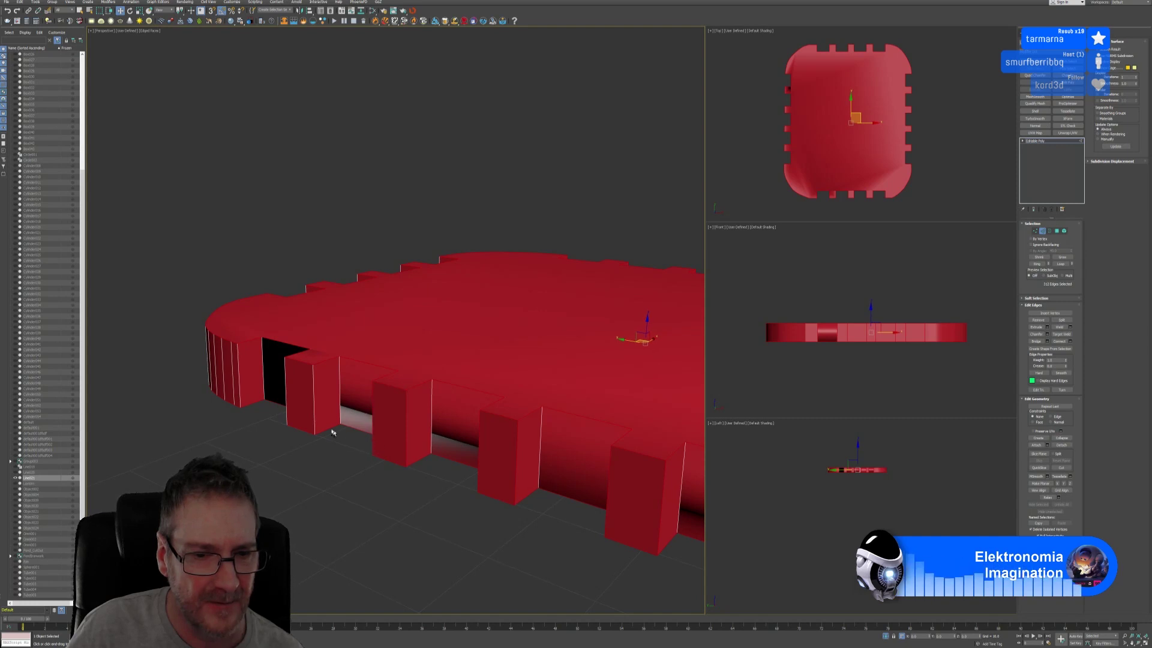
alt+click(315, 414)
alt+click(285, 414)
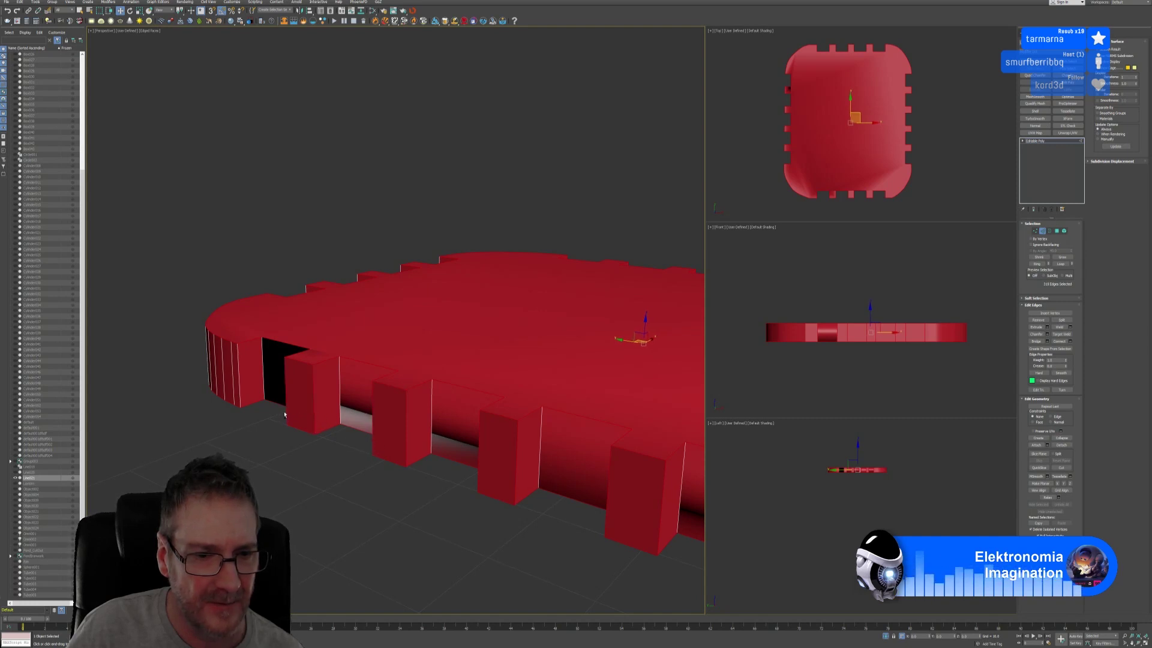
Step: Extend the selection on the fourth side with the corner's end edge and the outer vertical edges of its teeth
alt+middle_drag(276, 476, 274, 452)
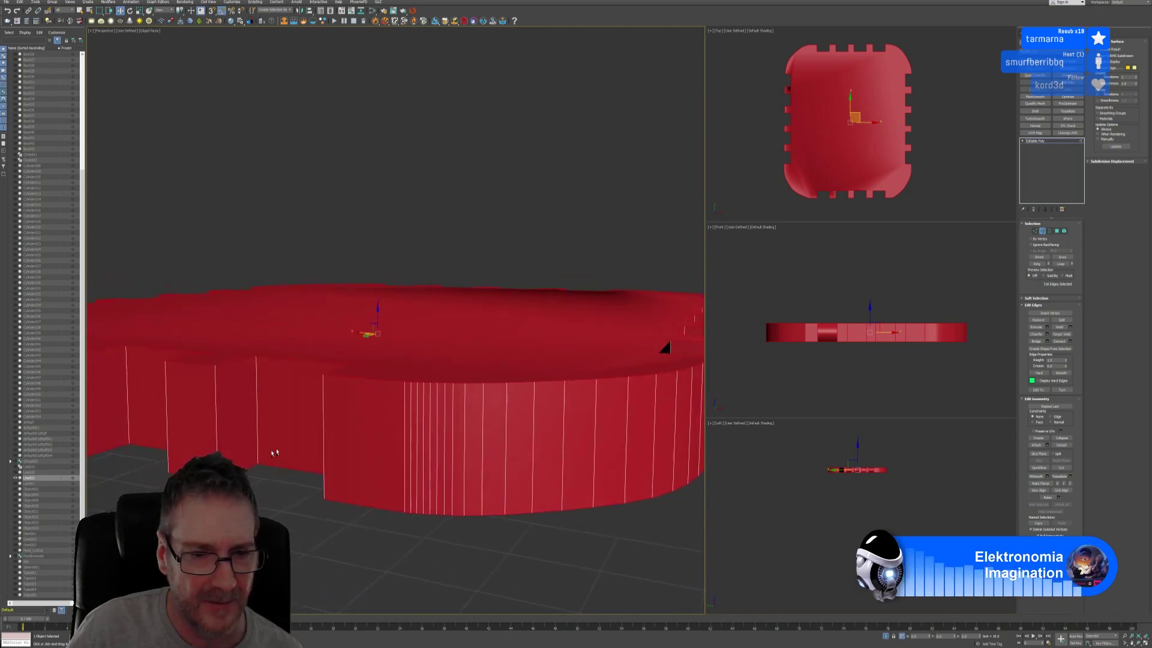
alt+click(322, 441)
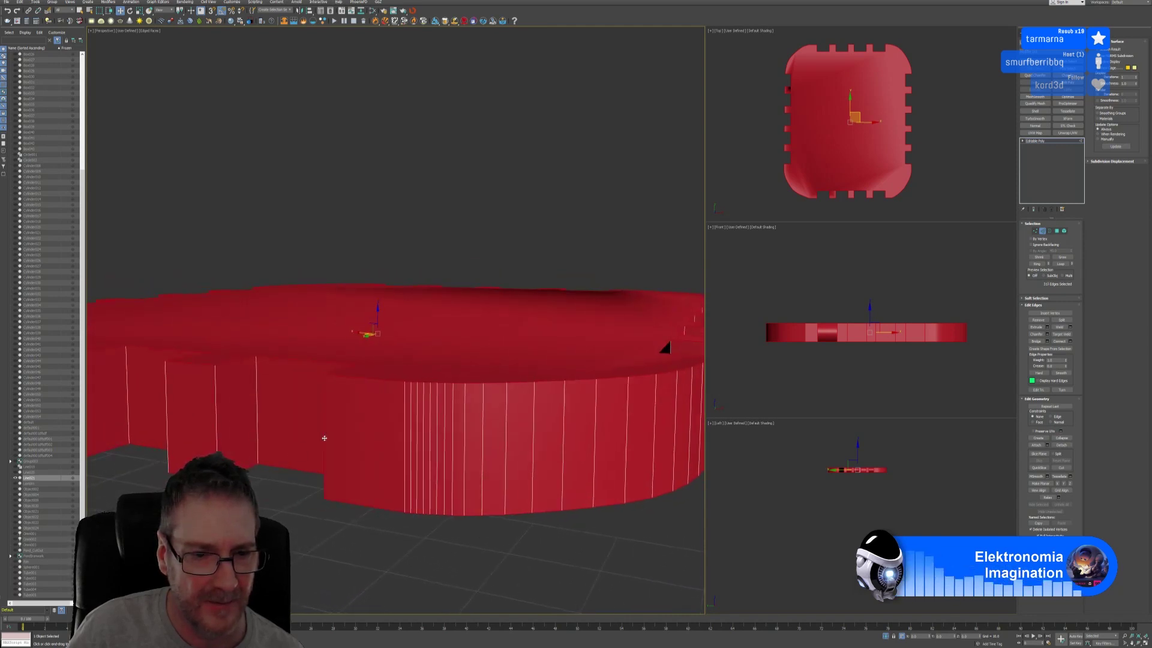
alt+click(216, 436)
alt+click(167, 435)
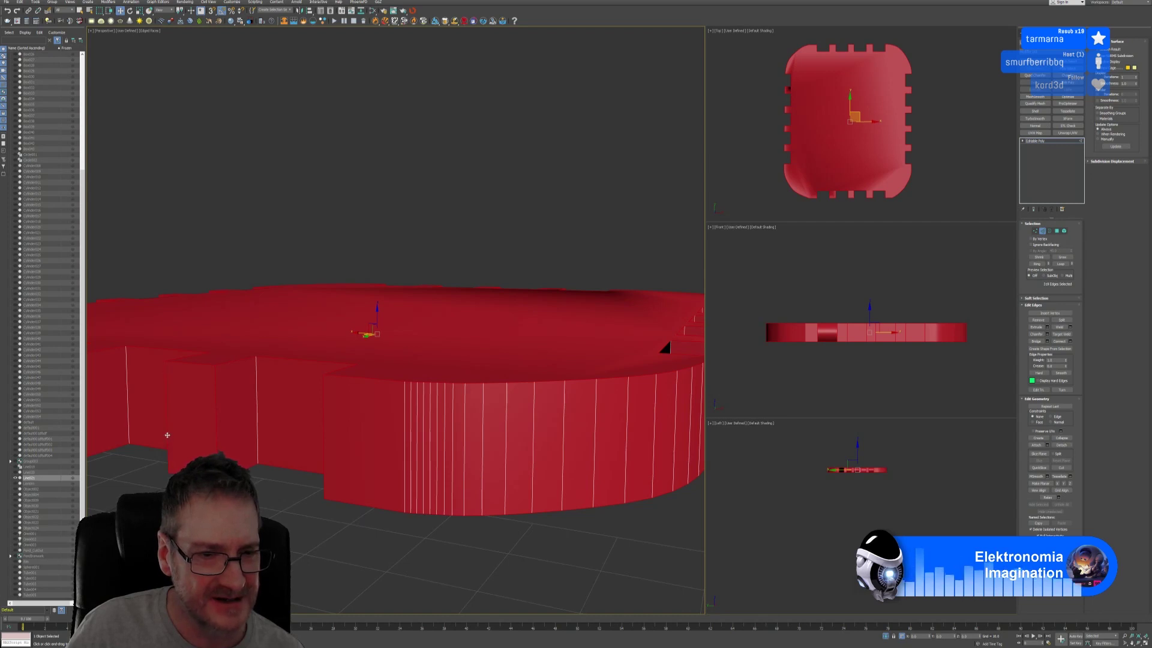
alt+middle_drag(168, 435, 351, 444)
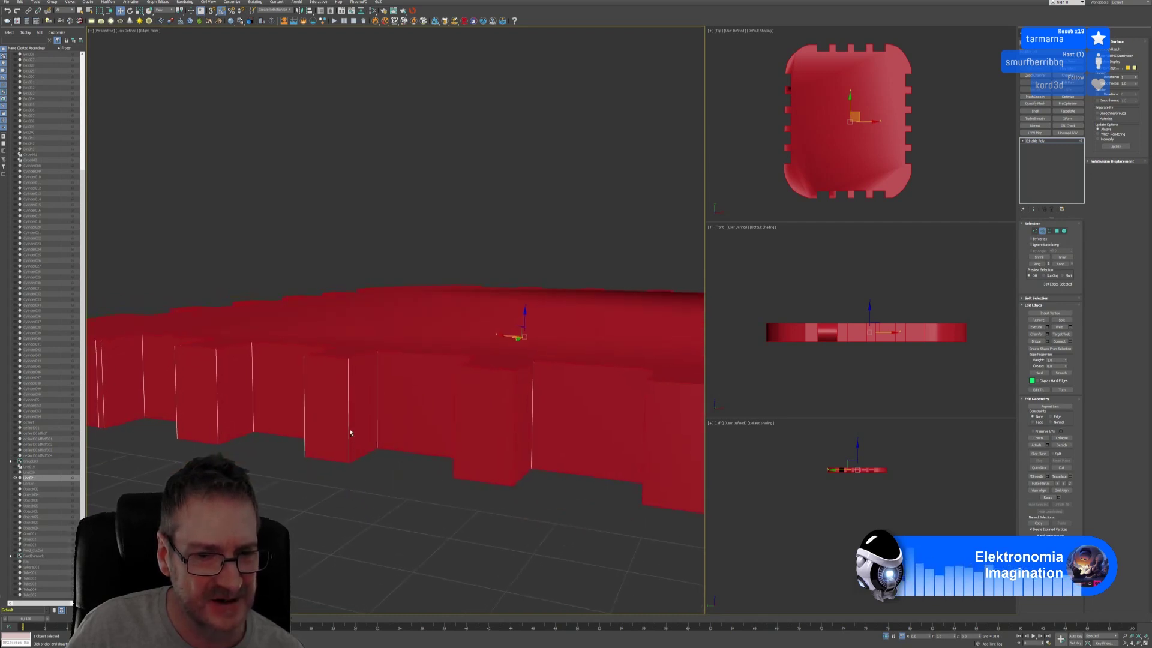
alt+click(349, 429)
alt+click(305, 447)
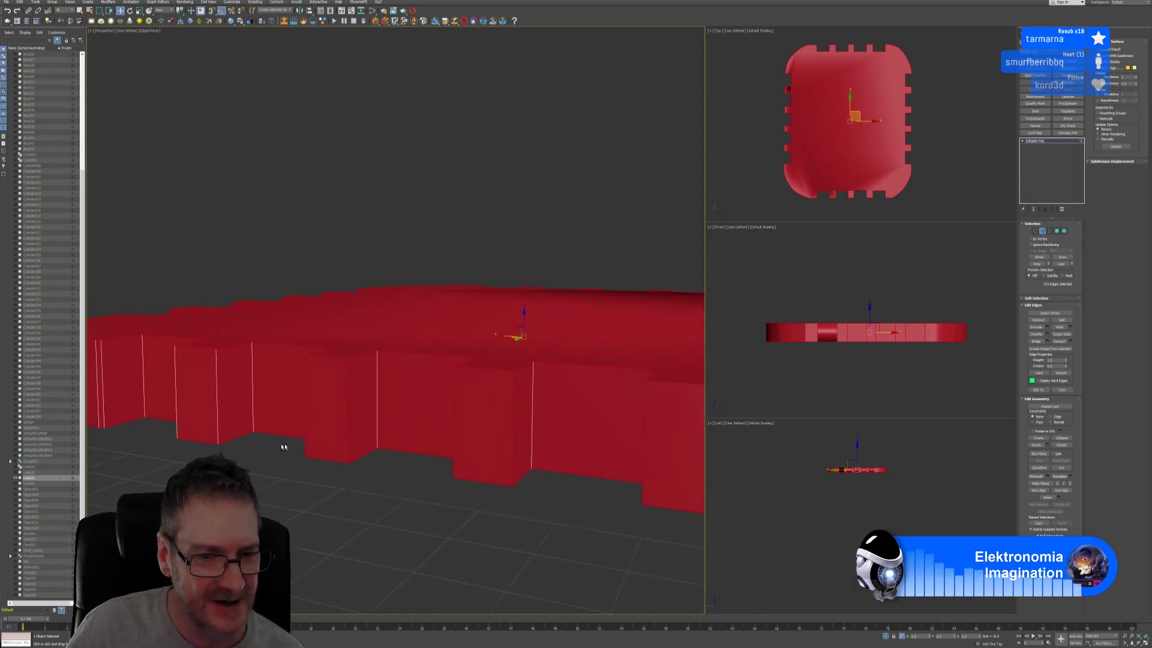
alt+click(218, 432)
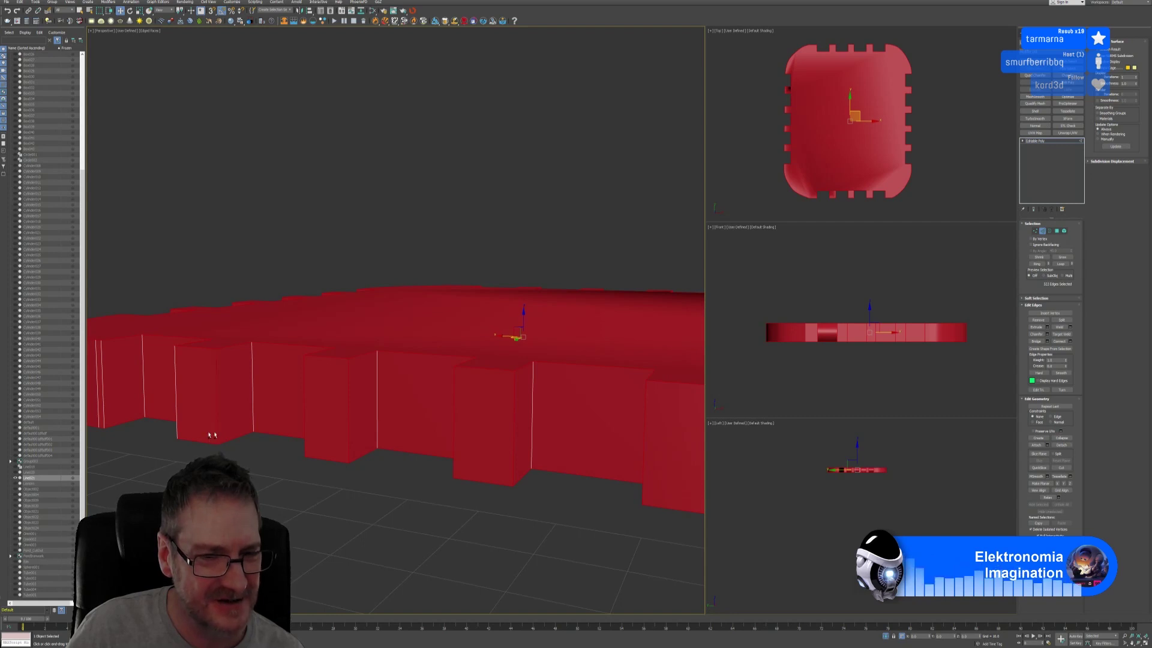
alt+click(175, 437)
middle_drag(175, 438, 269, 534)
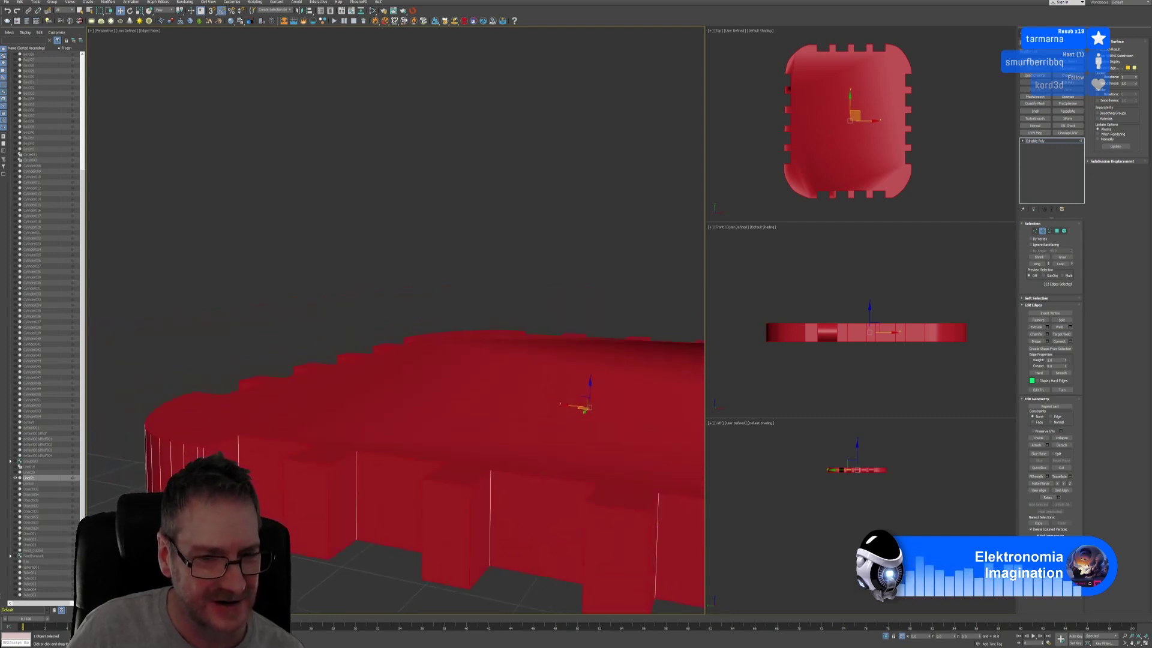
Step: Remove the stray vertical edge beside the rounded corner from the edge selection
alt+click(206, 518)
alt+middle_drag(216, 420, 252, 400)
alt+middle_drag(275, 348, 248, 457)
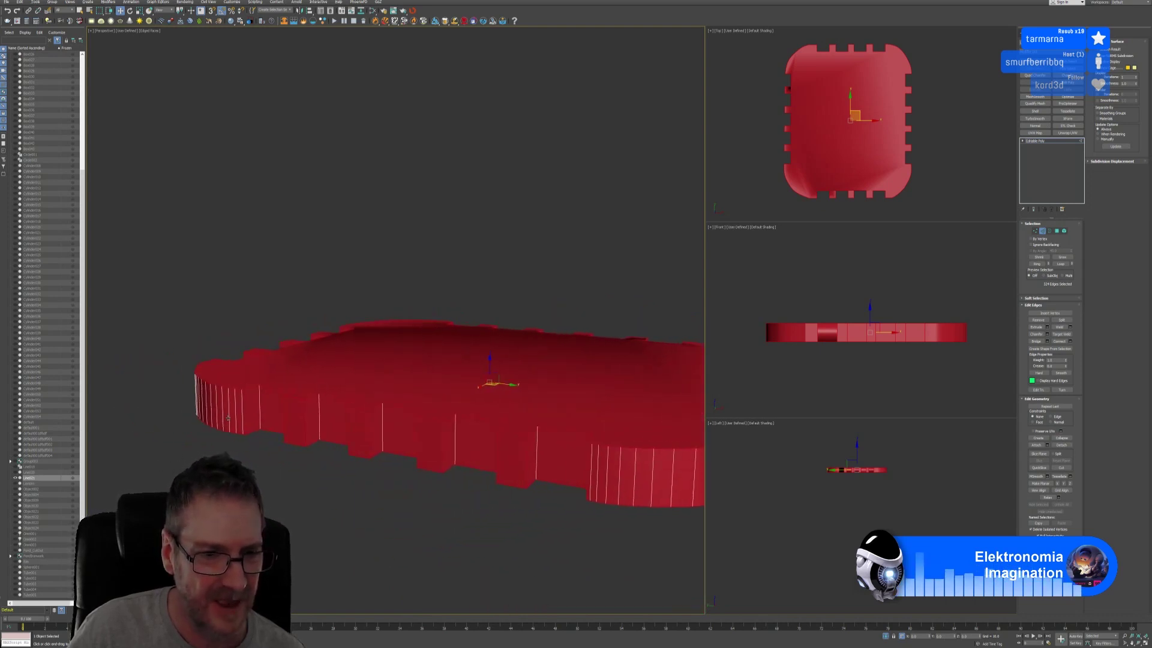
Step: Examine the selected edges along the teeth and rounded corners around the plate for missed or stray ones
scroll(247, 408, up, 4)
scroll(311, 316, down, 3)
scroll(311, 316, down, 2)
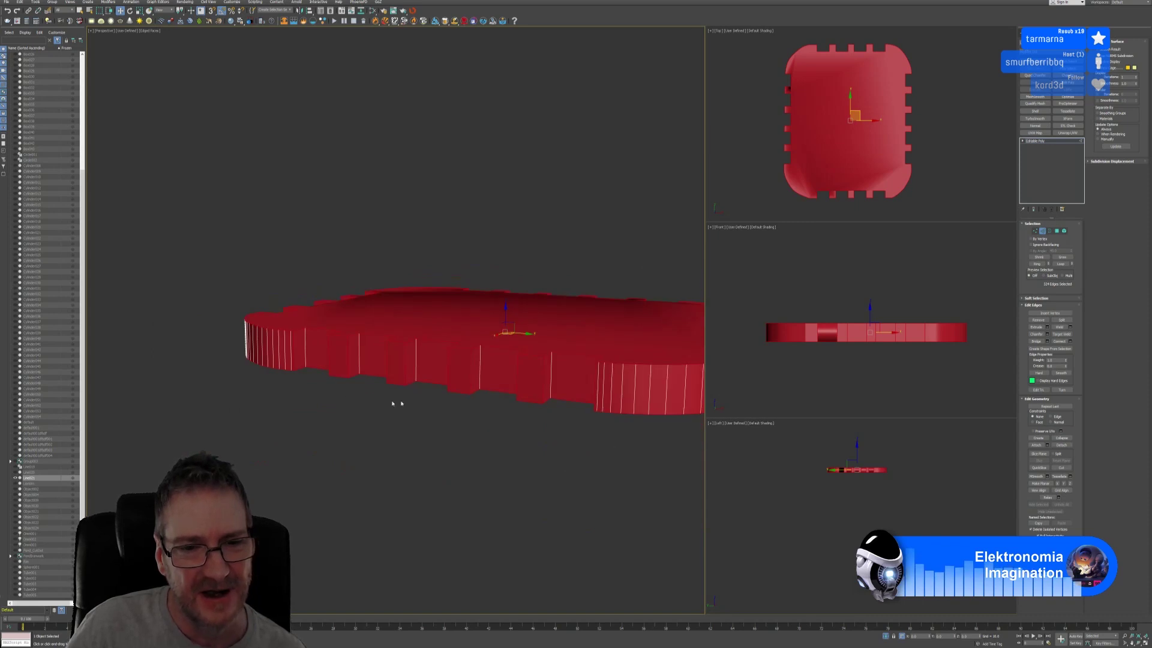
middle_drag(479, 456, 404, 505)
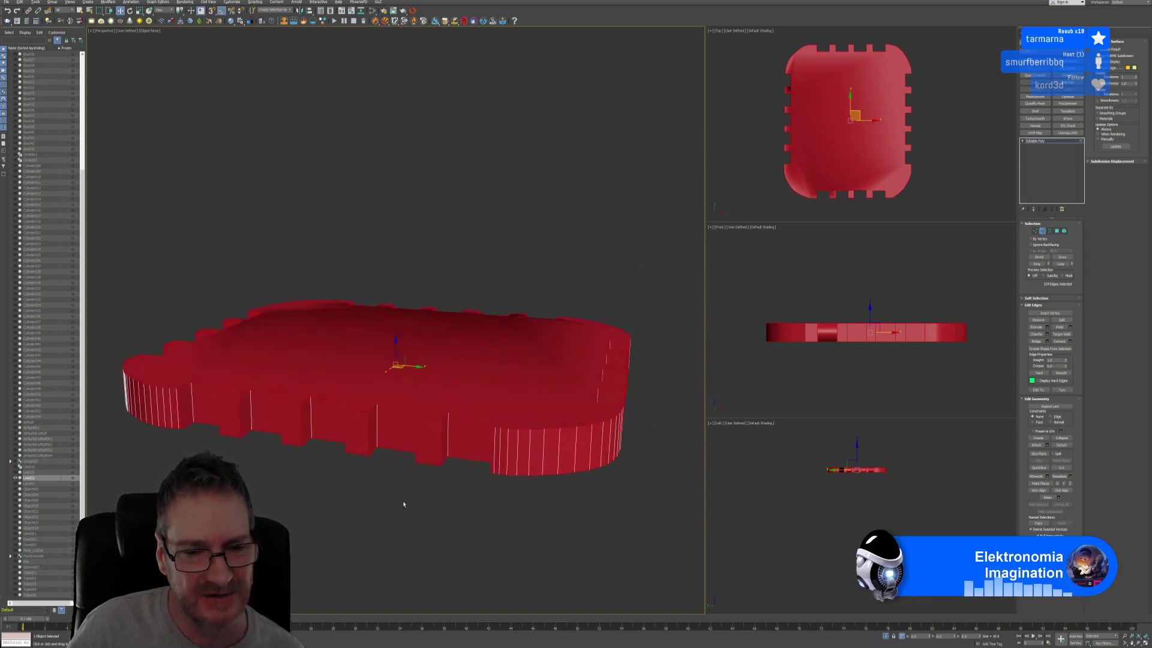
scroll(402, 412, up, 5)
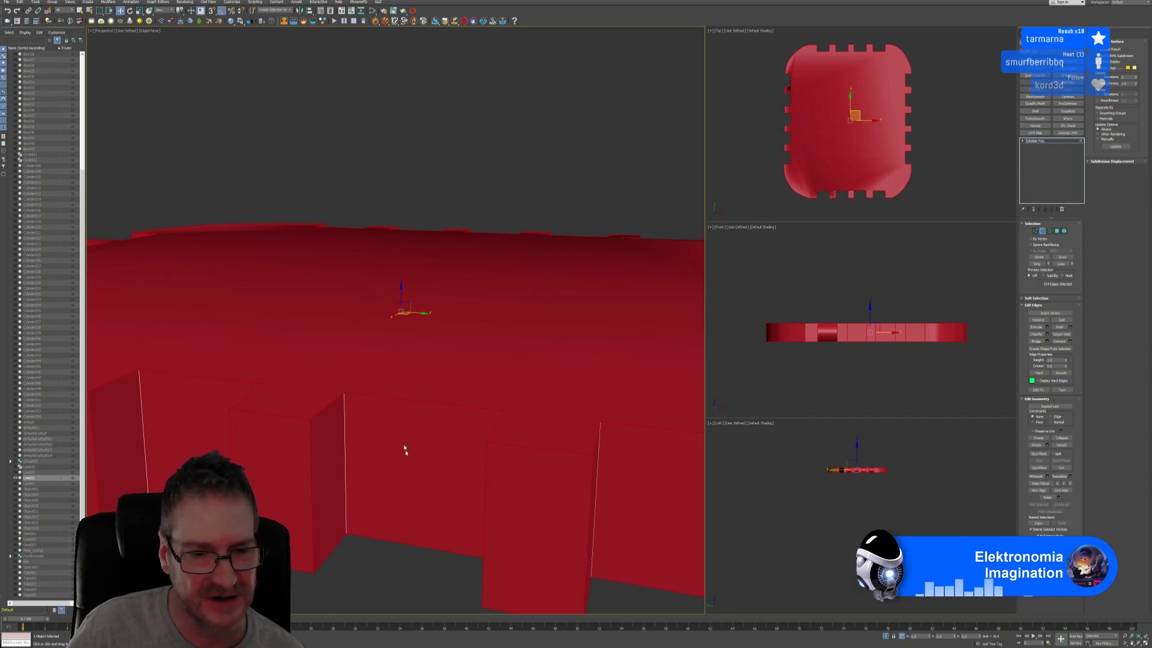
scroll(386, 432, down, 4)
scroll(384, 436, down, 3)
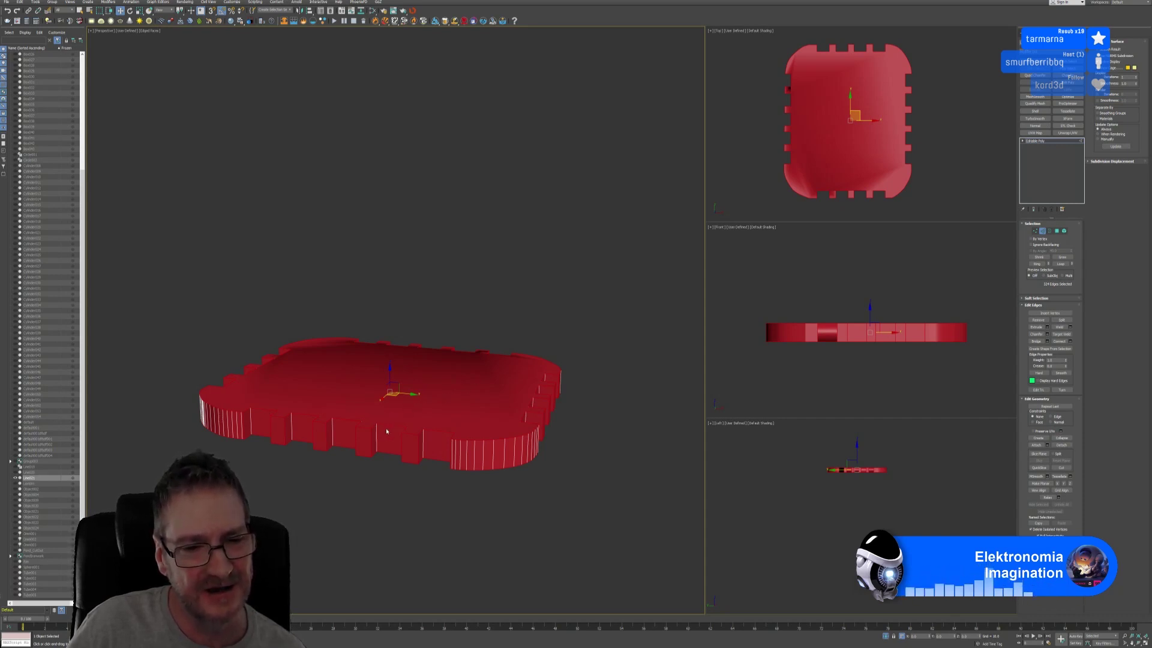
scroll(386, 431, up, 6)
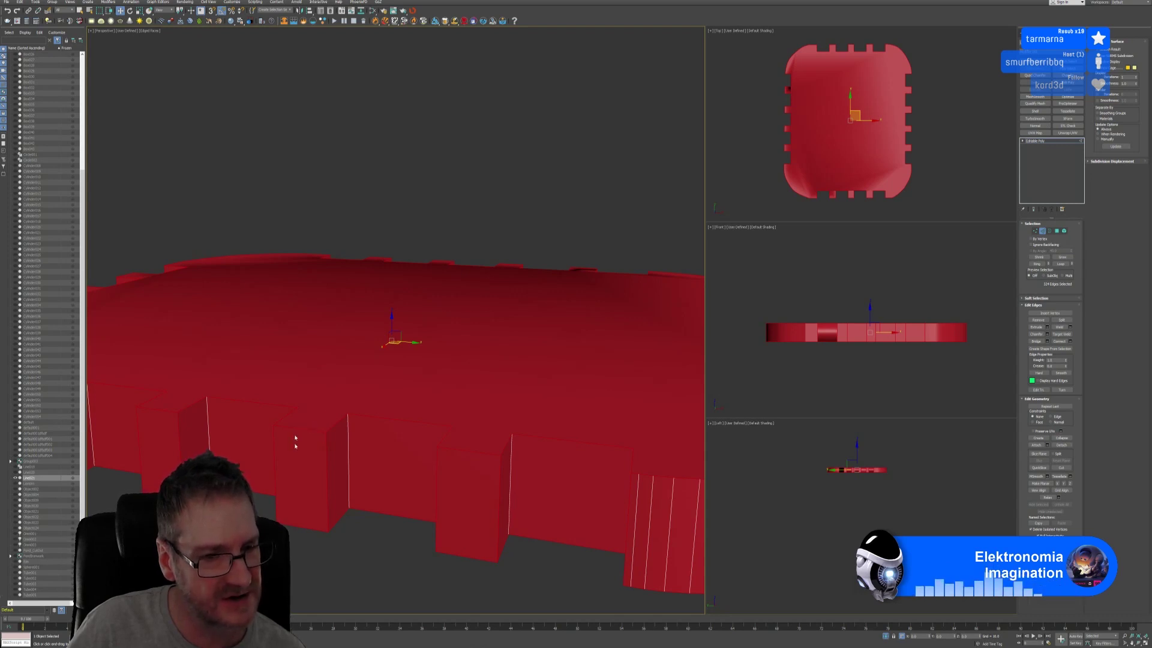
scroll(331, 426, down, 8)
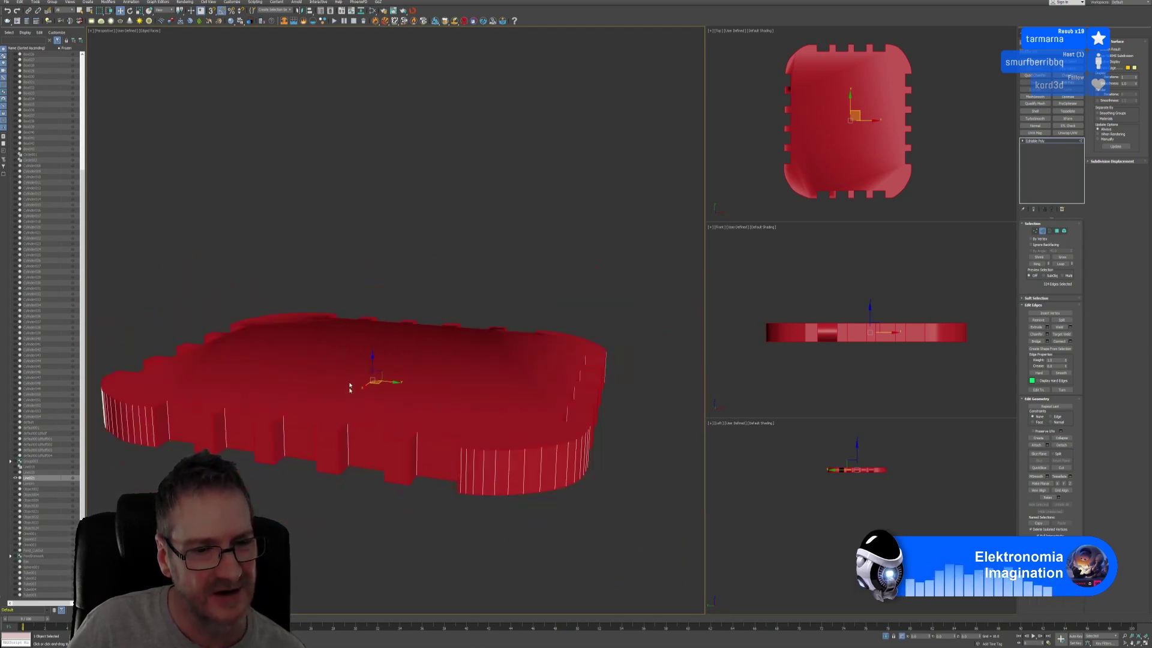
scroll(356, 269, down, 3)
middle_drag(356, 269, 413, 281)
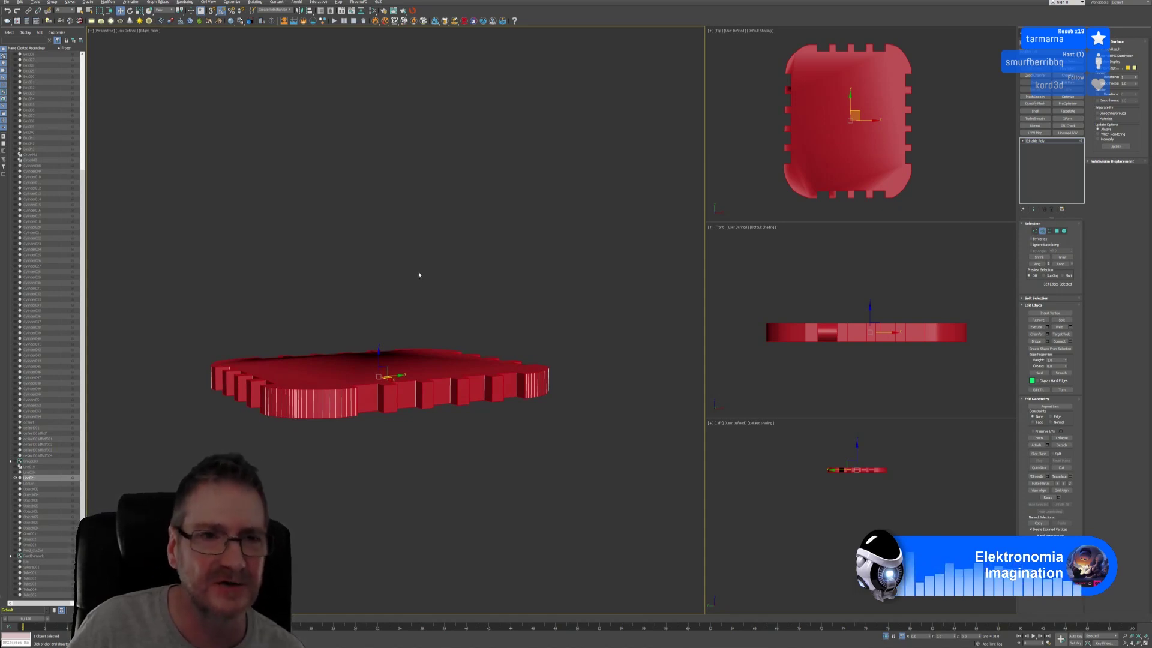
mouse_move(432, 282)
alt+middle_down()
mouse_move(441, 293)
mouse_move(422, 294)
alt+middle_up()
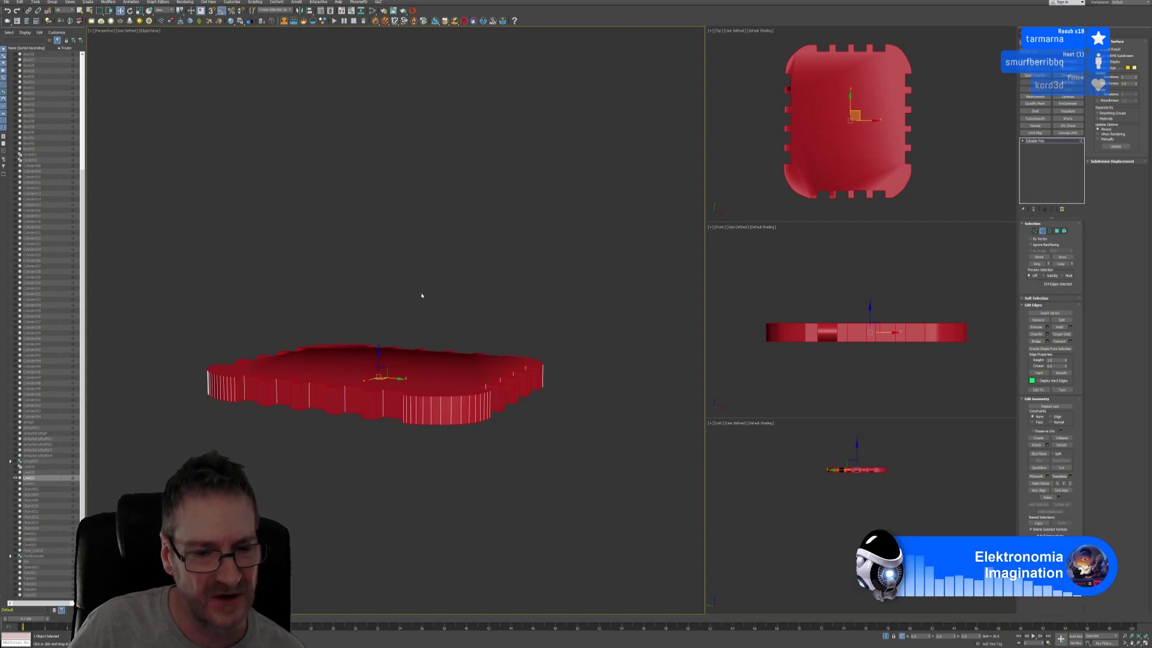
alt+middle_drag(372, 303, 469, 245)
scroll(420, 318, up, 4)
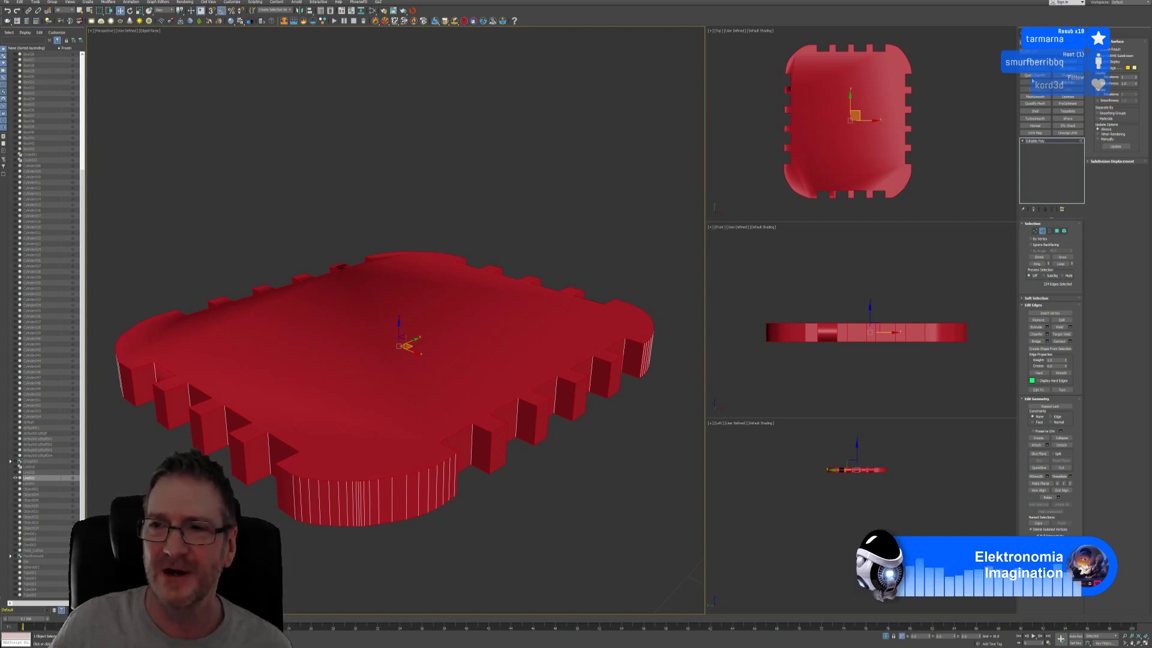
Step: Apply a Quad Chamfer modifier to the selected edges and reduce its amount until the teeth have clean bevels without spikes
click(1035, 75)
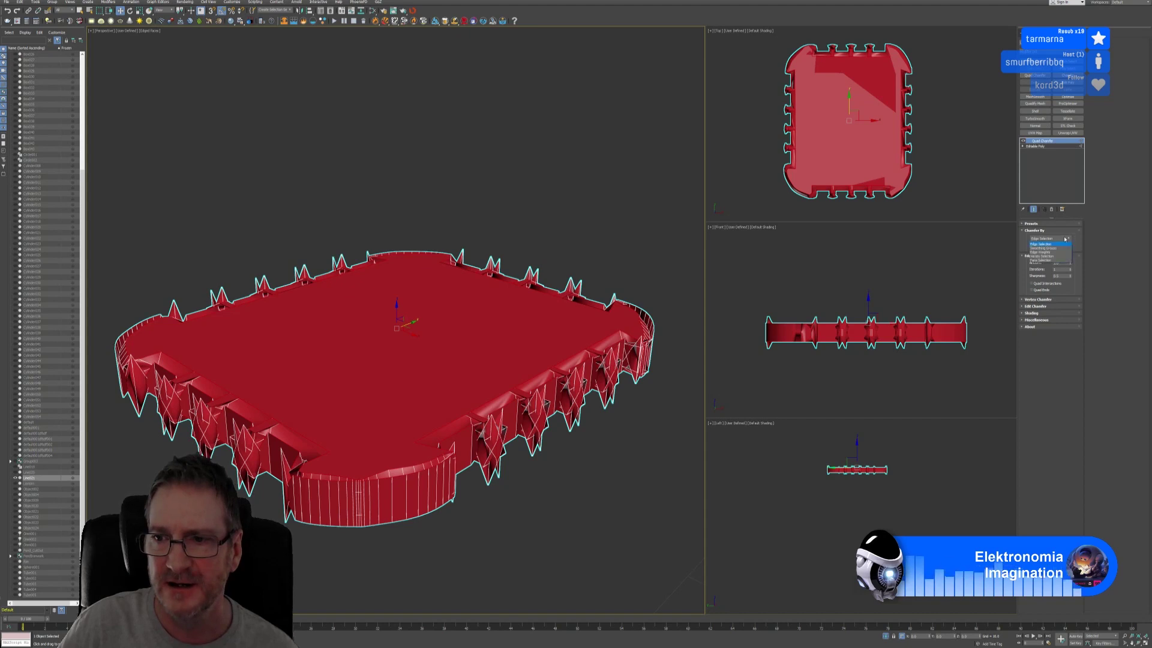
click(1033, 306)
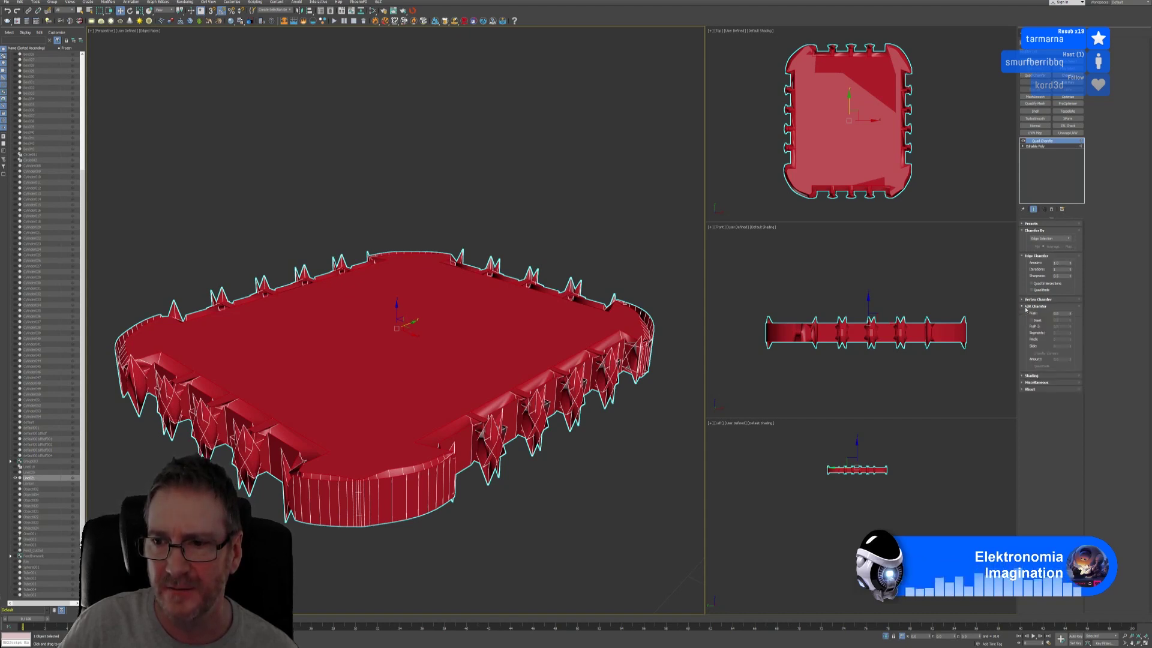
click(1027, 307)
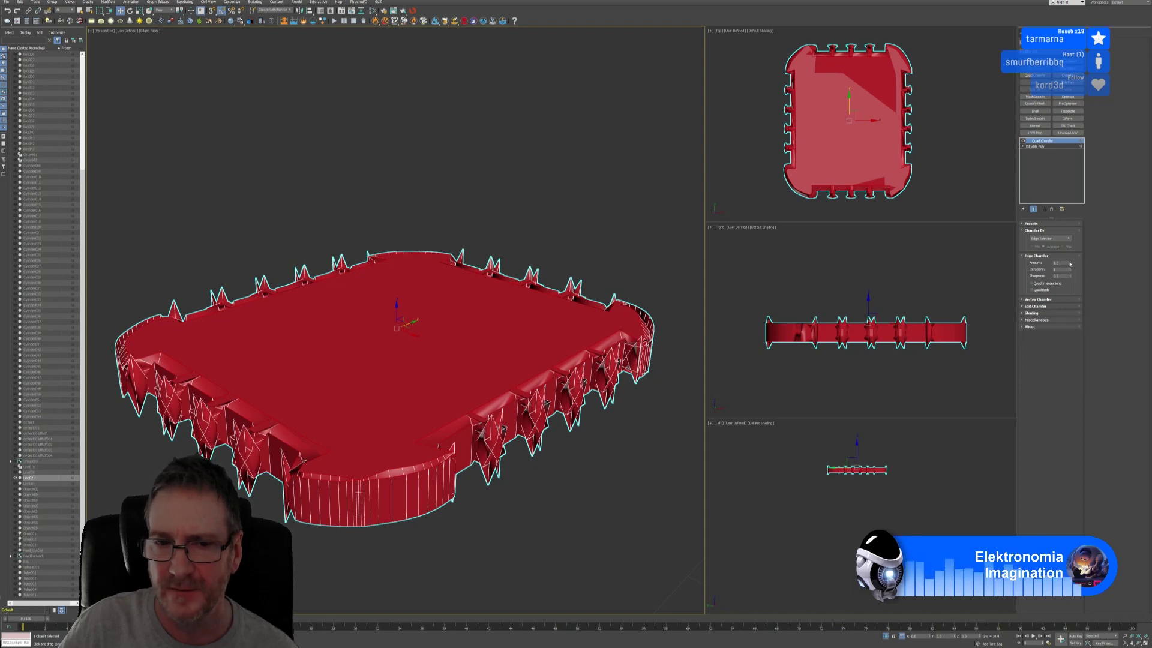
drag(1070, 263, 1069, 291)
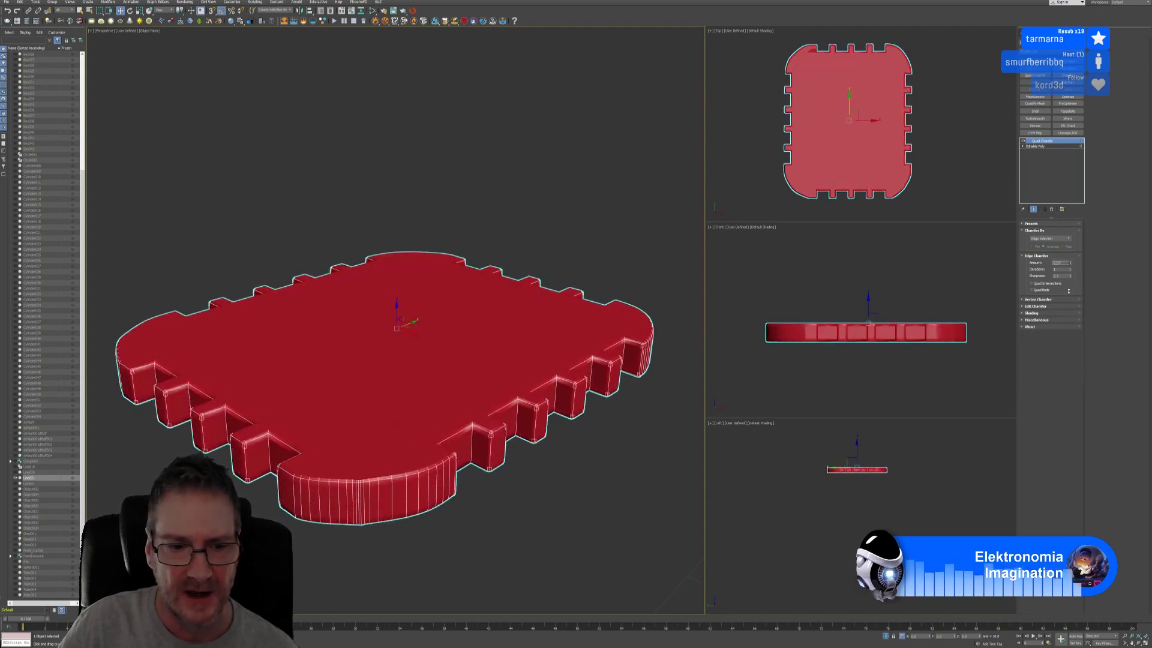
scroll(527, 431, up, 5)
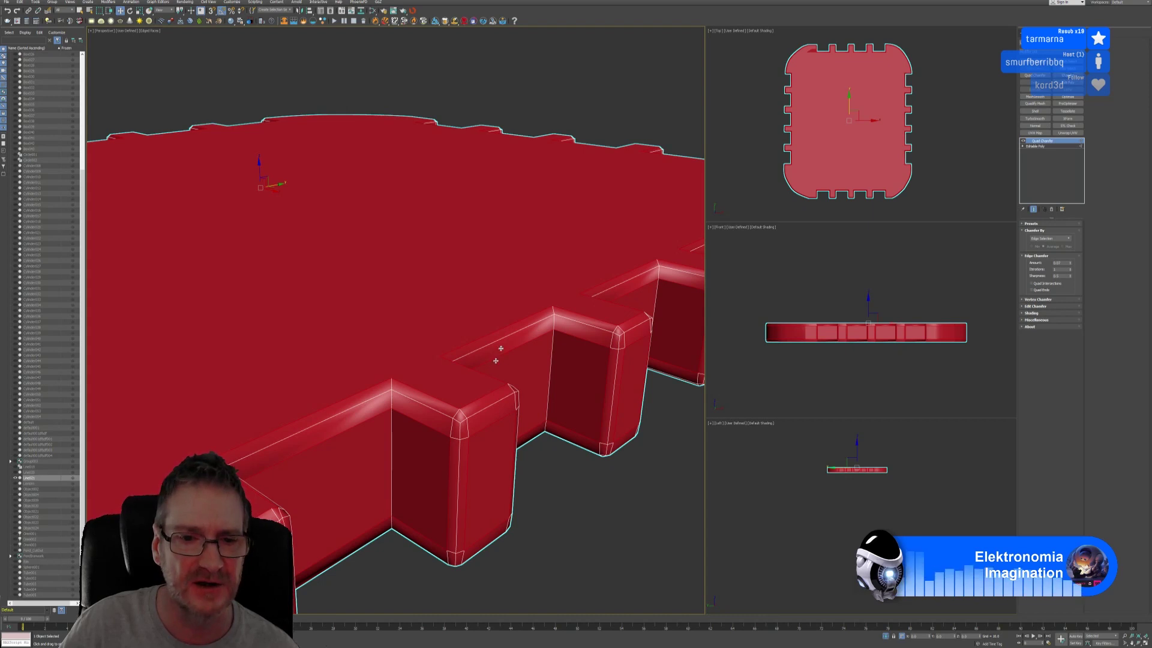
scroll(492, 371, down, 2)
scroll(492, 370, down, 2)
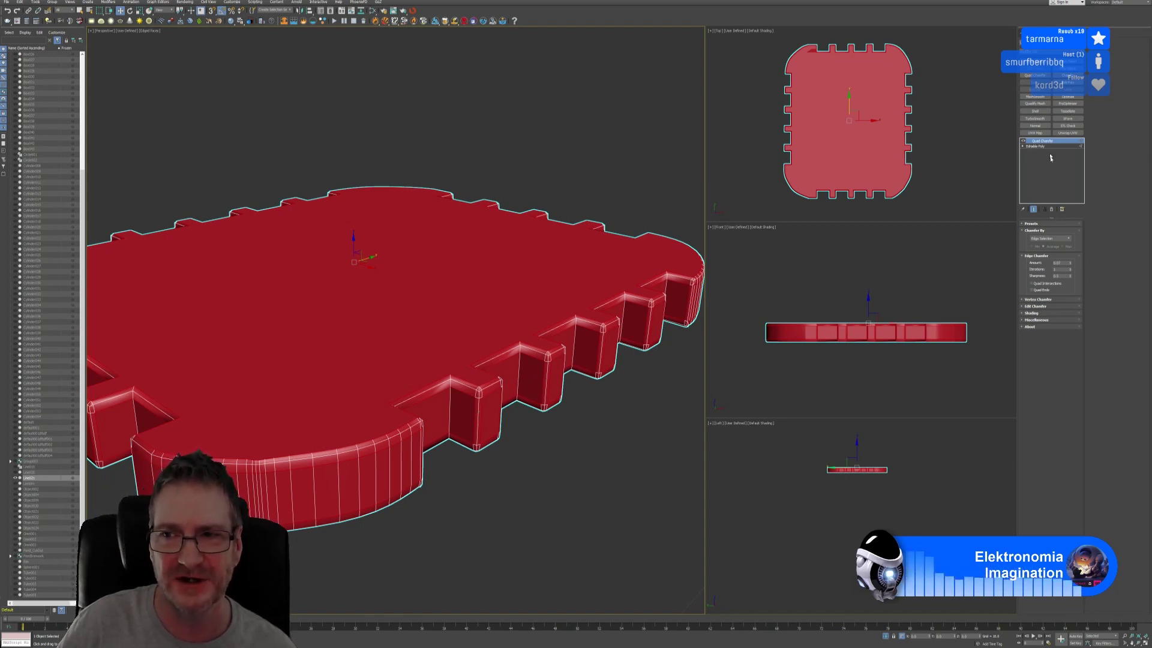
Step: Raise the edge chamfer's iterations by two and adjust its sharpness for rounder bevels on the teeth
click(1071, 270)
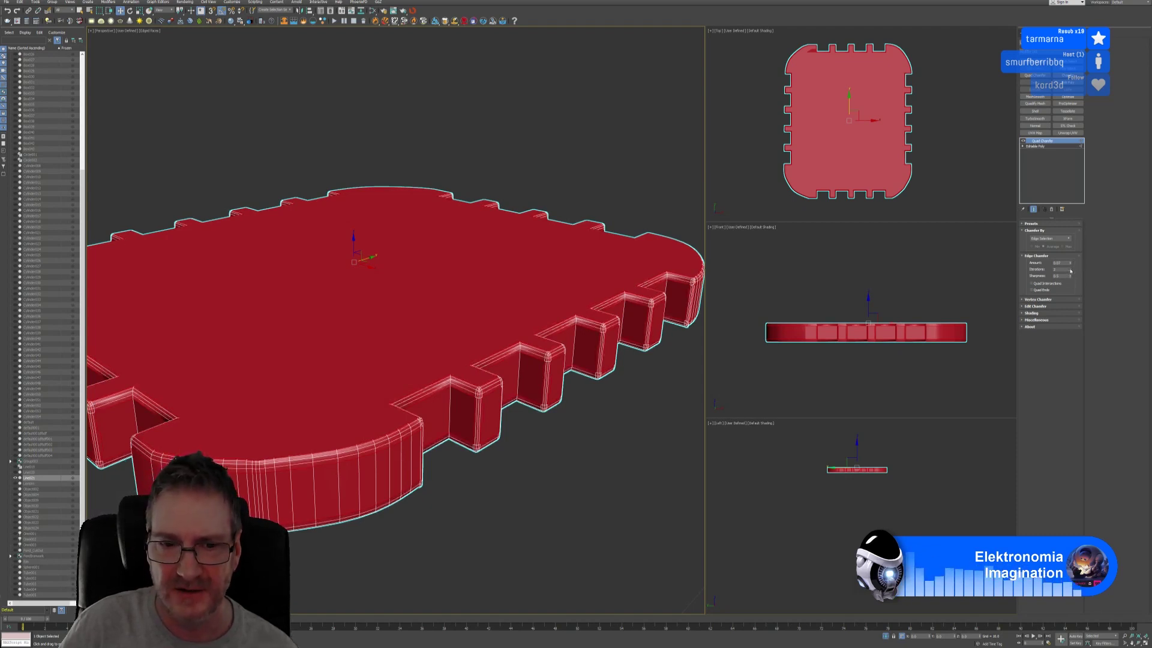
click(1071, 270)
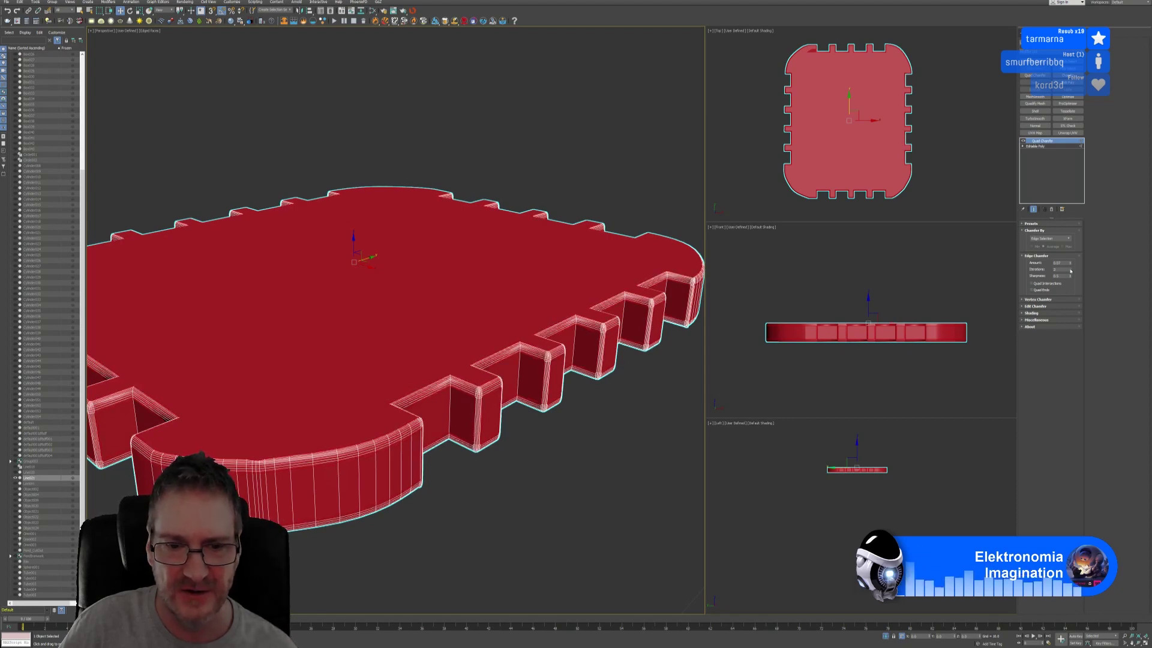
scroll(436, 348, up, 5)
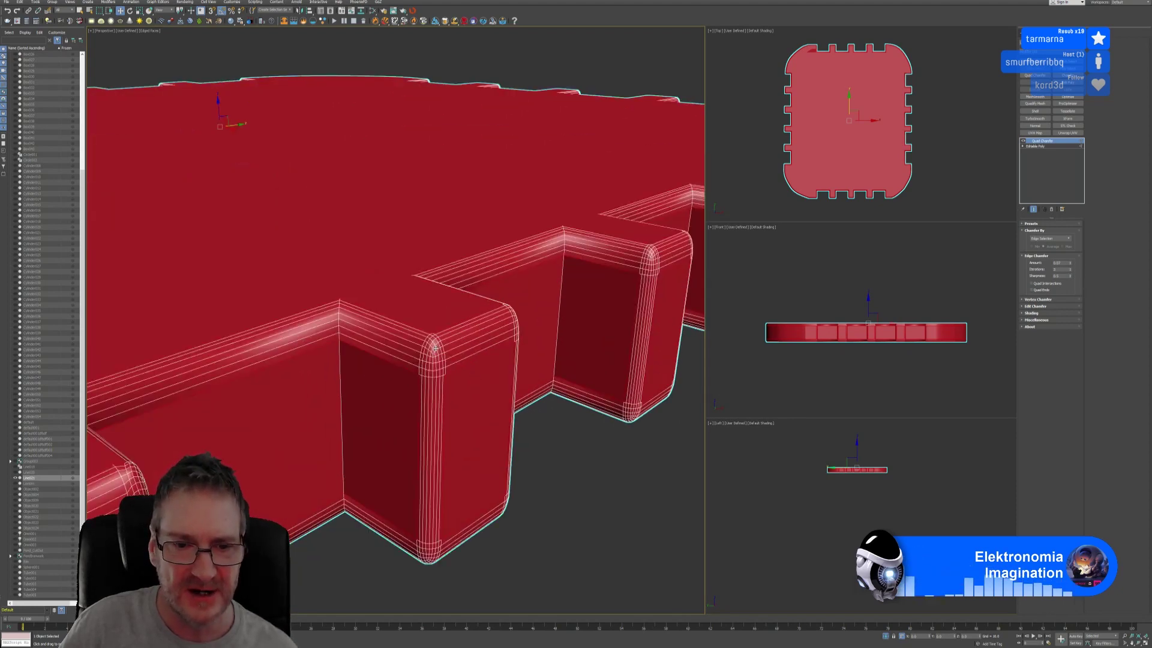
scroll(429, 352, down, 4)
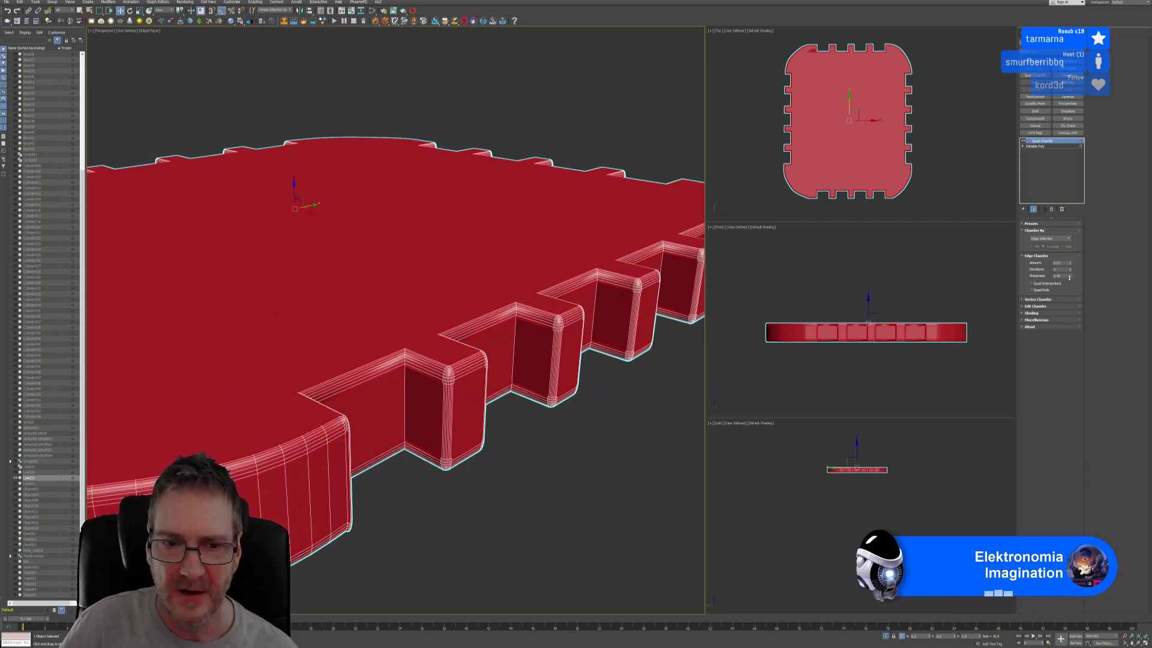
drag(1069, 277, 1071, 279)
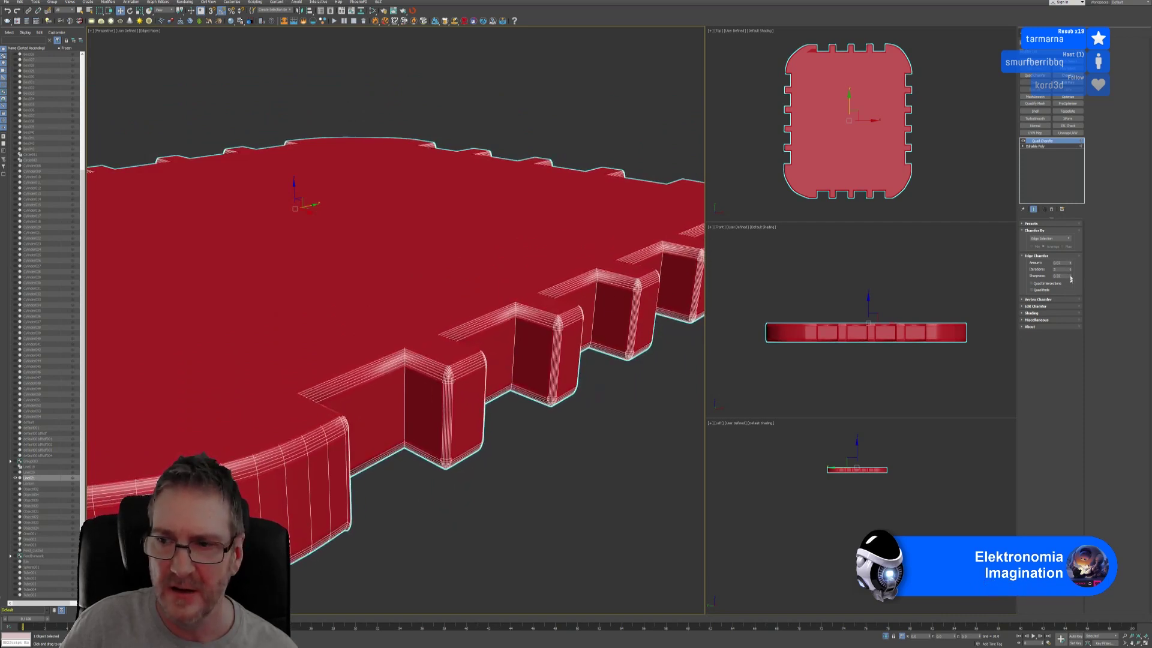
Step: Reset the edge chamfer amount to zero, raise it slightly for a narrower bevel, and deselect the plate
right_click(1071, 264)
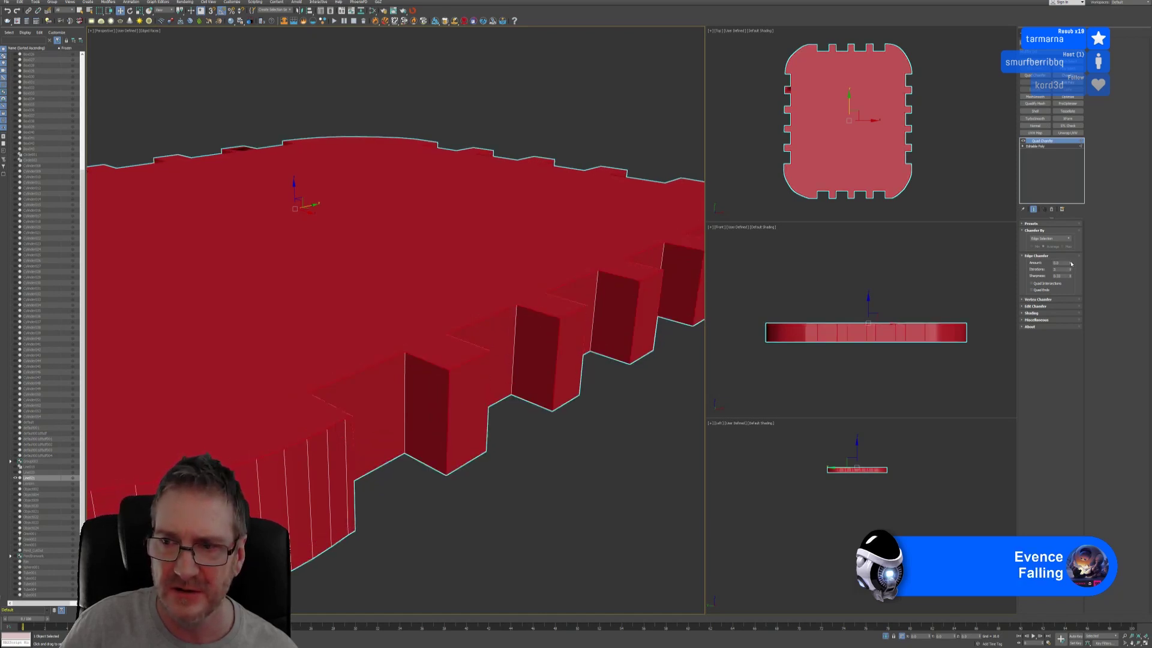
drag(1071, 263, 1071, 263)
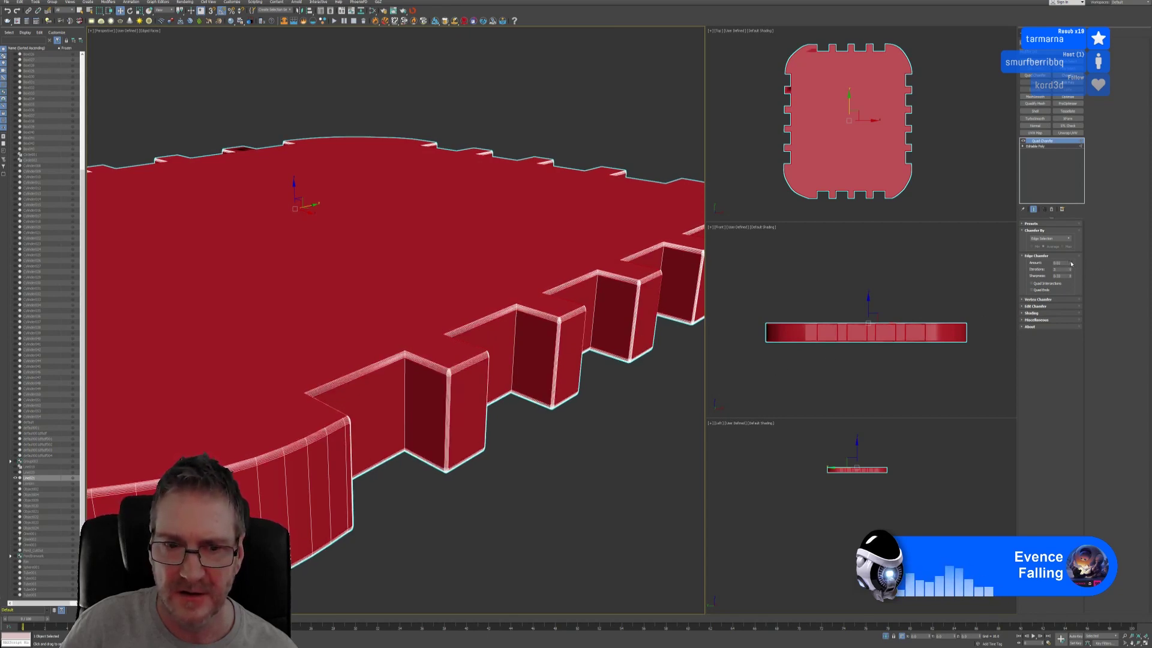
click(540, 462)
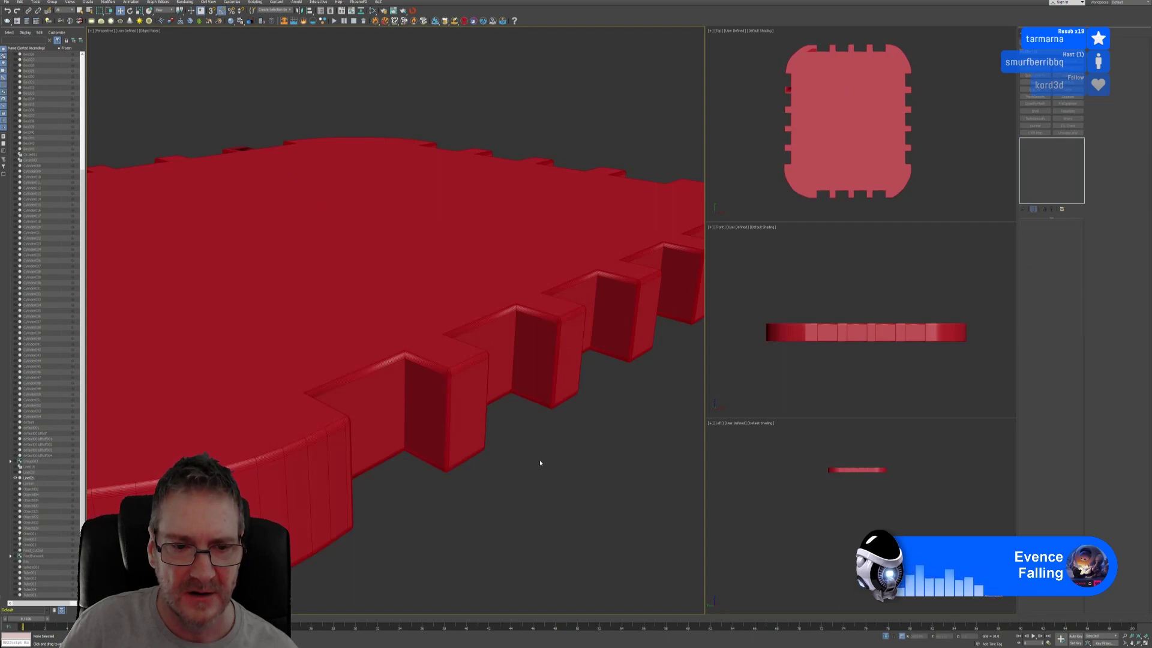
Step: Turn off Edged Faces in the perspective view and check the shading of the whole chamfered plate
click(149, 31)
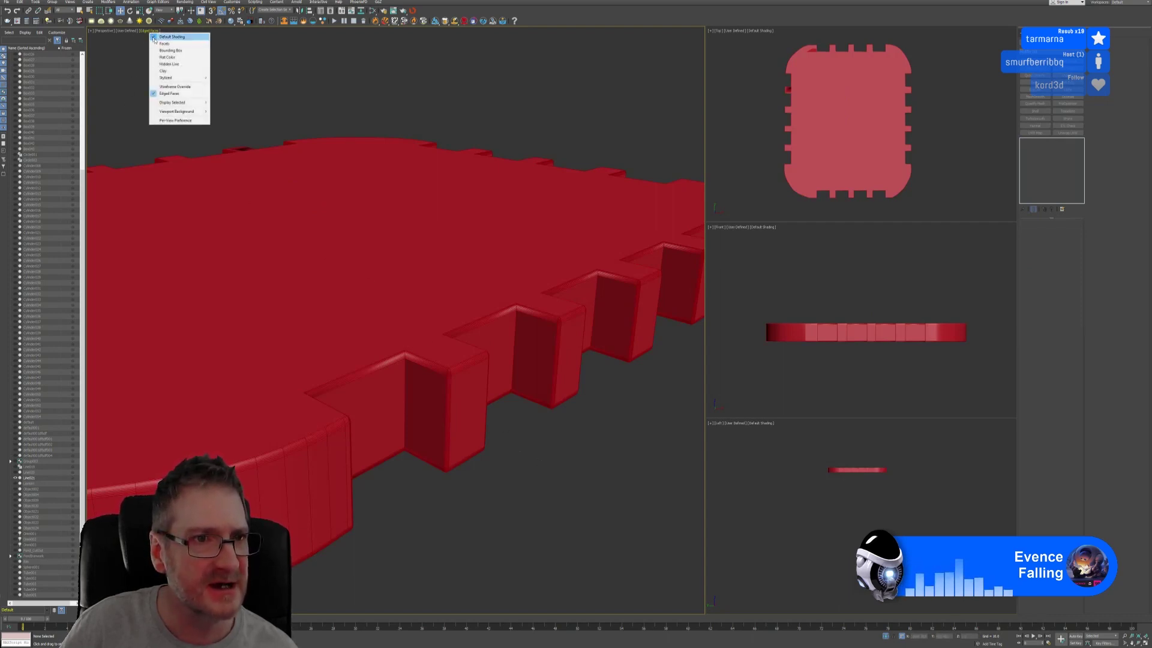
click(169, 94)
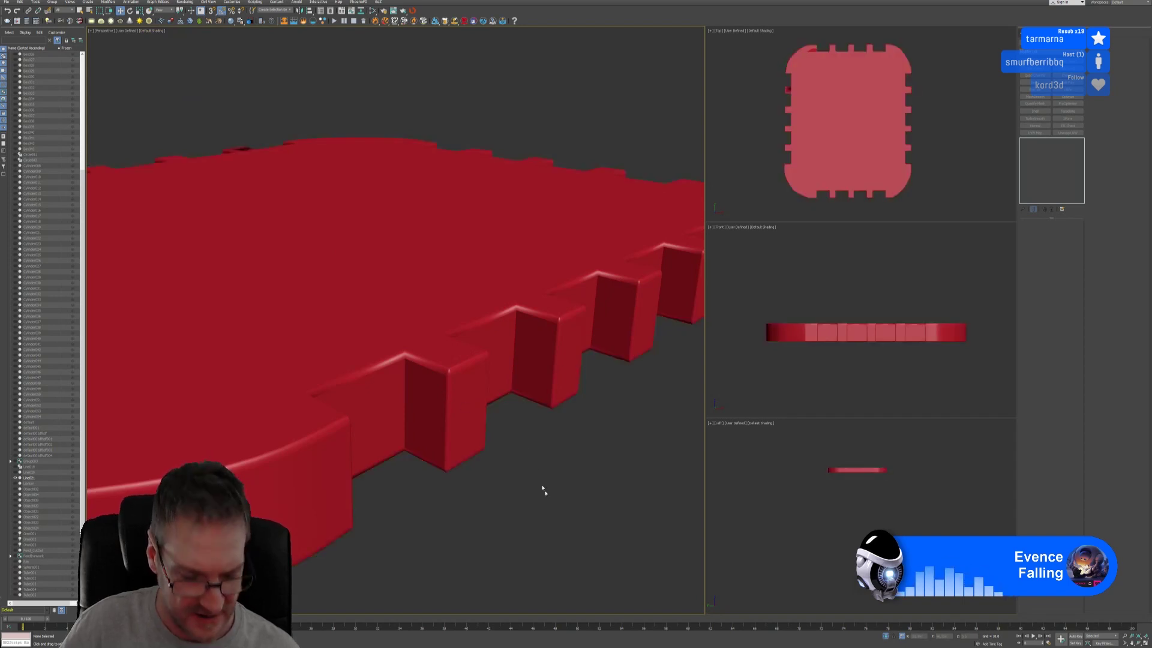
alt+middle_drag(543, 491, 500, 434)
scroll(496, 464, down, 5)
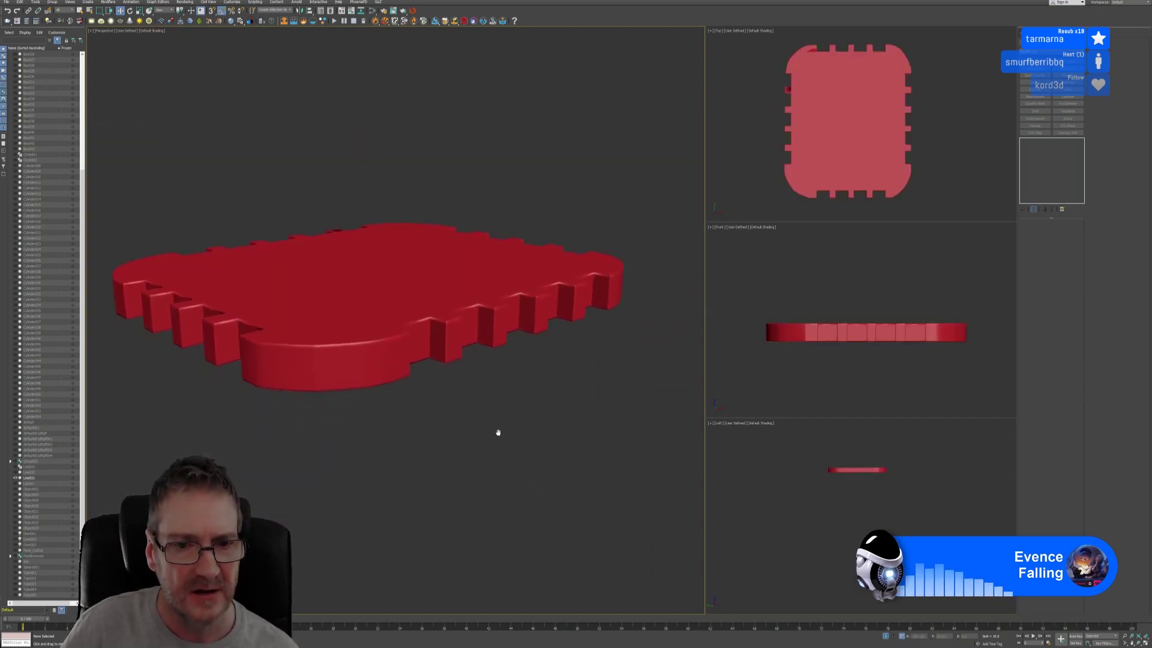
scroll(505, 387, down, 3)
middle_drag(504, 383, 491, 408)
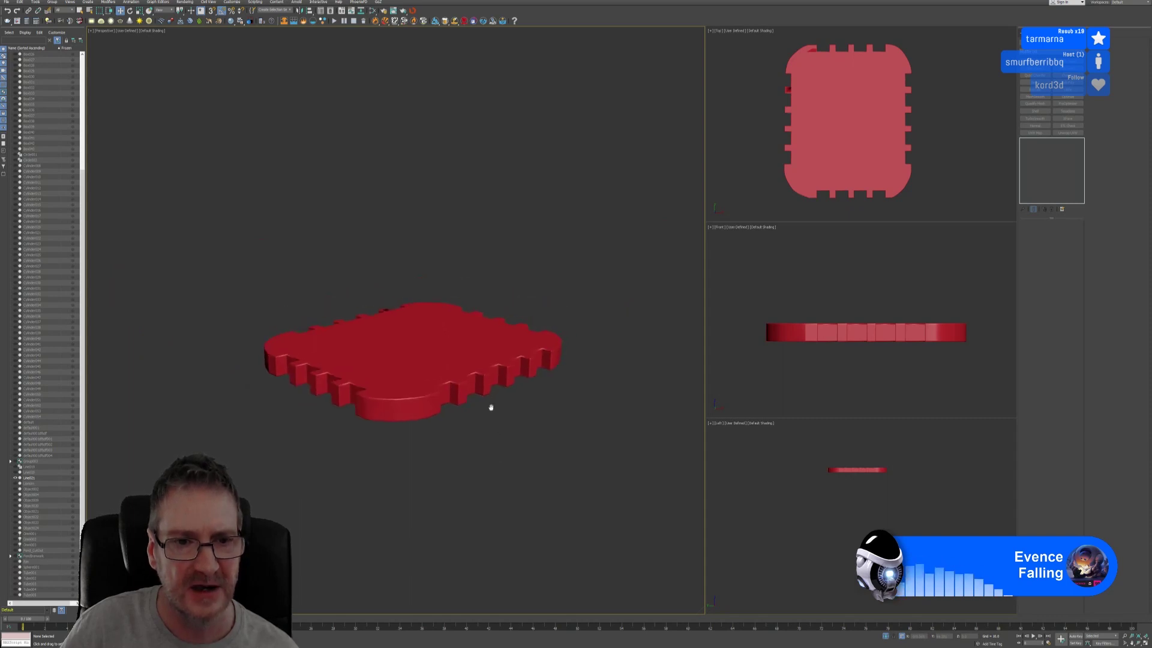
Step: Select the plate and collapse its Quad Chamfer modifier into the editable poly
drag(552, 472, 552, 472)
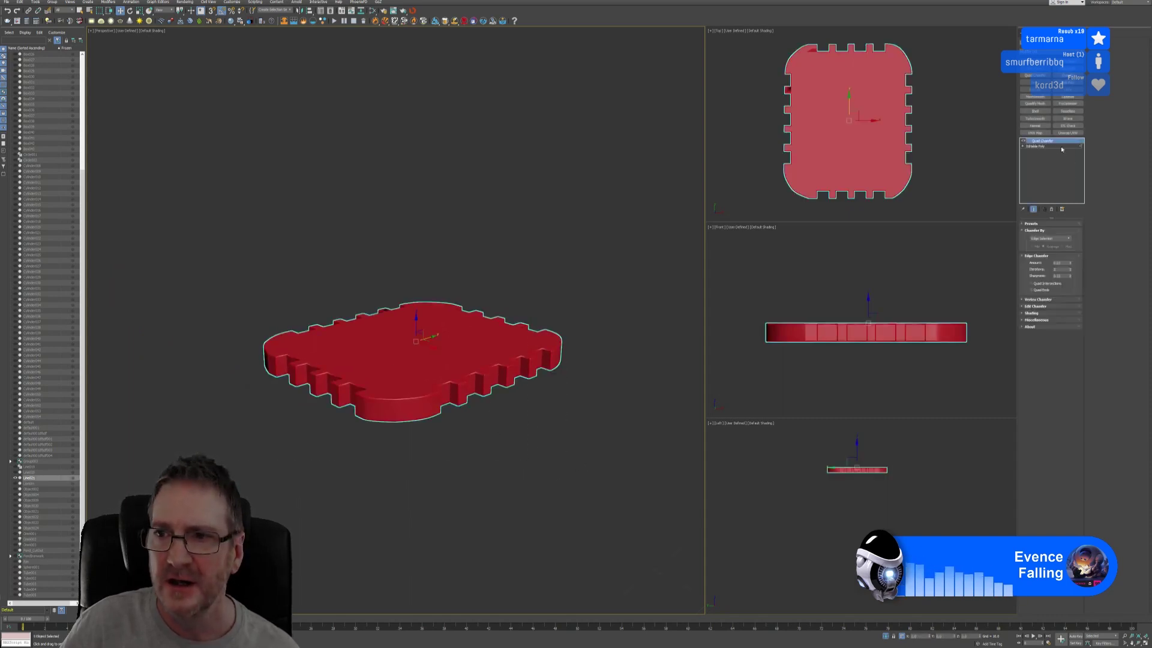
right_click(1044, 141)
click(1067, 204)
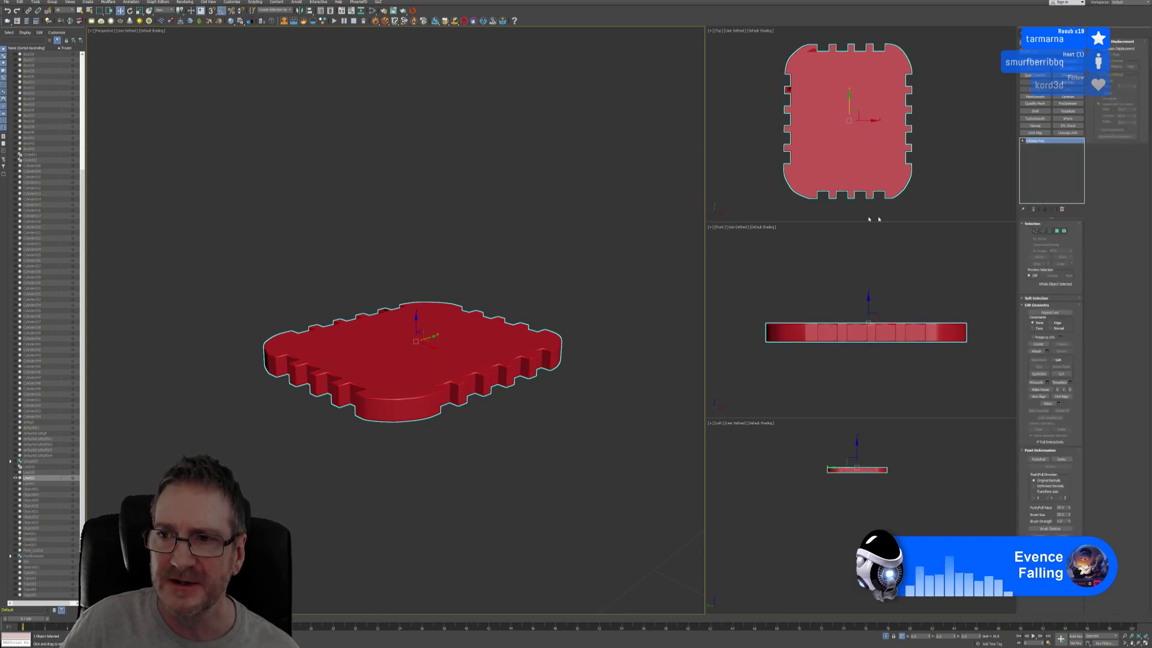
Step: Try smoothing the plate's whole element with a shared smoothing group, and check the shading on its underside
click(1064, 232)
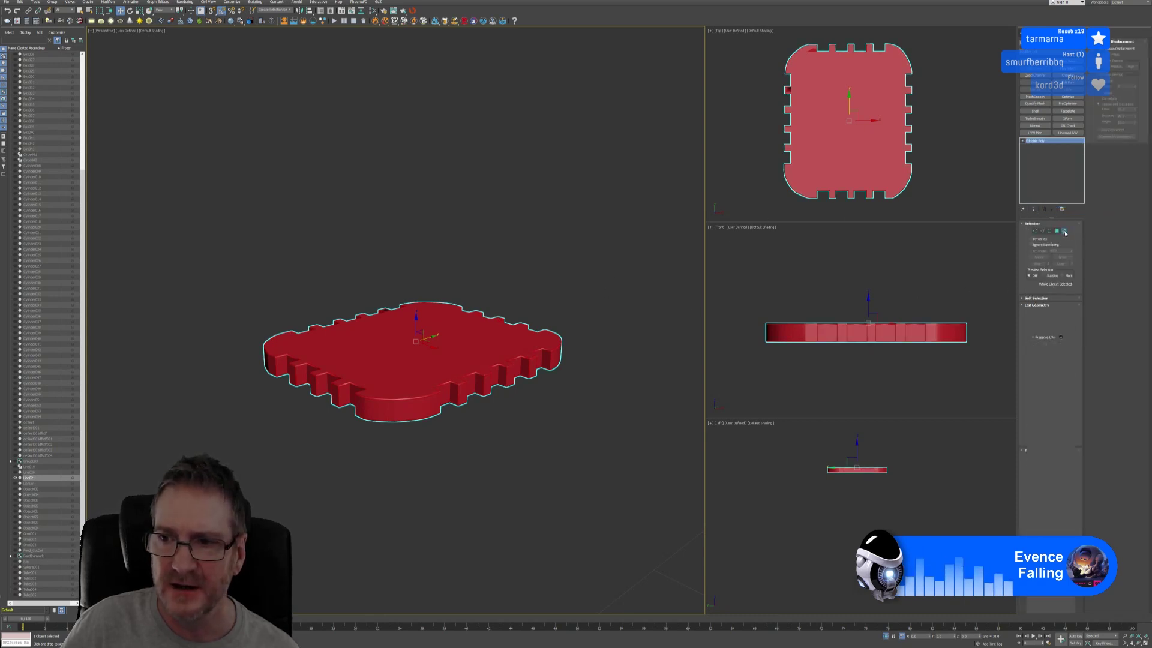
drag(576, 446, 576, 445)
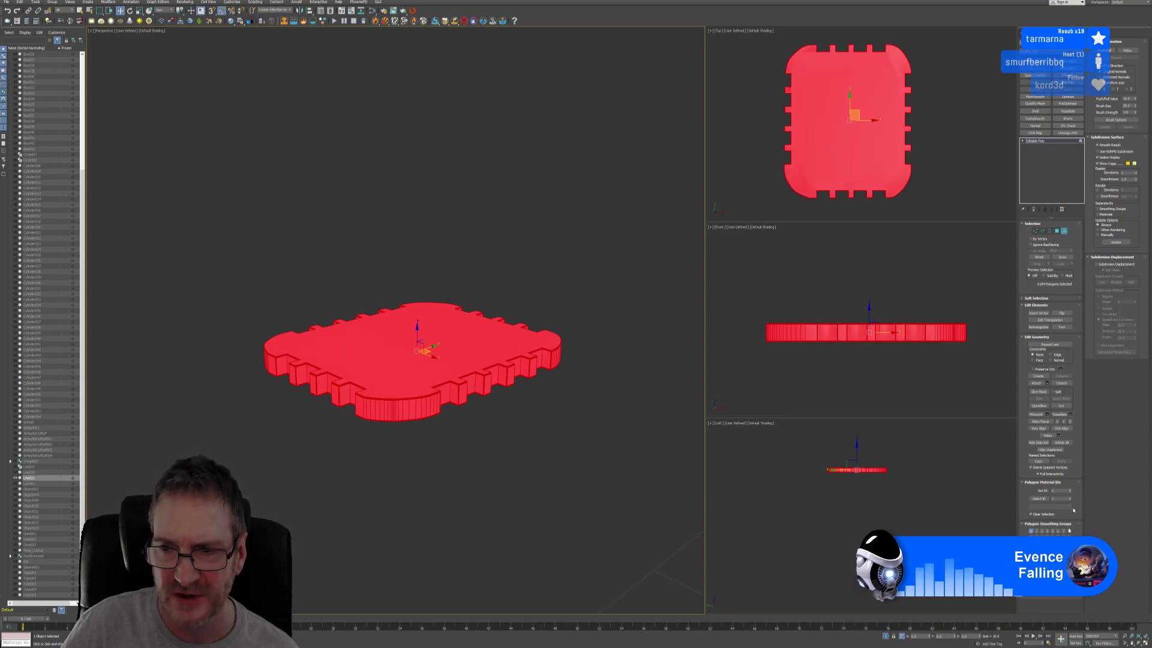
click(539, 442)
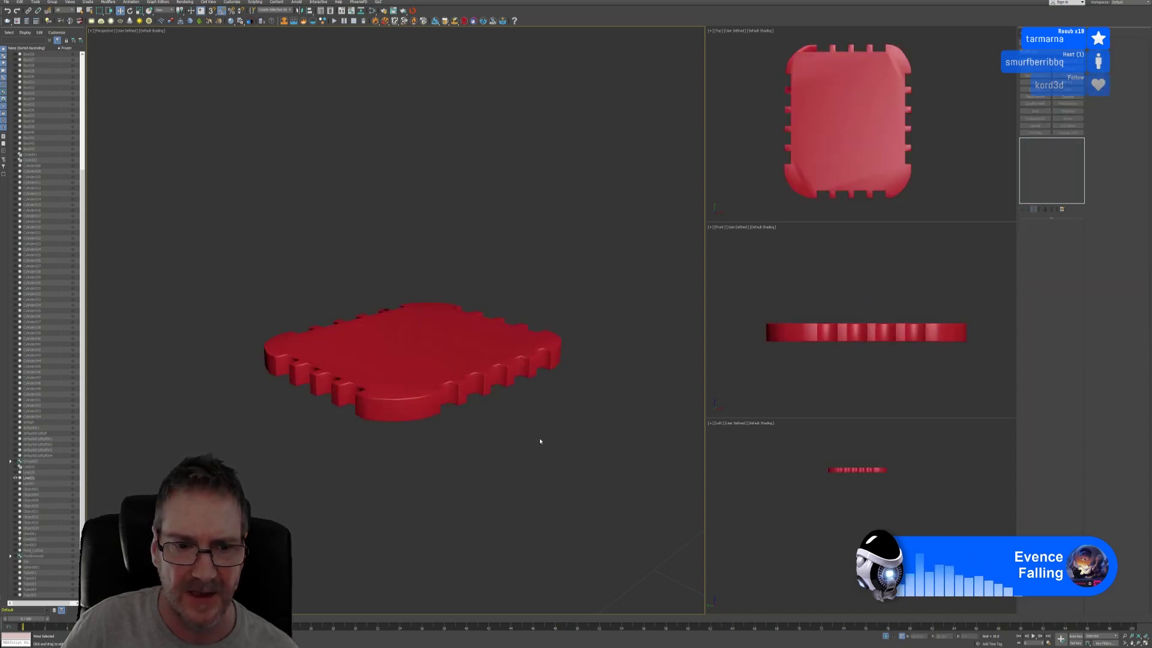
alt+middle_drag(551, 452, 556, 404)
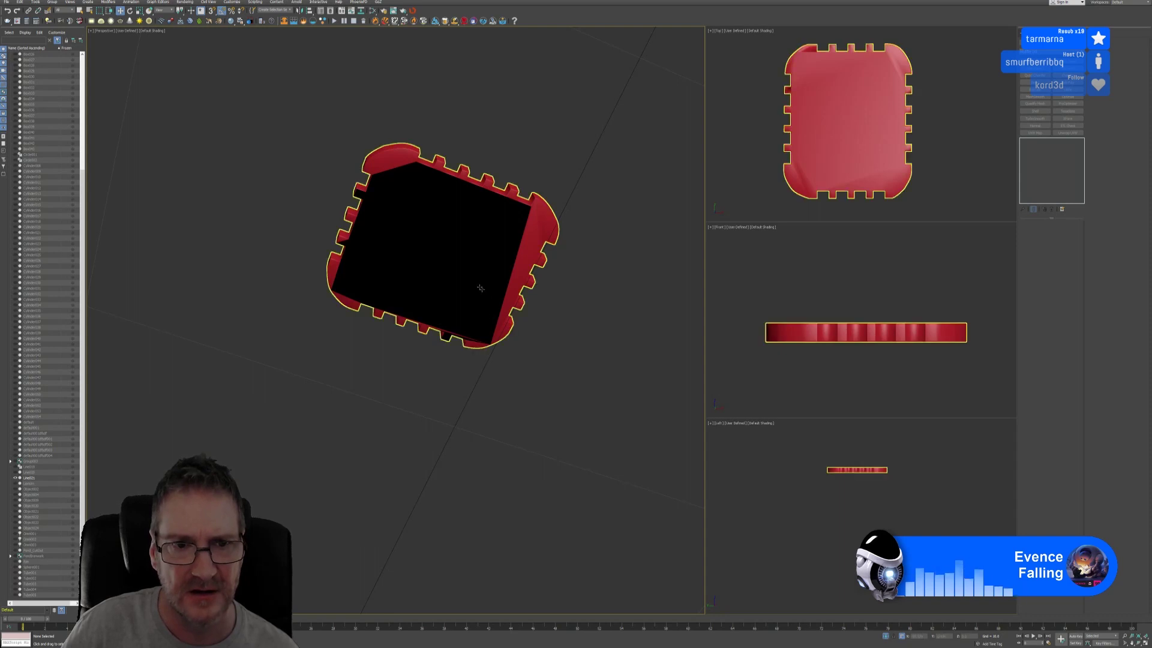
middle_drag(530, 334, 548, 410)
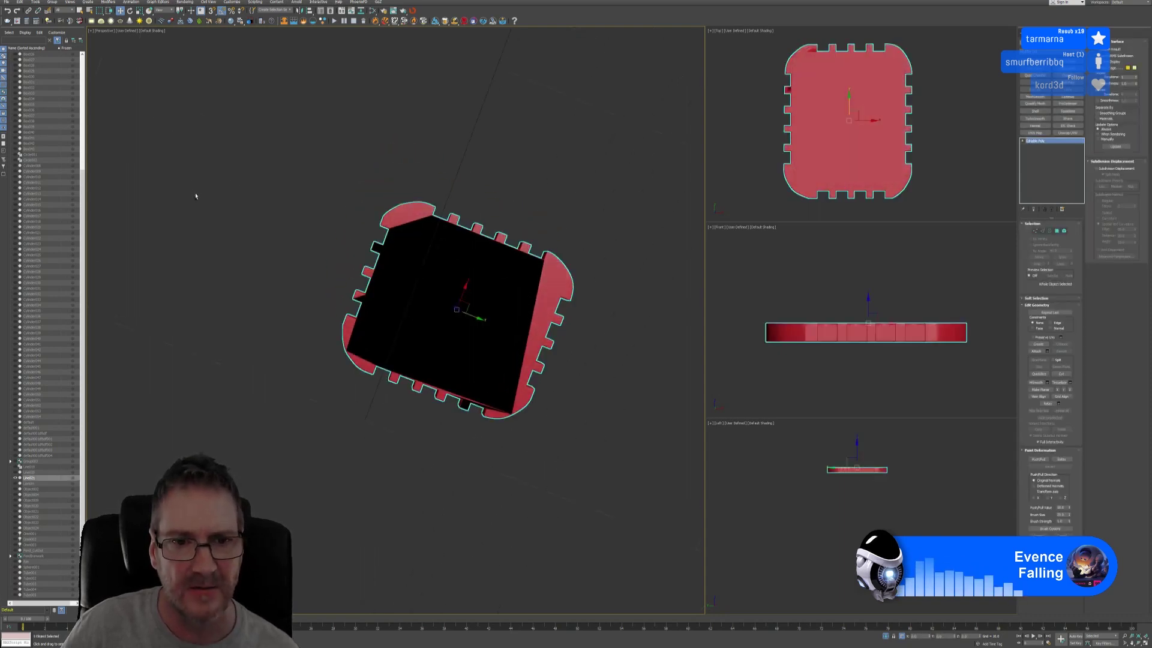
Step: Undo the collapse of the plate's Quad Chamfer, and toggle the modifier off and on to compare the underside shading
key(ctrl+z)
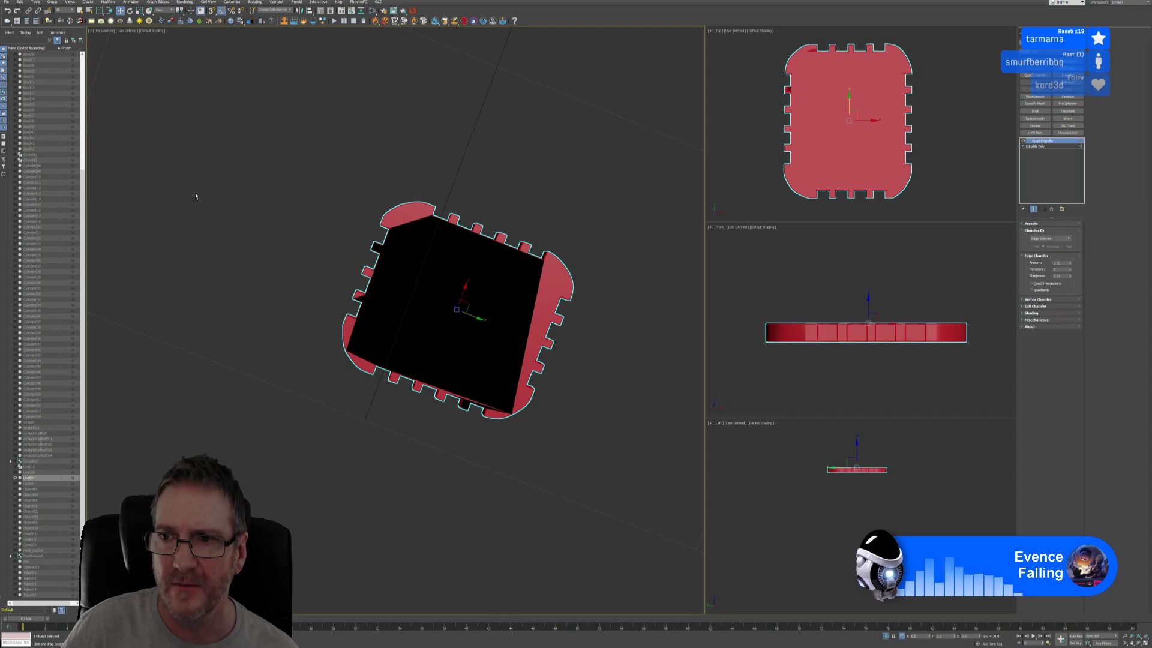
click(1024, 142)
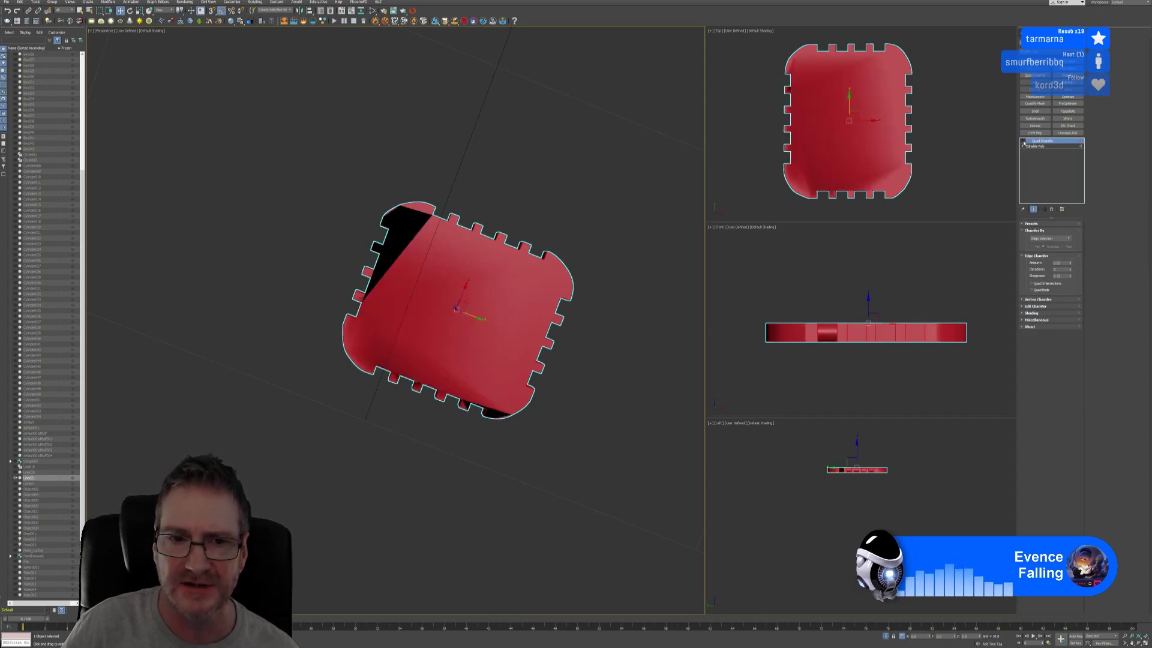
click(1024, 142)
click(1024, 142)
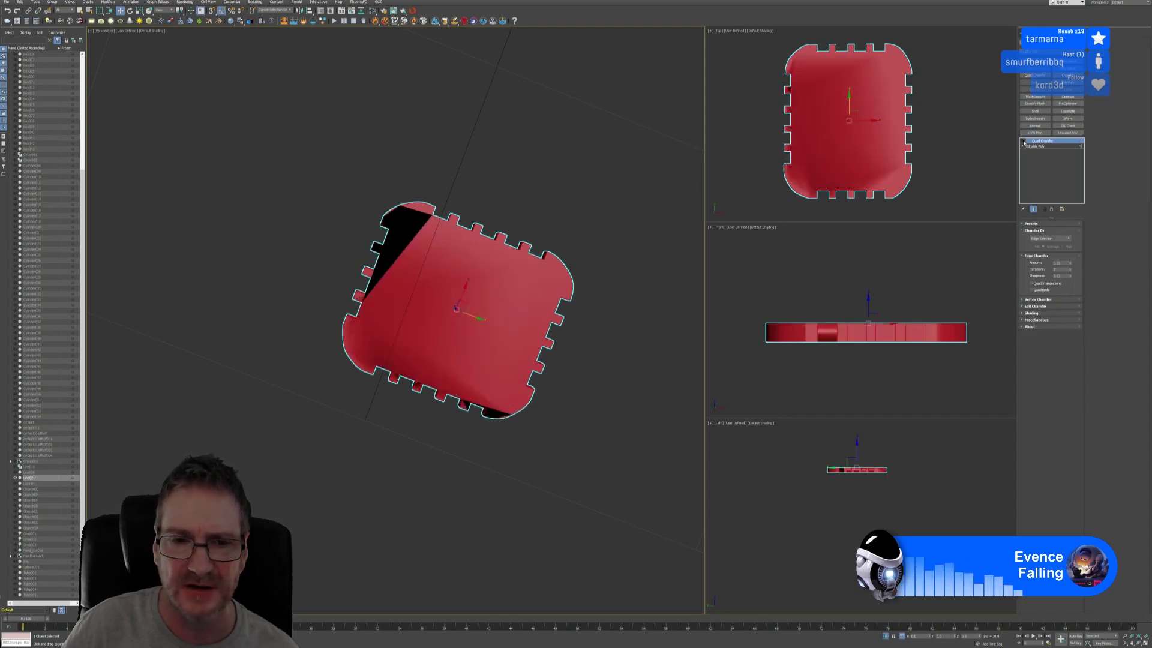
click(1024, 142)
click(1024, 142)
click(1024, 143)
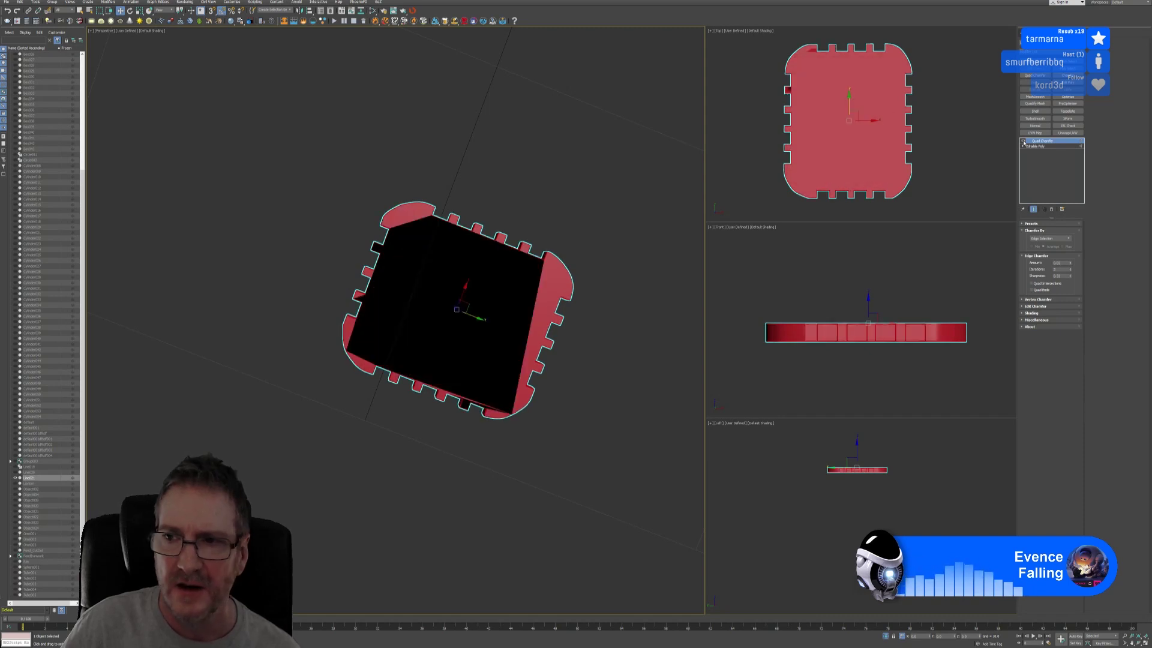
mouse_move(534, 214)
alt+middle_down()
mouse_move(514, 216)
mouse_move(529, 246)
mouse_move(533, 214)
alt+middle_up()
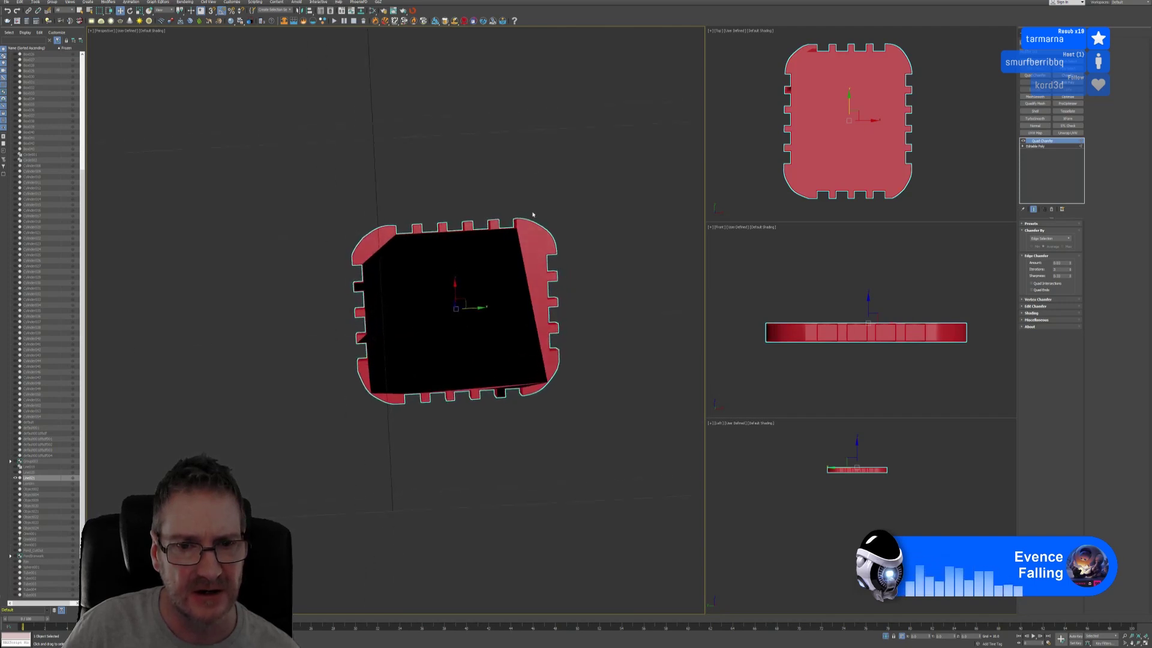
Step: Check the plate in the perspective view with Flat Color, return to Default Shading, and inspect its top and toothed sides
click(155, 32)
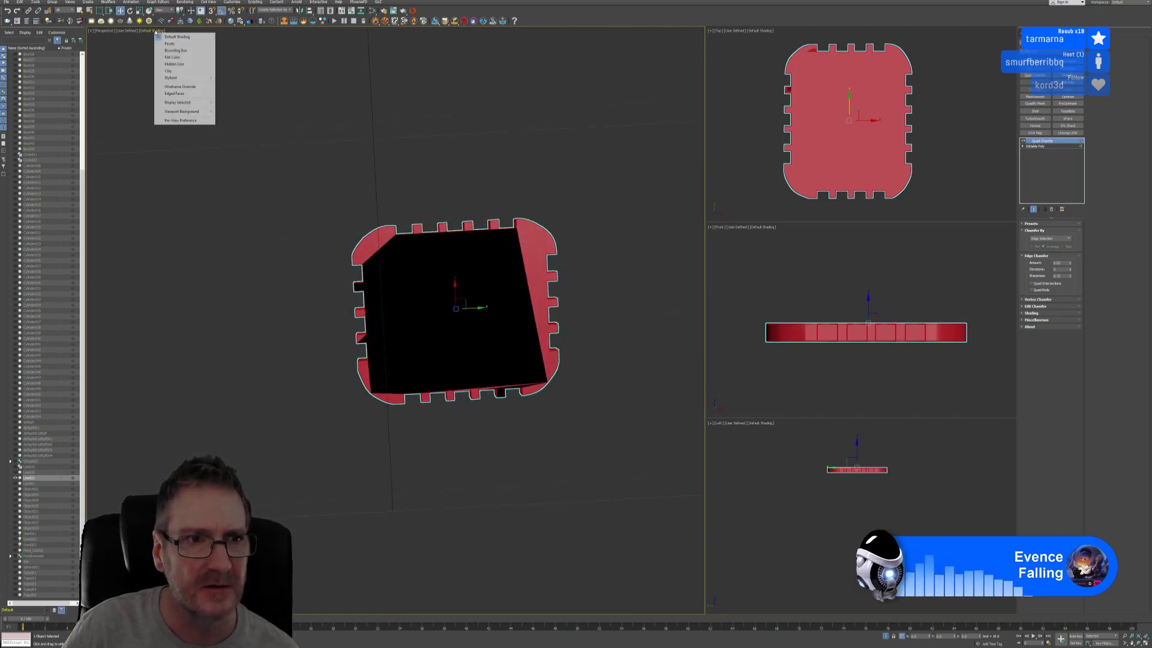
click(180, 58)
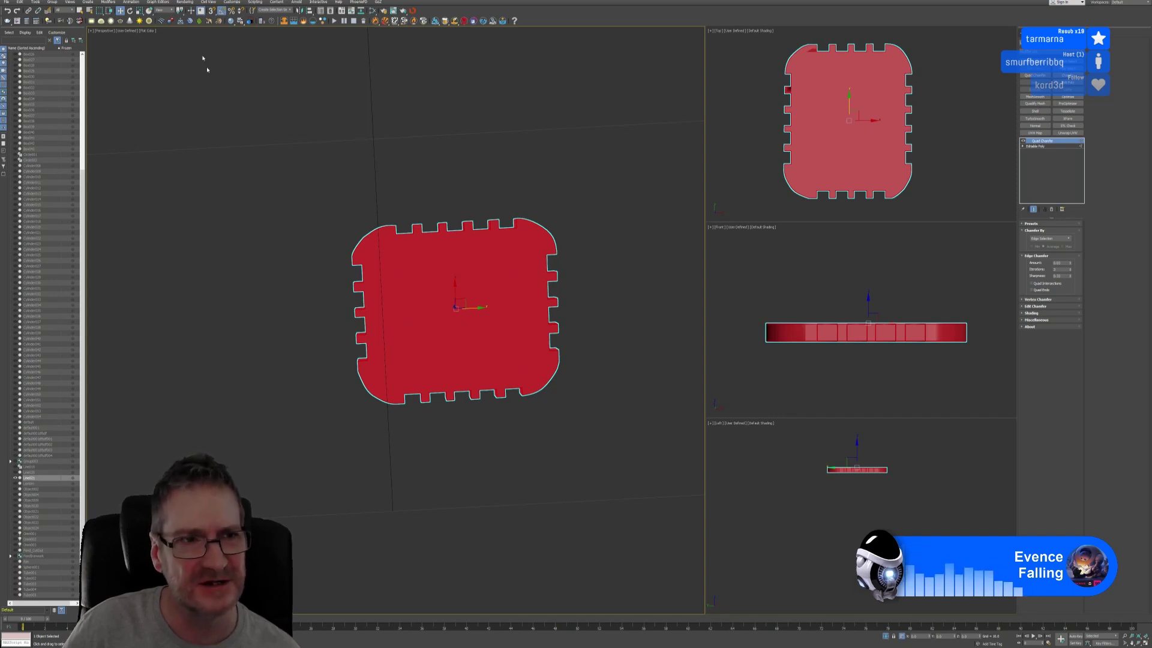
click(150, 32)
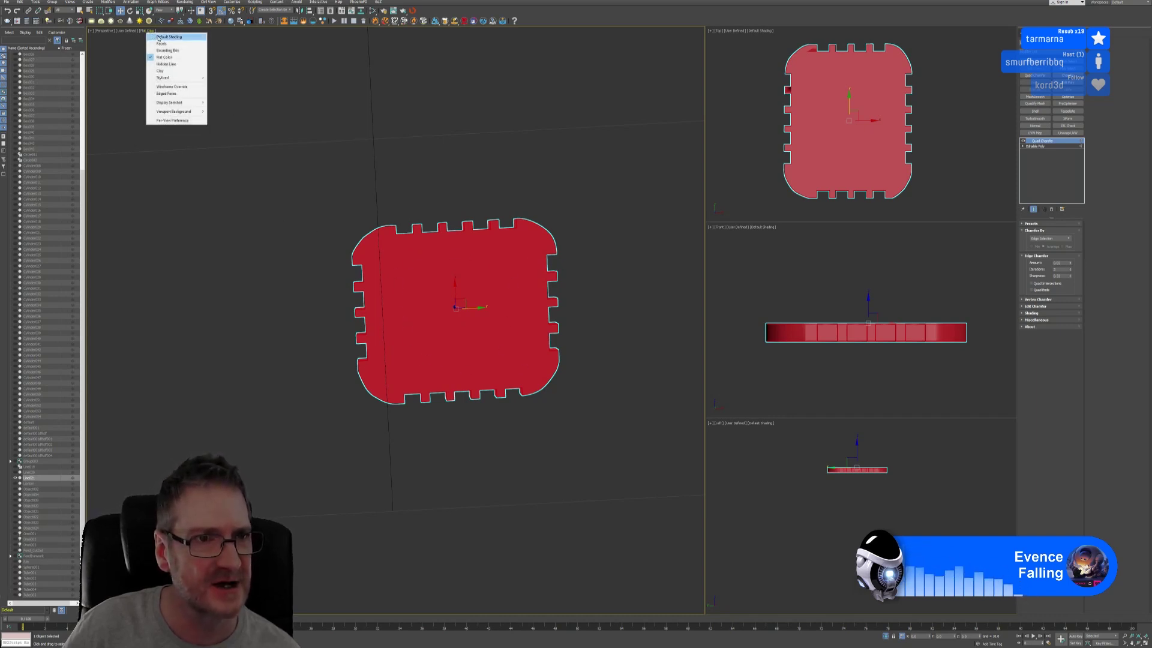
click(162, 36)
alt+middle_drag(358, 142, 352, 201)
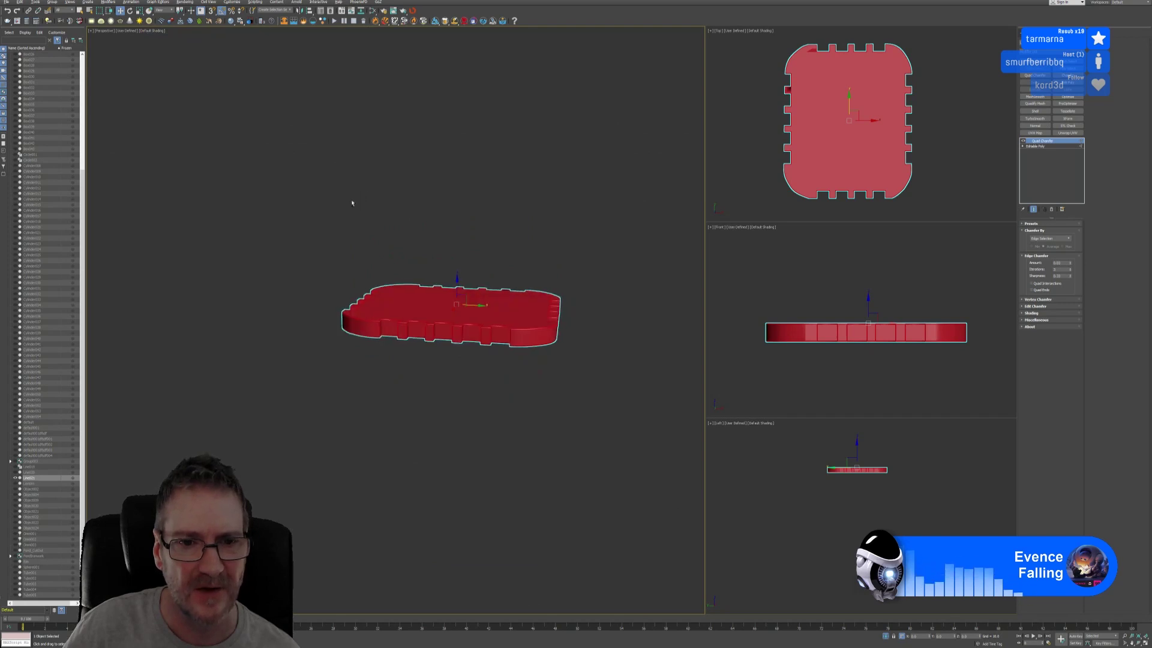
scroll(449, 307, up, 5)
alt+middle_drag(450, 311, 416, 252)
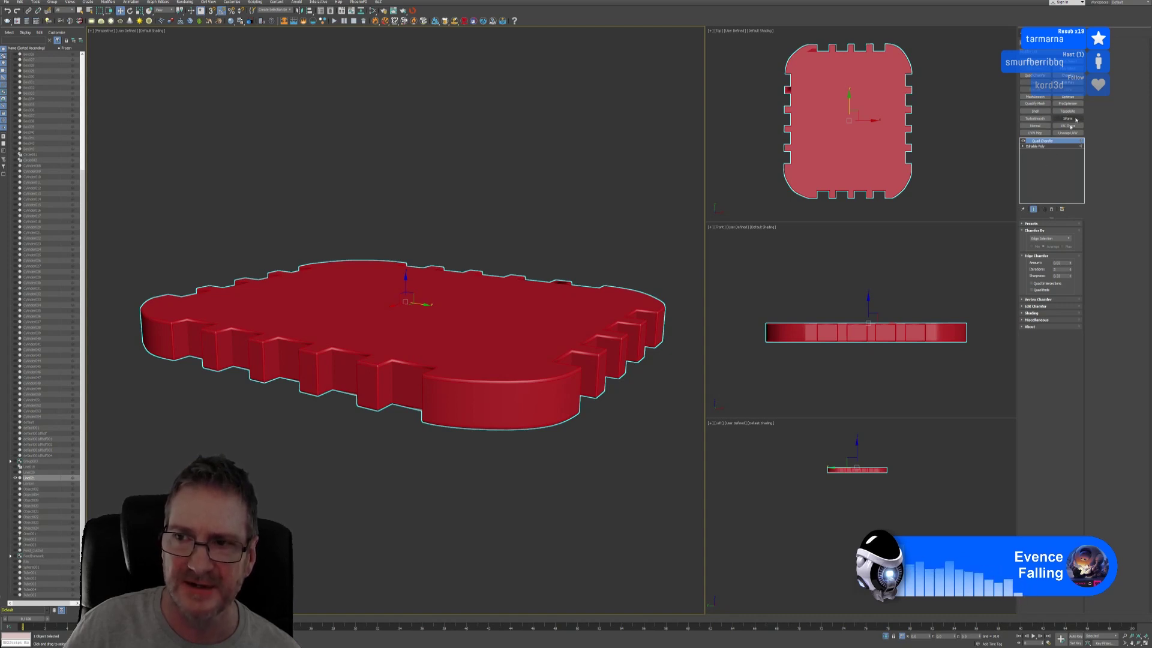
Step: Add an Edit Poly modifier above the plate's Quad Chamfer and apply Auto Smooth to all its elements
click(1068, 82)
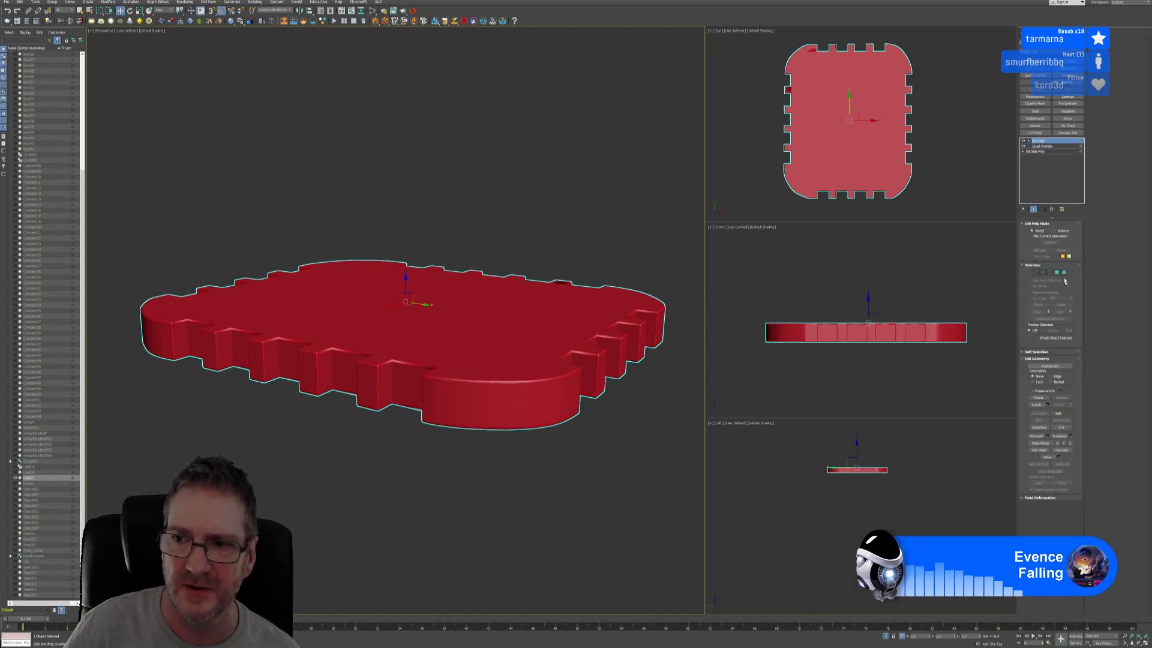
click(1064, 273)
click(778, 48)
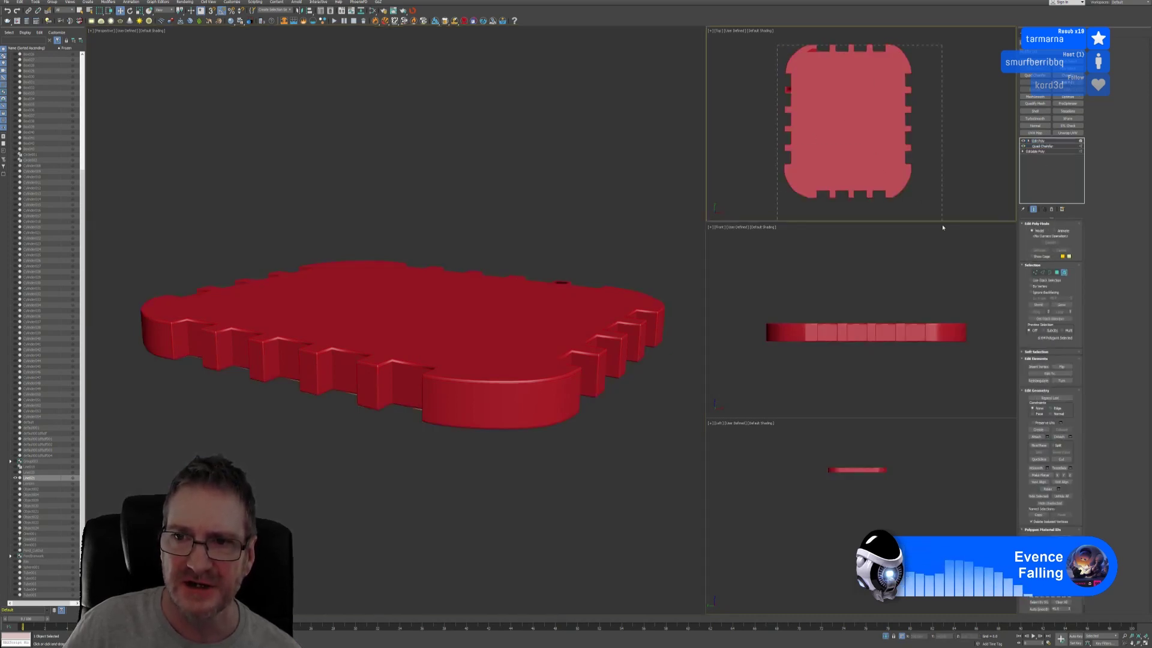
drag(942, 227, 943, 227)
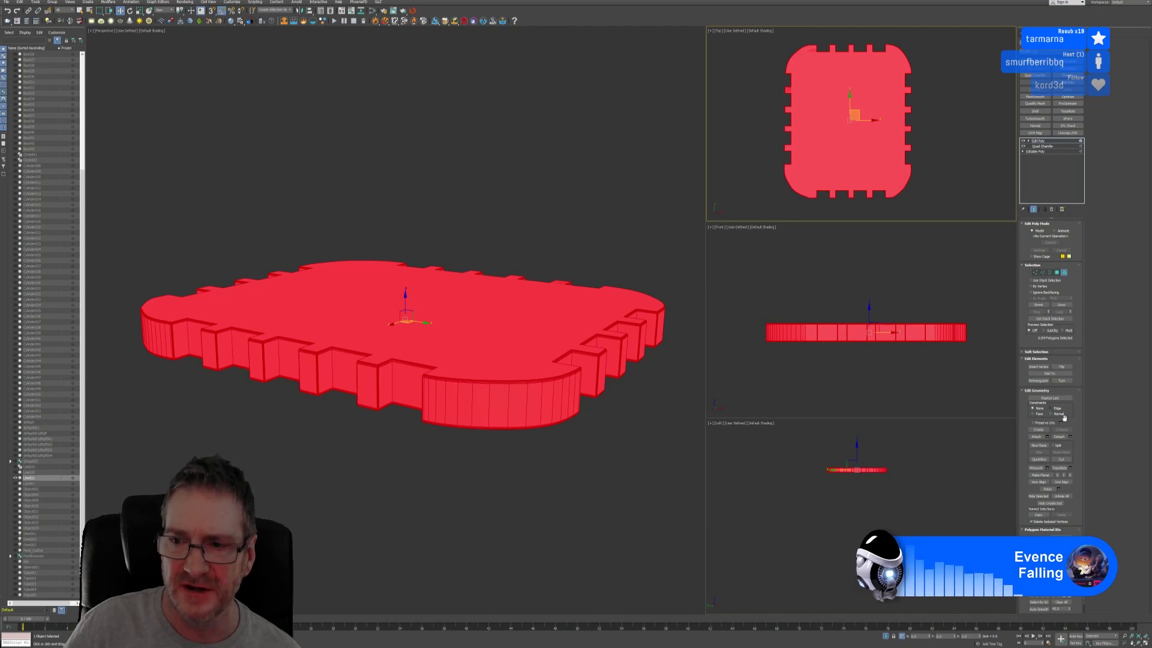
click(1040, 611)
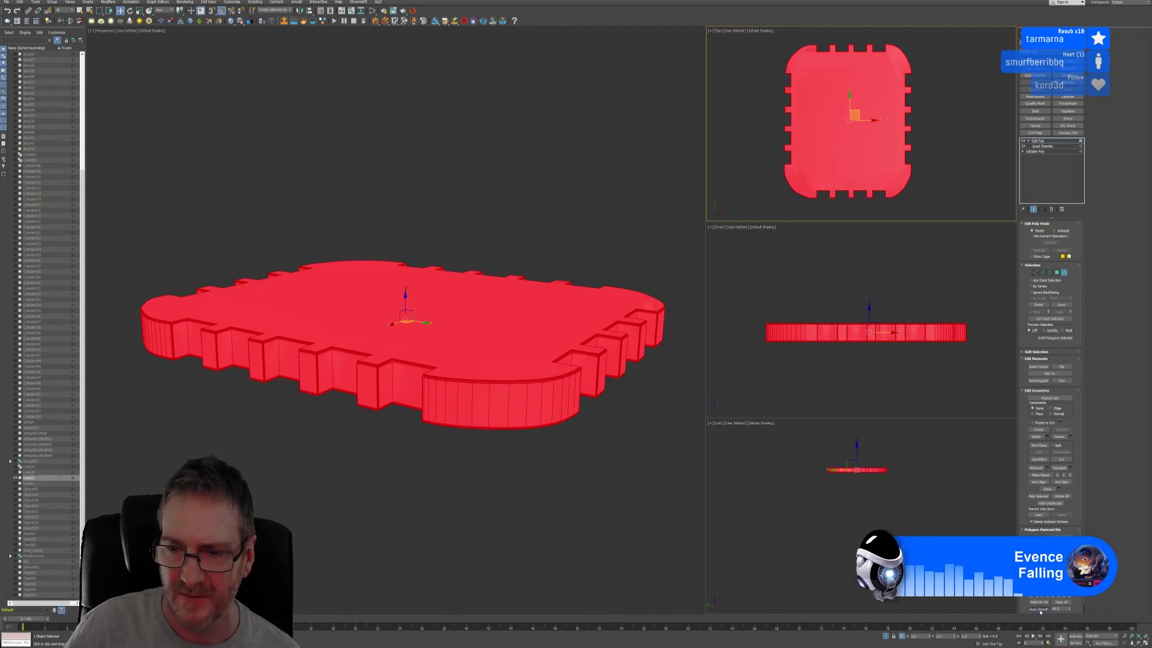
click(1064, 273)
alt+middle_drag(440, 482, 463, 487)
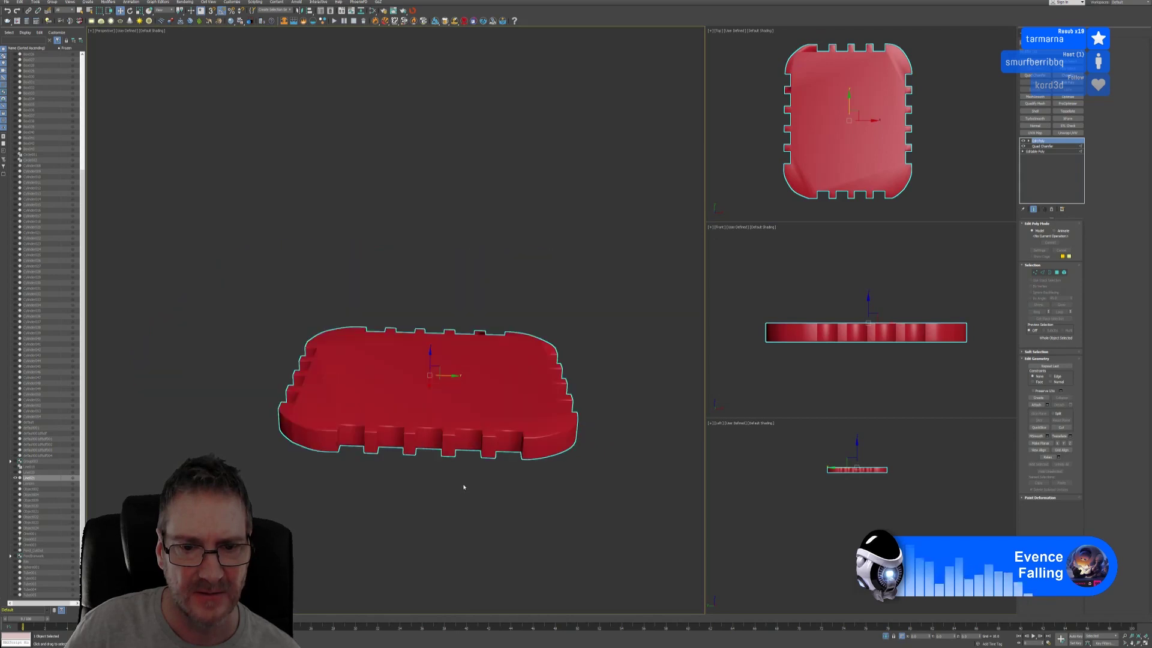
Step: Exit isolation to show the whole scene and lower the toothed plate onto the red block capping the pillar
click(887, 637)
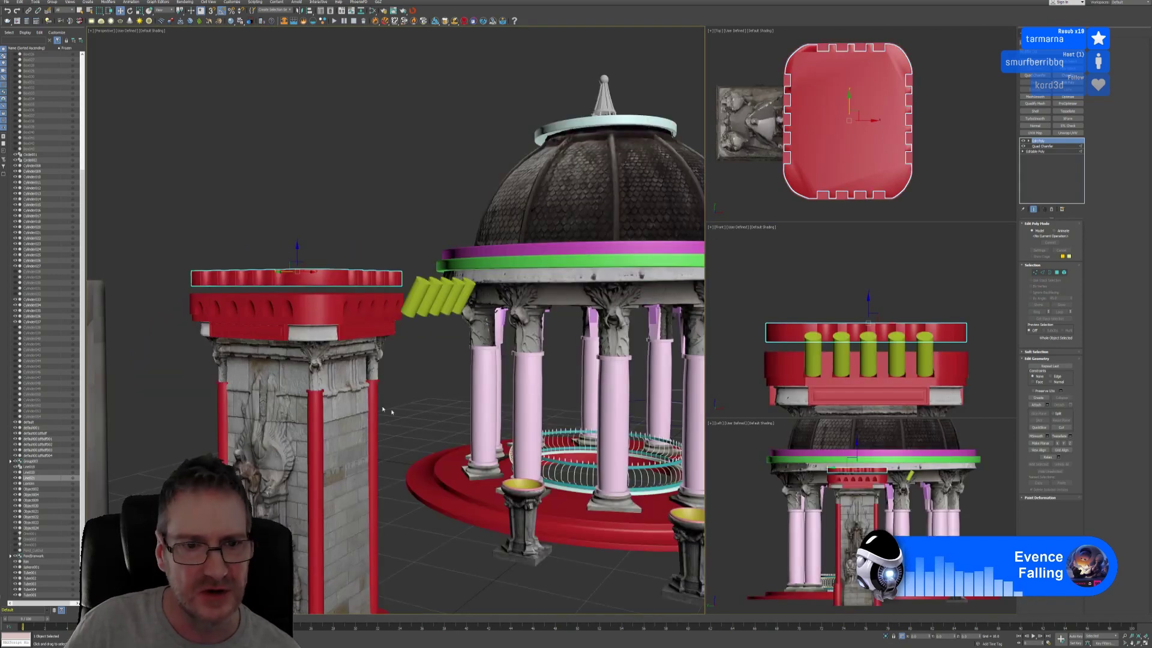
scroll(265, 198, up, 5)
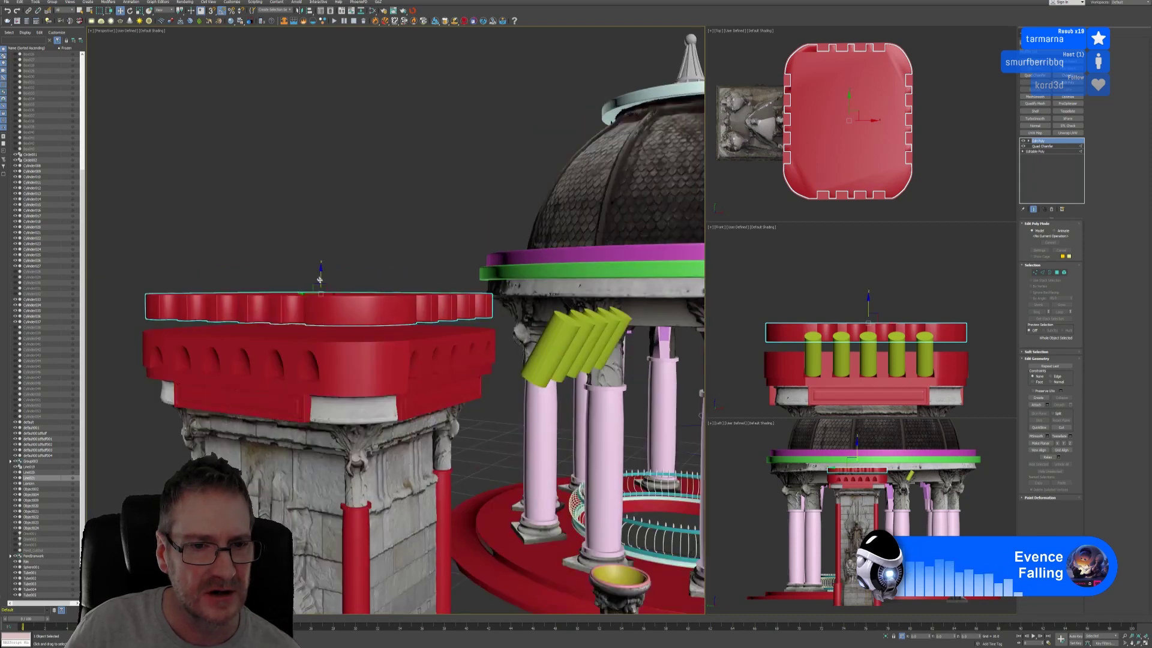
middle_drag(344, 256, 328, 252)
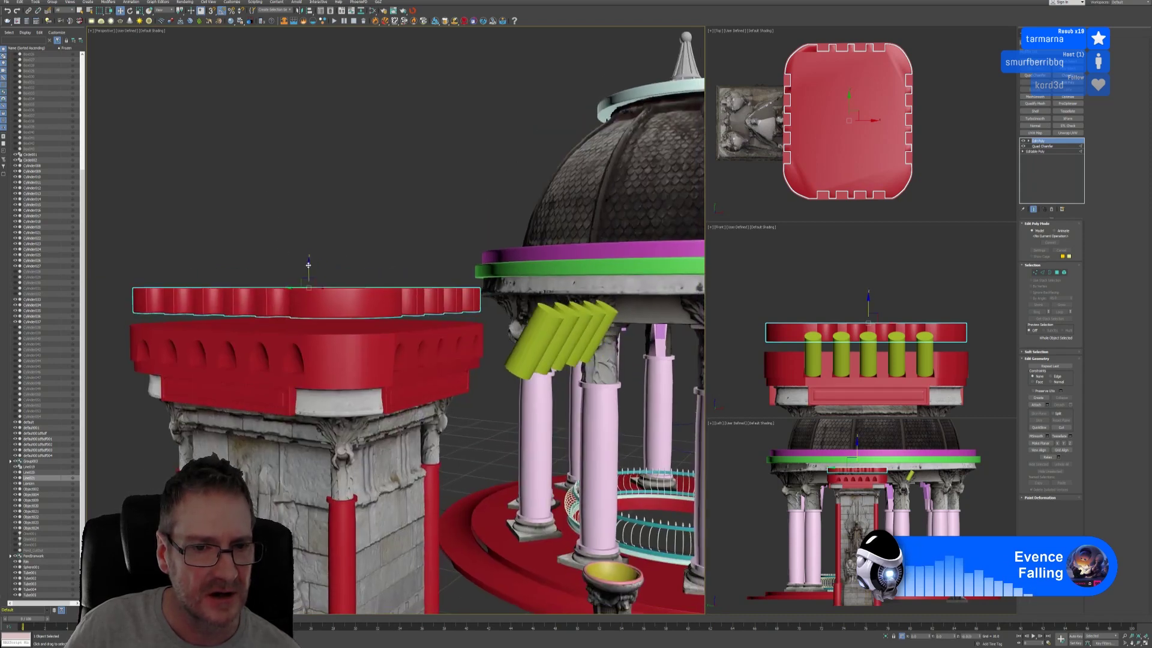
drag(309, 264, 309, 274)
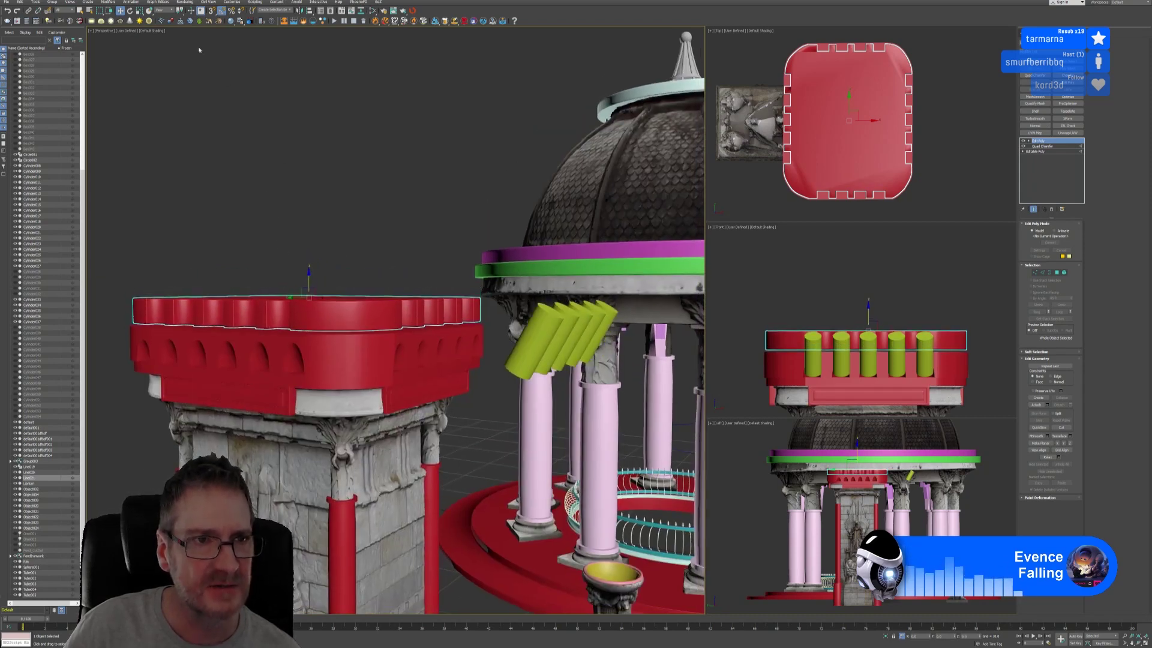
Step: Scale the toothed plate down slightly so it sits inside the outline of the red block below
click(141, 12)
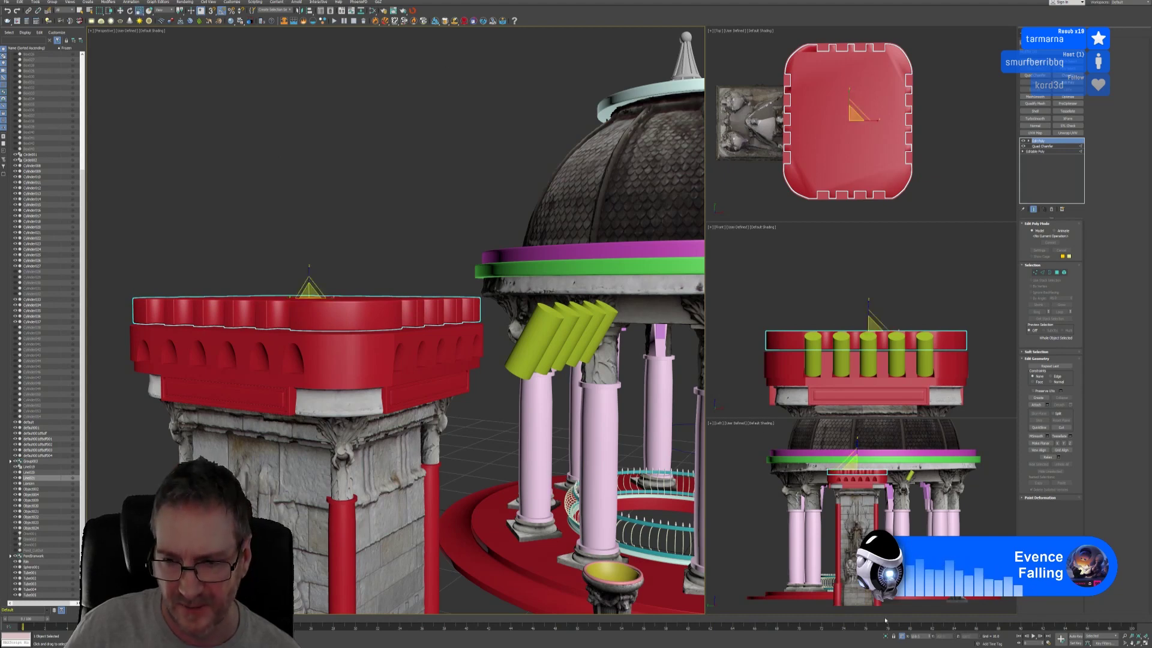
click(920, 637)
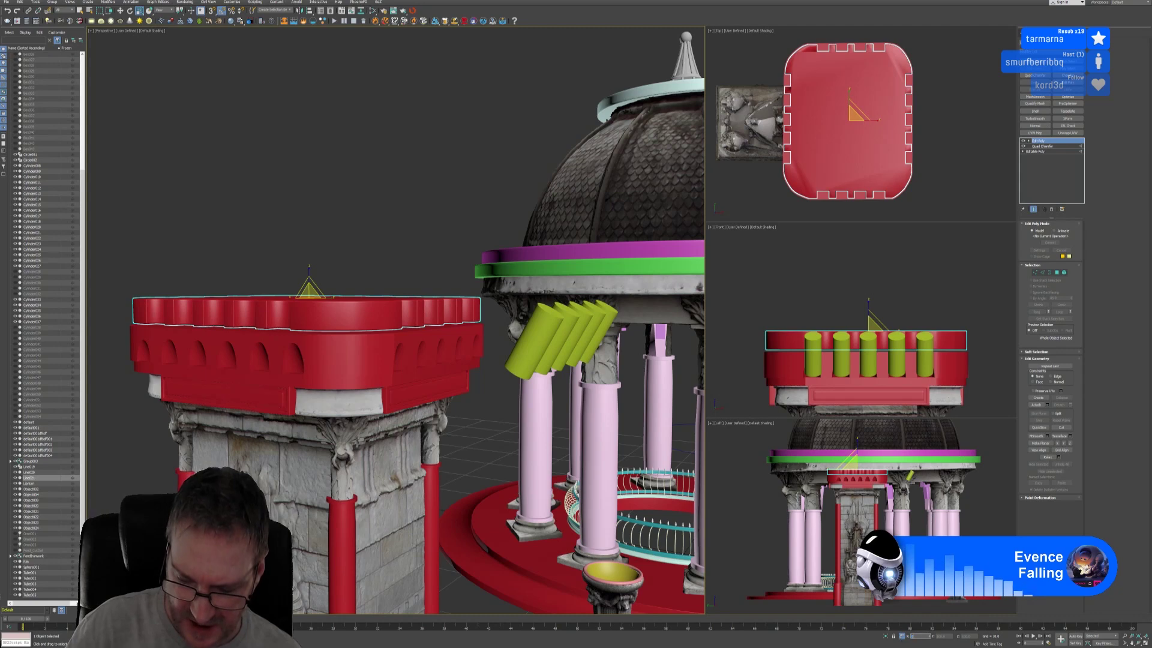
key(Return)
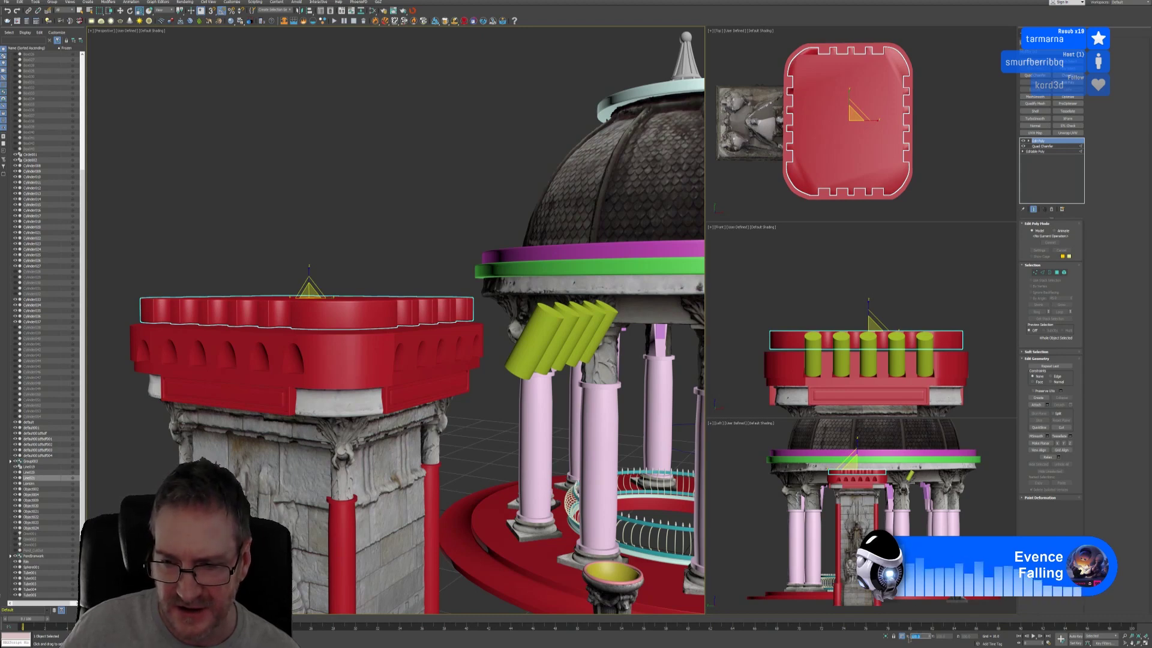
key(Return)
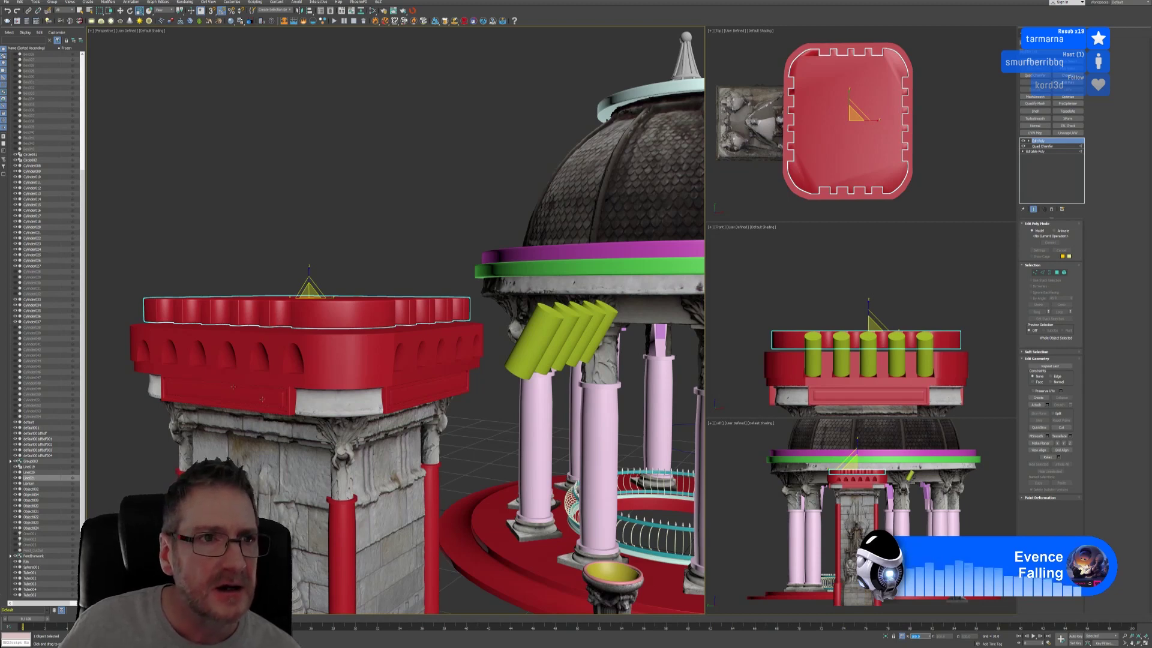
Step: Sink the toothed plate slightly into the top of the red block and deselect it
key(w)
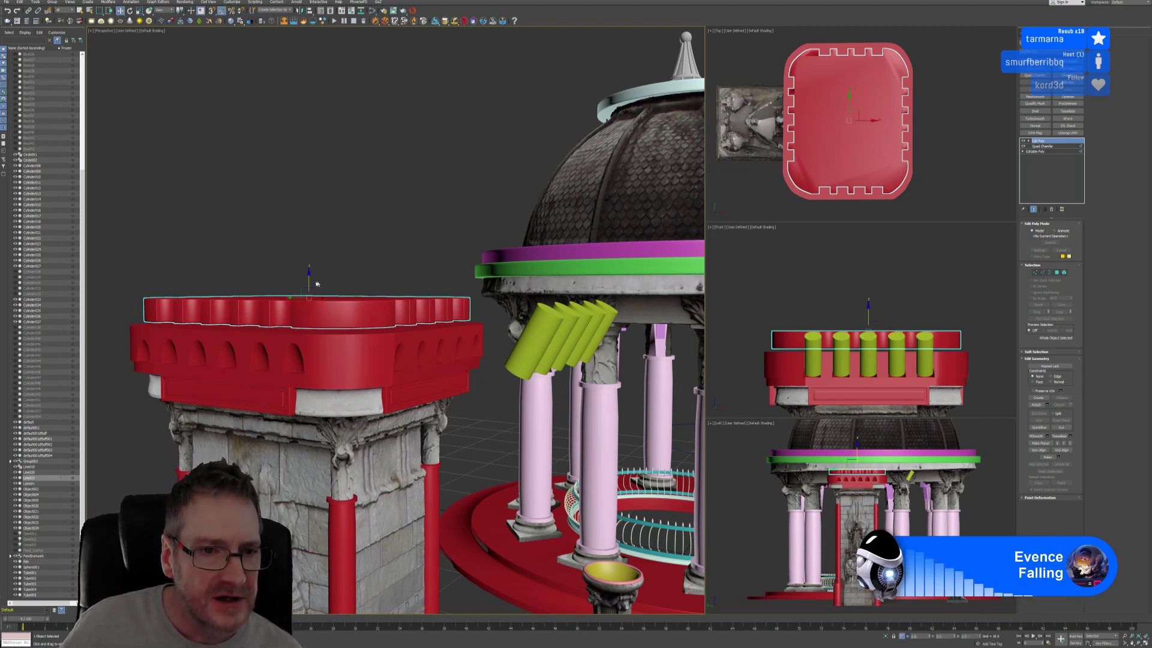
drag(310, 280, 305, 284)
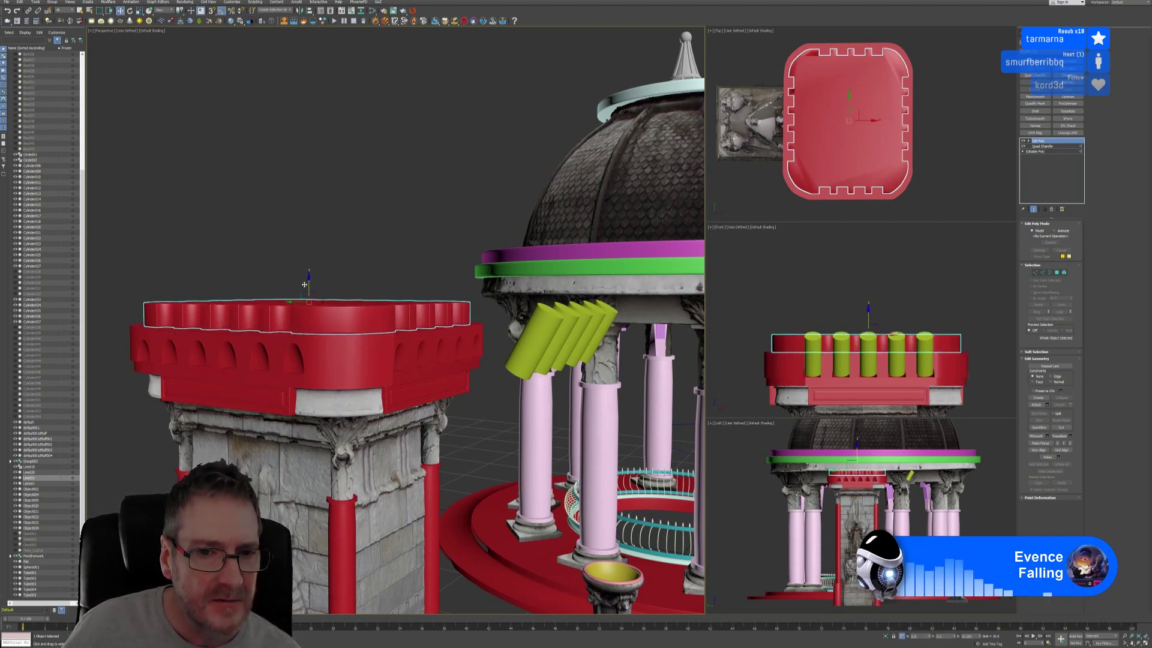
scroll(302, 324, up, 4)
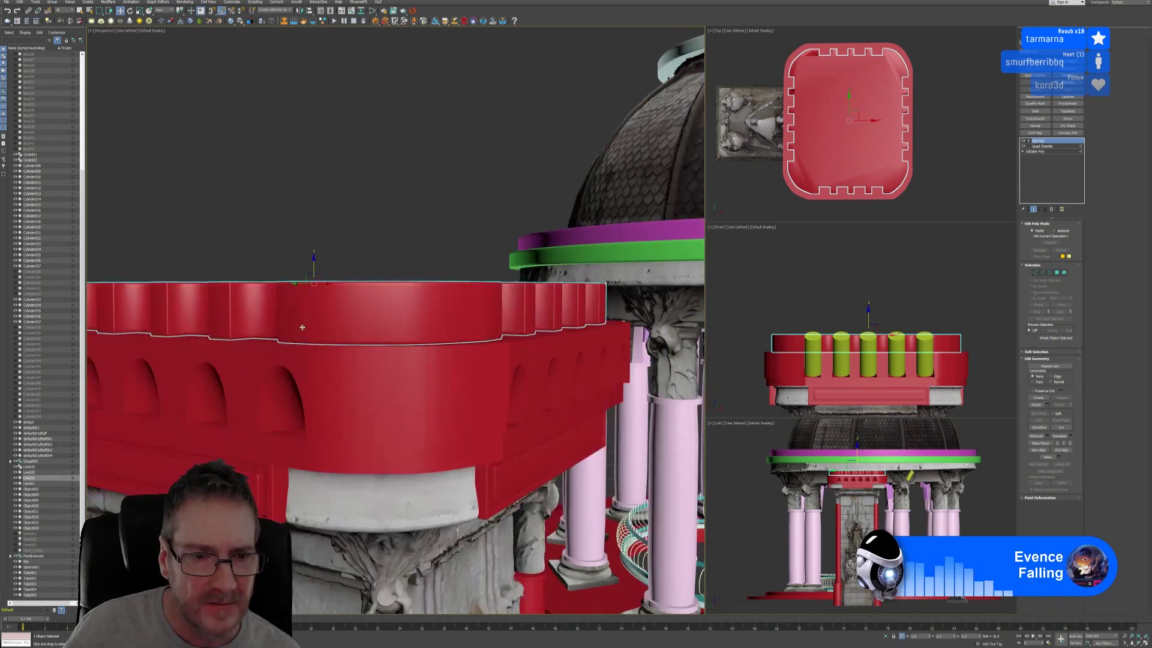
drag(313, 261, 319, 262)
scroll(321, 265, down, 6)
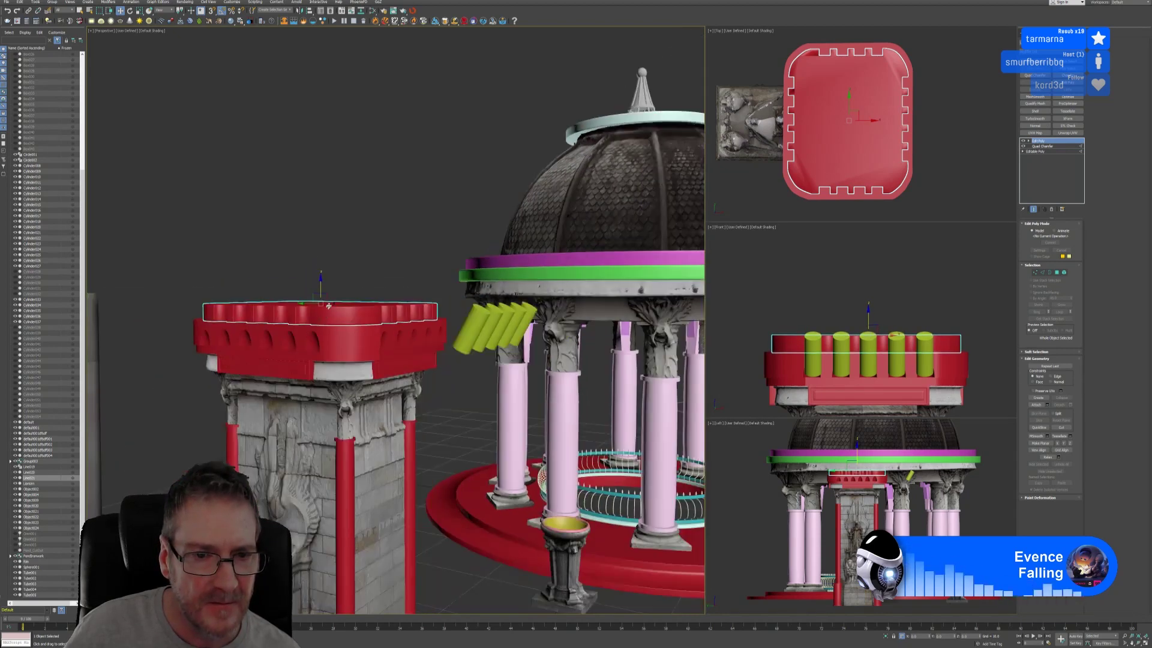
click(353, 258)
scroll(390, 249, up, 2)
alt+middle_drag(390, 249, 342, 237)
click(327, 322)
click(342, 236)
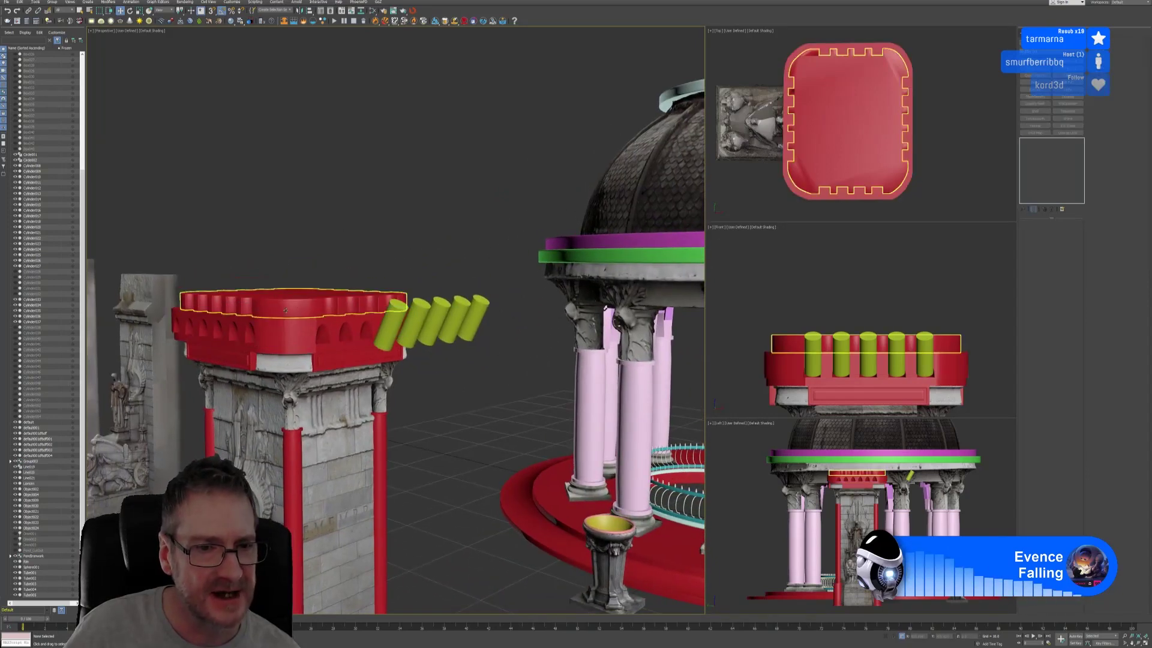
Step: Copy the thin rounded red slab beneath the arched block and place the copy above the toothed plate
click(310, 347)
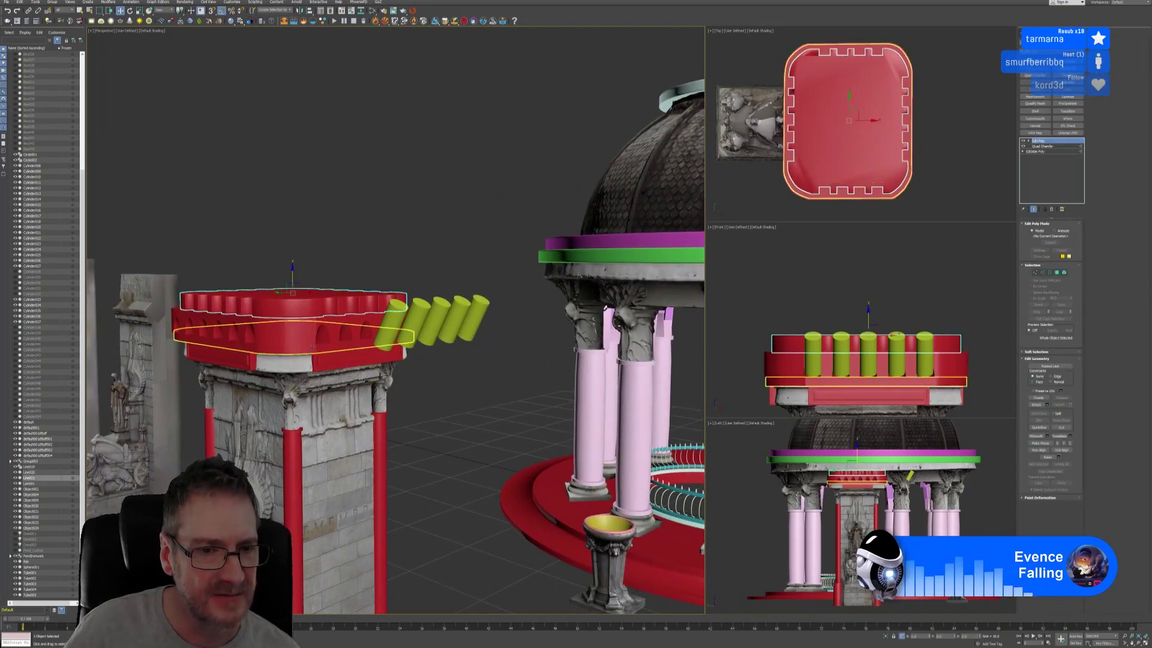
shift+drag(310, 347, 314, 246)
key(Return)
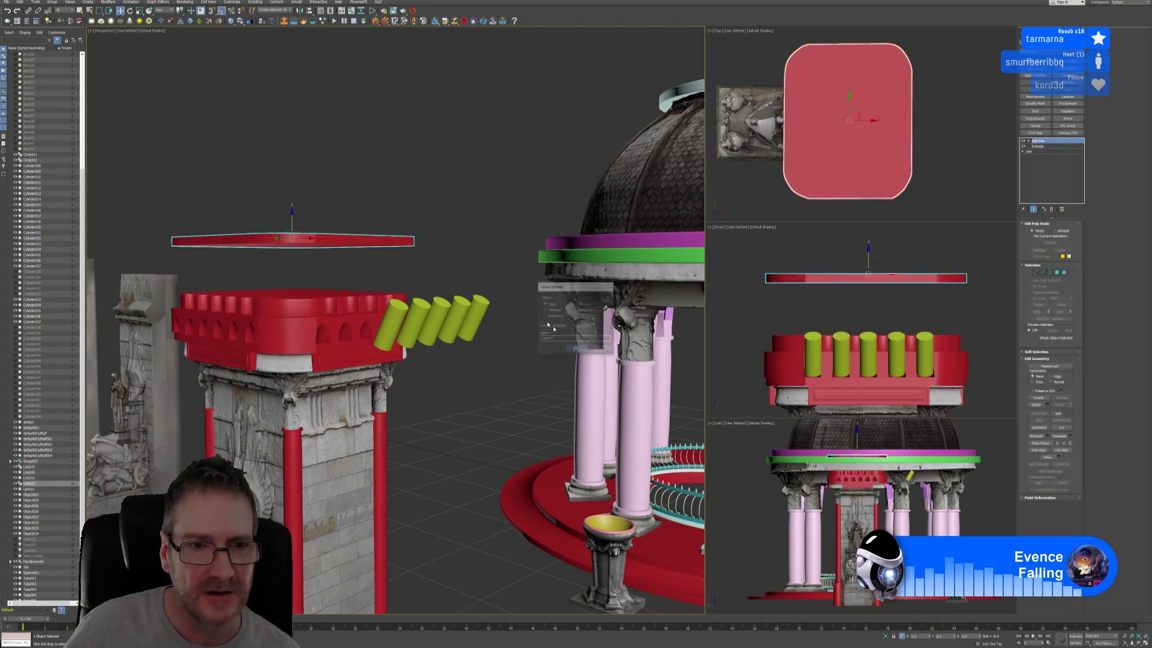
Step: Stretch the copied slab vertically into a tall block and raise it clear of the toothed plate
click(140, 10)
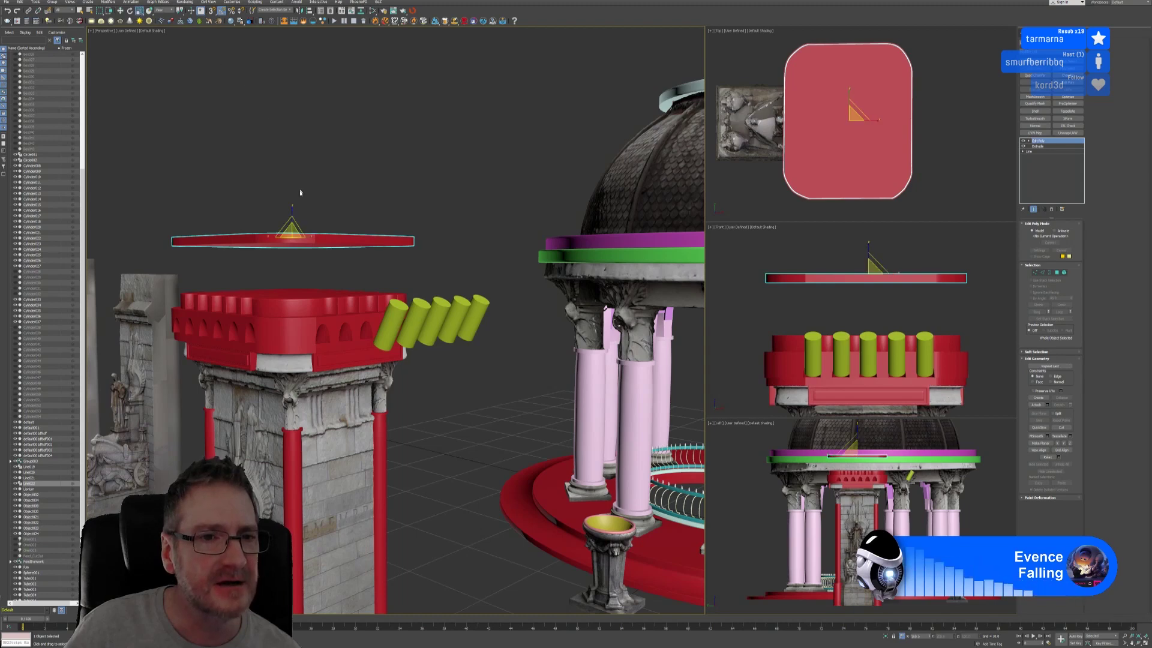
drag(294, 201, 317, 70)
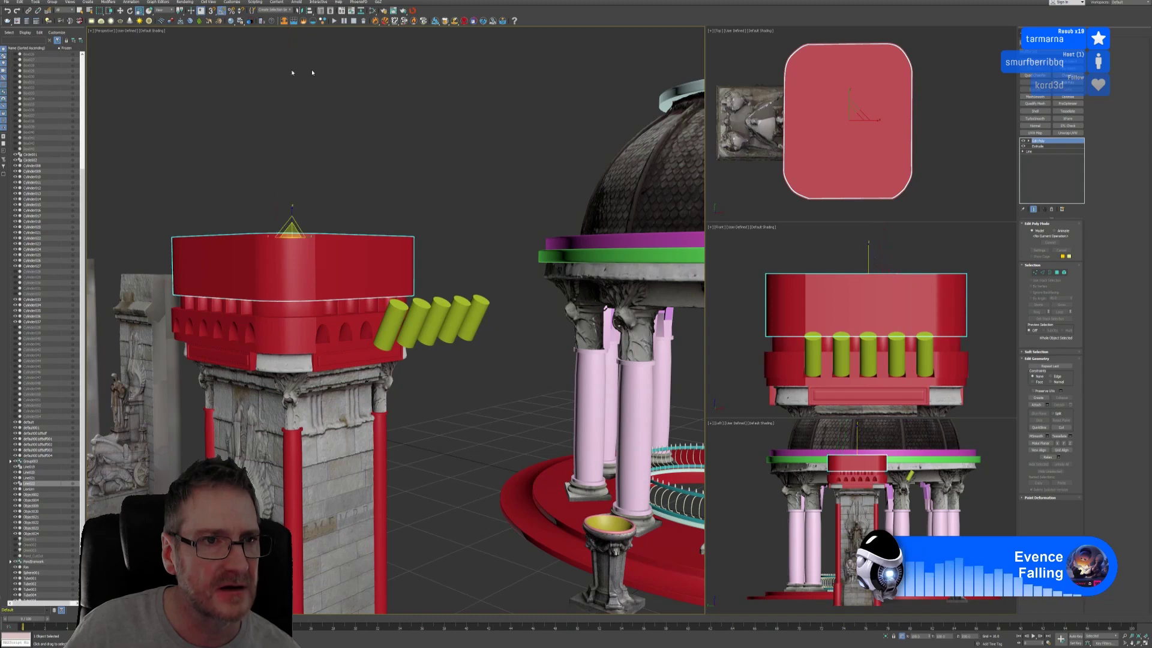
click(119, 11)
drag(292, 215, 292, 186)
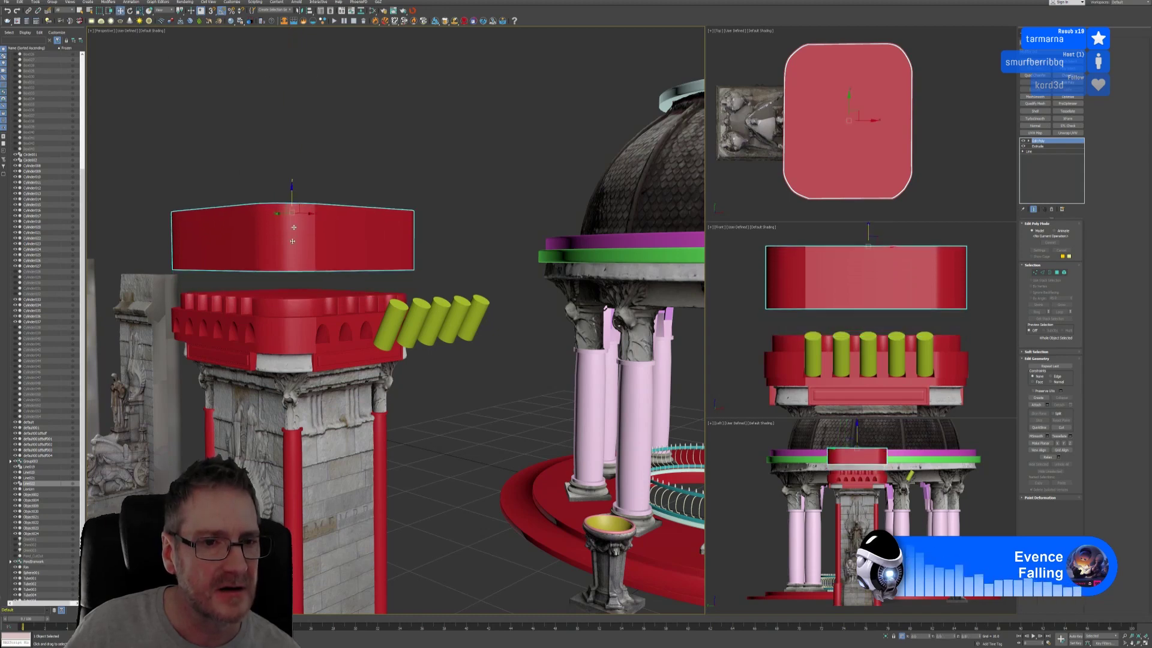
Step: Delete the five yellow-green cylinders beside the toothed plate
scroll(422, 411, down, 3)
middle_drag(423, 412, 431, 407)
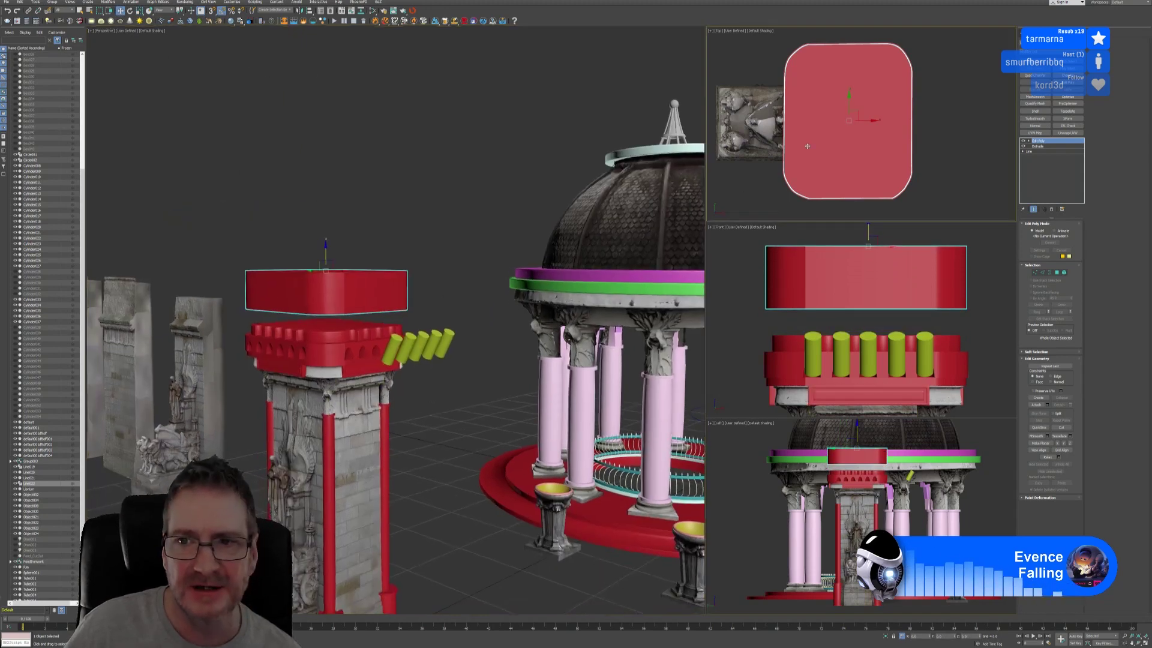
scroll(811, 147, down, 2)
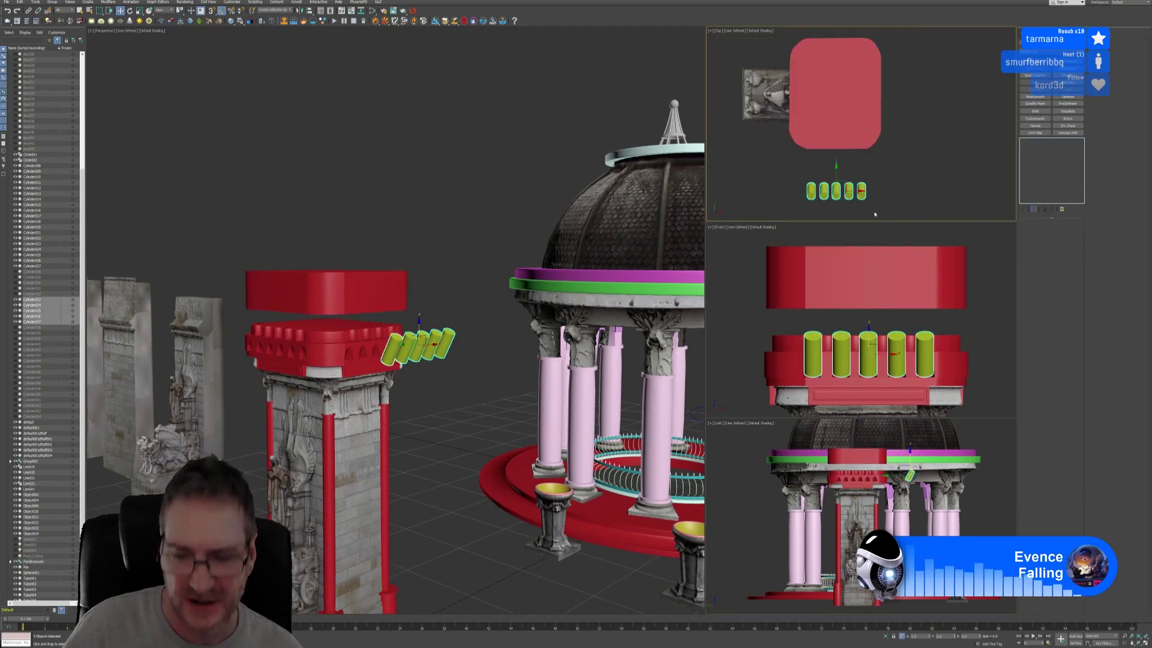
key(Delete)
middle_click(396, 301)
alt+middle_drag(396, 301, 504, 332)
Step: Isolate the tall red block above the toothed plate and display its edged faces in the perspective view
click(451, 218)
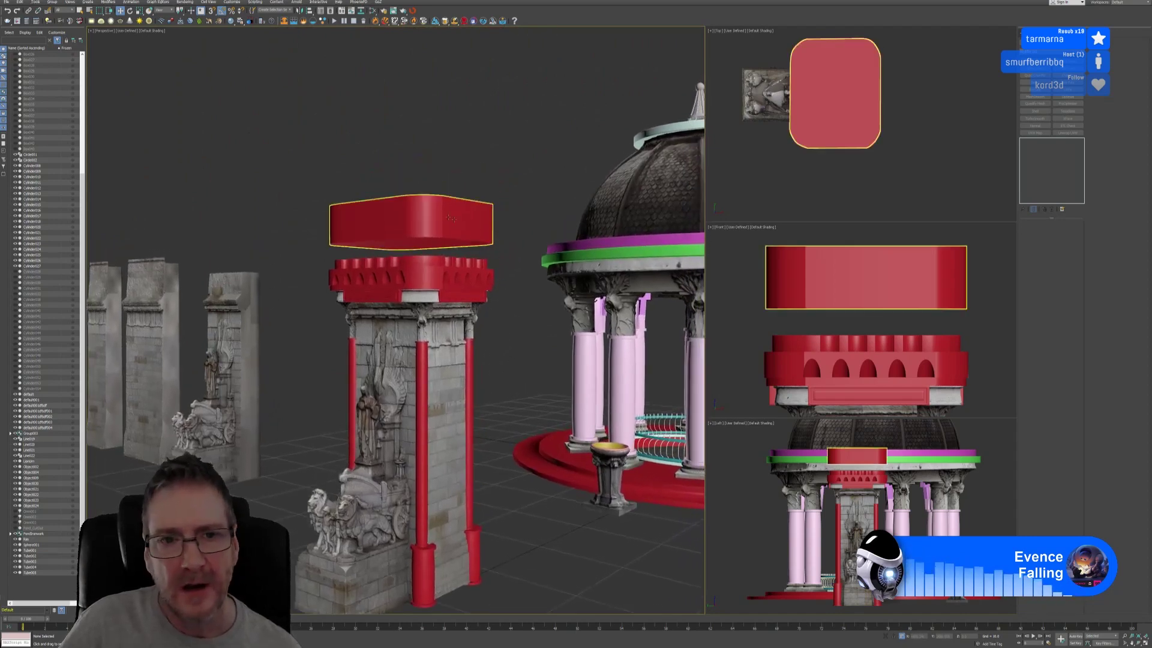
click(438, 215)
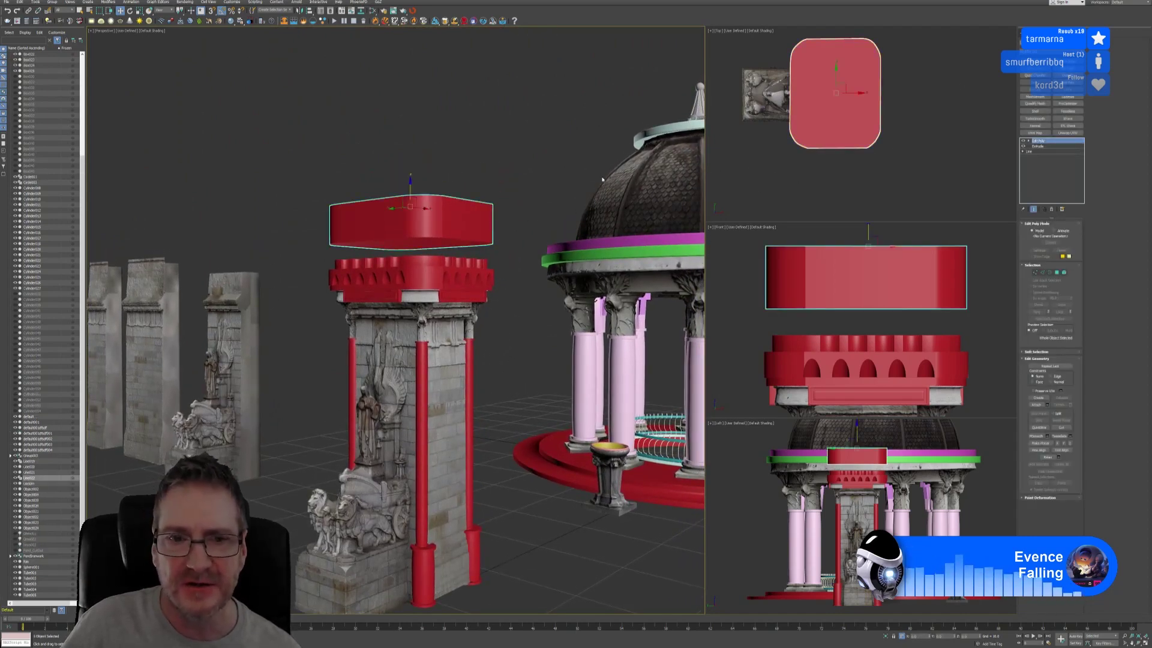
click(885, 637)
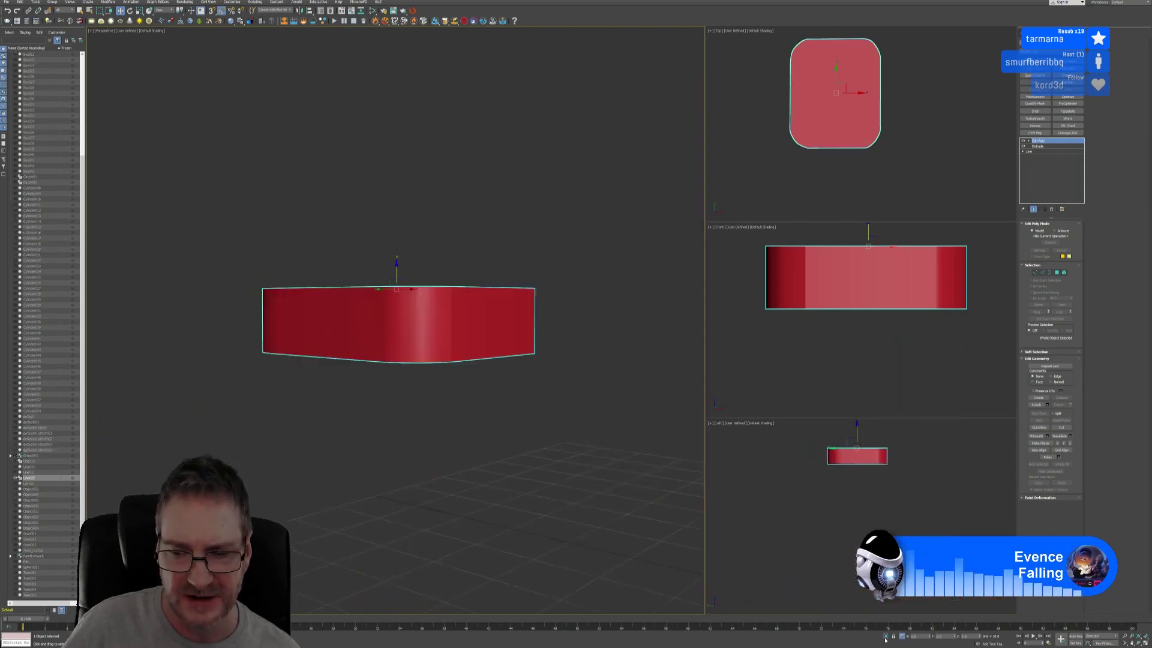
click(159, 31)
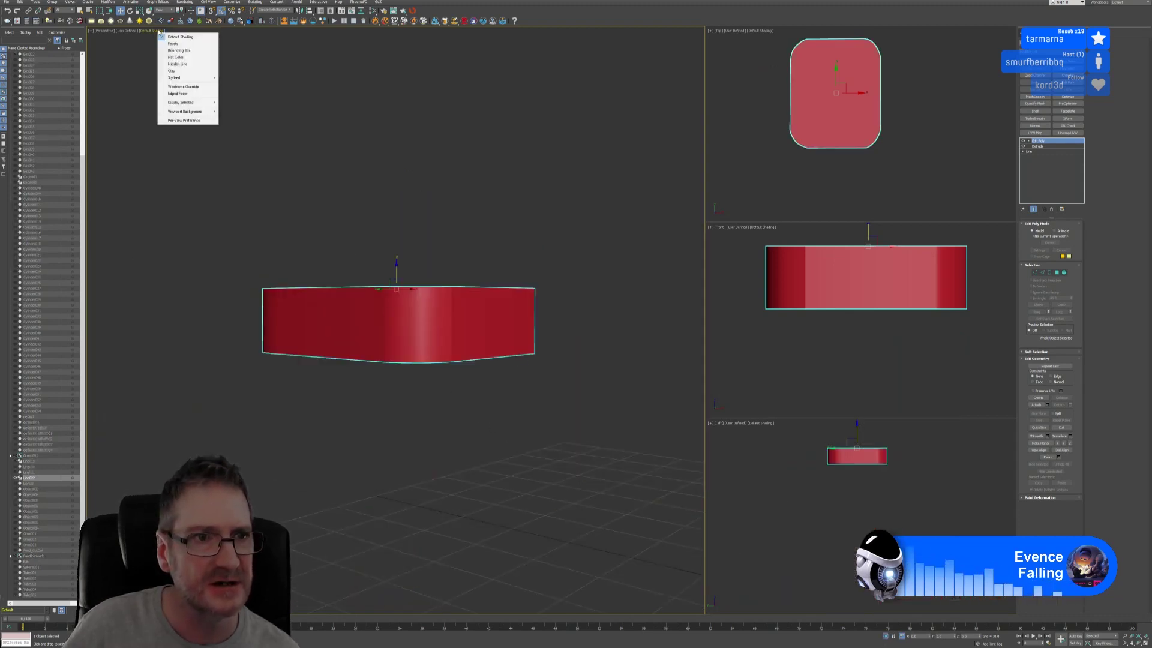
click(187, 94)
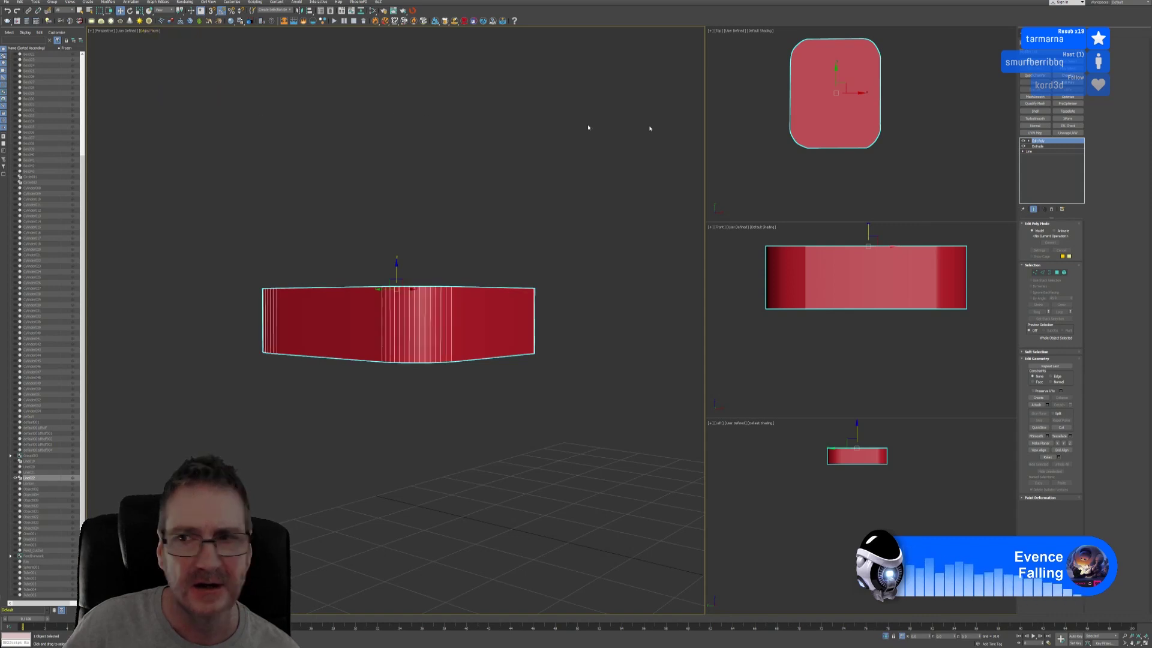
Step: Apply Quadify Mesh to the isolated block and reduce the quad size to give its sides several rows of small quads
click(1035, 103)
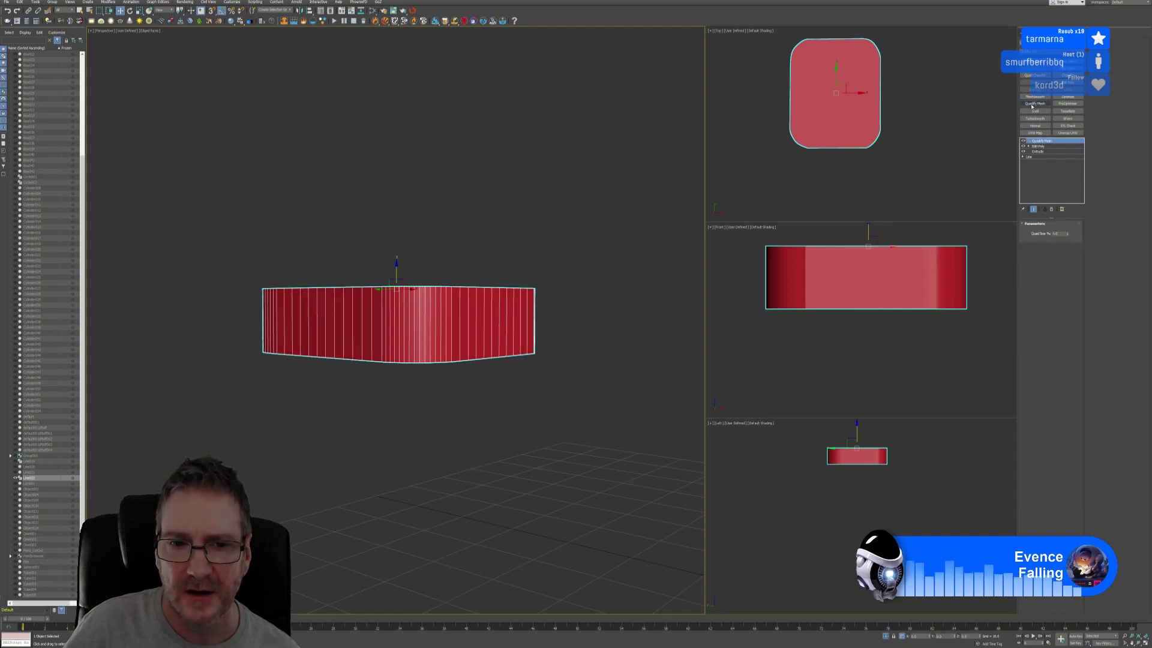
double_click(1053, 234)
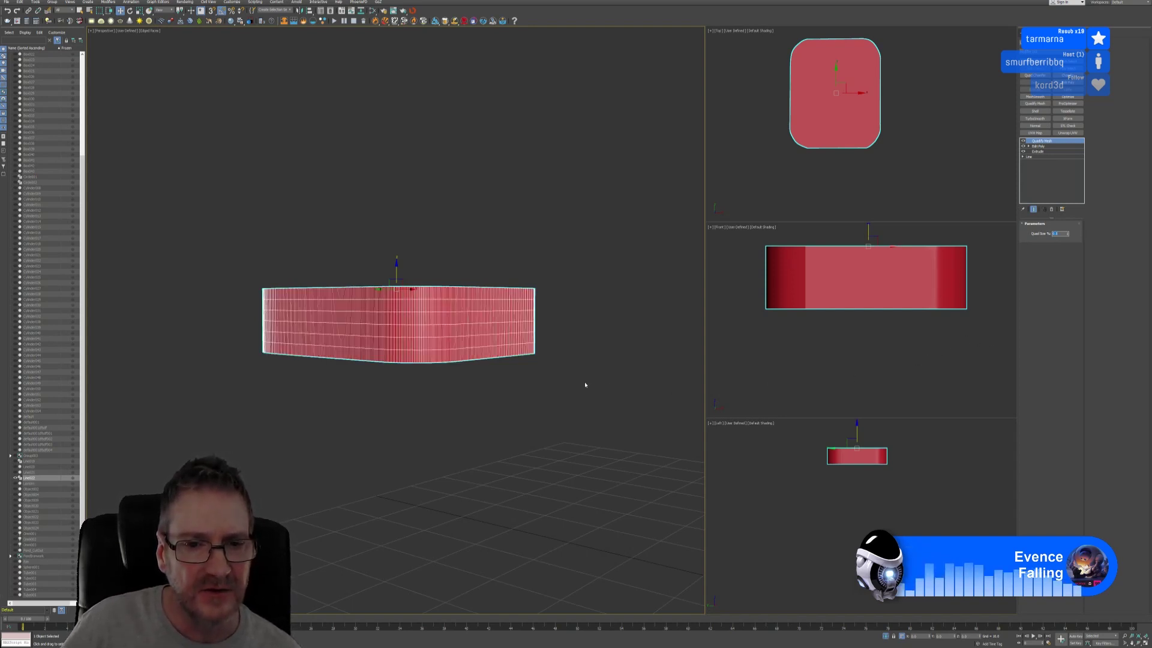
mouse_move(405, 328)
alt+middle_down()
mouse_move(406, 343)
mouse_move(407, 332)
alt+middle_up()
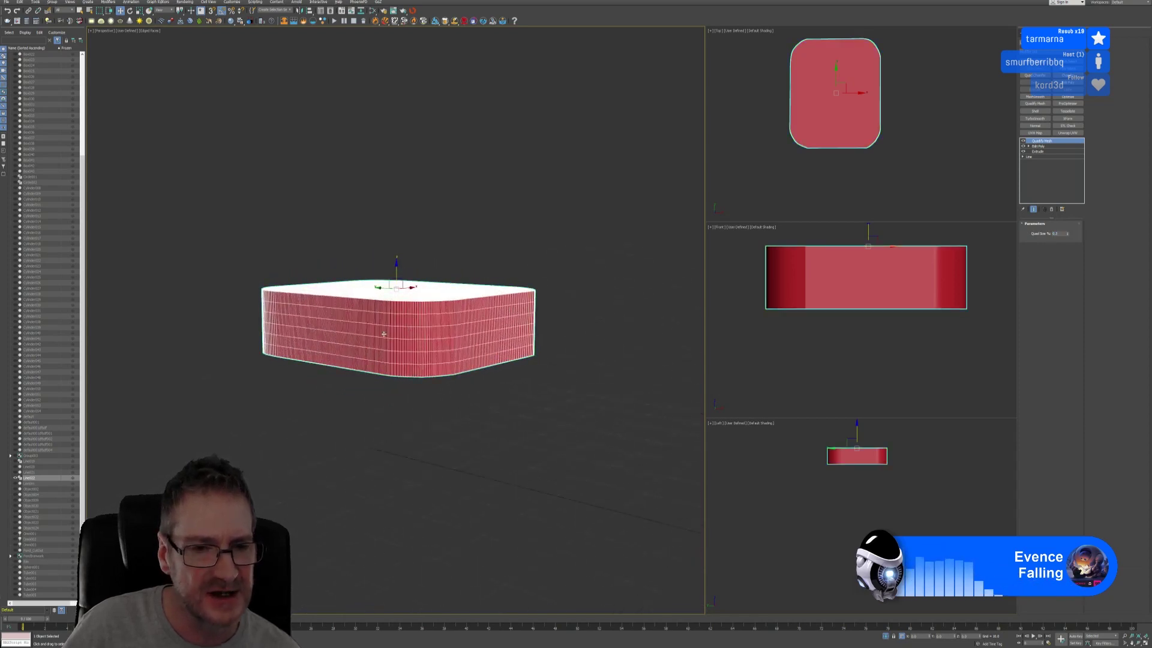
scroll(384, 333, up, 3)
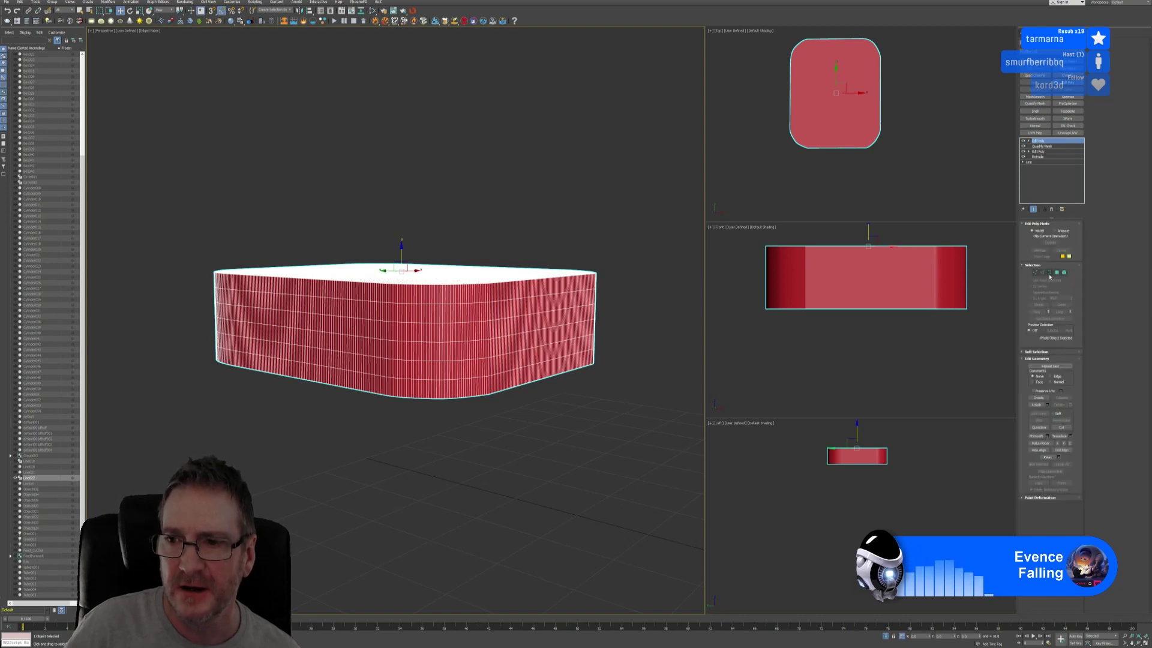
Step: Add an Edit Poly modifier above the quadified mesh and select all edges along the block's top face and uppermost row
click(1043, 272)
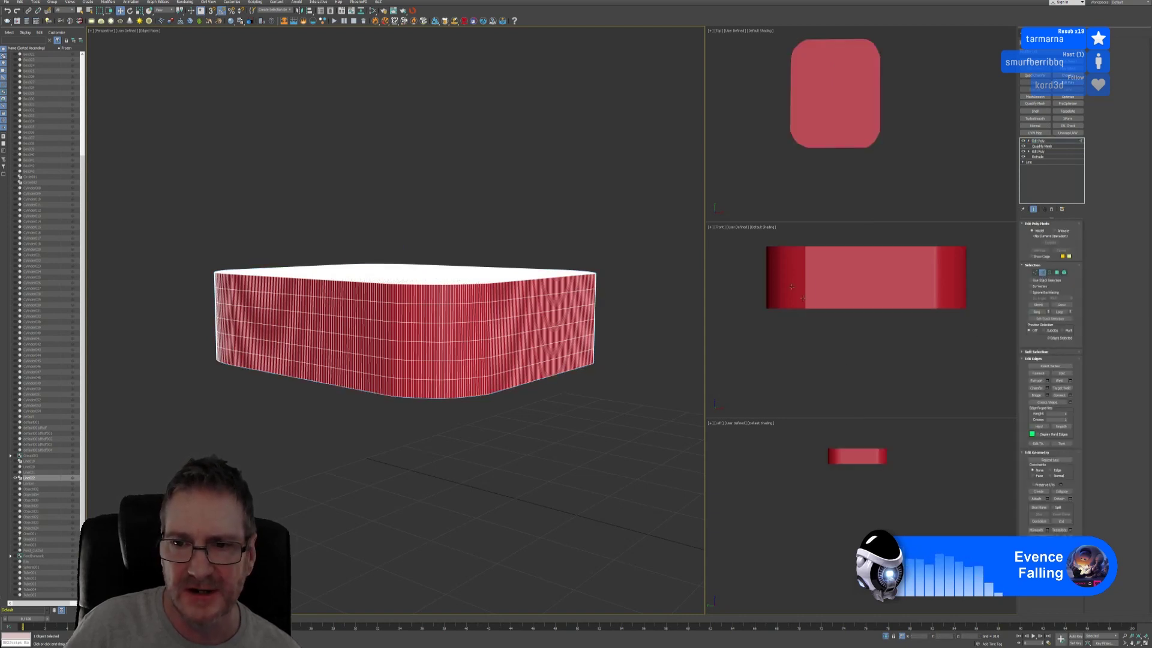
middle_drag(837, 286, 835, 334)
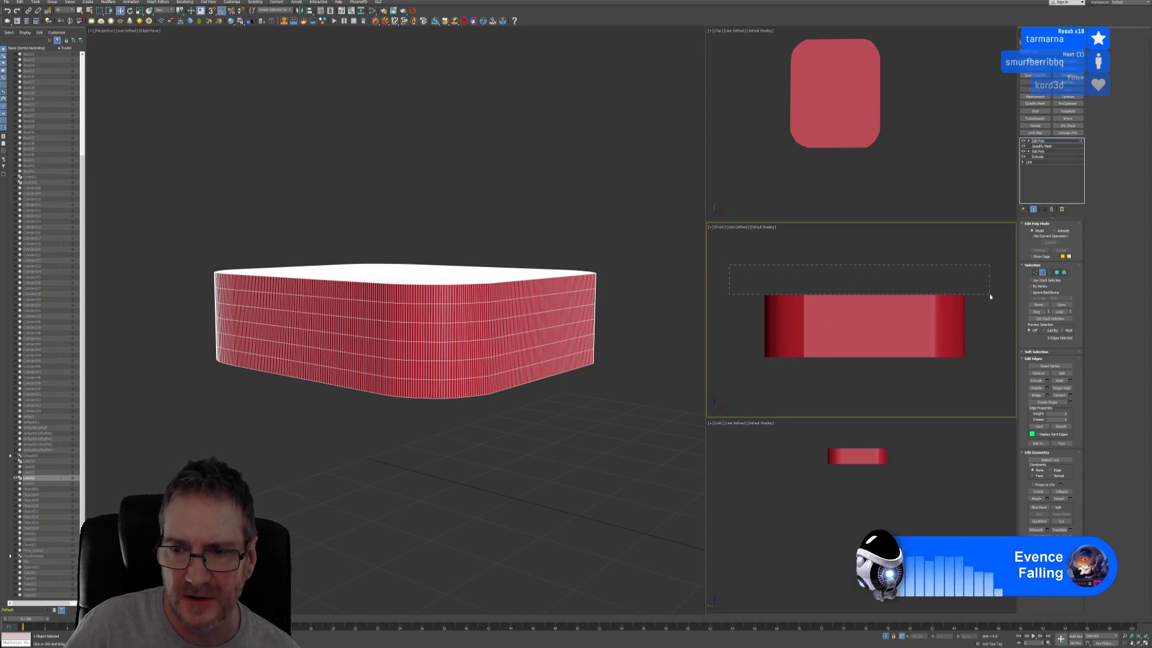
drag(989, 298, 990, 298)
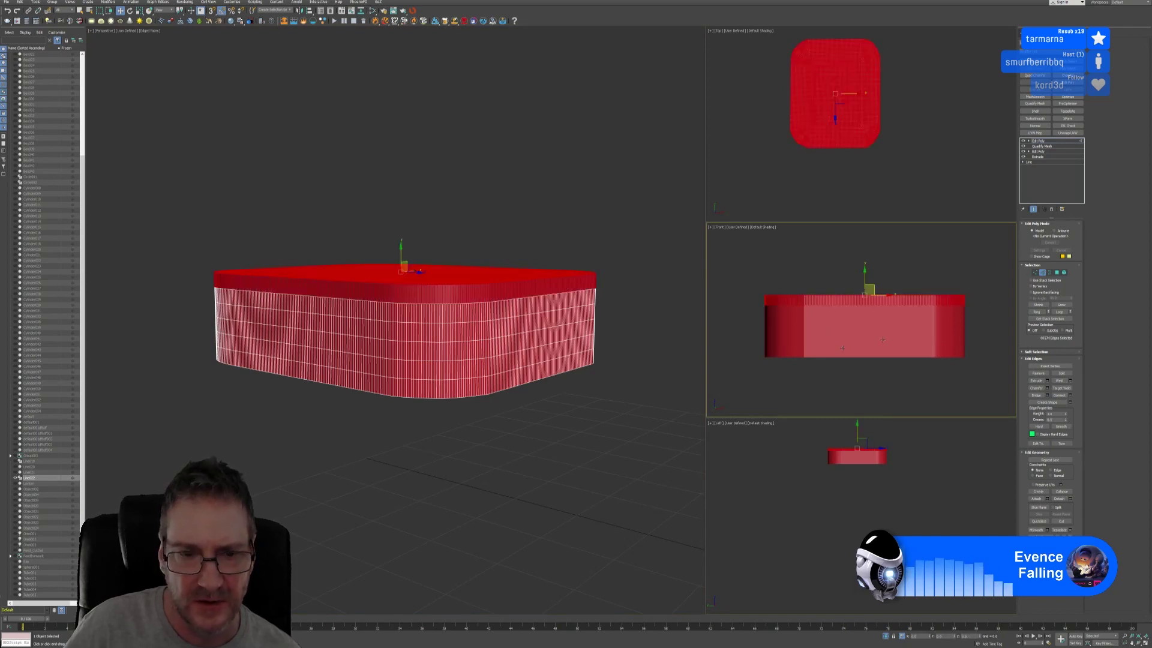
drag(744, 374, 766, 354)
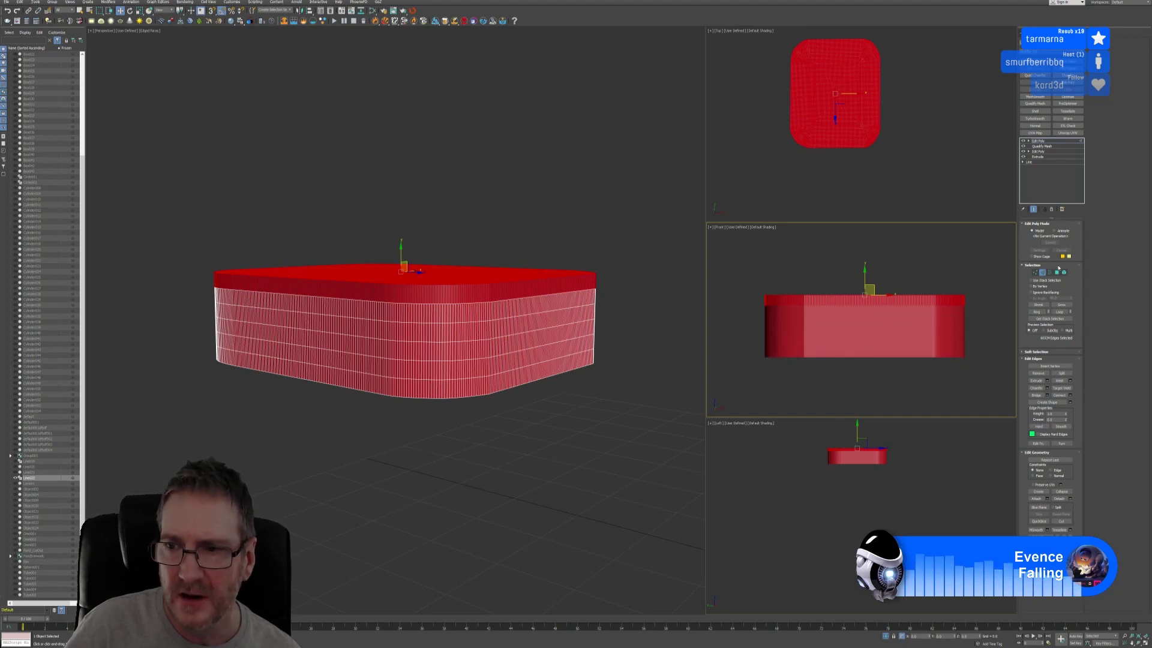
Step: Enable soft selection for the top edges and reduce the falloff so it fades out above the block's lowest rows
click(1035, 353)
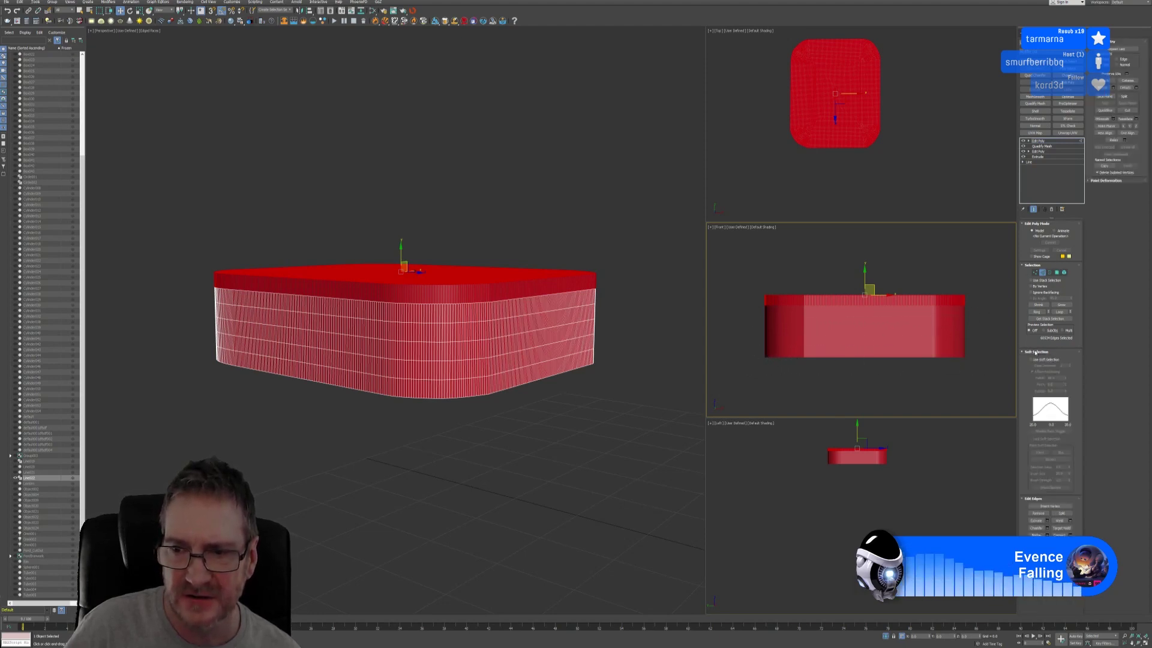
click(1045, 360)
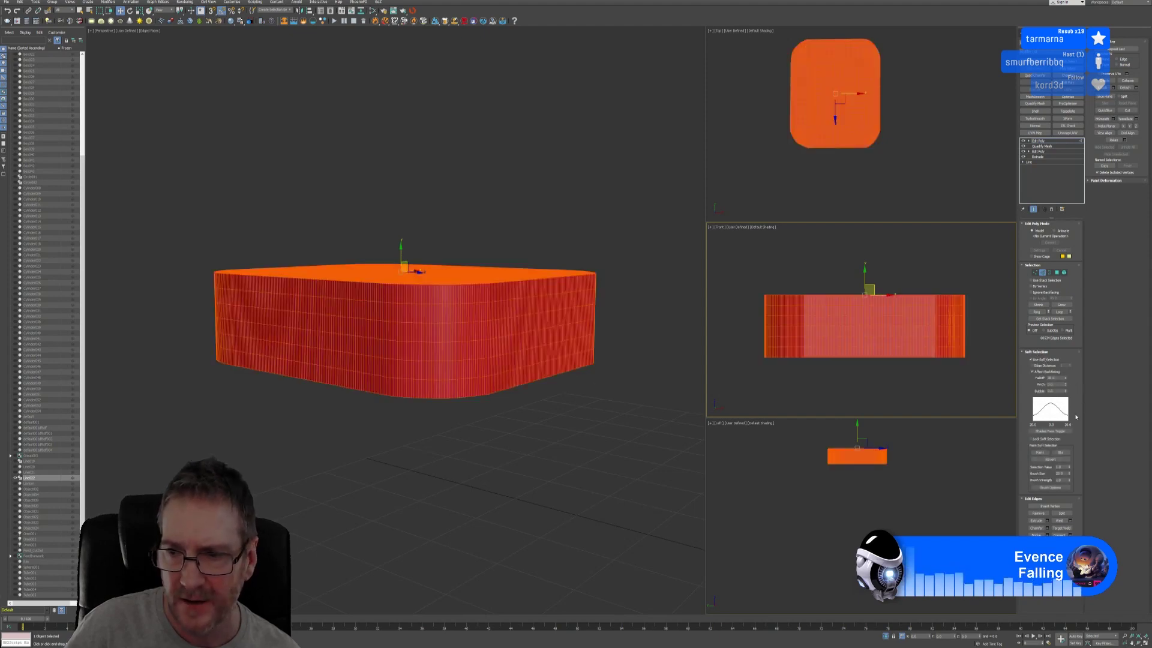
right_click(1066, 380)
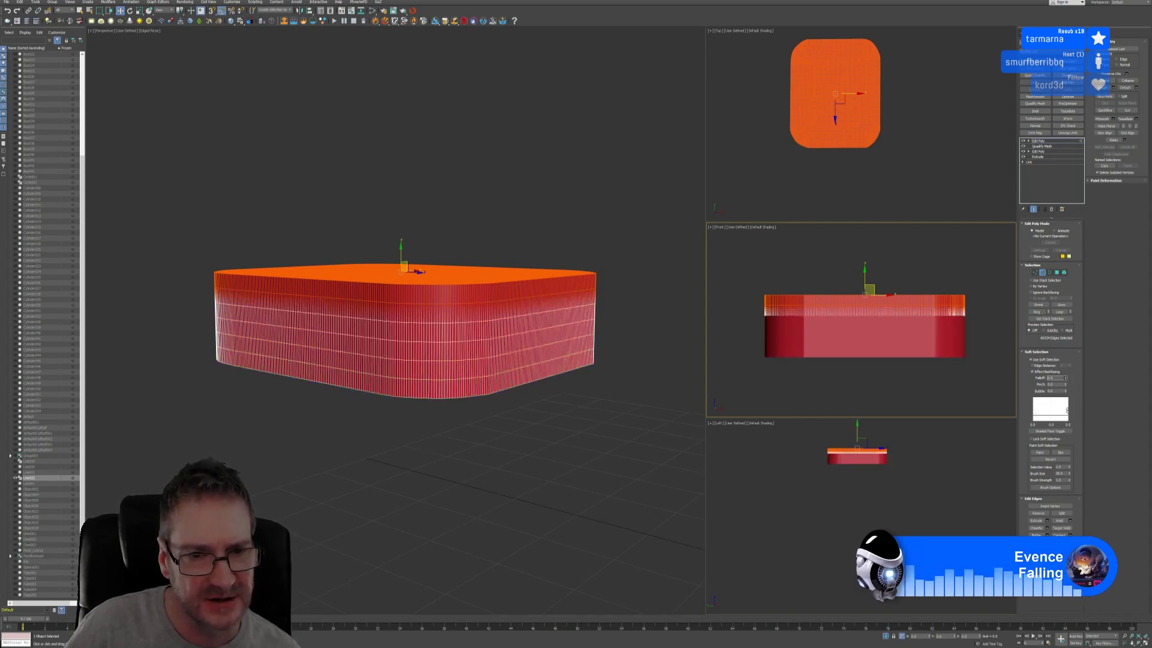
key(ctrl+z)
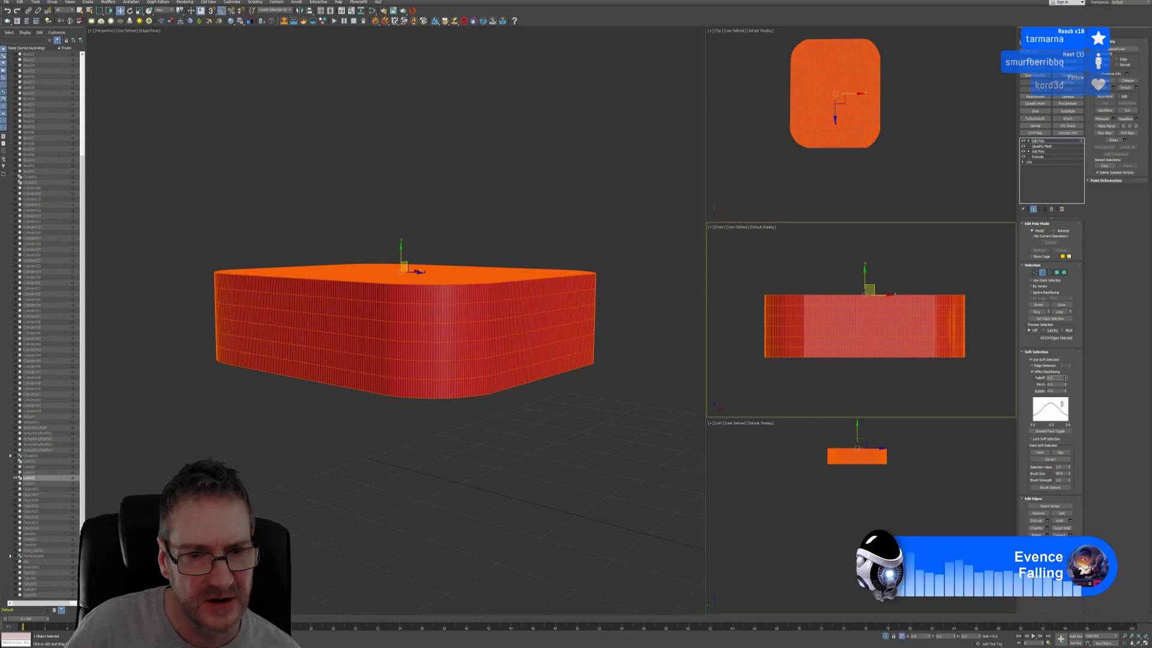
drag(1062, 404, 1072, 375)
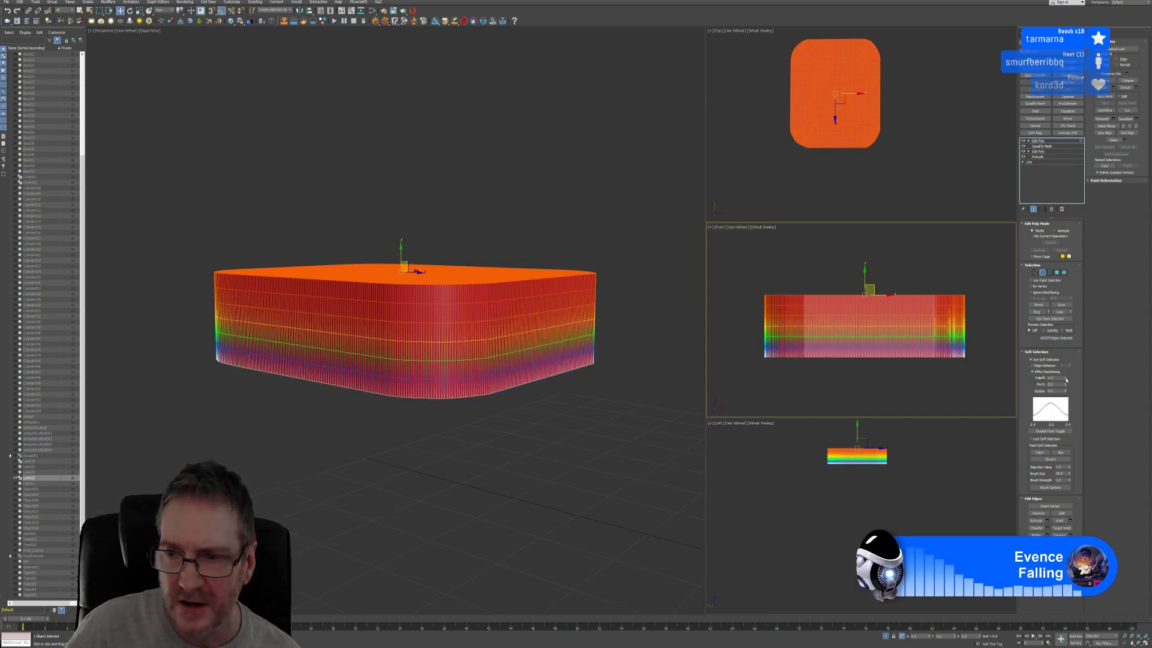
click(1067, 379)
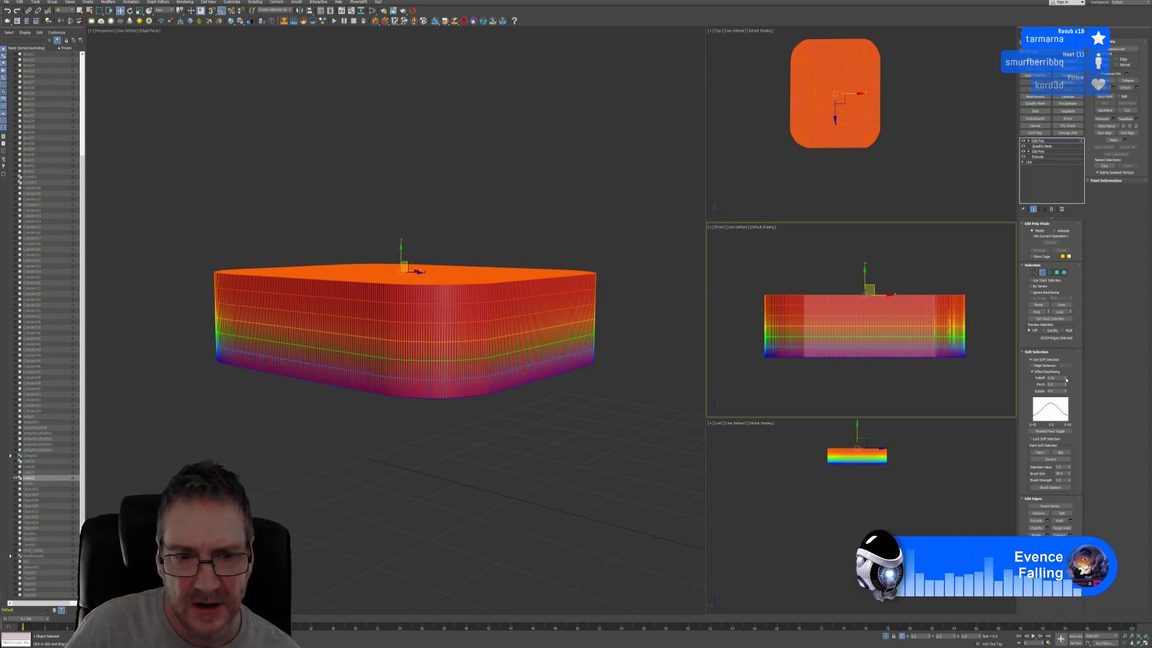
click(1066, 379)
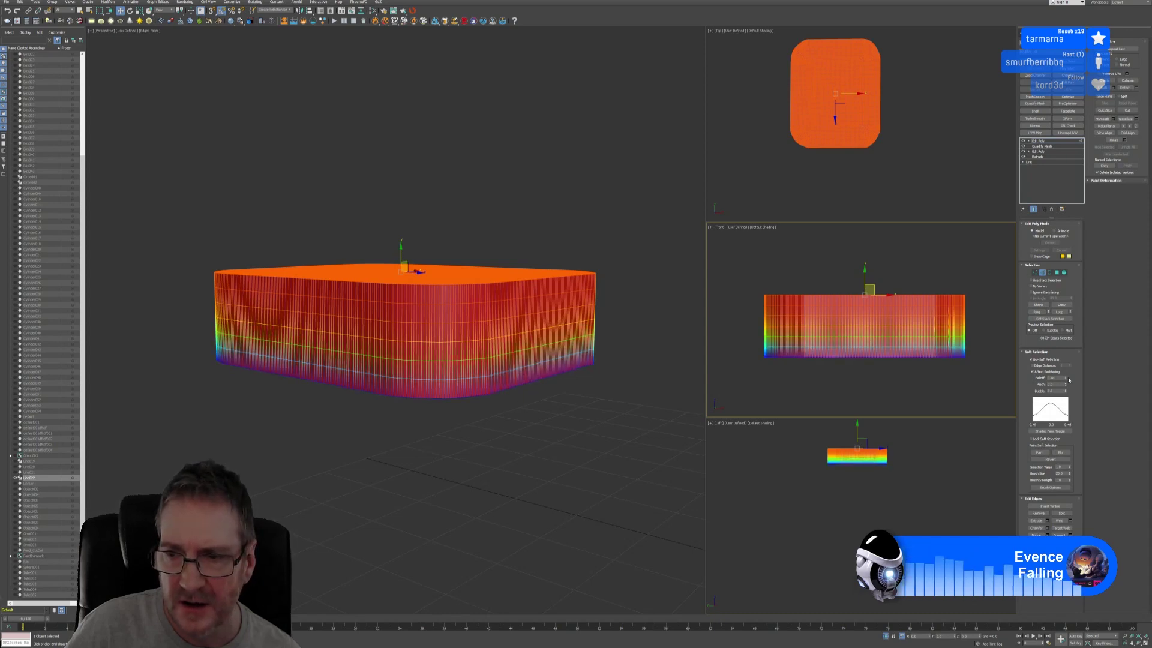
click(1066, 381)
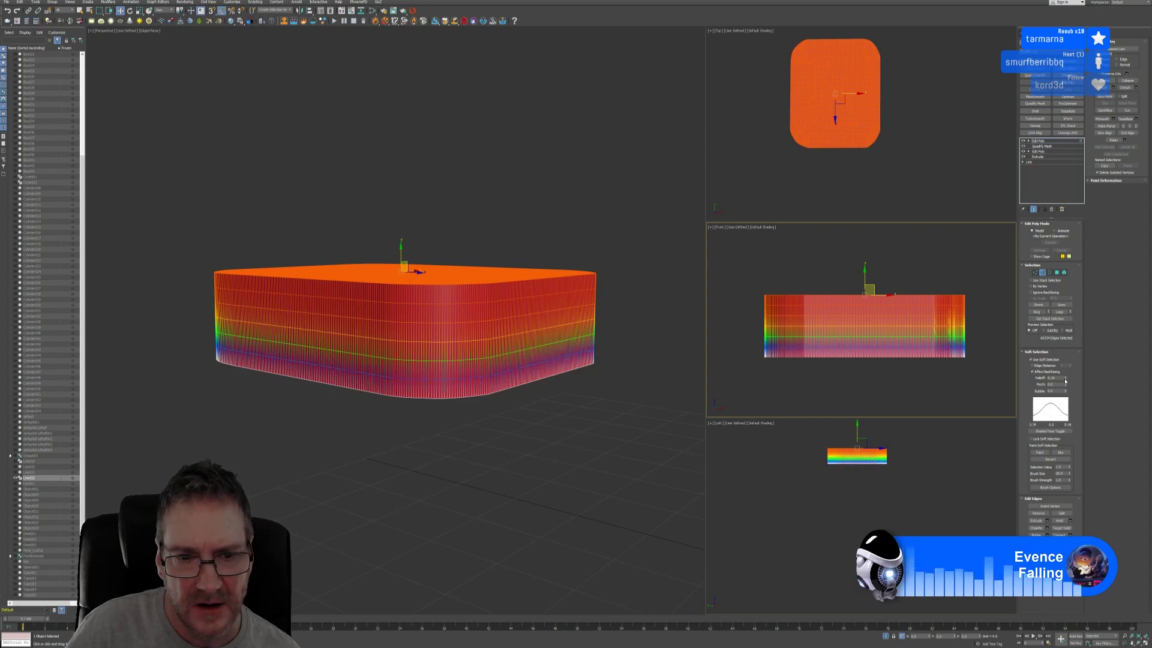
click(1065, 381)
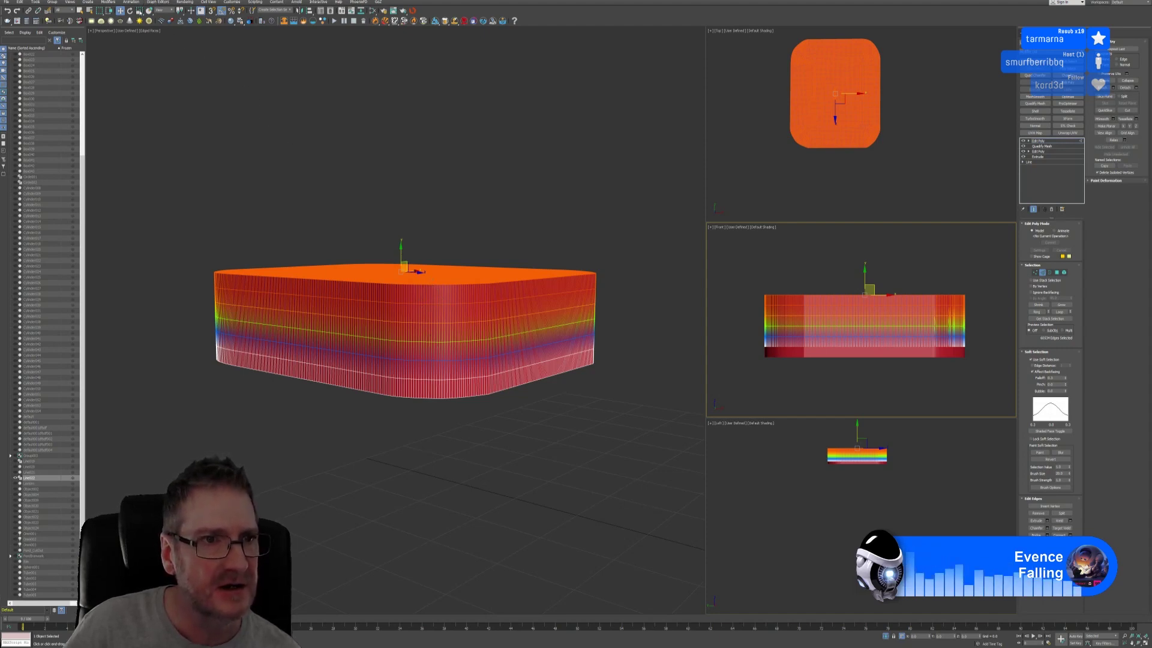
Step: Scale the block's top inward with soft selection, tighten the falloff to the upper rows, and scale it in further
key(r)
drag(404, 266, 402, 273)
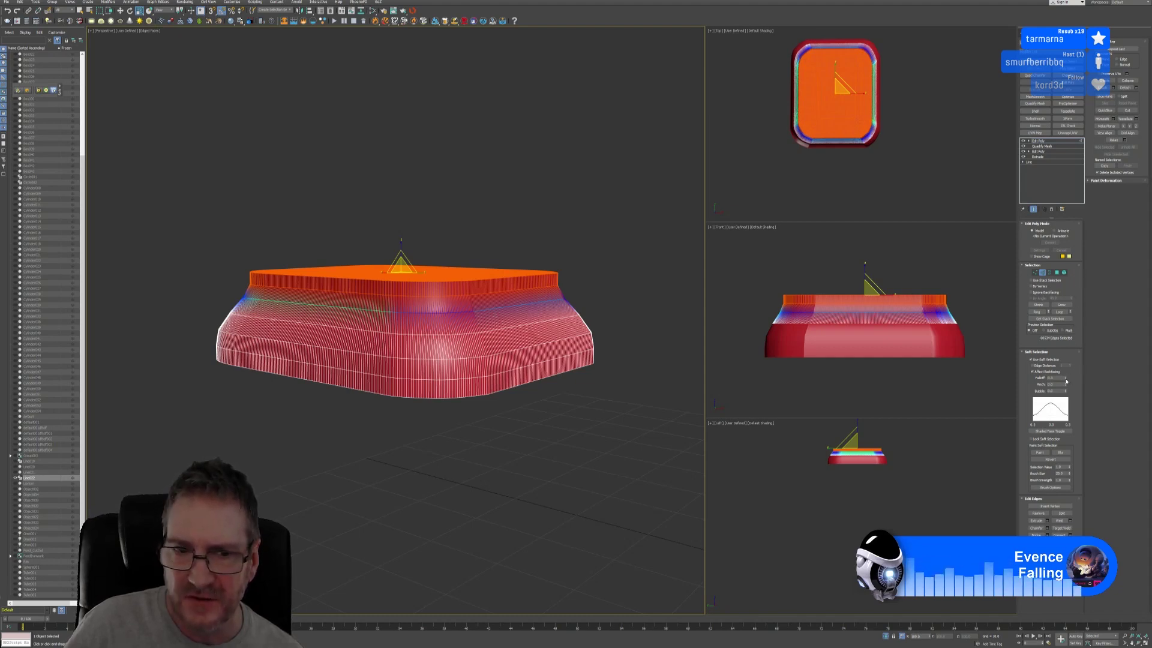
drag(1067, 380, 1068, 383)
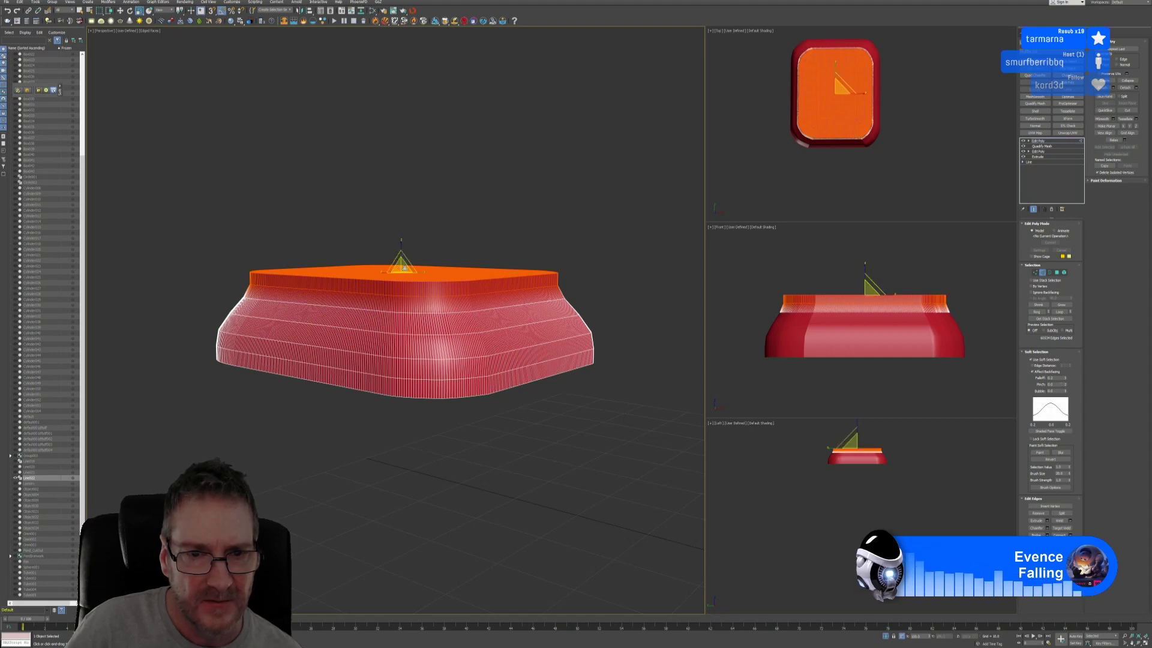
drag(401, 268, 402, 271)
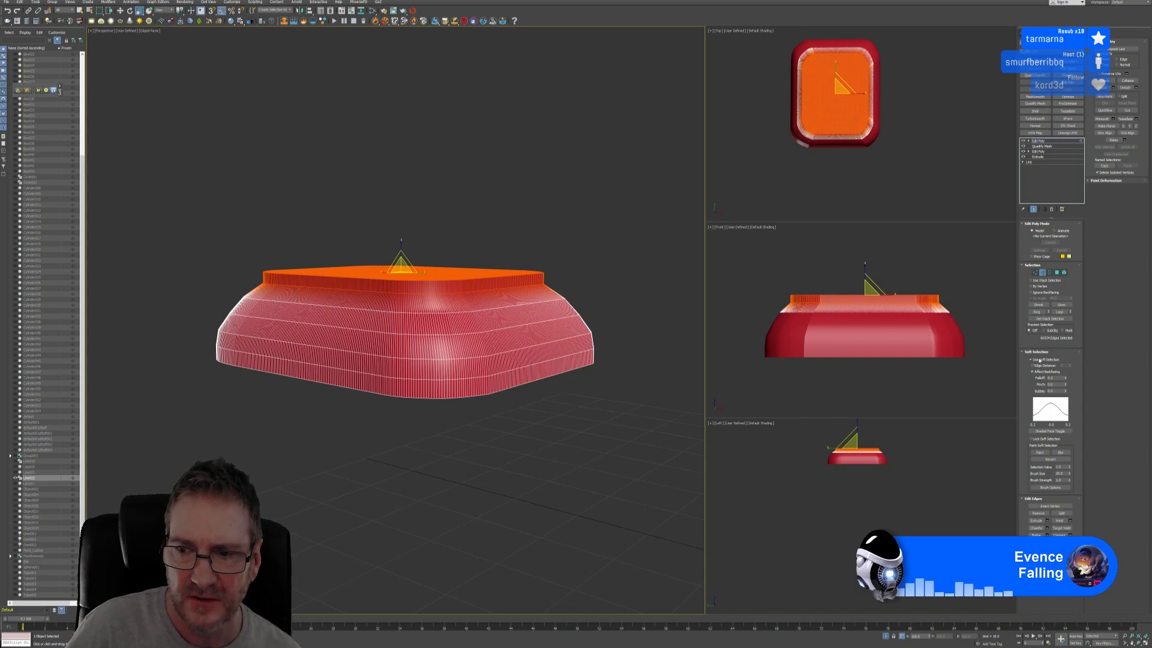
Step: Turn off soft selection, widen the selected top rim slightly, and scale it vertically into a deeper lip
click(1039, 359)
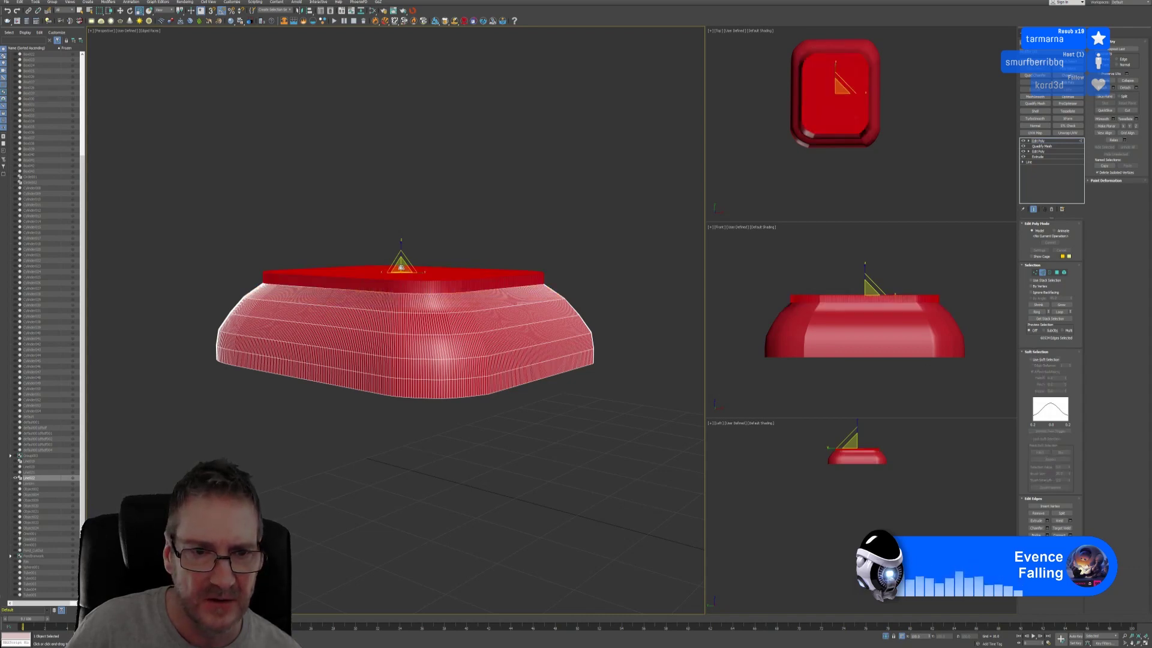
drag(401, 267, 407, 266)
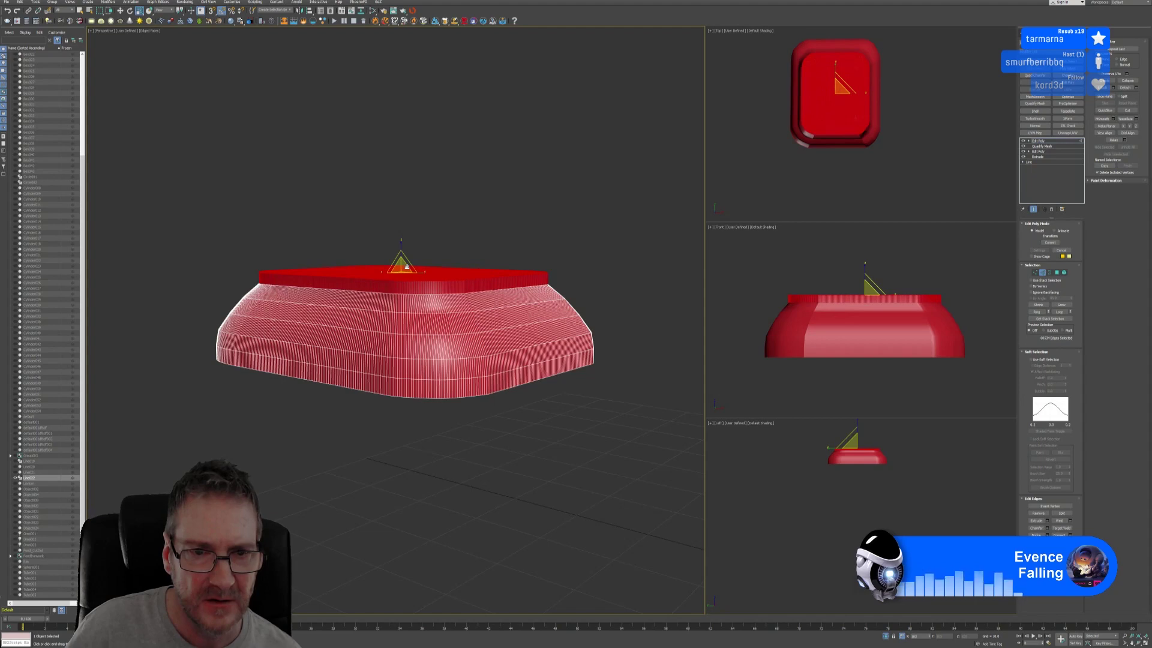
click(493, 240)
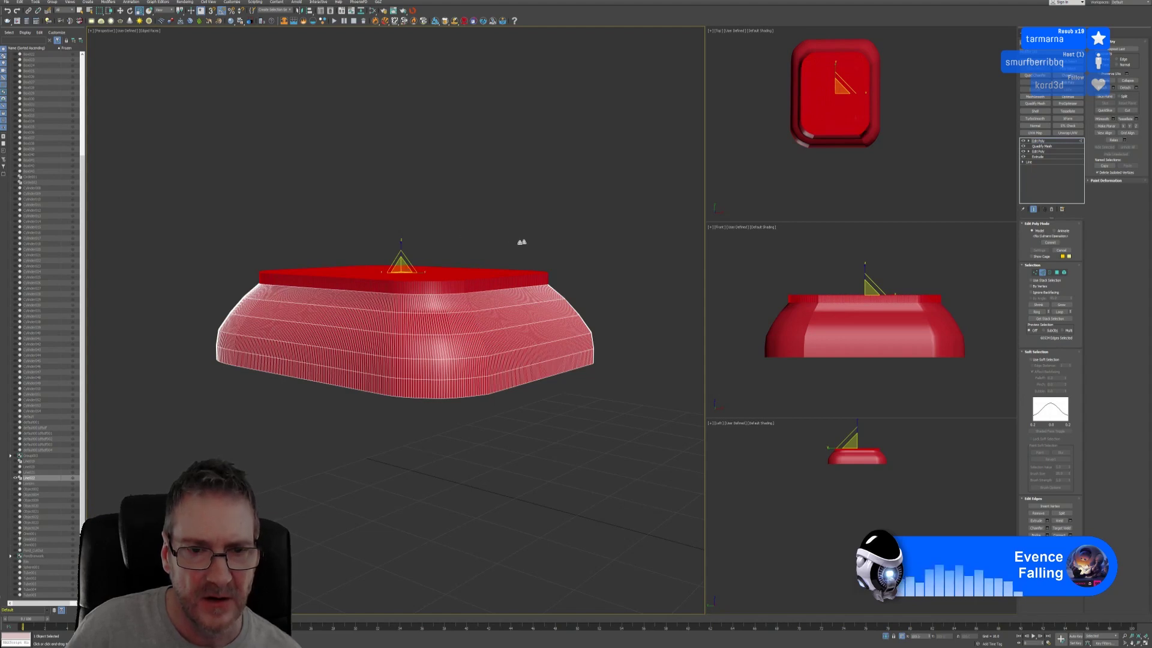
drag(401, 246, 406, 229)
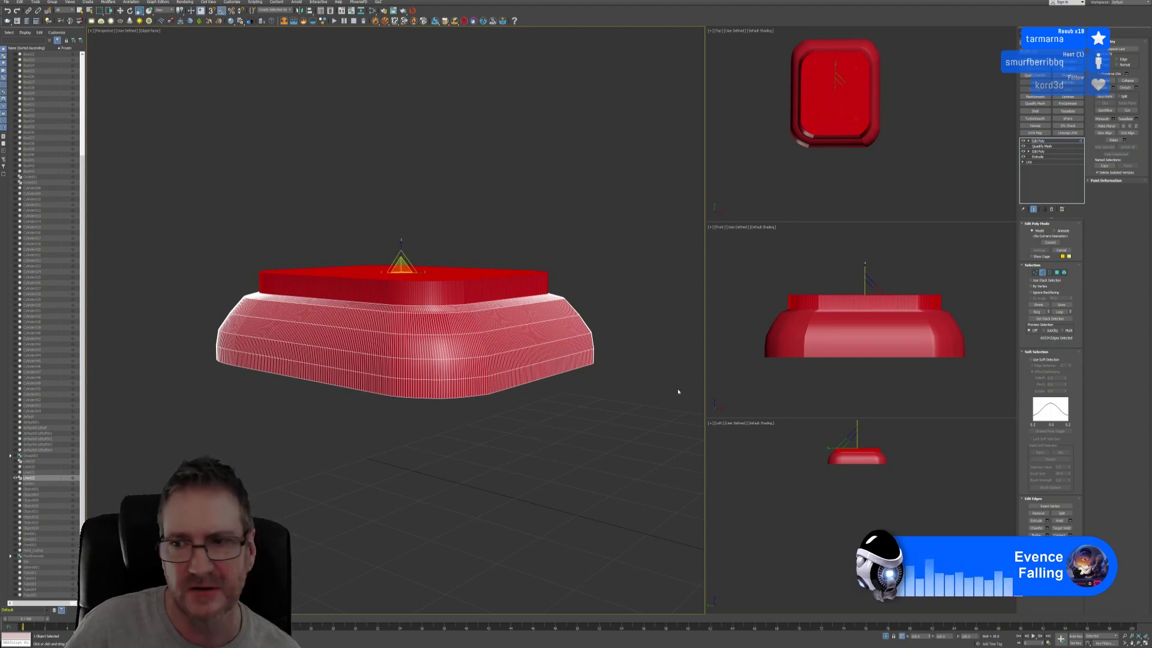
Step: Leave edge editing, hide the edged faces, and end isolation to bring back the rest of the scene
key(2)
mouse_move(557, 423)
alt+middle_down()
mouse_move(585, 433)
mouse_move(537, 432)
alt+middle_up()
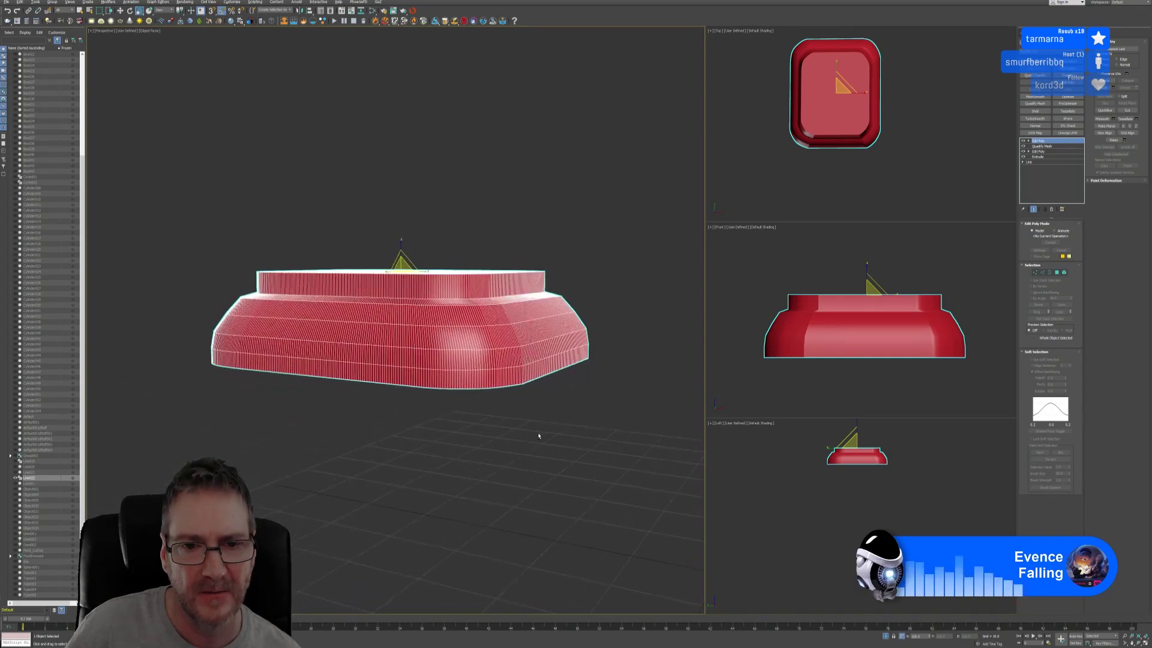
click(149, 30)
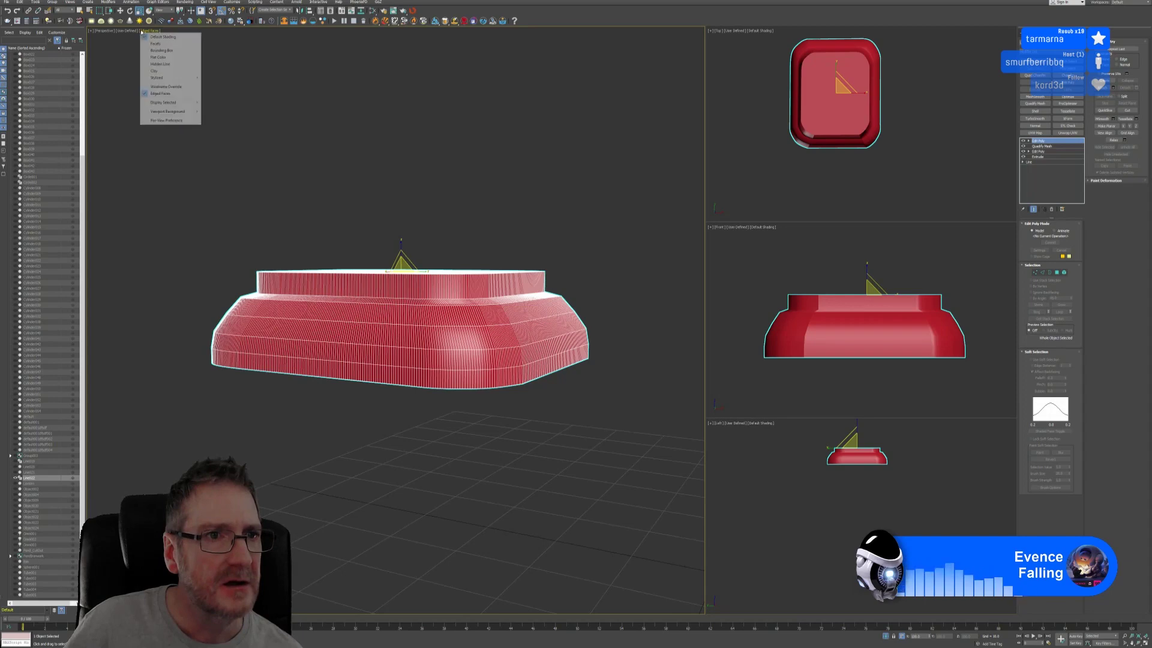
click(159, 93)
click(887, 637)
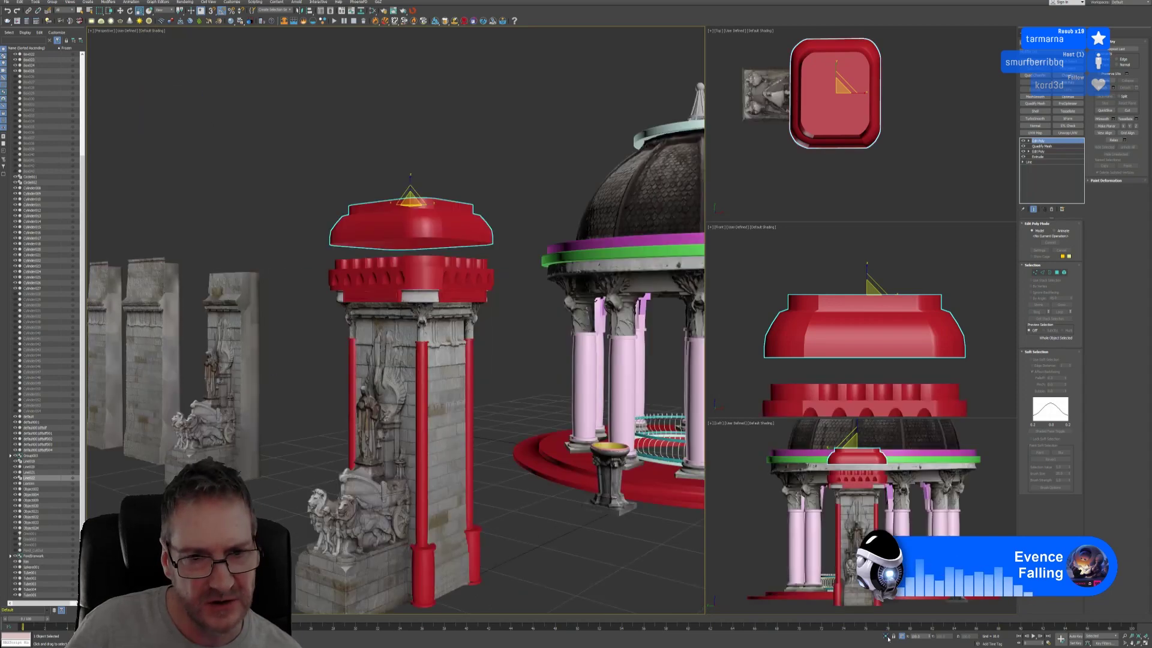
middle_drag(478, 239, 471, 322)
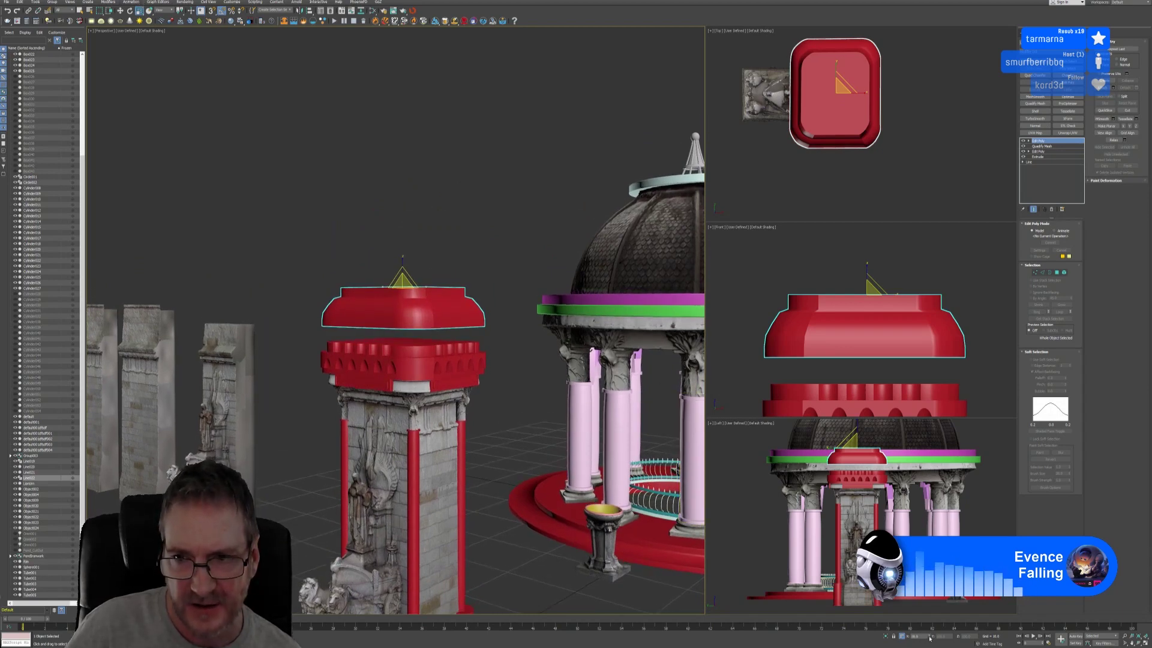
Step: Scale the curved cap block down uniformly so it is narrower than the toothed plate, and lower it onto that plate
mouse_move(929, 639)
mouse_down()
mouse_move(927, 5)
mouse_move(928, 631)
mouse_up()
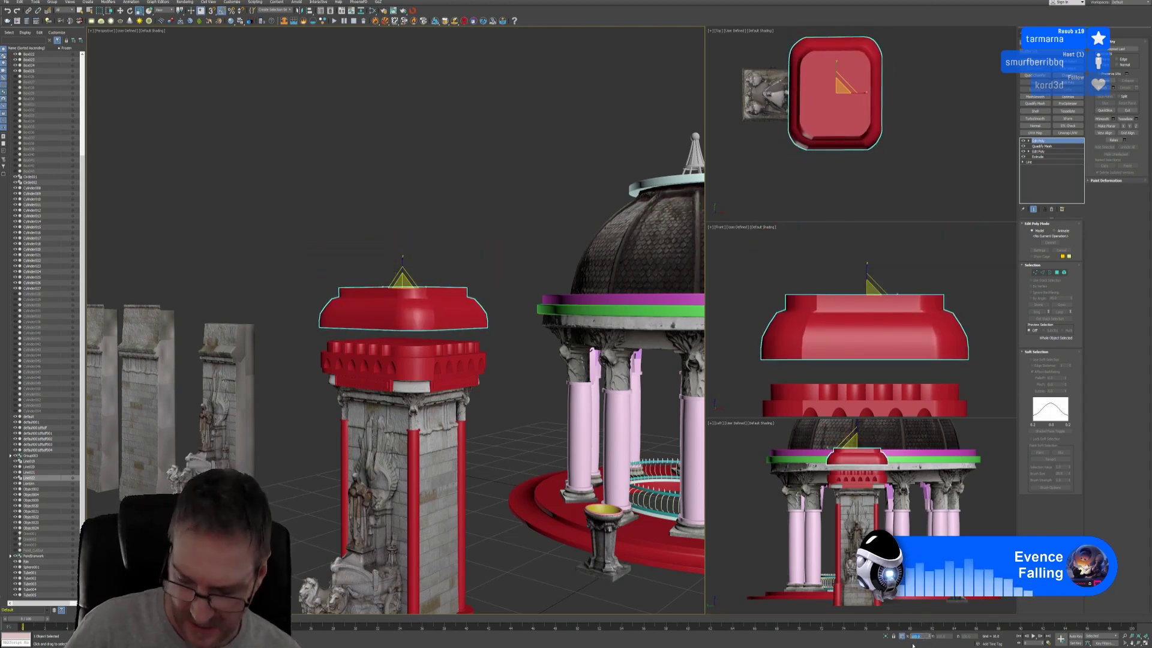
drag(927, 631, 928, 640)
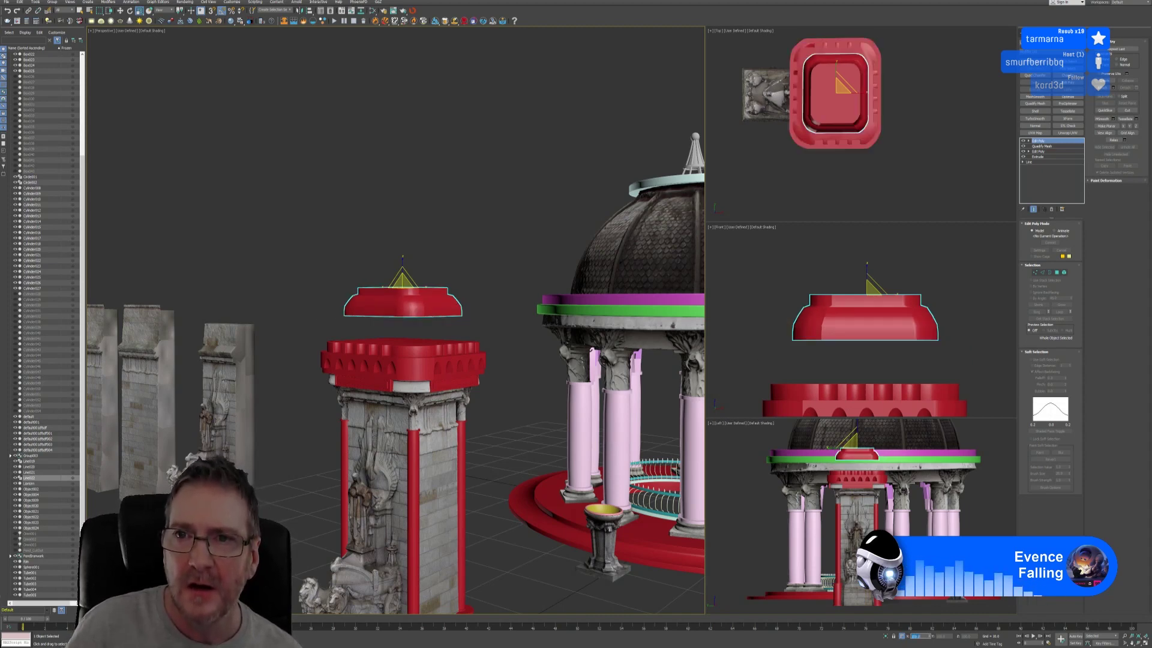
scroll(903, 120, up, 3)
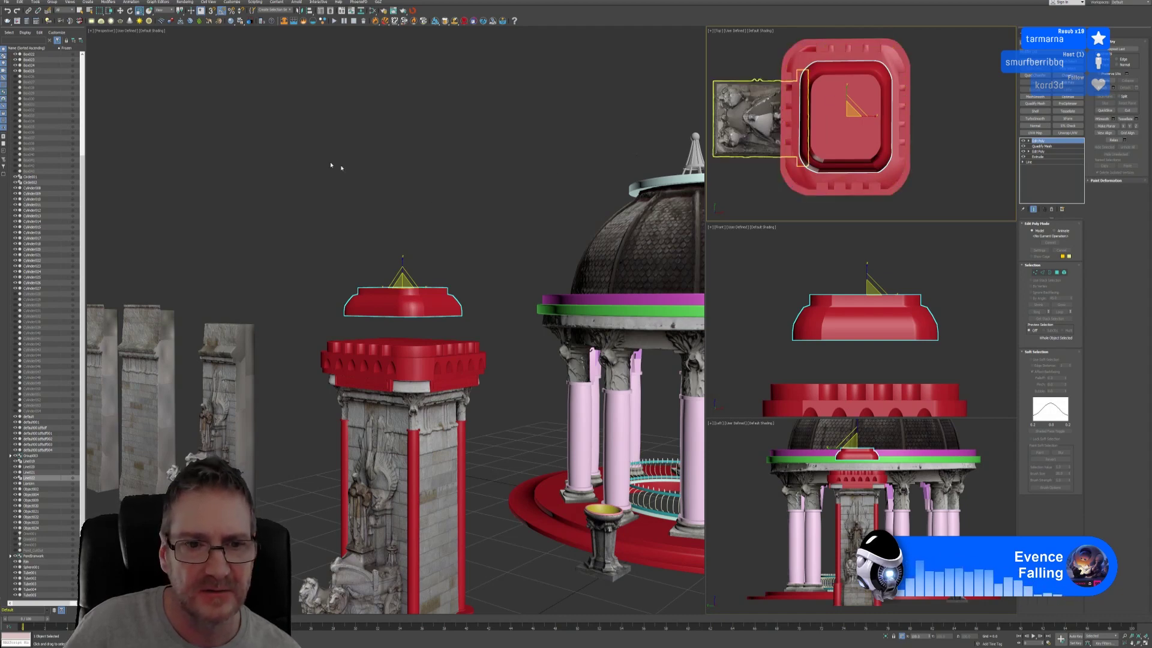
key(w)
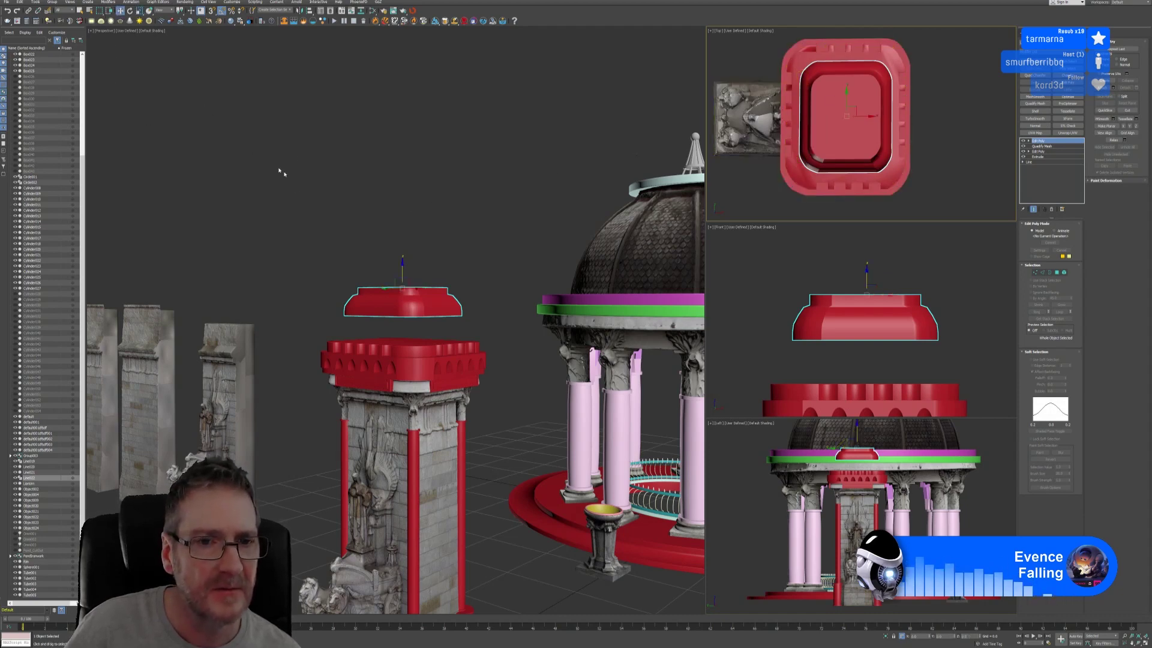
drag(402, 272, 398, 301)
click(491, 290)
middle_drag(491, 290, 491, 257)
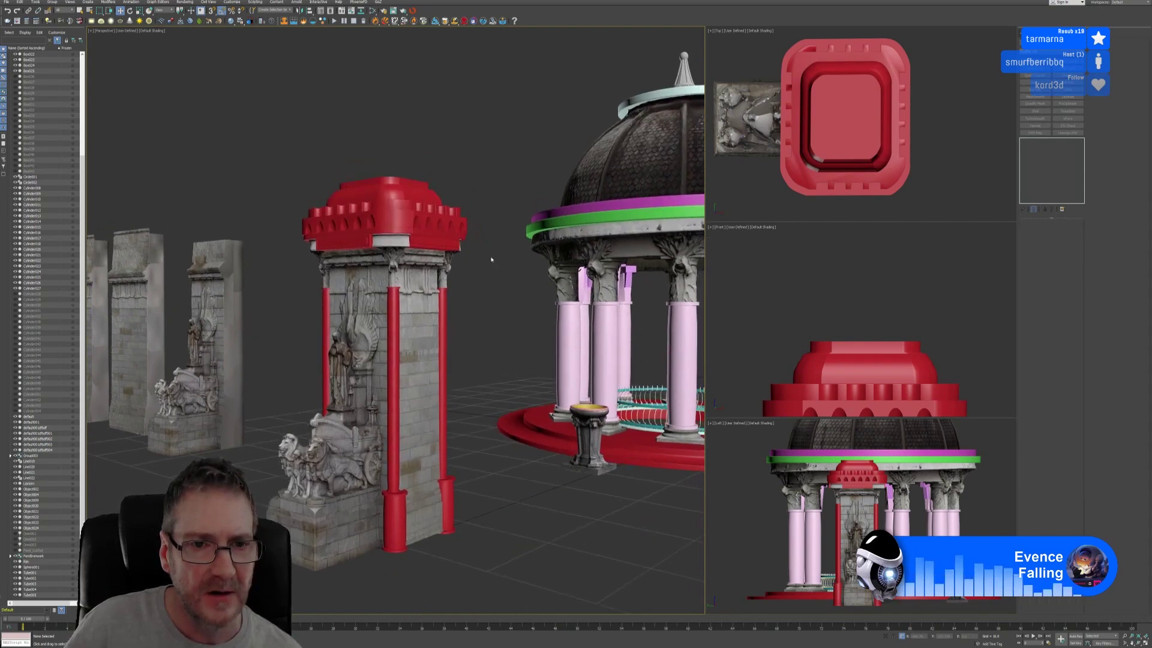
Step: Select the curved block together with the toothed and arched plates beneath it, and scale them vertically to flatten the stack slightly
alt+middle_drag(470, 192, 471, 195)
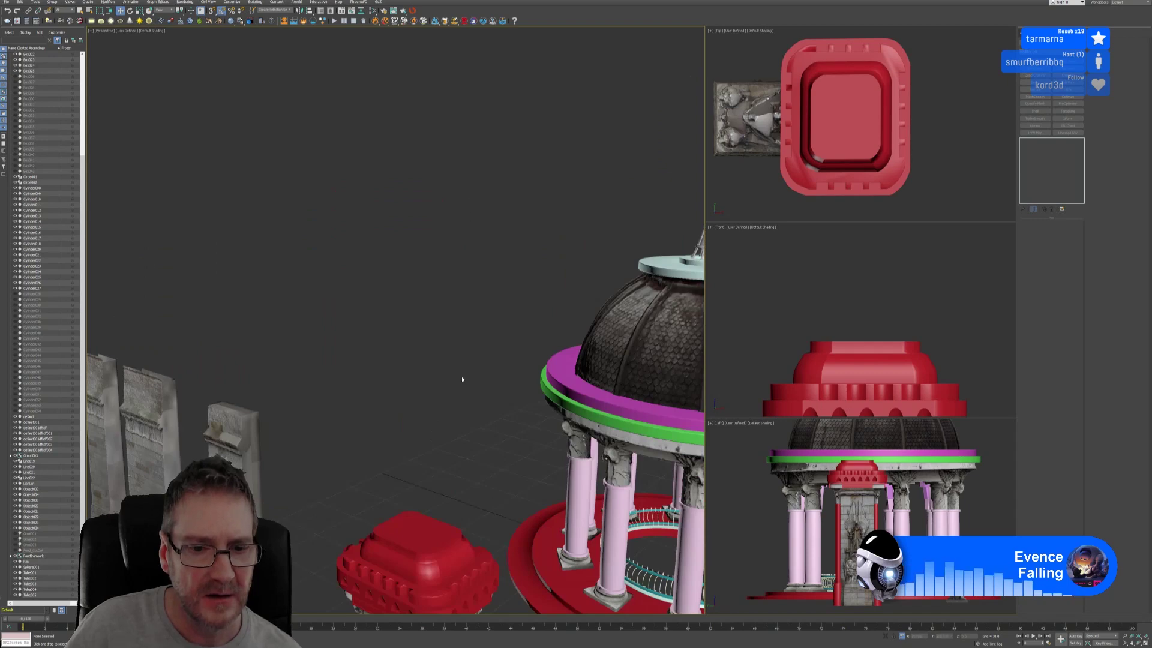
alt+middle_drag(462, 380, 448, 257)
mouse_move(465, 344)
alt+middle_down()
mouse_move(429, 303)
mouse_move(465, 340)
alt+middle_up()
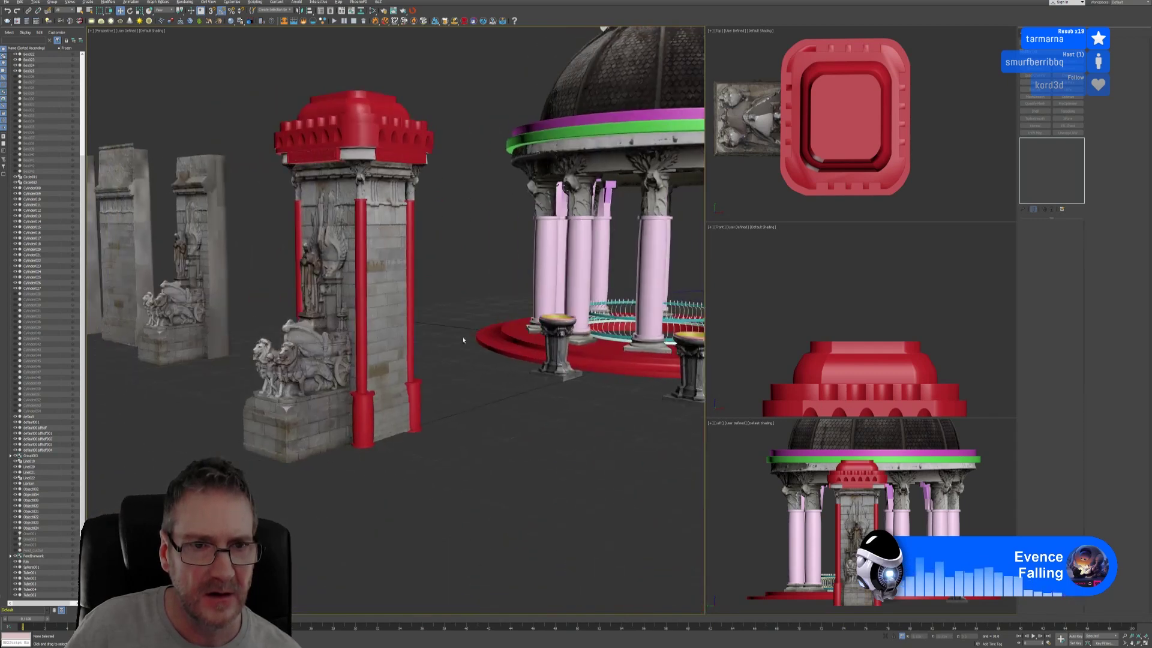
middle_drag(460, 277, 465, 317)
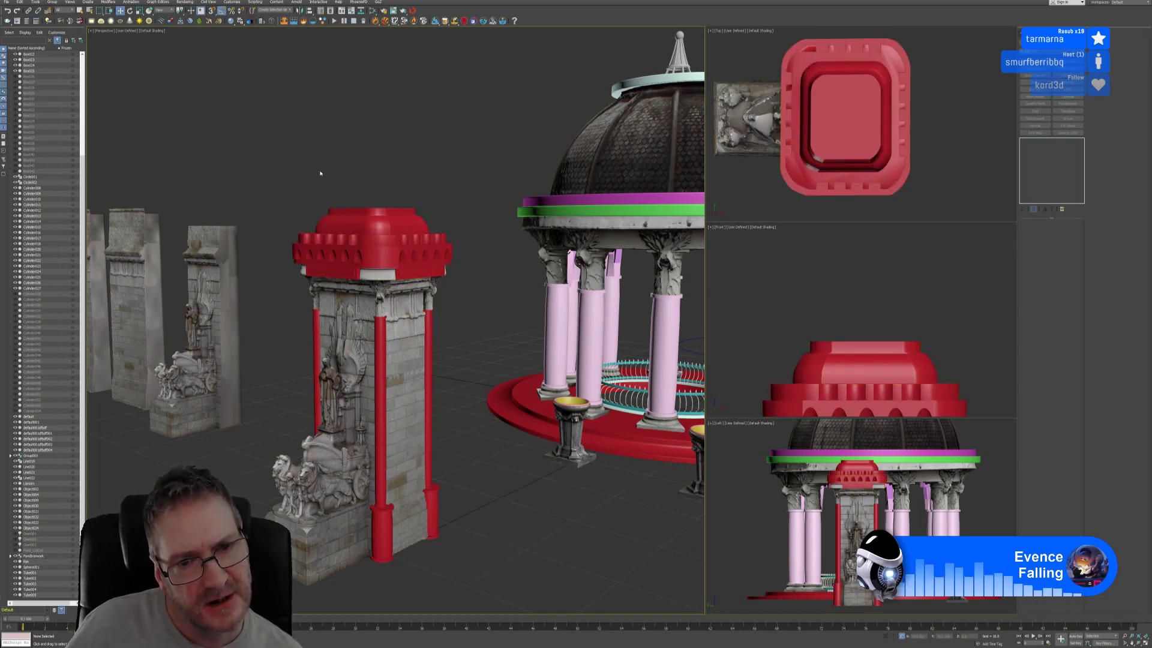
drag(270, 164, 354, 180)
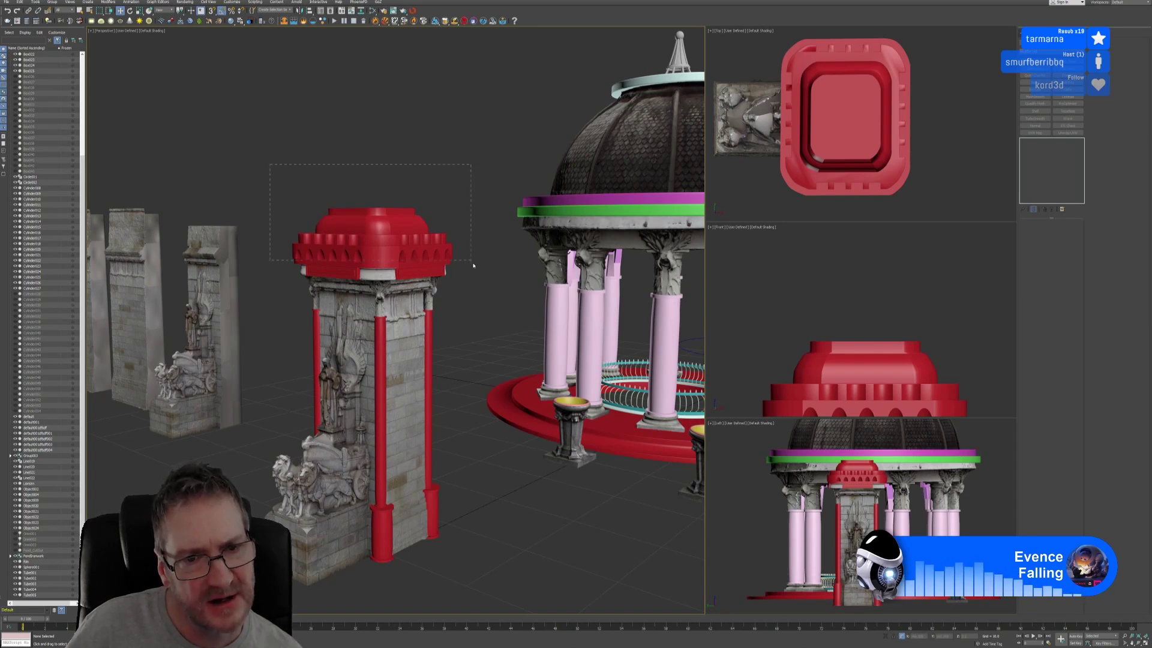
drag(477, 251, 477, 250)
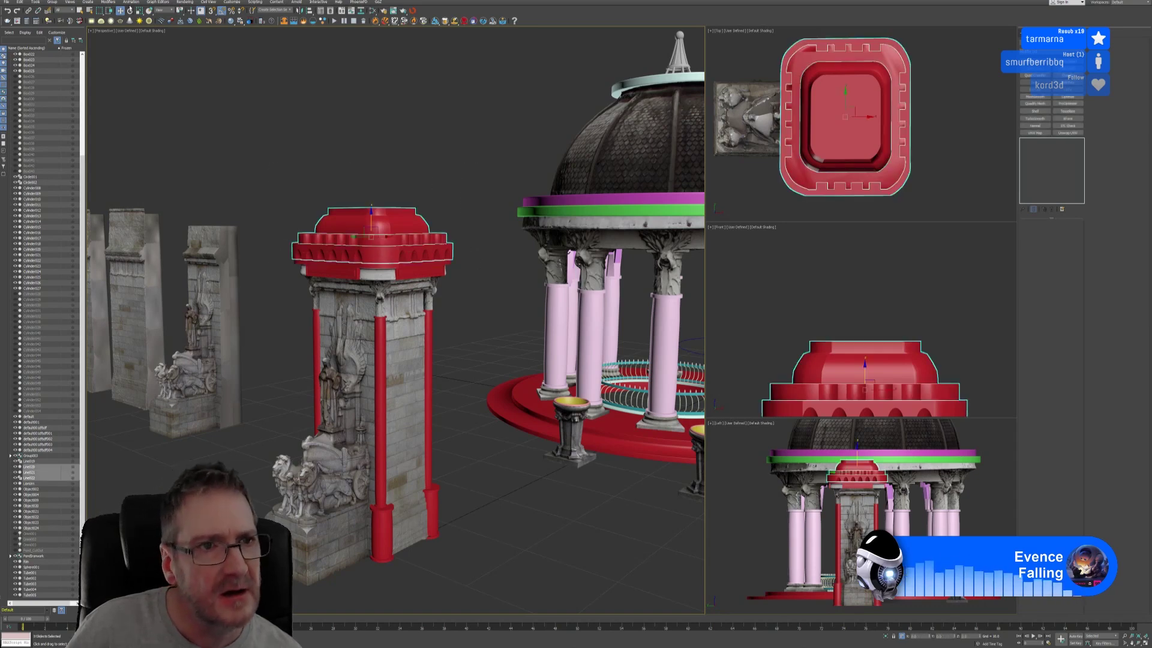
key(r)
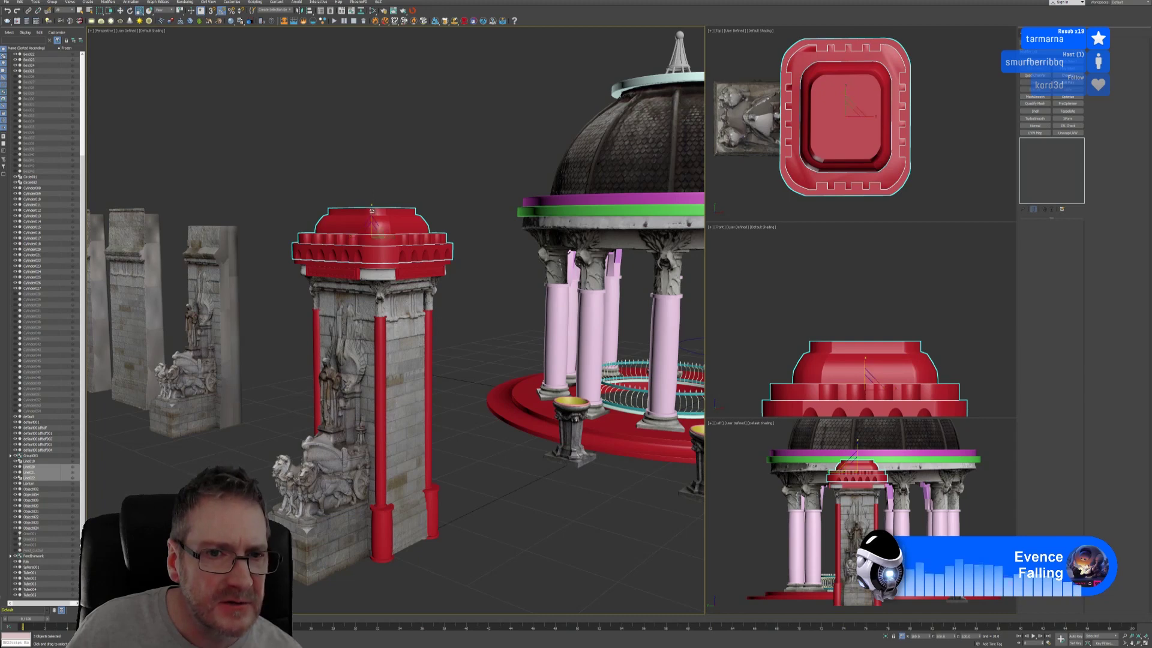
drag(372, 210, 372, 214)
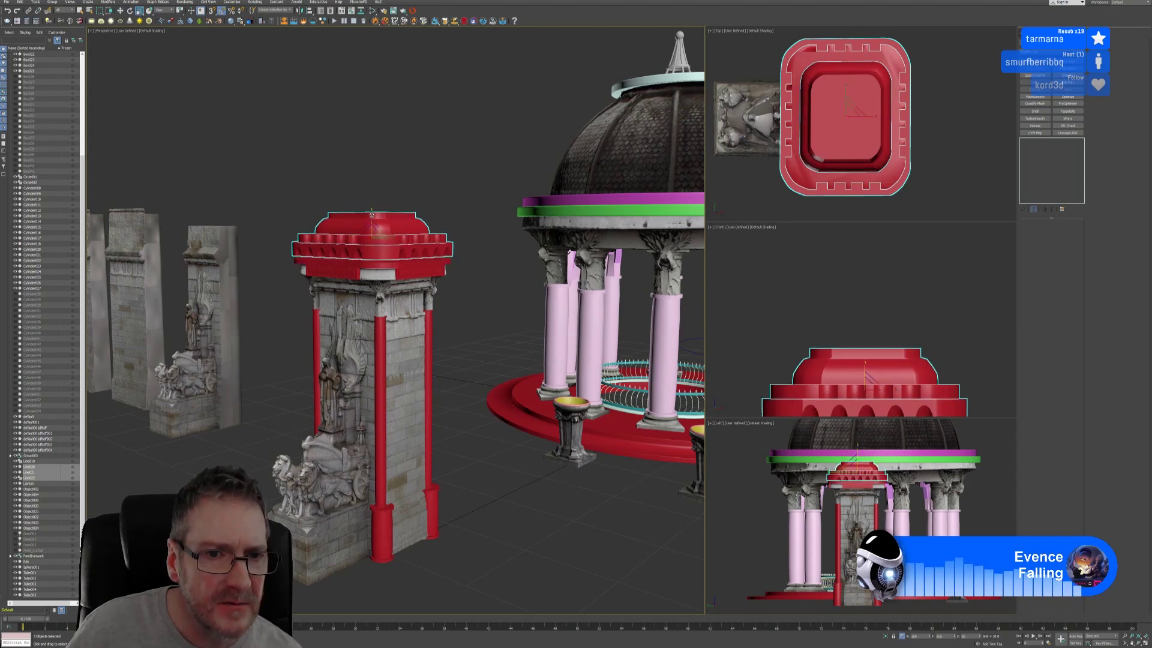
Step: Lower the selected cap pieces and fine-tune their height in the front view so they sit on the plain plate below
key(w)
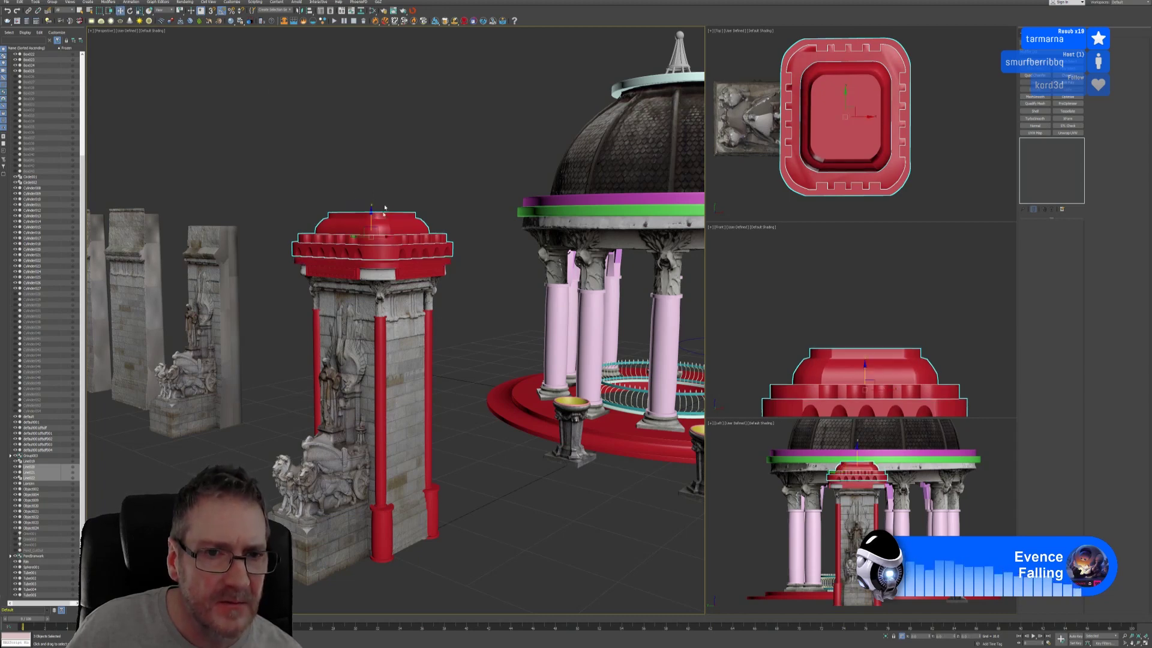
drag(372, 217, 372, 221)
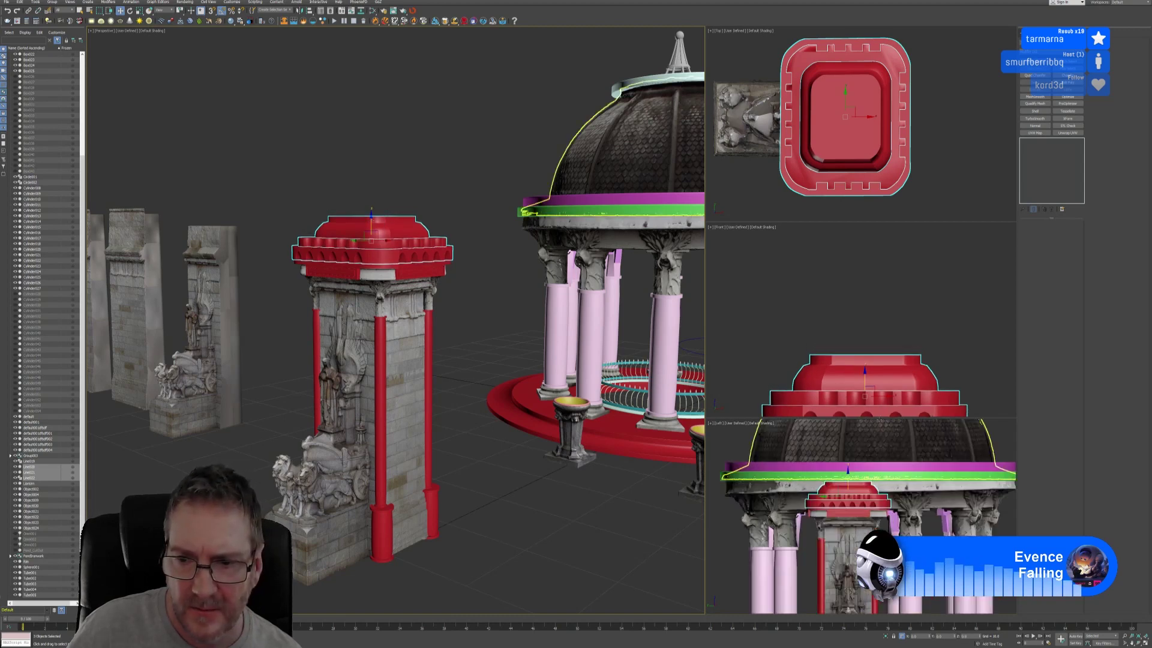
scroll(862, 353, up, 6)
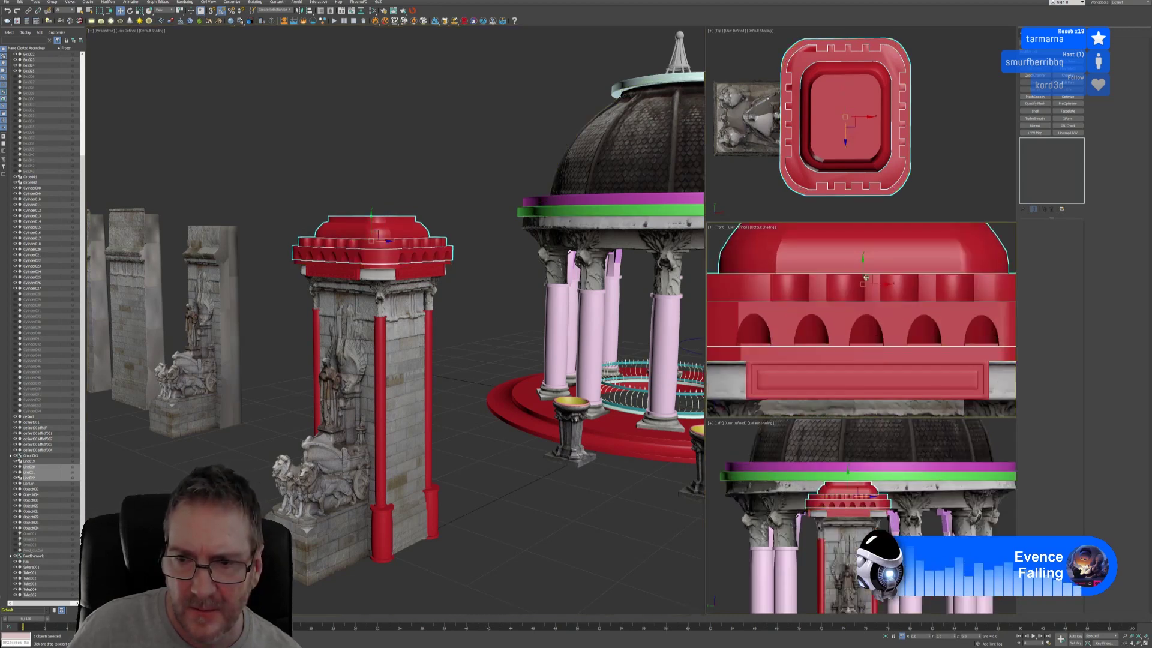
drag(862, 268, 869, 266)
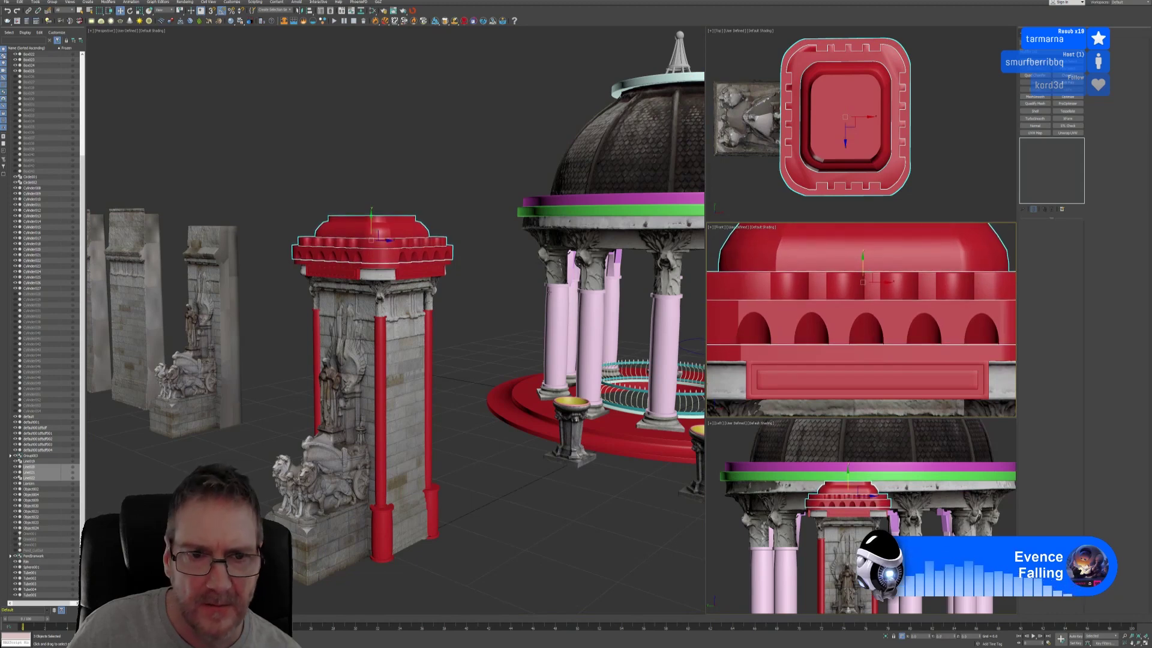
click(473, 299)
mouse_move(473, 298)
middle_down()
mouse_move(350, 246)
mouse_move(471, 293)
mouse_move(476, 320)
middle_up()
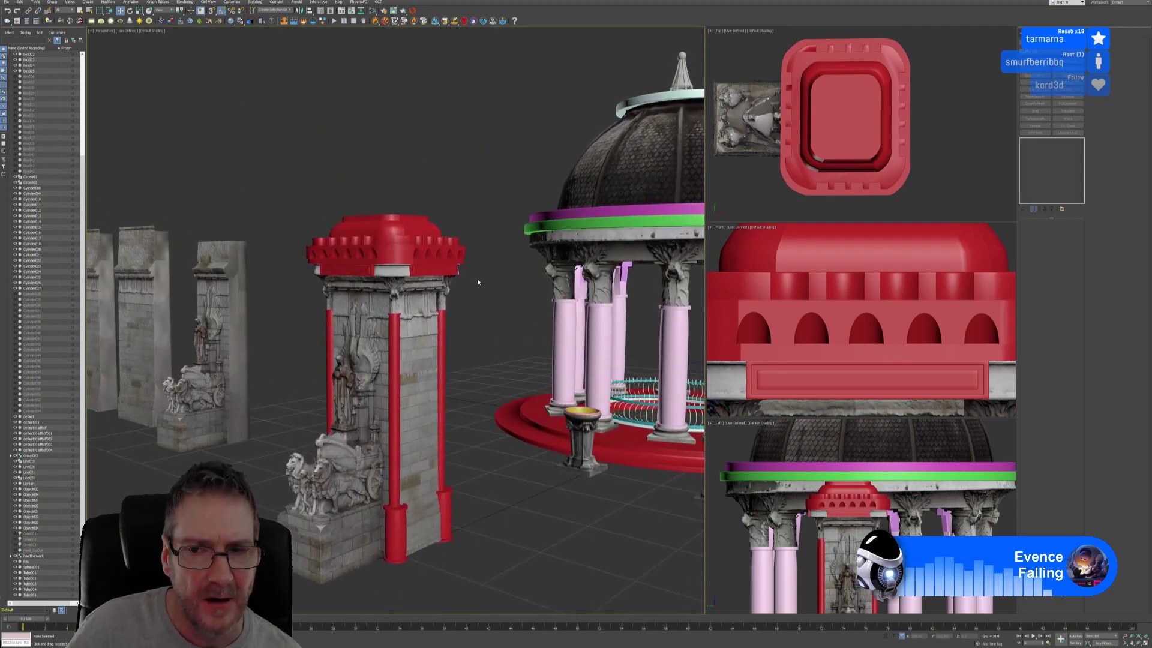
Step: Clone the plain plate below the arches upward as a copy, placing it on top of the toothed plate
scroll(835, 151, down, 2)
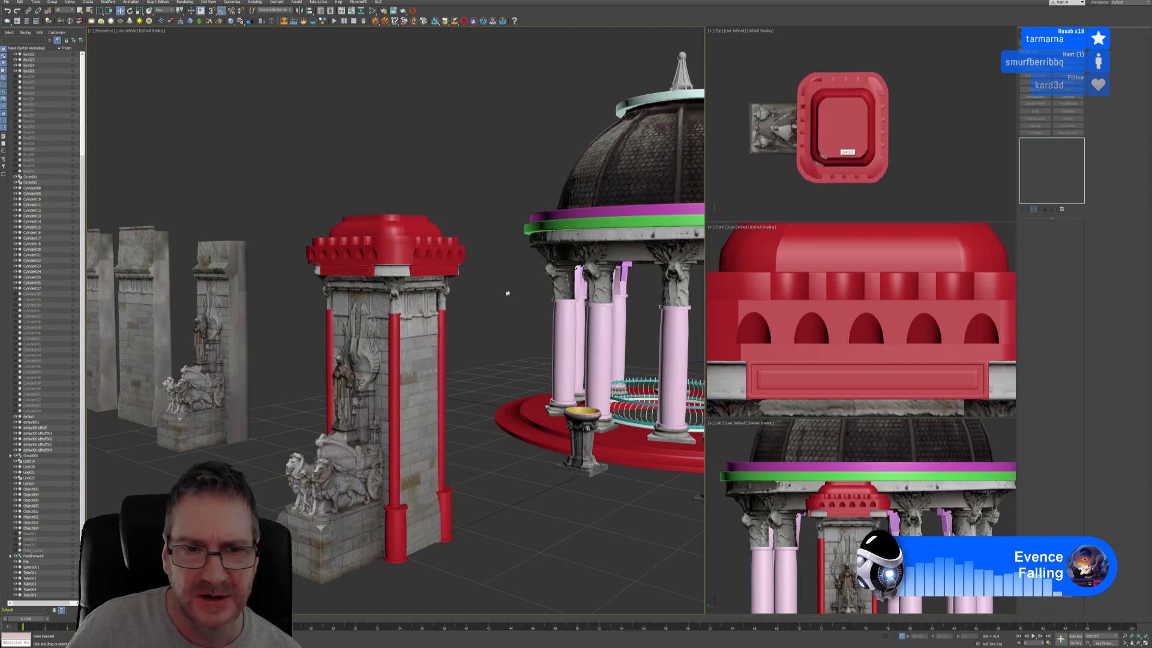
click(381, 219)
mouse_move(470, 326)
alt+middle_down()
mouse_move(457, 313)
mouse_move(466, 300)
mouse_move(538, 300)
mouse_move(481, 304)
mouse_move(483, 336)
mouse_move(466, 344)
mouse_move(465, 334)
mouse_move(487, 333)
mouse_move(474, 322)
mouse_move(522, 321)
mouse_move(507, 350)
mouse_move(480, 334)
alt+middle_up()
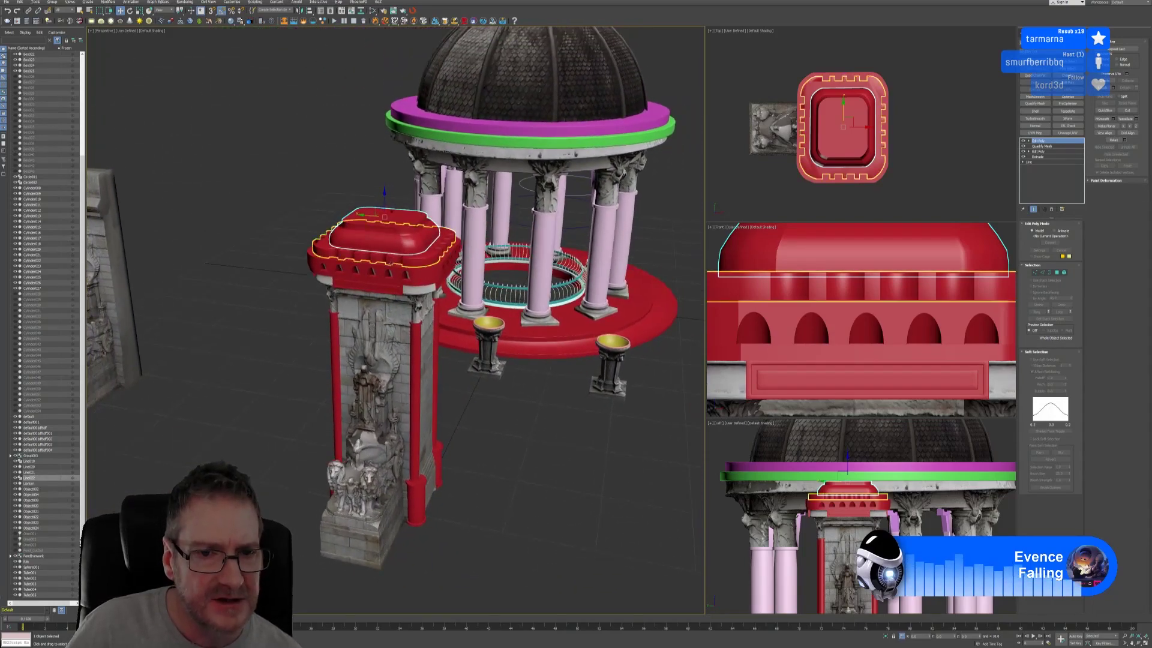
scroll(389, 262, up, 4)
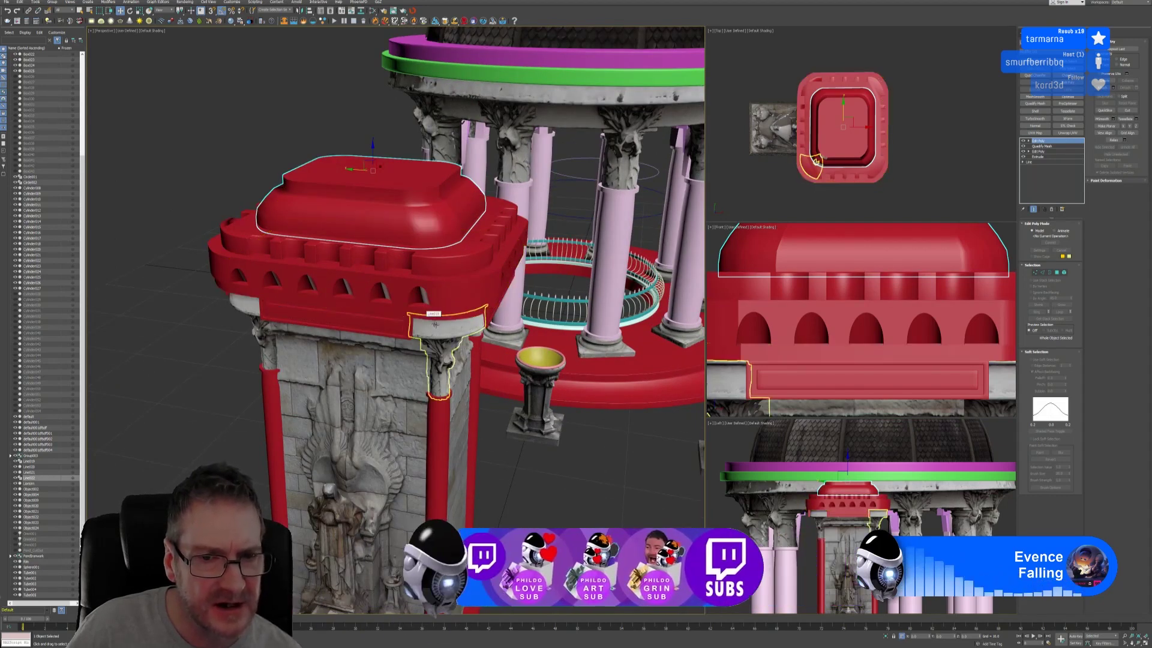
alt+middle_drag(372, 336, 531, 336)
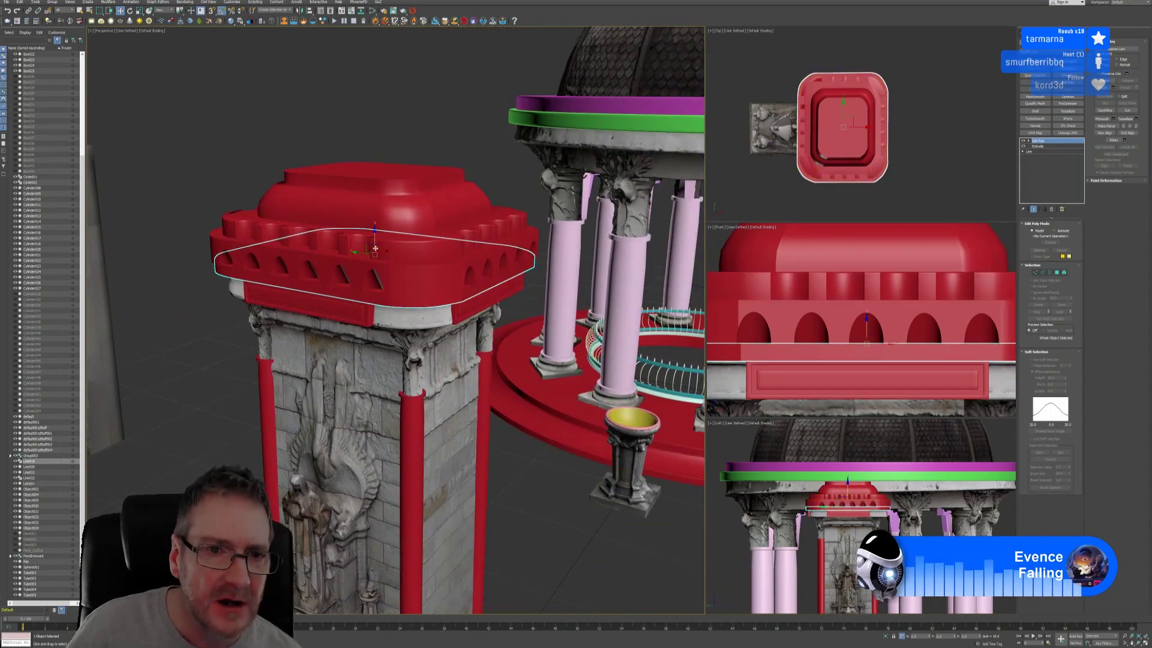
drag(372, 232, 382, 185)
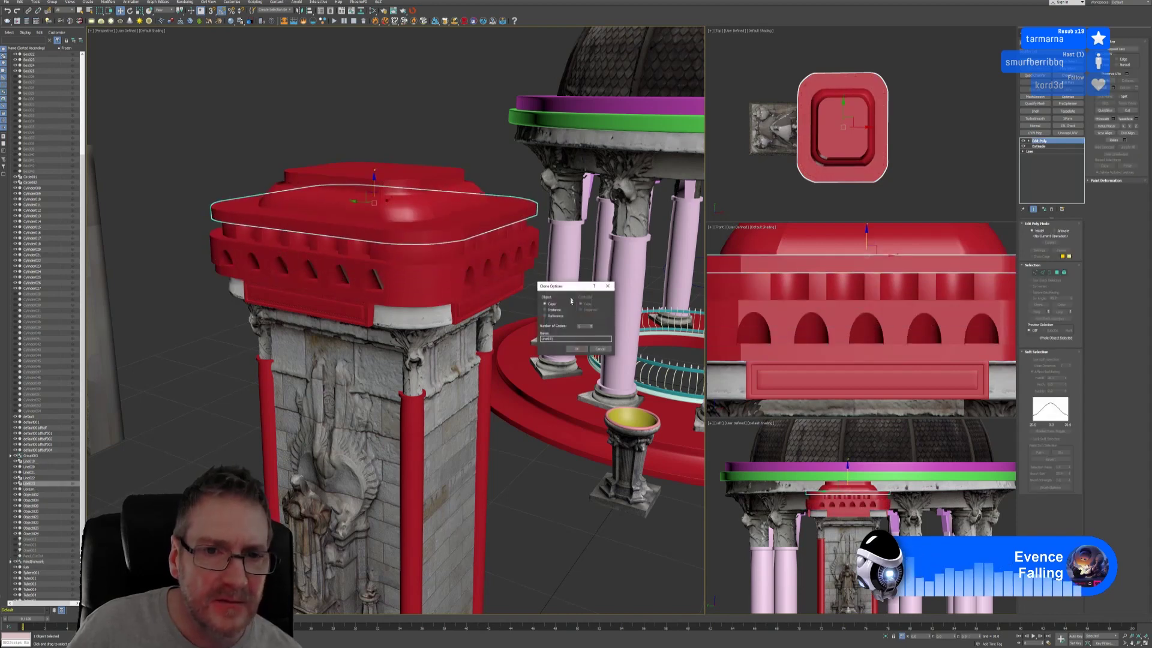
click(576, 350)
Step: Scale the copied plate uniformly to 98 percent twice so it sits slightly inside the cap's outer edge
mouse_move(414, 348)
alt+middle_down()
mouse_move(330, 341)
mouse_move(414, 339)
alt+middle_up()
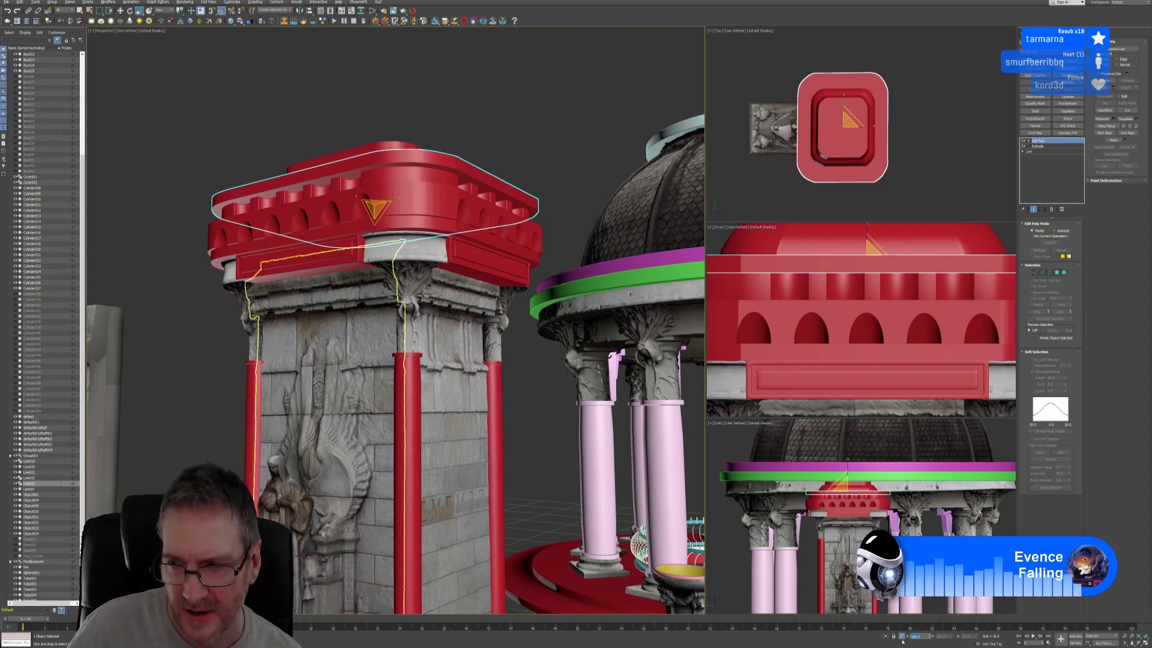
text(98)
key(Return)
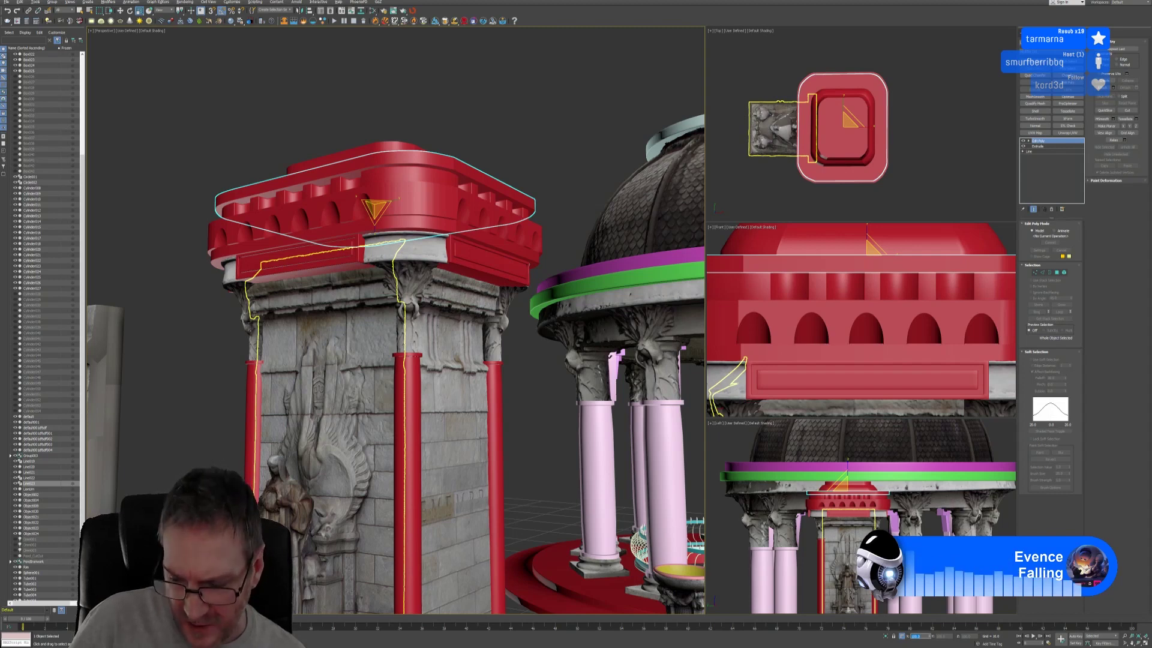
text(98)
key(Return)
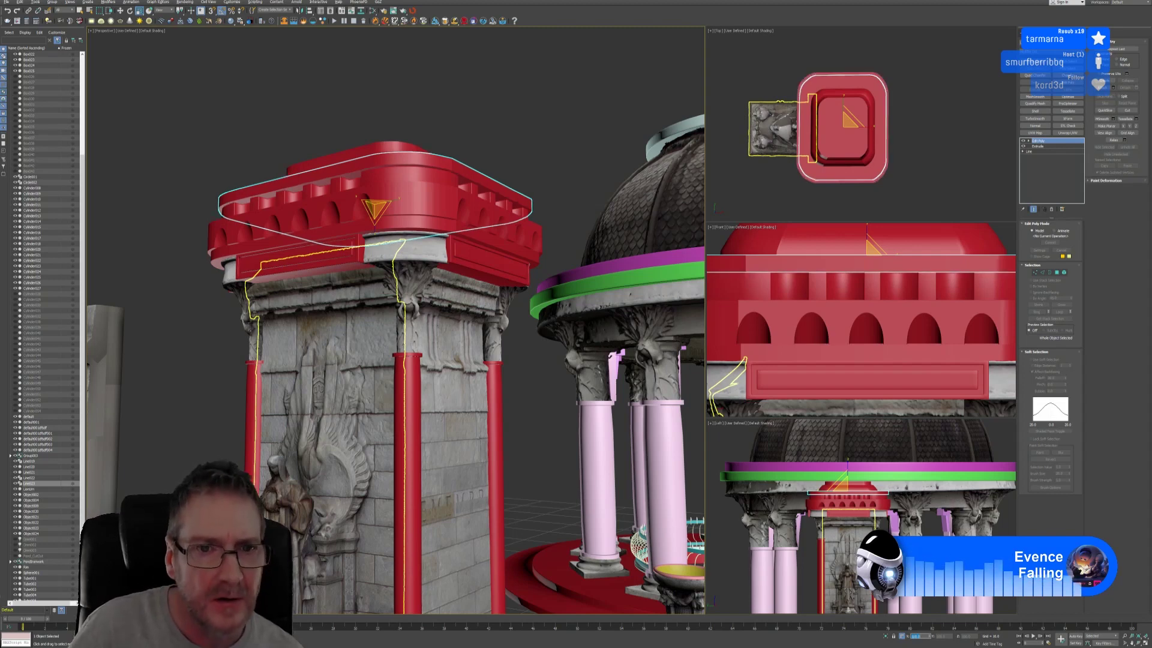
click(324, 195)
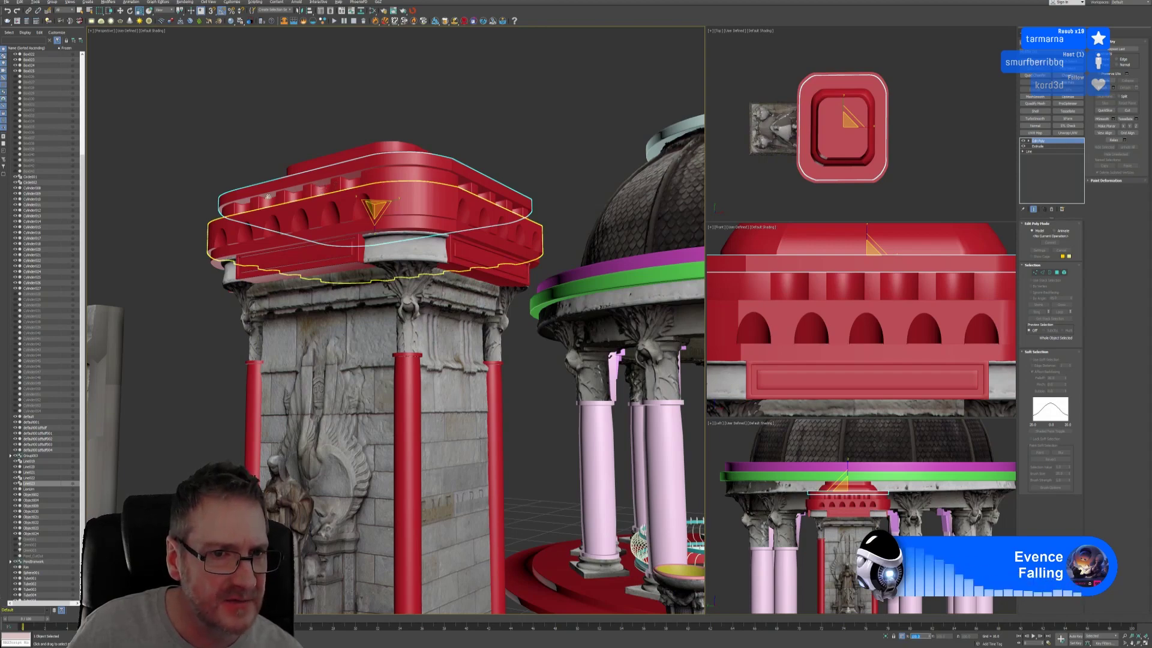
Step: Raise the curved block so its base rests on top of the copied plate
alt+middle_drag(481, 126, 475, 139)
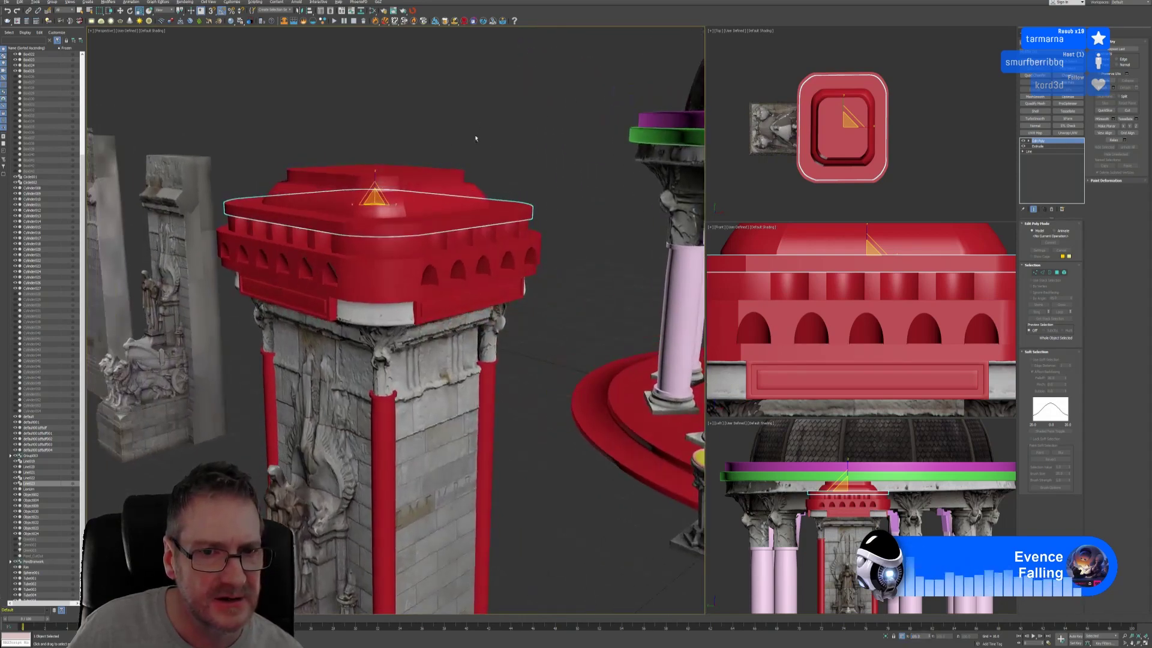
click(417, 187)
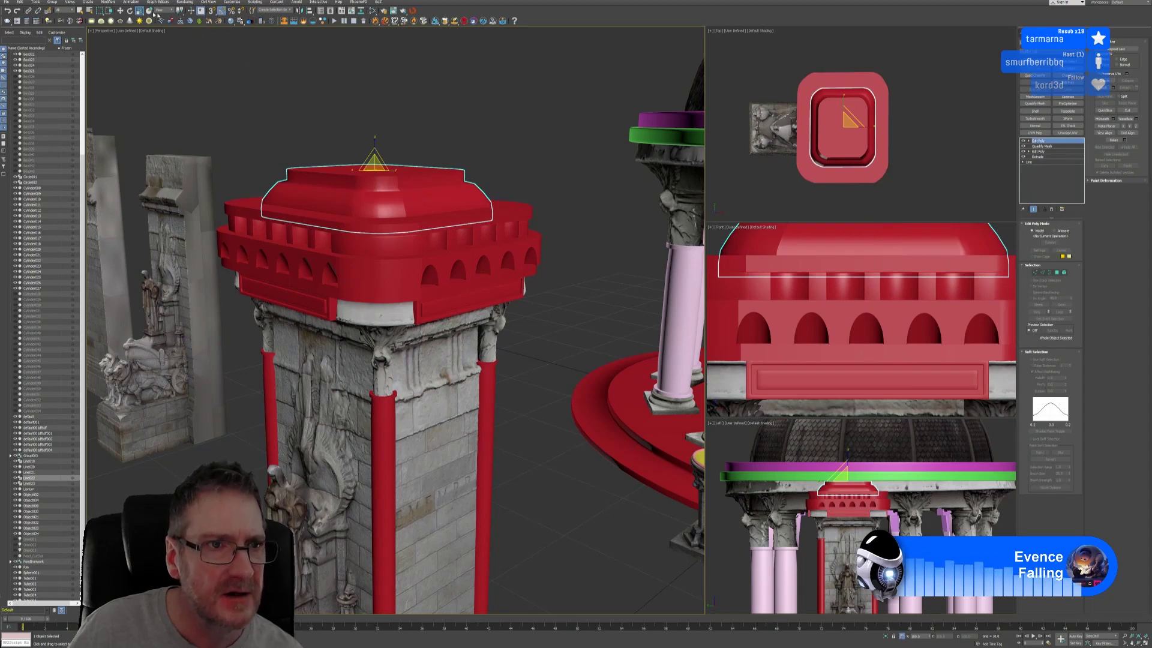
click(121, 11)
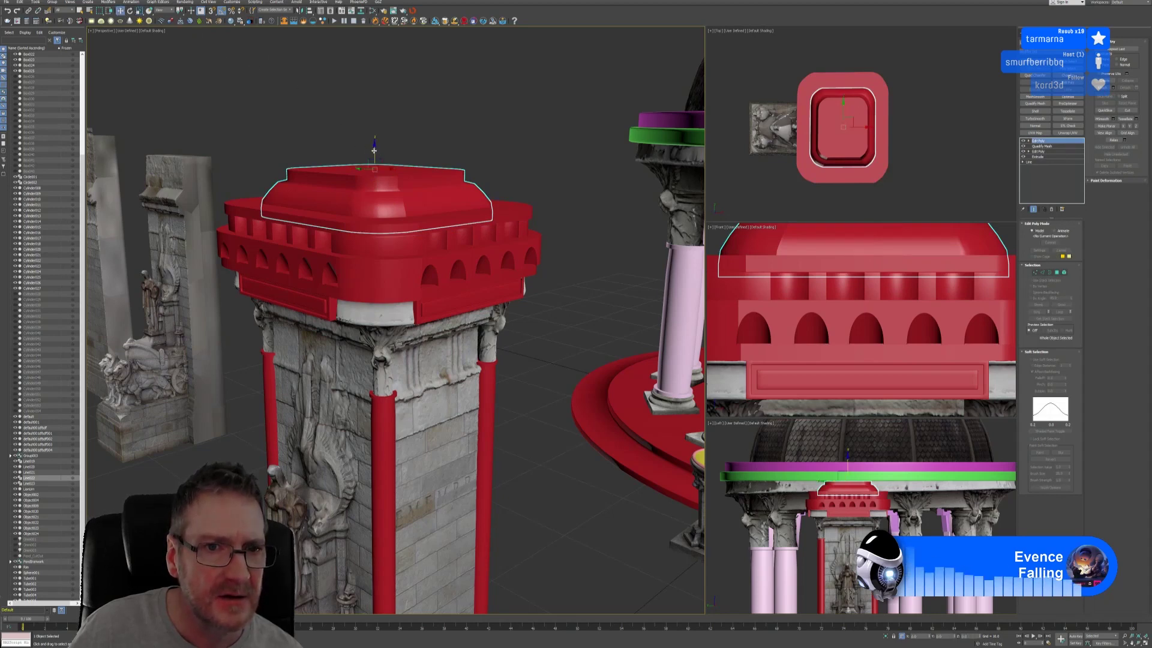
drag(374, 150, 379, 139)
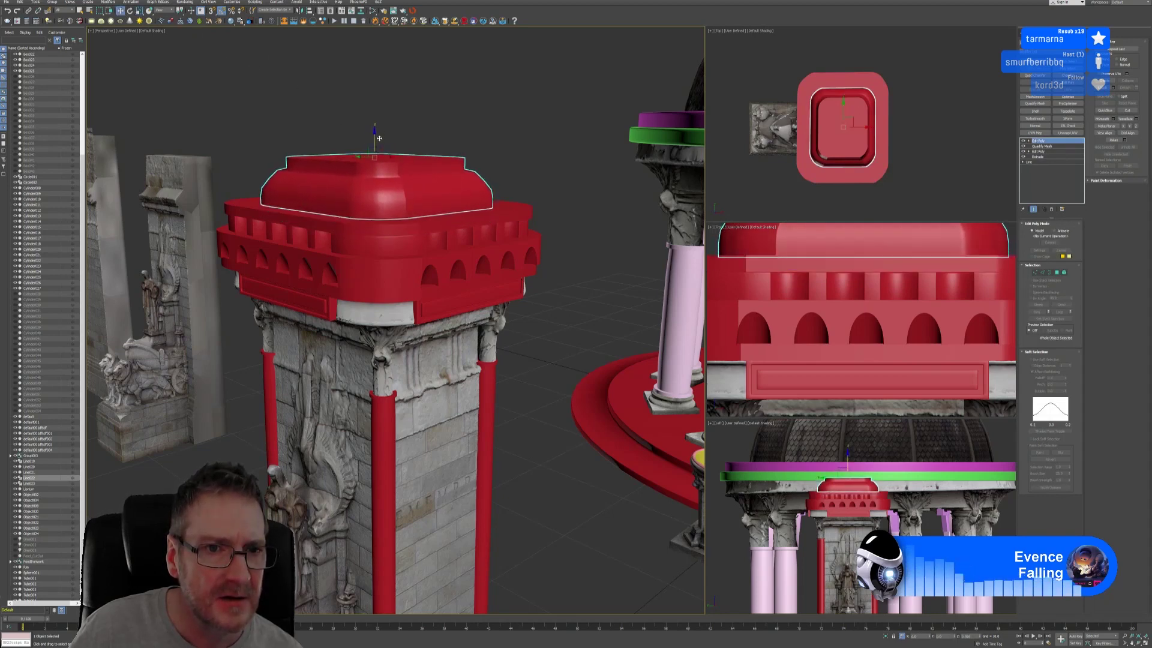
middle_drag(575, 212, 581, 187)
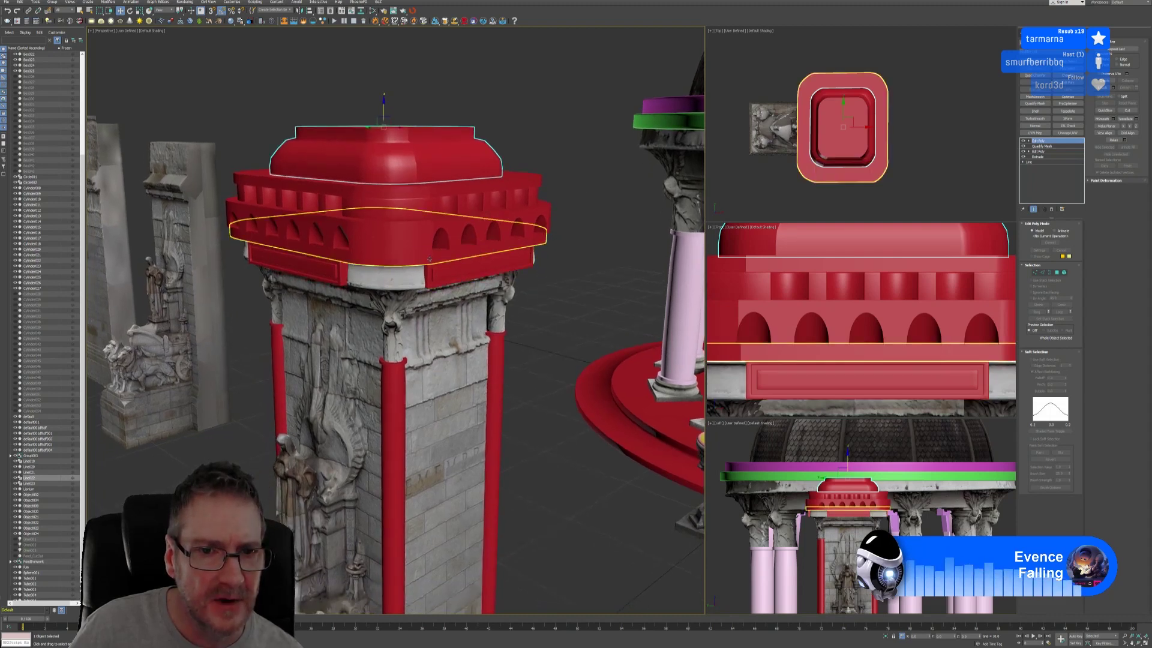
Step: Select the arched layer, the toothed layer and the plate above them and squash their combined height slightly
click(418, 212)
ctrl+click(419, 183)
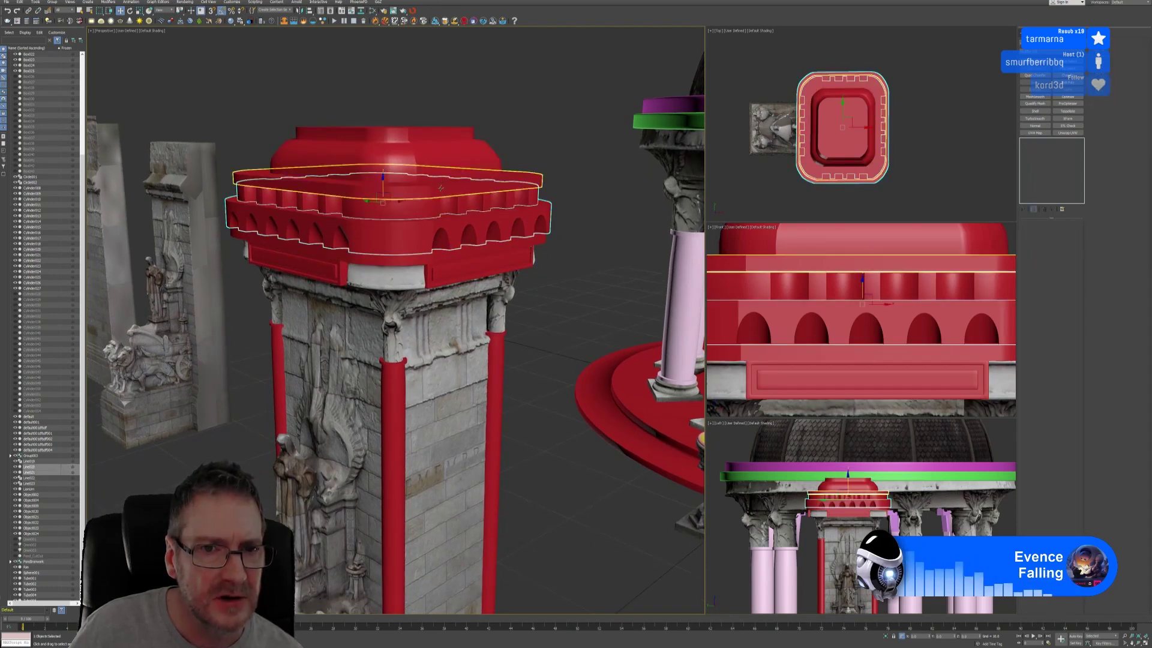
click(139, 10)
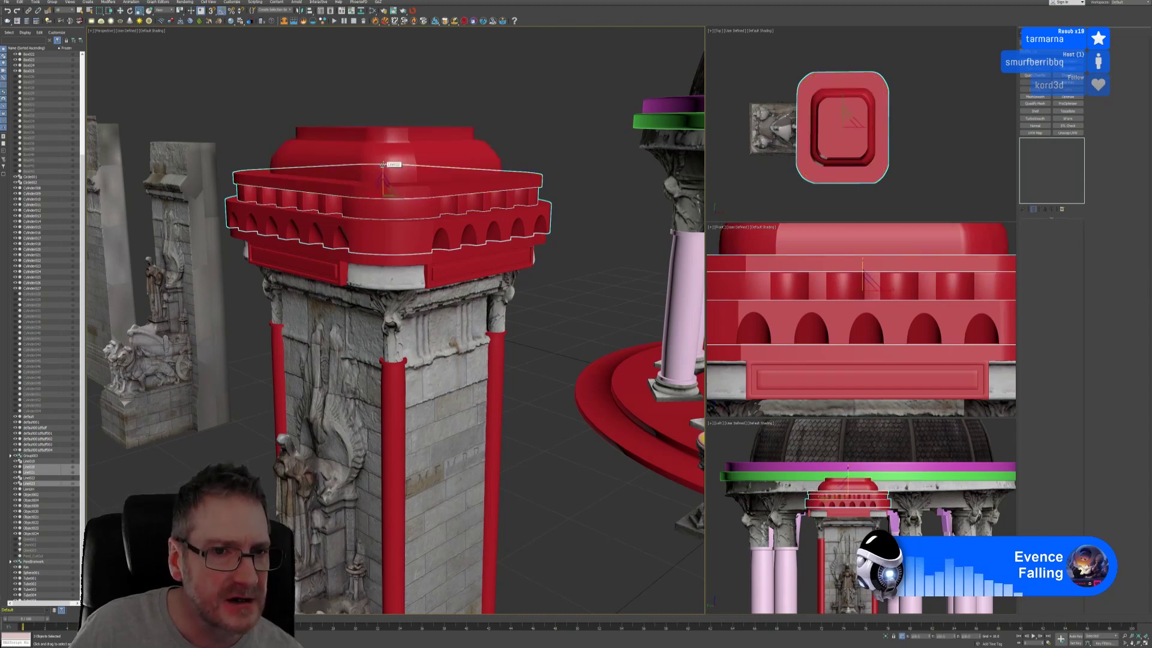
drag(383, 164, 383, 183)
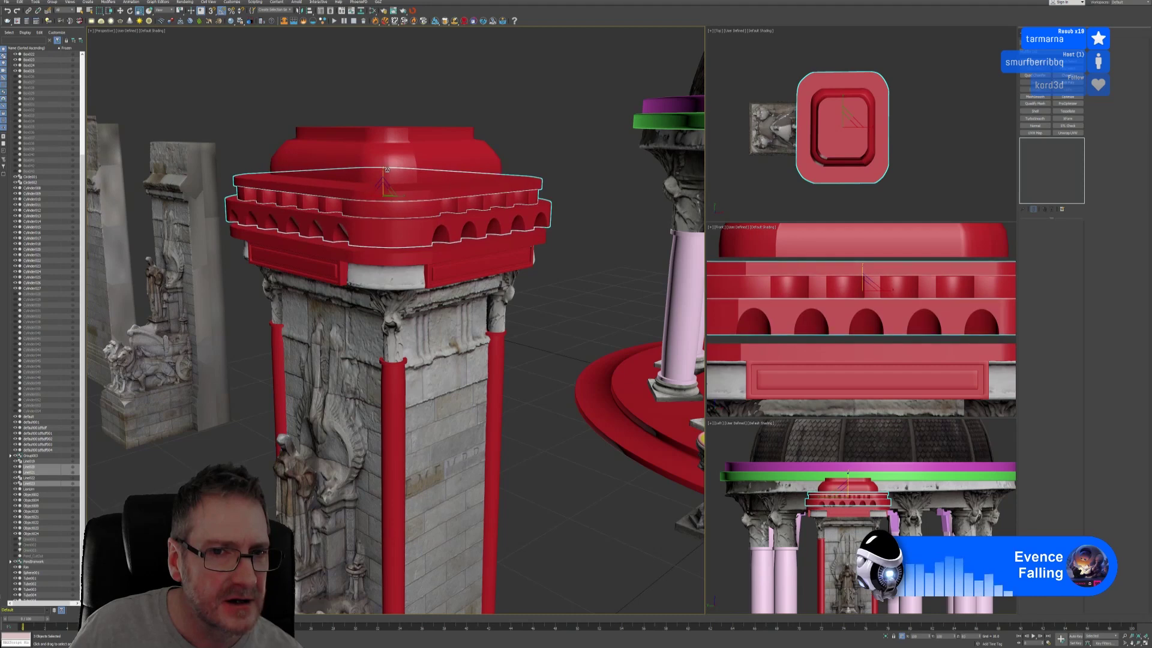
Step: Lower the three flattened cap layers in the front view so the arches rest on the plain plate below
click(120, 10)
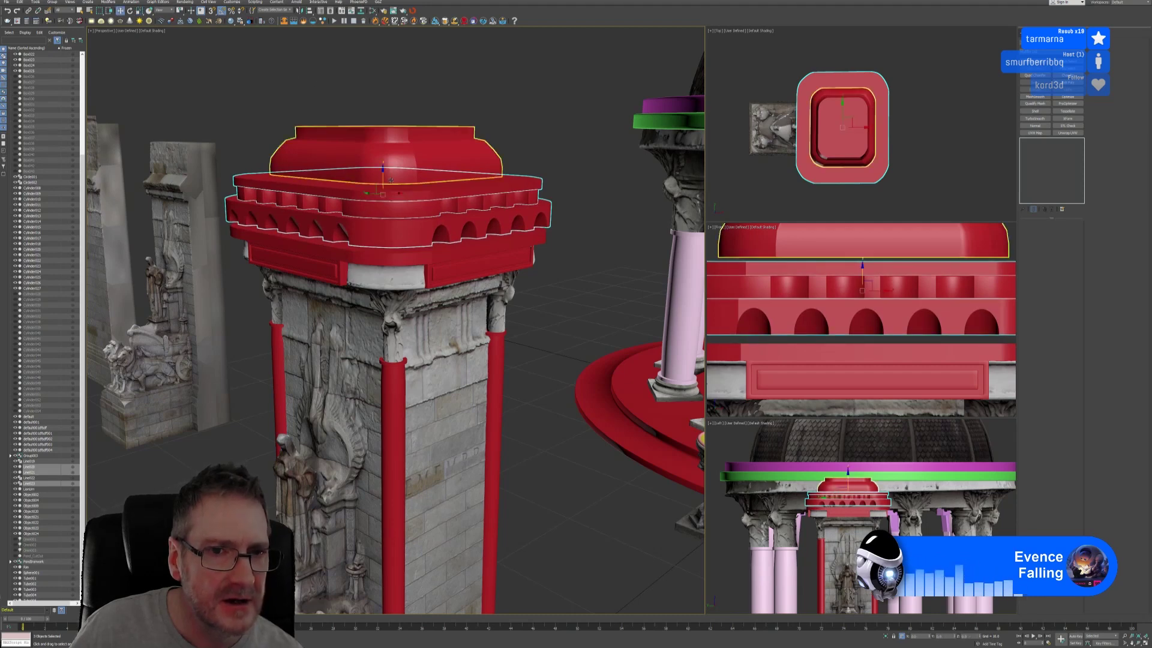
middle_drag(838, 329, 831, 333)
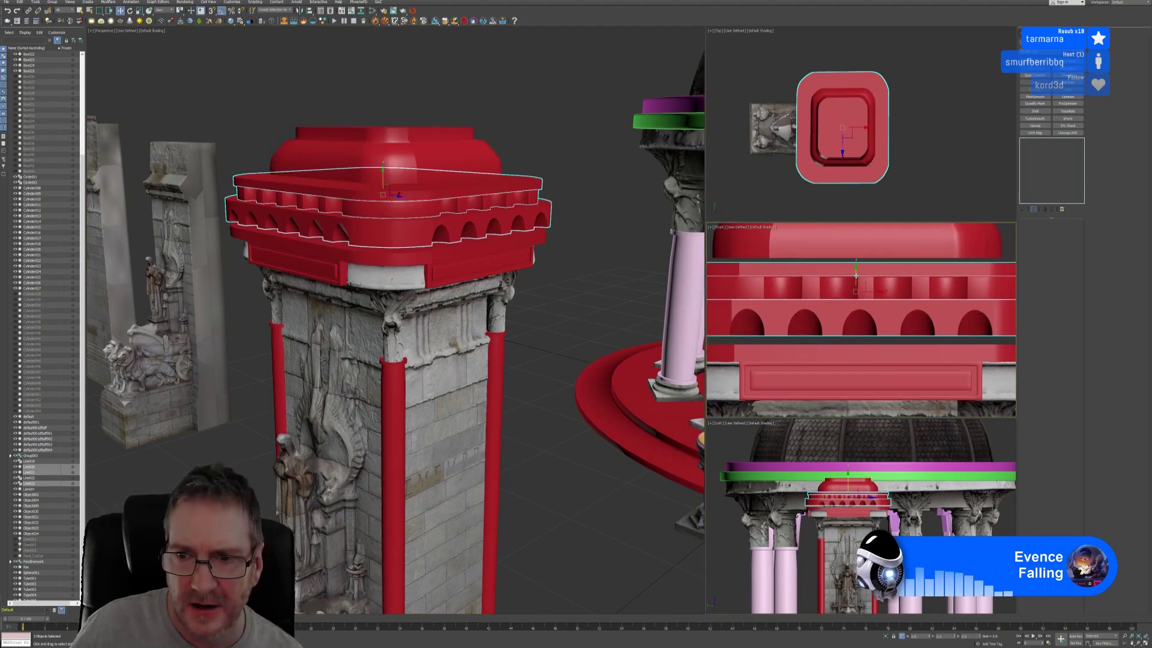
drag(856, 276, 853, 286)
Step: Lower the curved block onto the plate above the toothed layer, closing the gap beneath it
click(853, 251)
scroll(853, 262, down, 2)
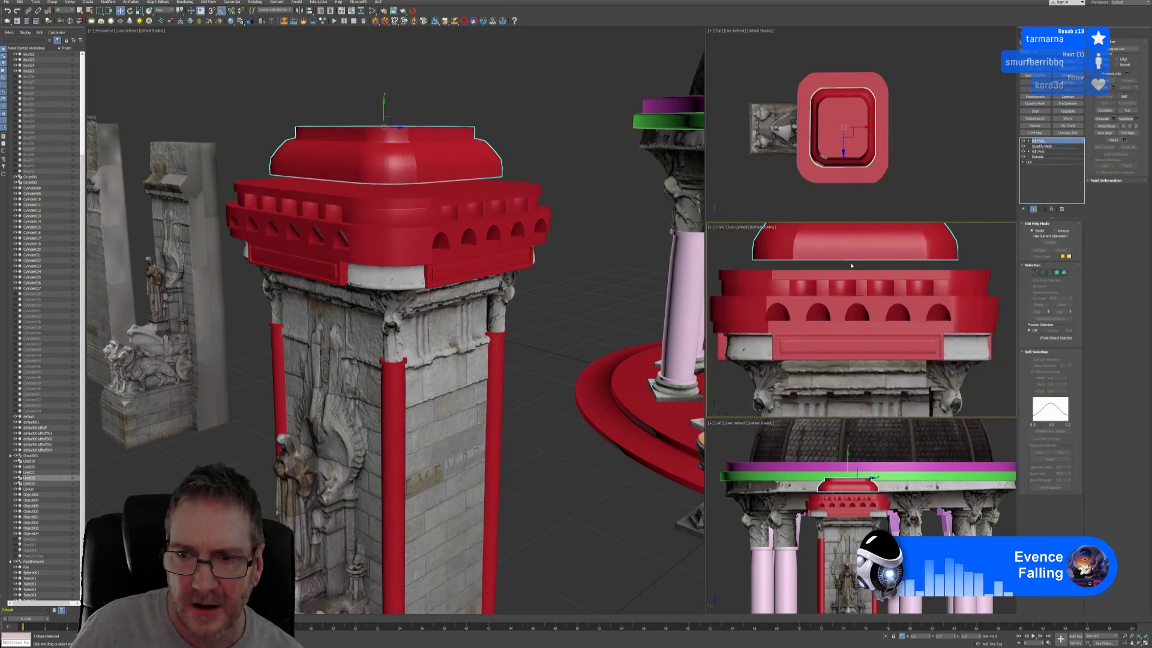
middle_drag(853, 262, 843, 330)
drag(848, 253, 849, 266)
click(519, 334)
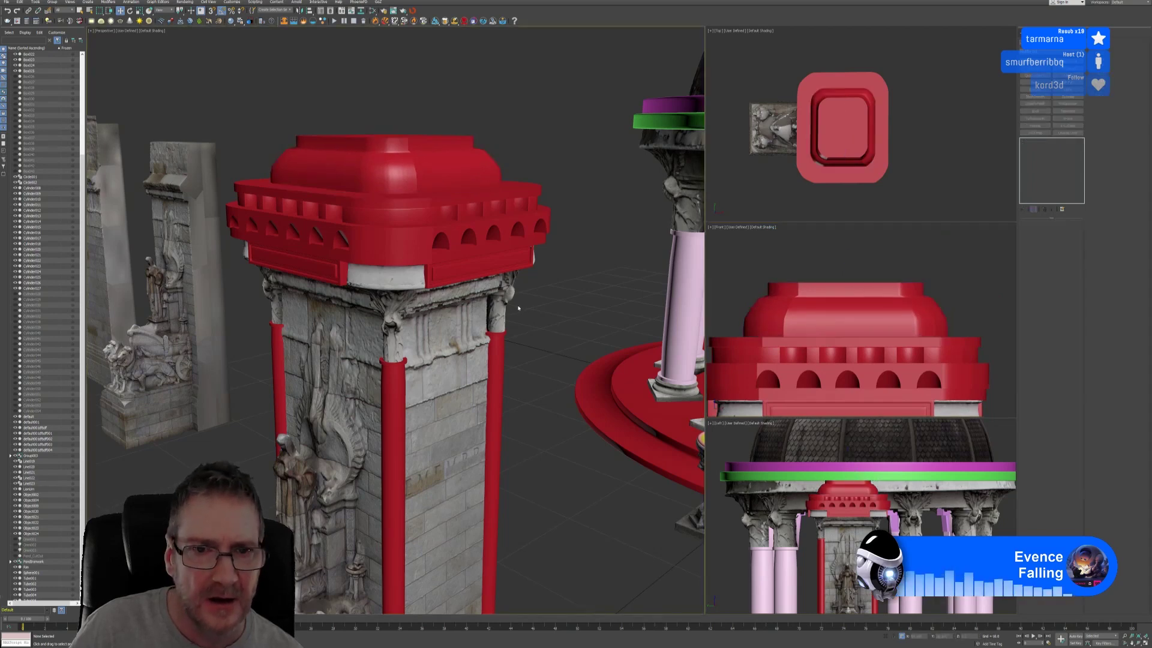
Step: Examine the pillar and its red cap from several angles, comparing their proportions with the domed rotunda
scroll(520, 334, down, 6)
scroll(520, 333, up, 2)
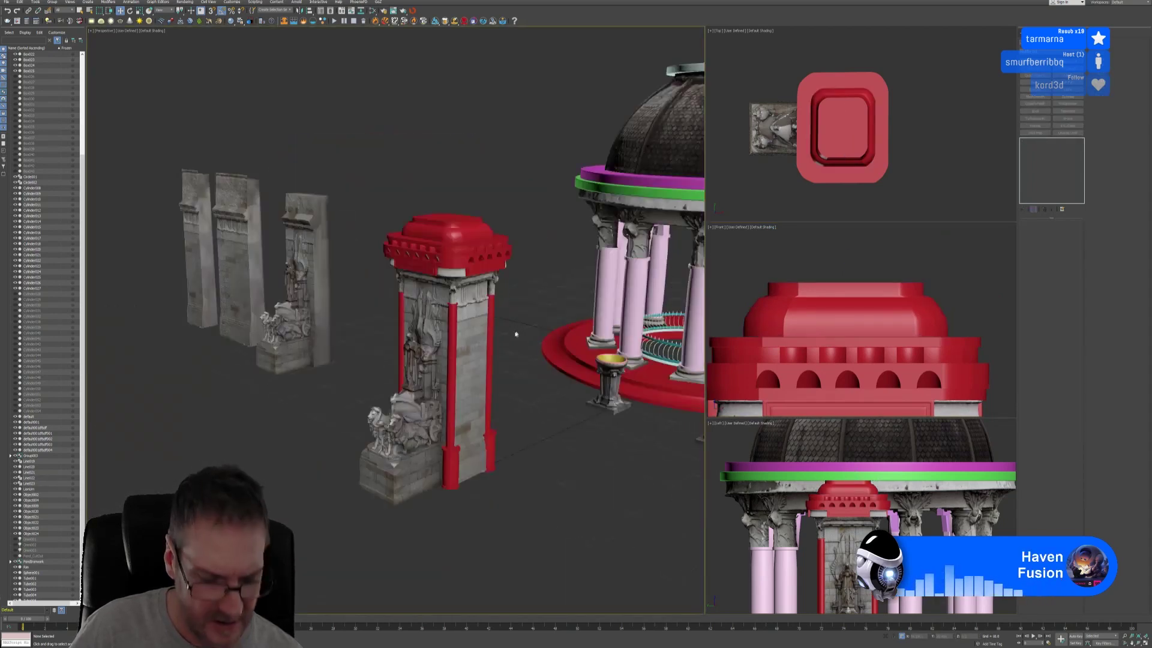
scroll(511, 327, up, 3)
middle_drag(536, 310, 434, 404)
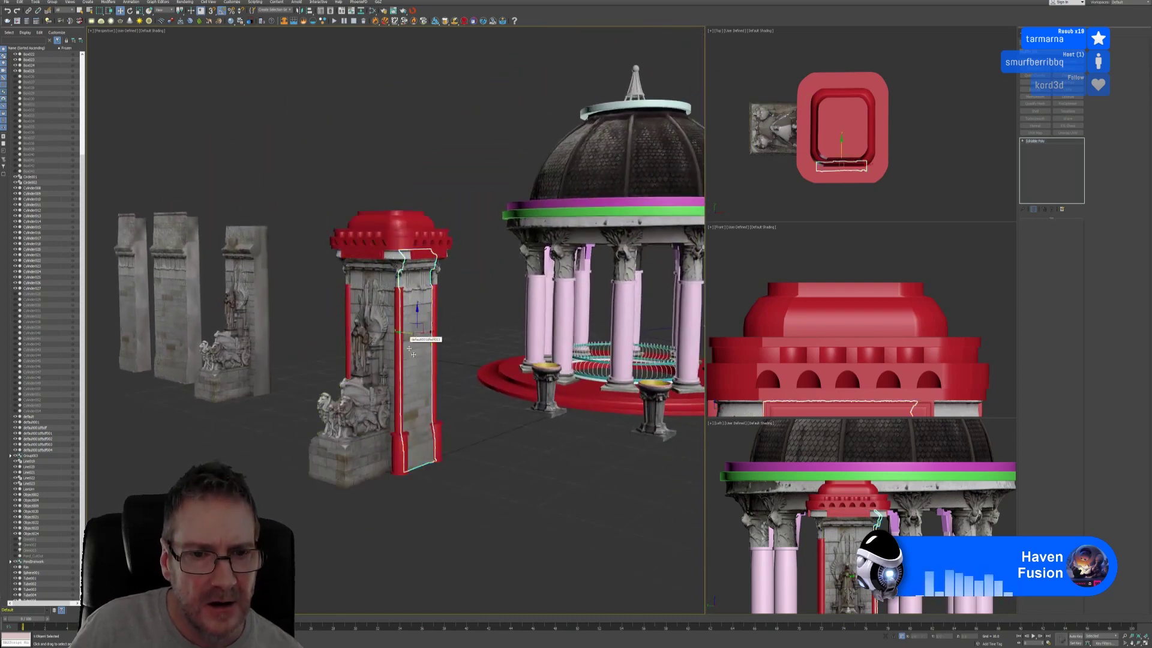
alt+middle_drag(414, 354, 441, 249)
click(441, 247)
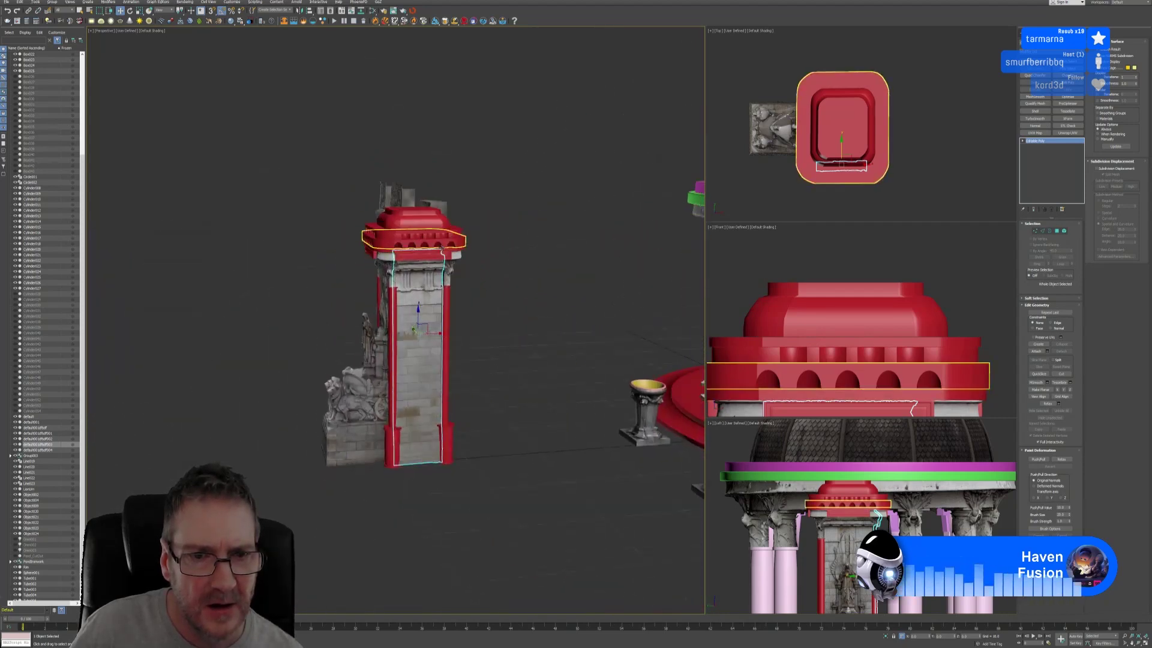
scroll(442, 249, up, 4)
alt+middle_drag(473, 359, 455, 381)
click(468, 334)
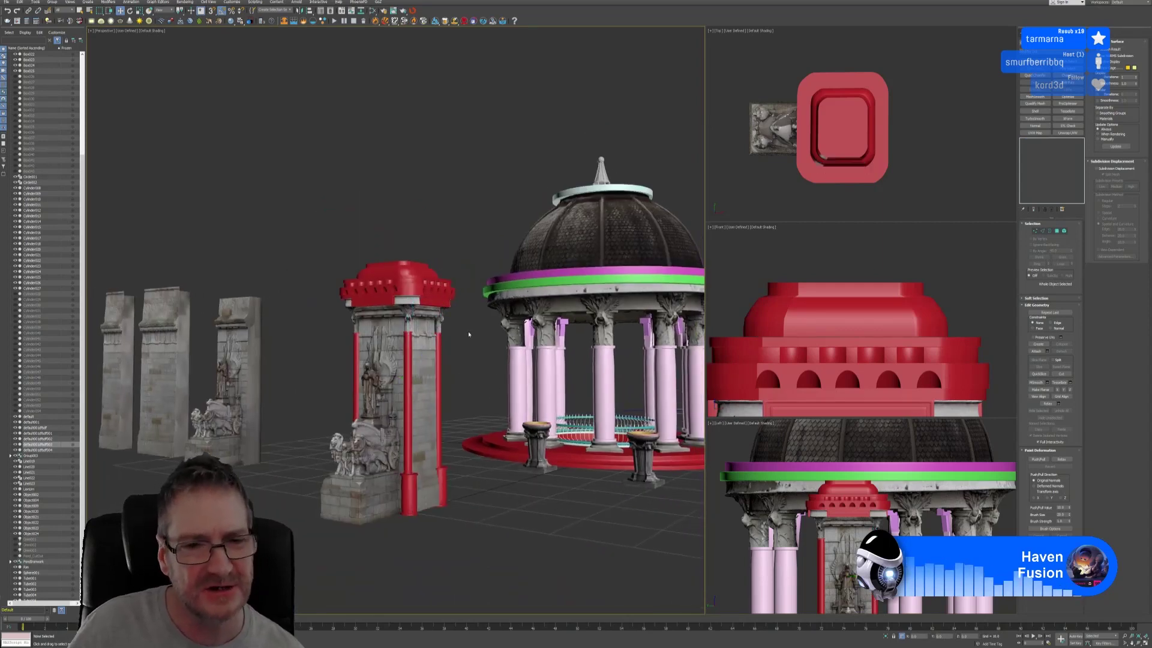
click(420, 361)
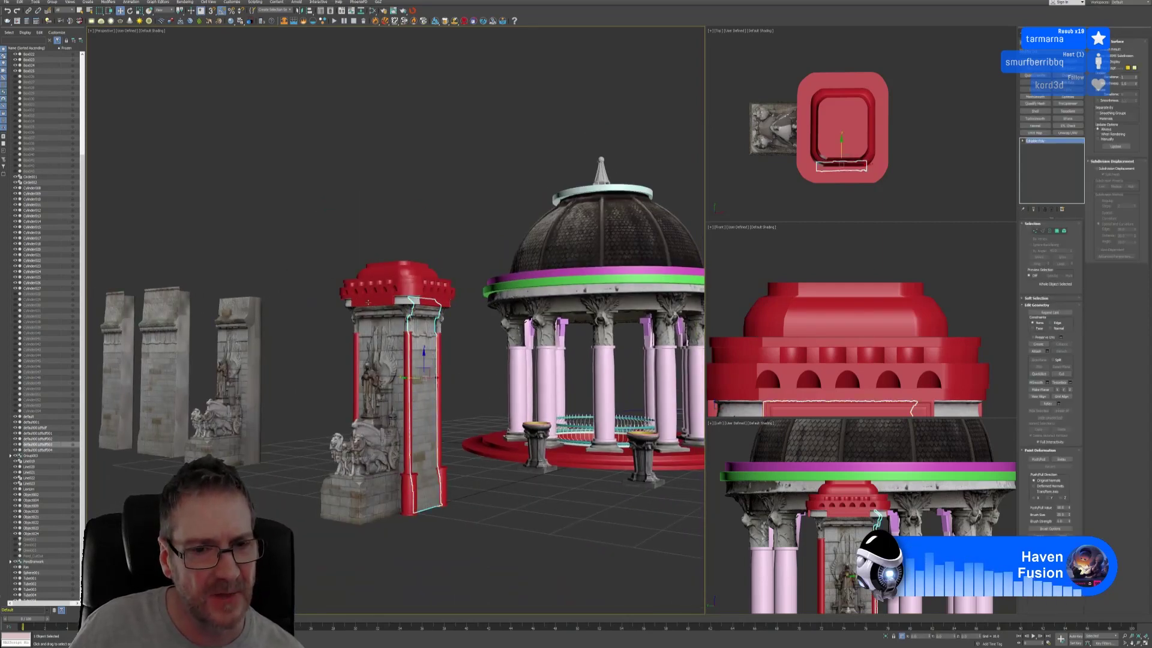
alt+middle_drag(420, 361, 452, 360)
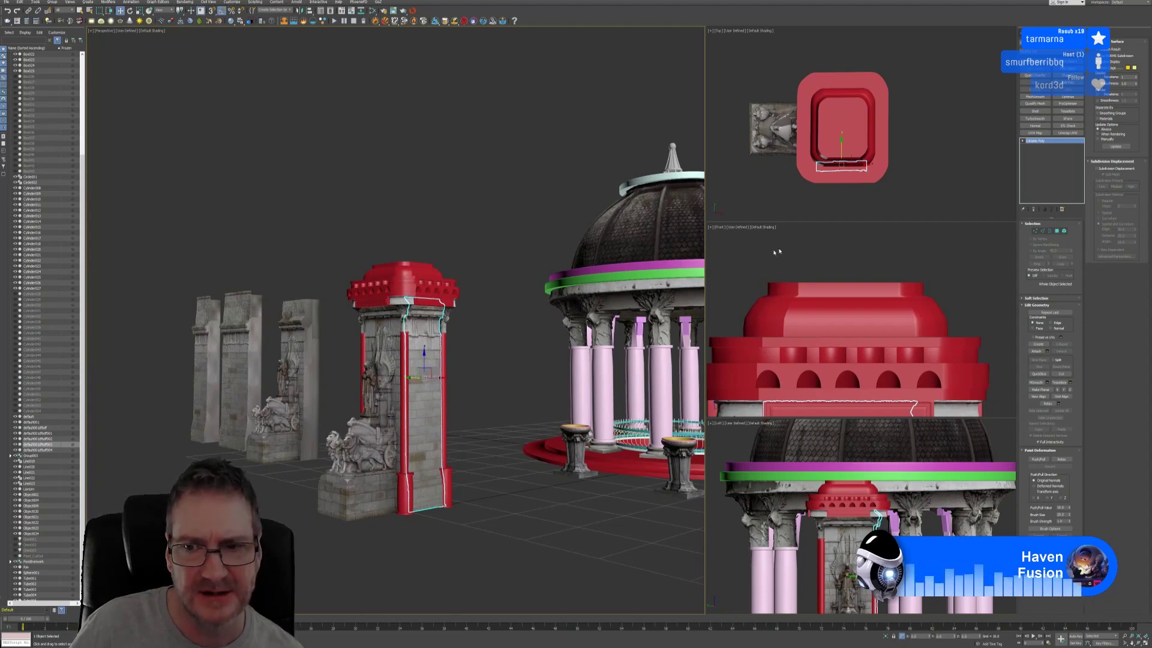
Step: Select the curved block and the three cap layers beneath it and reduce their overall height slightly
scroll(792, 282, down, 2)
scroll(799, 284, down, 2)
drag(753, 258, 813, 272)
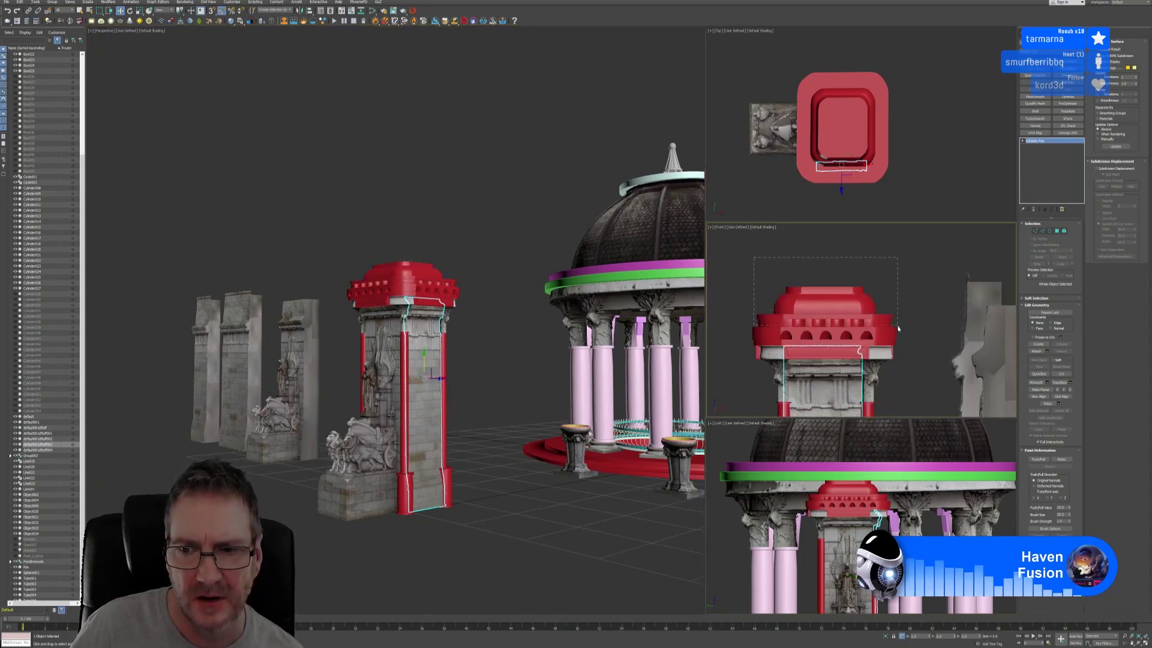
drag(901, 336, 902, 337)
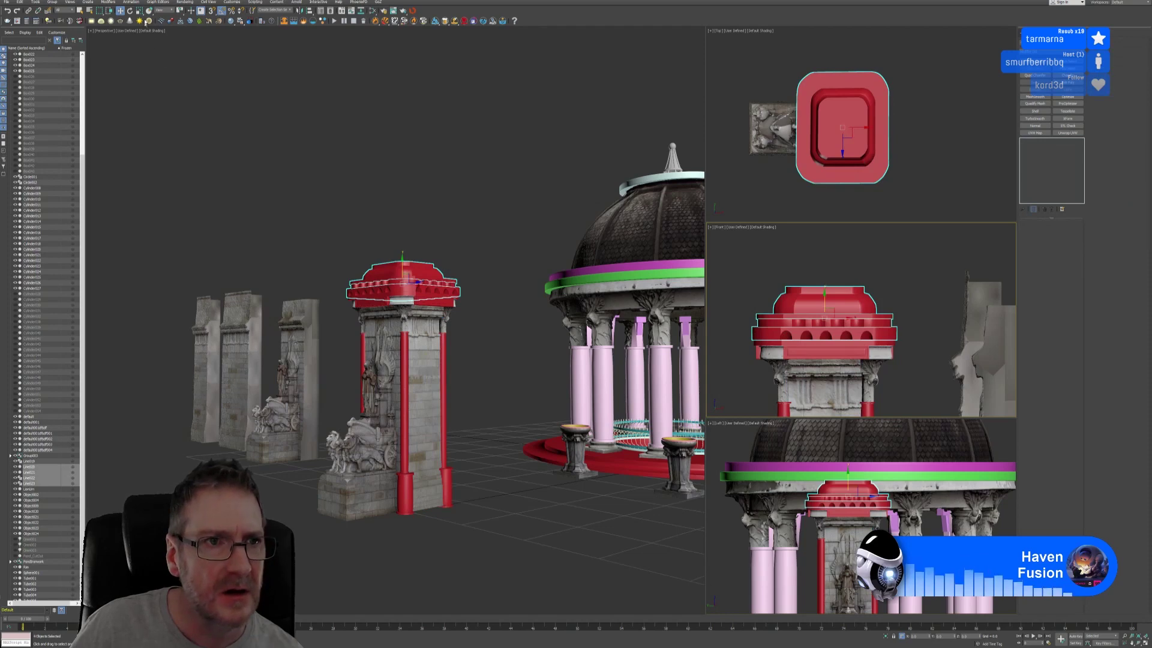
click(139, 11)
scroll(411, 273, up, 3)
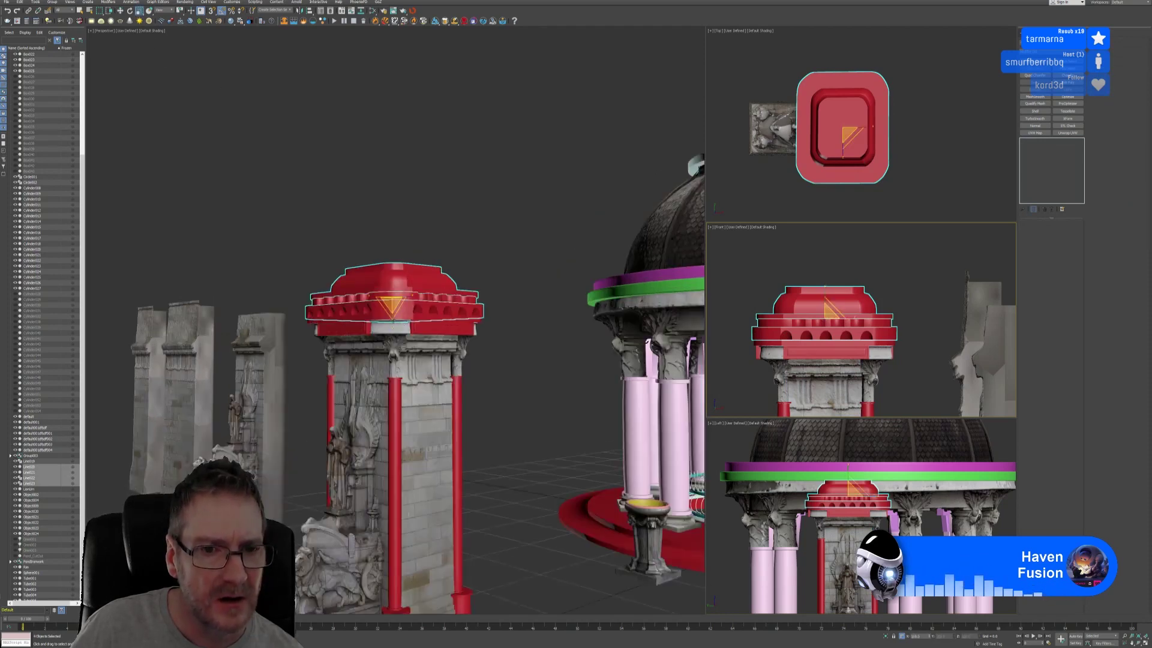
middle_click(391, 321)
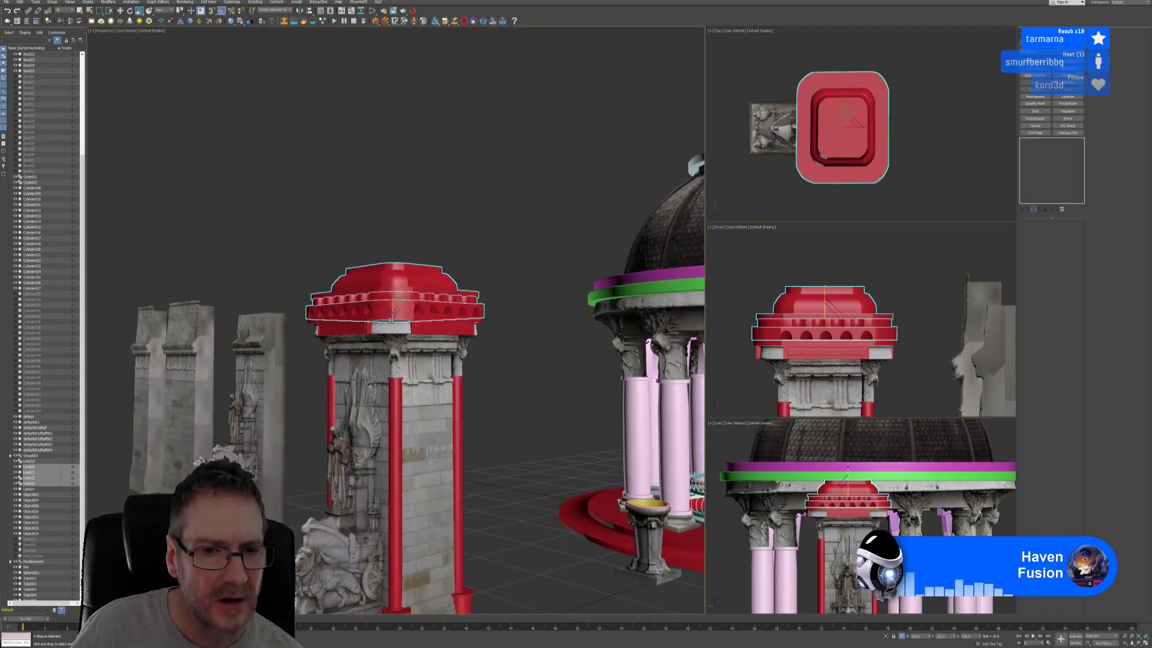
drag(390, 325, 399, 326)
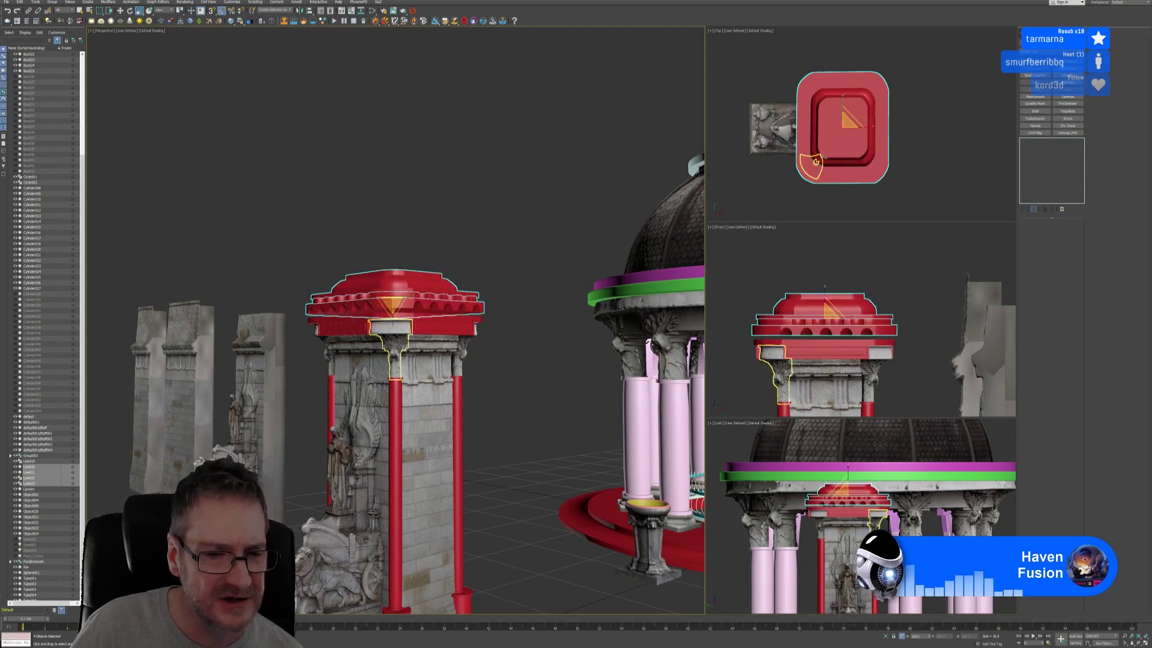
Step: Lower the four flattened cap pieces in the front view onto the plain plate below and deselect them
alt+middle_drag(411, 487, 366, 477)
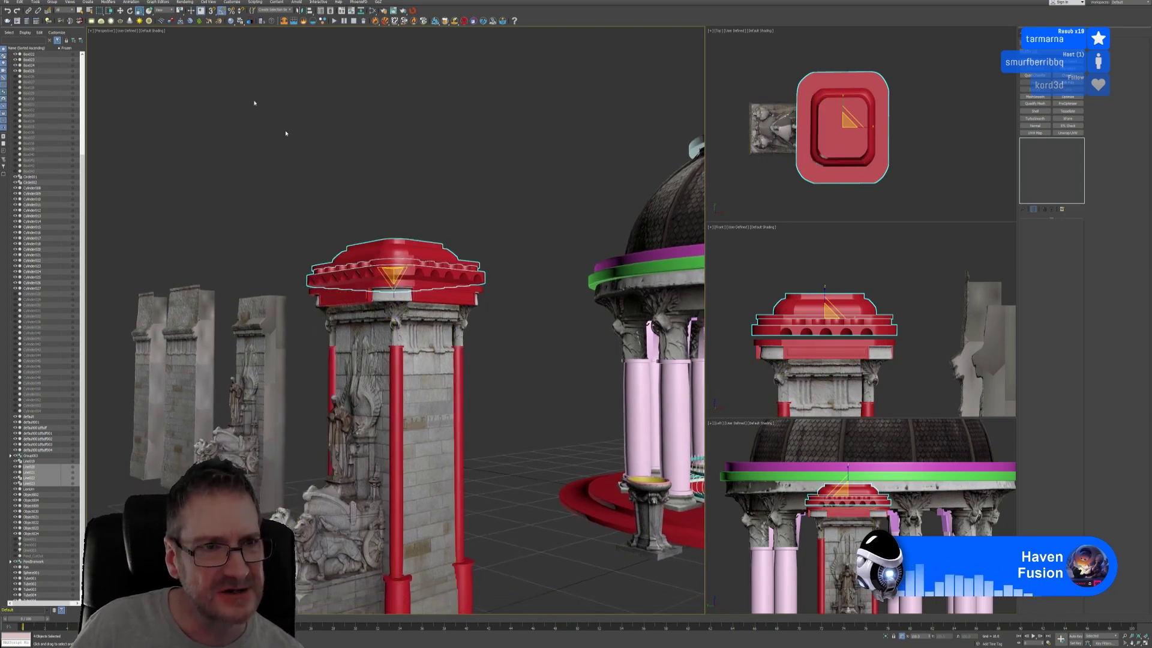
click(121, 11)
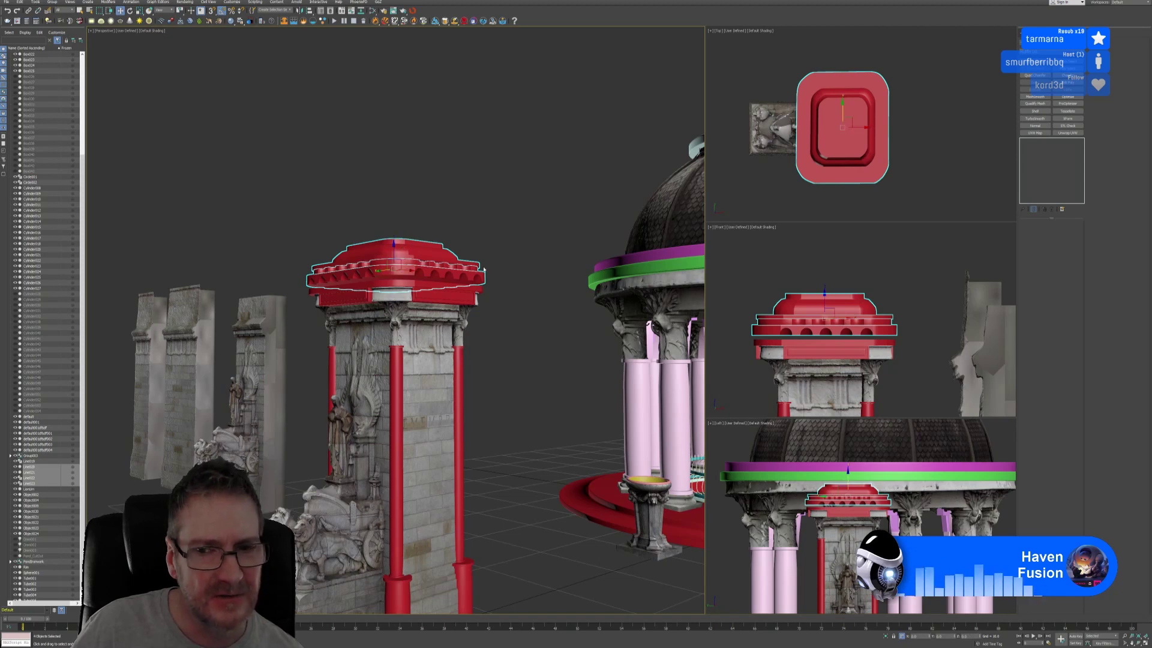
scroll(857, 337, up, 5)
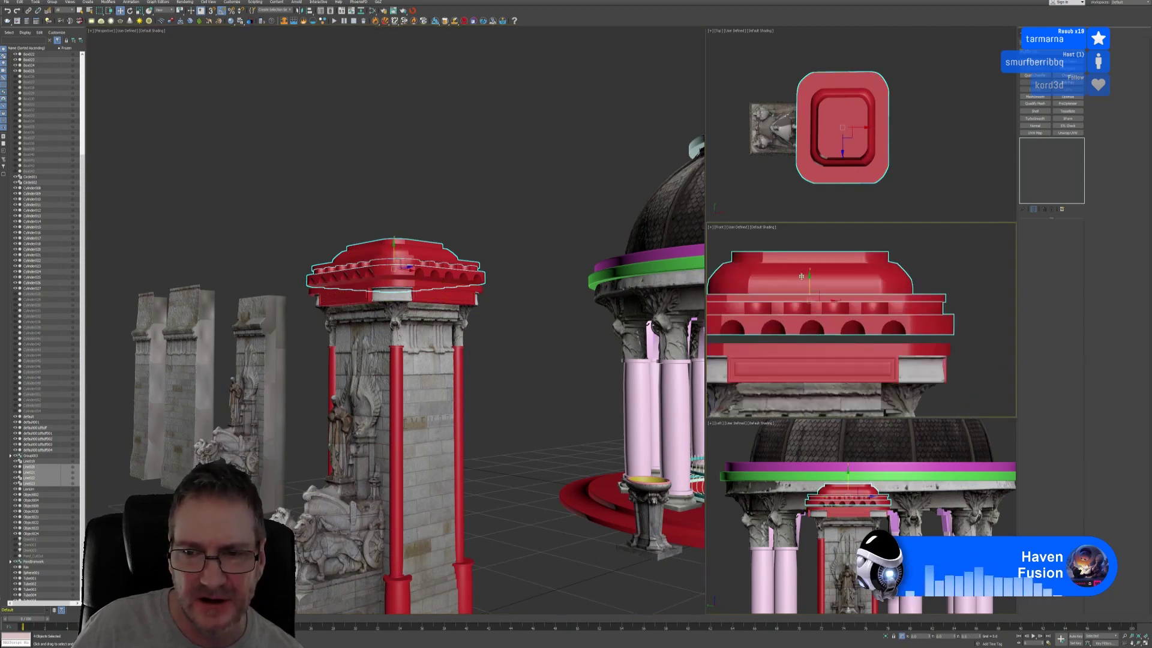
drag(809, 286, 815, 295)
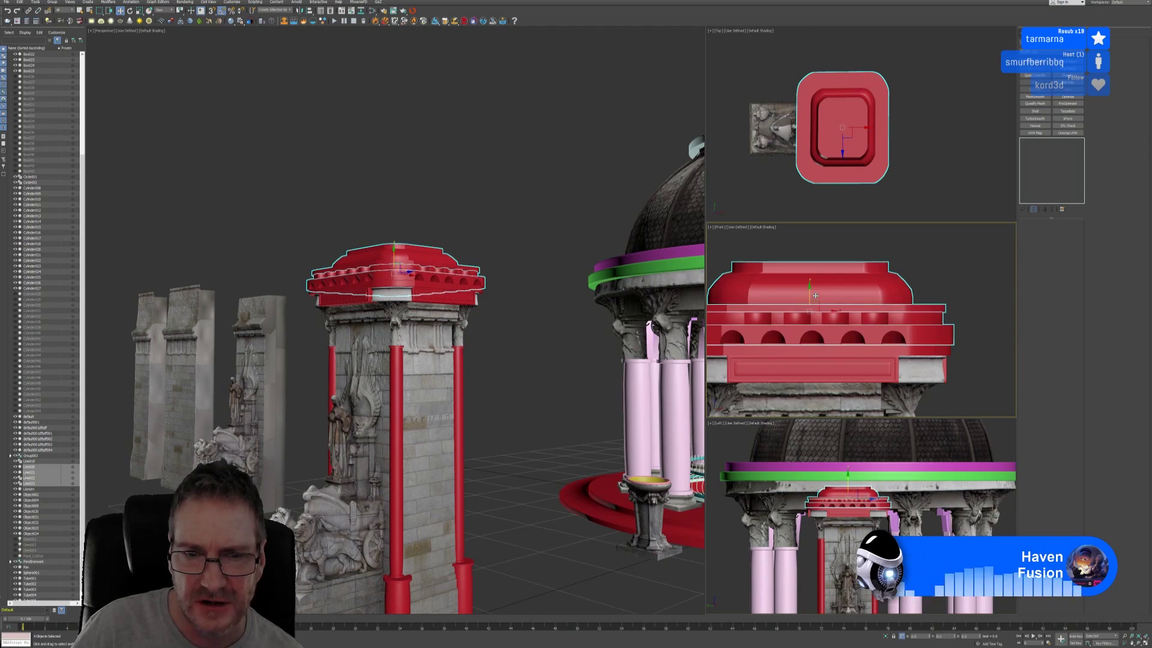
click(512, 257)
Step: Delete the three spare textured wall slabs standing apart from the capped pillar
middle_drag(502, 296, 493, 319)
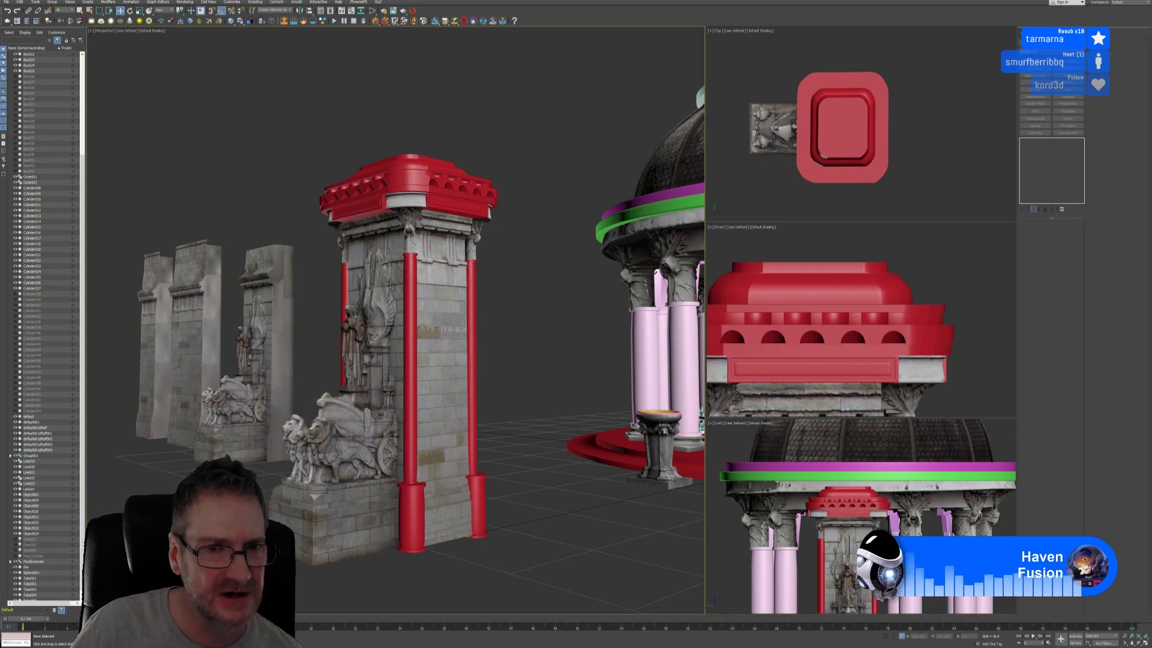
click(429, 356)
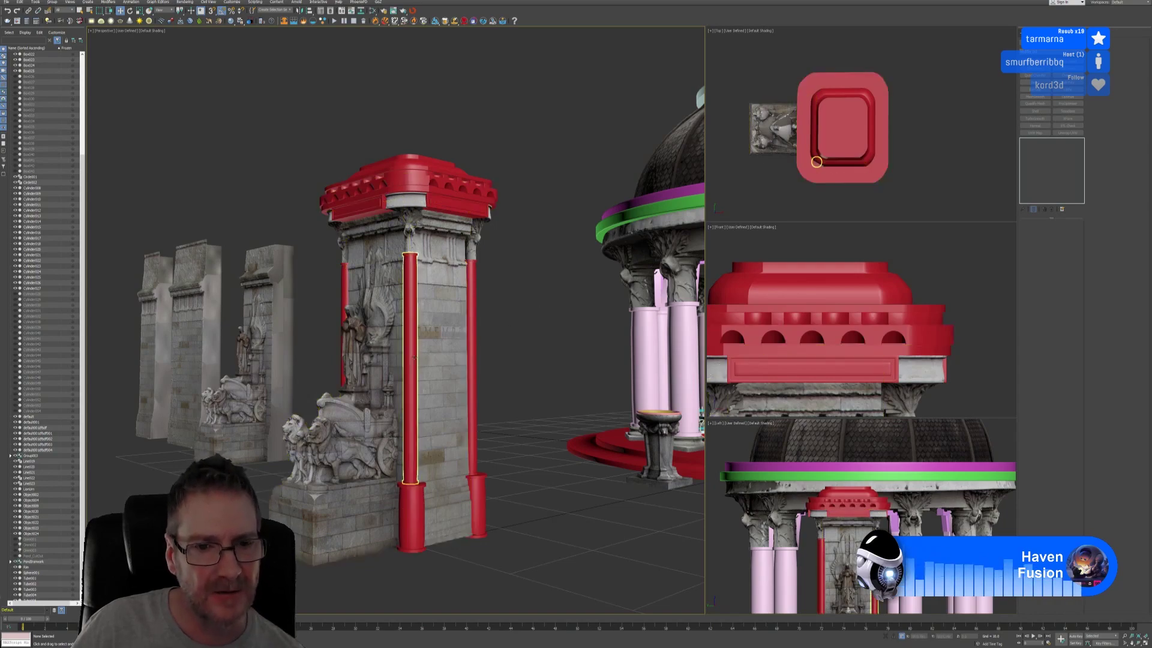
alt+middle_drag(429, 356, 394, 322)
scroll(504, 346, down, 4)
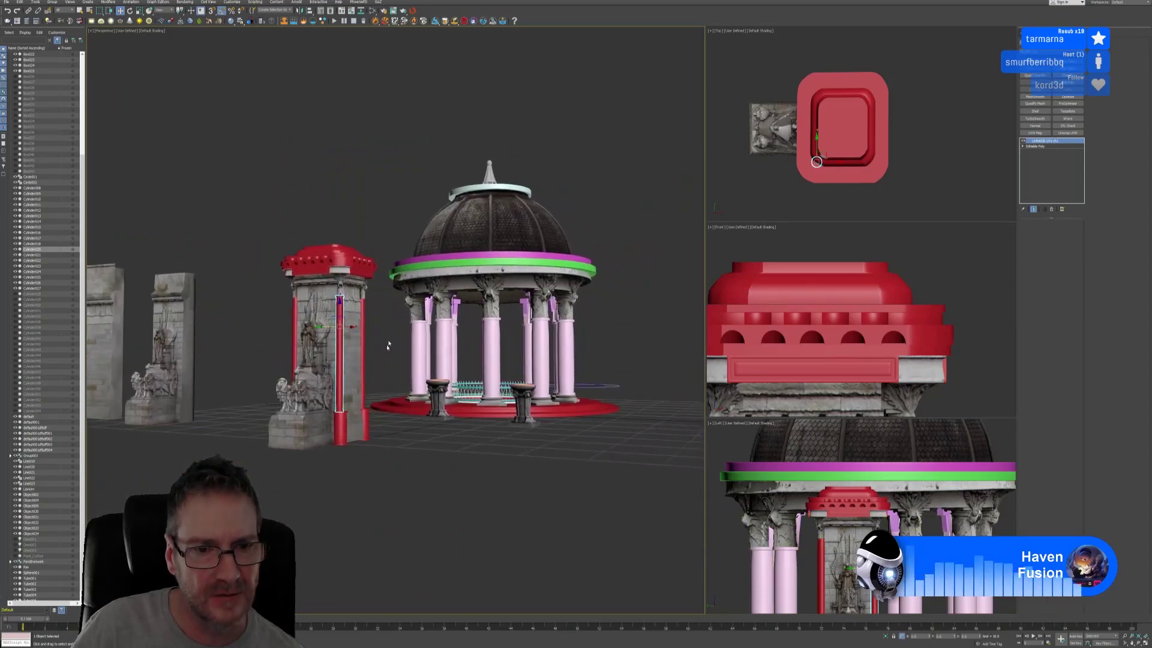
mouse_move(369, 471)
alt+middle_down()
mouse_move(347, 468)
mouse_move(422, 466)
mouse_move(381, 481)
mouse_move(372, 470)
alt+middle_up()
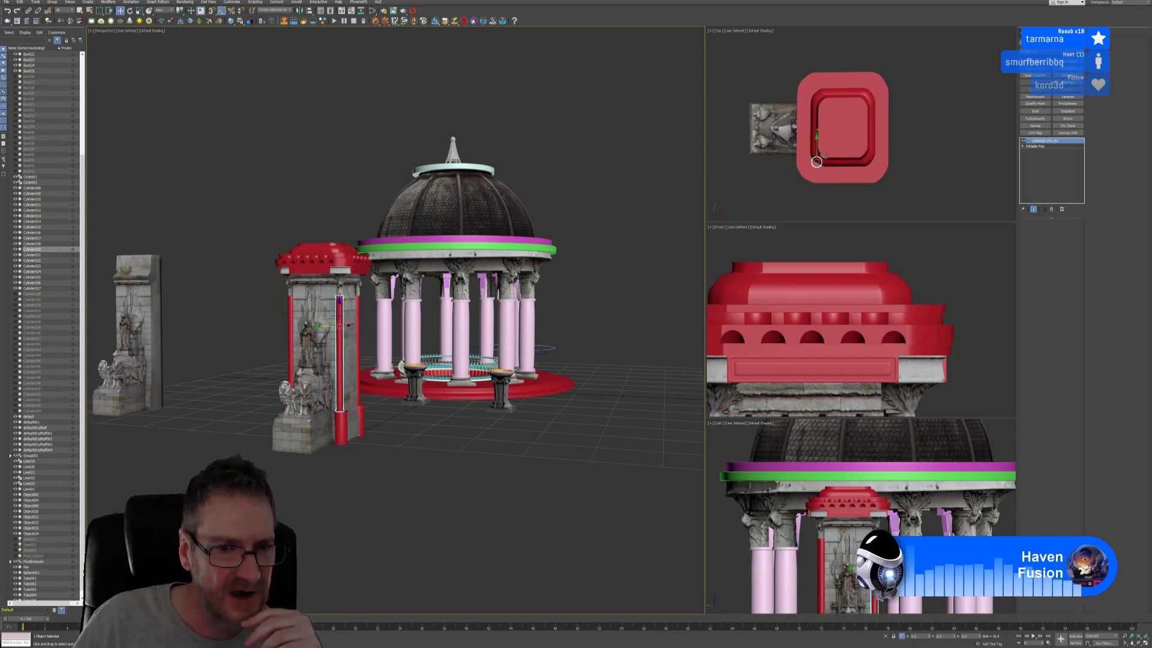
scroll(251, 396, down, 5)
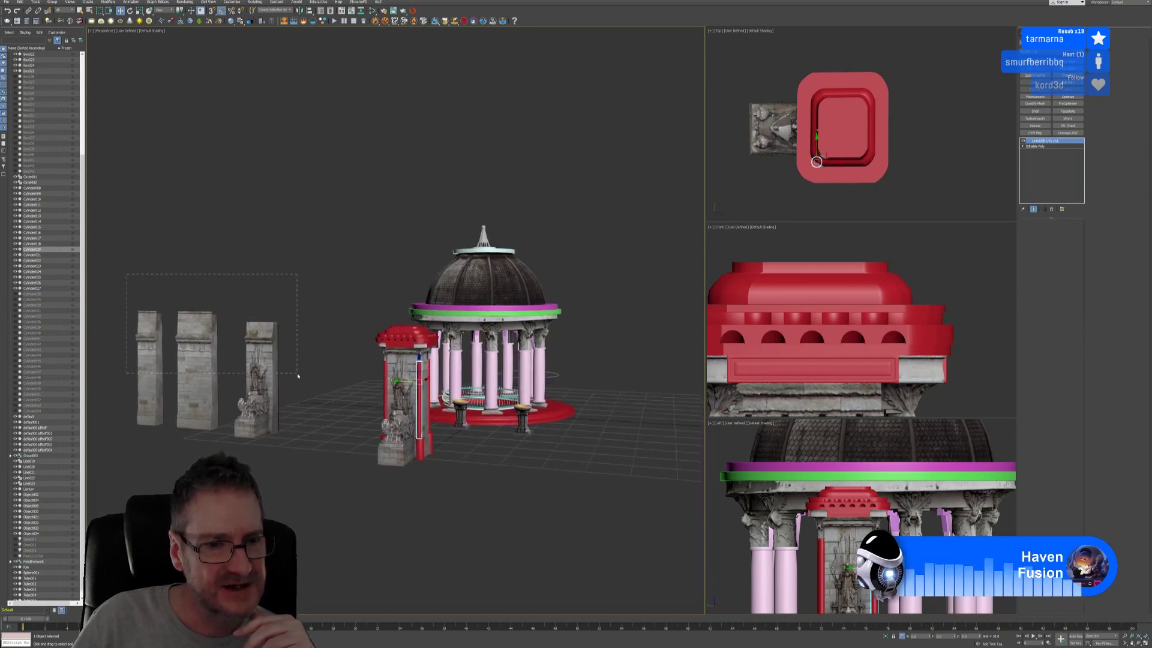
drag(297, 376, 298, 377)
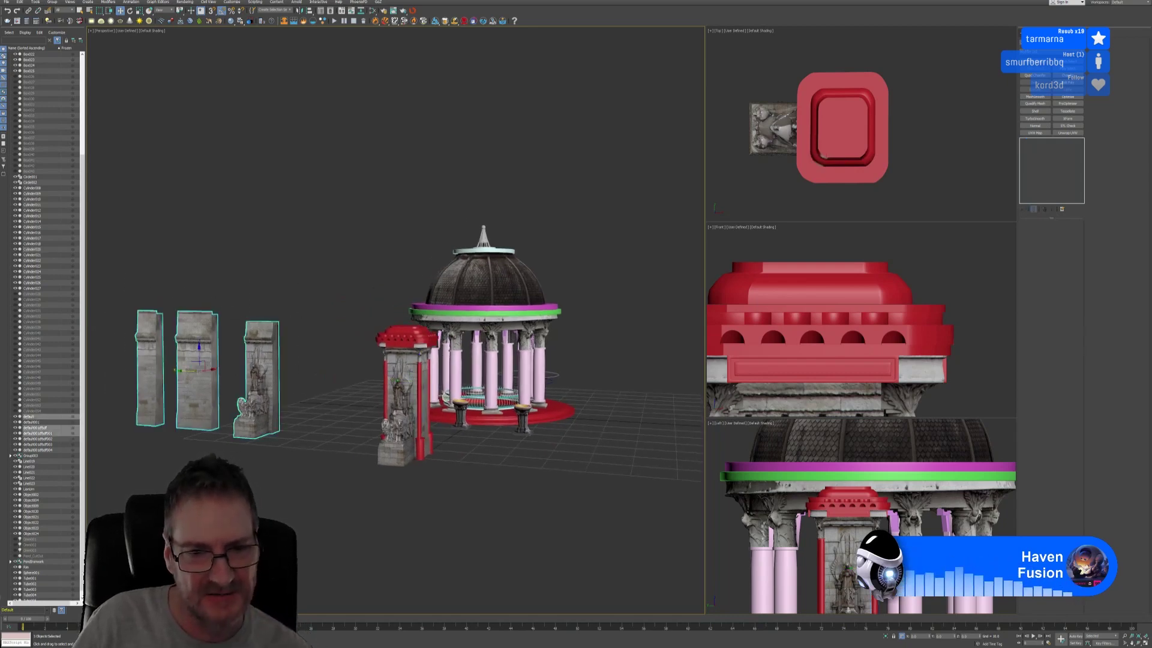
key(Delete)
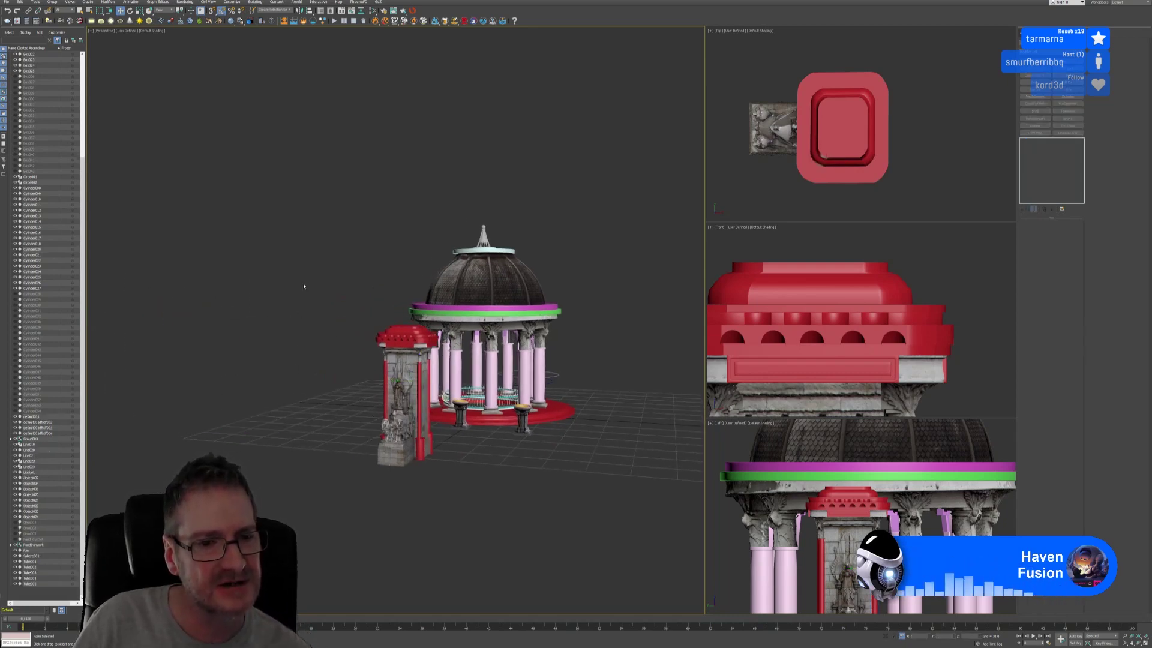
Step: Inspect the capped pillar's sculpted front and plain side from different angles beside the rotunda
middle_drag(331, 320, 306, 314)
scroll(307, 351, up, 5)
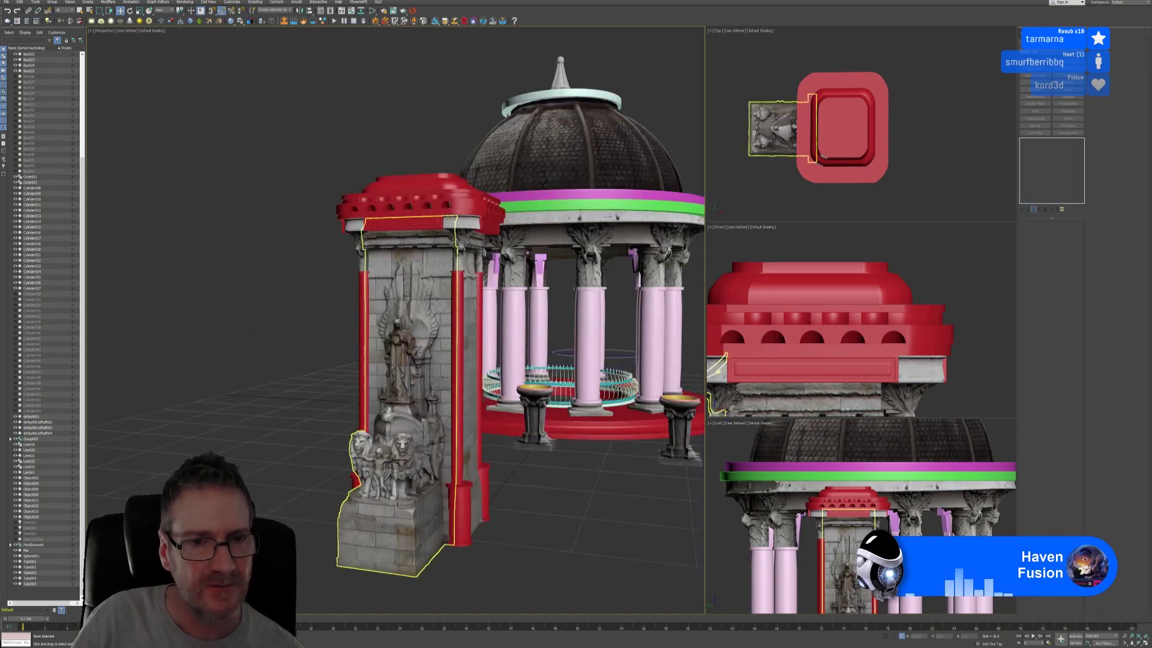
middle_drag(443, 384, 425, 381)
middle_drag(481, 473, 454, 480)
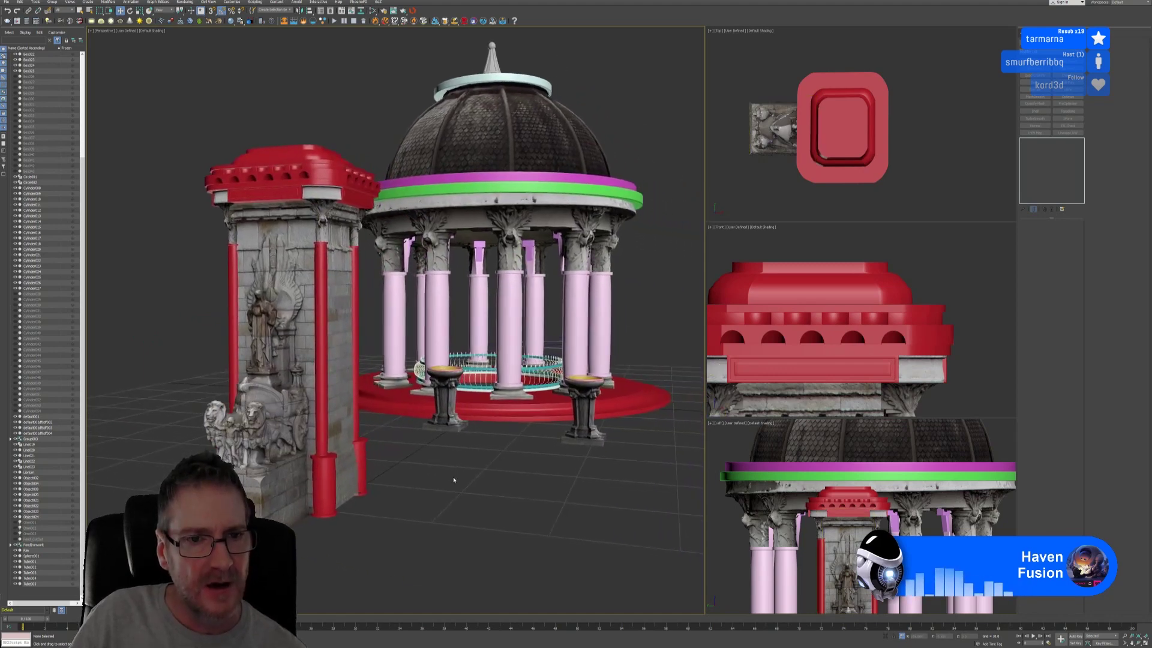
click(338, 295)
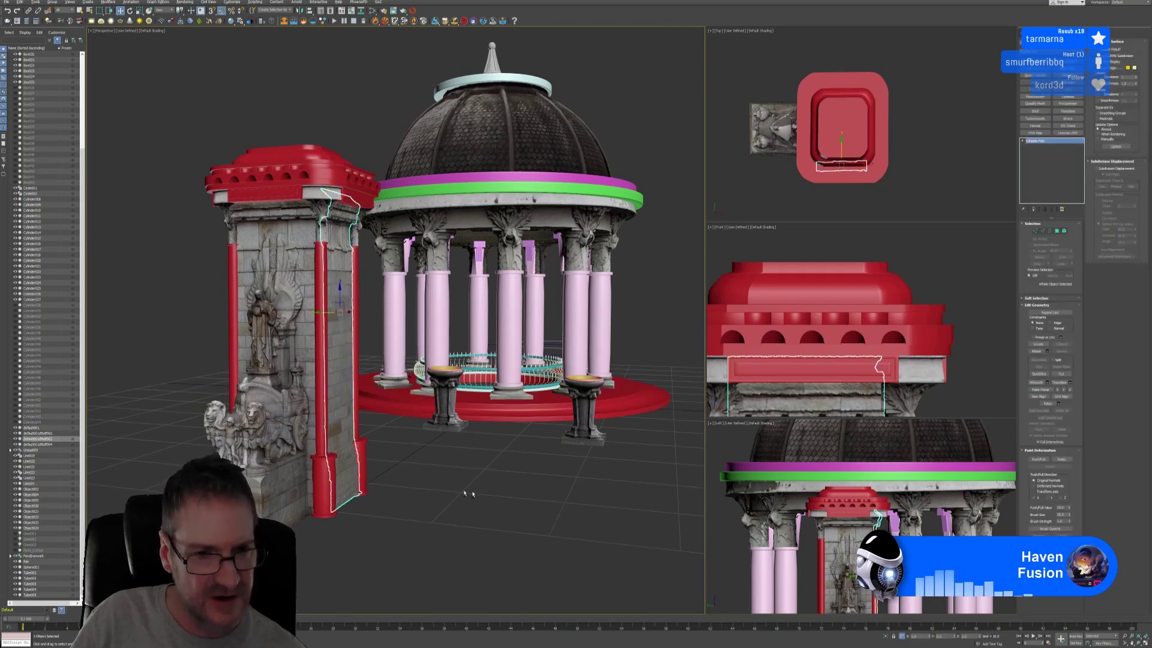
alt+middle_drag(465, 493, 387, 473)
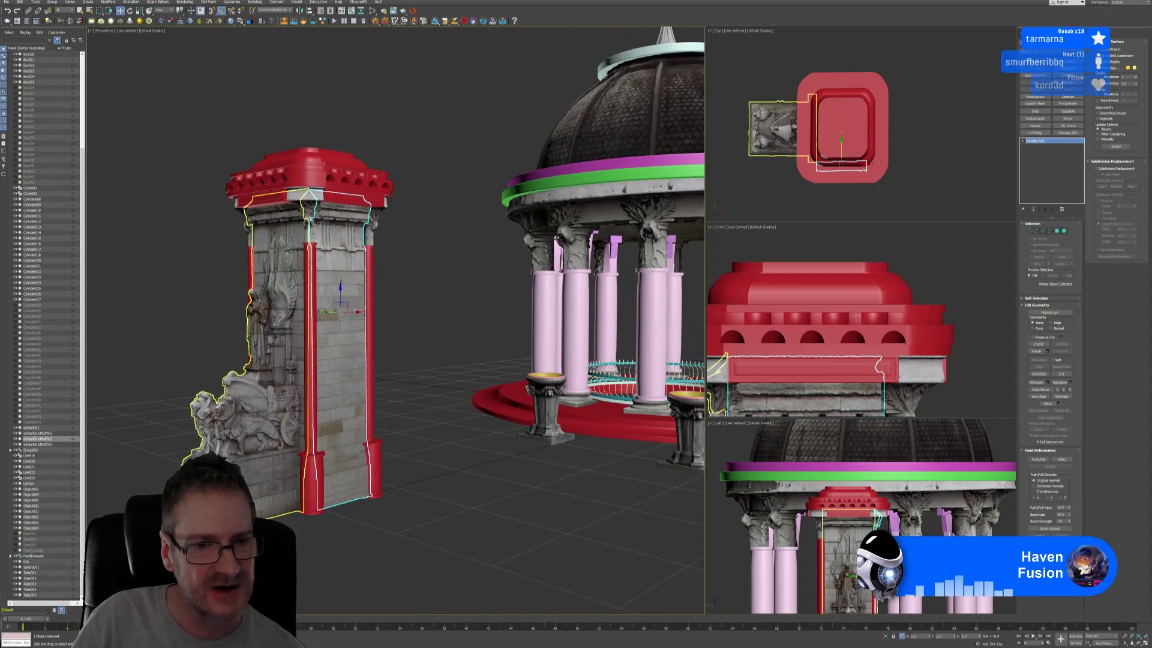
scroll(456, 311, down, 5)
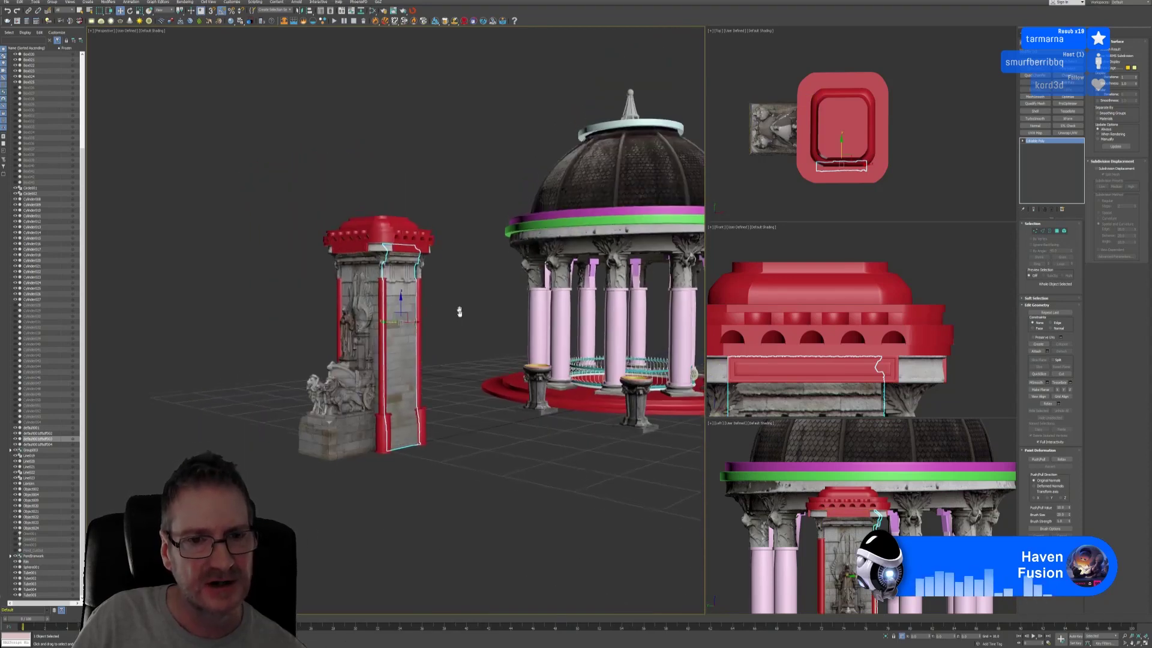
click(464, 363)
alt+middle_drag(464, 364, 448, 335)
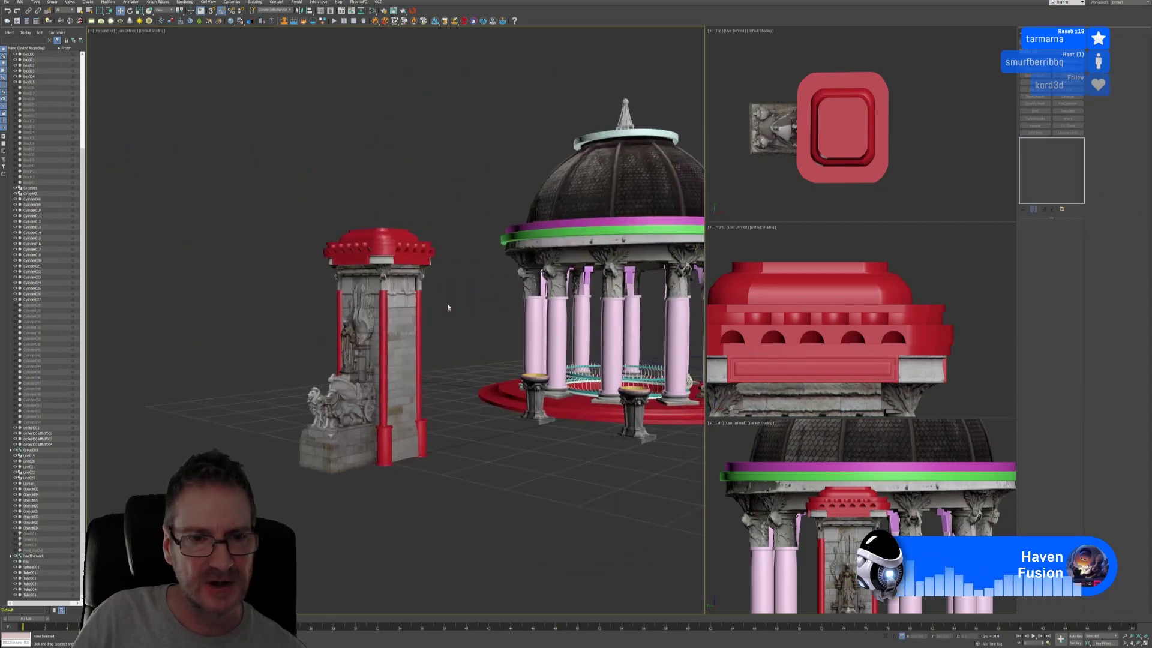
Step: Select the curved block and the cap layers beneath it and flatten their height slightly further
scroll(780, 244, down, 2)
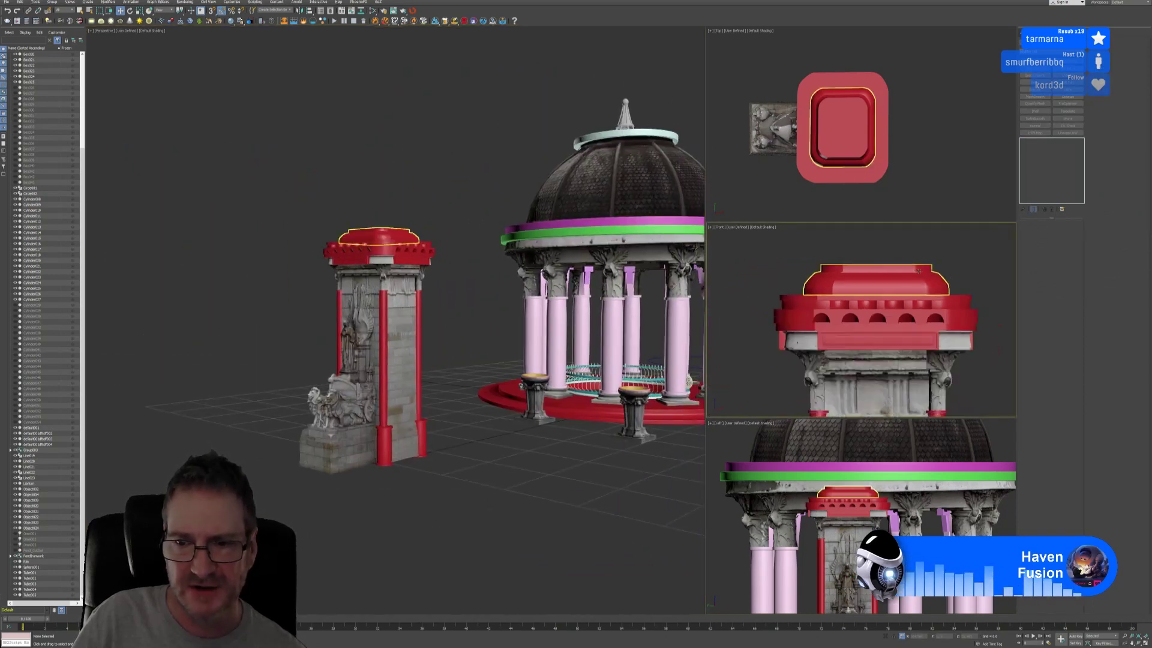
drag(973, 315, 974, 315)
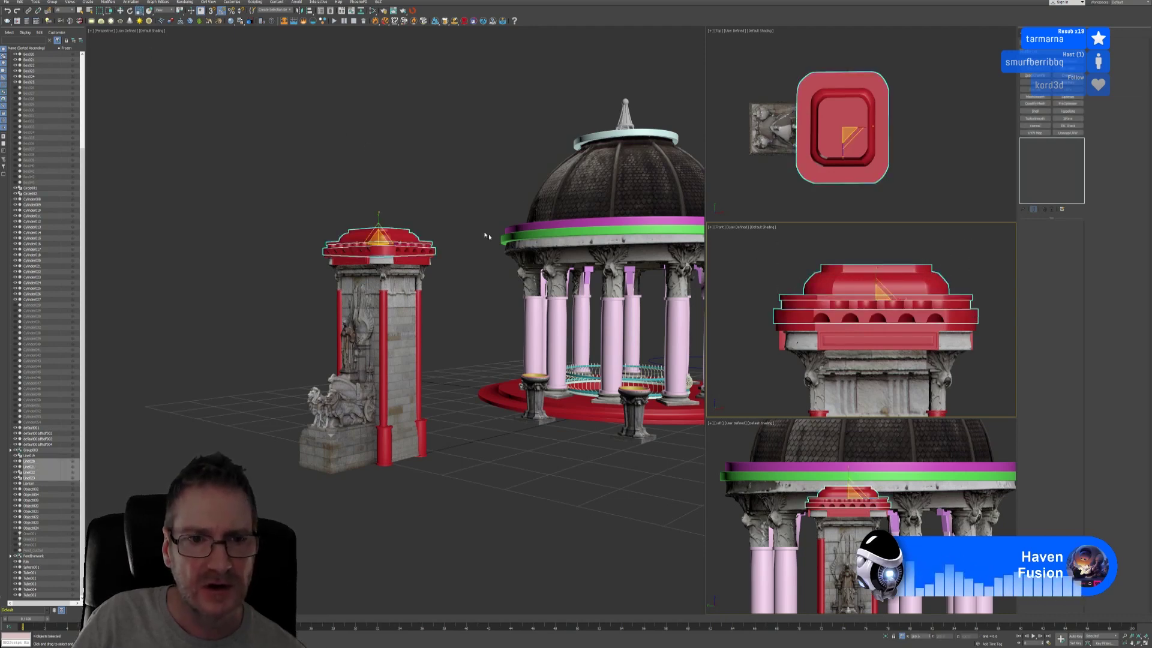
scroll(387, 234, up, 4)
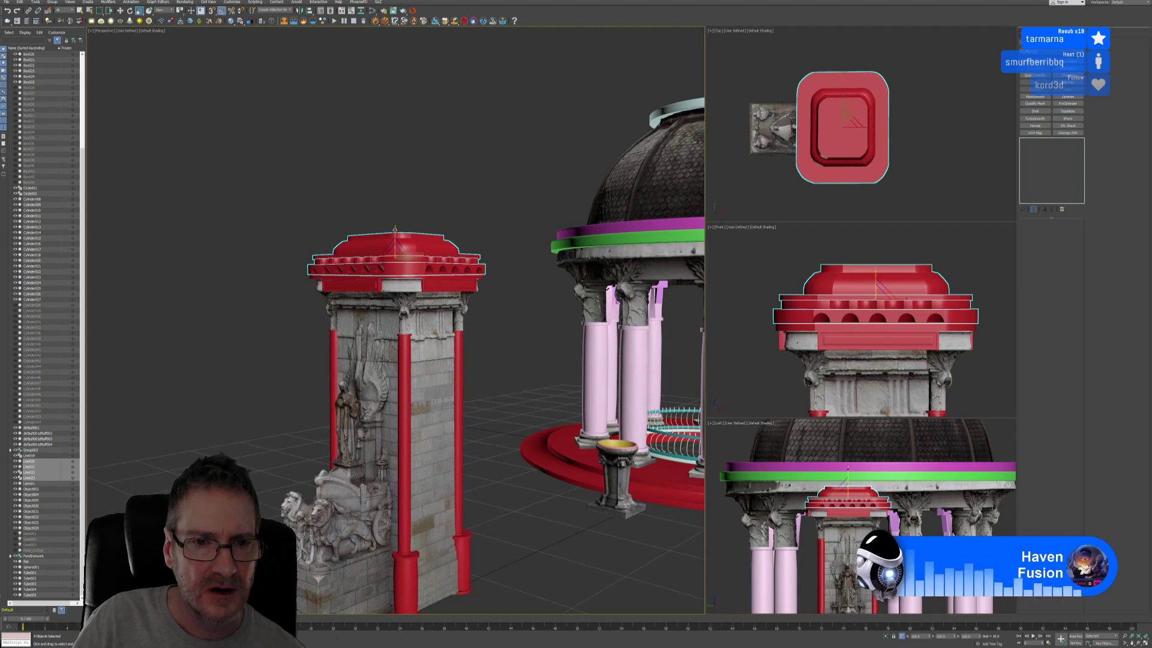
drag(395, 229, 395, 243)
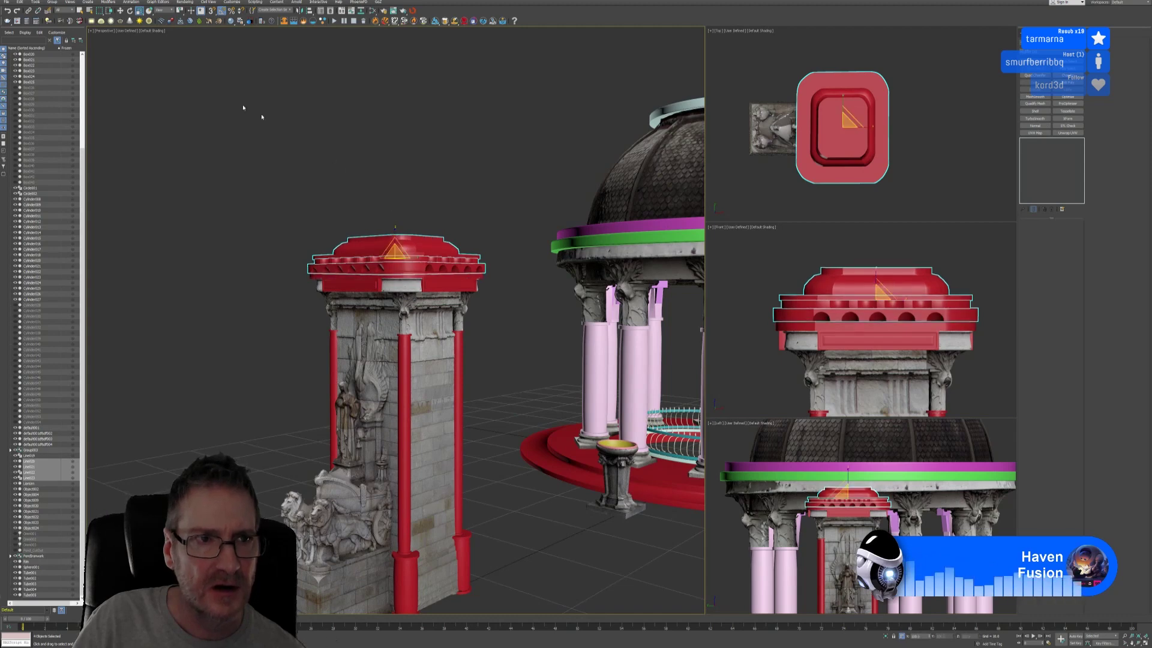
Step: Lower the flattened cap pieces in the front view to sit on the panelled block beneath them and deselect them
click(120, 10)
scroll(859, 280, up, 5)
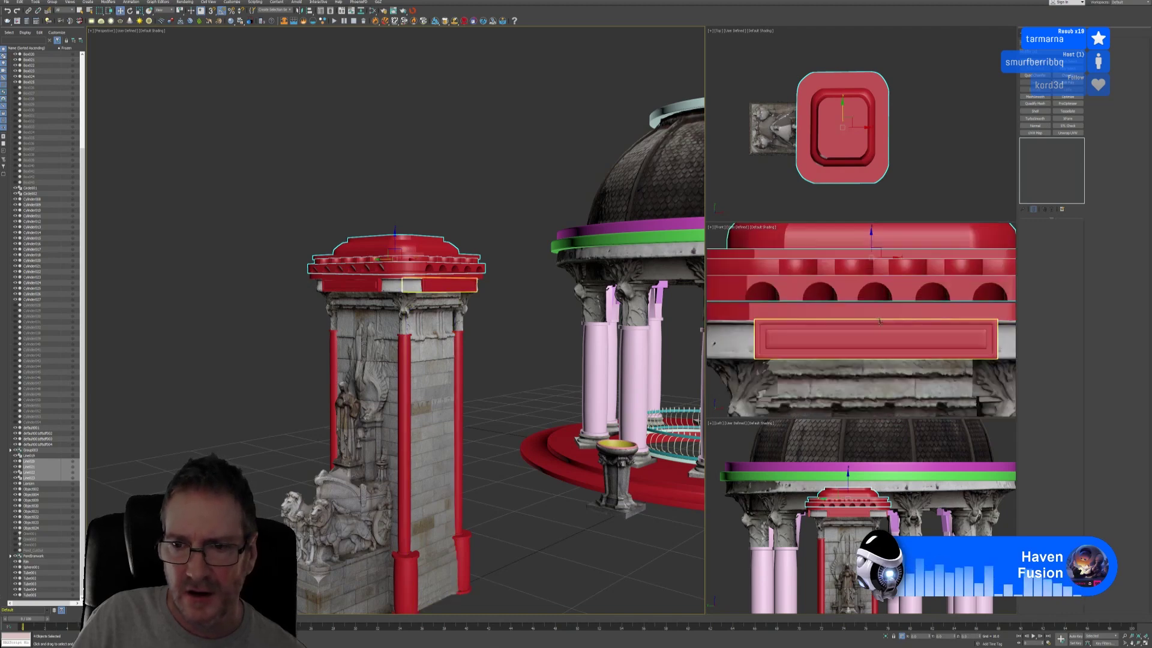
middle_drag(859, 280, 858, 292)
drag(872, 253, 869, 257)
click(489, 237)
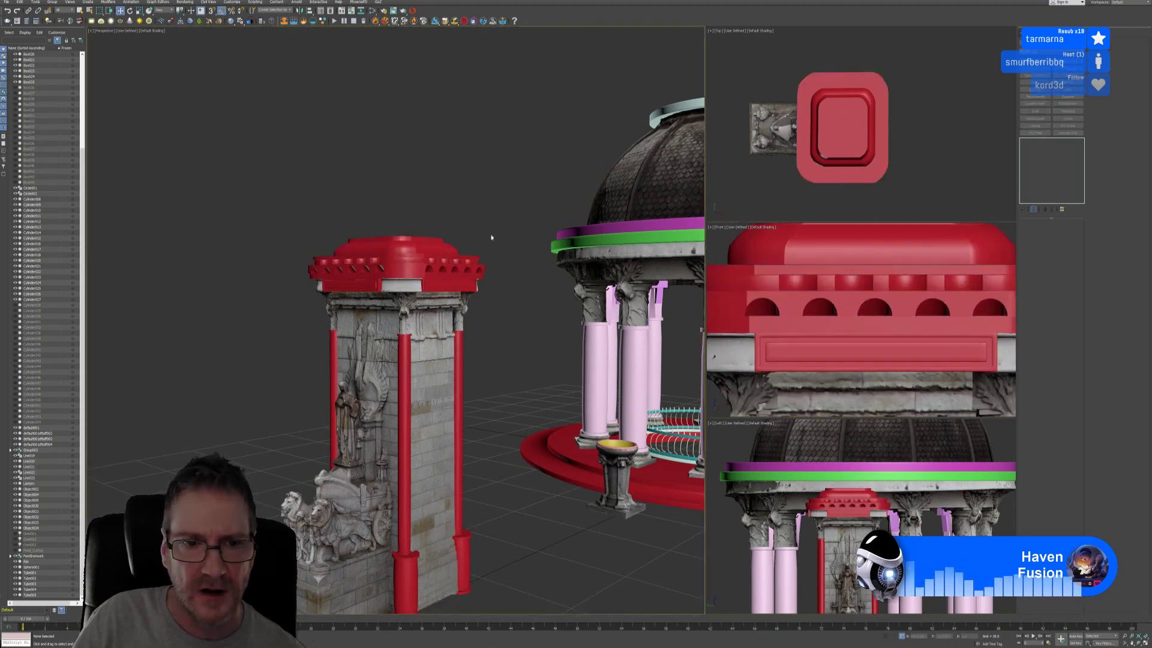
scroll(489, 252, down, 6)
middle_drag(500, 322, 486, 326)
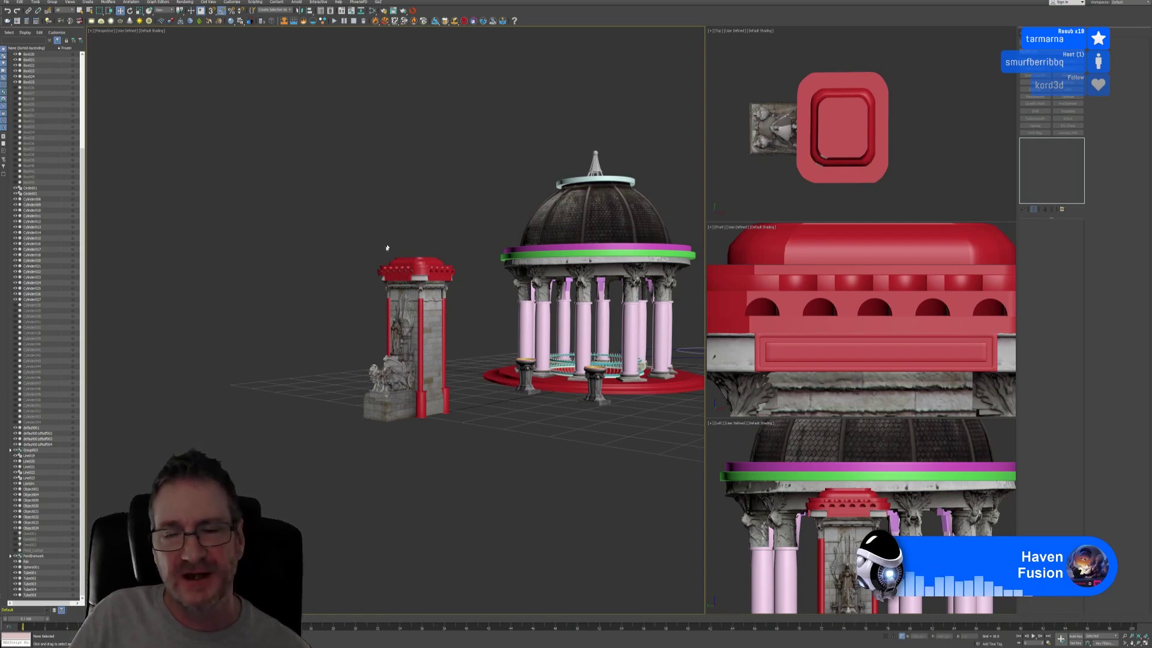
Step: Create a sphere with a changed segment count, centred on the pillar cap in the top view
click(1021, 41)
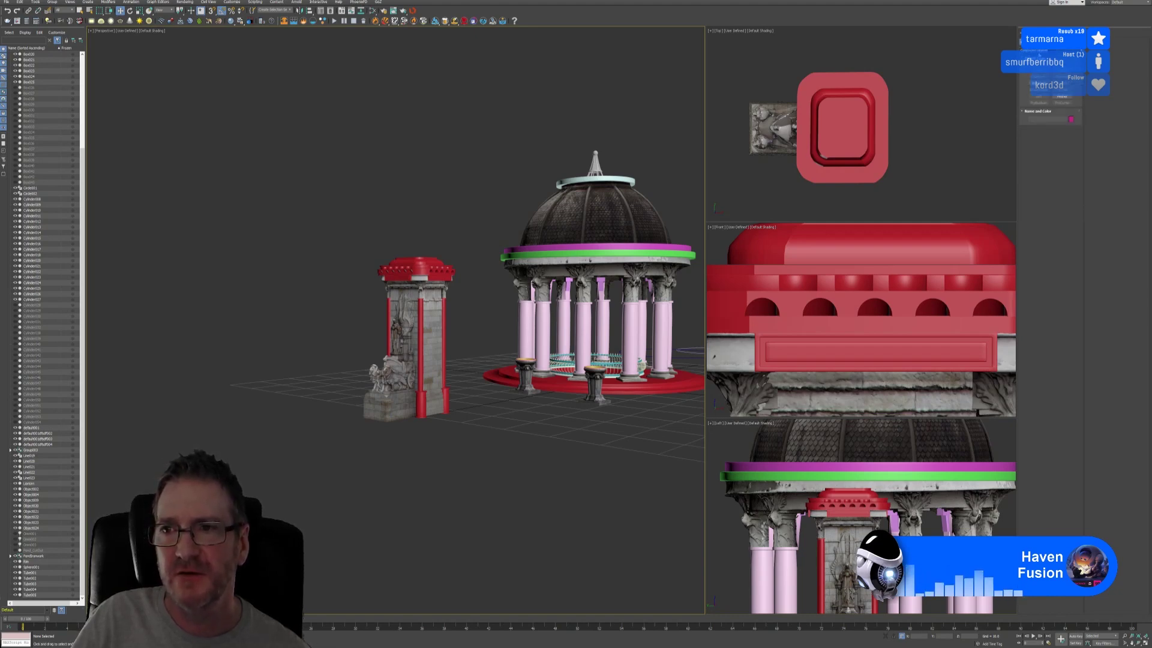
click(1039, 52)
click(1038, 57)
click(1038, 78)
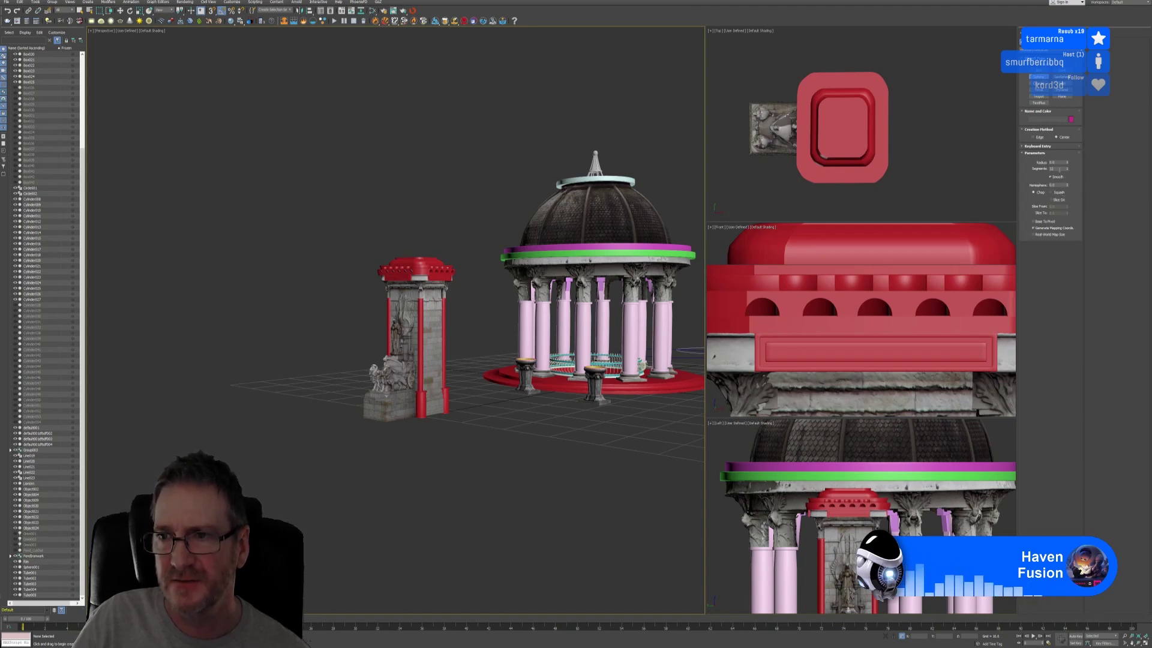
double_click(1059, 169)
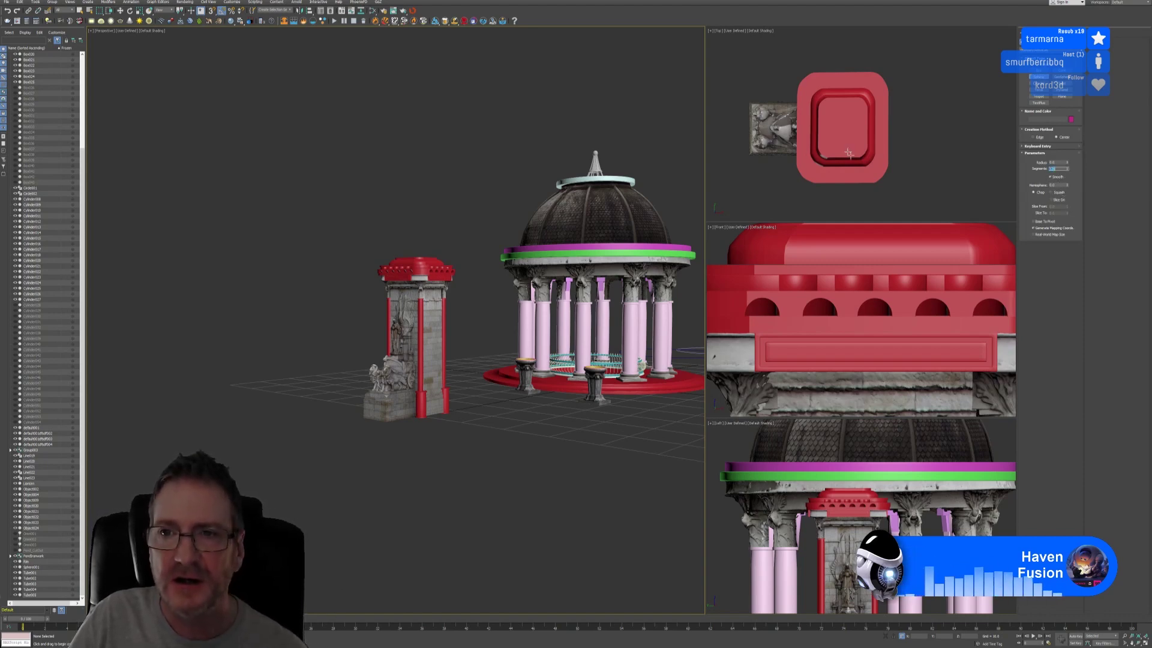
drag(841, 125, 844, 146)
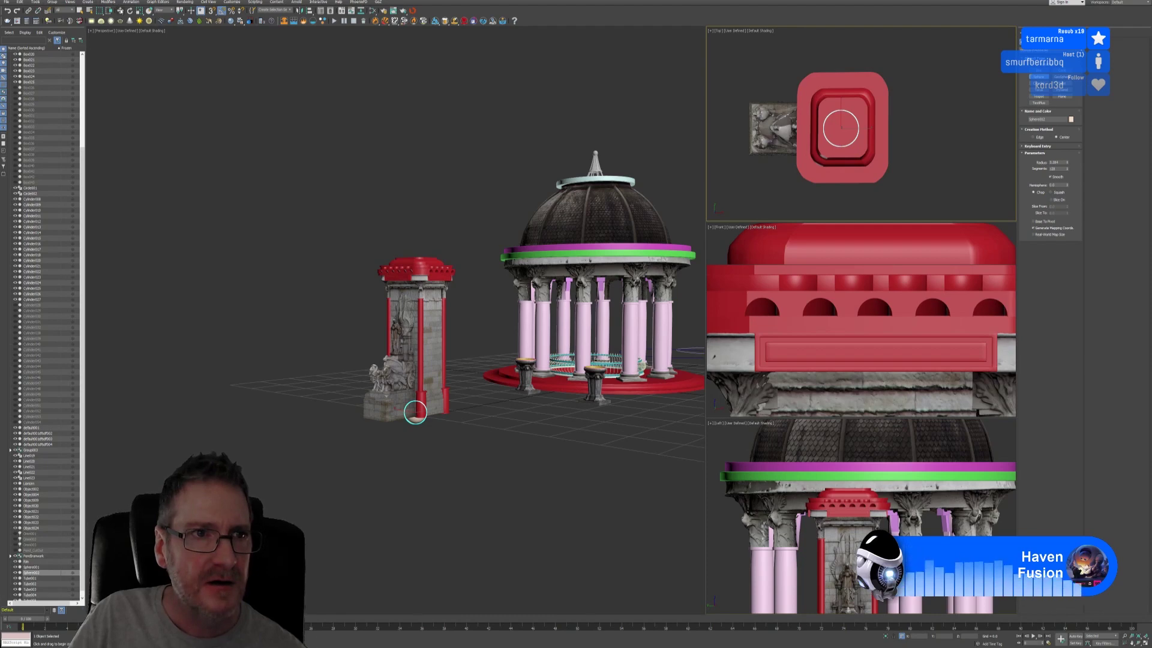
Step: Raise the sphere from the ground until it is half embedded in the cap's top and check it against the rotunda
click(121, 12)
middle_click(491, 434)
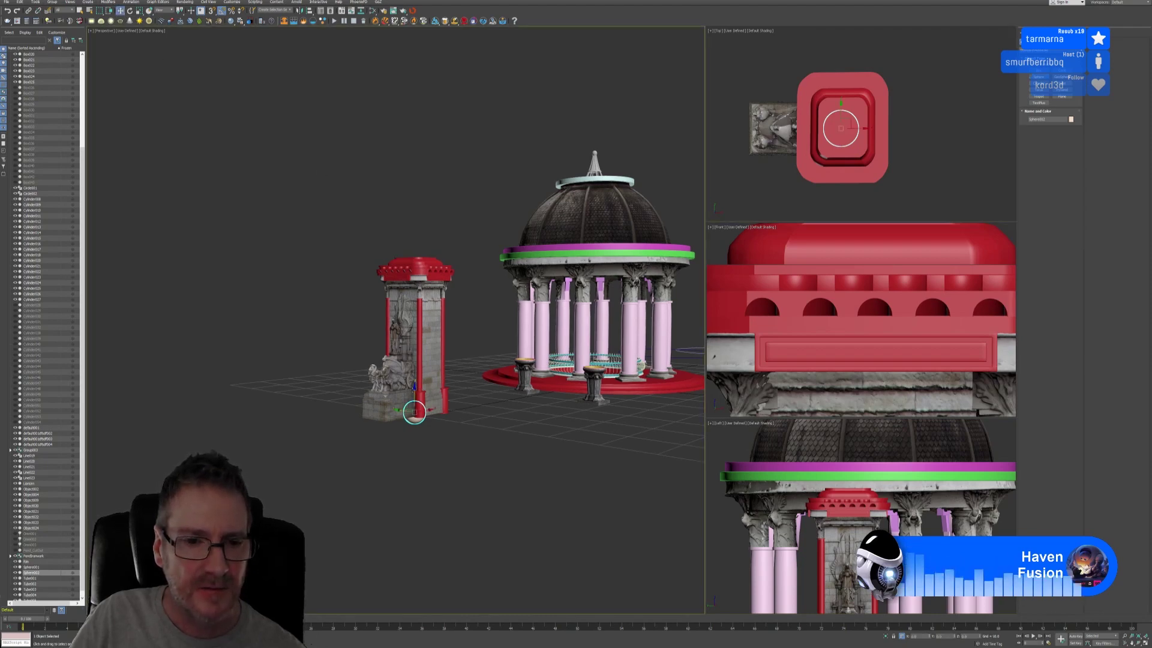
drag(415, 390, 448, 235)
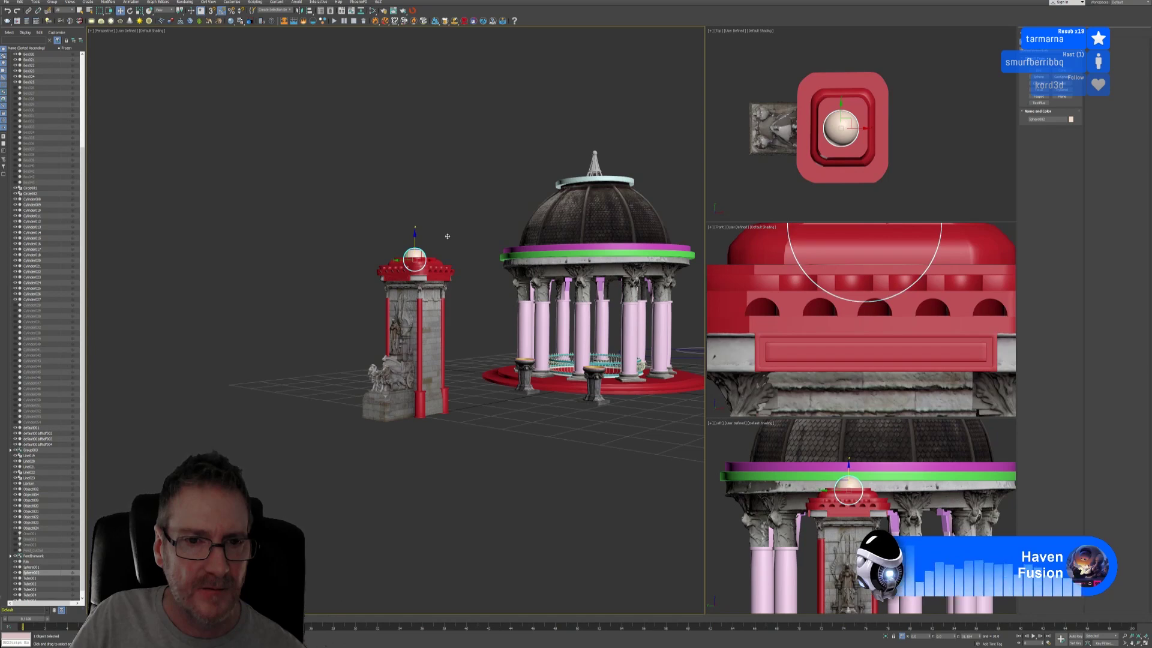
click(448, 216)
scroll(468, 250, up, 3)
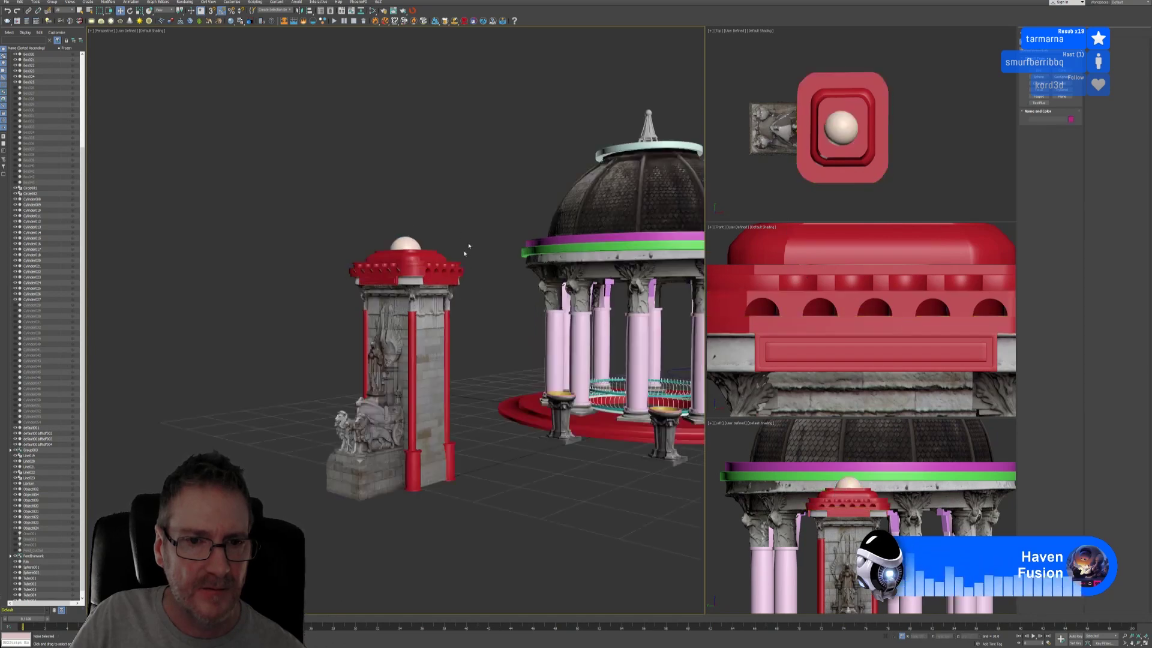
mouse_move(463, 222)
middle_down()
mouse_move(486, 209)
mouse_move(465, 196)
mouse_move(471, 204)
mouse_move(450, 219)
middle_up()
scroll(471, 204, down, 4)
scroll(471, 210, down, 2)
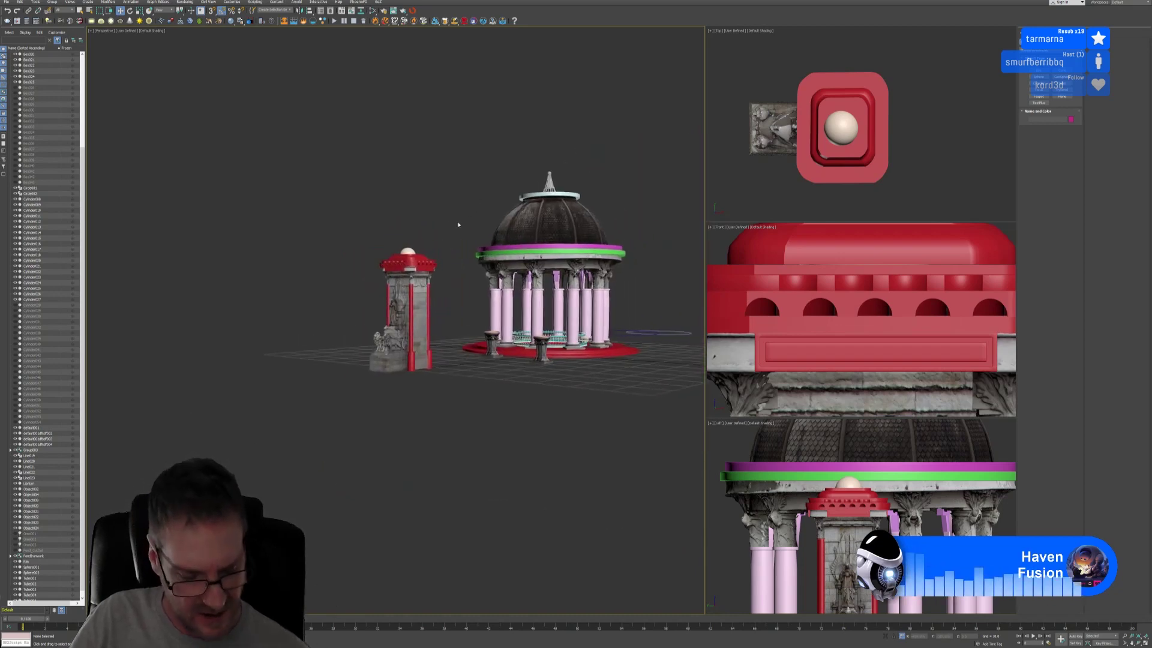
Step: Delete the sphere from the top of the pillar's cap
click(816, 164)
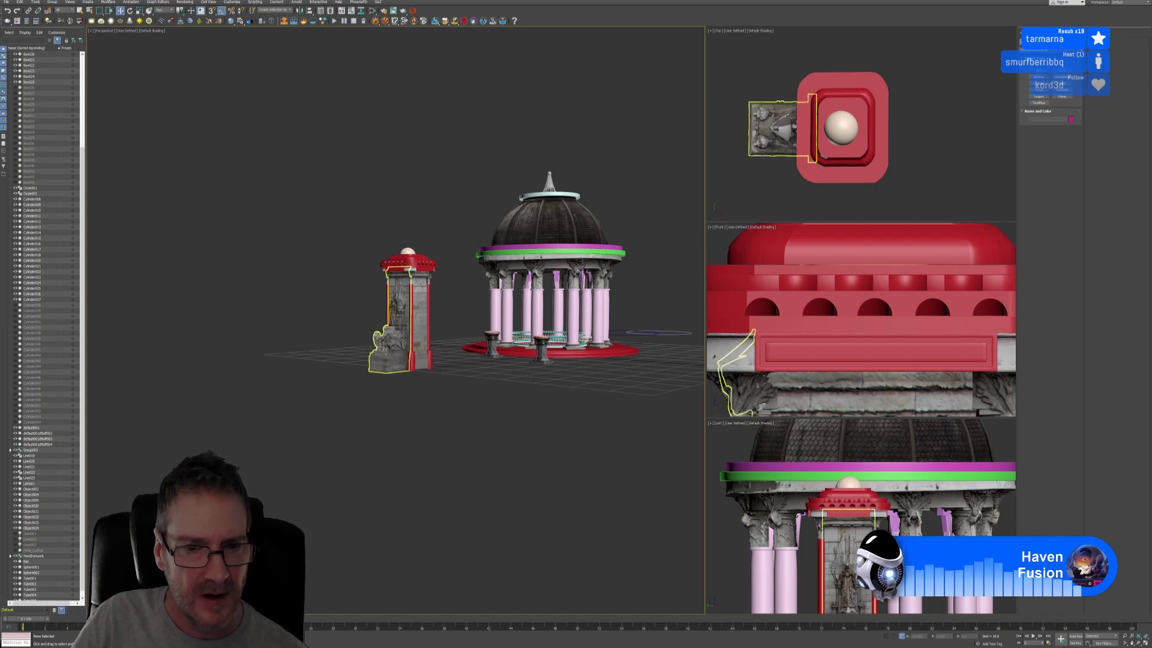
mouse_move(417, 393)
alt+middle_down()
mouse_move(465, 390)
mouse_move(414, 395)
alt+middle_up()
scroll(419, 354, up, 5)
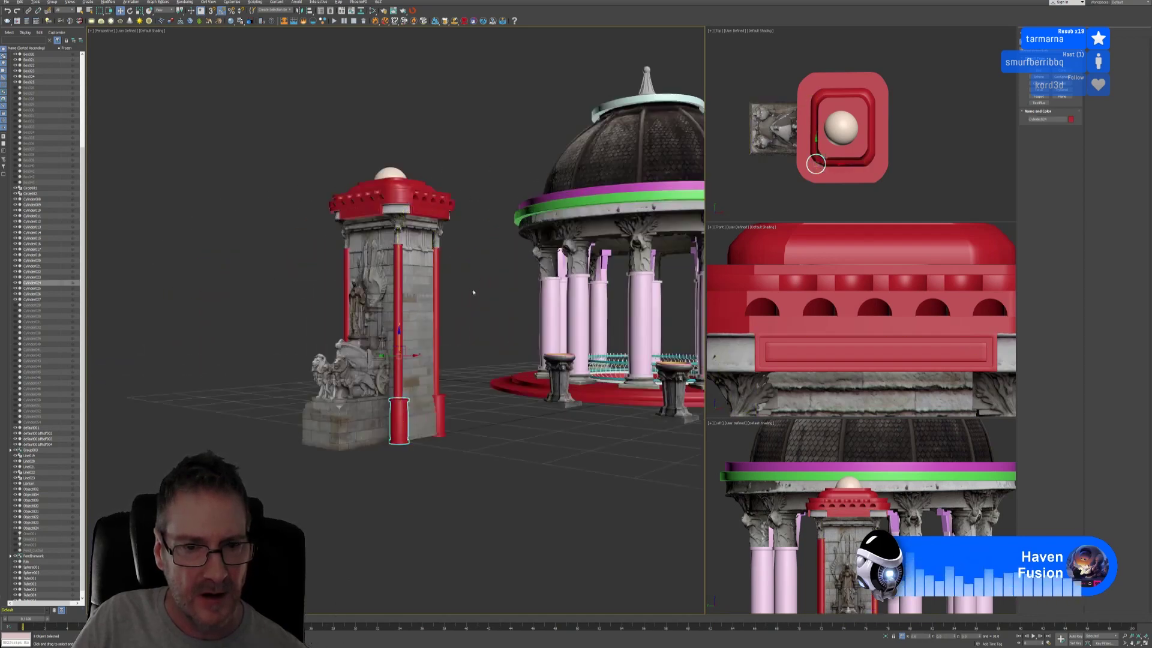
mouse_move(474, 291)
alt+middle_down()
mouse_move(454, 294)
mouse_move(474, 292)
alt+middle_up()
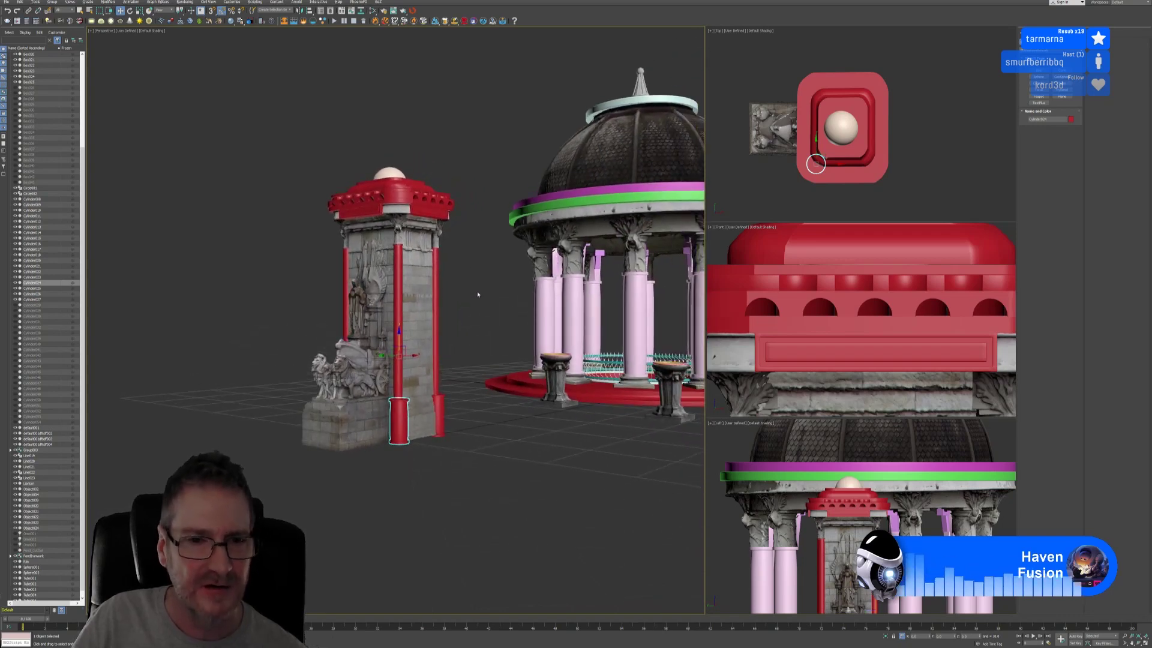
click(389, 176)
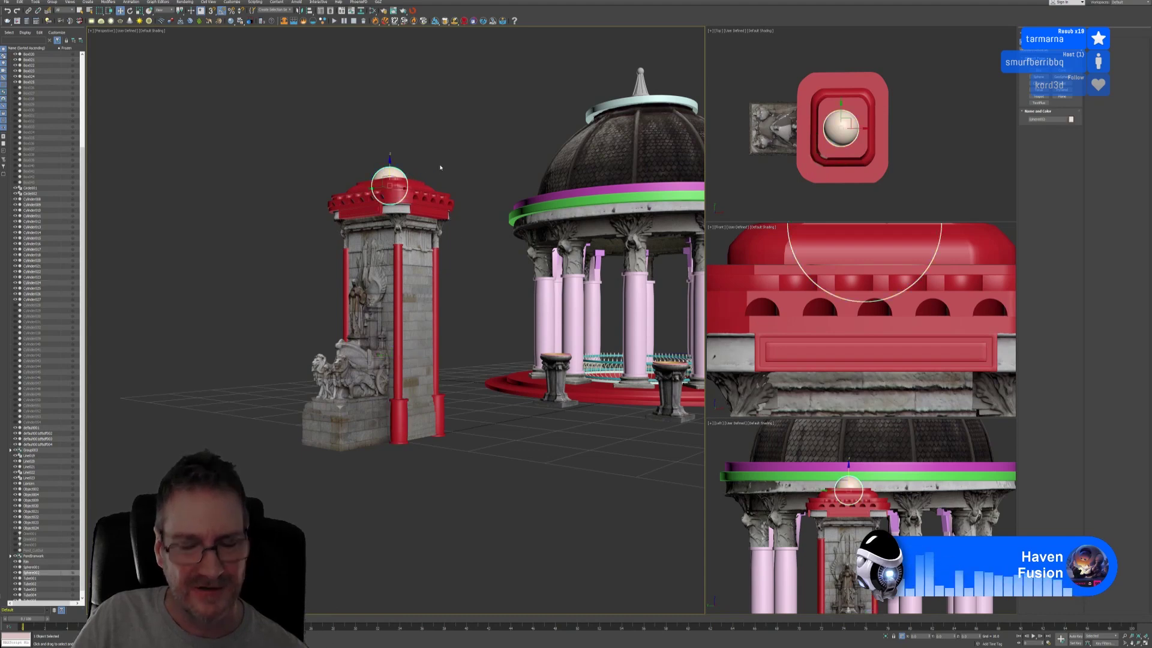
key(Delete)
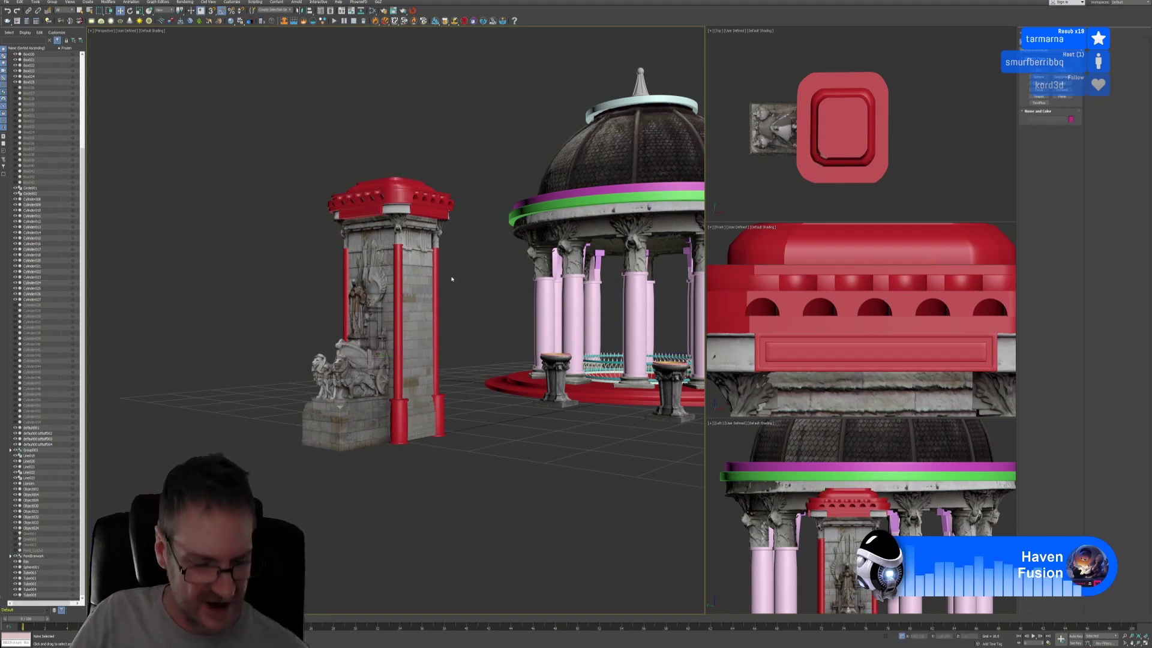
Step: Assign the plain white GoZ Standard material to the pillar's textured stone side wall slab
middle_drag(452, 279, 422, 298)
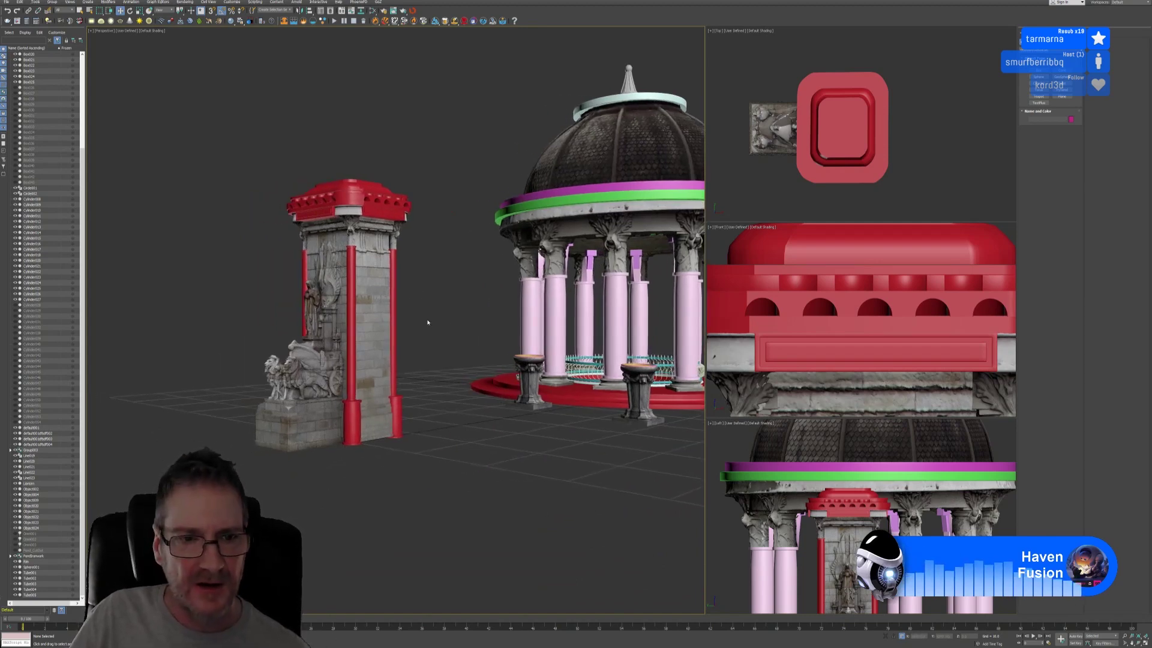
click(393, 282)
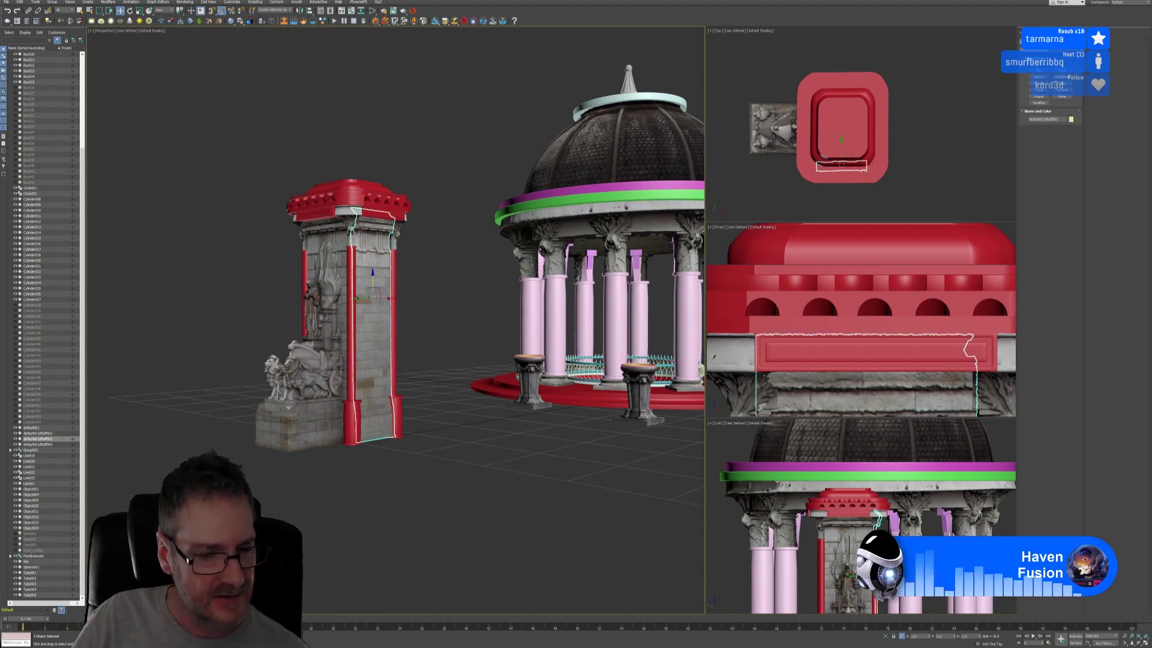
middle_drag(423, 209, 355, 250)
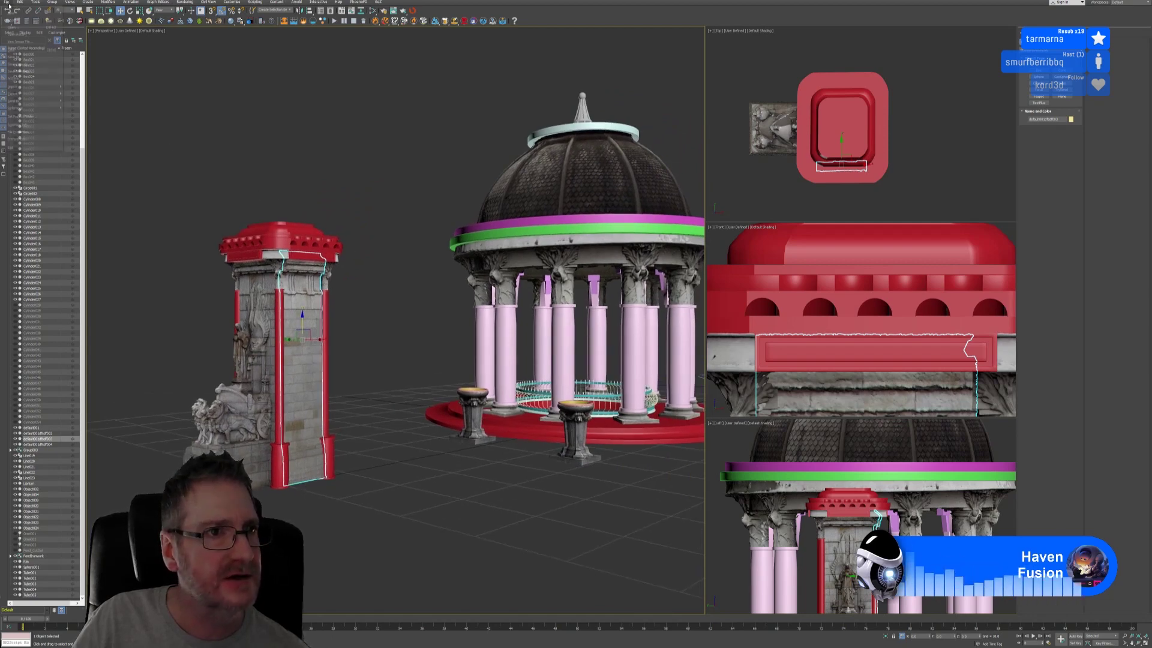
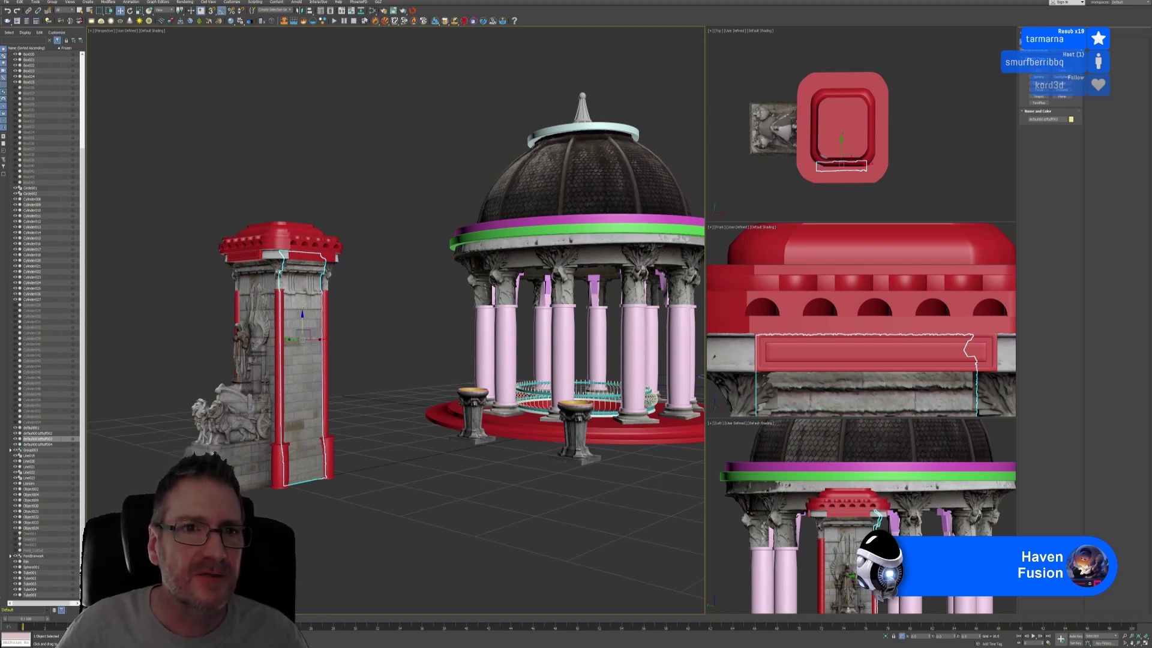
key(m)
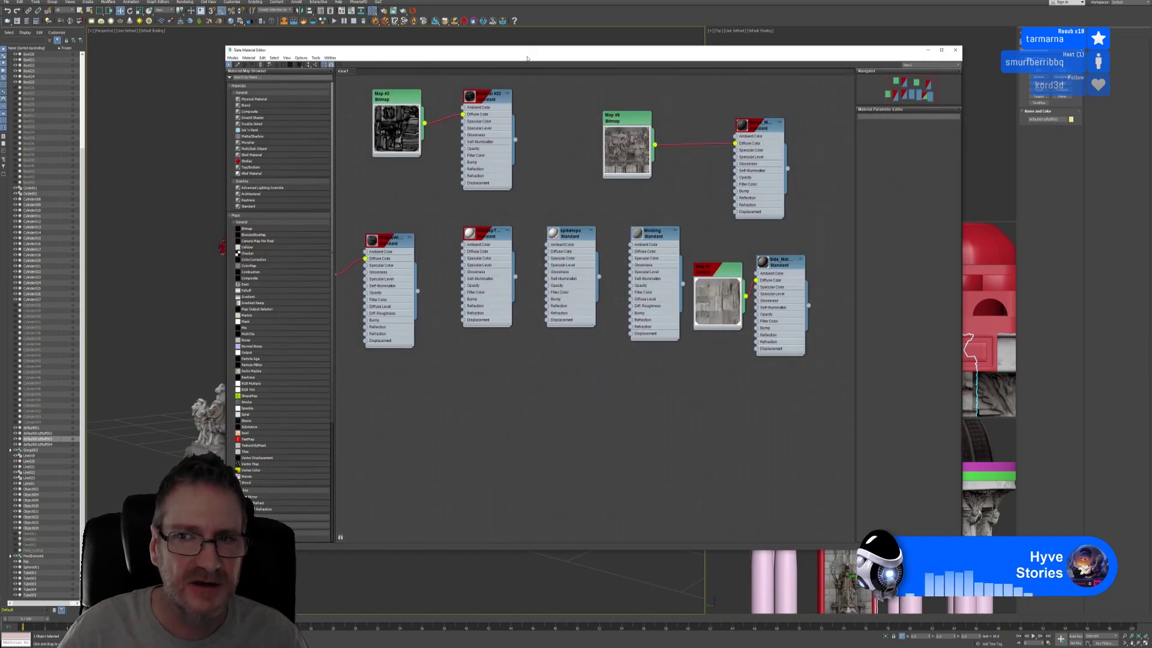
drag(572, 55, 637, 56)
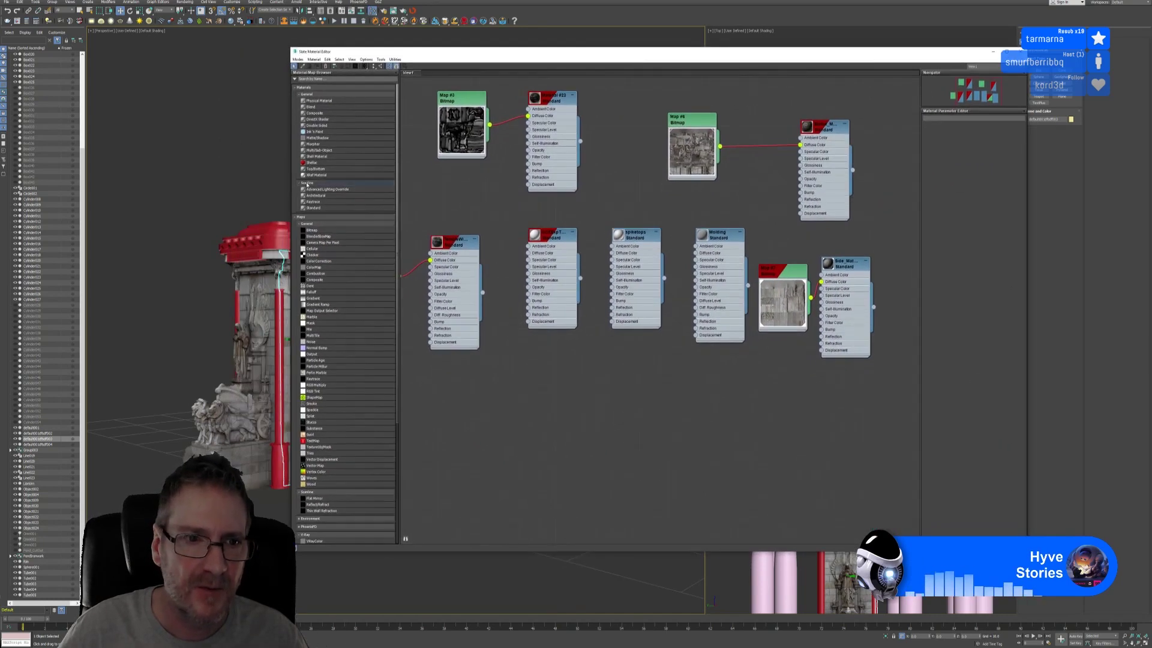
middle_drag(252, 177, 170, 164)
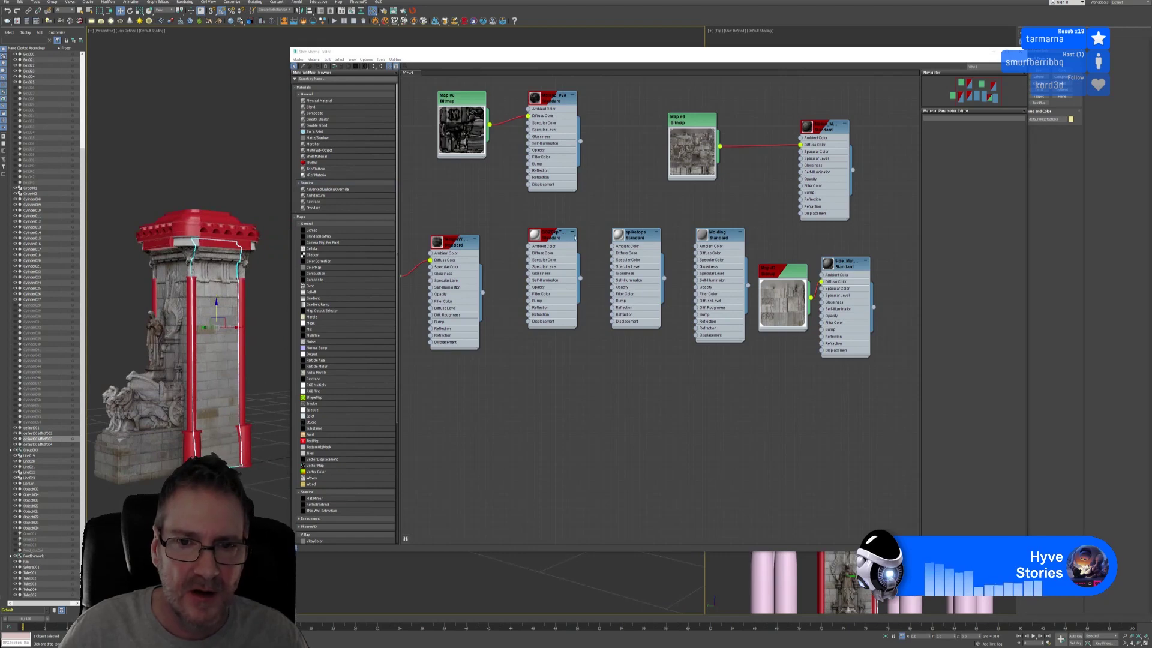
double_click(556, 239)
right_click(557, 239)
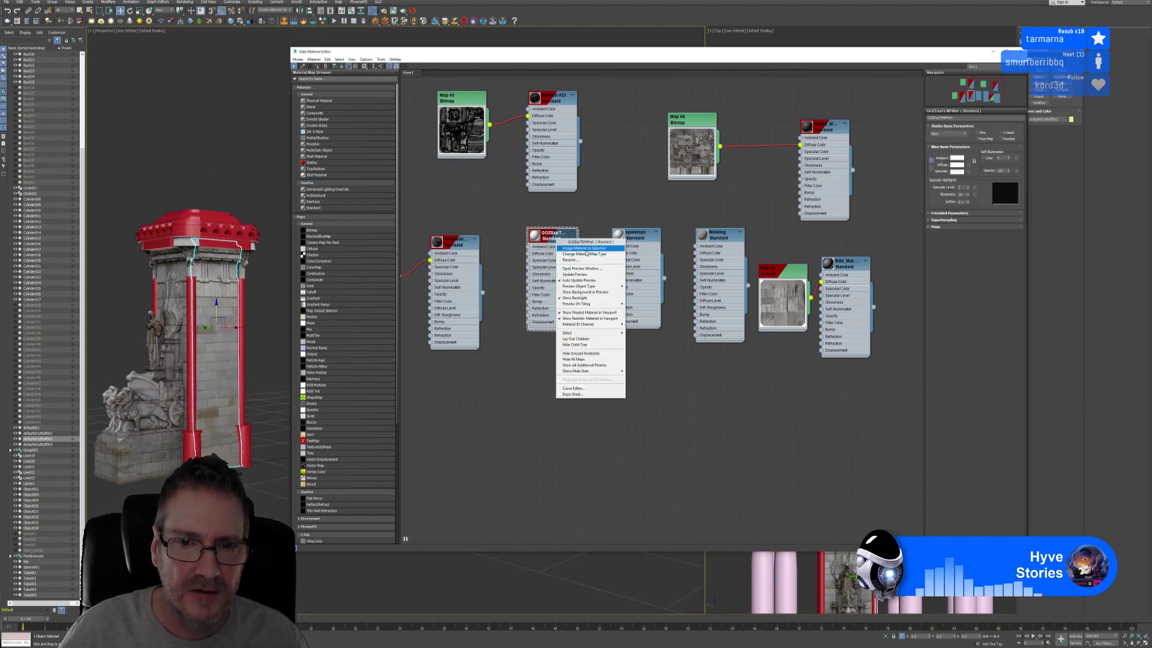
click(567, 248)
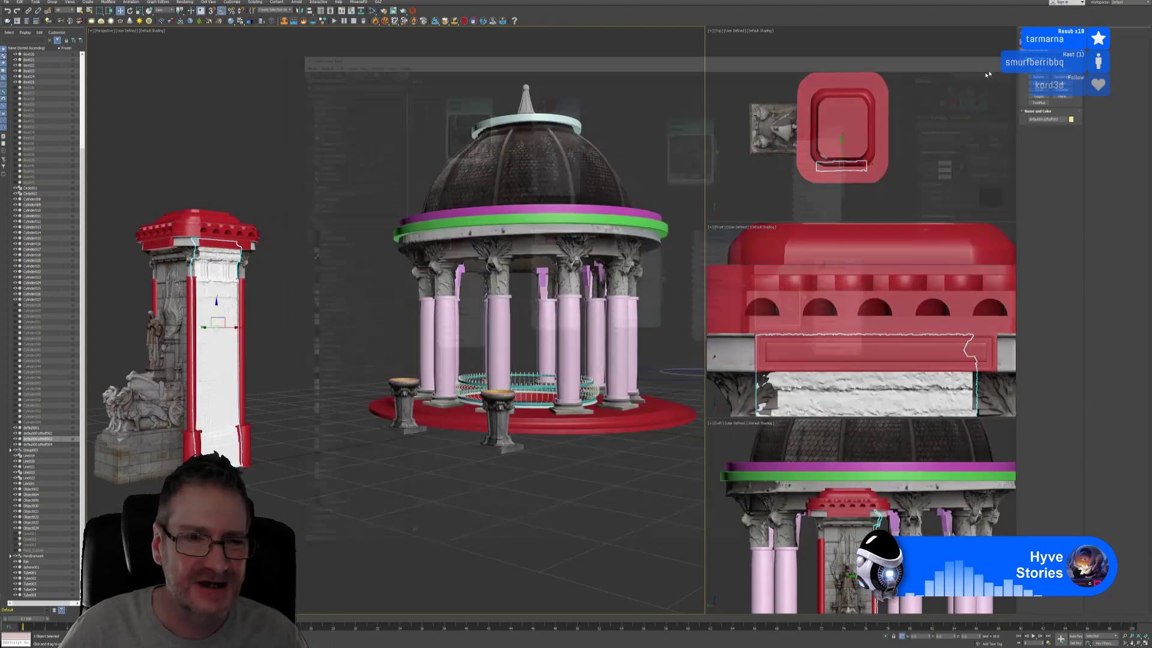
click(1020, 51)
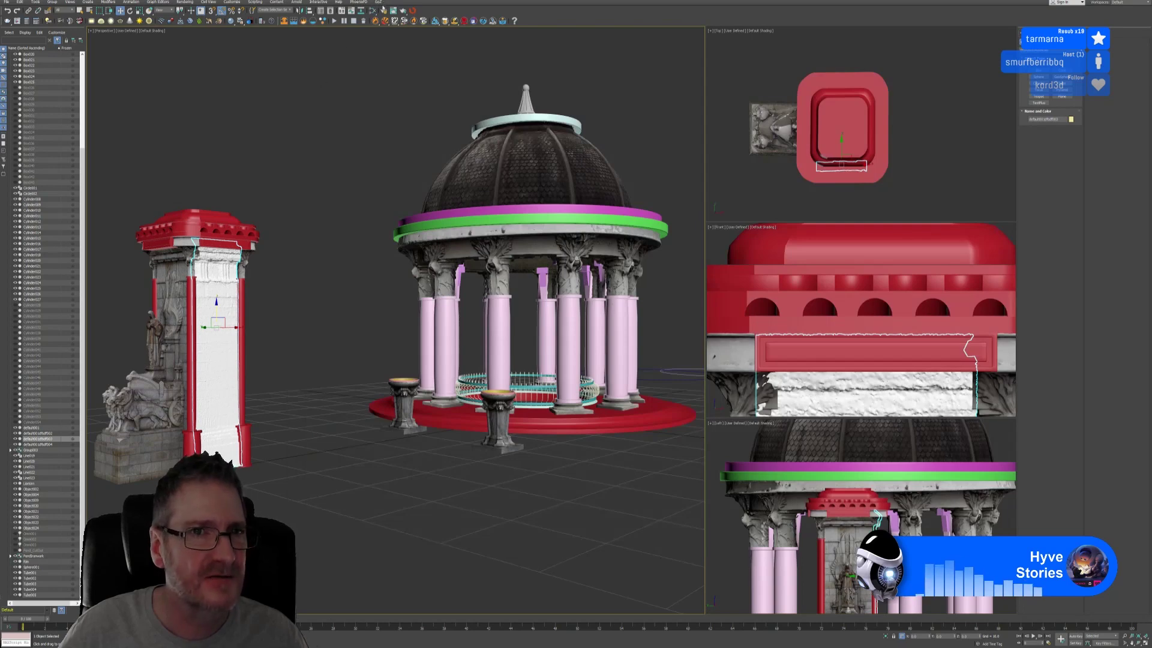
Step: Send the selected wall slab to ZBrush with GoZ, place it on the canvas in Edit mode and centre it
click(378, 2)
click(388, 12)
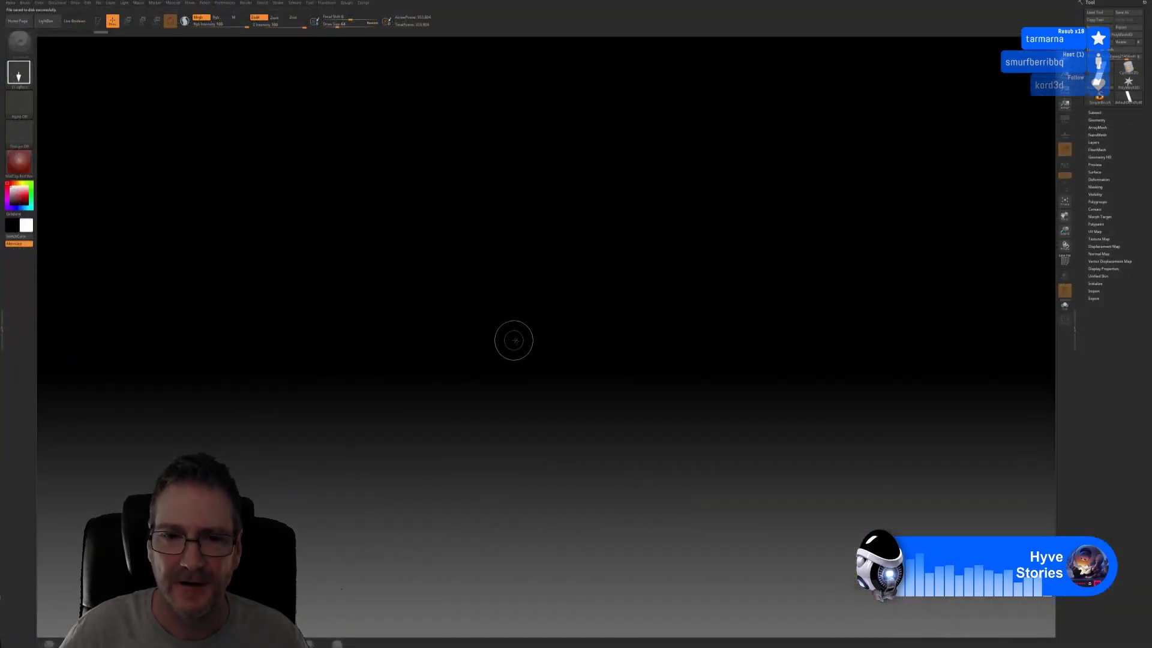
drag(528, 341, 528, 353)
click(98, 23)
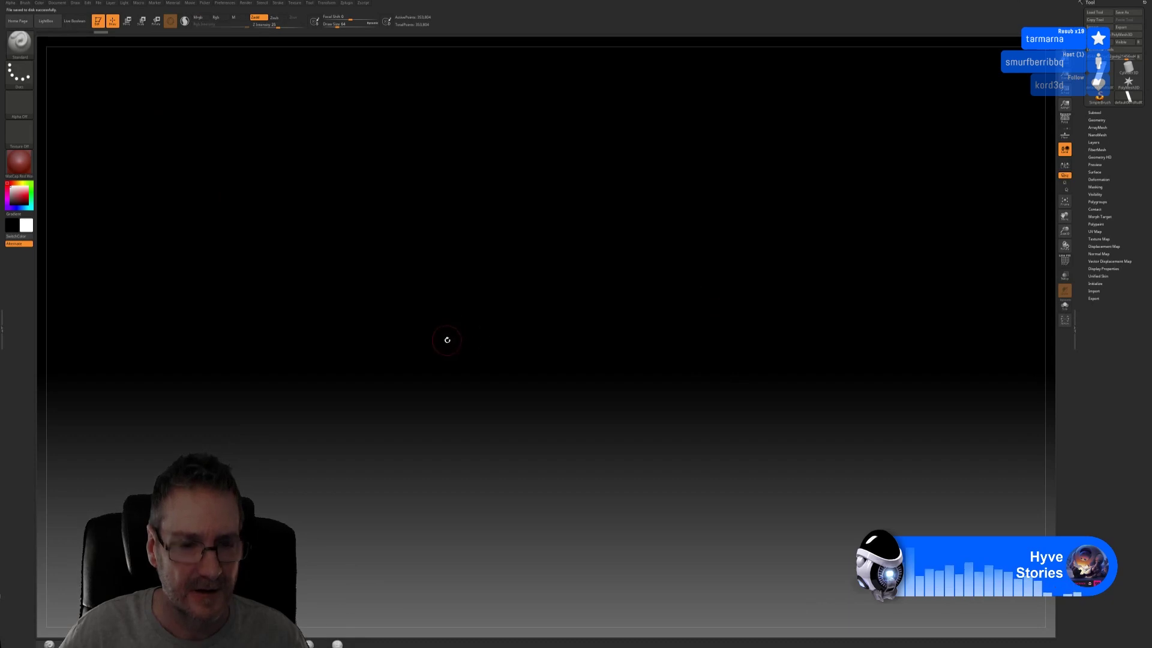
key(f)
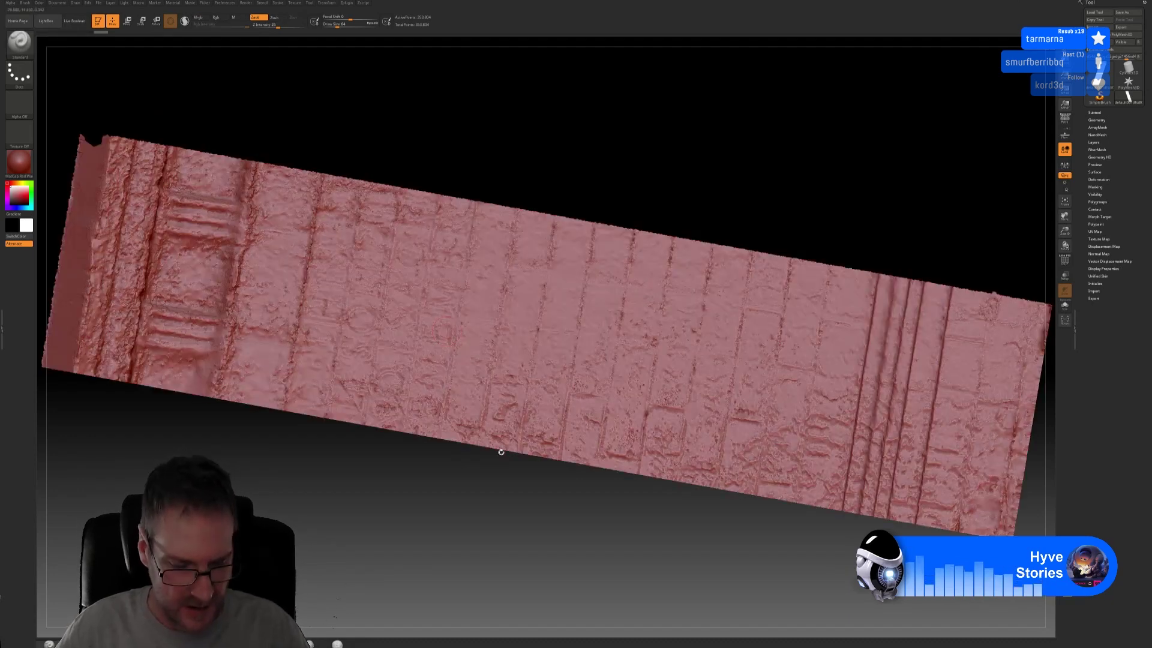
drag(437, 489, 400, 476)
key(f)
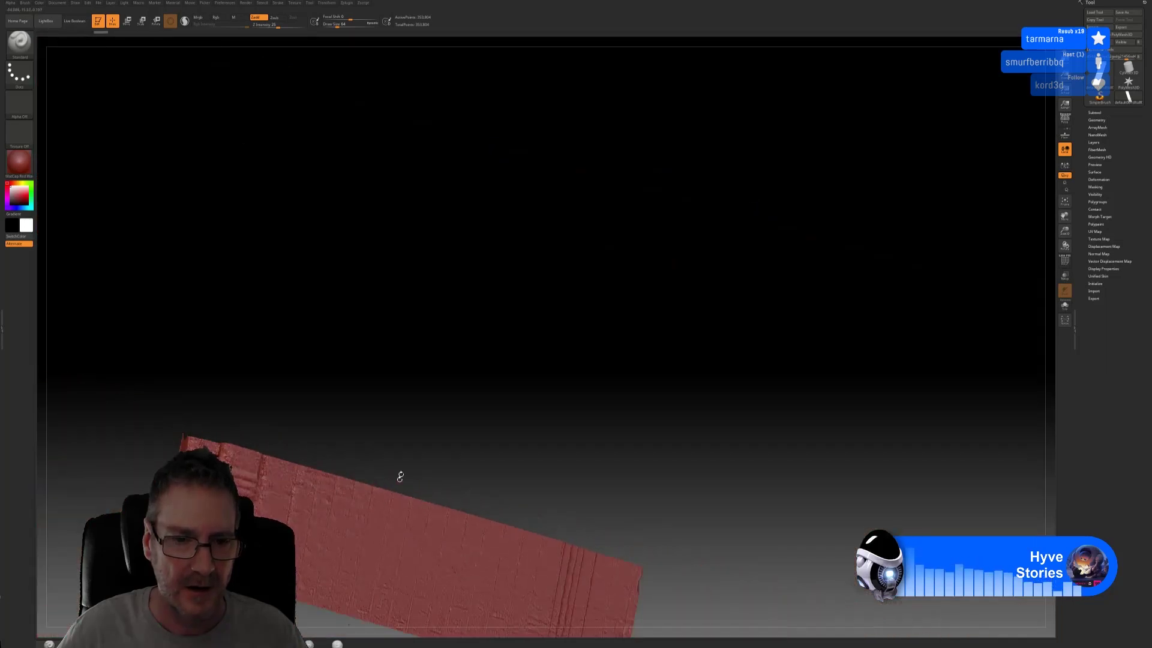
alt+drag(419, 427, 552, 221)
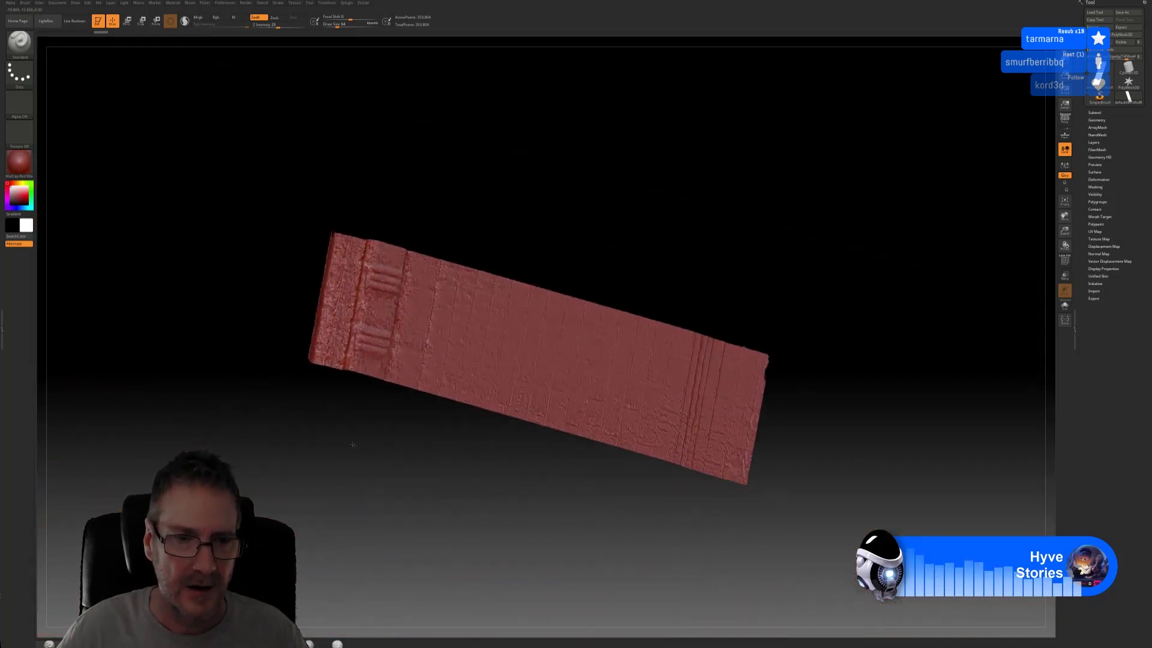
Step: Smooth the stone wall slab's surface with Polish By Features from the Deformation settings
drag(358, 444, 368, 450)
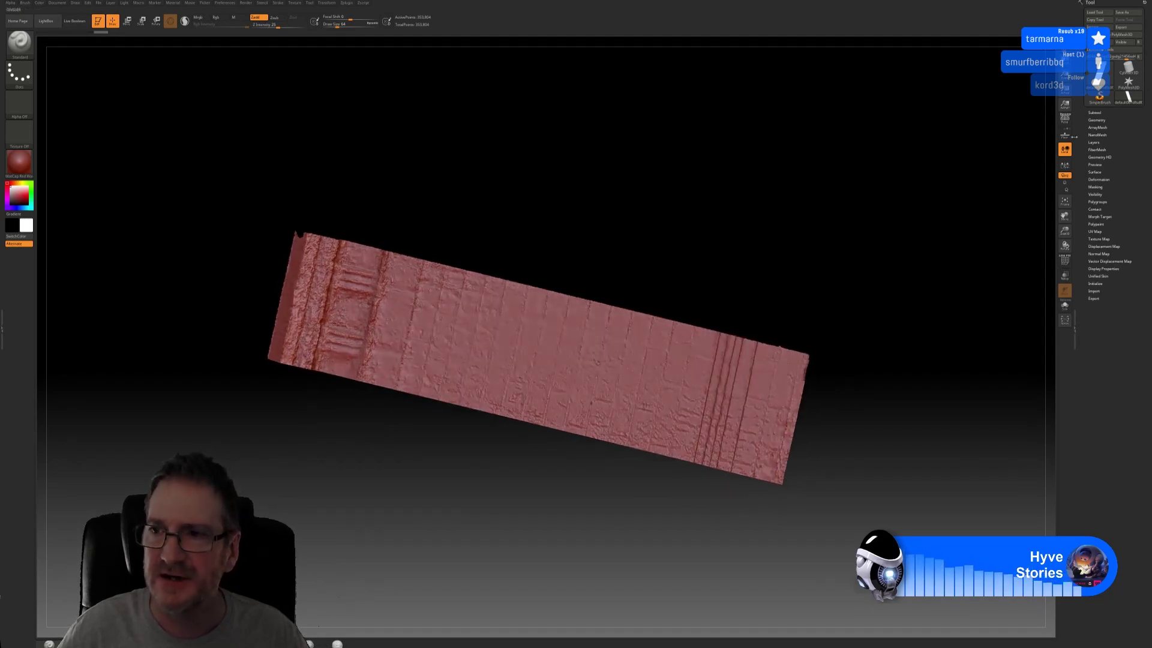
click(1097, 179)
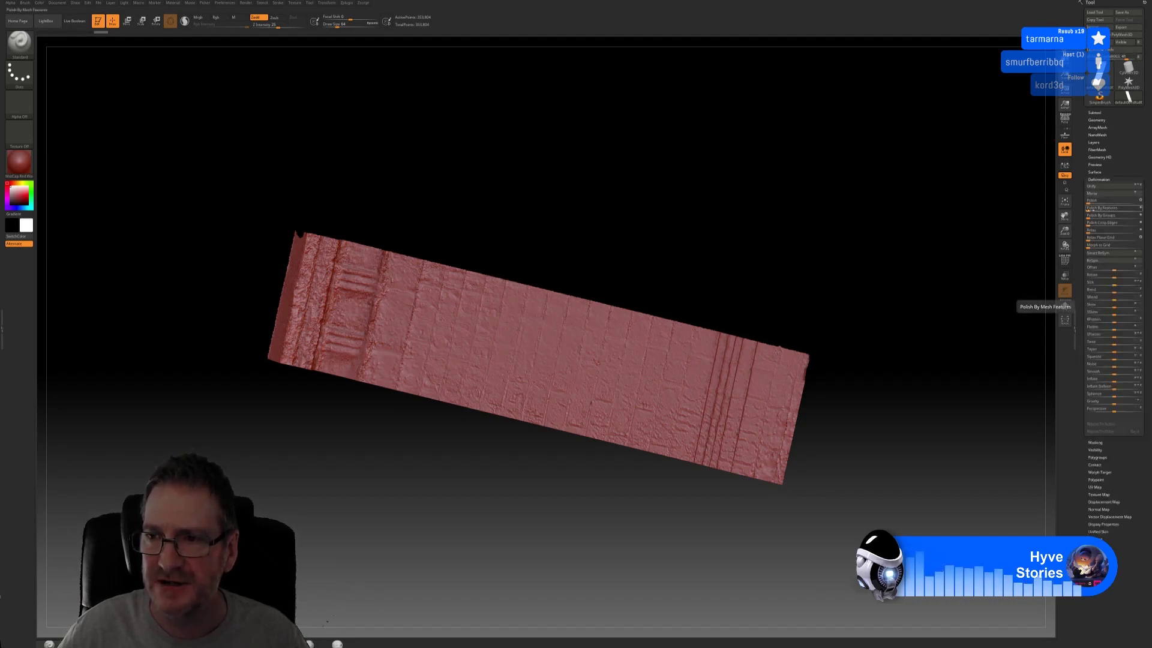
click(1087, 209)
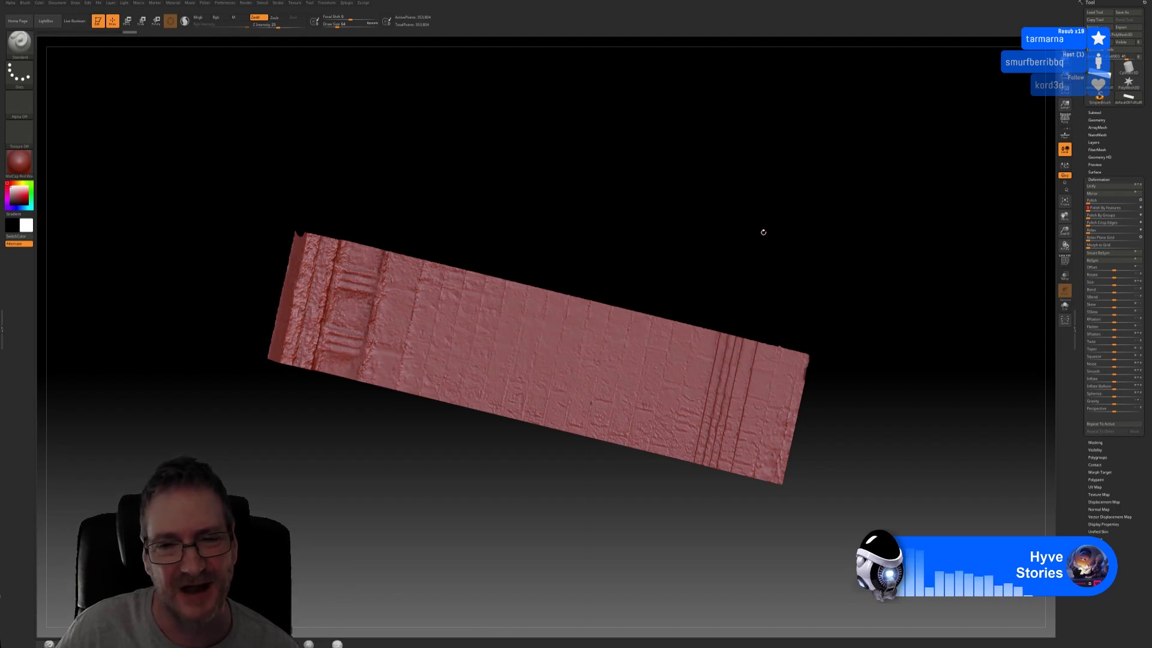
drag(753, 238, 758, 240)
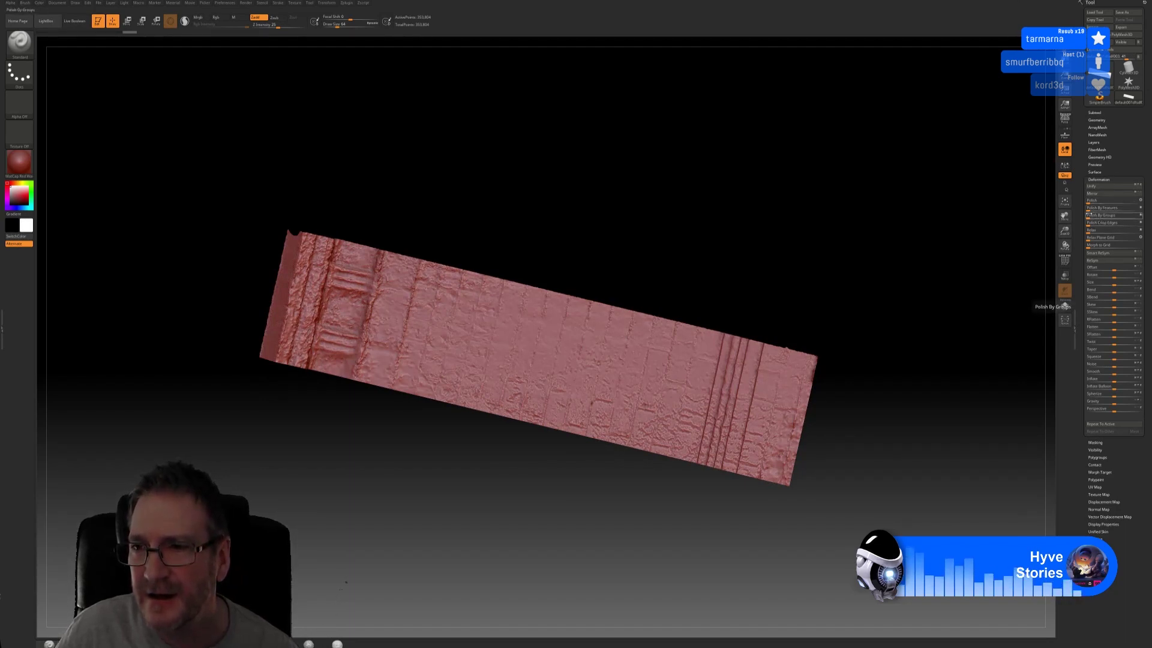
click(1089, 207)
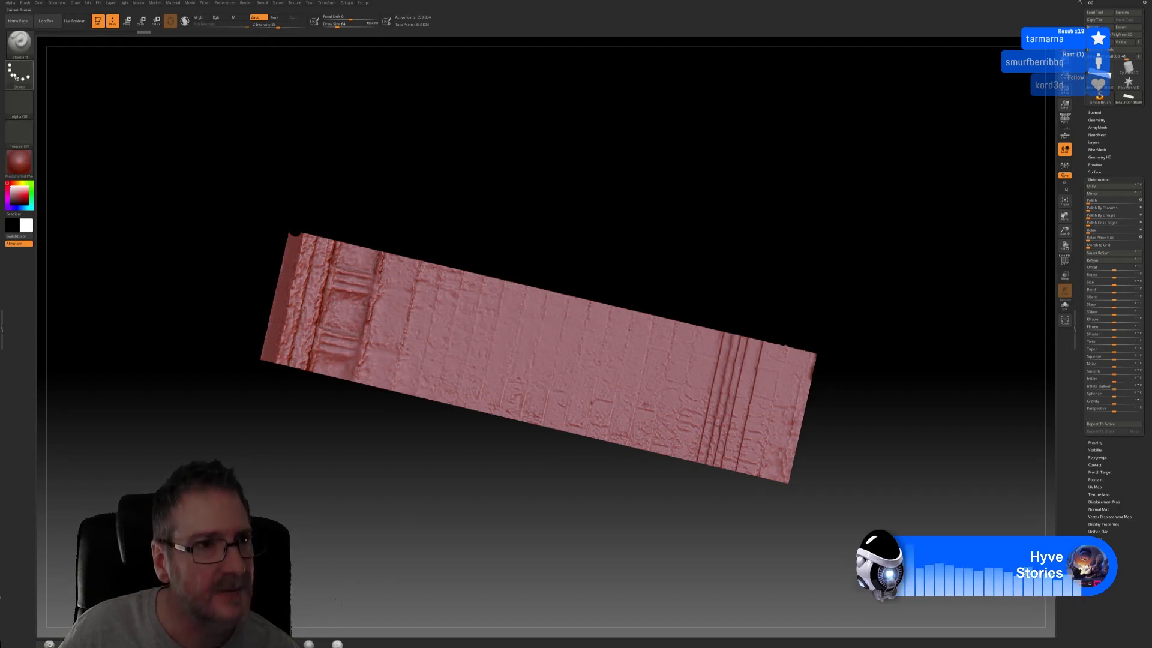
Step: Choose the Polish brush, enlarge the Smooth brush's draw size, lower its intensity and soften the rough moulding at the slab's end
click(19, 42)
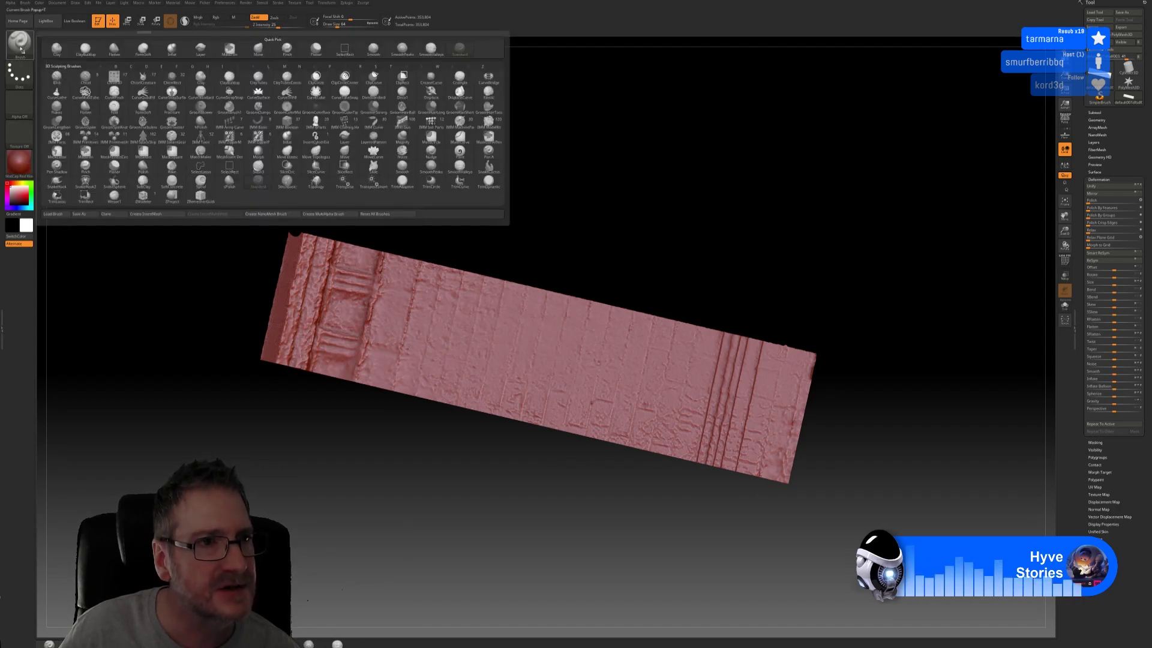
click(144, 167)
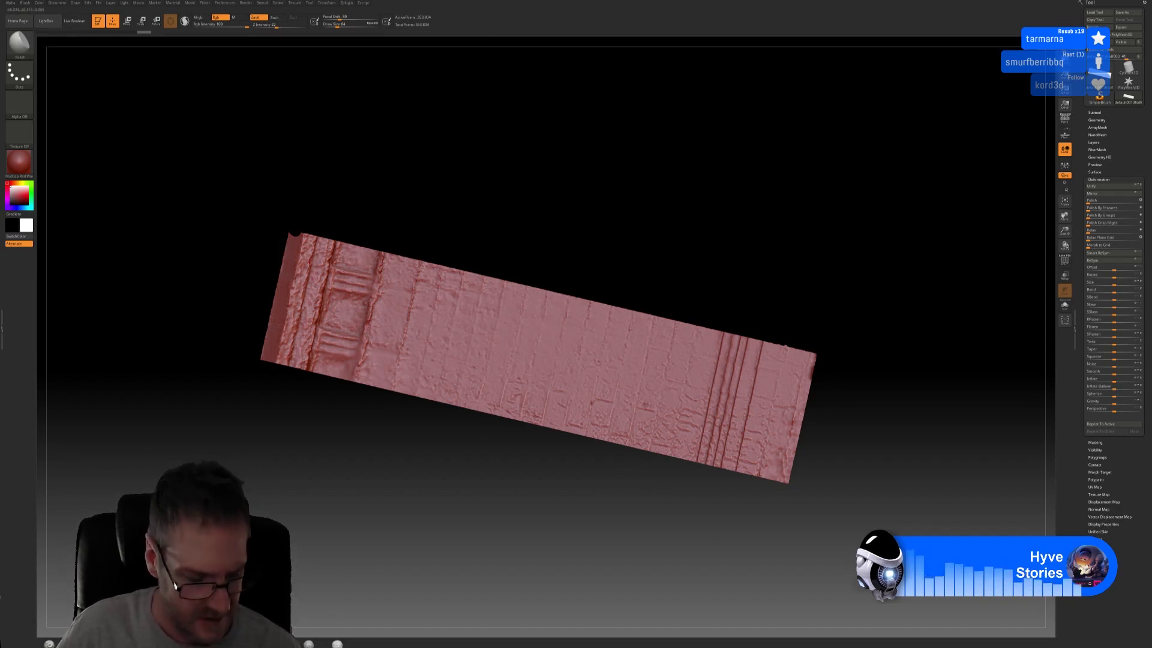
key(shift)
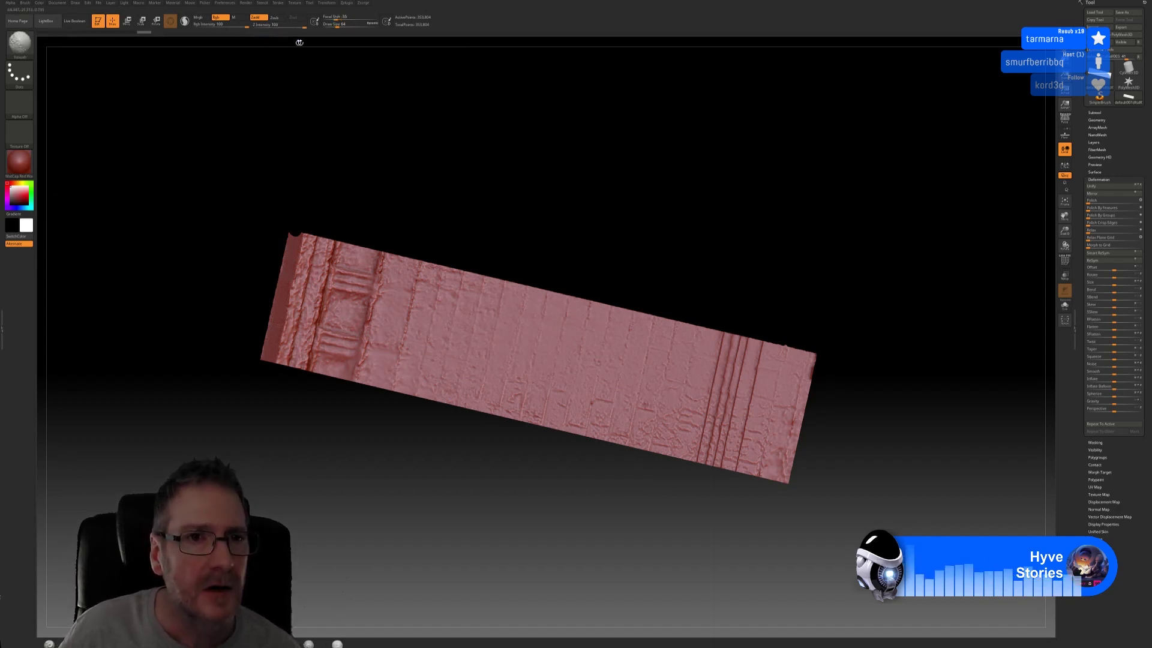
drag(338, 27, 347, 30)
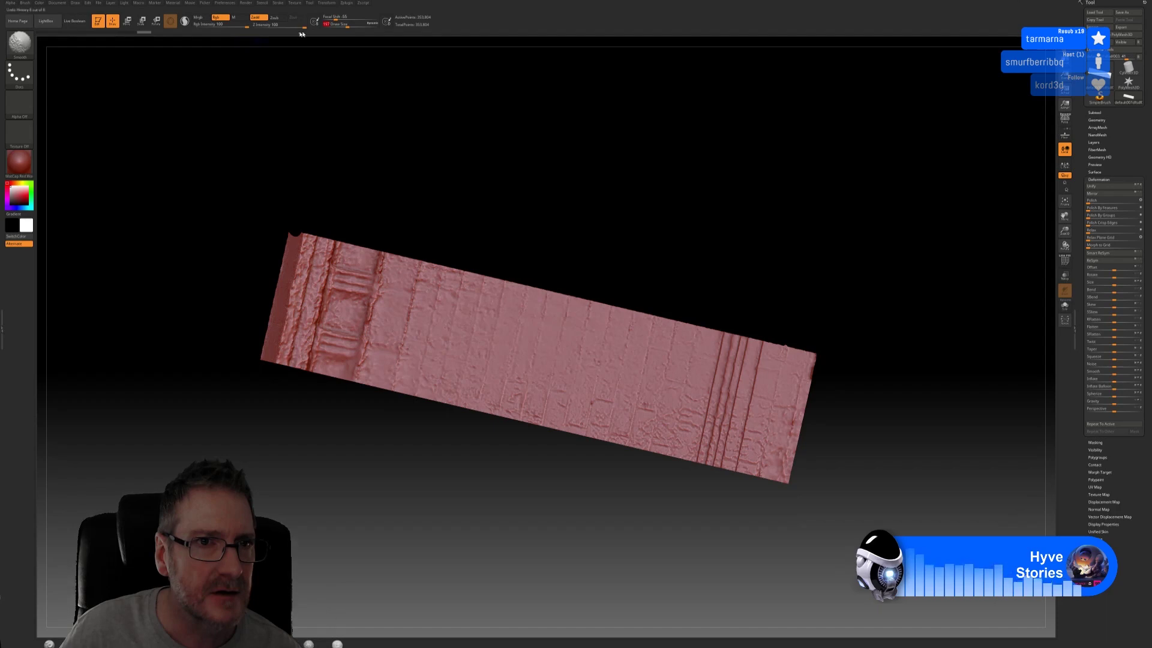
drag(302, 27, 204, 34)
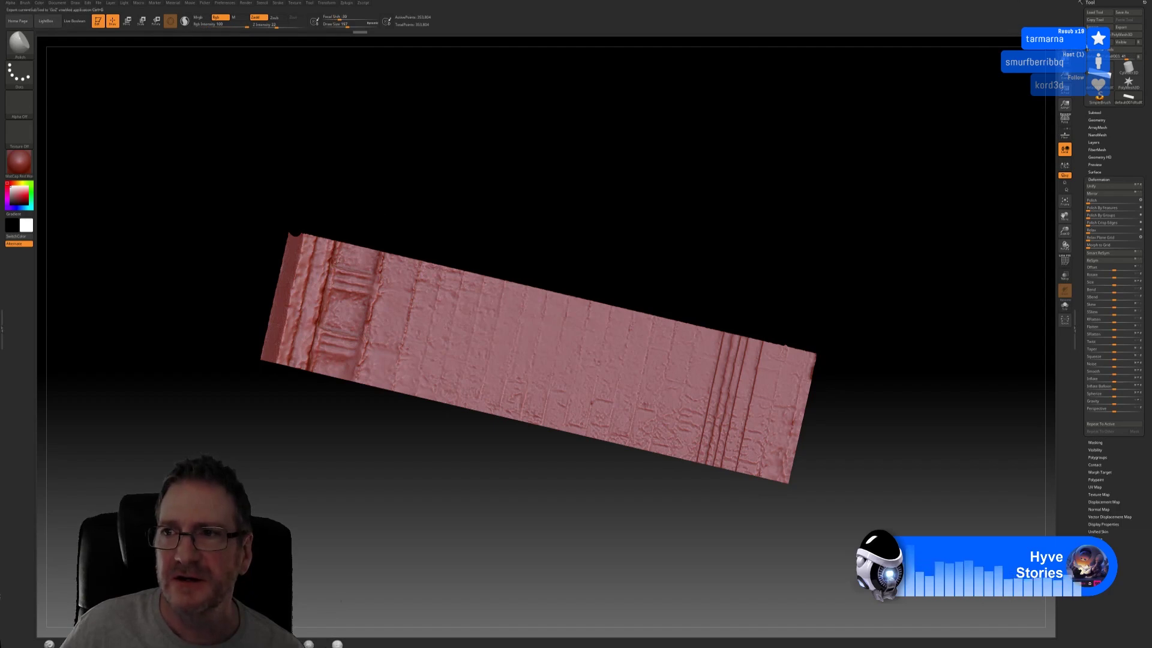
Step: Send the polished slab back to 3ds Max with GoZ and select it among the pillar's wall pieces
click(1087, 48)
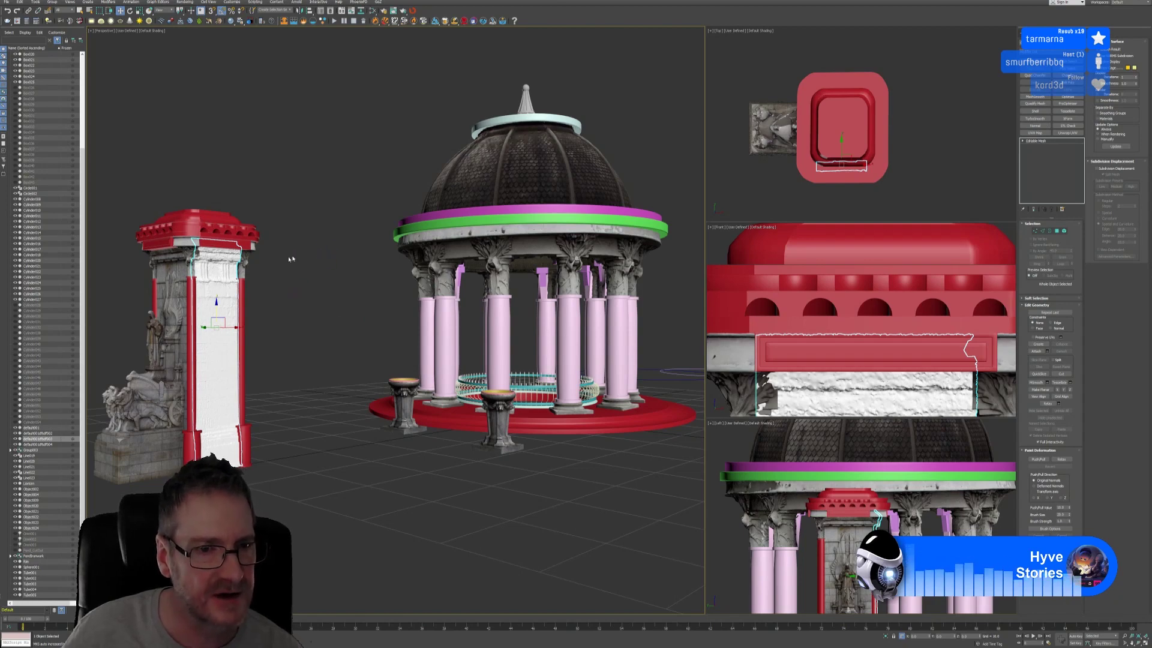
key(z)
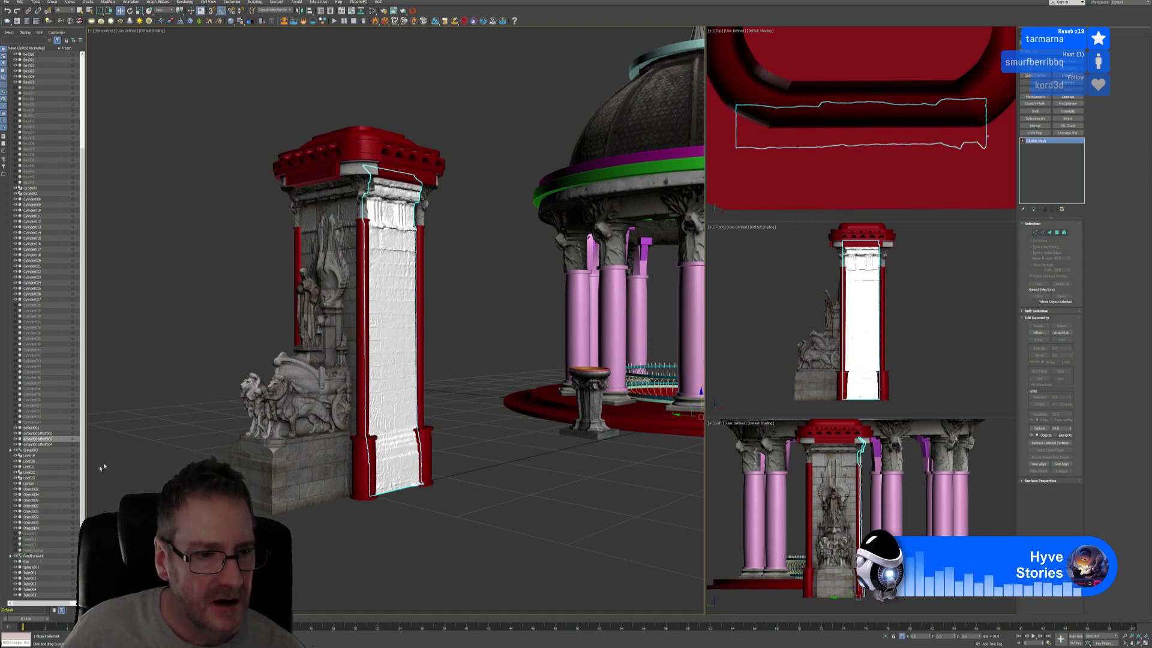
click(39, 433)
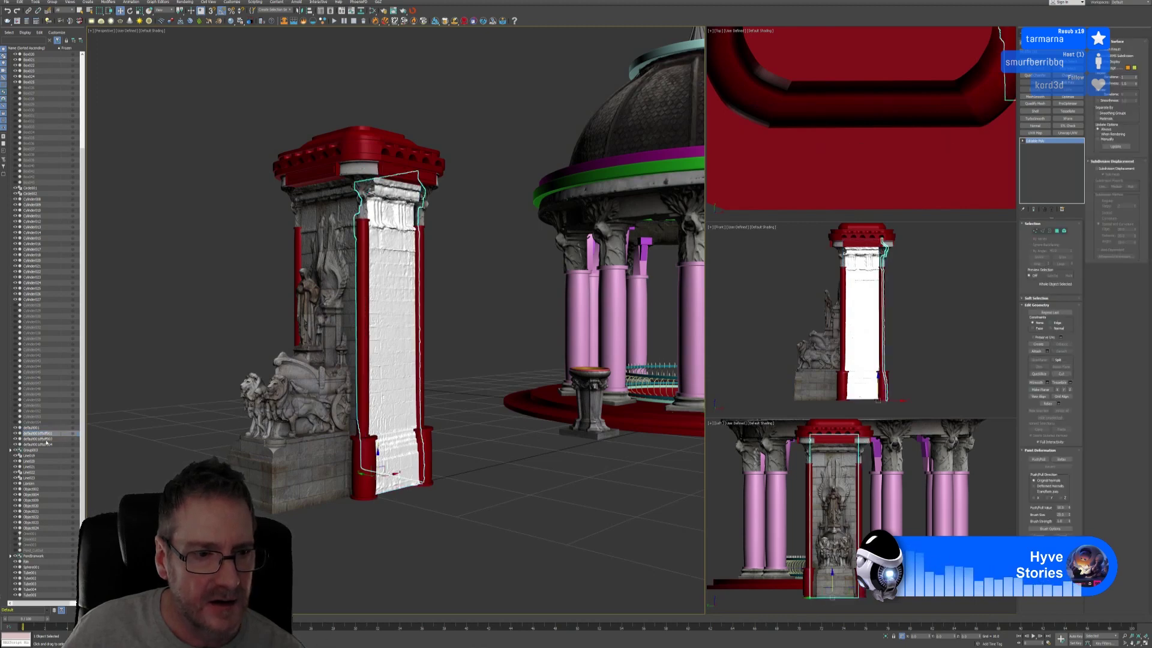
click(48, 445)
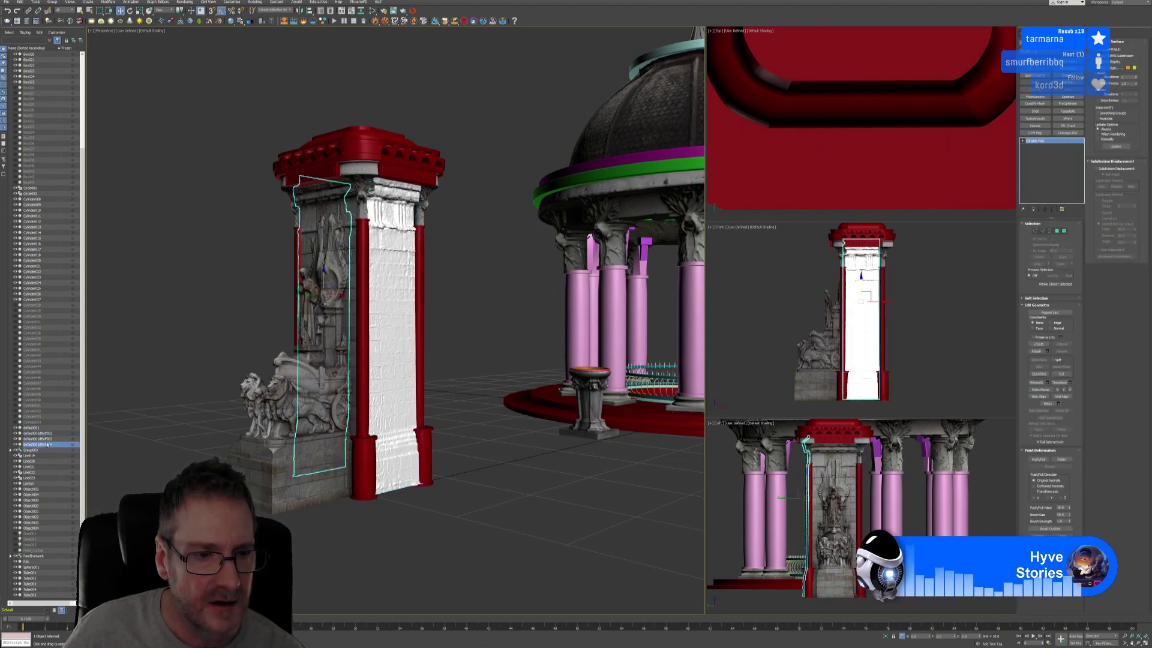
click(42, 438)
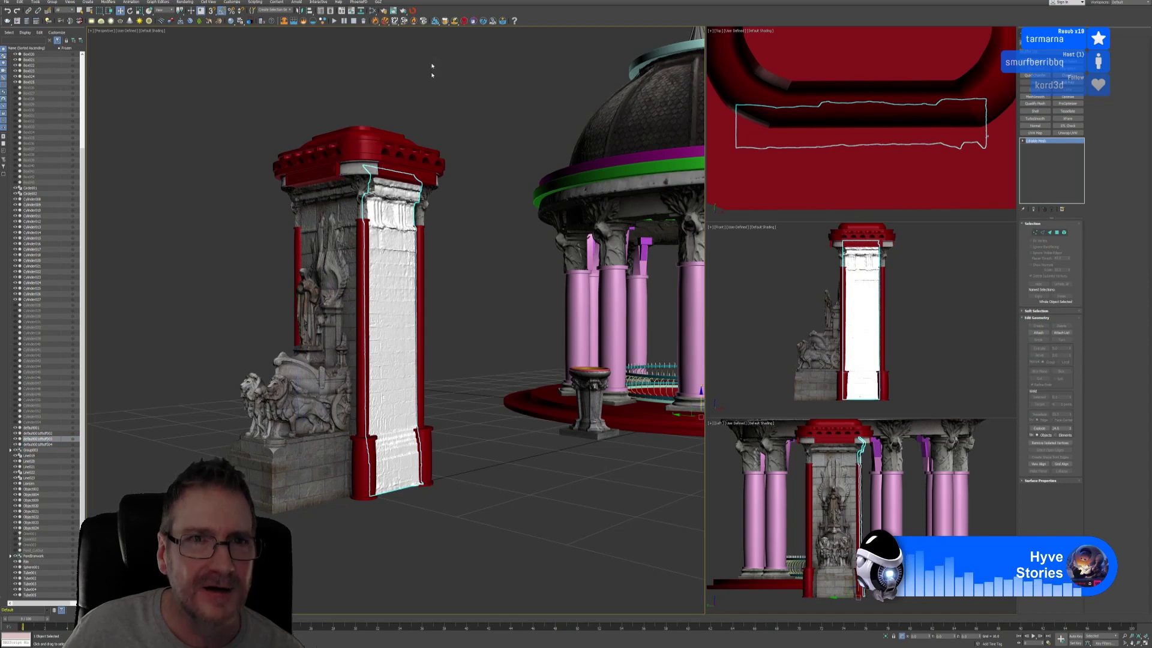
Step: Assign the textured stone side material from the Slate Material Editor to the white wall slab, replacing the plain GoZ material
click(373, 12)
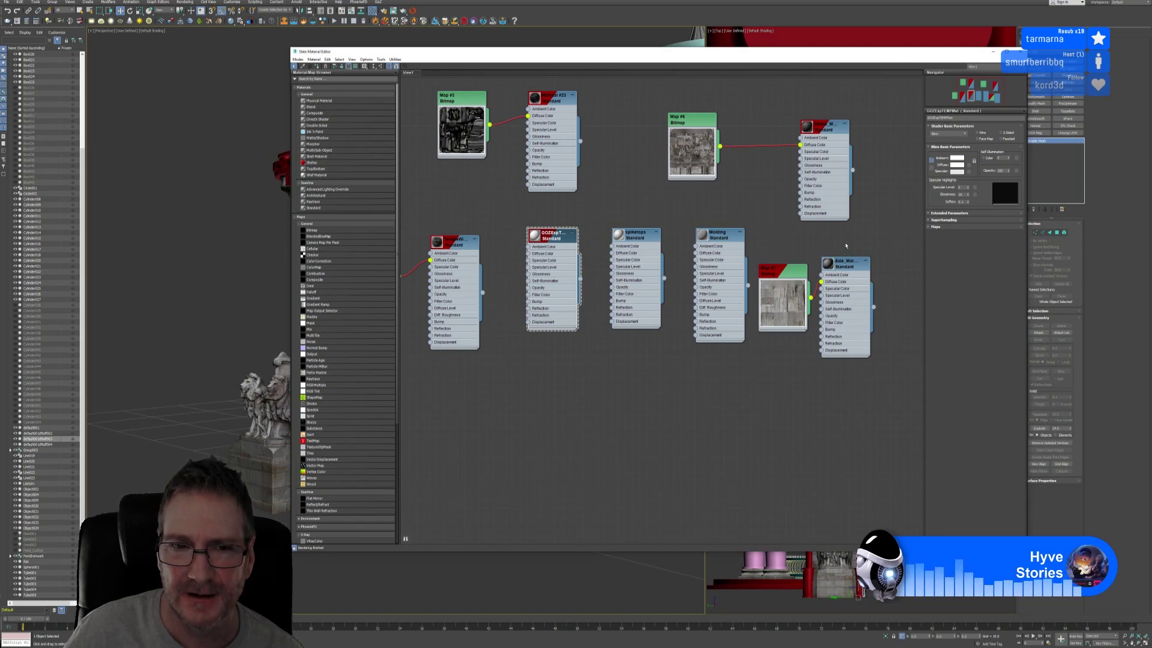
double_click(852, 265)
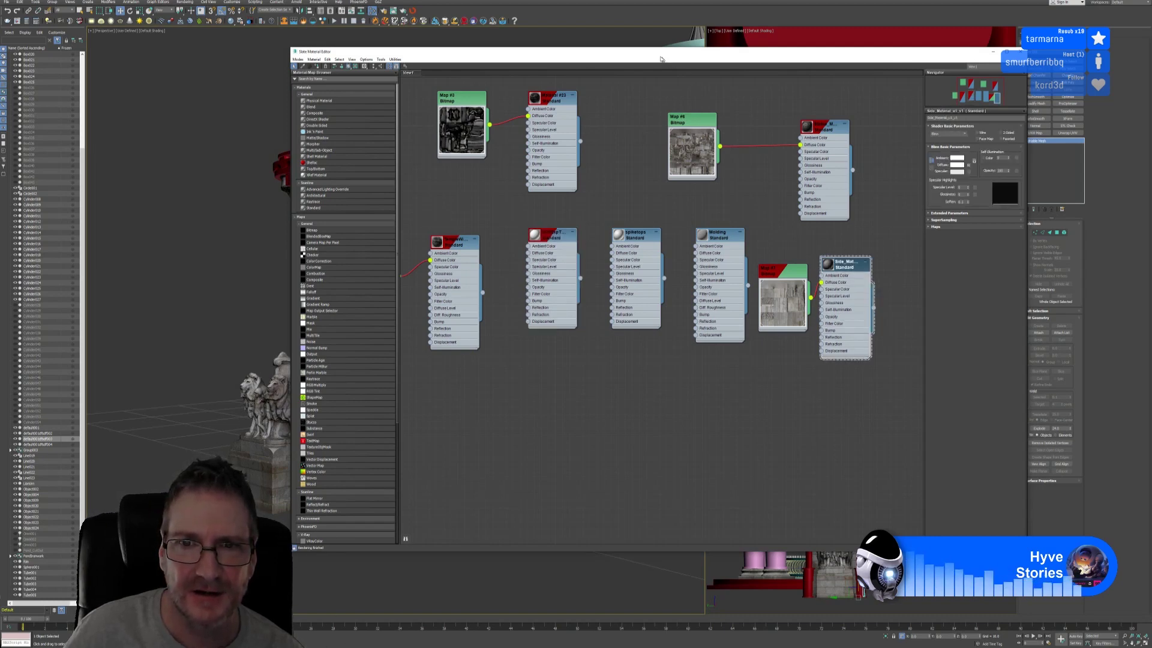
drag(660, 58, 792, 66)
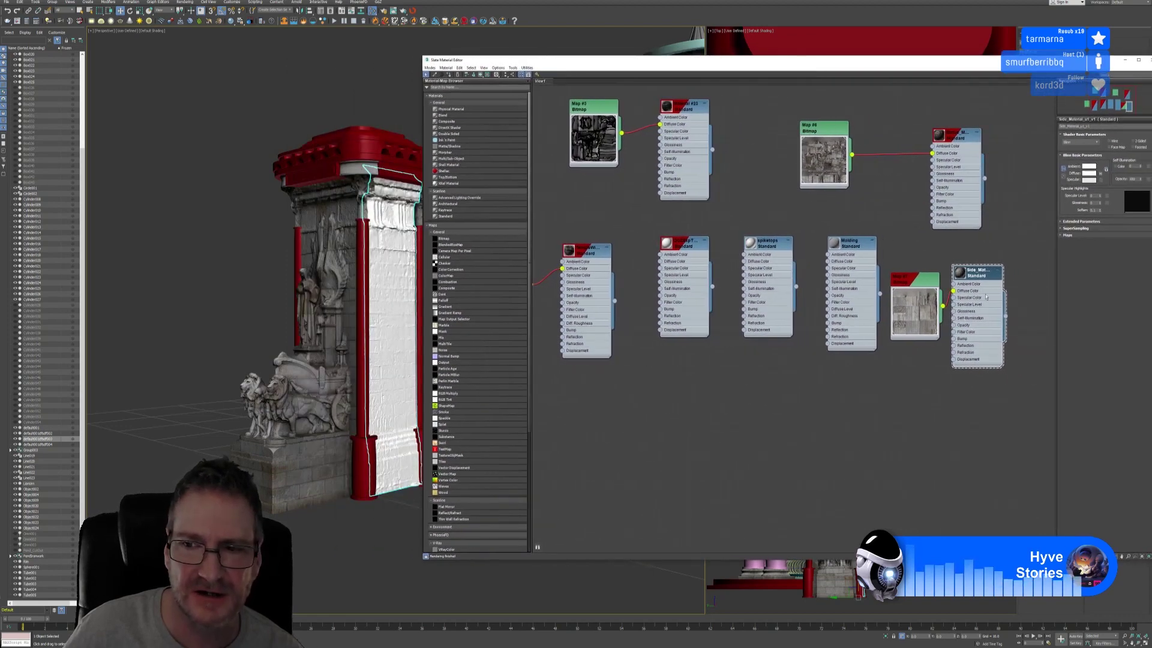
right_click(970, 275)
click(987, 282)
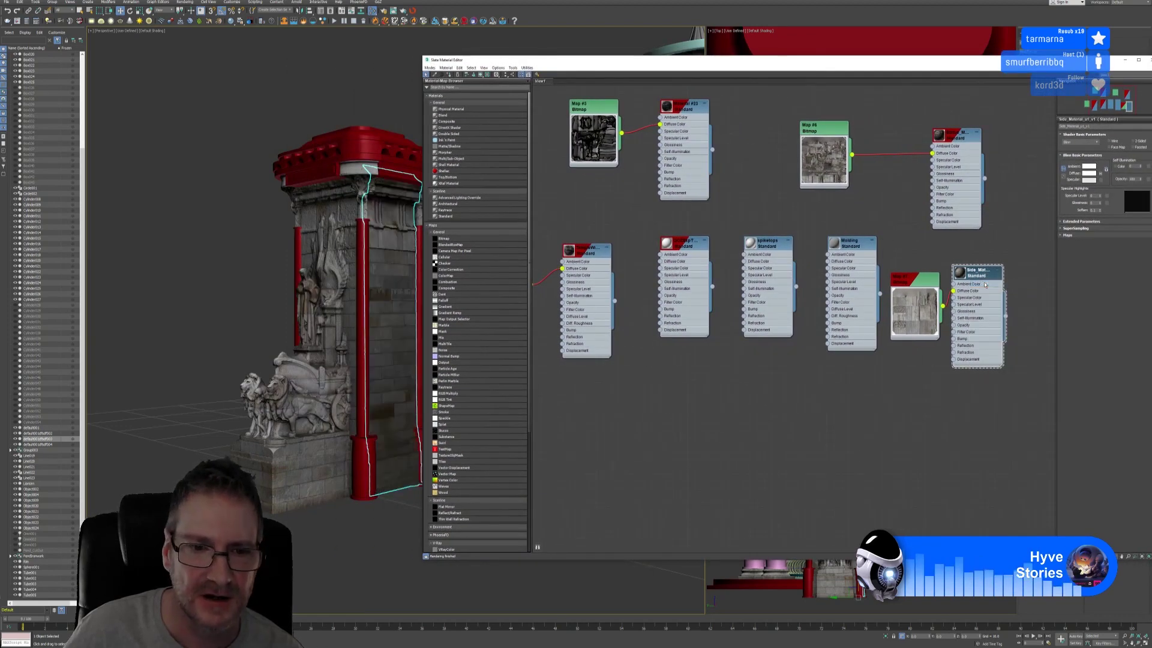
drag(951, 60, 886, 60)
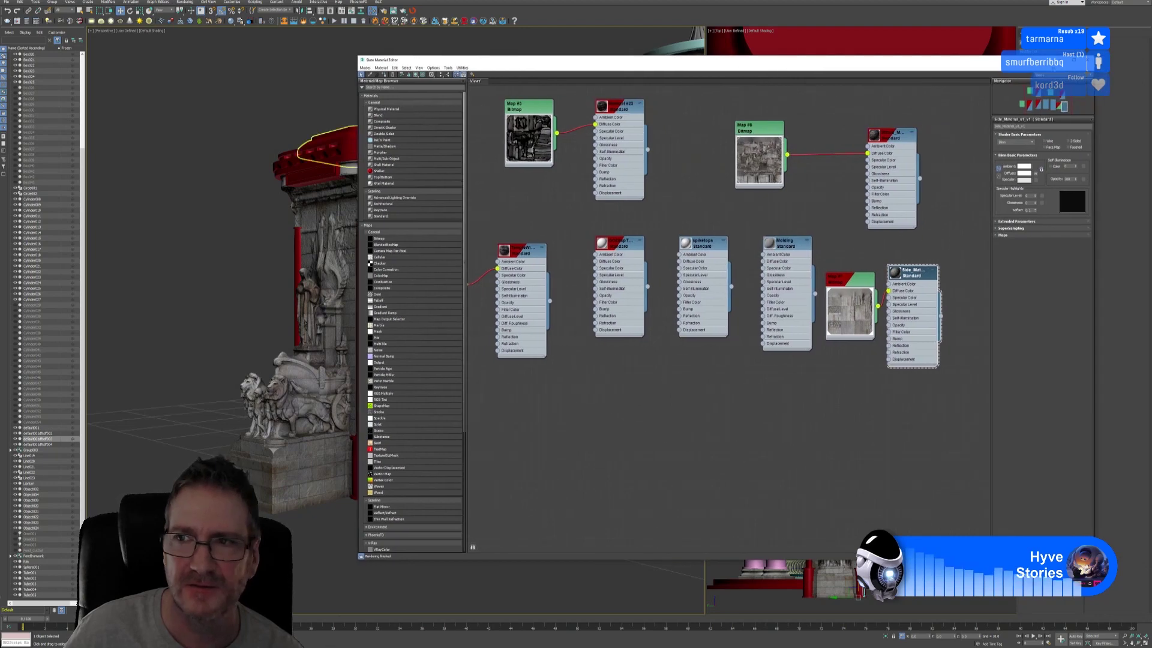
click(1087, 59)
Step: Inspect the retextured pillar walls from several sides and compare the pillar with the domed rotunda
click(492, 319)
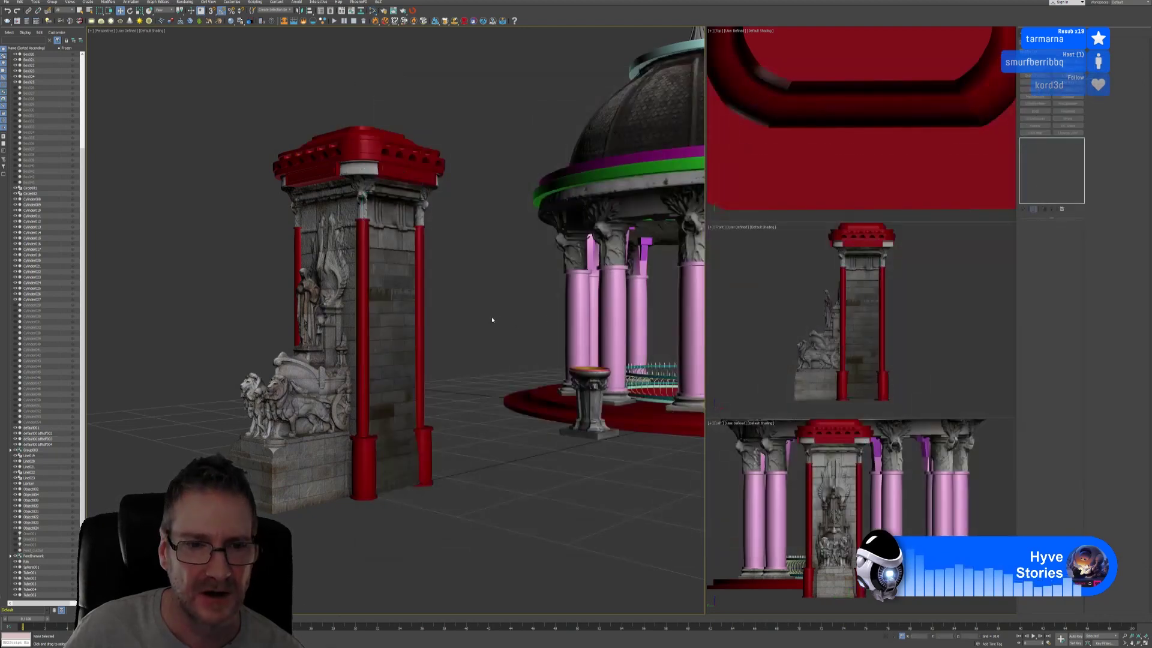
scroll(492, 319, down, 5)
middle_drag(501, 329, 454, 332)
scroll(440, 332, up, 5)
scroll(442, 331, down, 4)
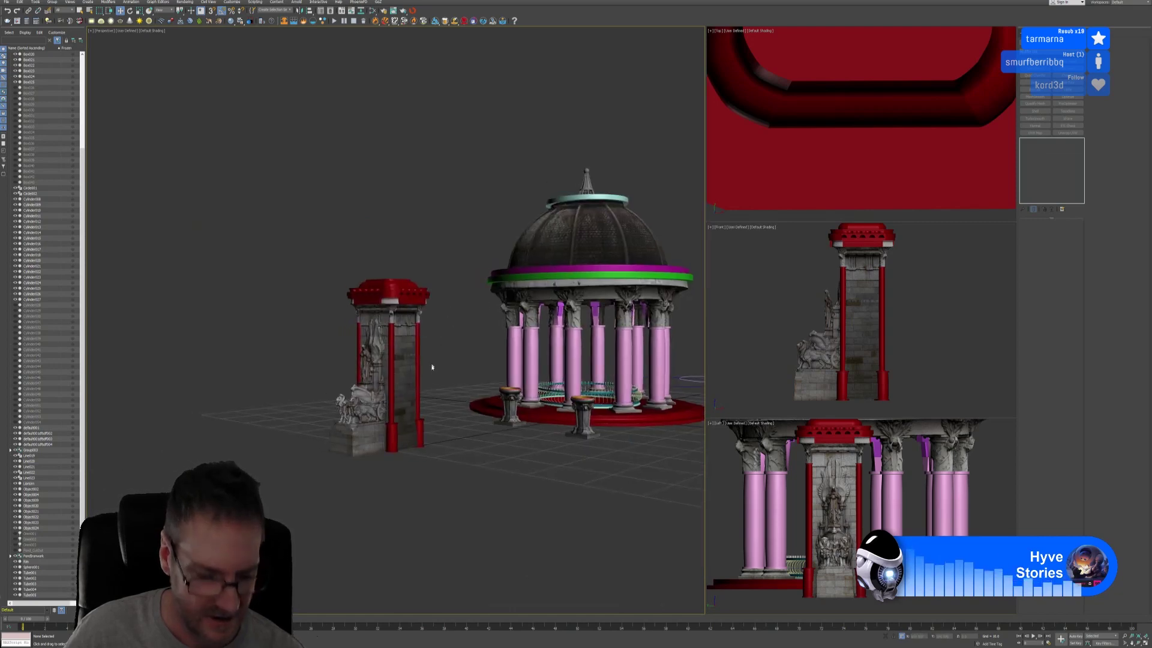
scroll(431, 359, up, 5)
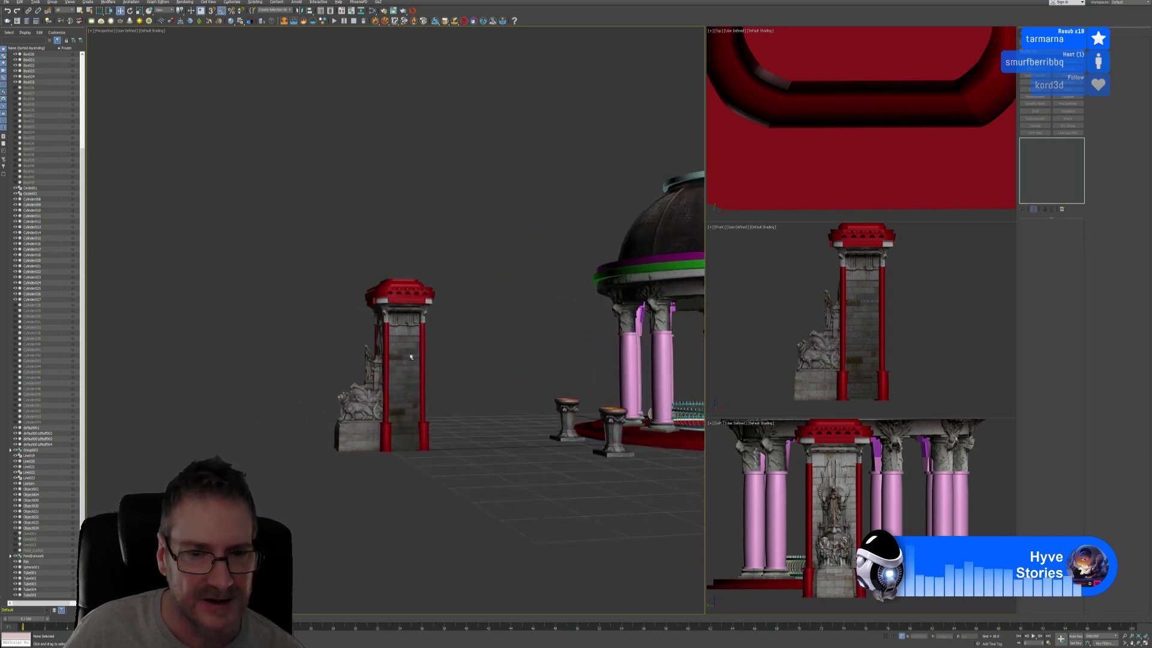
click(423, 355)
scroll(421, 354, up, 3)
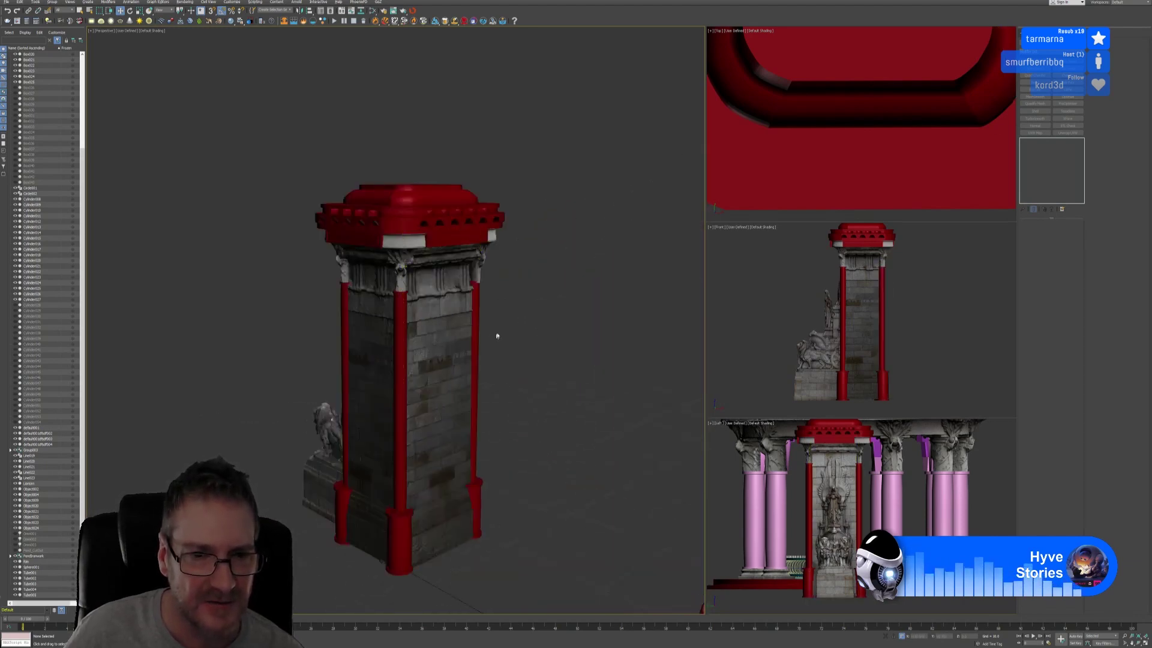
middle_drag(496, 334, 481, 298)
Step: Select the pillar's rear wall slab, review the stone material nodes in the Slate Material Editor and view the whole scene
click(423, 308)
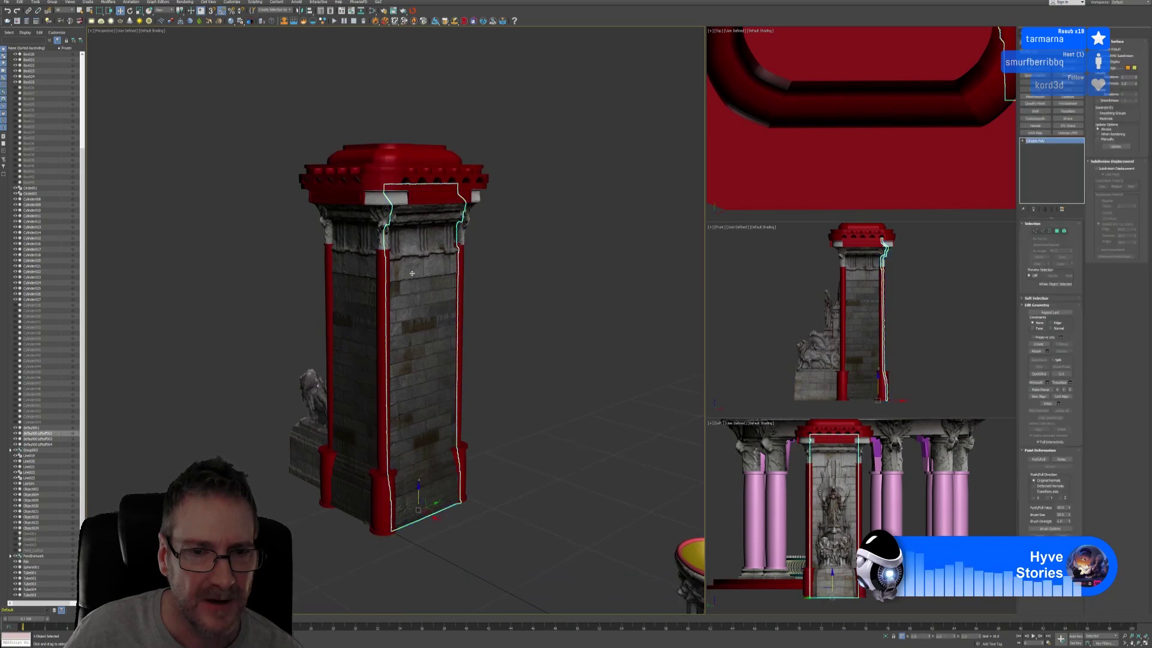
click(372, 11)
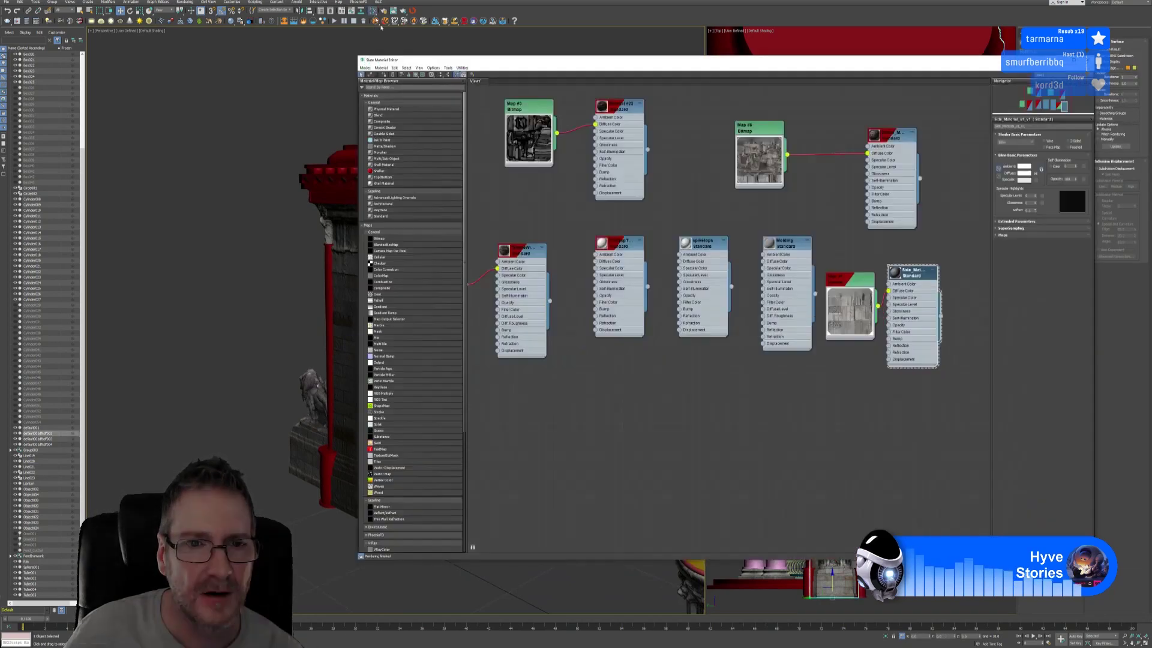
drag(499, 63, 658, 65)
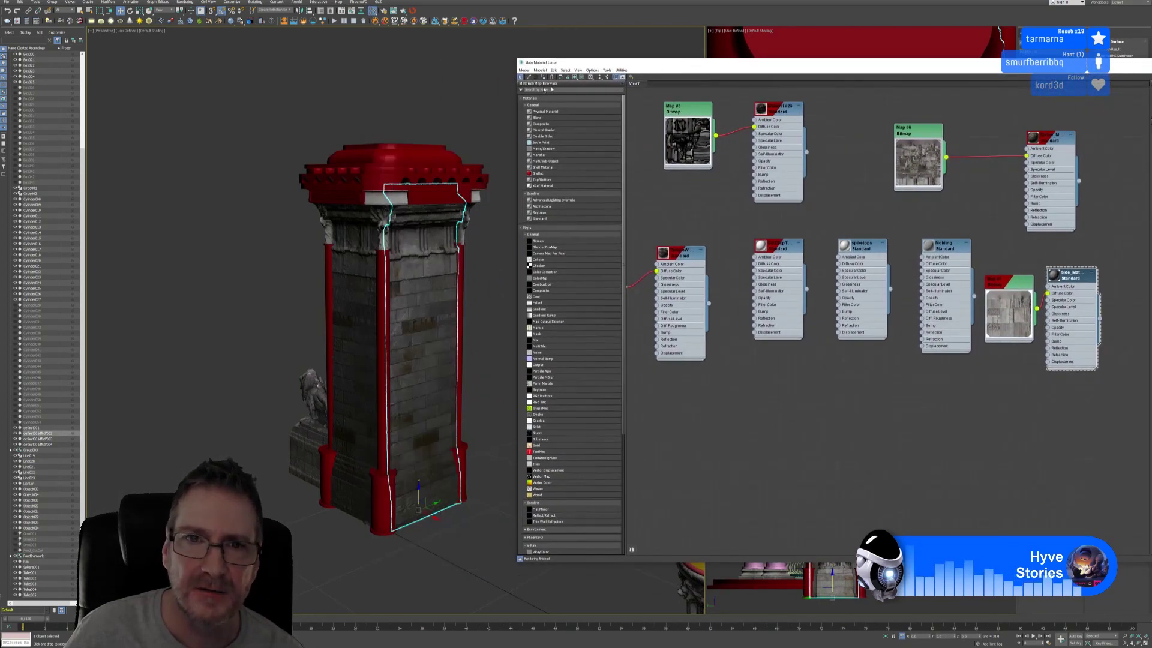
middle_drag(960, 420, 774, 420)
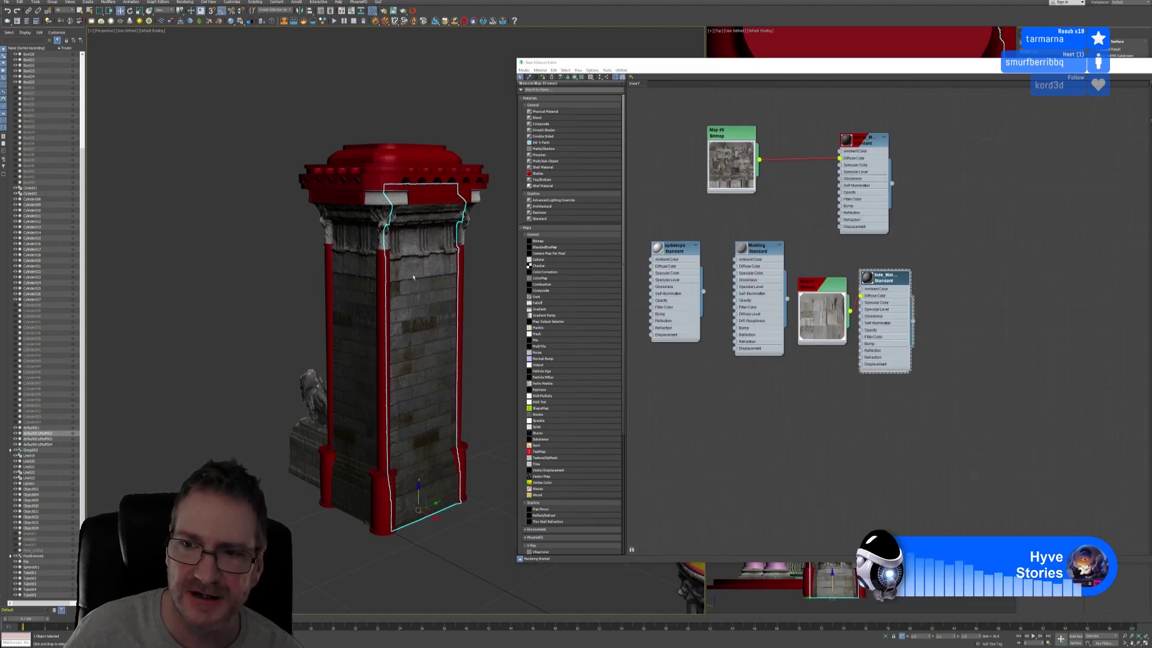
drag(827, 64, 668, 52)
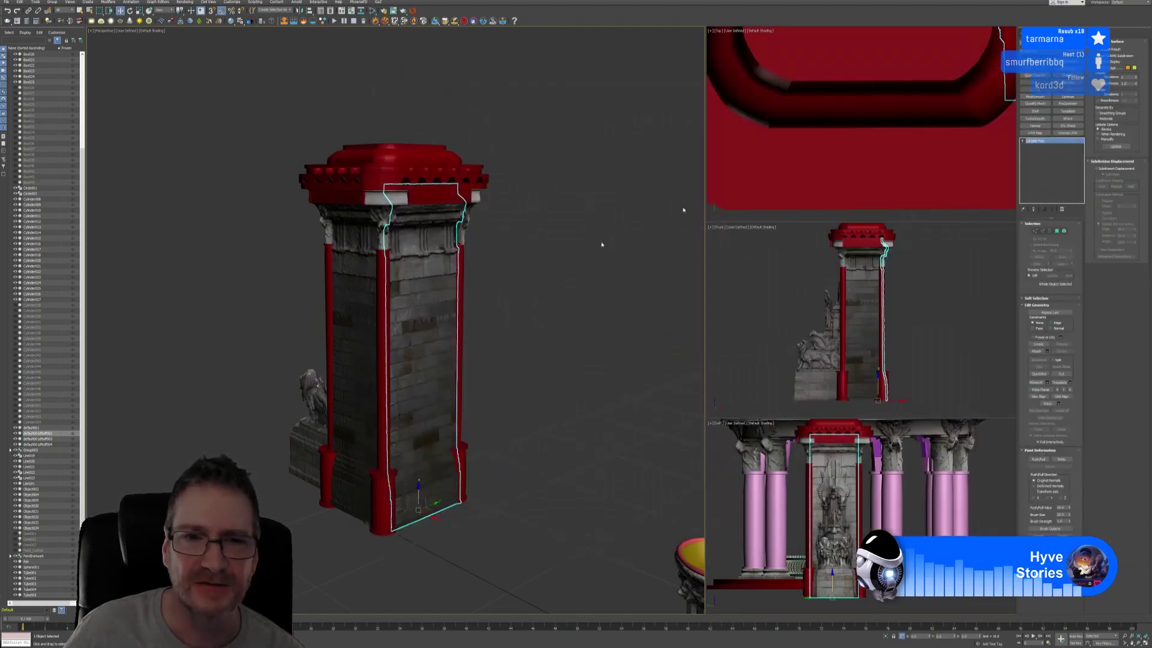
click(1086, 47)
click(538, 296)
alt+middle_drag(538, 297, 483, 326)
scroll(511, 342, down, 5)
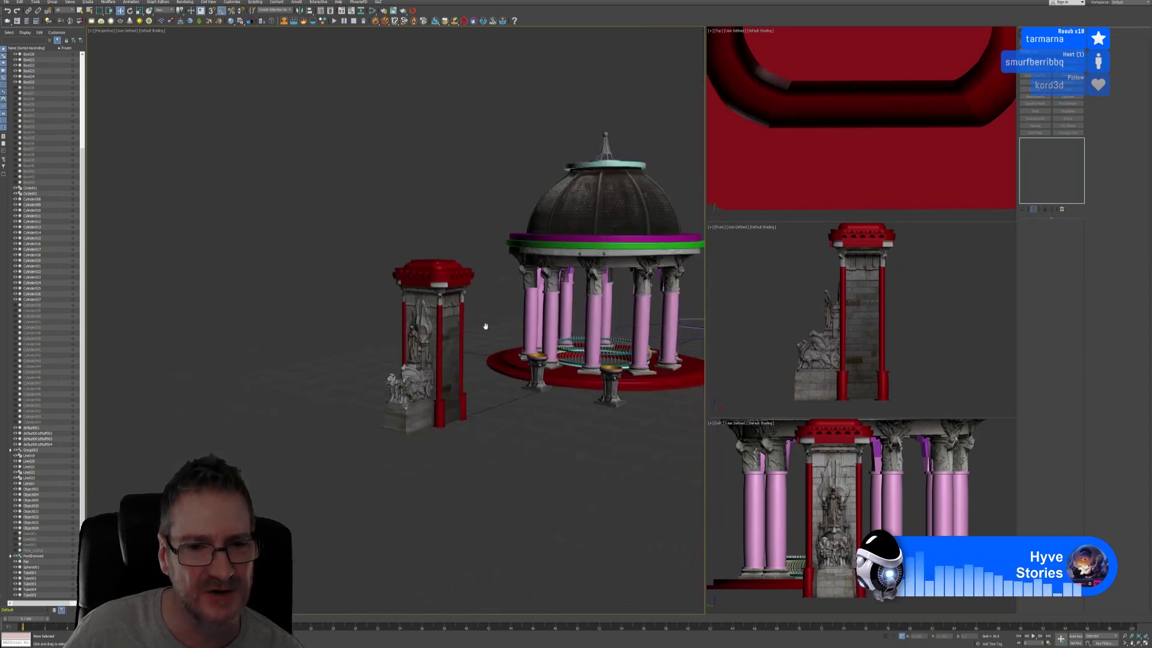
Step: Create a sphere in the top view, centred on the pillar's cap and kept within its raised inner rim
click(1023, 34)
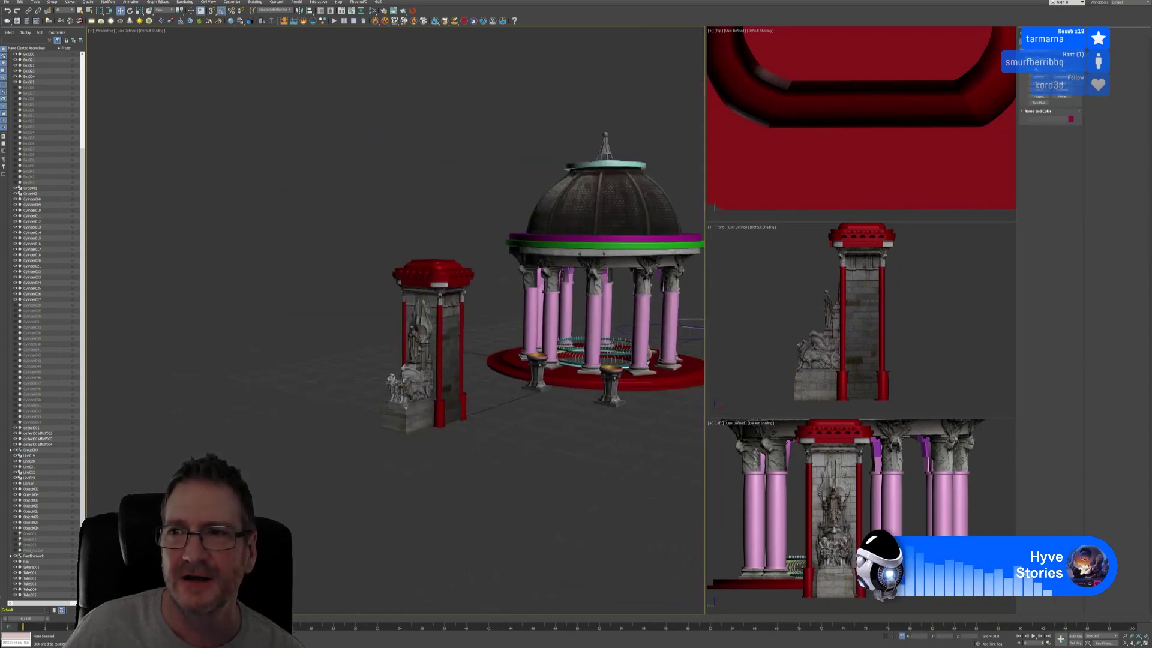
click(1039, 83)
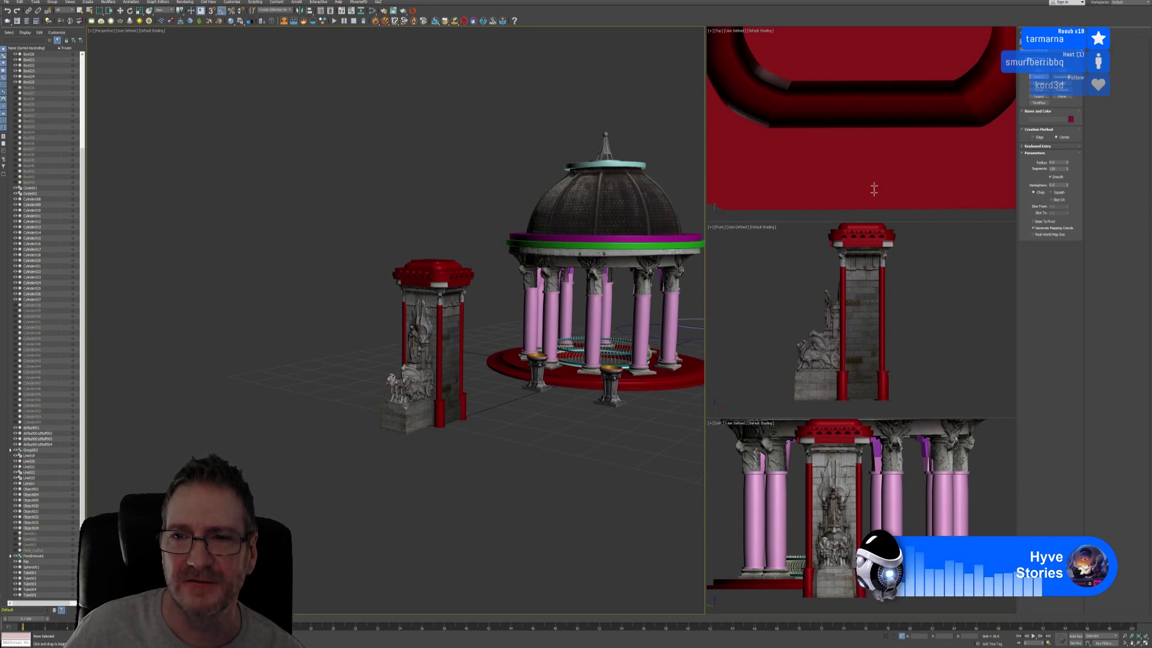
scroll(848, 127, down, 5)
scroll(848, 128, down, 3)
click(846, 129)
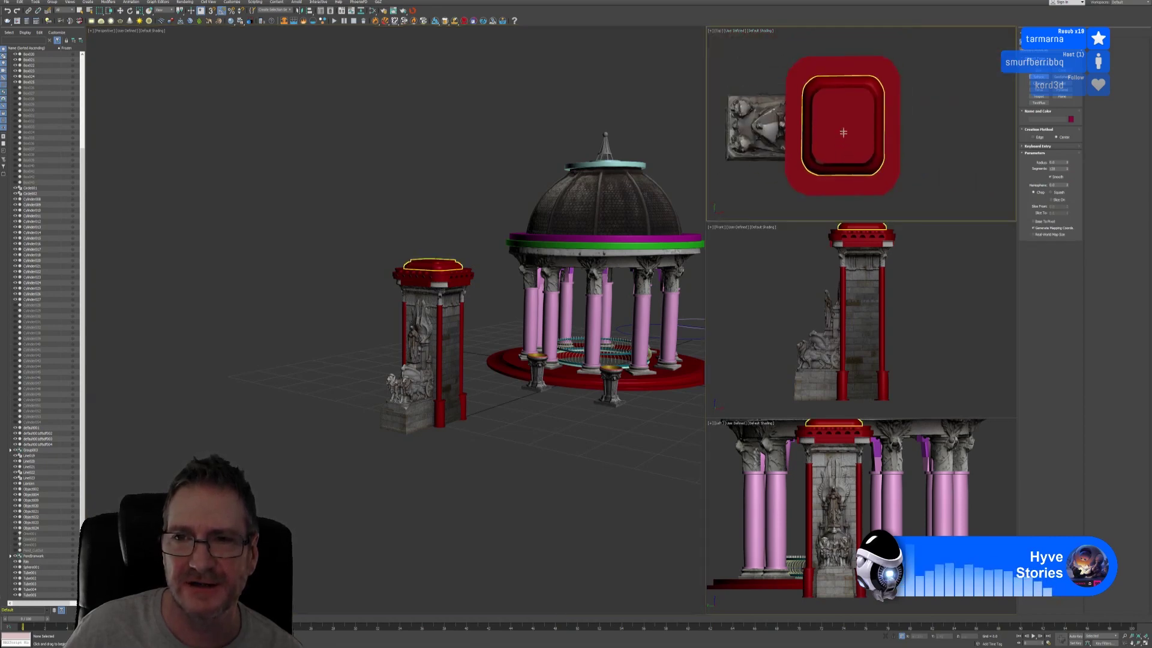
drag(844, 123, 867, 124)
Step: Raise the sphere from the ground until it sits partly embedded in the top of the pillar's cap
click(120, 11)
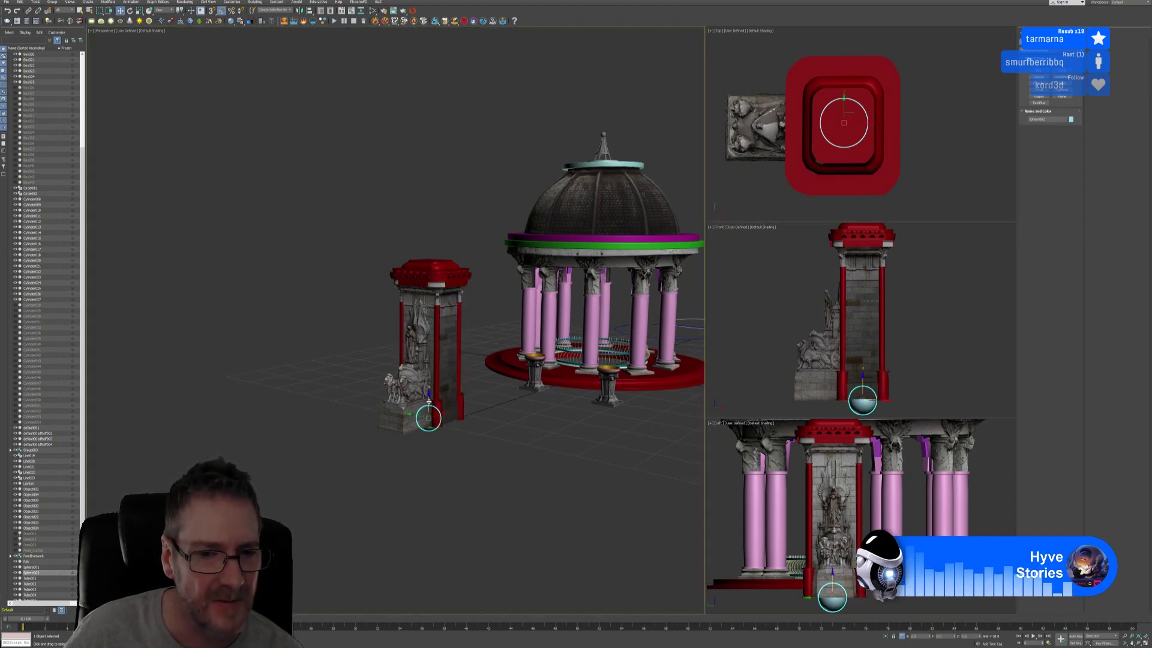
mouse_move(435, 400)
mouse_down()
mouse_move(435, 267)
mouse_move(449, 237)
mouse_move(463, 242)
mouse_up()
click(480, 468)
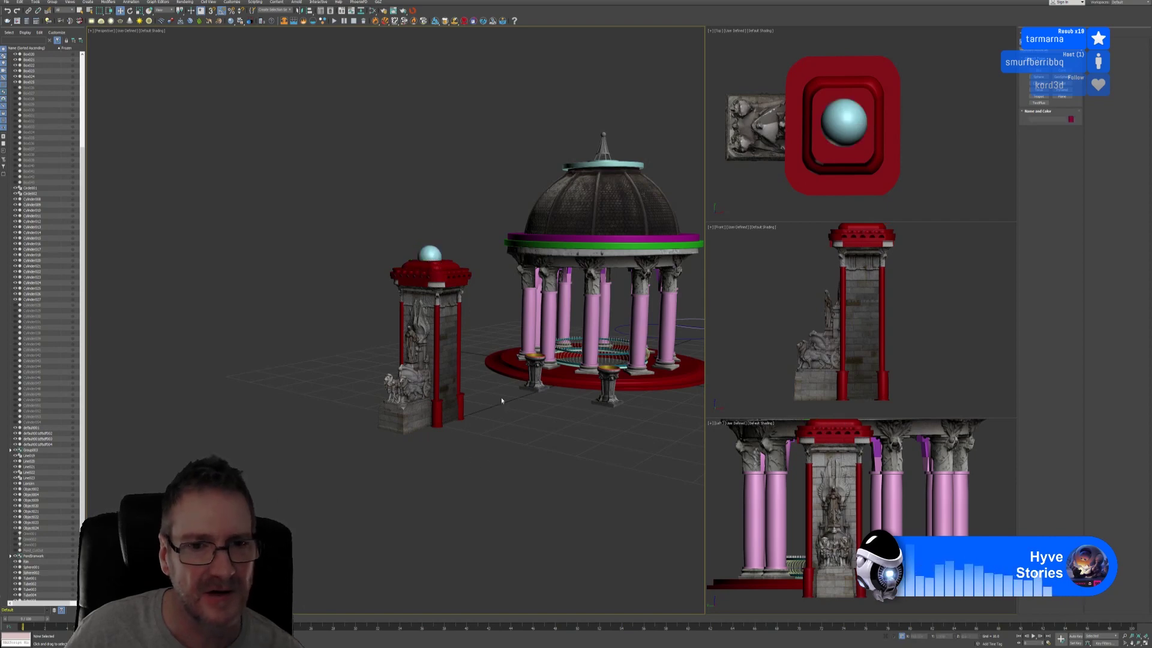
Step: Delete the sphere sitting on top of the pillar's cap
mouse_move(504, 398)
alt+middle_down()
mouse_move(466, 391)
mouse_move(521, 393)
mouse_move(503, 393)
alt+middle_up()
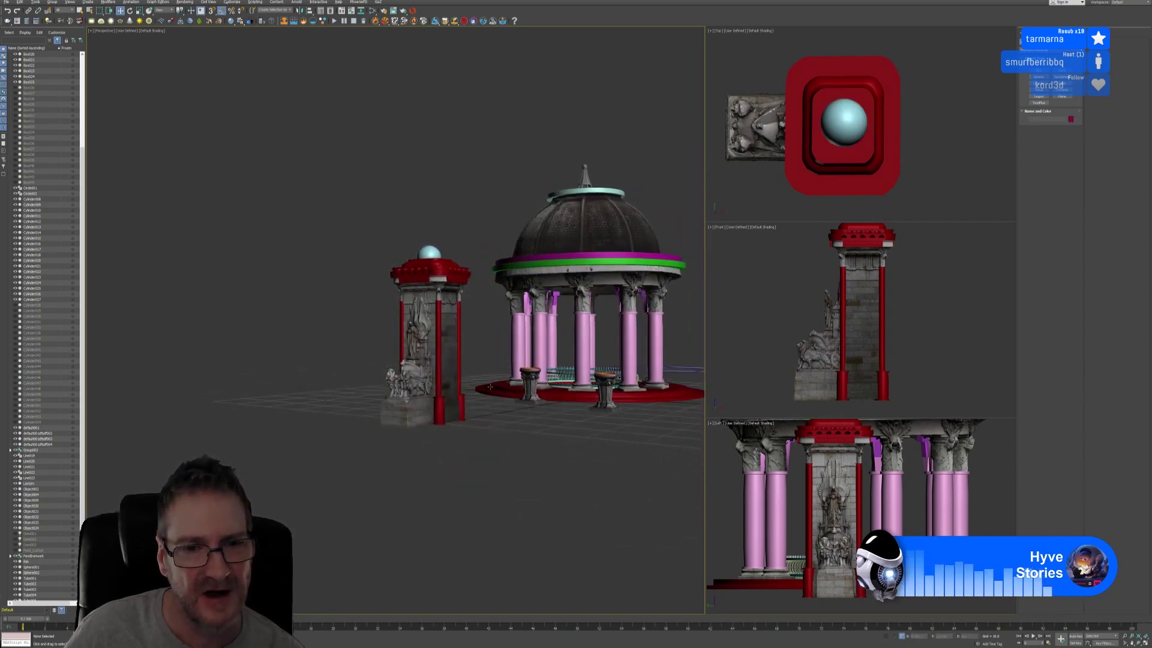
scroll(460, 312, up, 3)
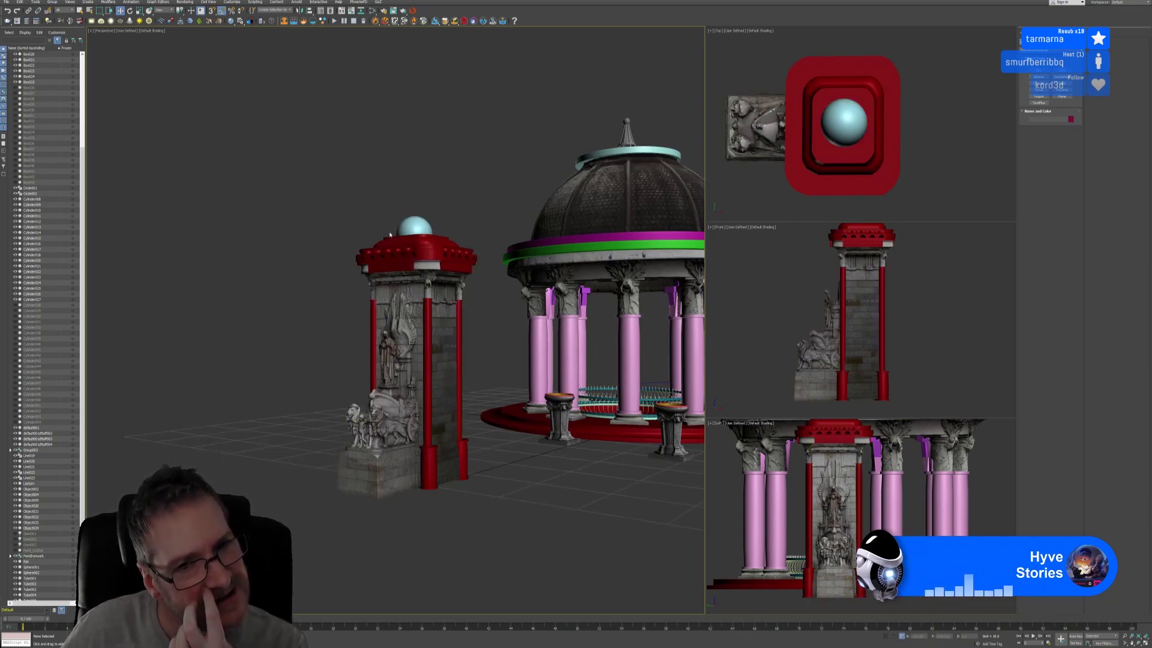
click(414, 229)
key(Delete)
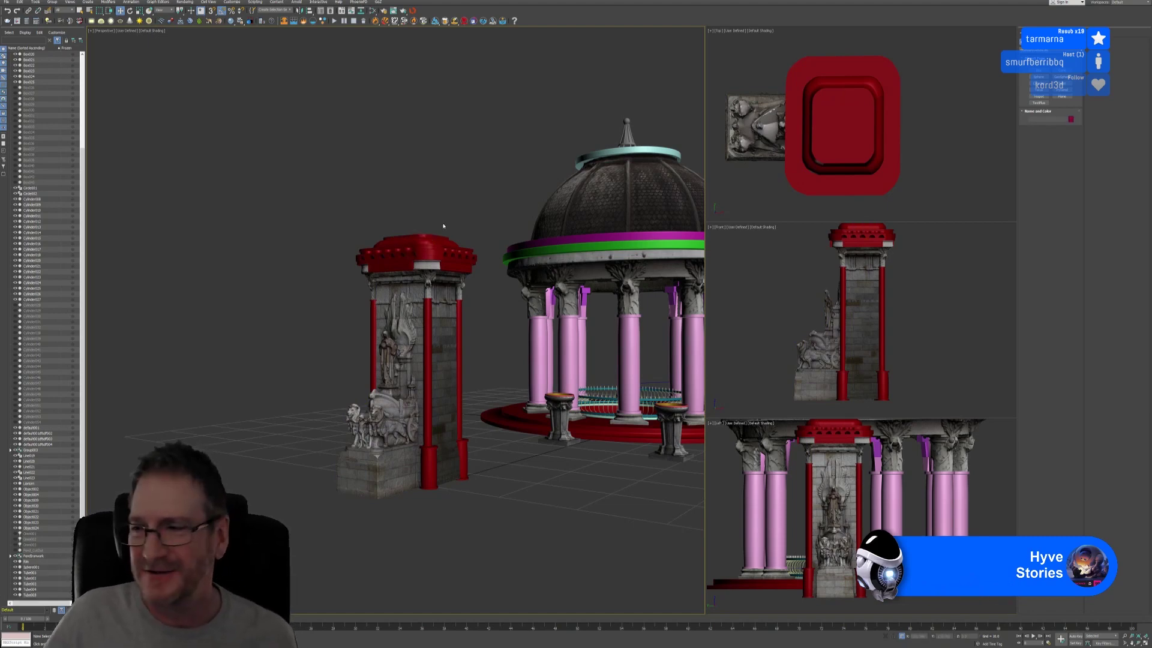
Step: Select the pillar's rear wall slab and send it to ZBrush with GoZ
alt+middle_drag(435, 224, 401, 261)
click(414, 307)
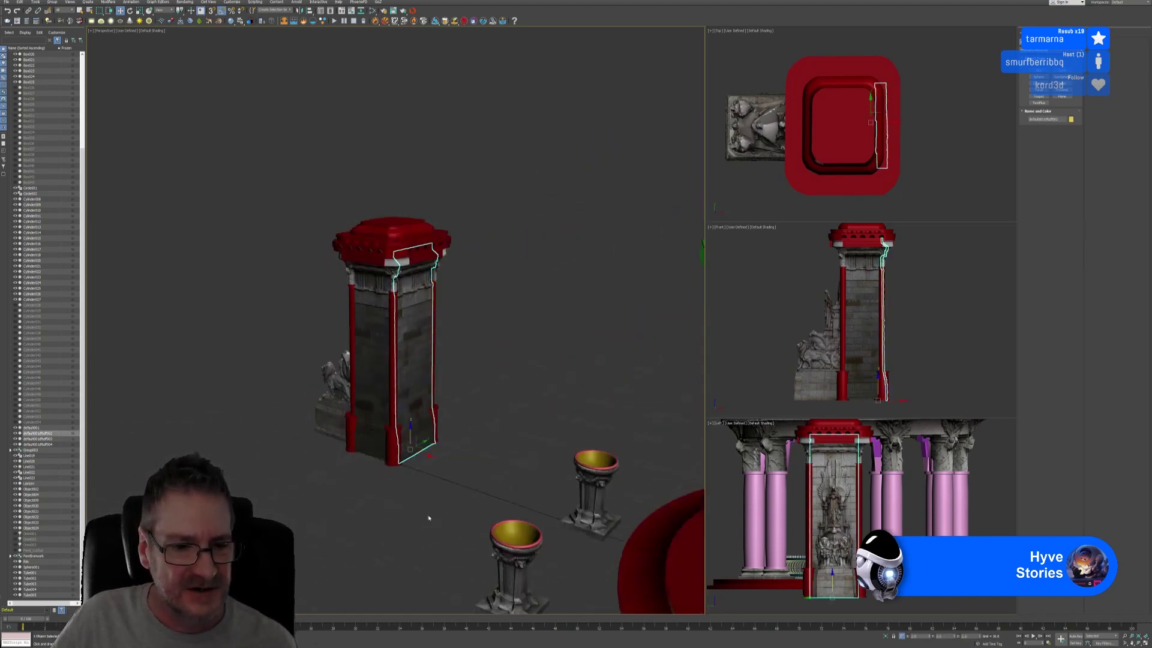
click(380, 3)
click(389, 10)
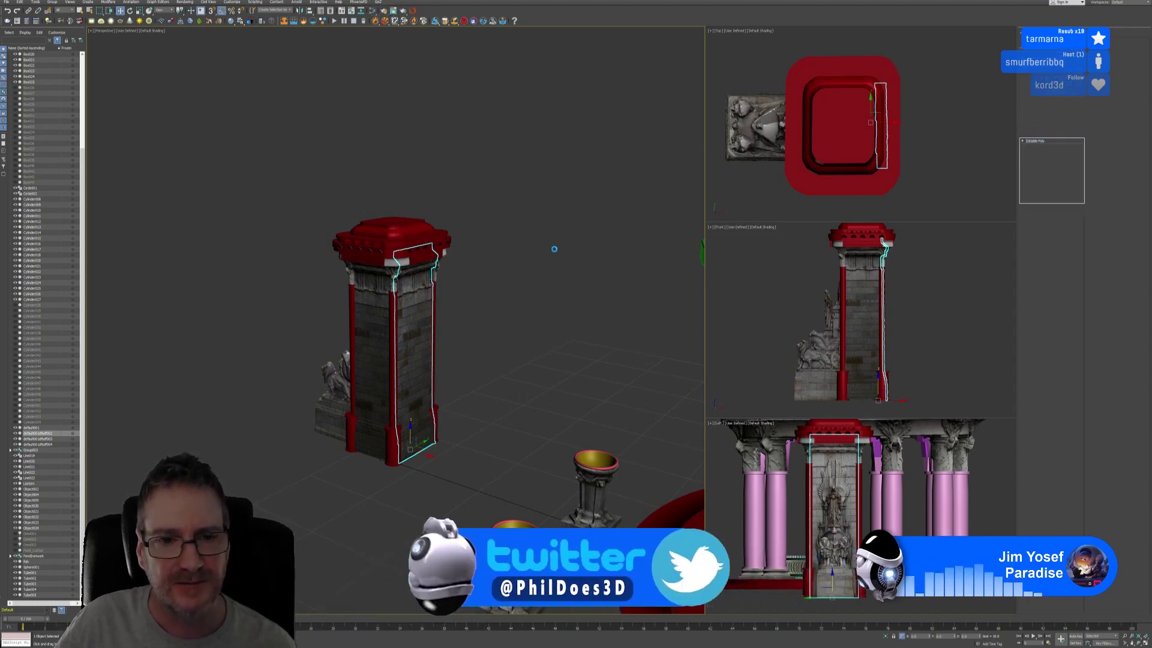
Step: Assign the plain white Standard material to the selected rear wall slab in the Slate Material Editor and close the editor
click(171, 31)
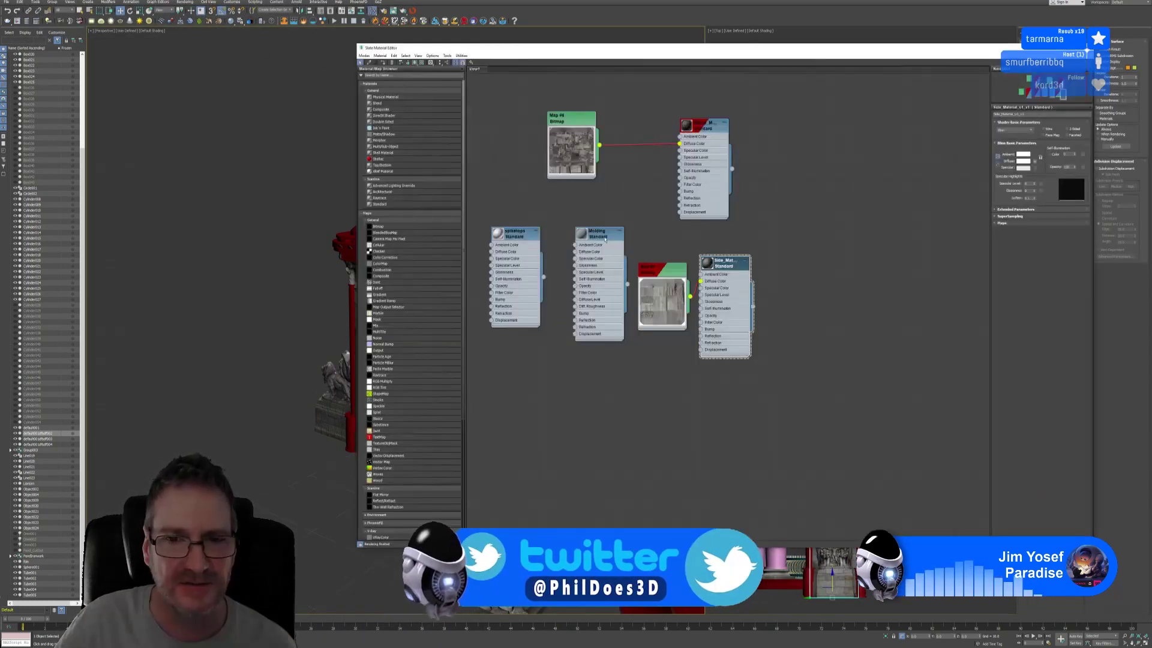
click(654, 252)
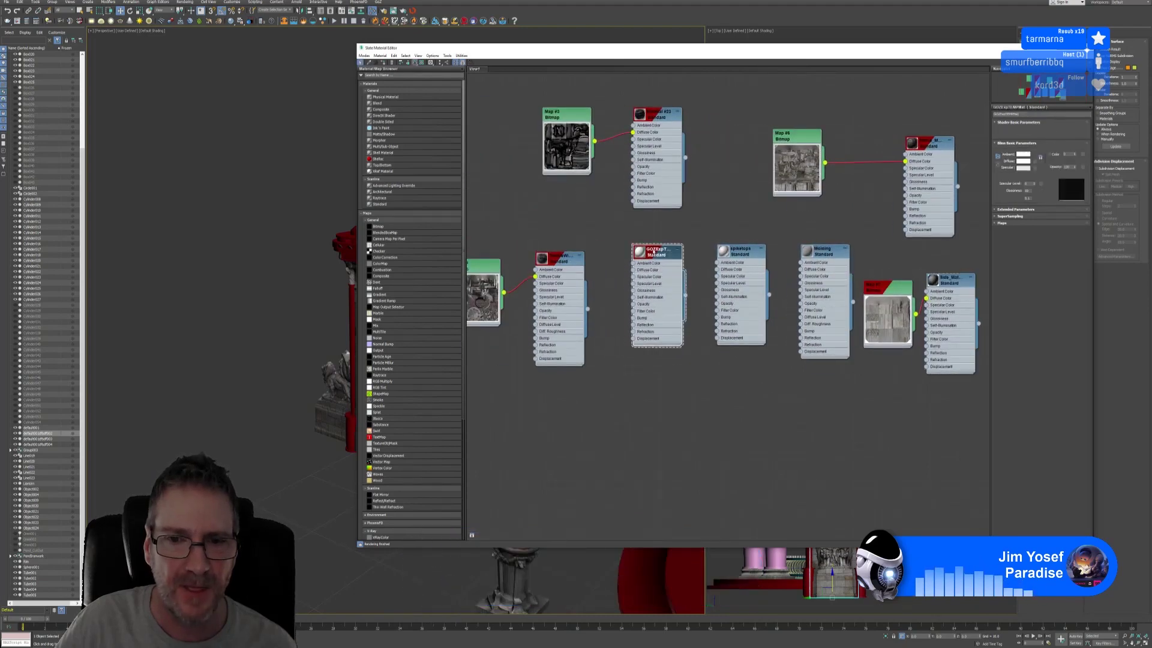
right_click(655, 252)
click(696, 259)
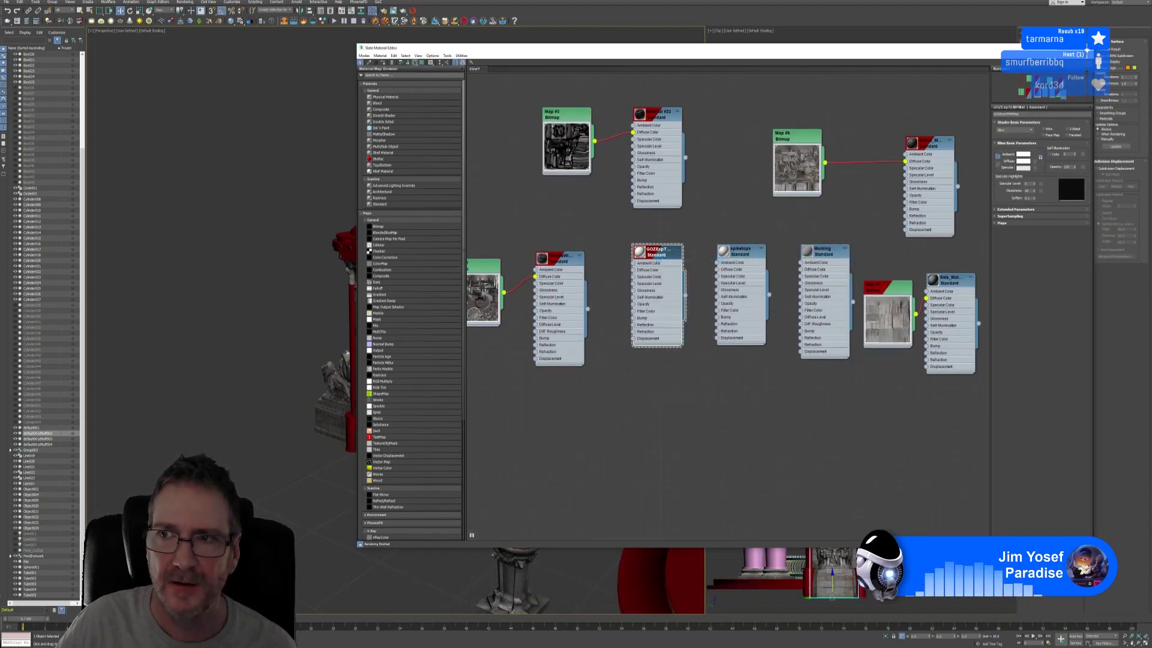
click(1087, 47)
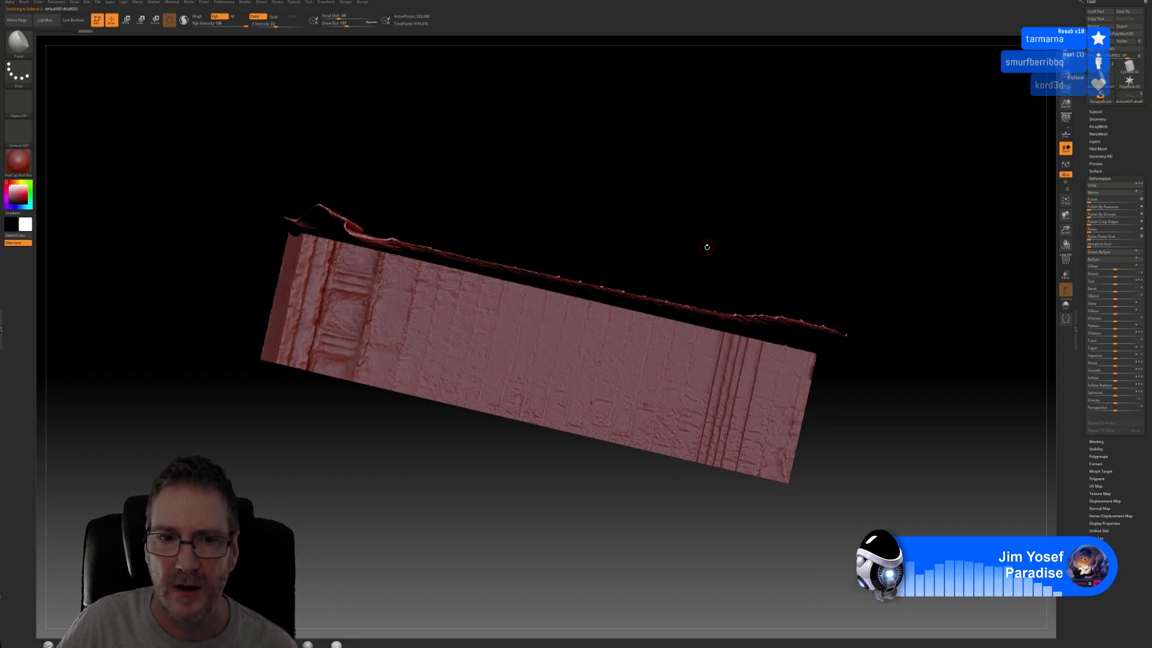
Step: Start a new ZBrush document without saving the old one and reopen the wall slab in edit mode to view it
drag(705, 249, 685, 279)
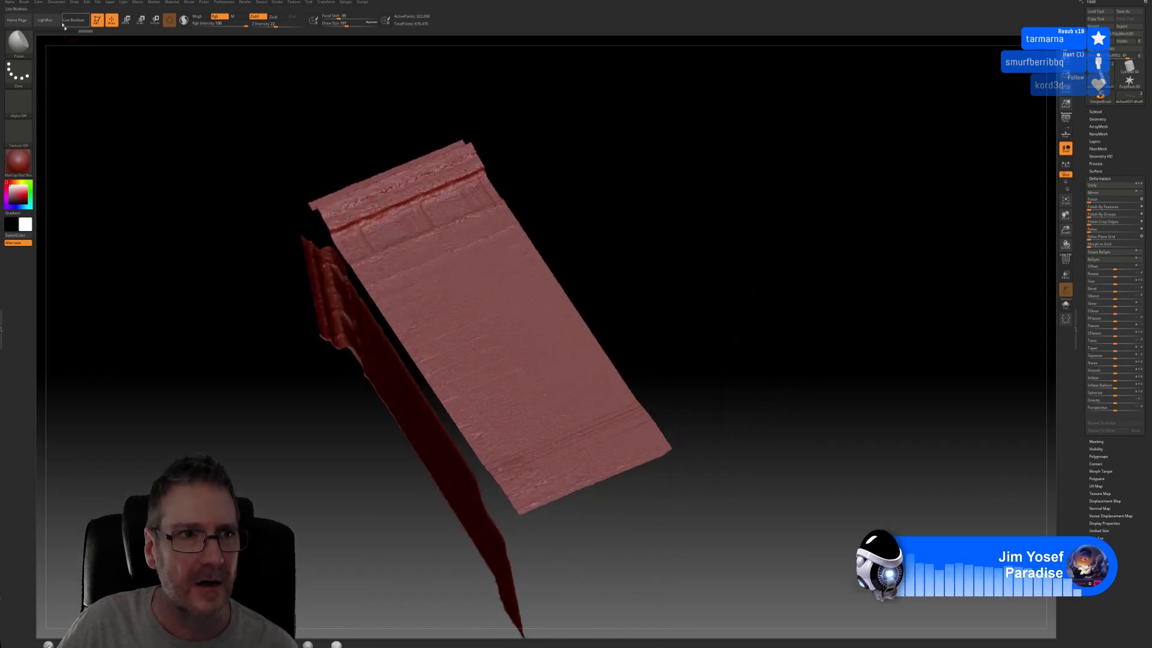
click(55, 3)
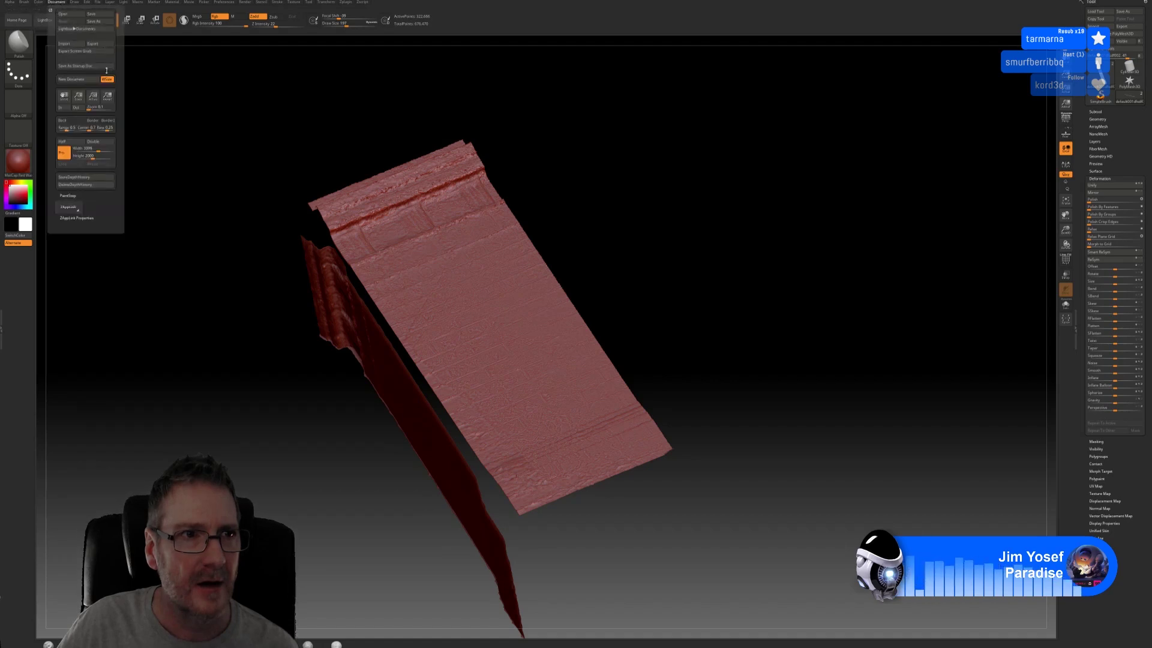
click(71, 80)
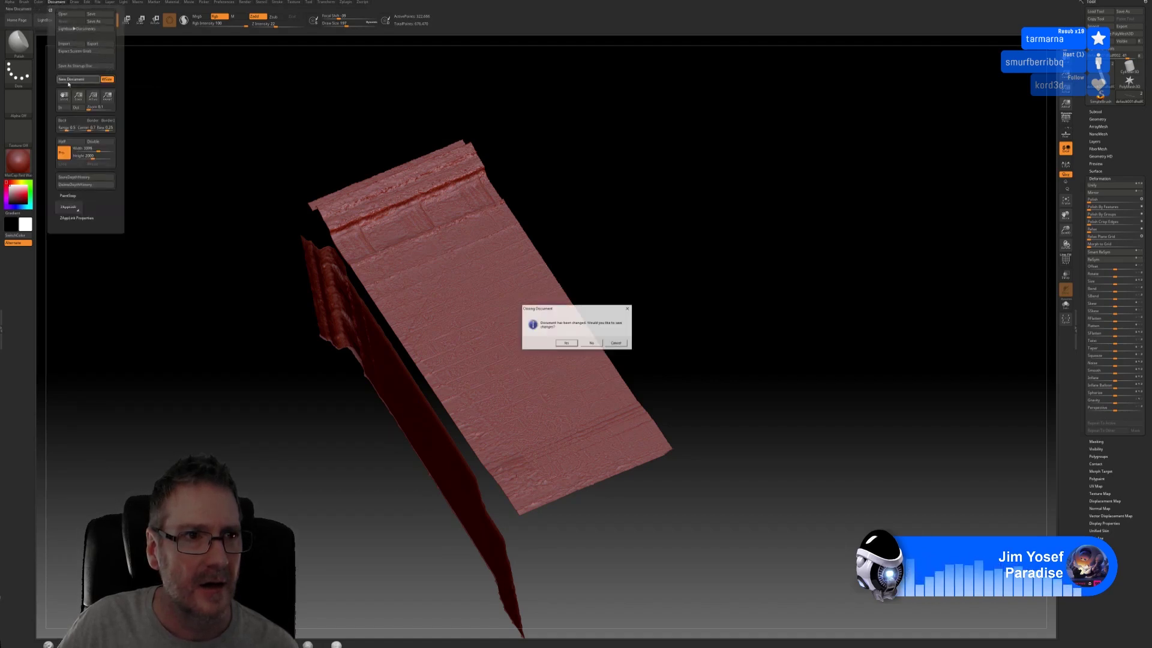
click(592, 343)
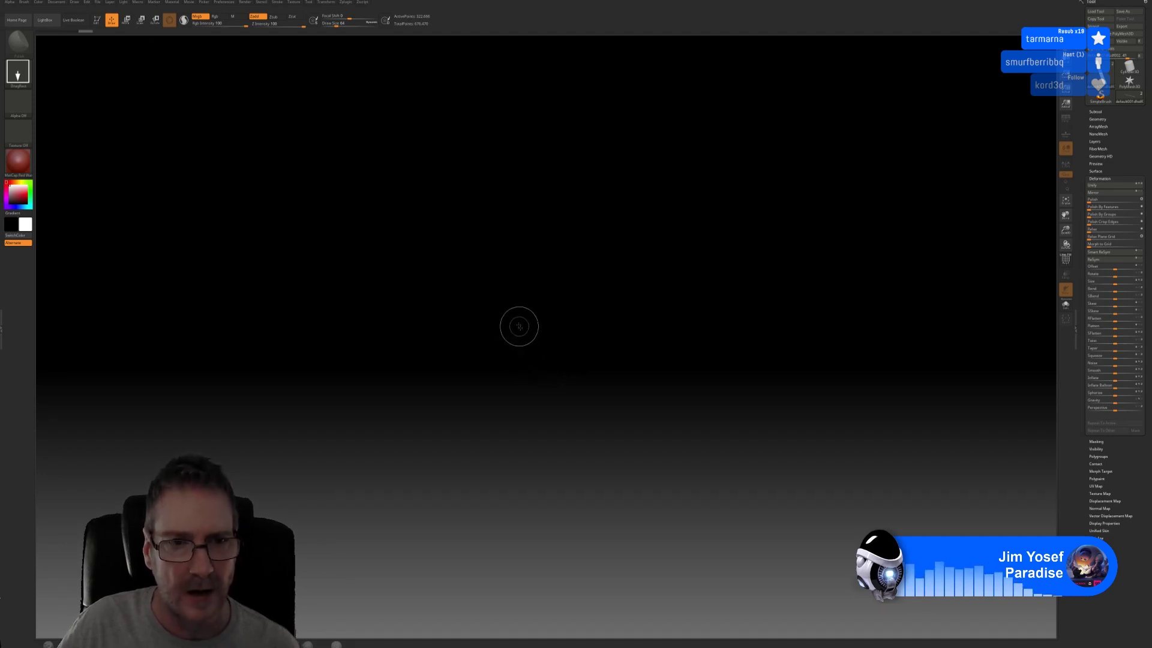
click(97, 20)
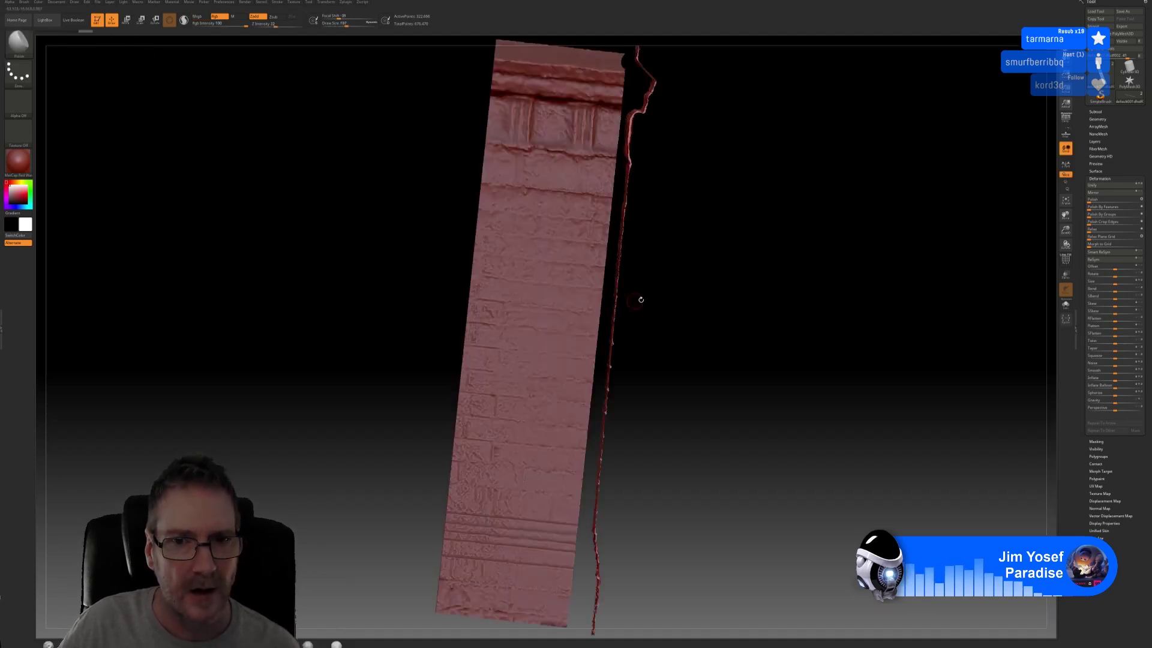
mouse_move(671, 302)
alt+mouse_down()
mouse_move(656, 305)
mouse_move(714, 312)
mouse_move(624, 312)
mouse_move(685, 311)
mouse_move(660, 309)
alt+mouse_up()
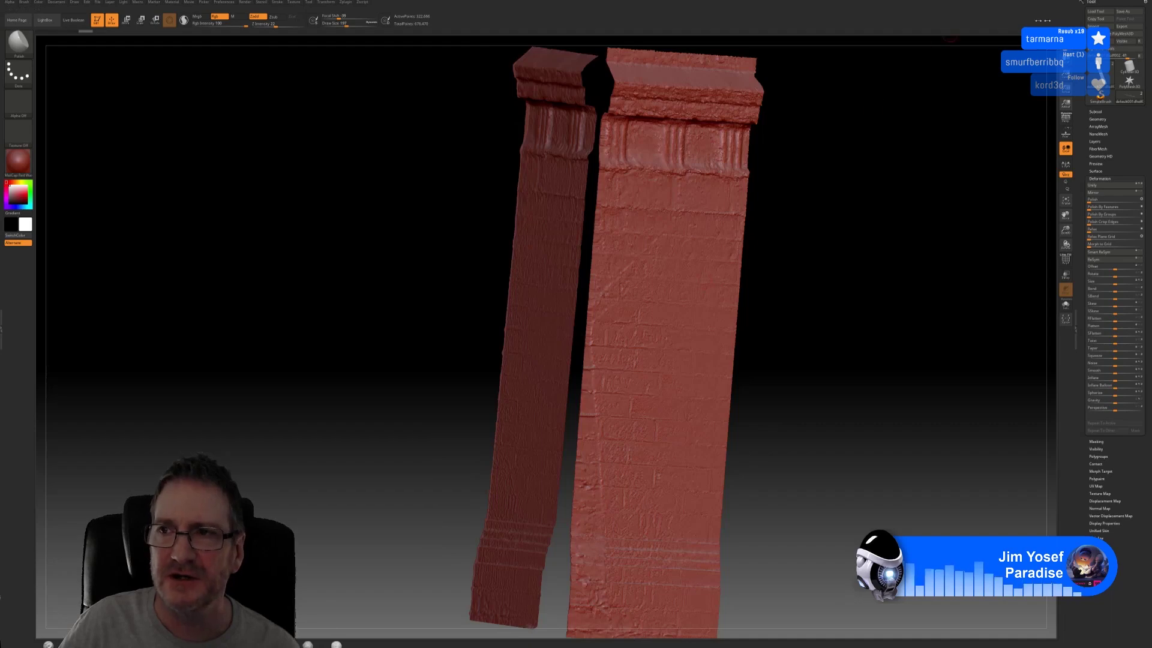
Step: Quit ZBrush without saving, check the white rear wall slab in 3ds Max and send it to ZBrush again with GoZ
click(1146, 2)
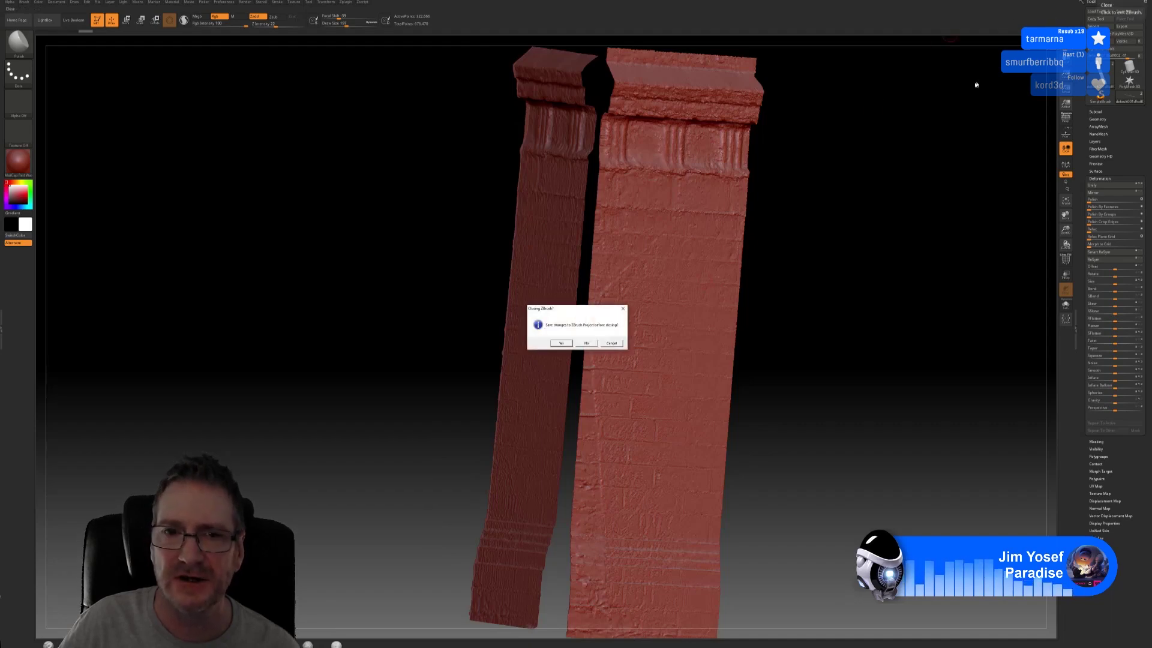
click(586, 343)
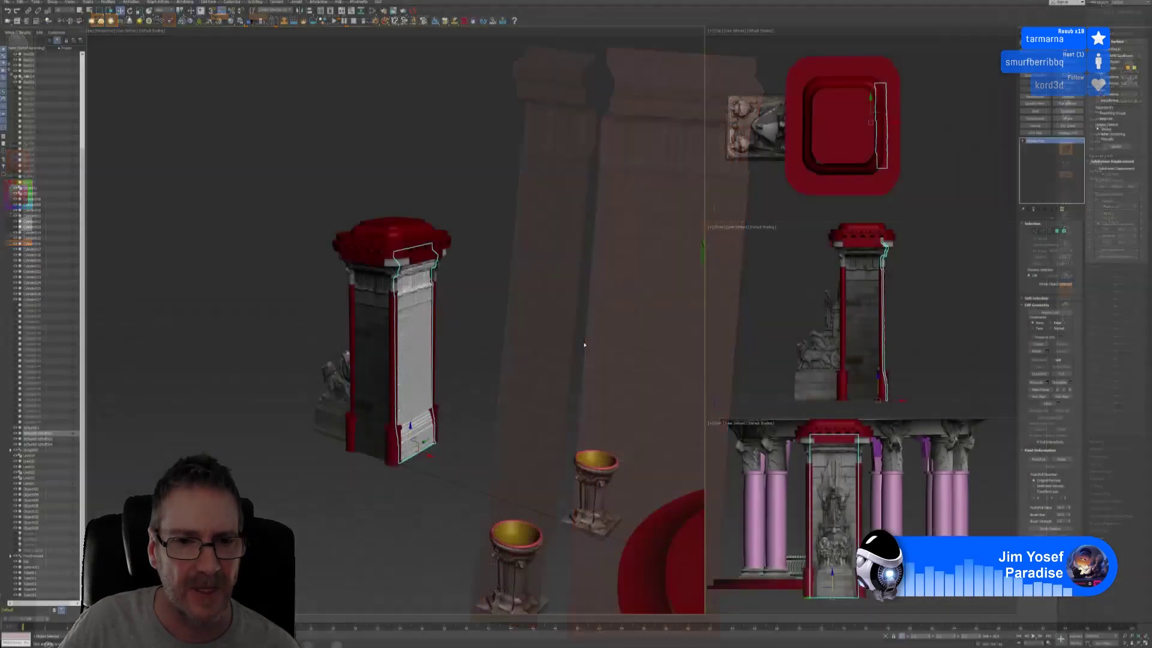
scroll(480, 363, down, 5)
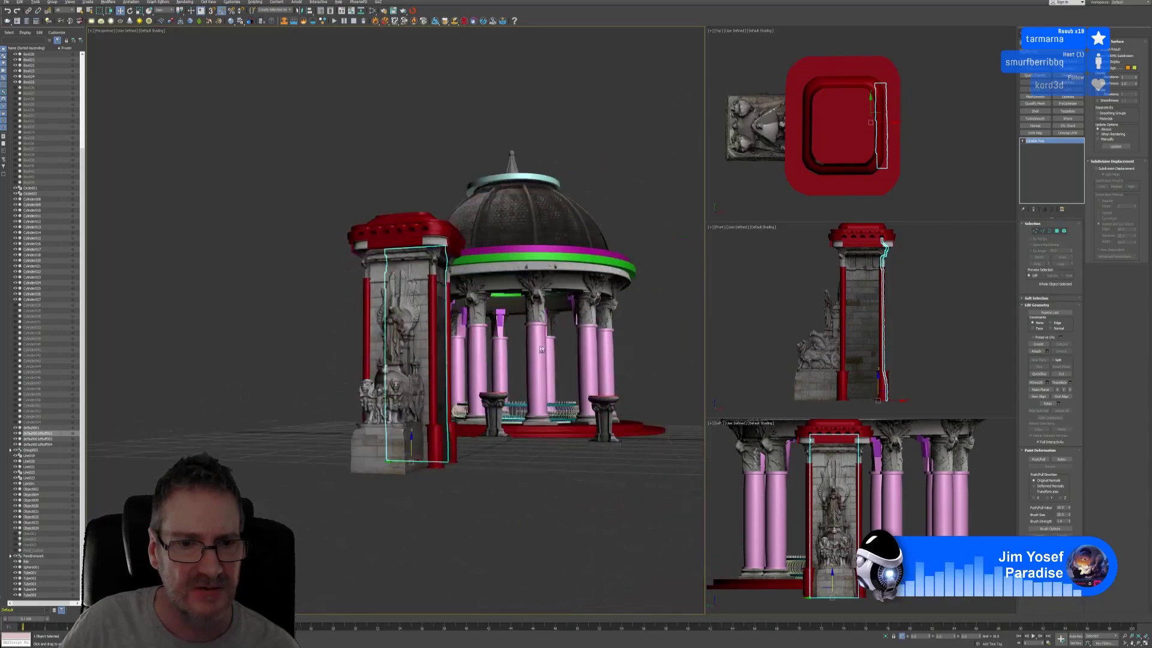
scroll(456, 357, up, 10)
alt+middle_drag(449, 352, 482, 337)
scroll(471, 346, up, 3)
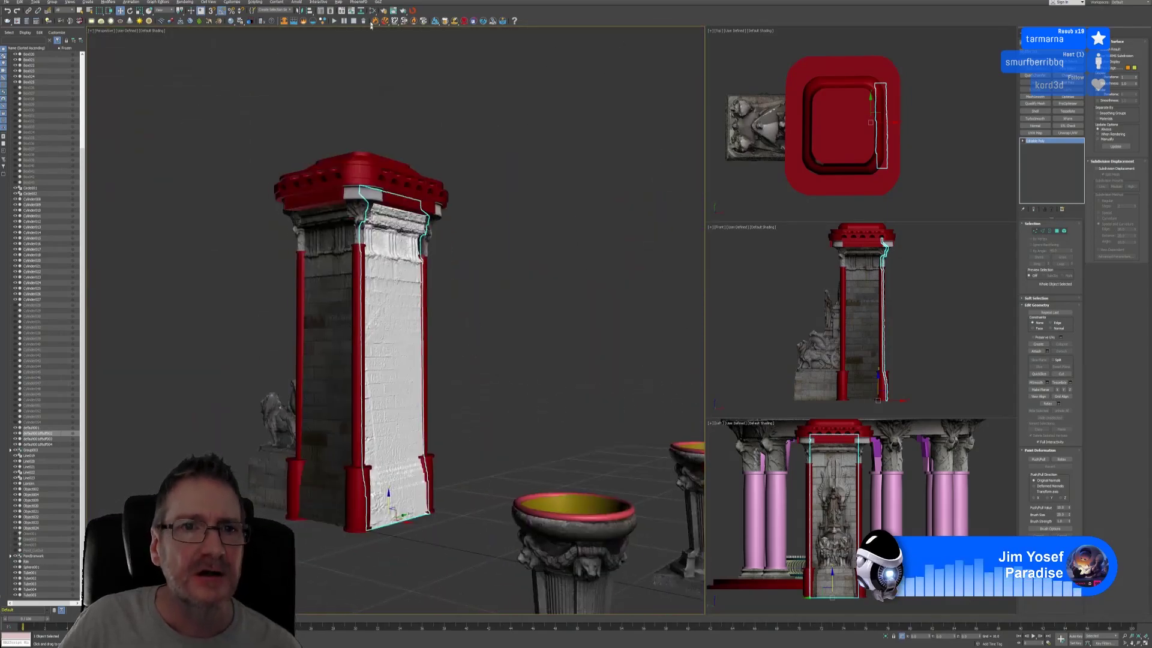
click(378, 3)
click(388, 11)
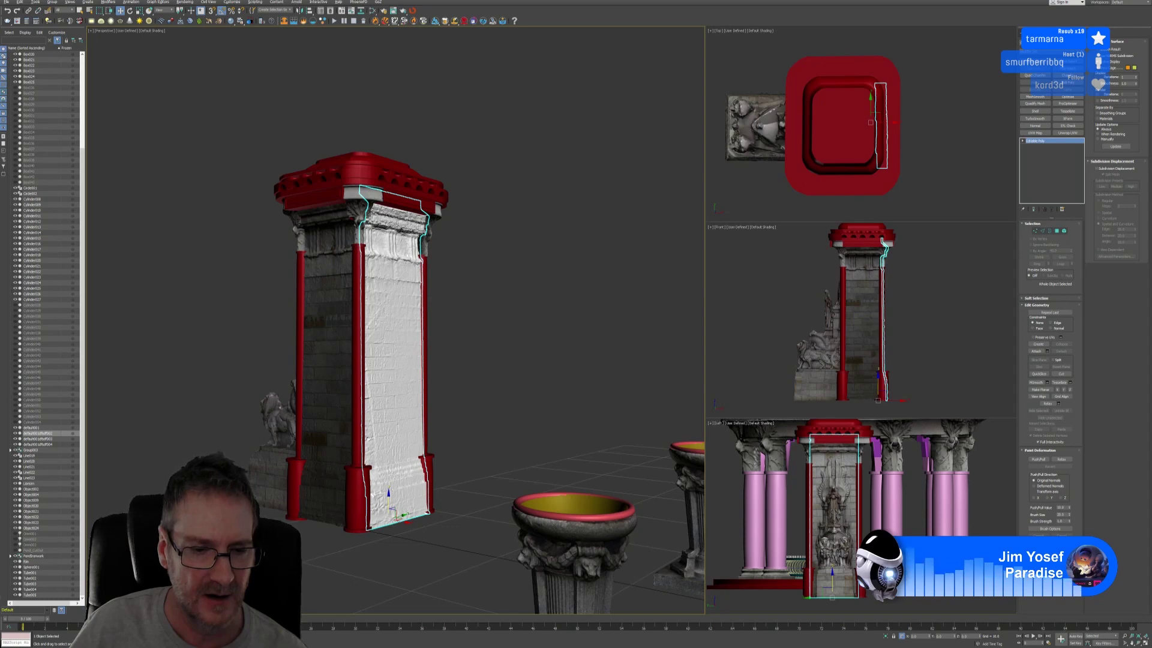
key(alt+Tab)
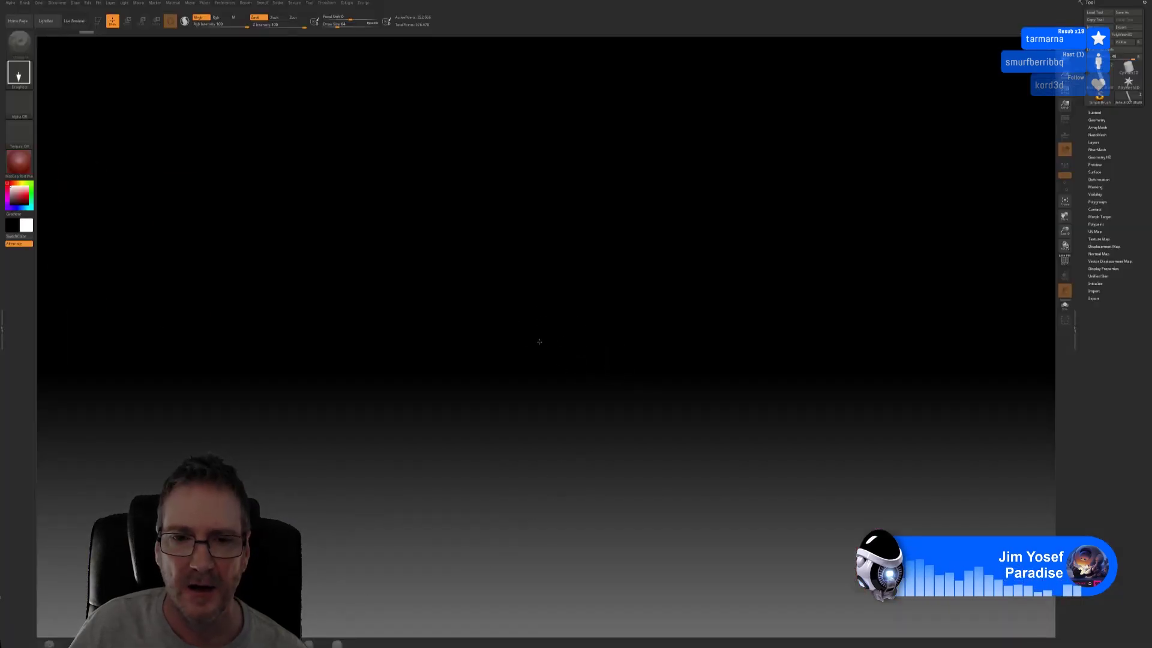
Step: Enter edit mode on the imported model and examine the two wall slabs from several angles
click(97, 22)
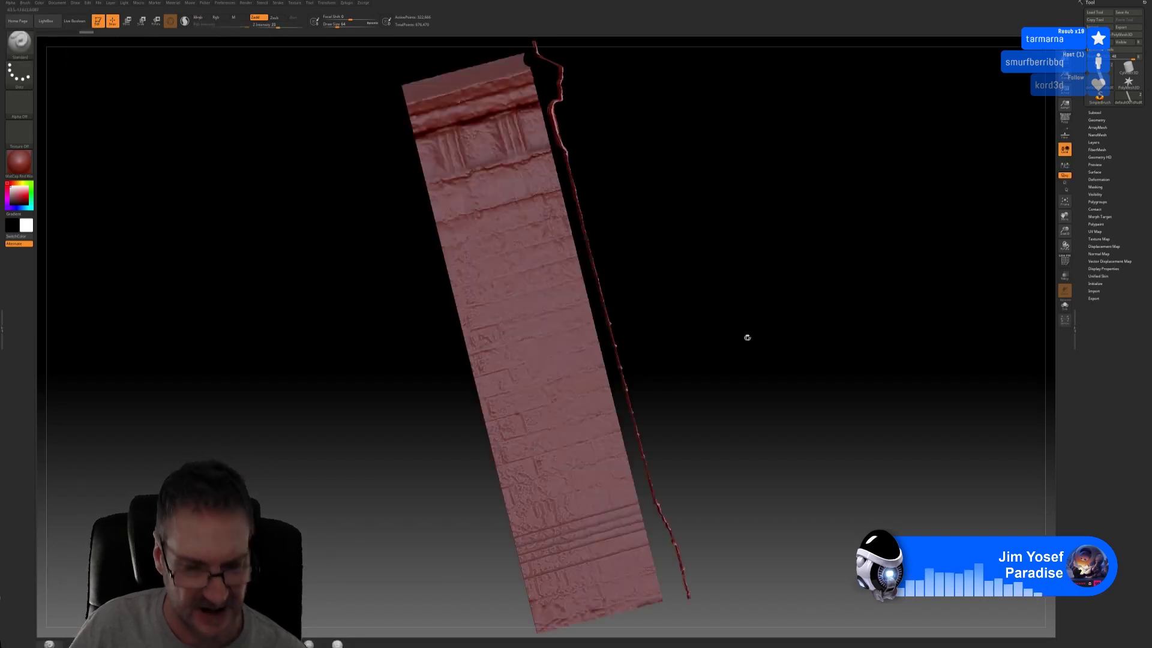
mouse_move(746, 337)
mouse_down()
mouse_move(703, 339)
mouse_move(753, 338)
mouse_move(729, 340)
mouse_up()
drag(840, 283, 783, 401)
alt+drag(818, 278, 710, 370)
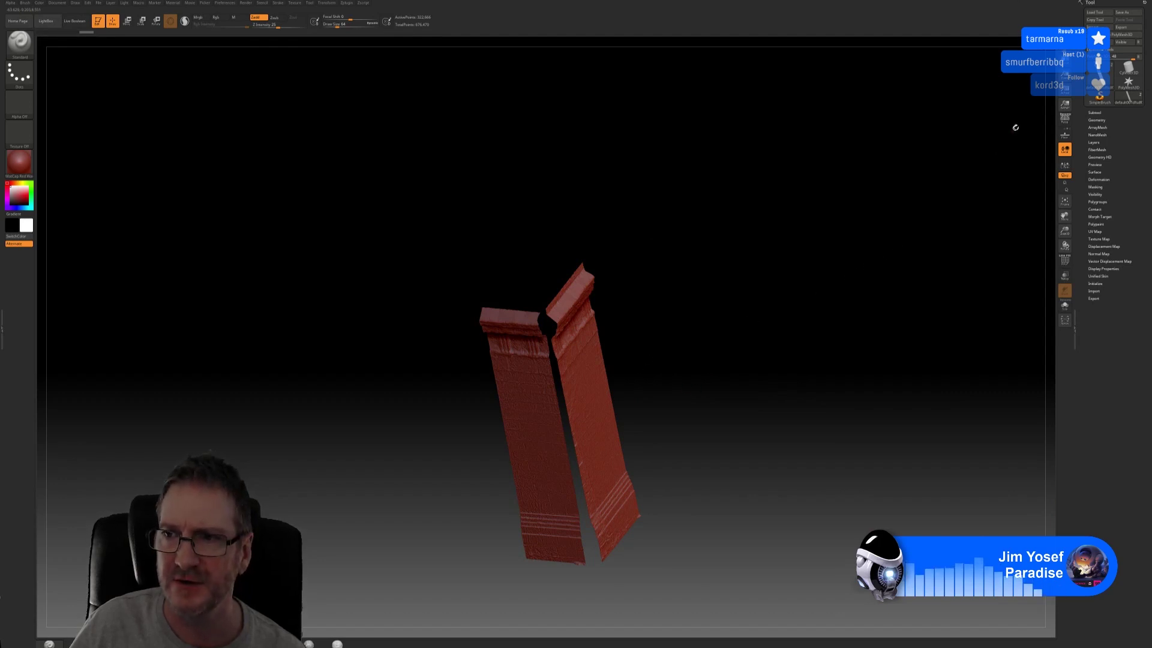
Step: Convert the single wall slab tool into a PolyMesh3D, draw it on the canvas and enter edit mode
mouse_move(1098, 72)
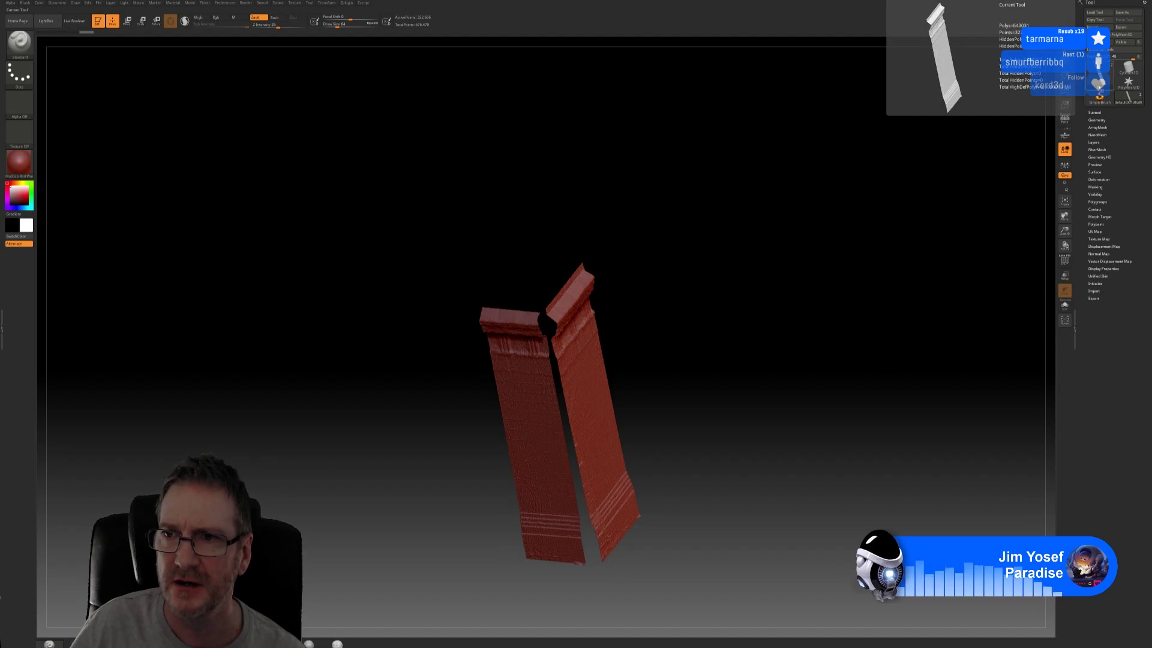
click(1098, 72)
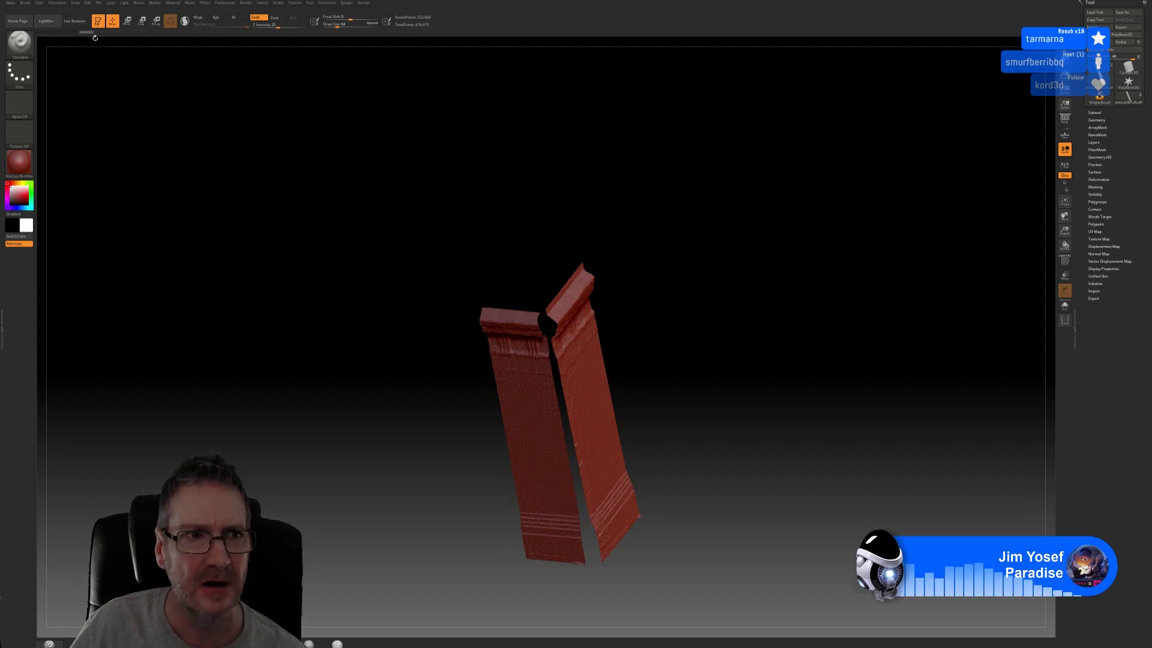
click(98, 21)
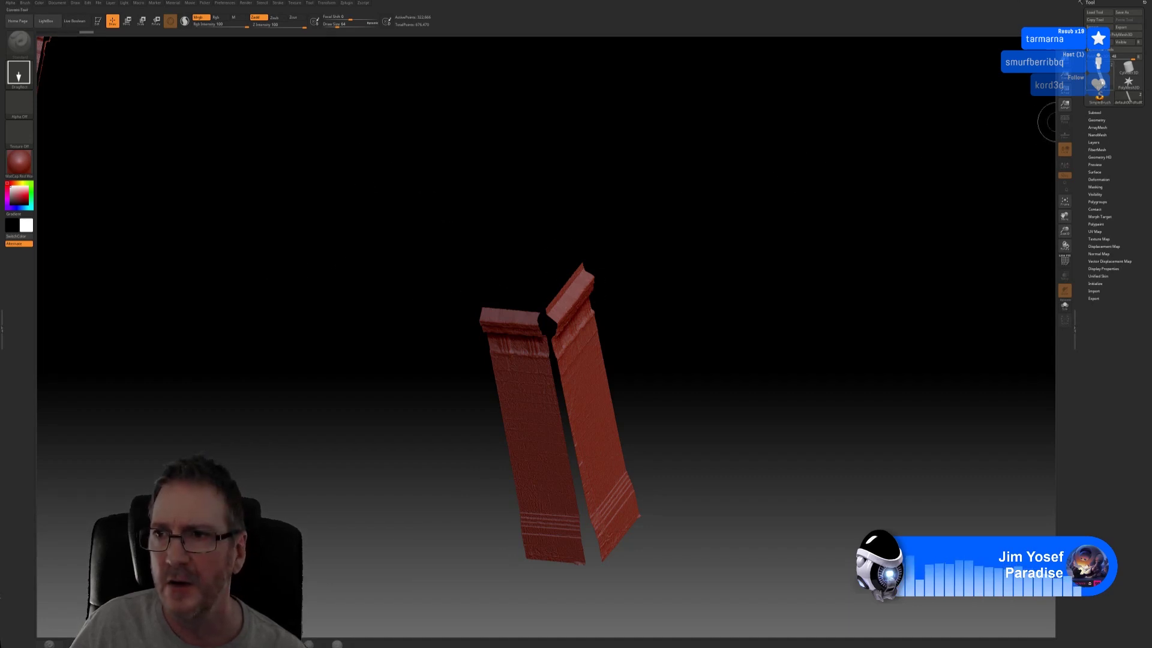
mouse_move(1098, 66)
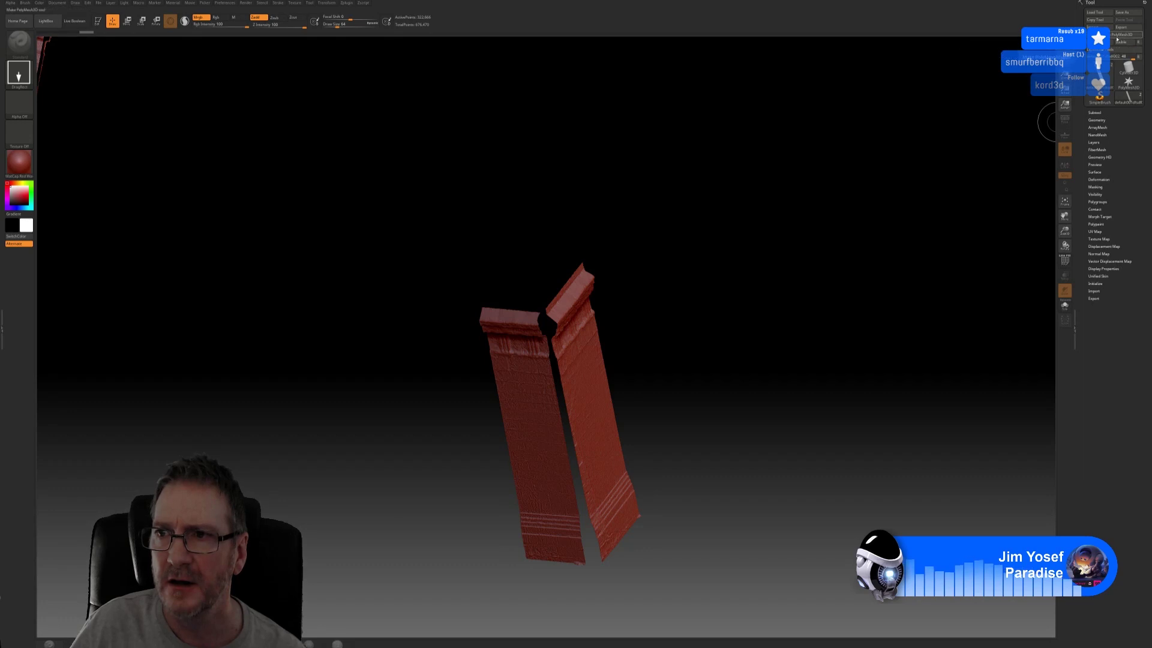
click(1118, 35)
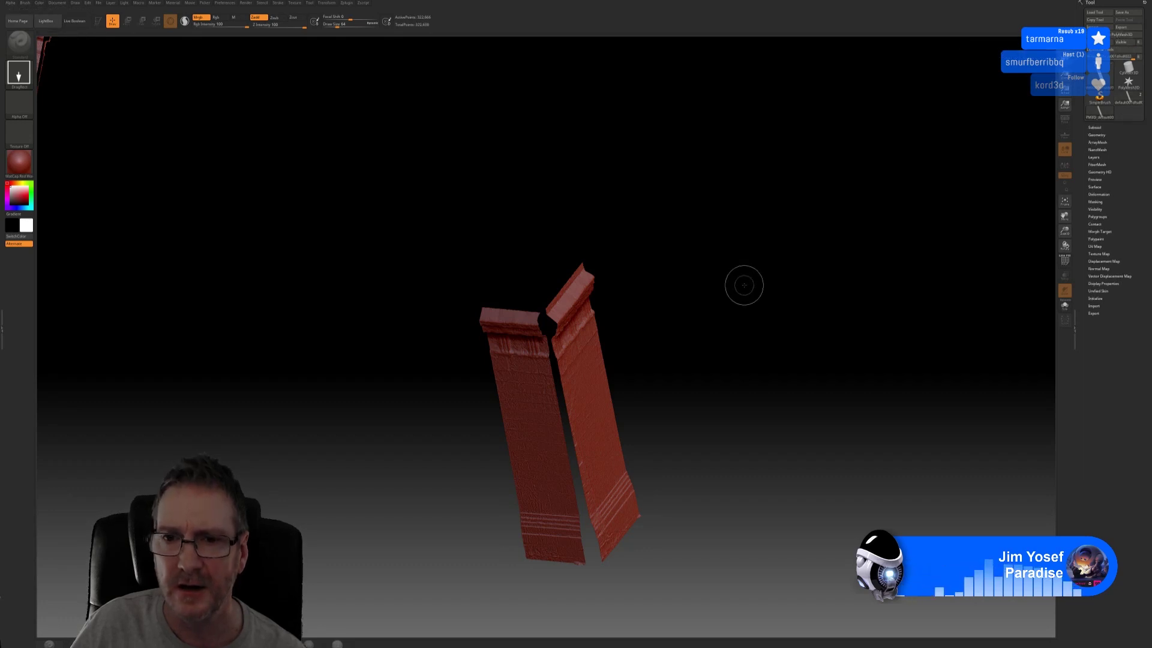
key(t)
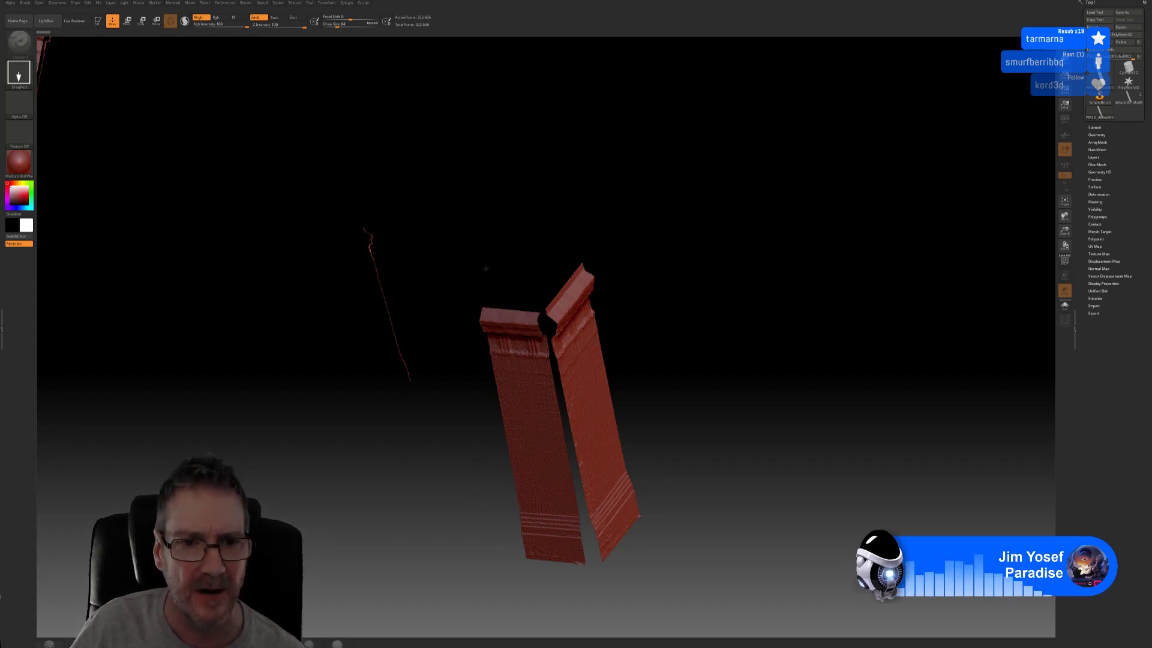
click(97, 21)
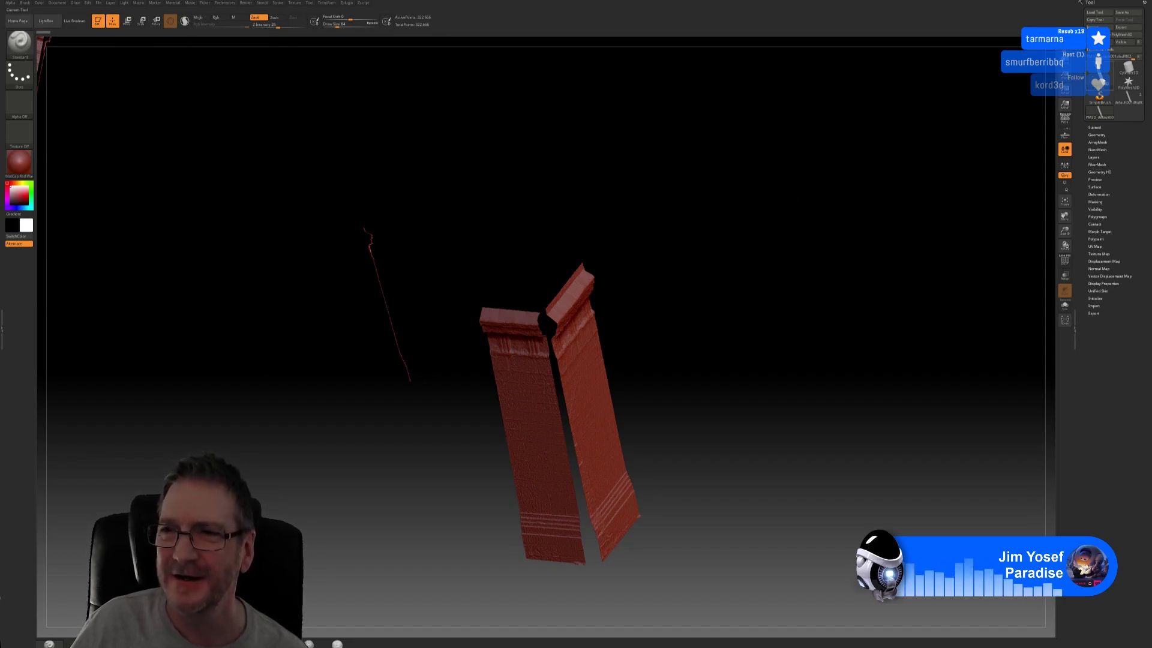
Step: Clear the canvas by creating a new document without saving changes
click(57, 3)
click(72, 80)
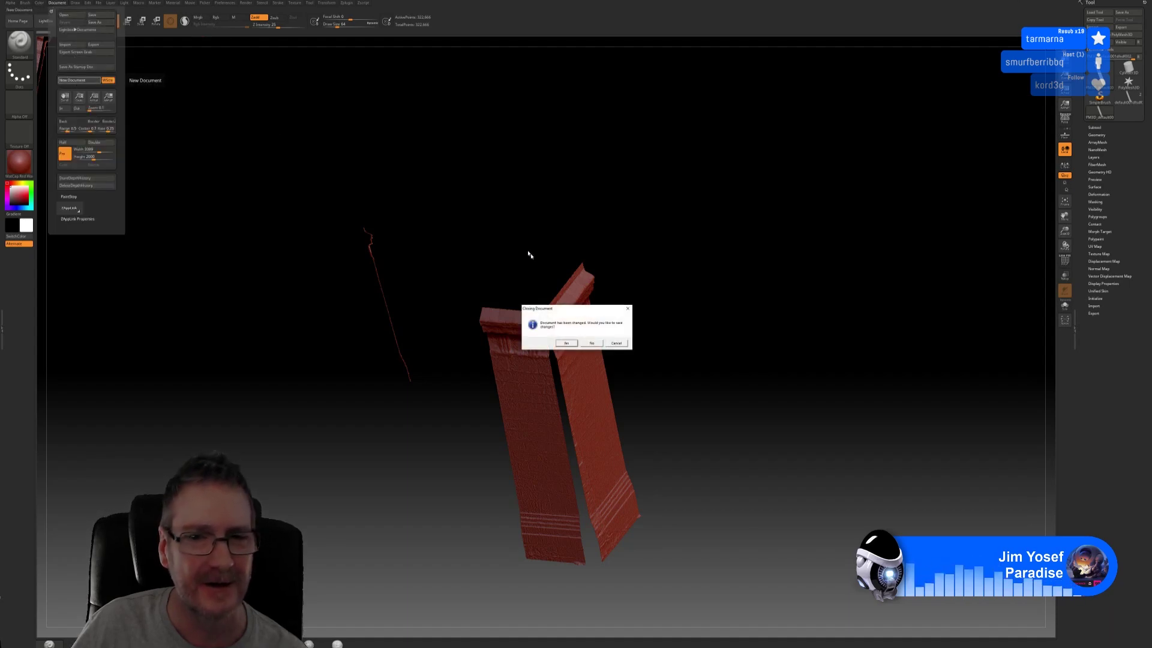
click(591, 344)
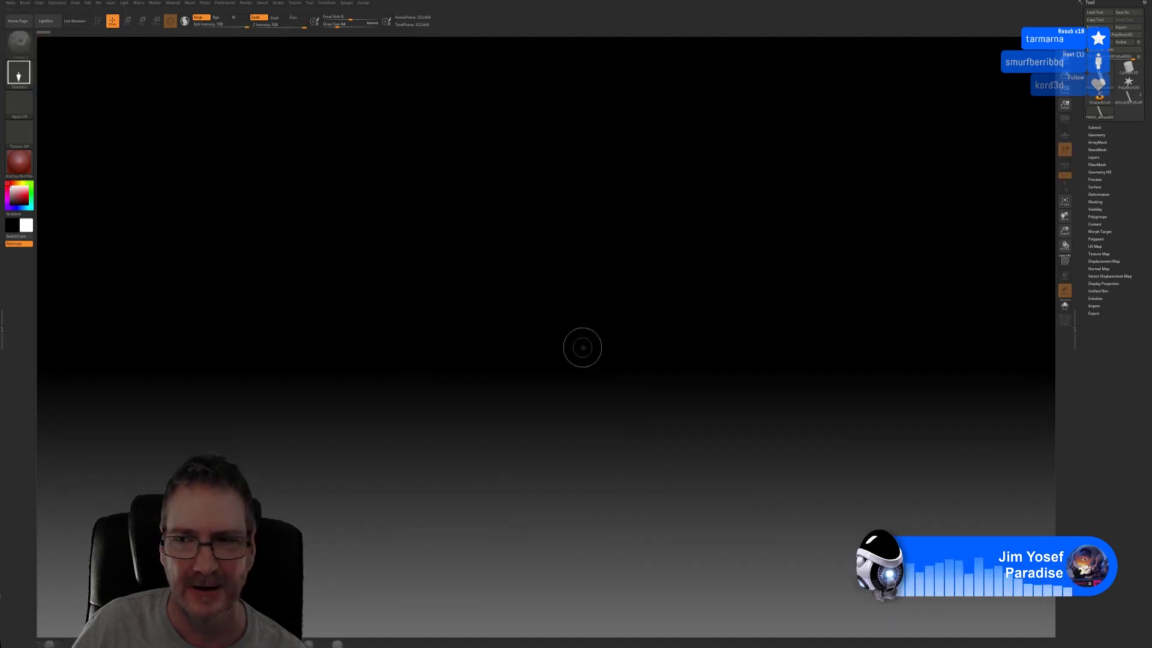
Step: Draw the converted wall slab on the empty canvas, enter edit mode and frame its carved face
click(1102, 80)
click(1102, 80)
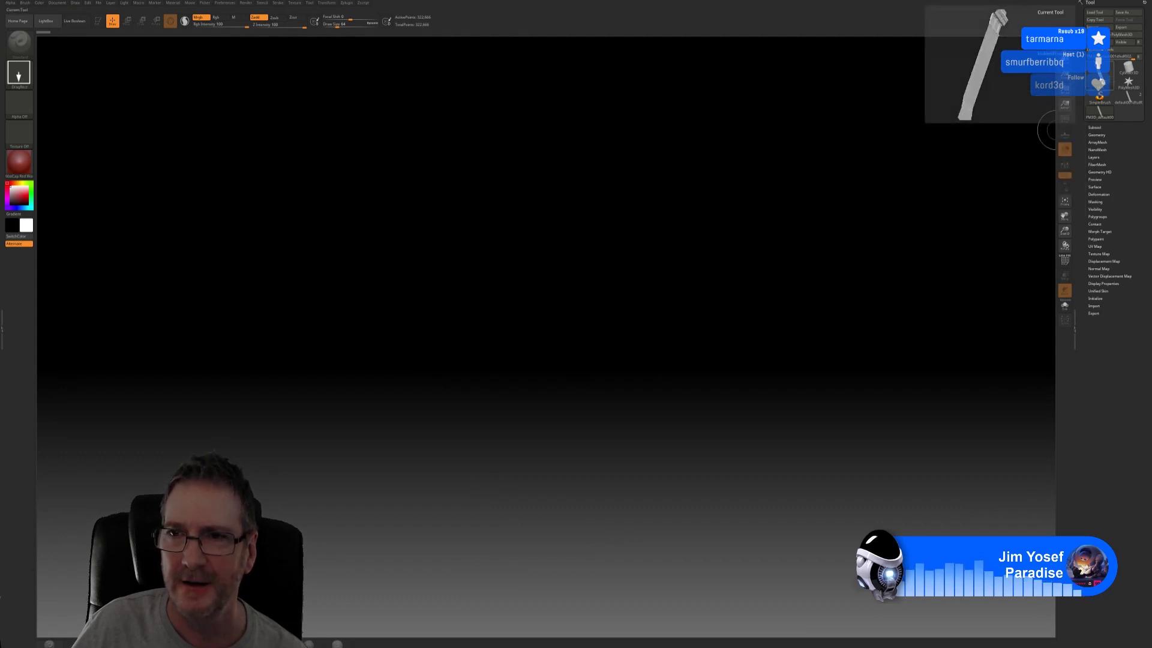
drag(563, 327, 556, 343)
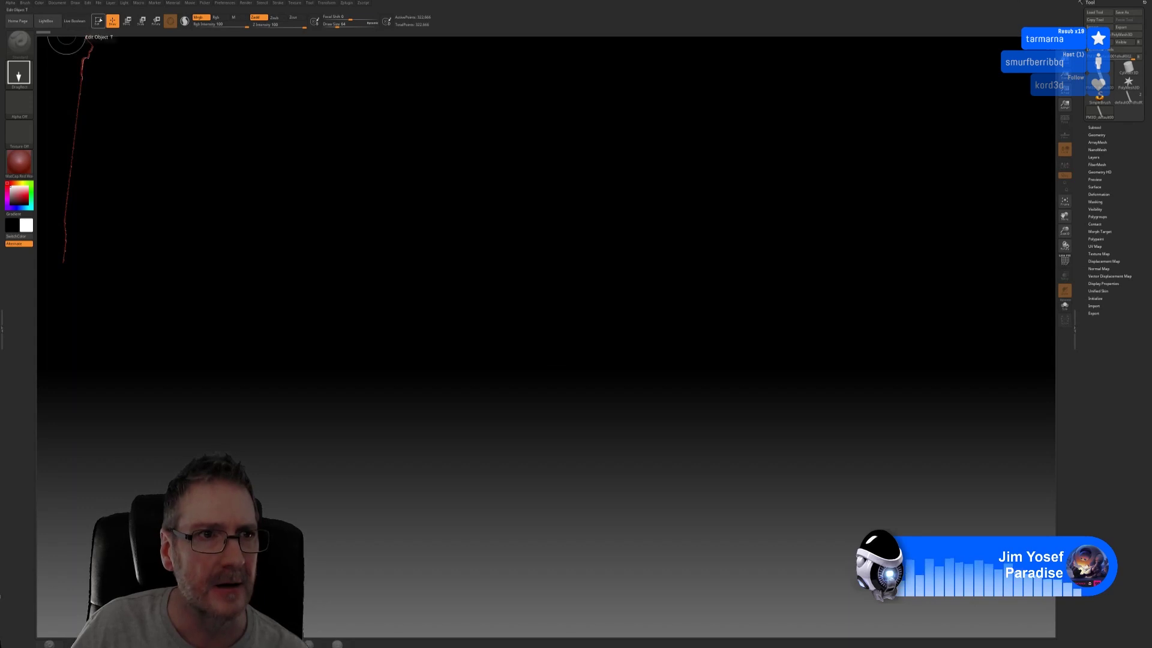
click(101, 21)
key(f)
drag(702, 304, 680, 311)
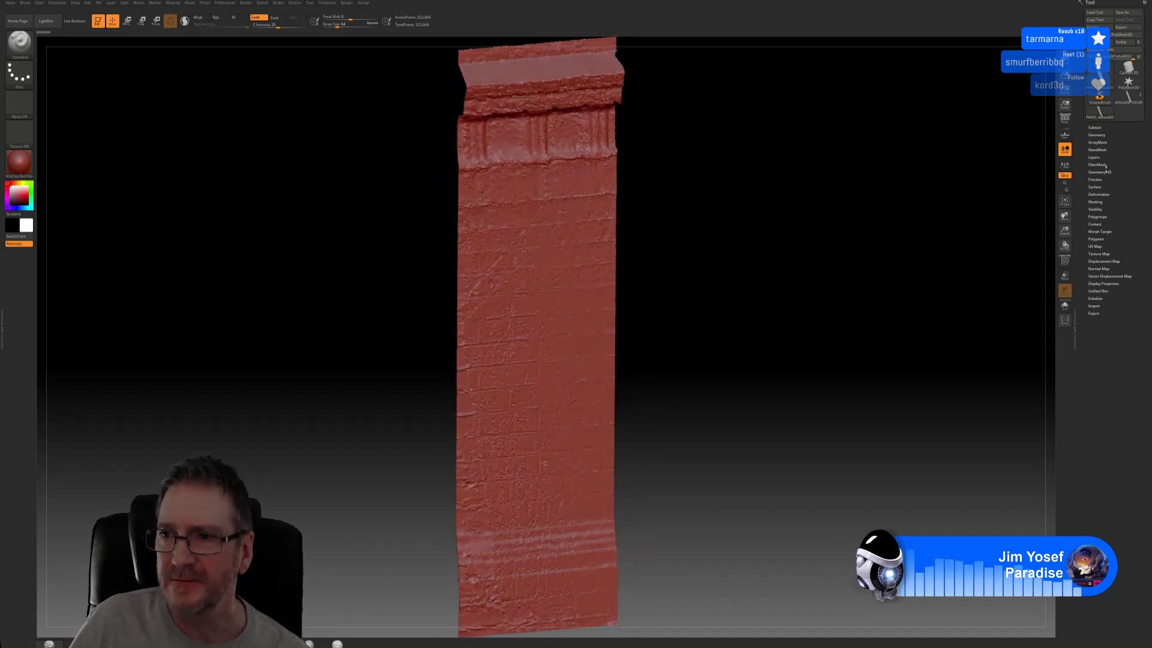
Step: Smooth the wall slab slightly with the Polish By Features deformation and check its carved face
click(1100, 194)
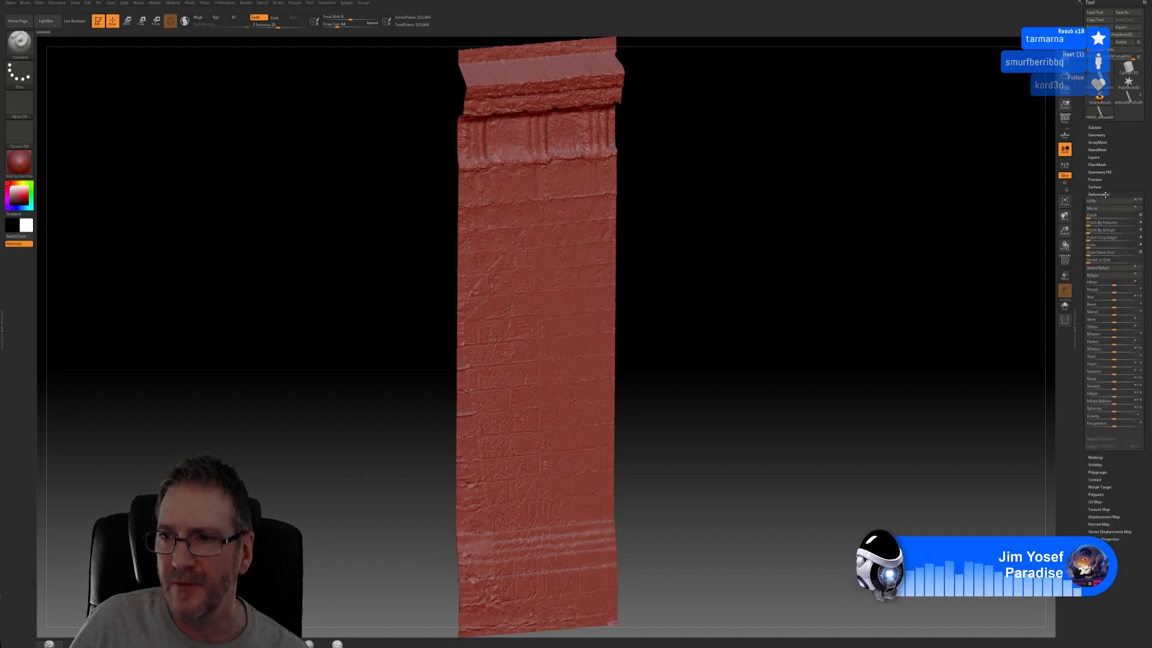
click(1089, 222)
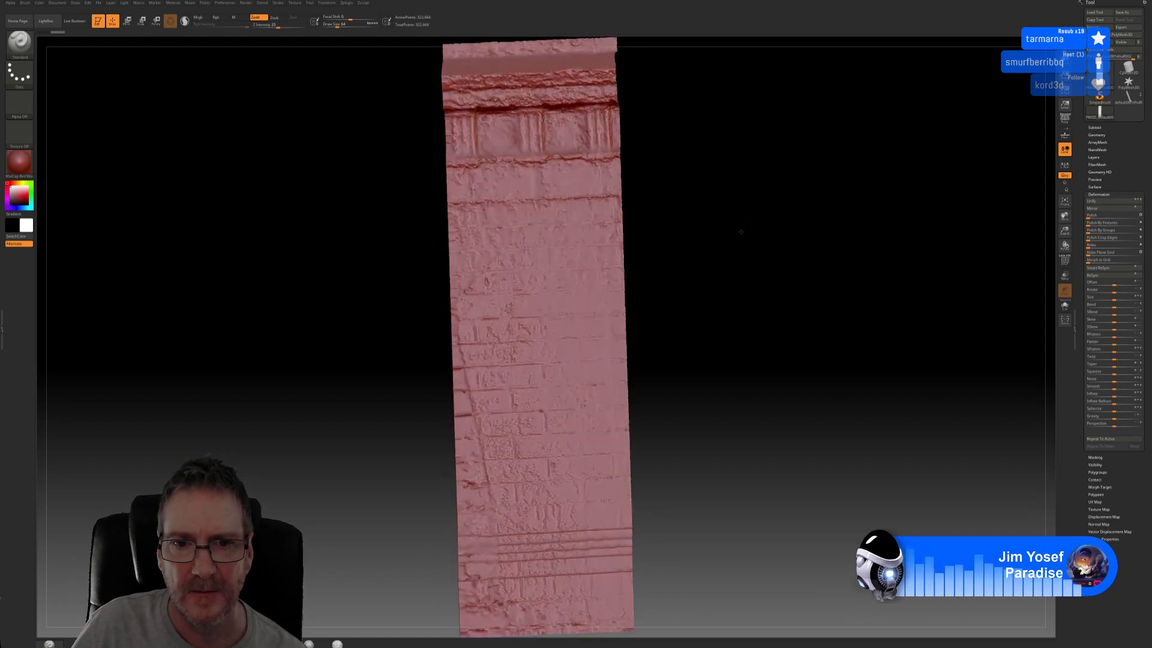
drag(757, 233, 746, 224)
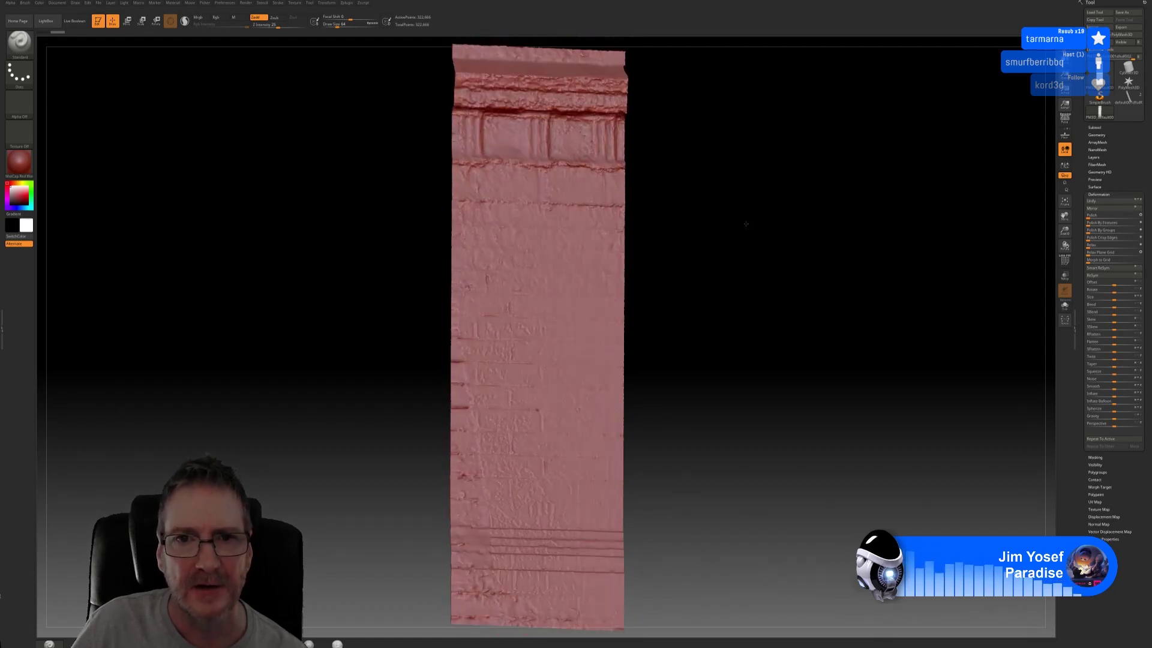
Step: Switch to the Polish brush and adjust its draw size for cleaning up the slab
click(30, 52)
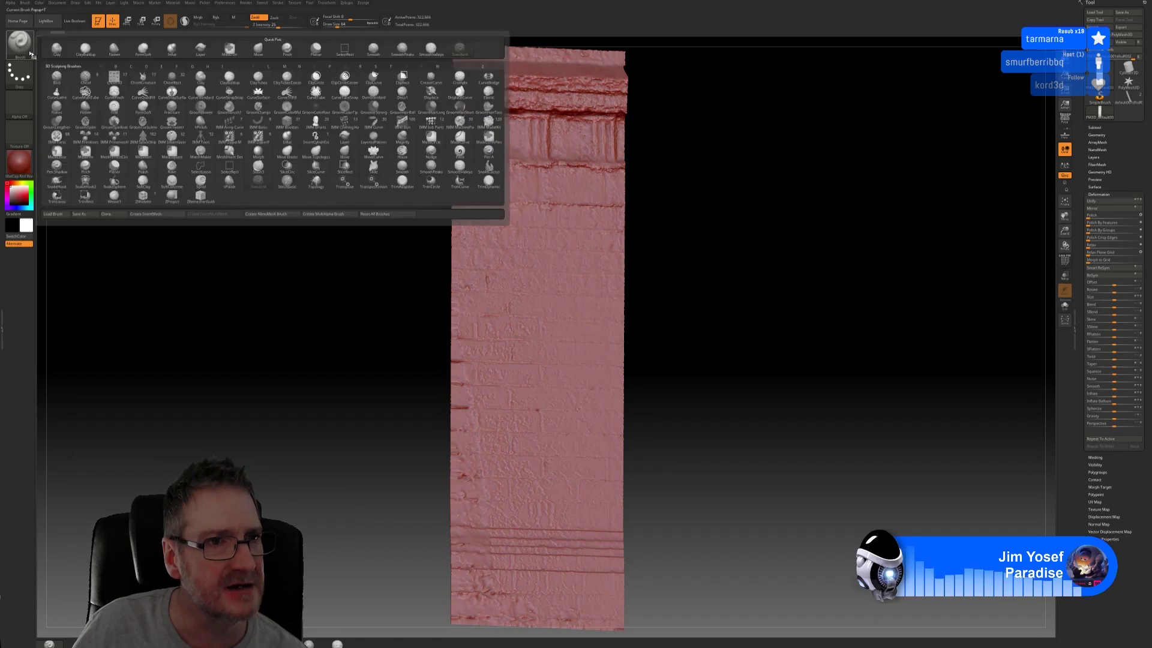
click(143, 165)
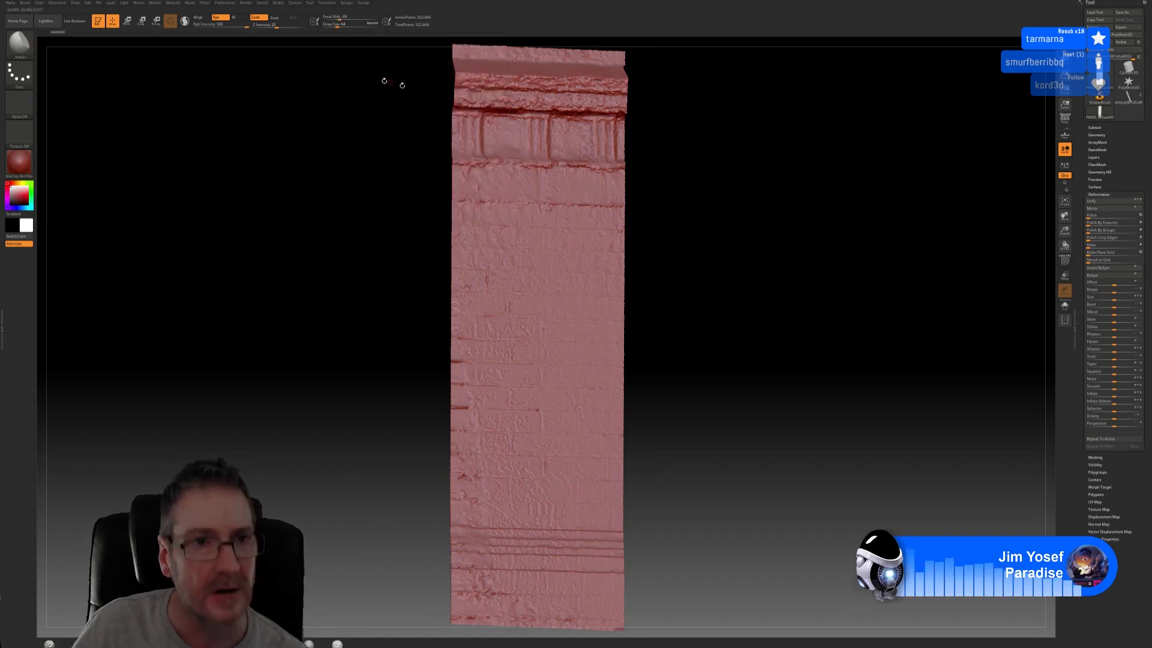
key(shift)
mouse_move(338, 27)
mouse_down()
mouse_move(353, 27)
mouse_move(210, 30)
mouse_up()
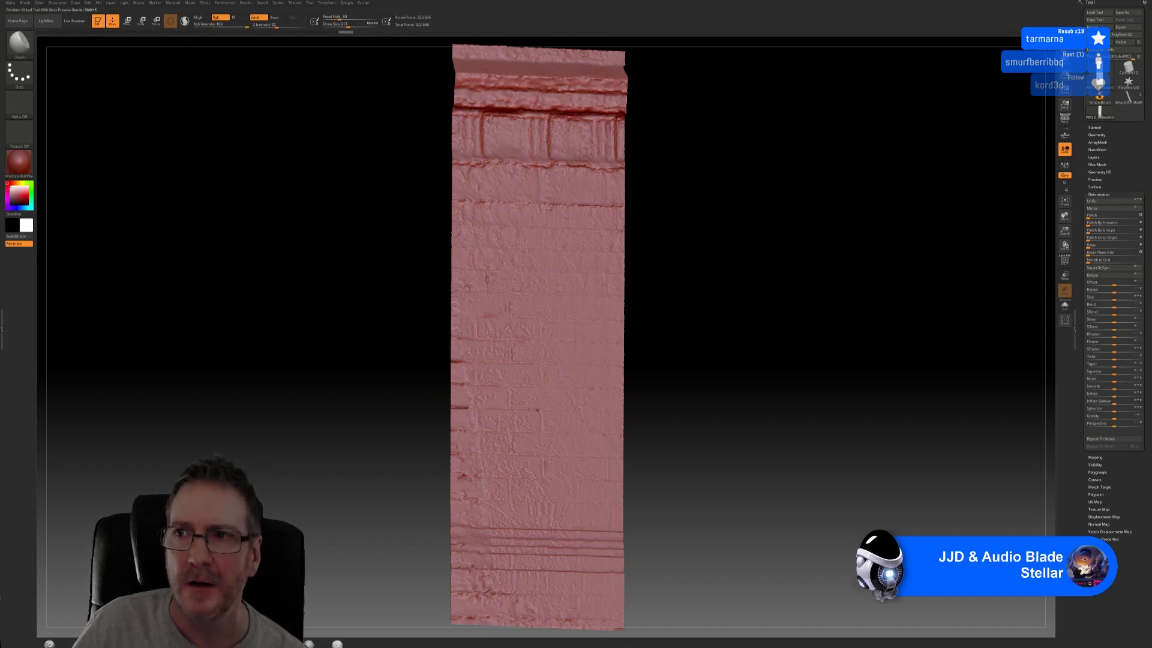
Step: Switch to 3ds Max and assign the textured Side_Material to the selected white wall slab on the pillar
click(1096, 42)
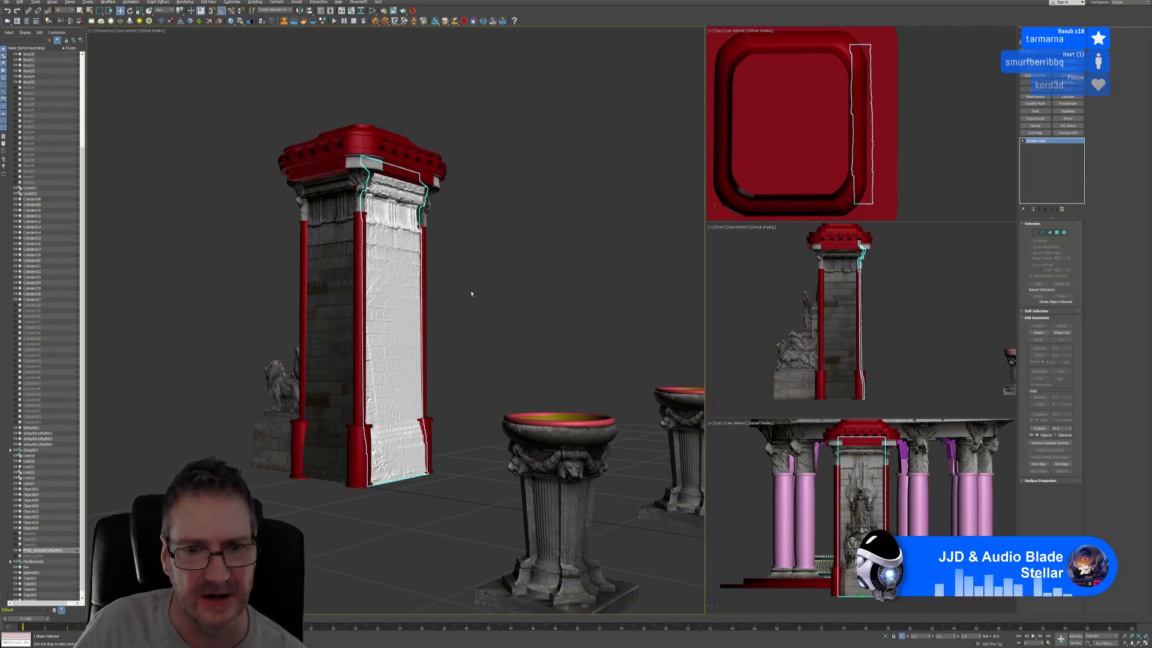
middle_drag(491, 286, 491, 322)
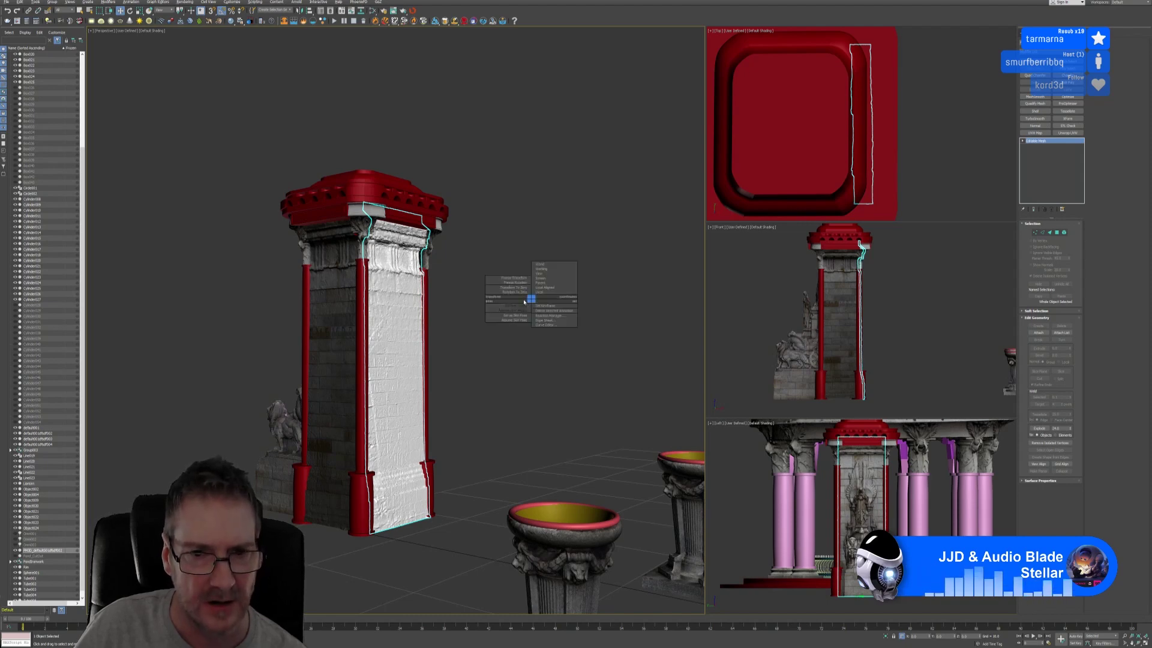
alt+middle_drag(496, 247, 476, 266)
scroll(489, 258, up, 5)
scroll(477, 276, down, 5)
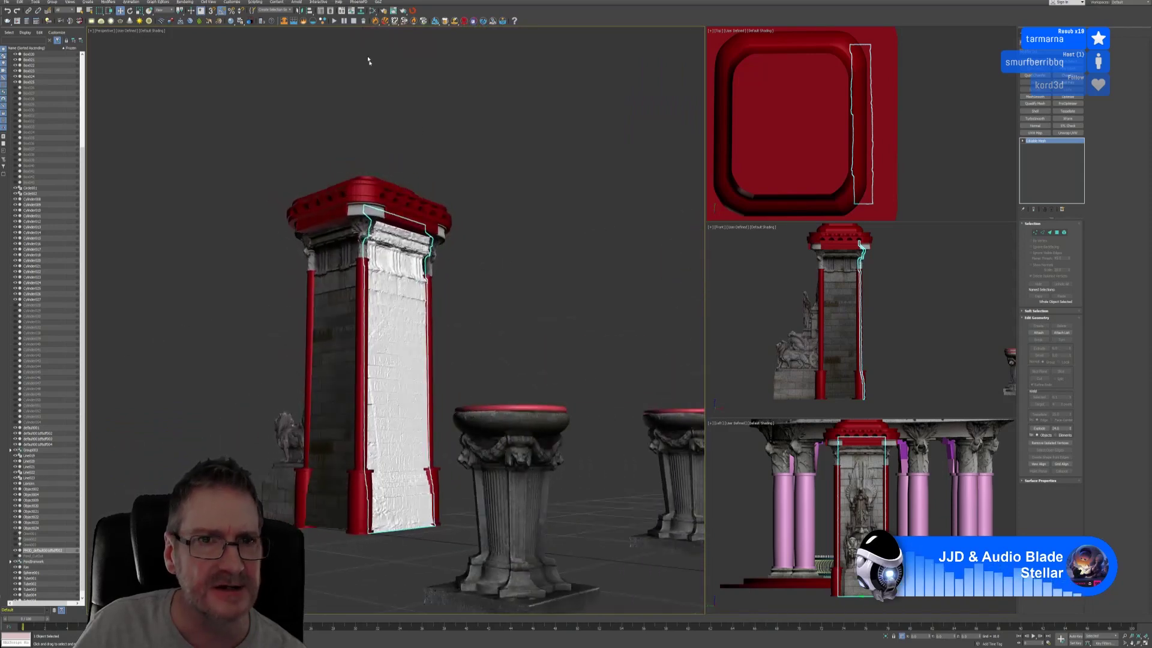
key(m)
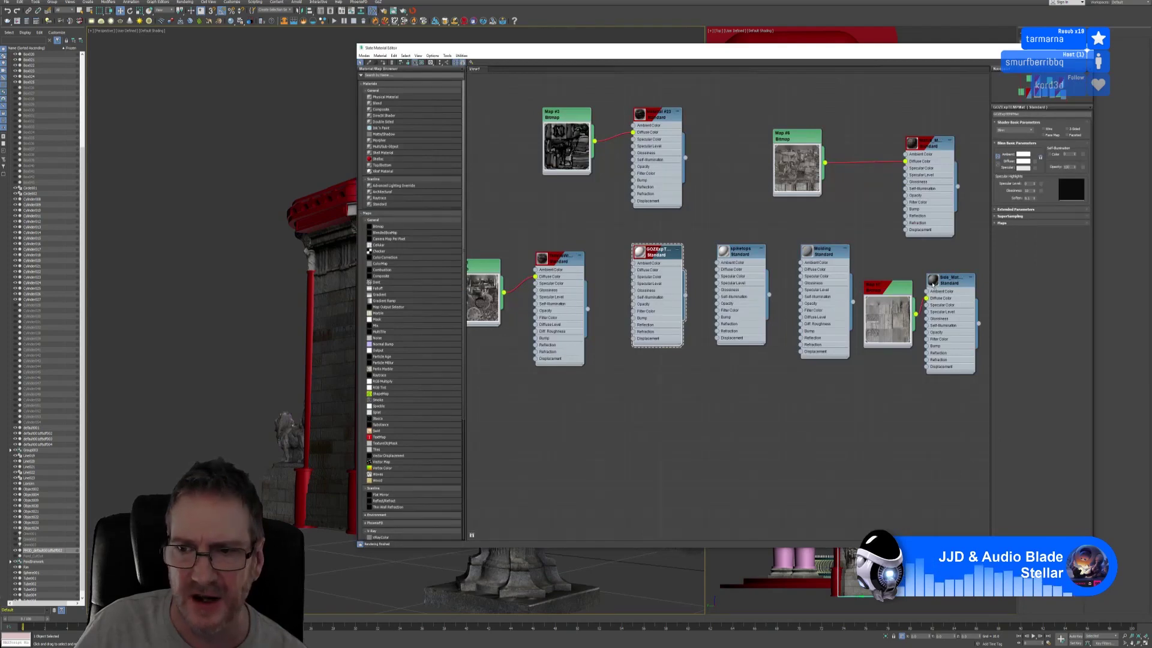
click(951, 280)
right_click(954, 280)
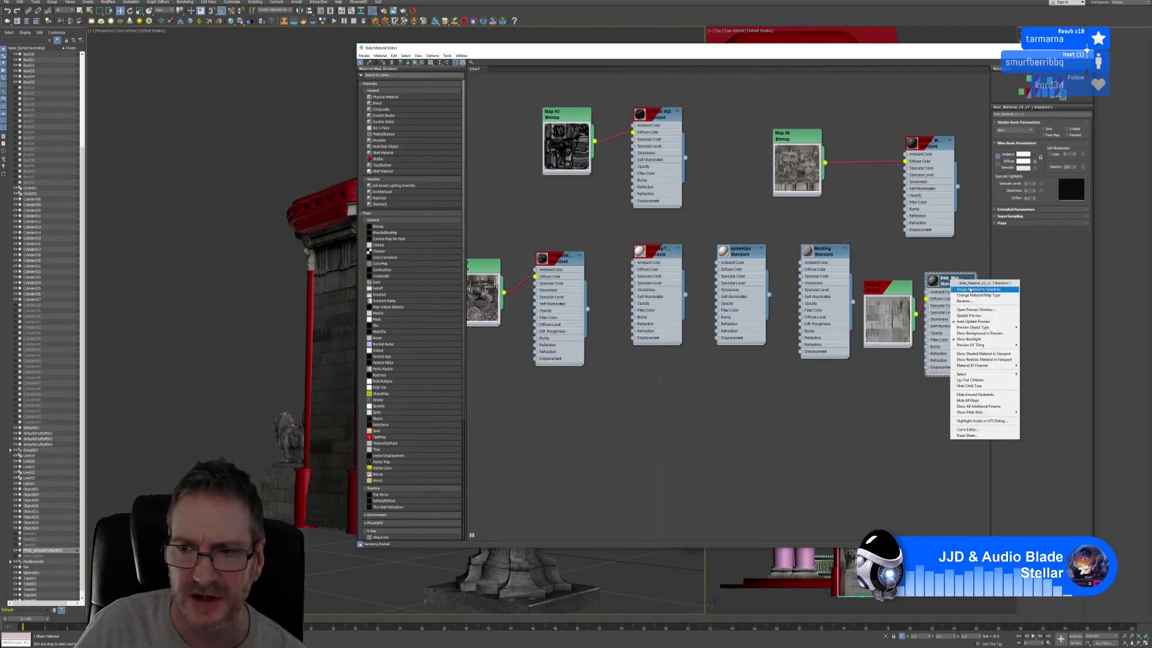
click(970, 289)
key(m)
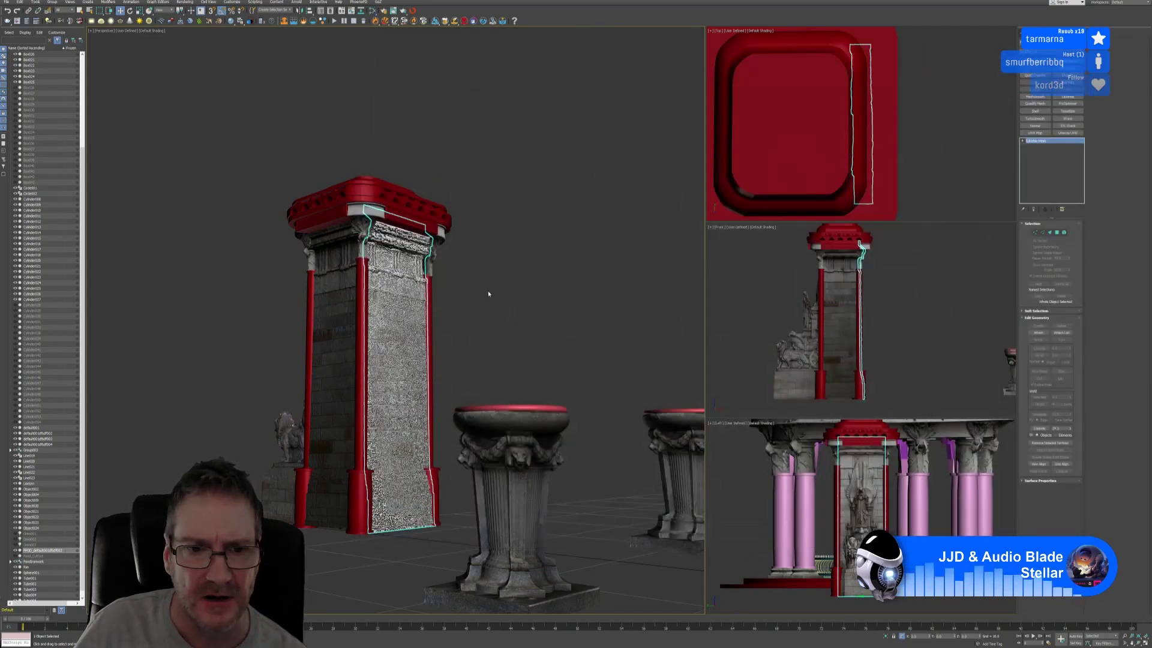
Step: Center the selected slab's pivot on the object and align it to the world axes
alt+middle_drag(485, 294, 479, 303)
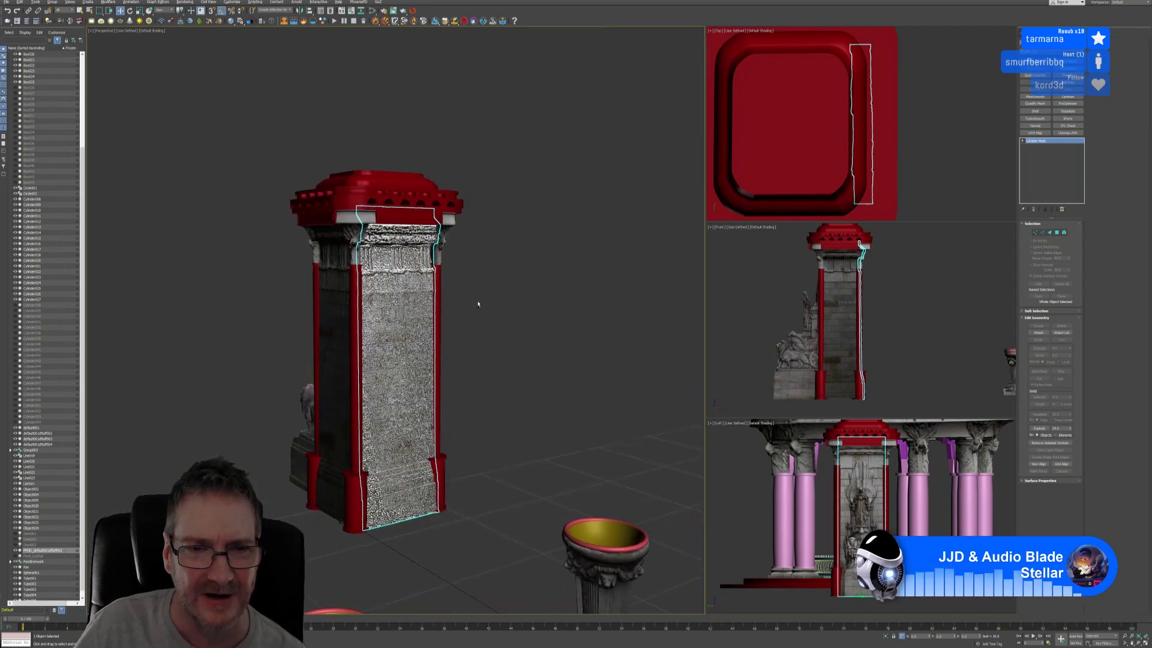
scroll(442, 309, up, 3)
scroll(467, 301, down, 4)
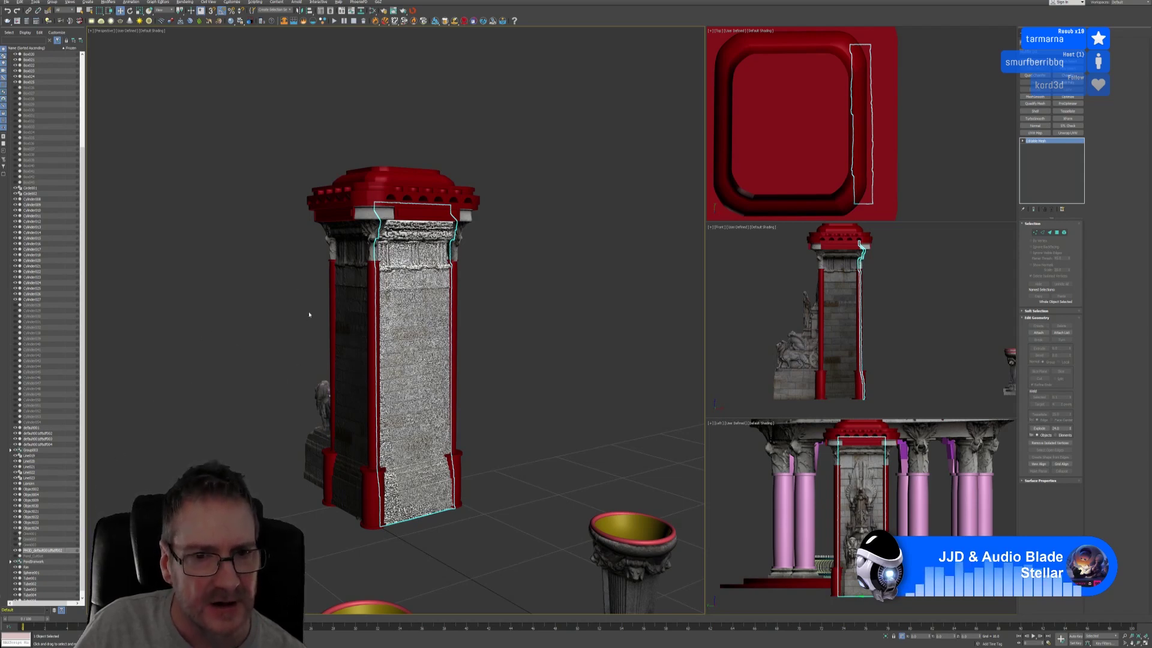
click(1045, 35)
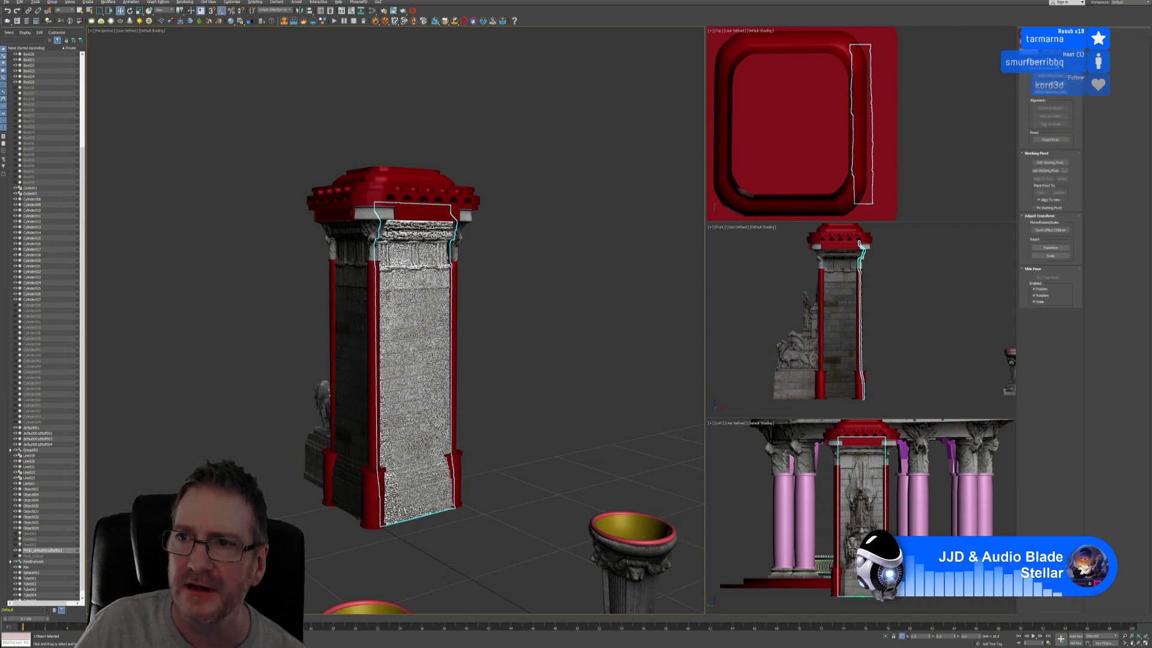
click(1051, 75)
click(1056, 109)
click(1056, 125)
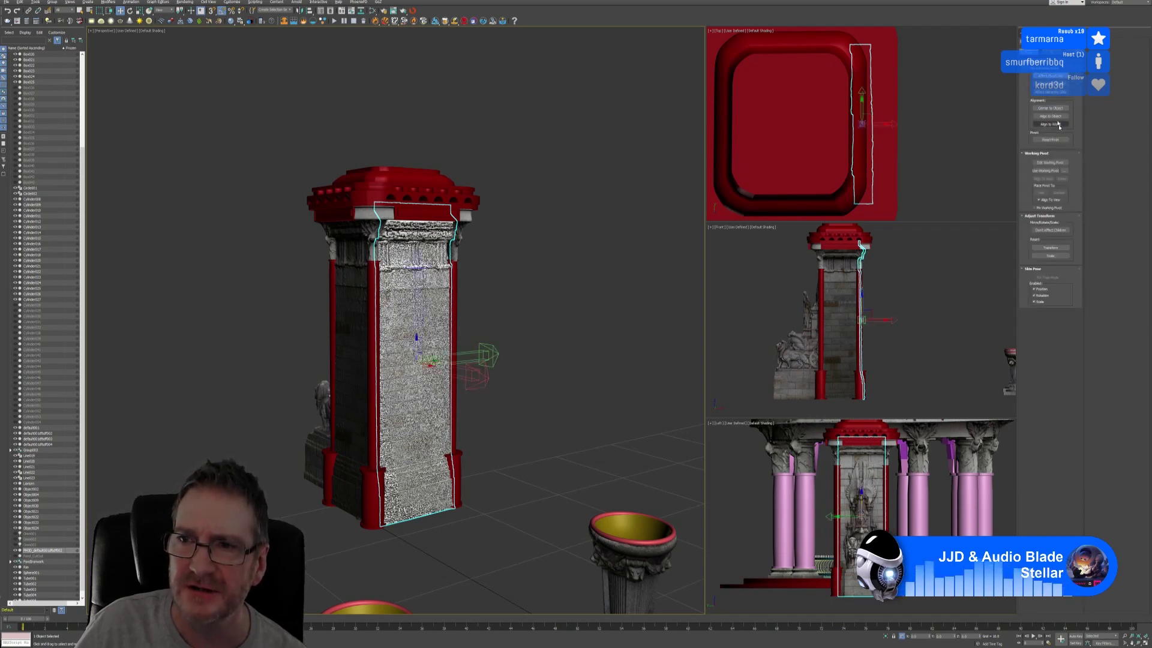
click(1056, 77)
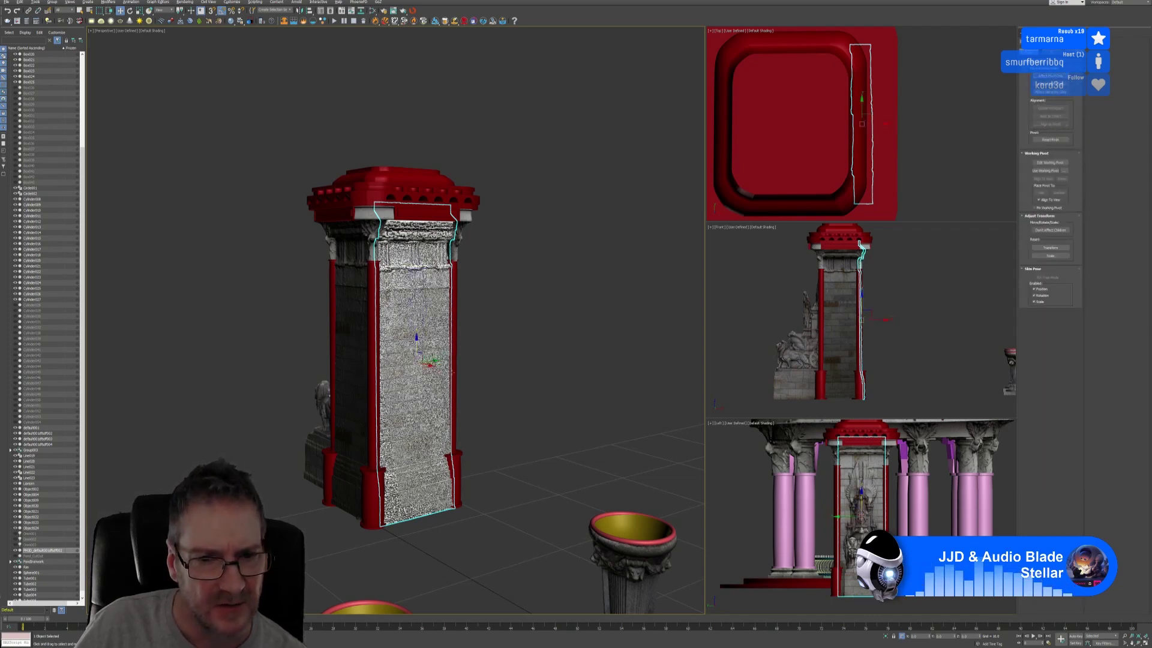
Step: Try moving the textured slab downward and away from the pillar to expose the slab beneath, undoing each move
mouse_move(429, 365)
mouse_down()
mouse_move(448, 373)
mouse_move(472, 503)
mouse_up()
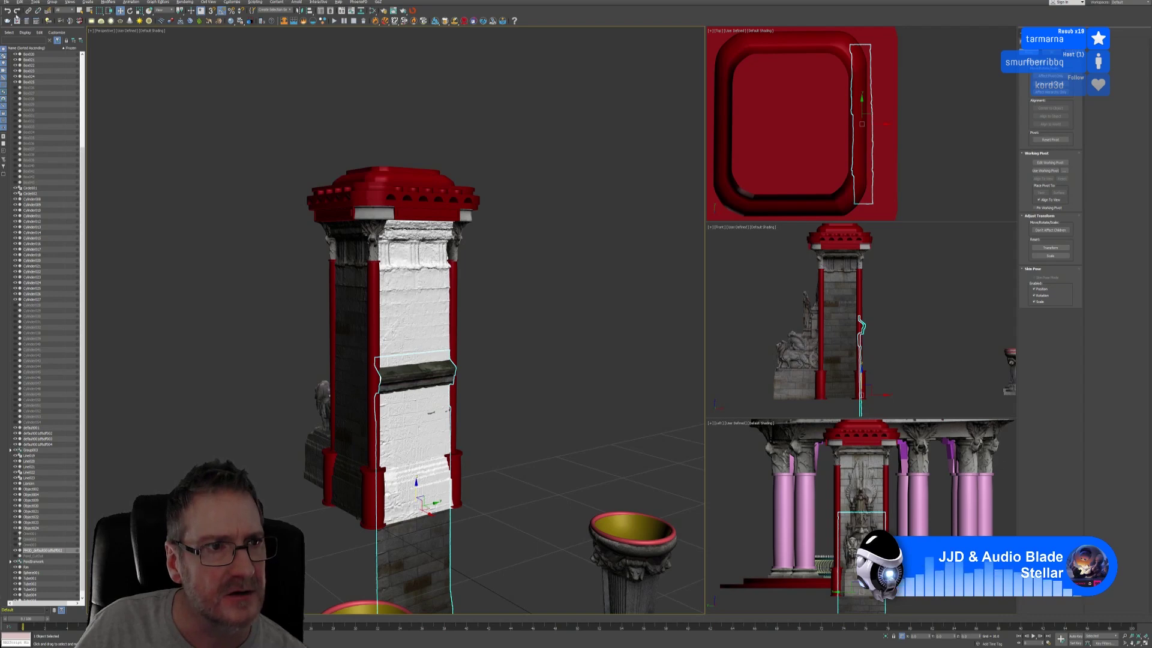
click(8, 10)
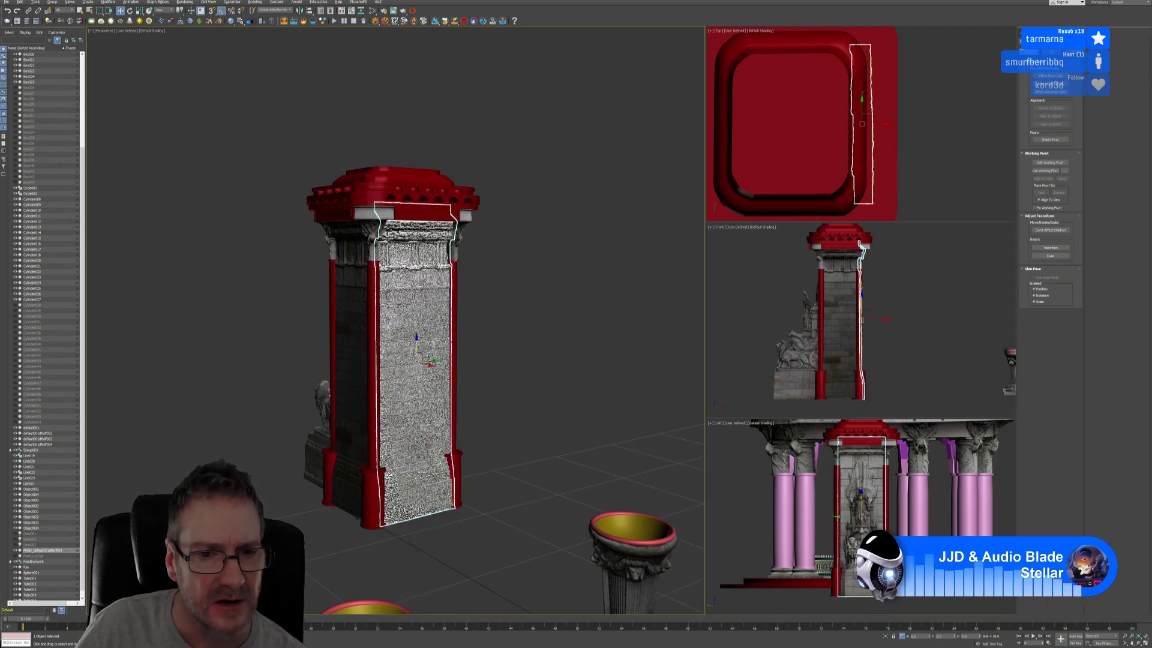
drag(432, 362, 527, 401)
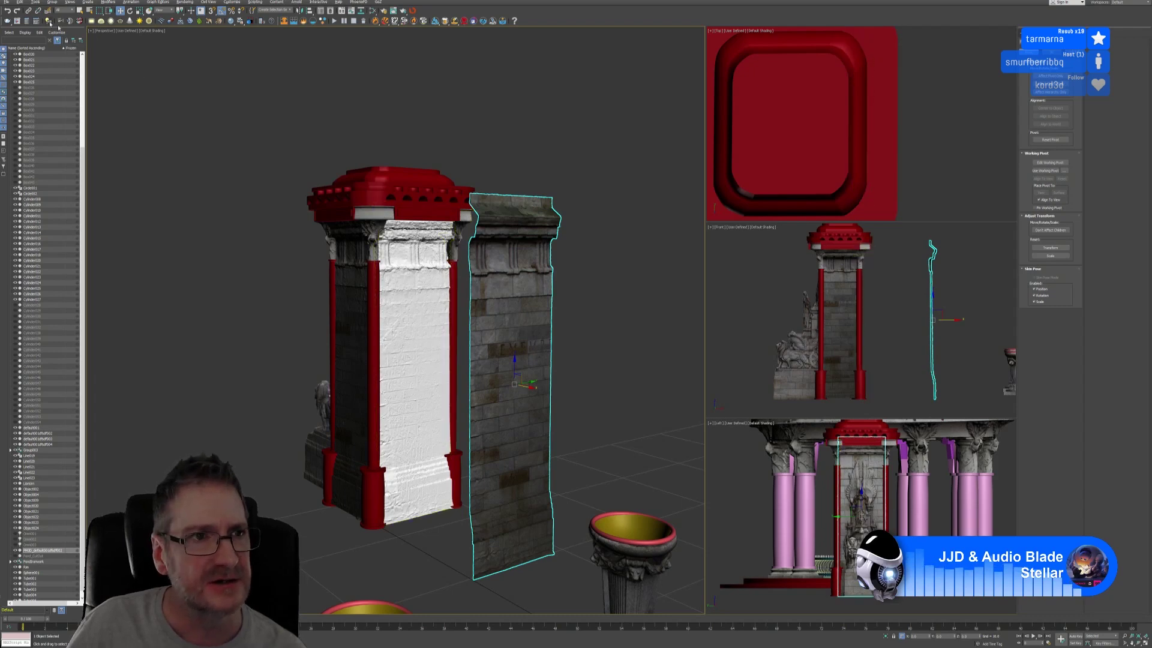
click(8, 11)
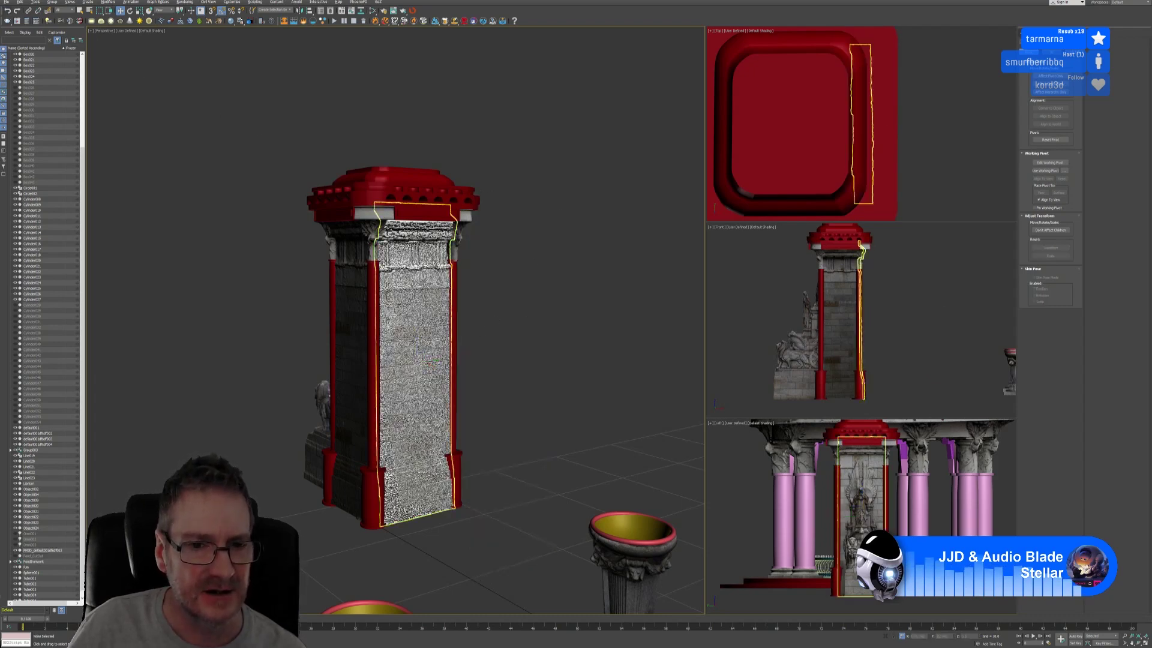
Step: Delete the duplicate white slab overlapping the textured one, then orbit around to the adjacent pillar side
click(412, 342)
key(Delete)
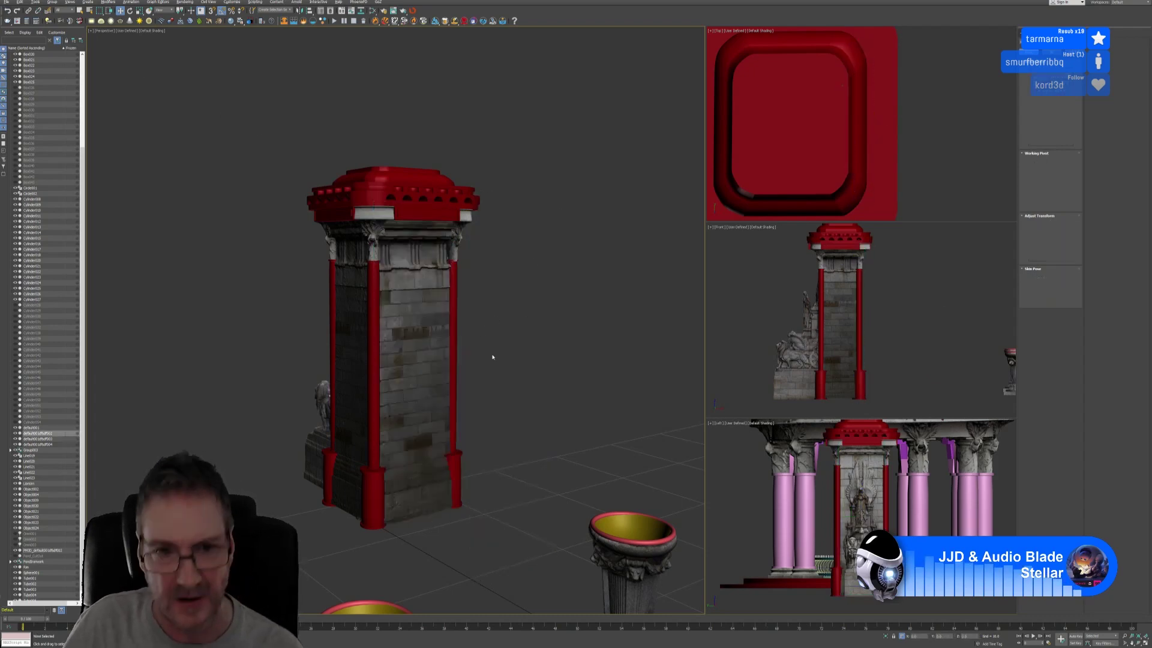
alt+middle_drag(474, 318, 418, 326)
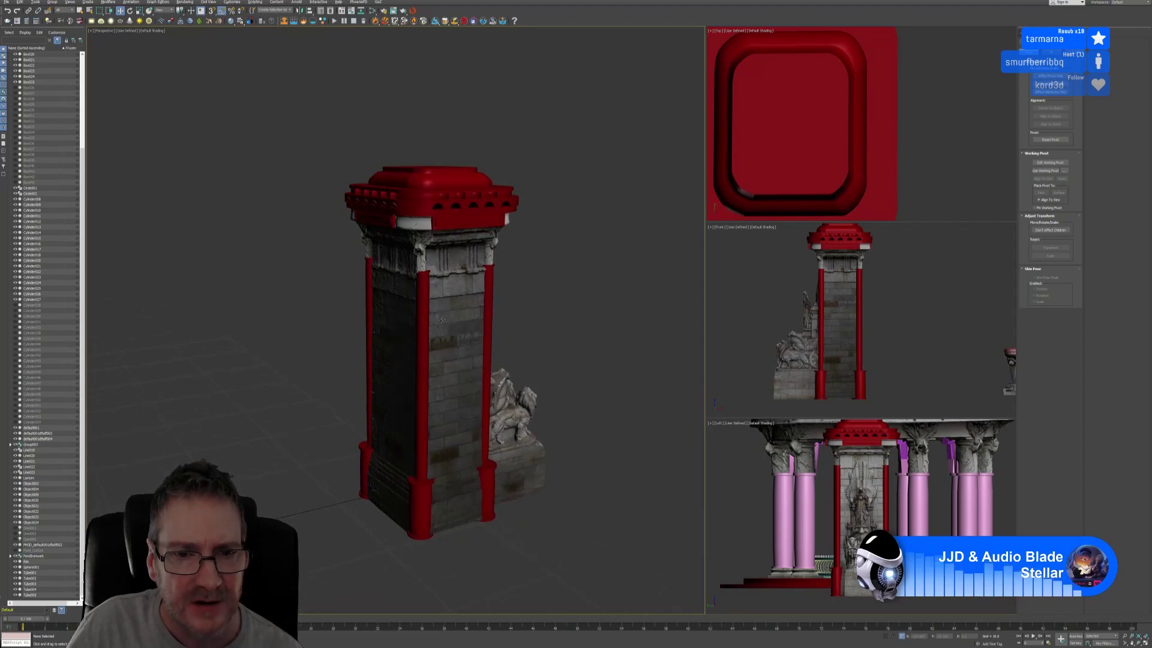
Step: Select the wall slab on the pillar's adjacent side and assign the plain white GoZ material to it
click(441, 320)
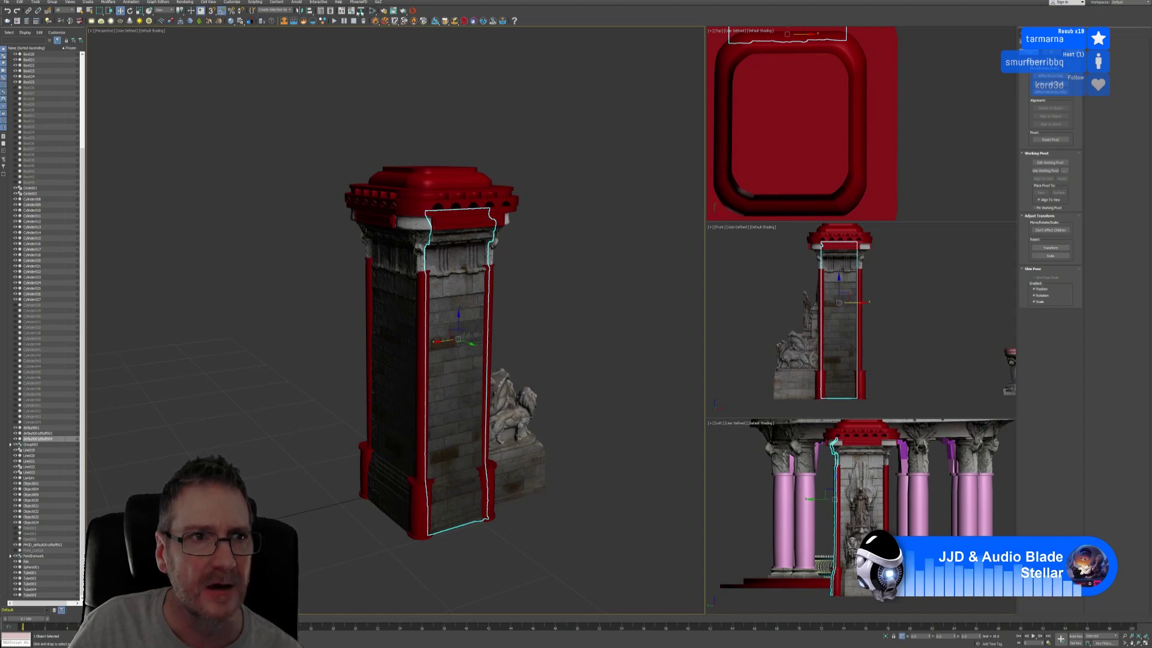
click(372, 11)
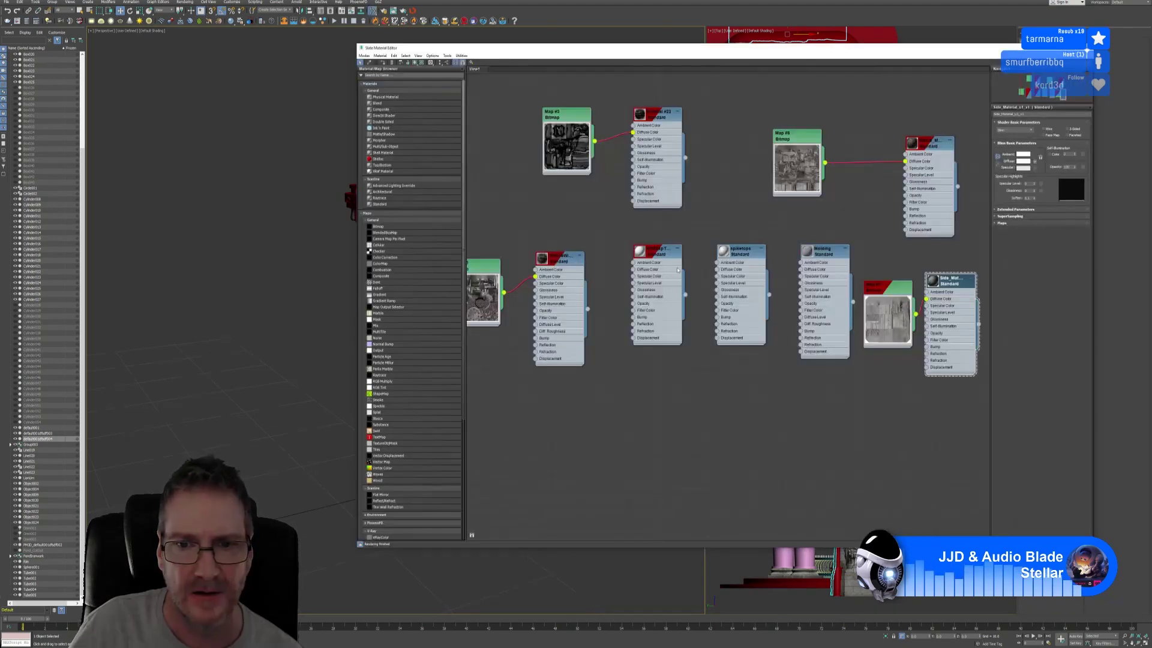
click(649, 255)
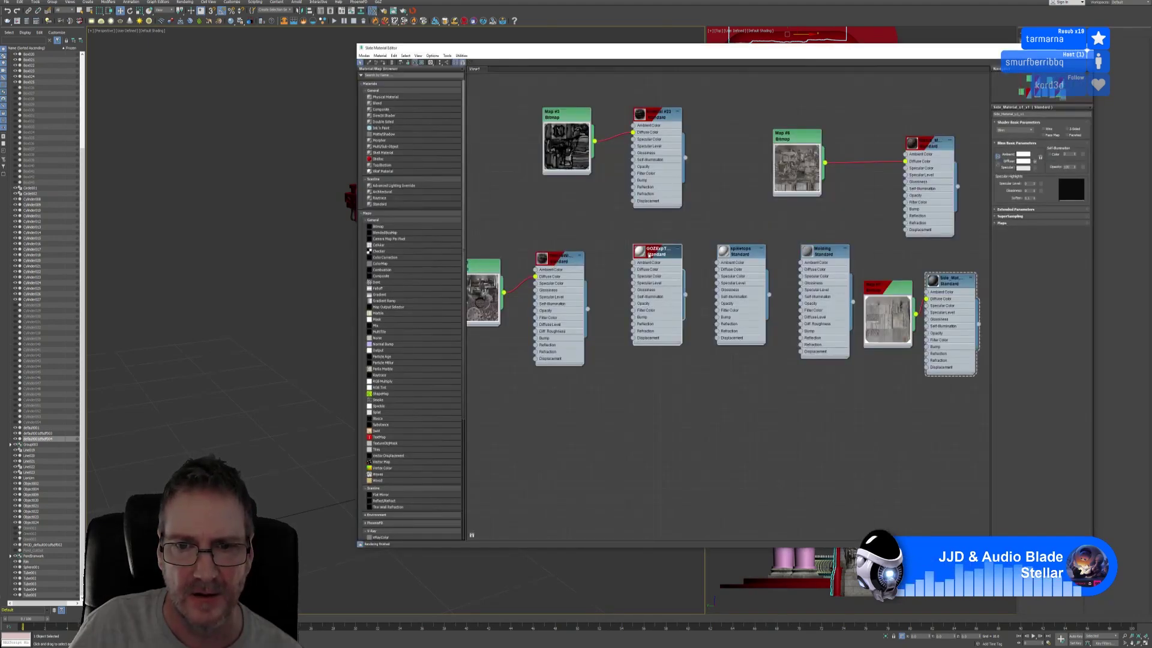
right_click(649, 255)
click(658, 263)
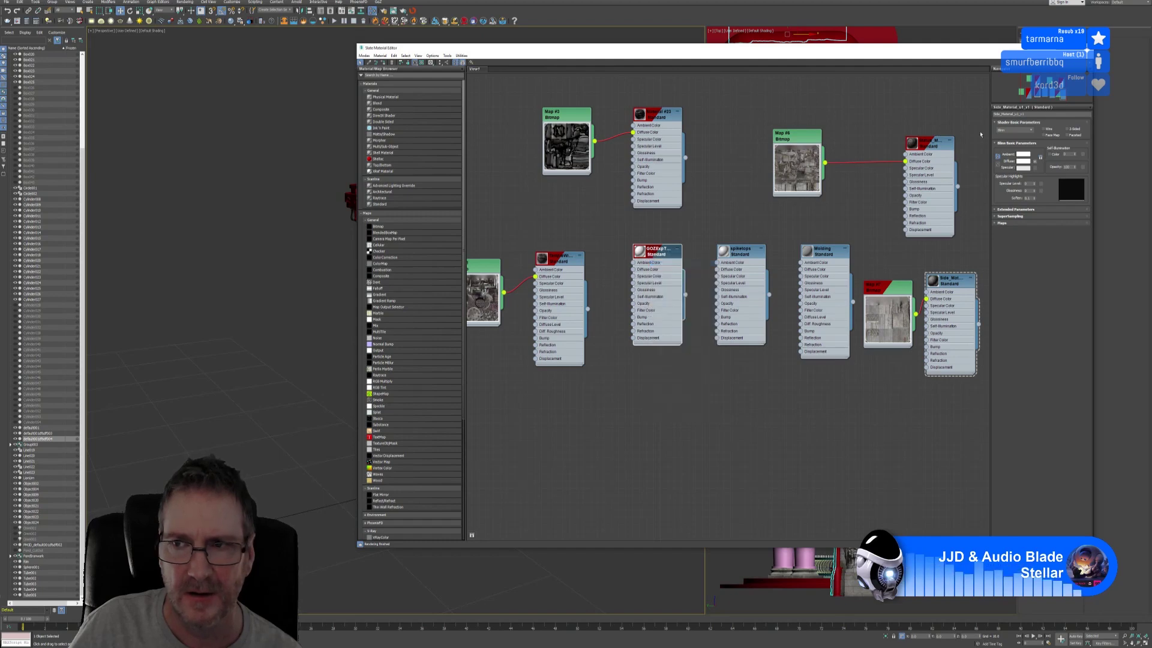
click(1087, 48)
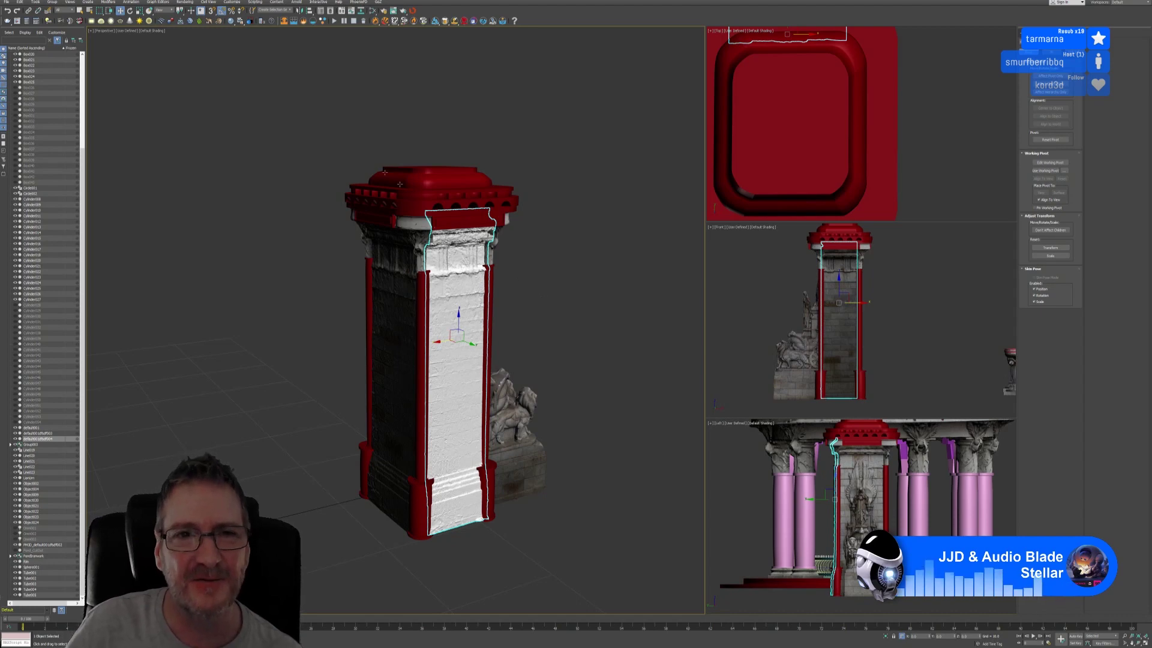
Step: Send the white wall slab to ZBrush with GoZ and start a new document to clear the old canvas
click(379, 2)
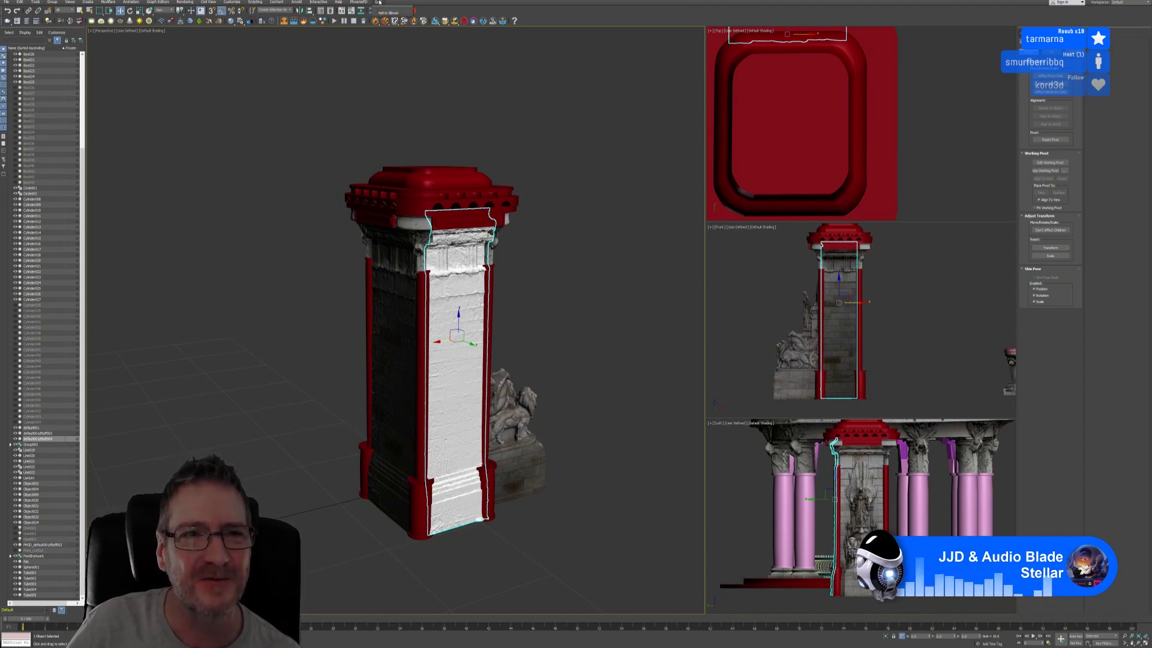
click(391, 12)
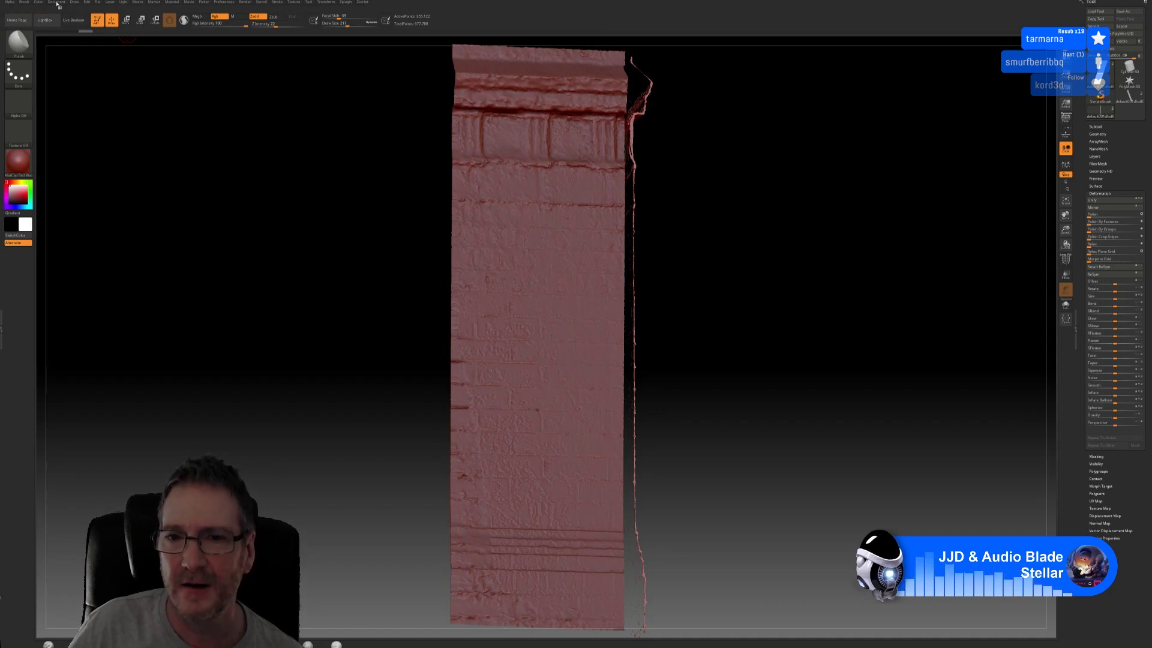
click(58, 4)
click(71, 79)
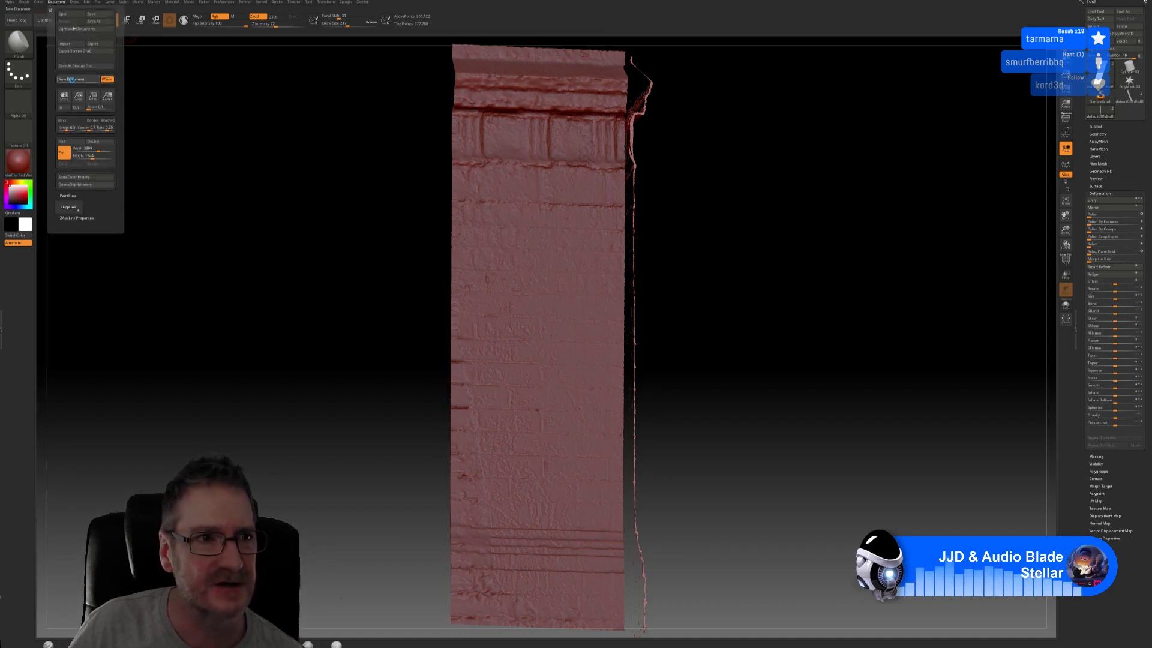
Step: Start a new document, re-enter Edit mode and frame the pillar panel mesh on the cleared canvas
click(594, 343)
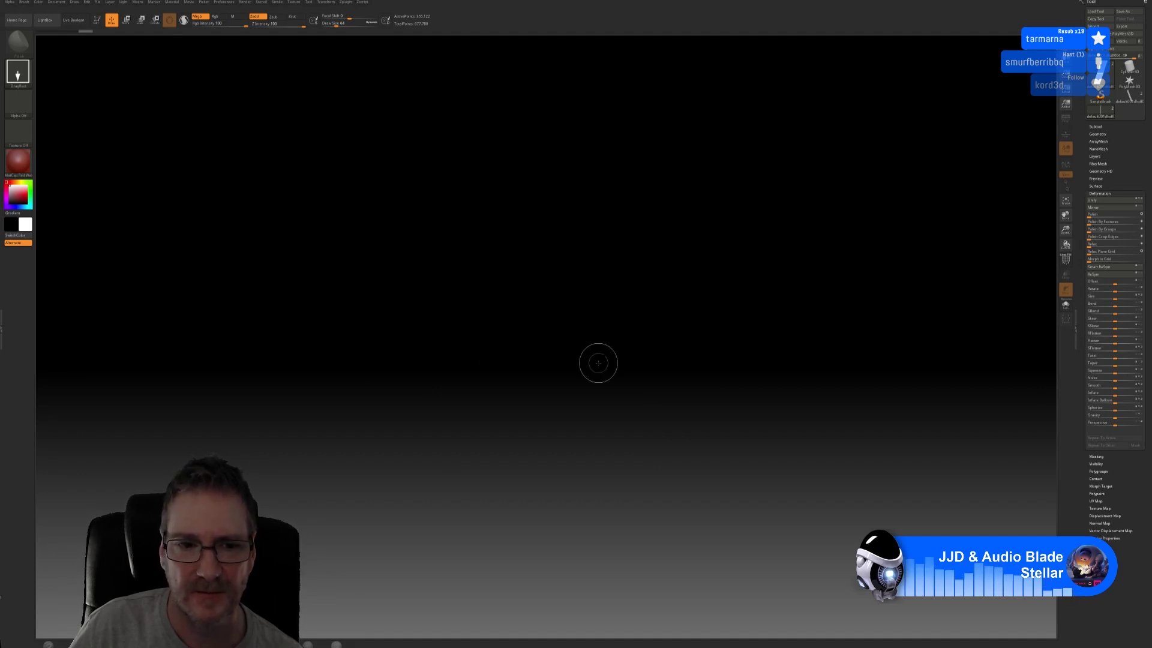
click(103, 24)
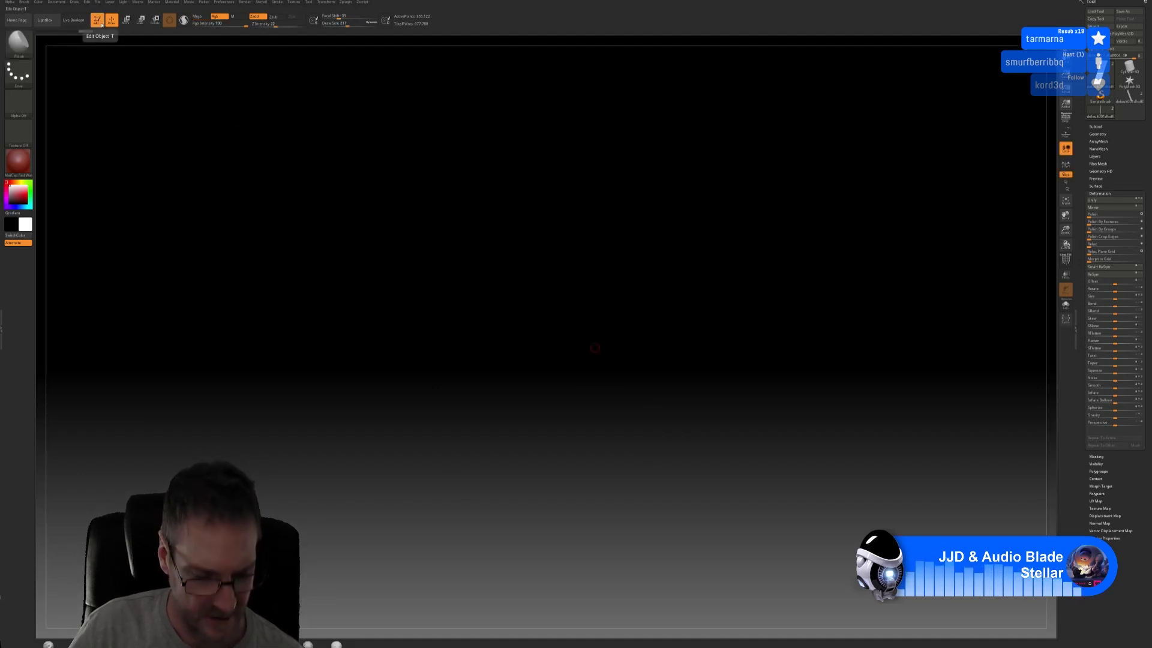
key(f)
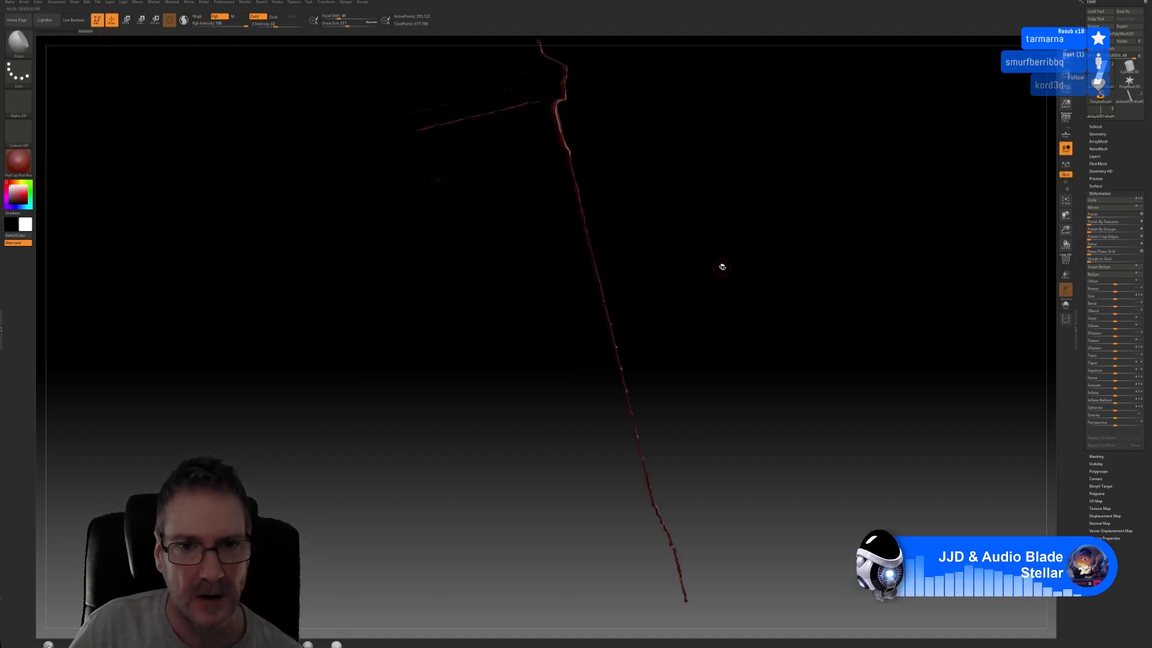
drag(720, 265, 570, 312)
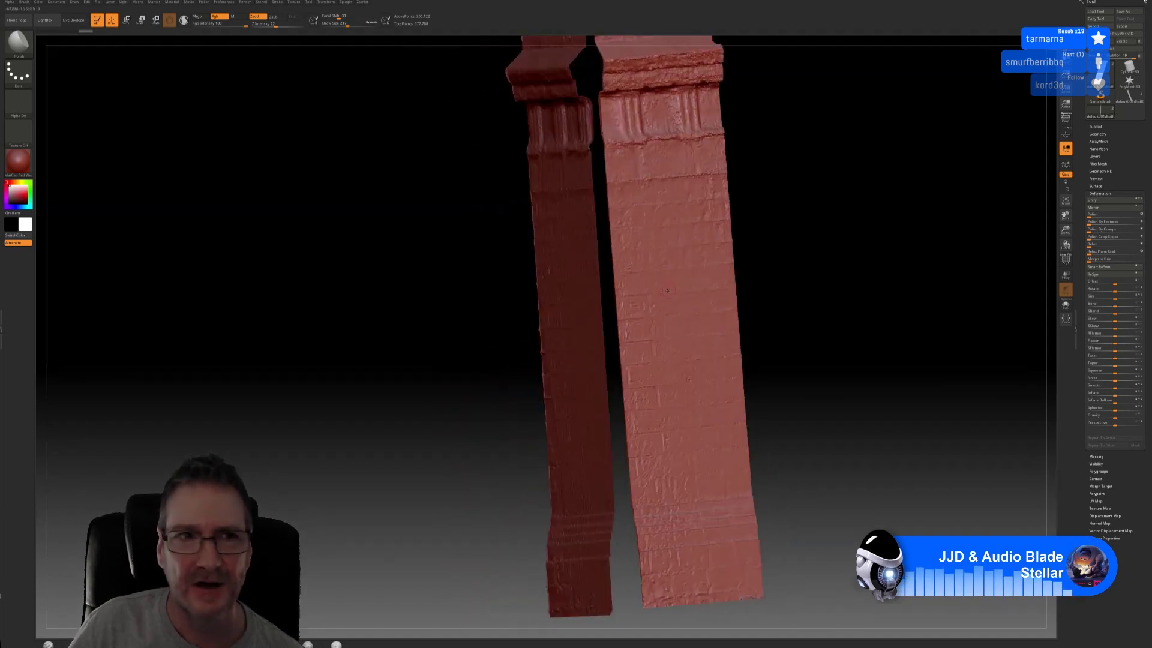
Step: Clear the canvas with another new document and resume editing the single pillar panel, turned to show its front
click(57, 2)
click(72, 78)
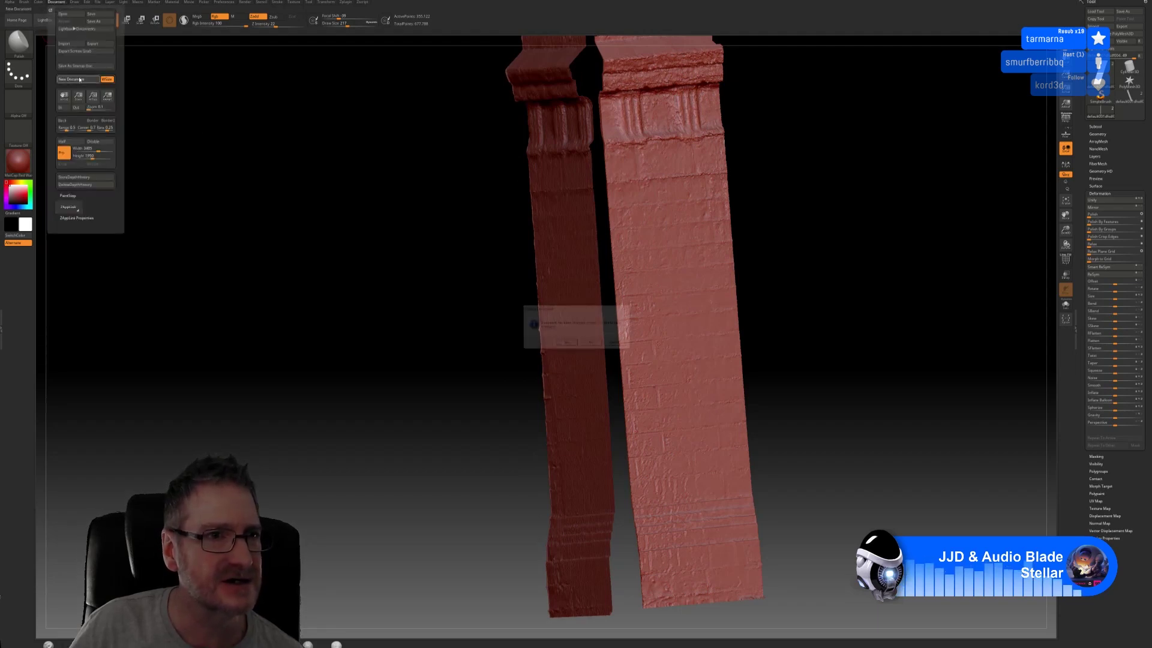
click(592, 344)
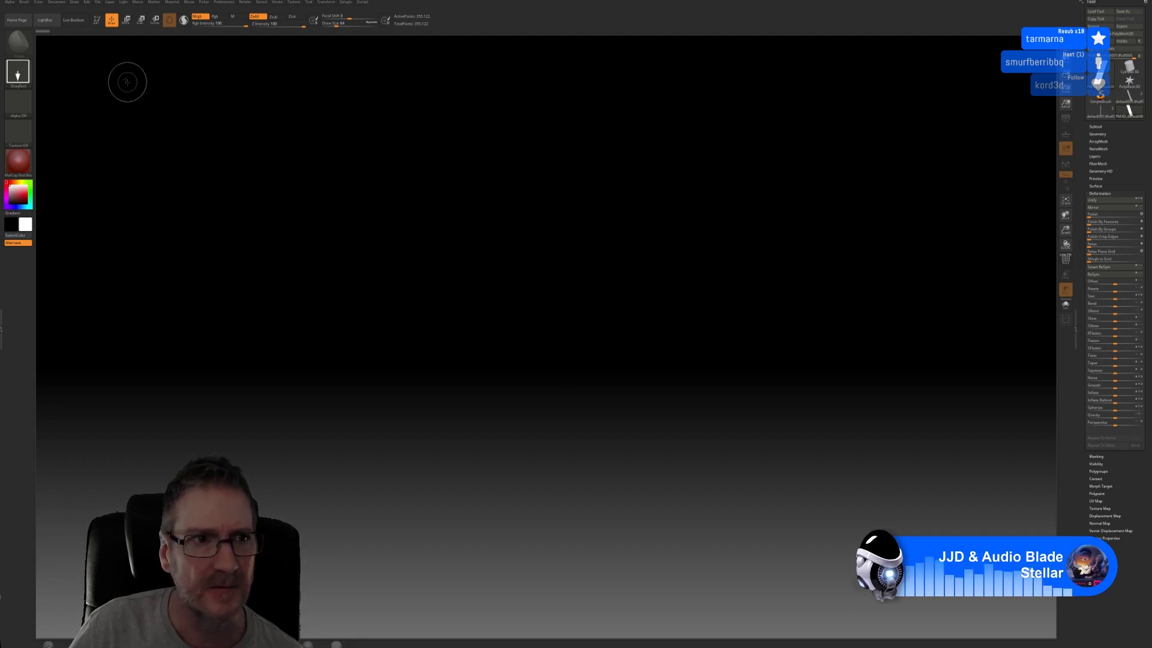
click(96, 21)
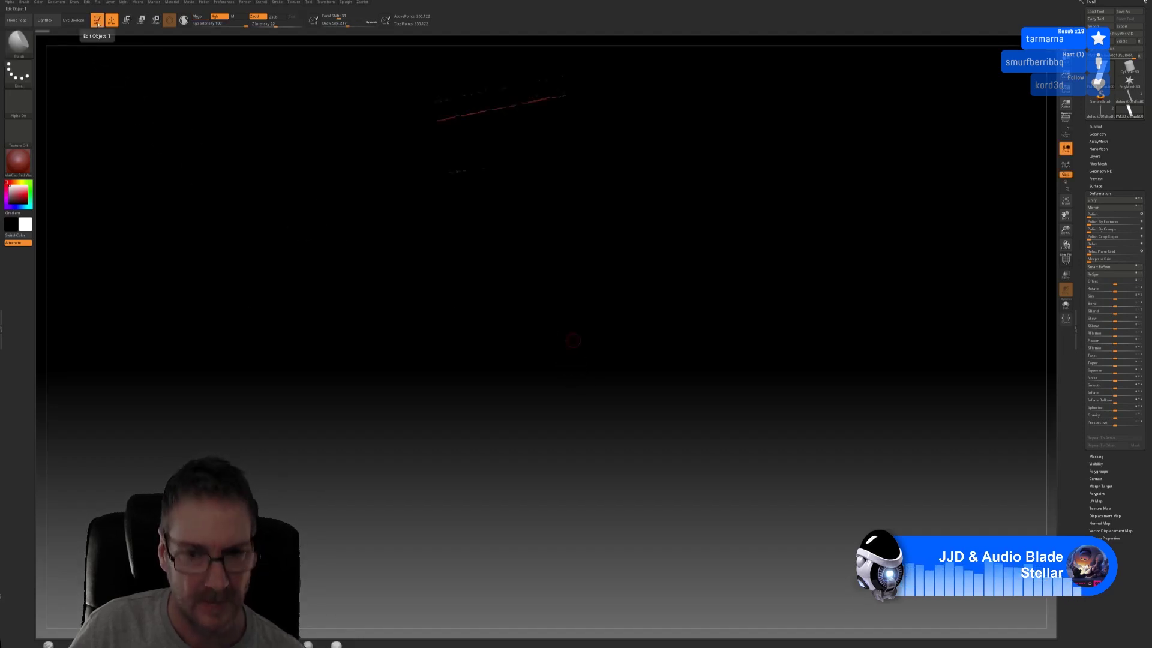
drag(763, 240, 722, 252)
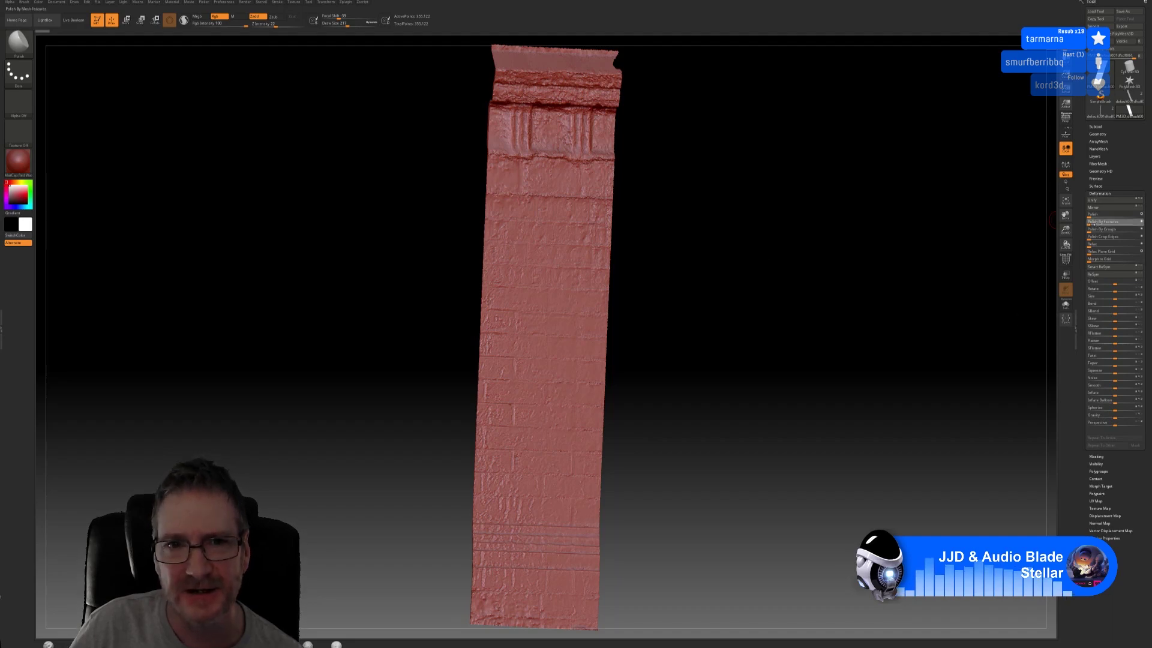
Step: Polish the panel with Polish By Features and smooth the edges of the cornice and capital mouldings
click(1091, 223)
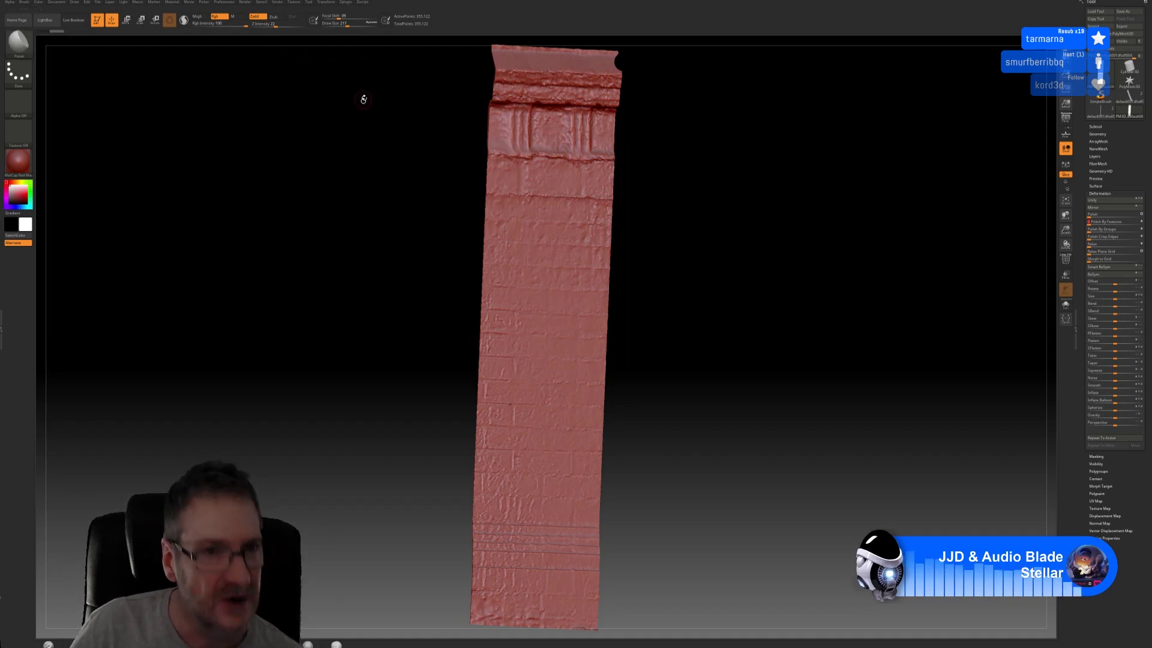
key(shift)
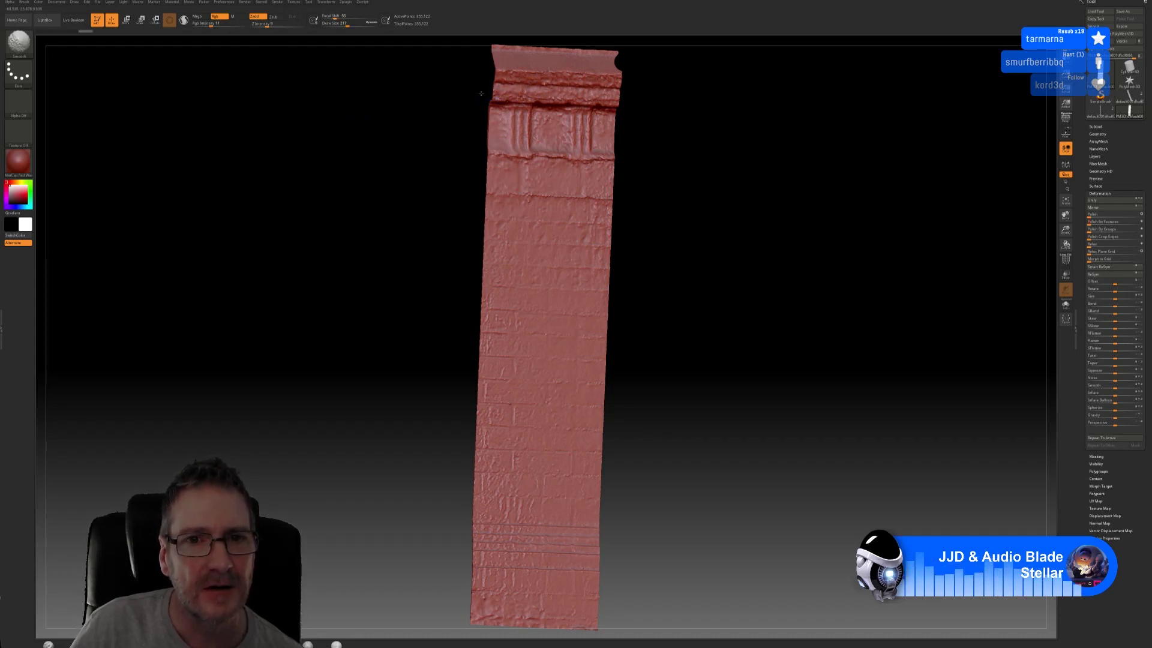
mouse_move(492, 100)
shift+mouse_down()
mouse_move(521, 88)
mouse_move(521, 104)
shift+mouse_up()
shift+drag(491, 147, 597, 156)
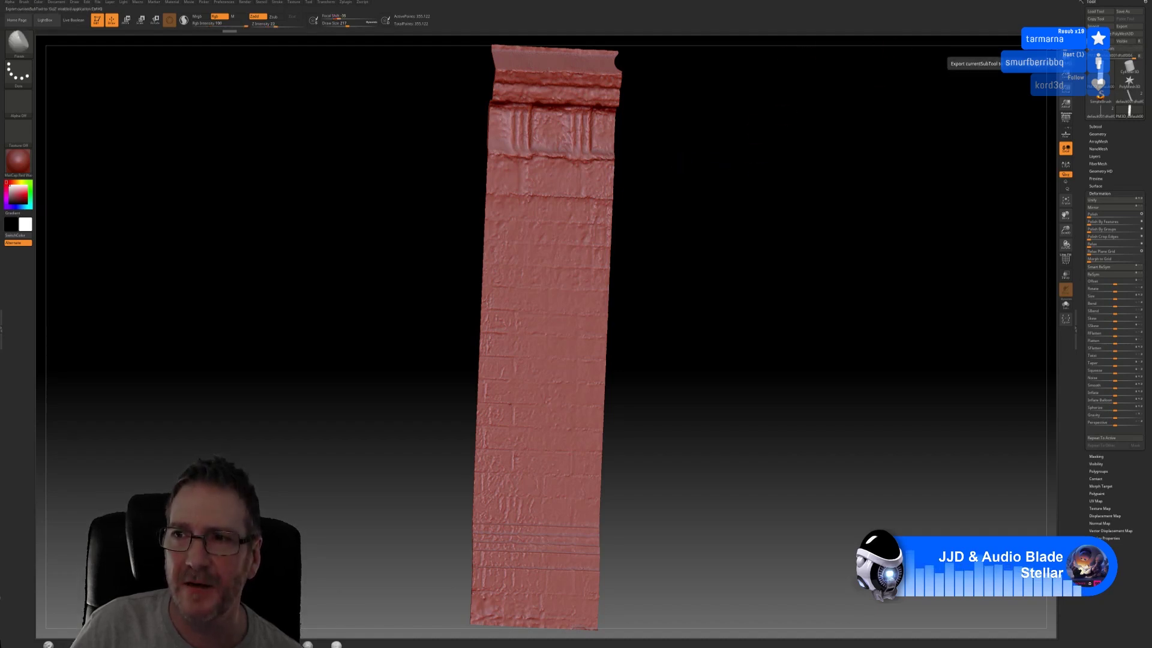
Step: Send the polished panel to 3ds Max and switch to 3ds Max
click(1095, 40)
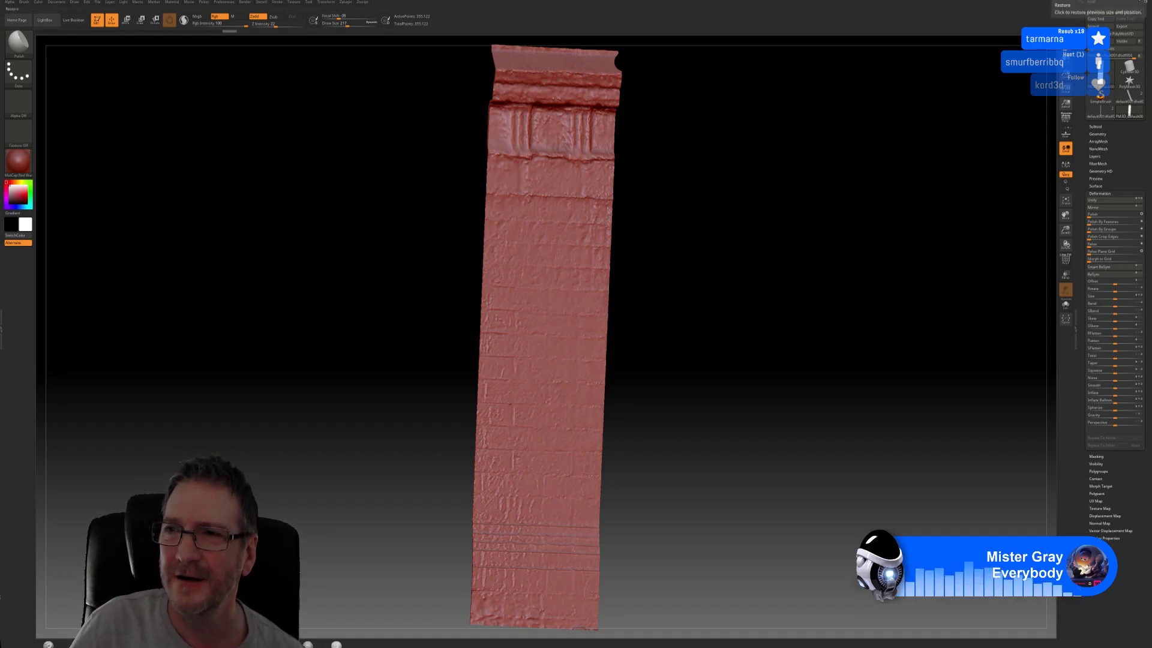
click(1144, 2)
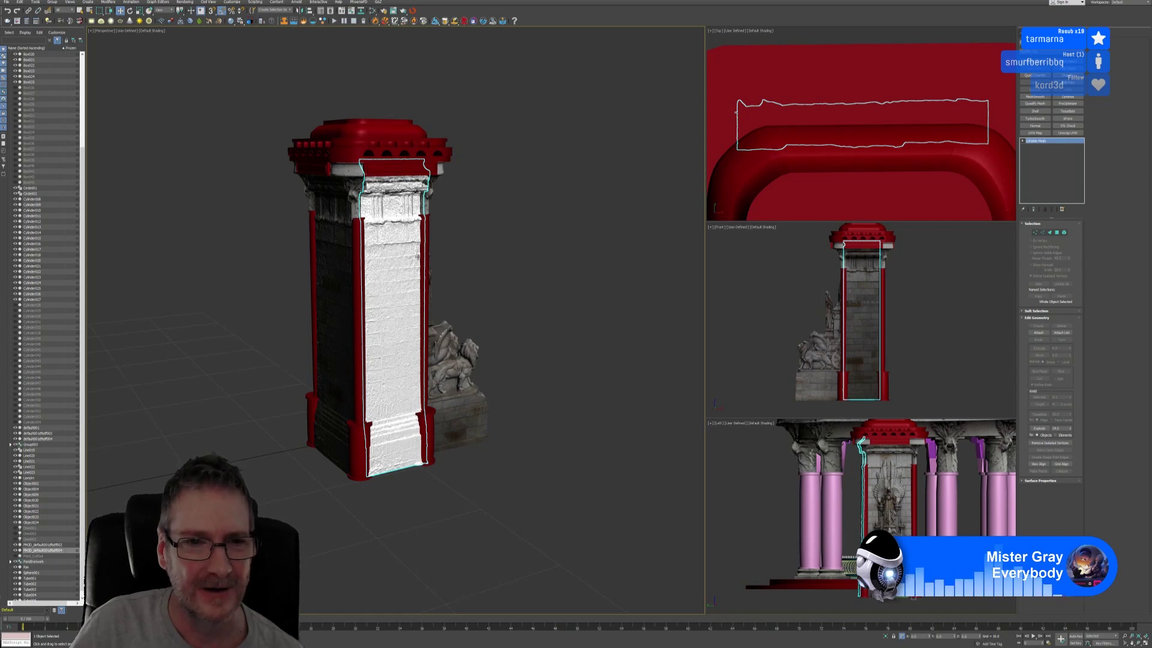
Step: Assign the existing textured stone side material to the imported pillar panel in the Slate Material Editor
click(372, 12)
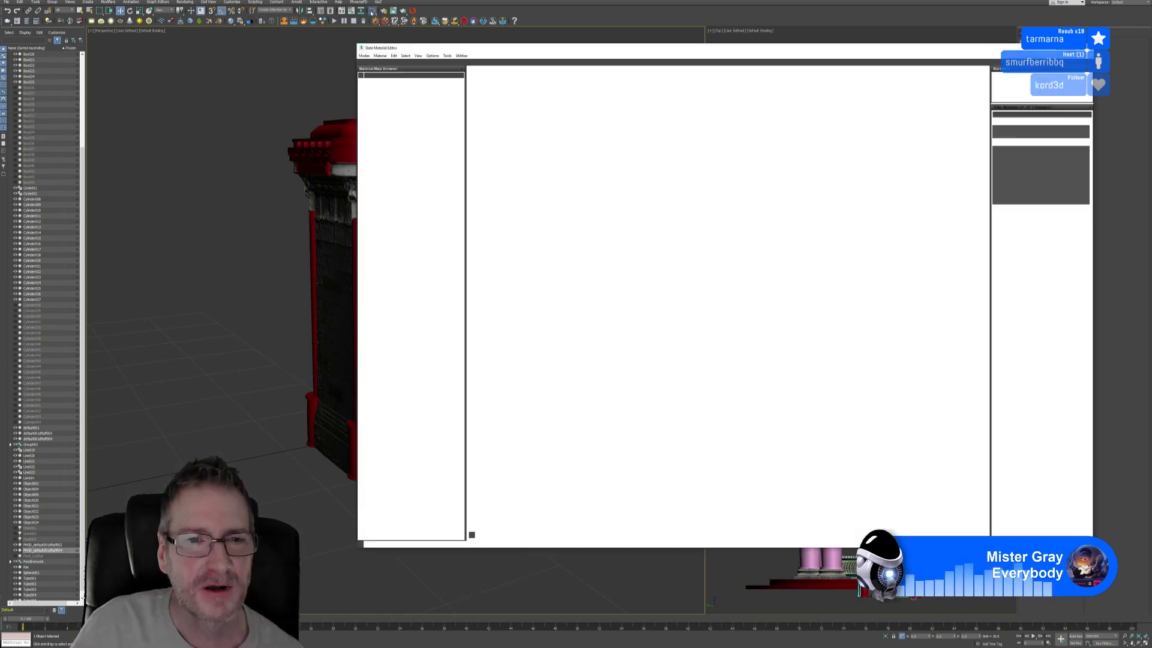
right_click(954, 281)
click(975, 287)
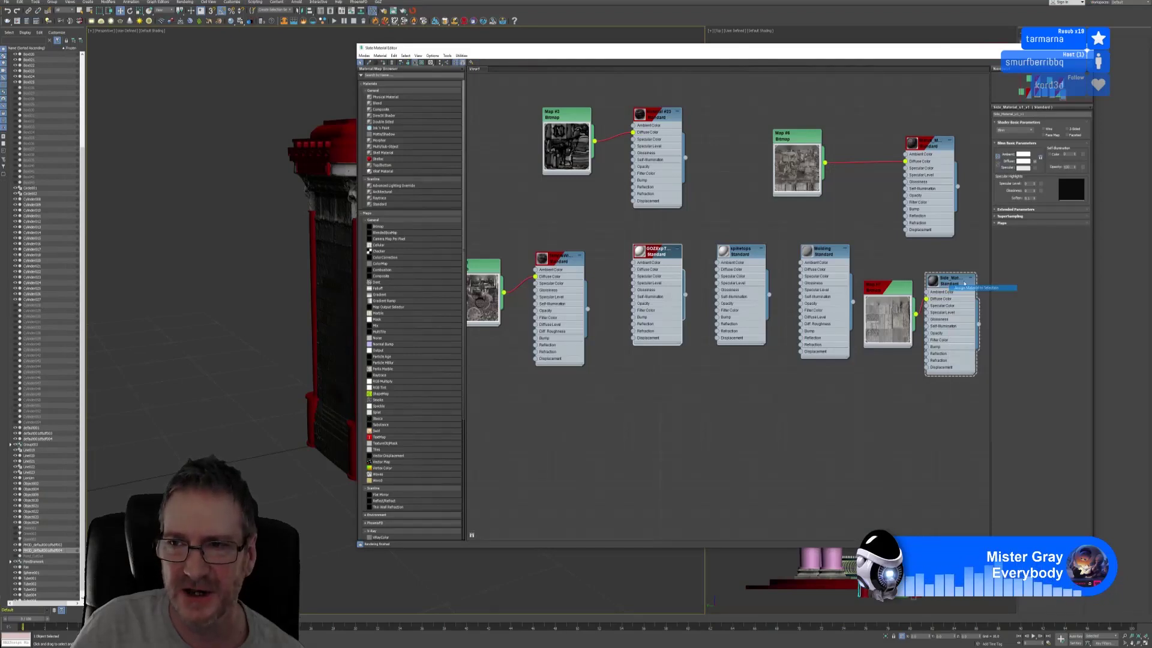
click(1088, 48)
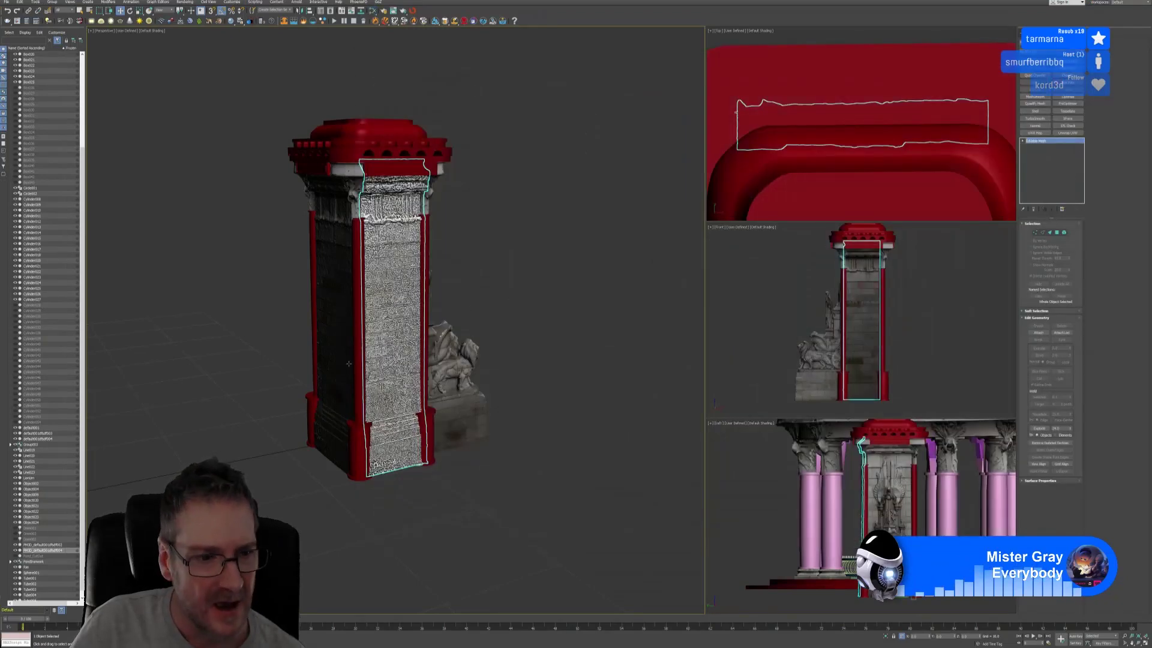
Step: Delete the old panel overlapping the newly imported one on the pillar's side
click(382, 313)
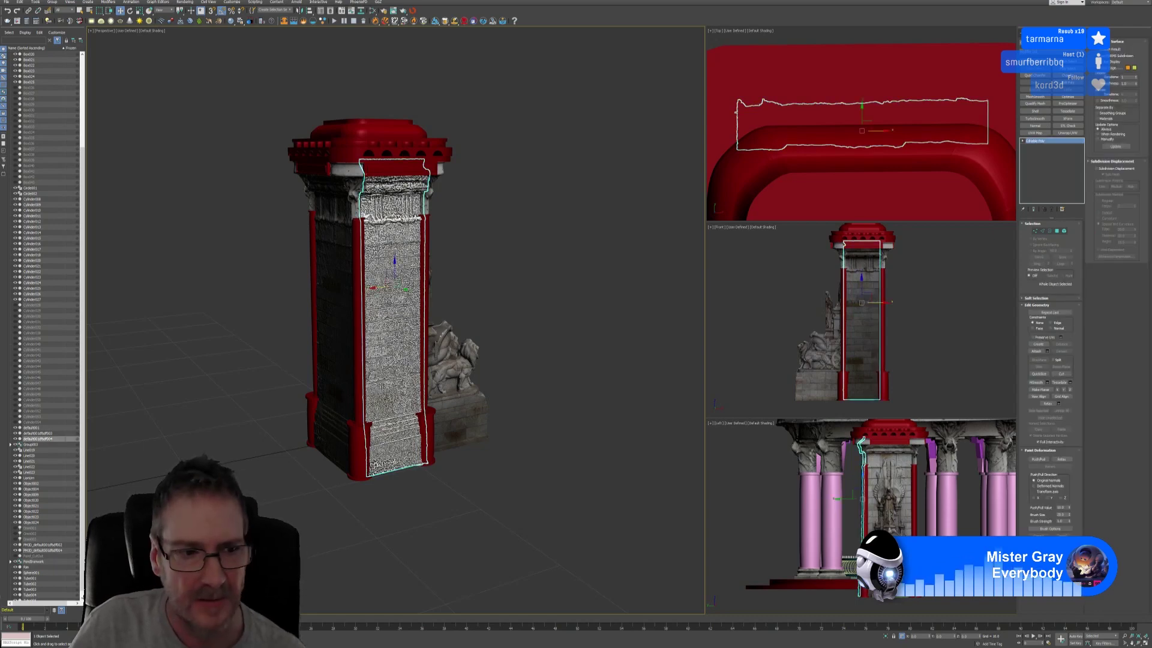
key(ctrl+d)
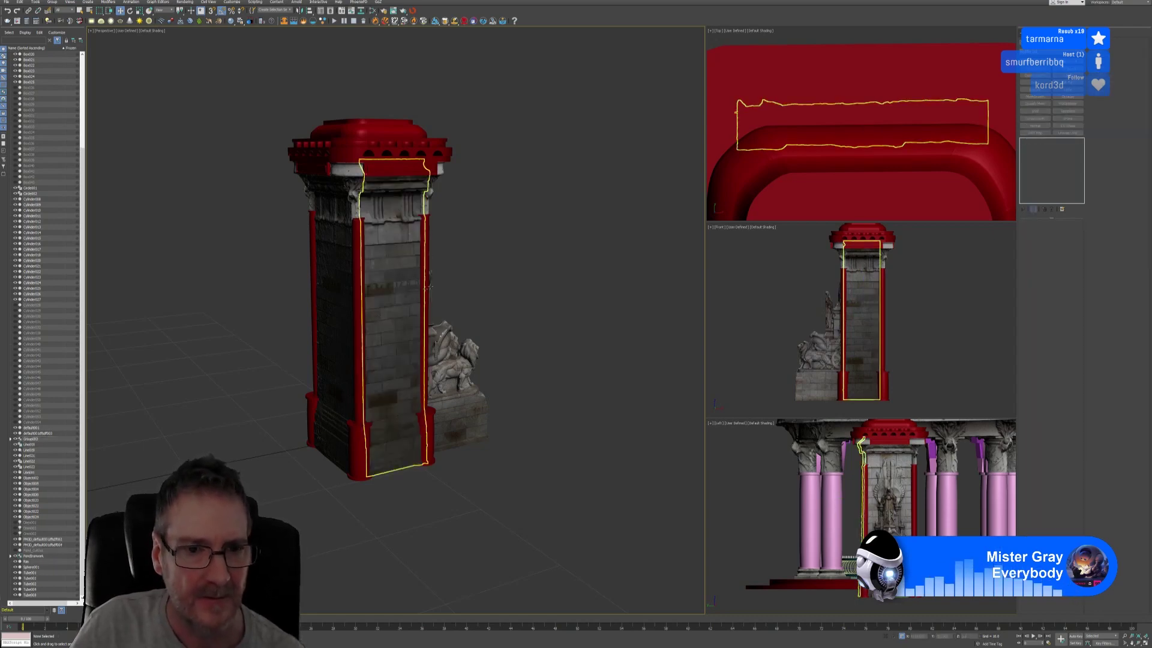
alt+middle_drag(427, 300, 489, 322)
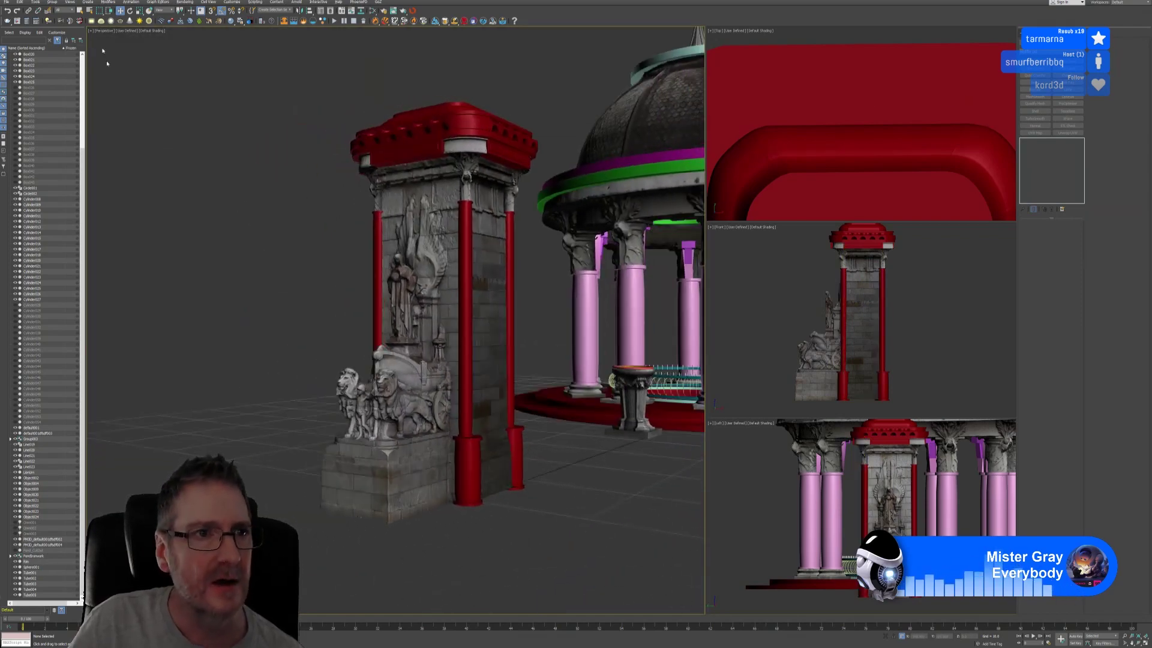
Step: Enable Gamma/LUT Correction in the preference settings and apply it
click(185, 2)
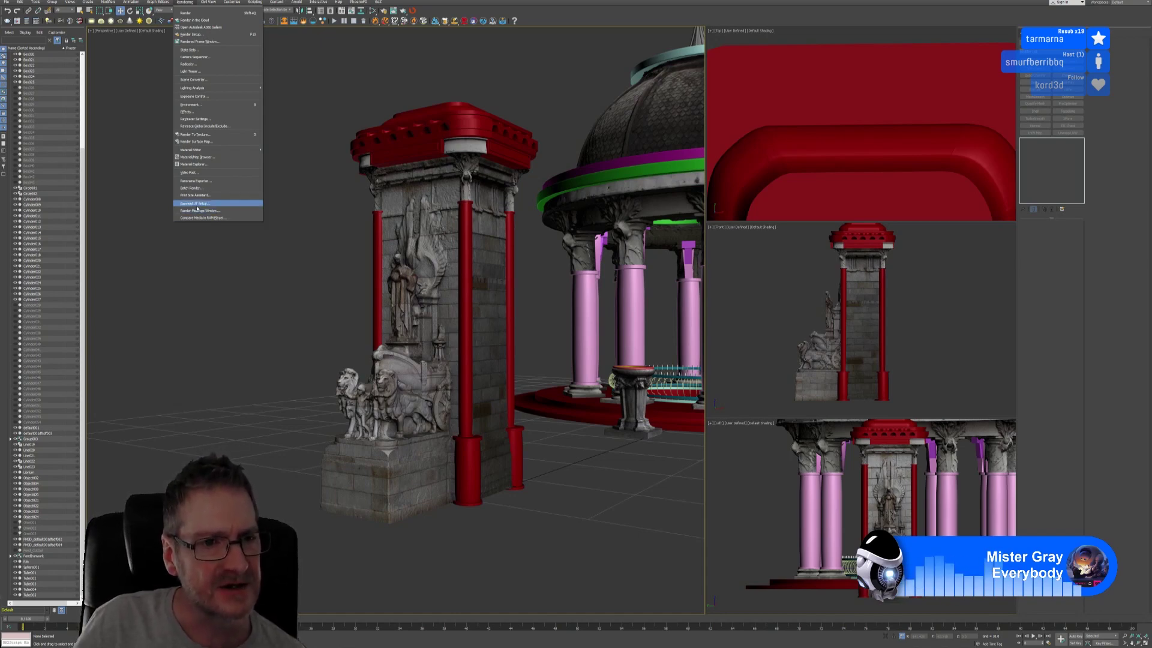
click(197, 204)
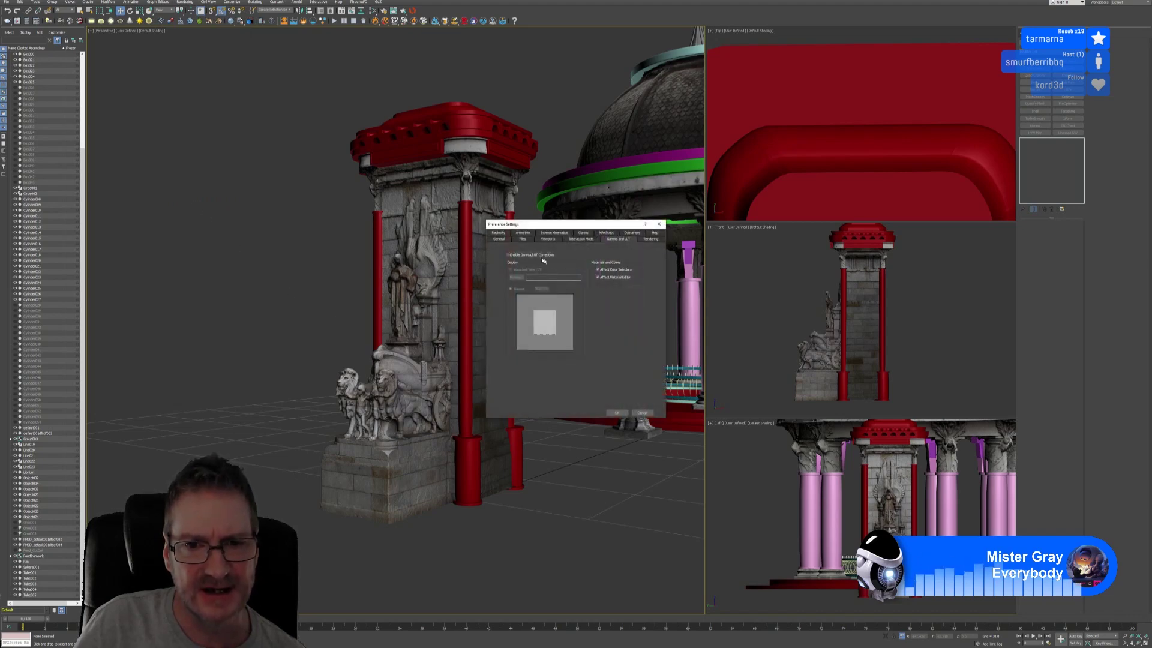
click(517, 256)
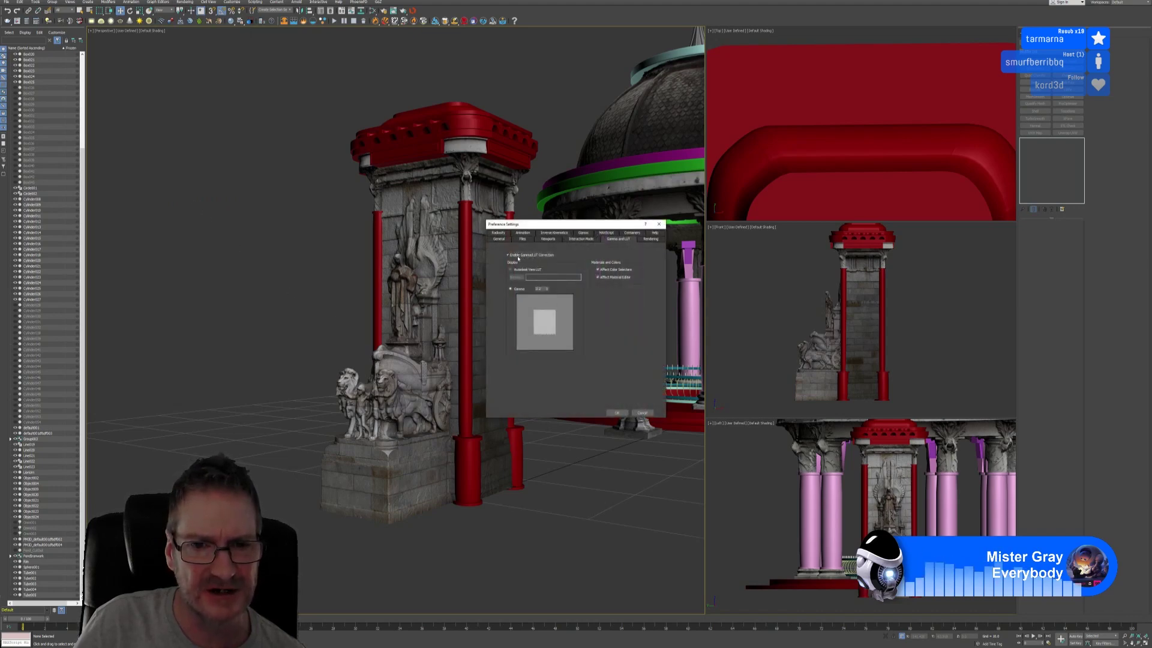
click(617, 413)
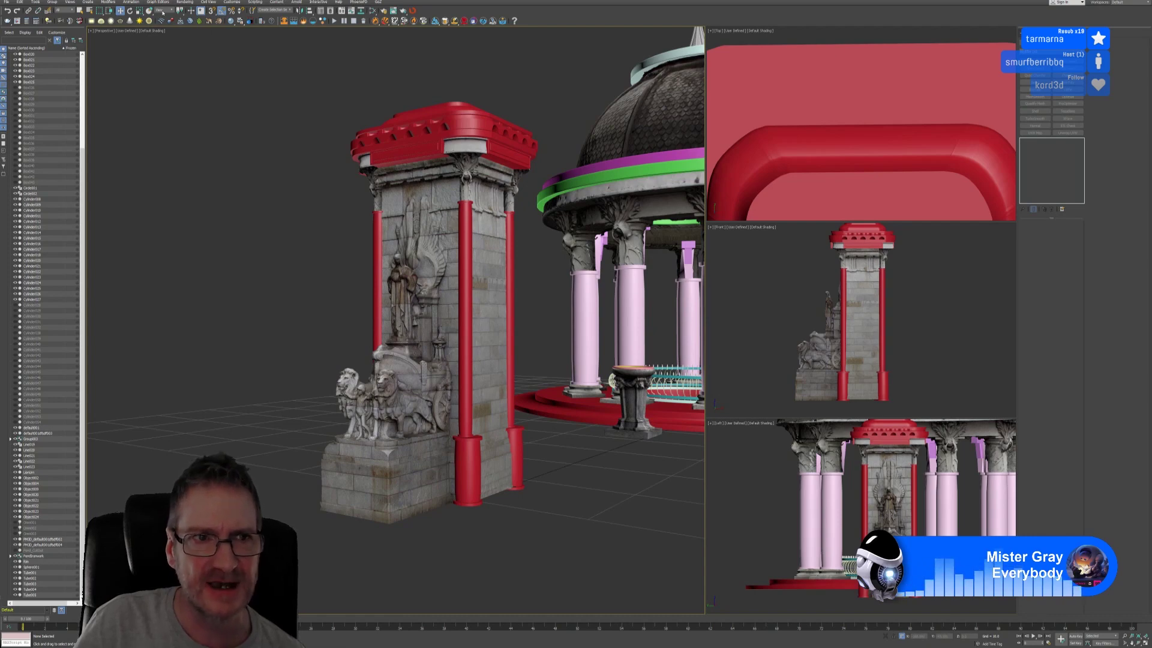
Step: Select the upper pieces of the pillar's red cap in the front view and scale them down slightly in height
middle_drag(534, 120, 494, 152)
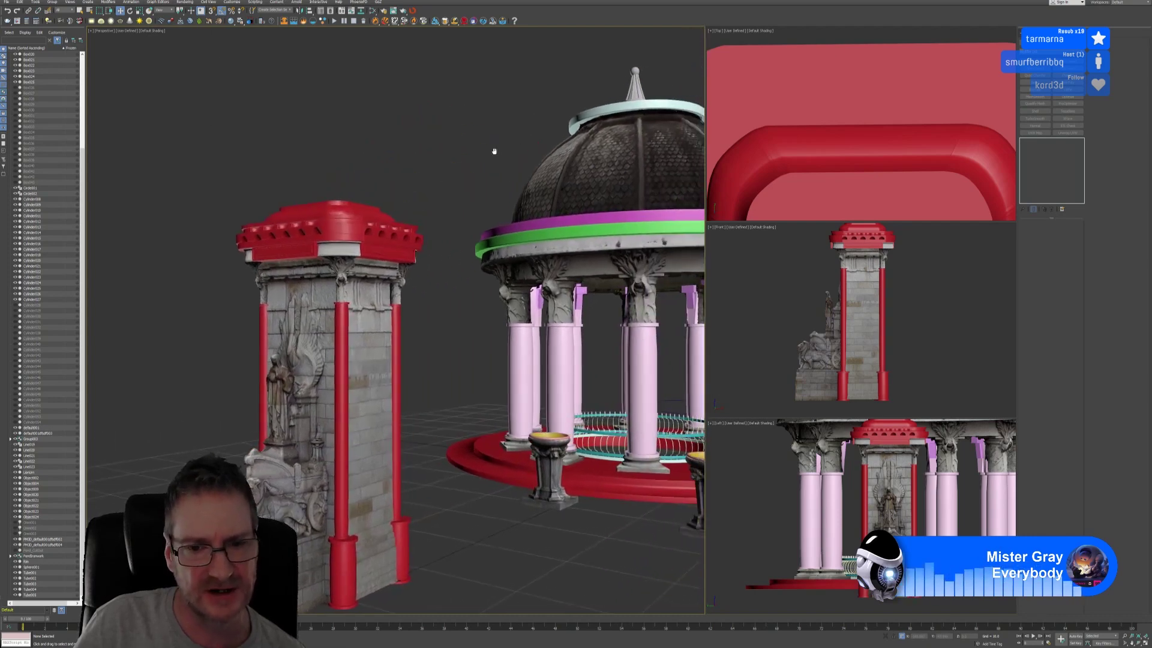
middle_drag(462, 214, 444, 228)
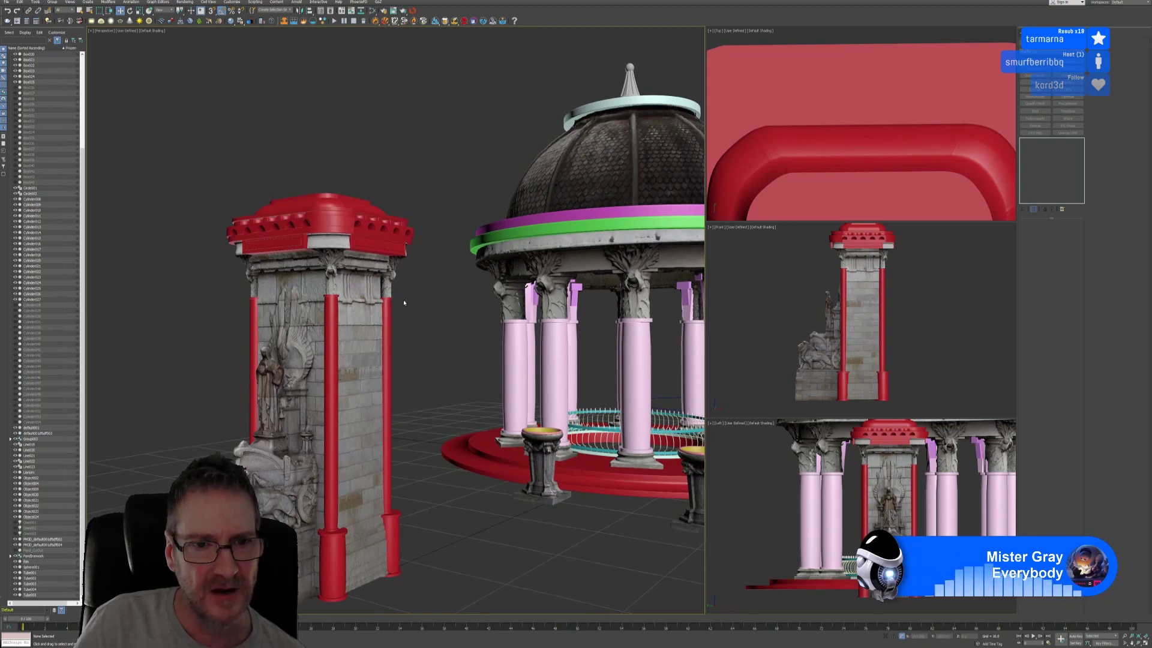
scroll(403, 303, down, 4)
scroll(403, 305, up, 5)
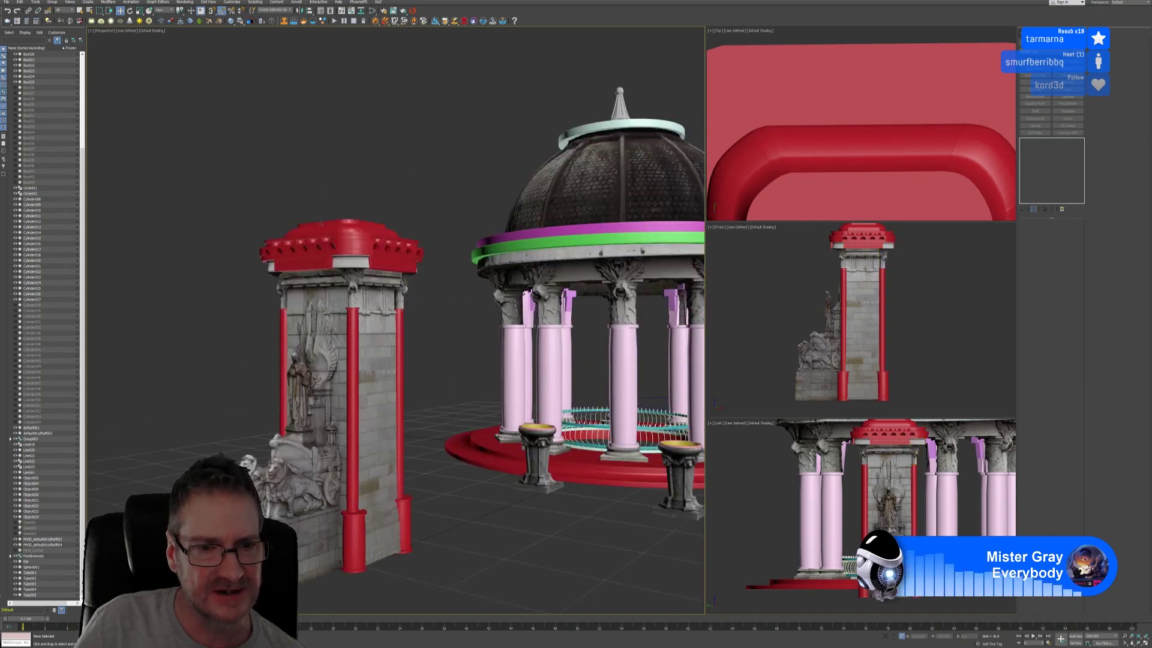
middle_drag(921, 276, 926, 302)
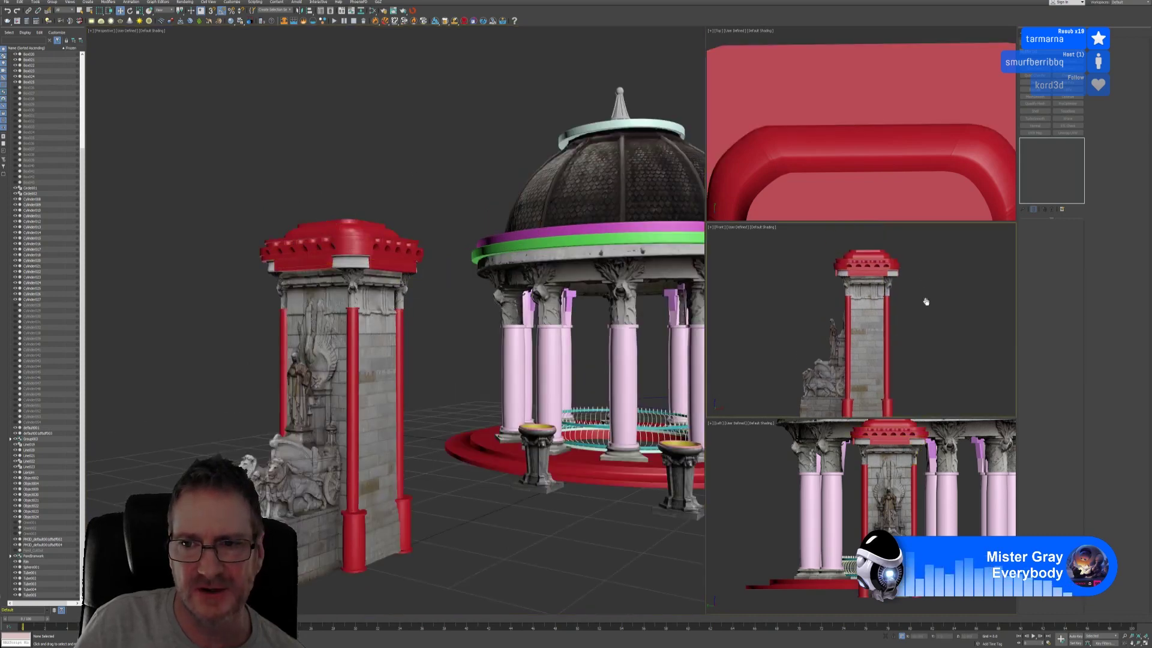
scroll(864, 282, up, 4)
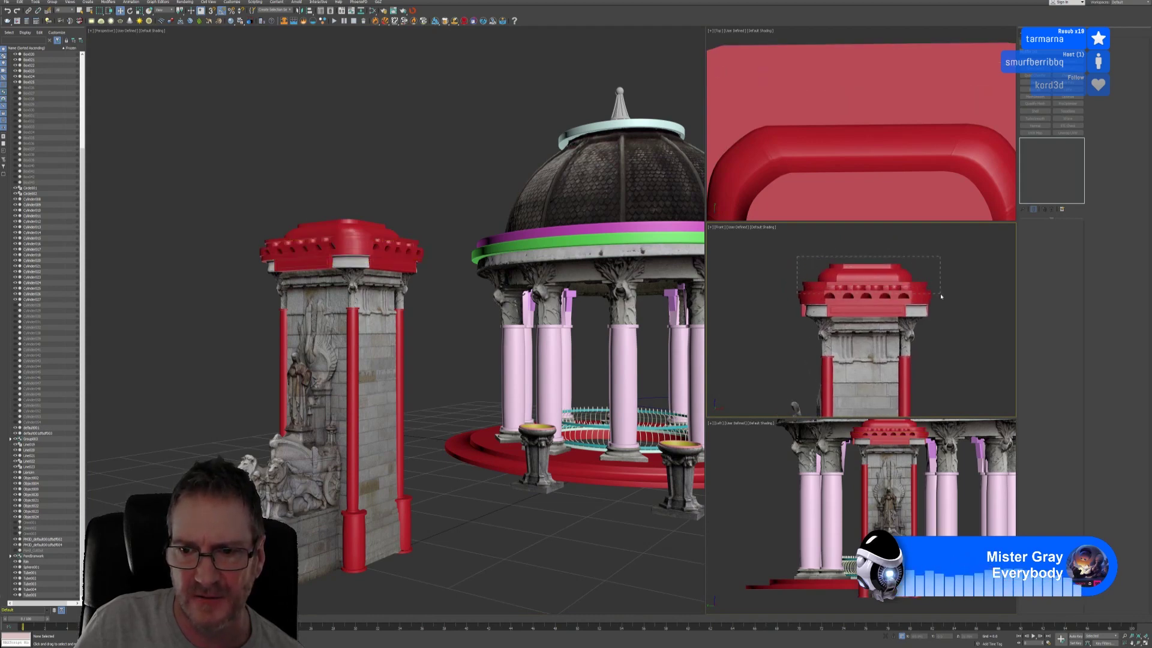
drag(941, 296, 941, 297)
click(139, 10)
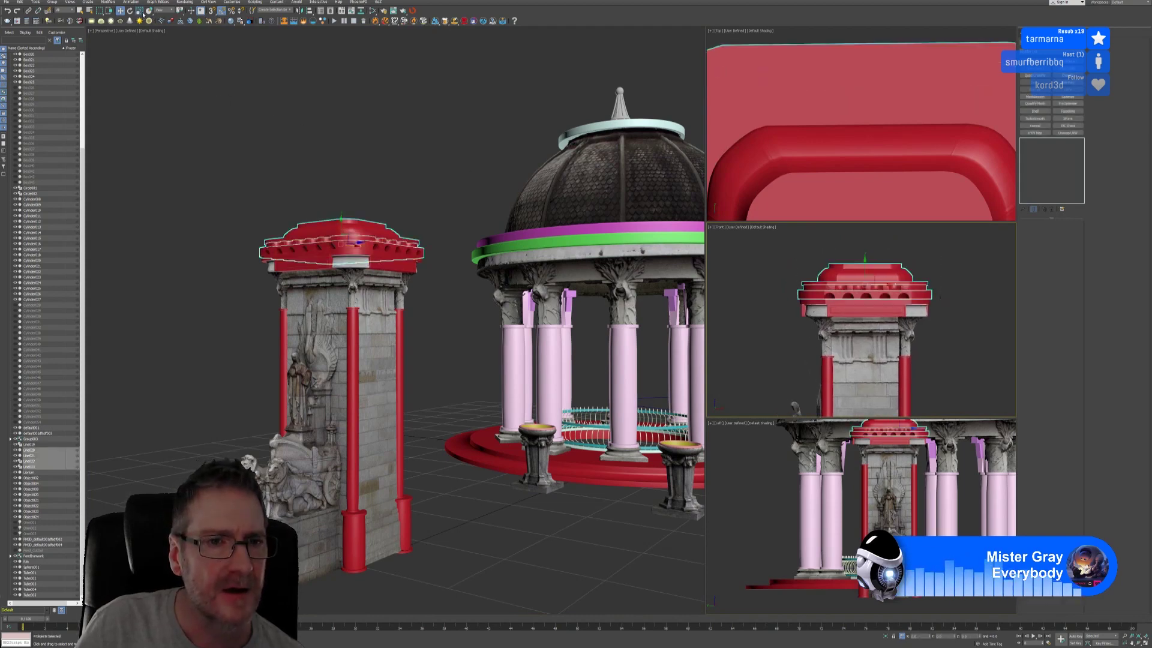
middle_drag(922, 268, 925, 268)
scroll(880, 275, up, 2)
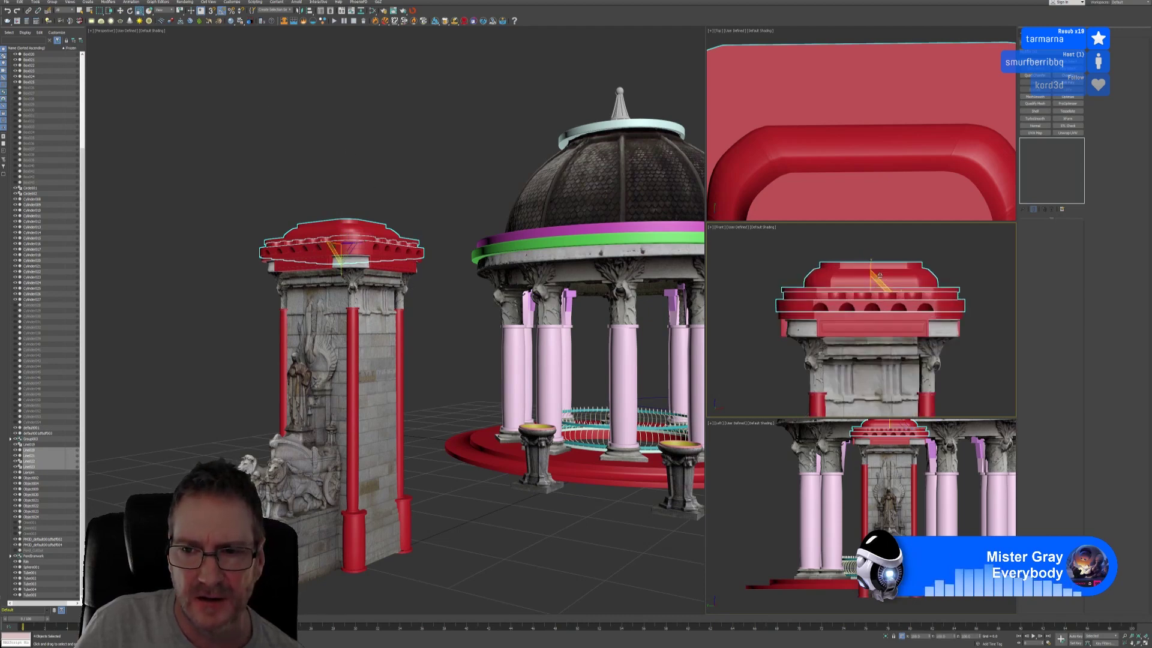
drag(871, 266, 869, 271)
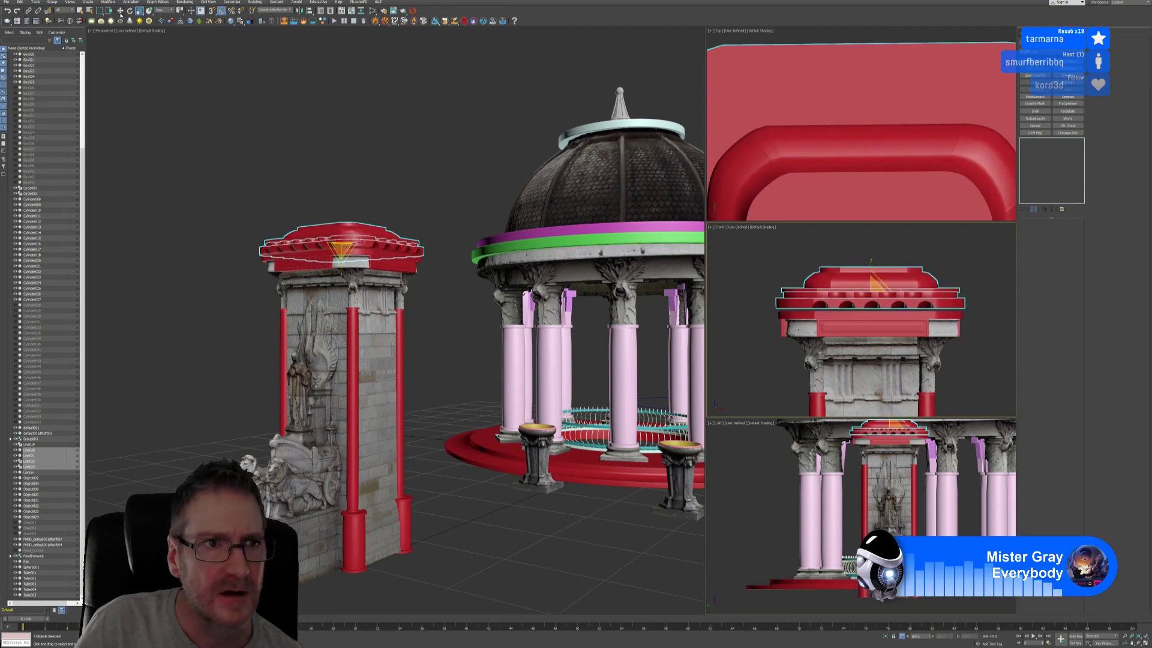
Step: Move the selected cap pieces down slightly onto the pillar and clear the selection
key(w)
middle_drag(906, 301, 903, 299)
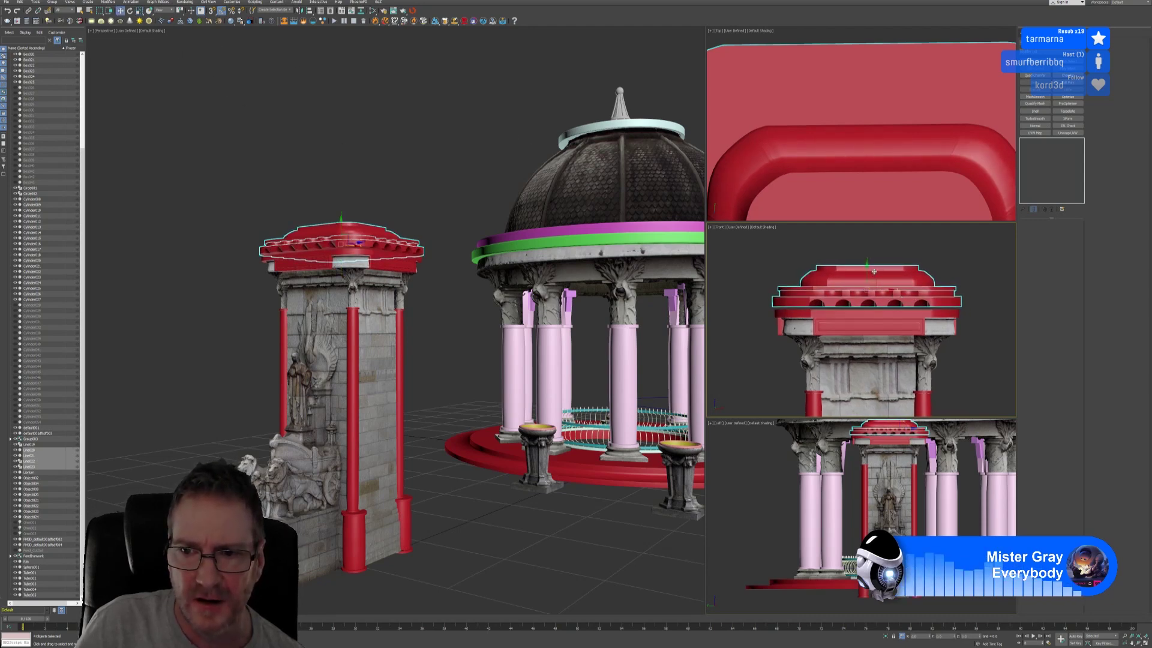
drag(864, 276, 868, 280)
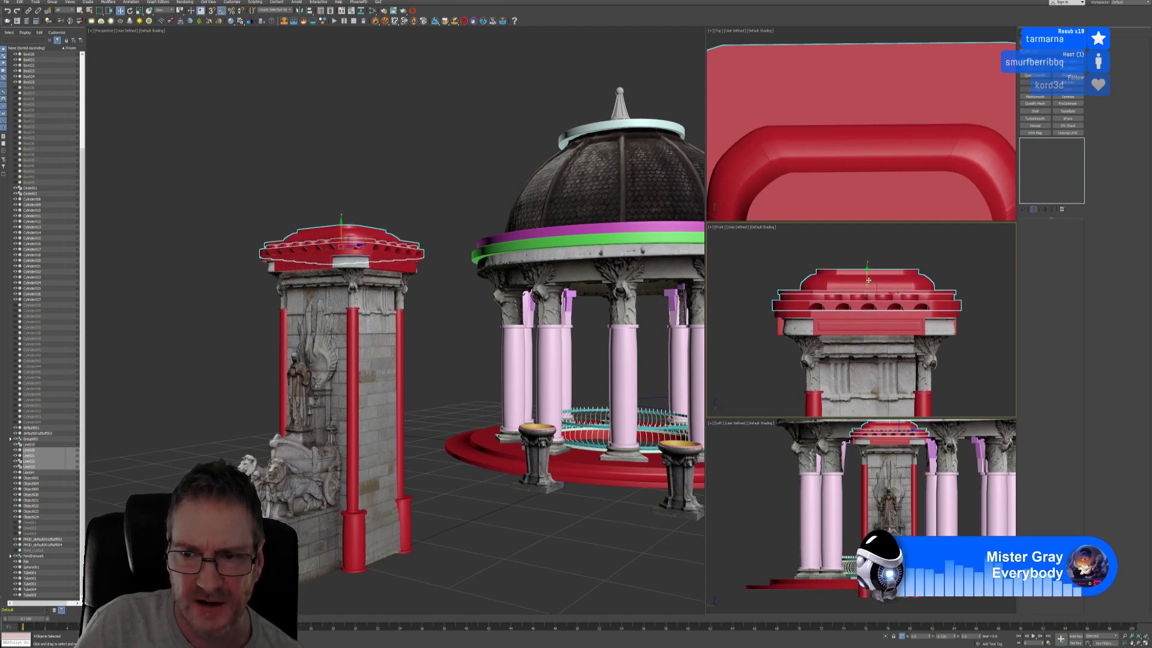
click(368, 214)
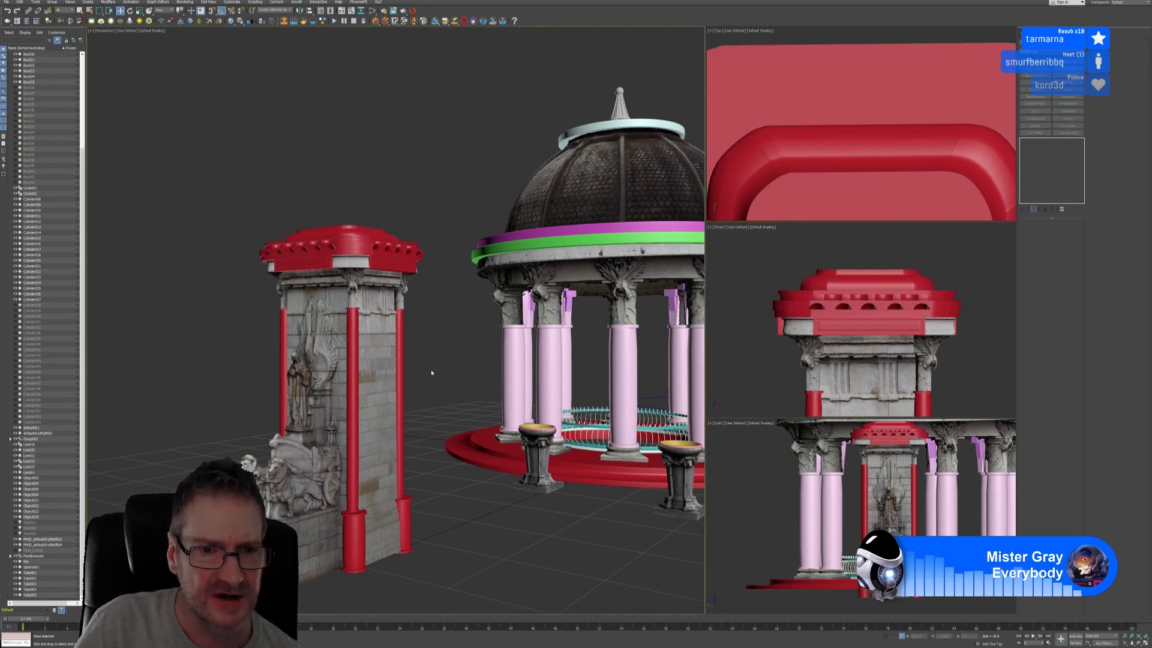
mouse_move(426, 373)
middle_down()
mouse_move(434, 342)
mouse_move(432, 367)
middle_up()
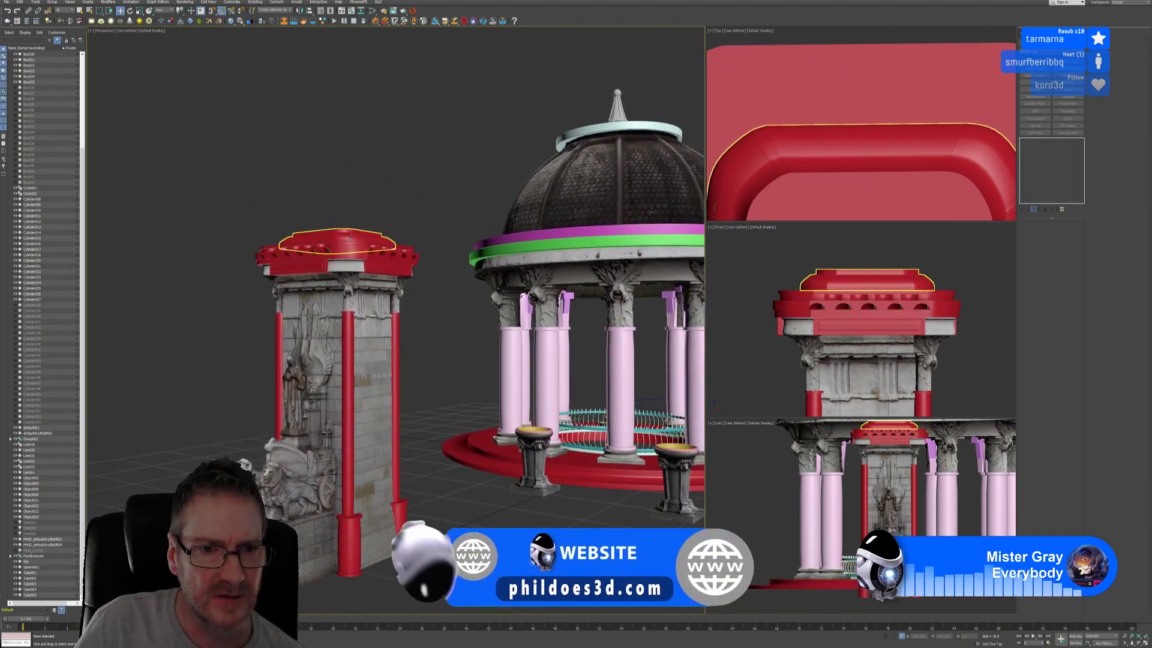
Step: Raise the uppermost piece of the pillar's red cap slightly in the front view and clear the selection
click(358, 243)
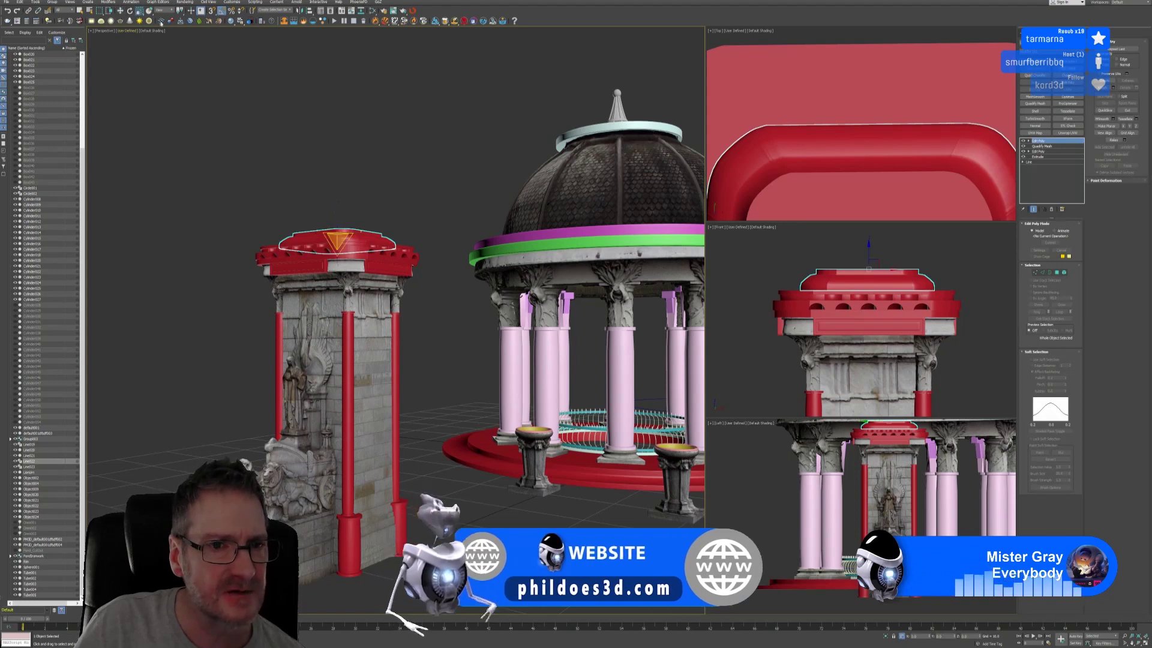
click(139, 11)
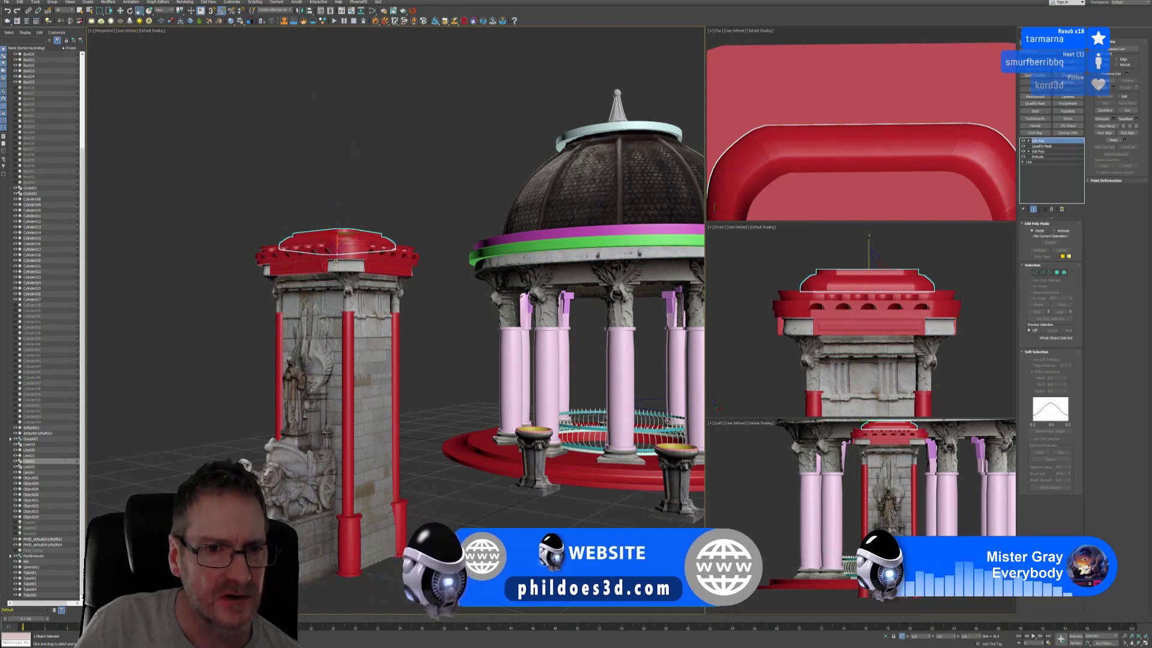
click(122, 11)
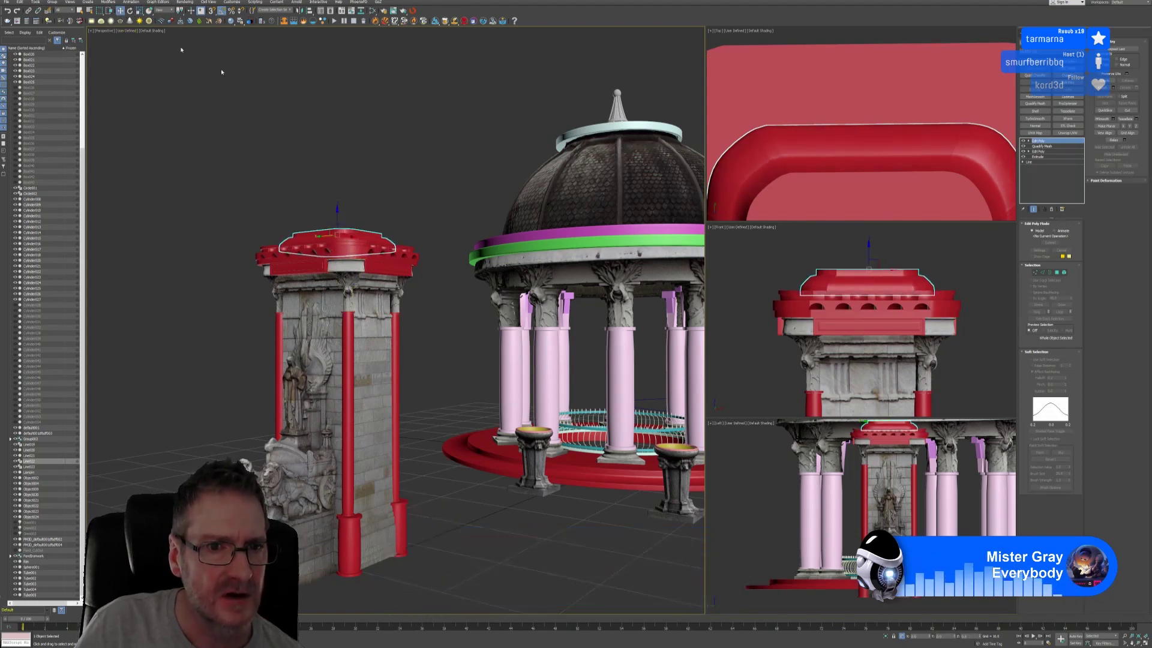
middle_drag(873, 254, 867, 257)
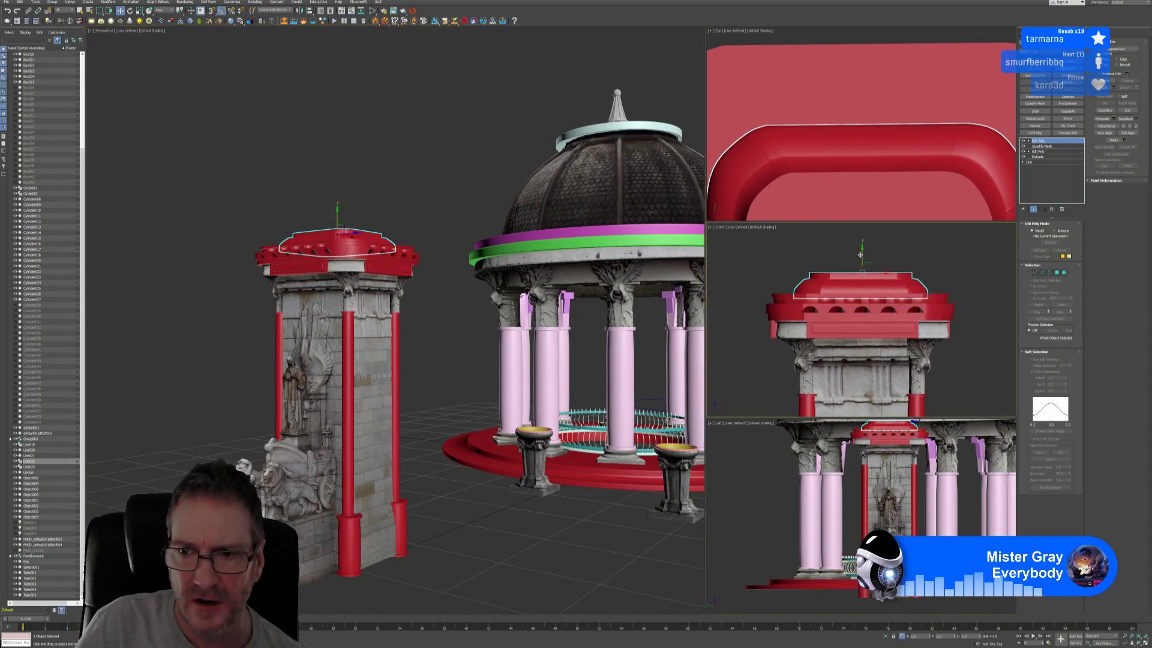
drag(862, 252, 868, 248)
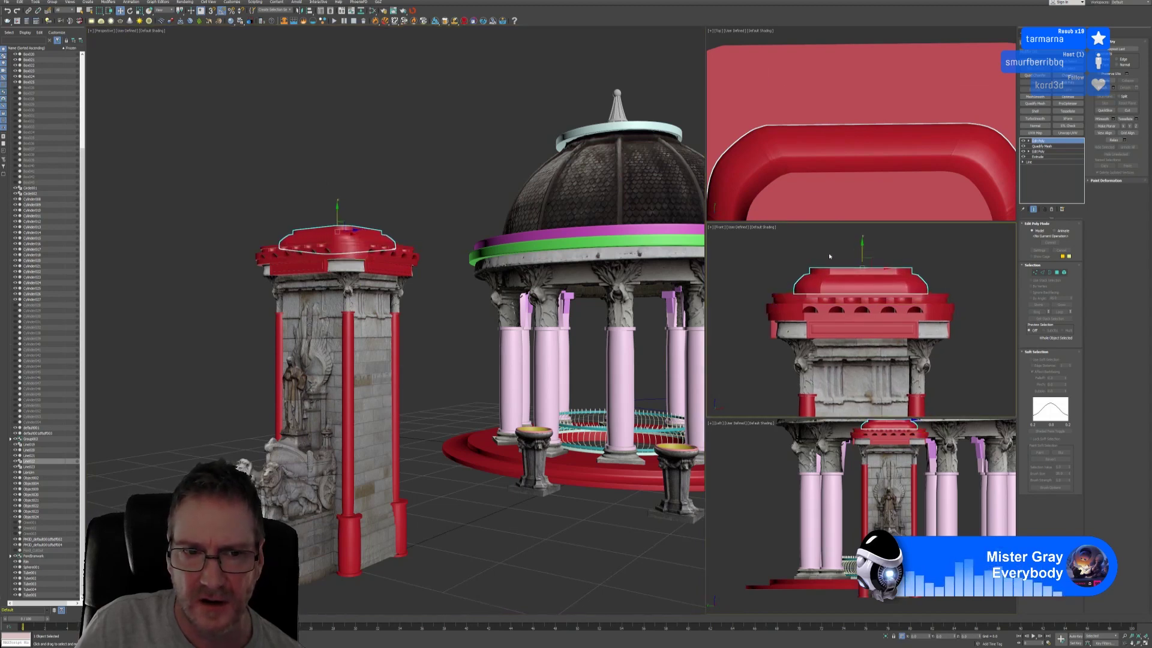
click(389, 168)
middle_drag(430, 250, 435, 234)
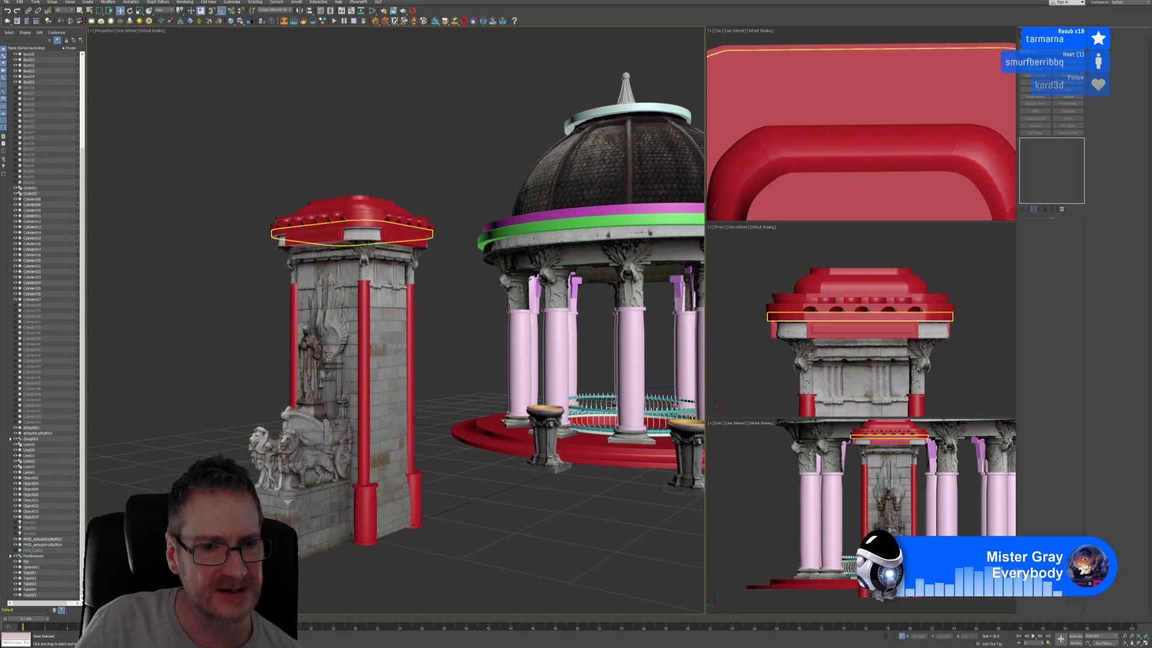
Step: Select the entire pillar with its cap and statuary in the top view and group it under the default name
click(292, 333)
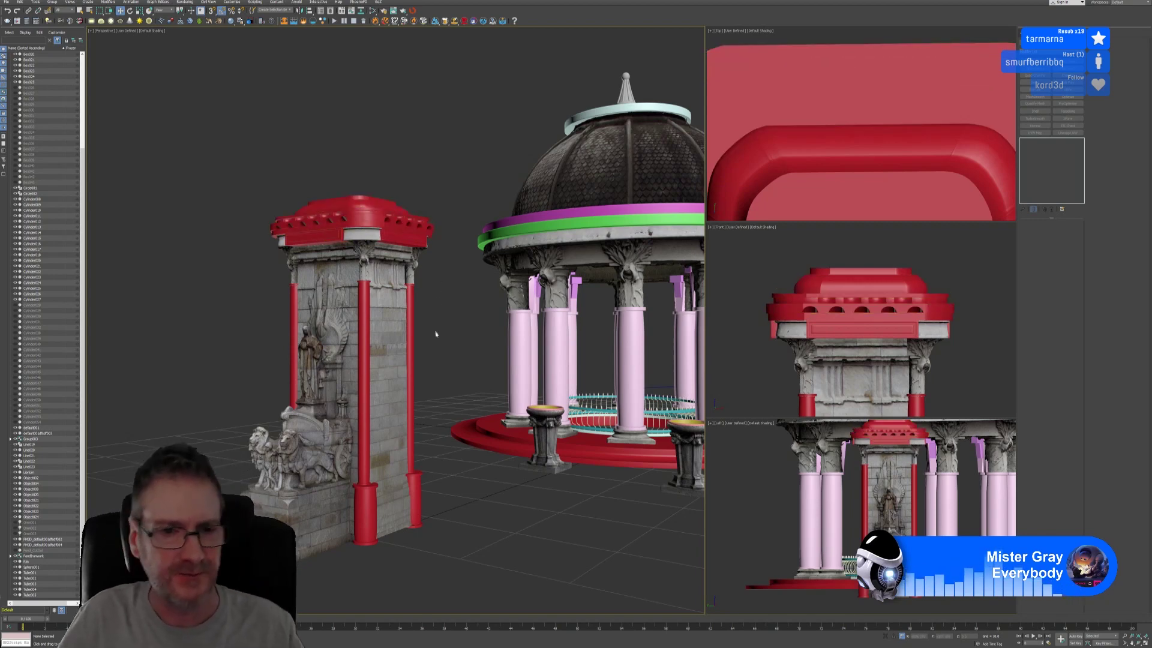
mouse_move(435, 330)
middle_down()
mouse_move(420, 337)
mouse_move(430, 351)
middle_up()
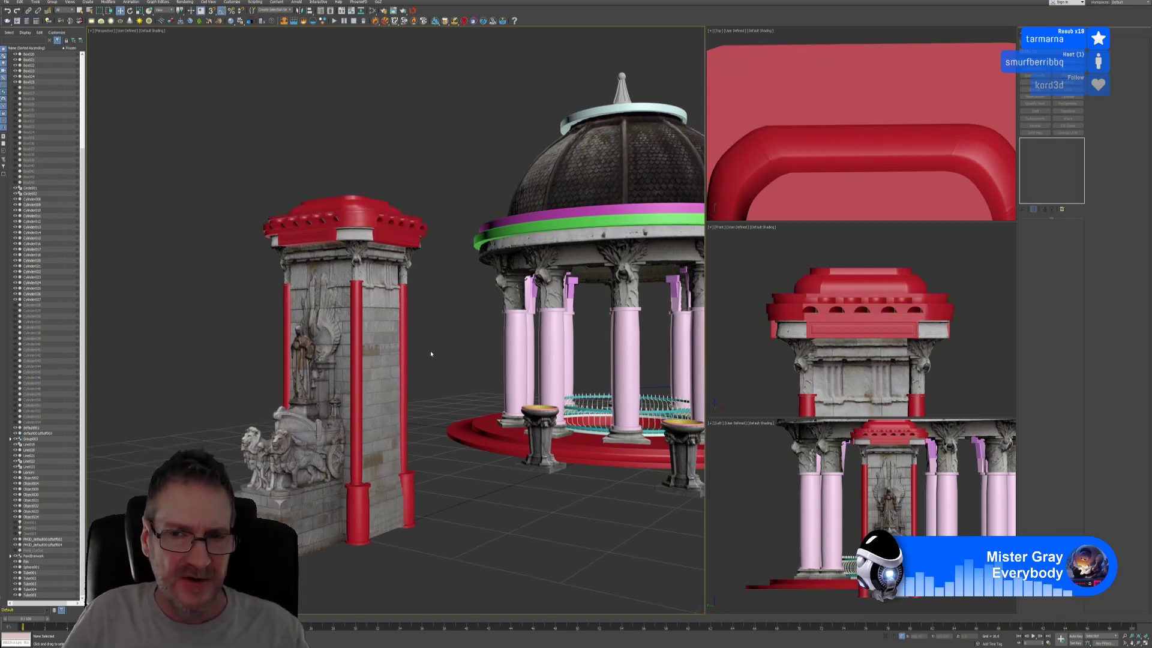
scroll(782, 163, down, 6)
middle_drag(784, 175, 829, 120)
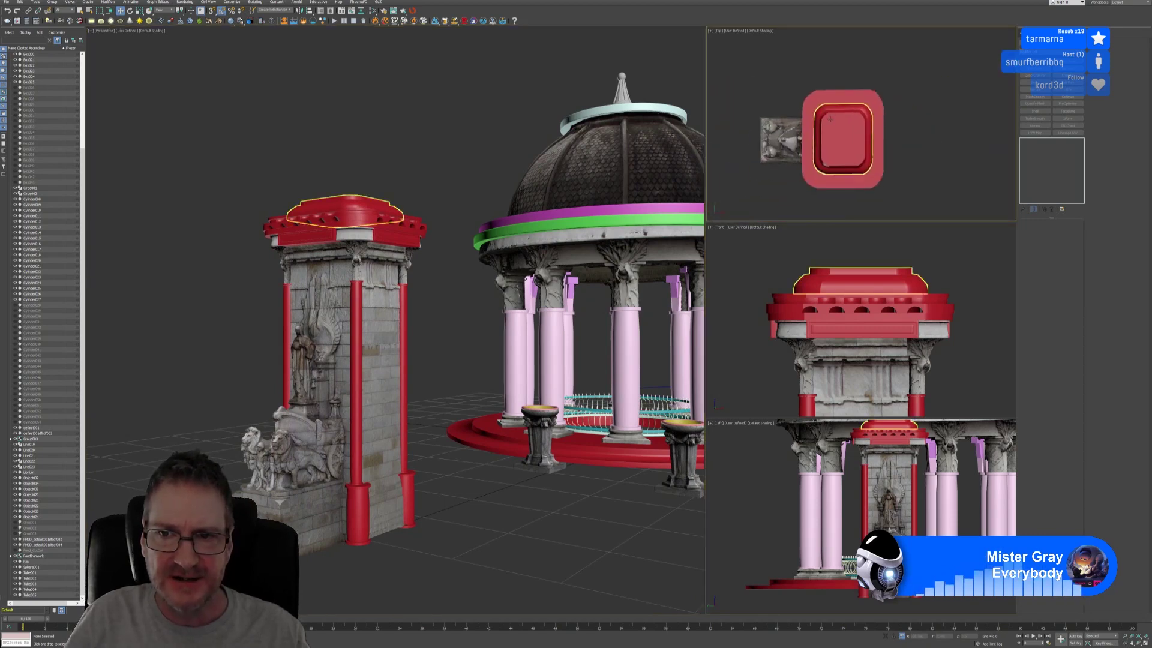
scroll(829, 119, down, 2)
drag(892, 187, 892, 188)
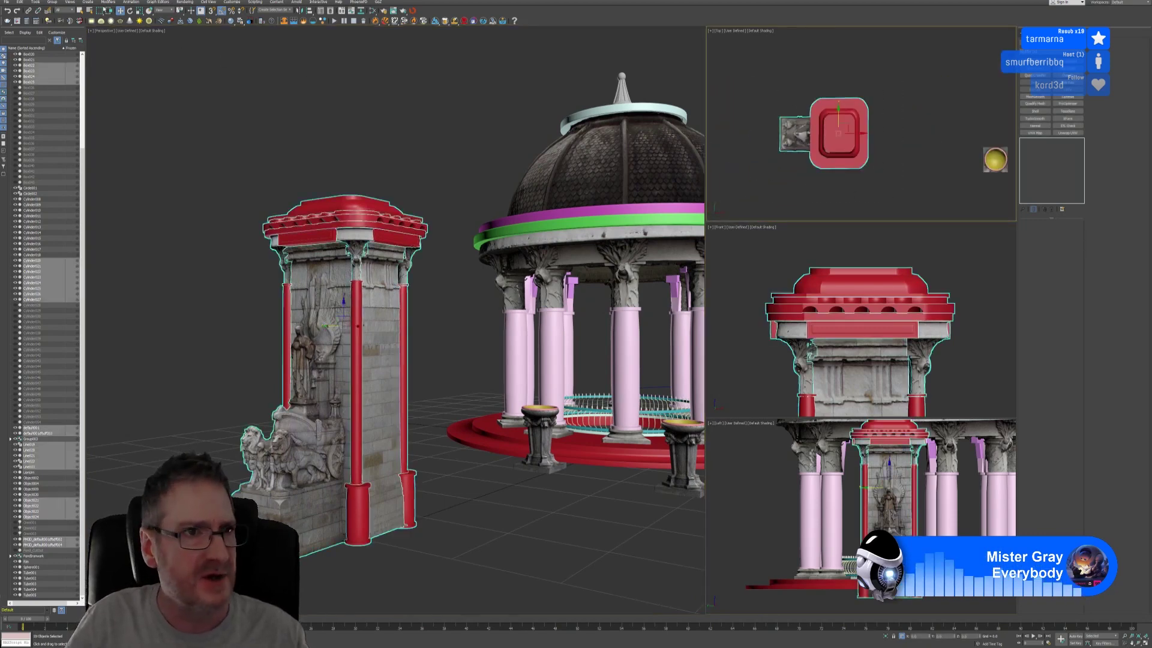
click(54, 2)
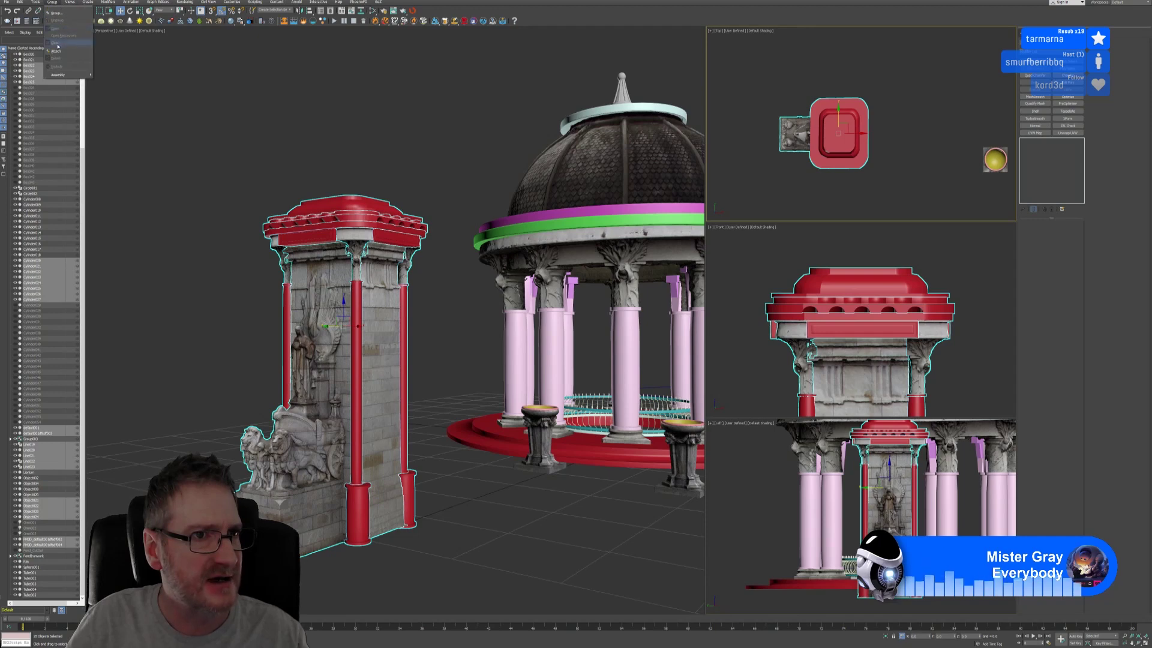
click(56, 12)
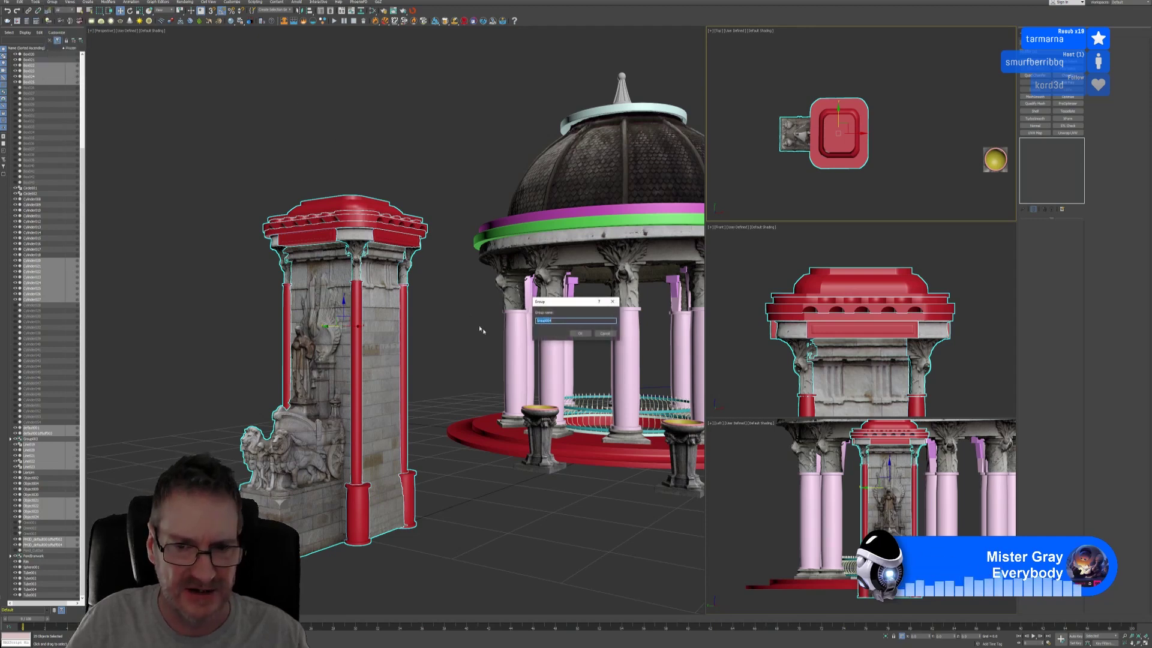
click(573, 334)
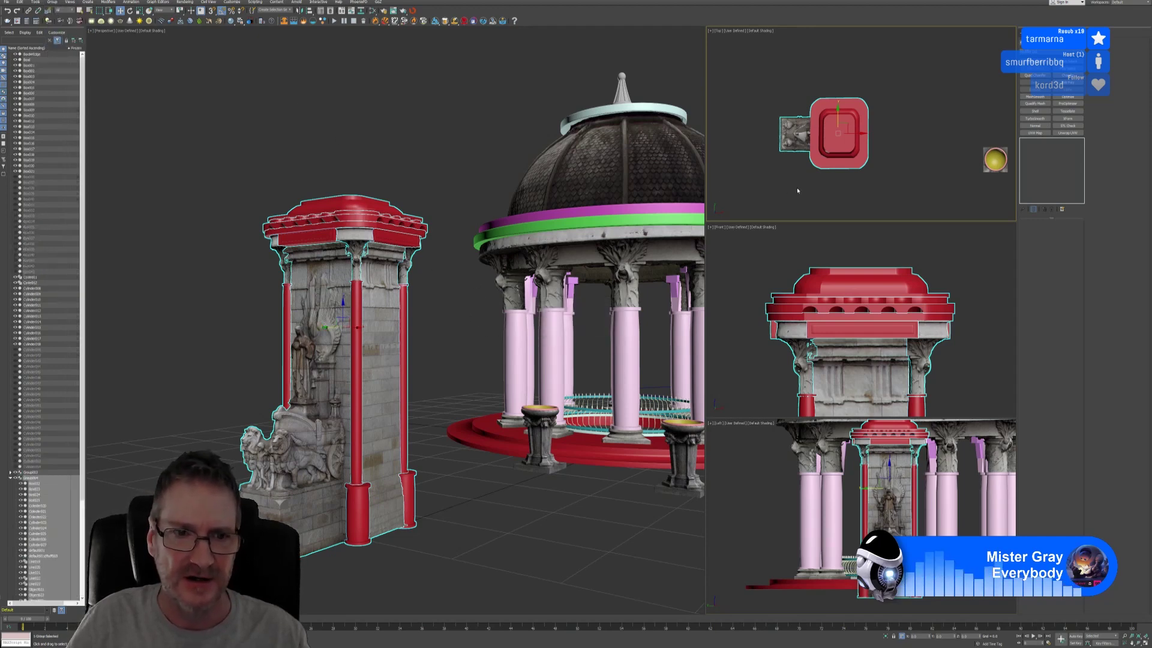
click(470, 290)
Step: Try to move the nearer stone pedestal, without its bowl, into the railing ring inside the gazebo
scroll(815, 202, down, 5)
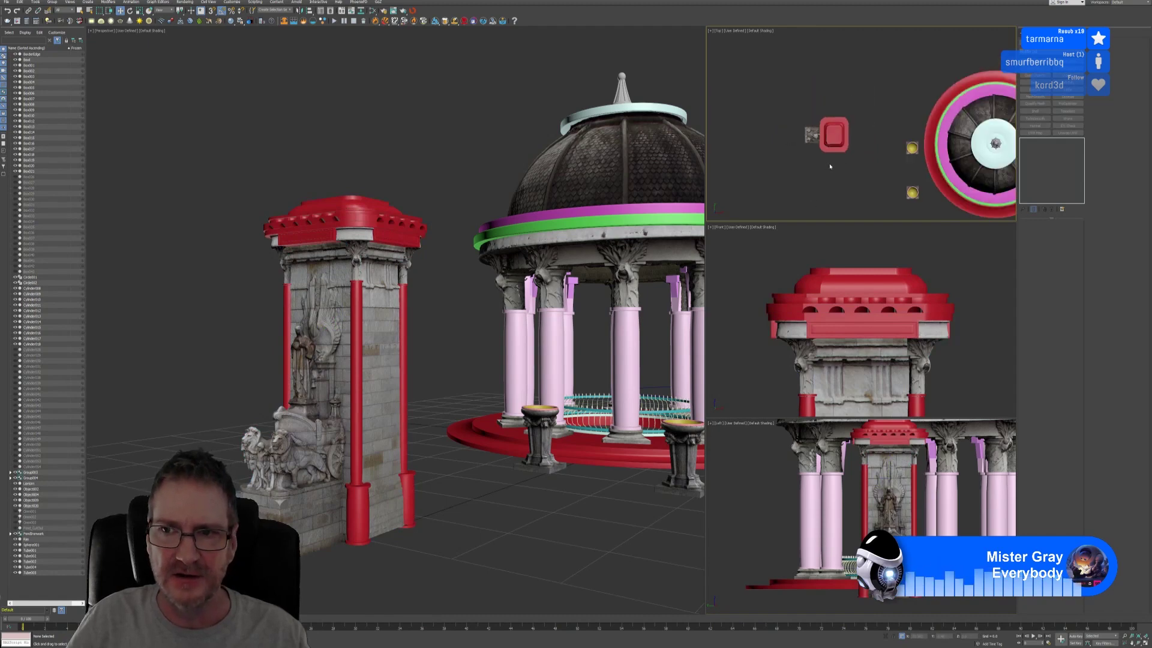
scroll(796, 146, up, 3)
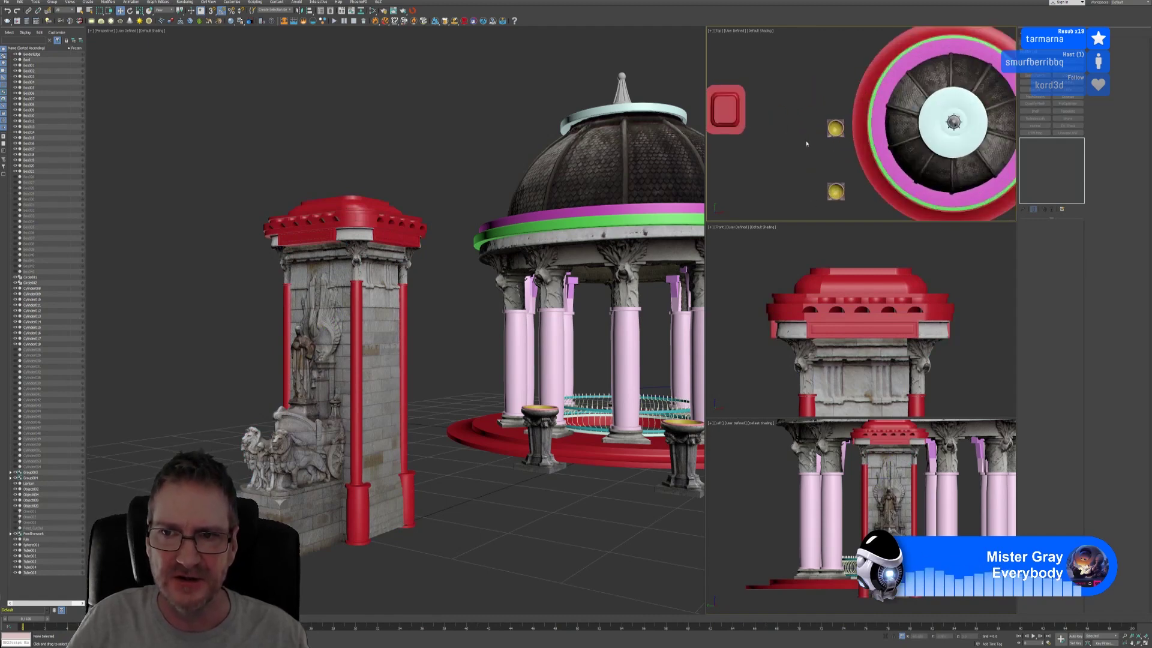
scroll(546, 450, up, 5)
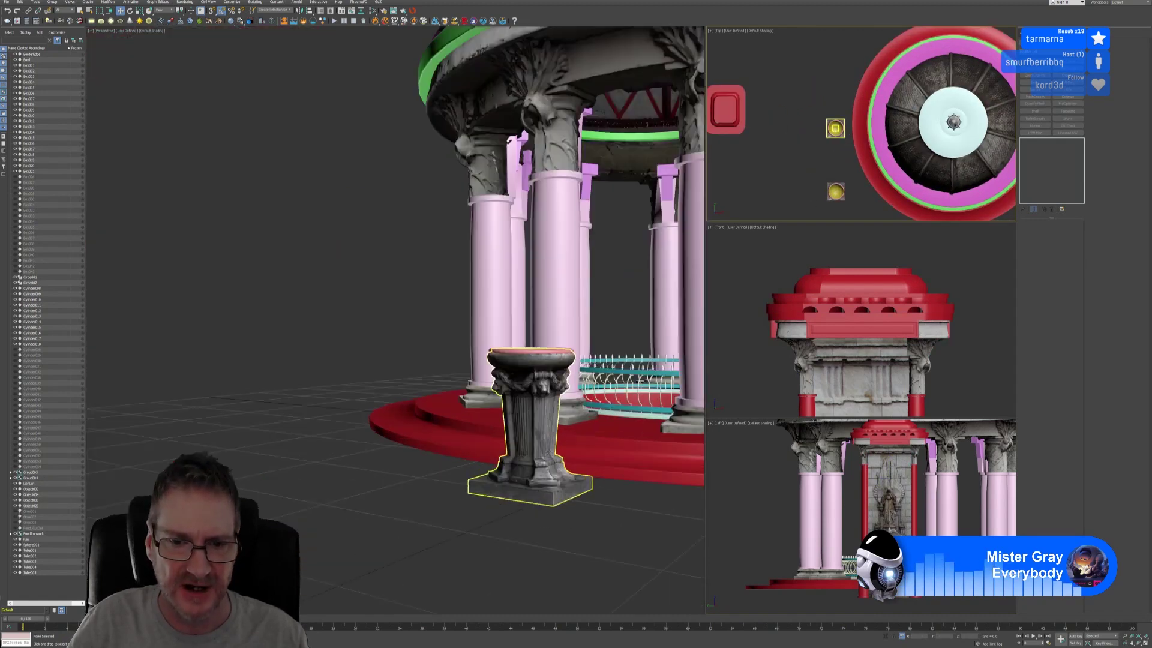
scroll(540, 416, up, 2)
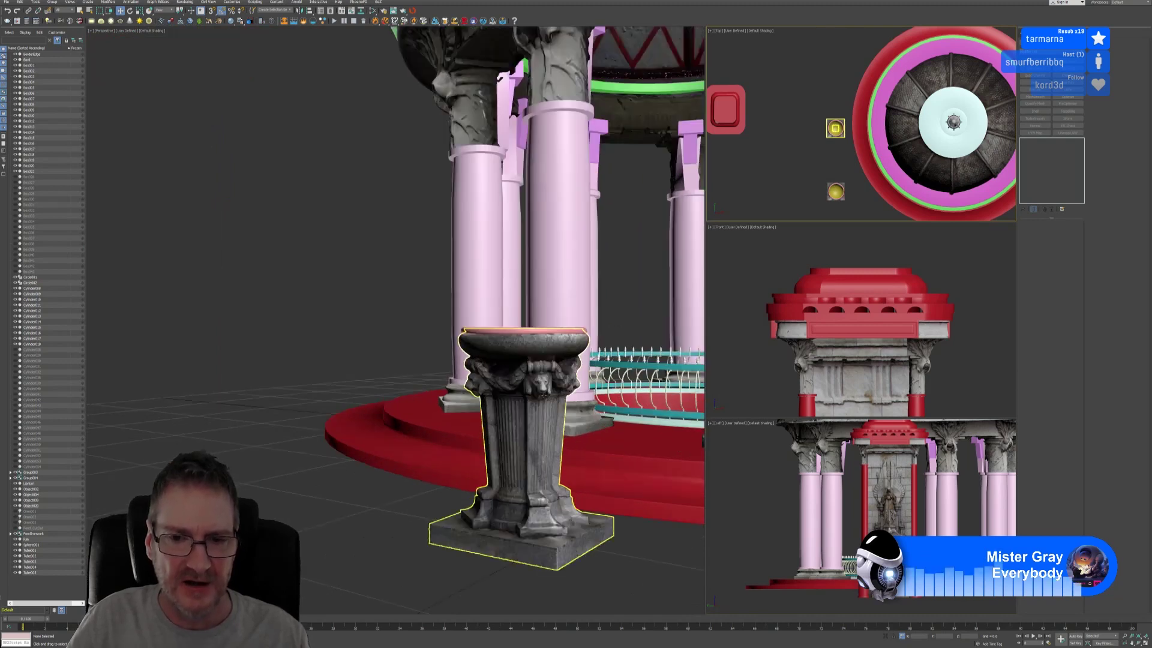
scroll(469, 407, up, 2)
click(469, 407)
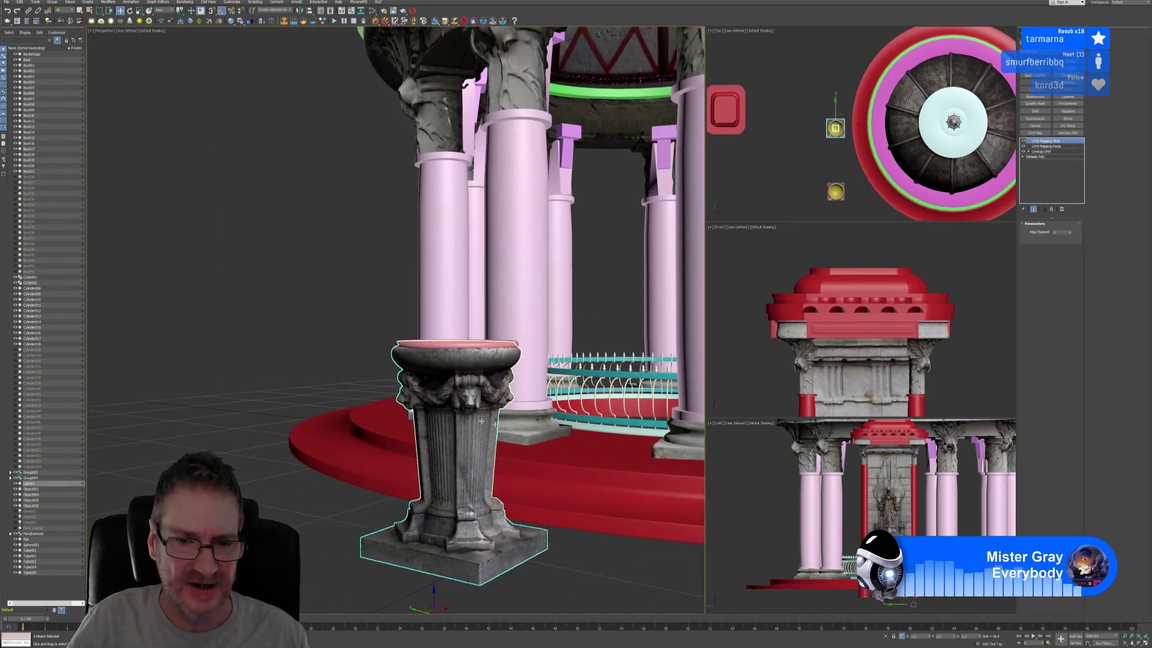
scroll(621, 405, down, 6)
scroll(541, 500, up, 2)
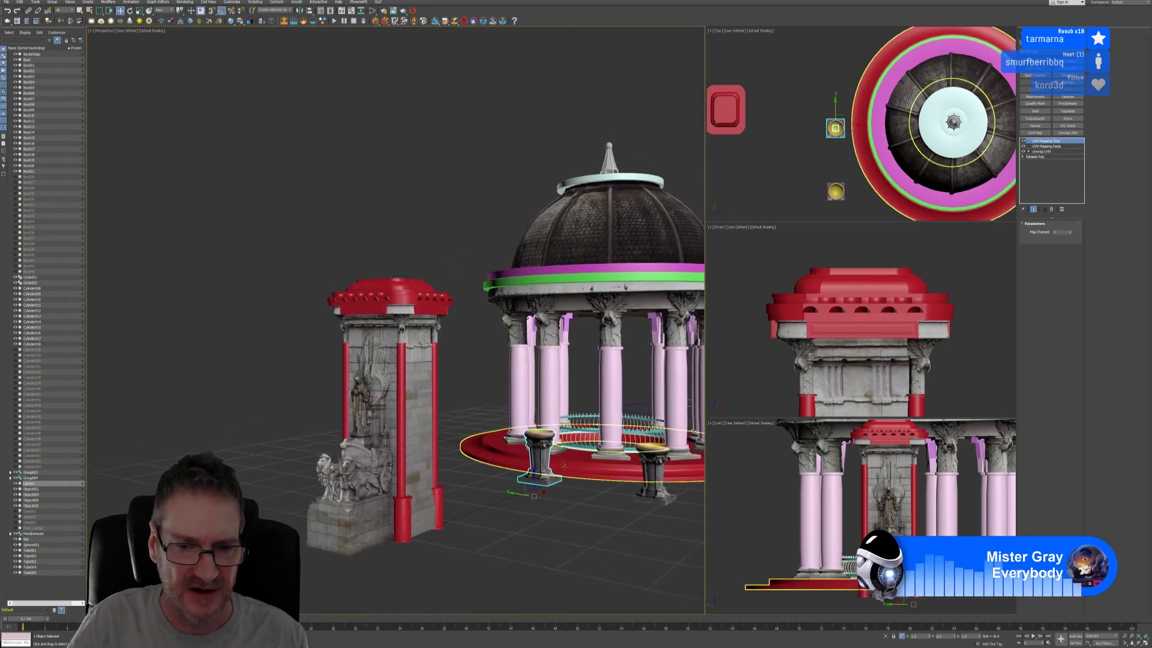
drag(542, 500, 610, 462)
scroll(610, 462, up, 5)
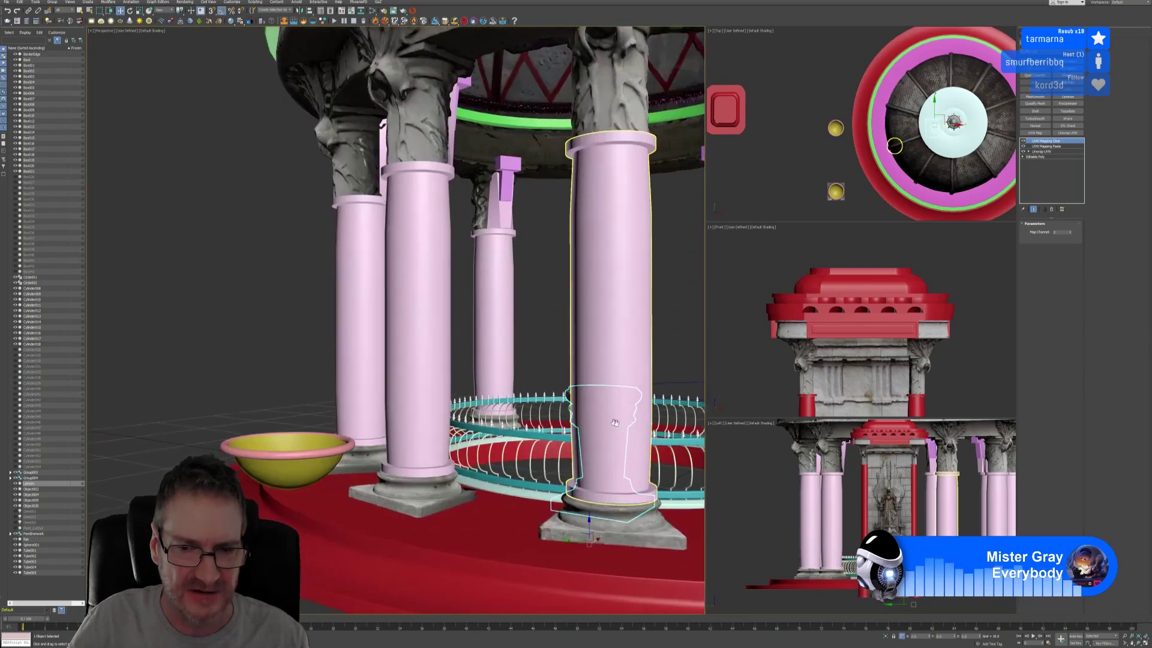
scroll(680, 447, up, 2)
alt+middle_drag(681, 447, 657, 457)
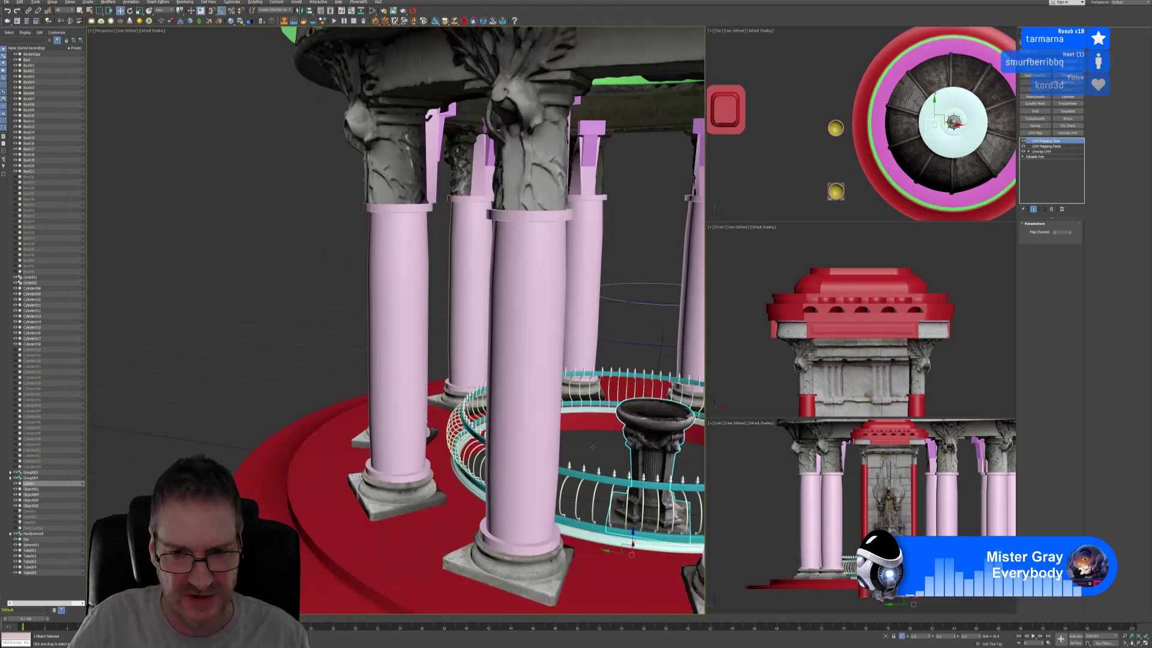
Step: Try to centre the pedestal beneath the dome's finial in the top view
scroll(657, 457, up, 3)
middle_drag(873, 165, 834, 158)
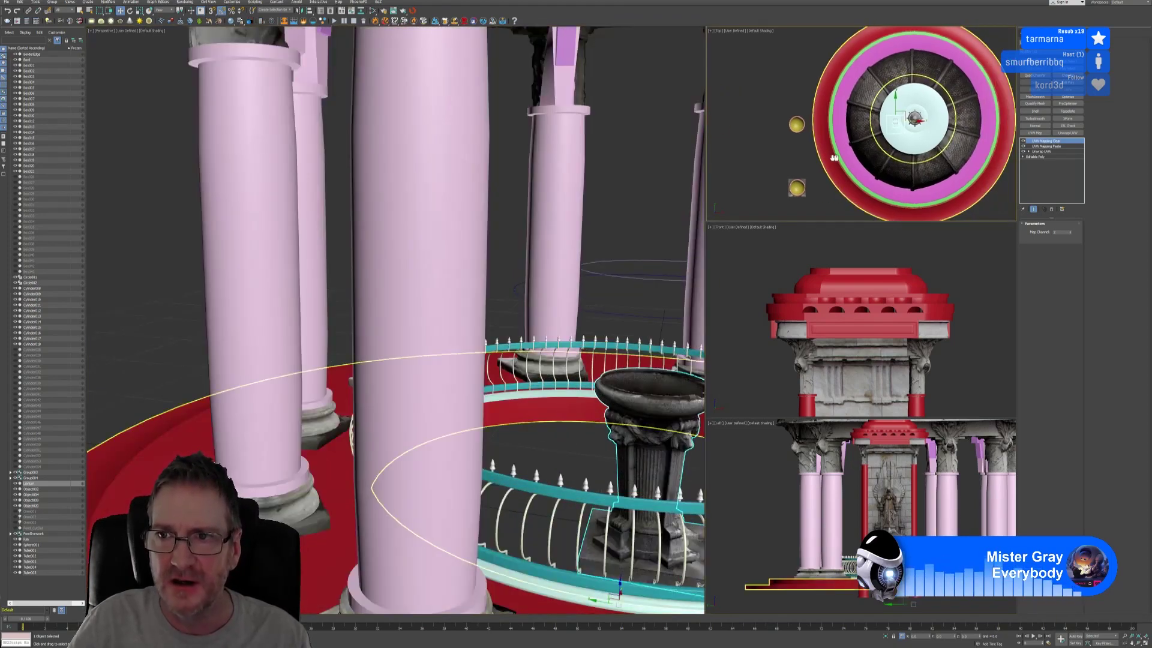
scroll(971, 122, up, 4)
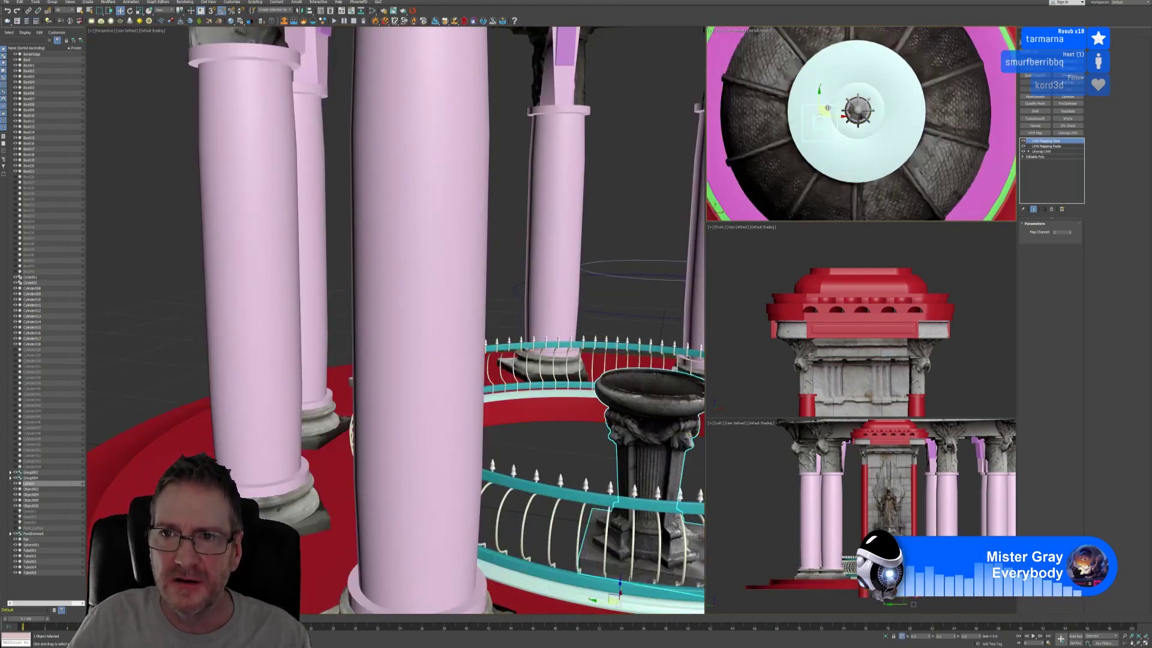
drag(828, 107, 868, 94)
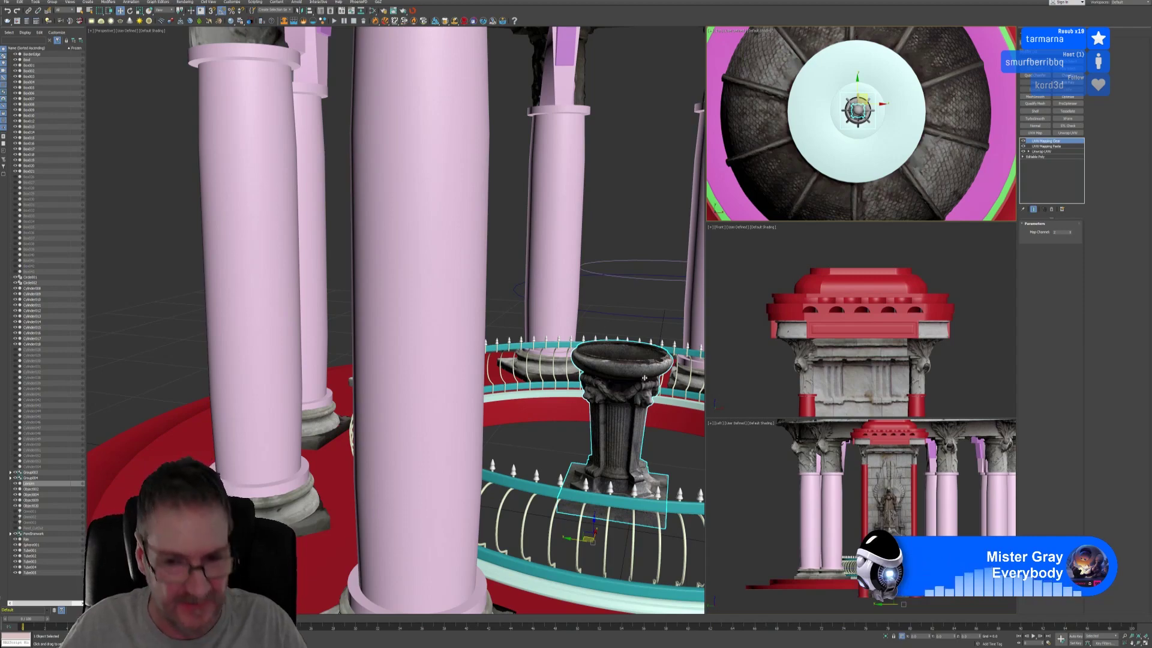
key(Delete)
Step: Select the pedestal nearest the pillar together with its yellow bowl and rim, and group them under the default name
scroll(644, 377, down, 10)
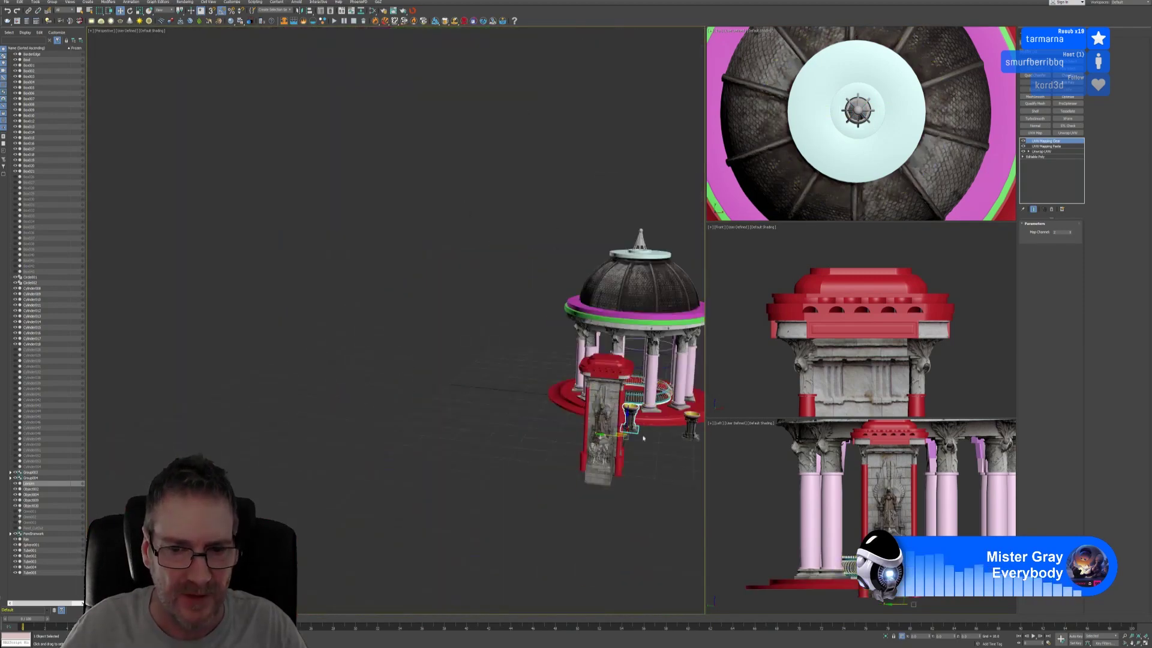
mouse_move(643, 473)
alt+middle_down()
mouse_move(622, 468)
mouse_move(639, 454)
mouse_move(629, 462)
alt+middle_up()
scroll(655, 443, up, 7)
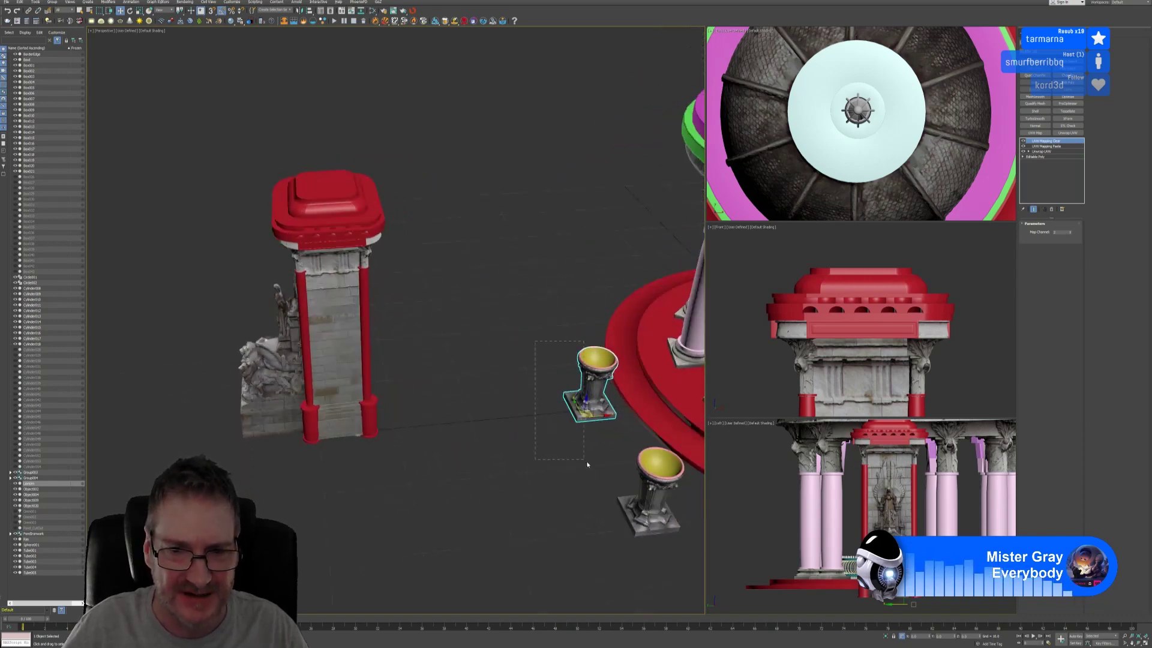
drag(587, 465, 558, 423)
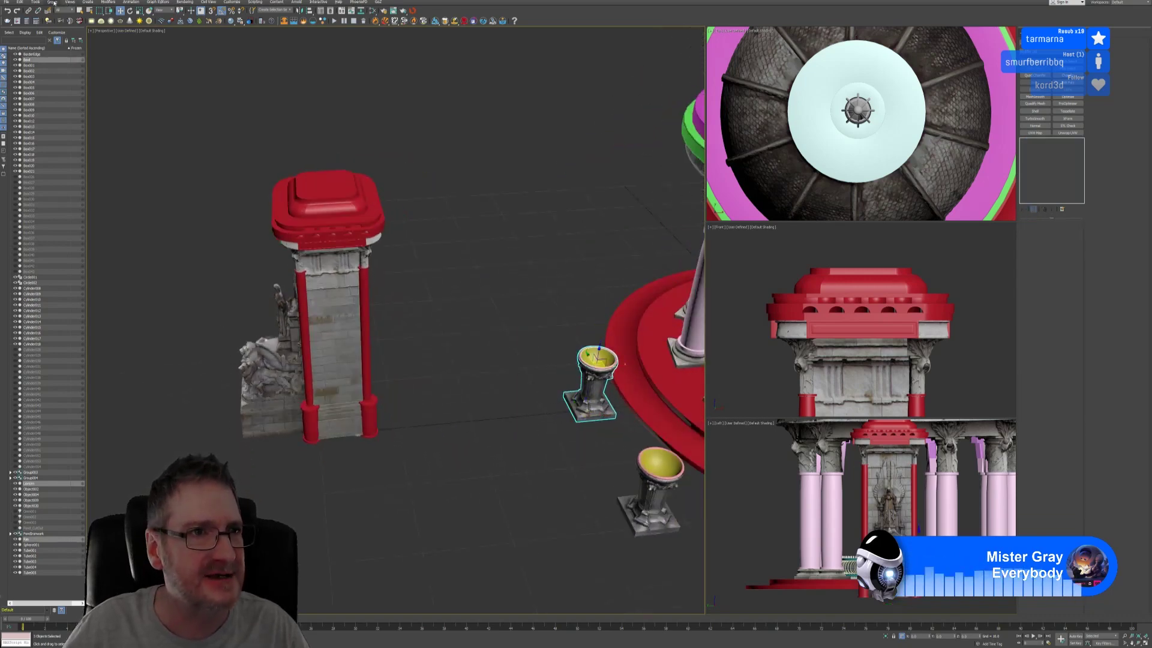
click(52, 2)
click(57, 13)
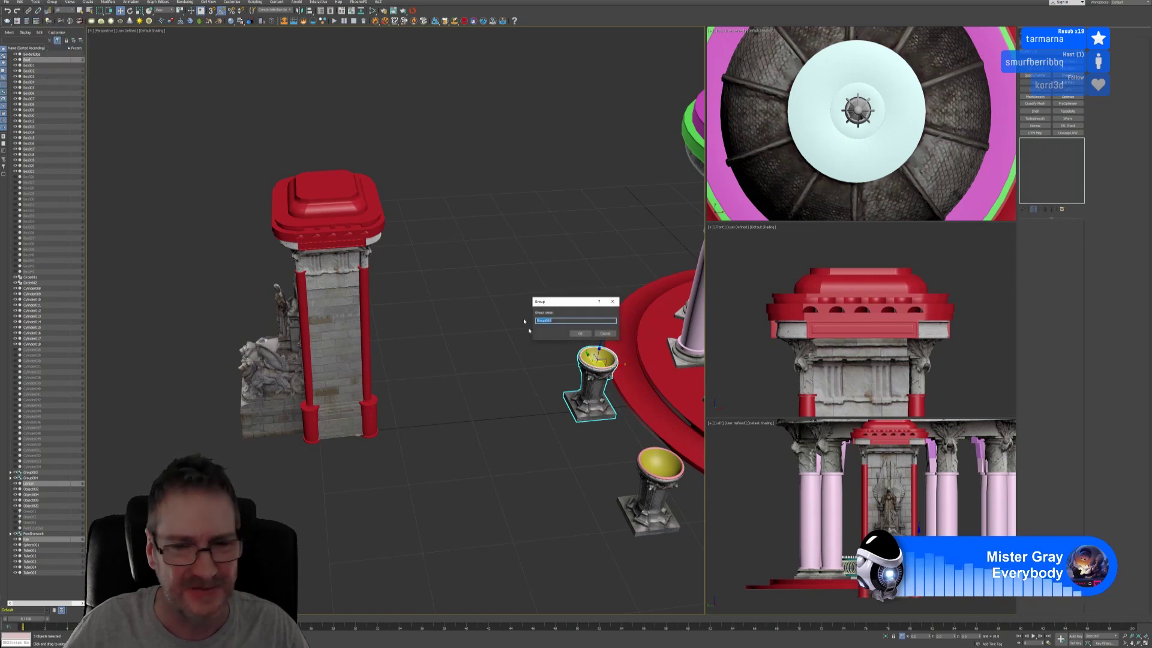
click(579, 334)
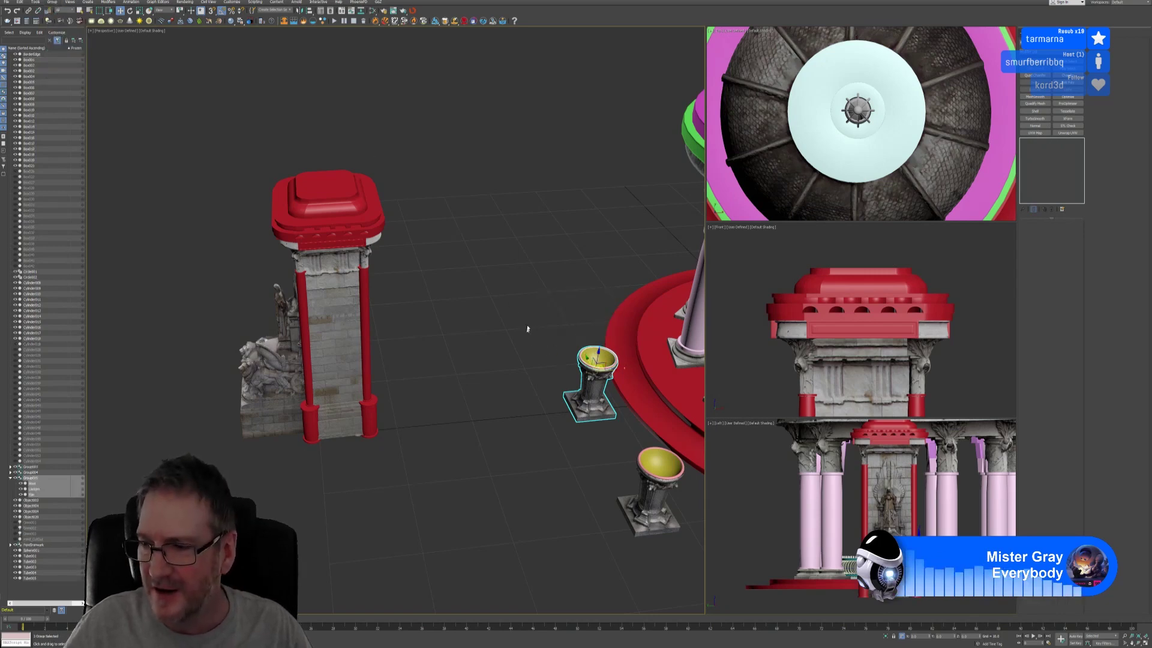
Step: Move the grouped pedestal and bowl inside the gazebo's railing ring and centre it beneath the dome's finial
alt+middle_drag(526, 325, 399, 327)
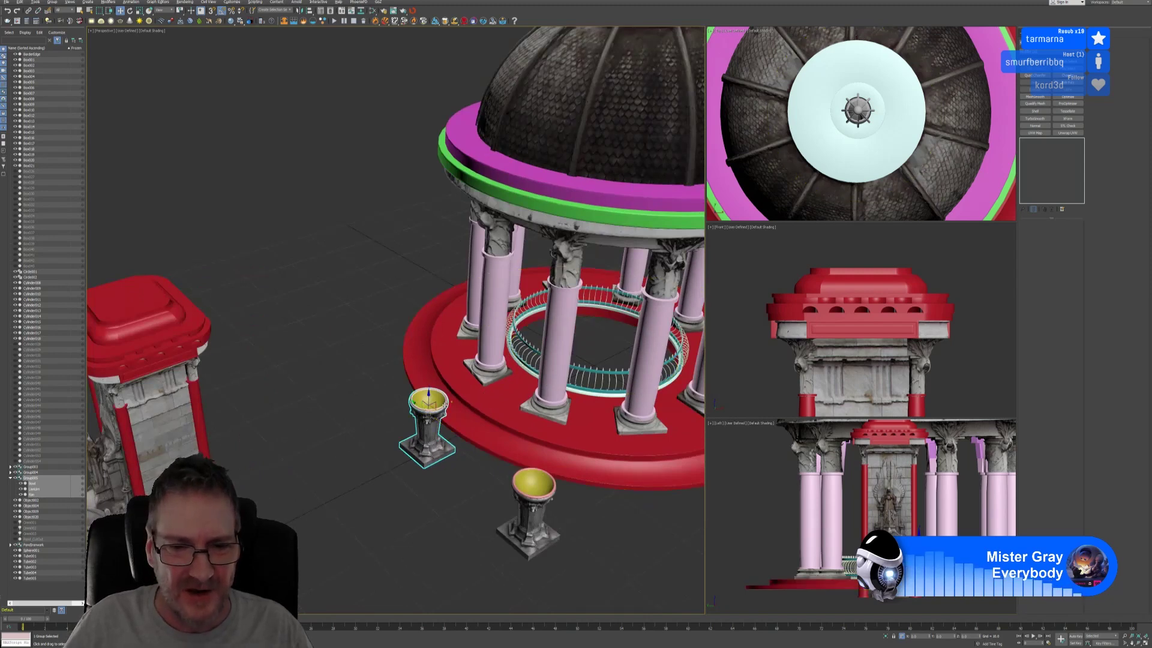
drag(445, 401, 624, 317)
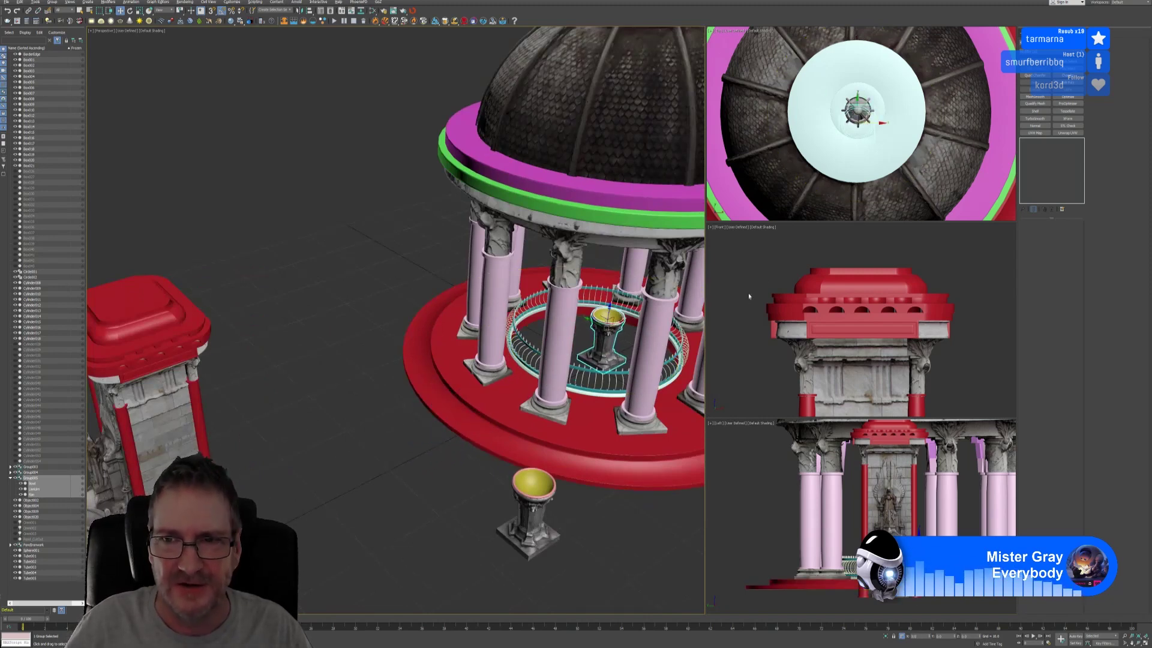
key(z)
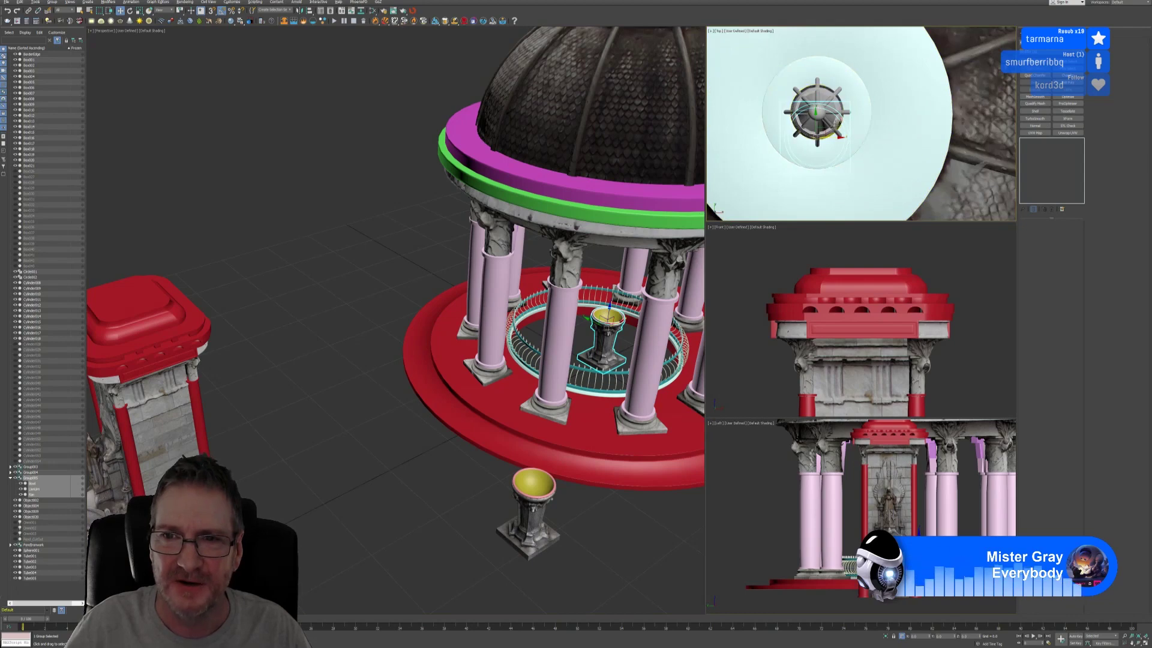
drag(839, 137, 825, 103)
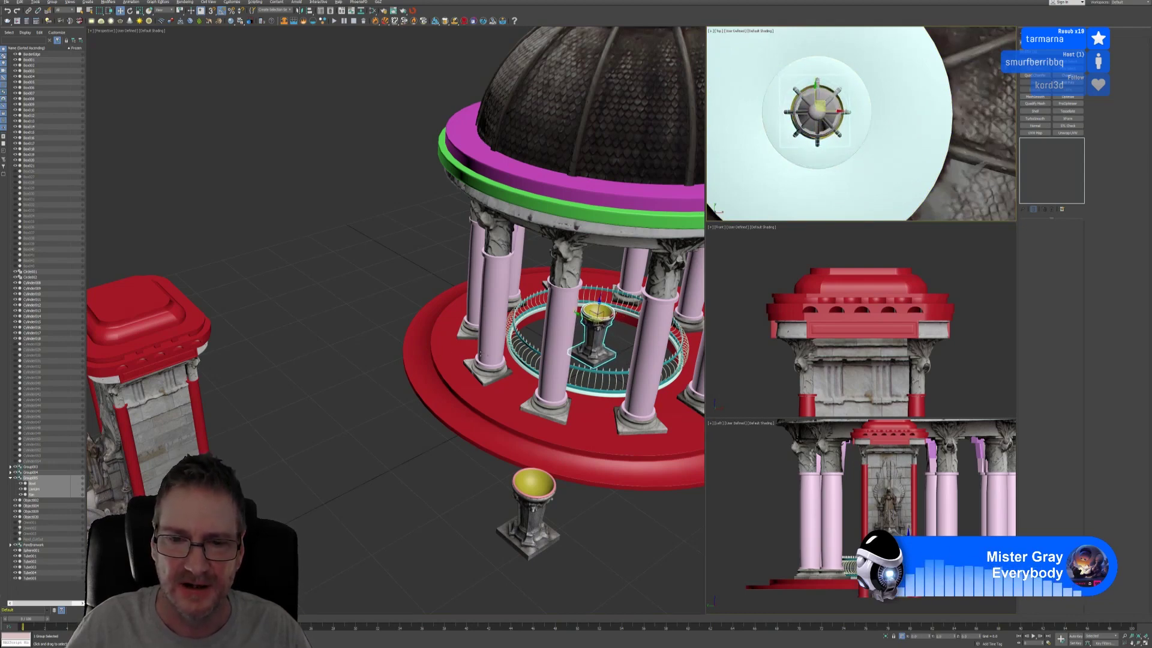
alt+middle_drag(327, 402, 332, 386)
middle_drag(479, 327, 422, 361)
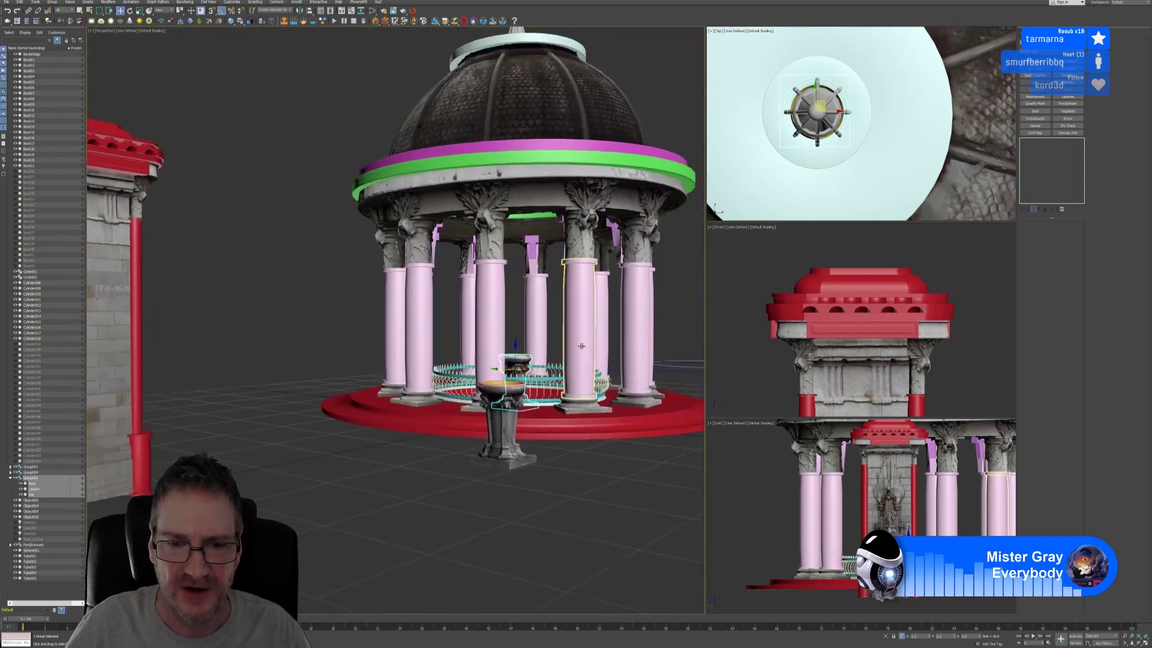
scroll(421, 361, up, 10)
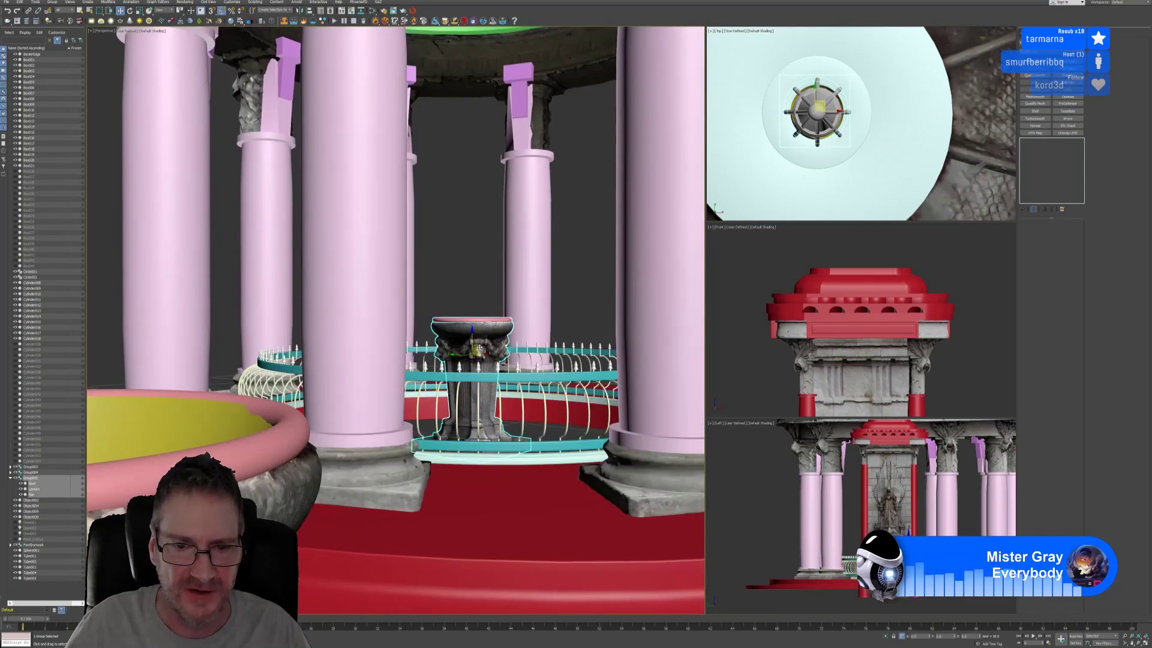
Step: Raise the grouped pedestal and bowl inside the railing ring until its base rests on the gazebo's floor level
drag(473, 336, 473, 311)
alt+middle_drag(527, 447, 521, 399)
alt+middle_drag(864, 480, 839, 514)
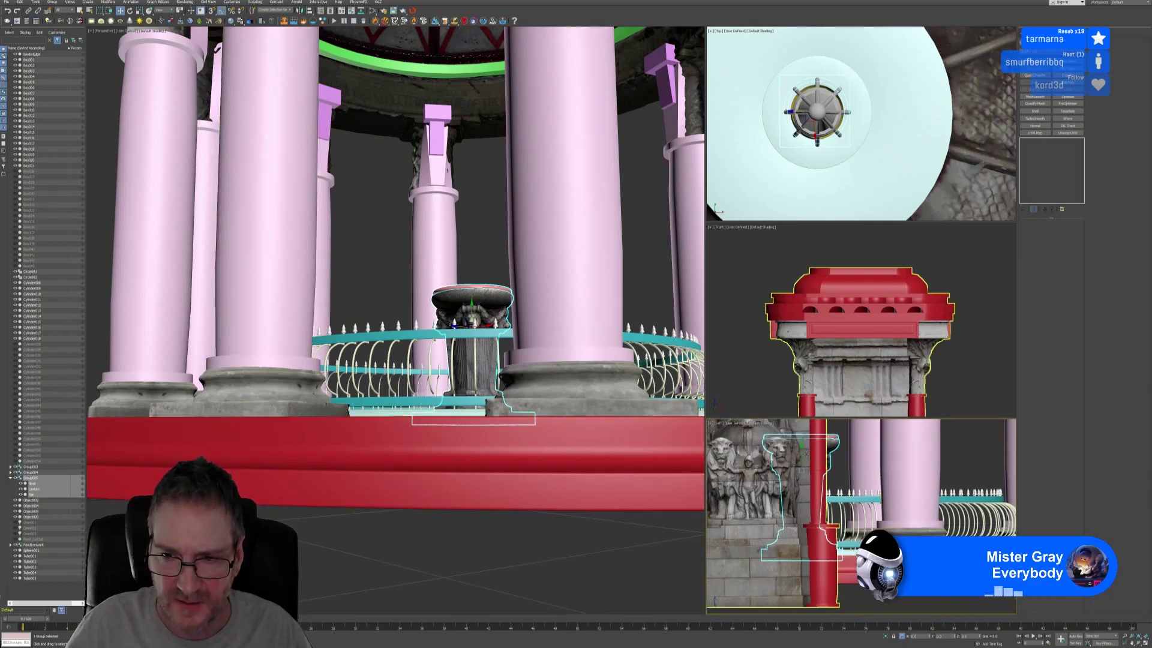
drag(801, 456, 809, 452)
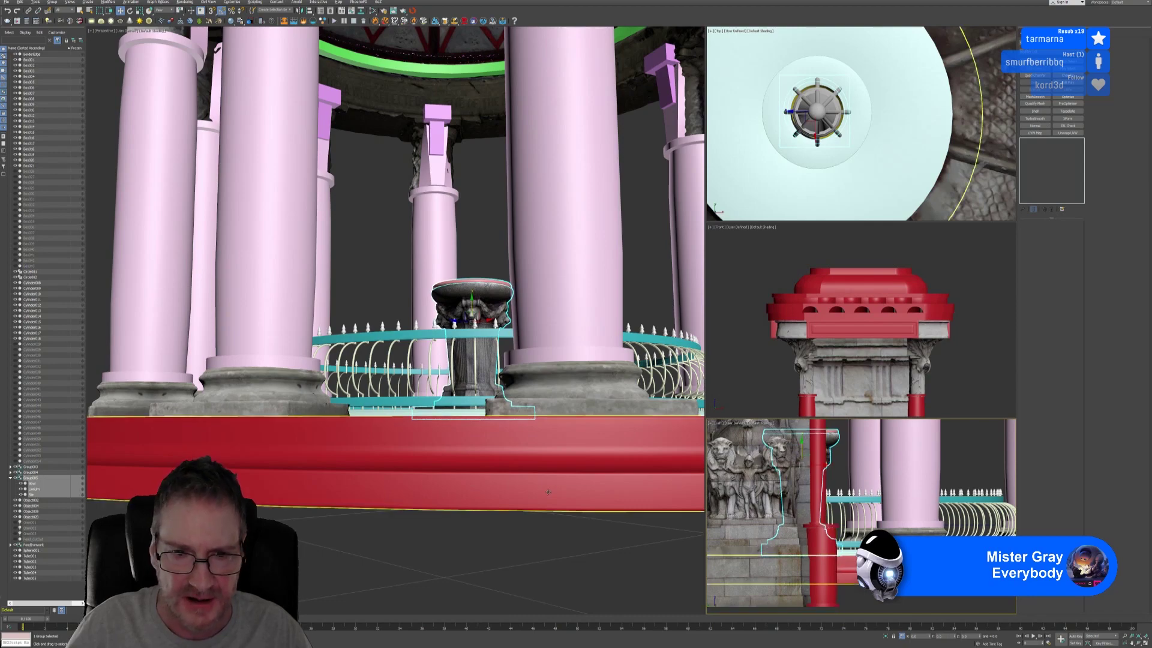
alt+middle_drag(543, 487, 516, 480)
scroll(470, 336, up, 6)
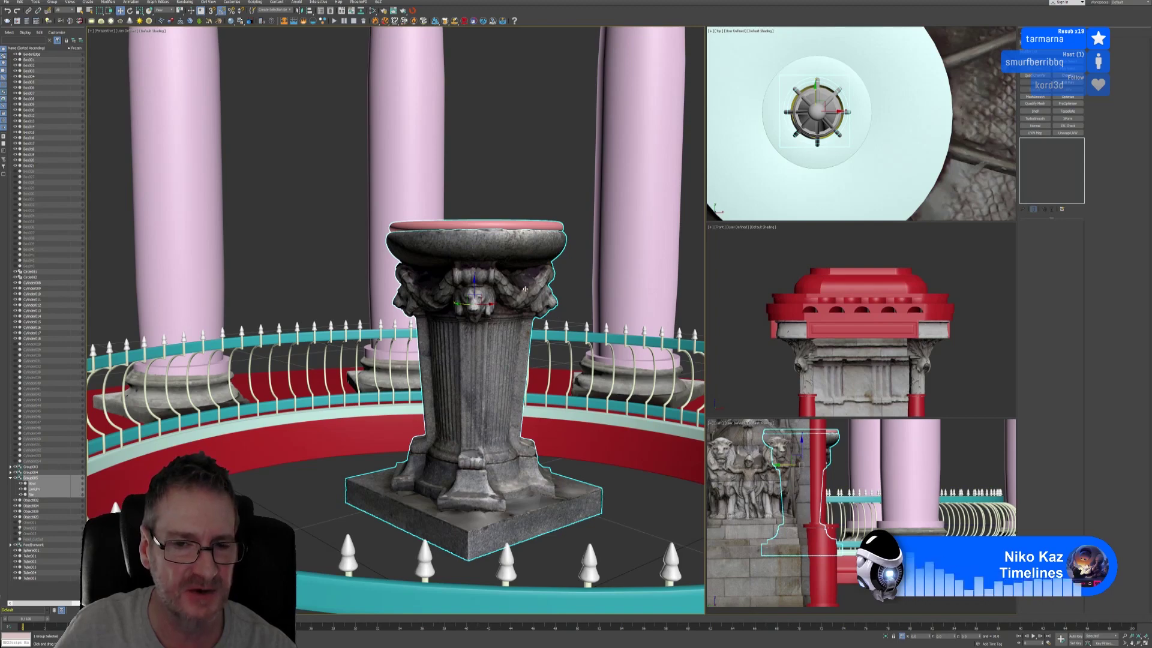
Step: Examine the whole gazebo with its central pedestal in the perspective, top, front and left views, and clear the selection
scroll(436, 363, down, 5)
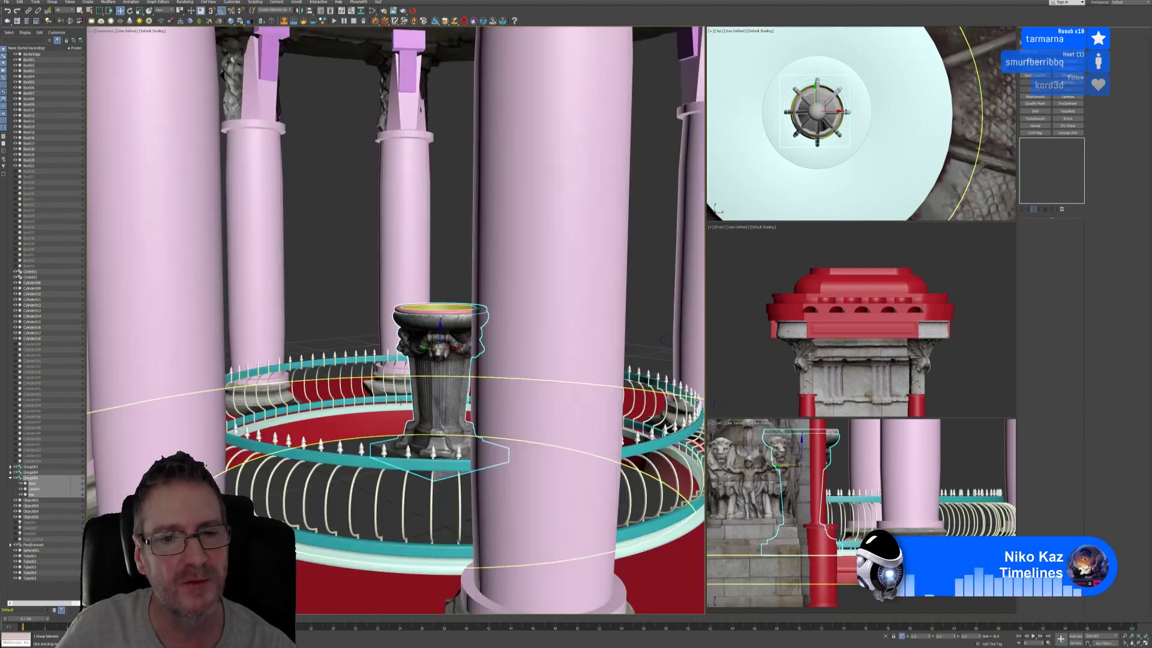
scroll(436, 363, down, 3)
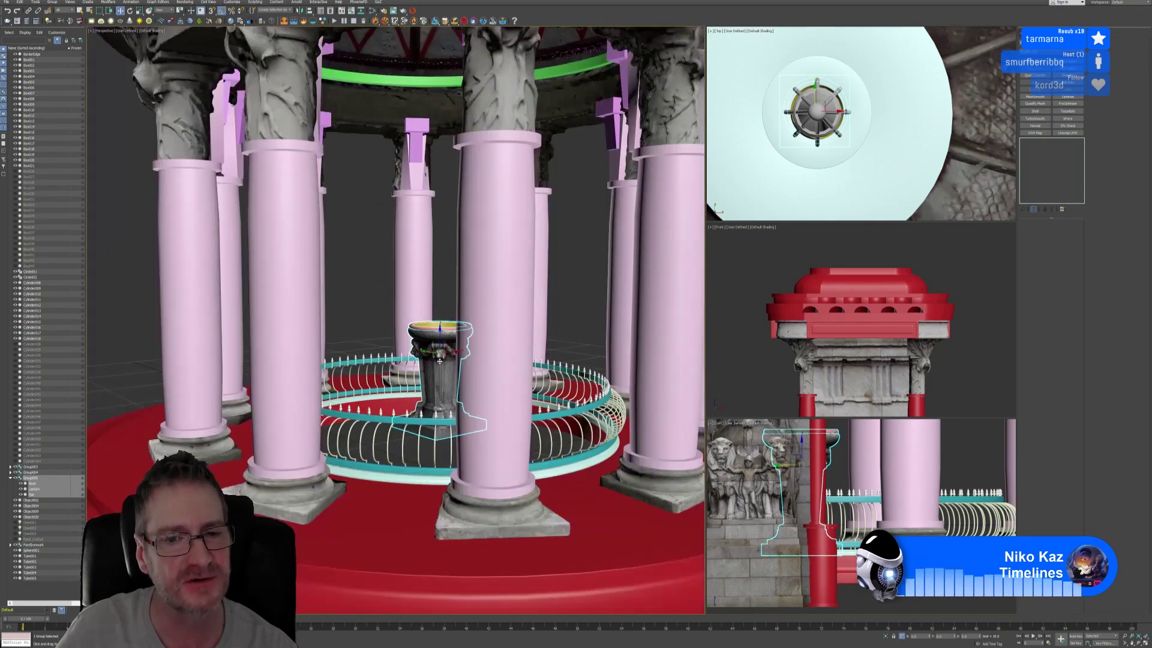
scroll(433, 363, down, 3)
scroll(432, 363, down, 4)
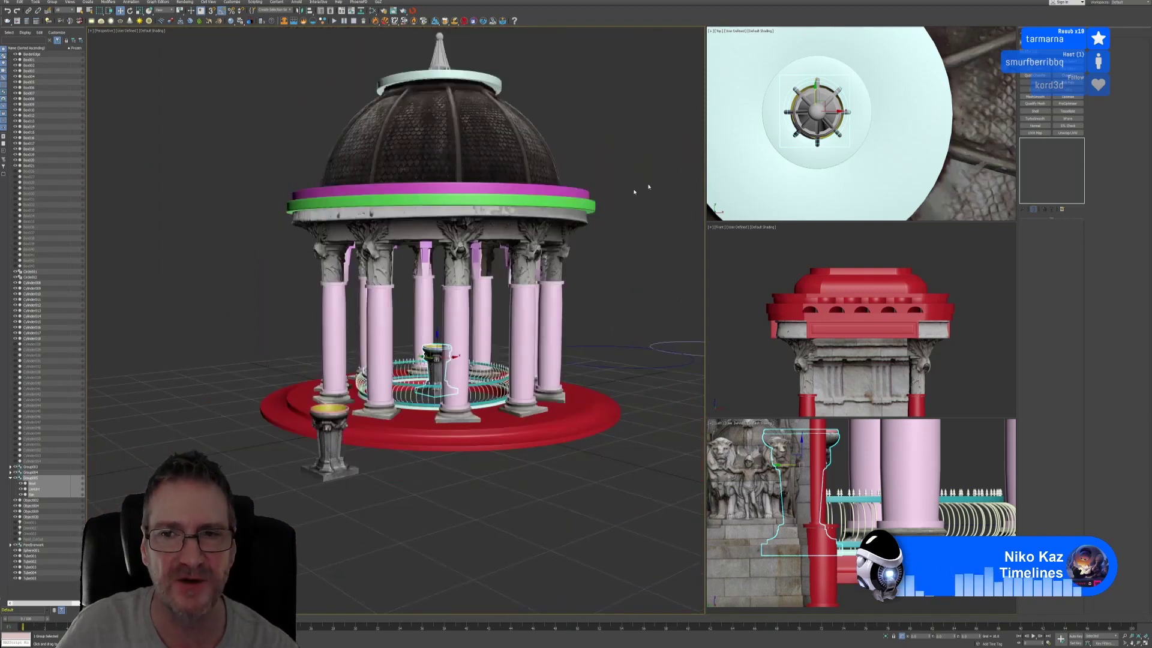
scroll(827, 149, down, 5)
scroll(827, 149, down, 6)
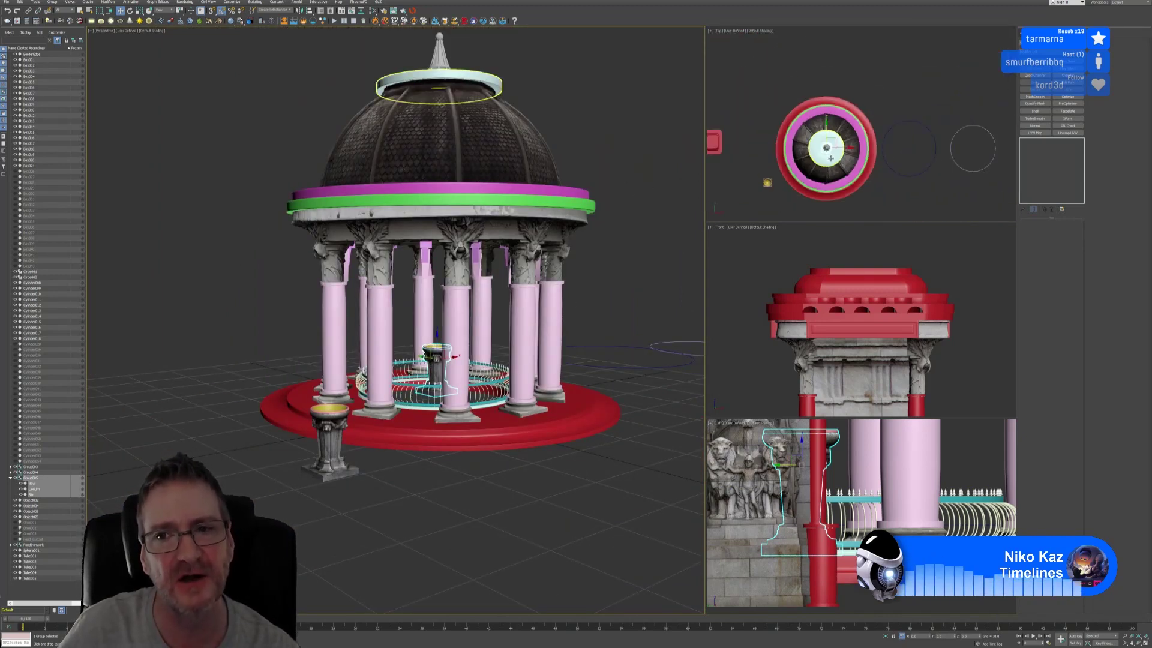
middle_drag(882, 168, 926, 160)
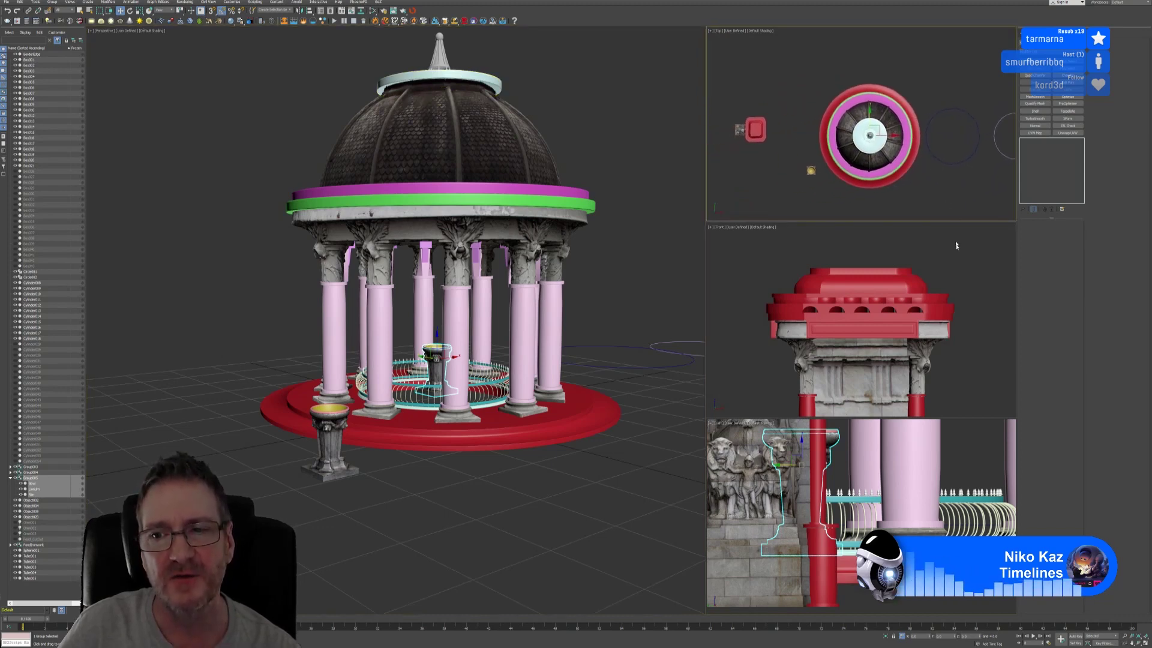
scroll(953, 274, down, 7)
middle_drag(965, 289, 819, 324)
scroll(893, 302, down, 3)
scroll(843, 476, down, 3)
scroll(843, 476, down, 5)
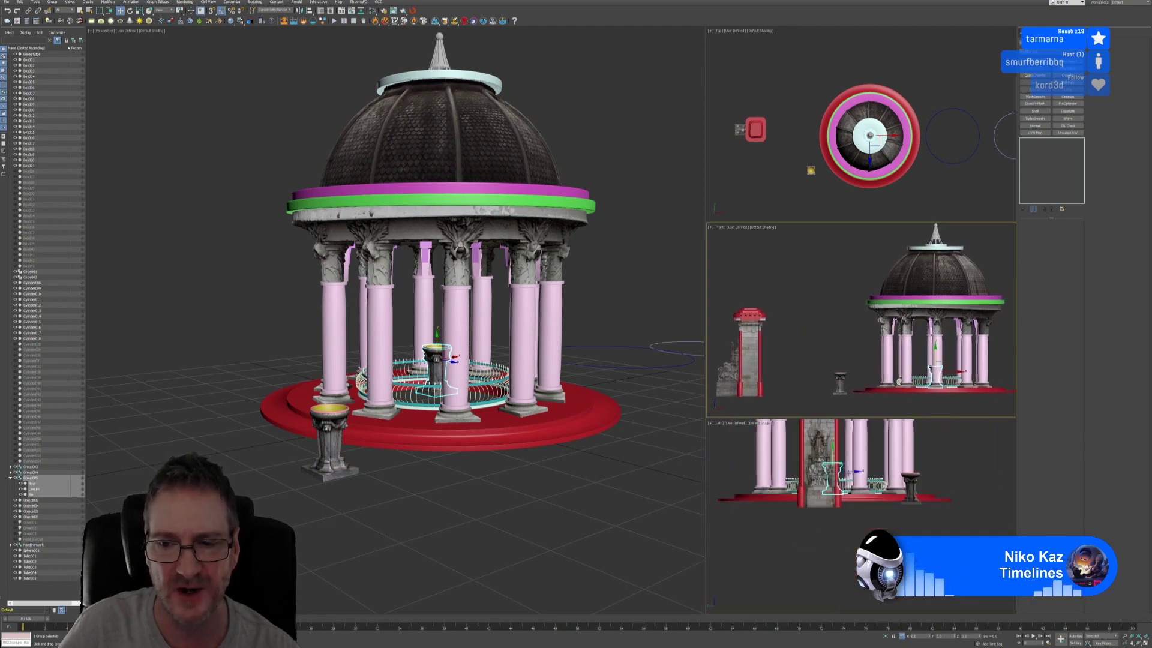
middle_drag(949, 478, 952, 517)
scroll(951, 517, down, 3)
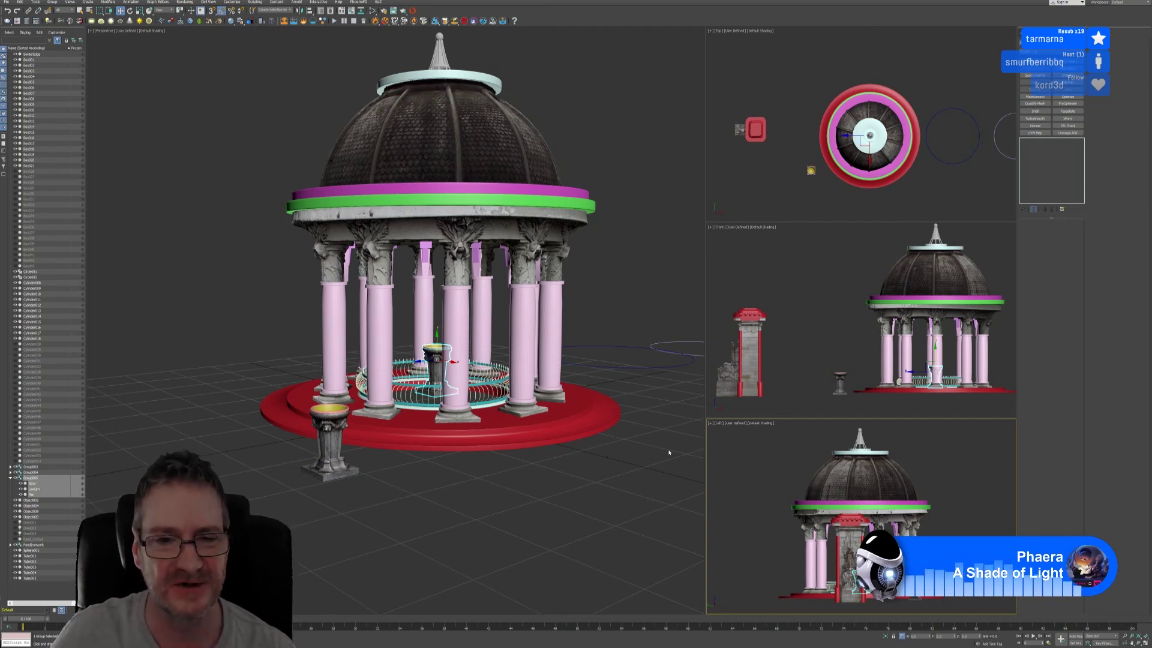
click(611, 314)
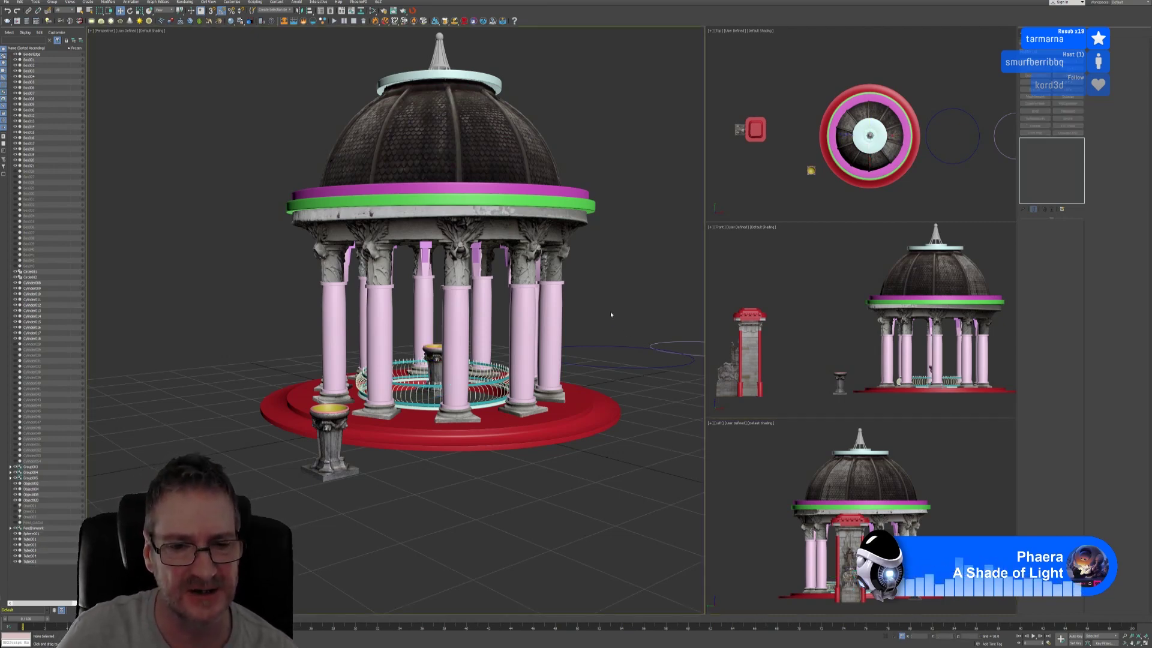
Step: Move the spare pedestal bowl from between the pillar and gazebo to the gazebo's far side
scroll(594, 304, down, 3)
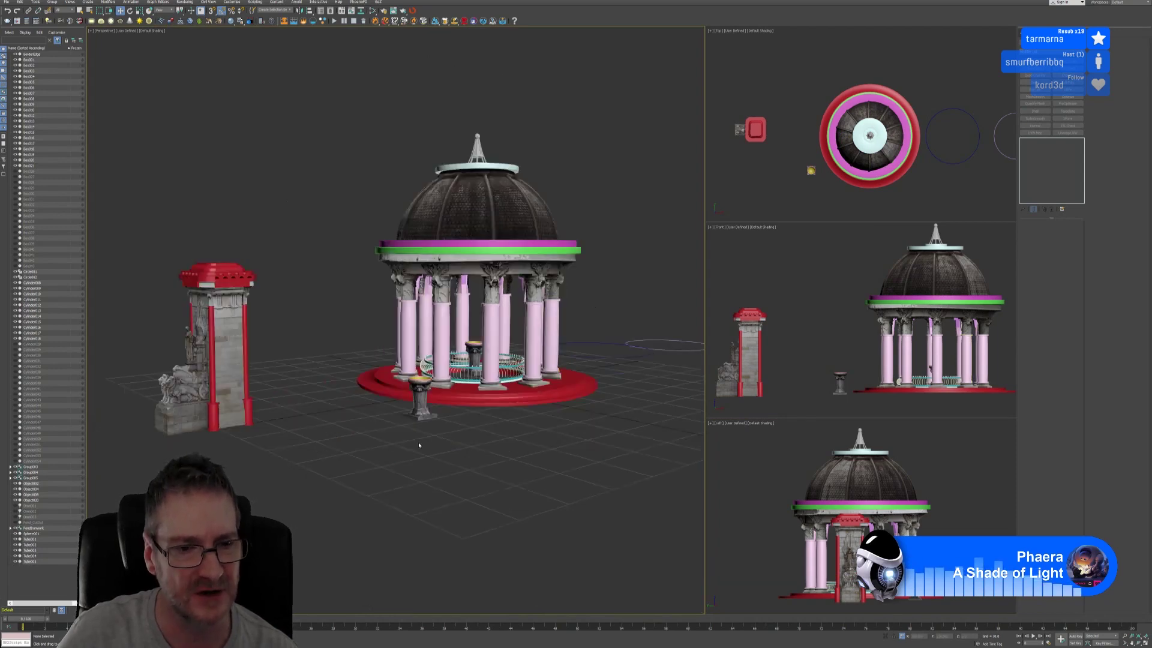
middle_drag(420, 444, 443, 466)
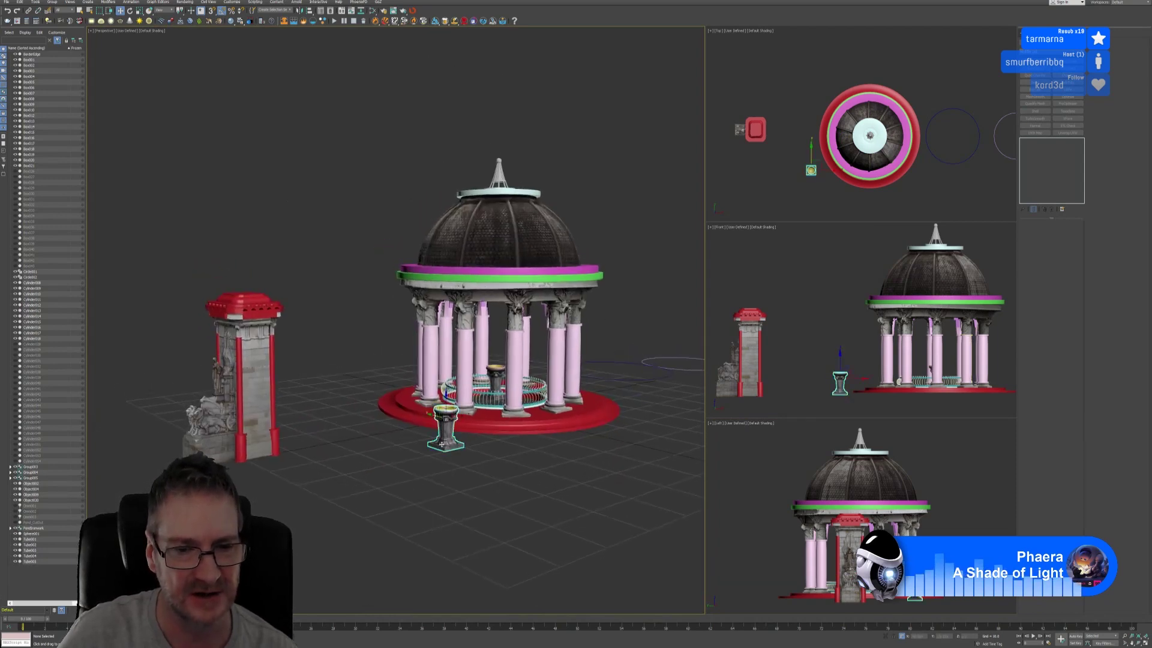
click(444, 420)
drag(461, 414, 705, 353)
click(564, 476)
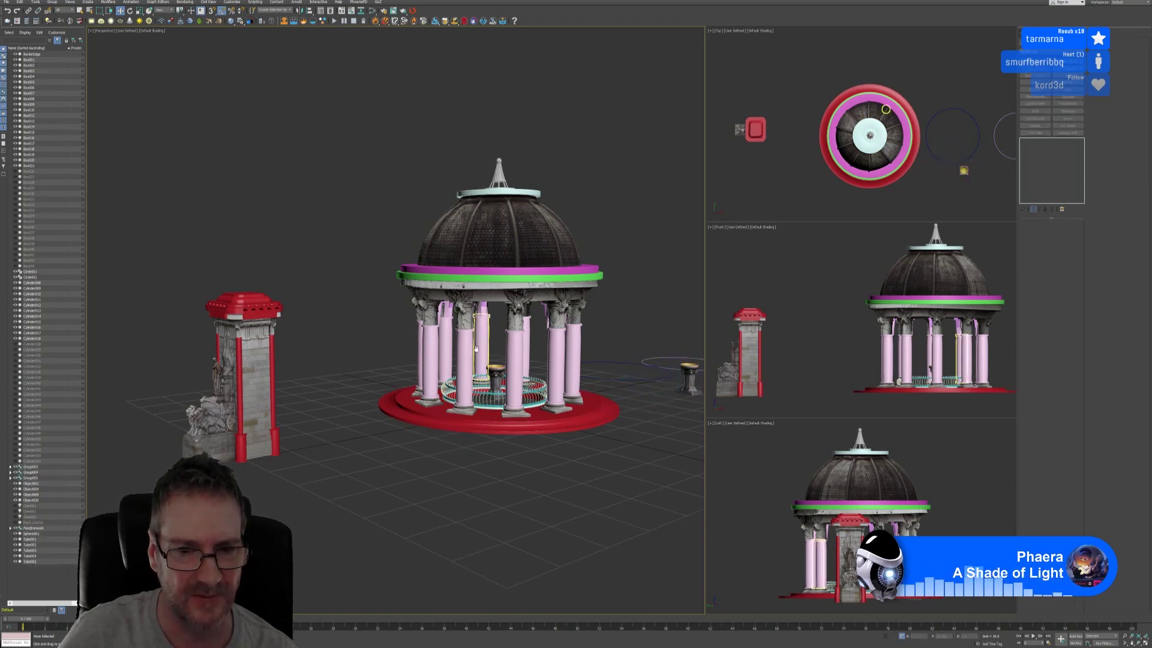
middle_drag(564, 476, 547, 474)
Step: Select the spare pedestal bowl together with the two circle splines and shift them farther away from the gazebo
middle_drag(831, 186, 753, 191)
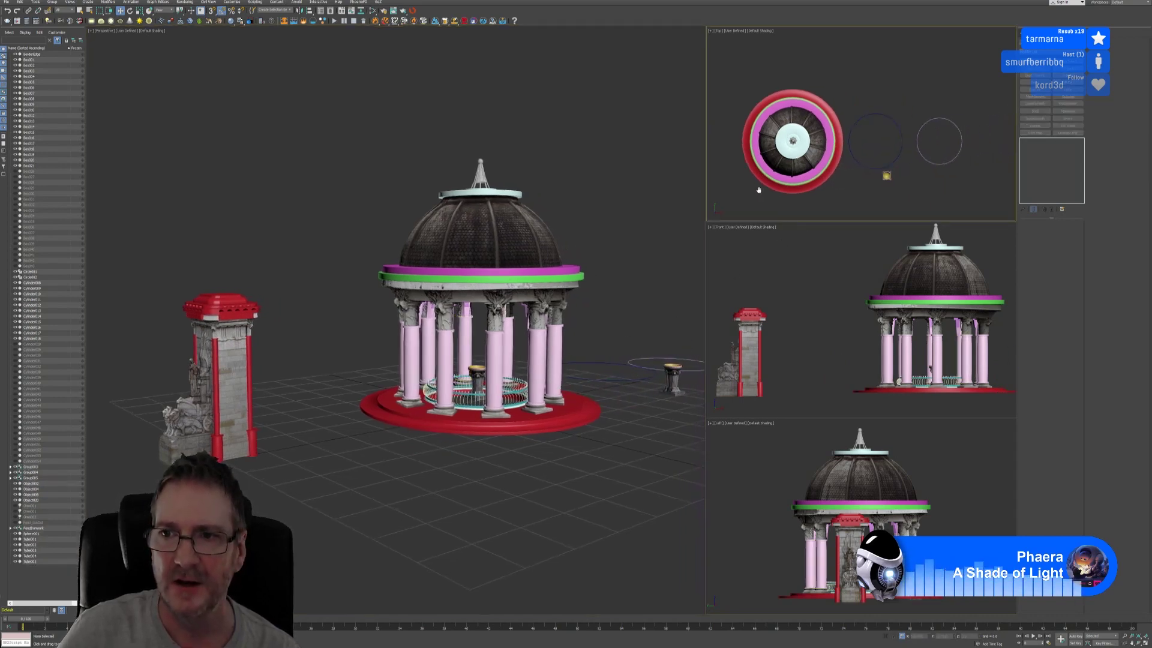
drag(963, 193, 963, 194)
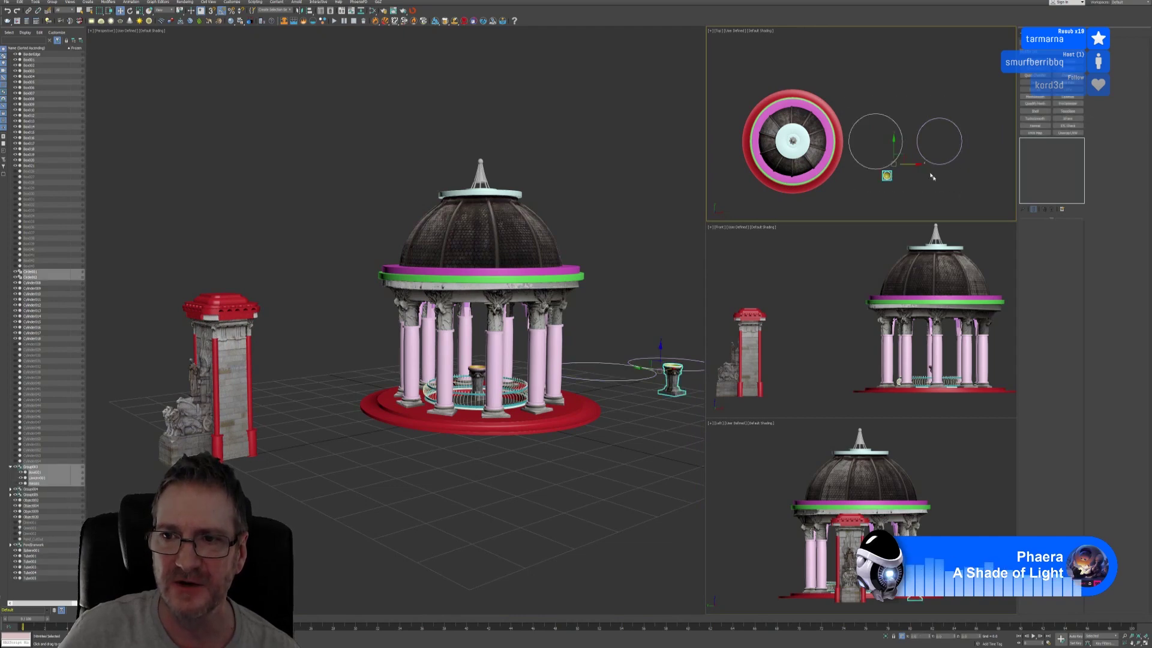
drag(914, 163, 977, 162)
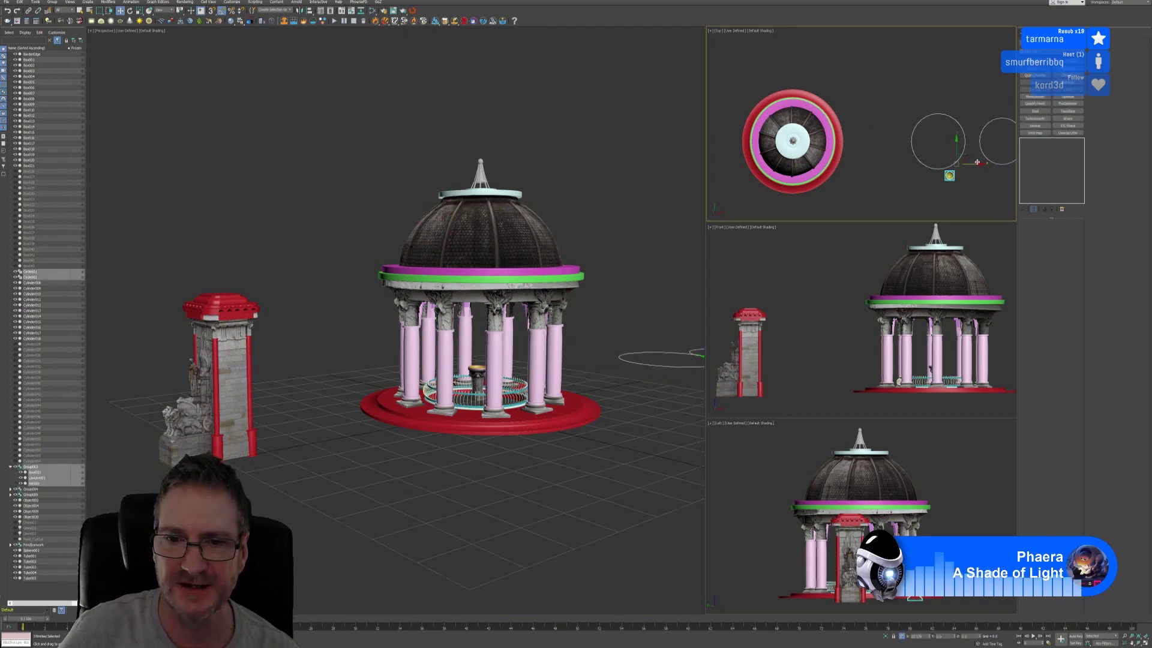
click(878, 182)
Step: Examine the grouped sculpted pillar from several angles and its position relative to the gazebo
middle_drag(563, 298, 573, 282)
middle_drag(780, 316, 801, 301)
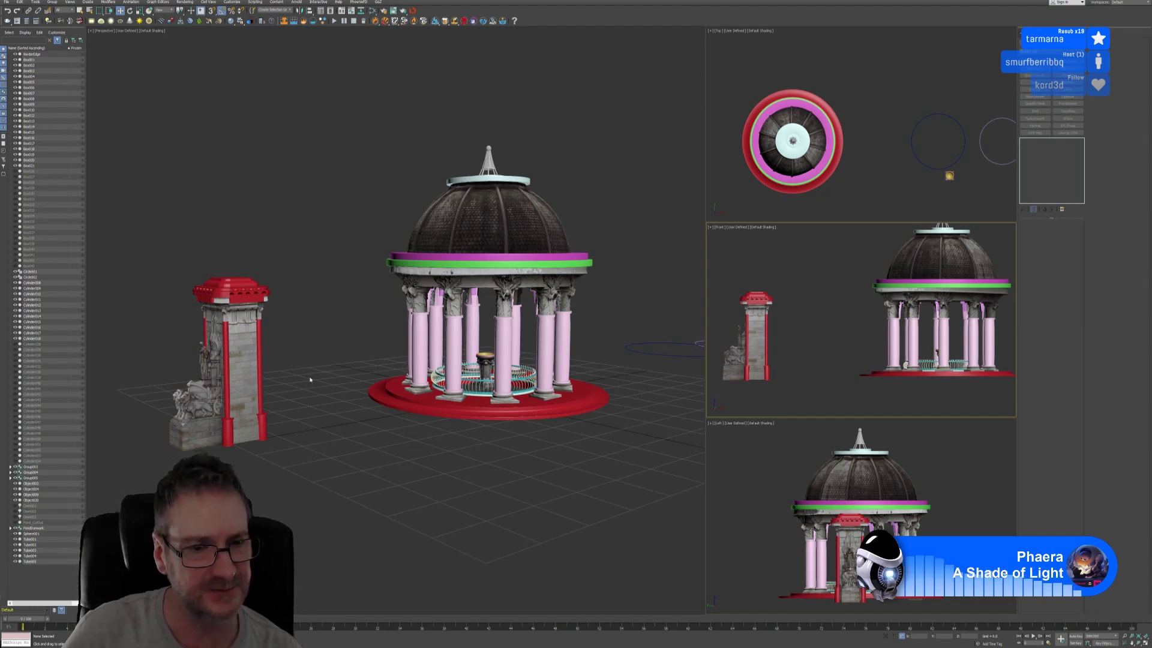
alt+middle_drag(323, 361, 373, 323)
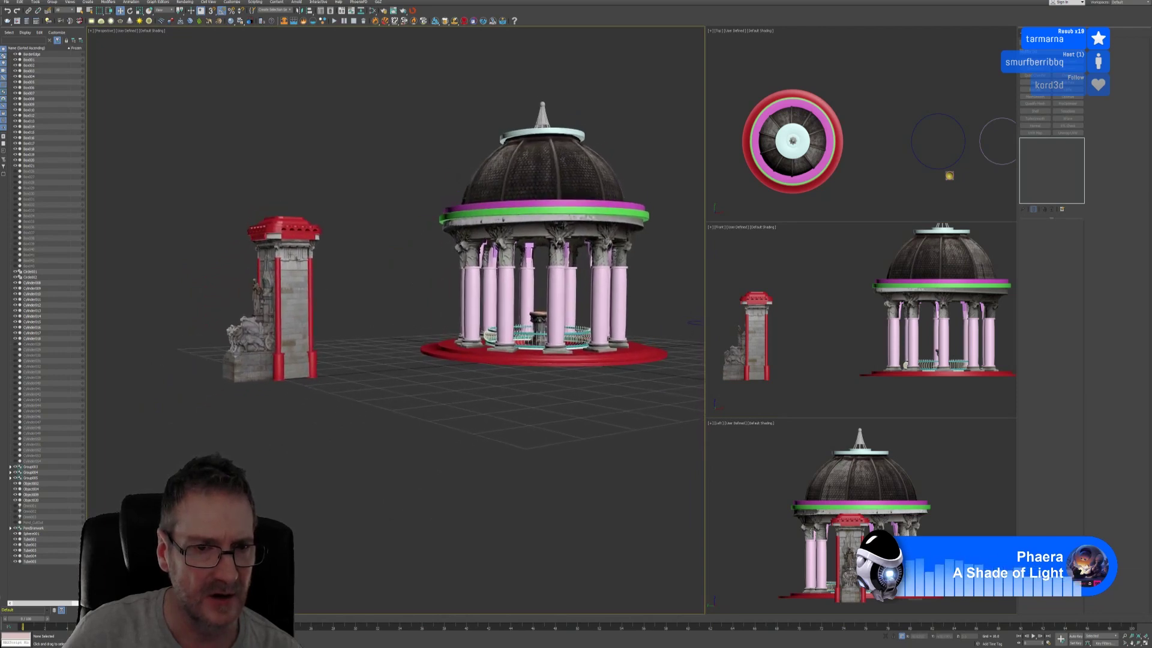
scroll(414, 233, up, 5)
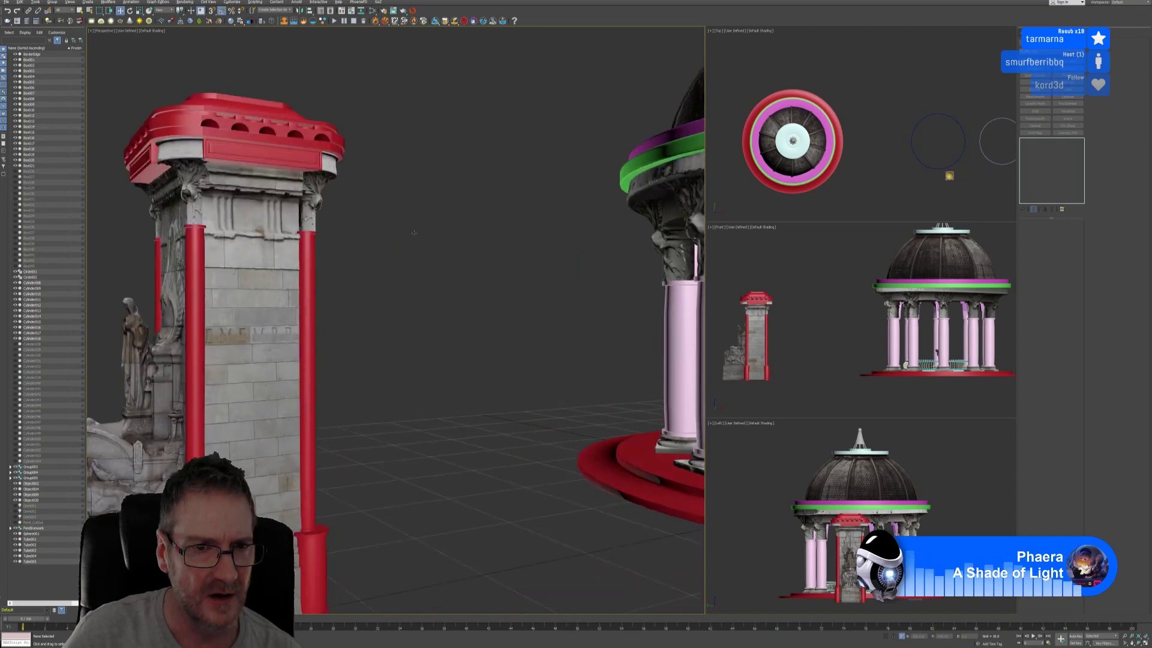
click(306, 330)
mouse_move(363, 290)
alt+middle_down()
mouse_move(314, 278)
mouse_move(330, 264)
mouse_move(378, 267)
mouse_move(388, 276)
mouse_move(363, 312)
mouse_move(359, 299)
alt+middle_up()
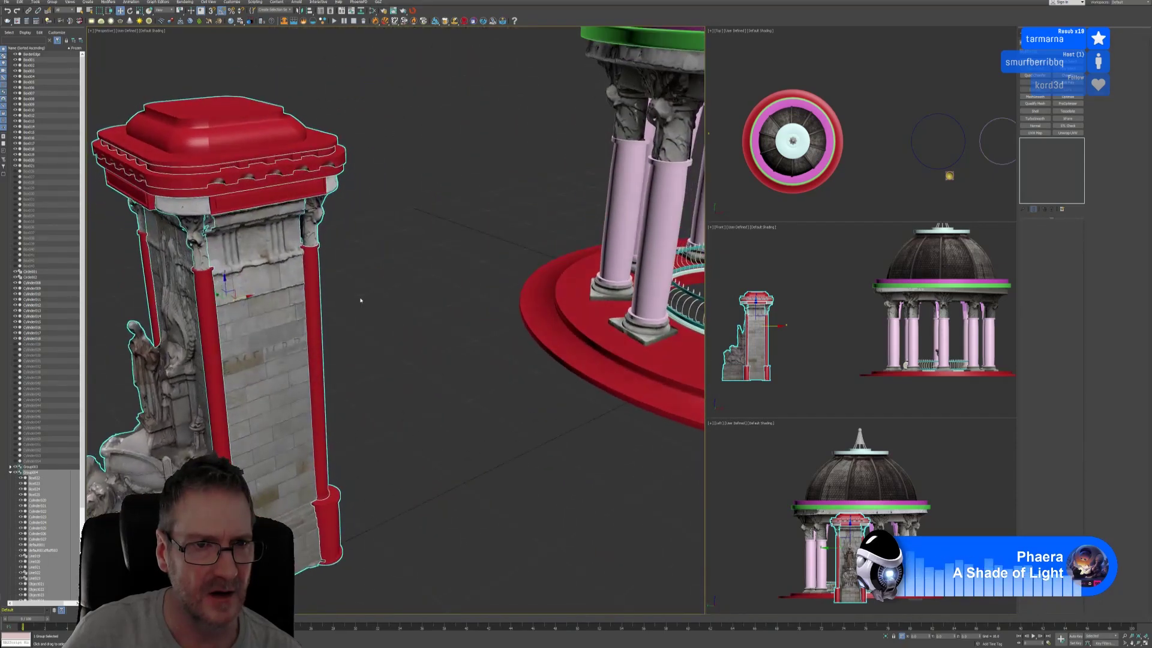
scroll(366, 301, down, 5)
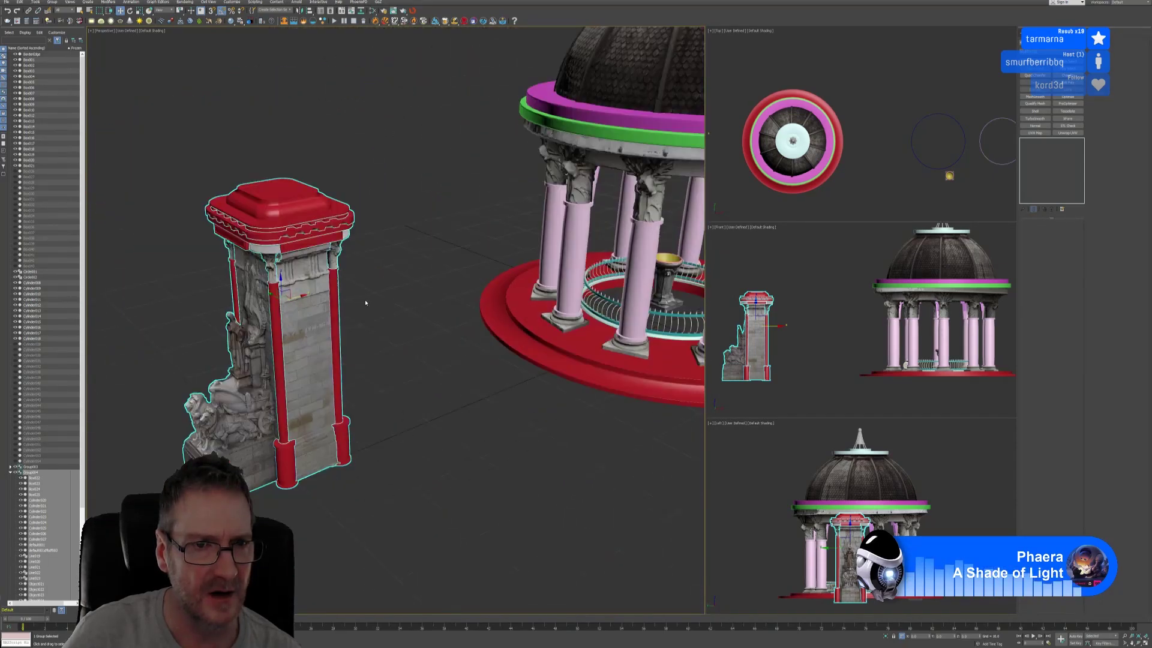
alt+middle_drag(370, 319, 377, 303)
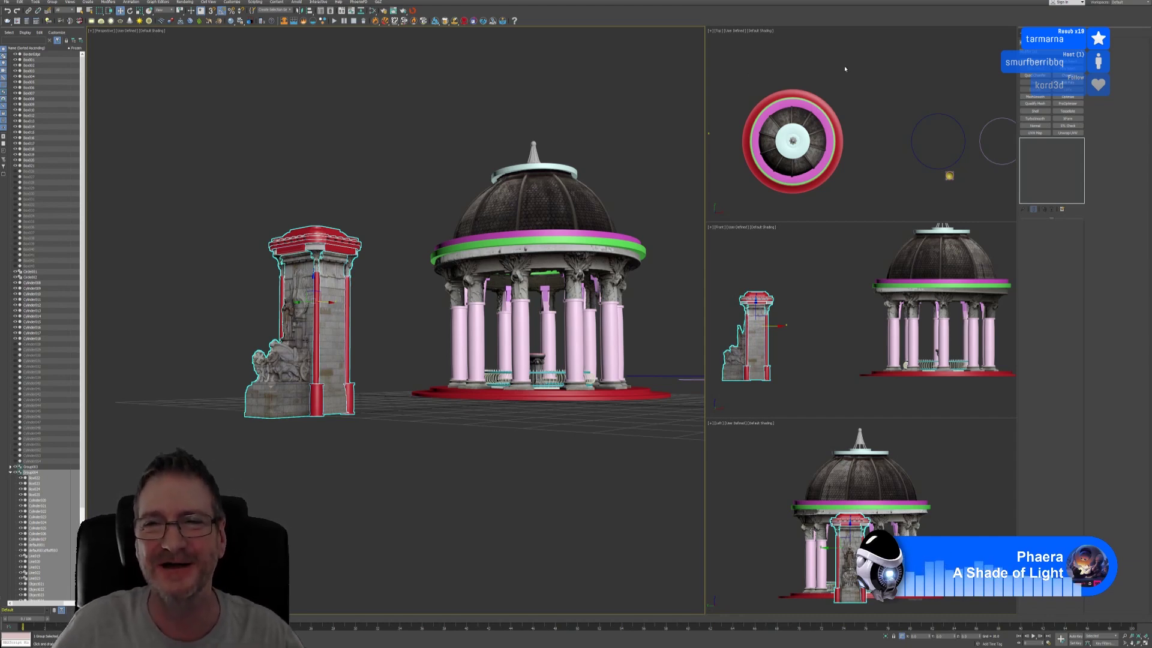
middle_drag(844, 66, 954, 63)
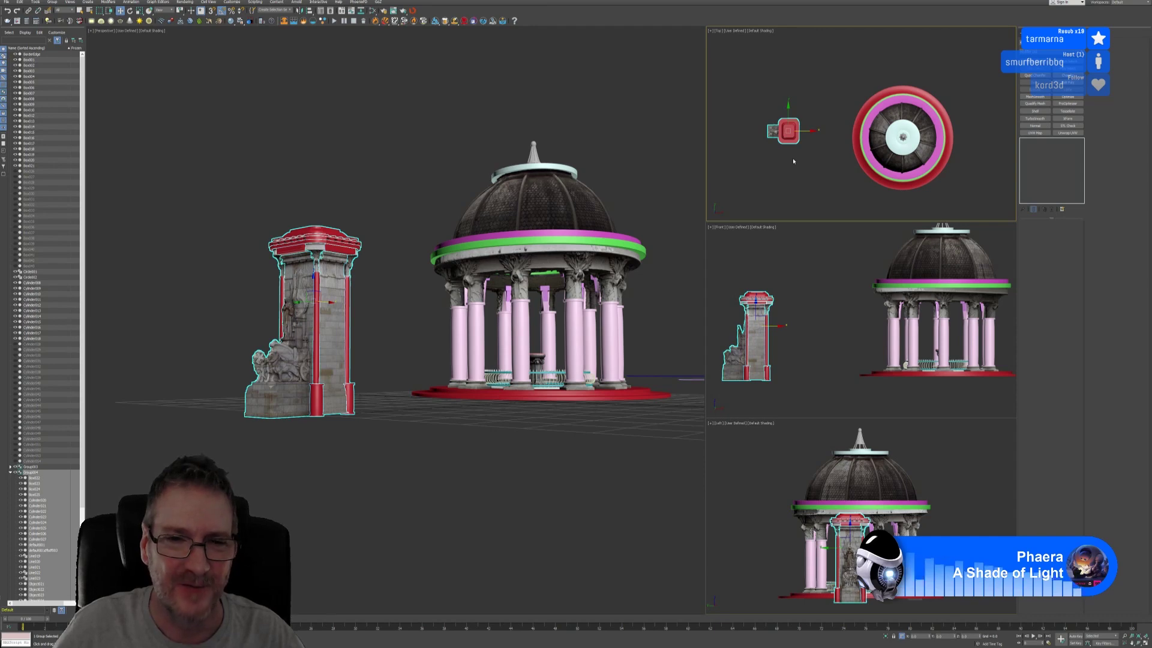
click(718, 147)
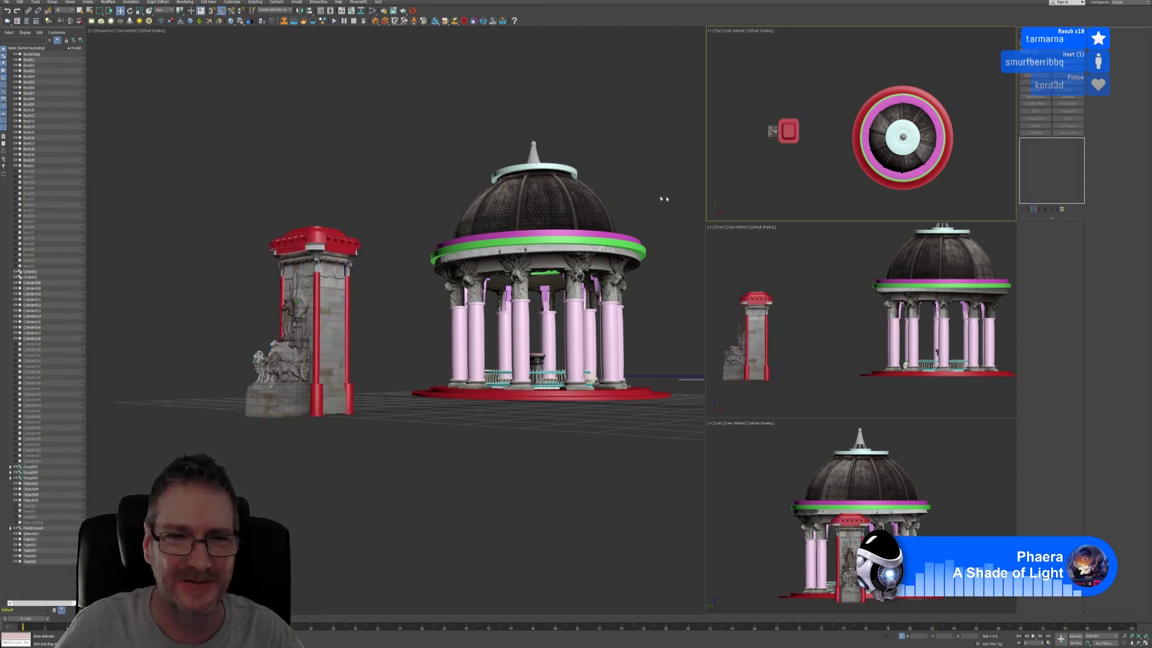
Step: Try a duplicate of the grouped sculpted pillar alongside the original in the top view, and delete the copy
middle_drag(448, 173, 432, 195)
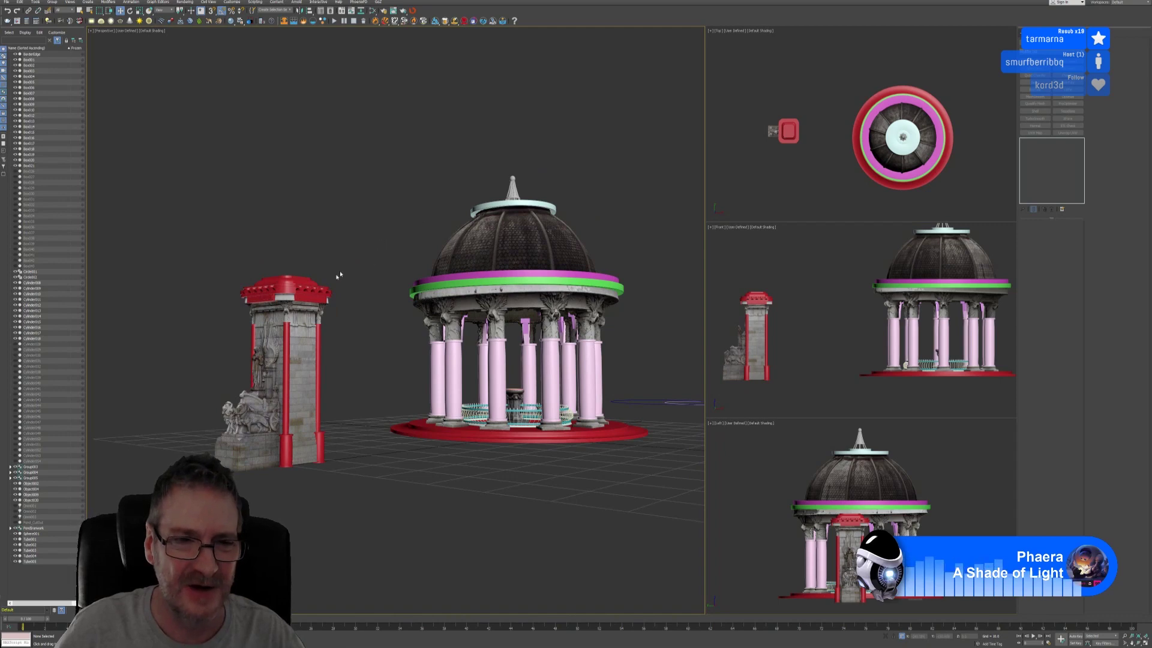
click(314, 294)
middle_drag(794, 181, 801, 179)
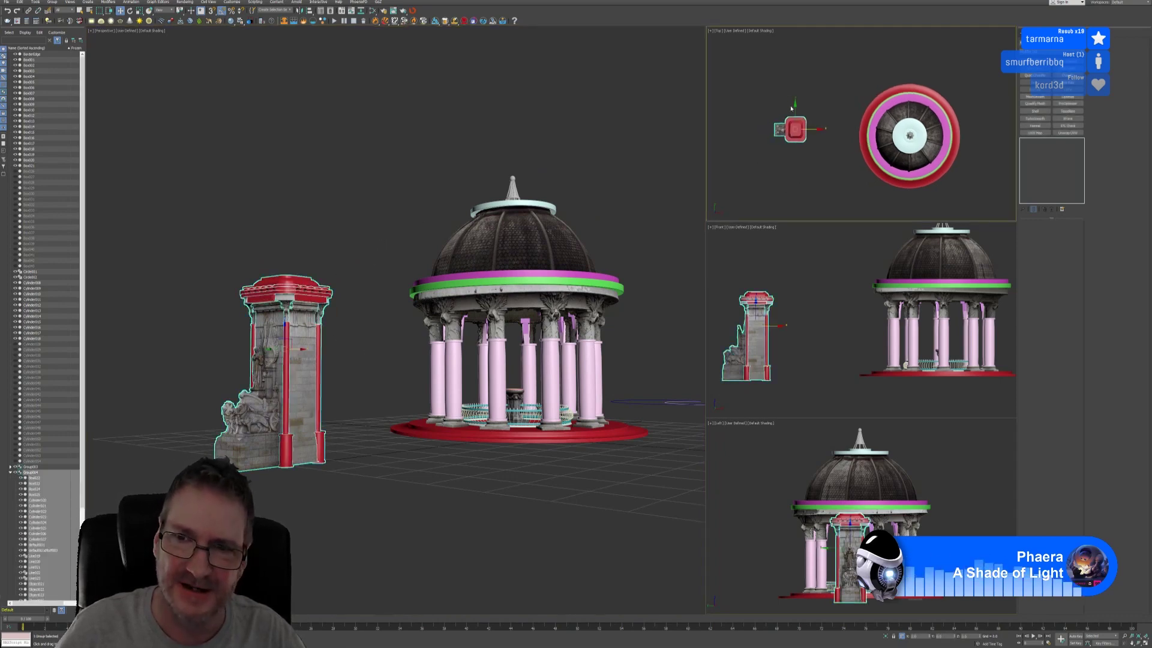
shift+drag(791, 106, 791, 151)
click(576, 350)
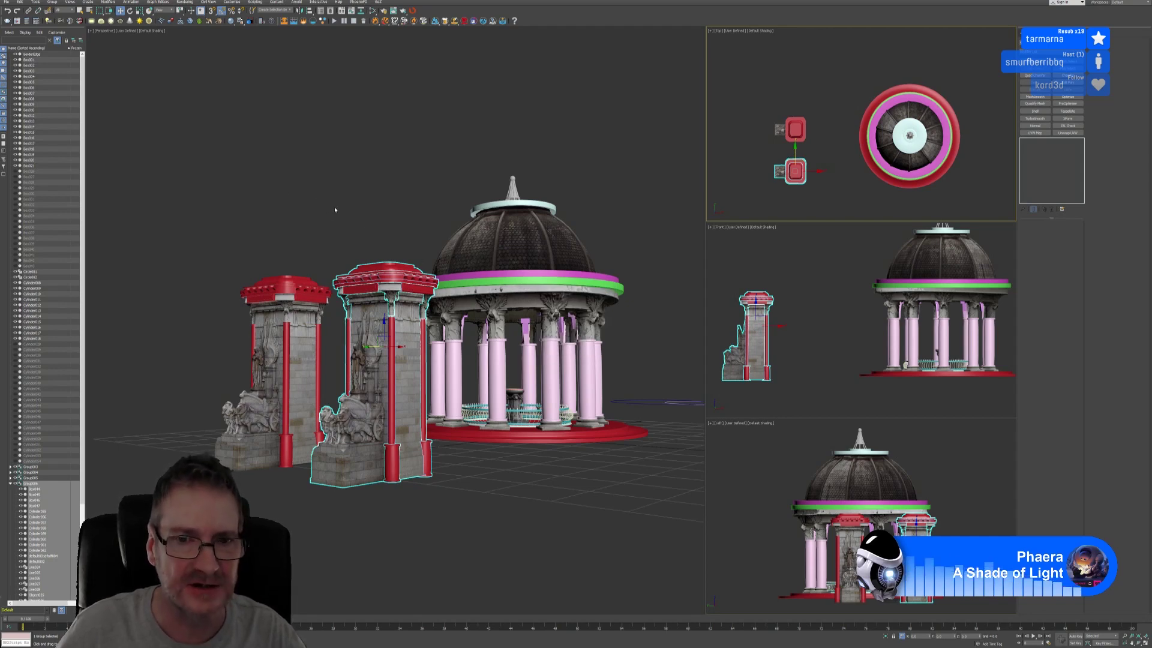
click(549, 187)
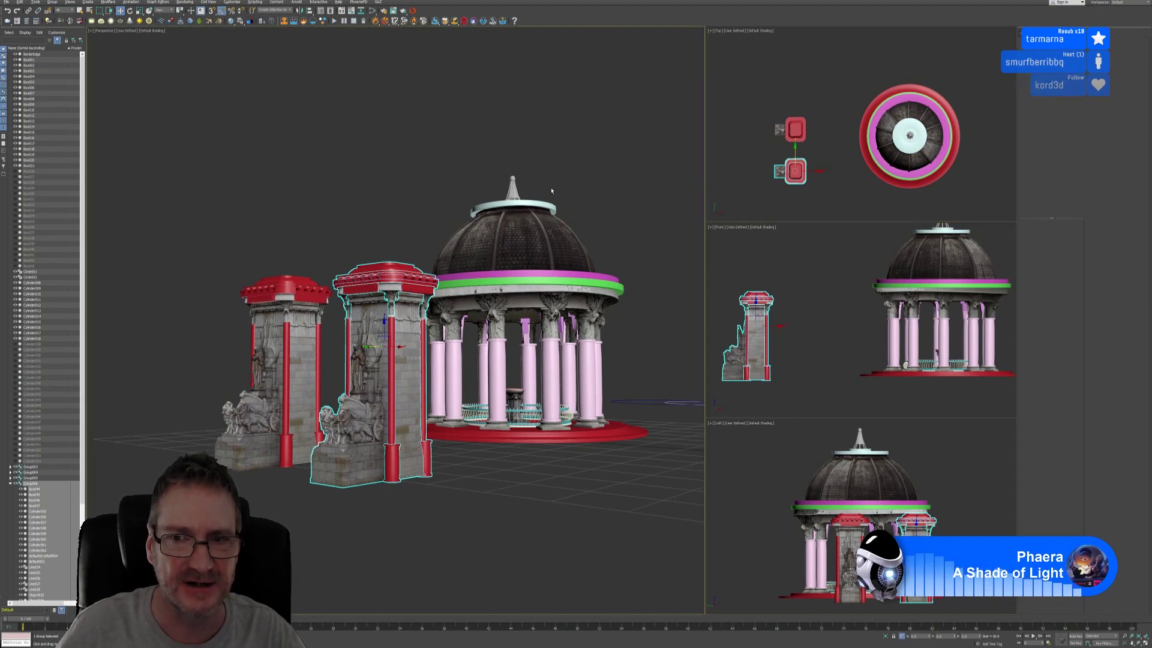
middle_drag(815, 186, 821, 183)
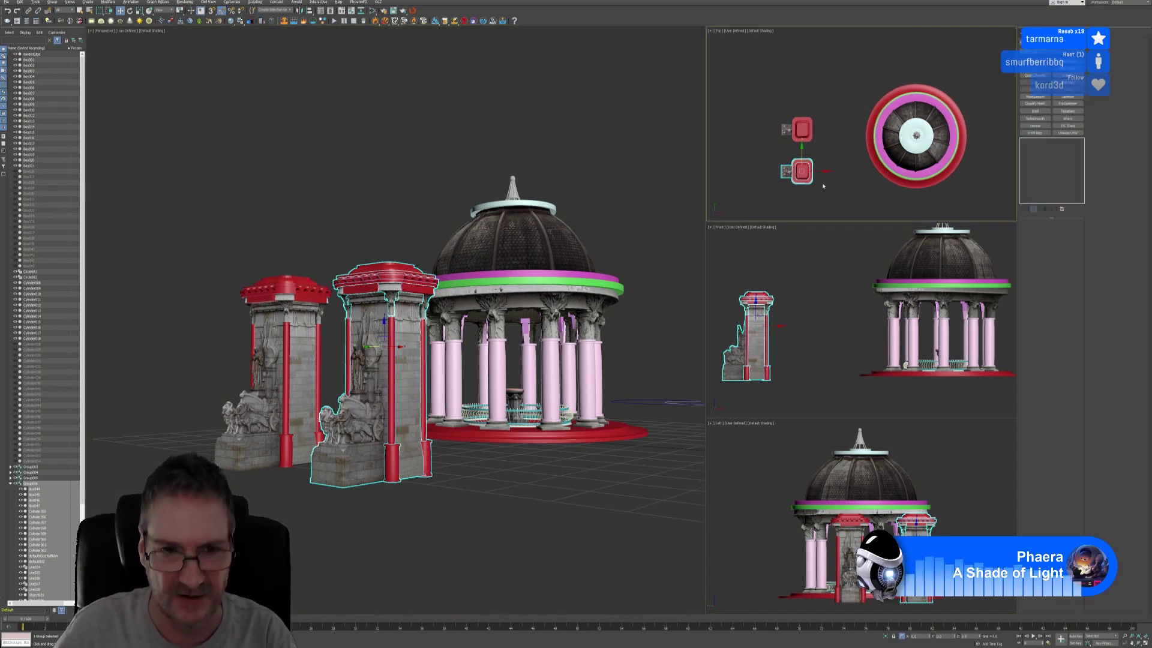
key(Delete)
Step: Open the sculpted pillar's group and select the stone mesh with the lion chariot relief inside it
middle_drag(328, 293, 403, 286)
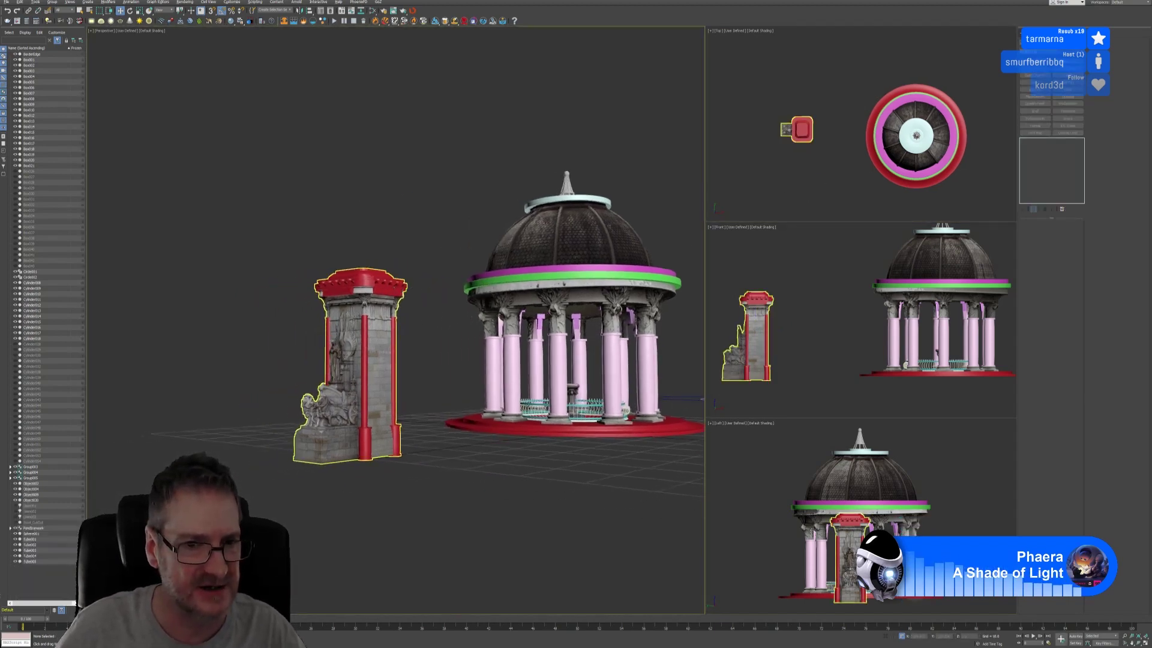
scroll(354, 329, up, 4)
alt+middle_drag(354, 329, 372, 264)
scroll(372, 264, down, 2)
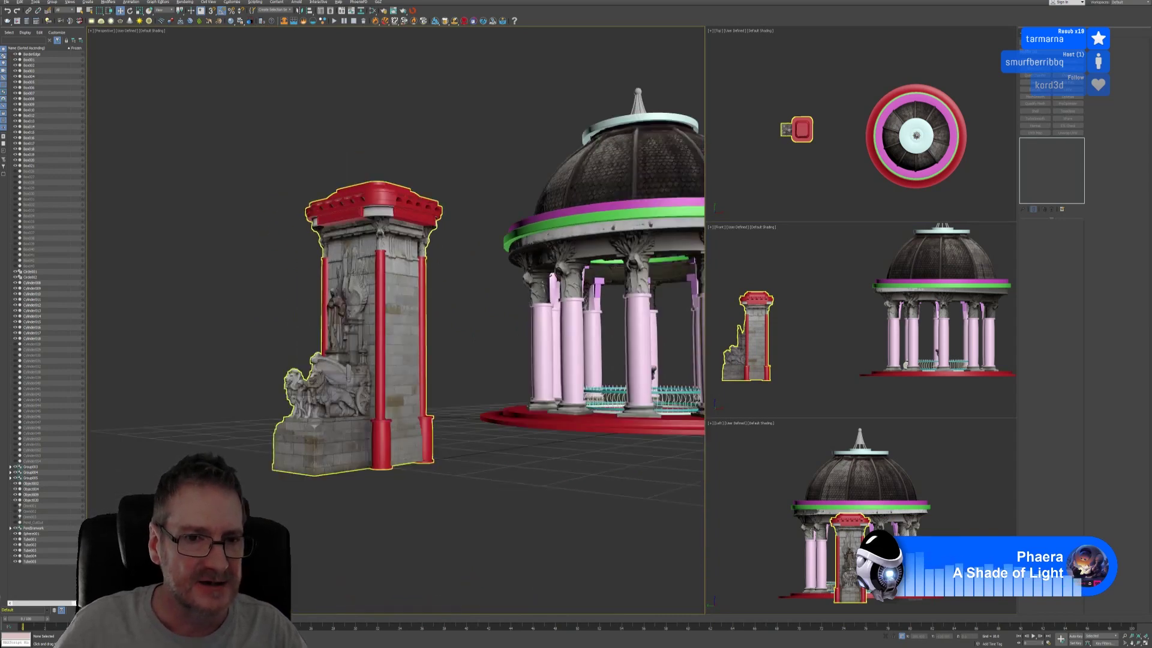
click(314, 426)
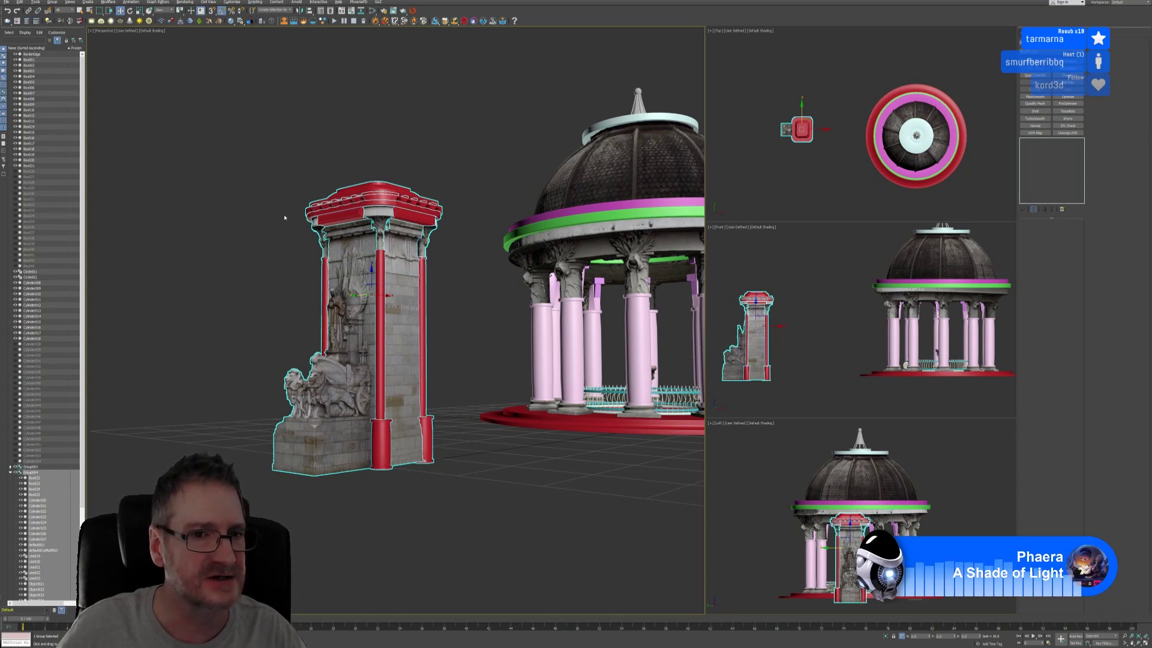
click(52, 2)
click(72, 28)
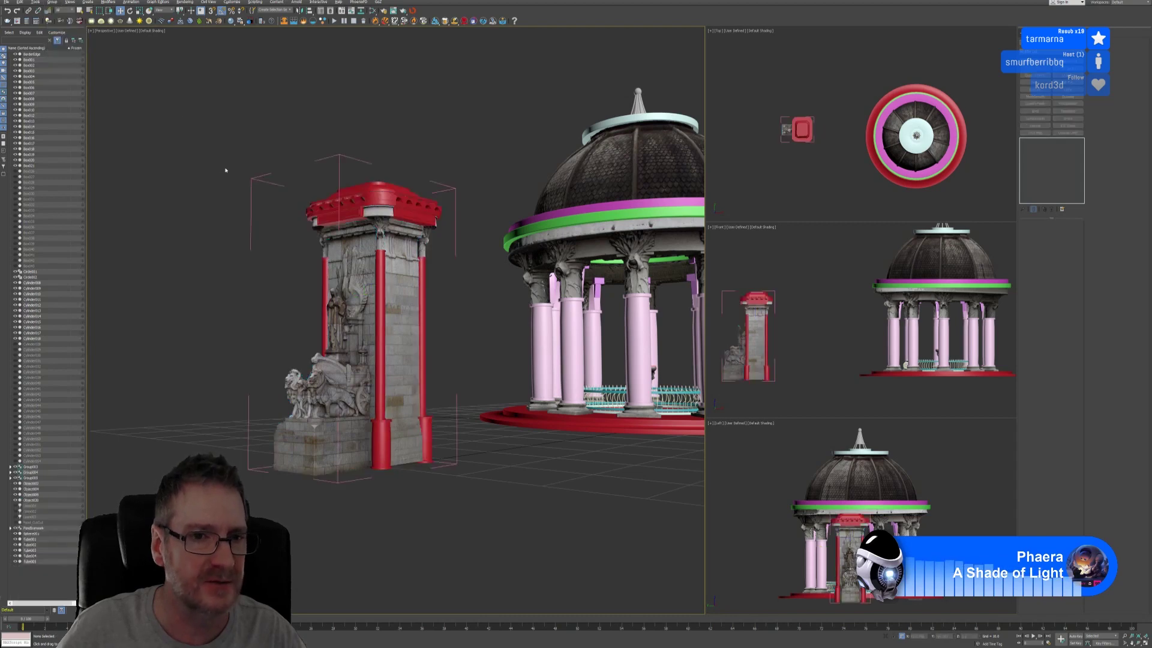
click(744, 342)
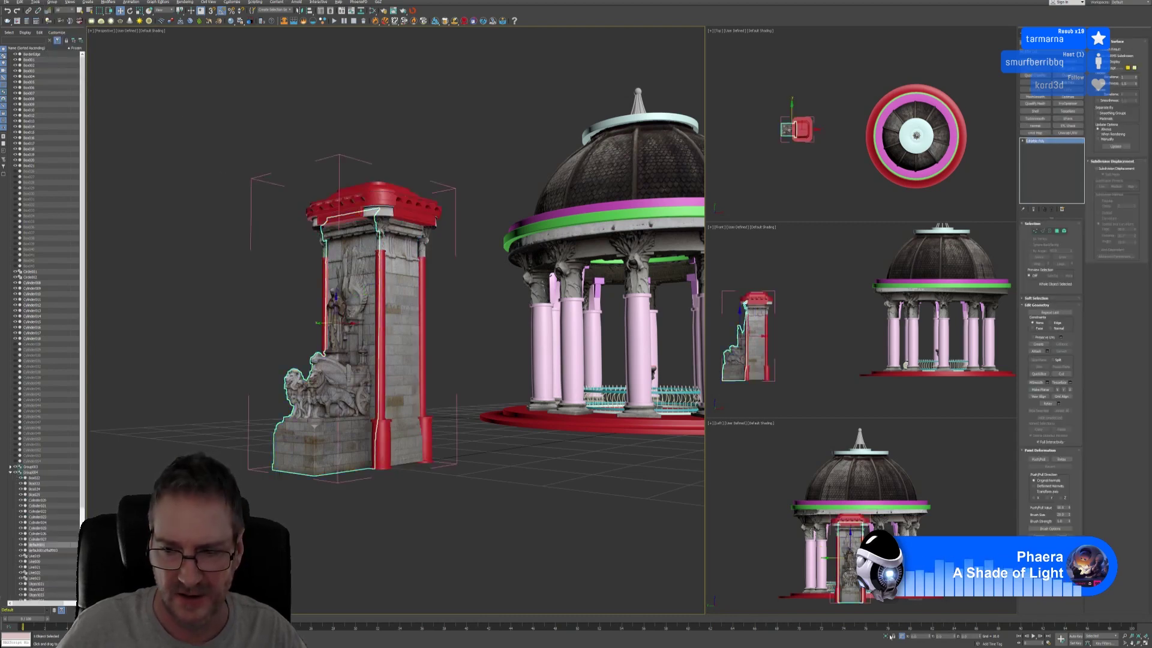
Step: Isolate the stone mesh with the lion chariot relief and check its polygon count
click(887, 636)
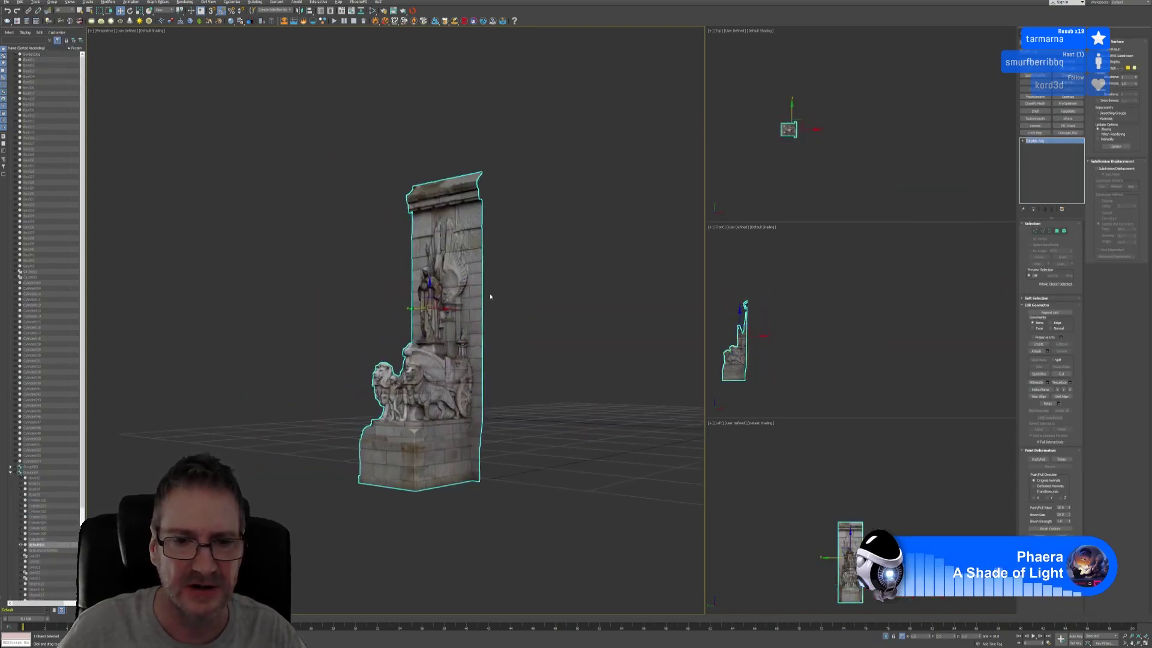
scroll(495, 304, up, 3)
middle_drag(496, 304, 492, 272)
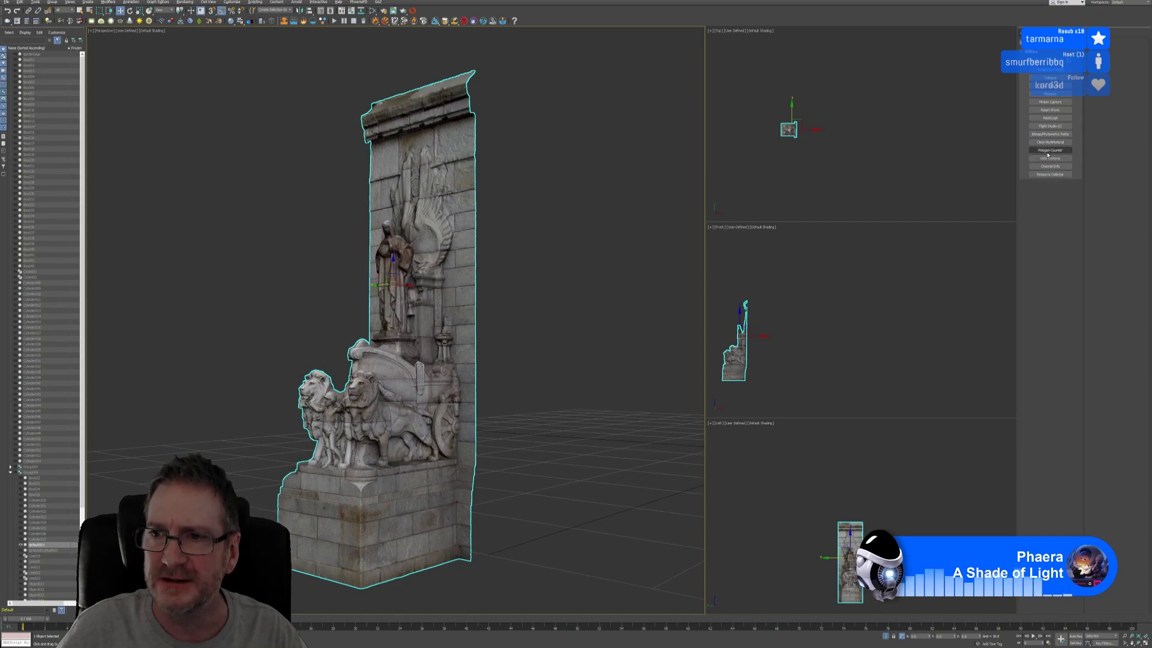
click(1048, 151)
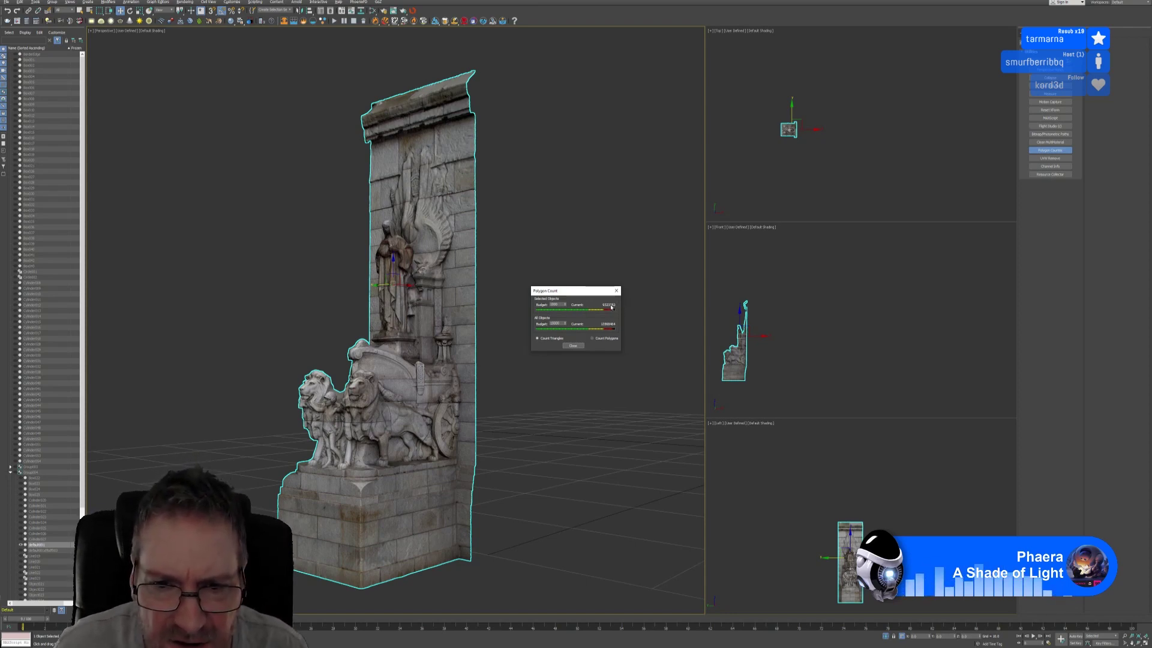
click(567, 346)
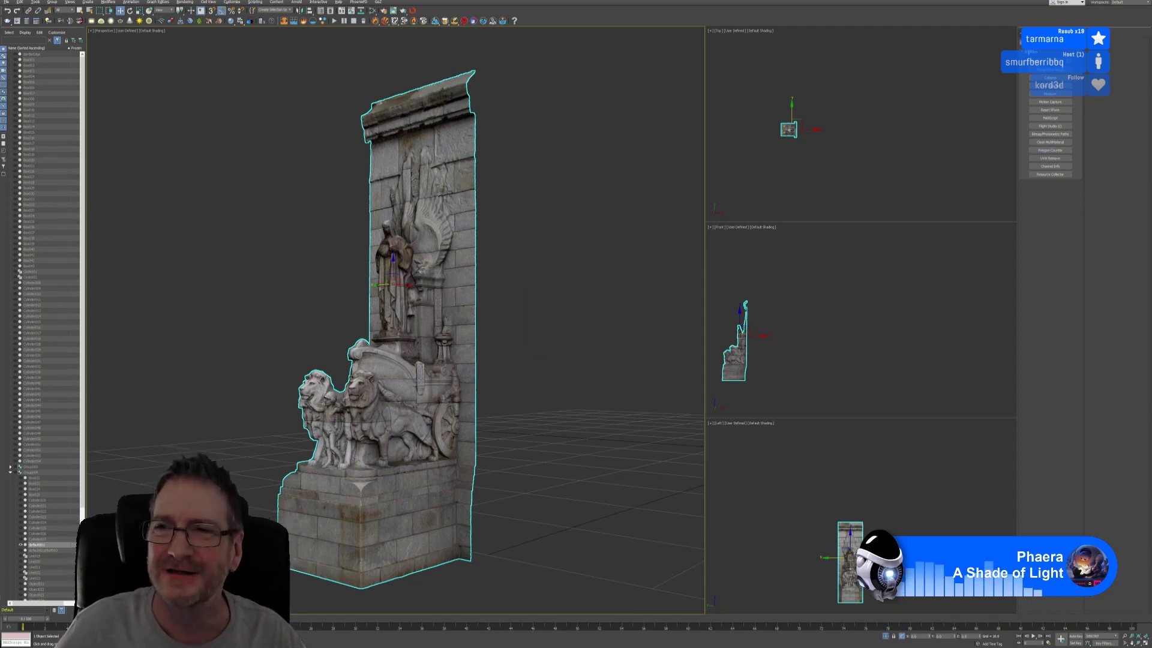
Step: Add a ProOptimizer modifier to the relief mesh, enable Keep Textures and Merge Vertices, and calculate the optimization
click(1032, 35)
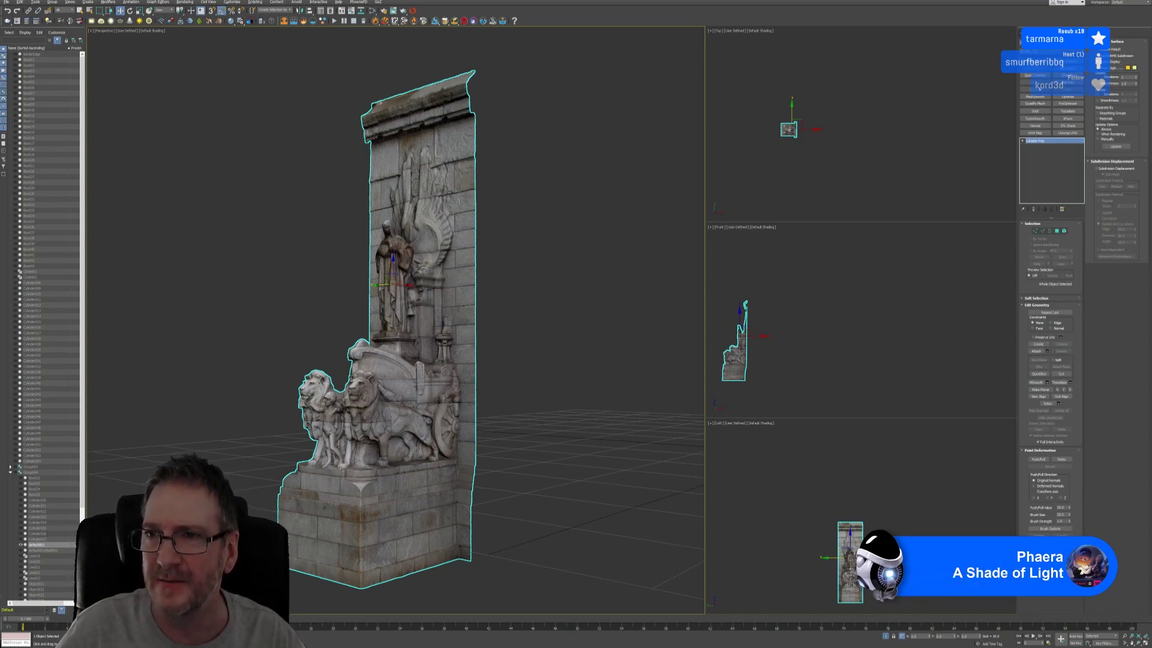
click(1067, 103)
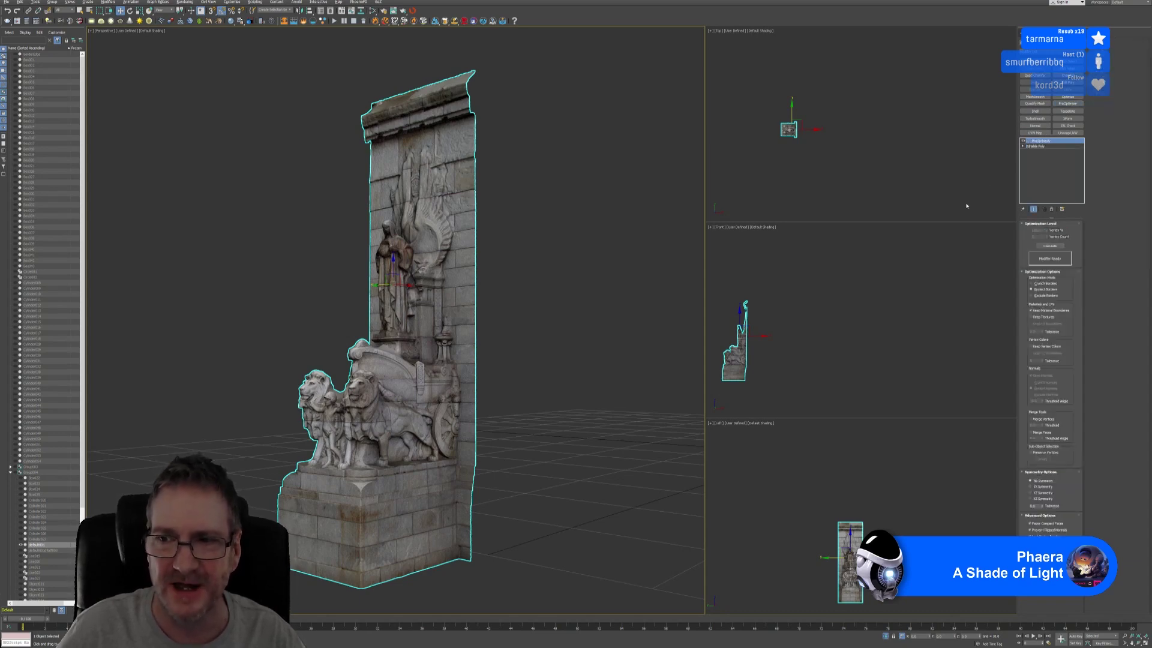
click(1039, 318)
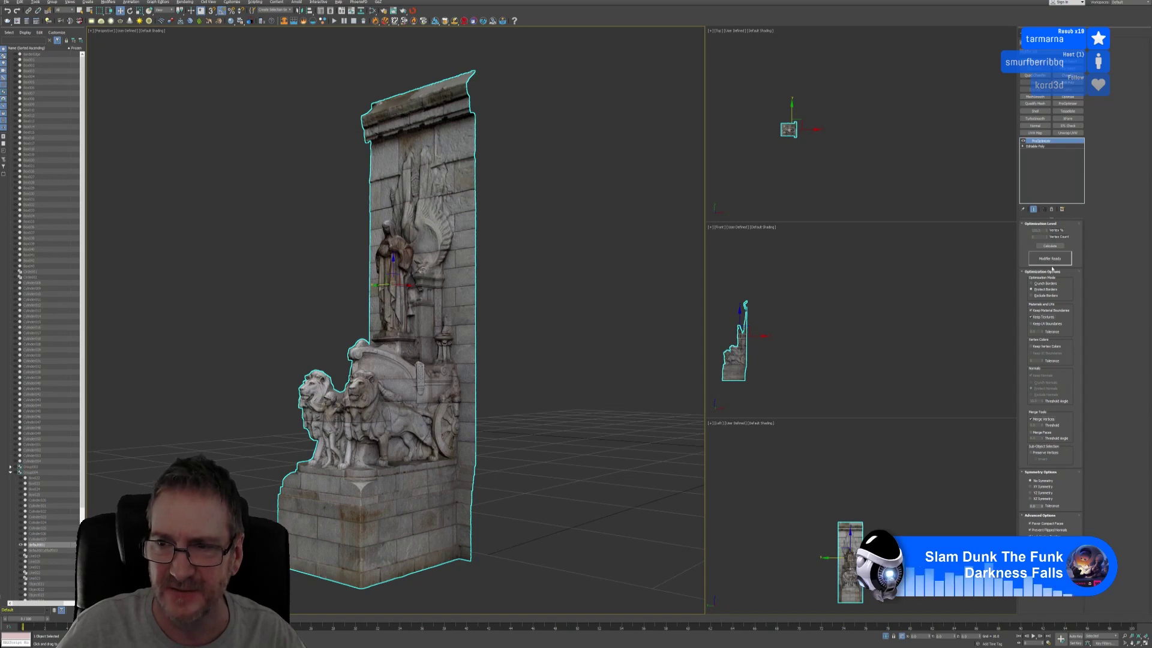
click(1050, 246)
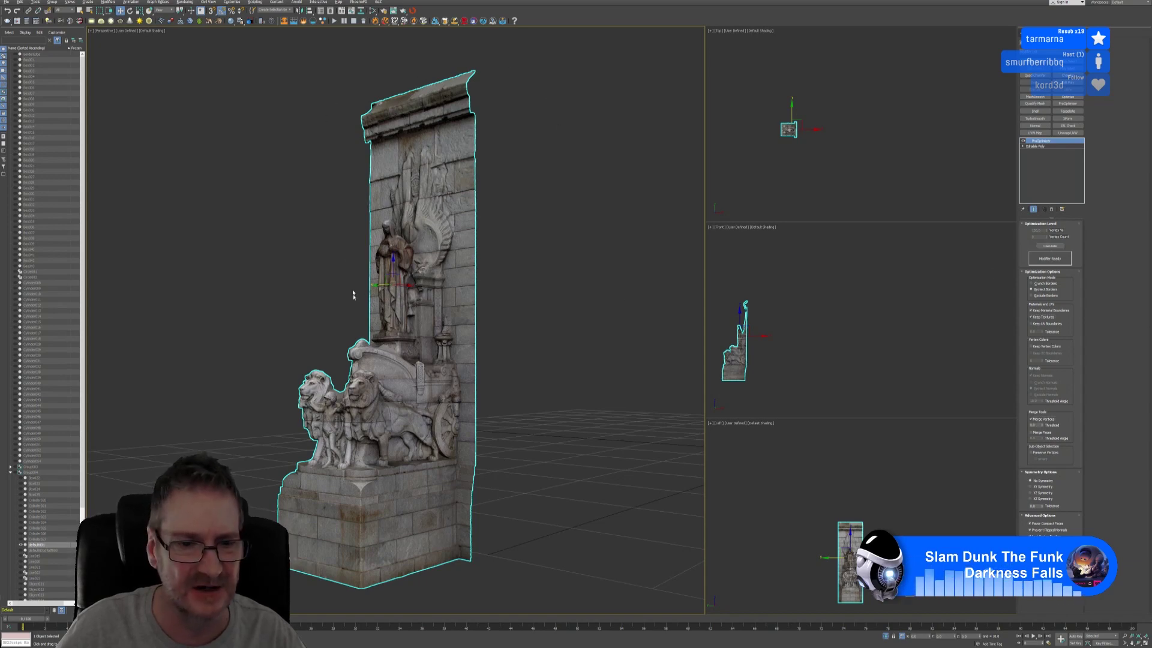
click(1049, 246)
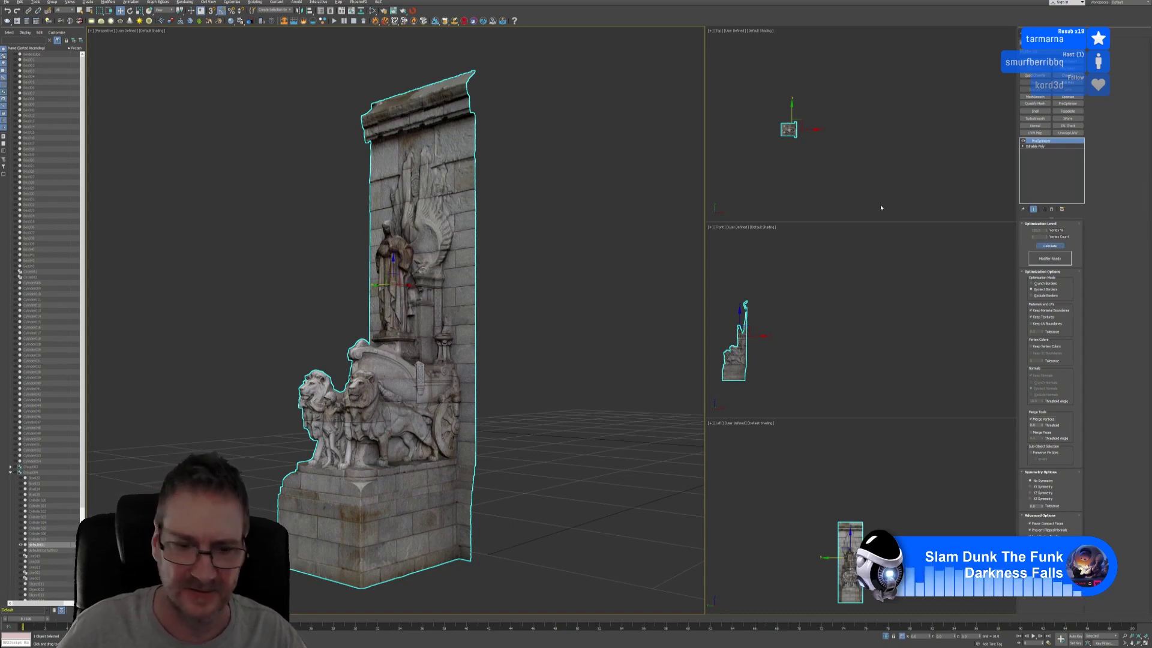
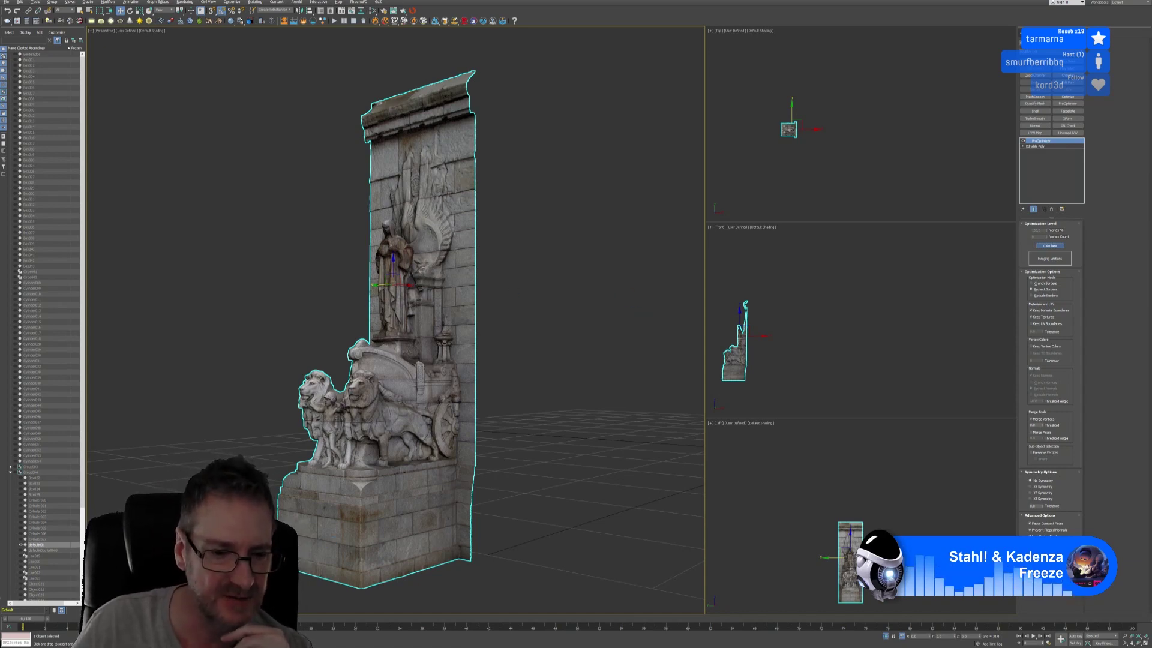
Step: Switch to ZBrush and close the program
key(alt+Tab)
key(ctrl+n)
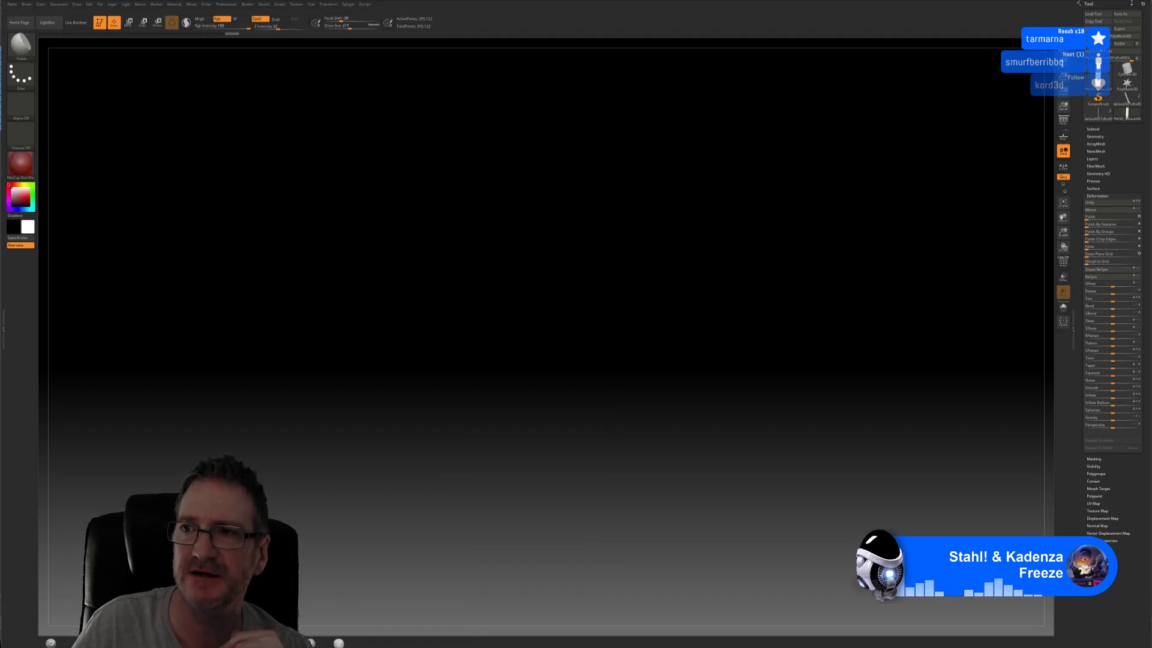
click(1140, 1)
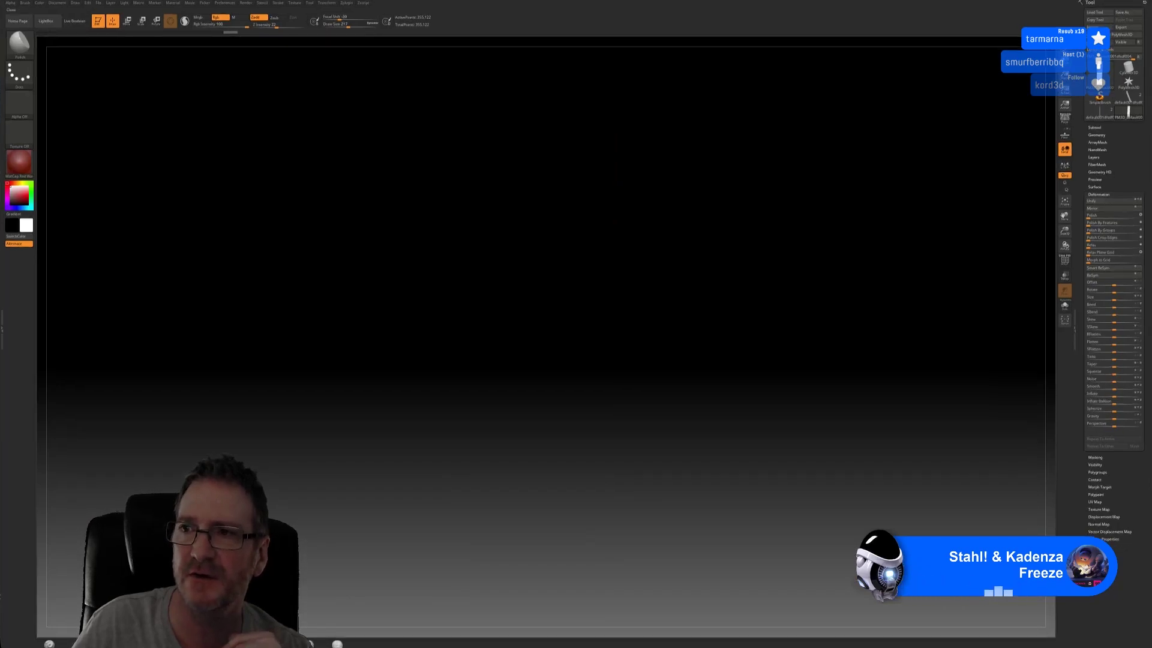
click(583, 348)
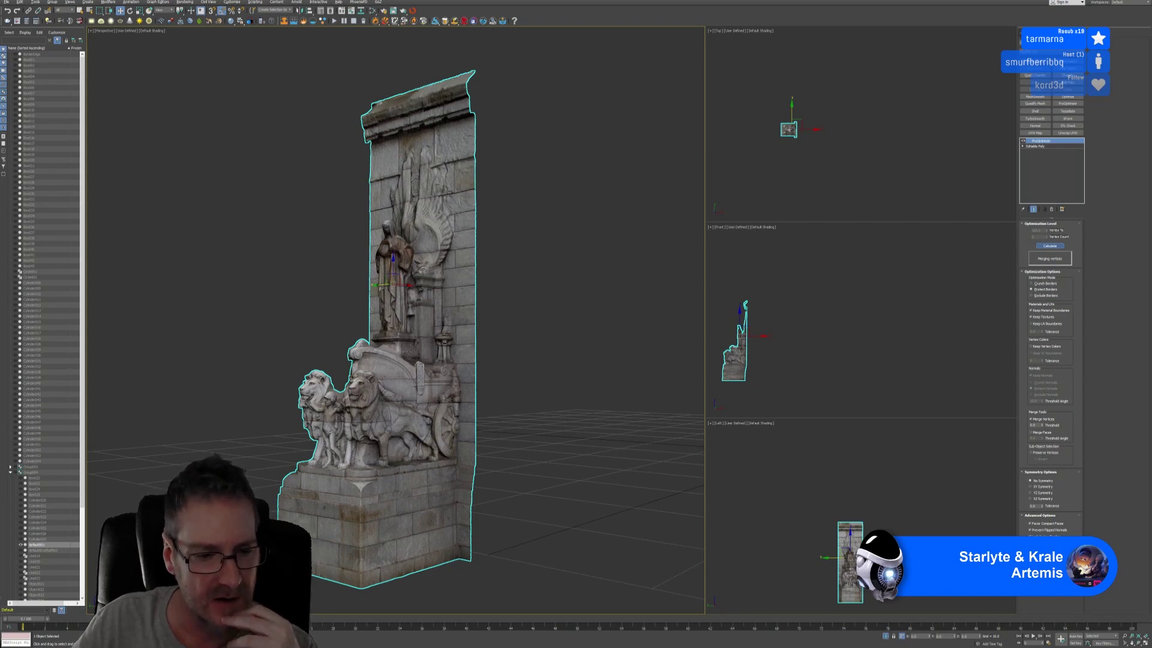
Step: Launch Photoshop and open the robot helmet logo PNG
key(super)
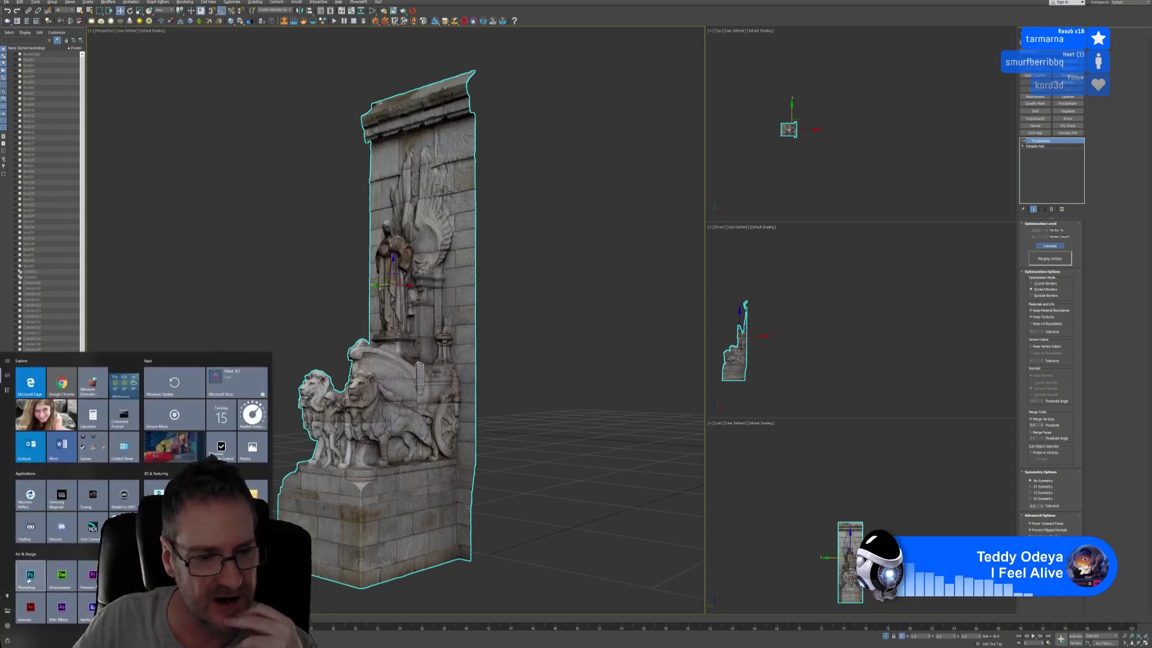
click(49, 576)
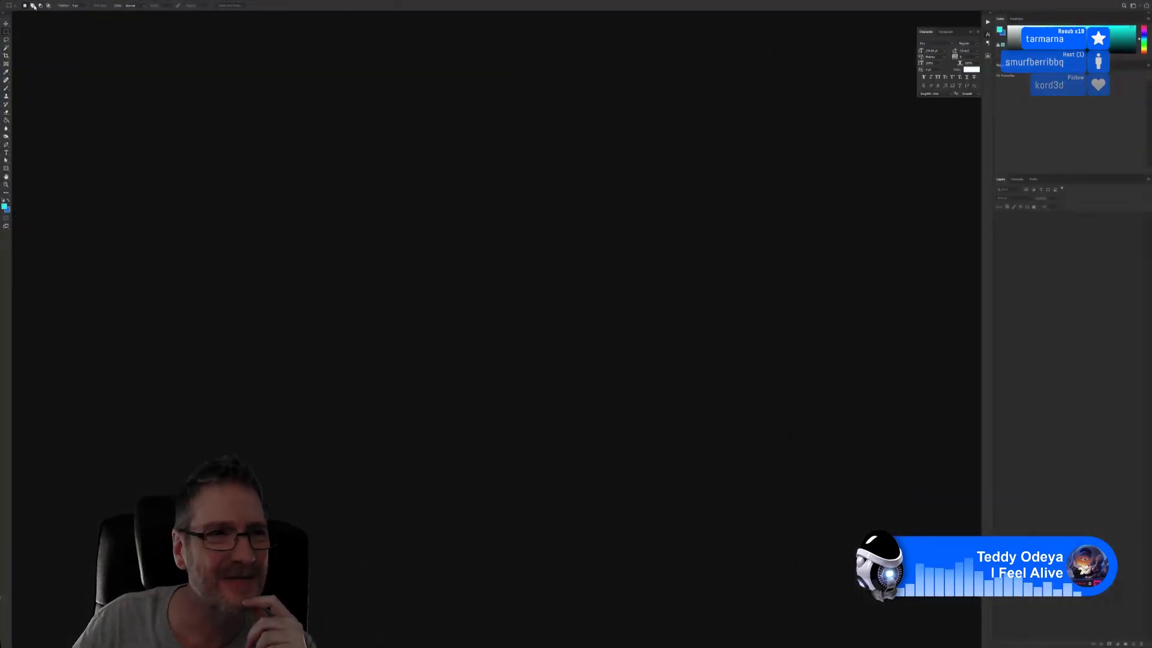
click(17, 1)
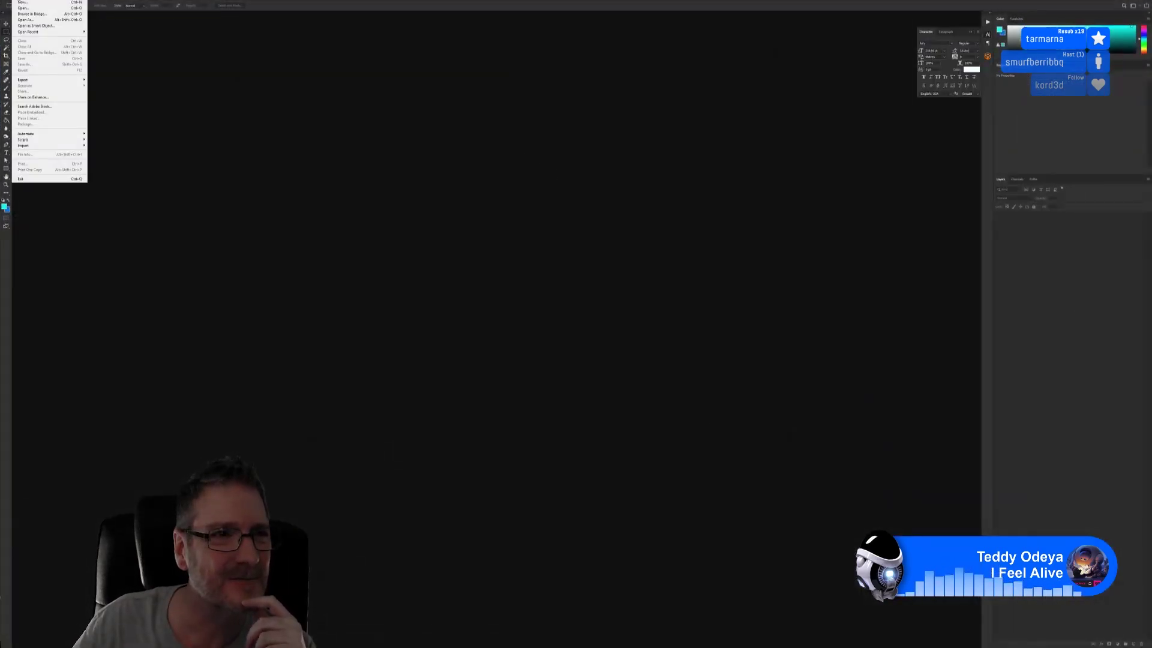
click(25, 8)
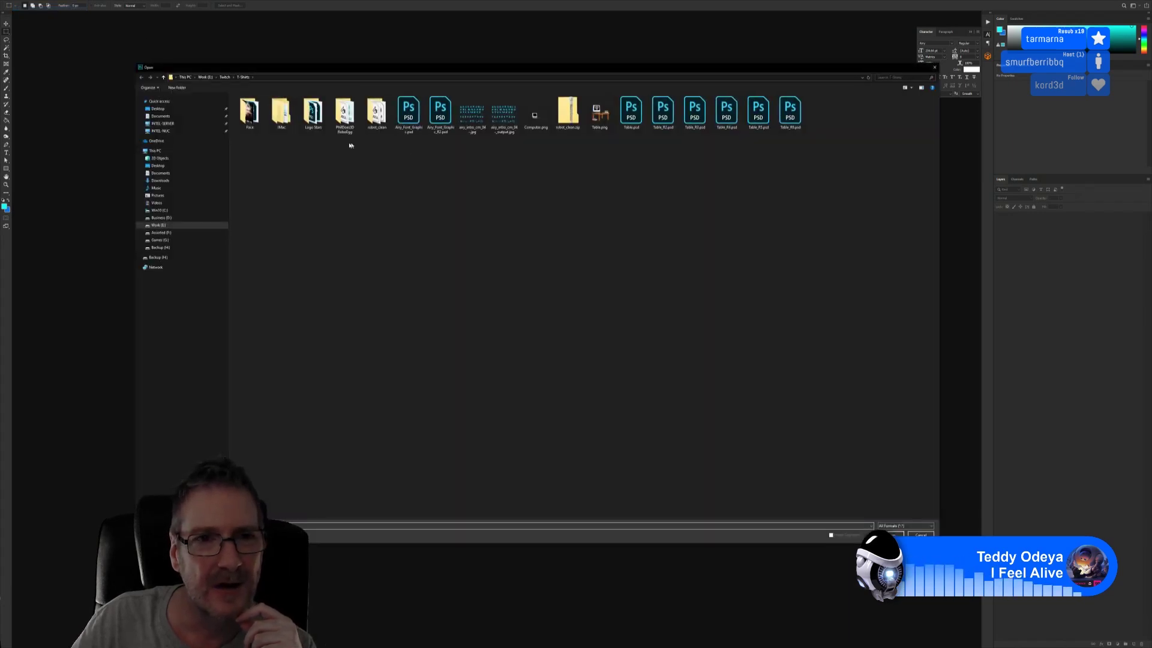
double_click(345, 114)
double_click(463, 120)
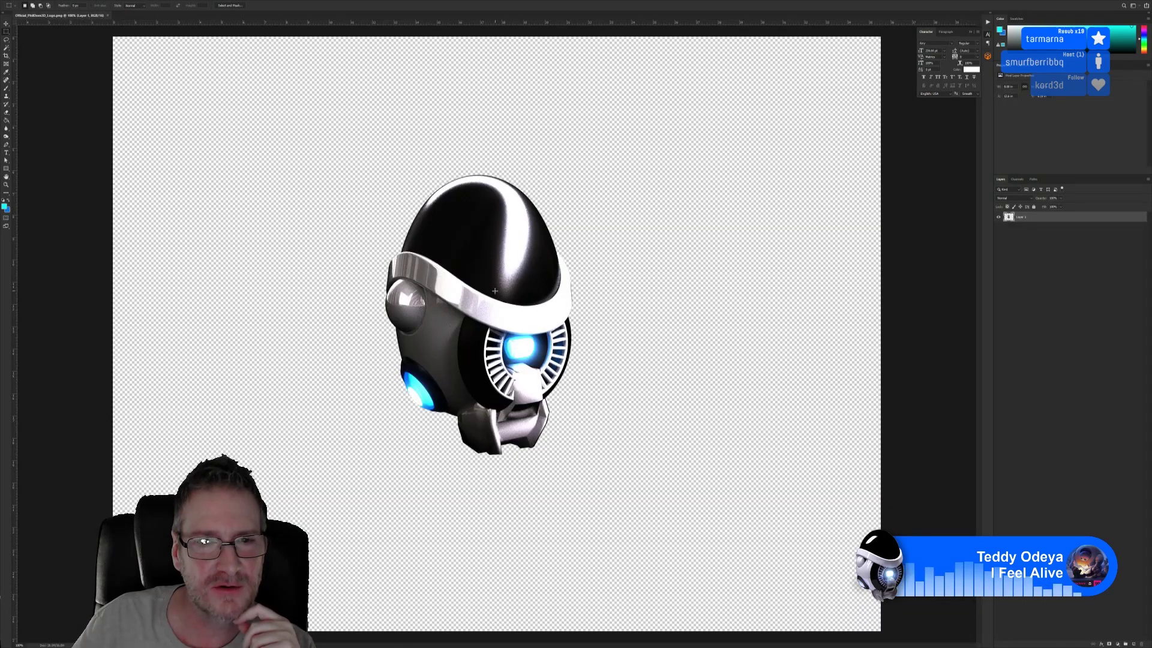
Step: Examine the robot helmet logo in Photoshop and check on the optimization in 3ds Max
alt+scroll(495, 291, up, 3)
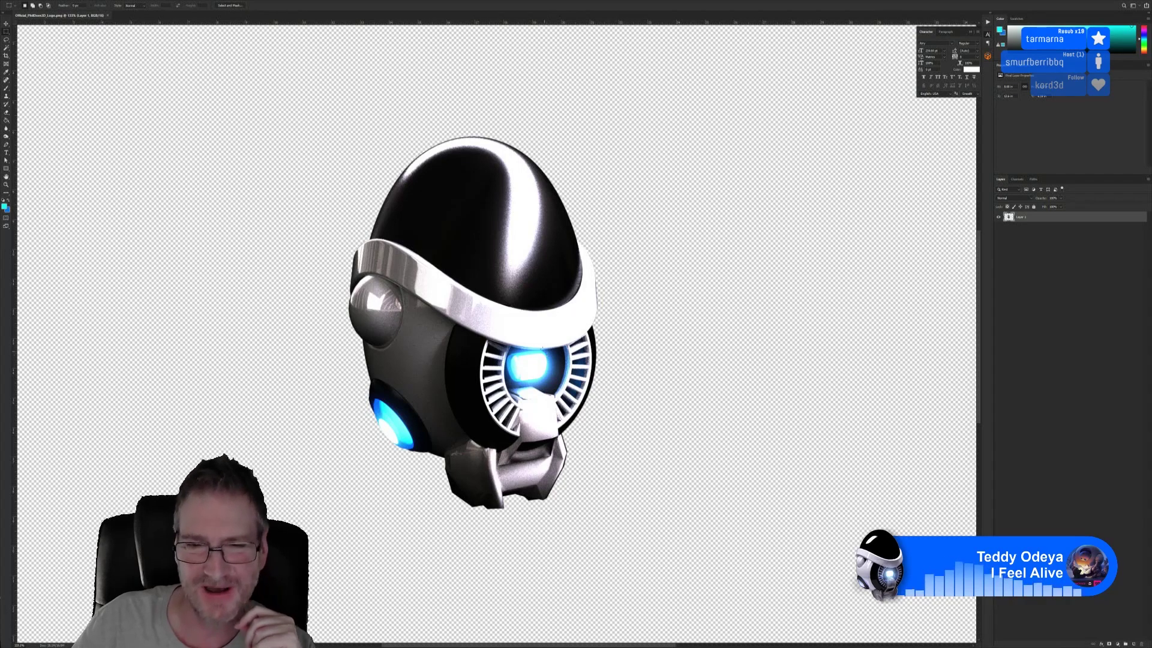
alt+scroll(540, 348, down, 1)
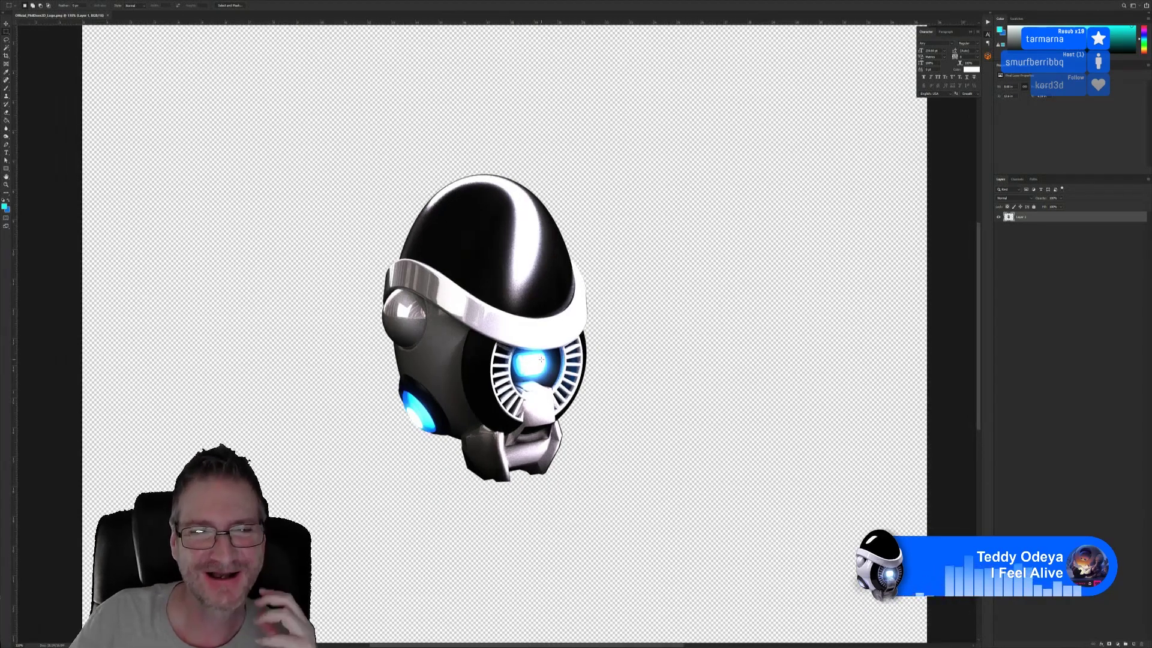
alt+scroll(541, 359, down, 1)
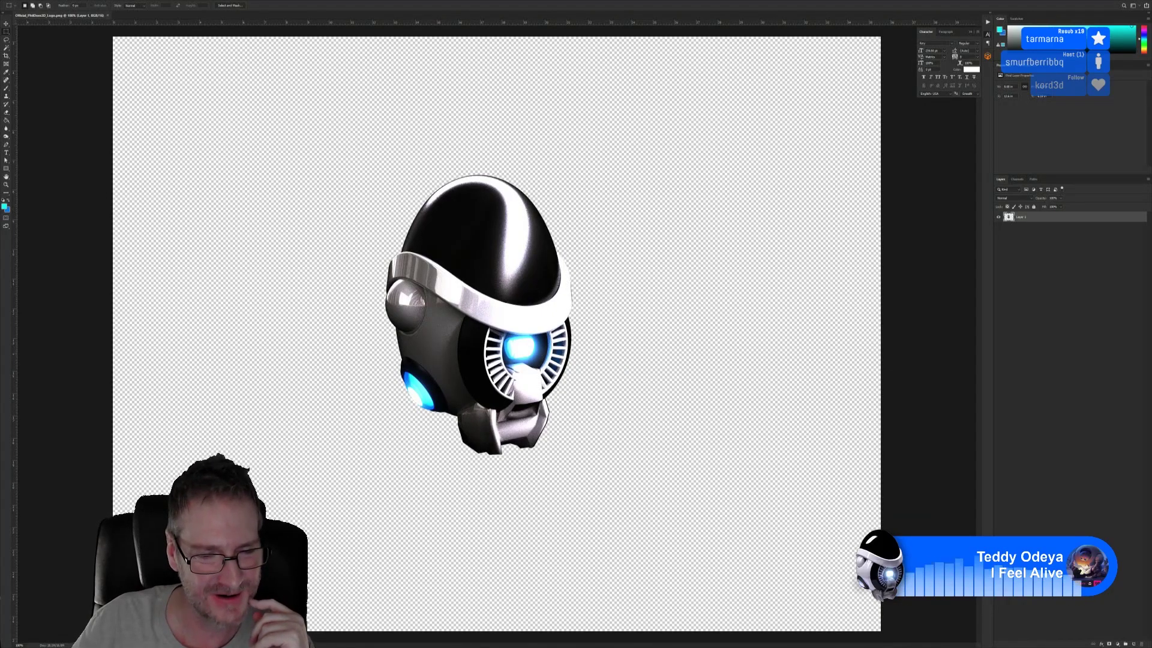
key(alt+Tab)
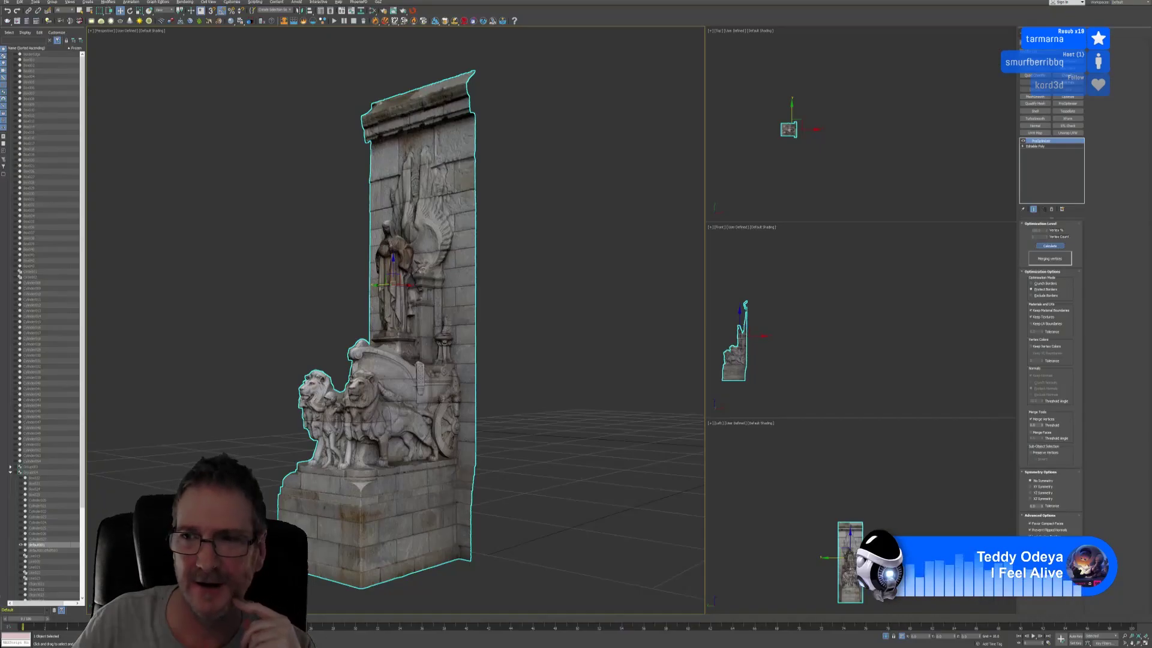
key(alt+Tab)
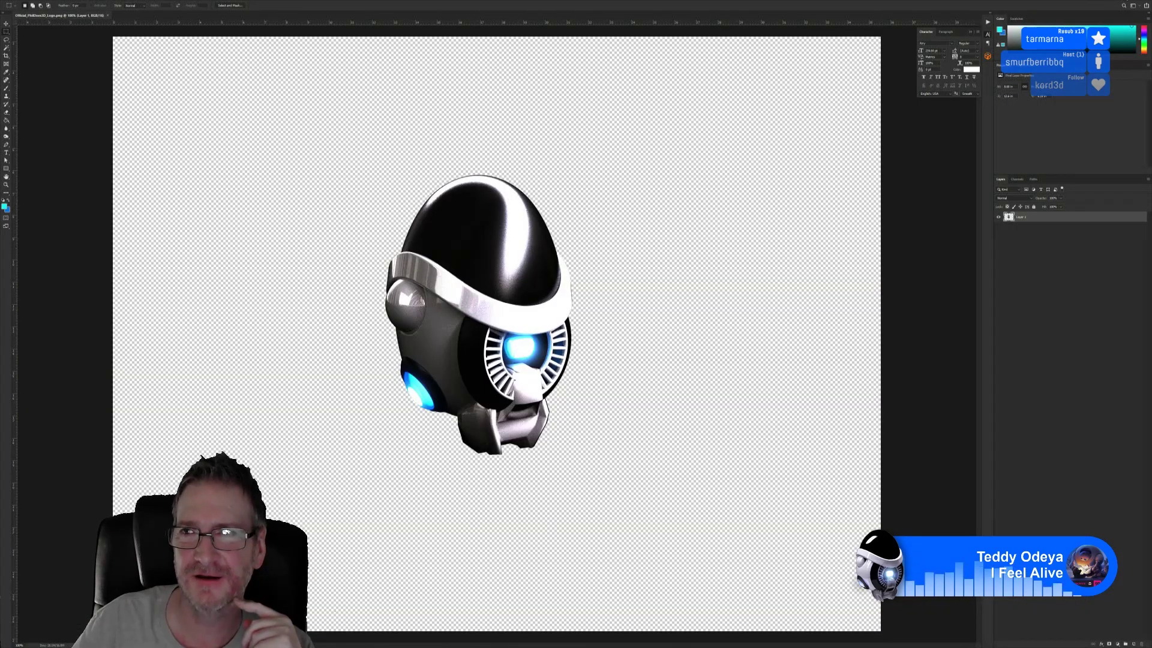
key(alt+Tab)
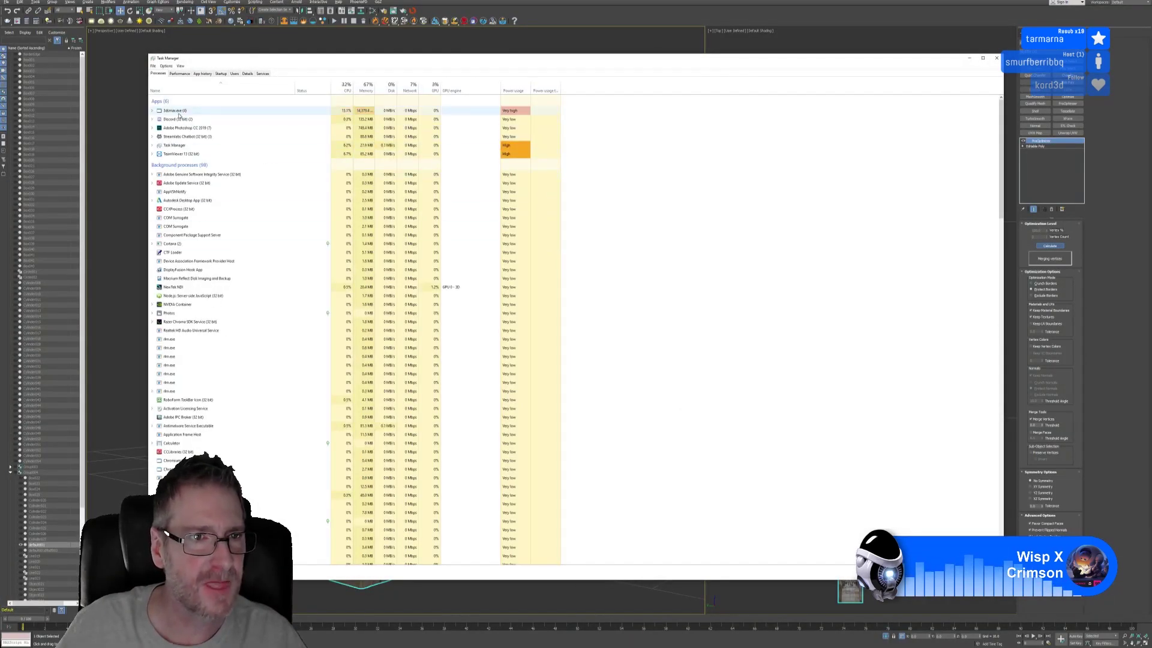
Step: End the 3ds Max task in Task Manager, then close Task Manager
right_click(184, 111)
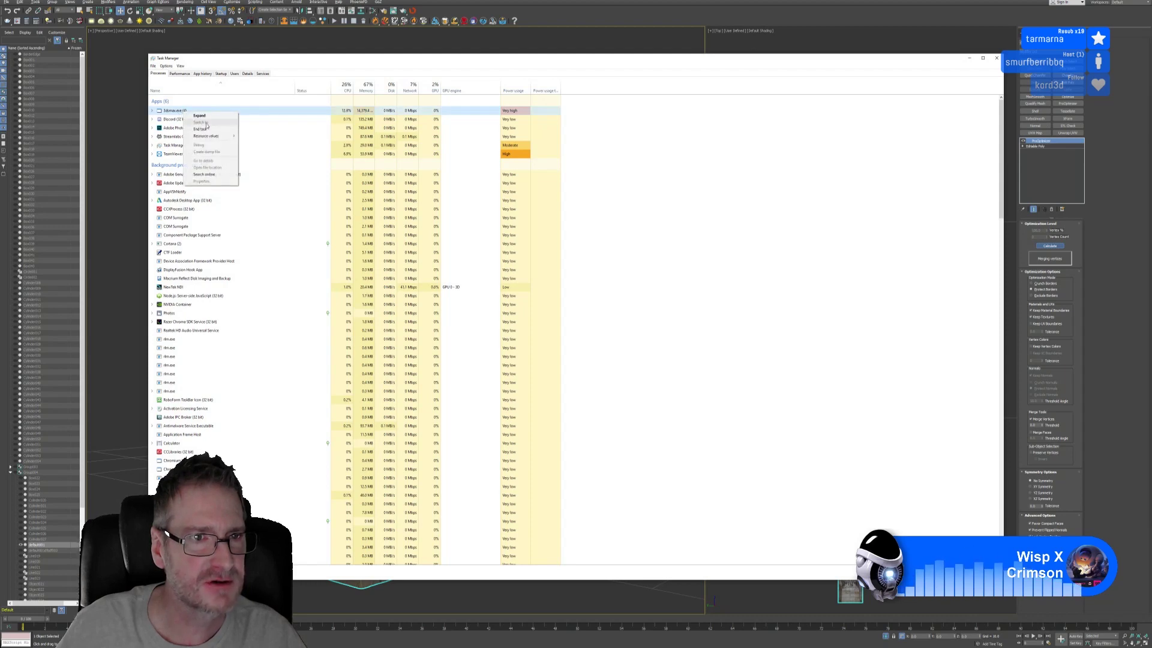
click(200, 129)
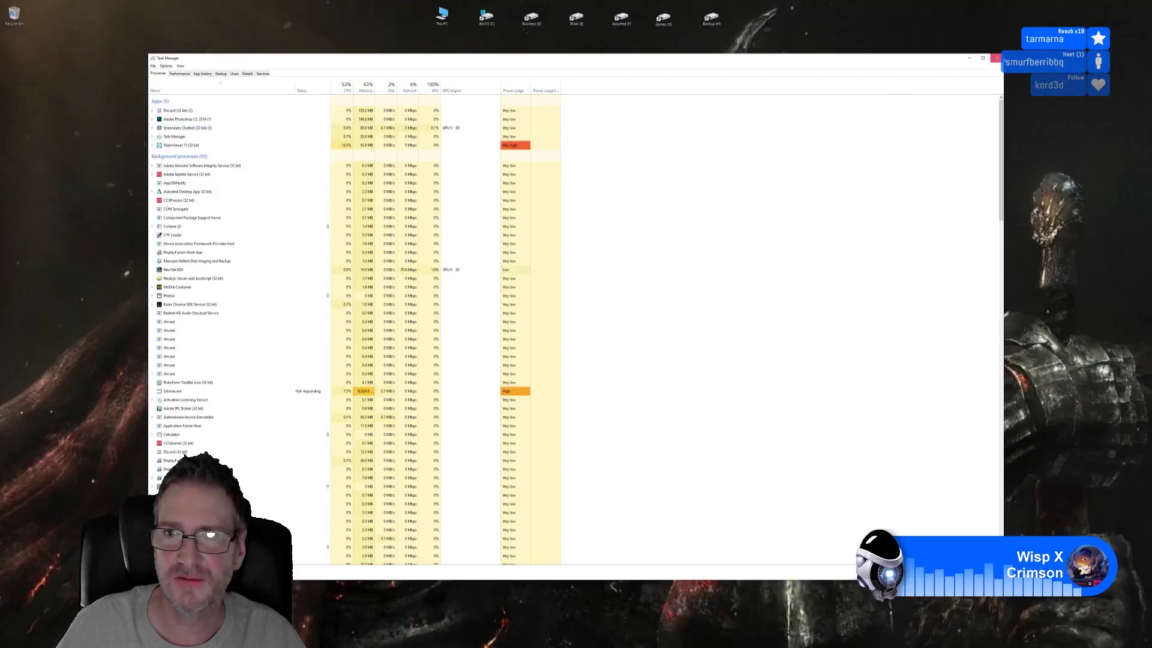
click(996, 58)
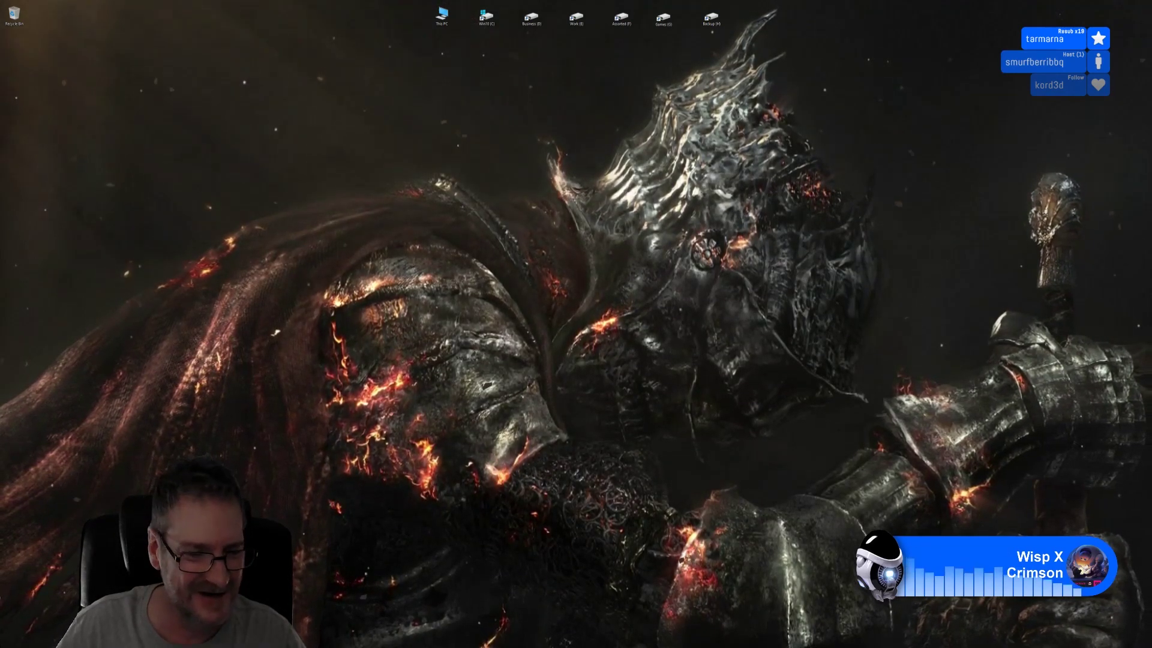
Step: Relaunch 3ds Max and reopen the most recent gazebo scene
key(super)
click(159, 495)
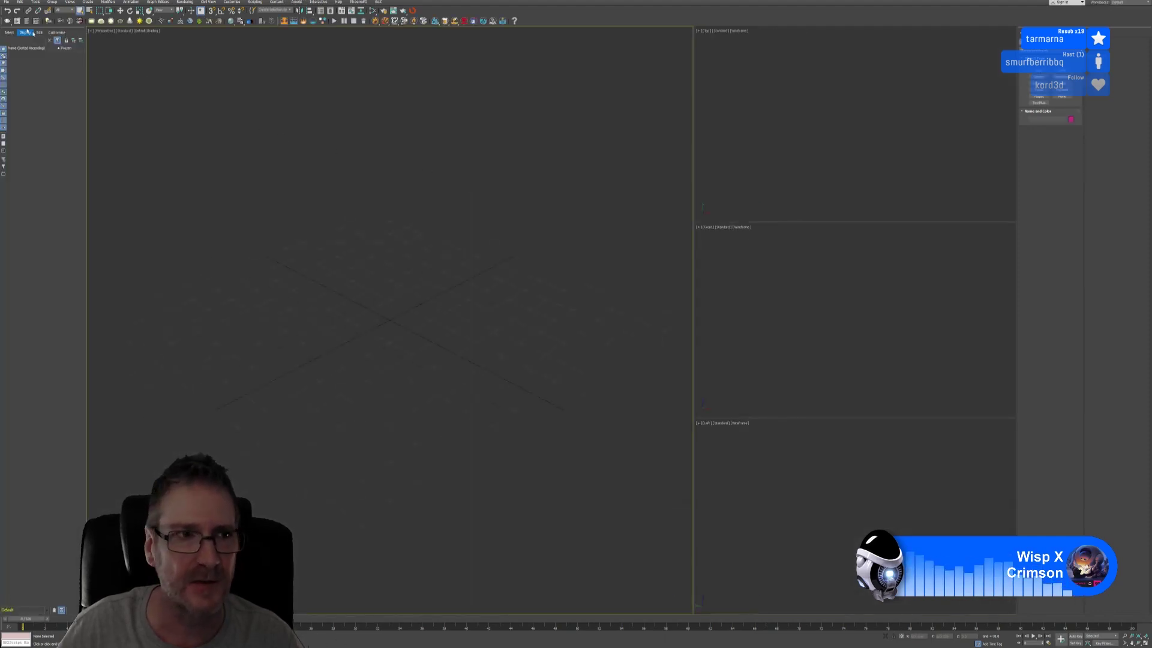
click(6, 2)
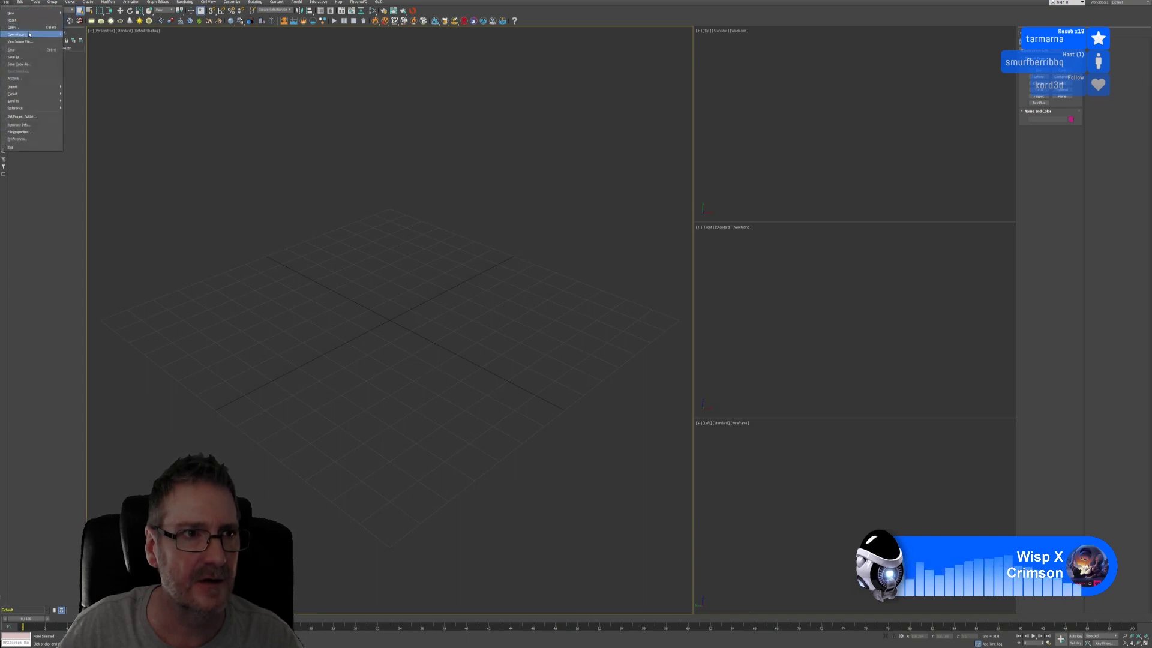
mouse_move(17, 34)
click(103, 39)
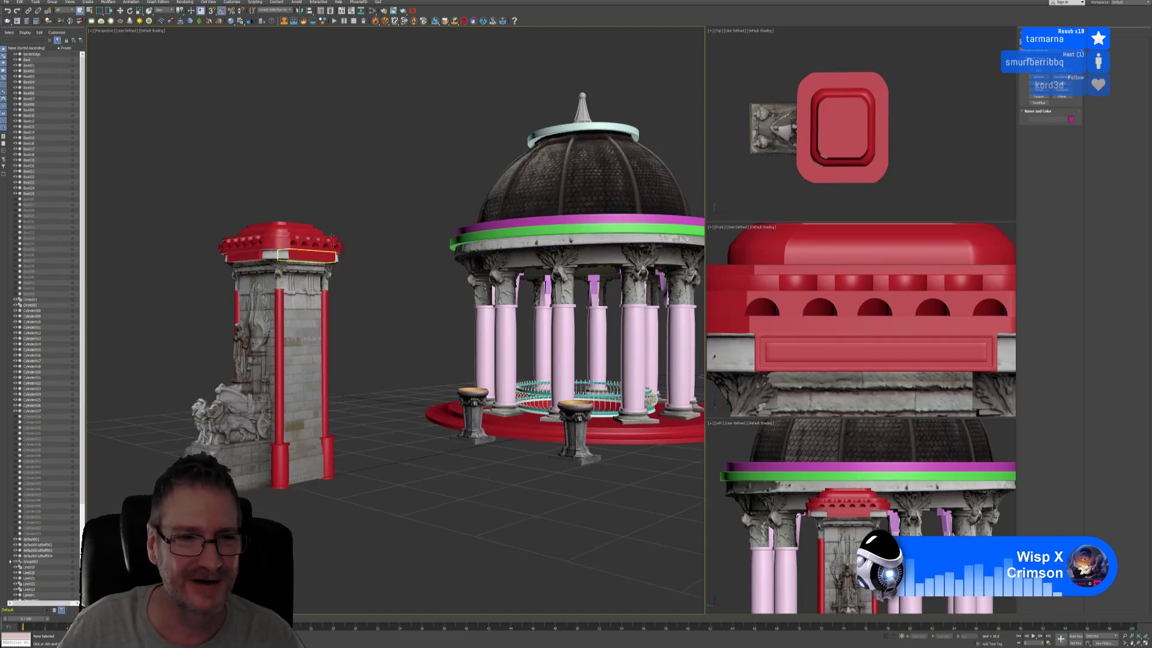
Step: Select all parts of the pedestal bowl between the pillar and the gazebo and group them under the default name
scroll(862, 339, down, 5)
middle_drag(891, 337, 916, 314)
scroll(910, 306, down, 2)
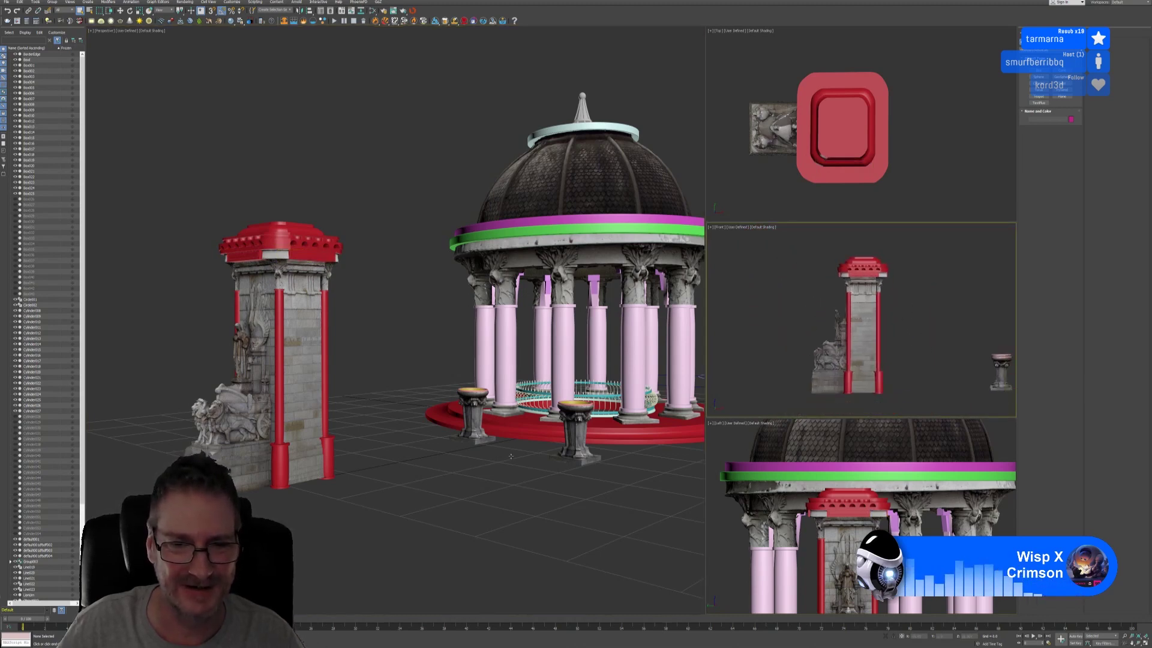
alt+middle_drag(517, 468, 489, 518)
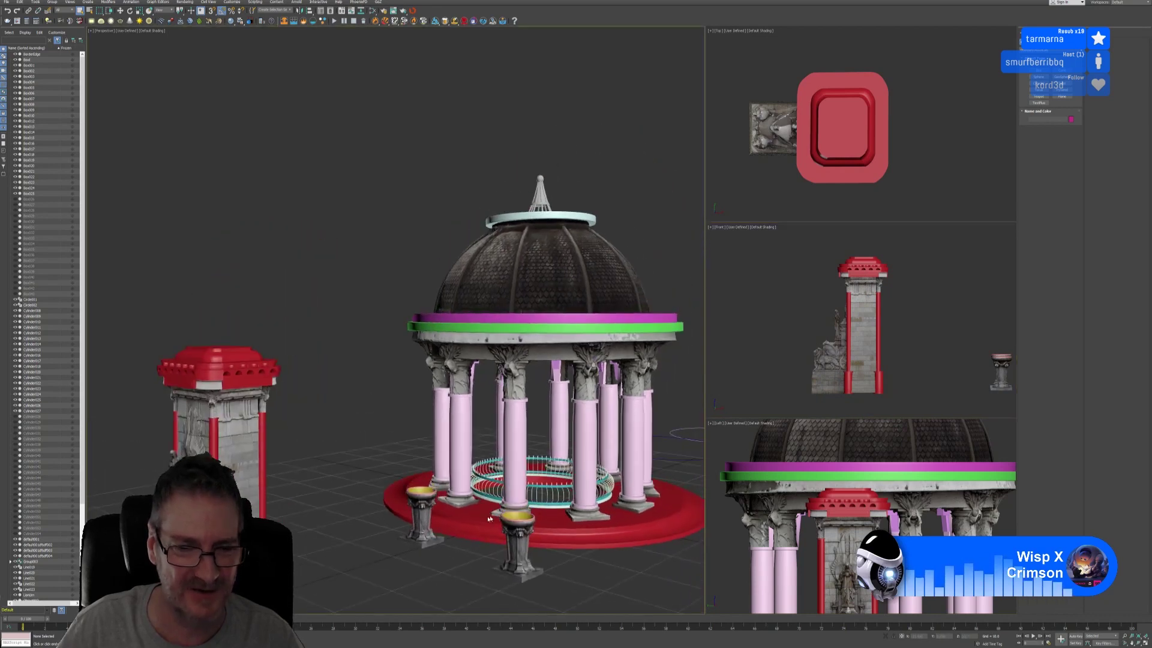
middle_drag(1014, 133, 928, 116)
drag(988, 185, 989, 185)
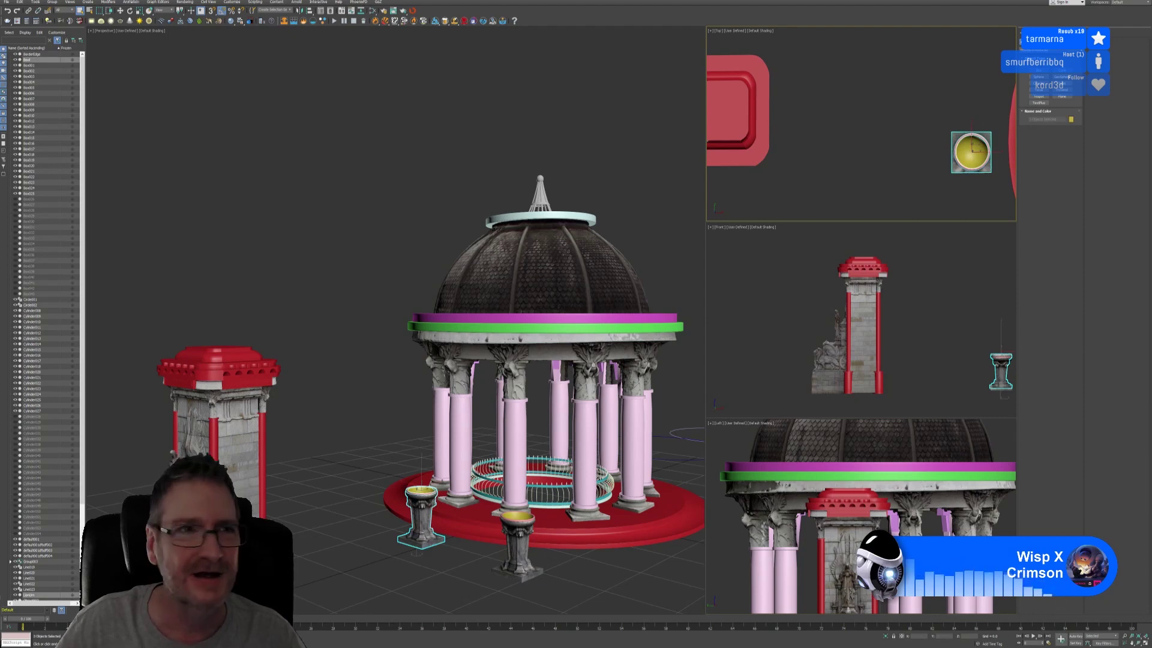
click(52, 2)
click(57, 14)
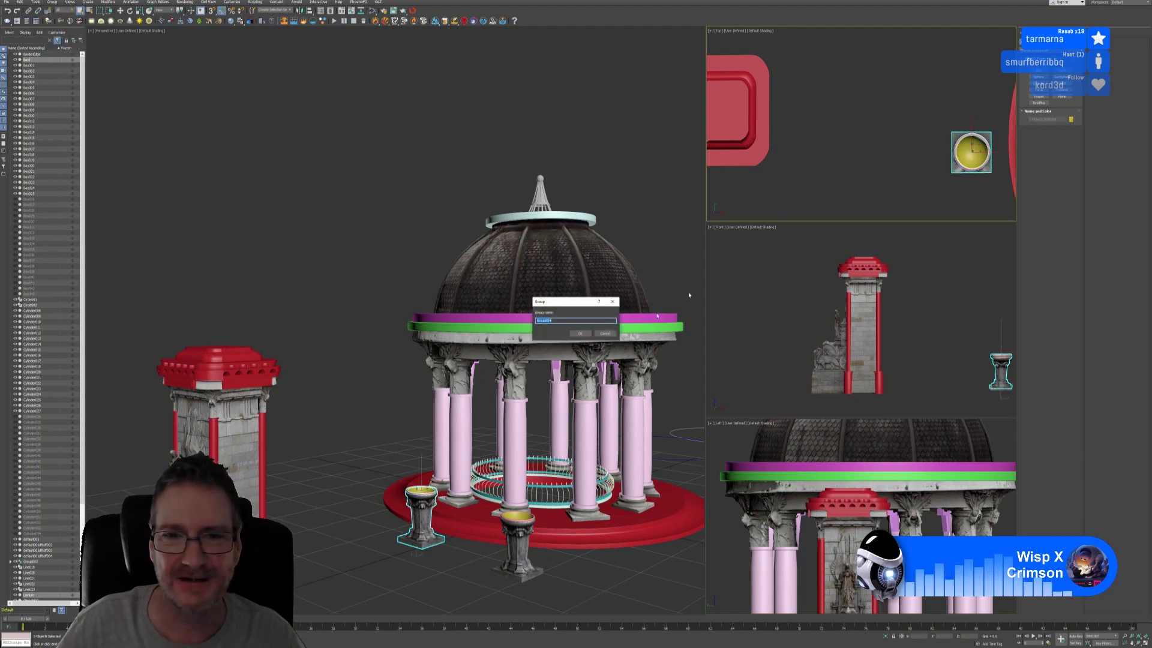
click(582, 334)
Step: Move the newly grouped pedestal bowl horizontally to the centre of the gazebo, inside the ring of railings
middle_drag(894, 198, 738, 152)
scroll(780, 159, down, 3)
key(e)
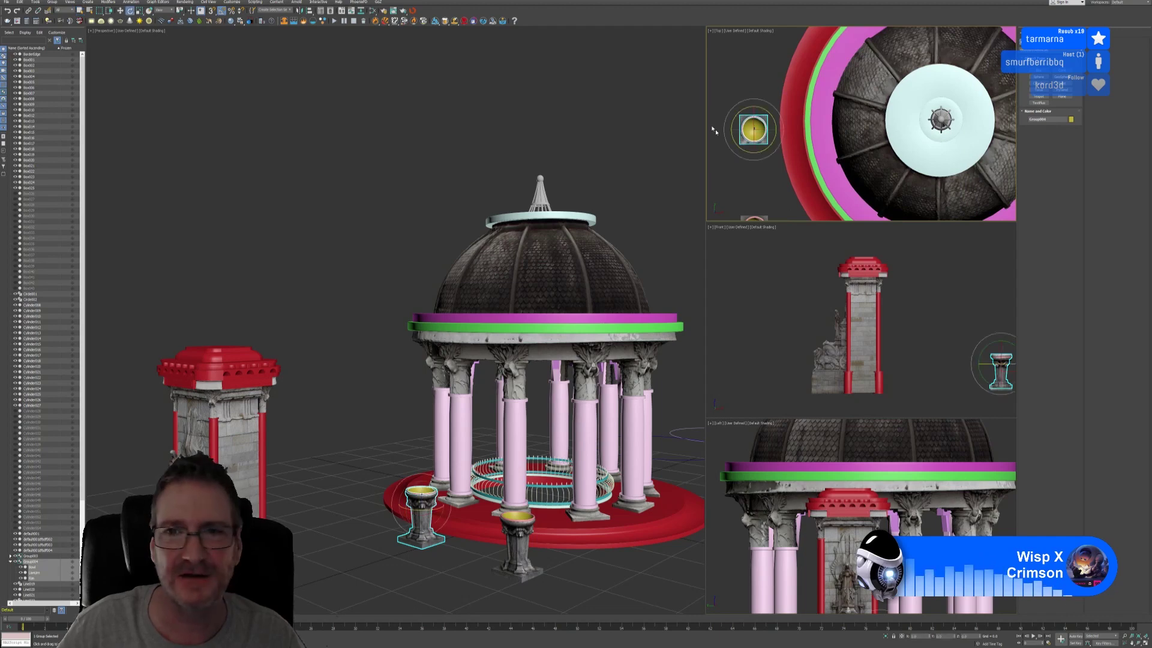
key(w)
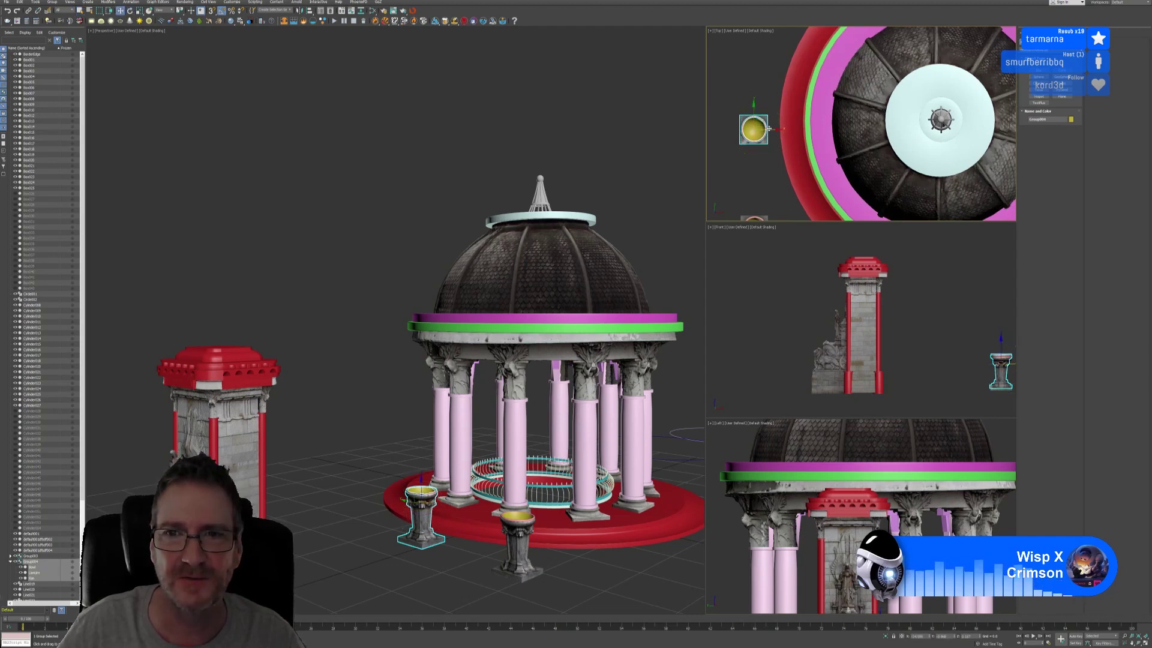
drag(770, 130, 951, 111)
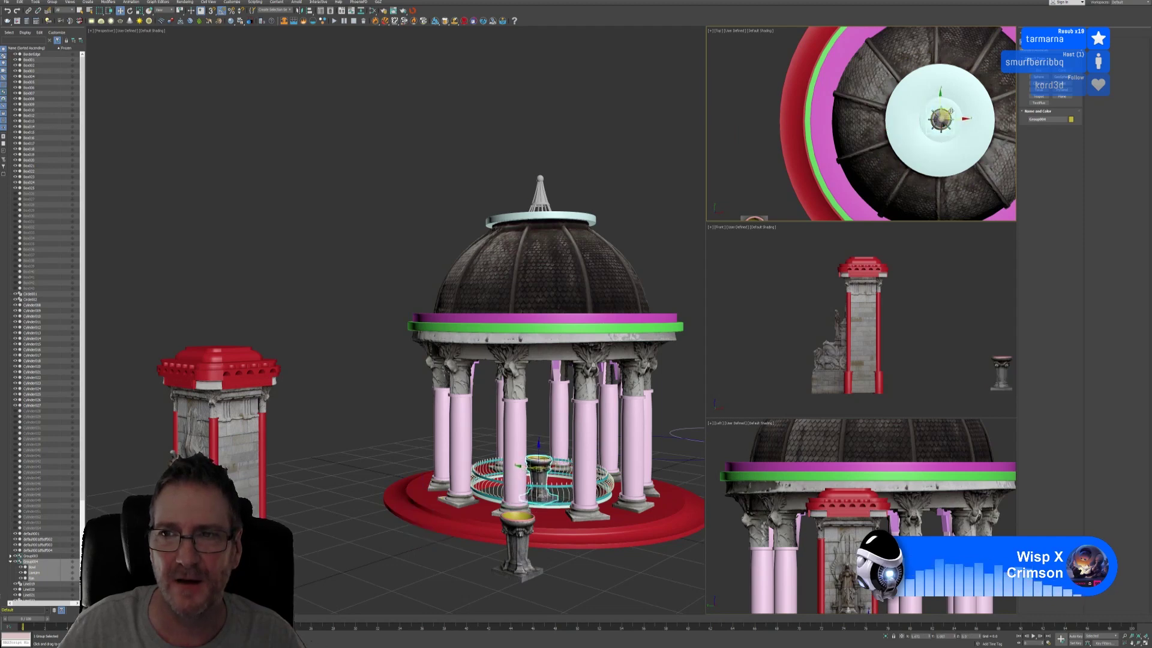
Step: Raise the centred pedestal bowl so its base sits on the gazebo floor
scroll(538, 522, up, 4)
middle_drag(927, 547, 871, 438)
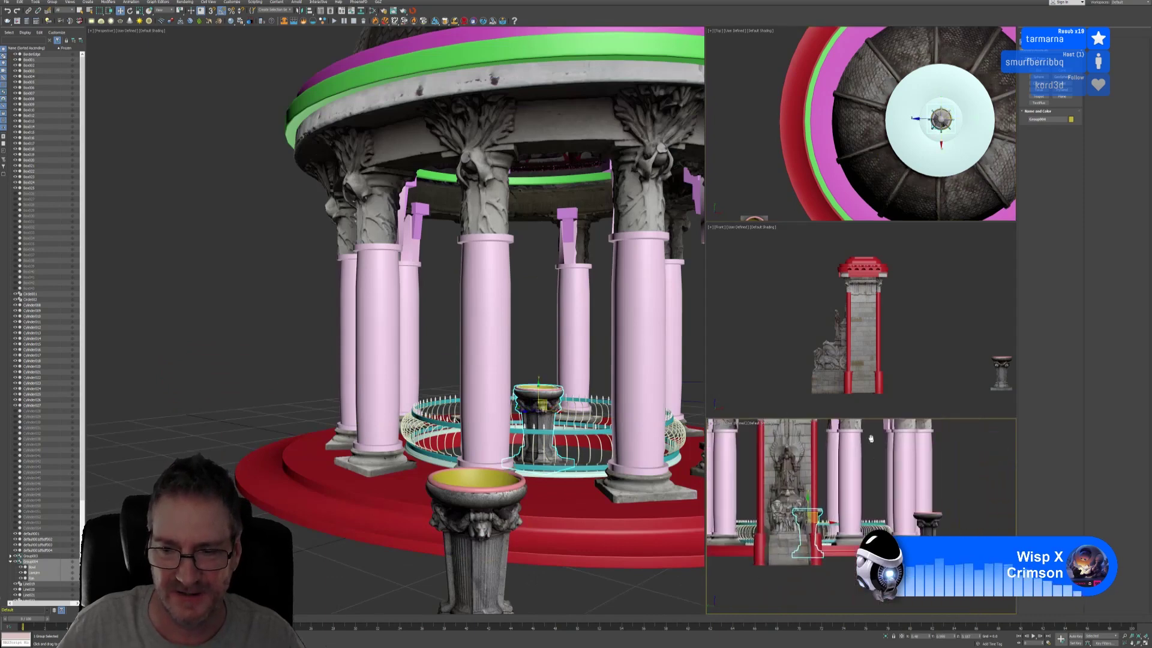
scroll(831, 549, up, 4)
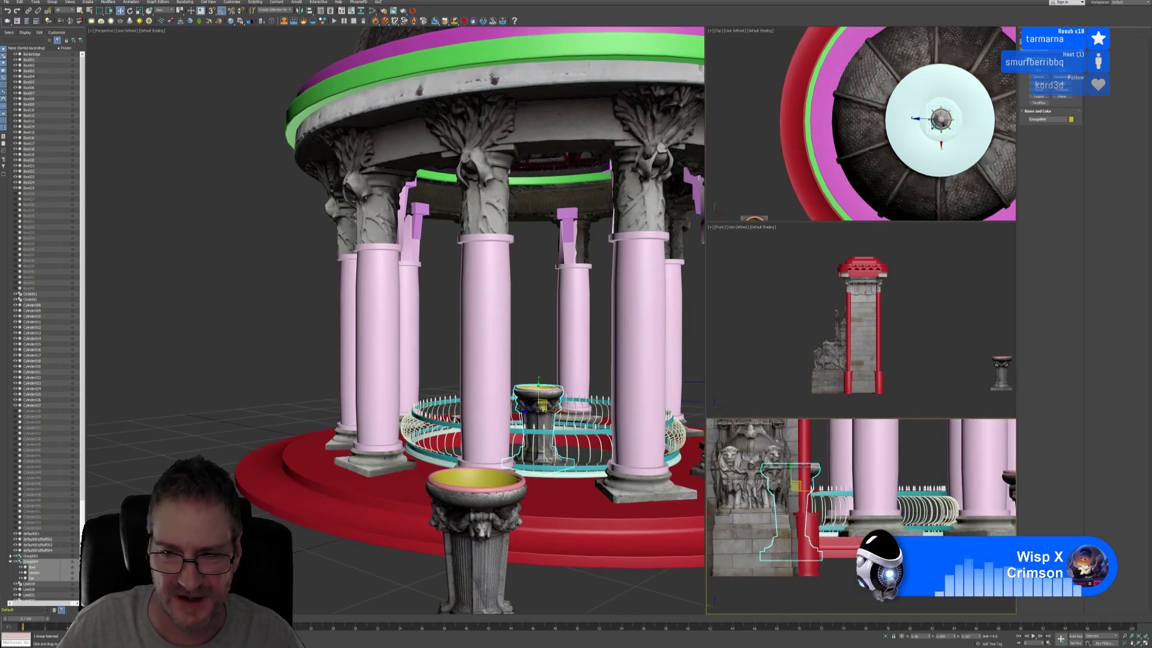
drag(799, 475, 798, 449)
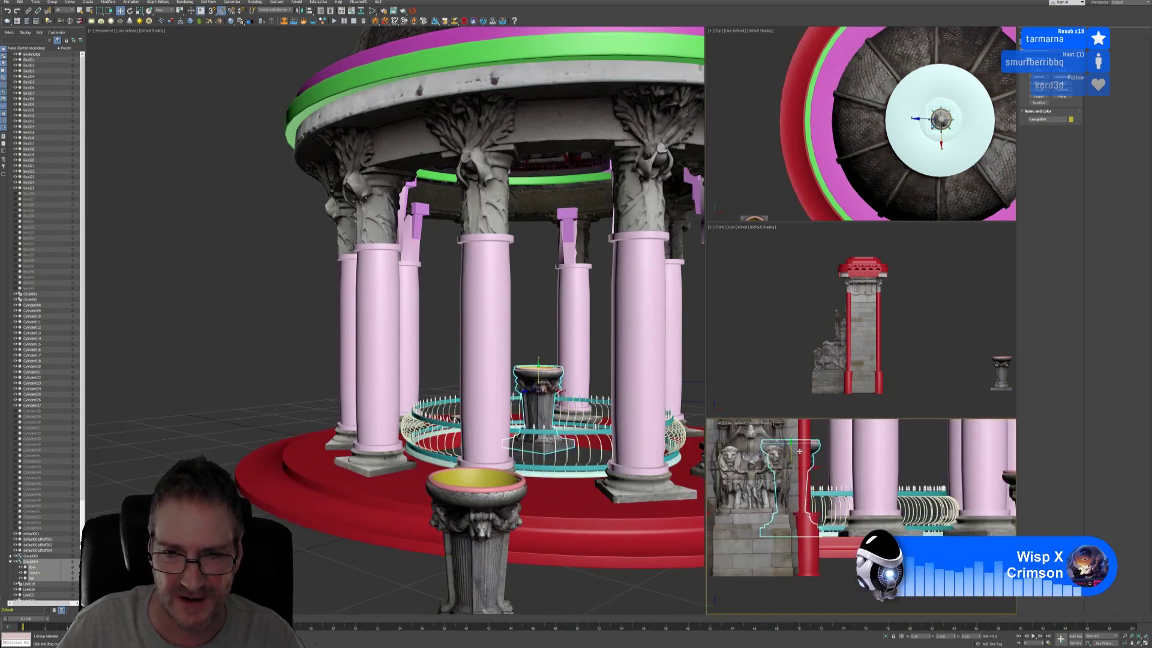
Step: Move the other pedestal bowl from in front of the gazebo out past its far side together with the two circle outlines
click(211, 426)
scroll(336, 375, down, 5)
middle_drag(432, 376, 427, 411)
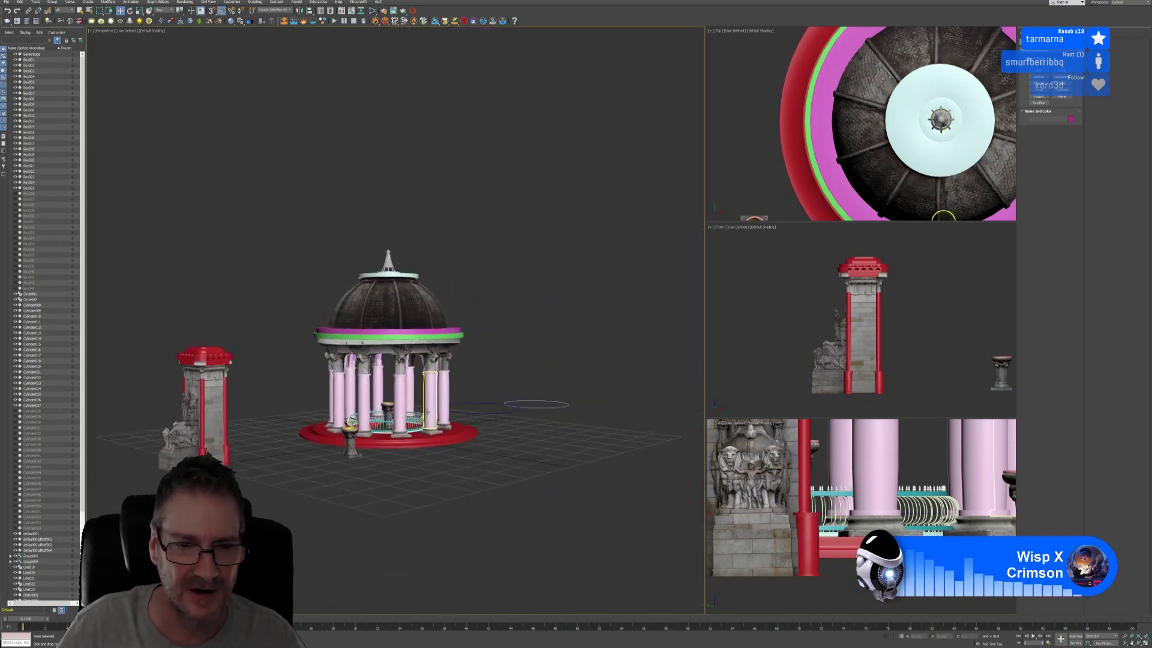
click(353, 437)
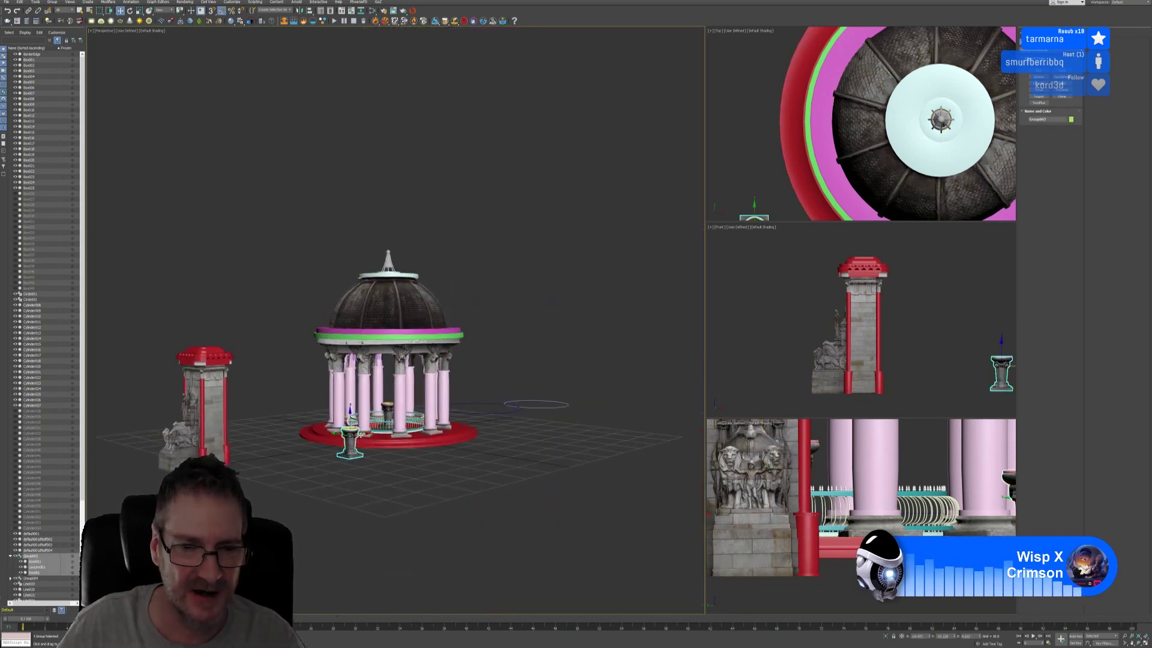
drag(359, 434, 553, 403)
scroll(907, 146, down, 8)
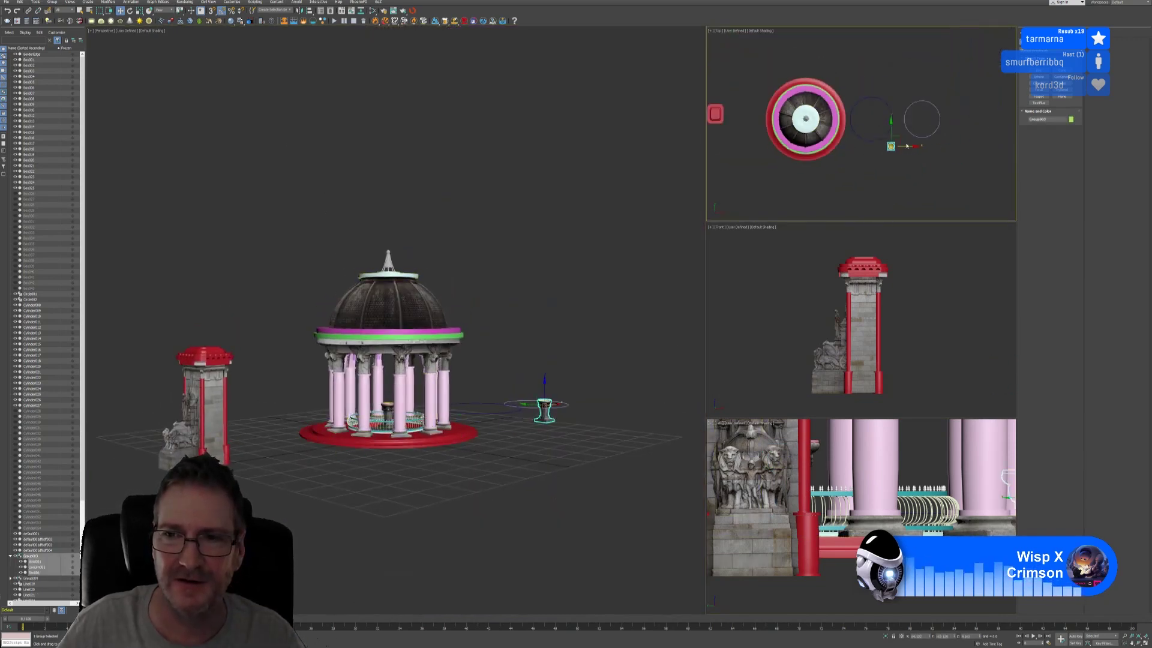
ctrl+drag(872, 153, 965, 158)
click(948, 183)
scroll(882, 325, down, 2)
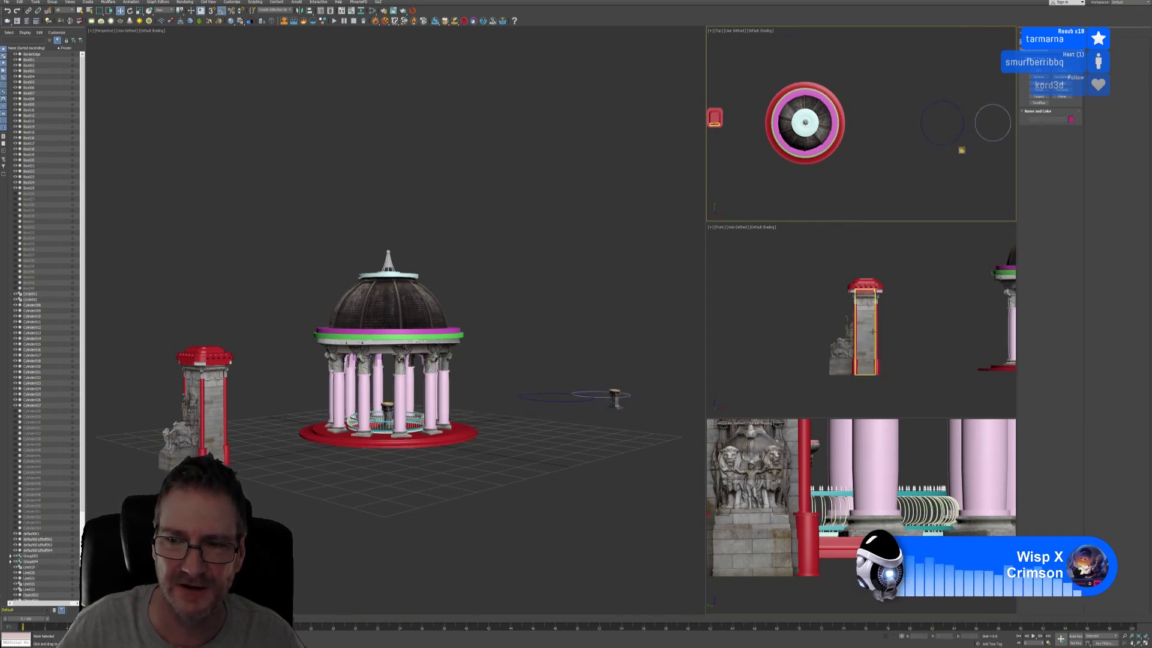
Step: Frame the pillar and gazebo in the views, save the scene, and block the program requesting internet access for now
middle_drag(883, 330, 799, 360)
scroll(770, 342, down, 2)
scroll(898, 520, down, 6)
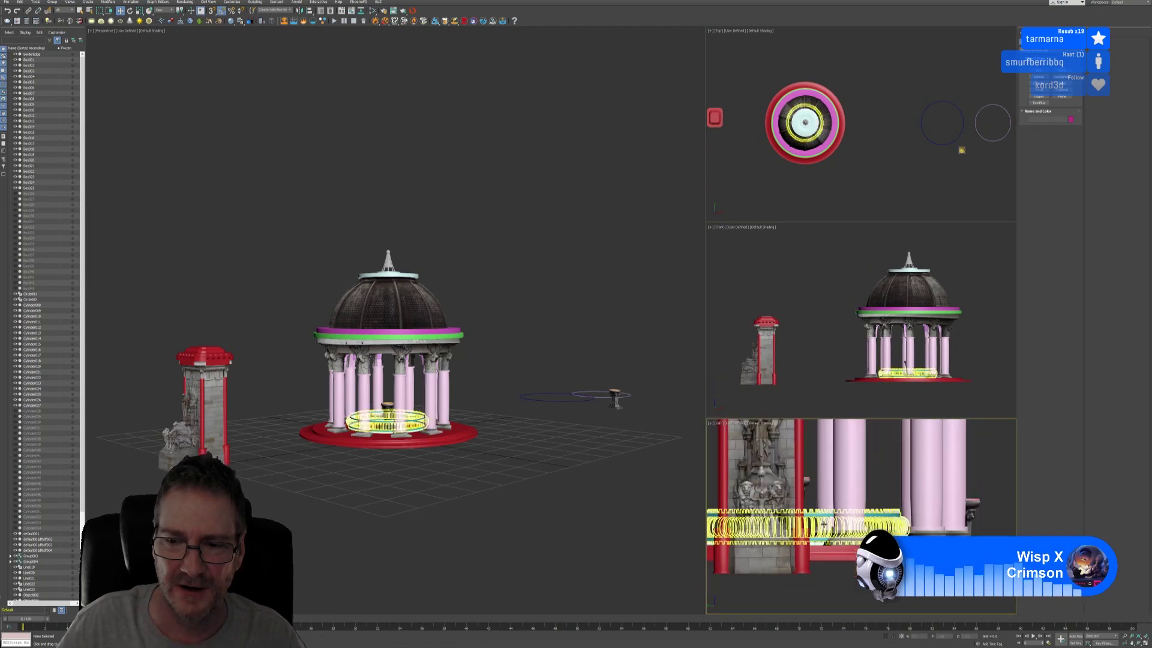
middle_drag(899, 519, 923, 550)
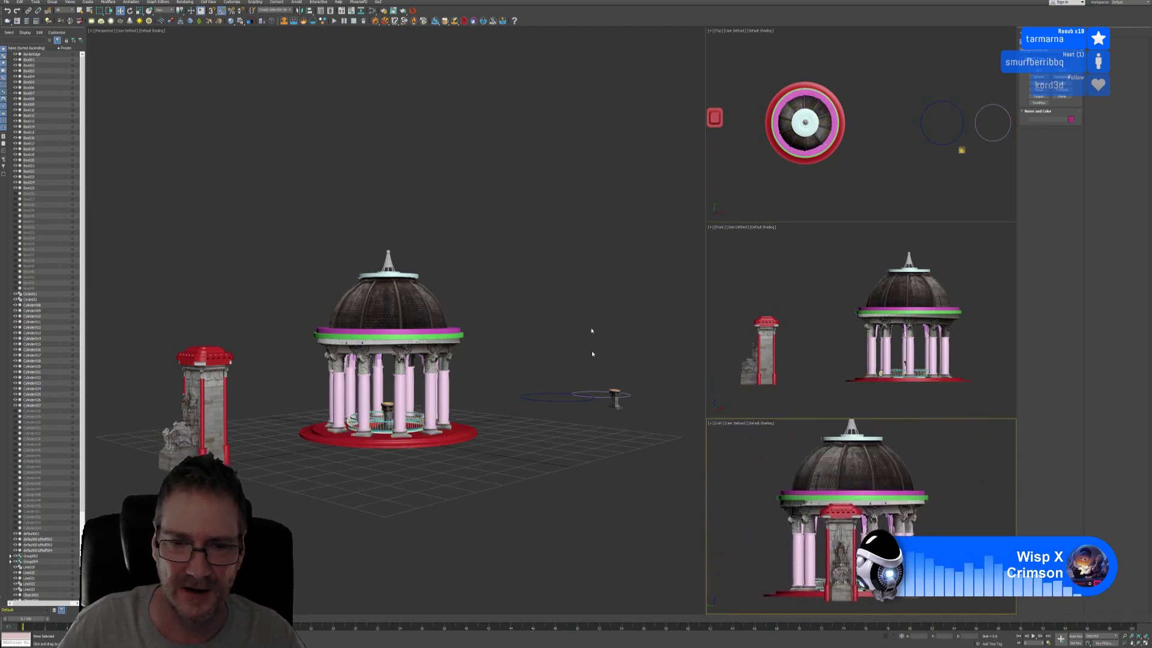
middle_drag(592, 335, 633, 313)
click(6, 3)
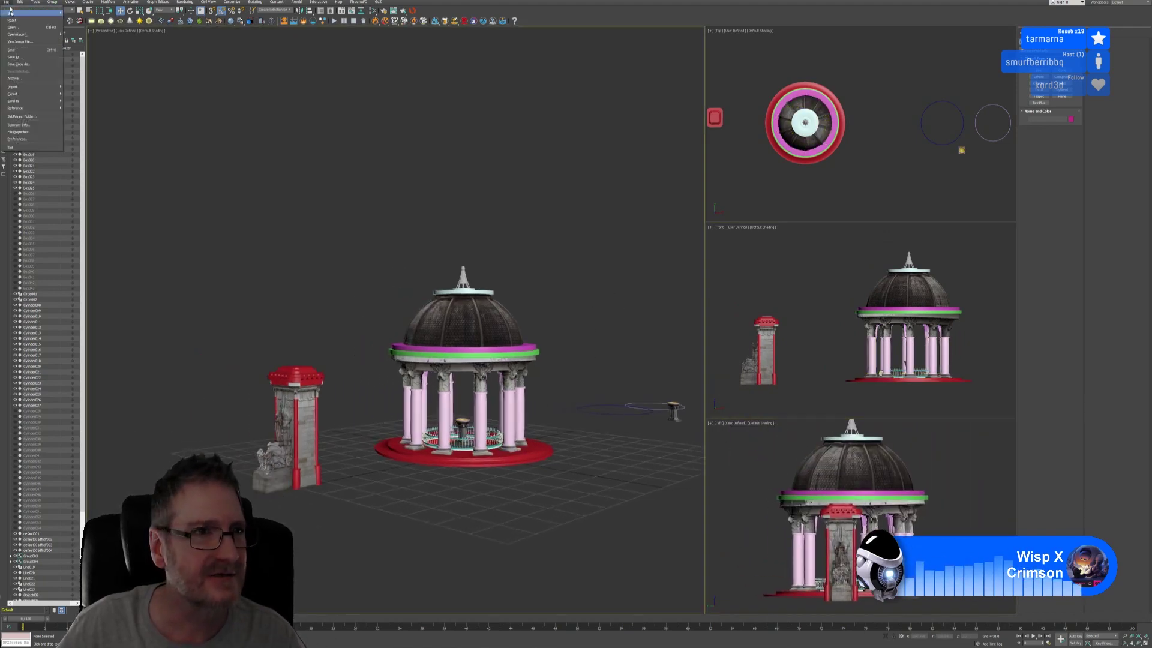
click(24, 49)
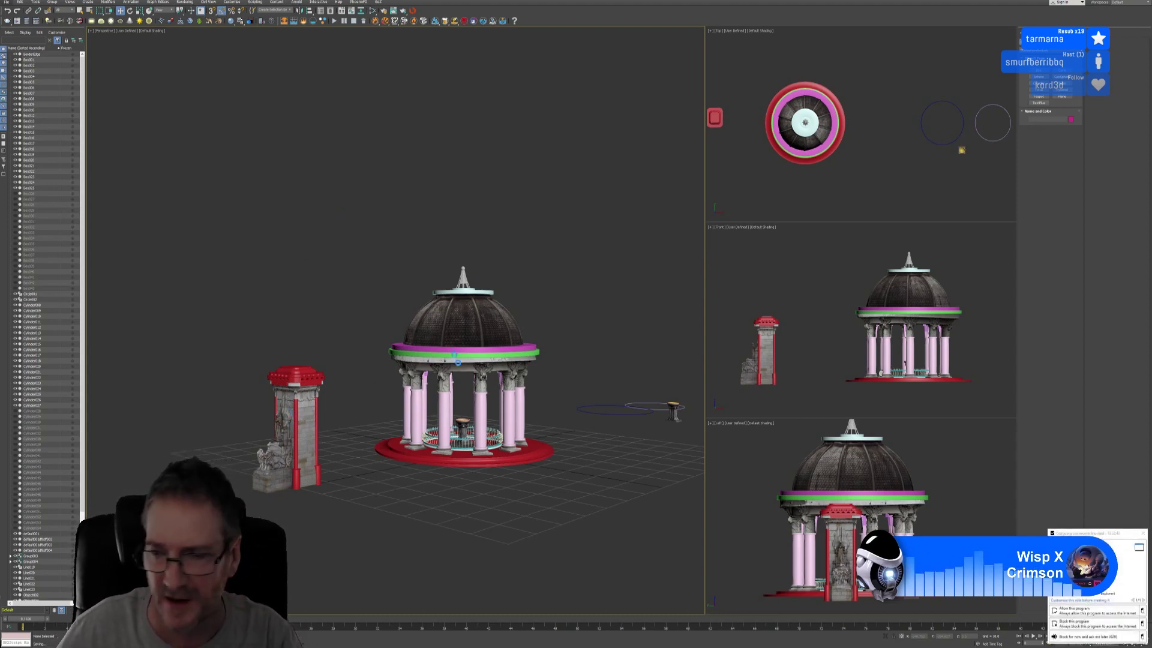
click(1090, 640)
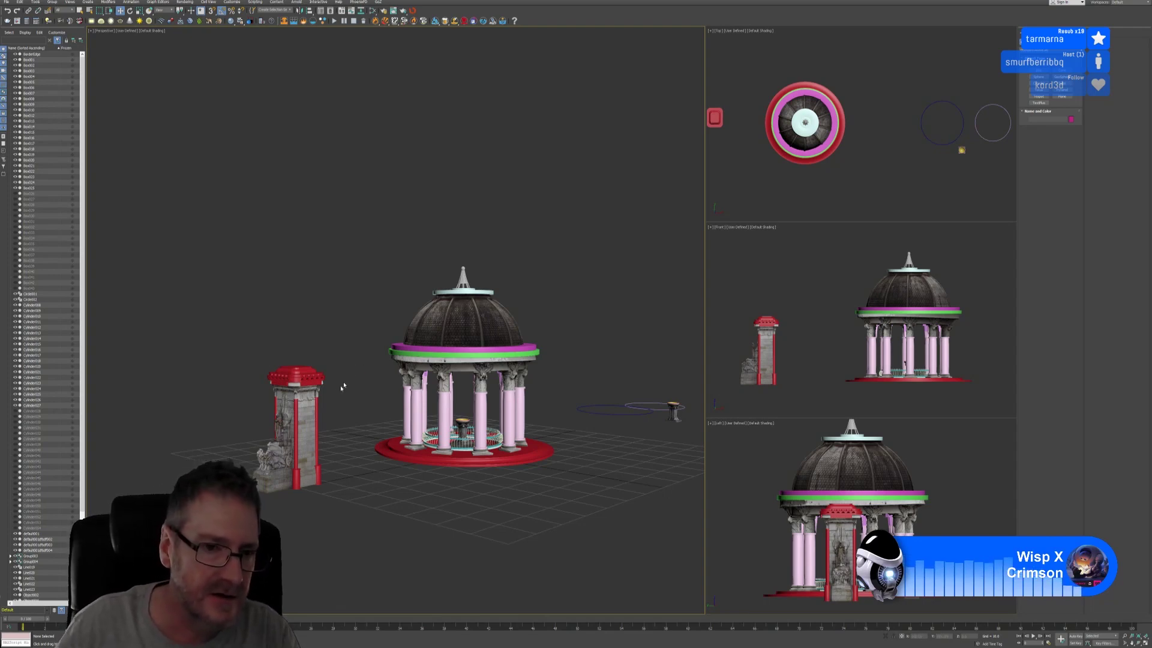
click(305, 420)
click(303, 389)
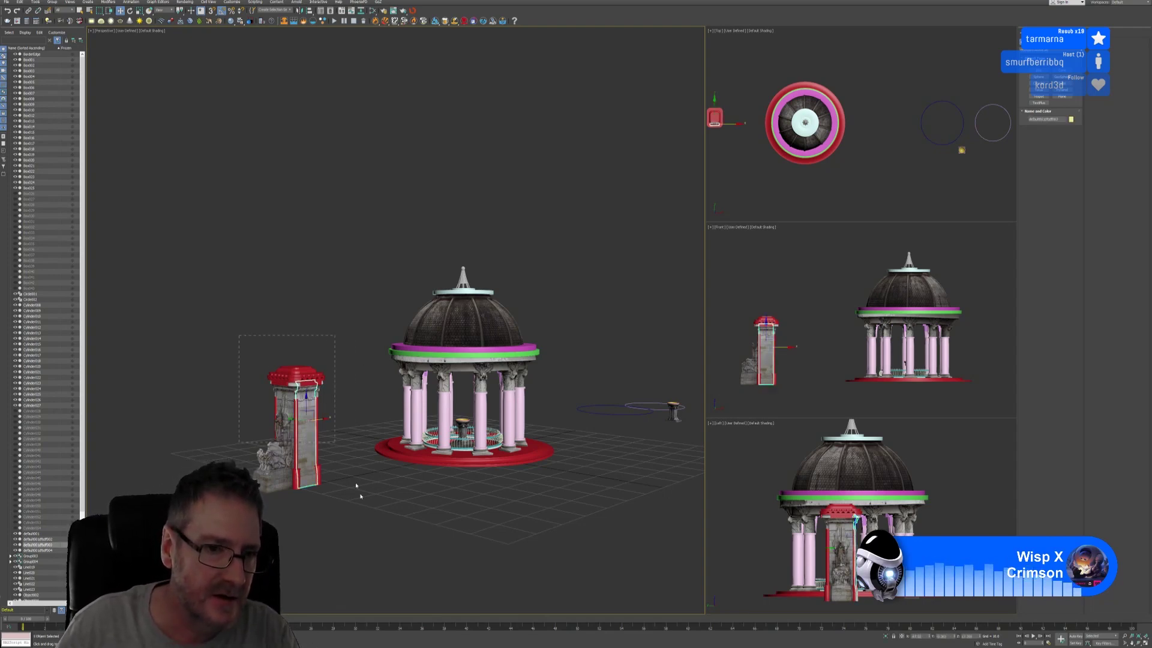
drag(360, 497, 362, 526)
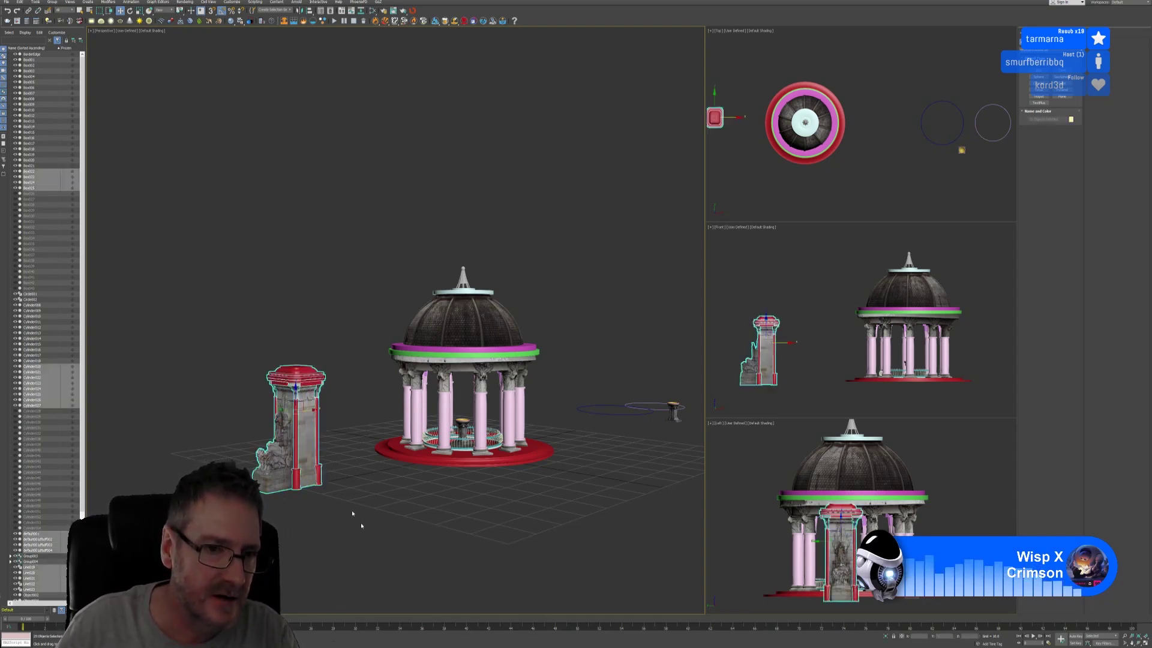
click(54, 2)
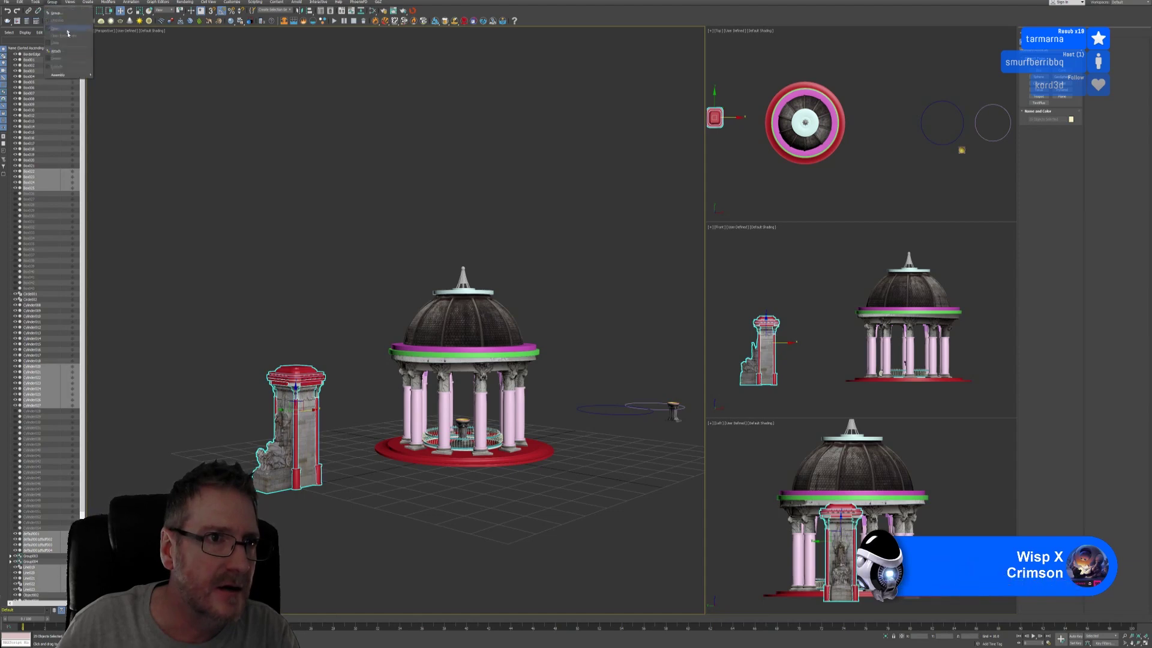
key(Escape)
Step: Select the pillar's plain stone side wall and check its polygon count
scroll(323, 430, up, 5)
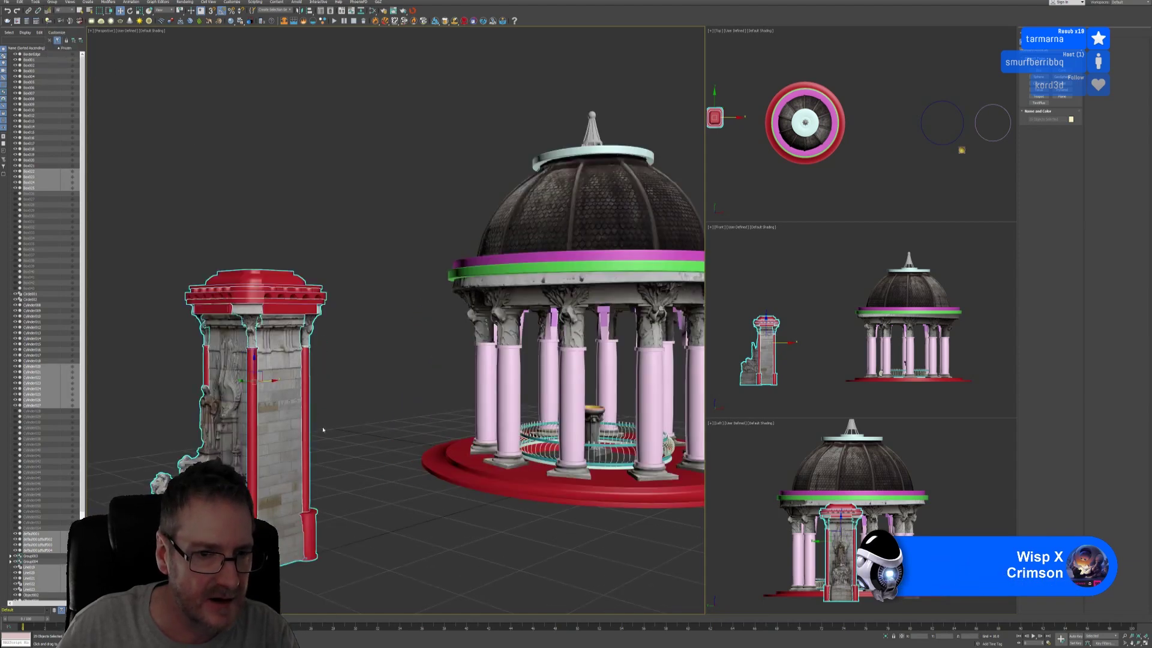
click(286, 391)
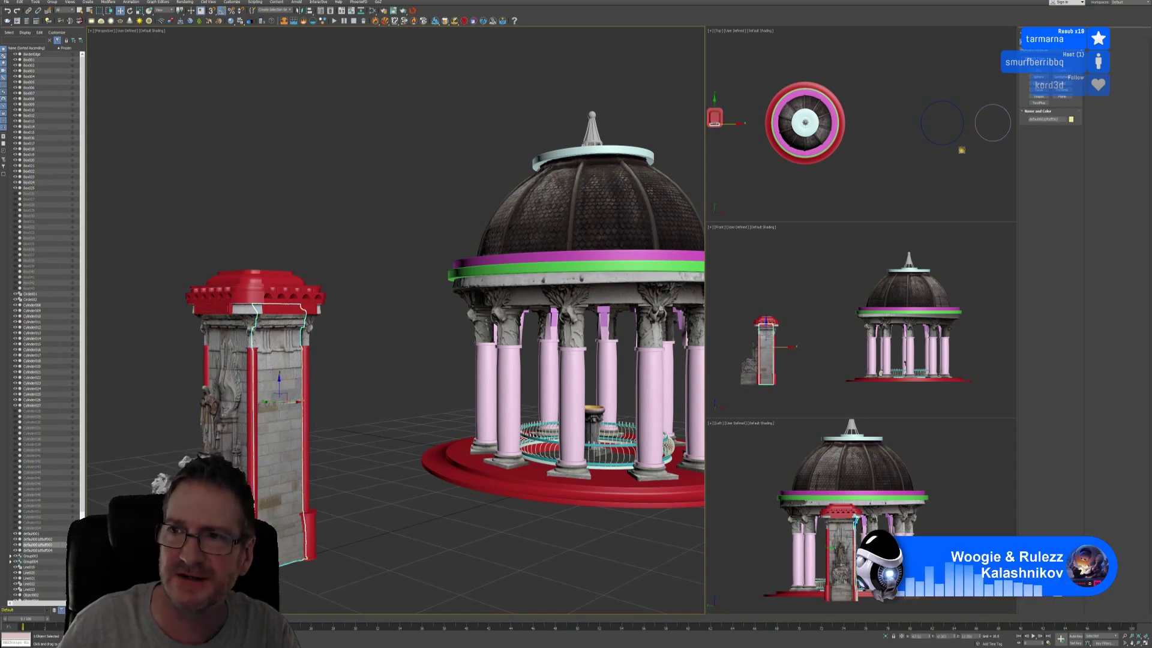
click(1074, 34)
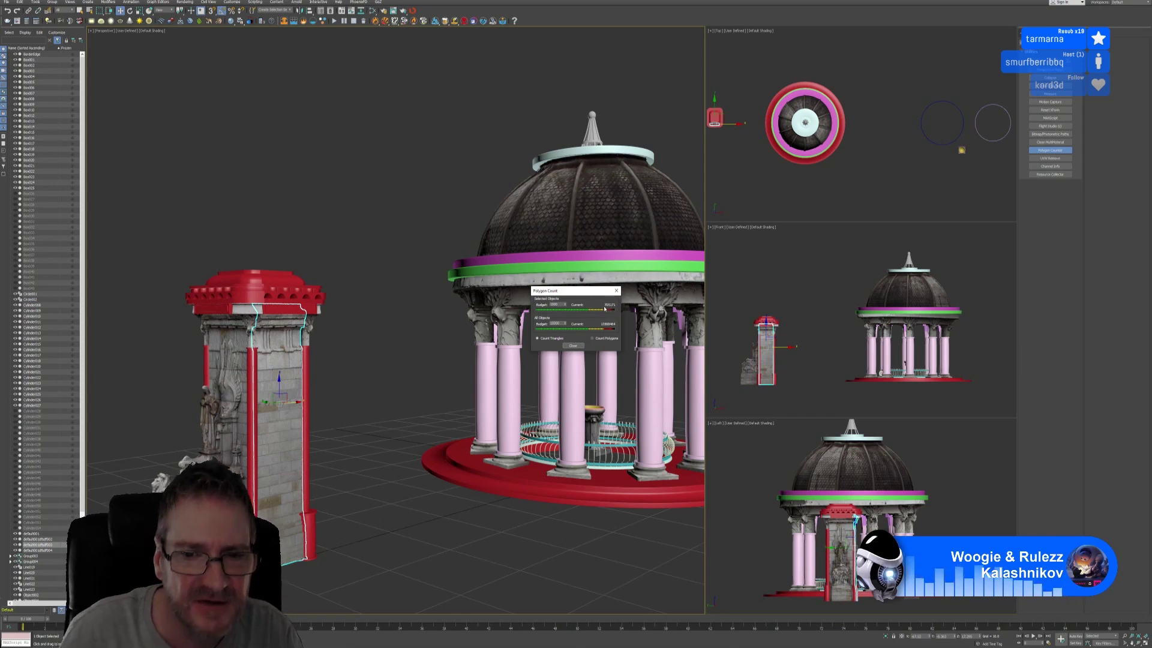
click(574, 346)
middle_drag(330, 276, 338, 276)
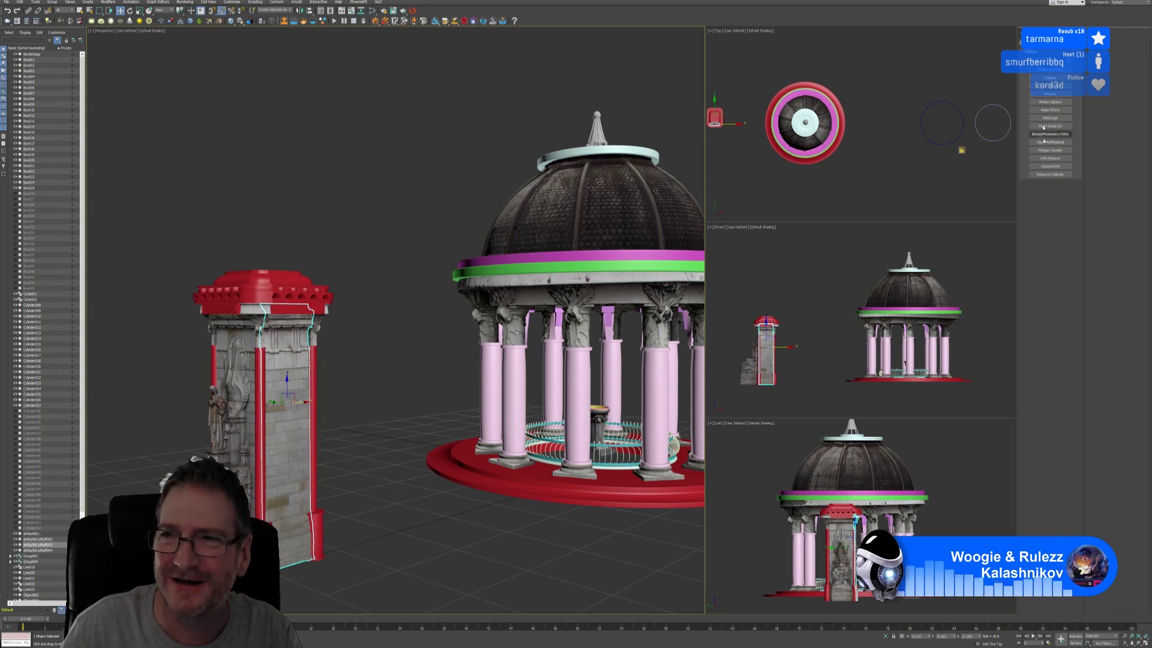
Step: Replace the Optimize modifier on the stone wall with ProOptimizer and enable Keep Textures
click(1032, 33)
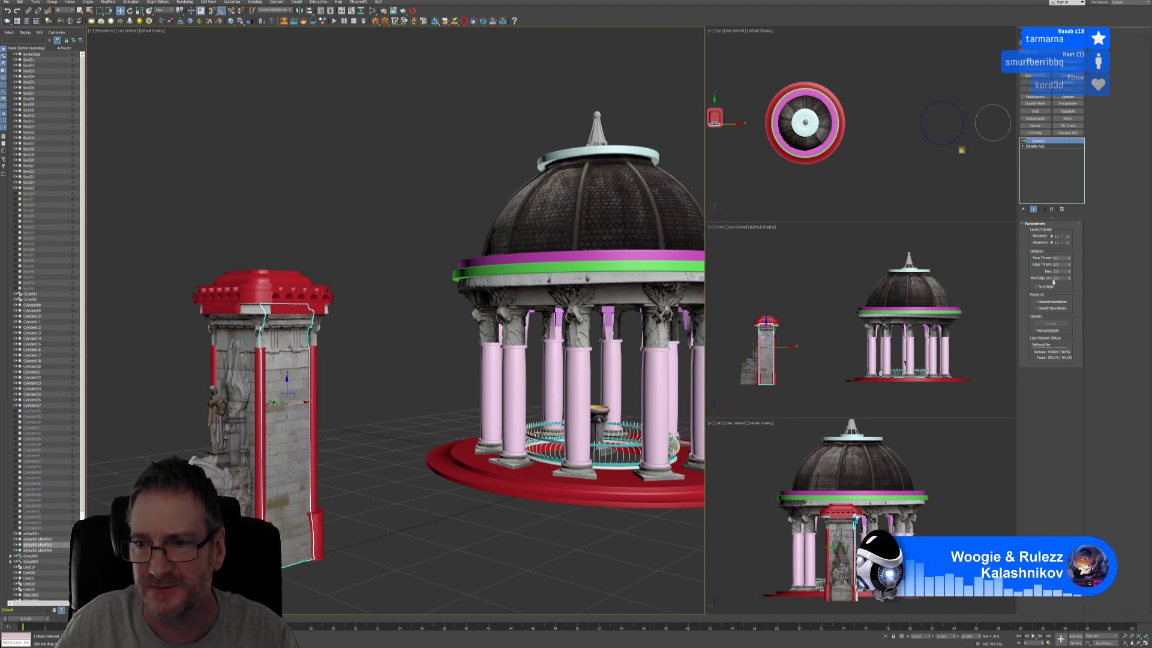
click(1051, 210)
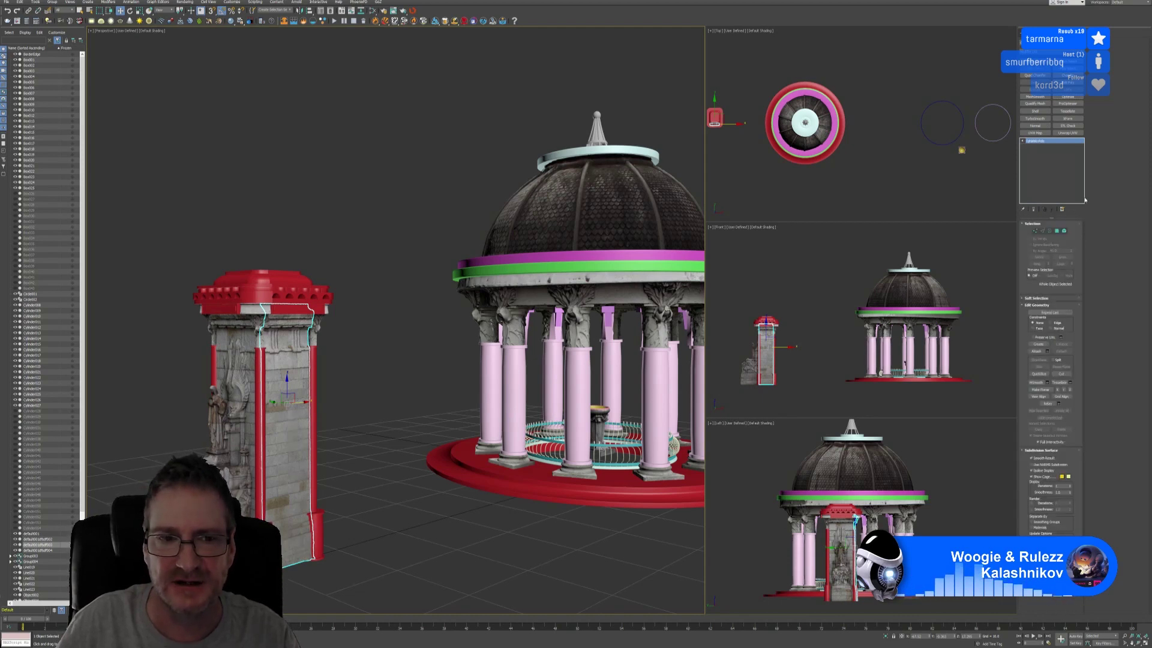
click(1069, 104)
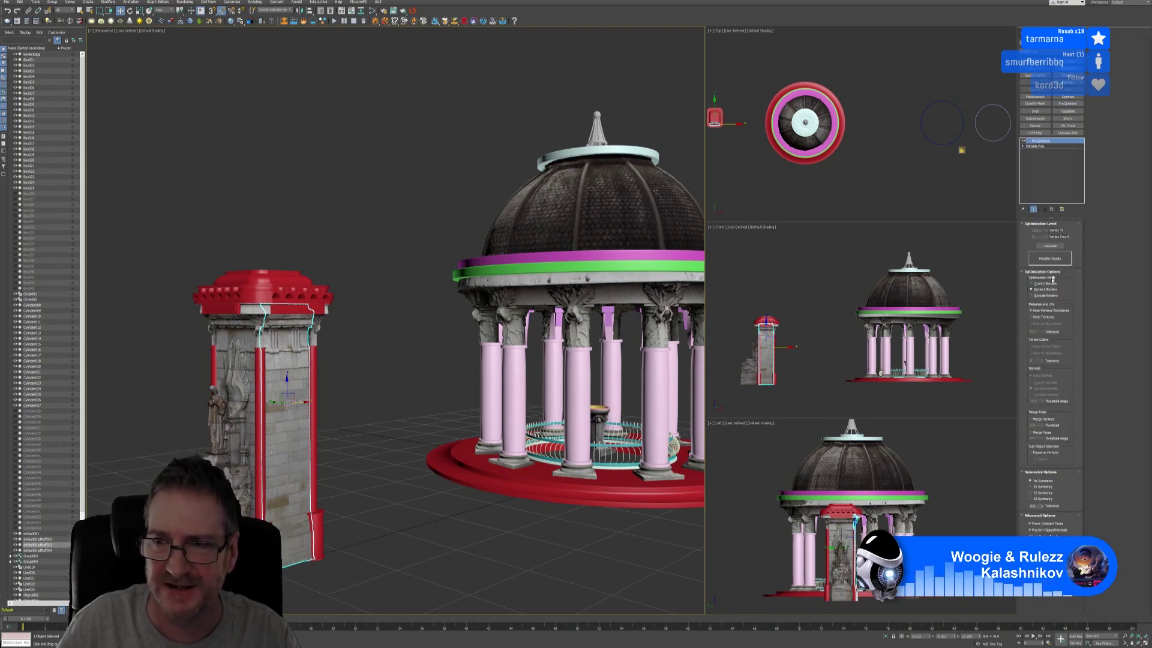
click(1044, 317)
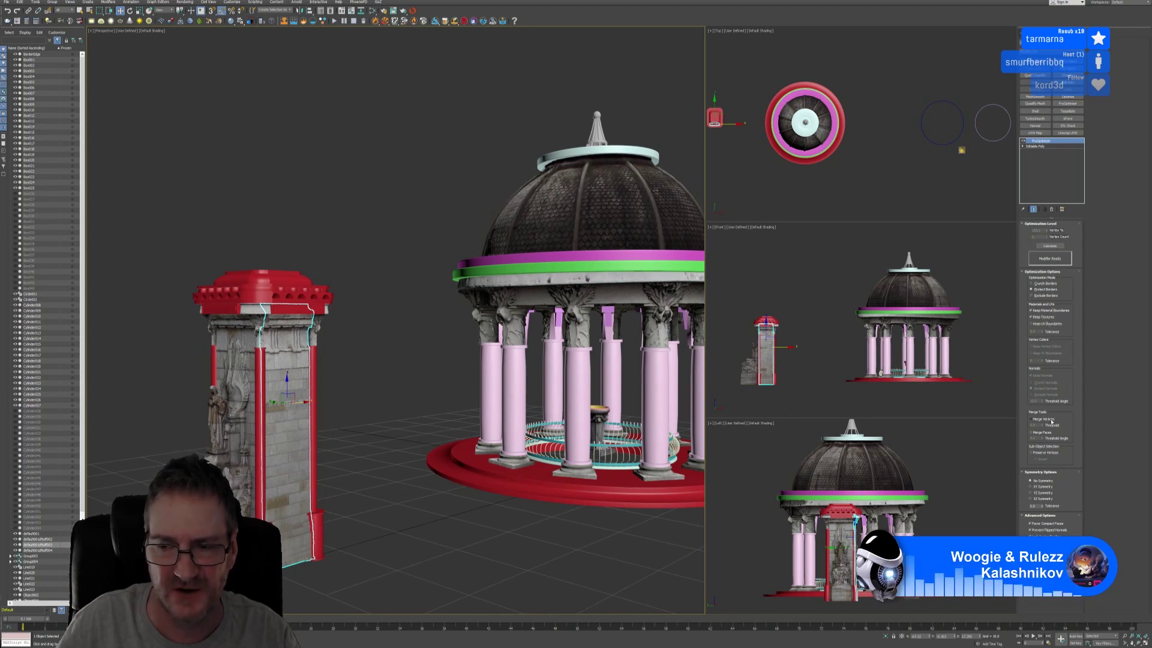
Step: Calculate the ProOptimizer reduction for the stone wall and set its Vertex % to 10
click(1050, 246)
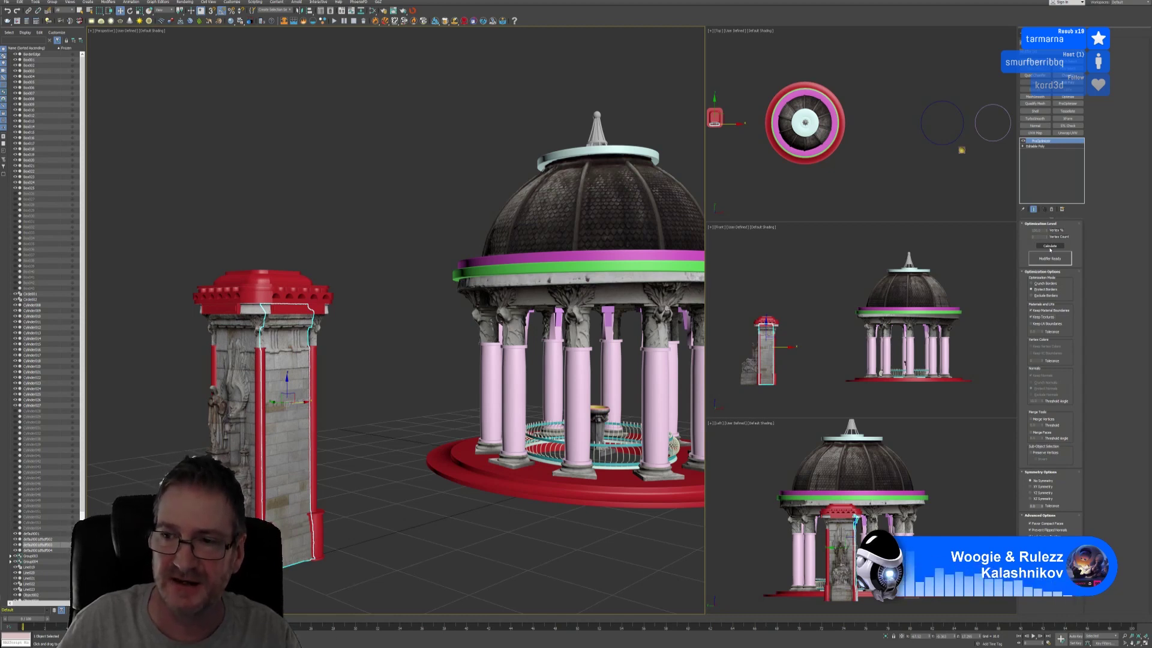
click(1050, 246)
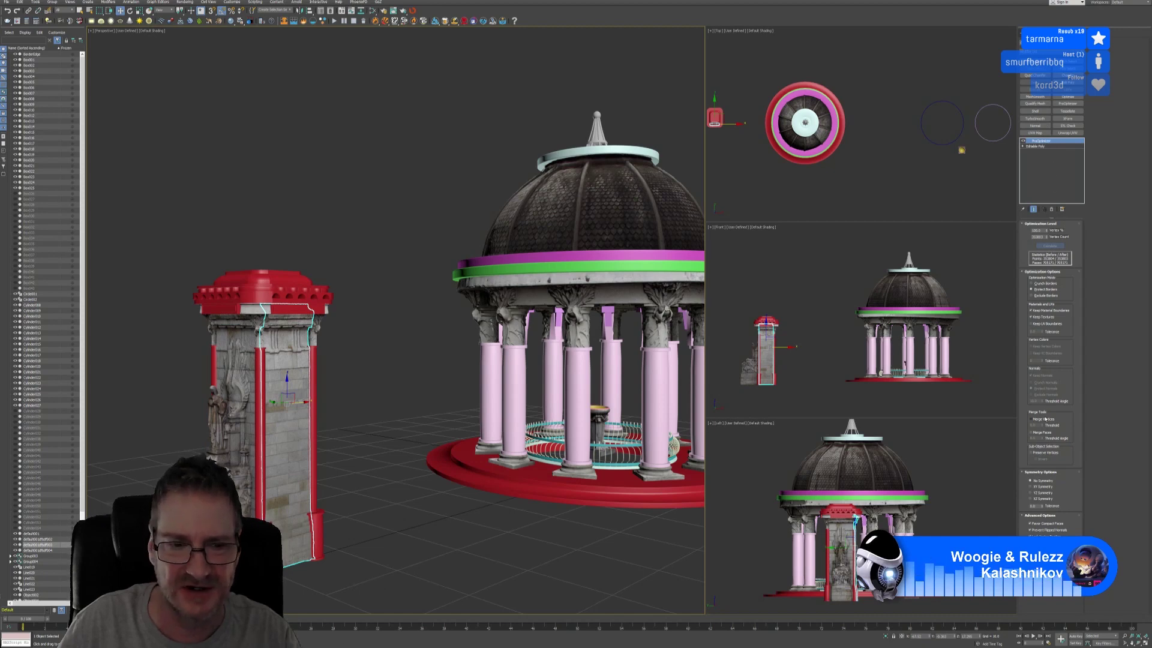
double_click(1038, 230)
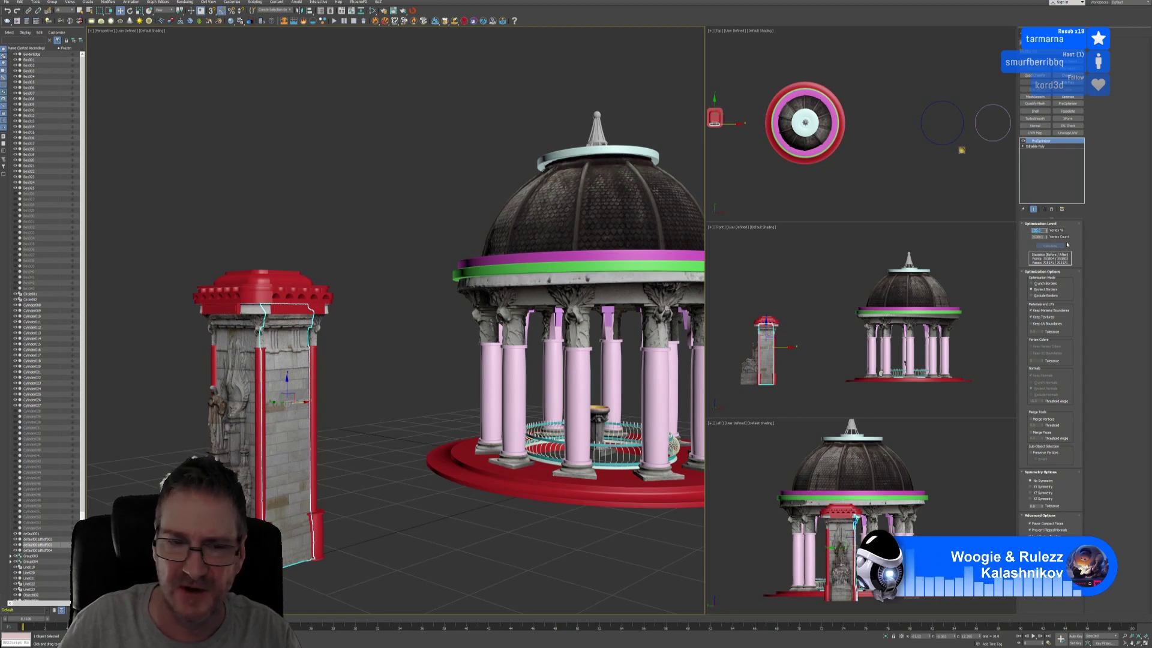
scroll(296, 381, up, 5)
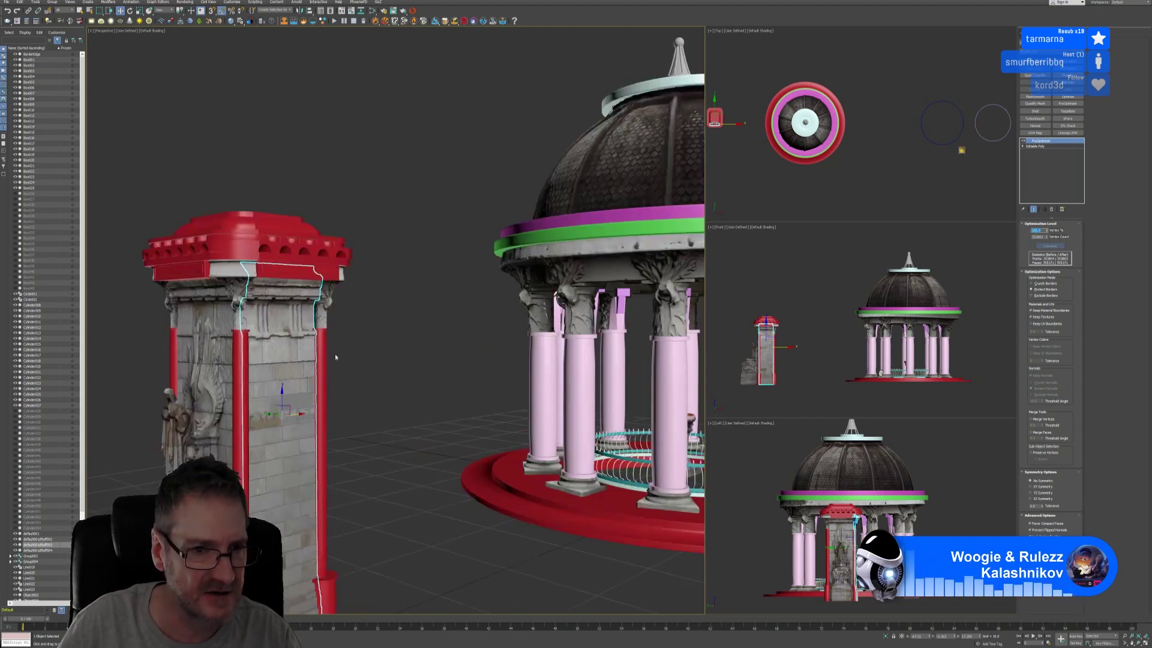
double_click(1038, 231)
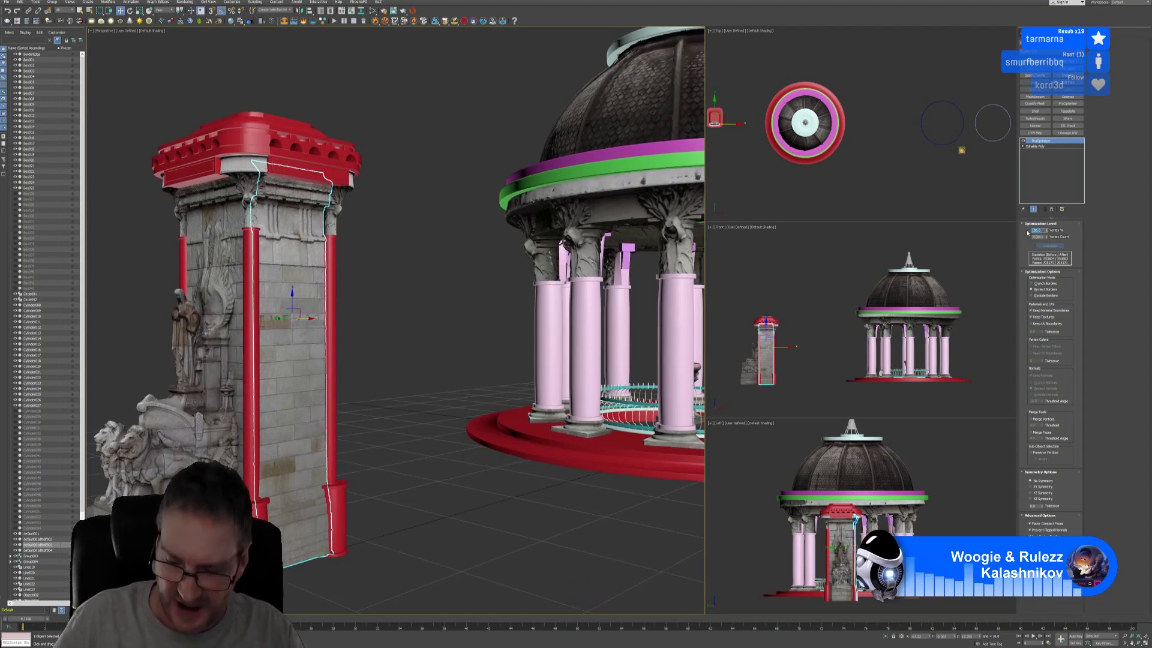
text(10)
key(Return)
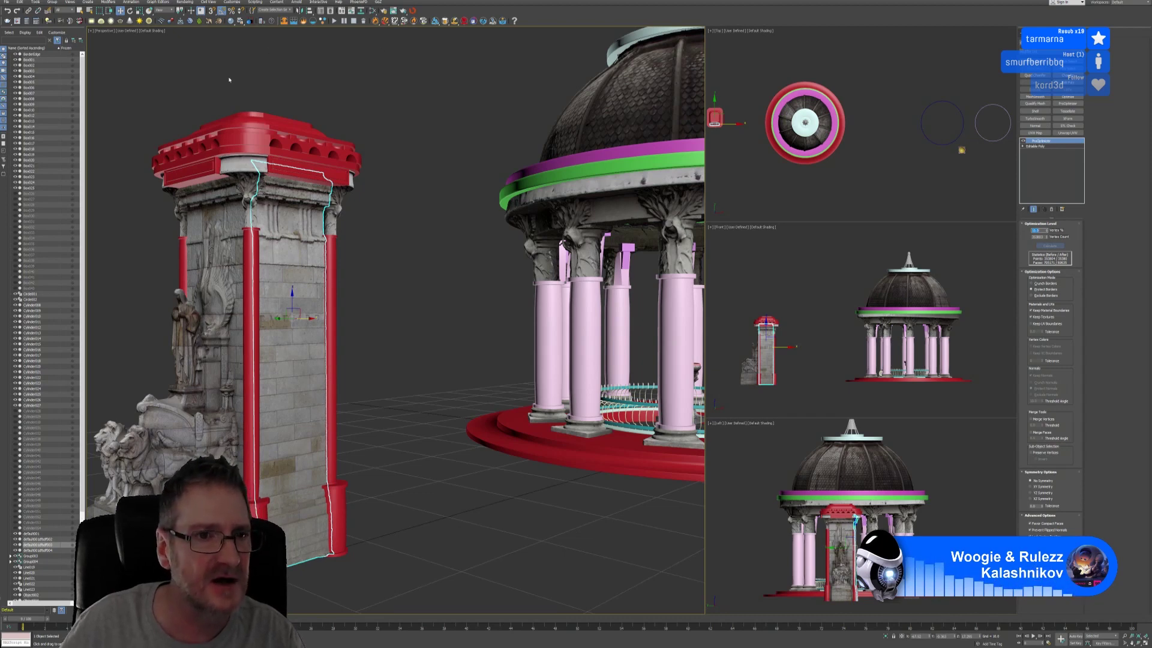
Step: Isolate the optimized stone wall, show edged faces in the perspective view, and inspect its mesh density up close
key(alt+q)
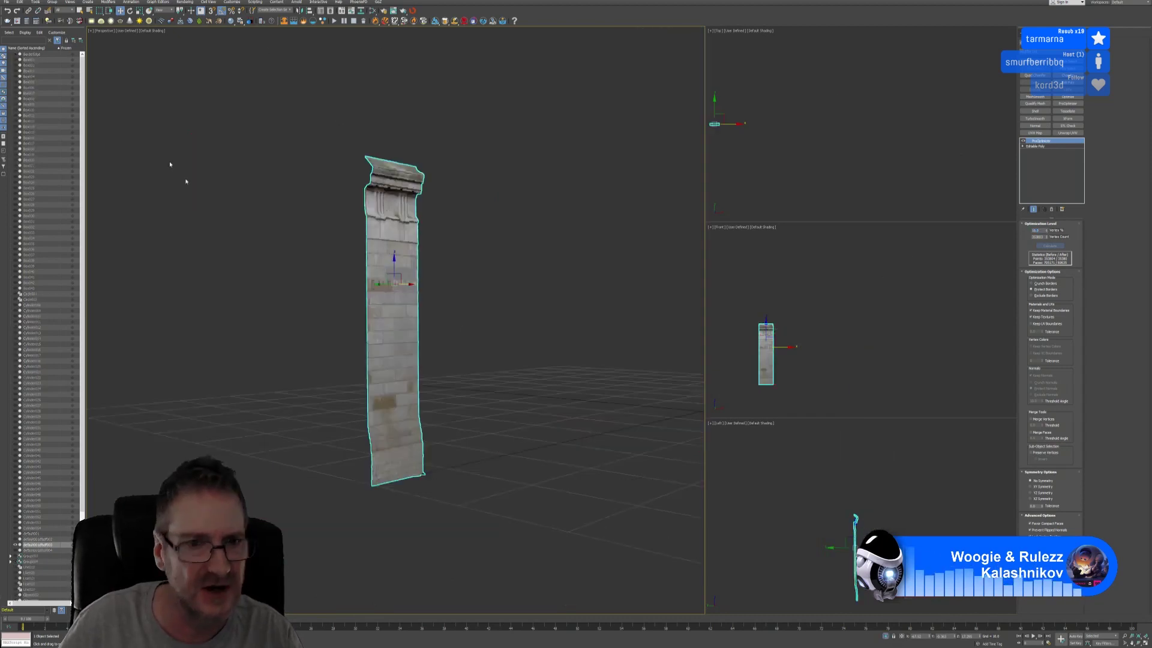
click(148, 31)
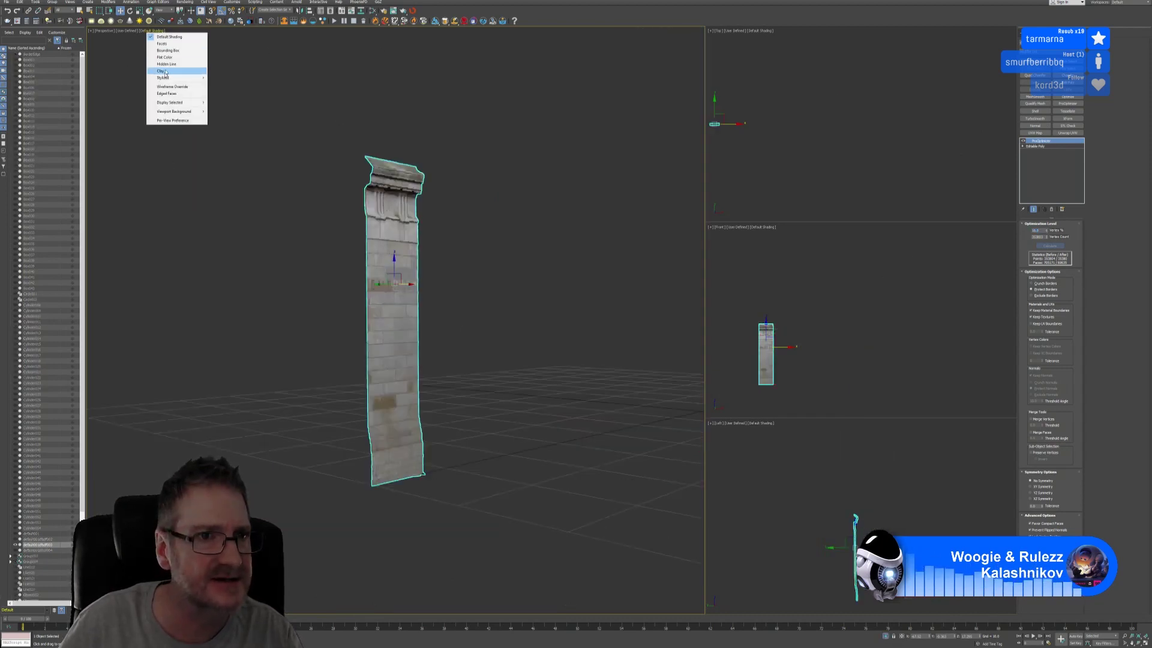
click(162, 95)
scroll(397, 263, up, 3)
scroll(397, 263, up, 2)
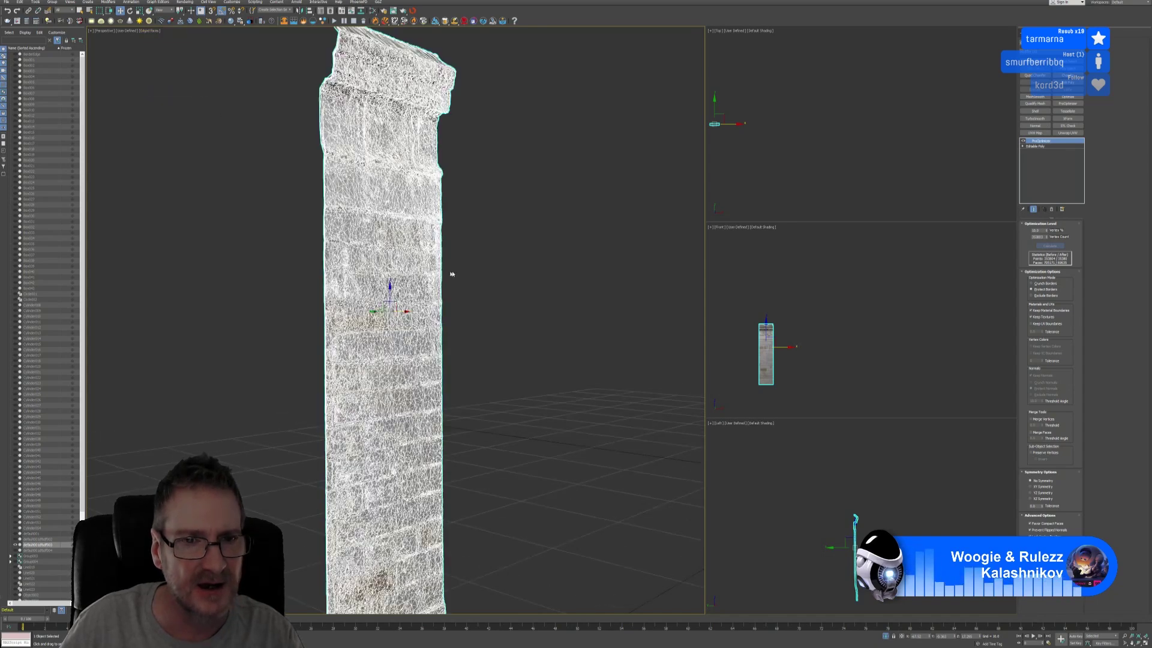
Step: Try ProOptimizer Vertex % values of 5 and 2 on the isolated stone wall
middle_drag(546, 276, 542, 237)
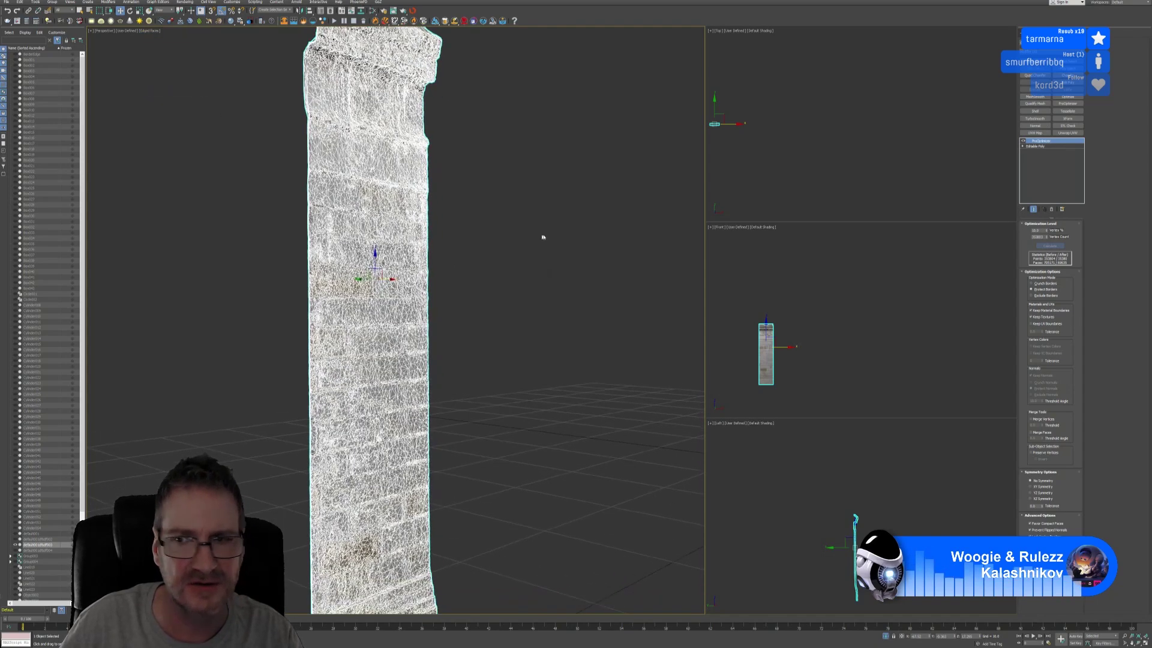
double_click(1038, 231)
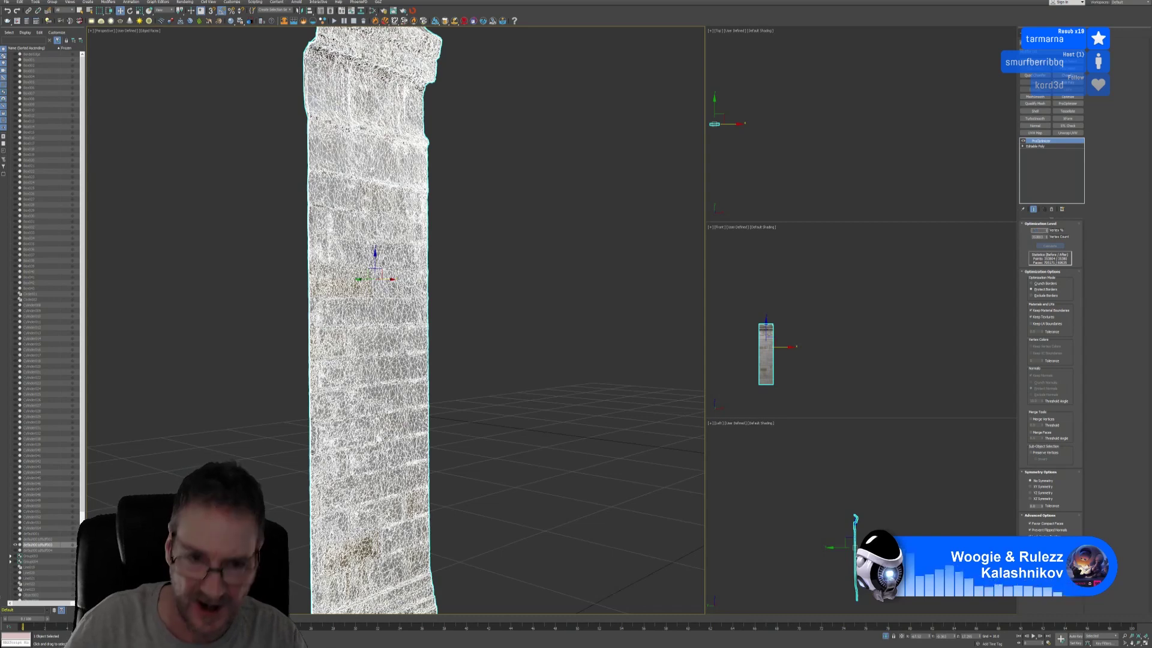
text(5)
key(Return)
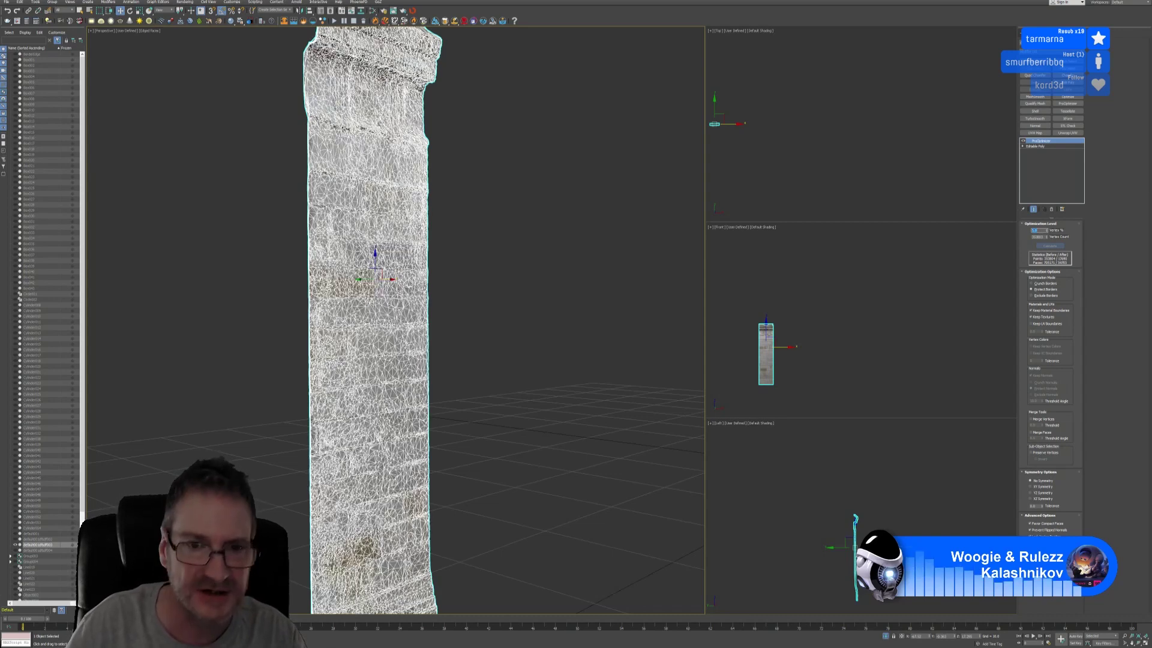
text(2)
key(Return)
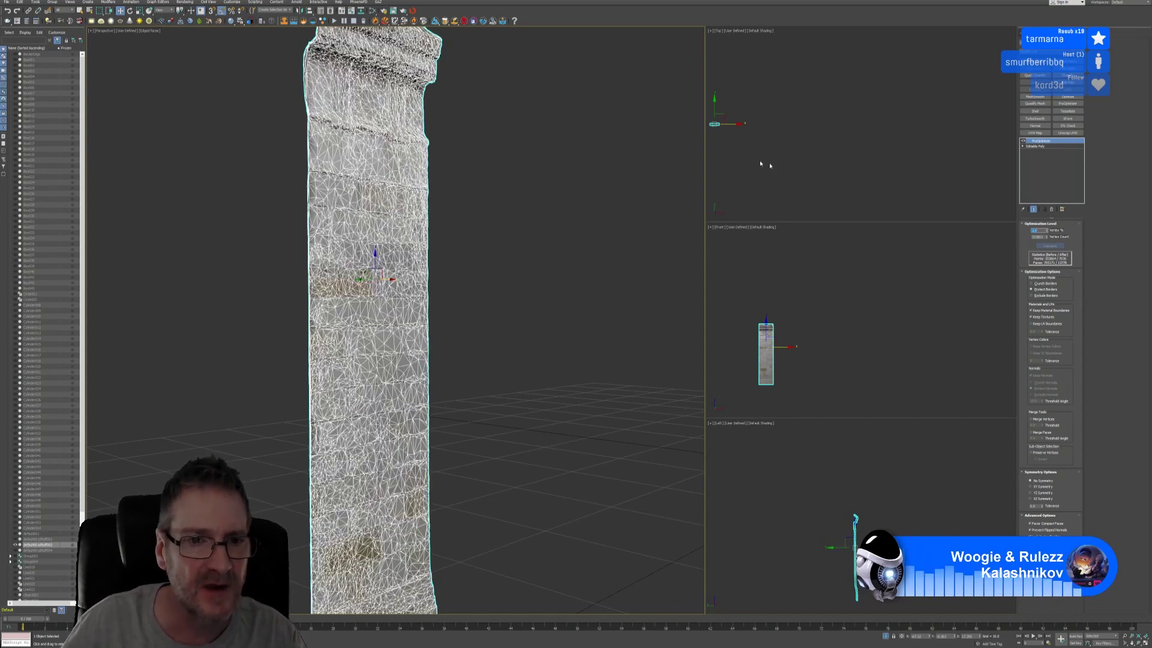
Step: Turn off edged faces in the perspective view and inspect the textured stone wall
click(149, 32)
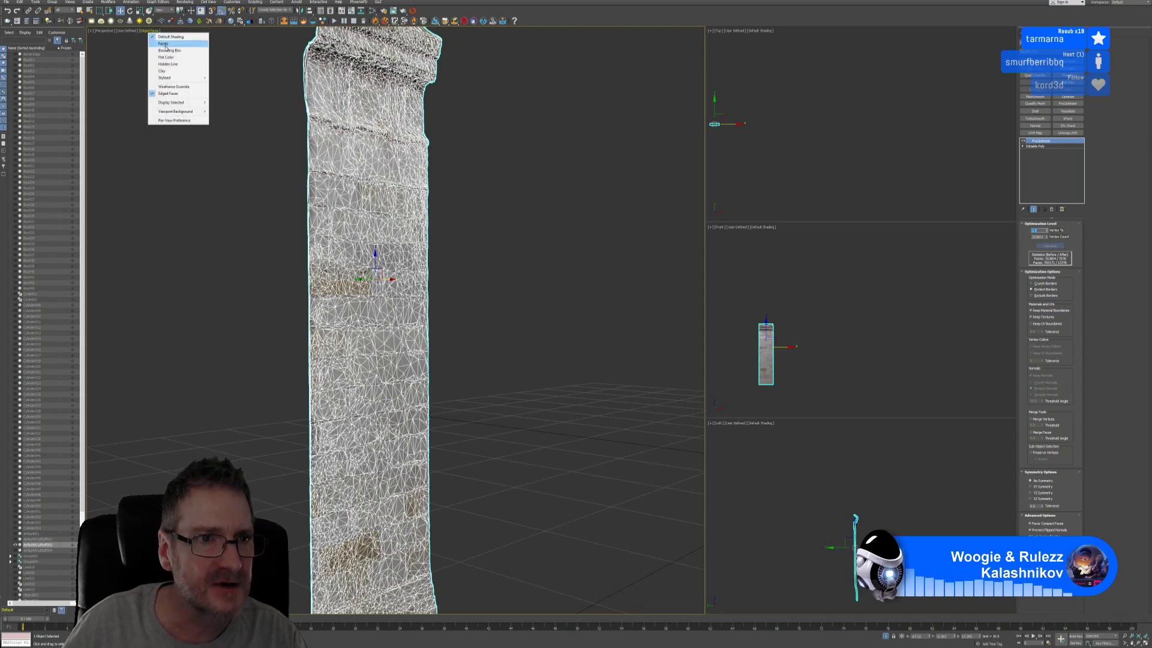
click(168, 94)
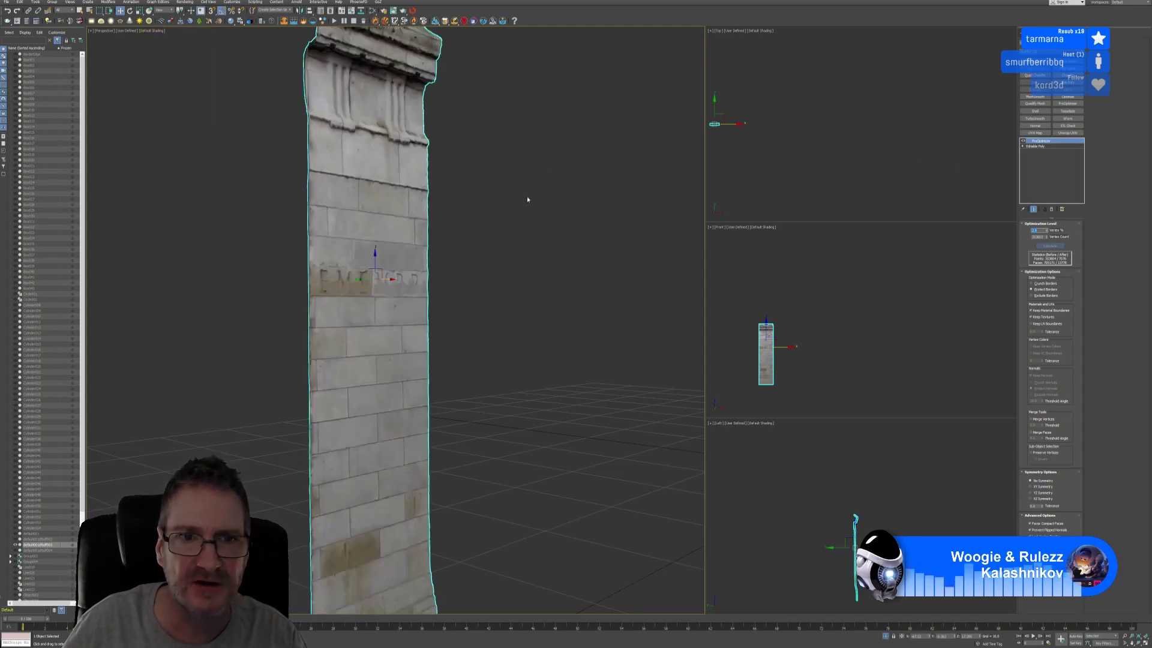
alt+middle_drag(528, 199, 461, 225)
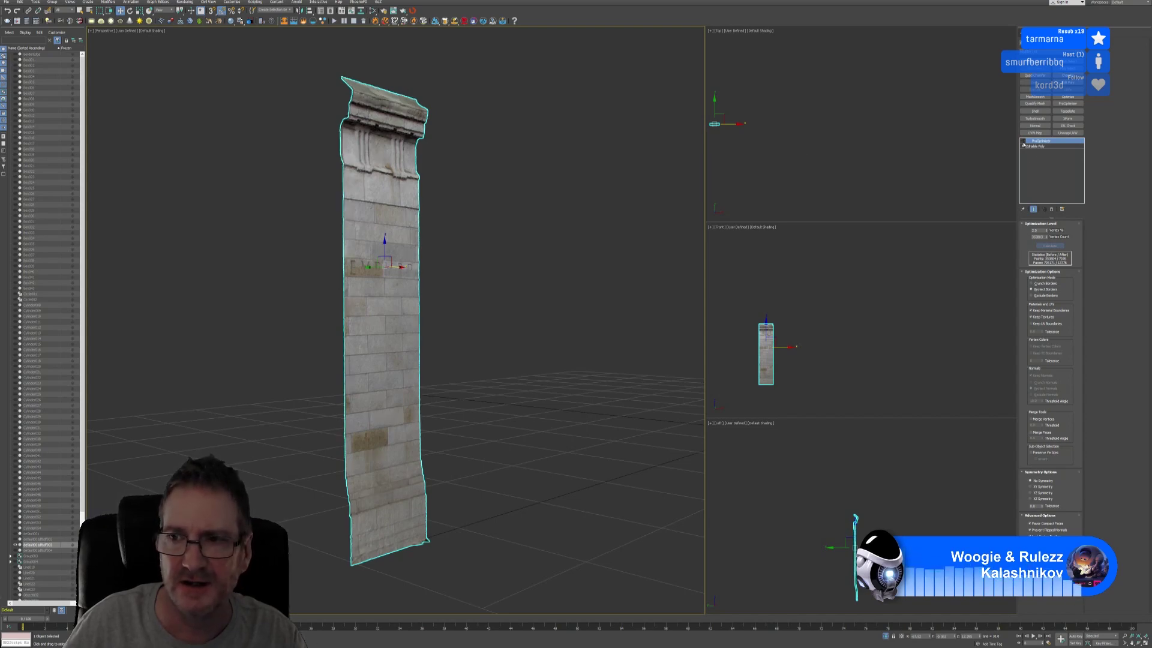
Step: Set the stone wall's Vertex % to 5 and toggle the ProOptimizer modifier to compare it with the original mesh
drag(1043, 230, 1022, 239)
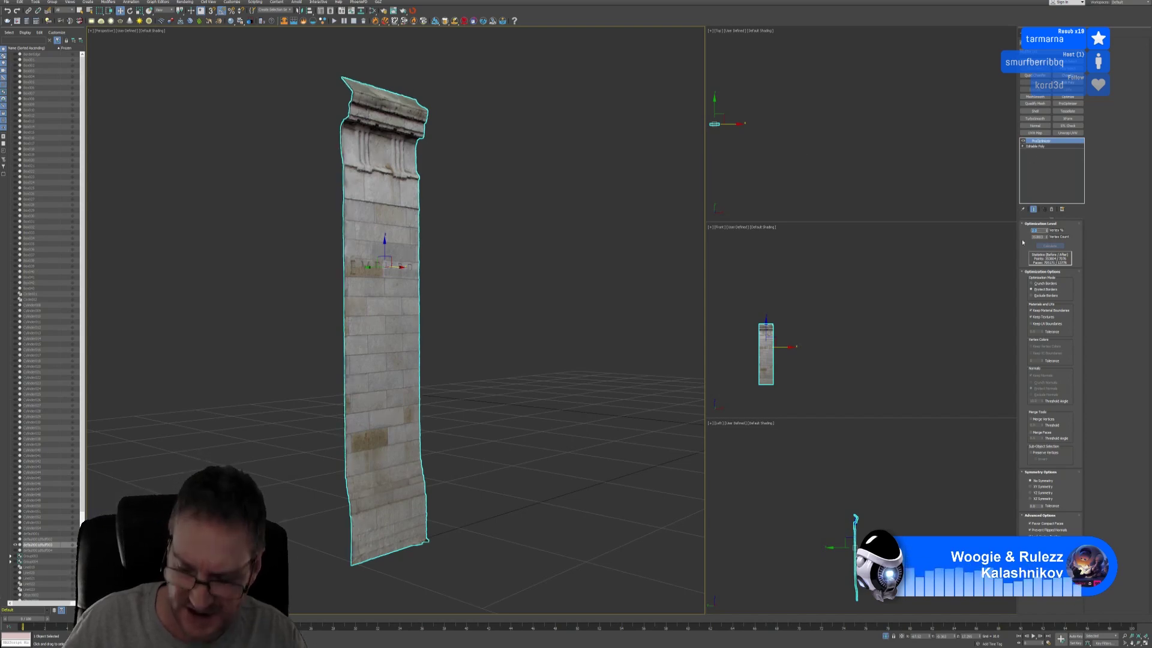
text(5)
key(Return)
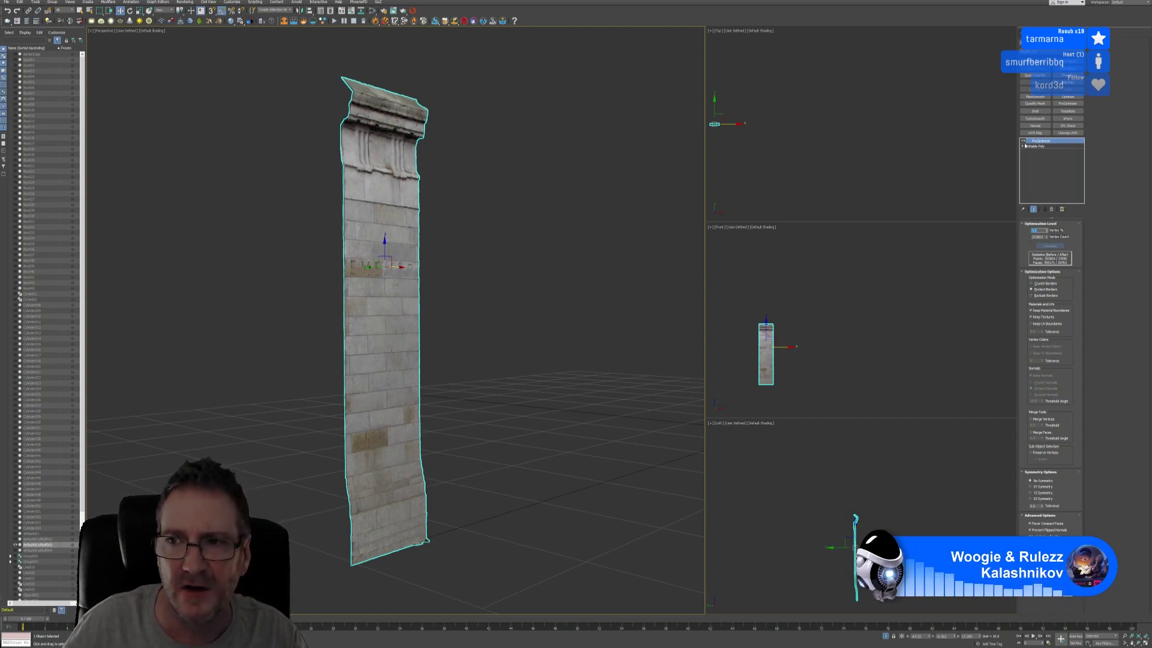
click(1023, 142)
click(1023, 142)
click(1024, 142)
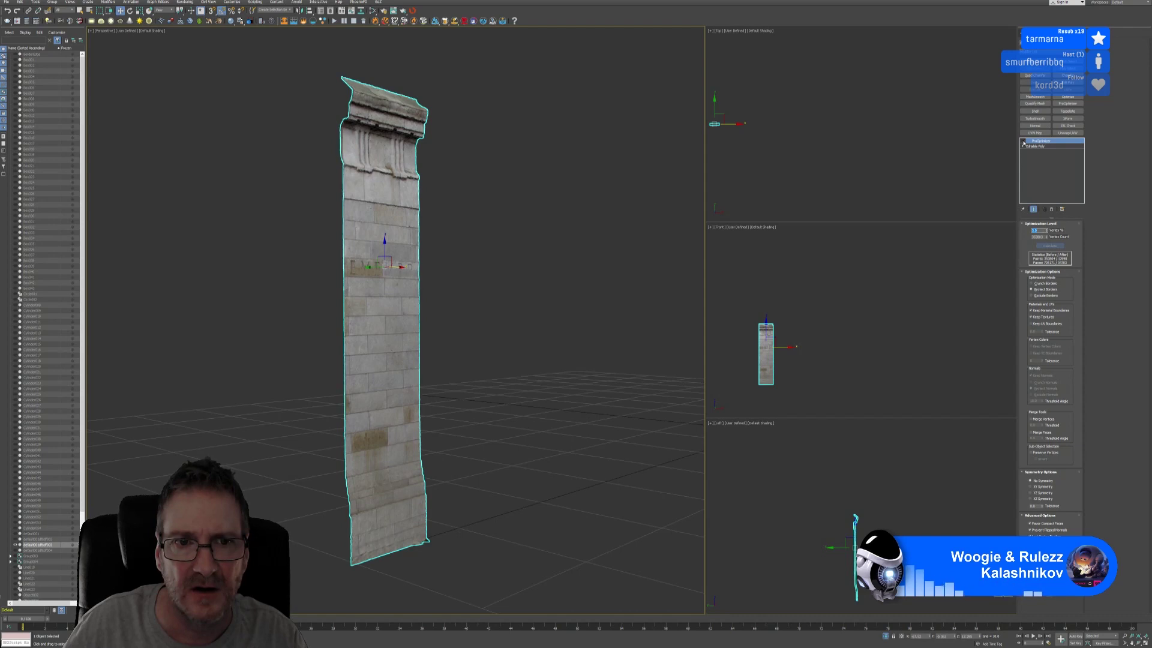
click(1024, 142)
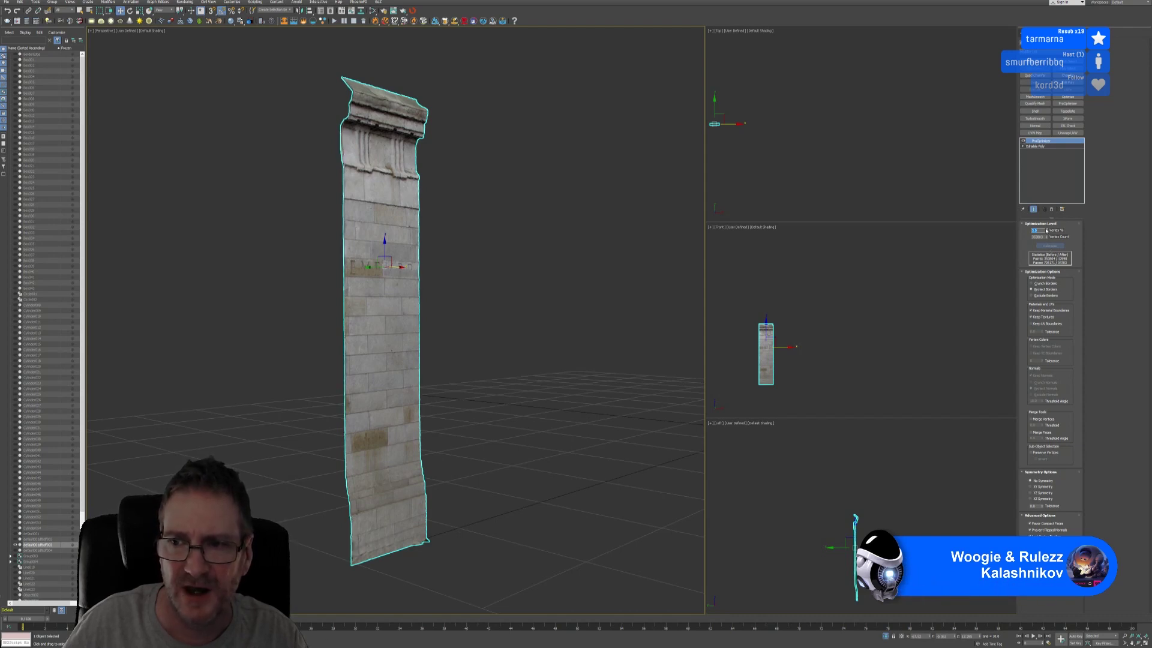
Step: Set the stone wall's Vertex % to 10 and compare the result with ProOptimizer switched off and on
text(10)
key(Return)
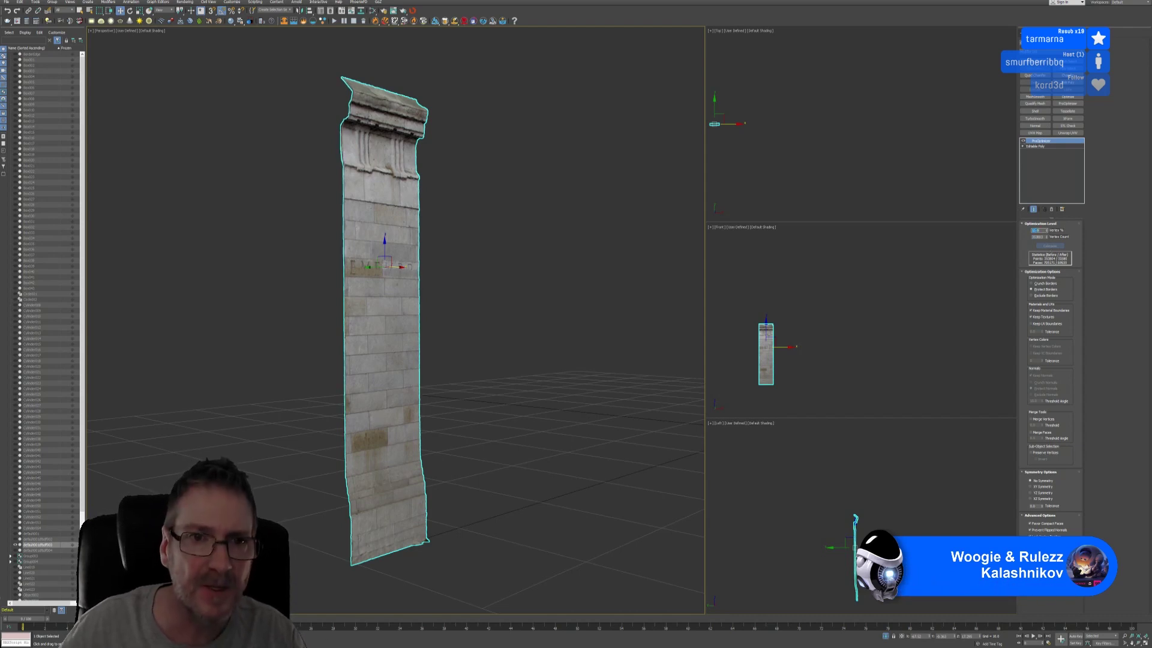
click(1023, 142)
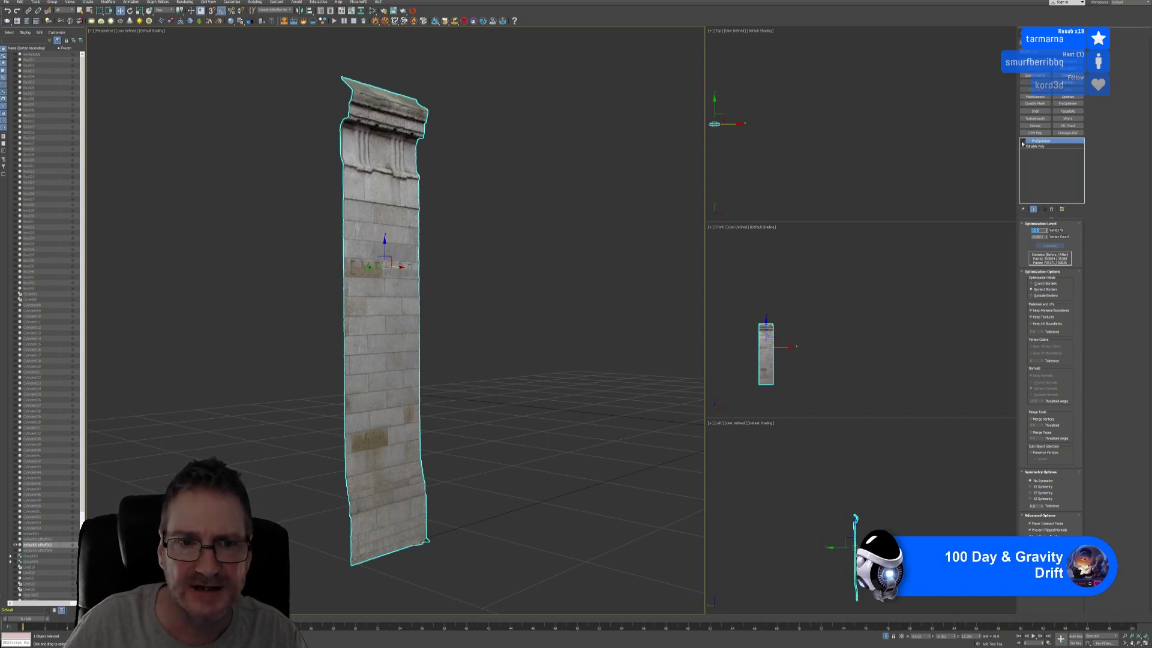
click(1023, 143)
click(1023, 143)
click(1023, 143)
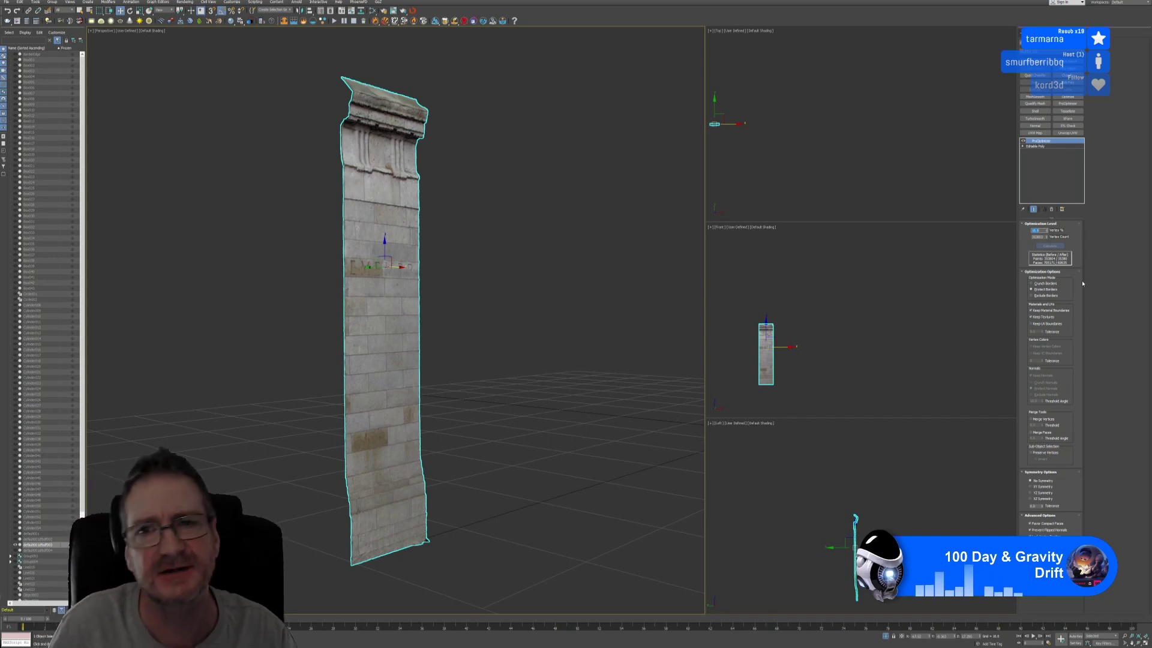
Step: Collapse the side wall's modifier stack, convert it to an Editable Poly, and bring back the rest of the scene
right_click(1041, 144)
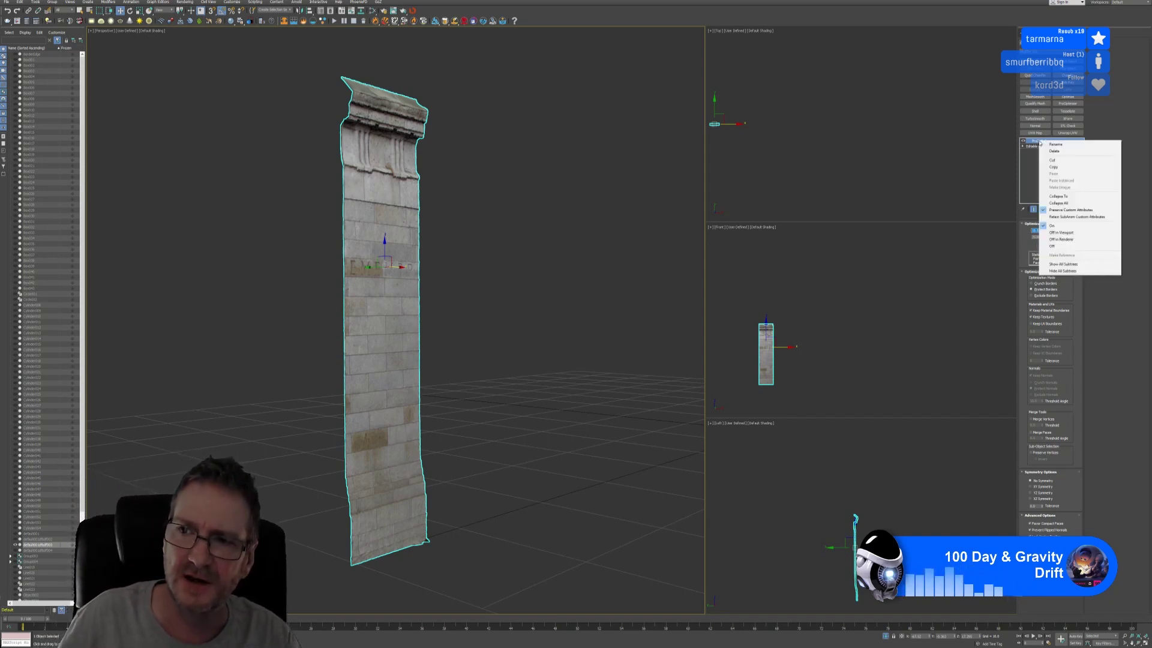
click(1059, 203)
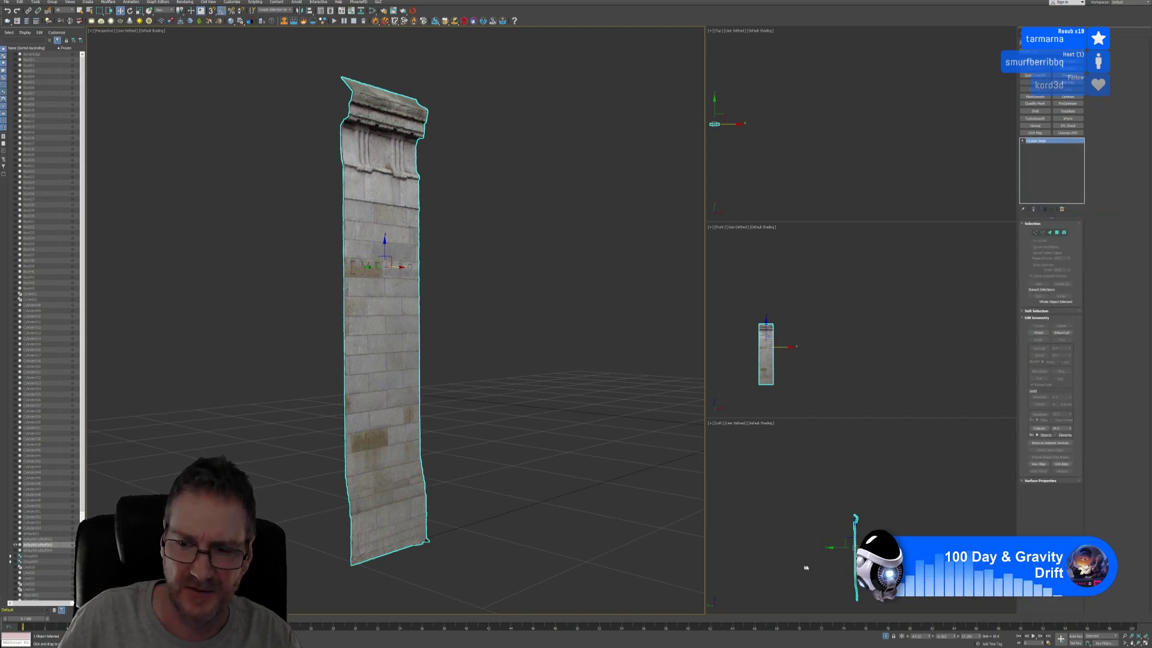
right_click(1038, 141)
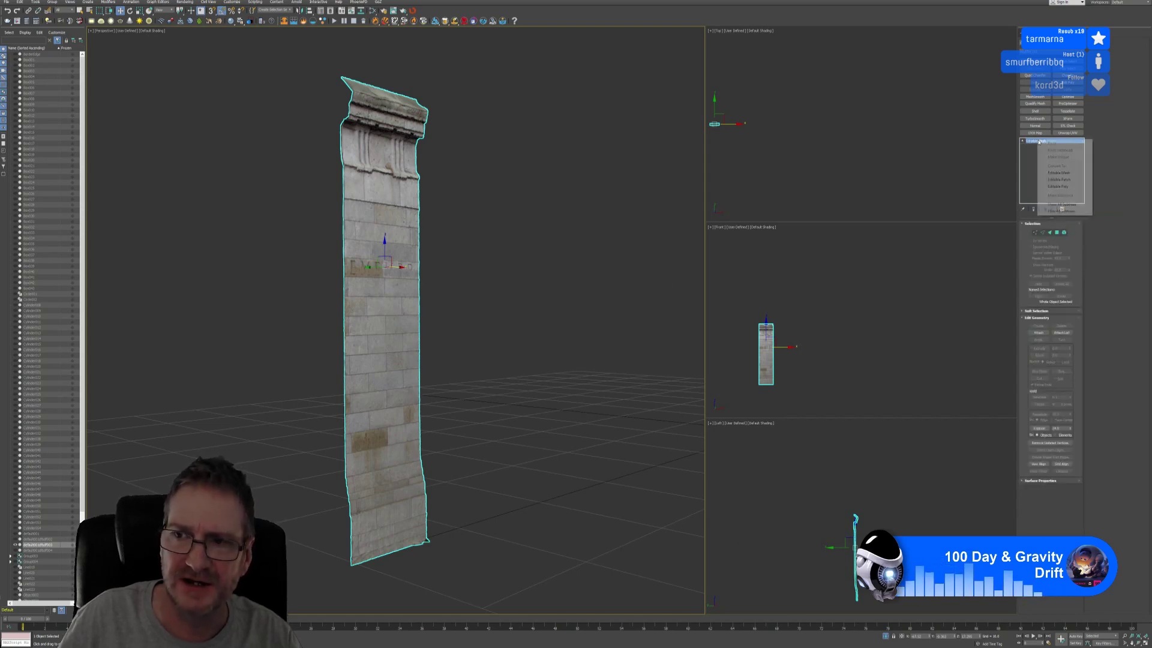
click(1061, 186)
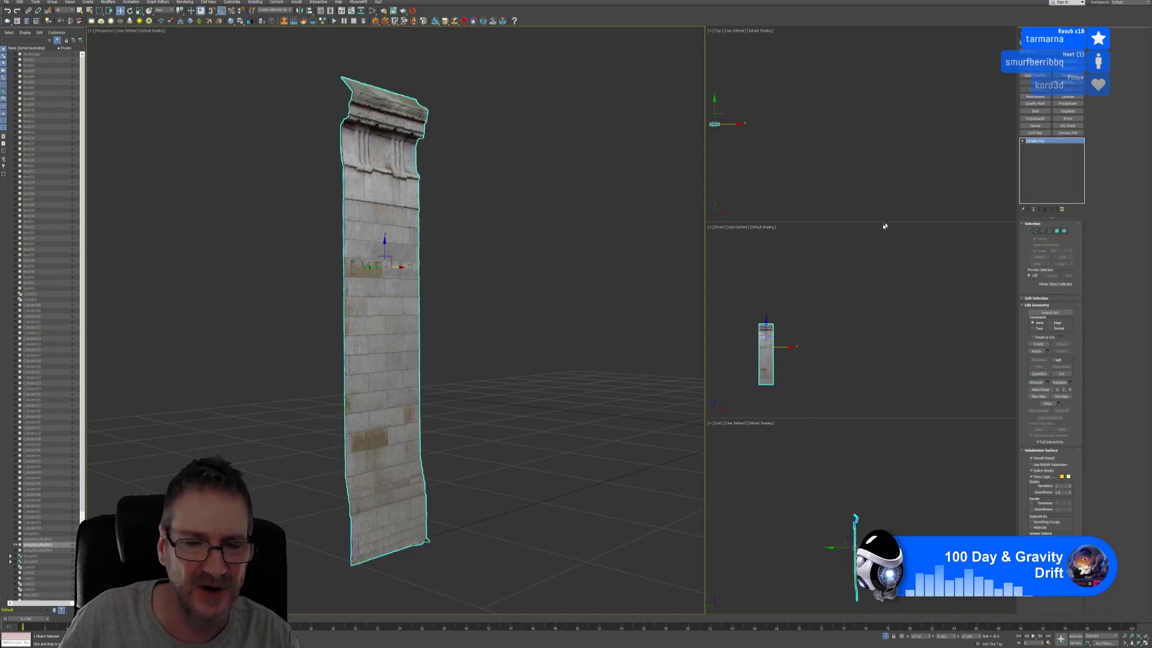
click(887, 636)
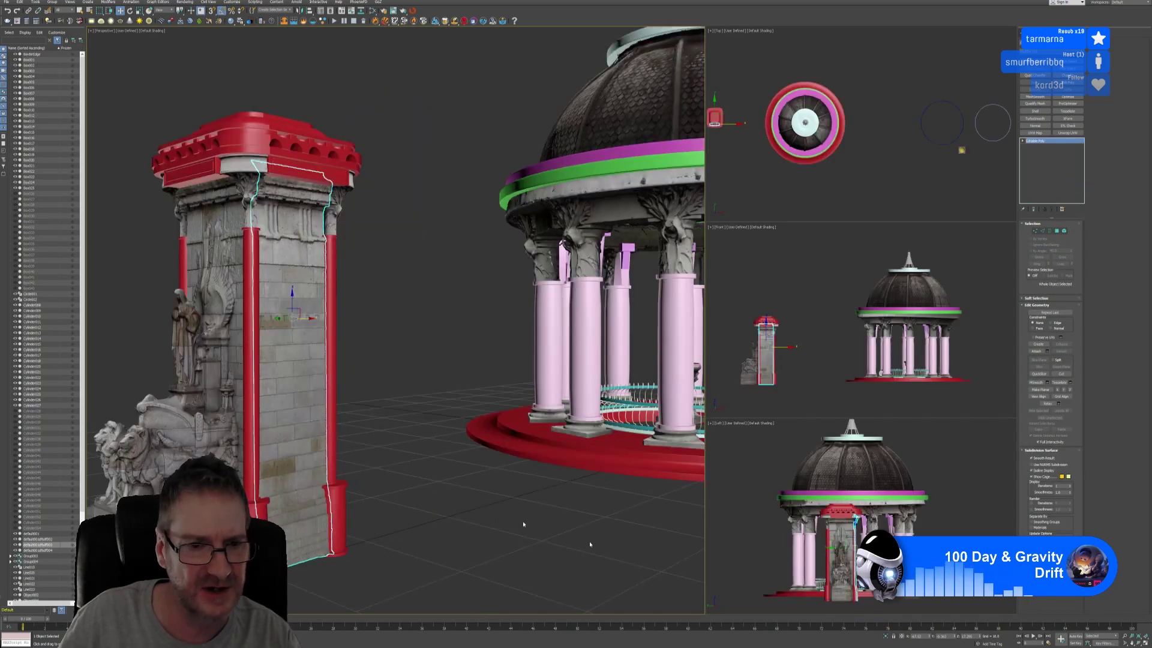
Step: Select the pillar's rear stone wall opposite the statue and add a ProOptimizer modifier with Keep Textures enabled
click(398, 299)
scroll(403, 336, down, 3)
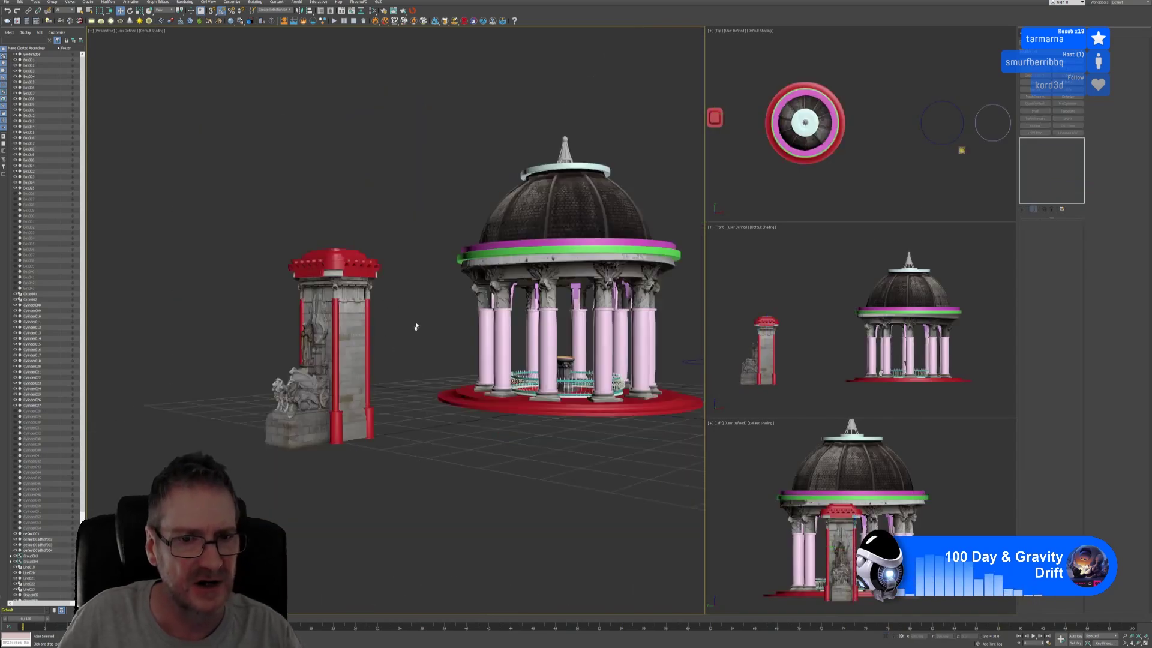
scroll(411, 327, up, 5)
scroll(410, 330, down, 5)
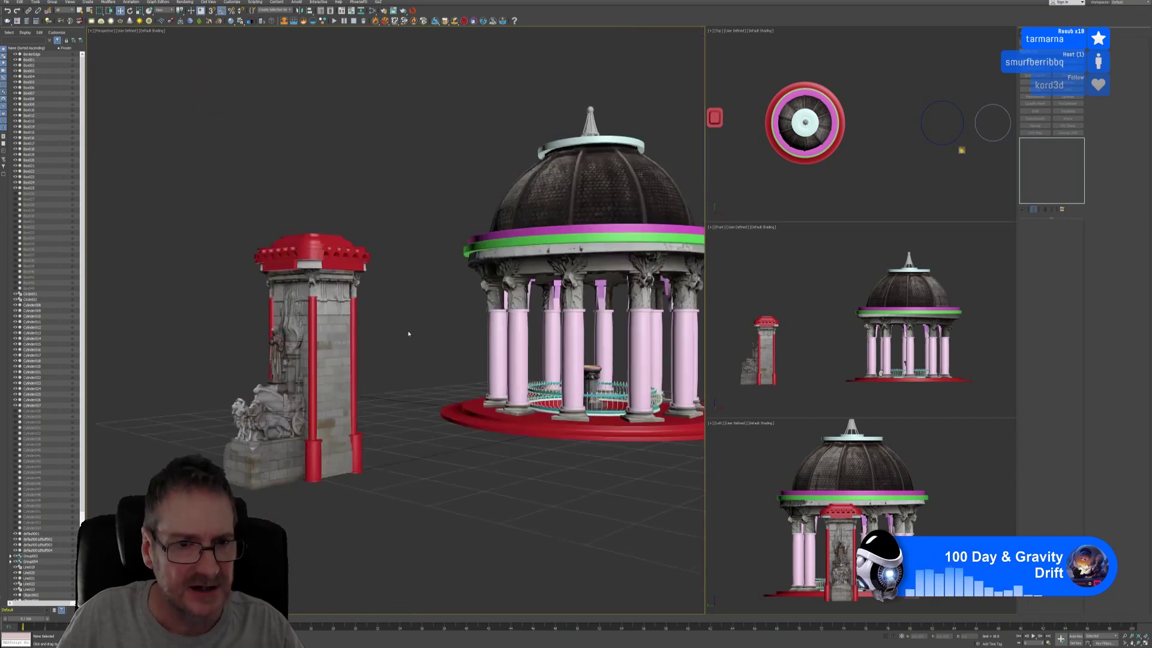
click(365, 434)
alt+middle_drag(364, 435, 368, 363)
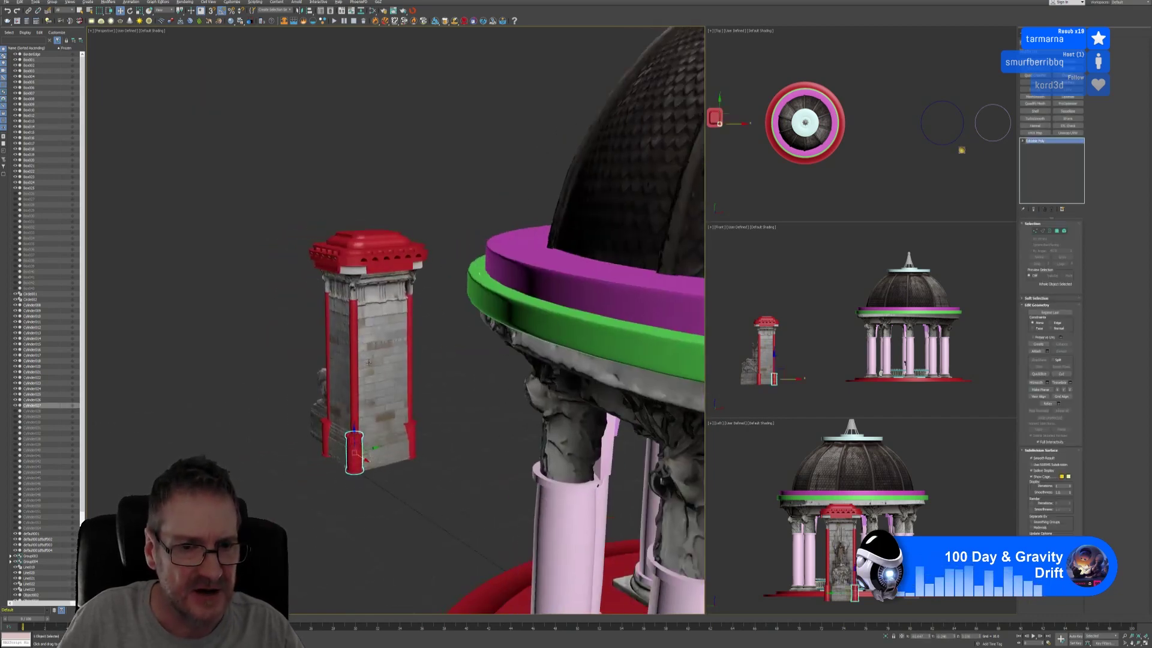
click(369, 363)
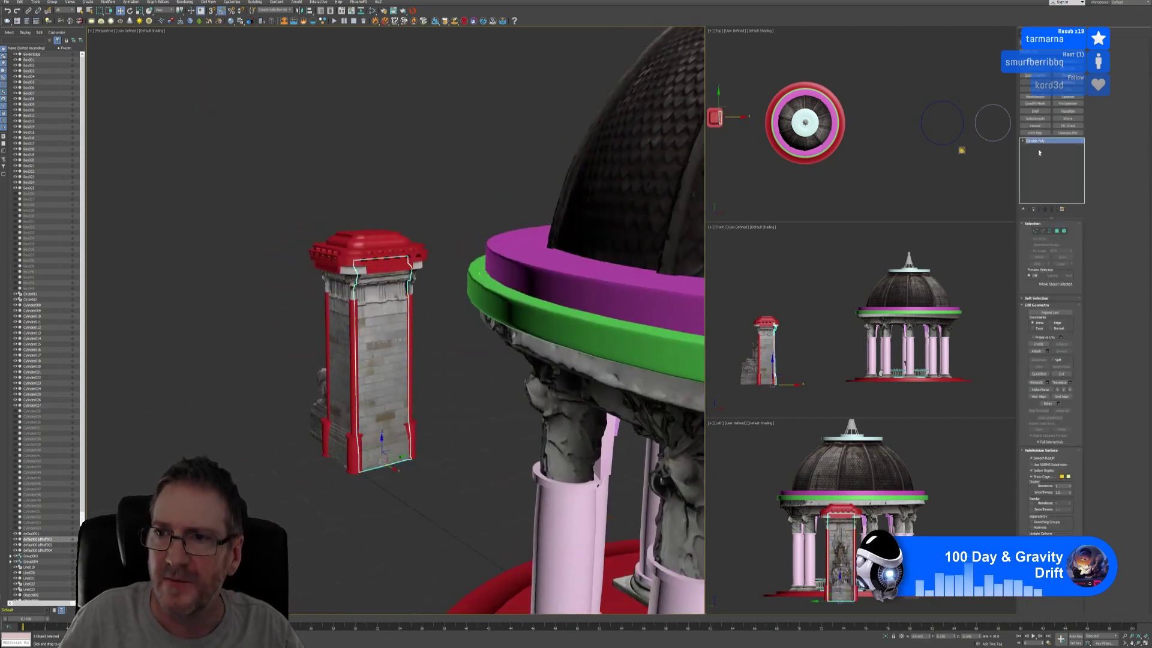
click(1068, 103)
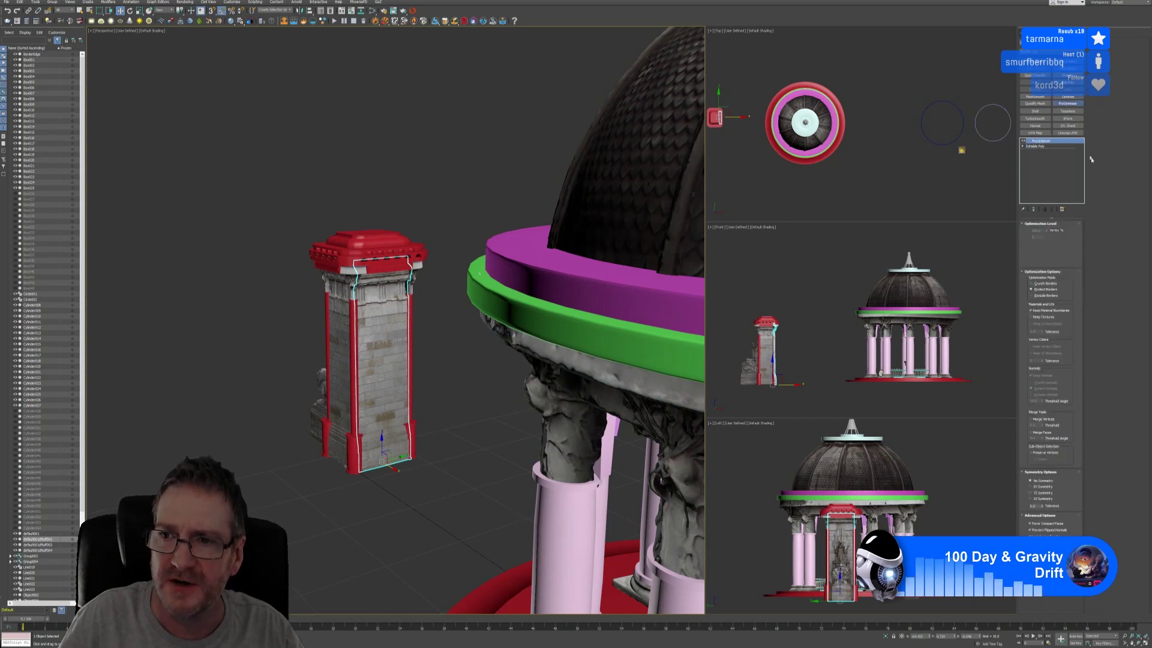
click(1044, 318)
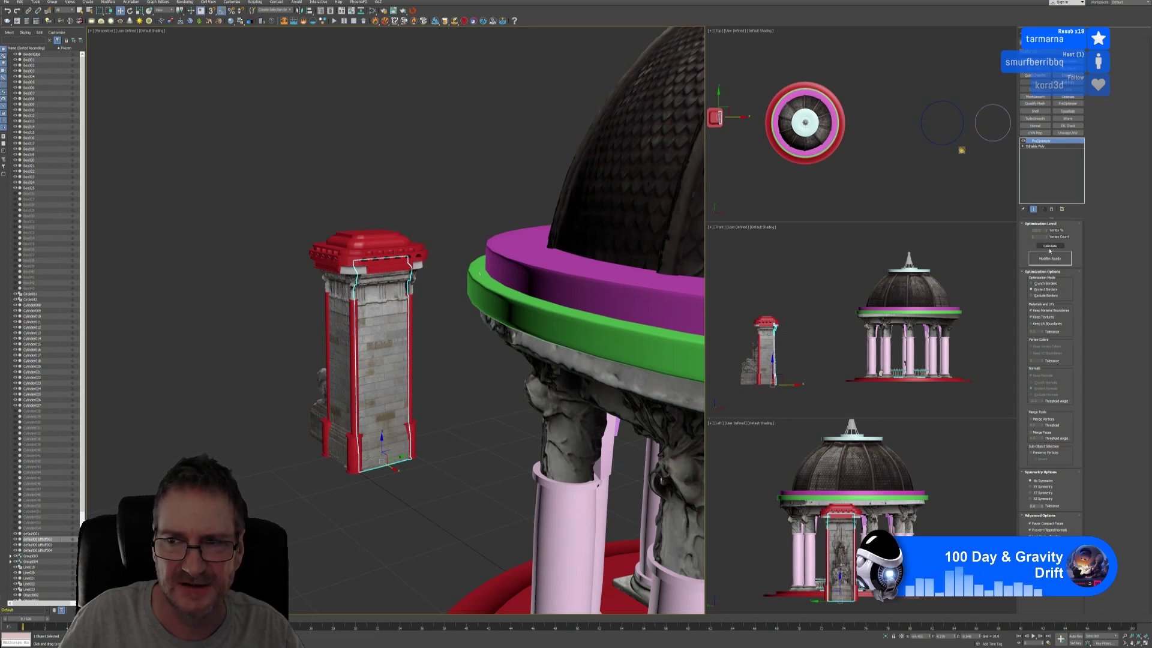
Step: Isolate the rear stone wall, calculate its ProOptimizer reduction, and set Vertex % to 10
click(887, 636)
click(1051, 246)
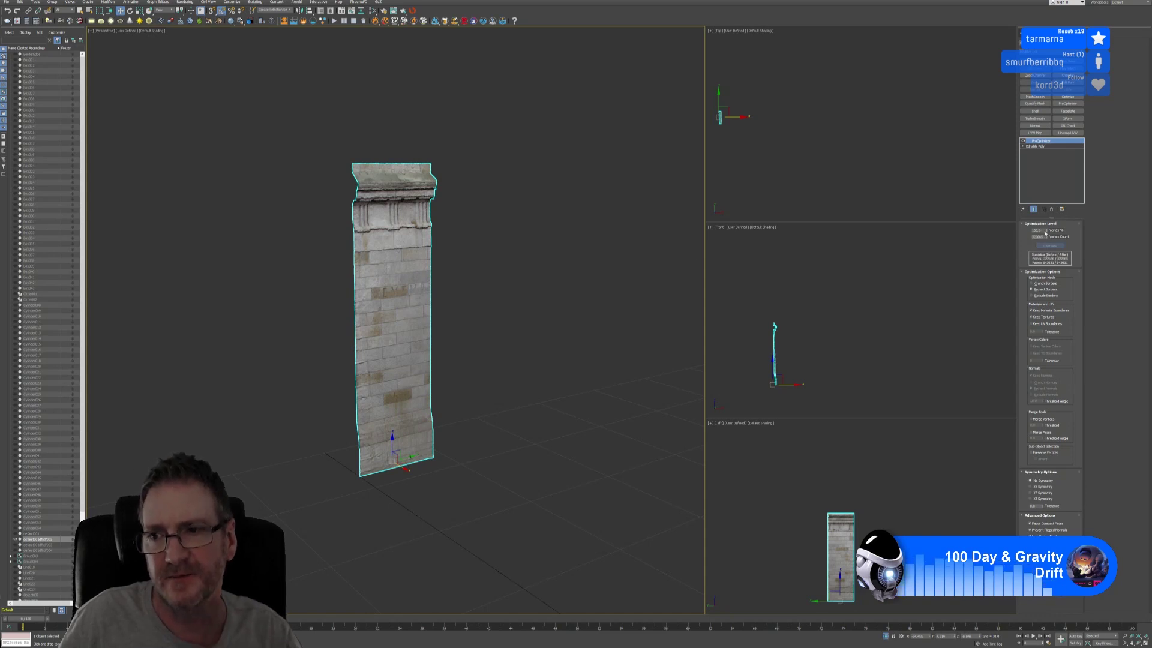
double_click(1037, 230)
text(10)
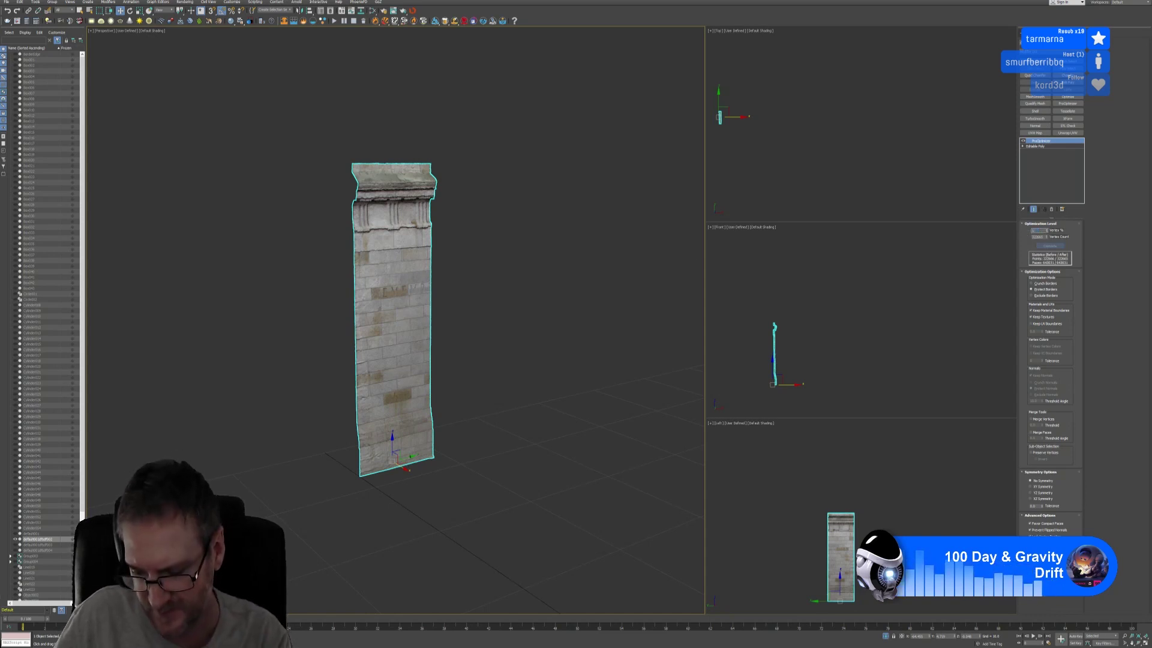
key(Return)
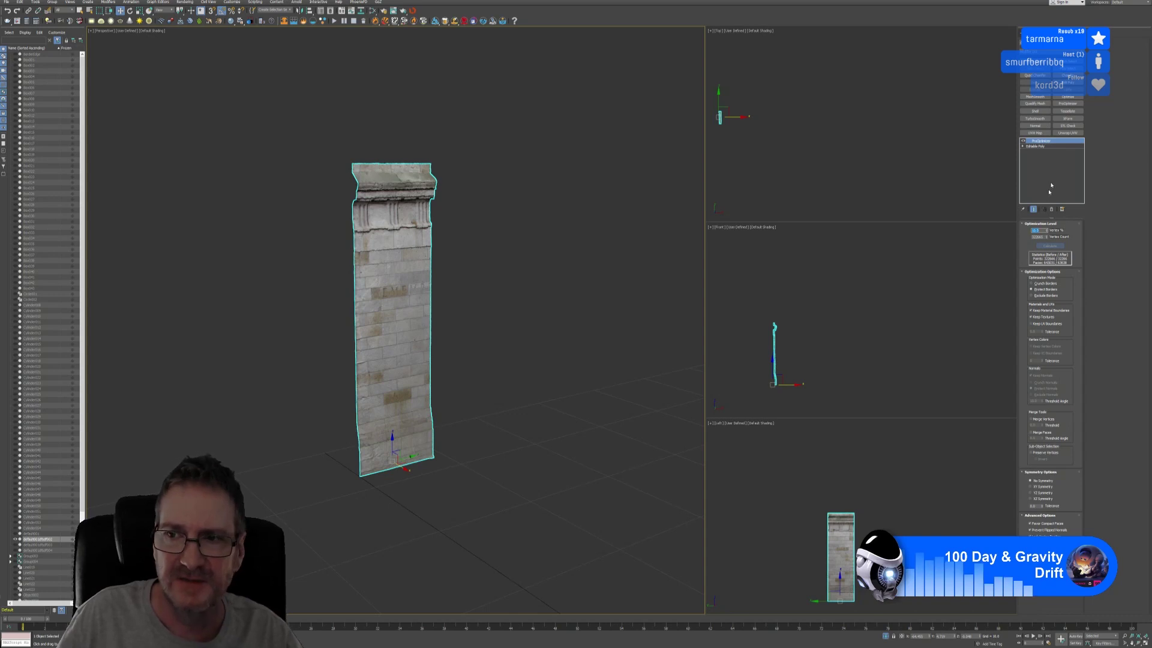
Step: Collapse the rear wall's modifiers, convert it to an Editable Poly, and exit isolation
right_click(1047, 142)
click(1074, 203)
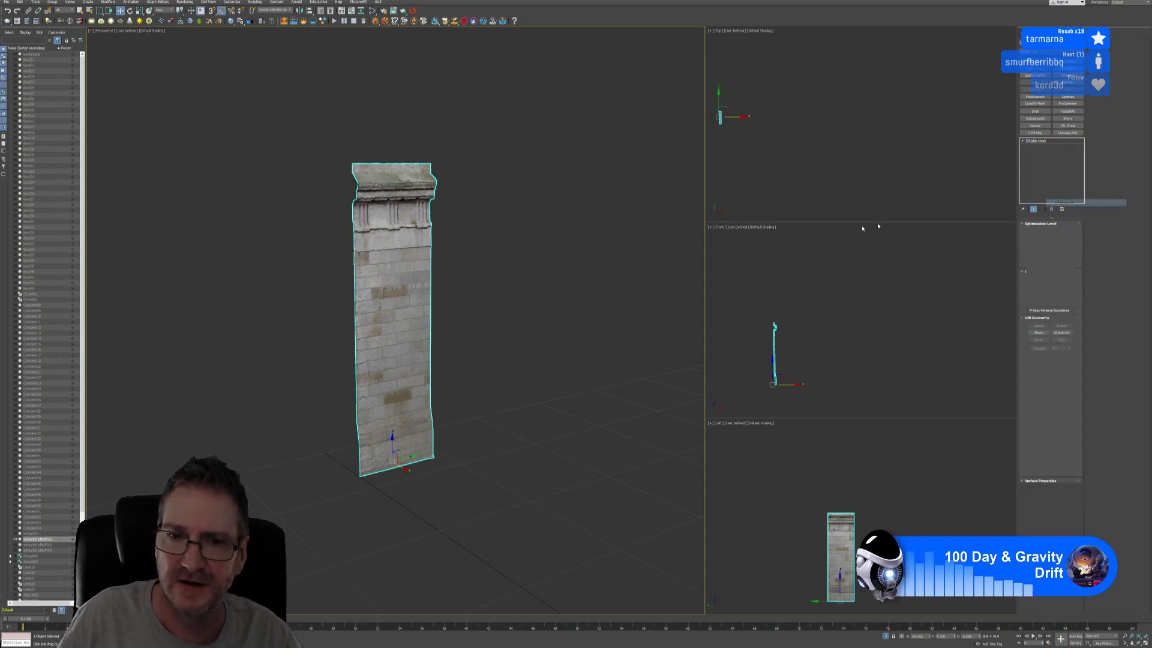
right_click(1042, 142)
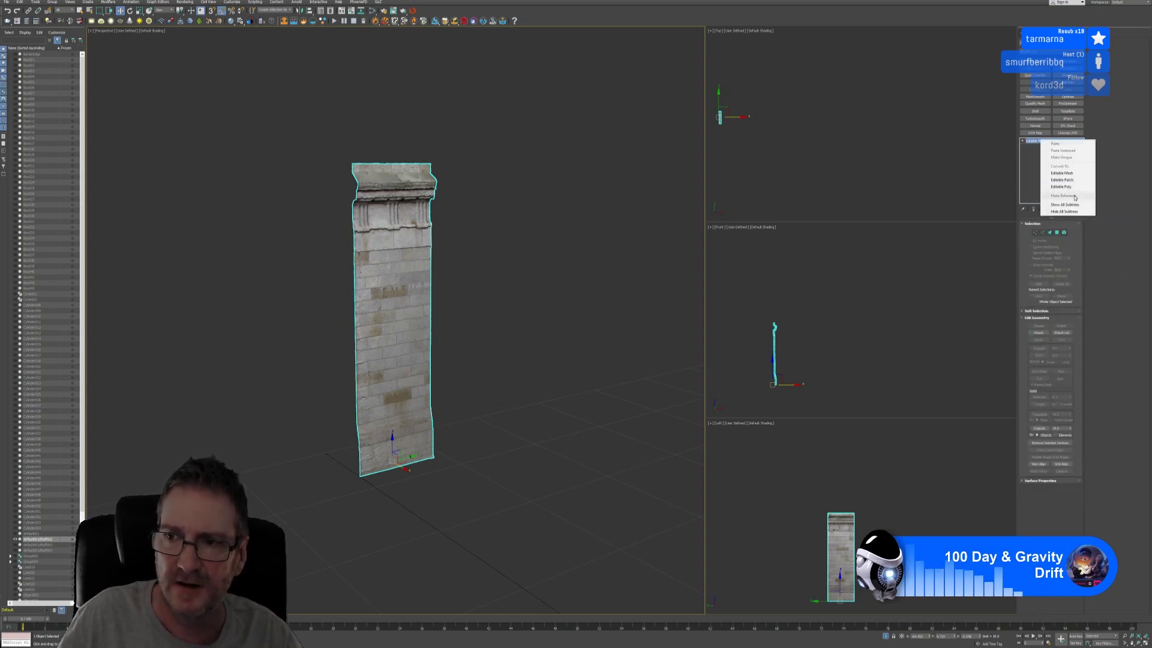
click(1062, 187)
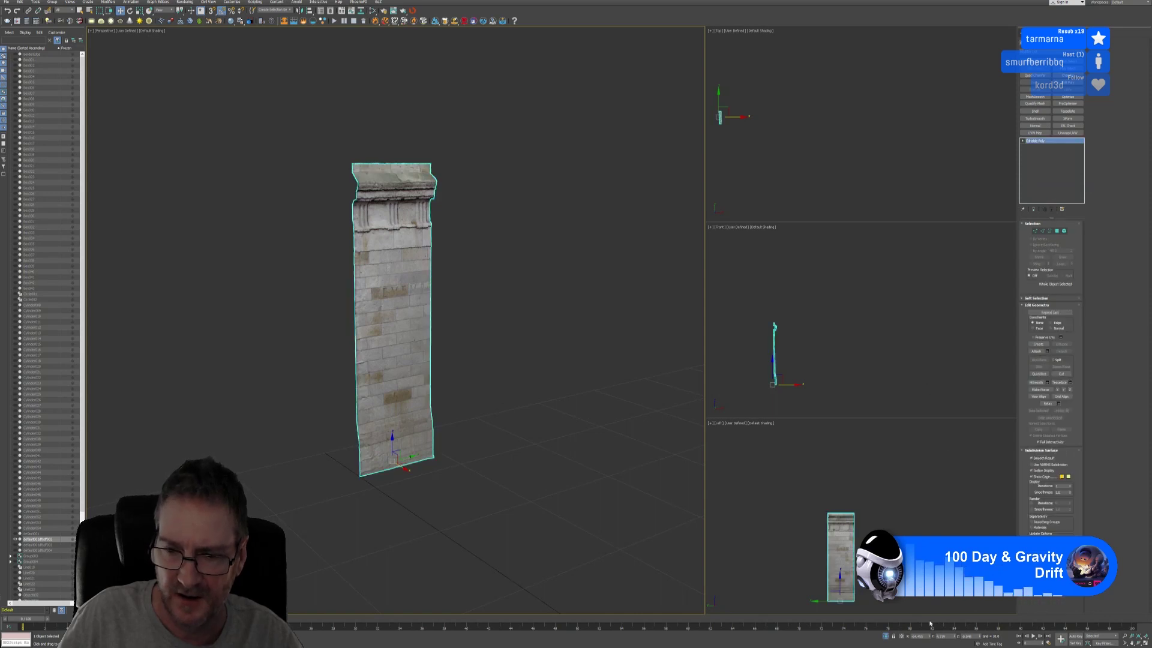
click(886, 636)
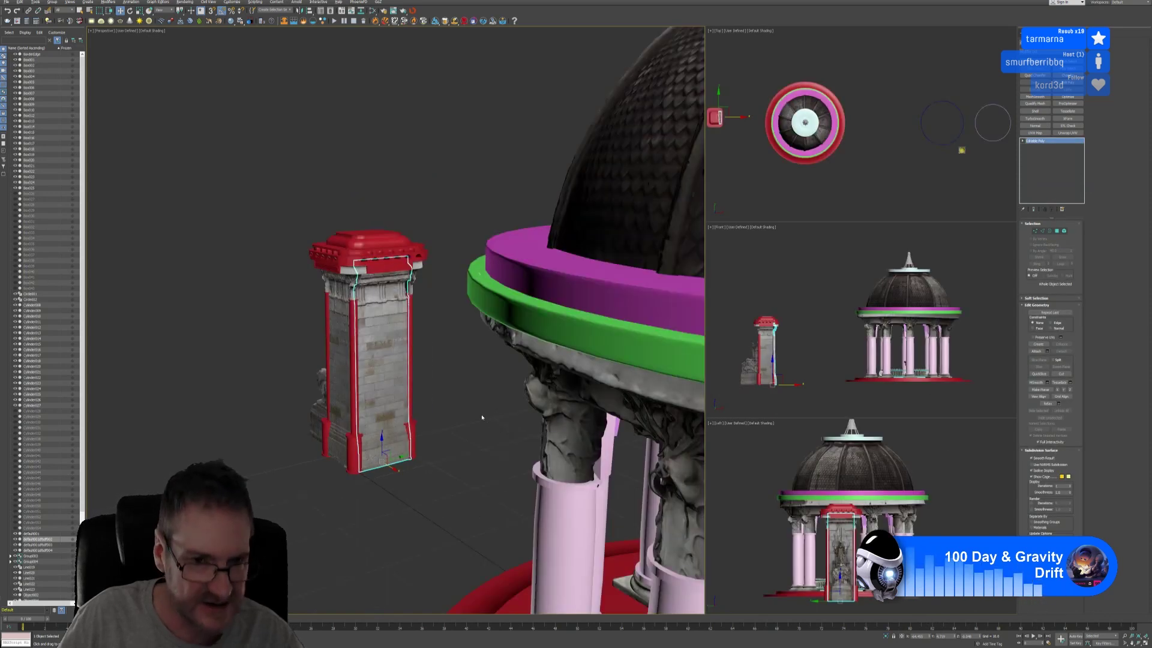
Step: Select the pillar's remaining plain side wall, on the other side of the rear wall, and isolate it
alt+middle_drag(482, 417, 426, 413)
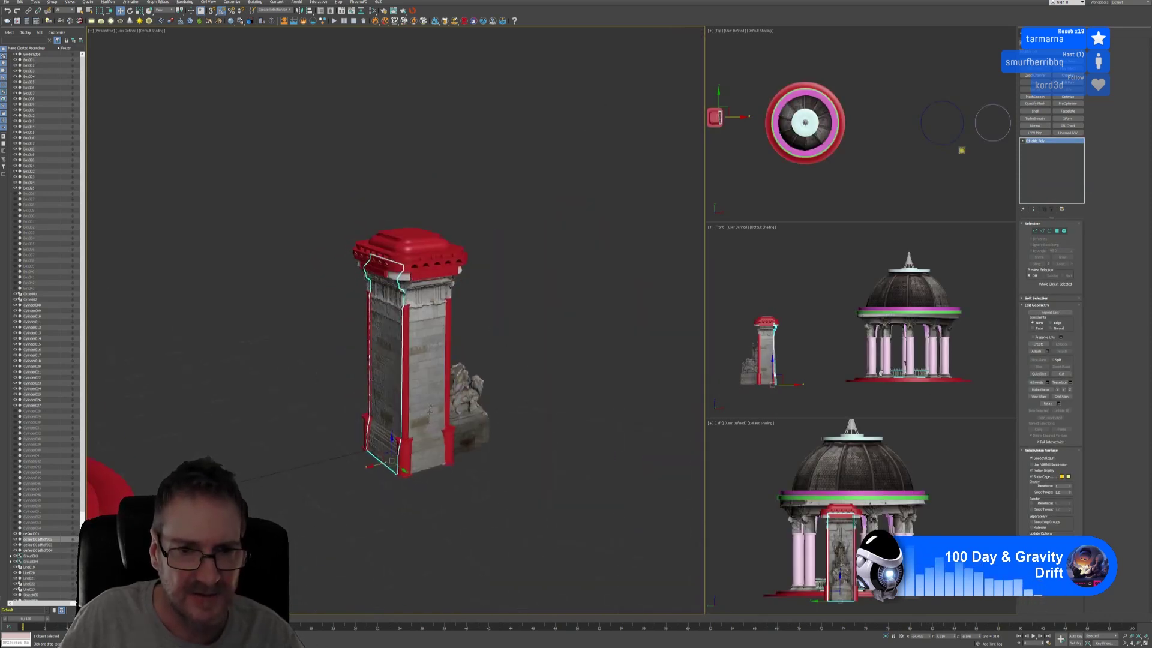
alt+middle_drag(436, 360, 544, 404)
click(430, 360)
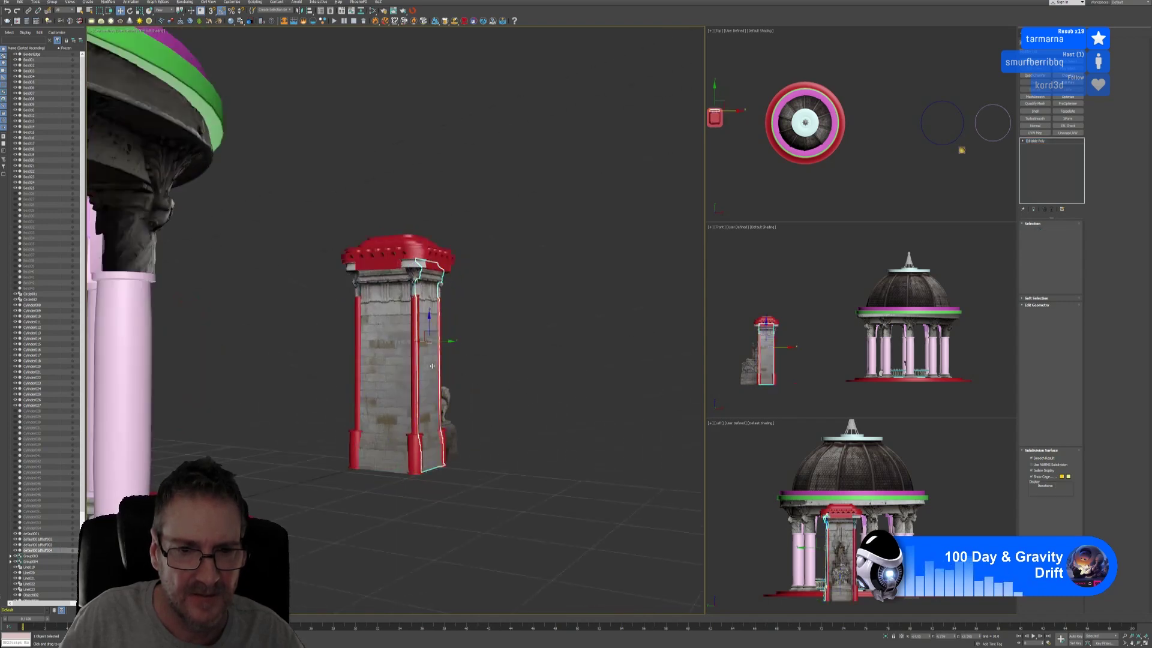
click(885, 637)
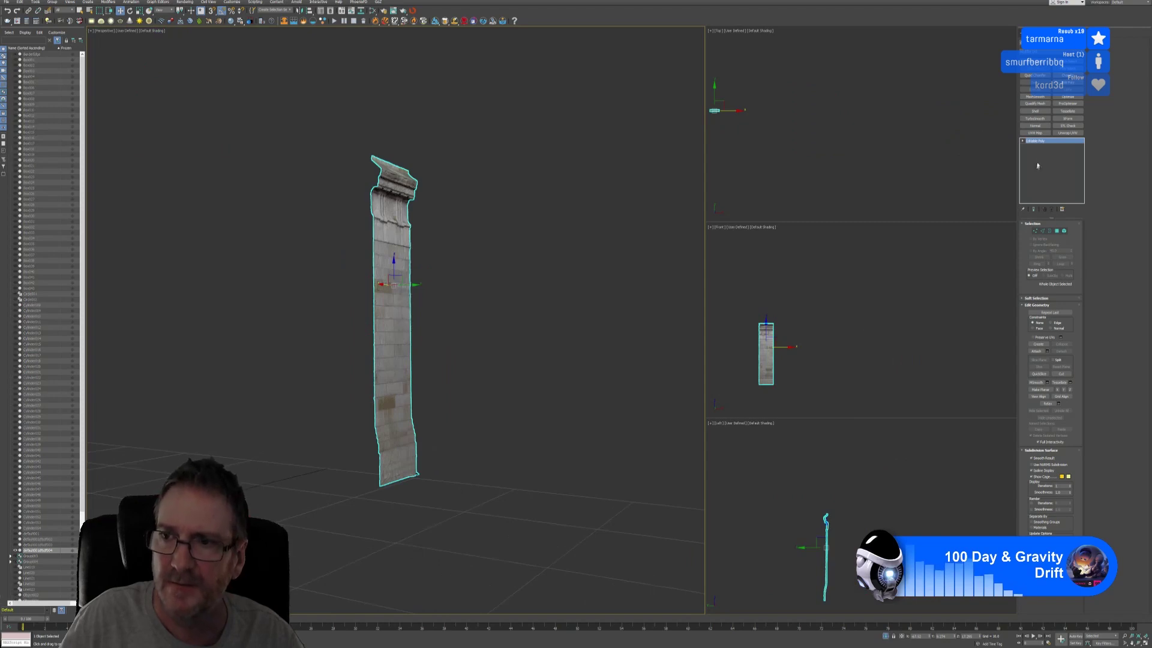
Step: Add a ProOptimizer modifier with Keep Textures to the isolated side wall, calculate its reduction, and set Vertex % to 10
click(1069, 104)
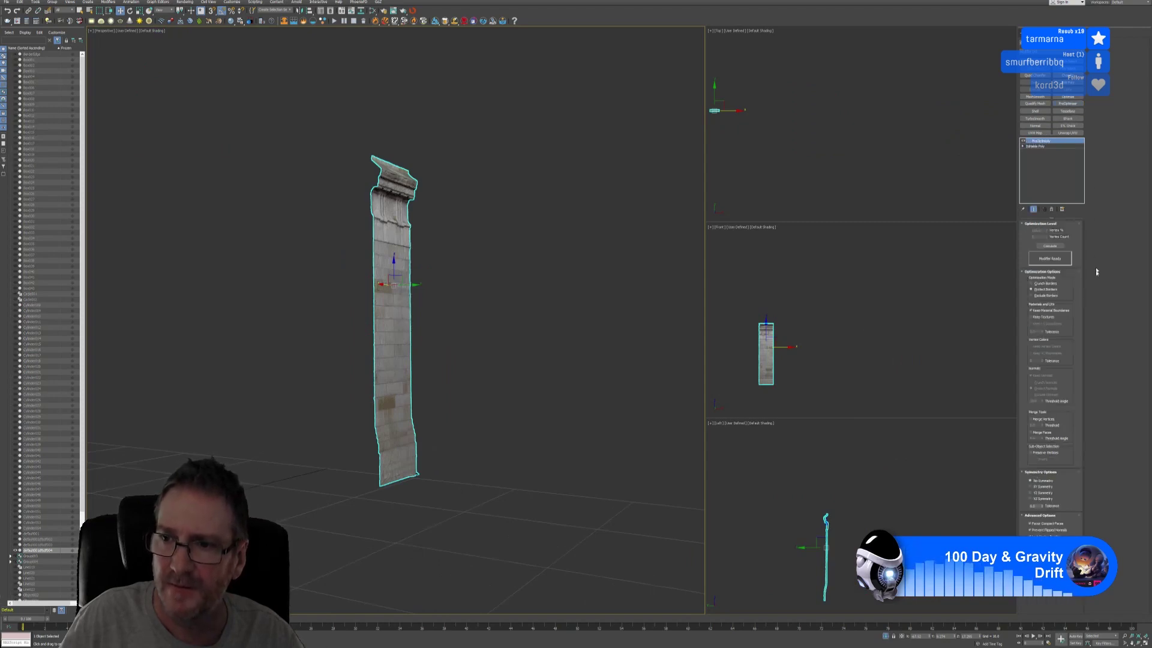
click(1040, 318)
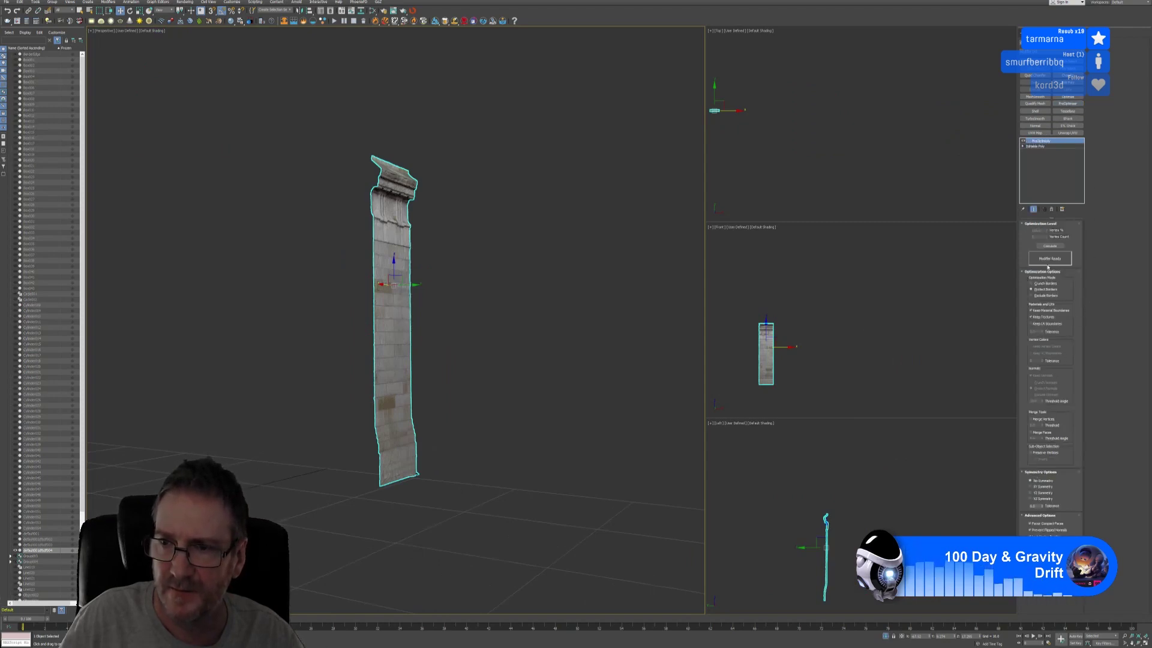
click(1050, 246)
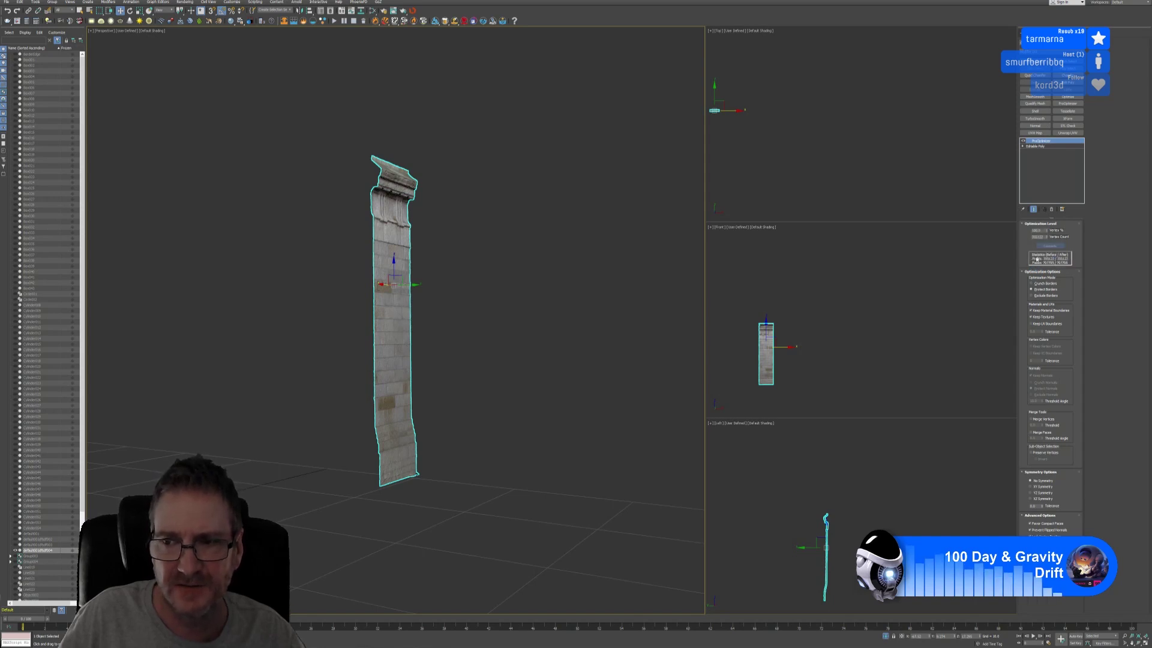
double_click(1038, 231)
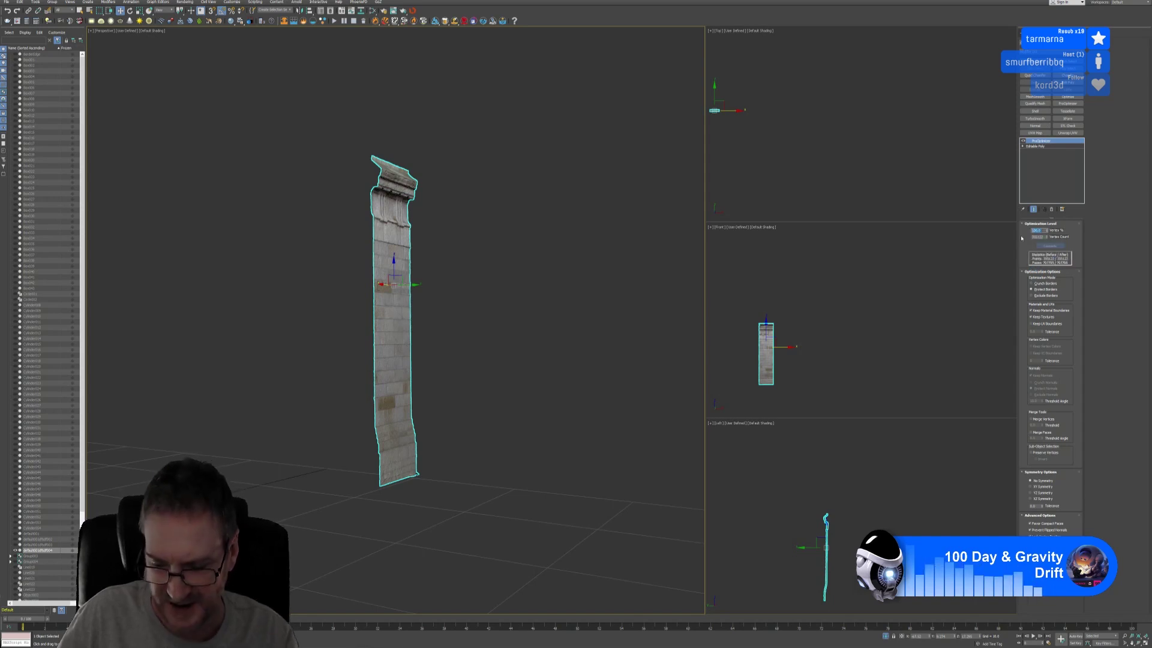
text(10)
key(Return)
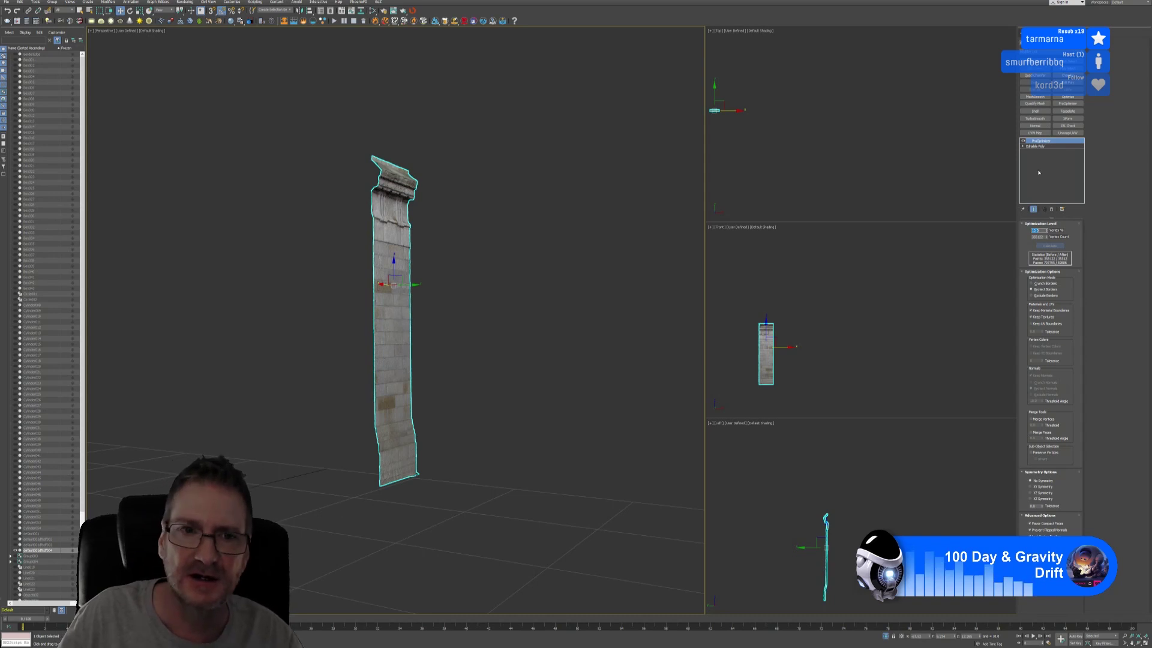
Step: Collapse the side wall's modifiers, convert it to an Editable Poly, and exit isolation
right_click(1037, 144)
click(1074, 205)
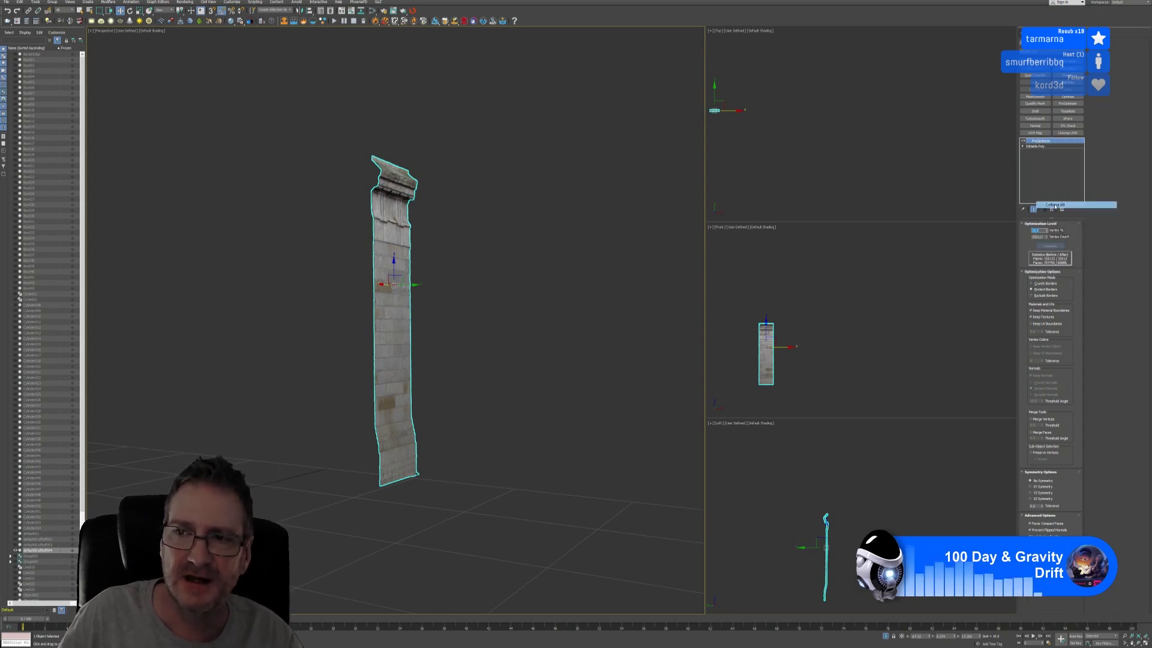
right_click(1040, 146)
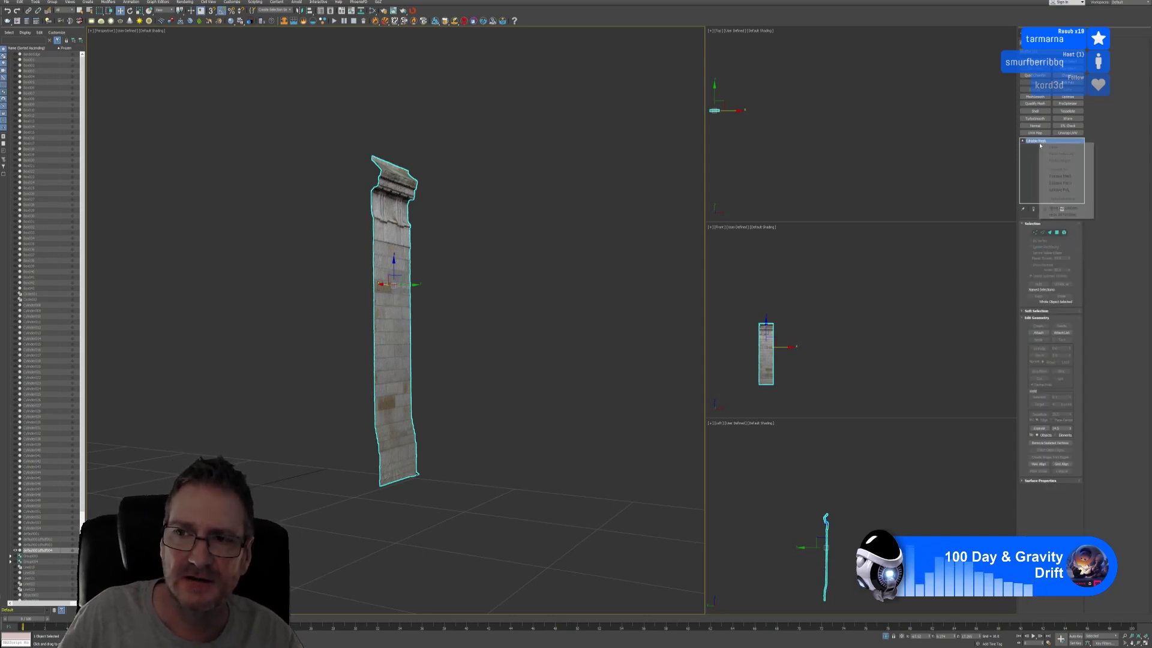
click(1059, 183)
click(886, 636)
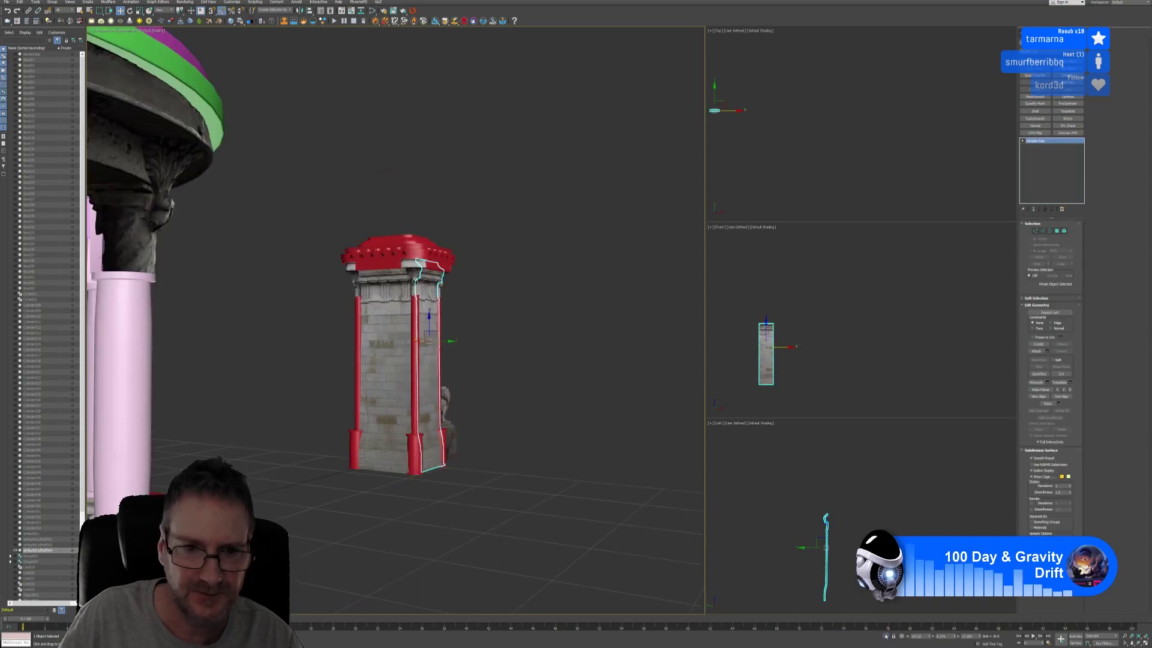
Step: Frame the whole pillar from its statue side in the perspective view, clear the selection, and save the scene
alt+middle_drag(546, 377, 530, 404)
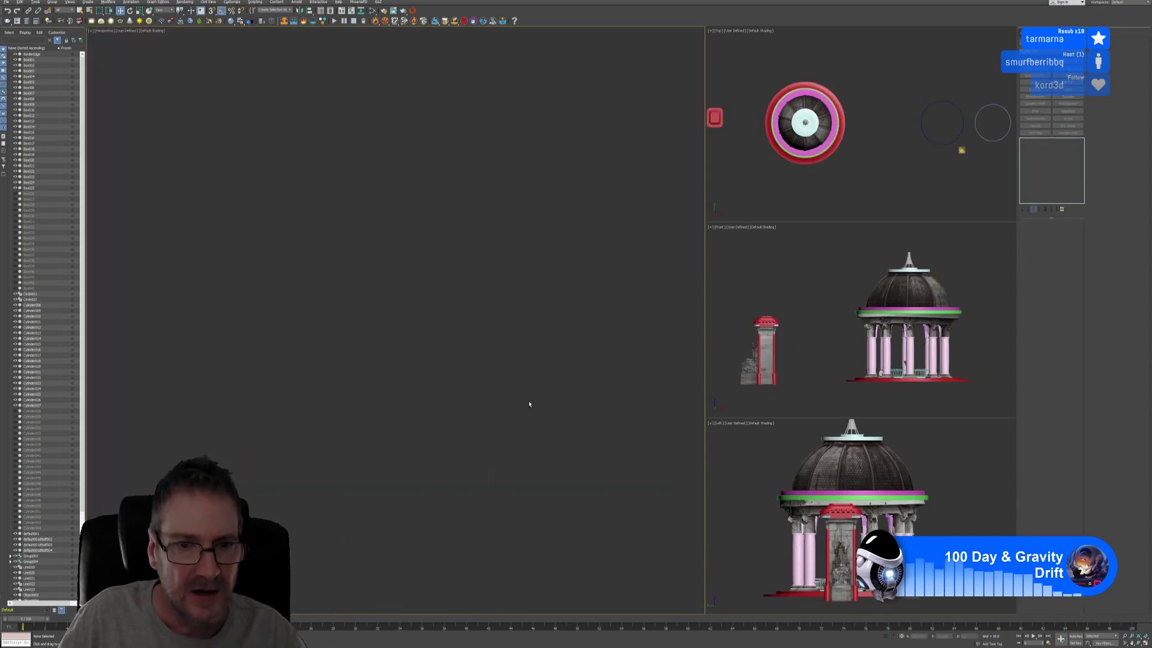
scroll(542, 396, down, 6)
scroll(554, 434, down, 3)
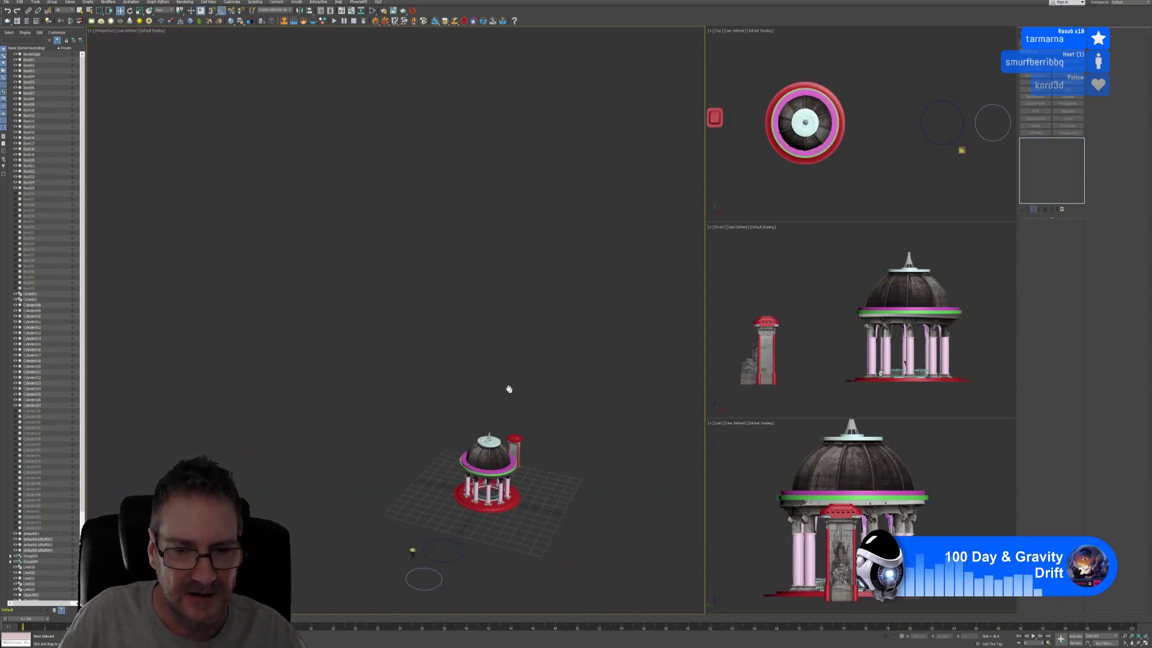
drag(515, 447, 514, 449)
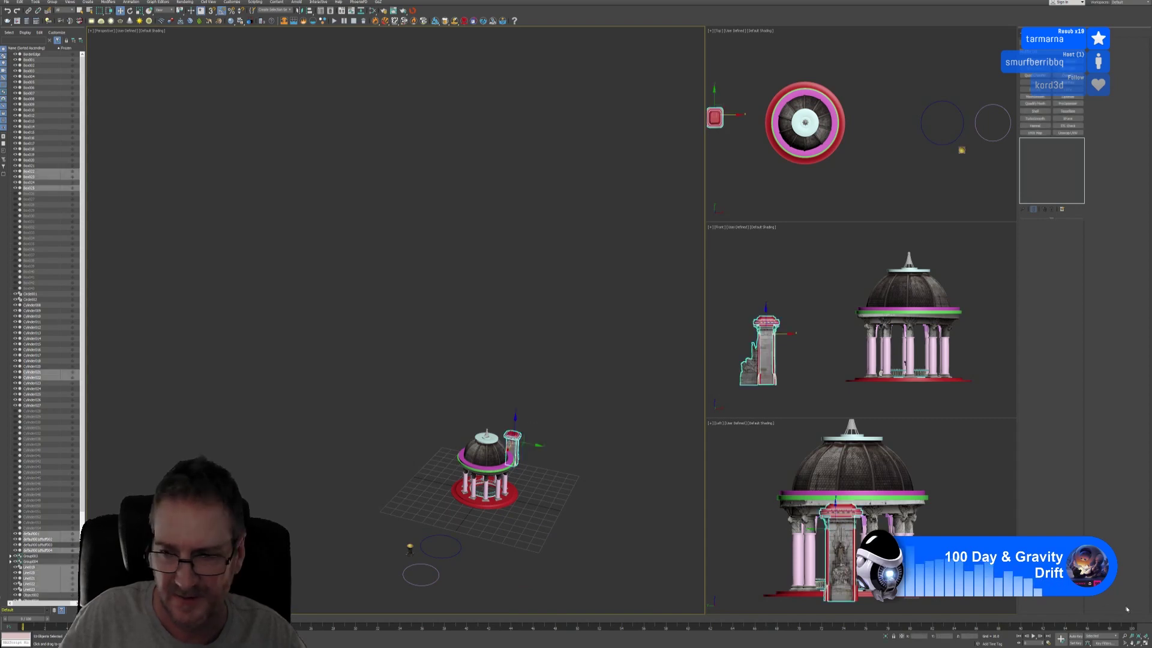
click(1140, 637)
mouse_move(543, 425)
alt+middle_down()
mouse_move(486, 468)
mouse_move(360, 406)
mouse_move(542, 514)
alt+middle_up()
click(542, 514)
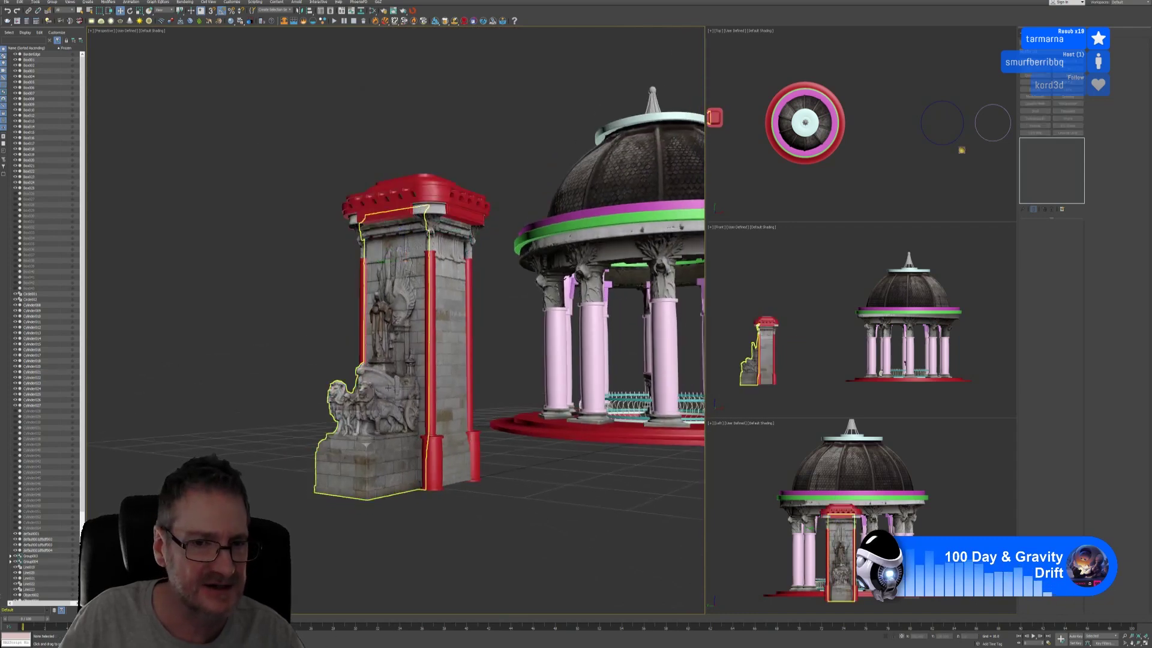
click(7, 2)
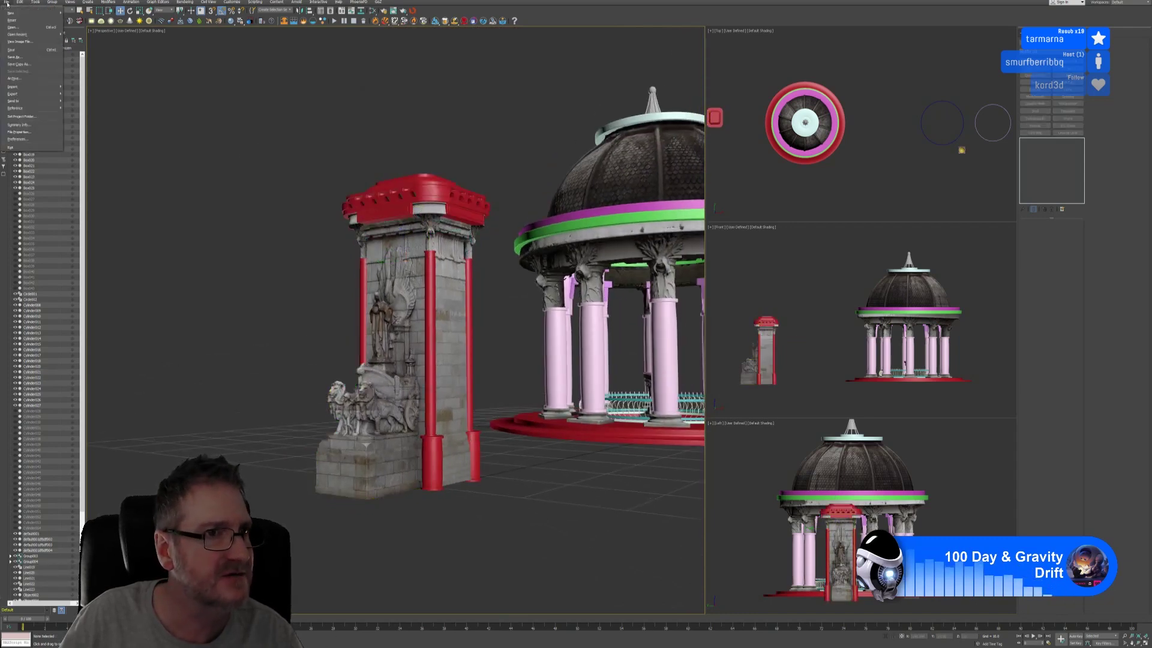
click(19, 50)
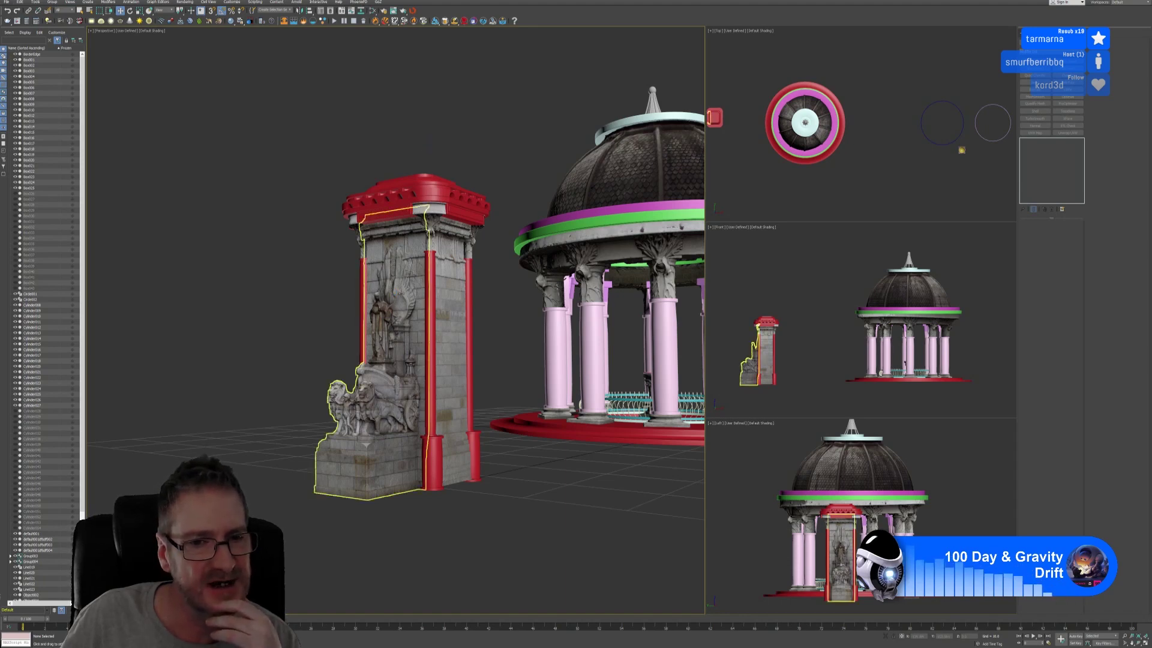
Step: Isolate the pillar's statue wall with the lions and calculate a ProOptimizer reduction for it with Keep Textures enabled
click(375, 384)
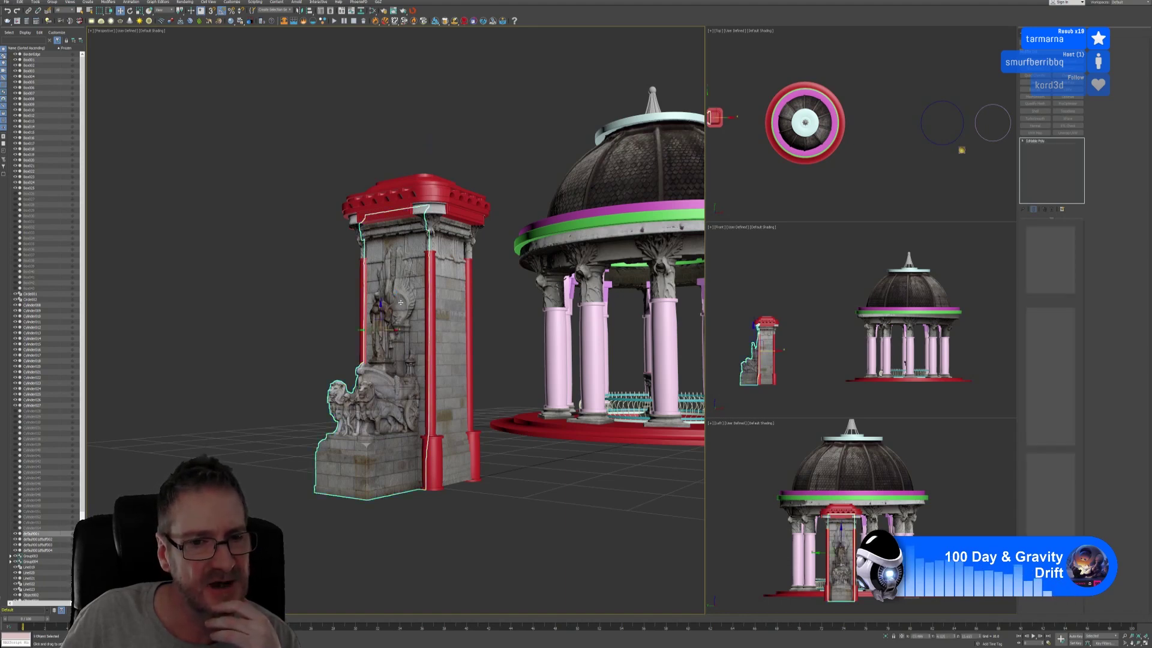
click(887, 637)
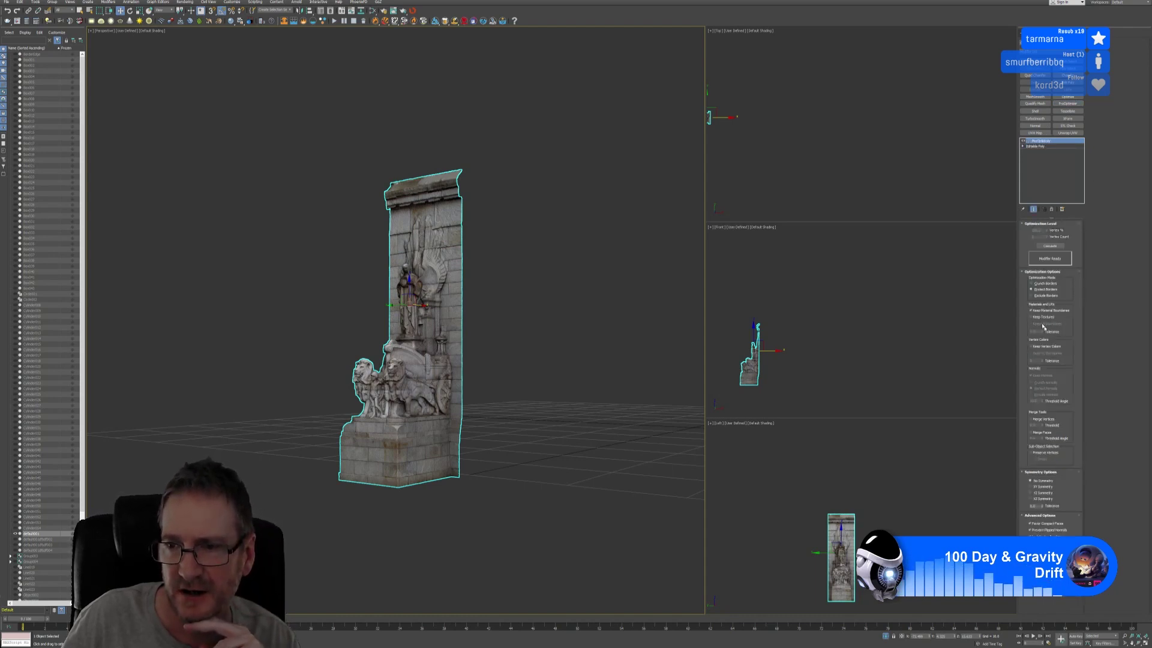
click(1037, 317)
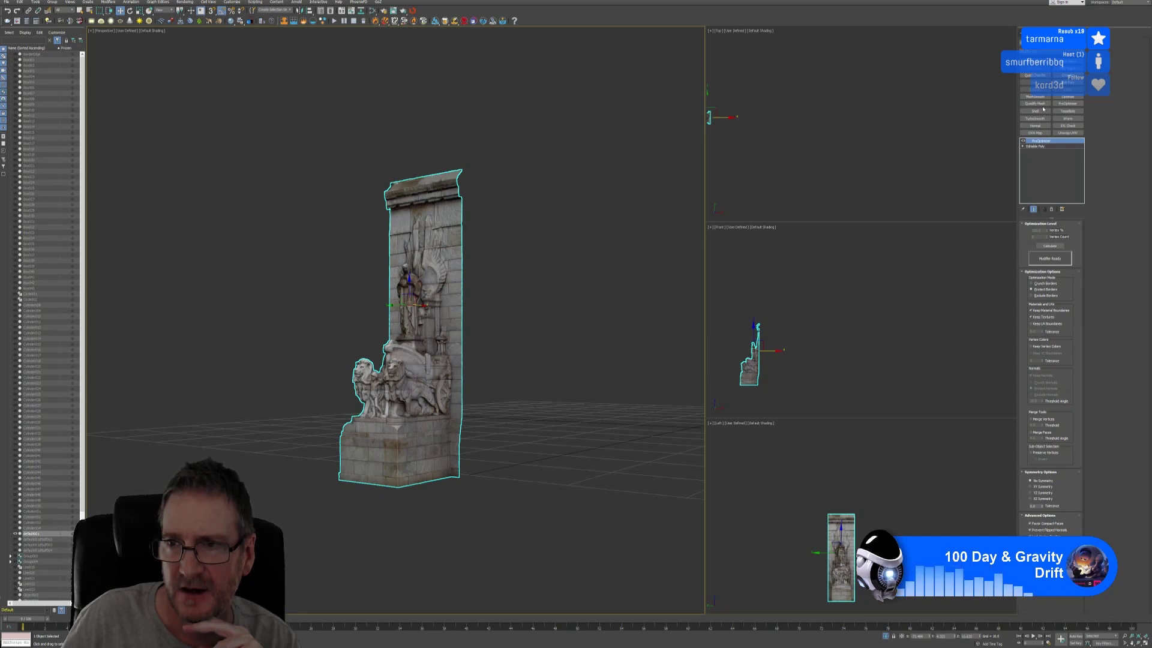
click(1049, 247)
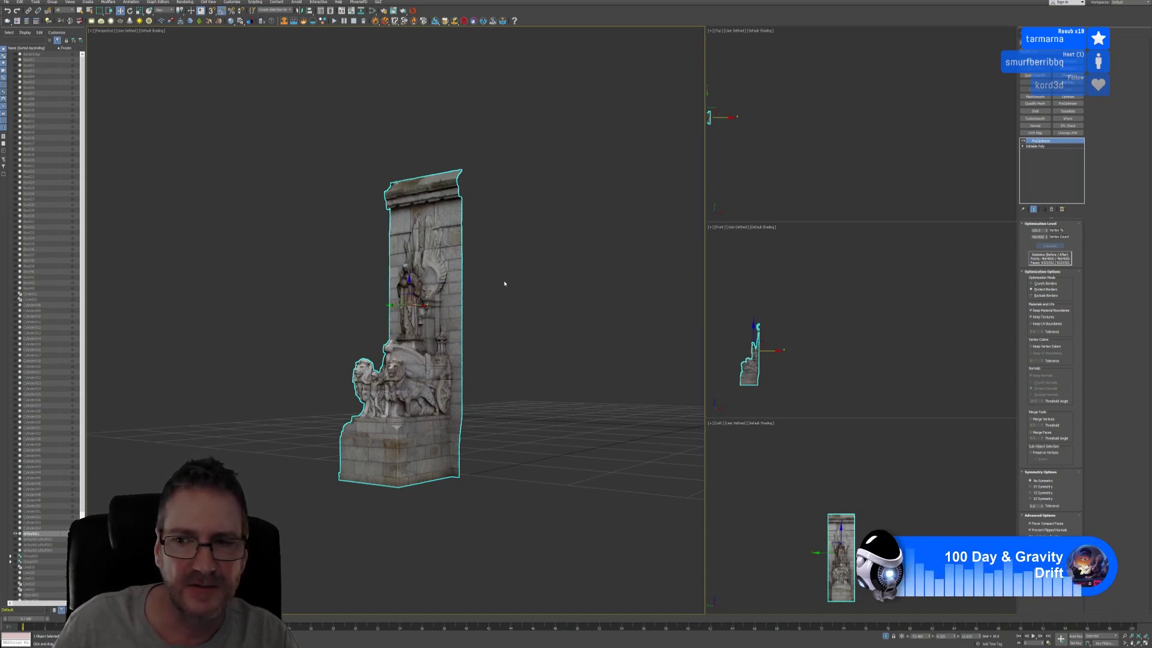
Step: Set the statue wall's ProOptimizer Vertex % to 10
key(z)
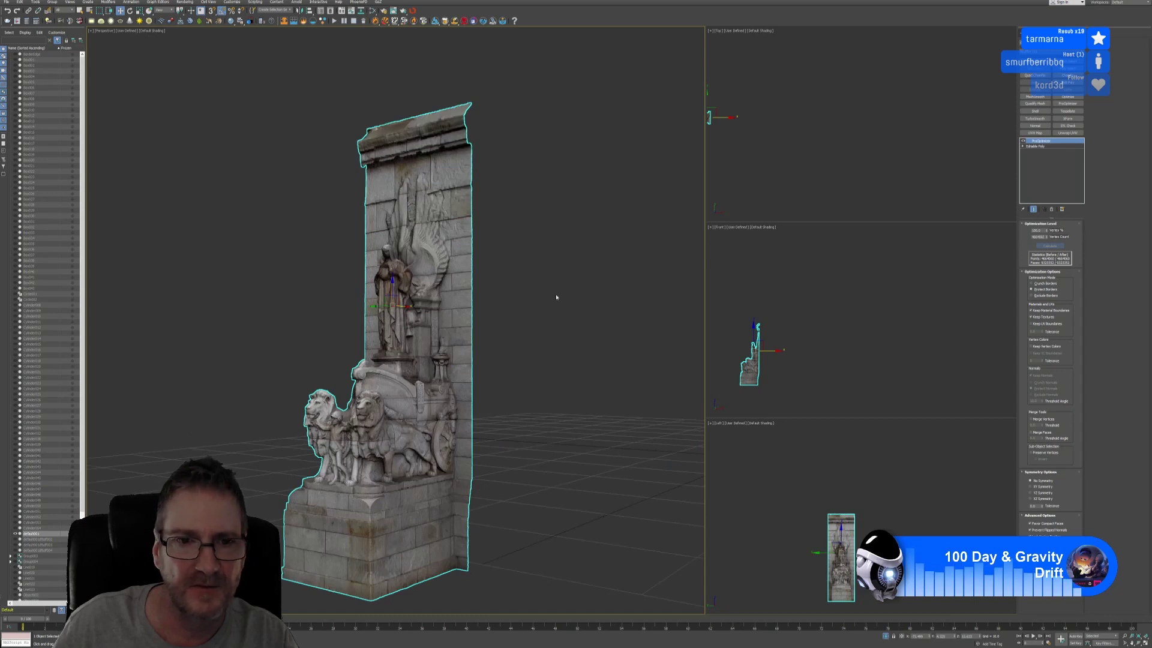
middle_drag(556, 297, 553, 267)
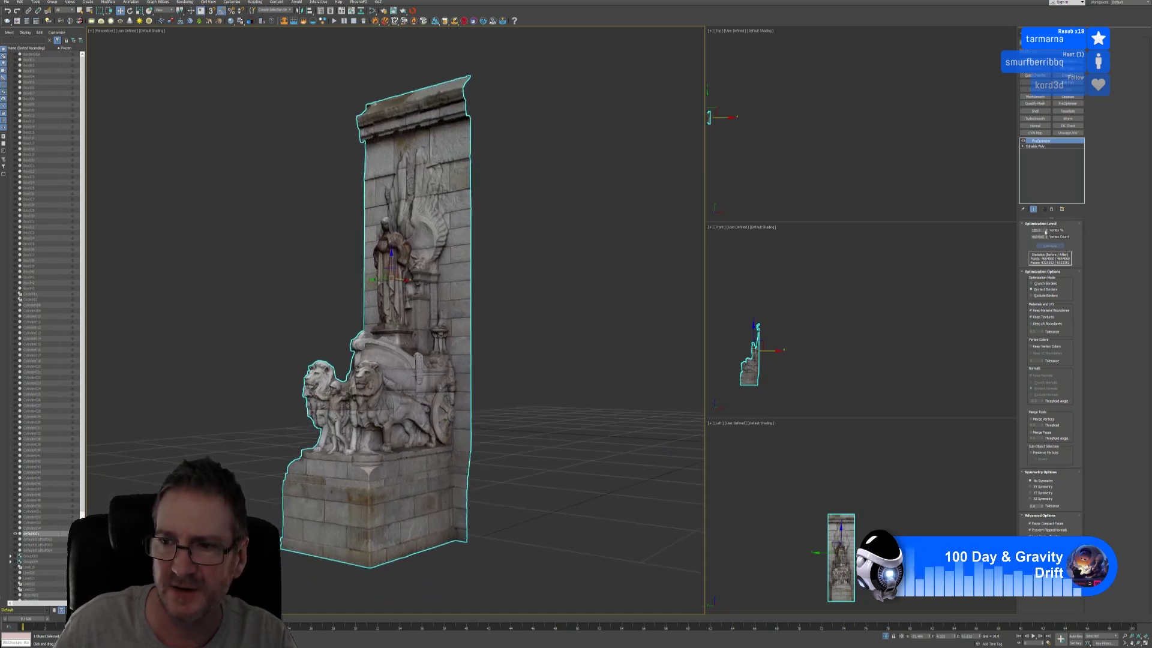
double_click(1038, 230)
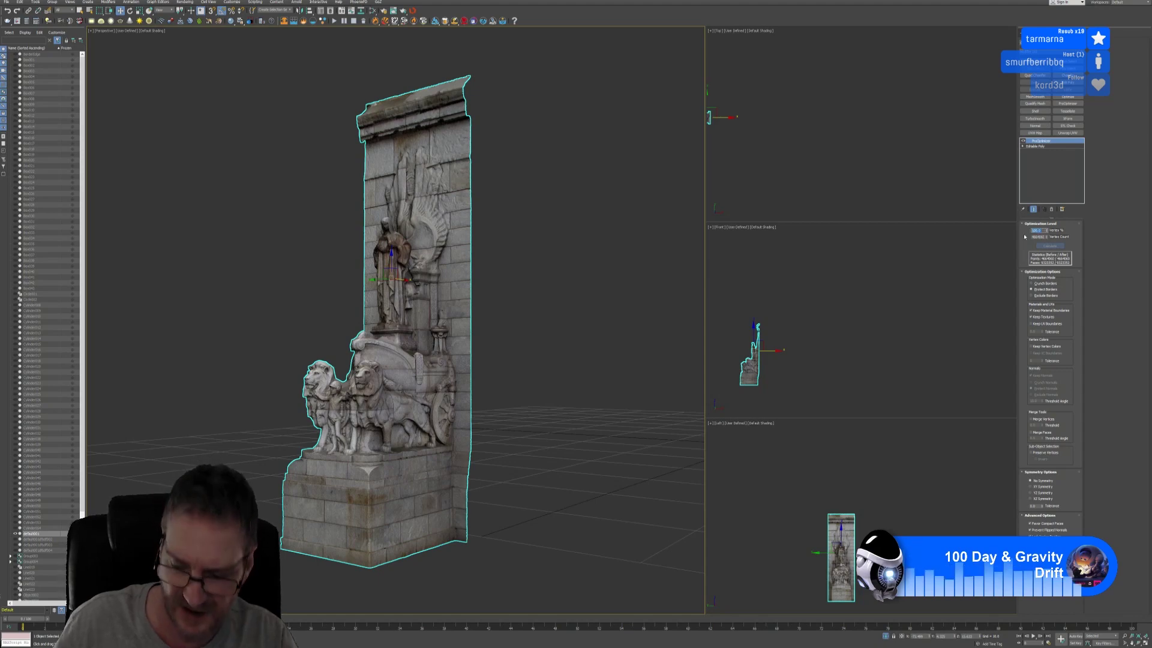
text(10)
key(Return)
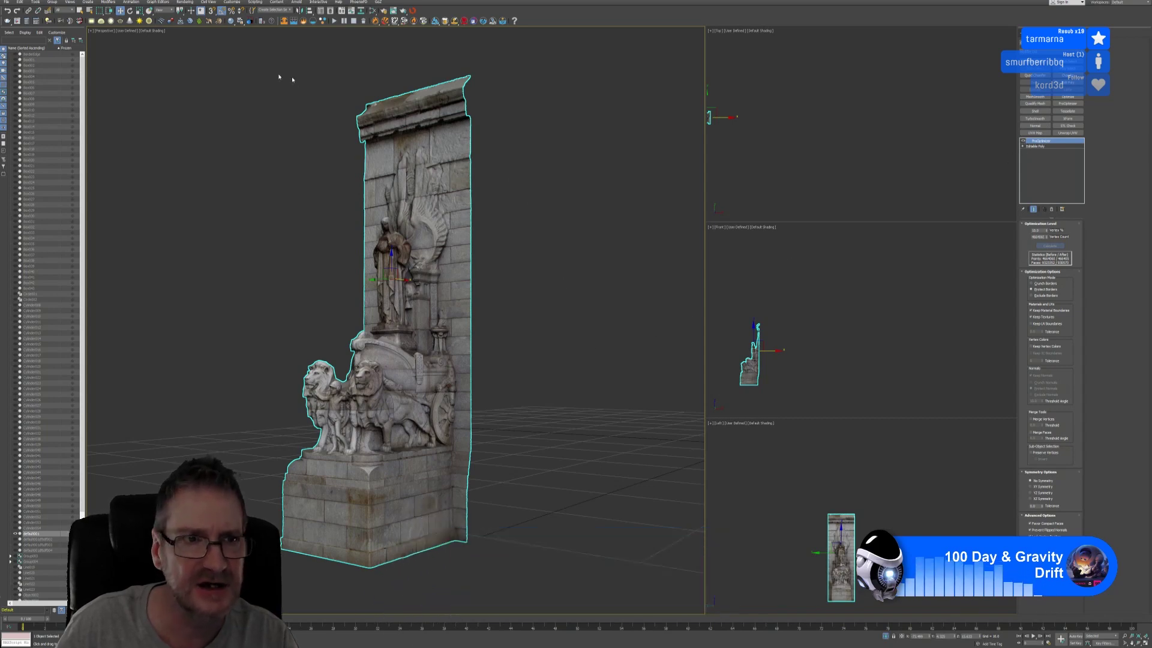
Step: Examine the optimized statue wall's mesh density with Edged Faces, turn the edges off, and check the statue and lion detail up close
click(159, 31)
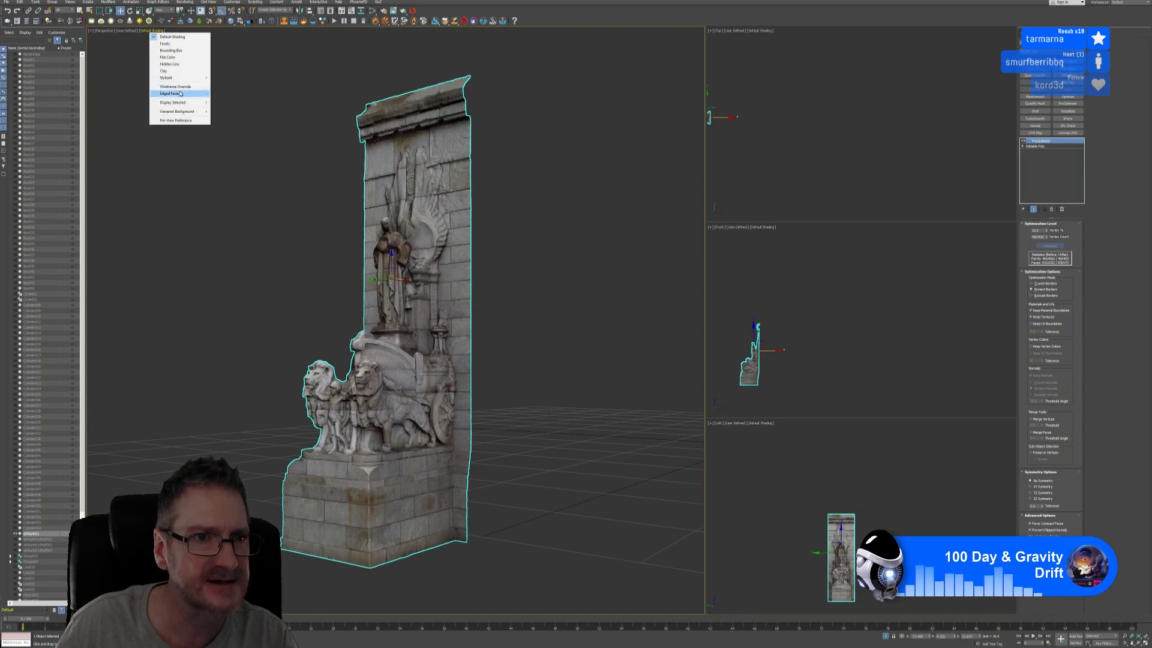
click(179, 94)
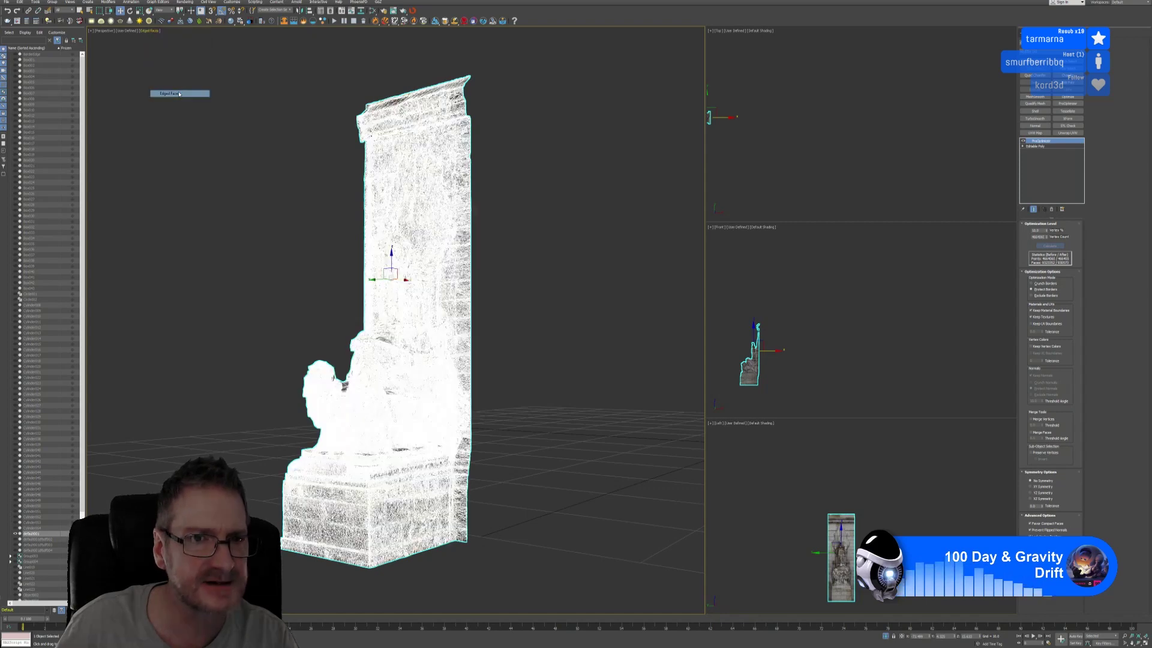
click(1025, 141)
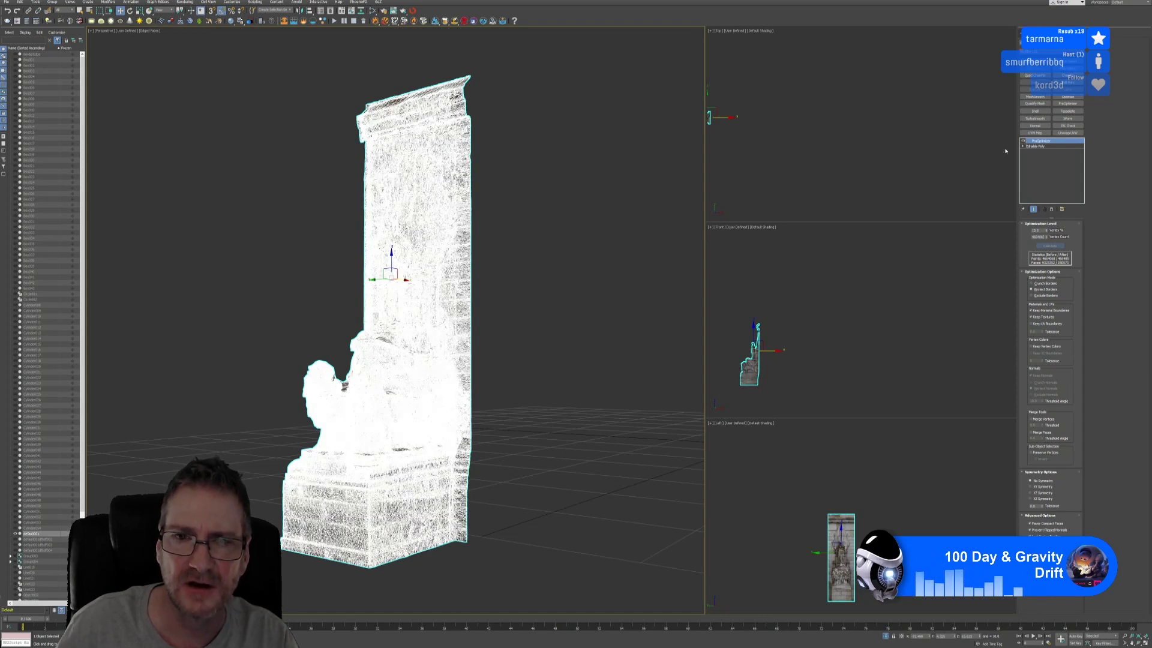
click(155, 31)
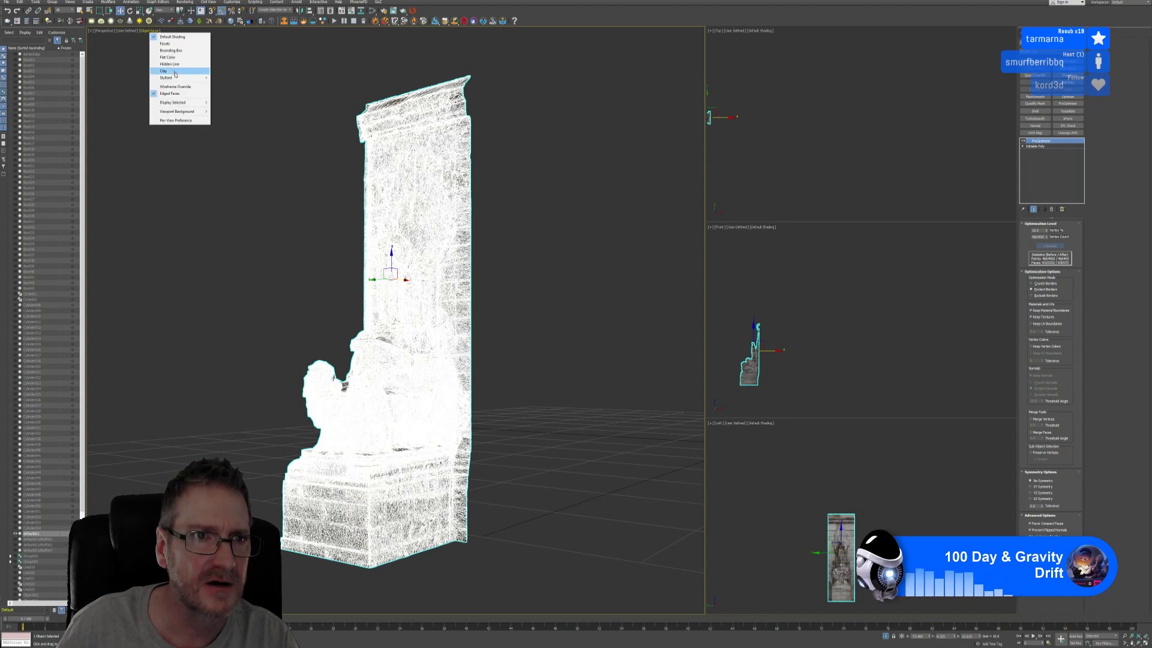
click(172, 95)
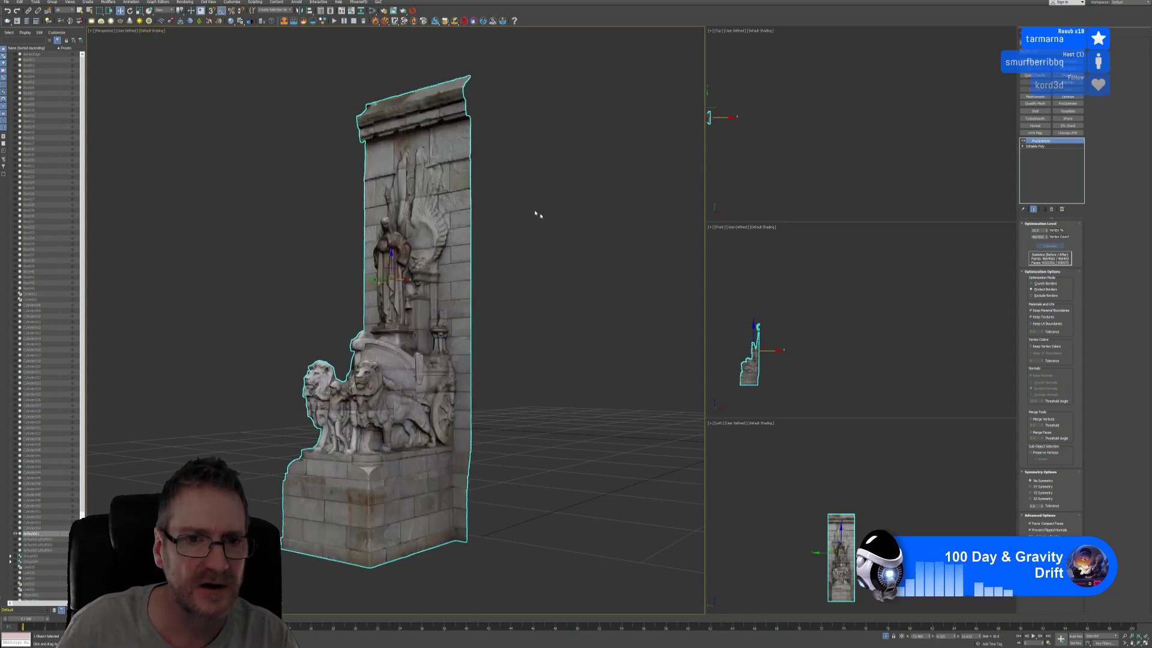
scroll(402, 349, up, 5)
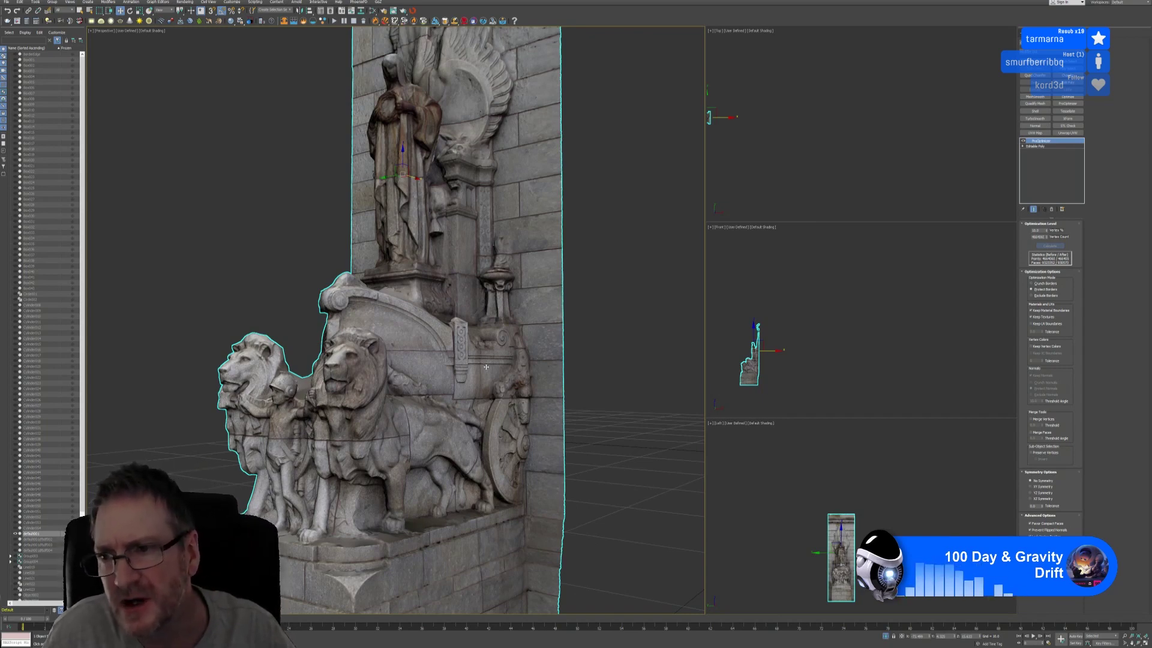
mouse_move(402, 383)
alt+middle_down()
mouse_move(415, 385)
mouse_move(415, 371)
mouse_move(399, 359)
mouse_move(377, 404)
mouse_move(355, 342)
mouse_move(357, 379)
mouse_move(403, 392)
mouse_move(313, 379)
mouse_move(257, 388)
mouse_move(284, 368)
mouse_move(315, 409)
mouse_move(438, 429)
mouse_move(492, 398)
mouse_move(482, 398)
alt+middle_up()
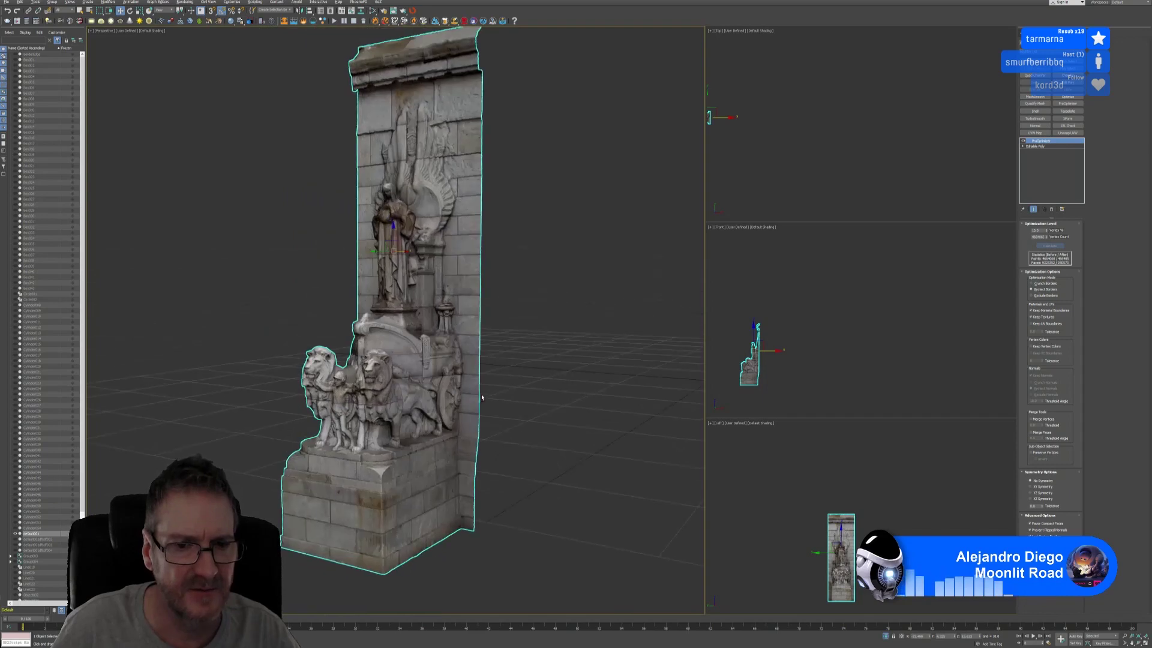
Step: Collapse the statue wall's modifiers, convert it to an Editable Poly, and exit isolation to show the gazebo and pillar
right_click(1044, 142)
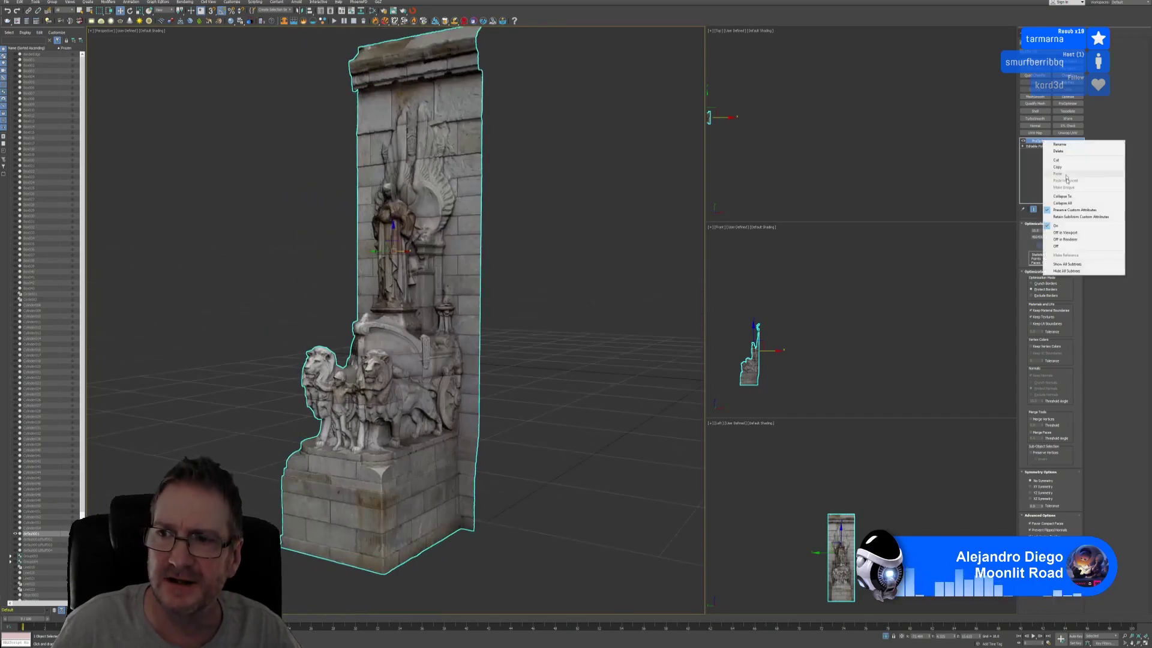
click(1074, 209)
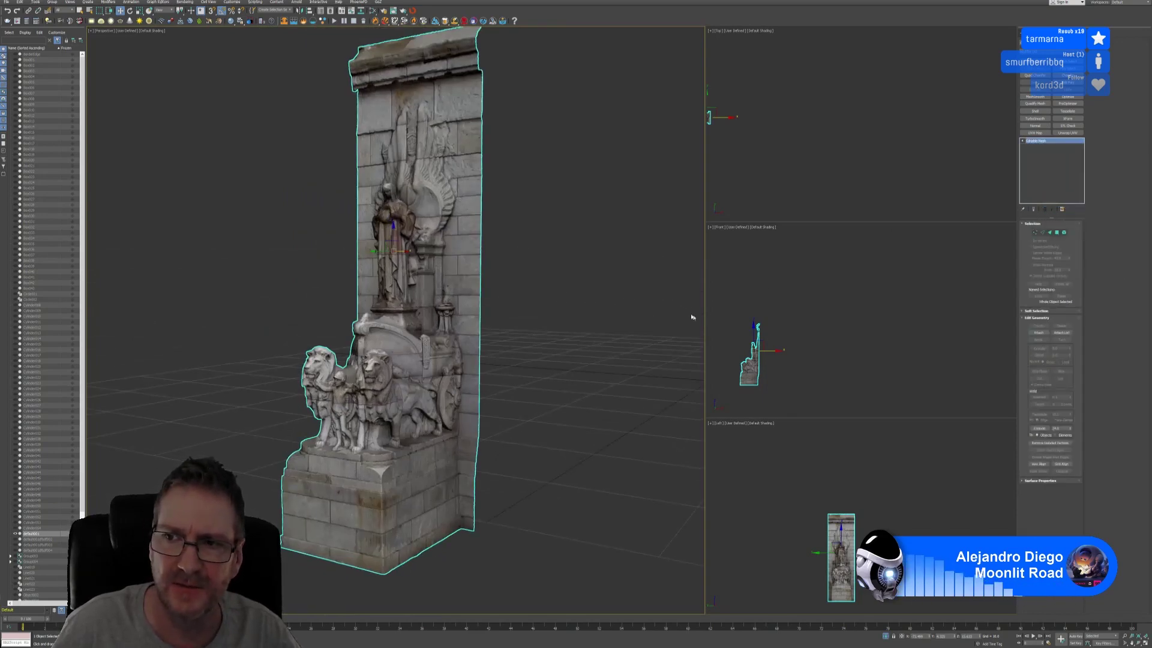
right_click(1045, 142)
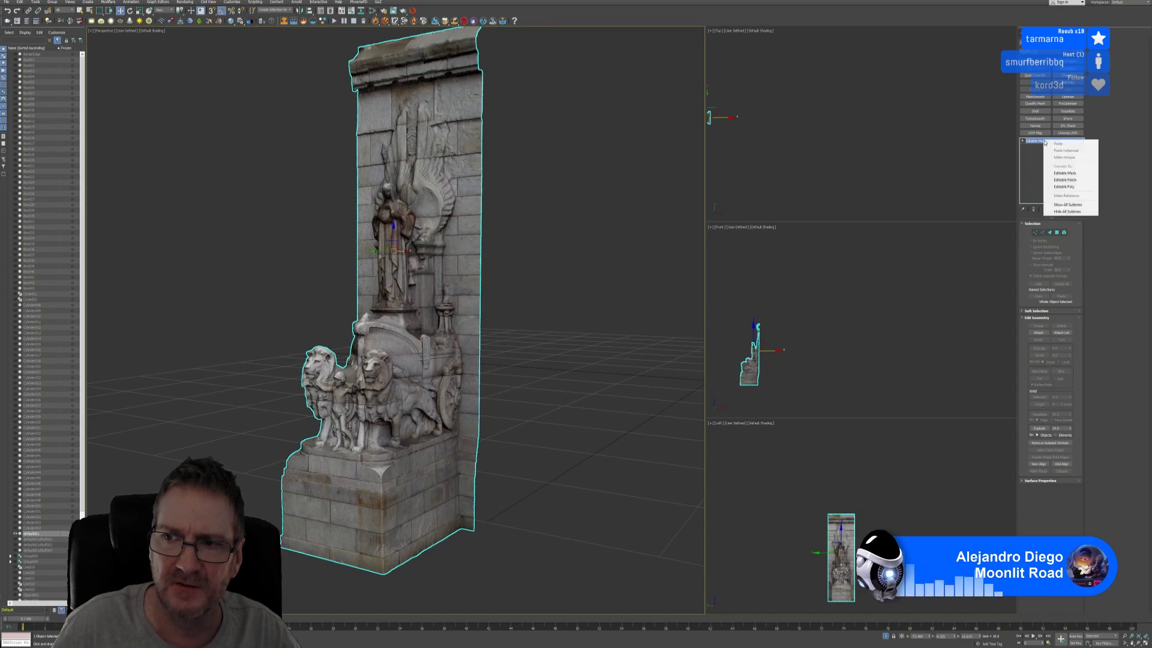
click(1065, 189)
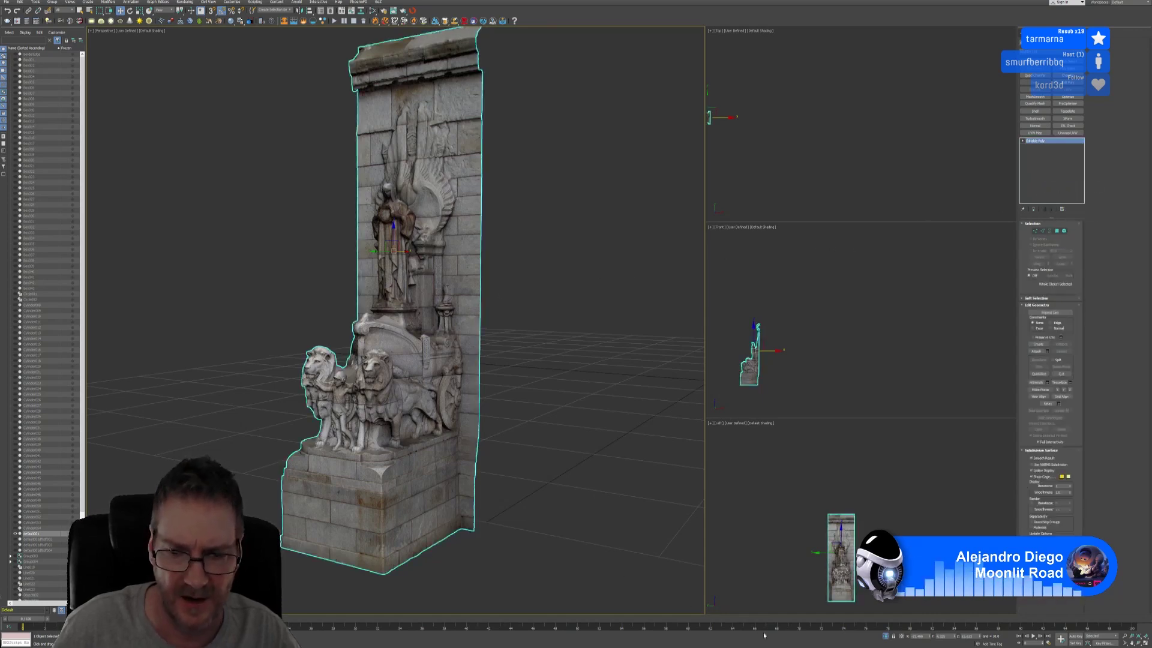
click(886, 636)
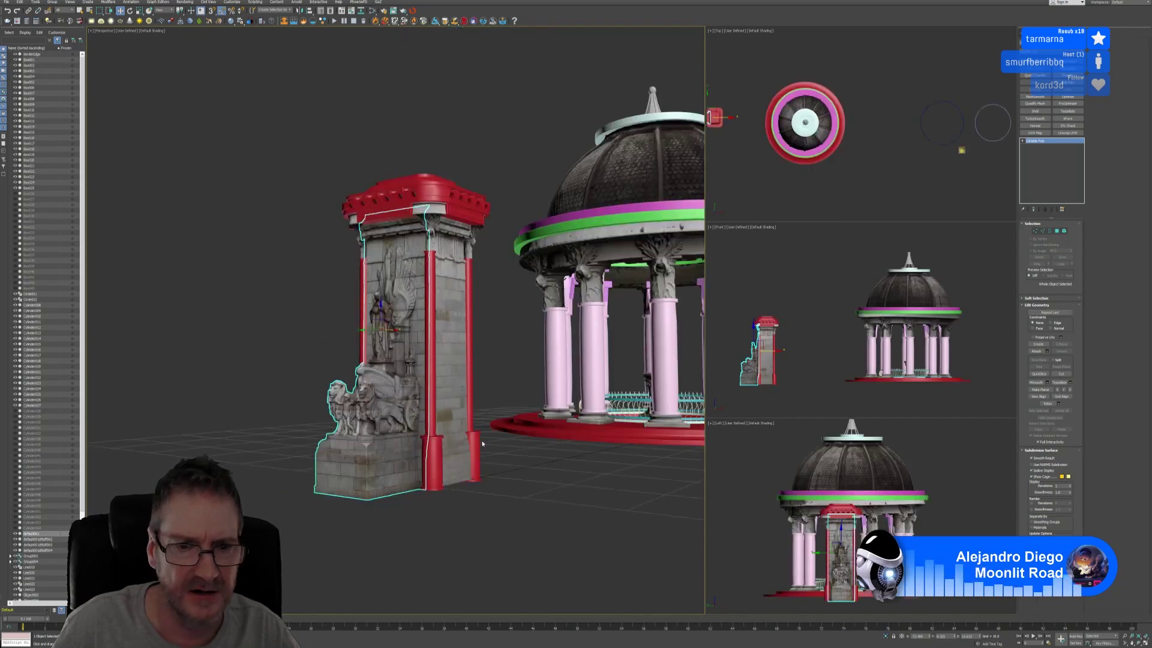
scroll(483, 443, down, 6)
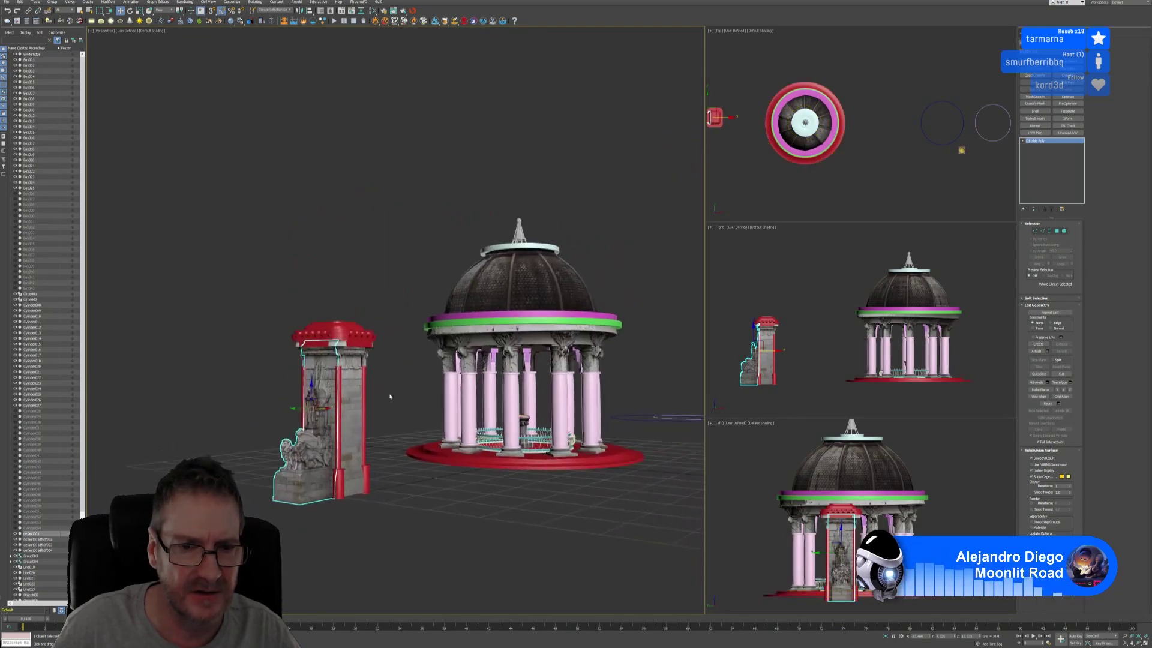
Step: Clear the selection and save the gazebo scene through Save As
key(ctrl+d)
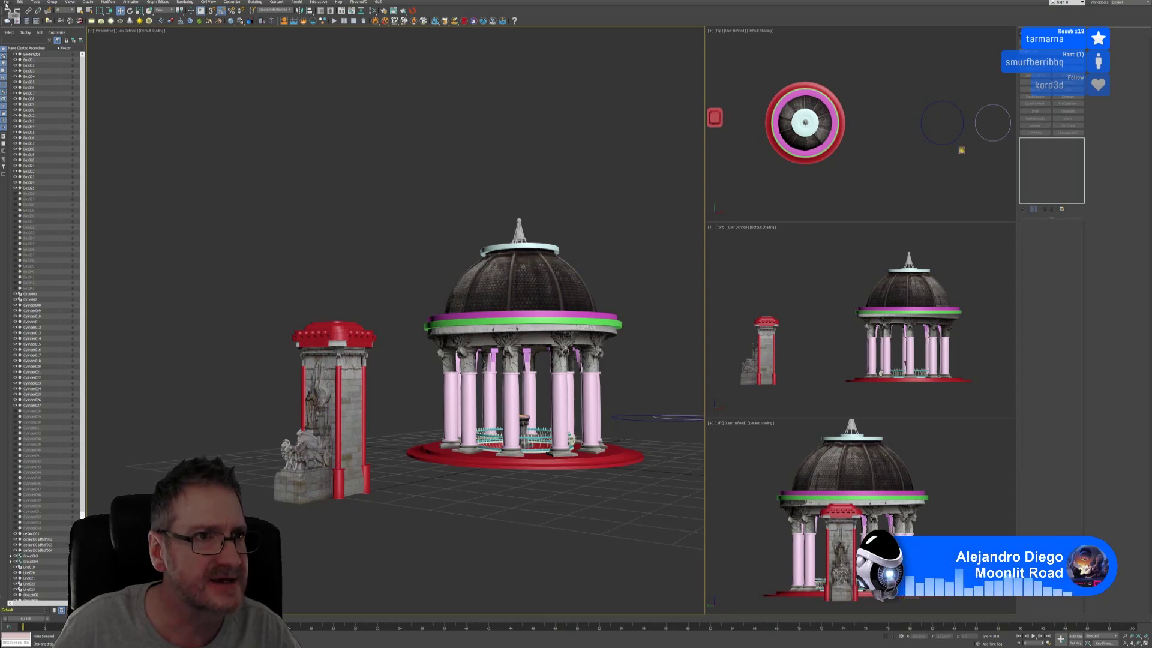
key(ctrl+shift+s)
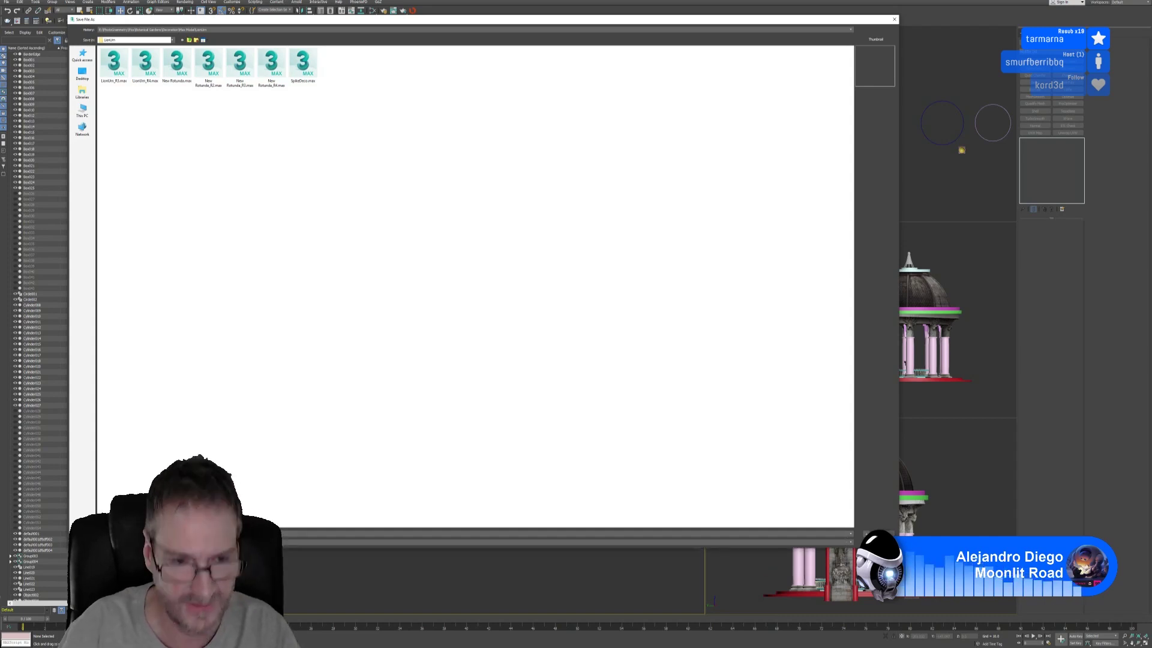
key(Return)
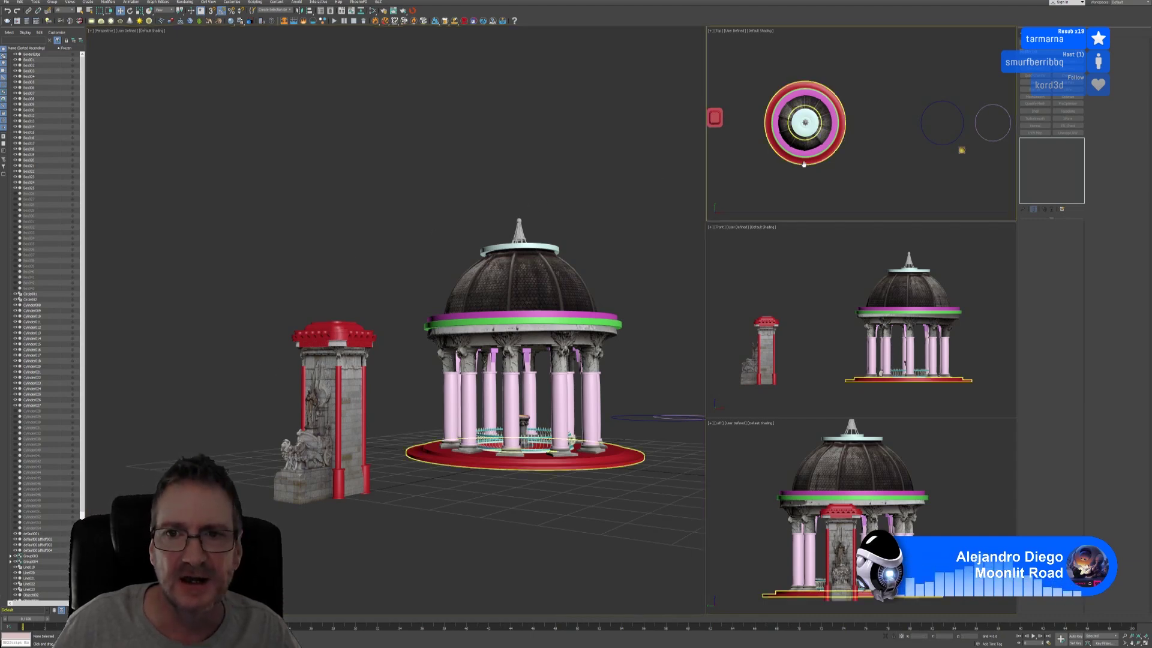
Step: Select all parts of the pillar in the Top view and group them under the default name
middle_drag(805, 162, 847, 169)
drag(734, 103, 774, 155)
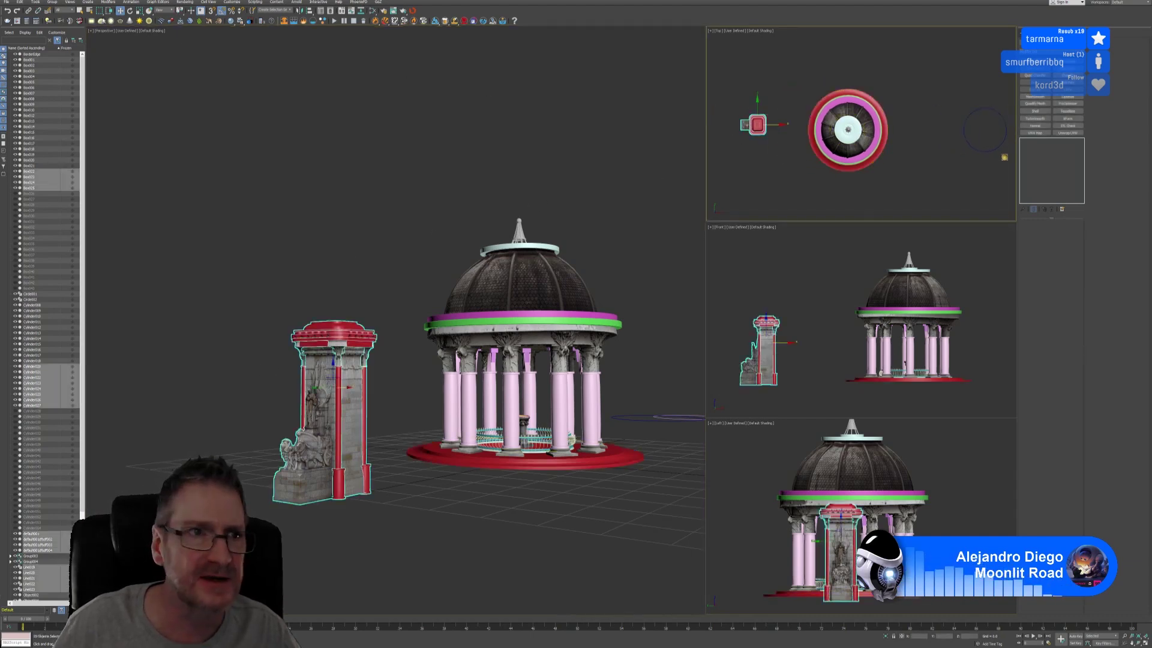
click(53, 1)
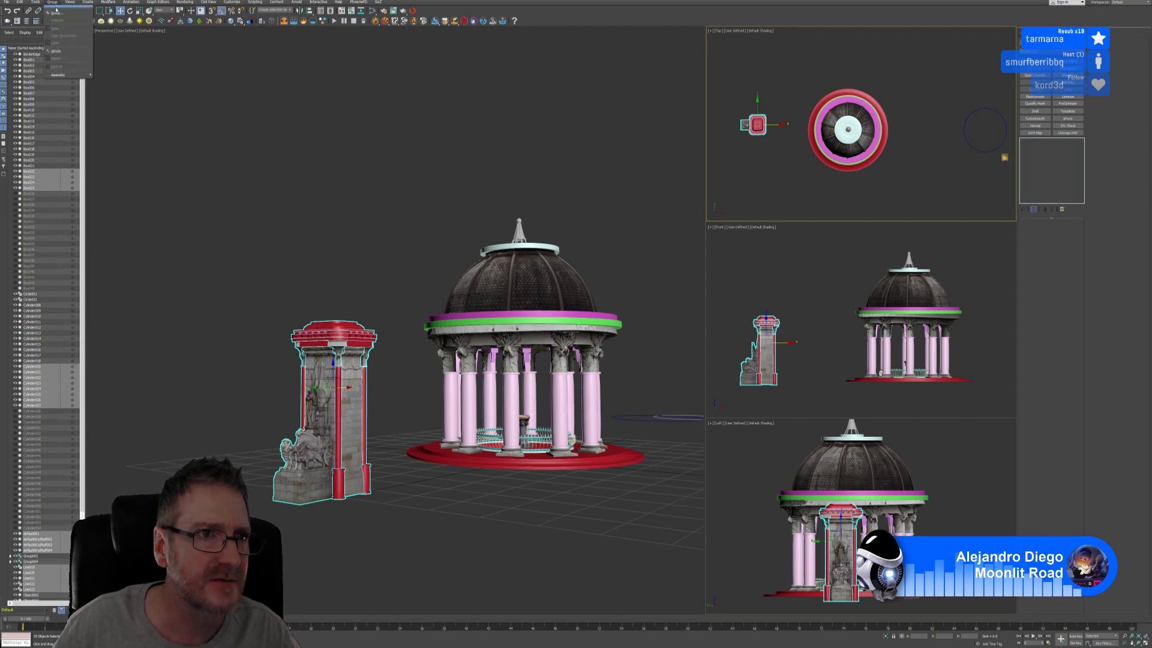
click(56, 12)
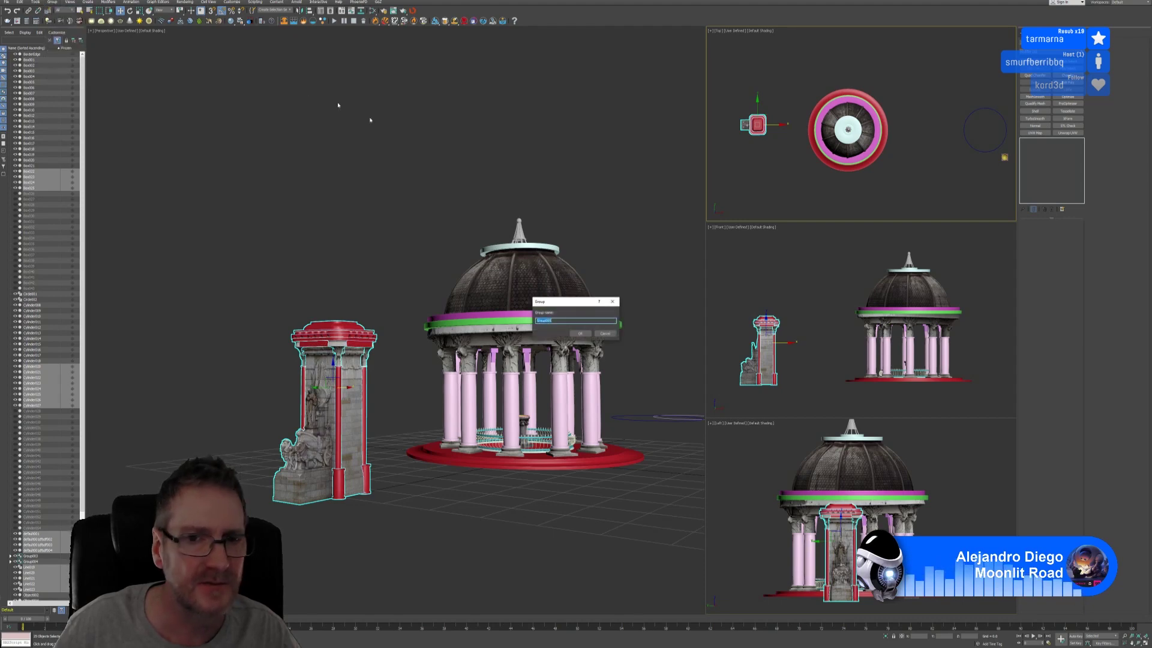
click(580, 334)
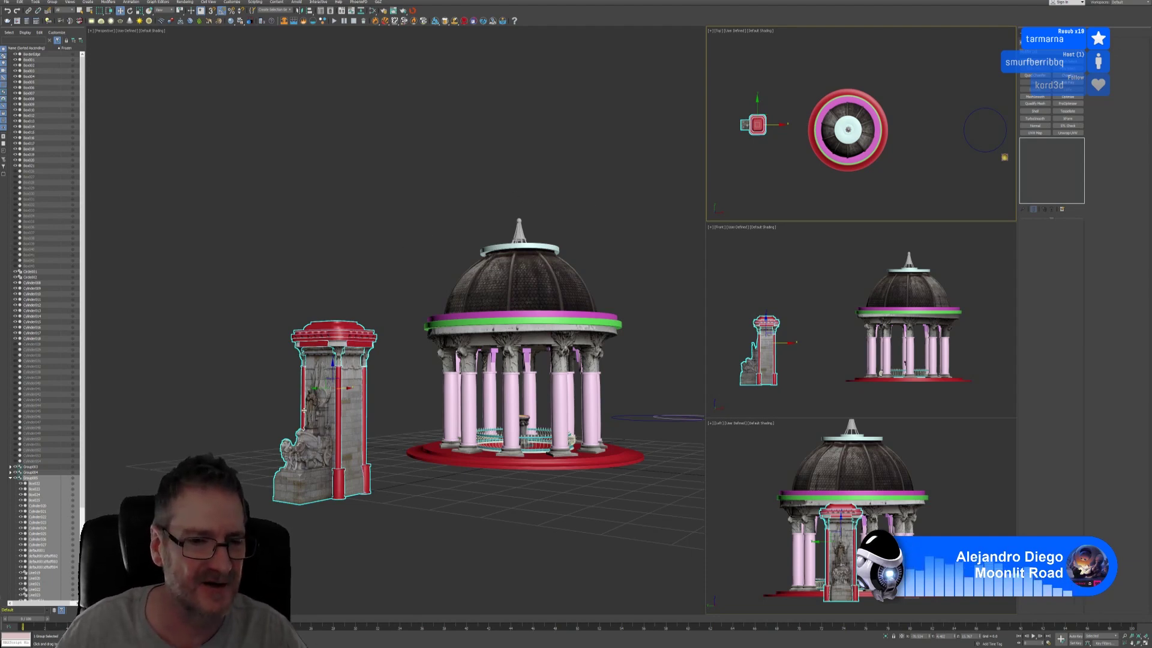
Step: Examine the grouped pillar from several angles and distances, comparing its size and statue detail with the gazebo
scroll(304, 411, up, 4)
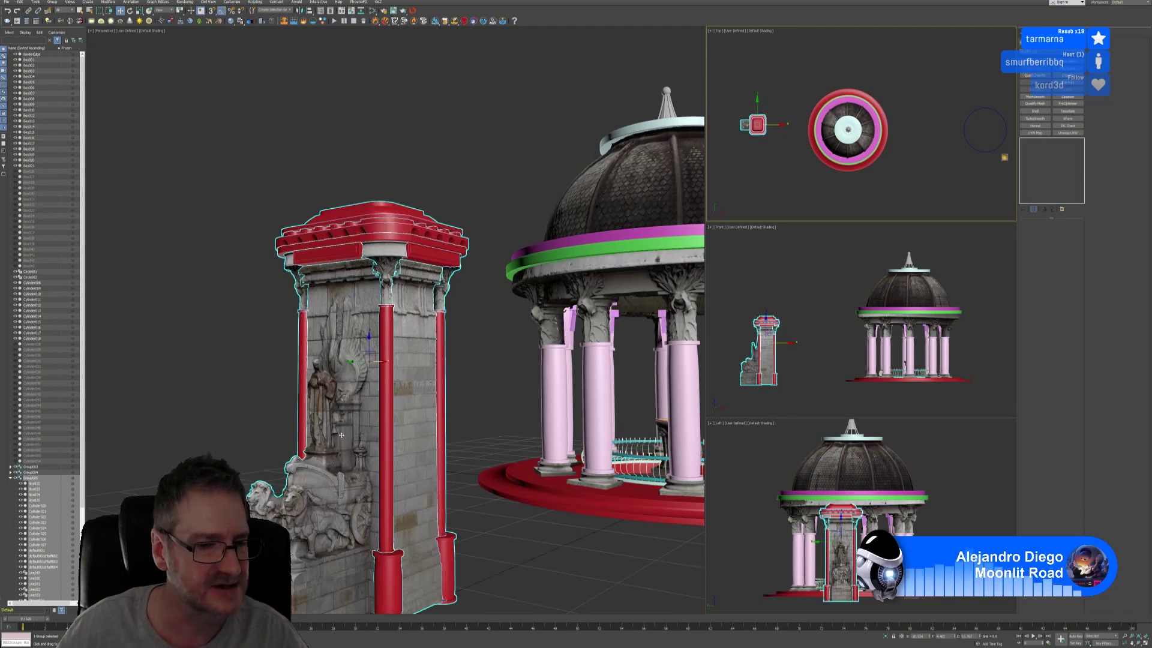
scroll(341, 435, down, 2)
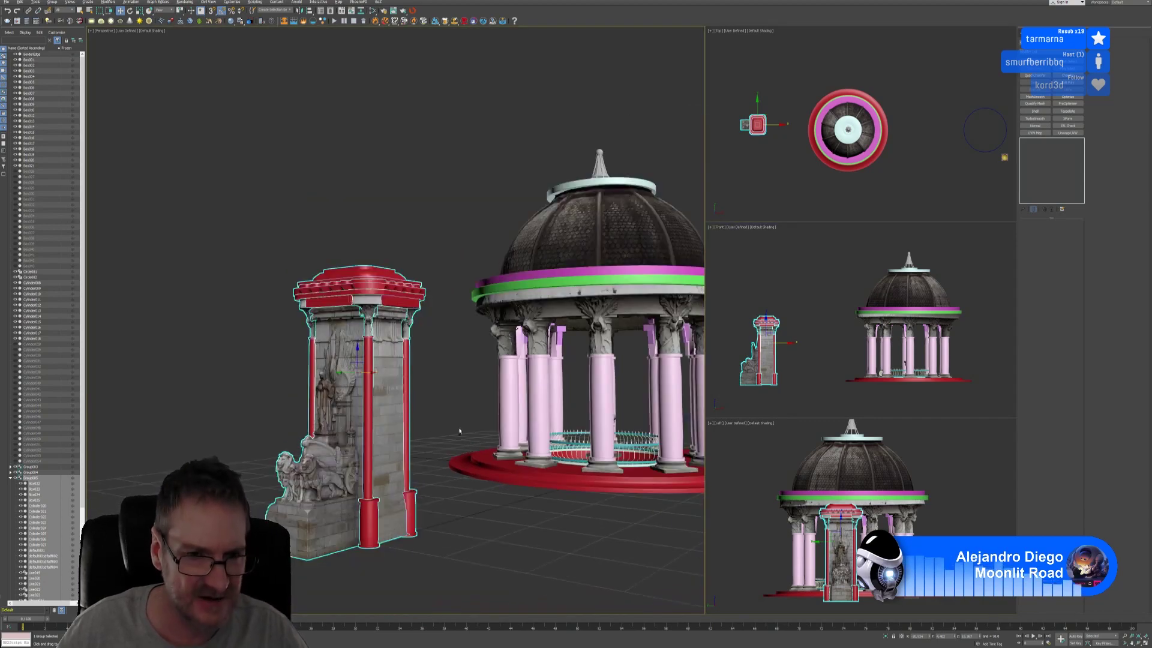
mouse_move(460, 431)
alt+middle_down()
mouse_move(430, 426)
mouse_move(514, 411)
mouse_move(427, 420)
mouse_move(468, 423)
mouse_move(439, 427)
alt+middle_up()
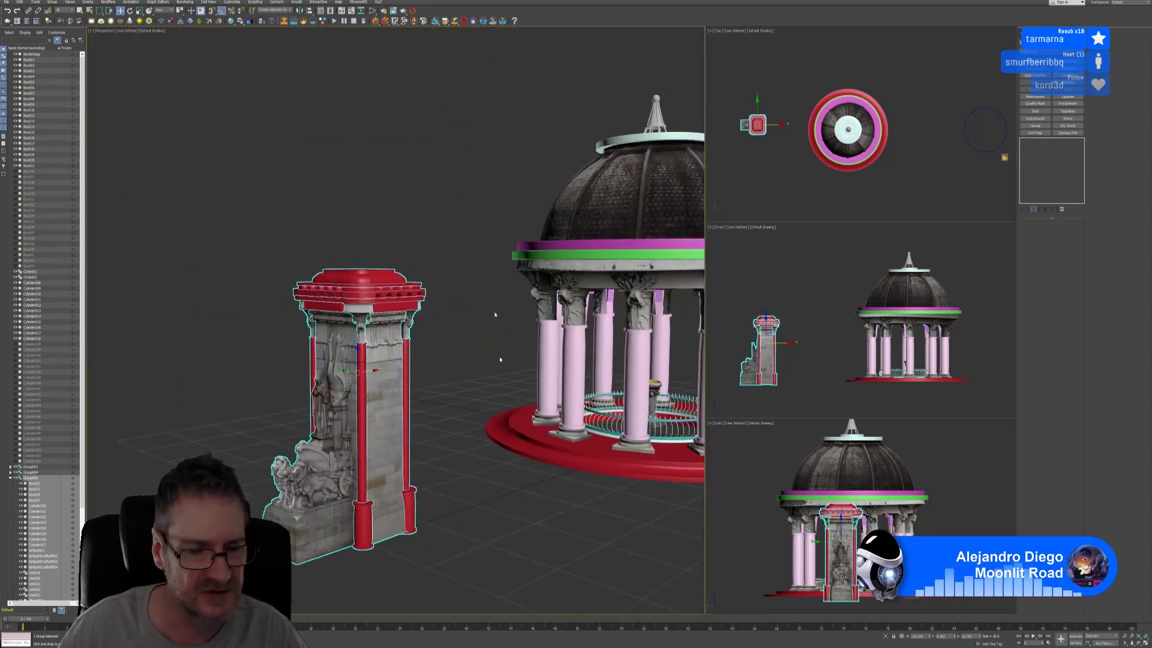
mouse_move(439, 360)
alt+middle_down()
mouse_move(444, 348)
mouse_move(464, 362)
mouse_move(438, 361)
alt+middle_up()
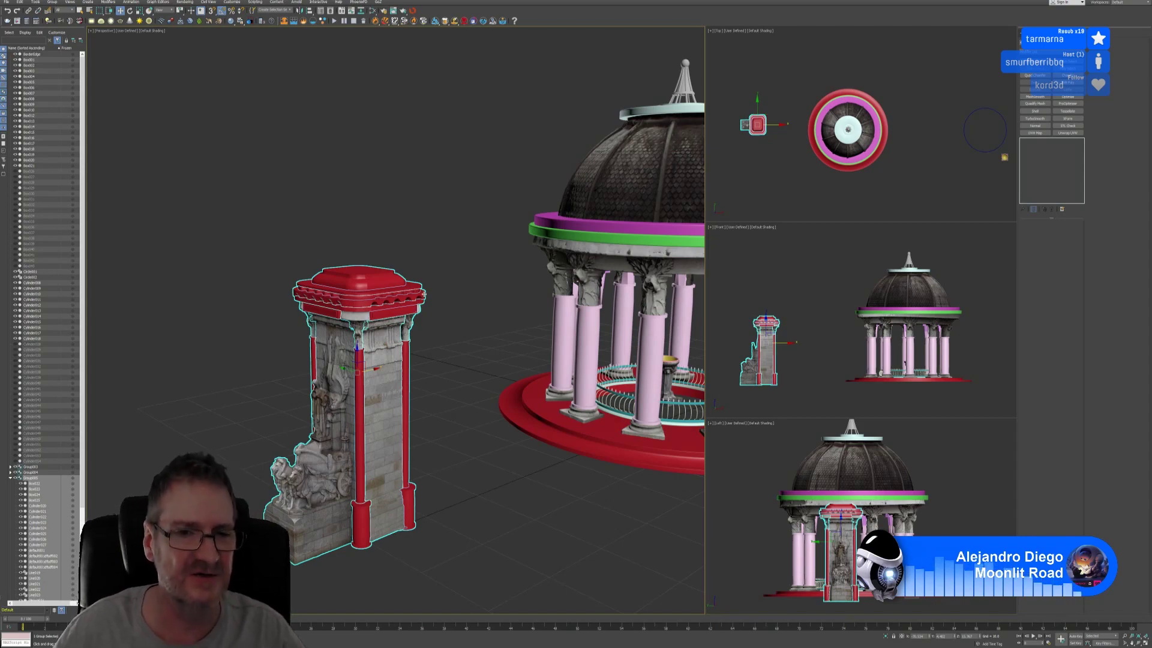
mouse_move(389, 237)
alt+middle_down()
mouse_move(445, 223)
mouse_move(347, 188)
mouse_move(473, 246)
mouse_move(318, 226)
mouse_move(392, 282)
mouse_move(414, 237)
mouse_move(413, 222)
mouse_move(376, 224)
mouse_move(390, 224)
alt+middle_up()
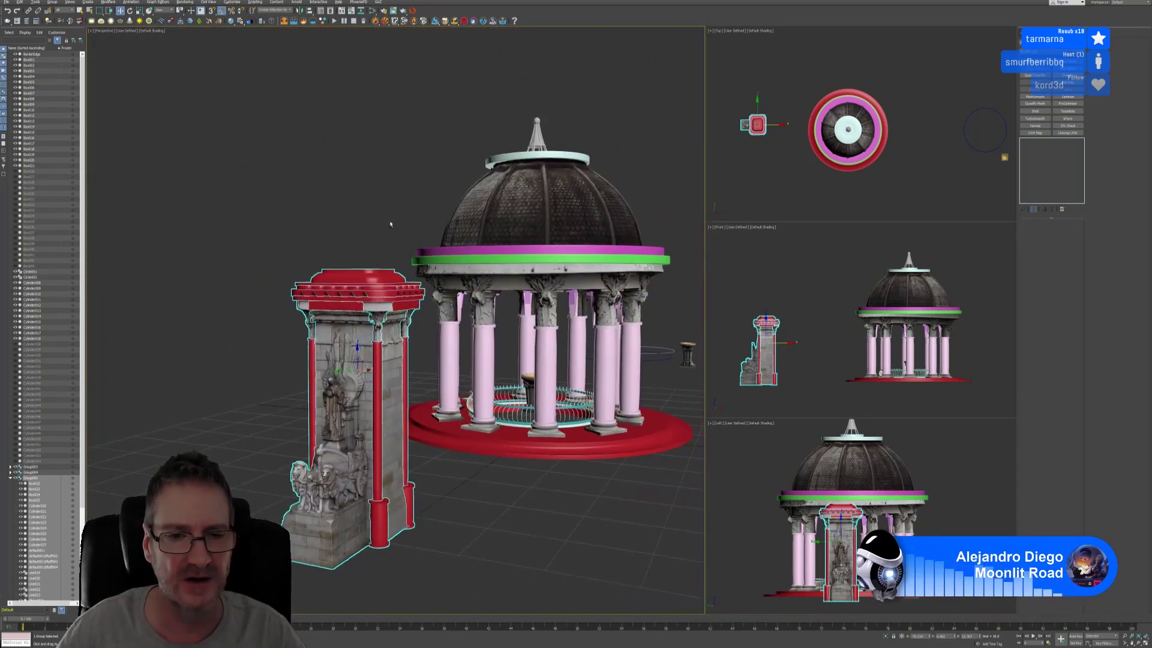
middle_drag(495, 518, 515, 502)
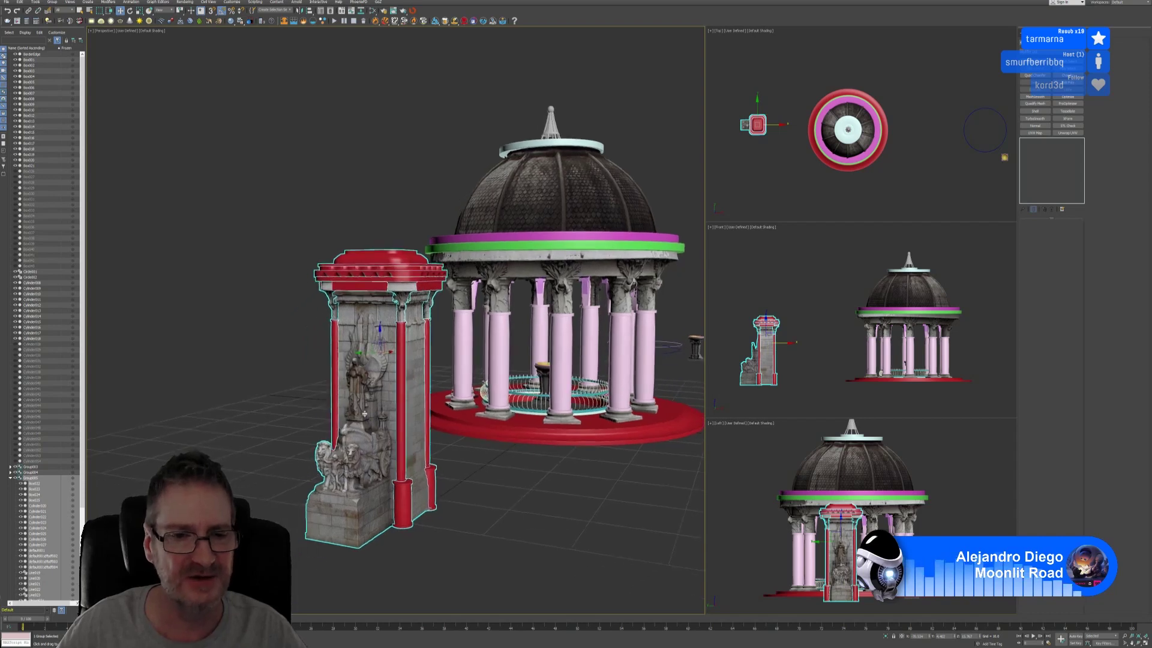
scroll(364, 414, up, 3)
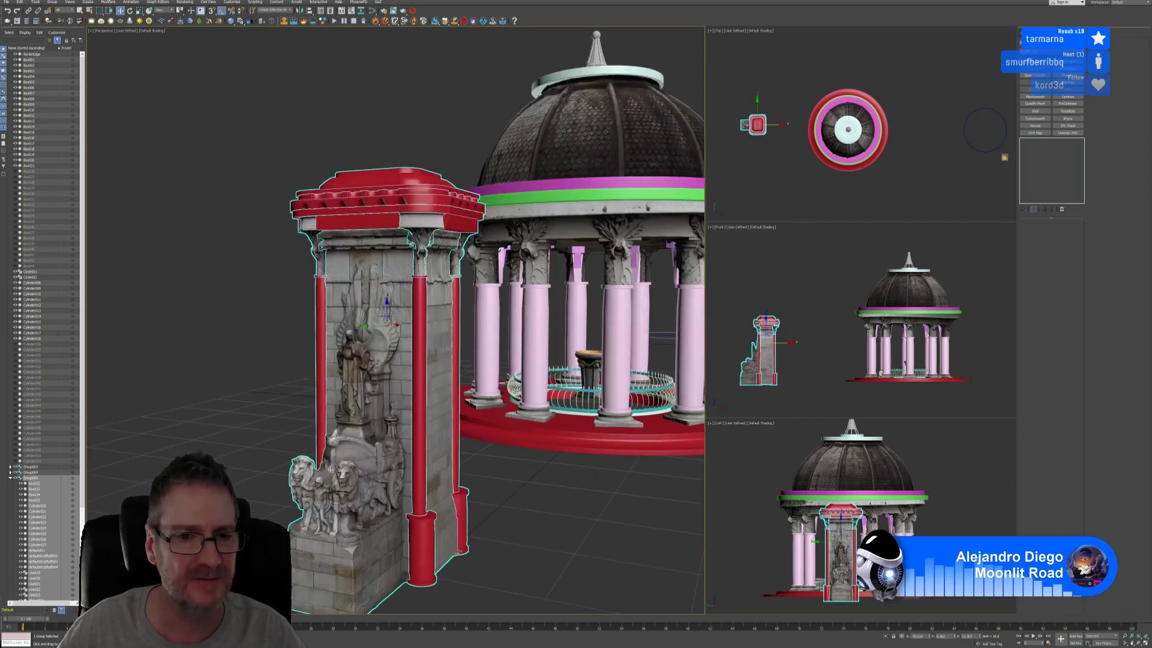
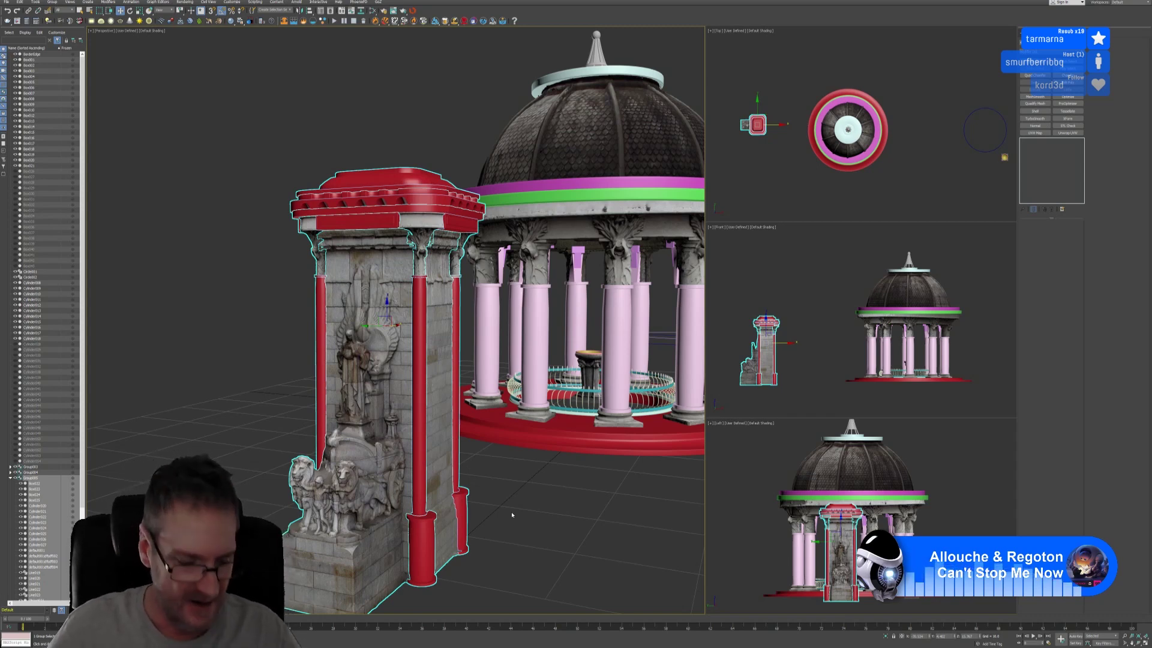
alt+middle_drag(505, 496, 499, 494)
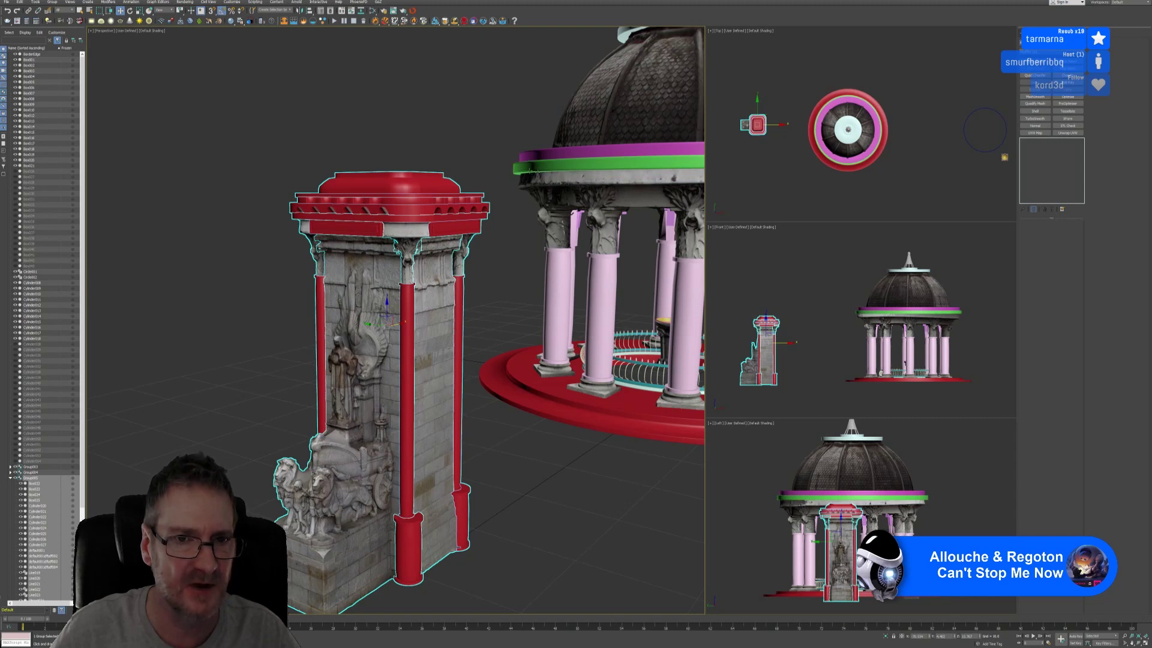
scroll(515, 515, down, 3)
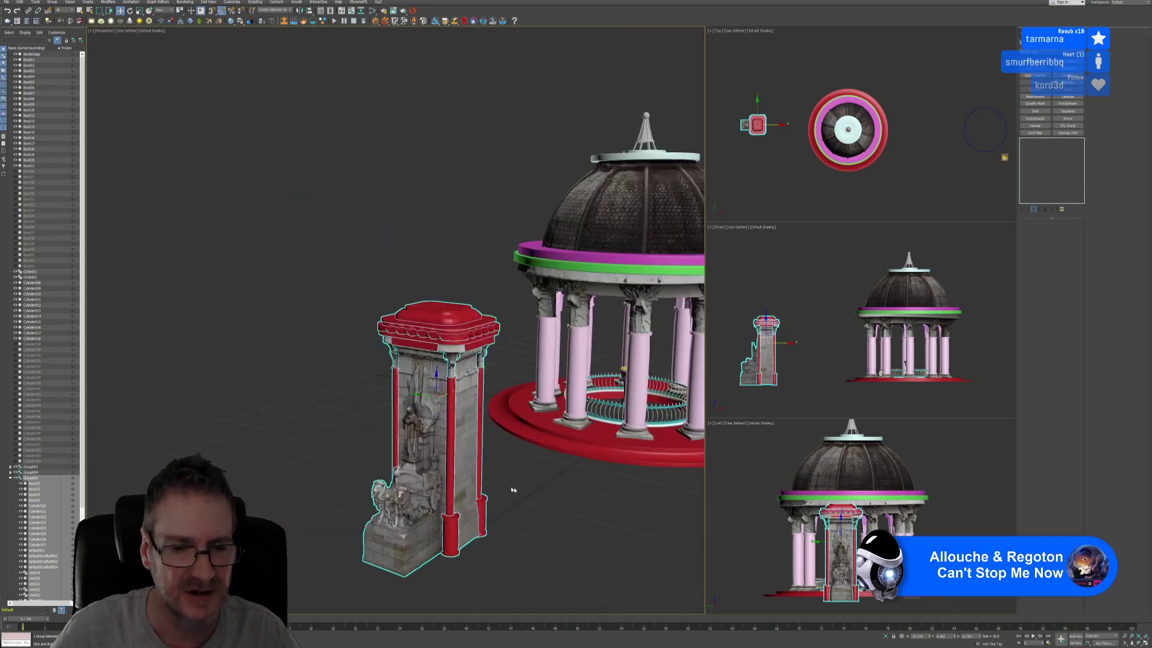
middle_drag(513, 490, 447, 430)
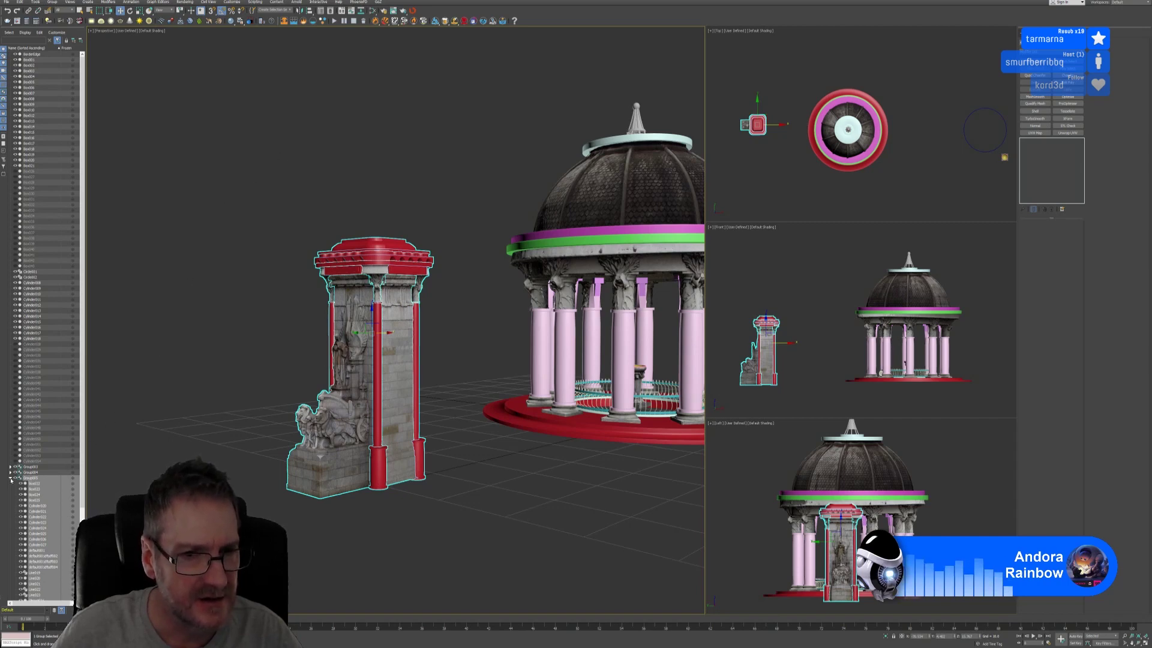
Step: Ungroup the pillar and group all its parts again under the default name
click(52, 2)
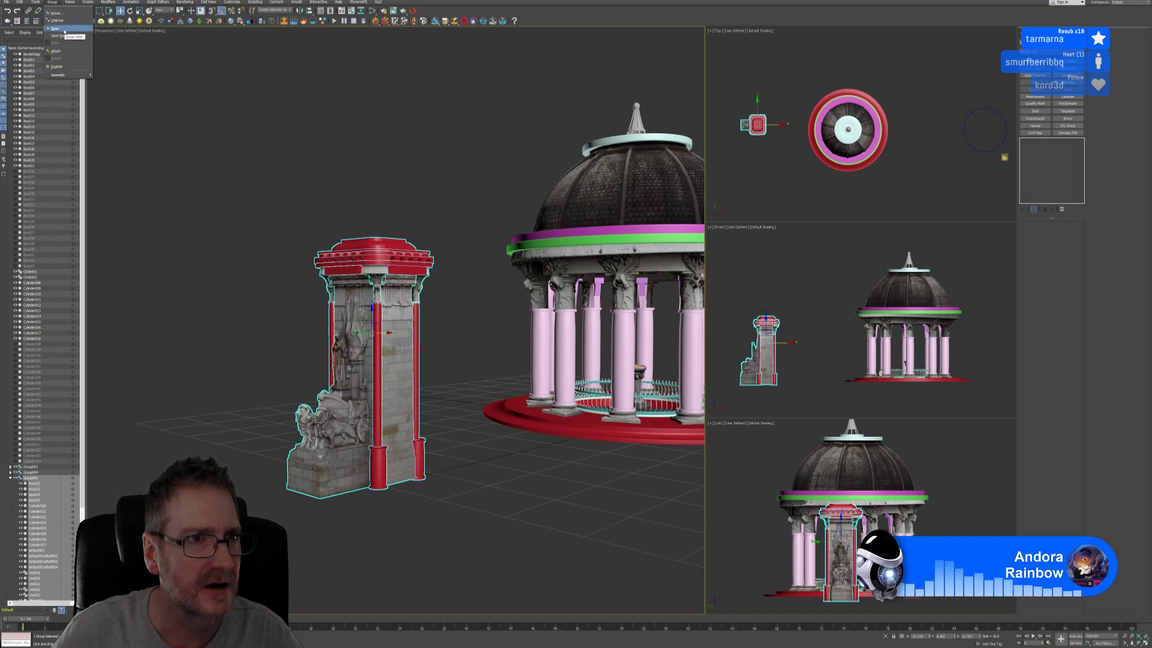
click(55, 29)
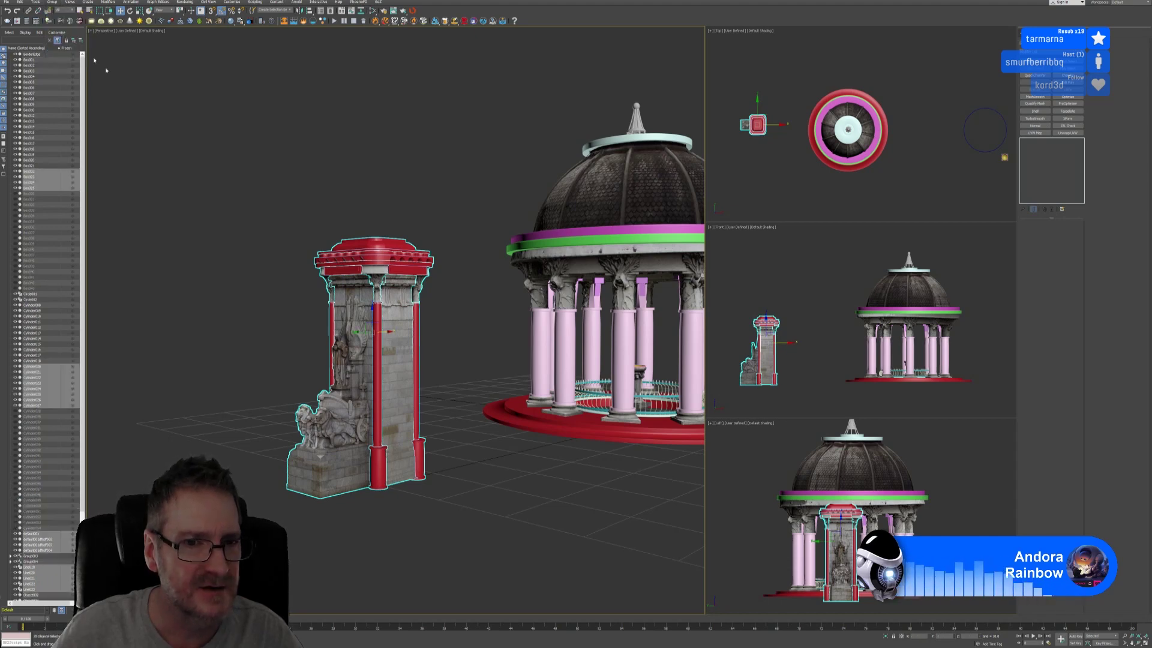
click(52, 2)
click(60, 8)
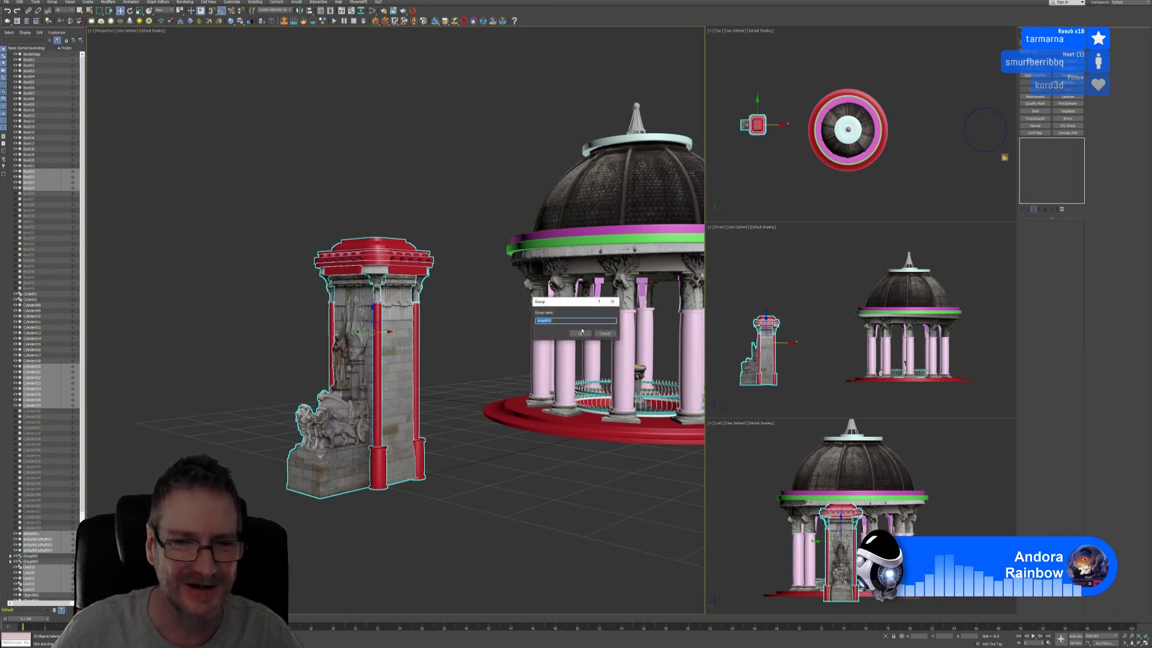
click(580, 333)
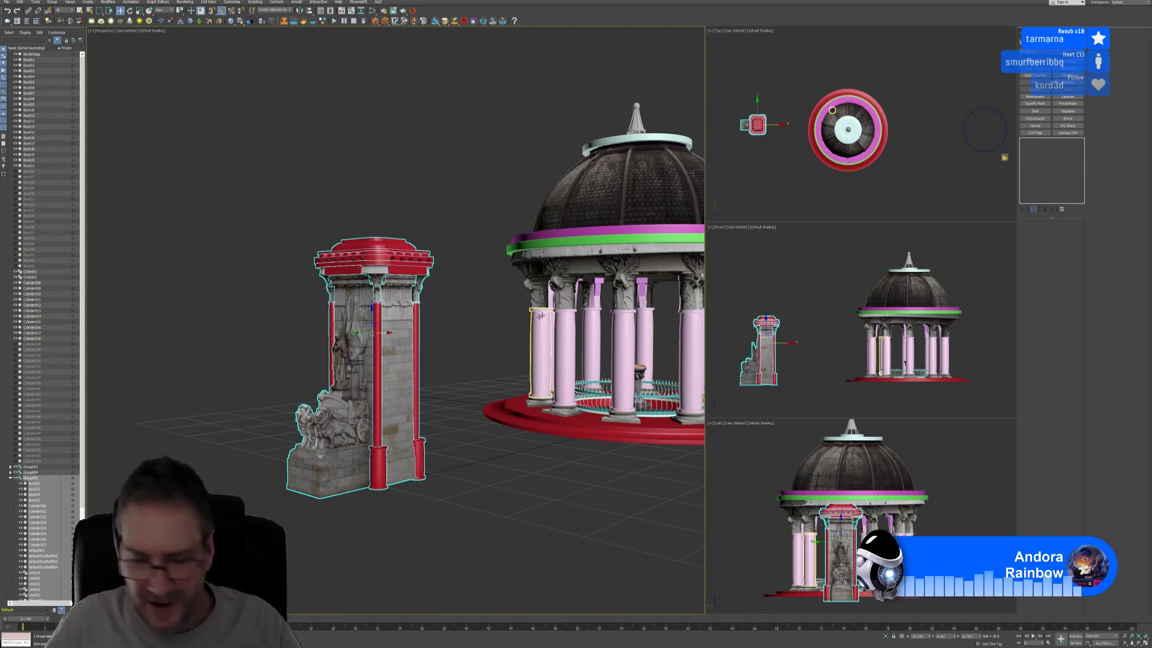
Step: Clone the pillar group as a single copy, placed beside the original along the Y axis in the Top view
middle_drag(768, 175, 795, 167)
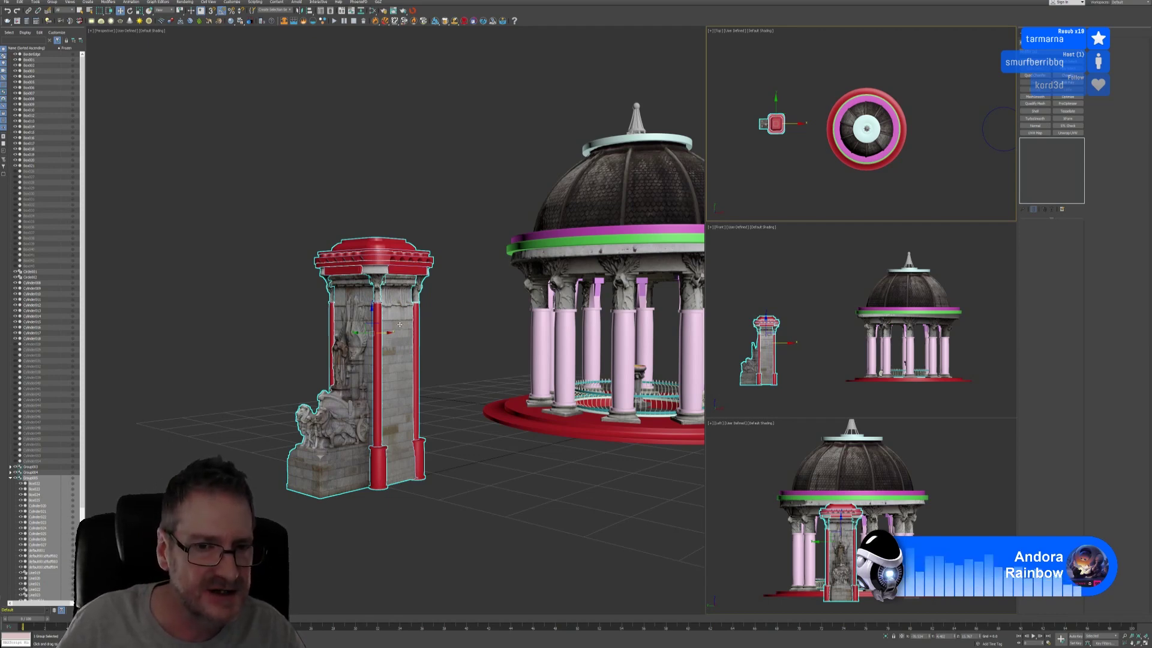
middle_drag(749, 158, 762, 159)
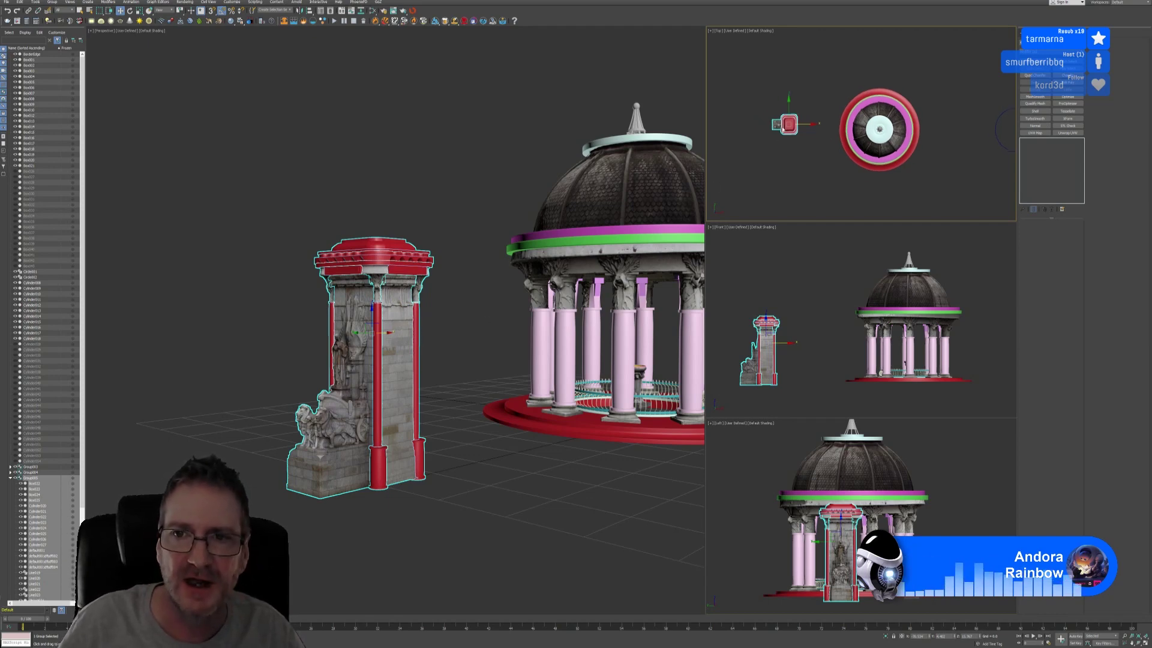
shift+drag(788, 110, 785, 149)
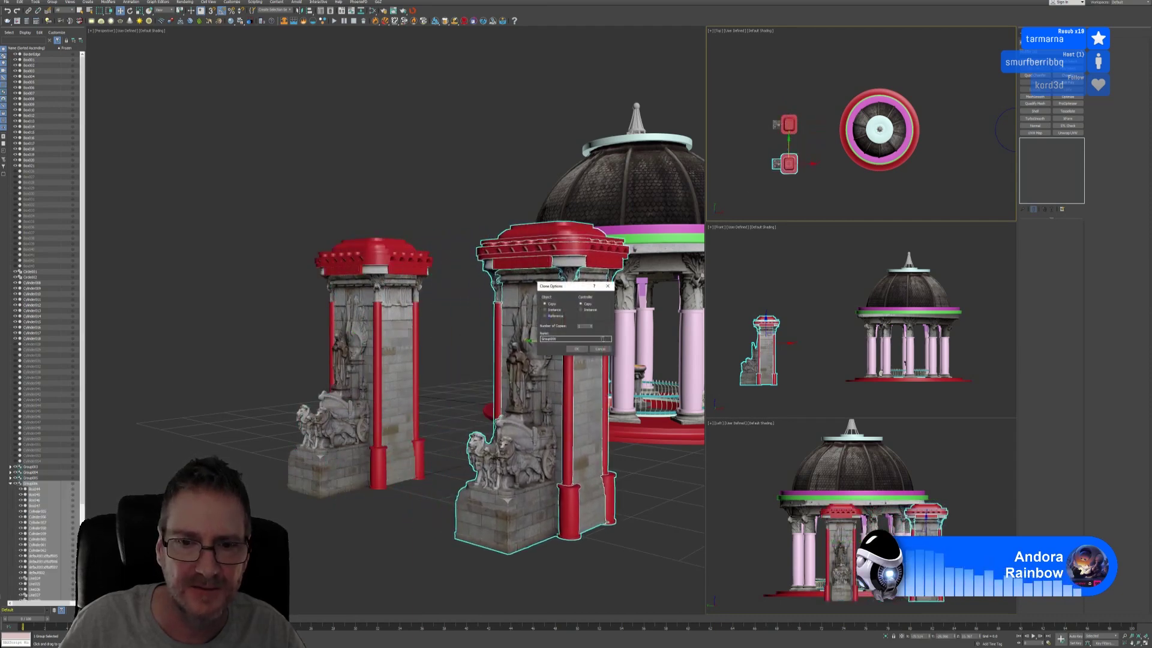
click(576, 350)
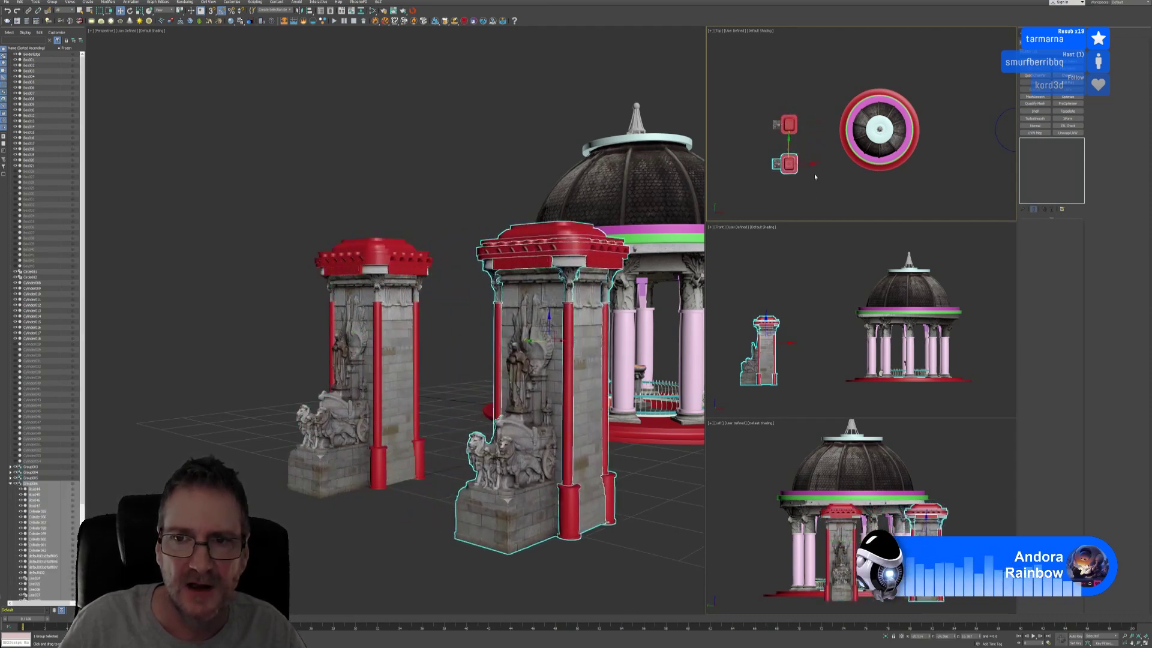
Step: Select both pillar groups and move them along Y in the Top view to centre the pair on the gazebo
drag(815, 176, 775, 114)
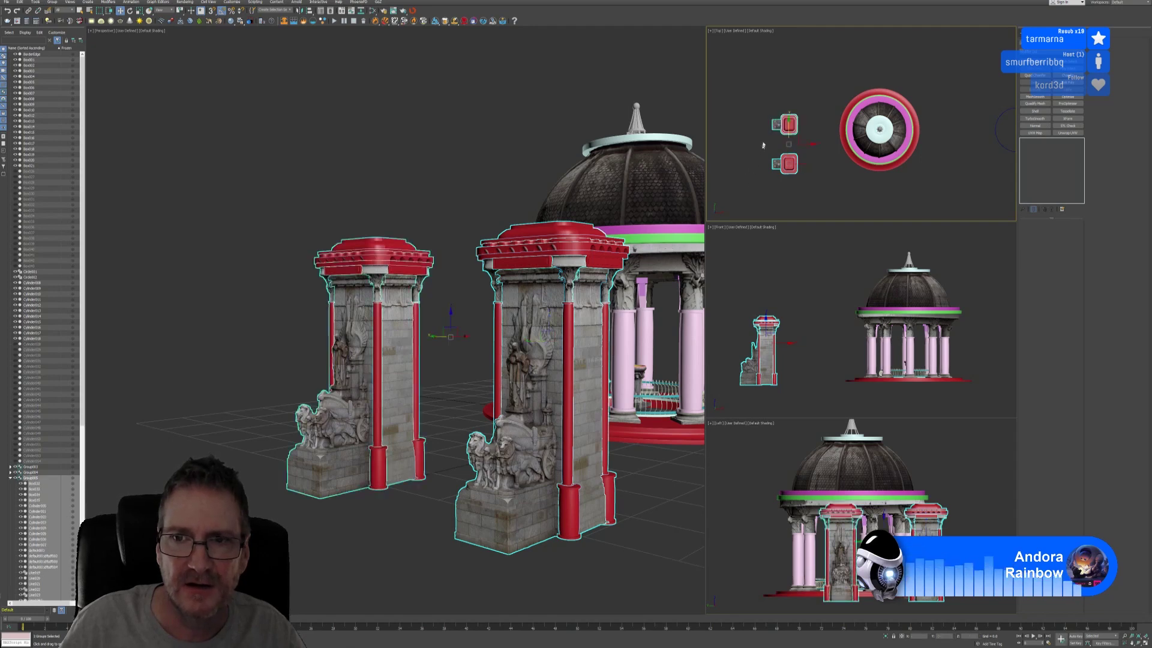
middle_drag(769, 128, 765, 127)
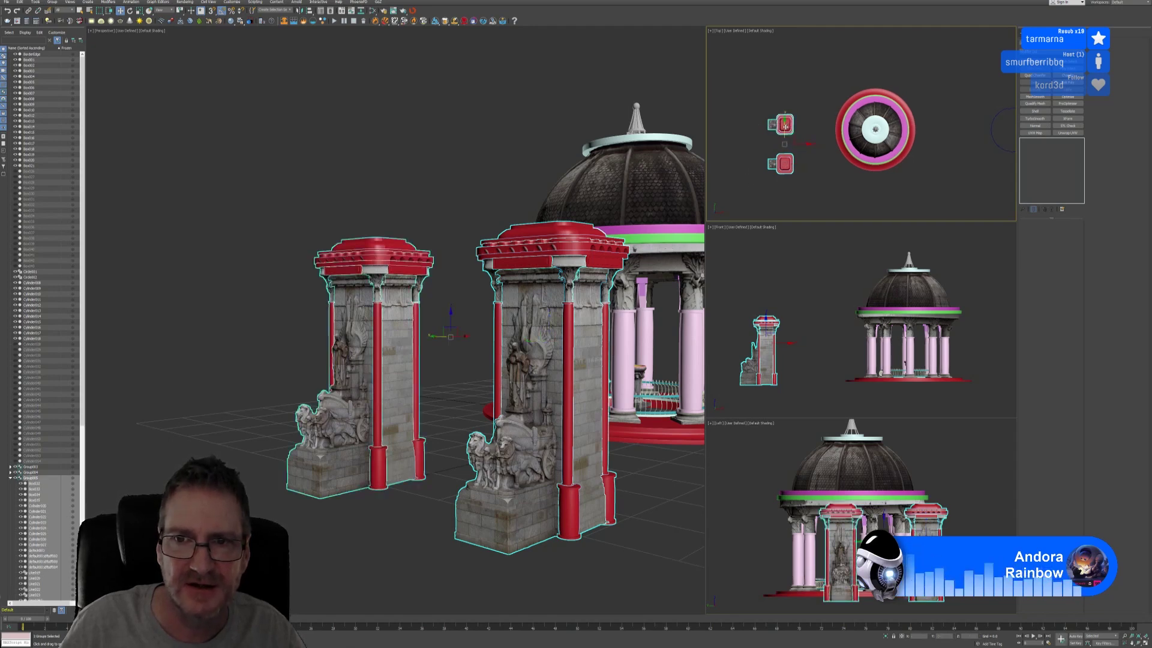
drag(774, 146, 773, 126)
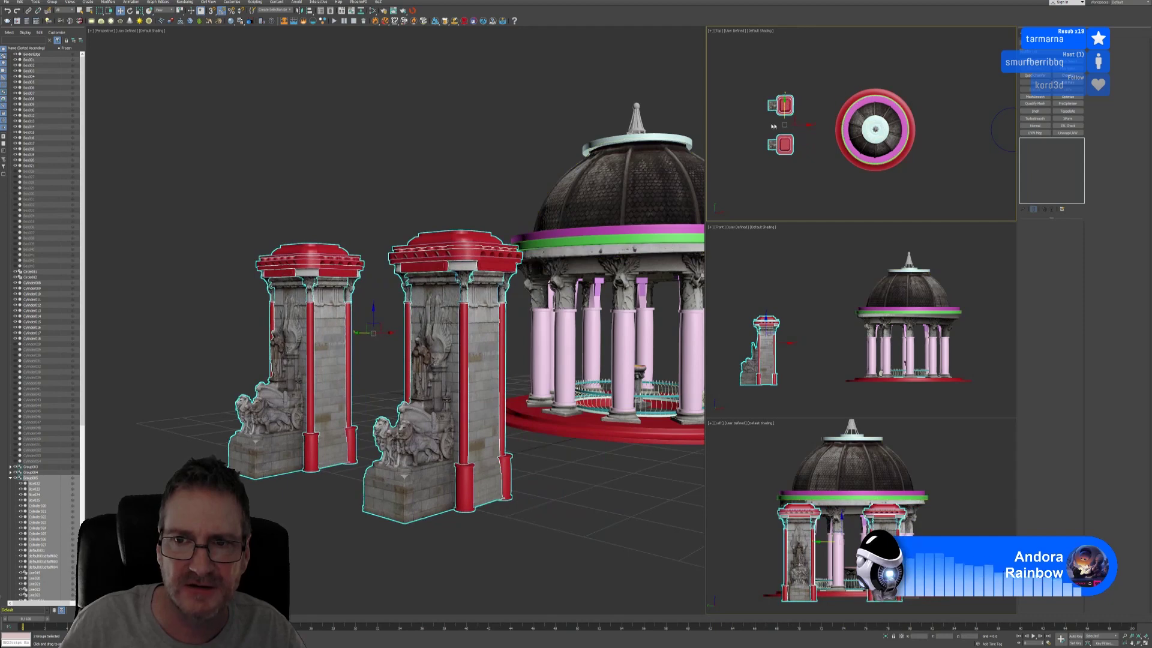
Step: Adjust the pillar pair sideways against the gazebo's columns in the maximized Left view, and move it clear of the gazebo
right_click(958, 496)
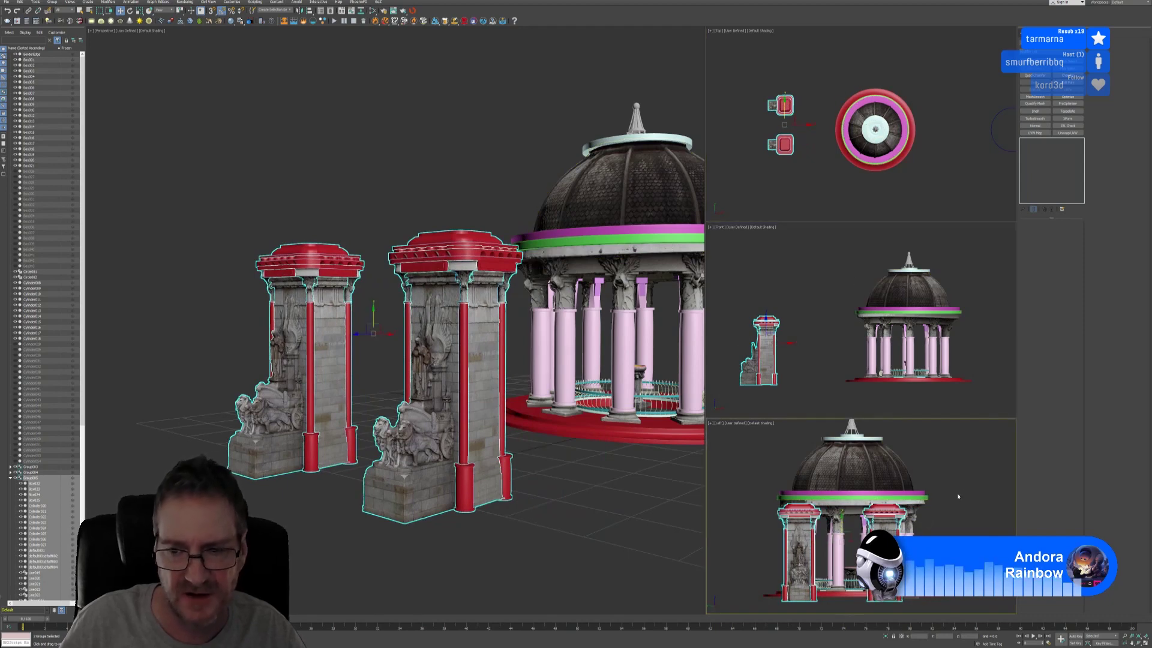
click(1139, 644)
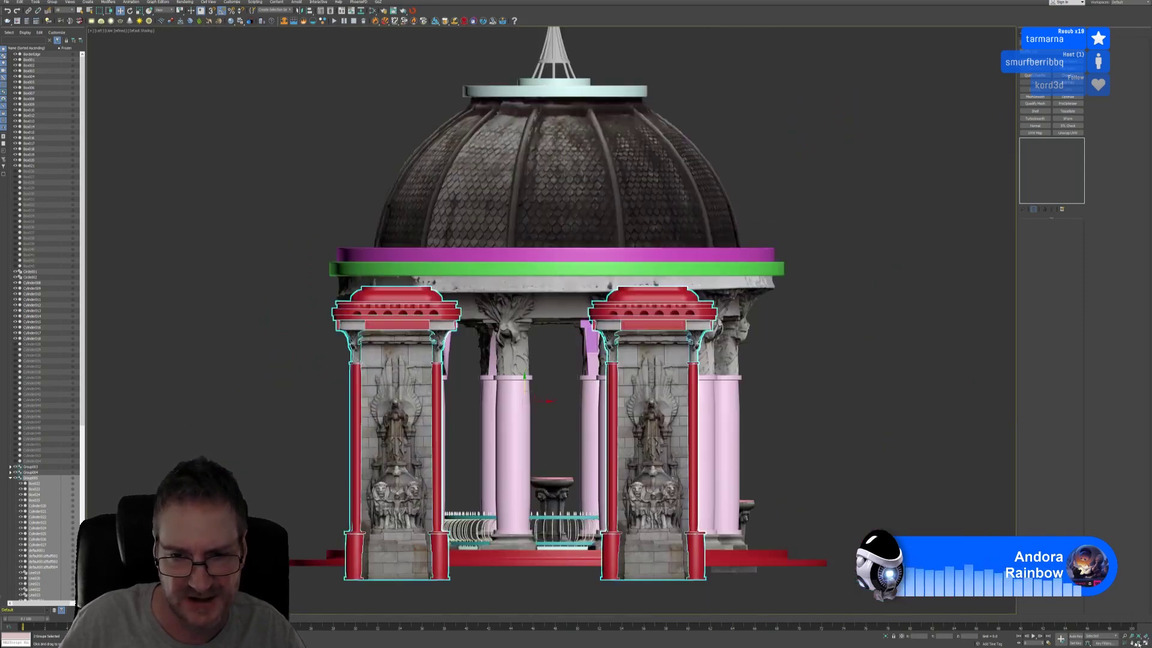
middle_drag(765, 442, 749, 439)
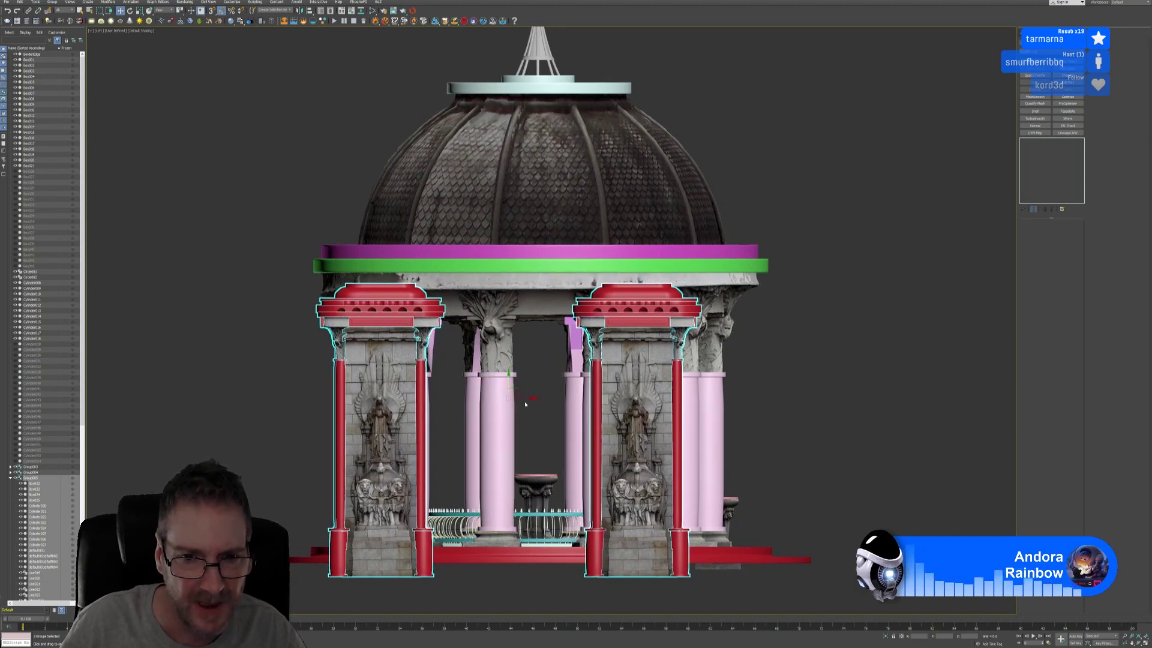
drag(525, 398, 556, 398)
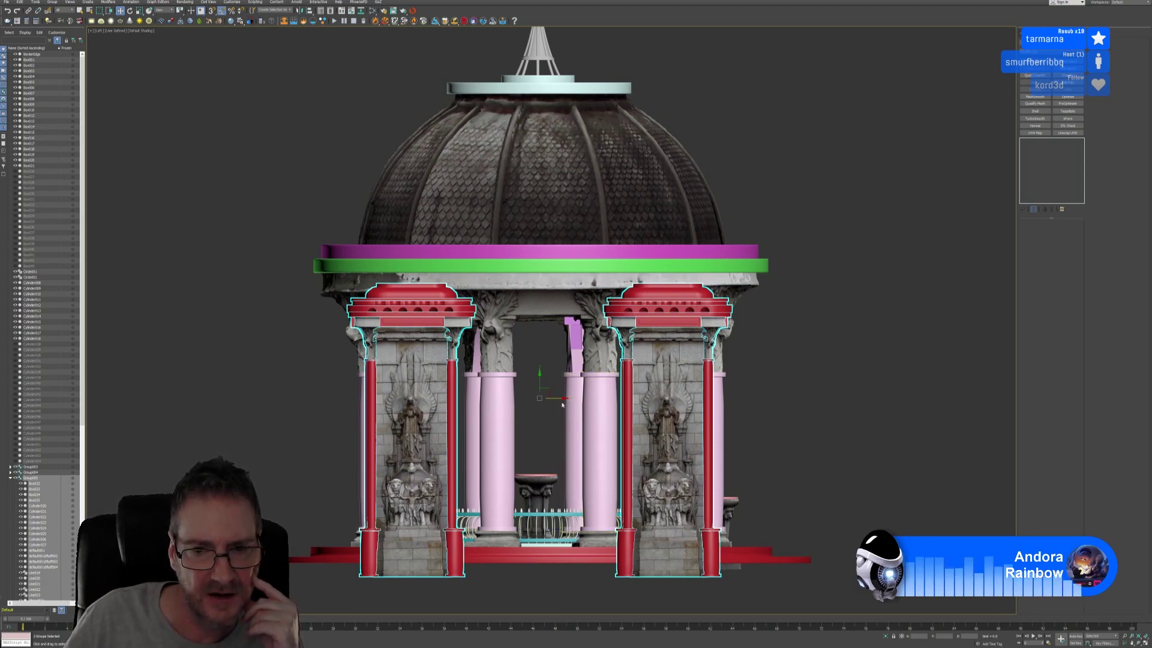
drag(557, 399, 561, 399)
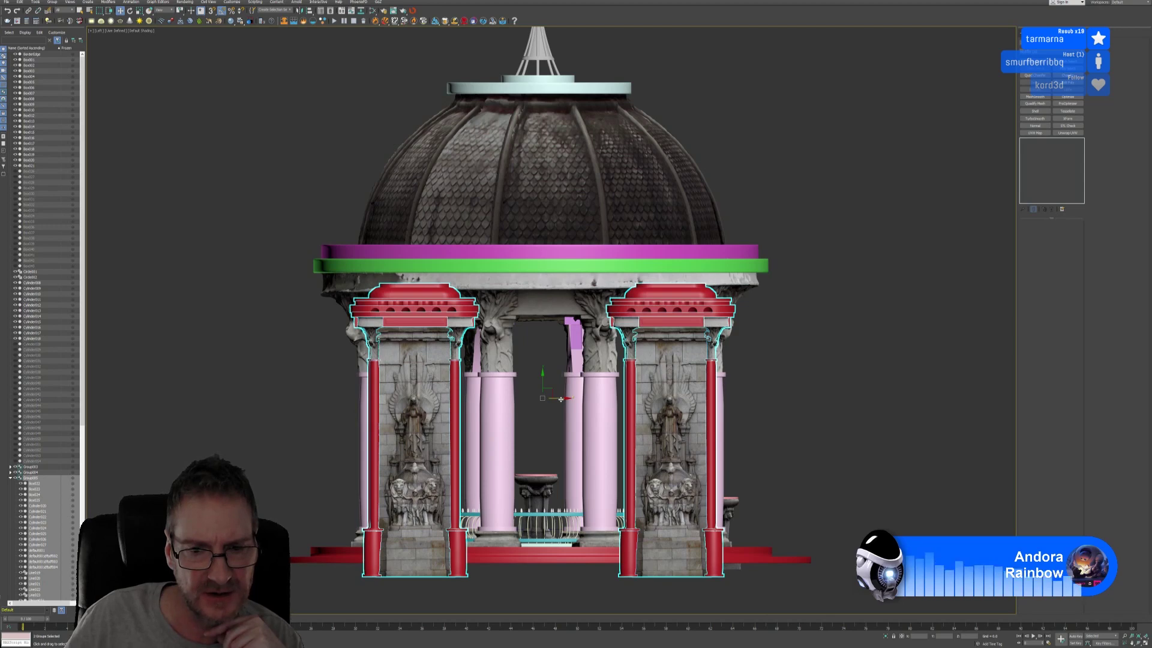
drag(560, 398, 354, 414)
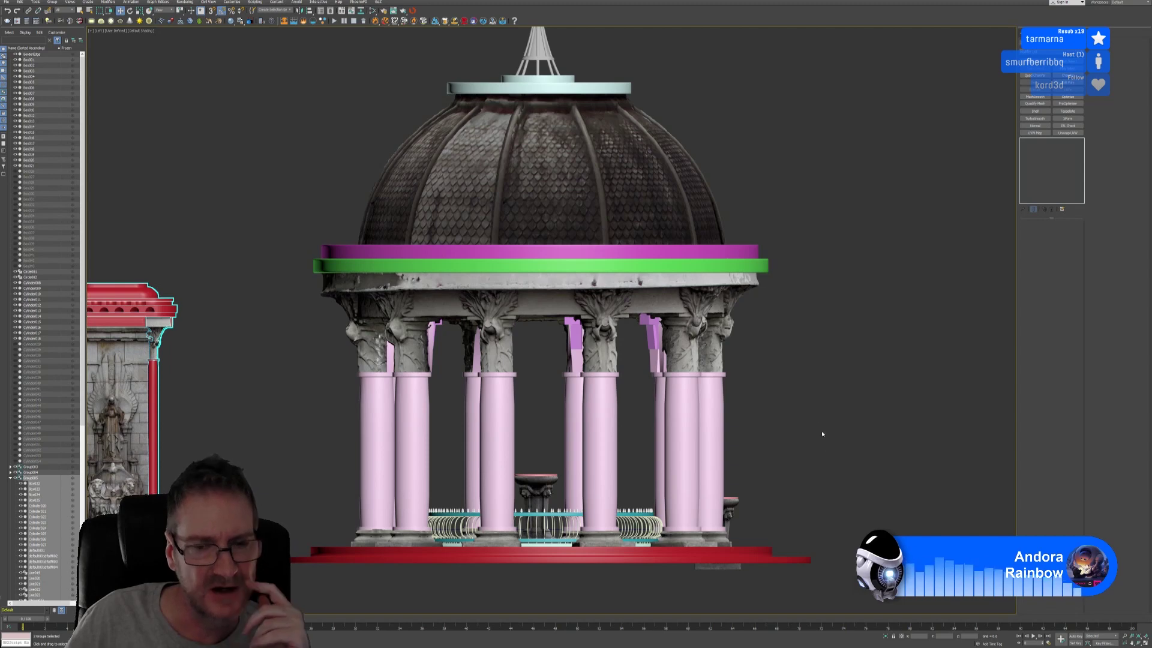
Step: Select the whole gazebo in the Left view and rotate it about its vertical axis until its columns stand symmetrically around the central opening
scroll(818, 420, down, 2)
drag(422, 107, 699, 406)
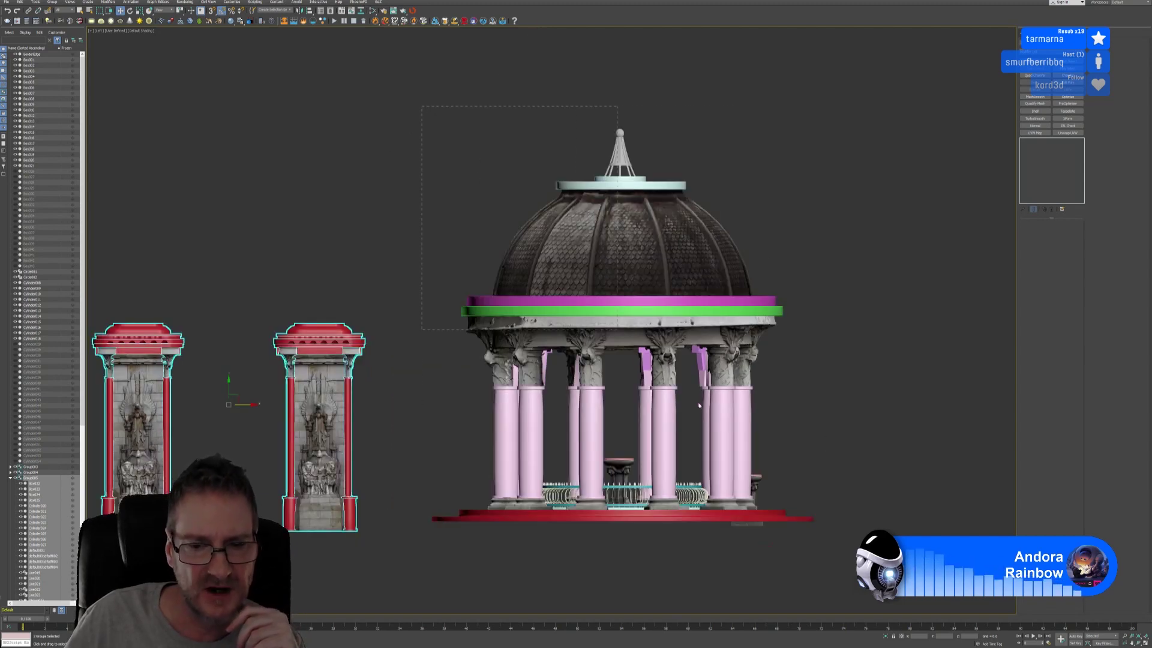
drag(864, 567, 864, 567)
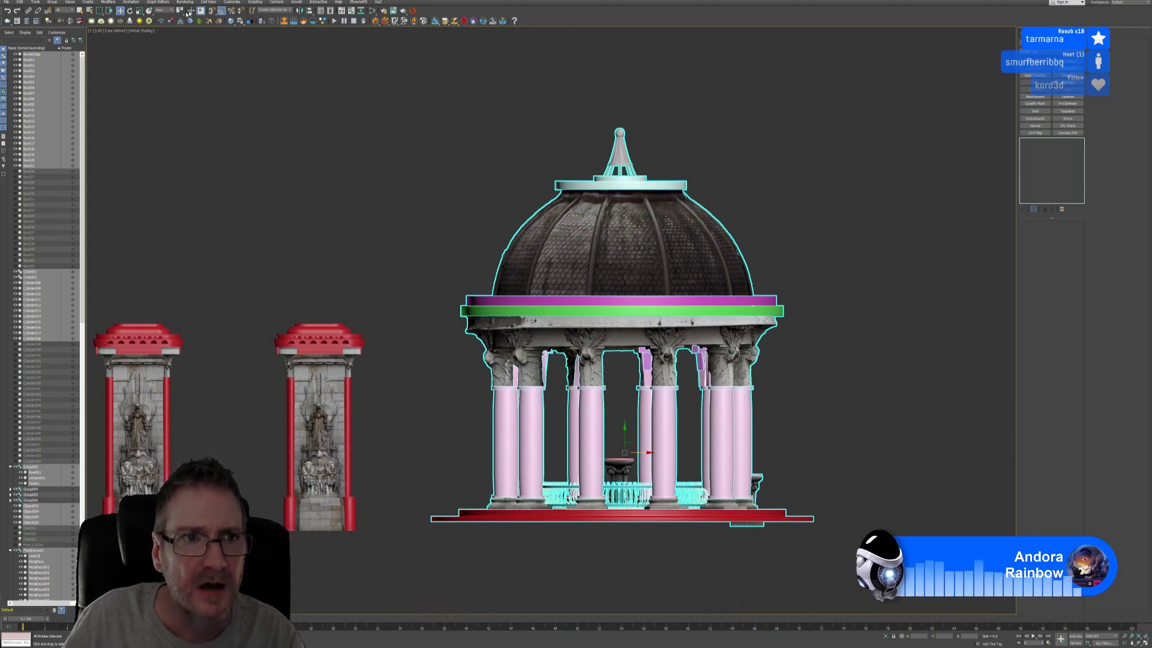
click(130, 10)
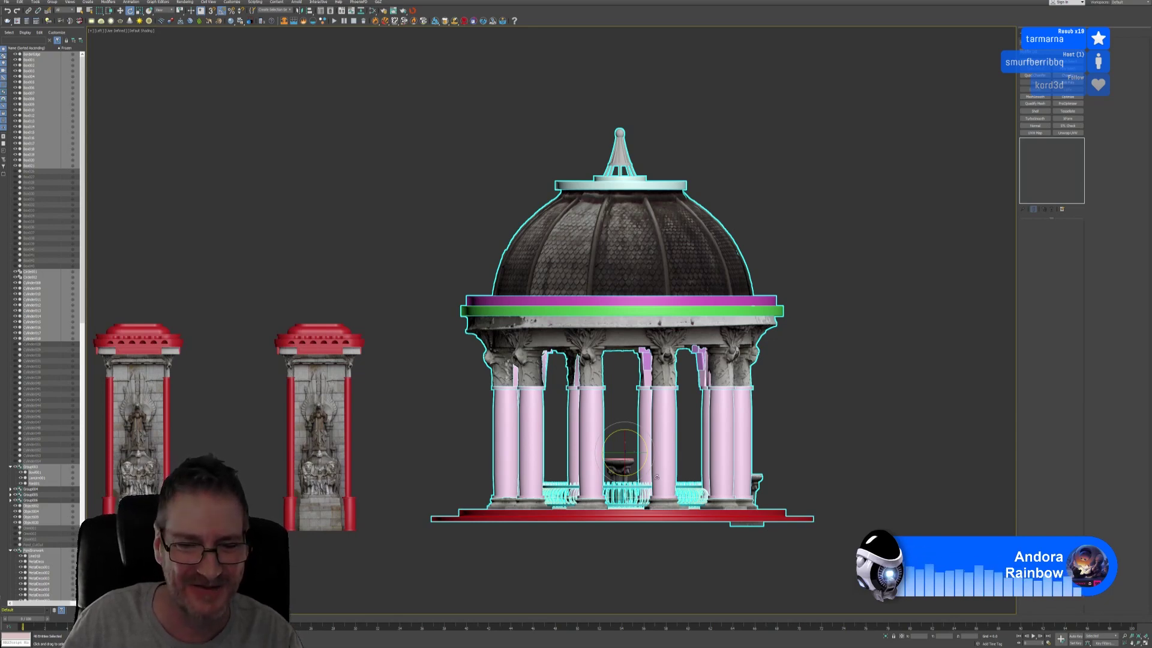
scroll(643, 477, up, 2)
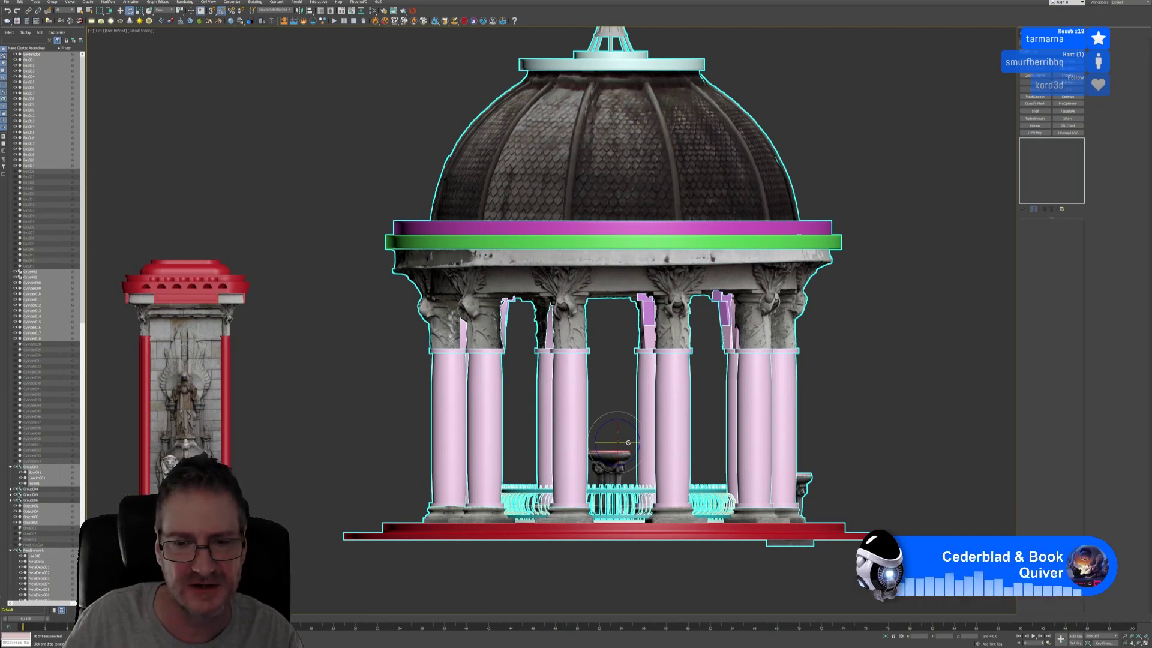
drag(627, 442, 627, 442)
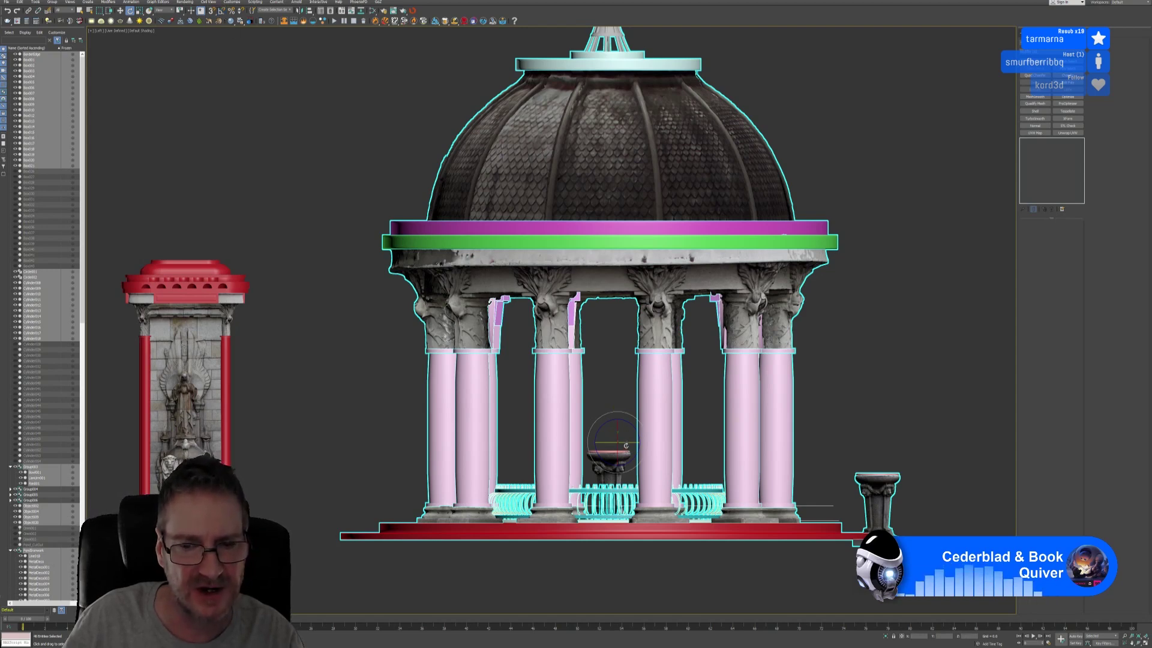
drag(627, 444, 628, 444)
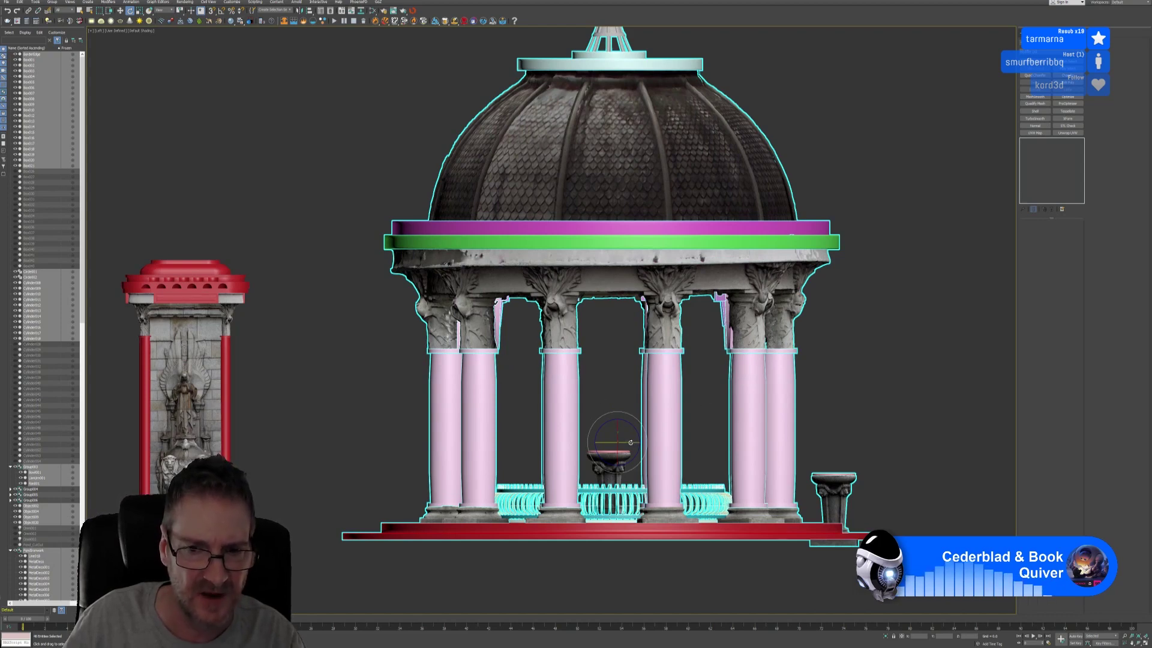
drag(631, 443, 636, 447)
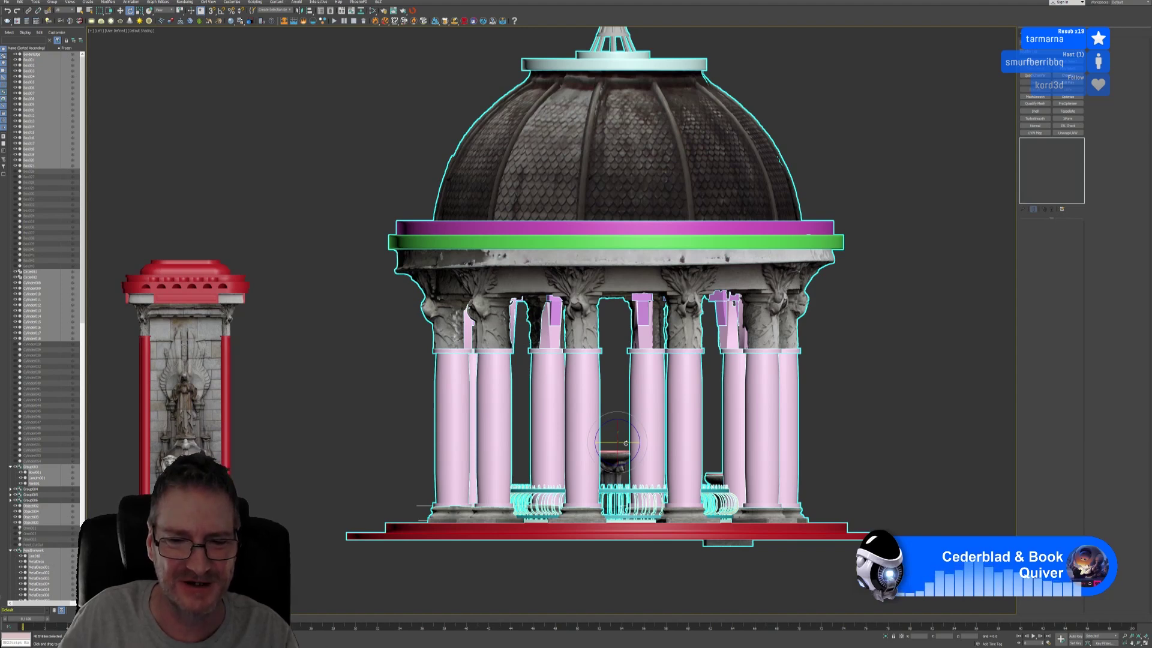
drag(626, 443, 621, 447)
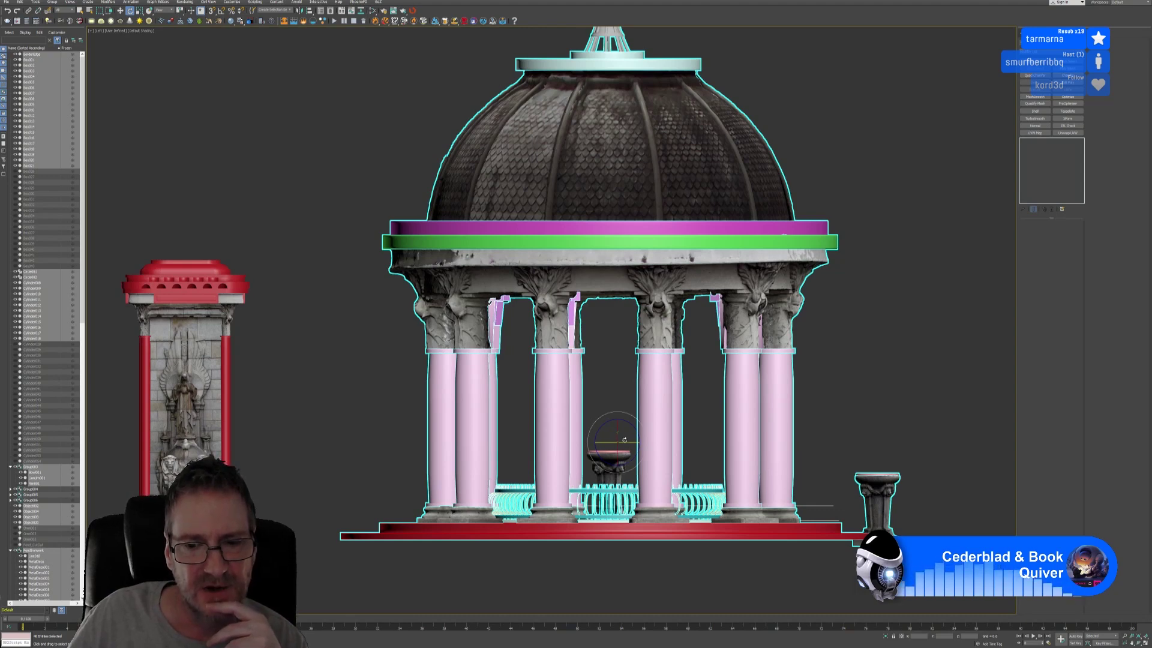
drag(624, 442, 620, 447)
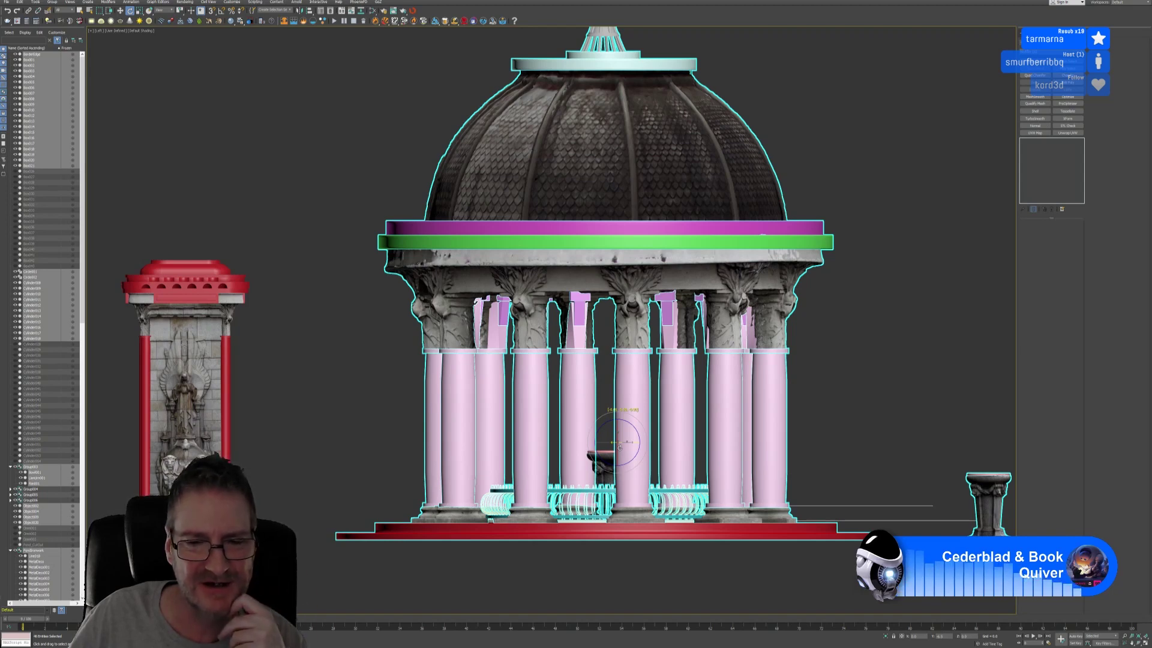
drag(619, 447, 622, 447)
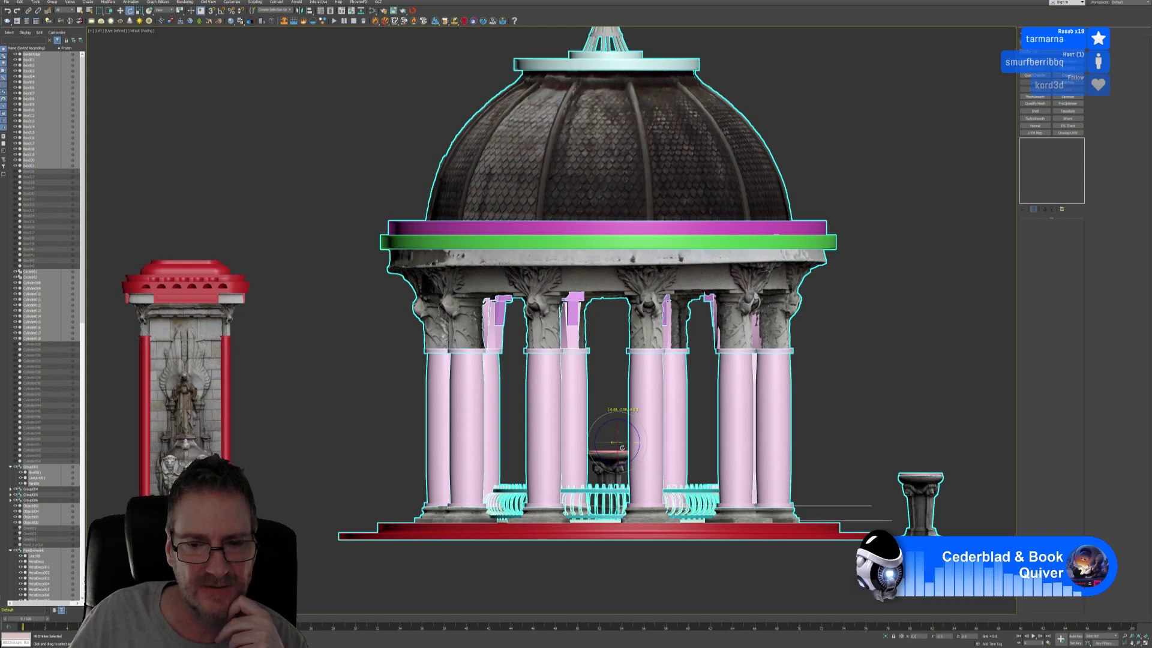
alt+middle_drag(600, 360, 564, 360)
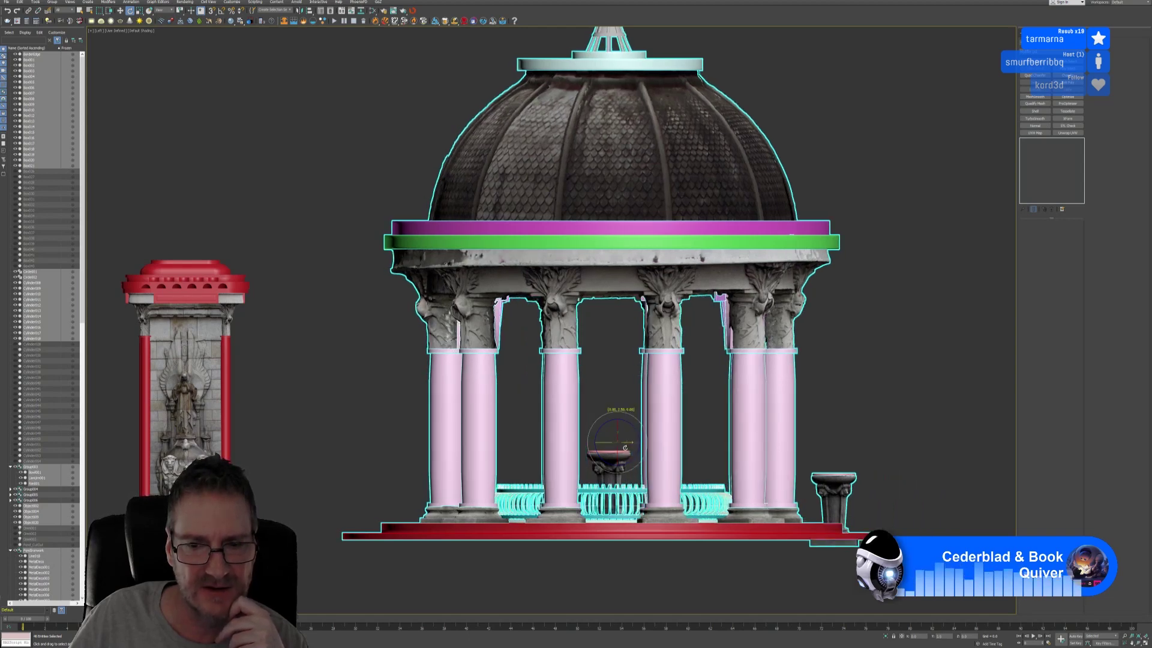
click(915, 402)
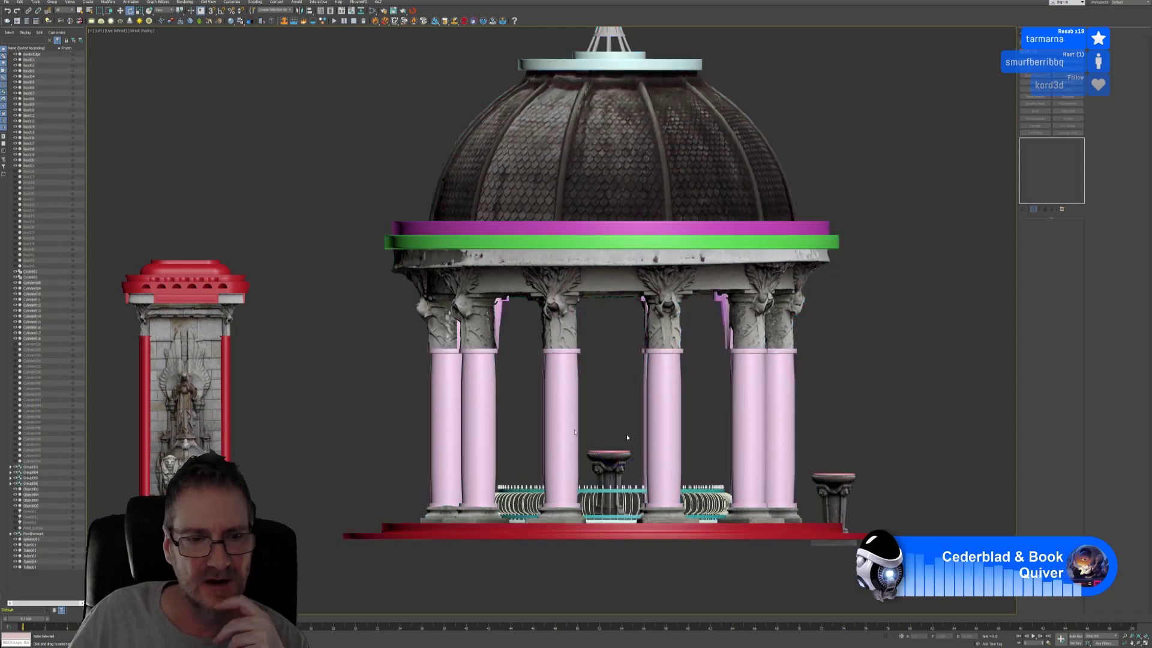
Step: Select the pillar pair again and examine its placement relative to the gazebo in the Perspective view
scroll(324, 471, down, 4)
middle_drag(324, 470, 554, 426)
drag(484, 441, 485, 443)
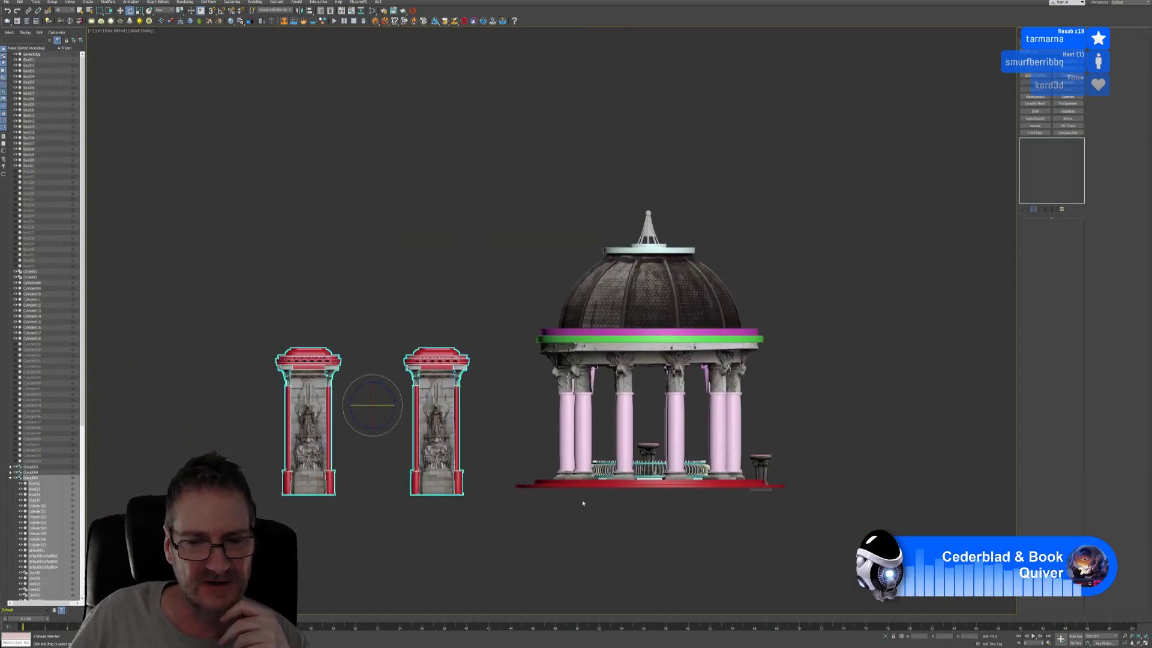
click(1145, 644)
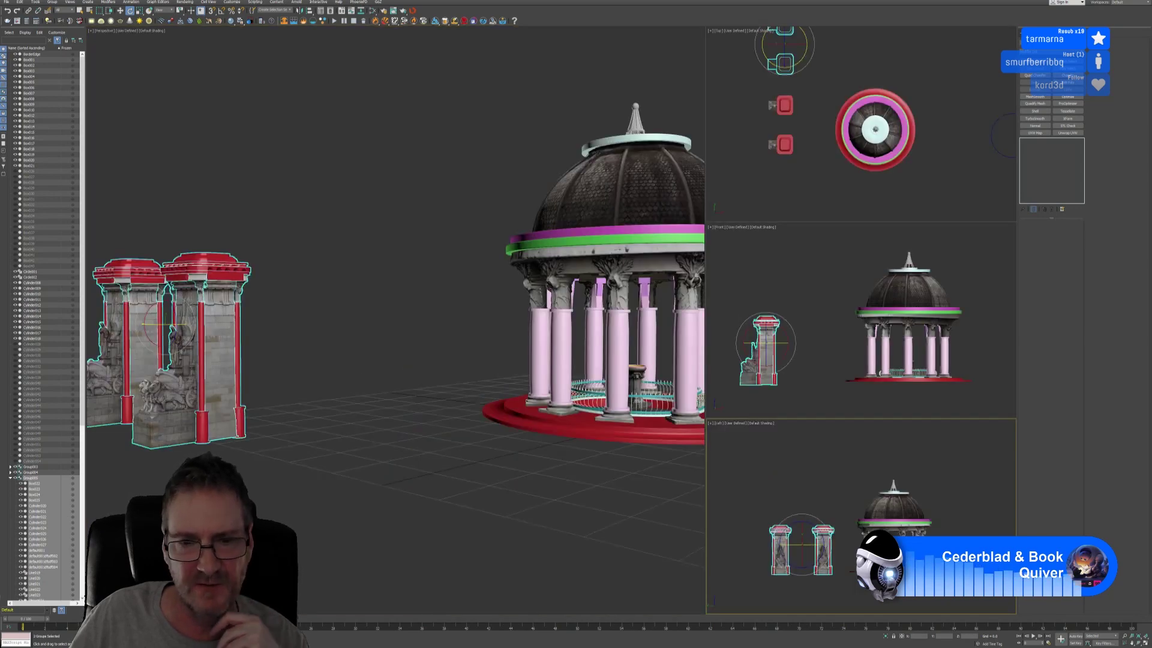
middle_drag(490, 471, 413, 480)
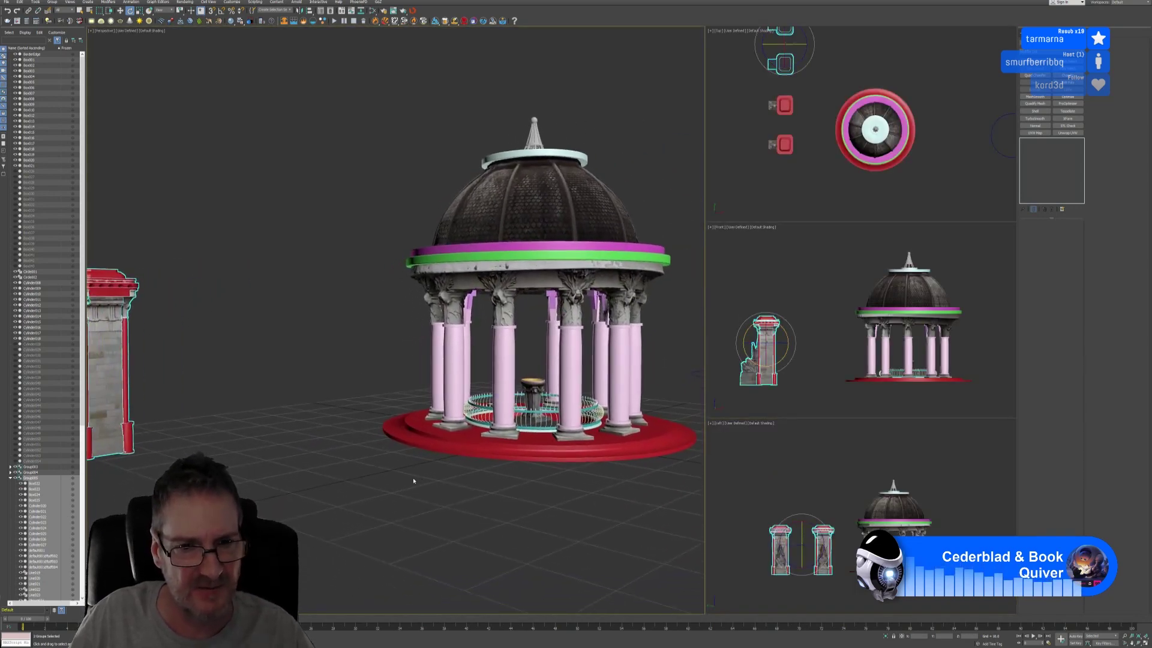
scroll(270, 465, down, 2)
middle_drag(270, 466, 411, 470)
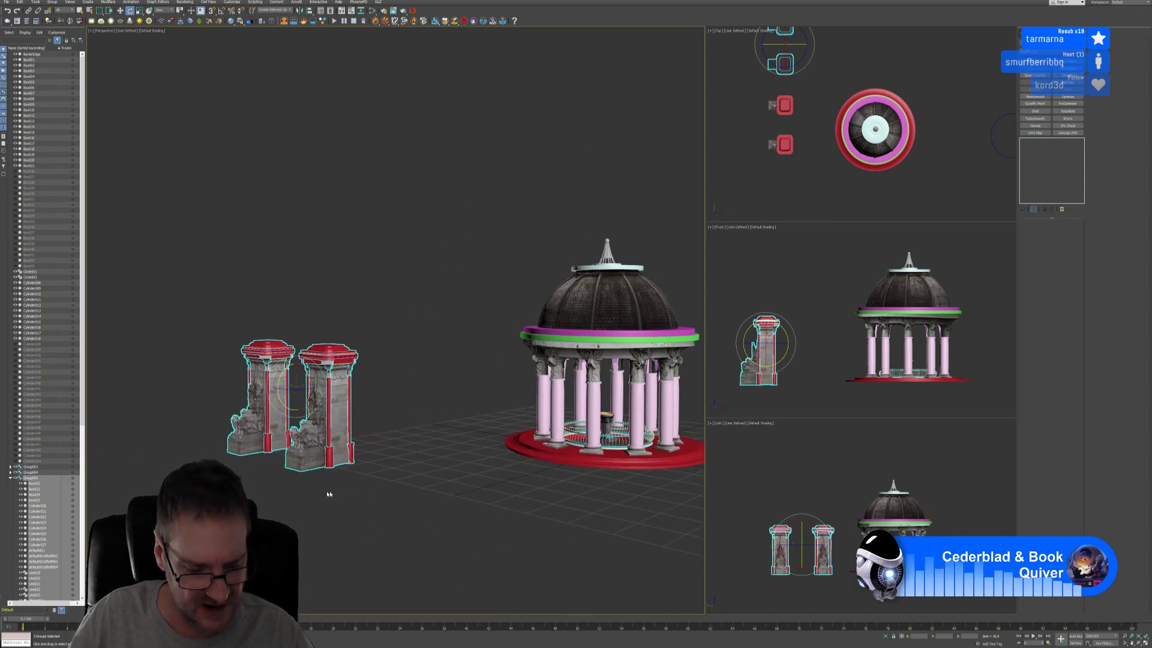
mouse_move(327, 492)
alt+middle_down()
mouse_move(373, 489)
mouse_move(336, 483)
alt+middle_up()
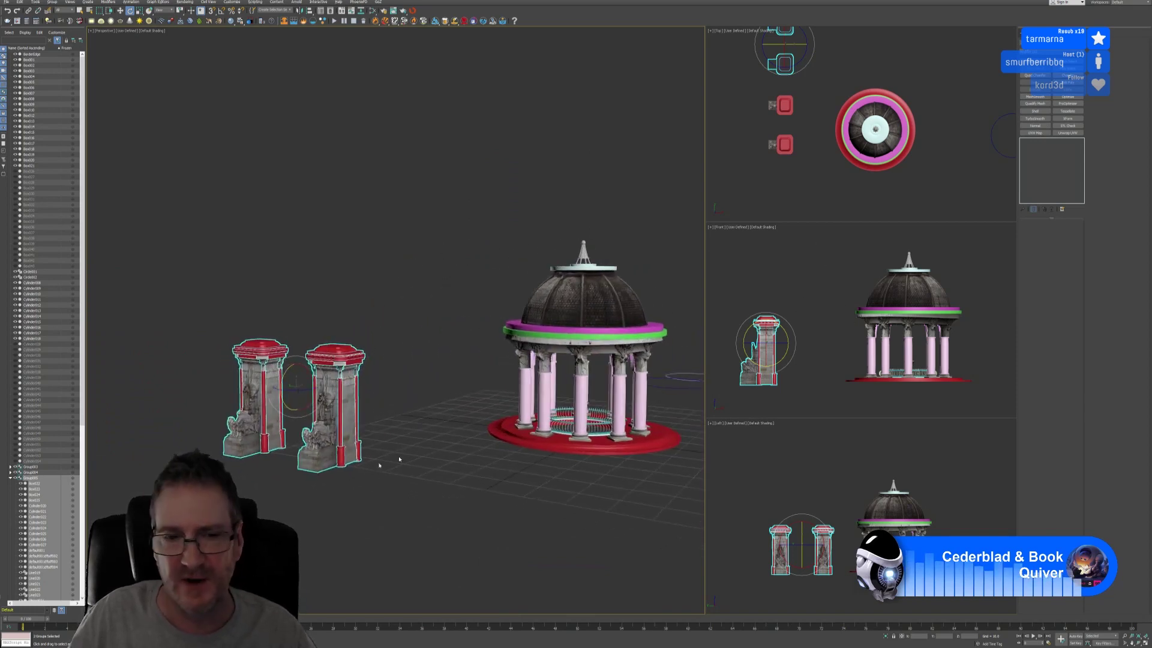
alt+middle_drag(399, 460, 368, 498)
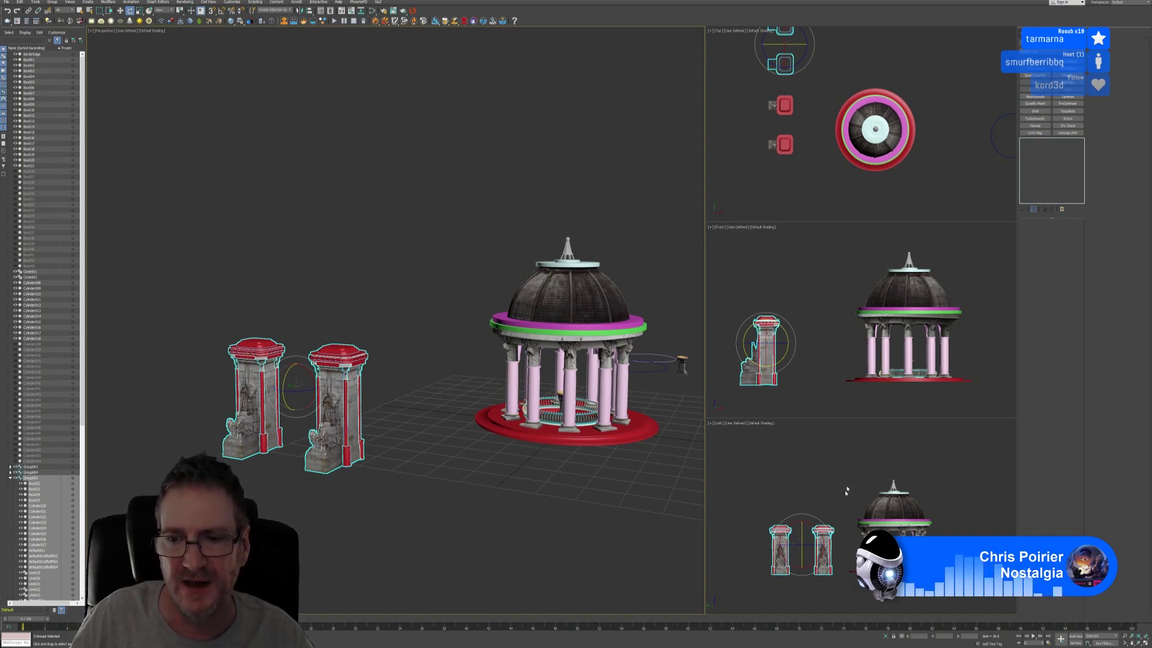
Step: Move the pillar pair sideways in the maximized Left view to centre it on the gazebo's front opening
right_click(828, 466)
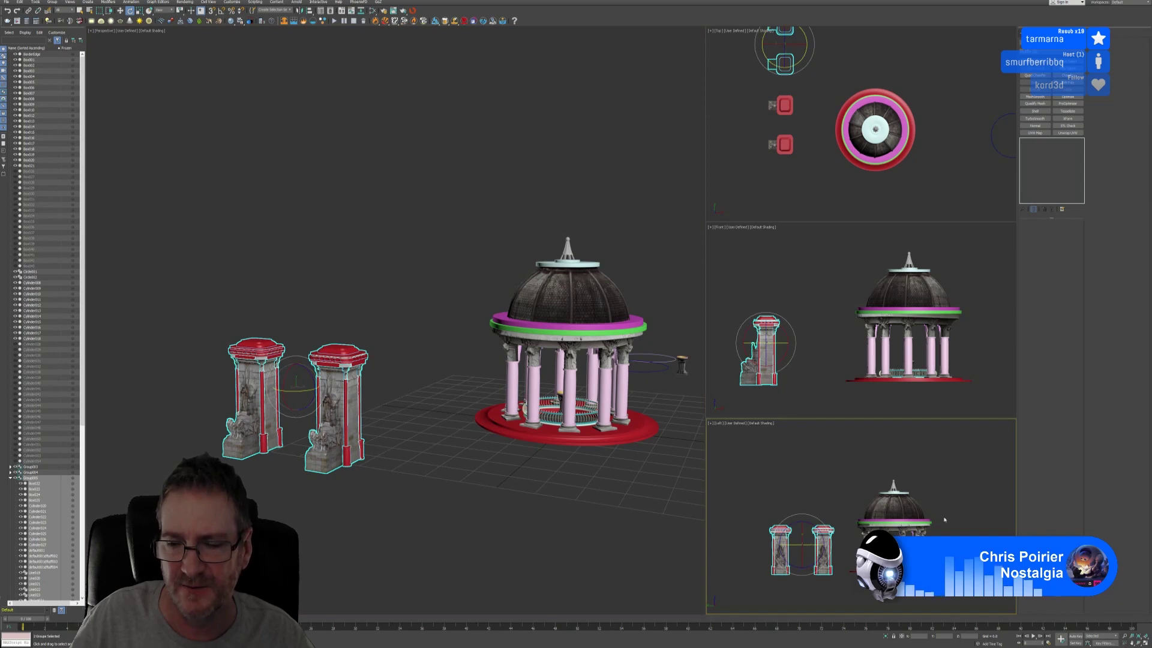
click(1146, 642)
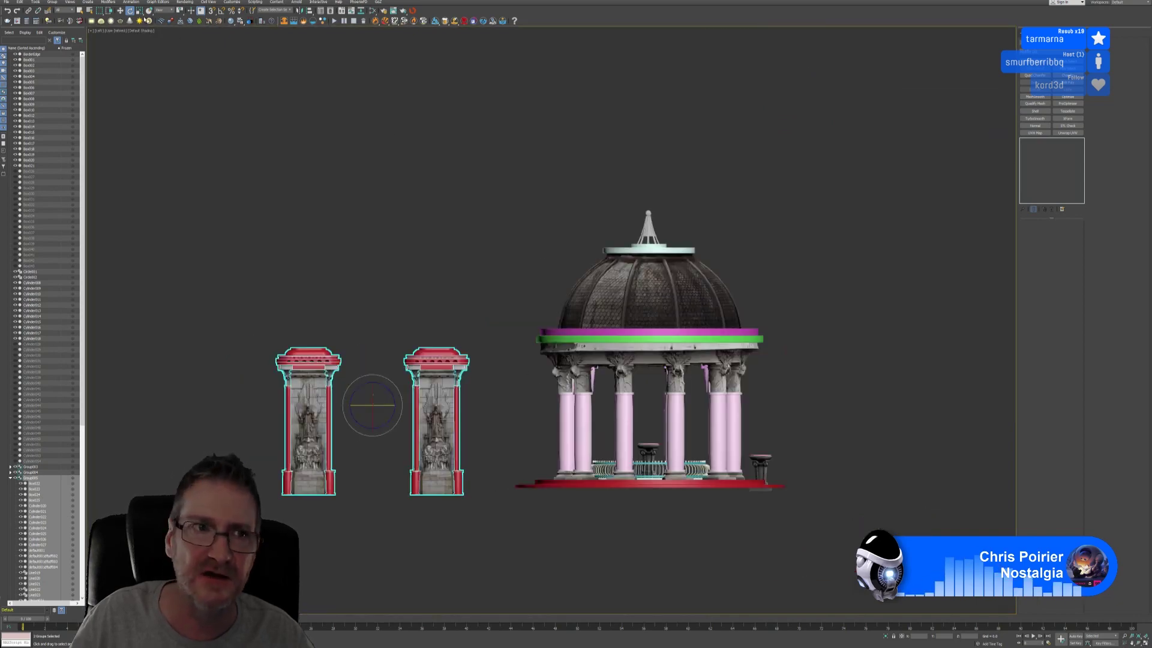
key(w)
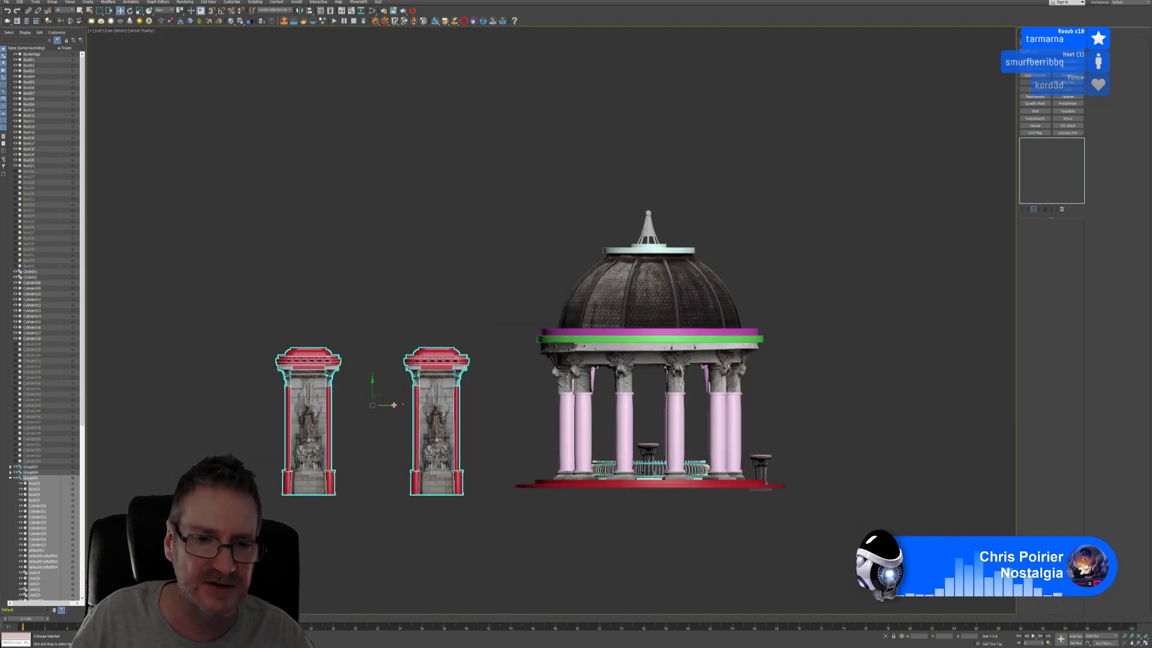
drag(391, 405, 669, 441)
scroll(668, 441, up, 5)
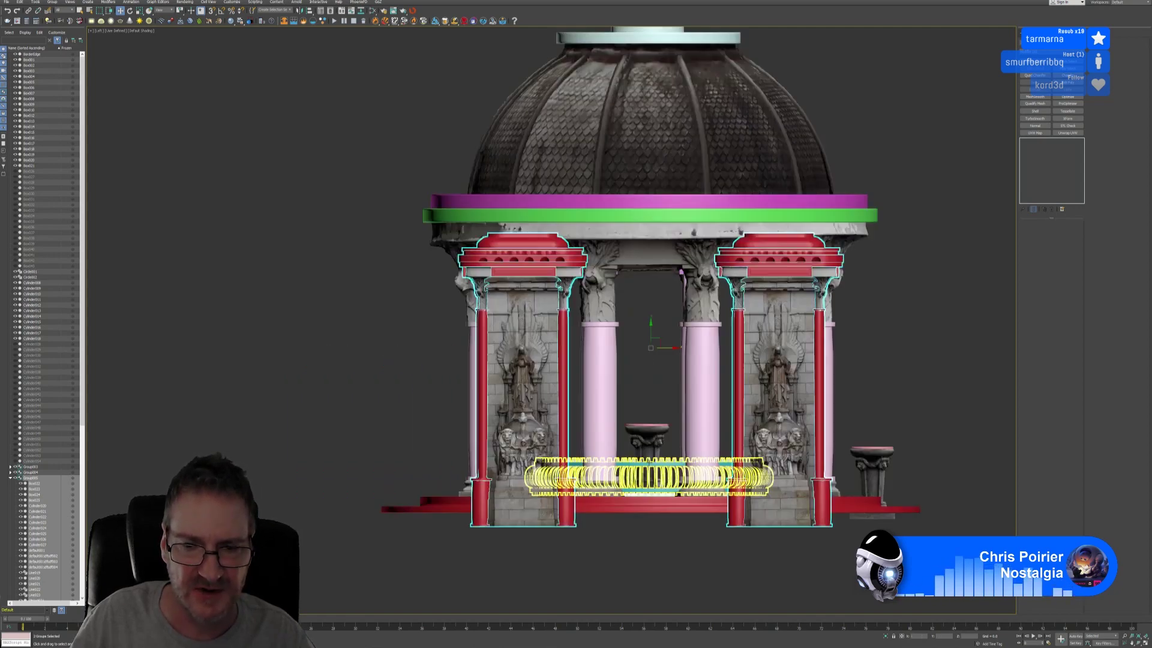
middle_drag(905, 403, 885, 404)
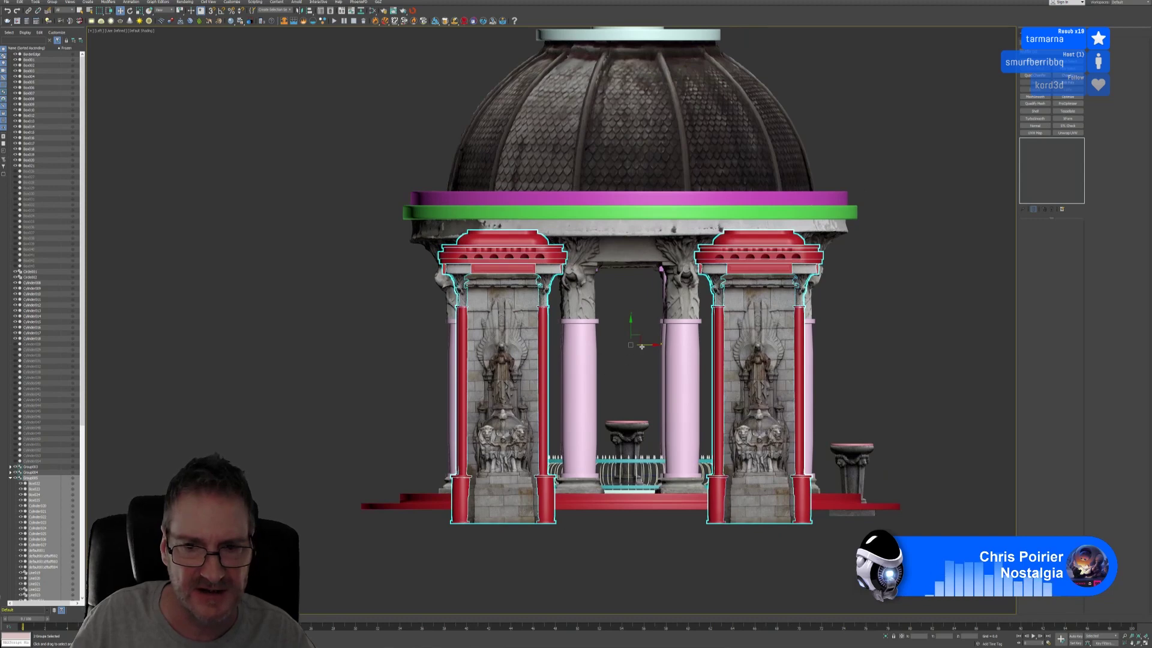
drag(644, 346, 645, 346)
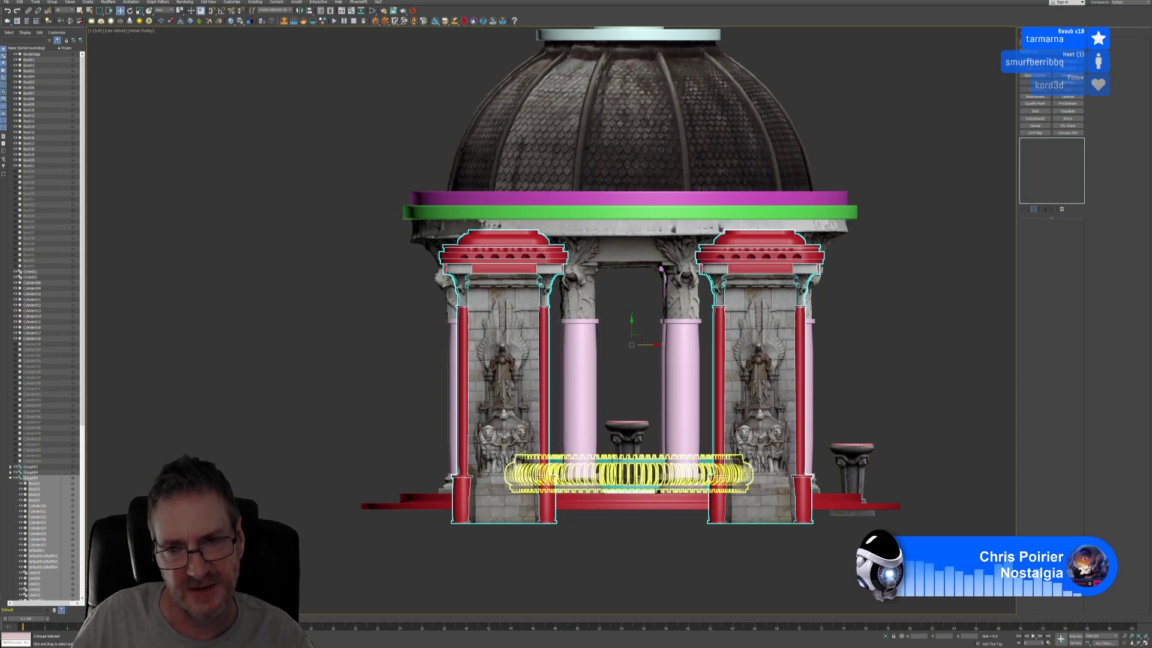
Step: Examine the pillar pair in front of the gazebo from several angles in the Perspective view
click(1144, 642)
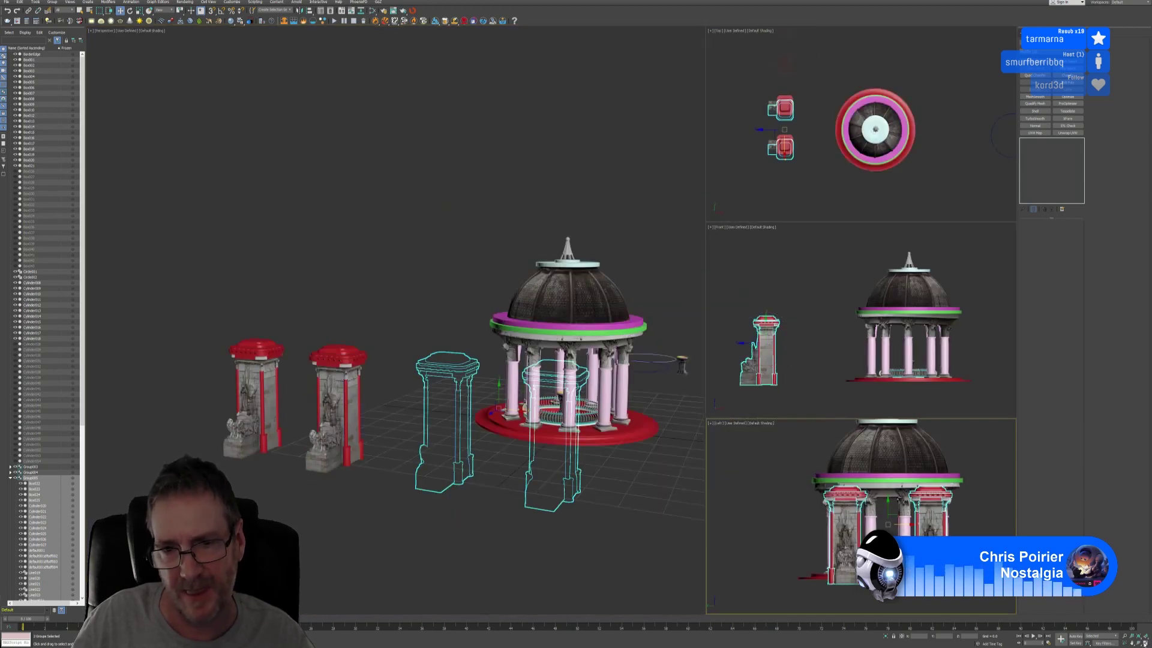
middle_drag(431, 313, 439, 312)
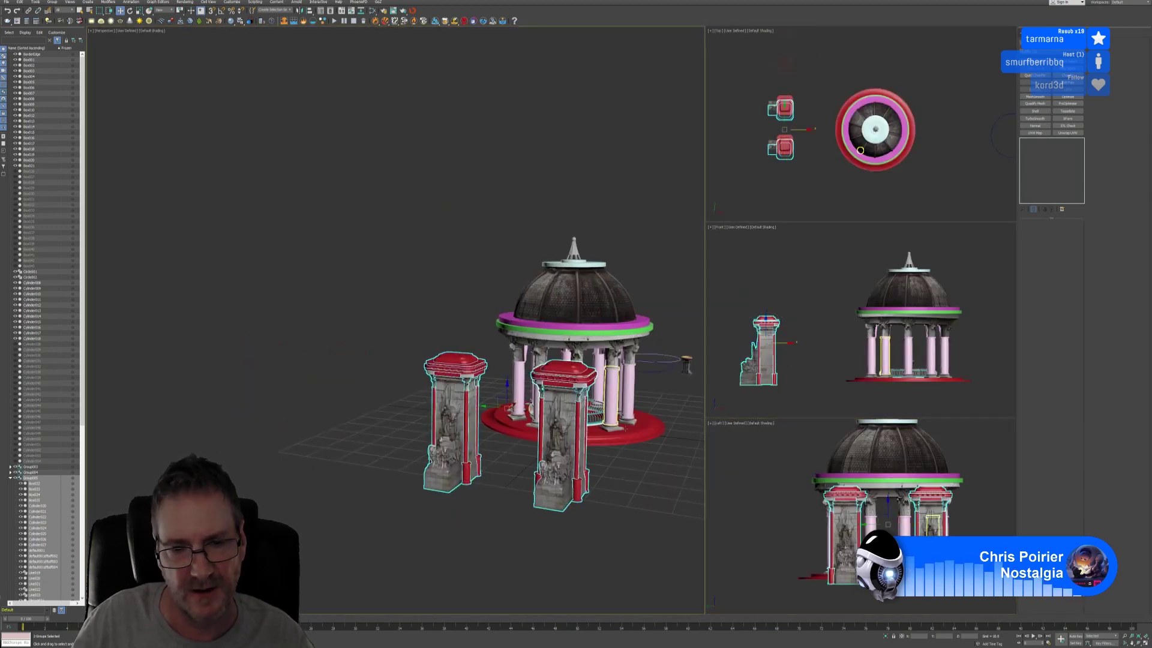
alt+middle_drag(636, 454, 504, 433)
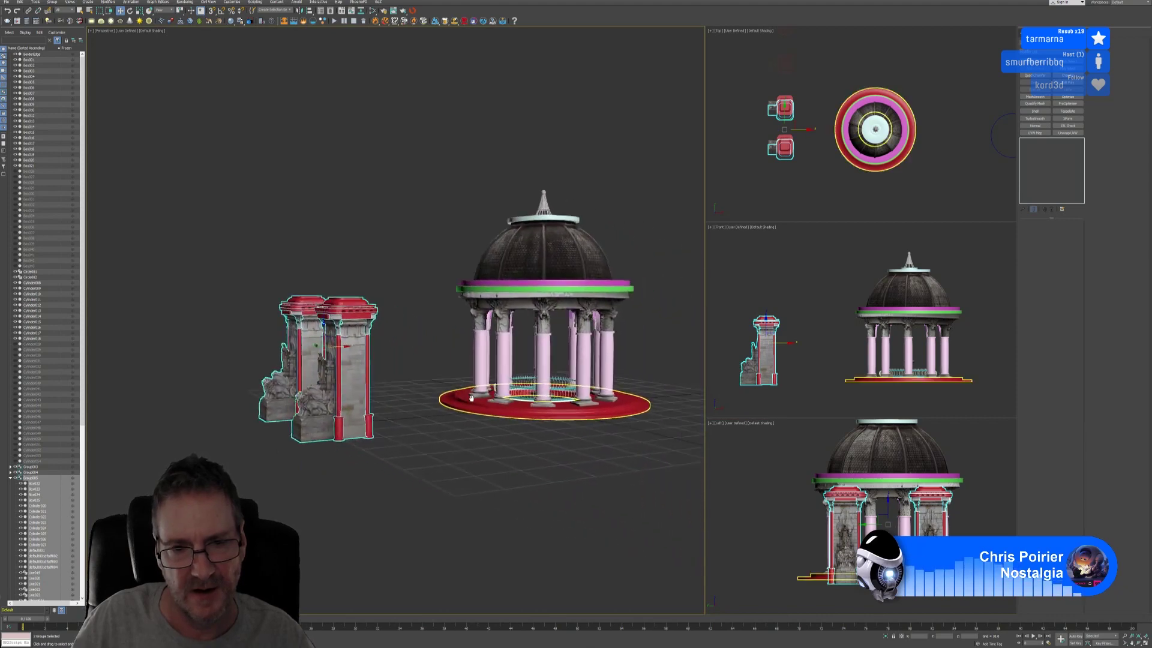
scroll(495, 431, up, 2)
scroll(503, 447, down, 4)
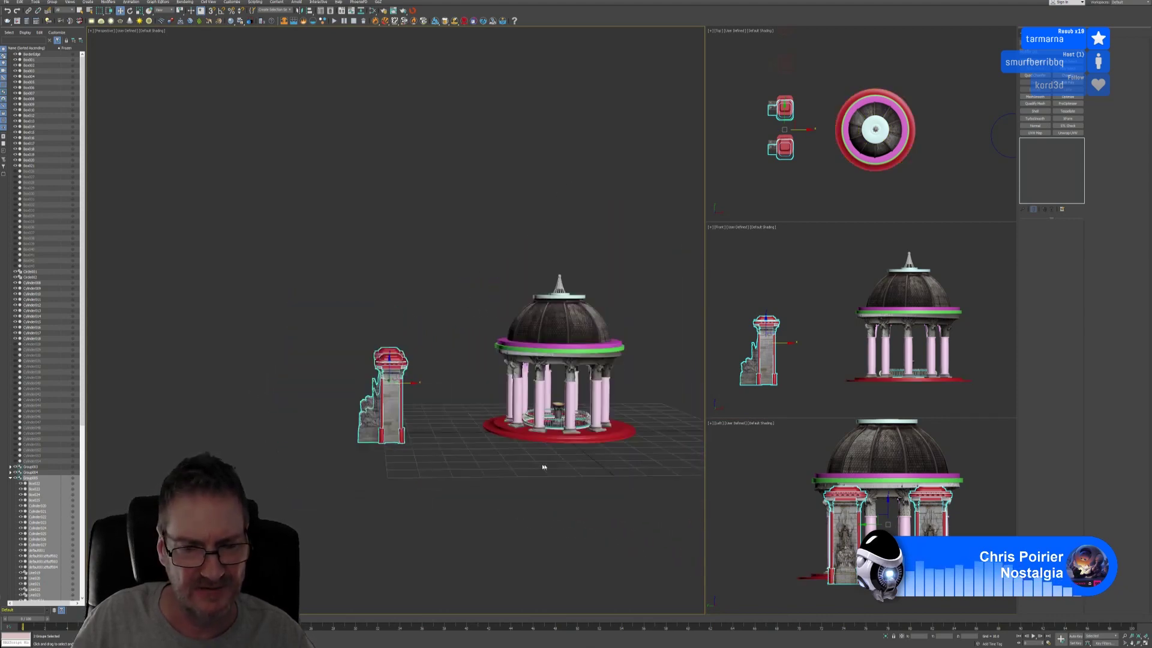
mouse_move(524, 476)
alt+middle_down()
mouse_move(588, 470)
mouse_move(586, 480)
mouse_move(535, 476)
alt+middle_up()
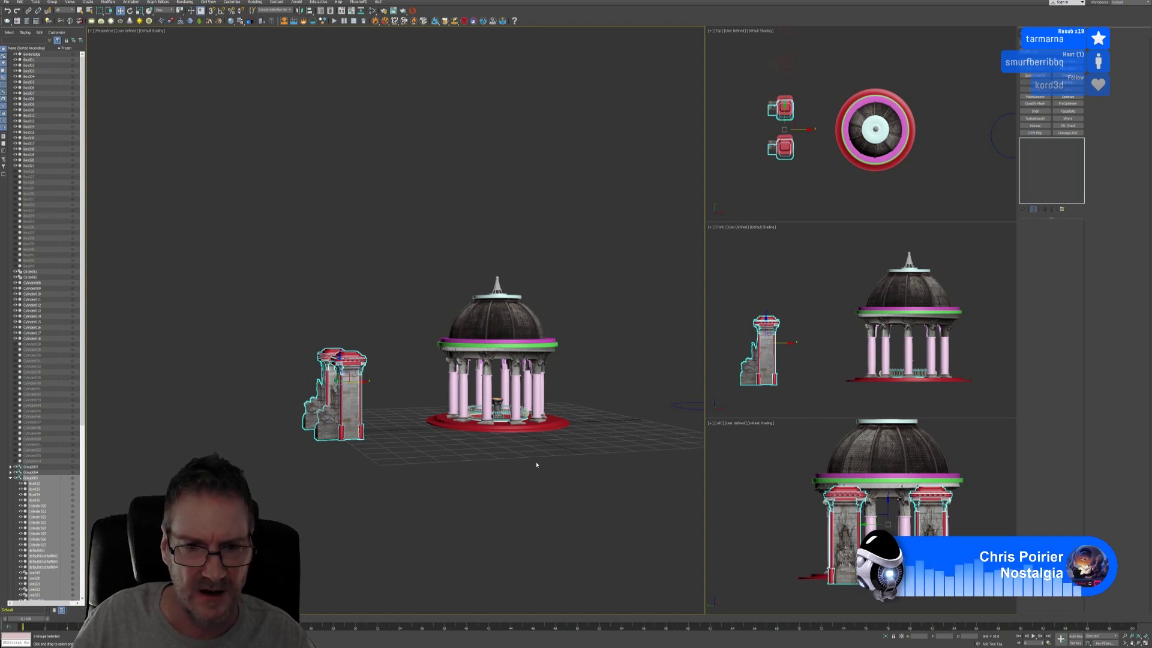
mouse_move(535, 462)
alt+middle_down()
mouse_move(504, 458)
mouse_move(533, 460)
mouse_move(516, 460)
alt+middle_up()
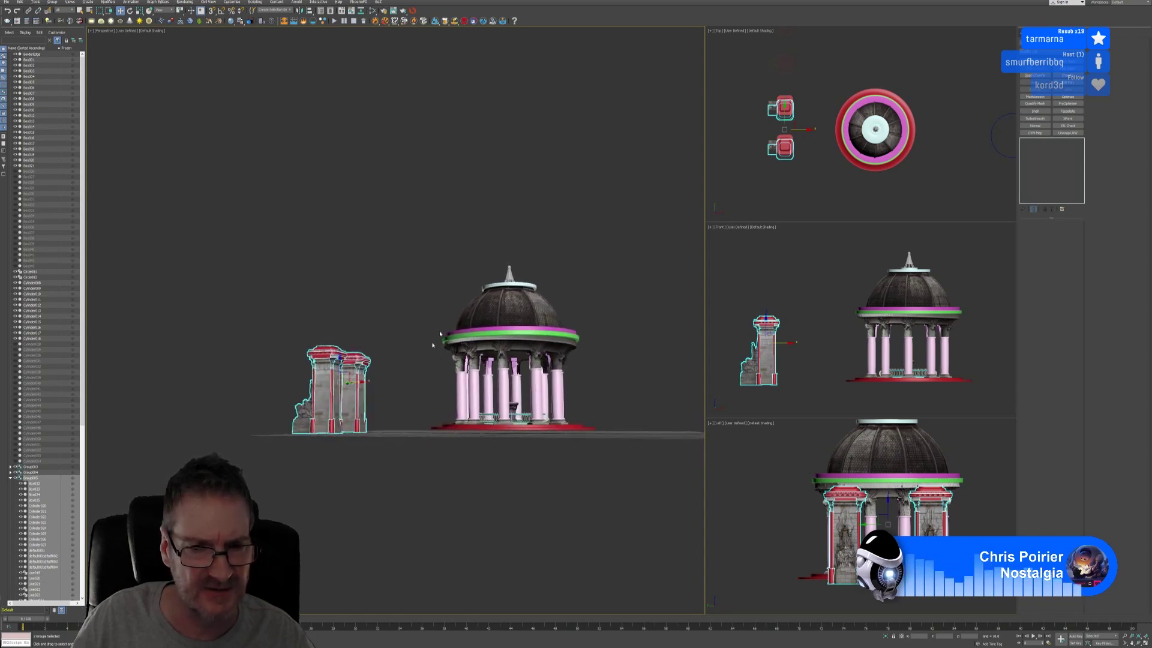
alt+middle_drag(501, 479, 503, 473)
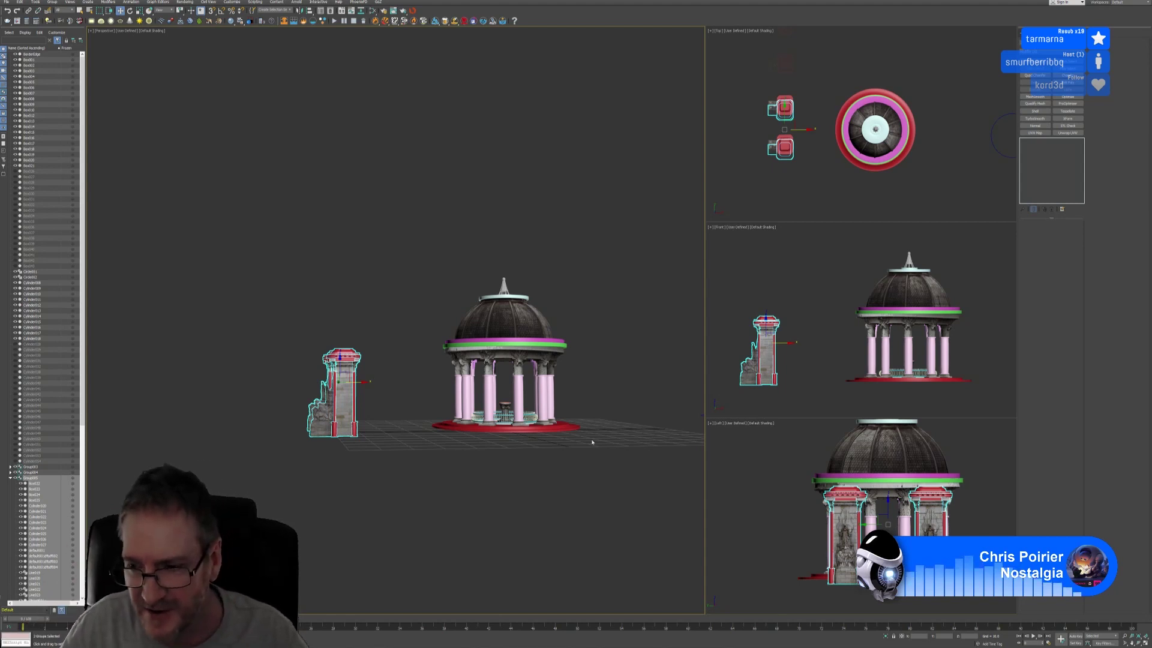
Step: Clone the pillar pair as a copy along X to the gazebo's opposite side in the Top view, and rotate it half a turn to face outward
middle_drag(816, 180, 804, 178)
scroll(799, 176, down, 3)
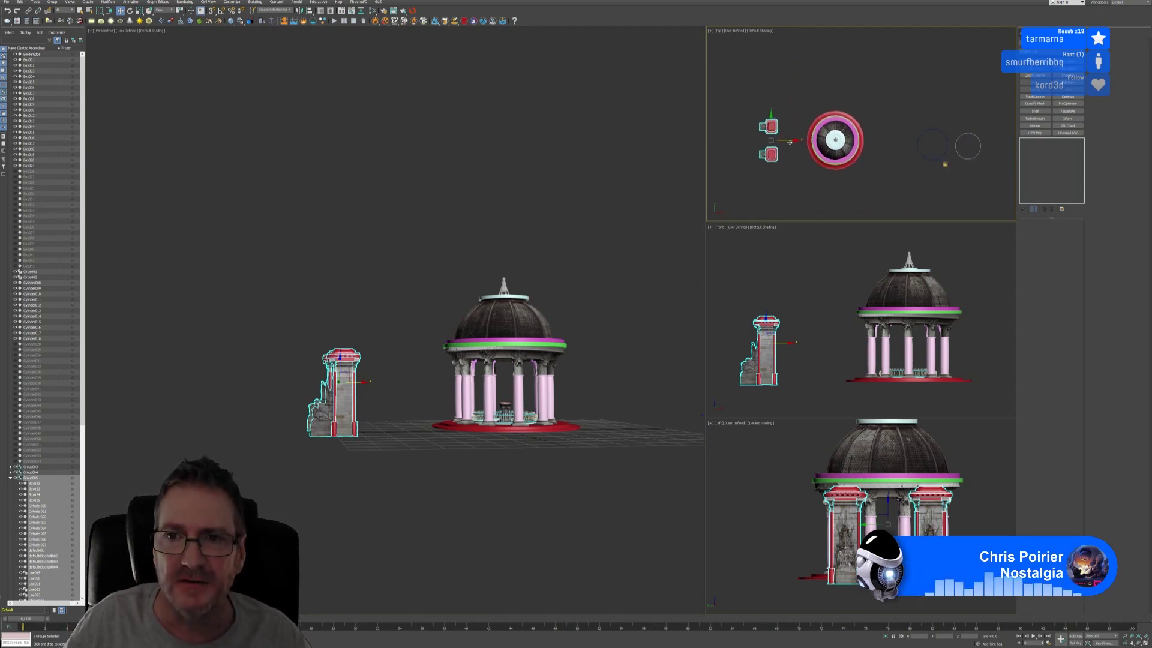
shift+drag(790, 143, 899, 142)
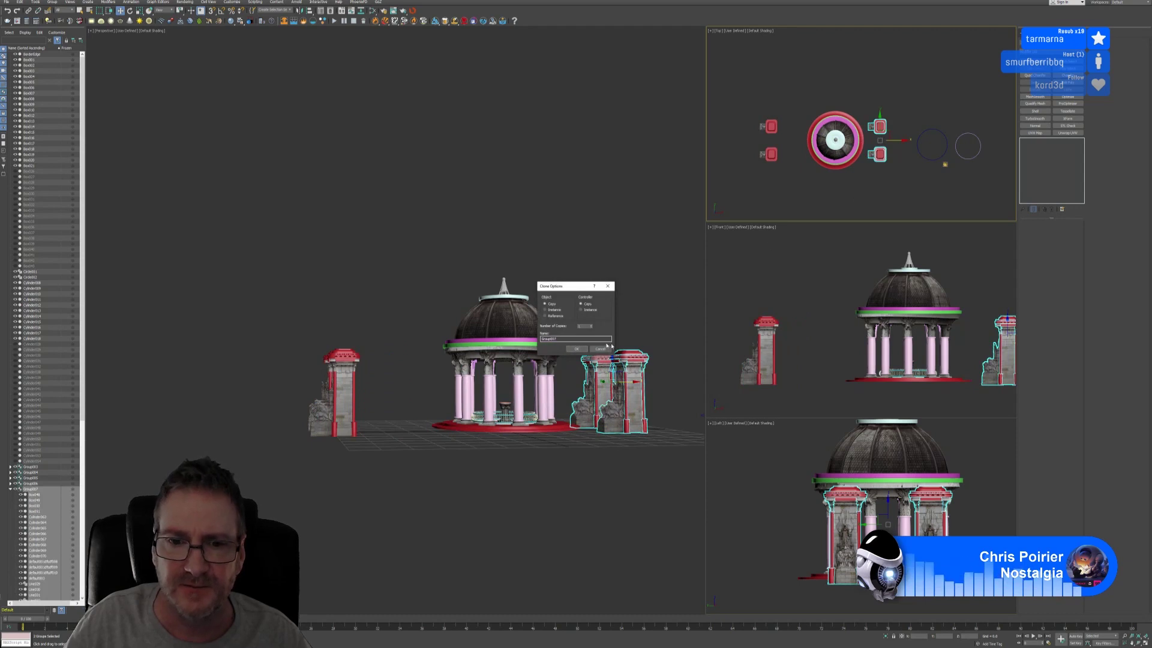
click(577, 349)
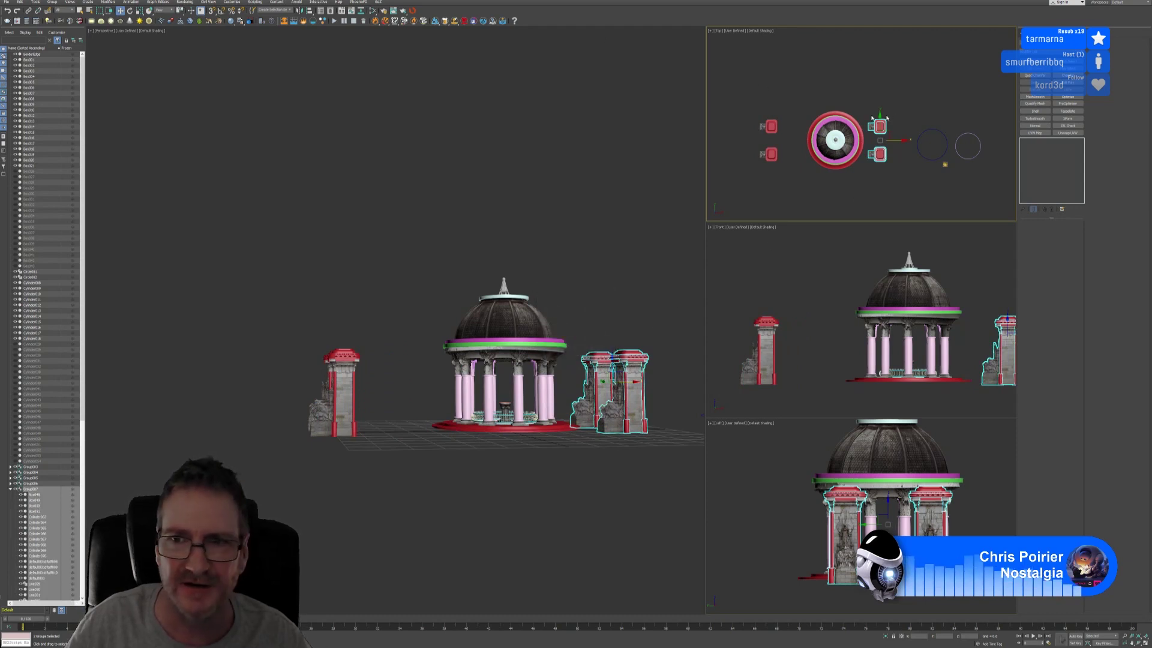
key(e)
drag(896, 135, 944, 159)
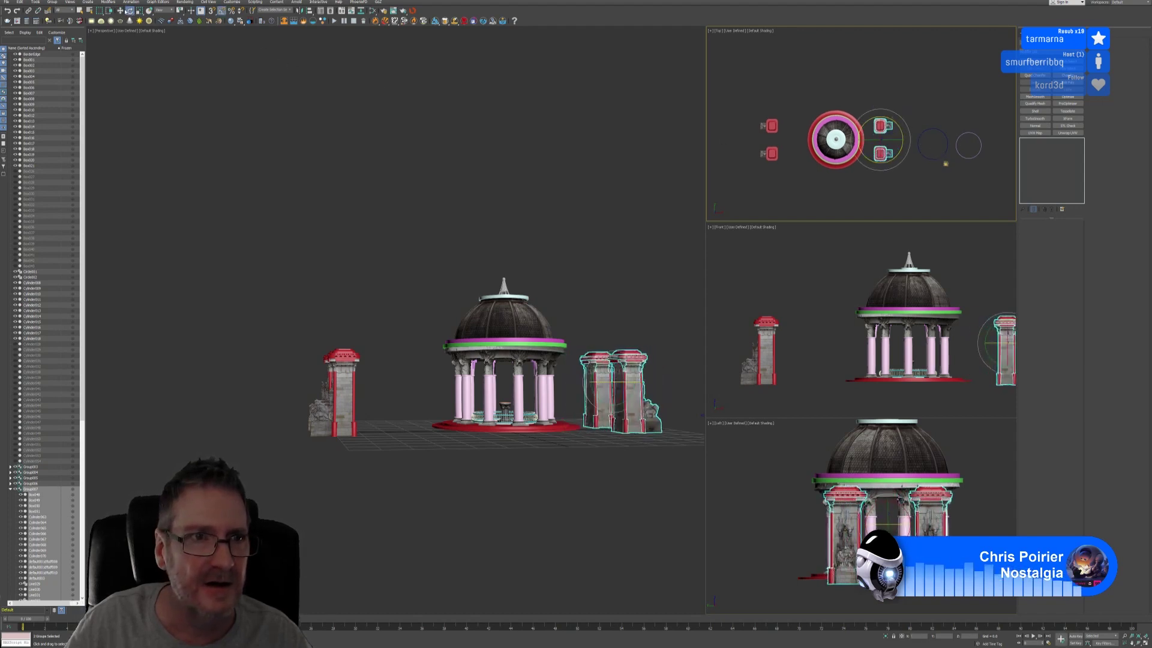
Step: Move the copied pillar pair farther out from the gazebo along X in the Top view
click(120, 10)
middle_drag(893, 130, 885, 131)
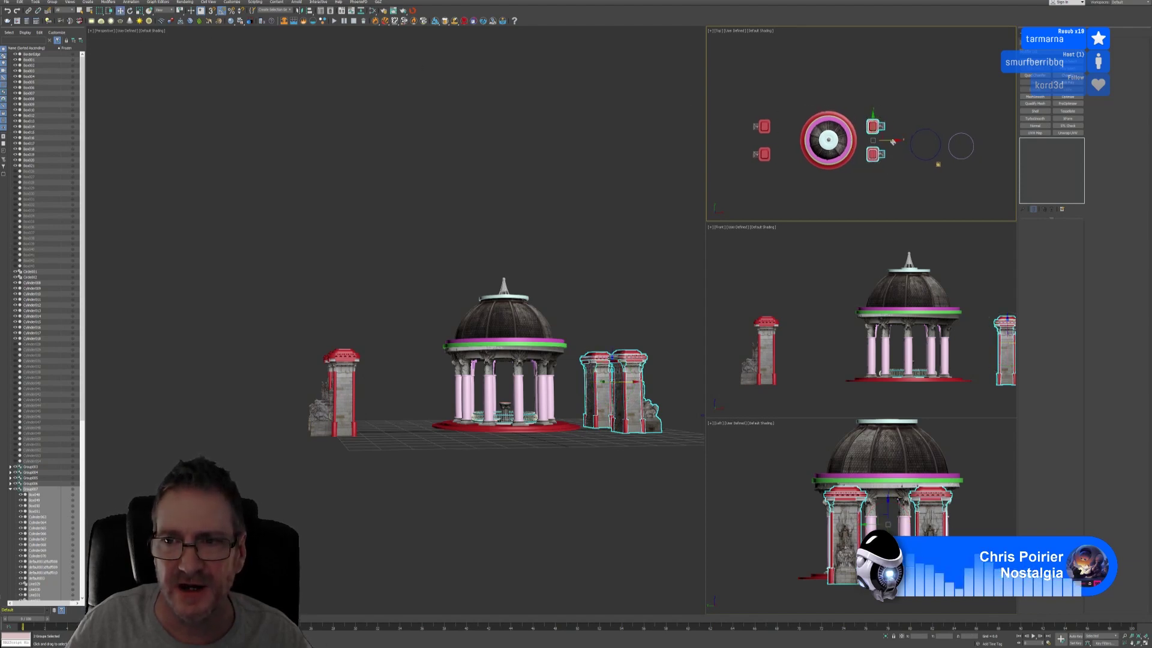
drag(892, 141, 908, 142)
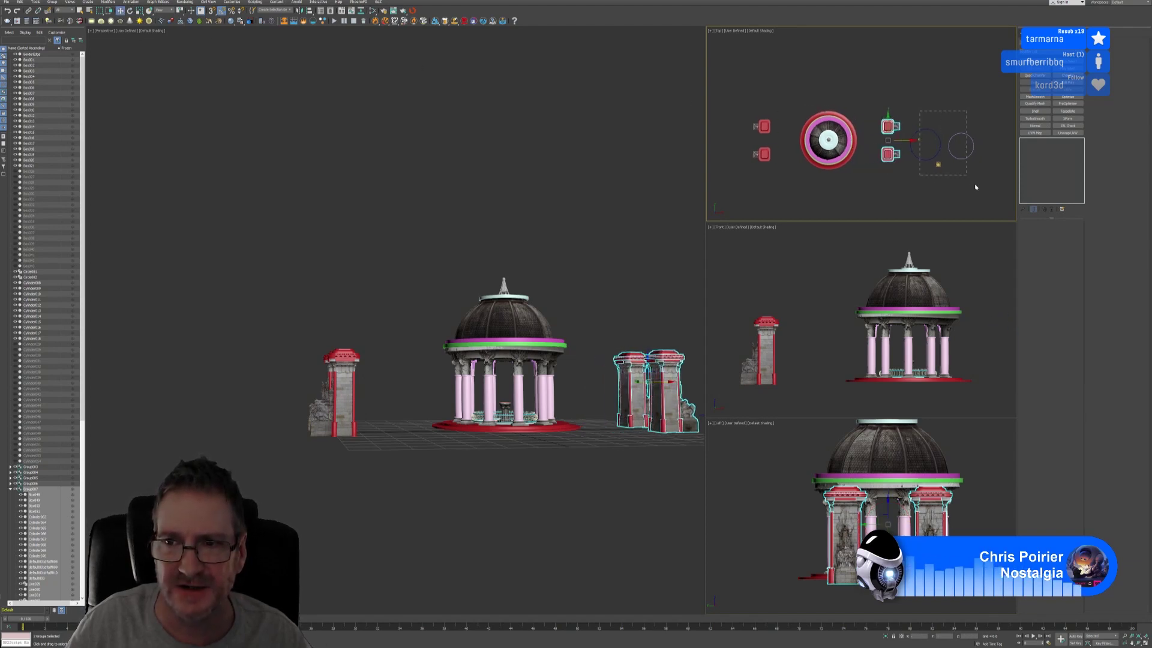
Step: Select the two circles and the grouped object beside them, and move them along X well clear of the pillars
drag(976, 187, 979, 189)
middle_drag(957, 173, 876, 186)
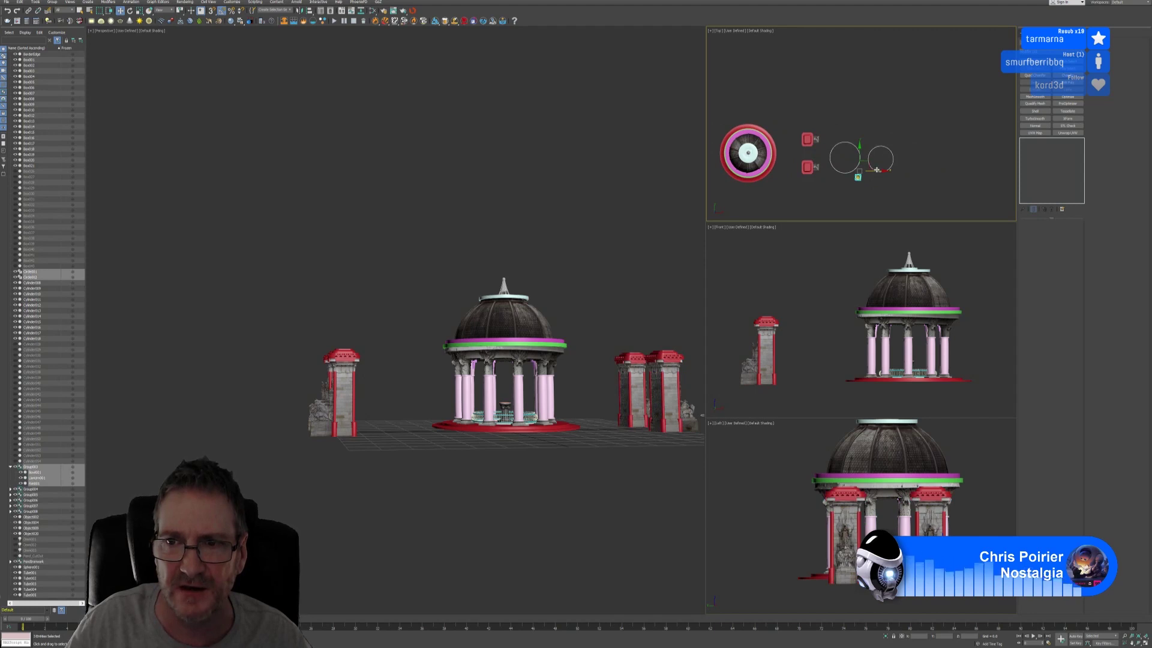
drag(877, 170, 956, 171)
Step: Select the copied pillar pair and shift it slightly outward along X to match the opposite pair's distance from the gazebo
middle_drag(846, 109, 943, 103)
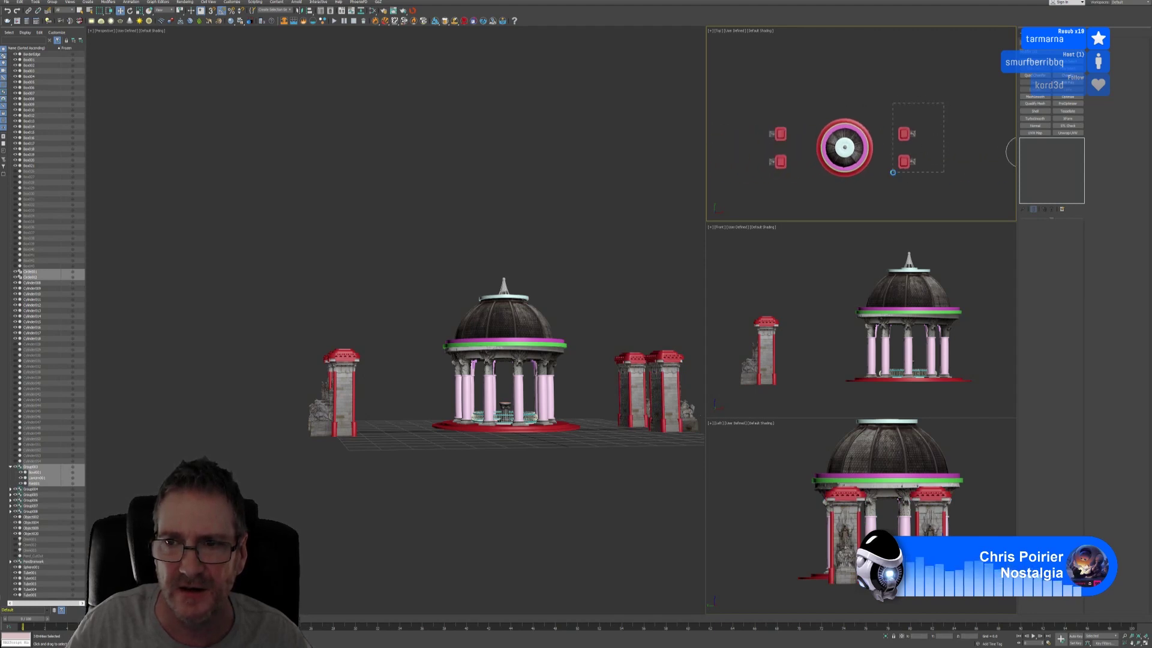
mouse_move(893, 172)
mouse_down()
mouse_move(932, 154)
mouse_move(903, 170)
mouse_up()
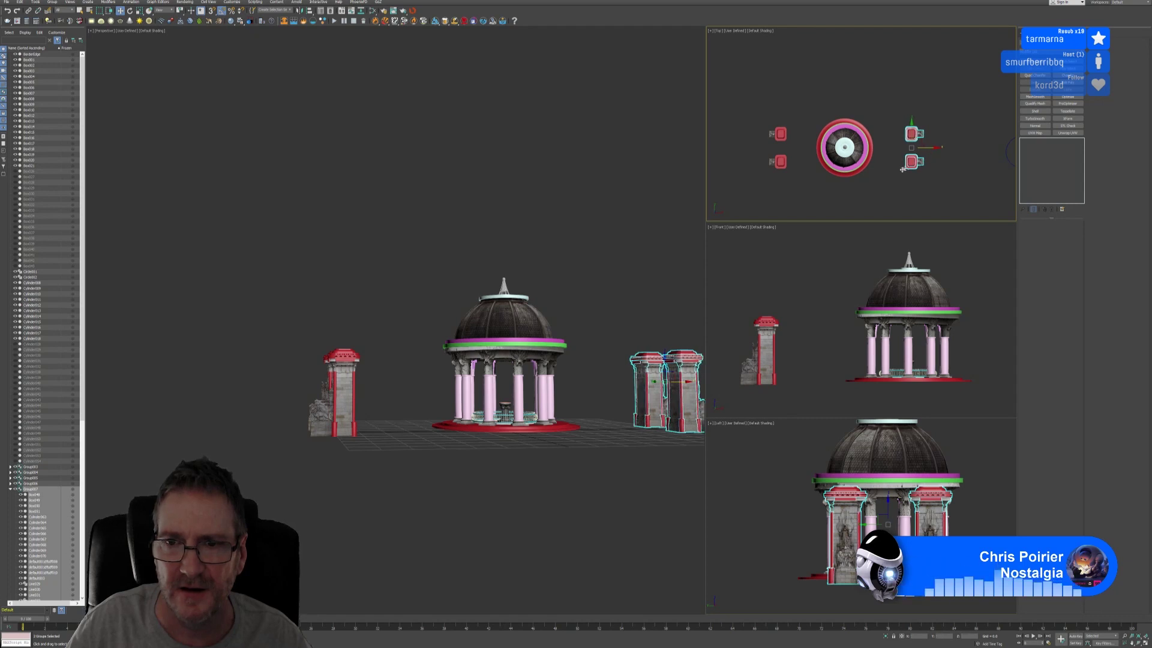
click(833, 211)
Step: Select the entire gazebo in the Front view and raise it so its base sits above the bottom of the pillars
middle_drag(622, 314, 551, 300)
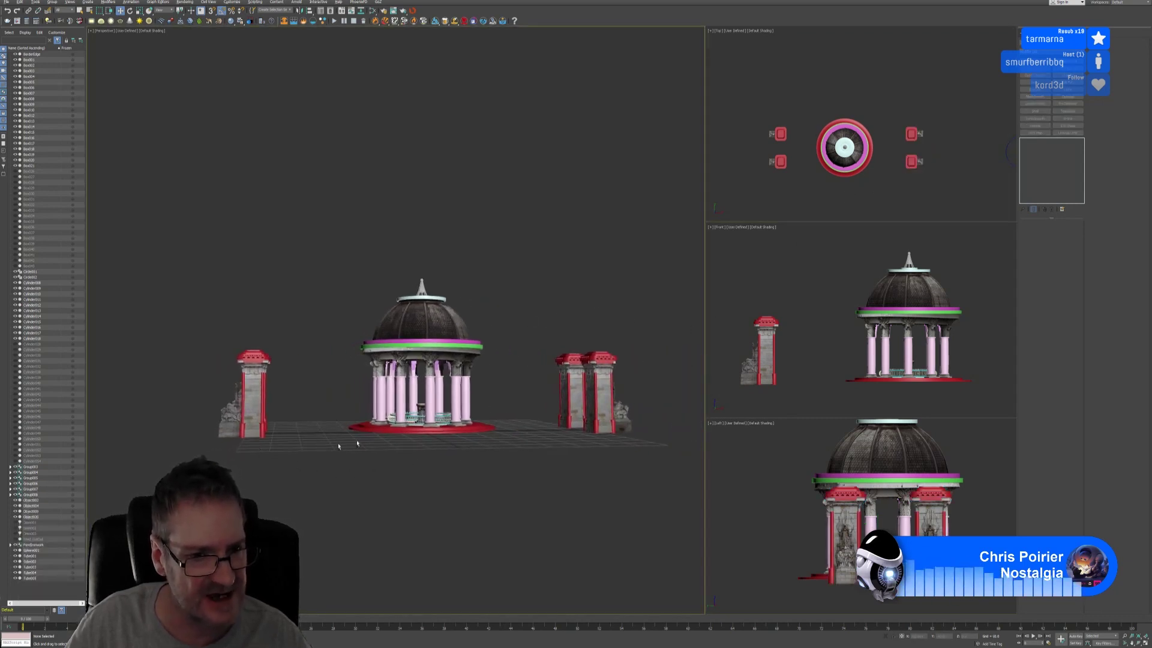
alt+middle_drag(357, 444, 495, 279)
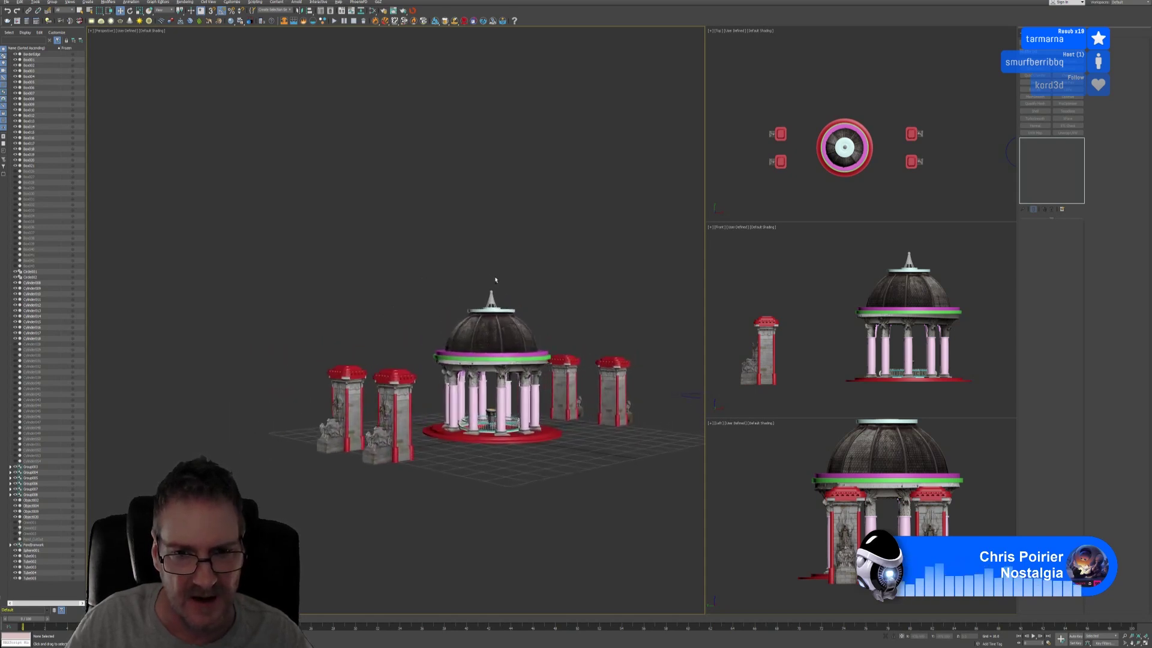
middle_drag(558, 298, 481, 286)
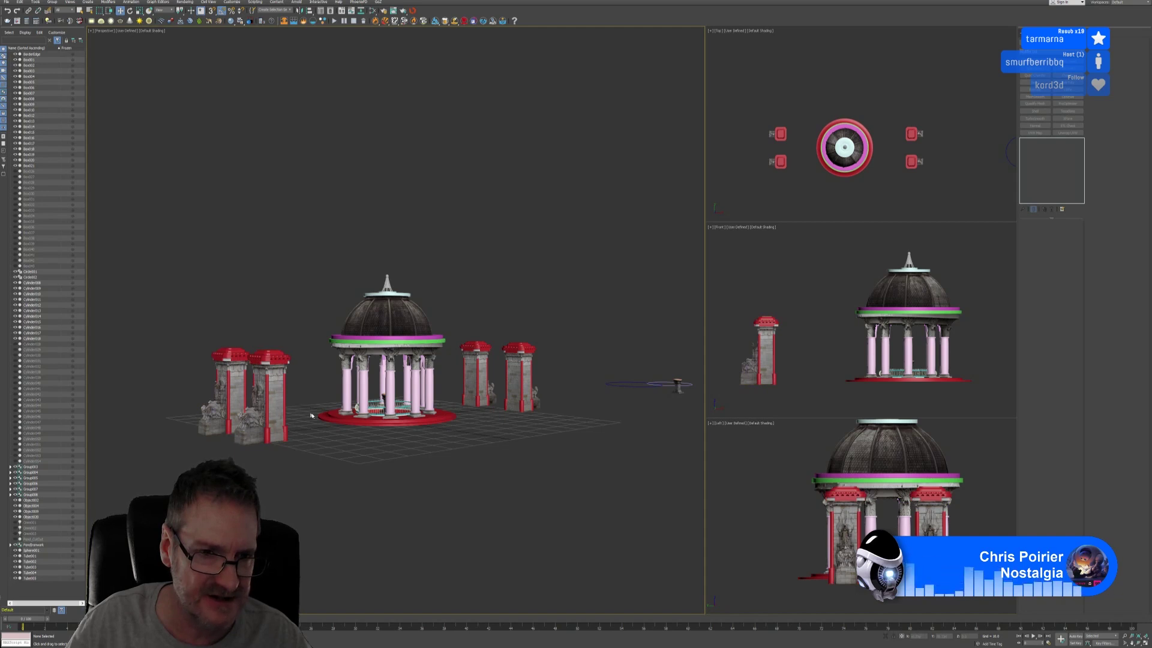
scroll(821, 310, down, 3)
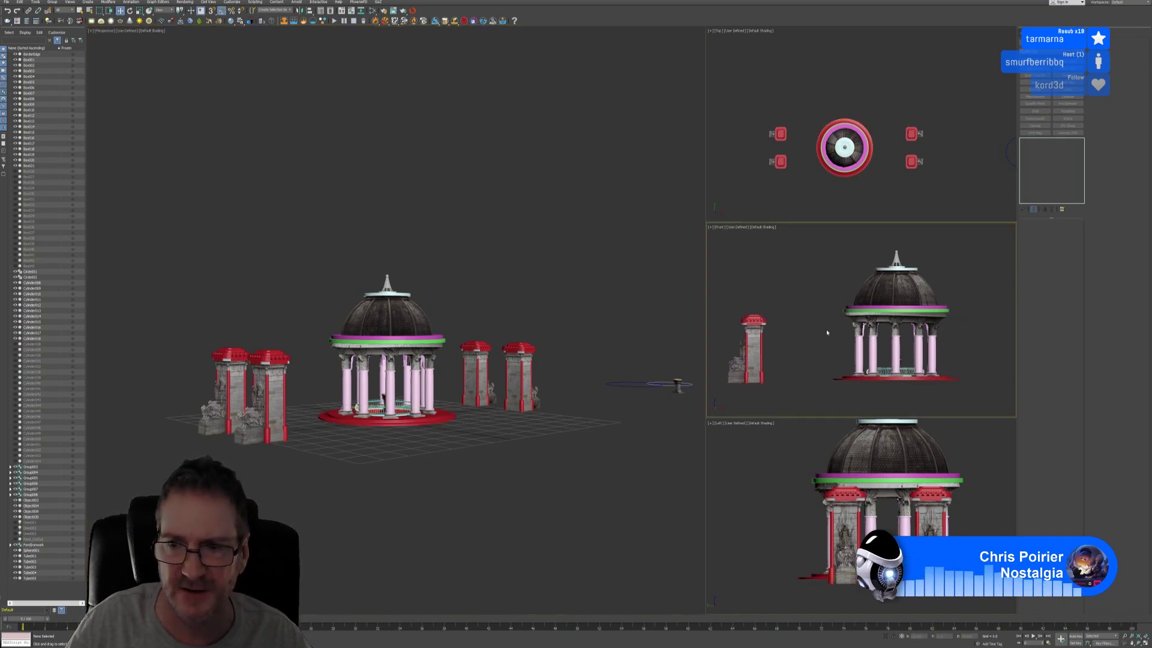
middle_drag(821, 310, 808, 310)
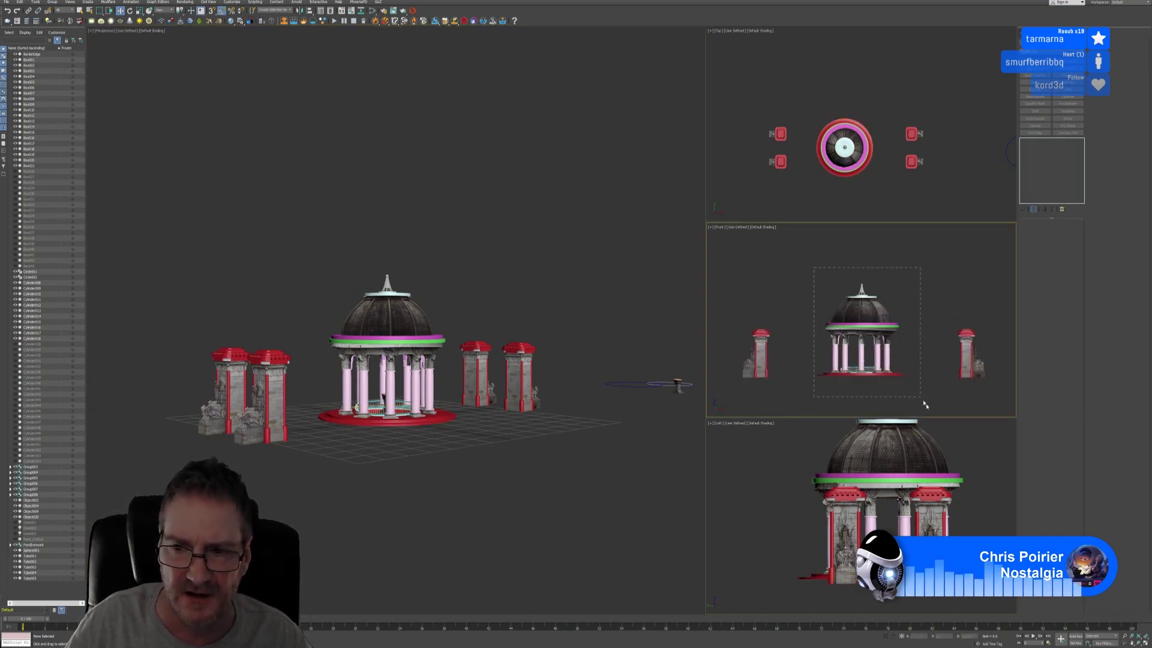
drag(924, 404, 906, 363)
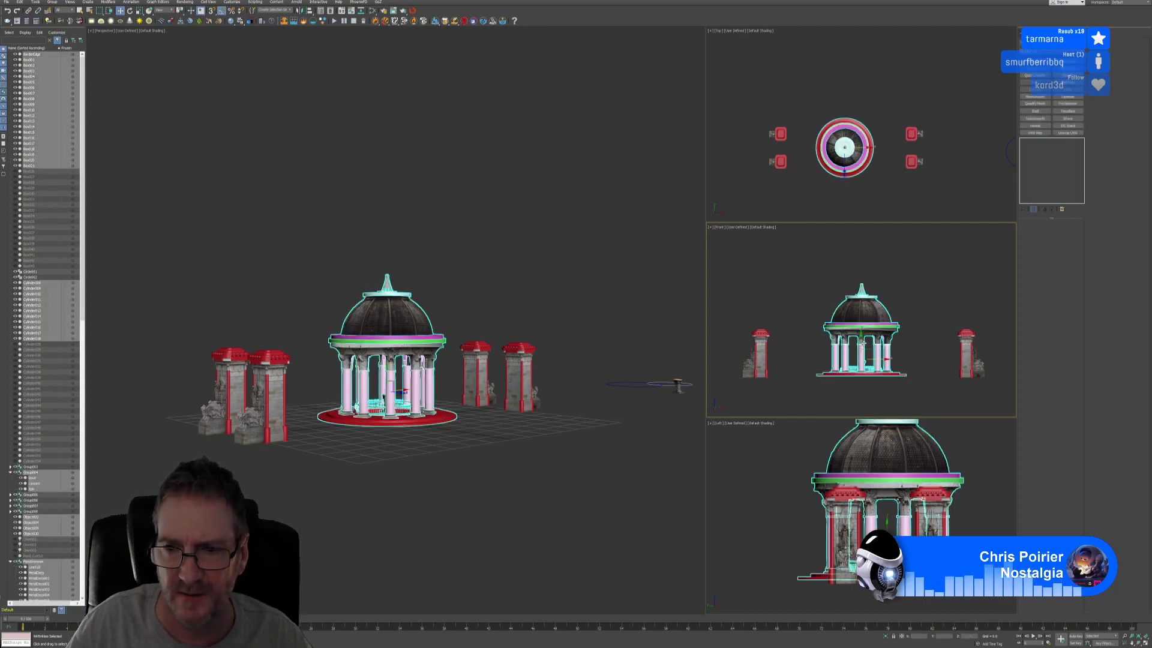
drag(862, 343, 866, 335)
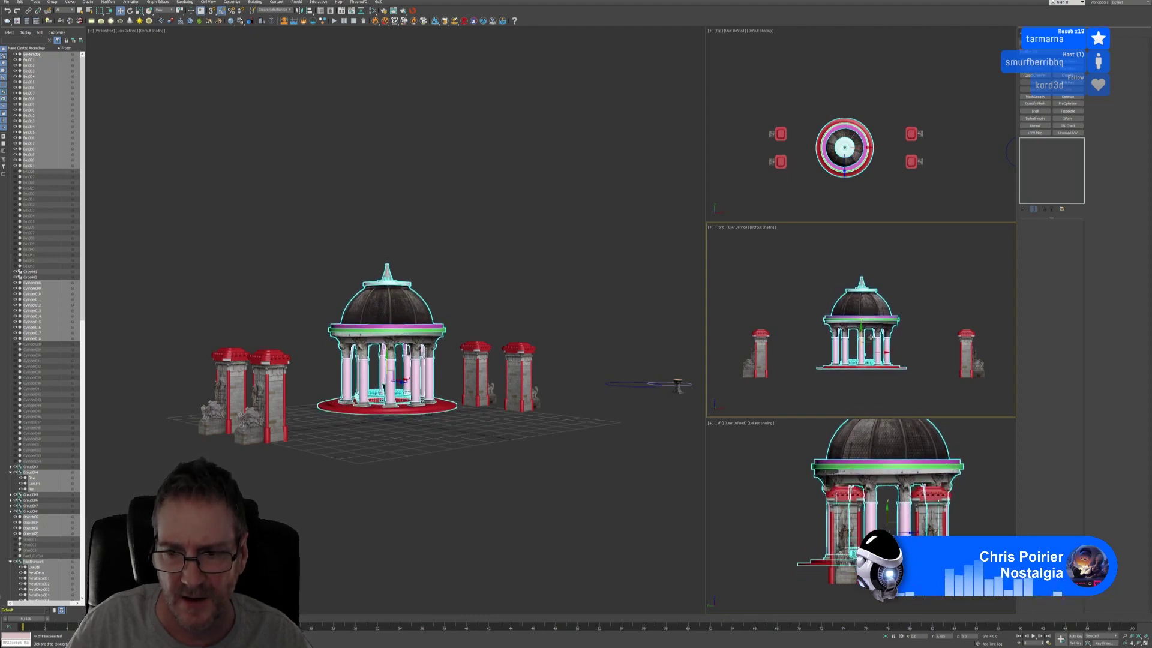
Step: Examine the raised gazebo's base height against the pillar bases in the Left view, and clear the selection
scroll(848, 588, up, 5)
scroll(848, 589, up, 2)
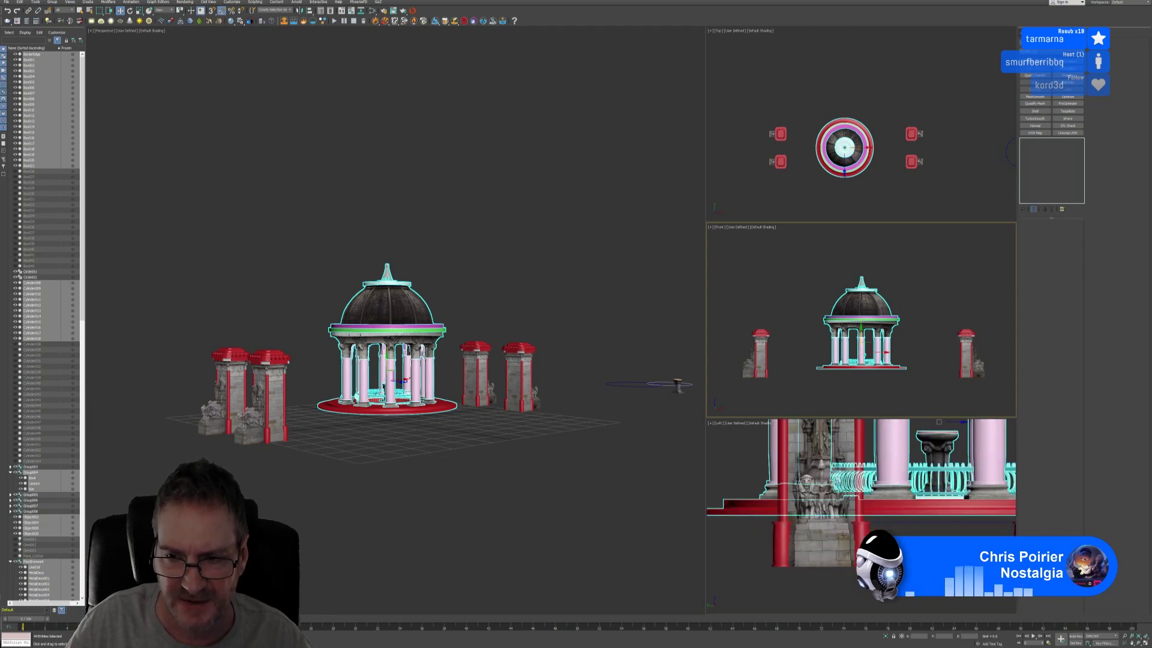
click(822, 549)
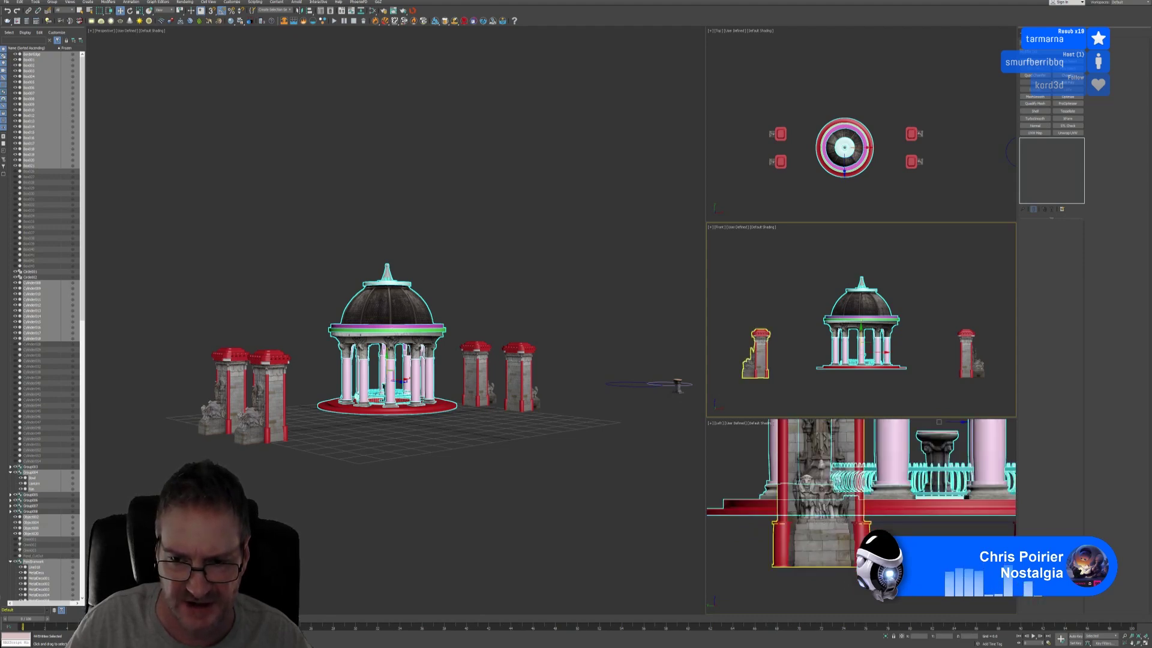
scroll(847, 558, down, 5)
middle_drag(848, 558, 805, 593)
scroll(805, 590, down, 2)
middle_drag(897, 534, 924, 513)
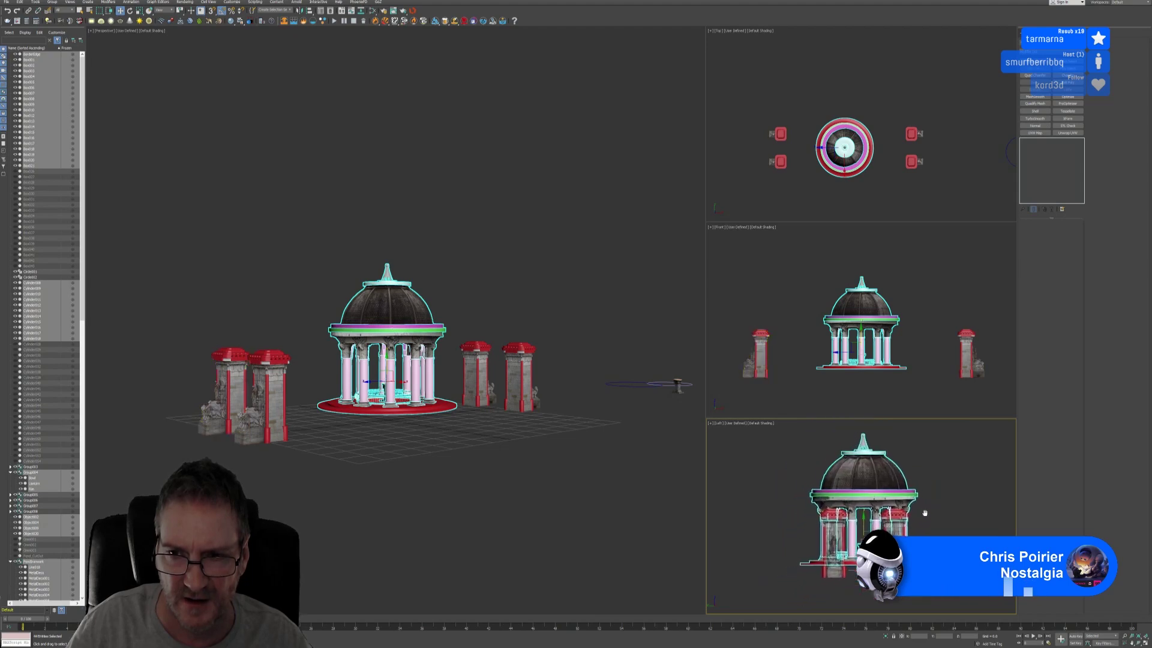
click(564, 343)
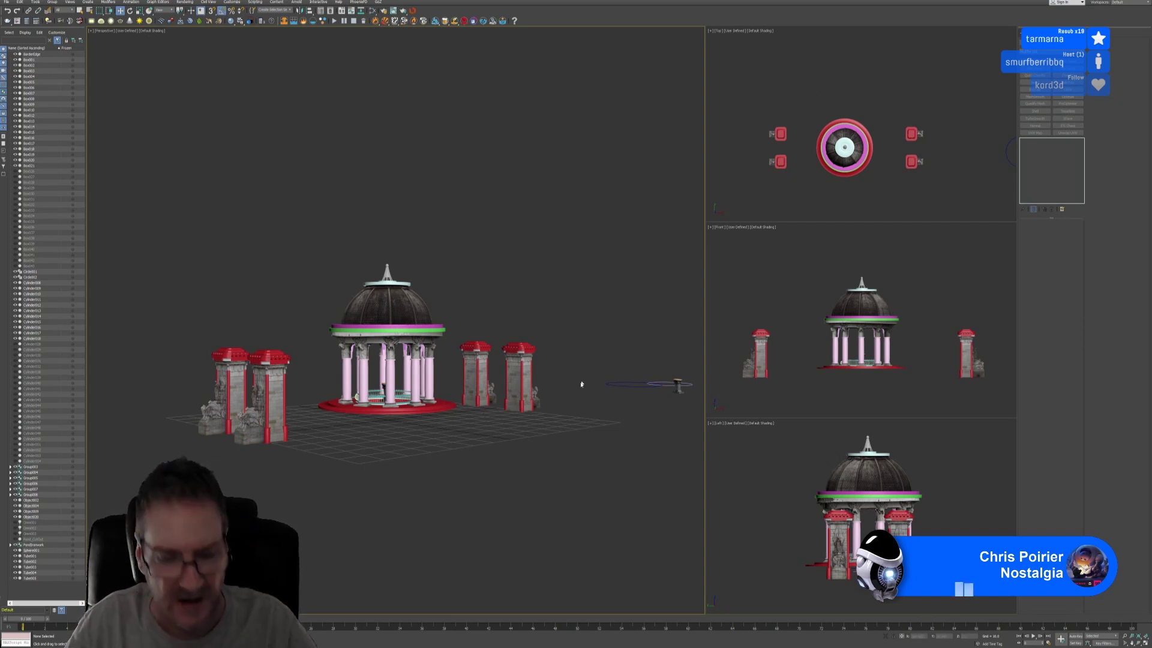
Step: Examine the gazebo and both pillar pairs from several angles and distances in the Perspective view
alt+middle_drag(488, 460, 450, 459)
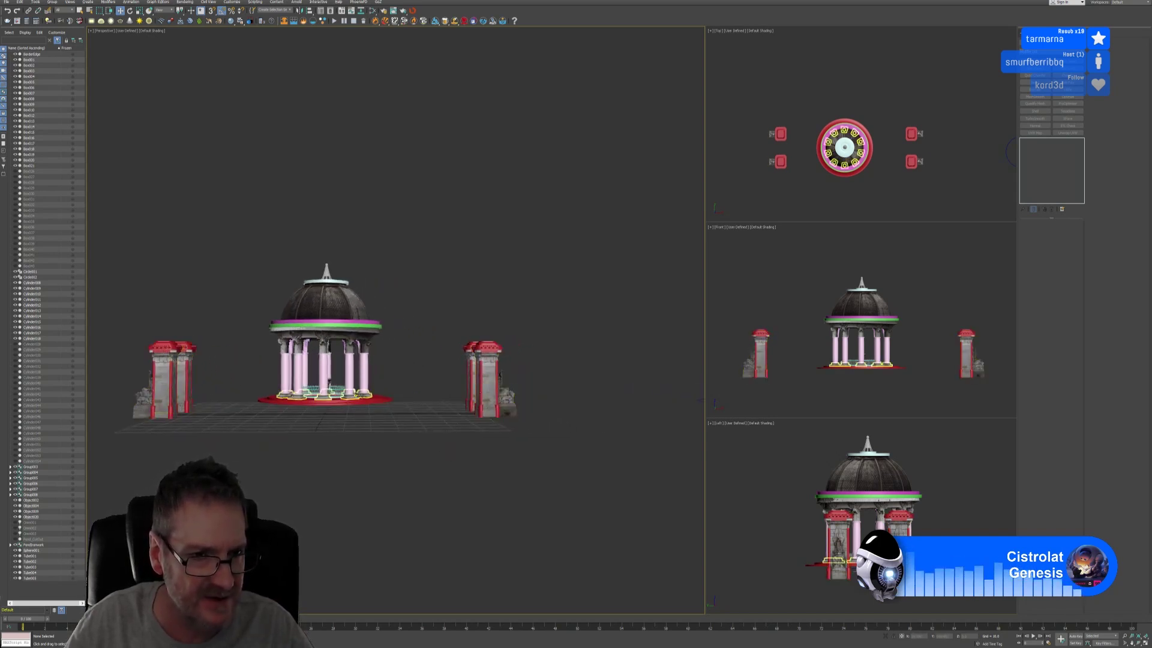
alt+middle_drag(301, 452, 359, 448)
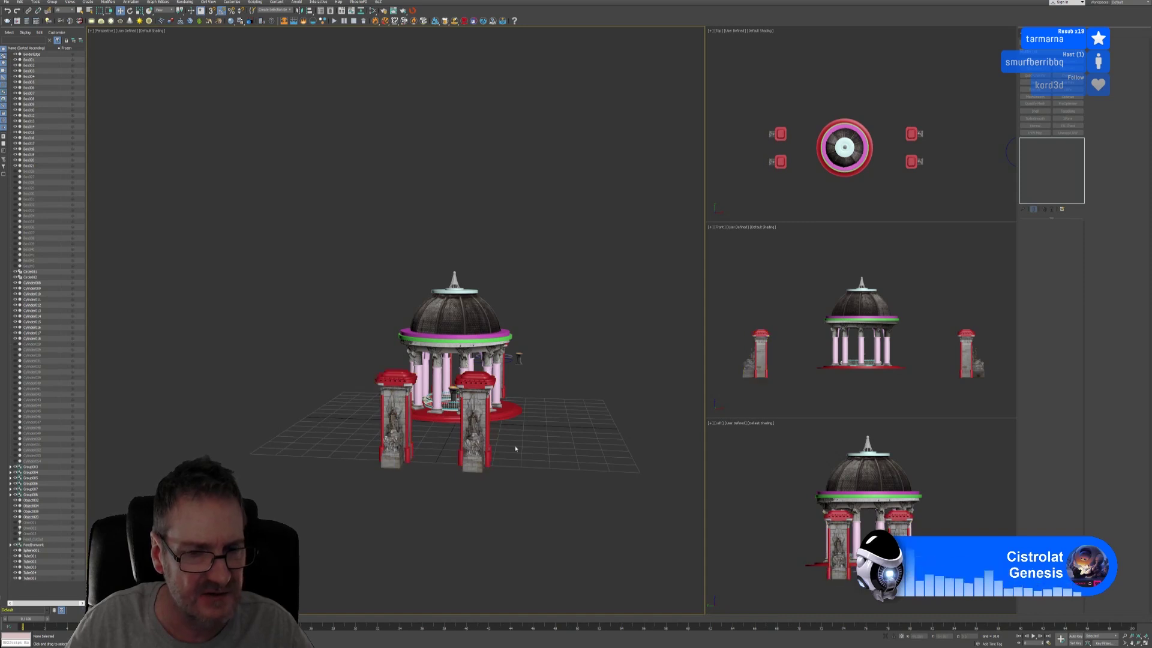
scroll(497, 441, up, 5)
scroll(497, 441, down, 5)
alt+middle_drag(537, 450, 555, 434)
scroll(516, 417, up, 5)
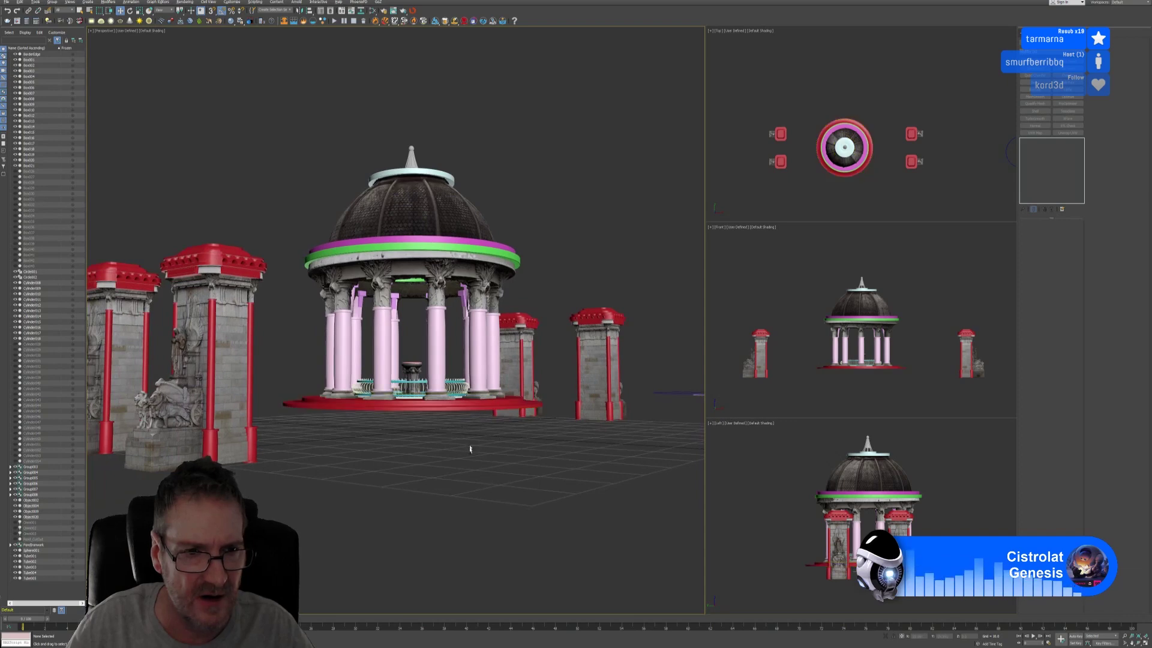
alt+middle_drag(469, 449, 474, 455)
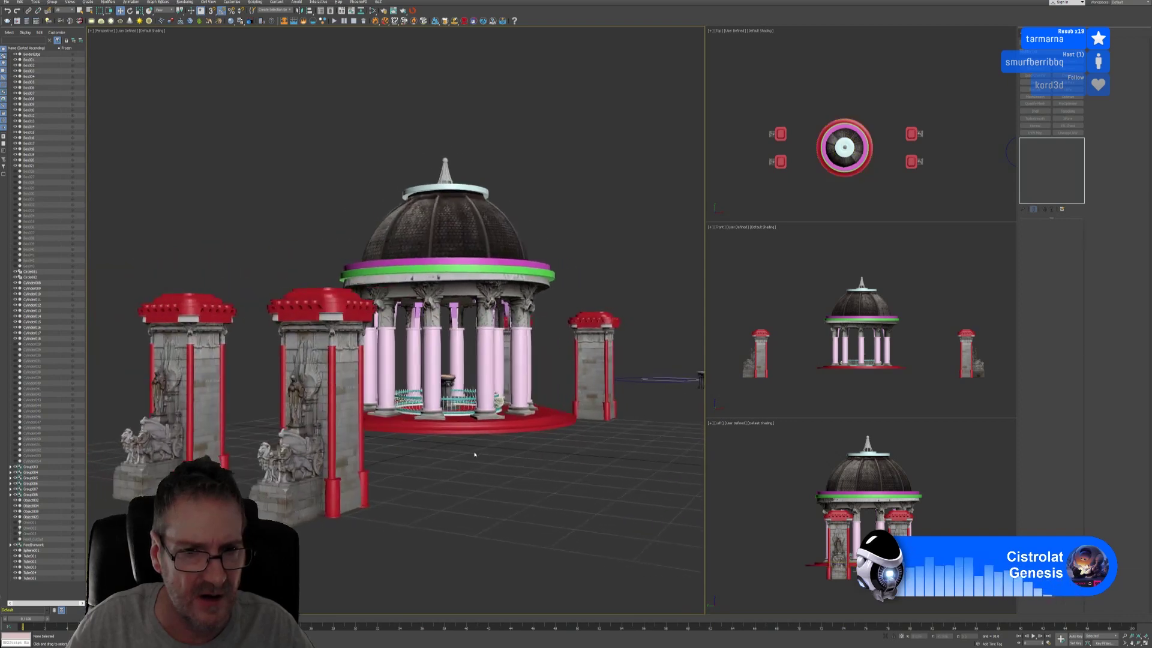
middle_drag(474, 454, 465, 437)
Step: Save the scene with the raised gazebo and the two outward-facing pillar pairs
middle_drag(865, 183, 886, 155)
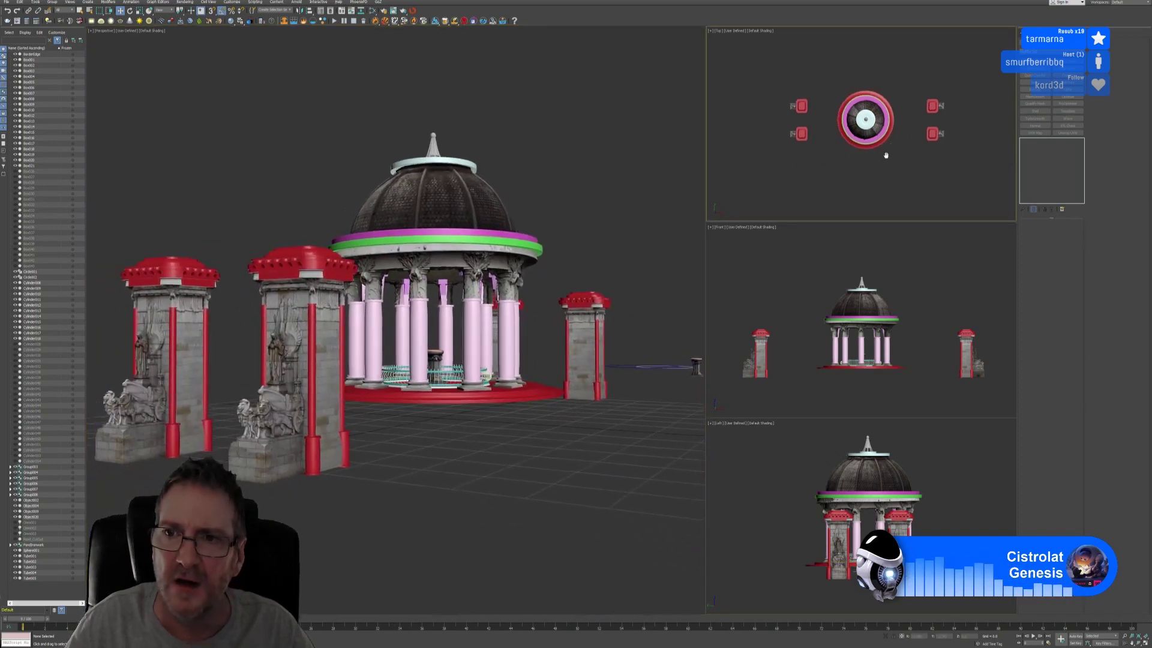
scroll(886, 155, up, 4)
scroll(880, 207, down, 2)
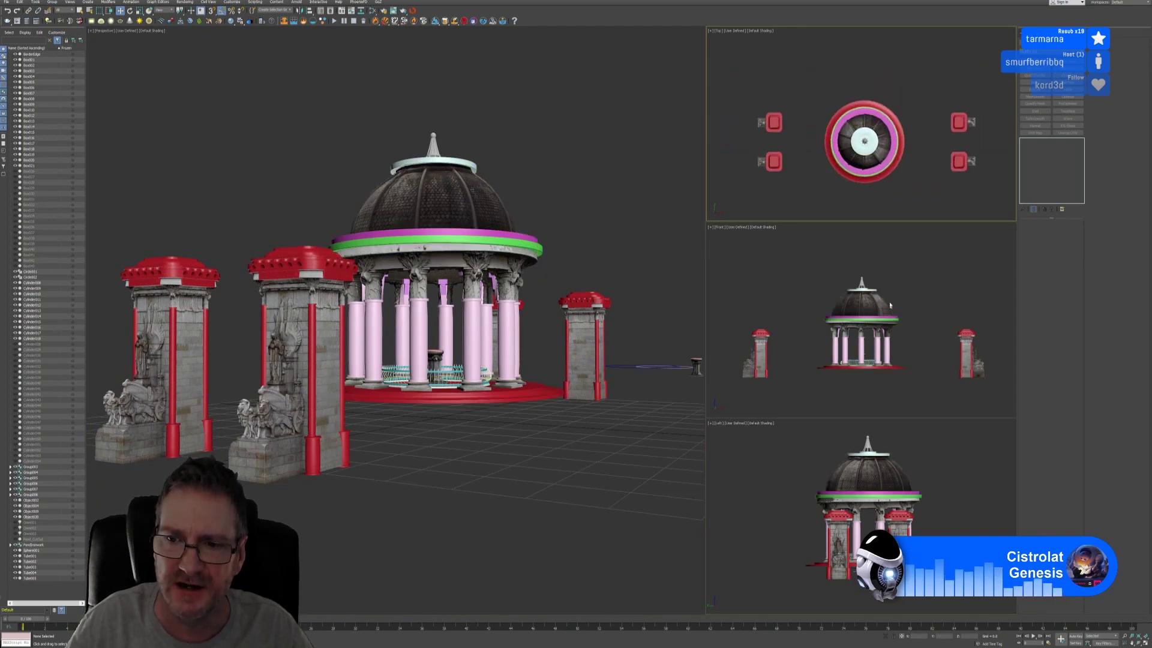
middle_drag(890, 305, 894, 305)
middle_drag(909, 468, 907, 471)
middle_click(551, 479)
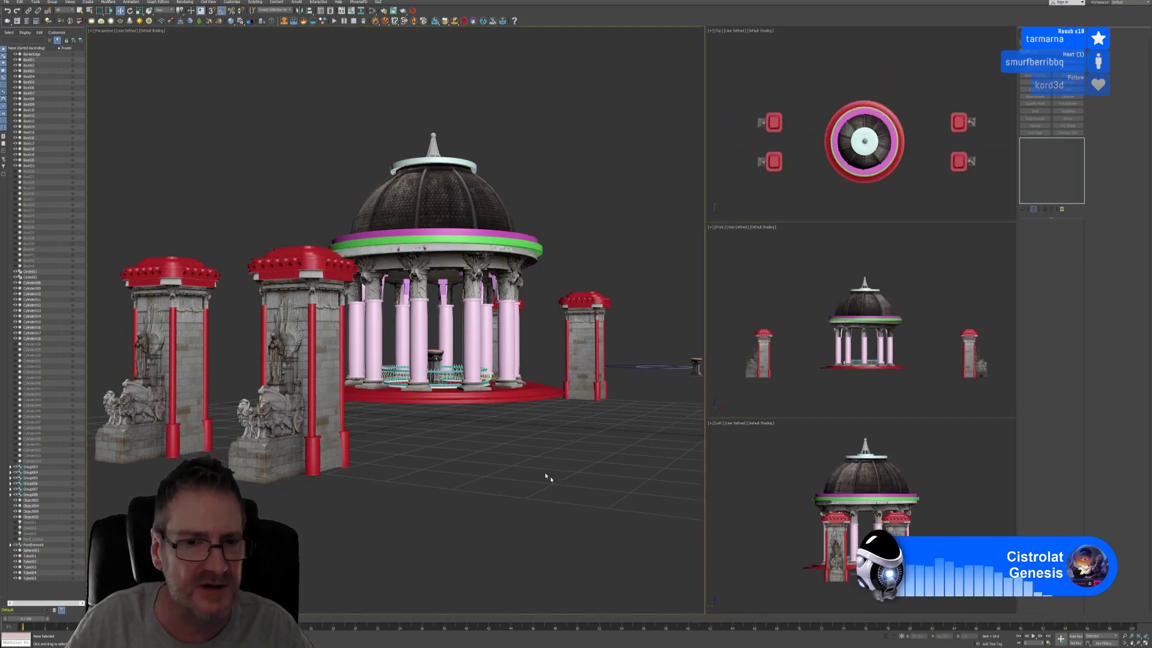
click(6, 2)
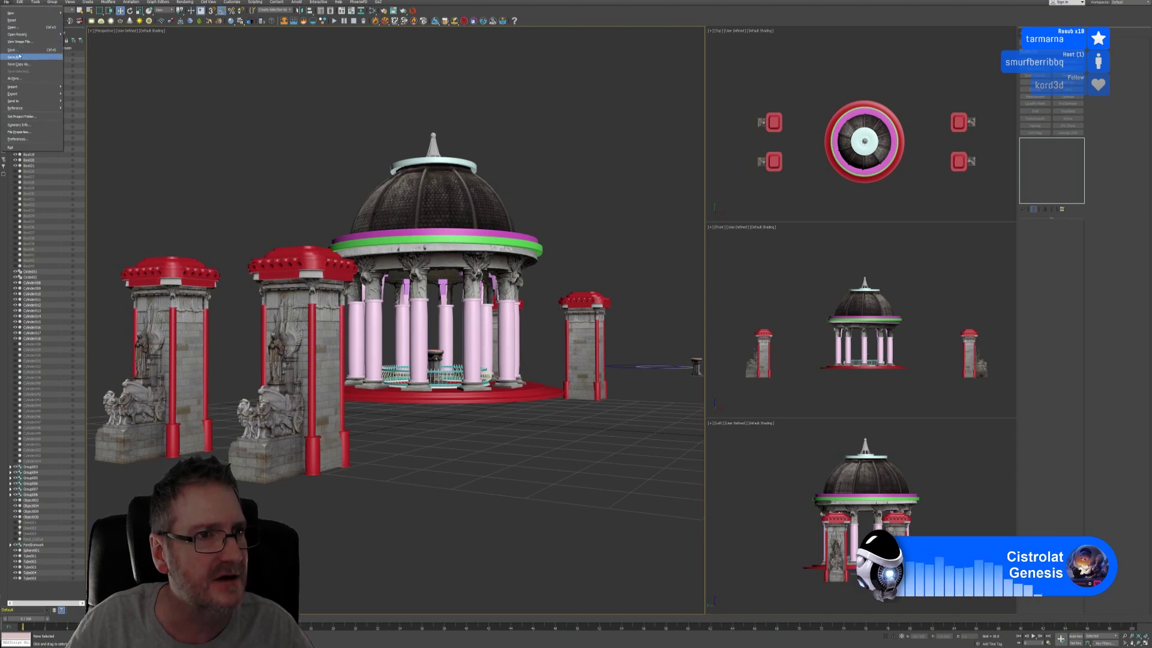
click(13, 49)
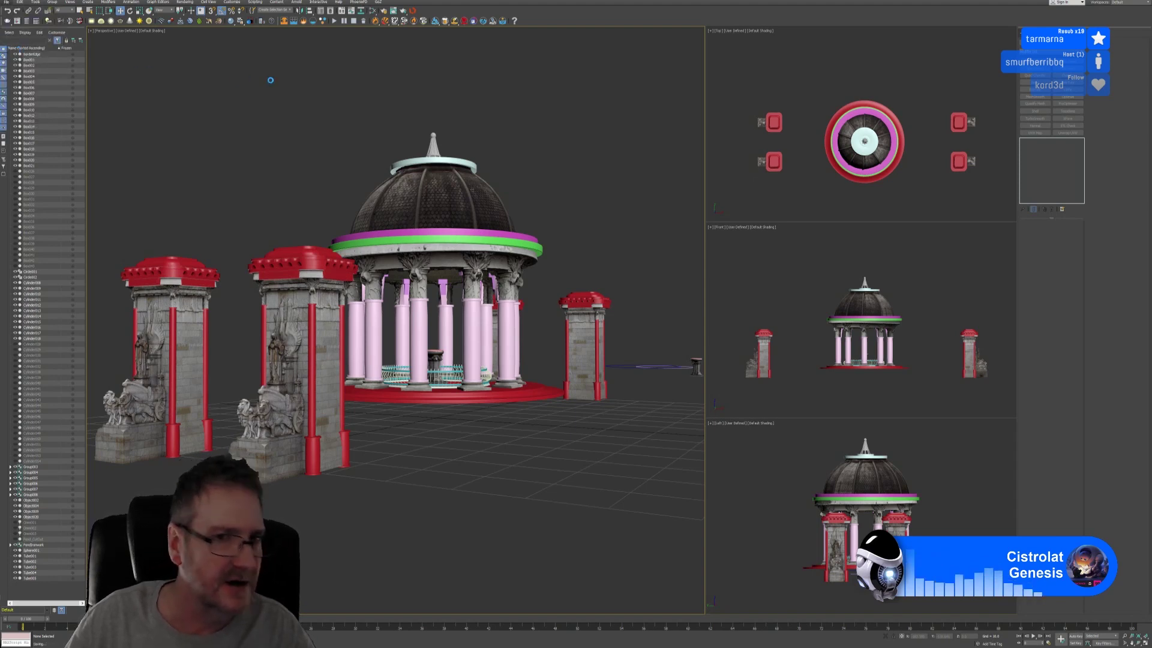